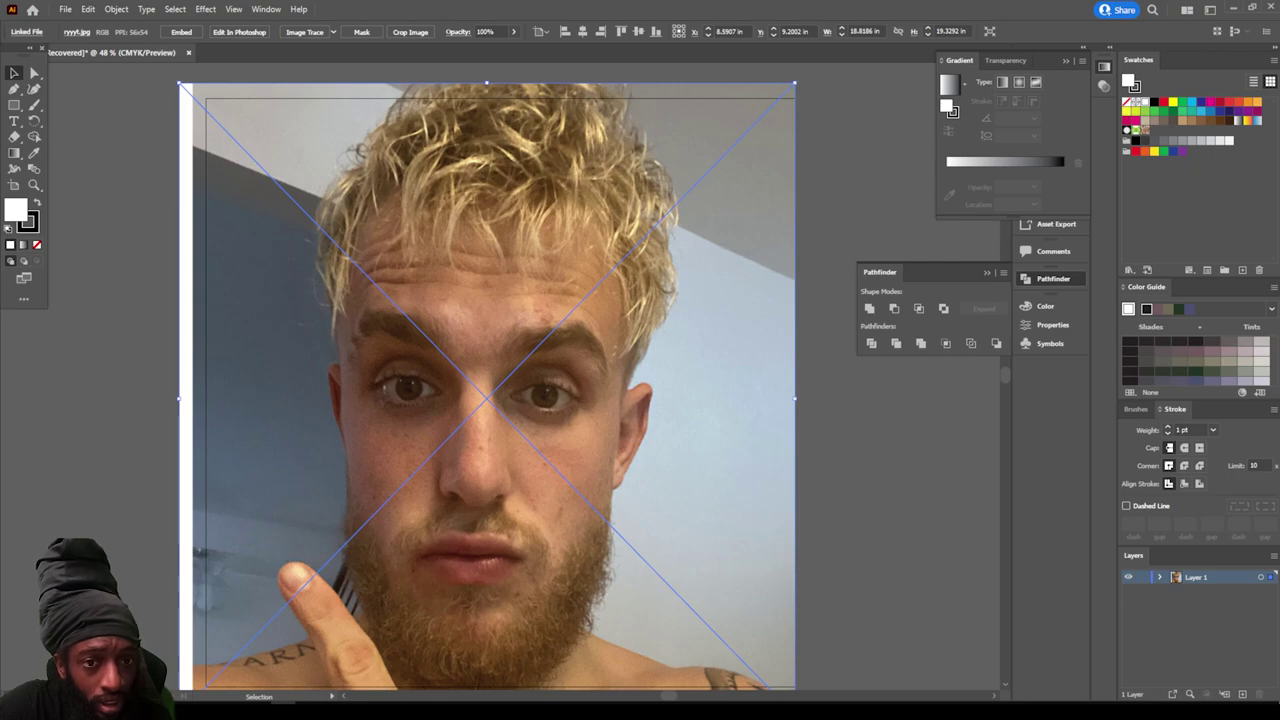
Step: Lower the linked photo's opacity to 73% and enlarge it proportionally to about 19.28 in wide
{"action": "left_click", "coordinate": [513, 31]}
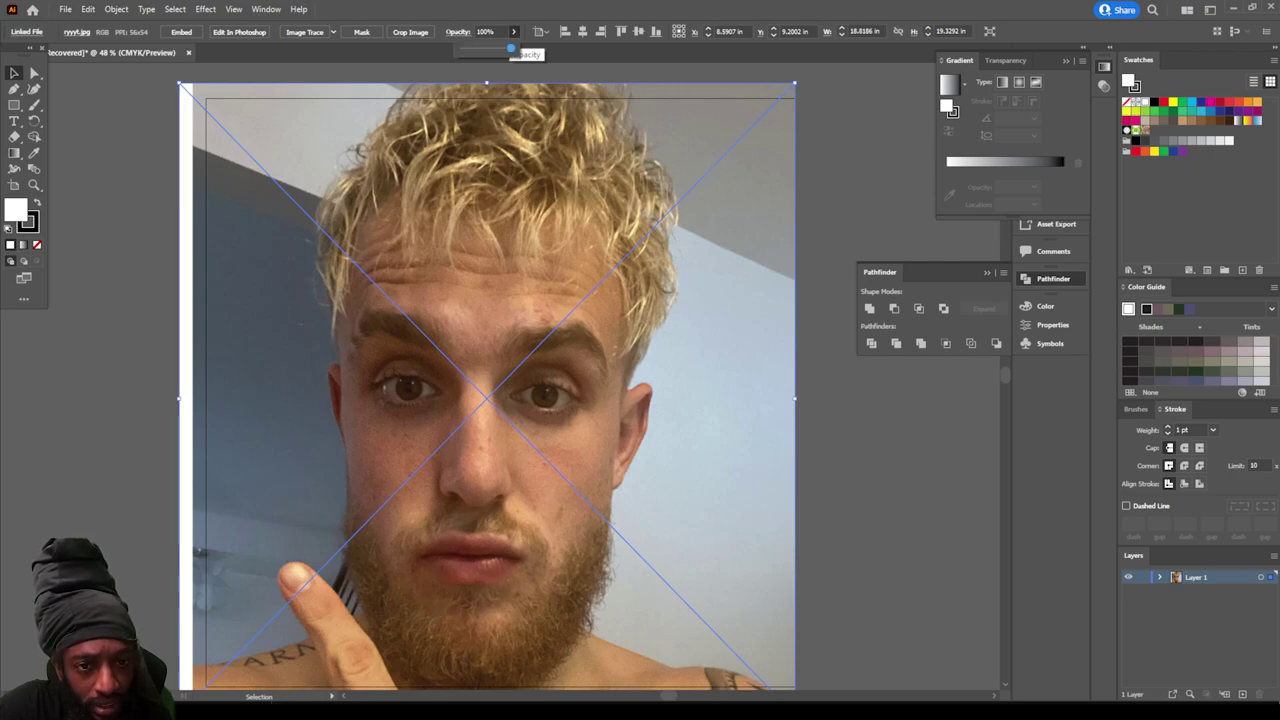
{"action": "left_click_drag", "start_coordinate": [511, 48], "coordinate": [498, 48]}
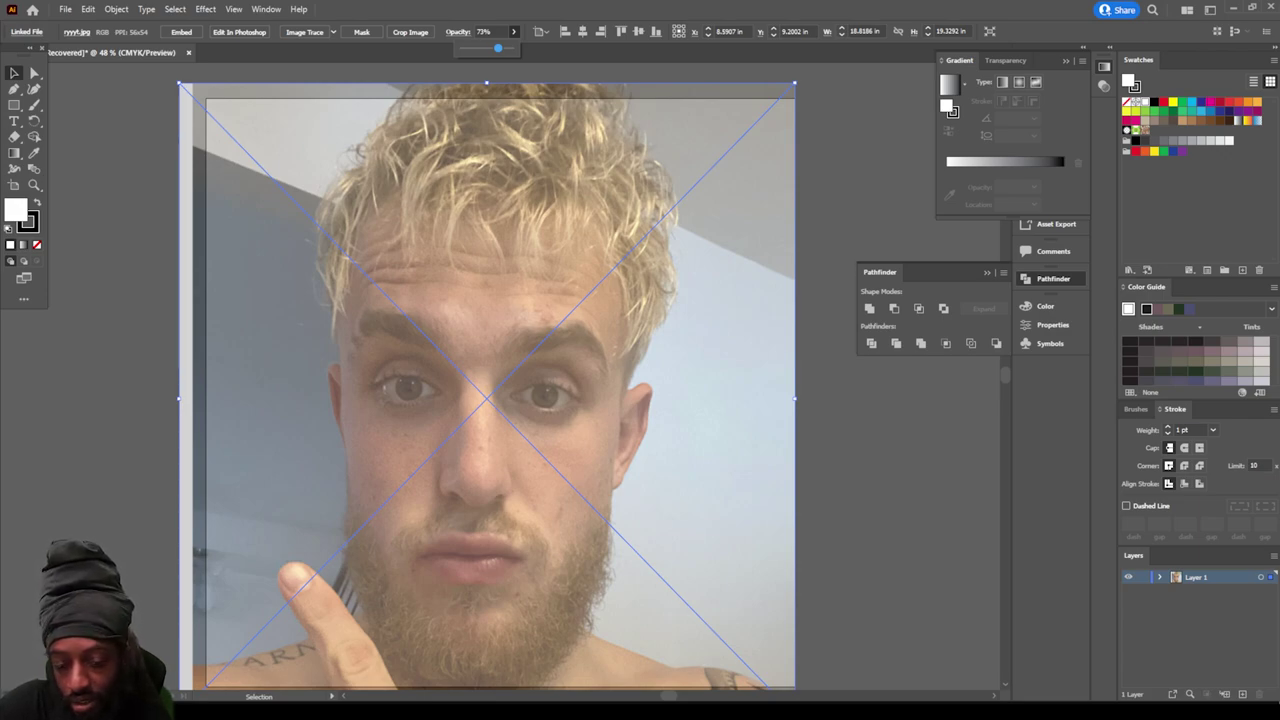
{"action": "key", "text": "Escape"}
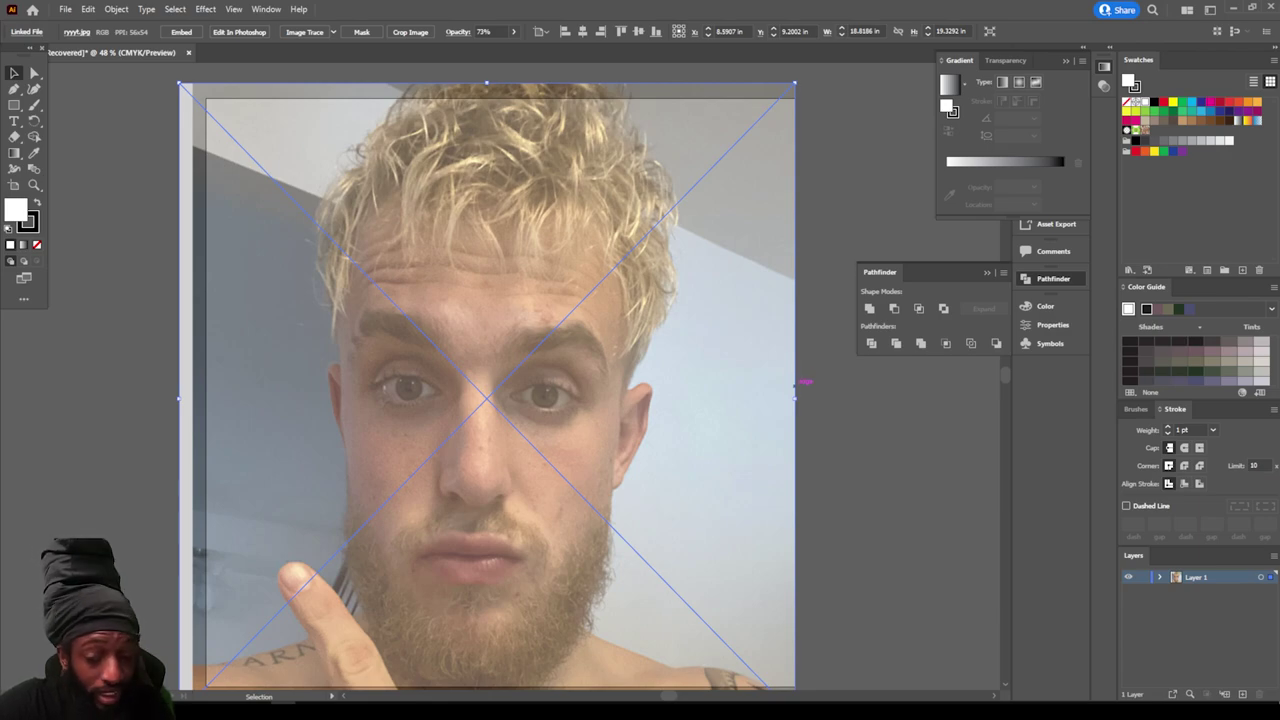
{"action": "mouse_move", "coordinate": [795, 398]}
{"action": "left_mouse_down"}
{"action": "mouse_move", "coordinate": [903, 383]}
{"action": "mouse_move", "coordinate": [694, 420]}
{"action": "mouse_move", "coordinate": [865, 409]}
{"action": "mouse_move", "coordinate": [775, 407]}
{"action": "mouse_move", "coordinate": [850, 406]}
{"action": "mouse_move", "coordinate": [809, 398]}
{"action": "left_mouse_up"}
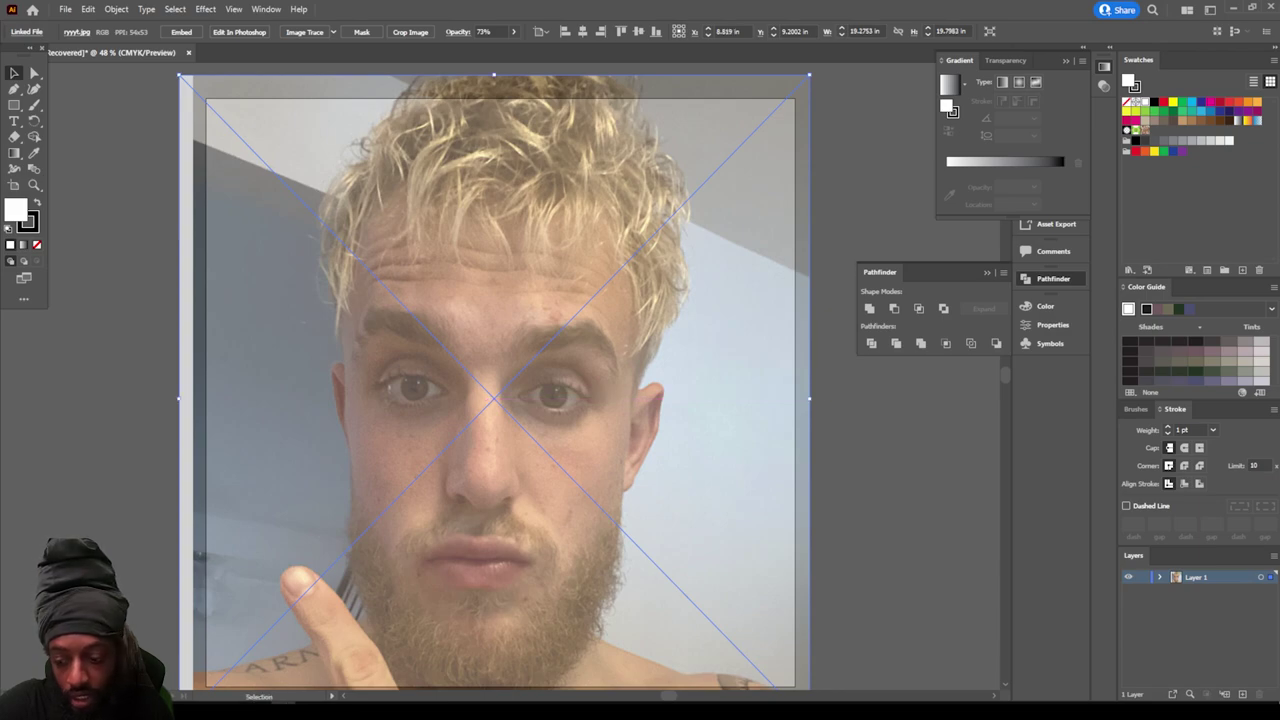
Step: Lock the photo's layer, Layer 1, and add a new layer above it for the line art
{"action": "left_click", "coordinate": [1143, 577]}
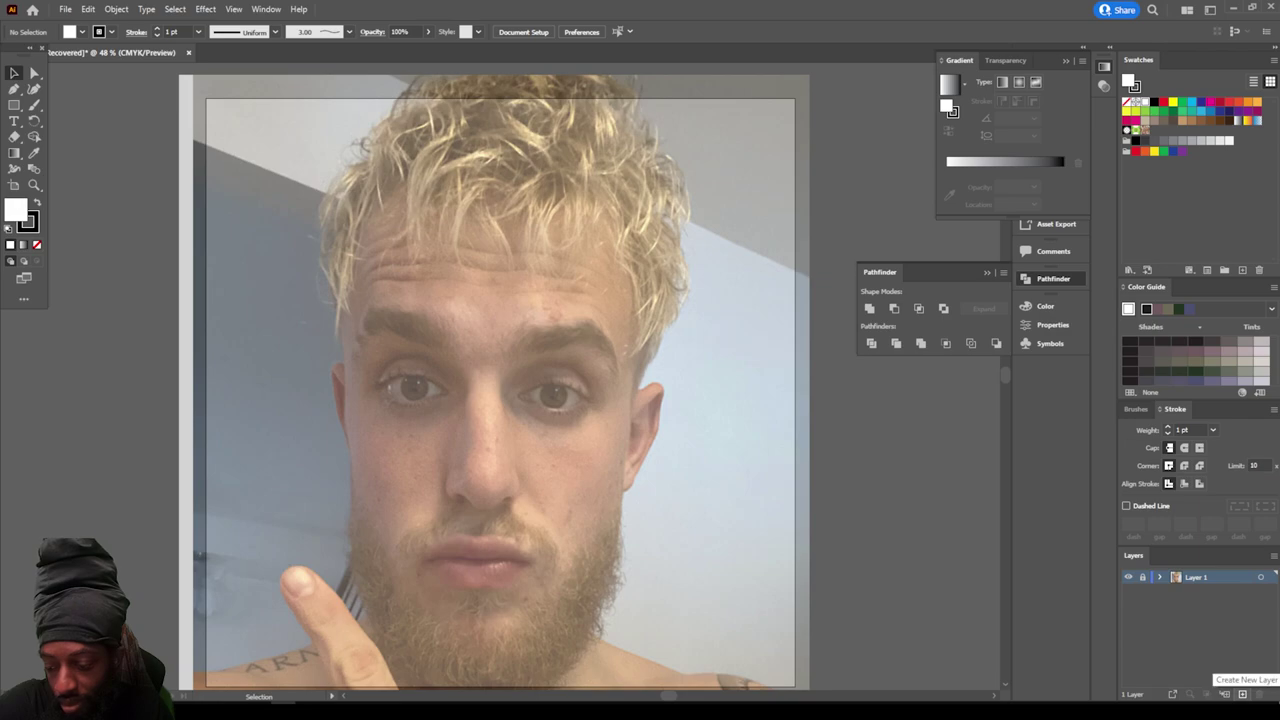
{"action": "left_click", "coordinate": [1242, 694]}
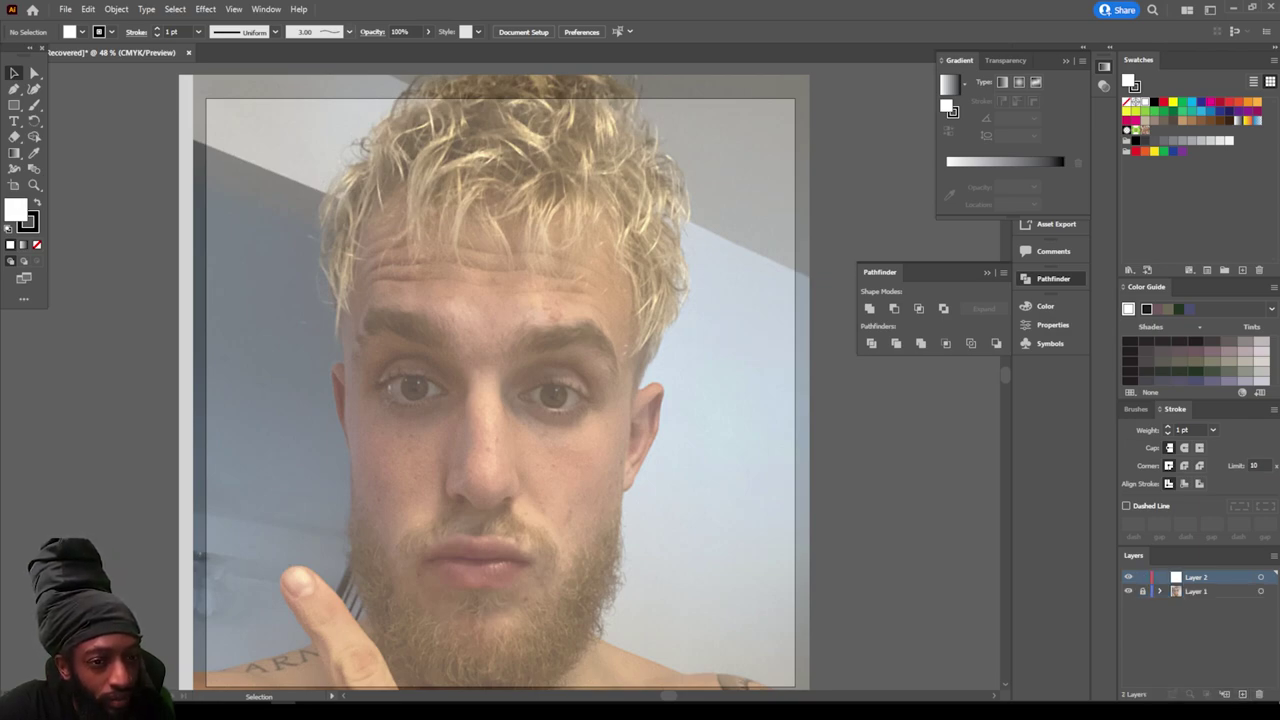
Step: Create a round calligraphic brush whose size is 3 pt, controlled by Pressure with a variation of 3 pt
{"action": "left_click", "coordinate": [349, 32]}
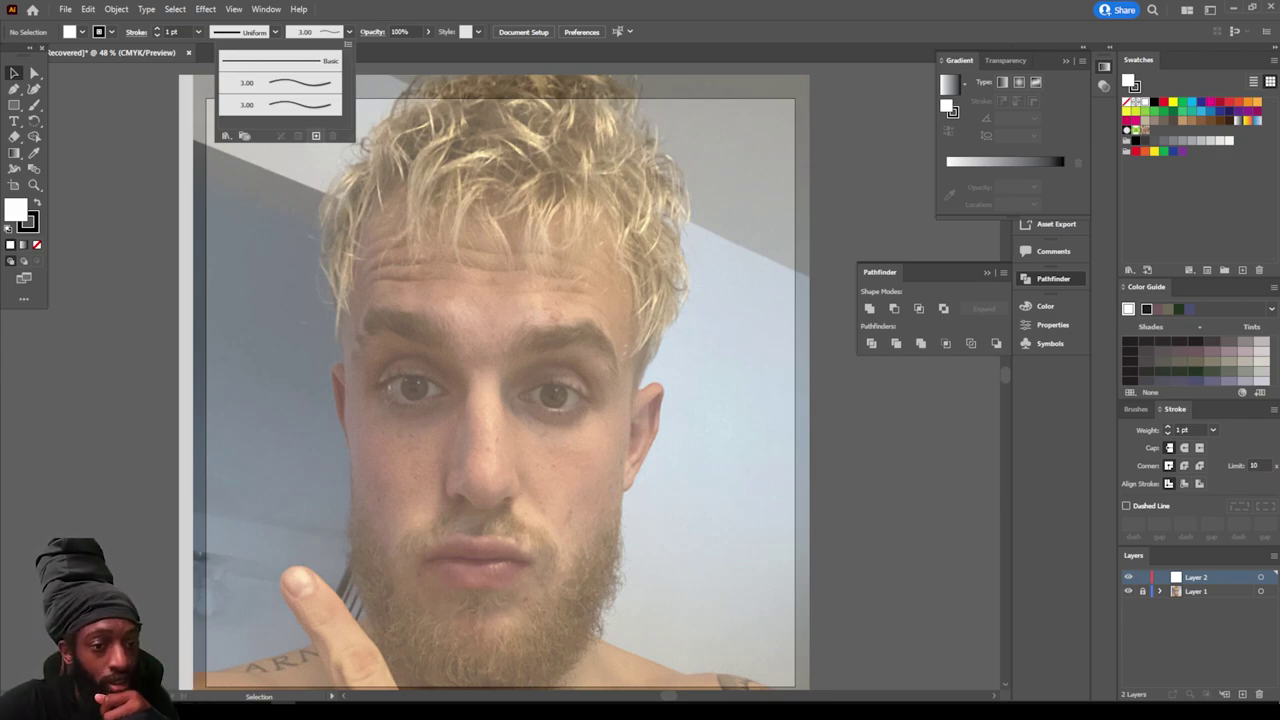
{"action": "left_click", "coordinate": [316, 135]}
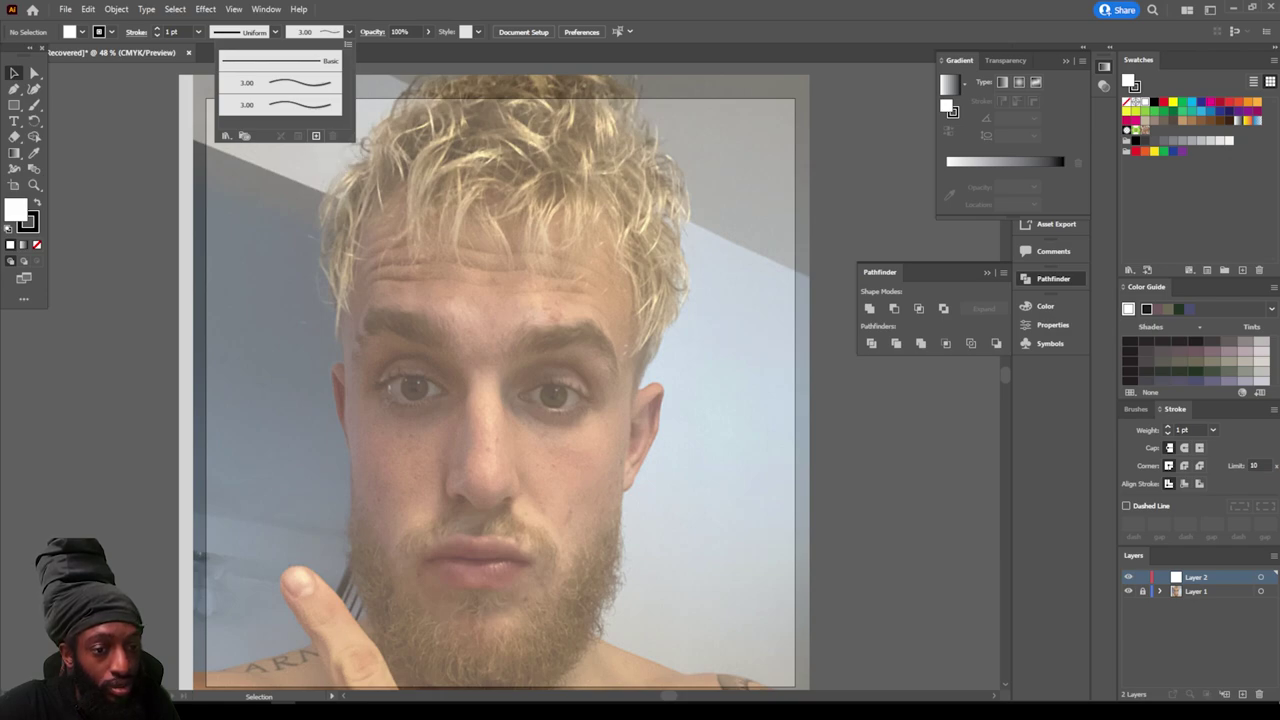
{"action": "key", "text": "Return"}
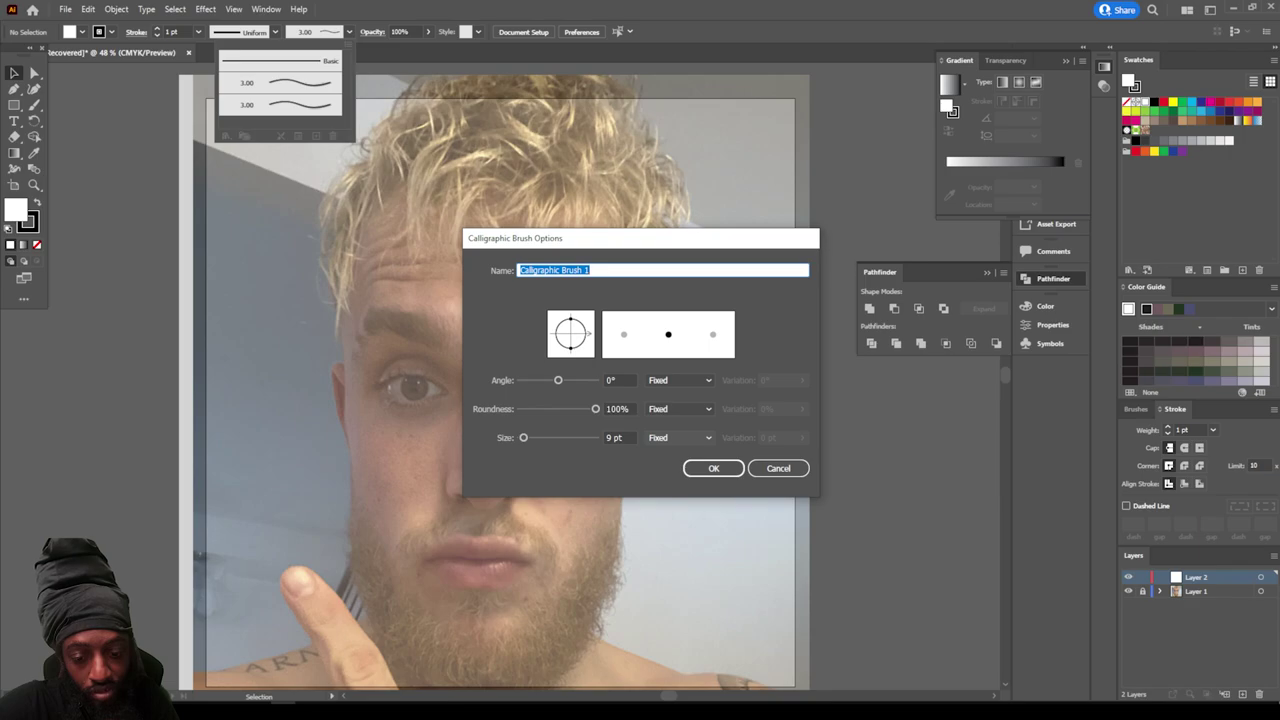
{"action": "left_click", "coordinate": [680, 438]}
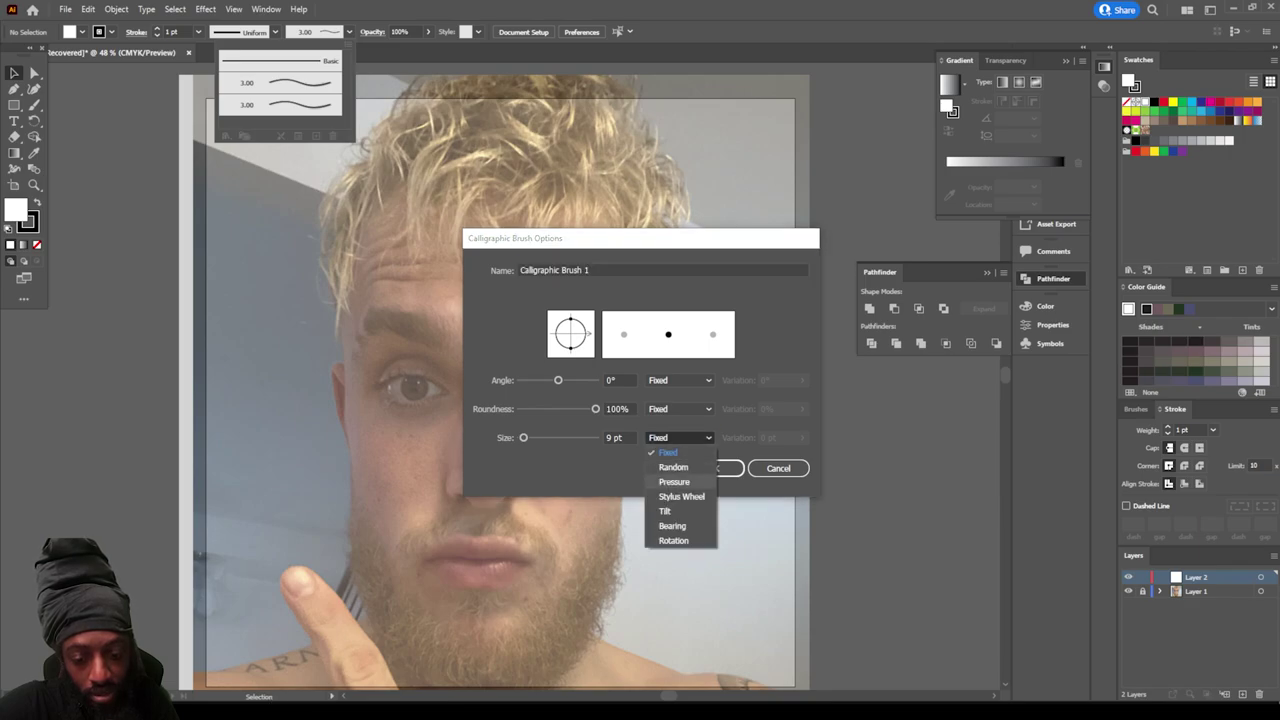
{"action": "left_click", "coordinate": [674, 481]}
{"action": "double_click", "coordinate": [611, 438]}
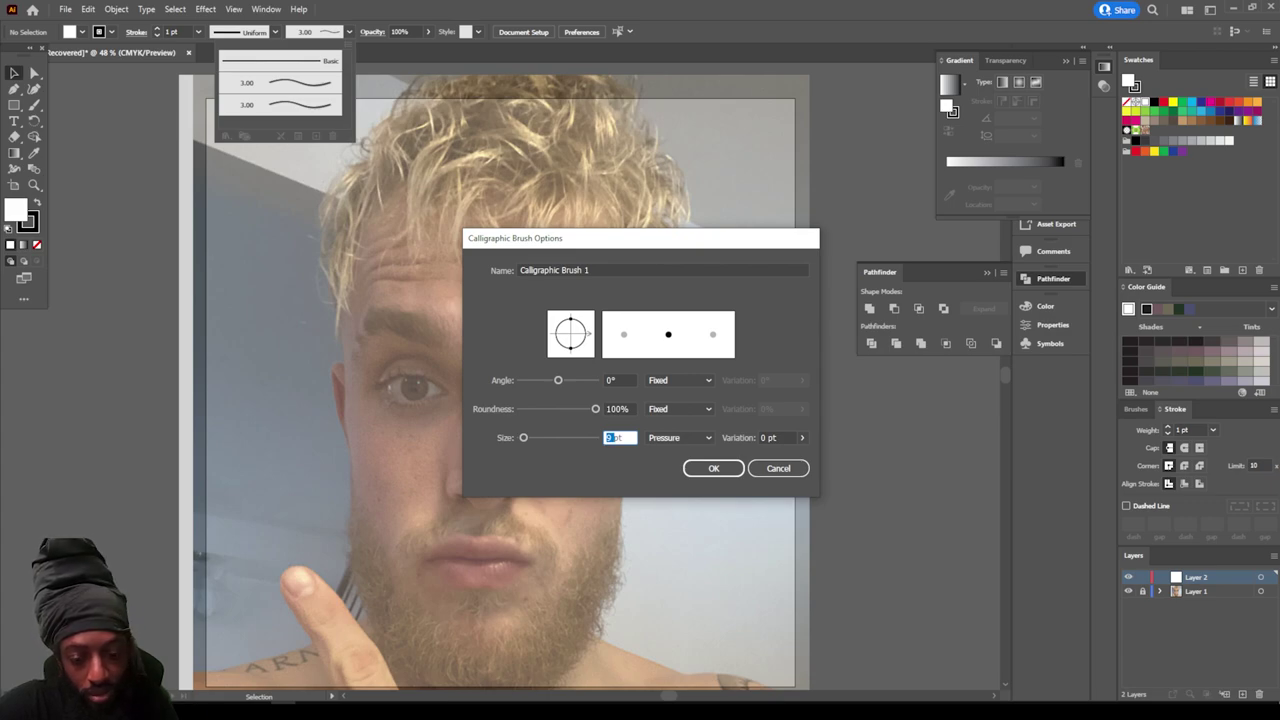
{"action": "type", "text": "3"}
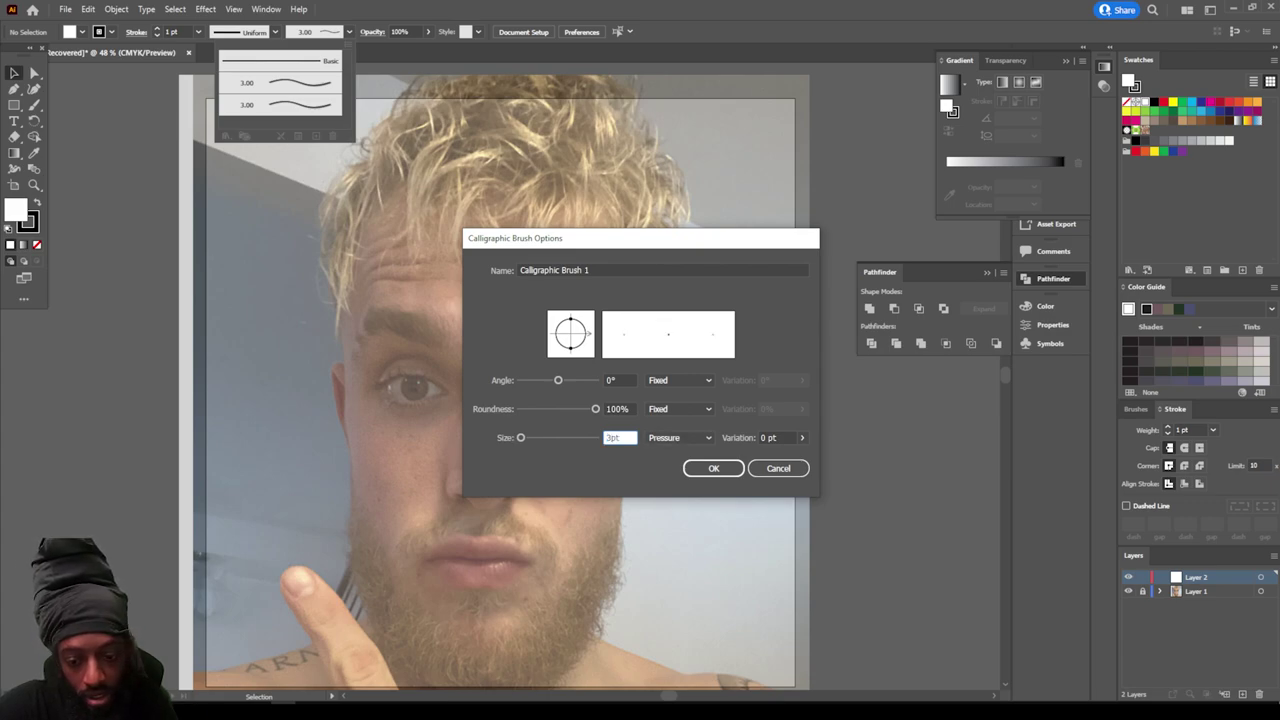
{"action": "double_click", "coordinate": [765, 438]}
{"action": "type", "text": "3"}
{"action": "left_click", "coordinate": [713, 468]}
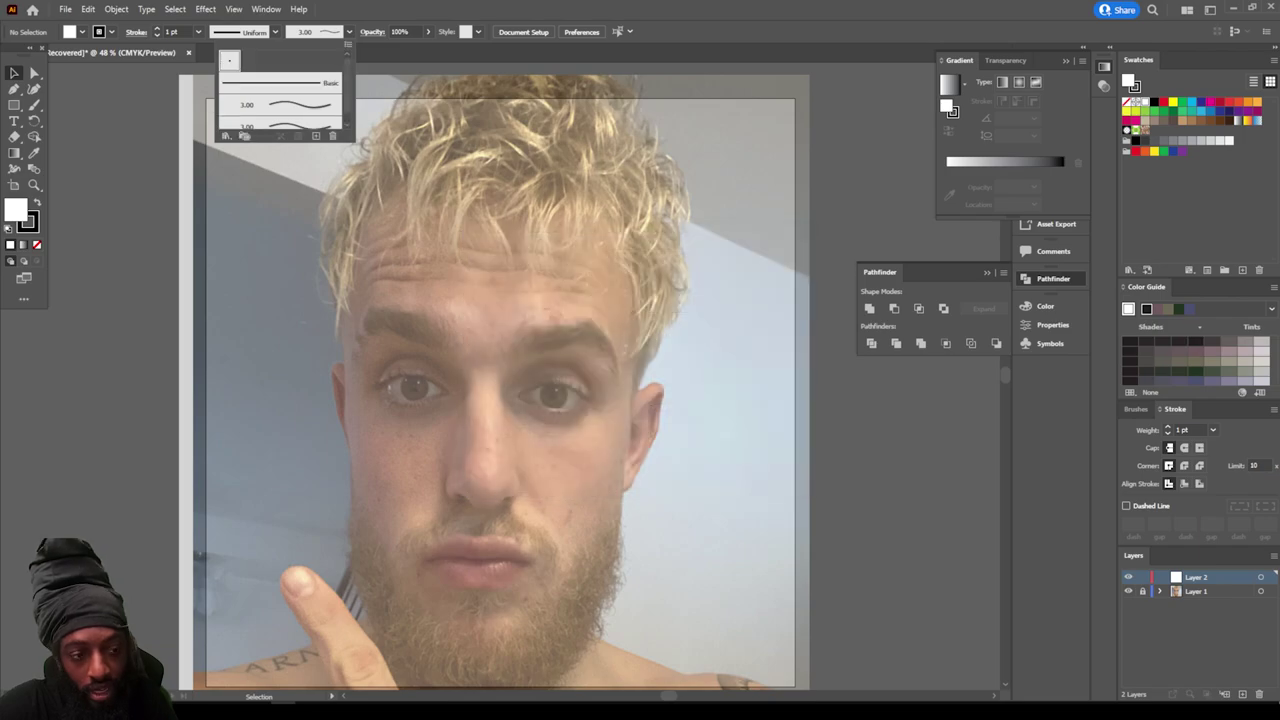
Step: Activate the Paintbrush tool with the new calligraphic brush and accept its tool options
{"action": "left_click", "coordinate": [34, 105]}
{"action": "double_click", "coordinate": [34, 105]}
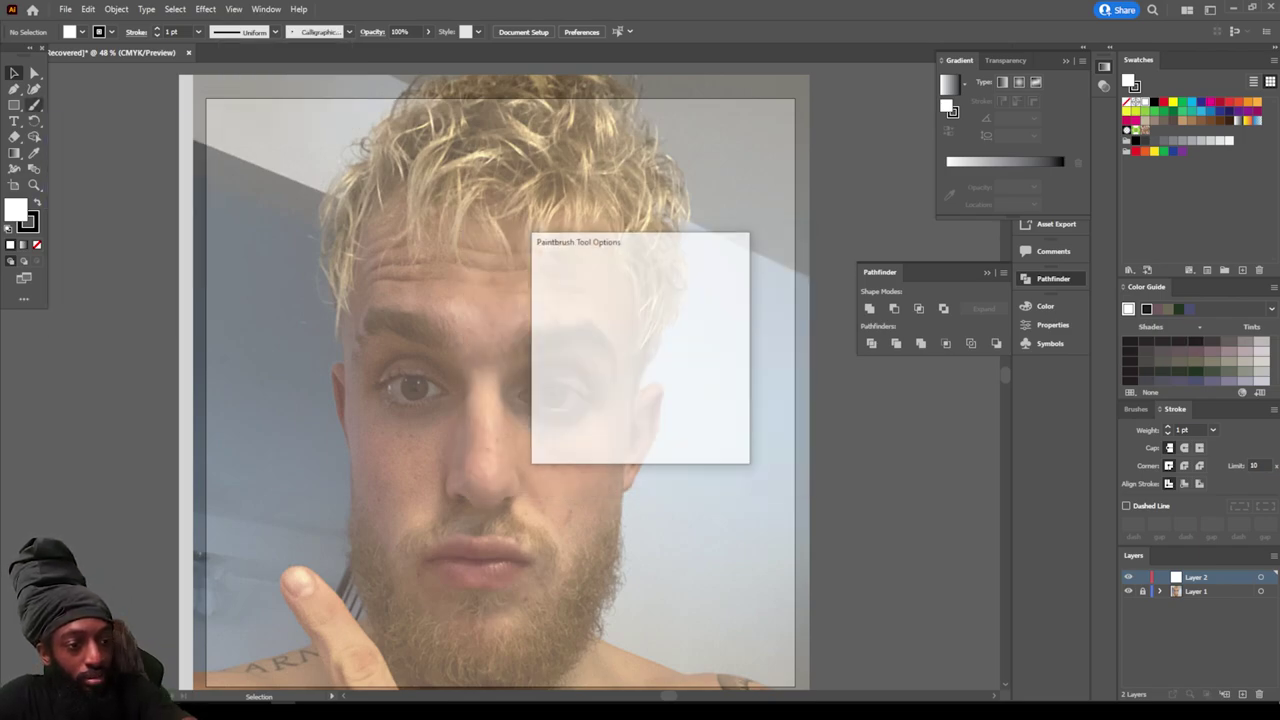
{"action": "left_click", "coordinate": [709, 436]}
{"action": "key", "text": "Return"}
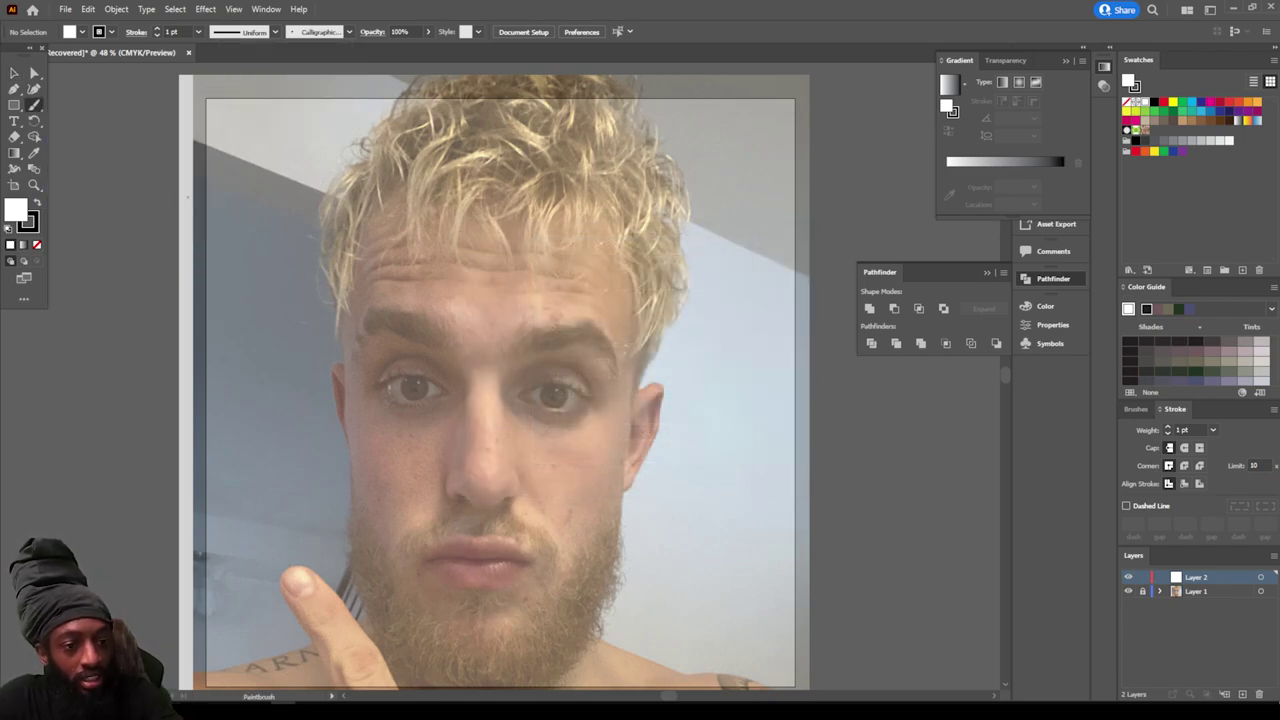
Step: Paint freehand test strokes on the empty canvas beside the photo at stroke weights of 1 pt and 4 pt
{"action": "mouse_move", "coordinate": [158, 182]}
{"action": "left_mouse_down"}
{"action": "mouse_move", "coordinate": [148, 278]}
{"action": "mouse_move", "coordinate": [178, 232]}
{"action": "left_mouse_up"}
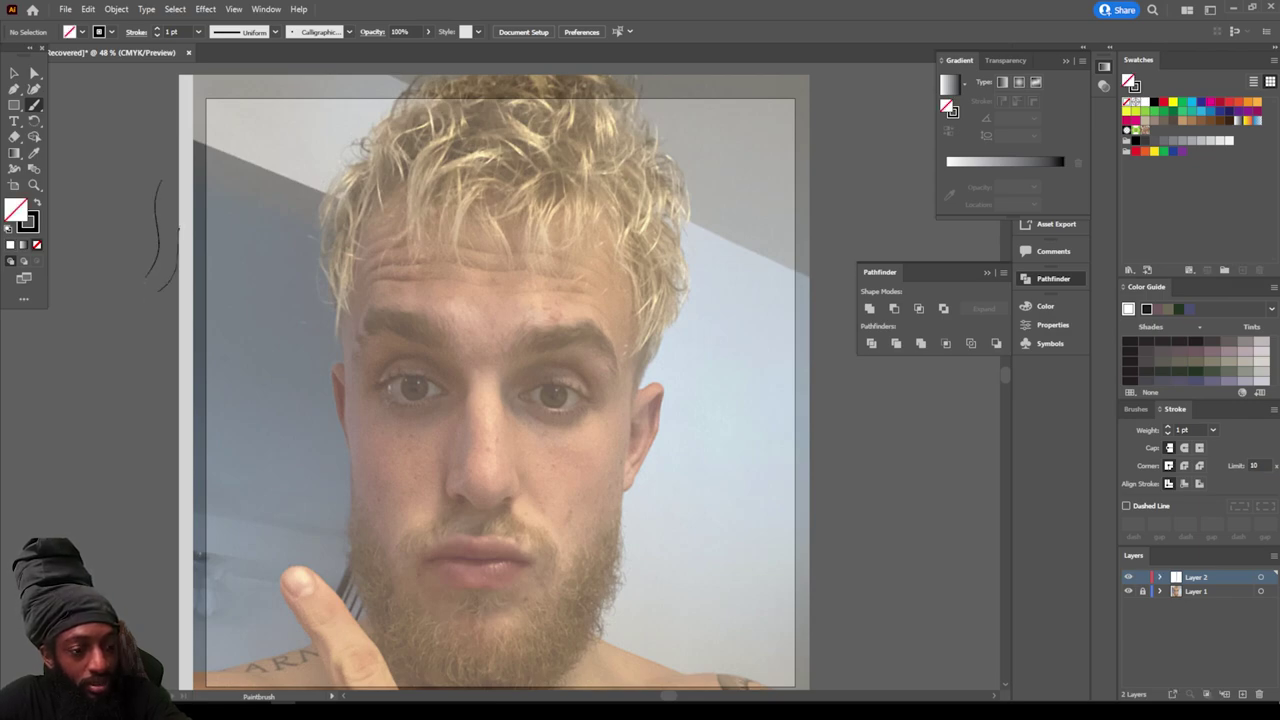
{"action": "left_click", "coordinate": [198, 31]}
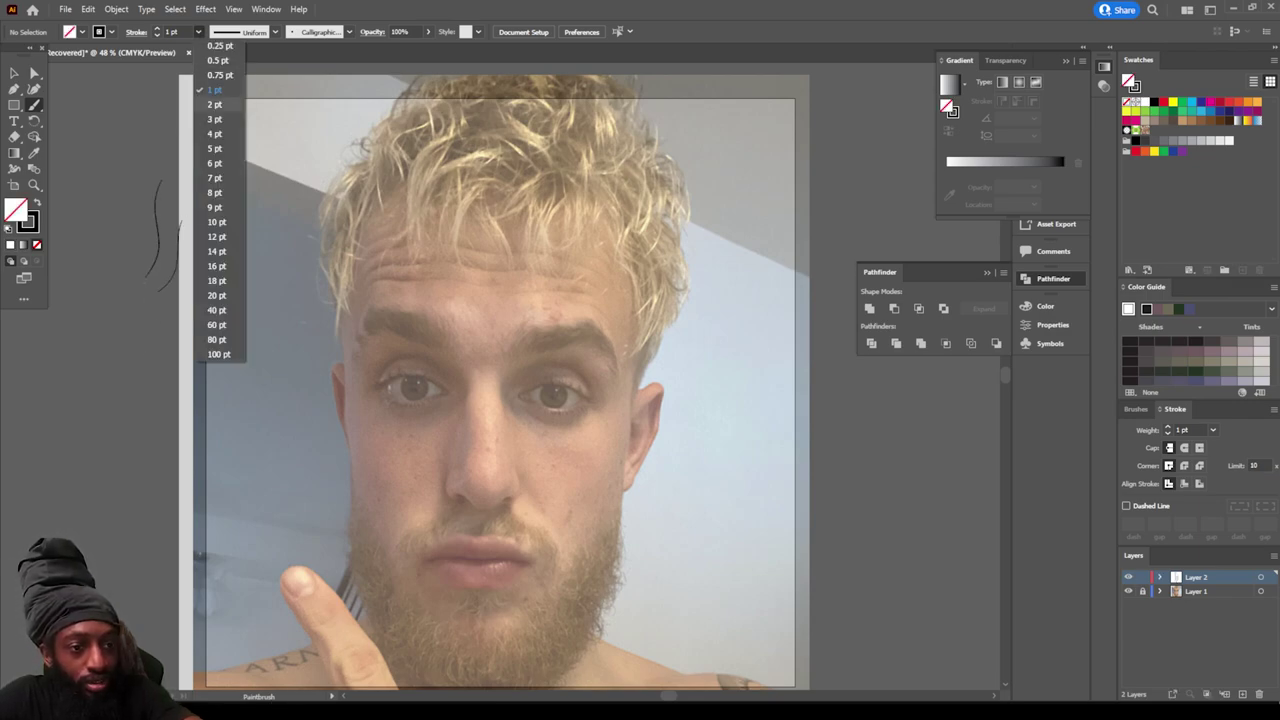
{"action": "left_click", "coordinate": [215, 133]}
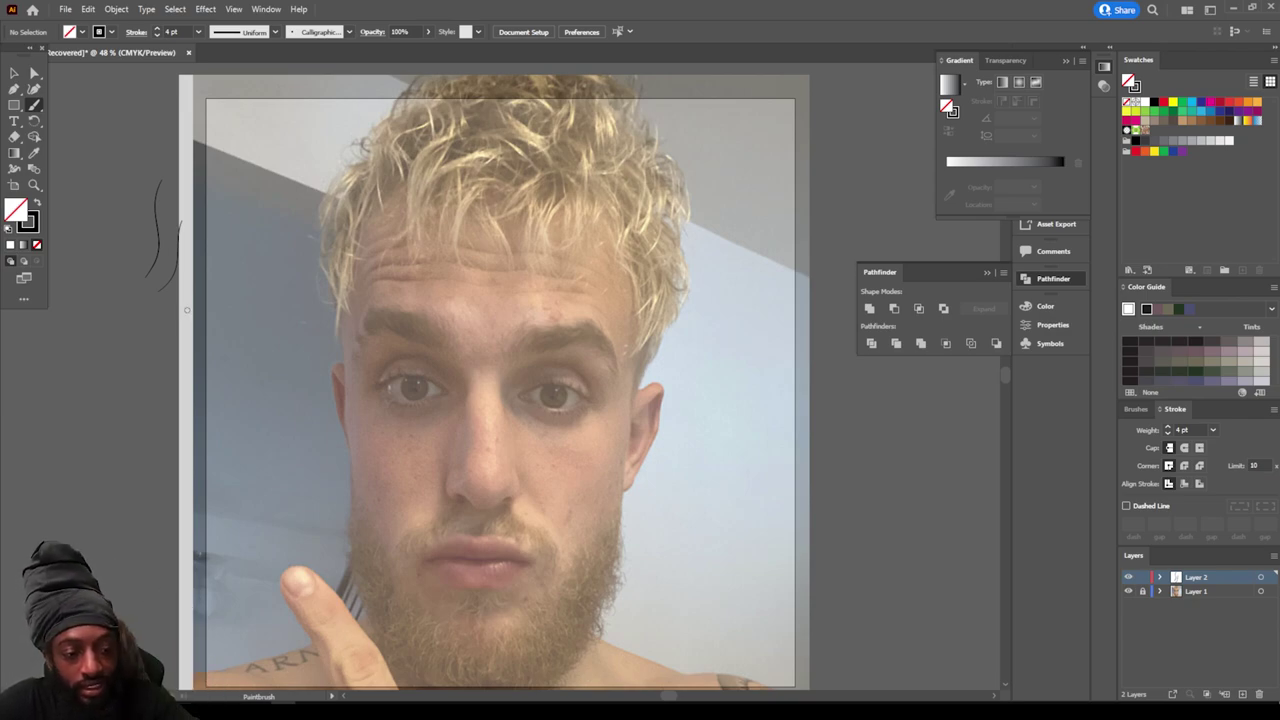
{"action": "left_click_drag", "start_coordinate": [153, 393], "coordinate": [155, 306]}
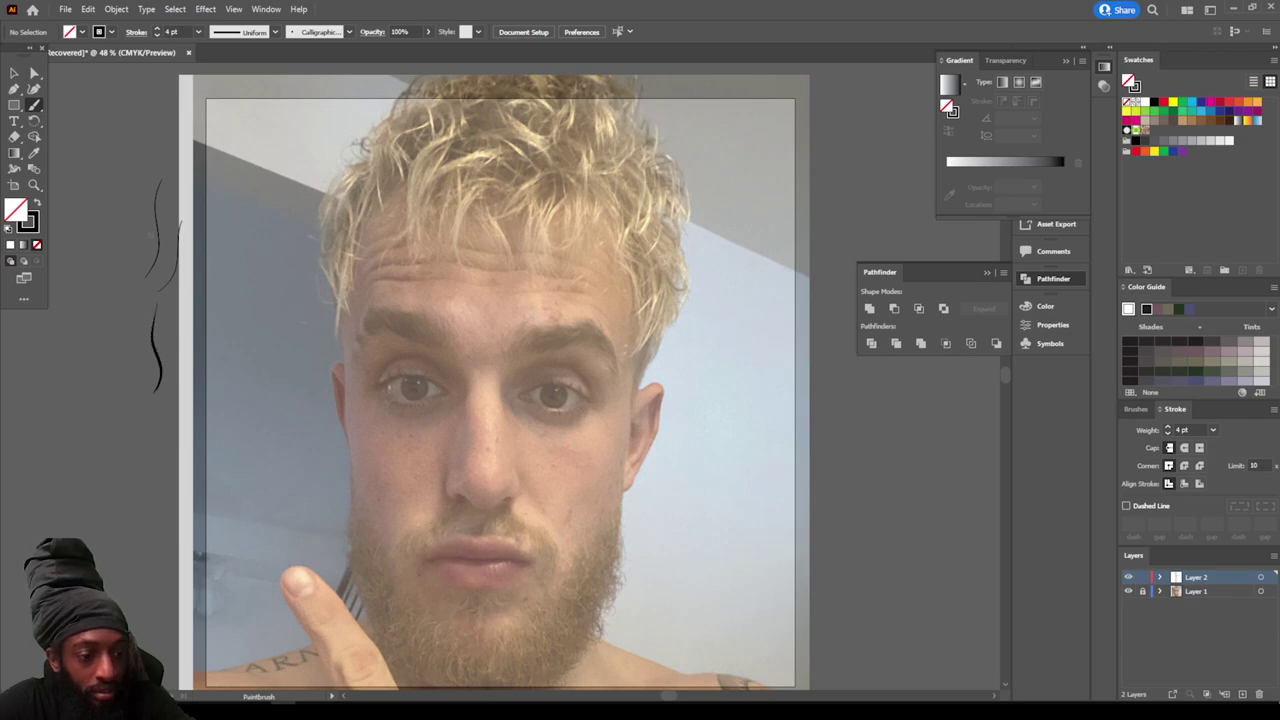
Step: Delete all the test brush strokes beside the photo
{"action": "key", "text": "a"}
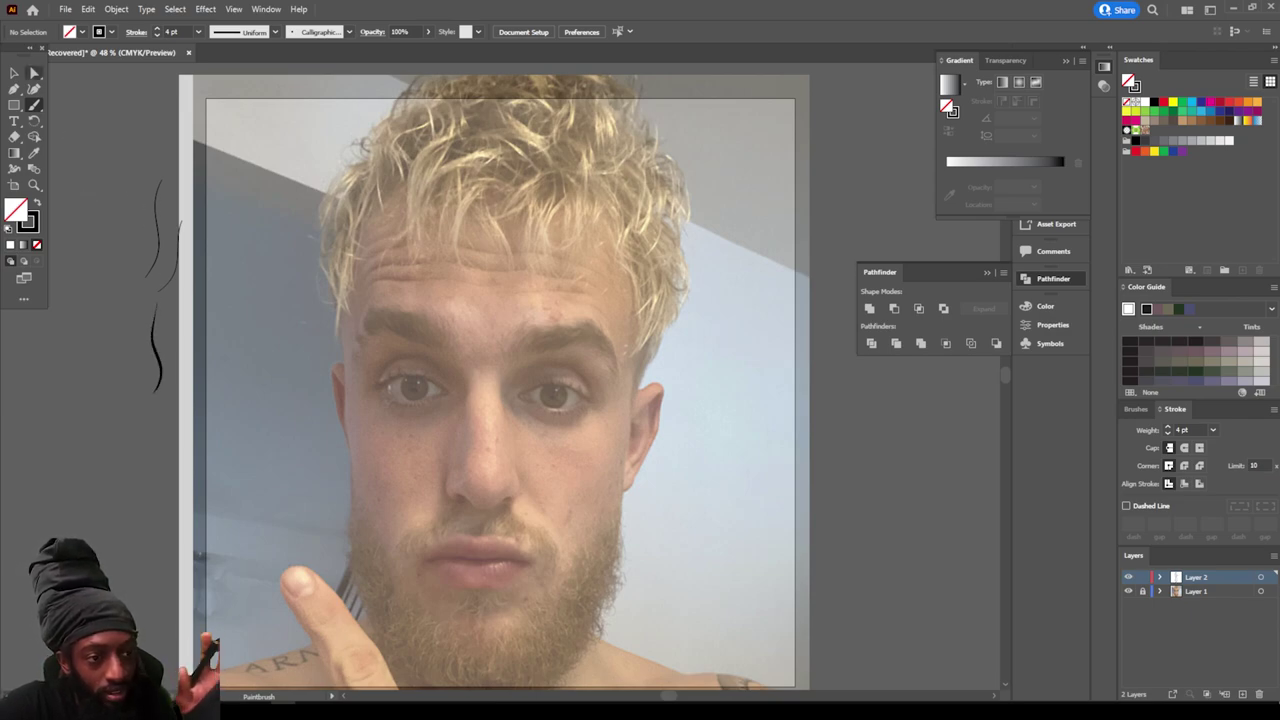
{"action": "left_click", "coordinate": [14, 73]}
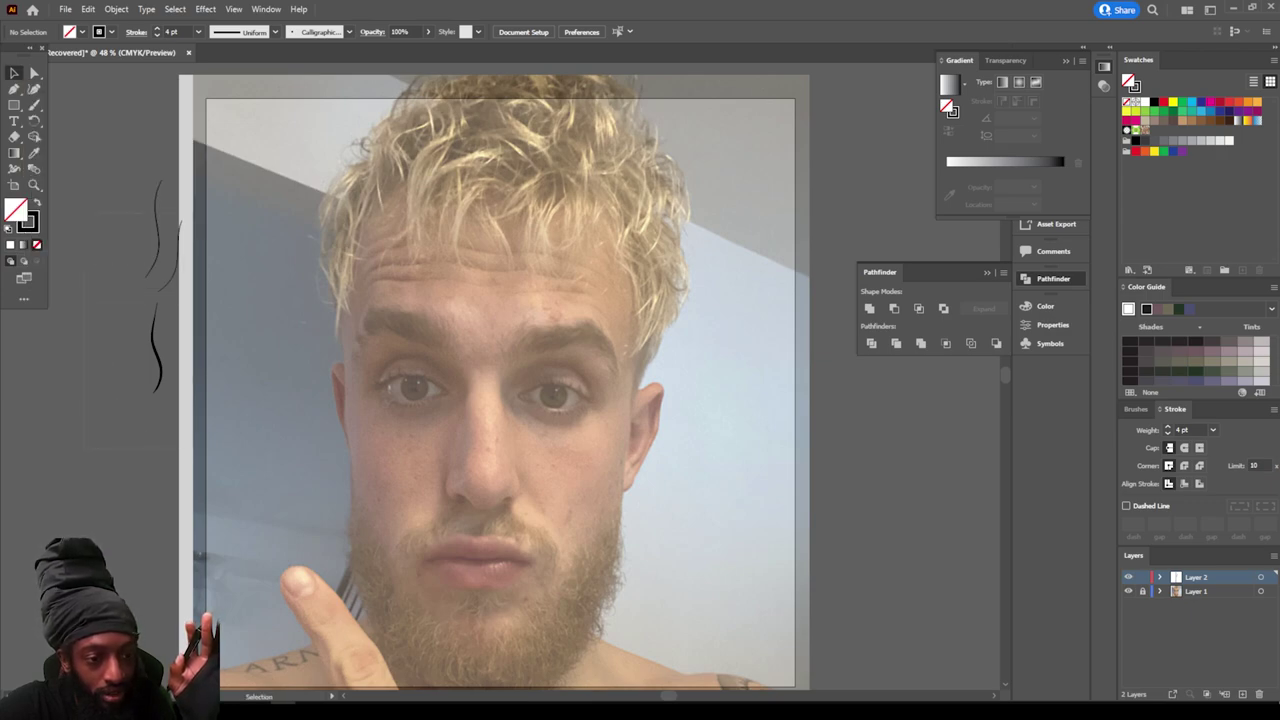
{"action": "key", "text": "ctrl+a"}
{"action": "key", "text": "Delete"}
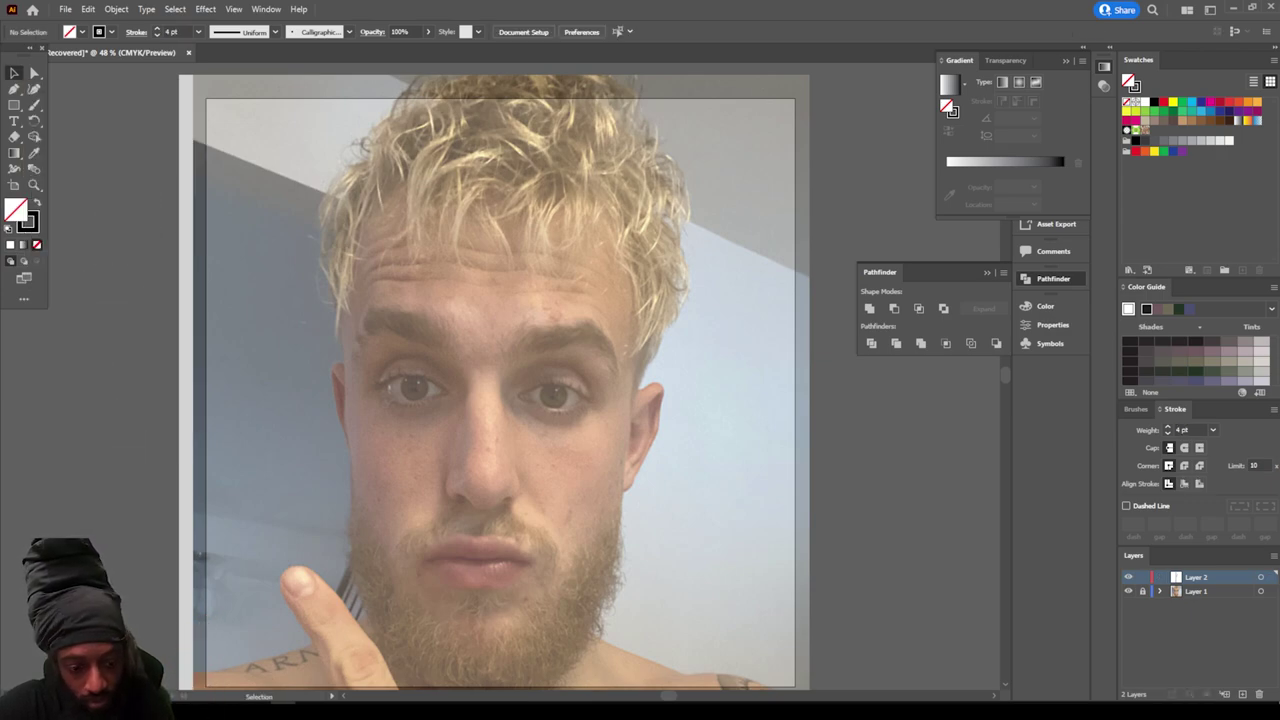
Step: Set the Paintbrush stroke weight to 3 pt and trace the face's edge on the photo's left side, from the beard up to the hairline
{"action": "scroll", "coordinate": [494, 376], "scroll_direction": "down", "scroll_amount": 2}
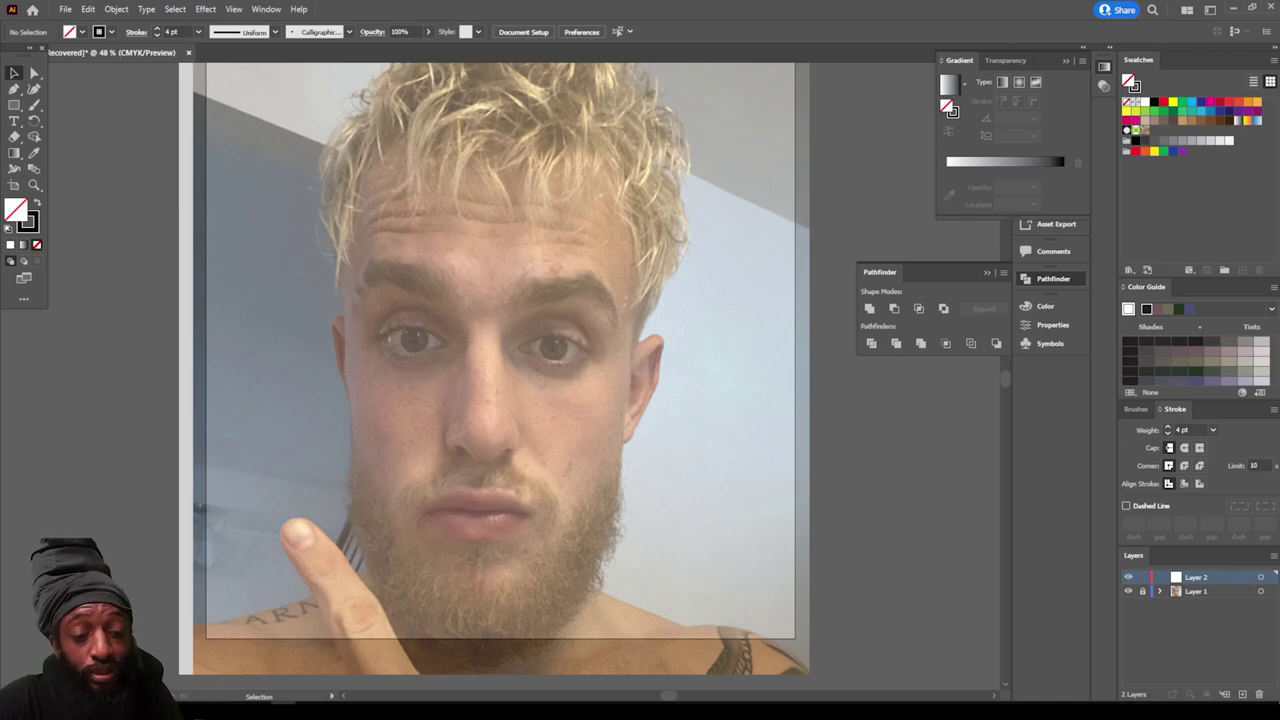
{"action": "scroll", "coordinate": [494, 376], "scroll_direction": "up", "scroll_amount": 1}
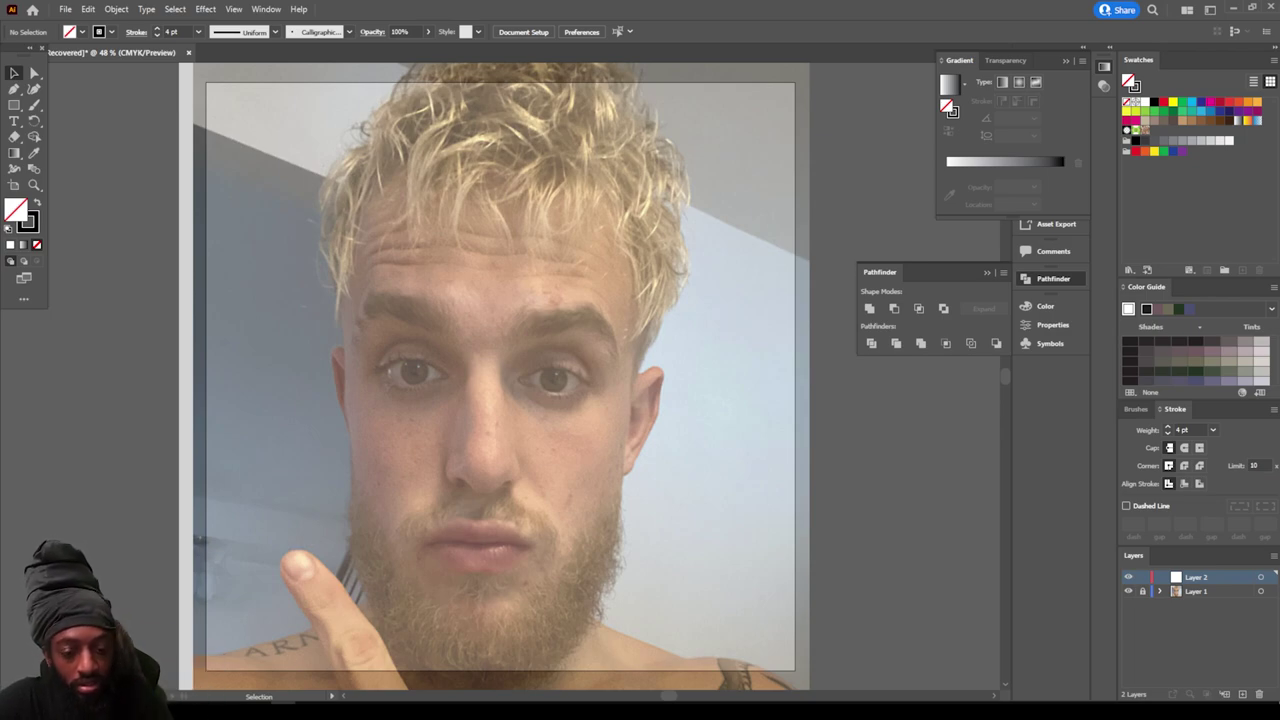
{"action": "scroll", "coordinate": [500, 376], "scroll_direction": "down", "scroll_amount": 2}
{"action": "key", "text": "ctrl+equal"}
{"action": "key", "text": "ctrl+equal"}
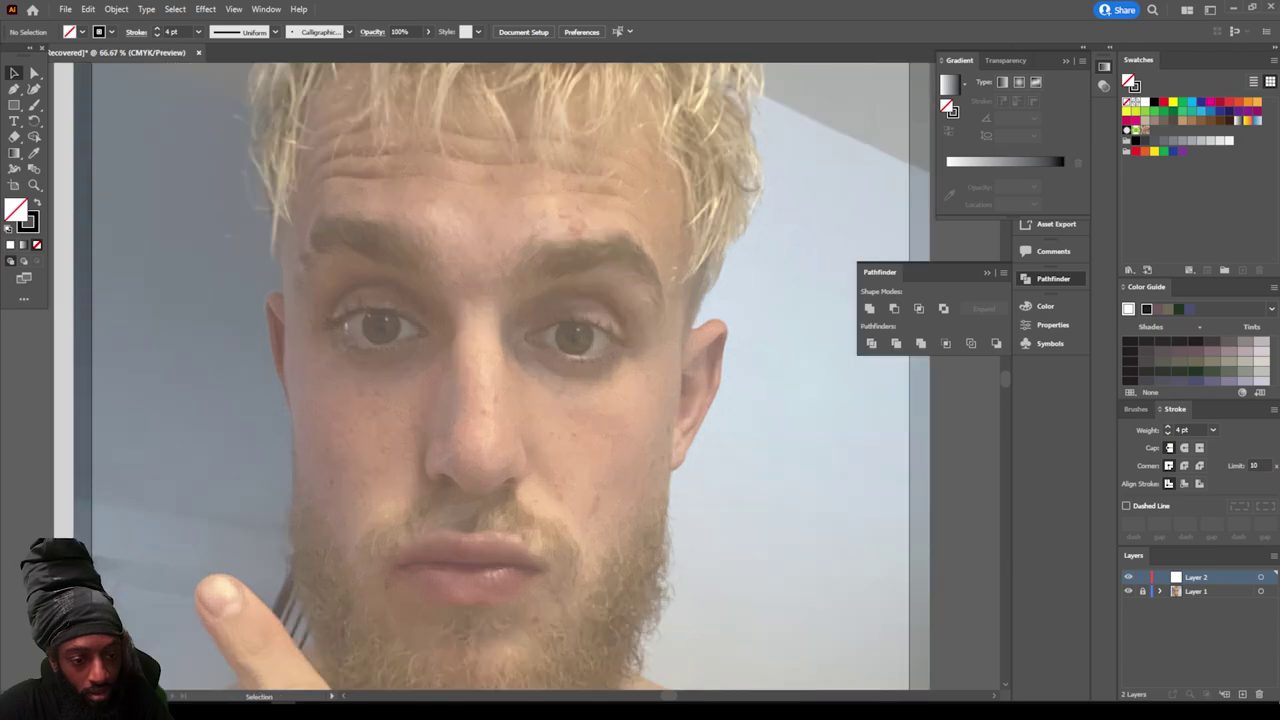
{"action": "scroll", "coordinate": [500, 376], "scroll_direction": "down", "scroll_amount": 3}
{"action": "key", "text": "ctrl+equal"}
{"action": "scroll", "coordinate": [500, 376], "scroll_direction": "up", "scroll_amount": 2}
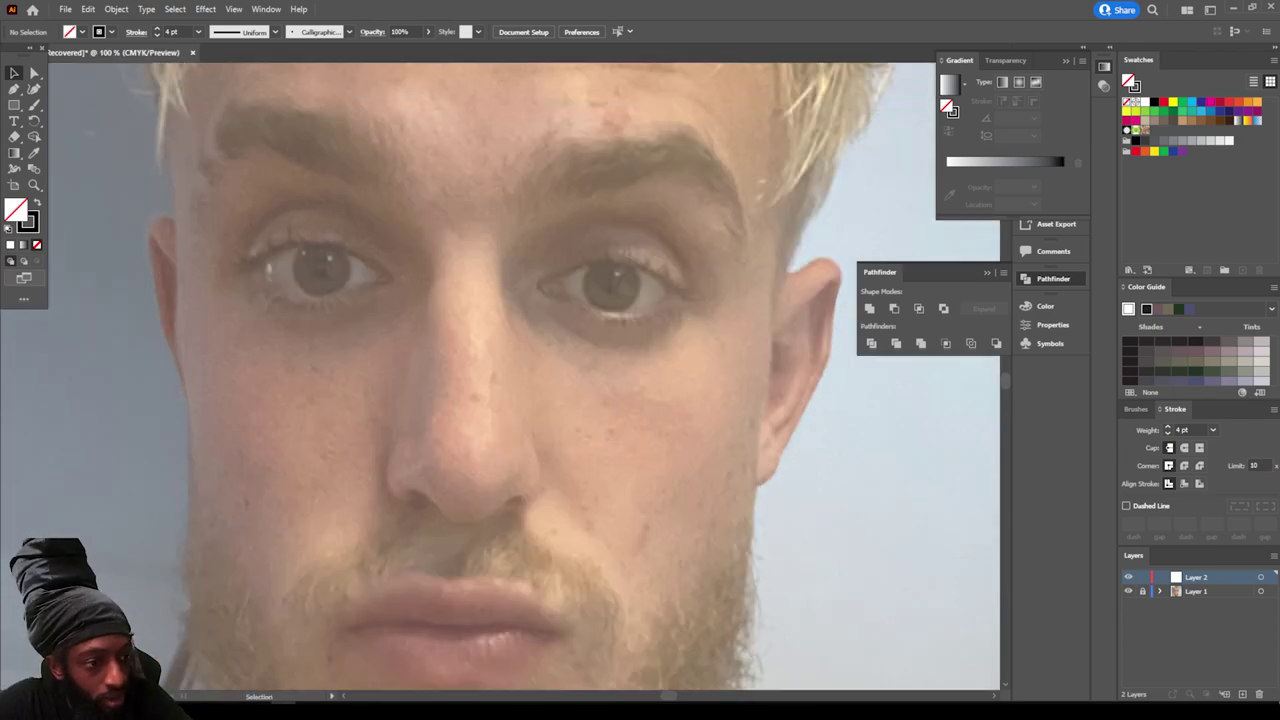
{"action": "key", "text": "b"}
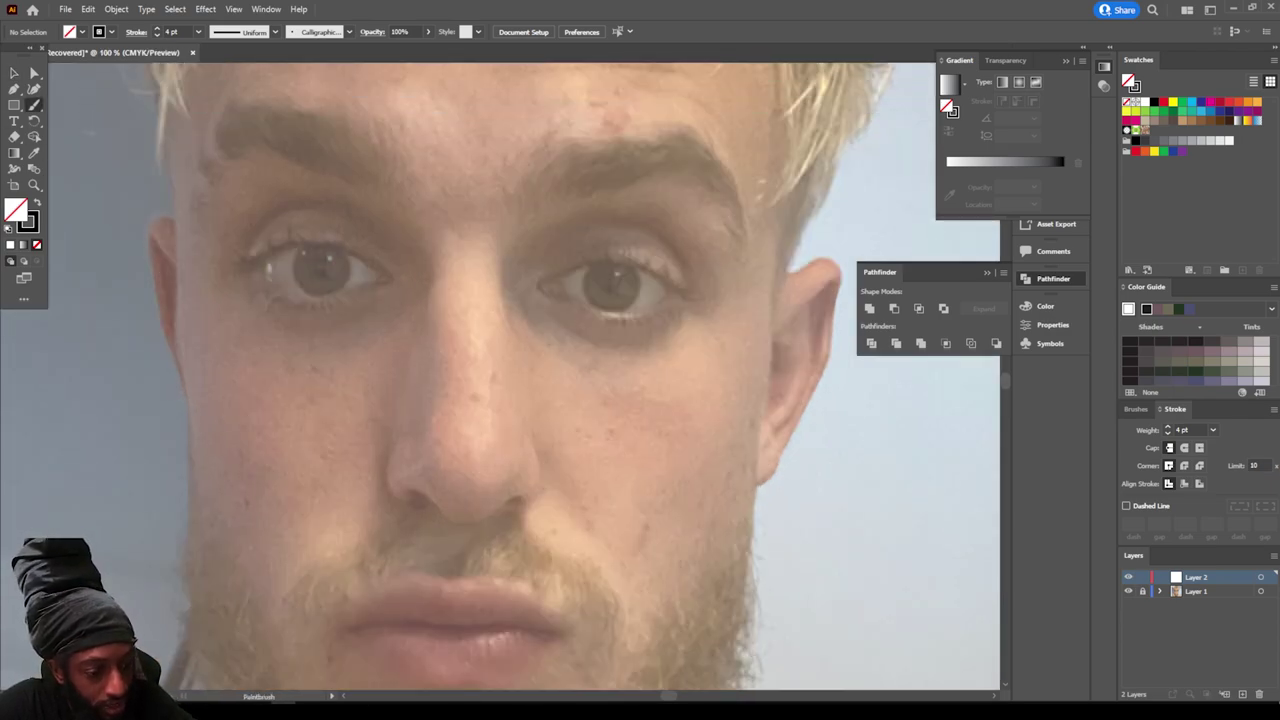
{"action": "left_click_drag", "start_coordinate": [190, 505], "coordinate": [190, 446]}
{"action": "key", "text": "bracketleft"}
{"action": "key", "text": "bracketleft"}
{"action": "key", "text": "bracketleft"}
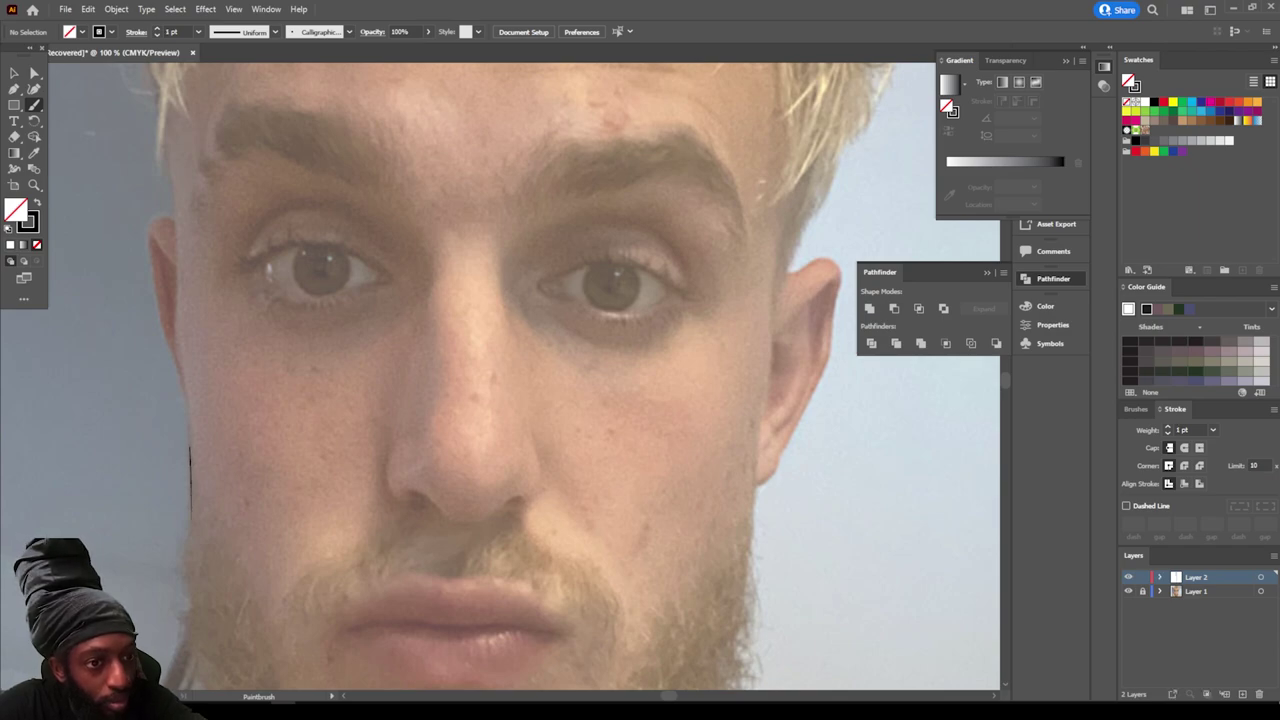
{"action": "left_click", "coordinate": [198, 31]}
{"action": "left_click", "coordinate": [220, 126]}
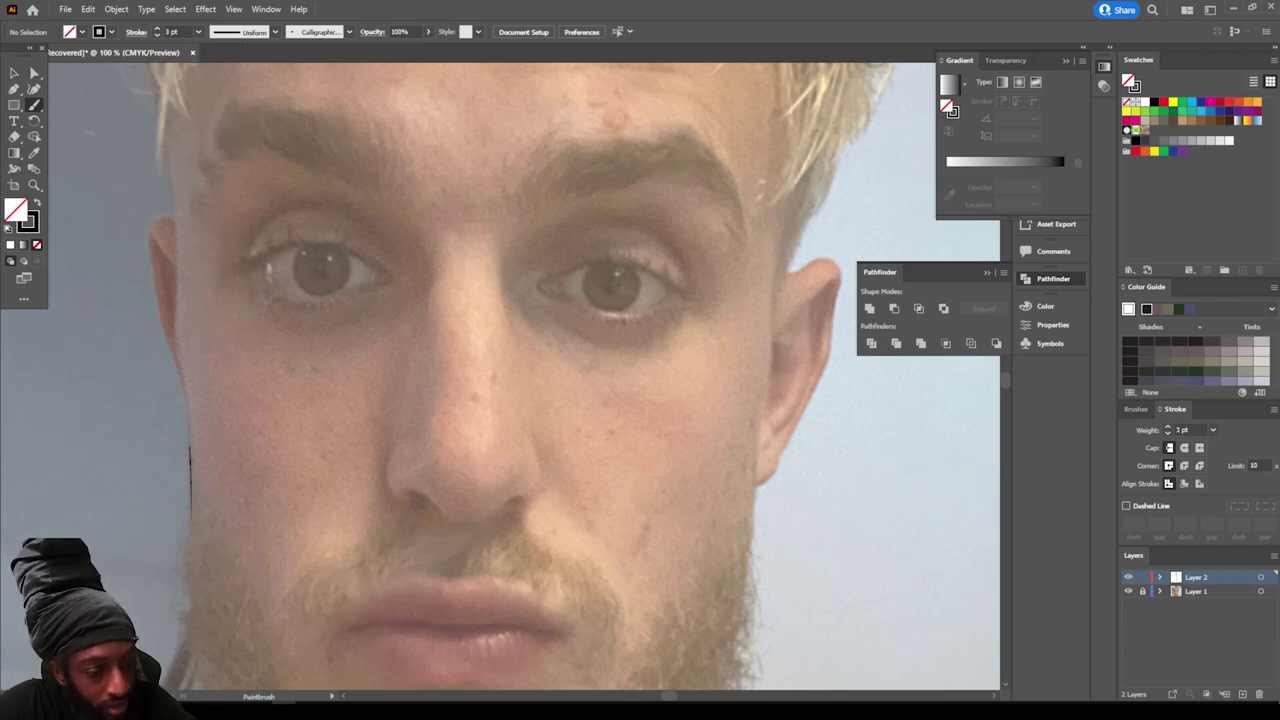
{"action": "left_click_drag", "start_coordinate": [190, 542], "coordinate": [163, 112]}
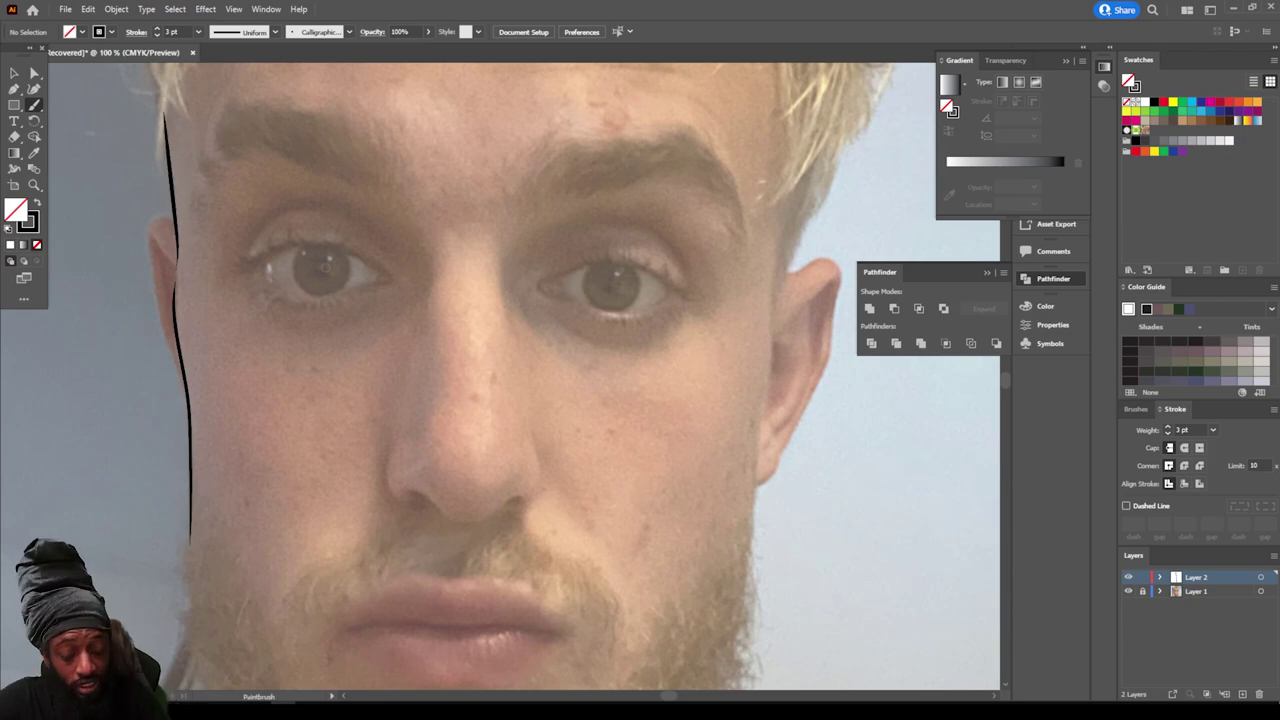
Step: Outline the ear on the photo's left side and smooth the adjoining face edge with the Paintbrush
{"action": "left_click_drag", "start_coordinate": [285, 406], "coordinate": [397, 403]}
{"action": "scroll", "coordinate": [397, 403], "scroll_direction": "up", "scroll_amount": 2}
{"action": "mouse_move", "coordinate": [200, 394]}
{"action": "left_mouse_down"}
{"action": "mouse_move", "coordinate": [269, 565]}
{"action": "mouse_move", "coordinate": [210, 384]}
{"action": "mouse_move", "coordinate": [190, 246]}
{"action": "mouse_move", "coordinate": [202, 202]}
{"action": "mouse_move", "coordinate": [244, 204]}
{"action": "left_mouse_up"}
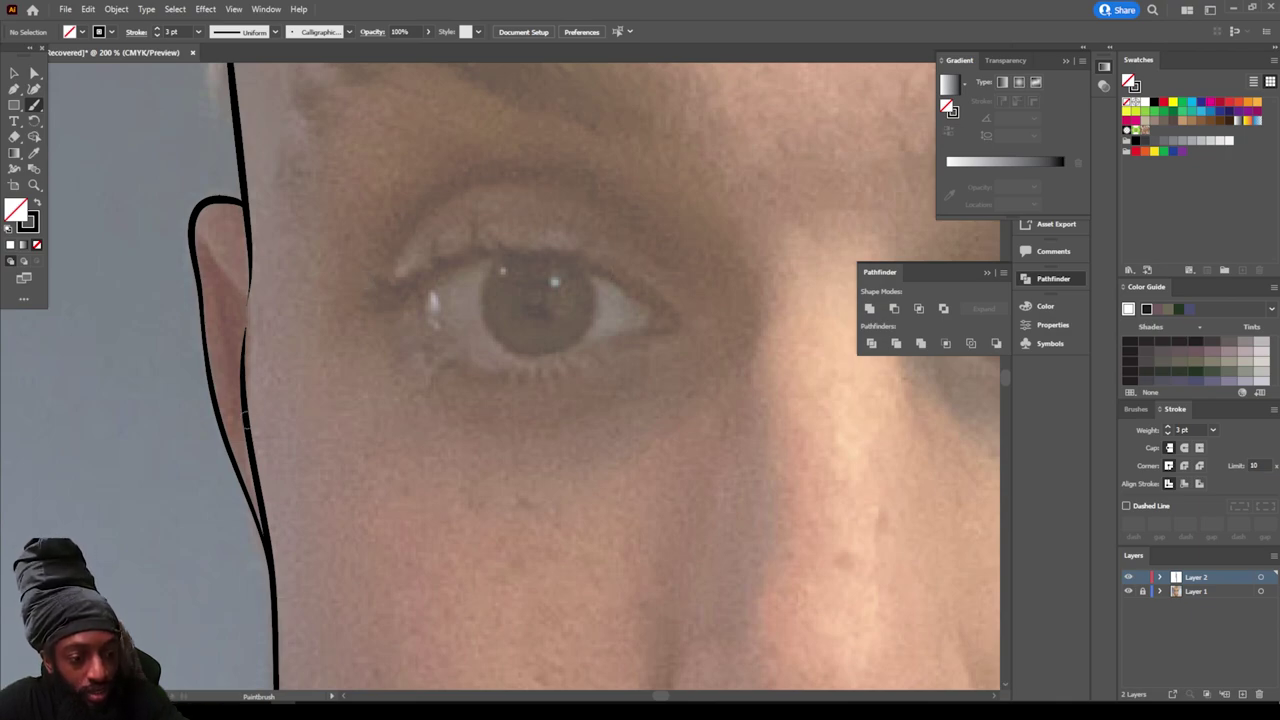
{"action": "left_click_drag", "start_coordinate": [244, 422], "coordinate": [246, 210]}
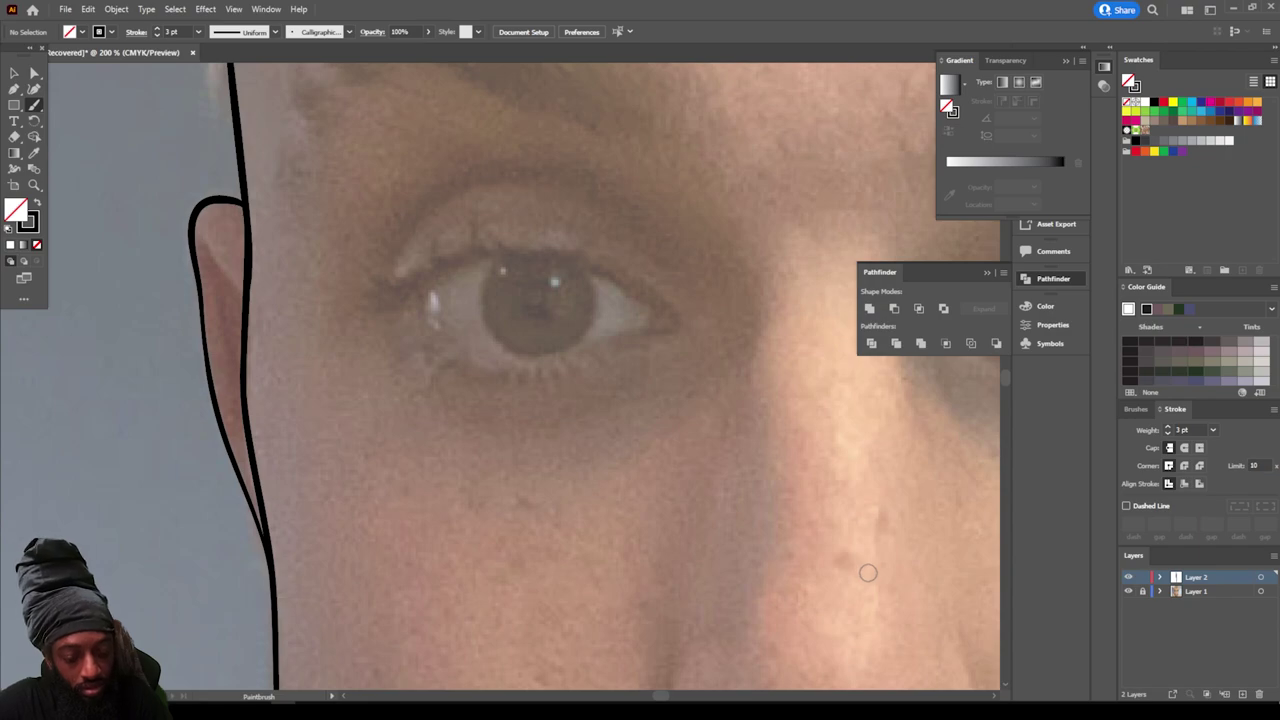
Step: Trace the face's opposite edge, on the photo's right side, from the beard up past the ear to the hair
{"action": "key", "text": "ctrl+minus"}
{"action": "key", "text": "ctrl+minus"}
{"action": "key", "text": "ctrl+minus"}
{"action": "key", "text": "ctrl+plus"}
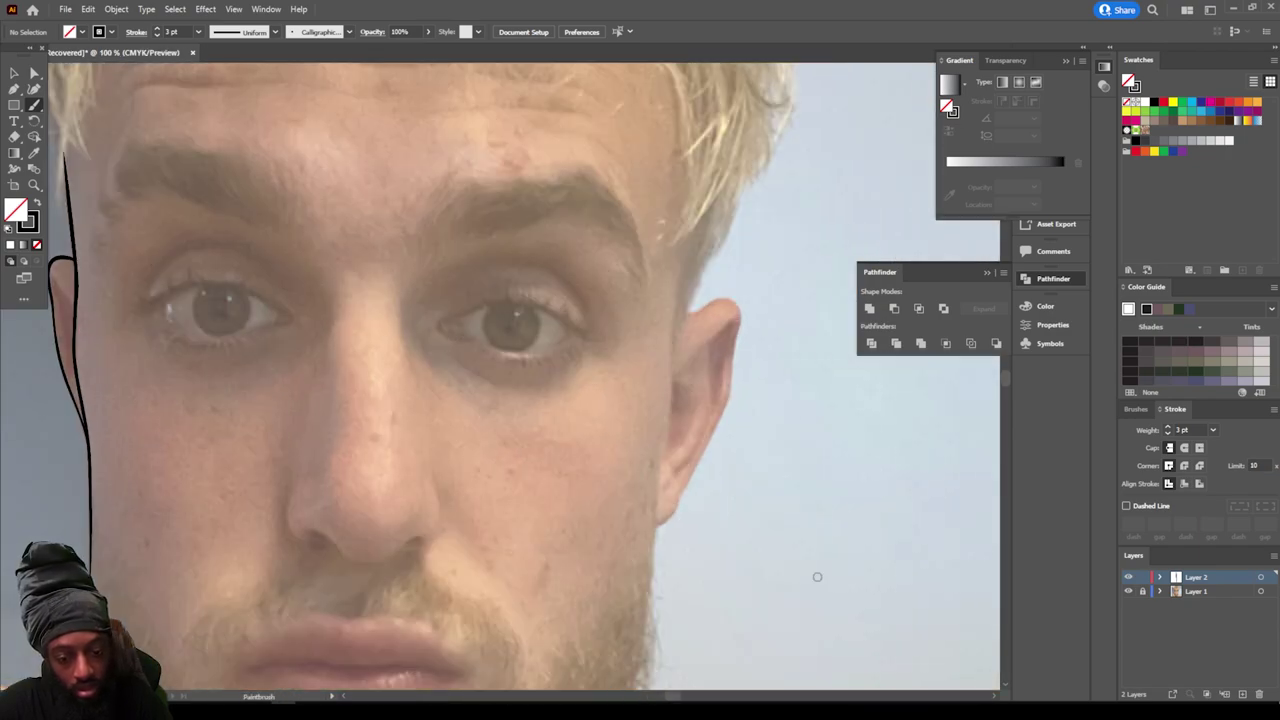
{"action": "left_click_drag", "start_coordinate": [648, 612], "coordinate": [687, 278]}
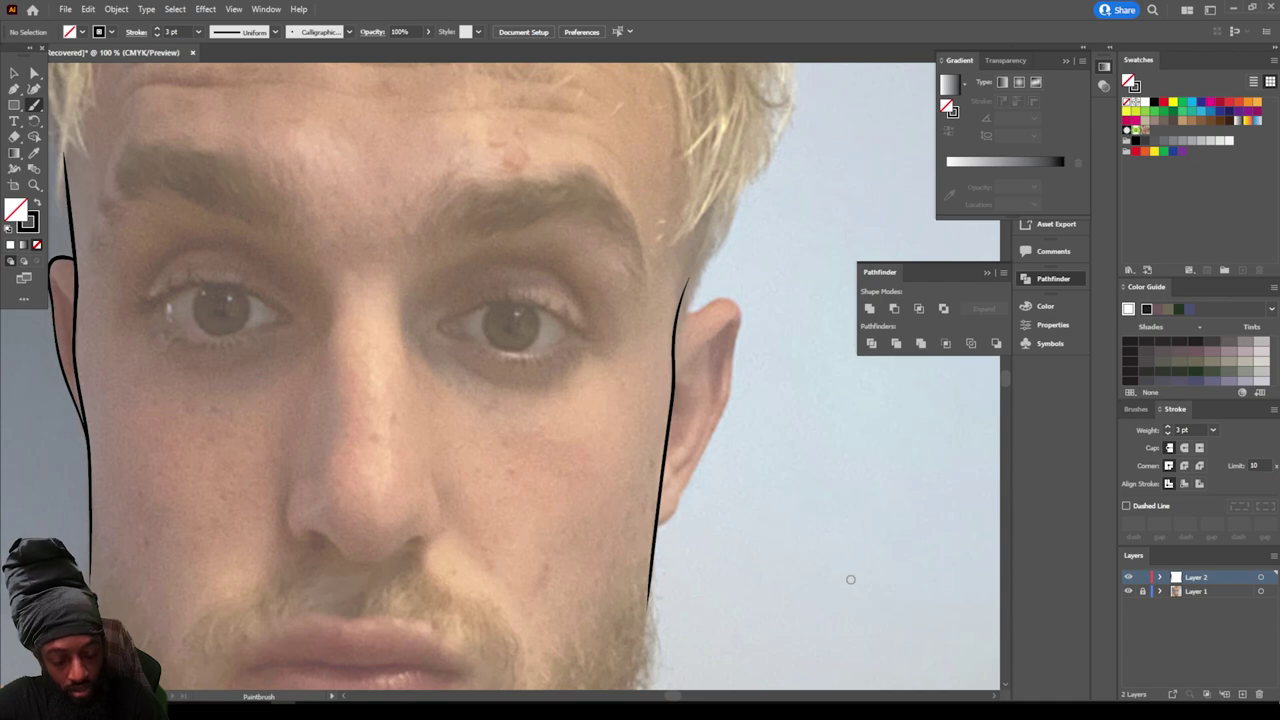
Step: Outline the outer contour of the ear on the photo's right side with the Paintbrush and check the Paintbrush tool options
{"action": "key", "text": "ctrl+plus"}
{"action": "scroll", "coordinate": [850, 580], "scroll_direction": "right", "scroll_amount": 2}
{"action": "key", "text": "ctrl+plus"}
{"action": "key", "text": "ctrl+plus"}
{"action": "scroll", "coordinate": [846, 581], "scroll_direction": "right", "scroll_amount": 2}
{"action": "key", "text": "ctrl+minus"}
{"action": "scroll", "coordinate": [840, 583], "scroll_direction": "right", "scroll_amount": 2}
{"action": "scroll", "coordinate": [836, 560], "scroll_direction": "down", "scroll_amount": 1}
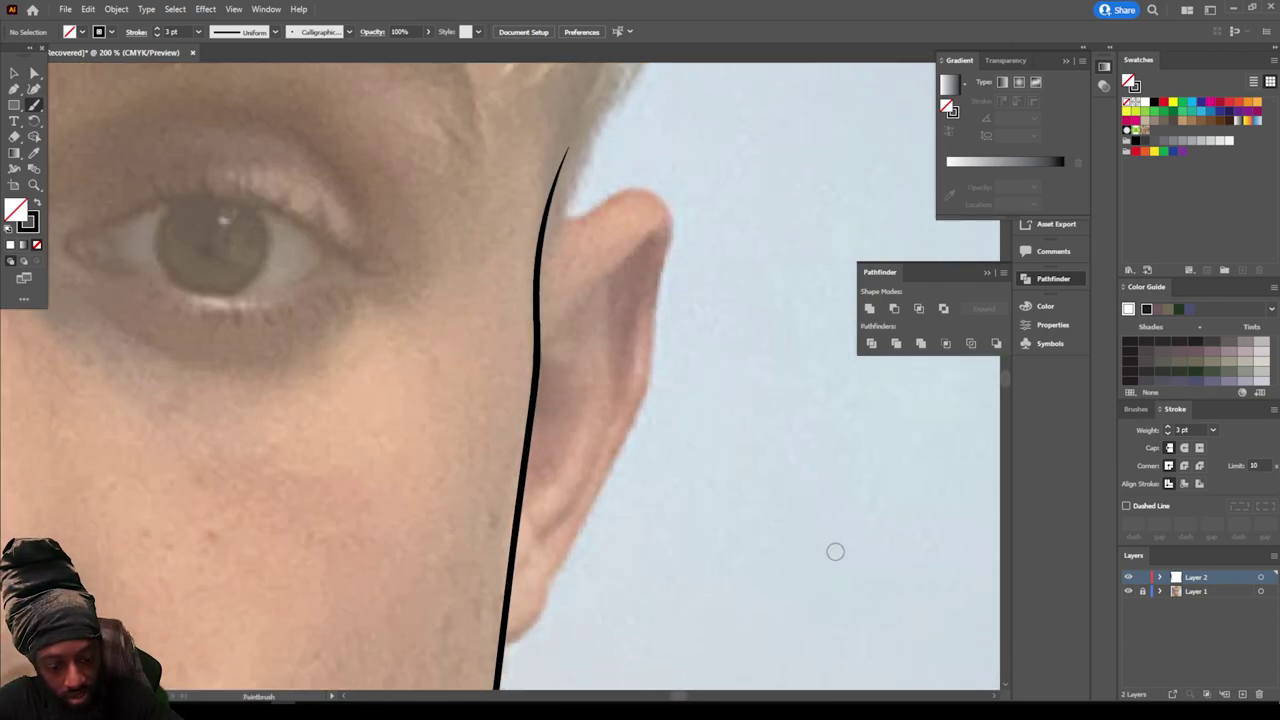
{"action": "mouse_move", "coordinate": [503, 628]}
{"action": "left_mouse_down"}
{"action": "mouse_move", "coordinate": [540, 586]}
{"action": "mouse_move", "coordinate": [628, 415]}
{"action": "mouse_move", "coordinate": [655, 328]}
{"action": "mouse_move", "coordinate": [666, 178]}
{"action": "mouse_move", "coordinate": [626, 167]}
{"action": "mouse_move", "coordinate": [538, 248]}
{"action": "left_mouse_up"}
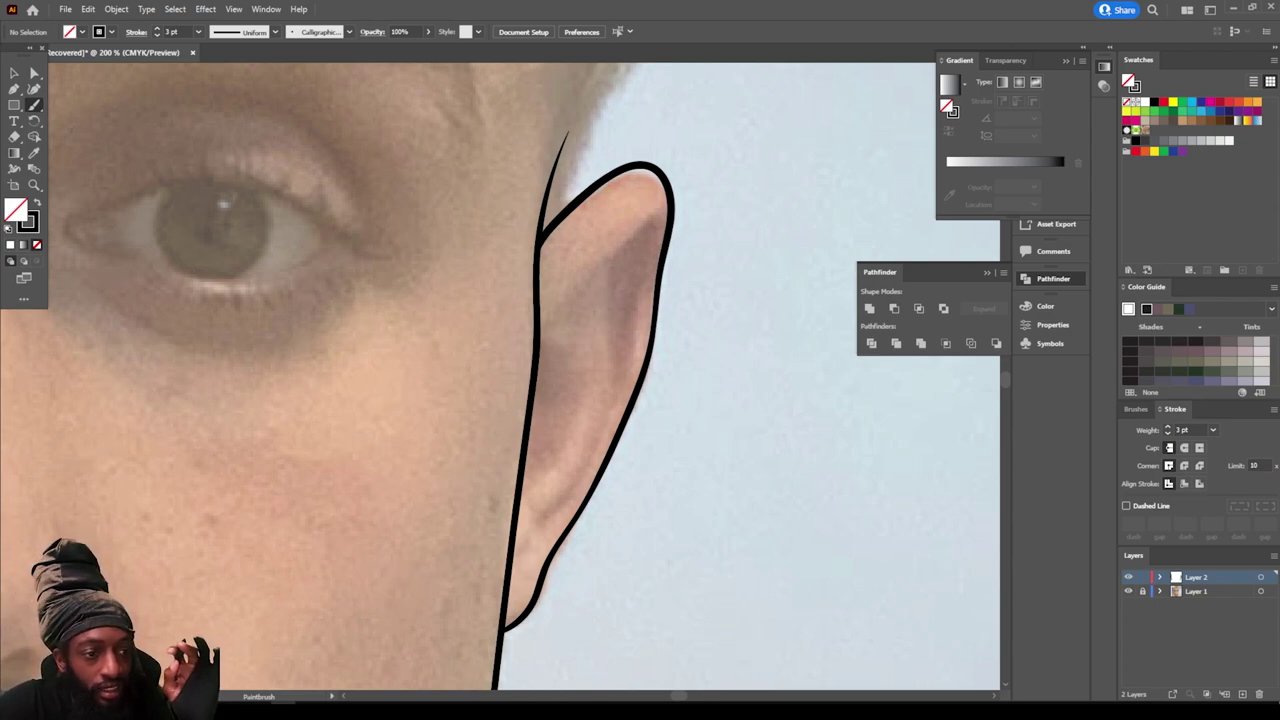
{"action": "double_click", "coordinate": [34, 104]}
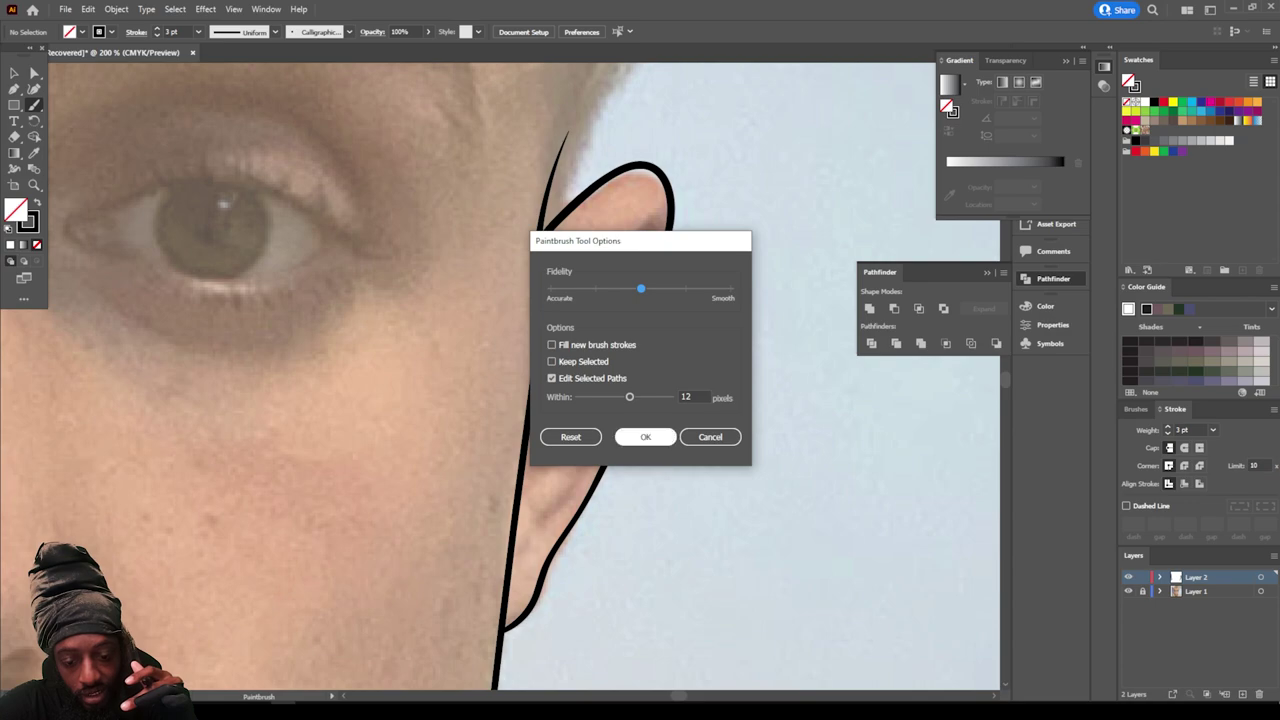
{"action": "left_click", "coordinate": [638, 438]}
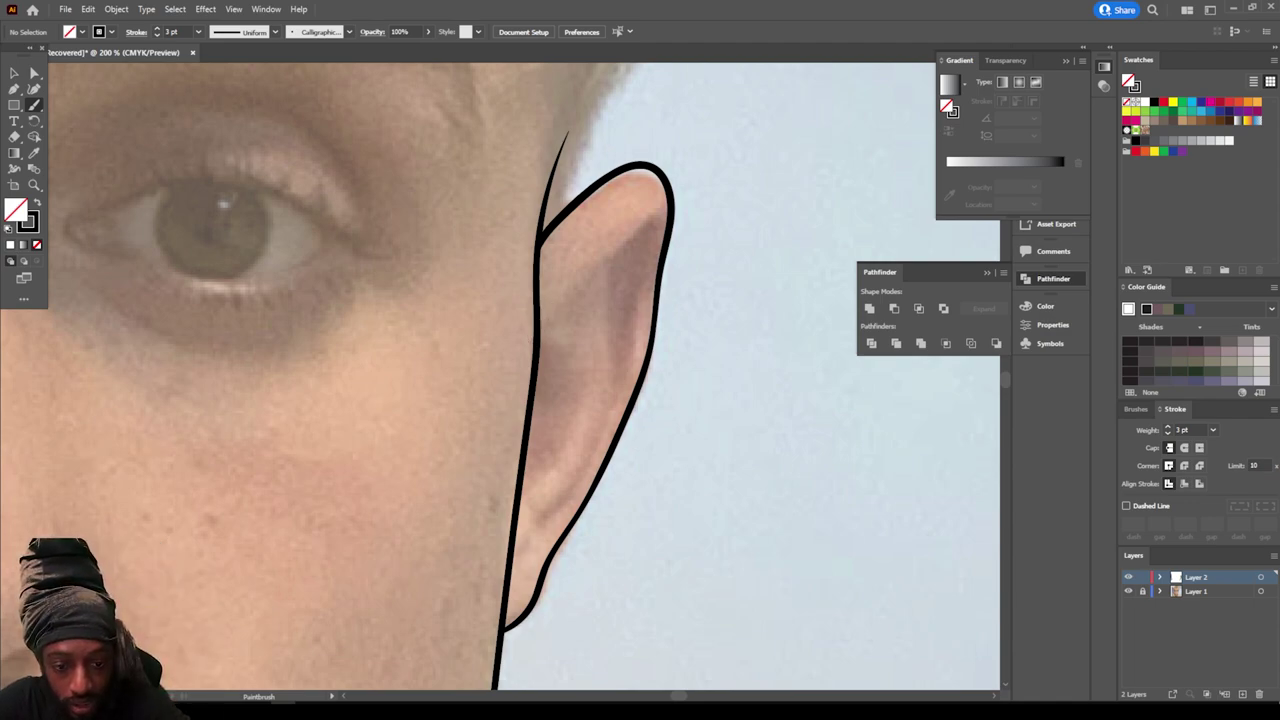
Step: Draw that ear's upper inner fold, a short curve in the lobe, and the long inner rim line connecting them
{"action": "left_click_drag", "start_coordinate": [538, 330], "coordinate": [652, 212]}
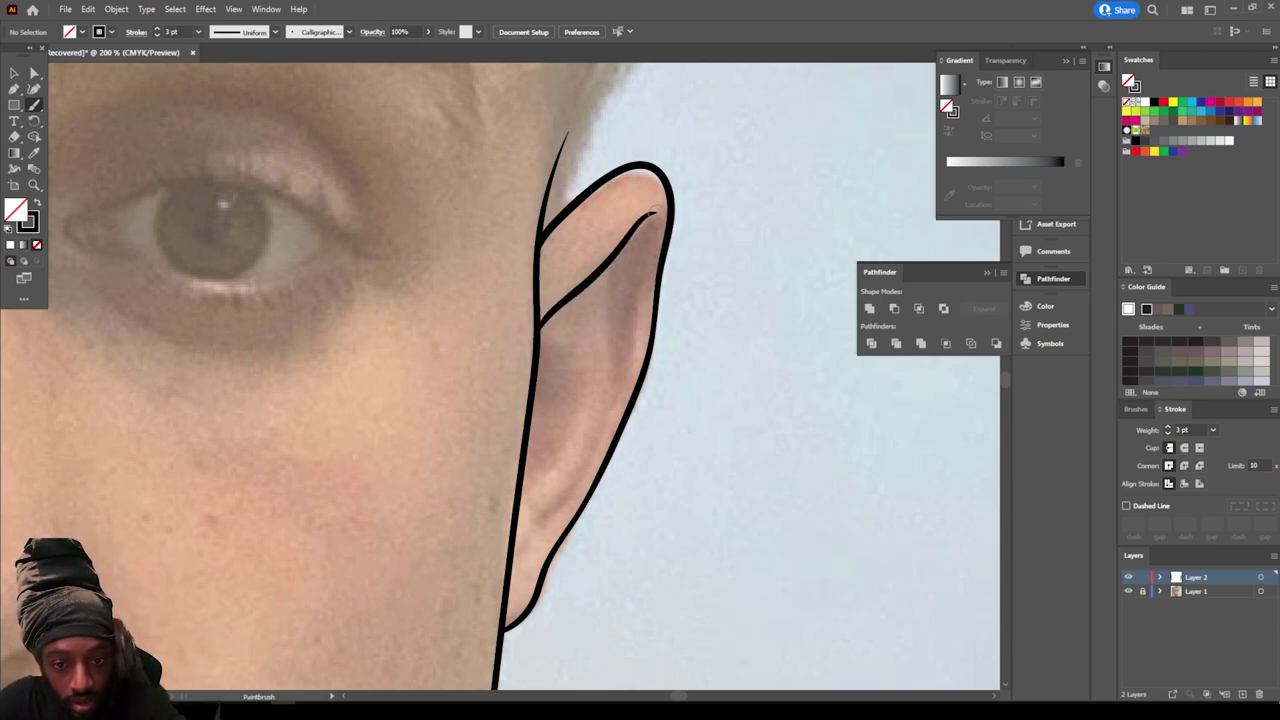
{"action": "scroll", "coordinate": [660, 396], "scroll_direction": "up", "scroll_amount": 4}
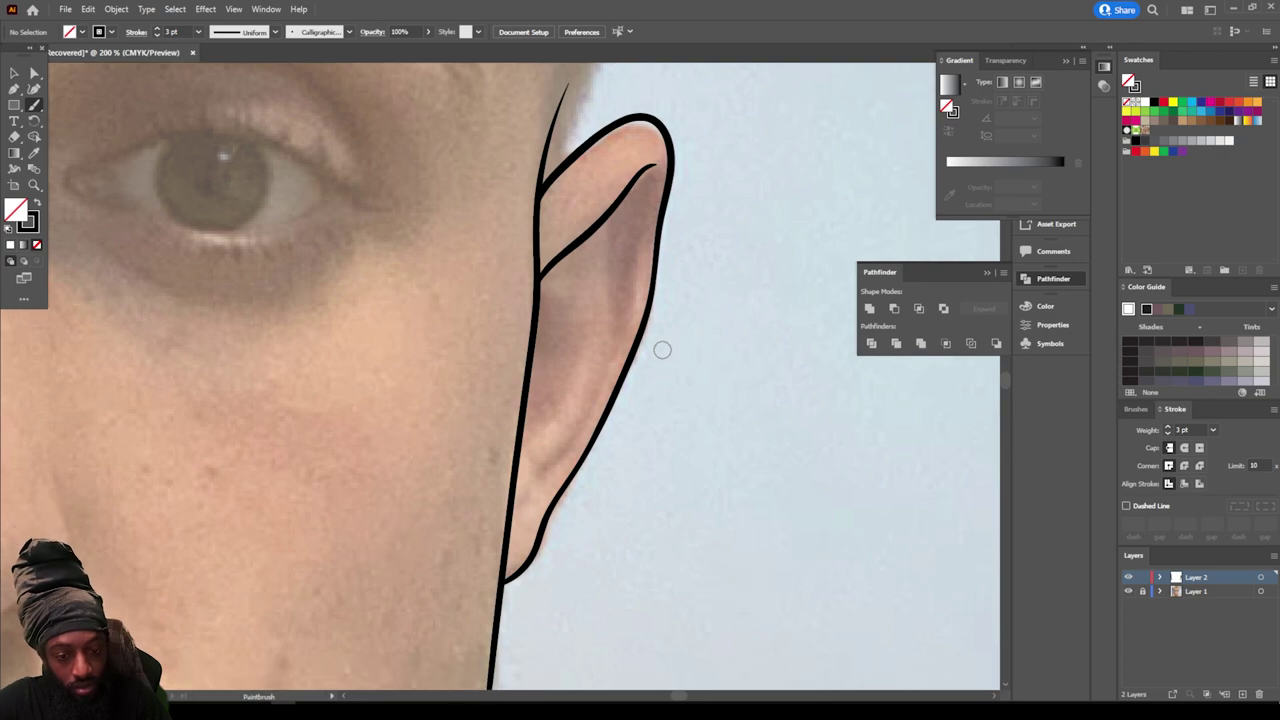
{"action": "scroll", "coordinate": [661, 462], "scroll_direction": "down", "scroll_amount": 2}
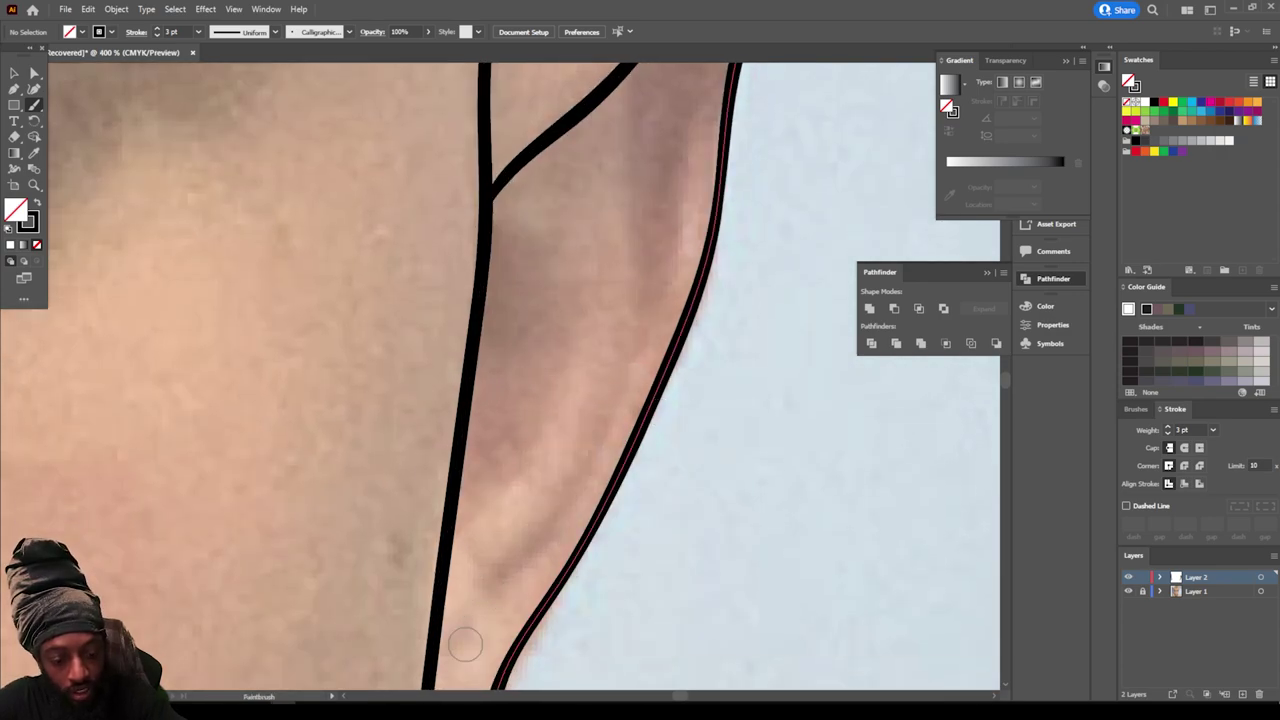
{"action": "left_click_drag", "start_coordinate": [463, 645], "coordinate": [484, 576]}
{"action": "scroll", "coordinate": [480, 615], "scroll_direction": "up", "scroll_amount": 2}
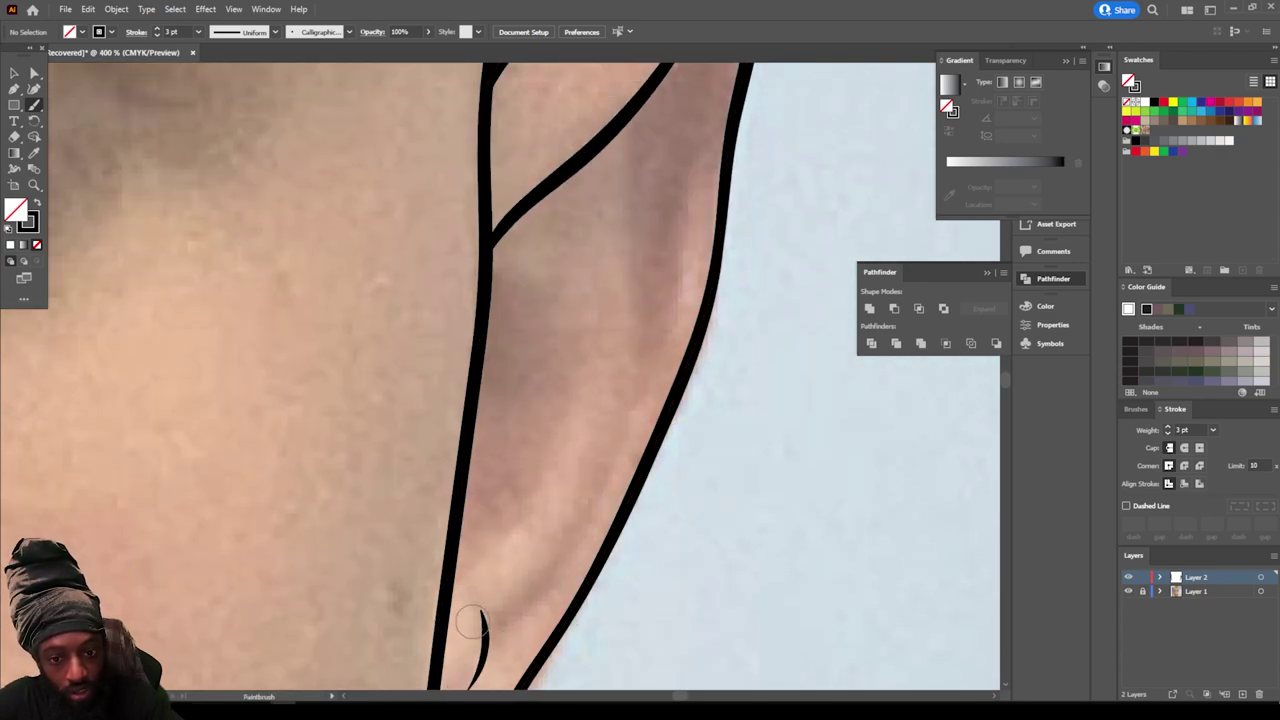
{"action": "mouse_move", "coordinate": [482, 650]}
{"action": "left_mouse_down"}
{"action": "mouse_move", "coordinate": [555, 566]}
{"action": "mouse_move", "coordinate": [634, 398]}
{"action": "mouse_move", "coordinate": [647, 286]}
{"action": "mouse_move", "coordinate": [632, 190]}
{"action": "mouse_move", "coordinate": [638, 104]}
{"action": "left_mouse_up"}
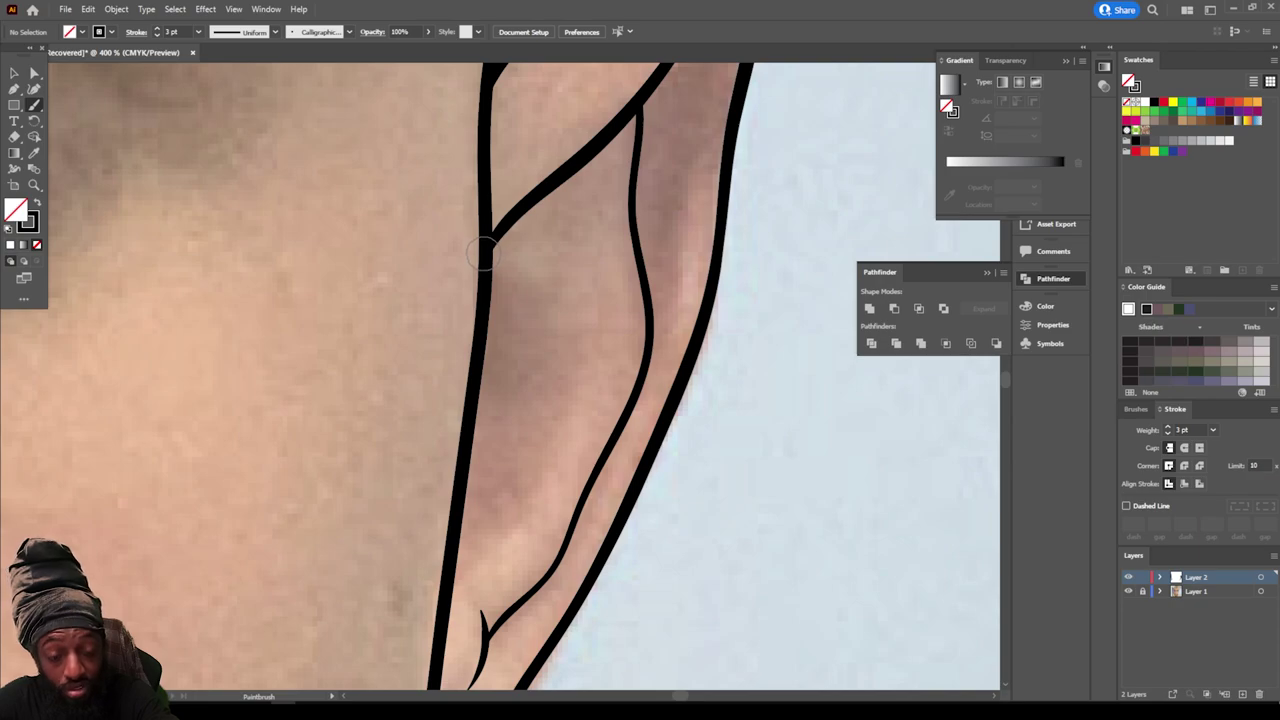
Step: Add two short curves from the face edge into the ear's hollow and a second line along the inner rim
{"action": "mouse_move", "coordinate": [484, 258]}
{"action": "left_mouse_down"}
{"action": "mouse_move", "coordinate": [557, 310]}
{"action": "mouse_move", "coordinate": [568, 346]}
{"action": "left_mouse_up"}
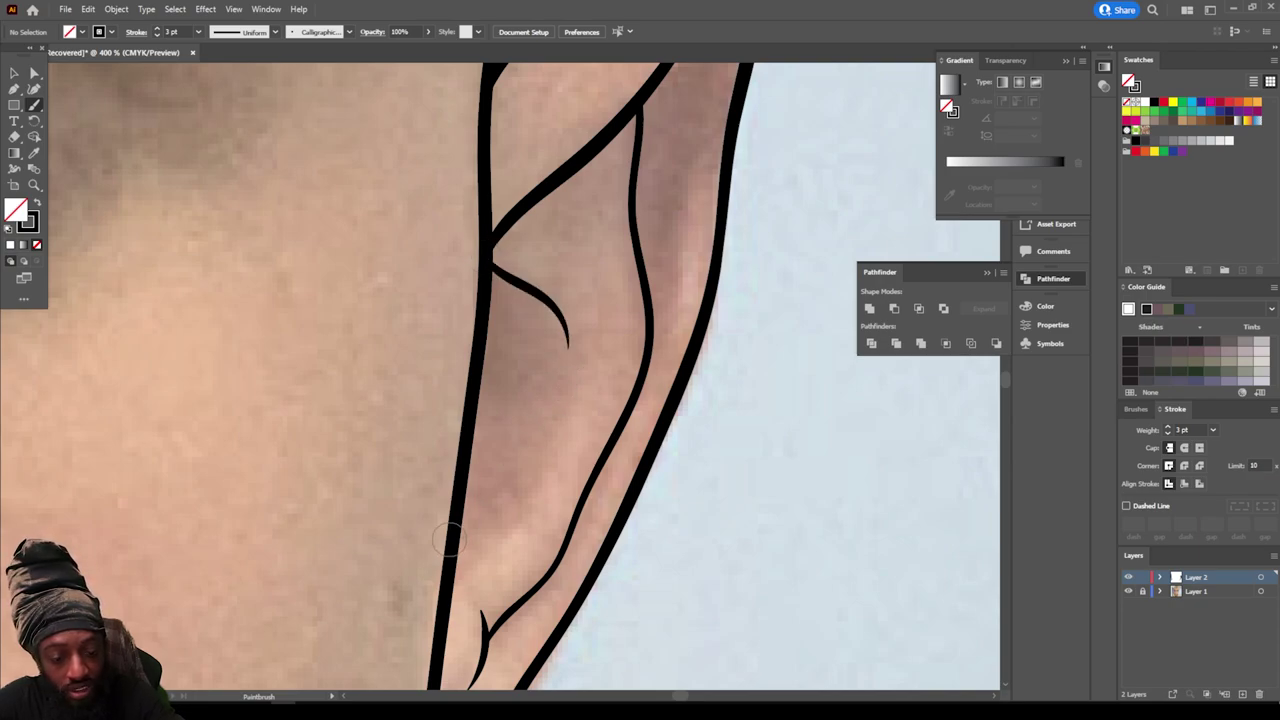
{"action": "mouse_move", "coordinate": [455, 518]}
{"action": "left_mouse_down"}
{"action": "mouse_move", "coordinate": [498, 514]}
{"action": "mouse_move", "coordinate": [541, 451]}
{"action": "left_mouse_up"}
{"action": "scroll", "coordinate": [600, 400], "scroll_direction": "up", "scroll_amount": 2}
{"action": "scroll", "coordinate": [627, 421], "scroll_direction": "up", "scroll_amount": 2}
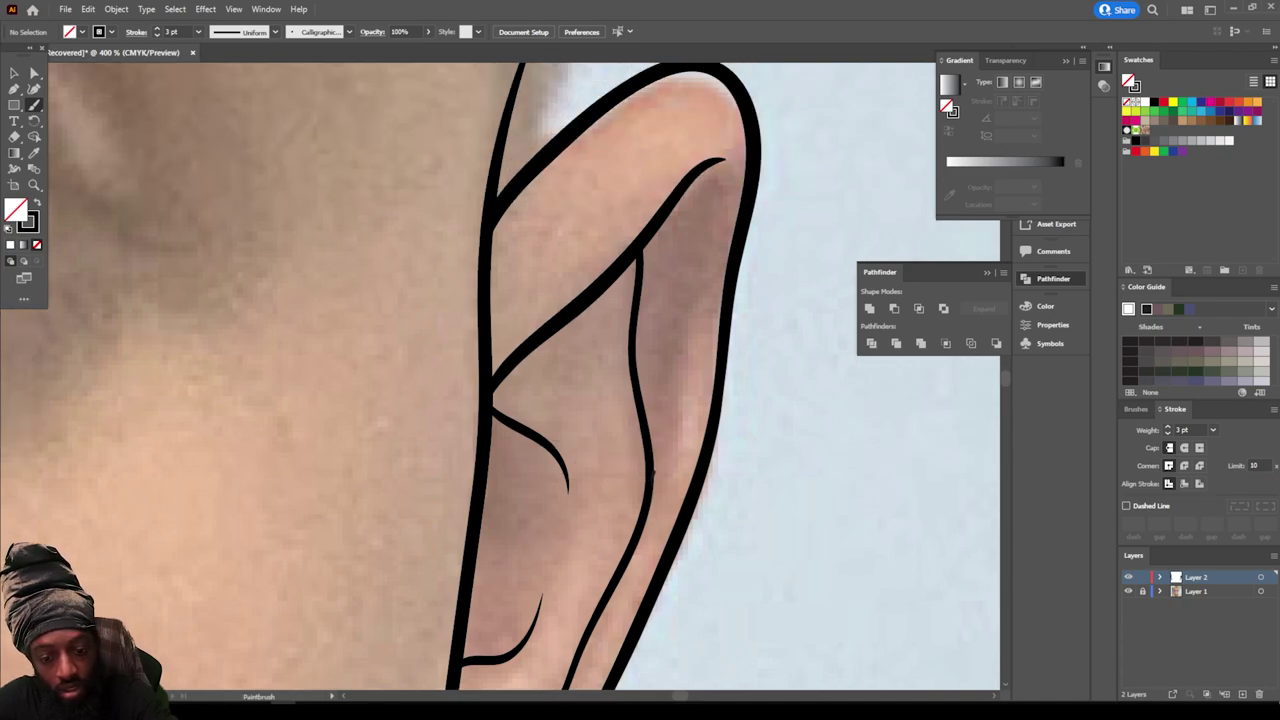
{"action": "mouse_move", "coordinate": [653, 472]}
{"action": "left_mouse_down"}
{"action": "mouse_move", "coordinate": [680, 378]}
{"action": "mouse_move", "coordinate": [698, 178]}
{"action": "left_mouse_up"}
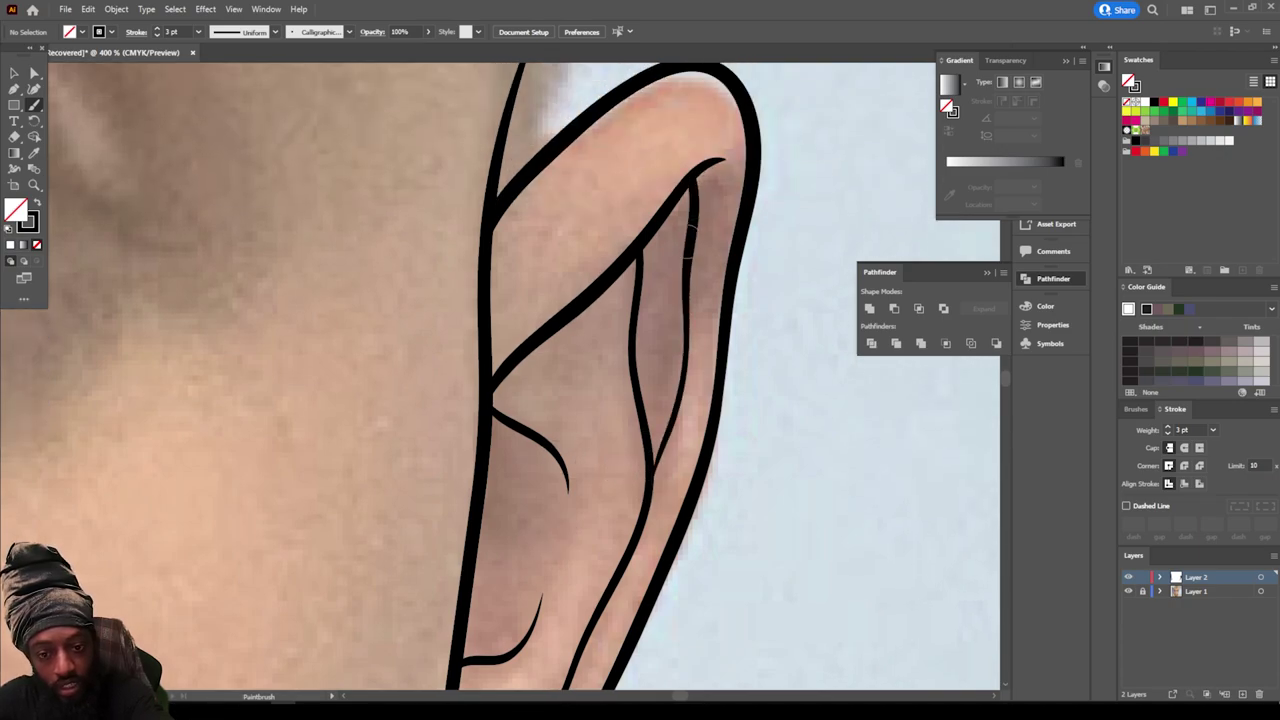
{"action": "mouse_move", "coordinate": [1055, 708]}
{"action": "key", "text": "ctrl+minus"}
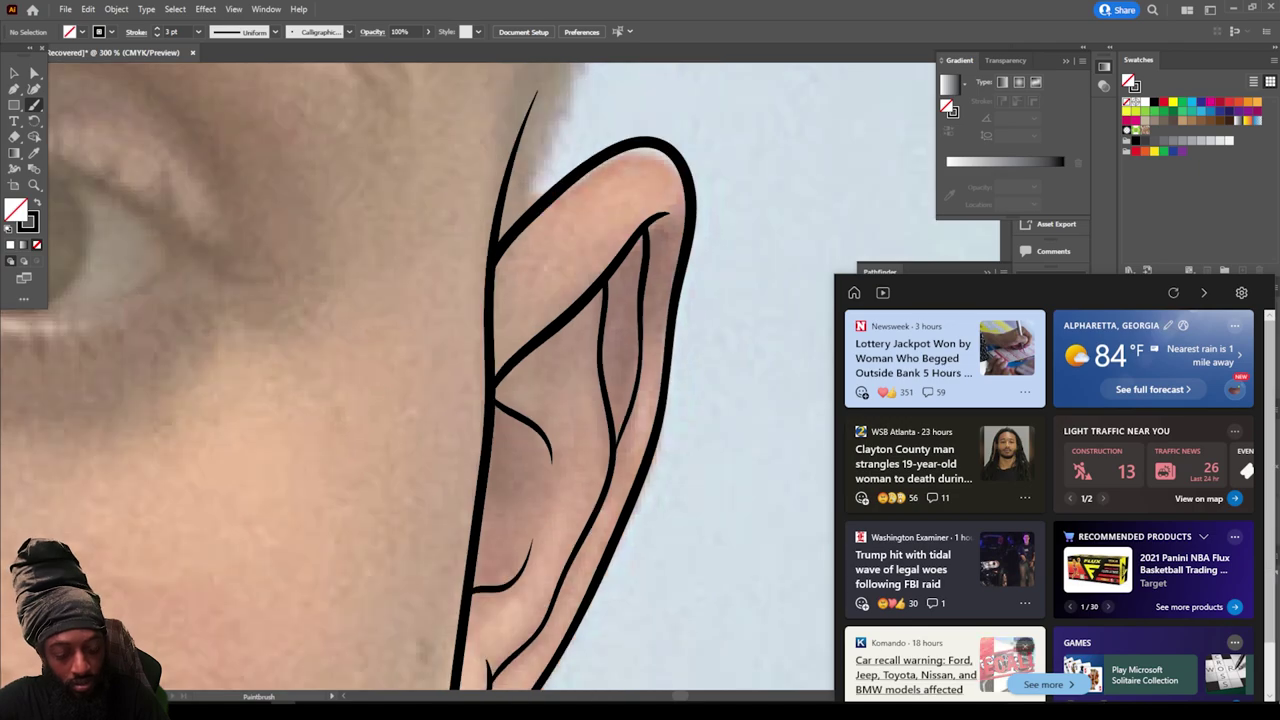
Step: Draw two inner fold lines in the ear on the photo's left side with the Paintbrush
{"action": "scroll", "coordinate": [575, 372], "scroll_direction": "down", "scroll_amount": 5}
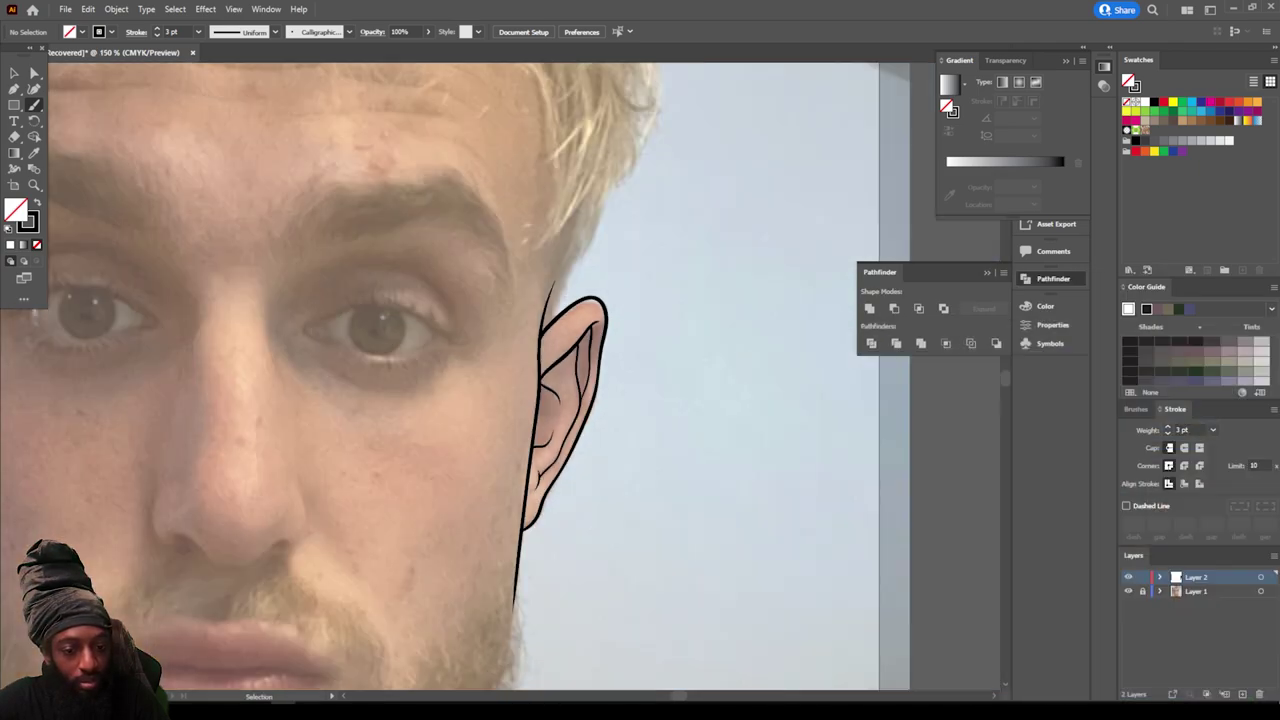
{"action": "scroll", "coordinate": [400, 368], "scroll_direction": "left", "scroll_amount": 3}
{"action": "scroll", "coordinate": [396, 368], "scroll_direction": "up", "scroll_amount": 3}
{"action": "key", "text": "ctrl+plus"}
{"action": "key", "text": "ctrl+plus"}
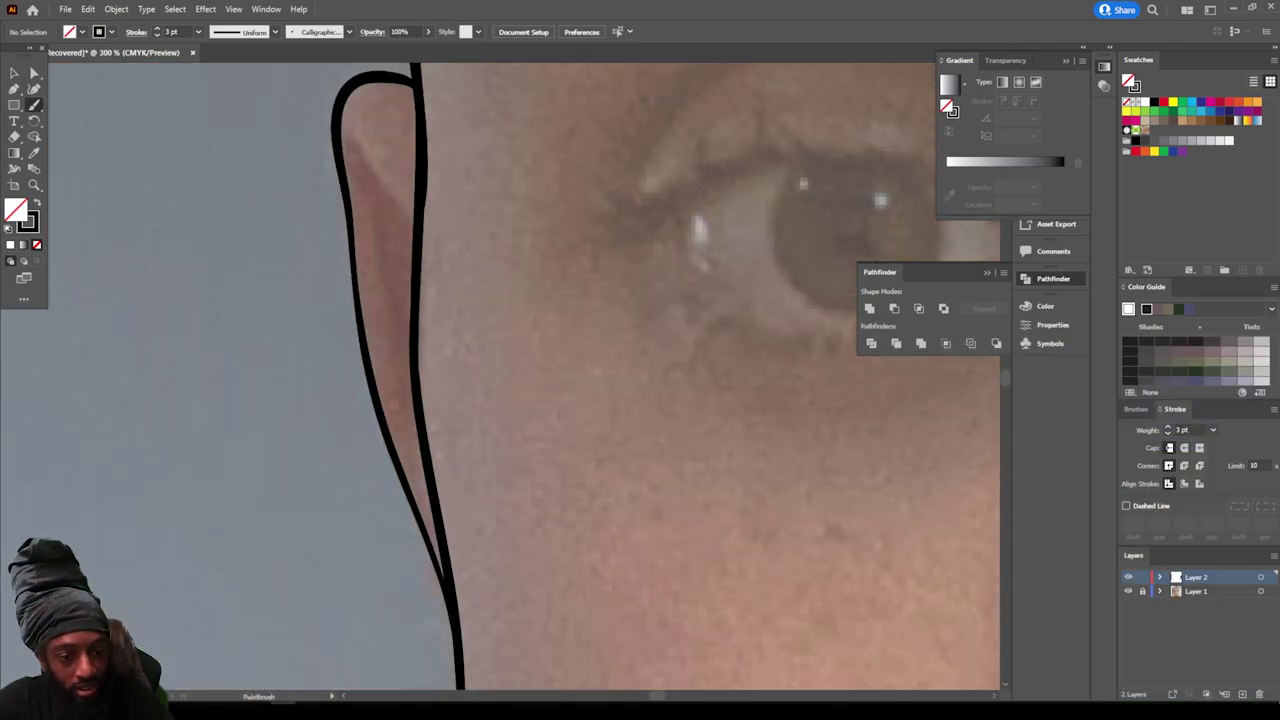
{"action": "mouse_move", "coordinate": [428, 540]}
{"action": "left_mouse_down"}
{"action": "mouse_move", "coordinate": [395, 435]}
{"action": "mouse_move", "coordinate": [372, 263]}
{"action": "left_mouse_up"}
{"action": "left_click_drag", "start_coordinate": [413, 308], "coordinate": [355, 208]}
Step: Outline the eye on the photo's left side with upper and lower lid strokes and a short curve separating the inner corner
{"action": "key", "text": "ctrl+minus"}
{"action": "key", "text": "ctrl+minus"}
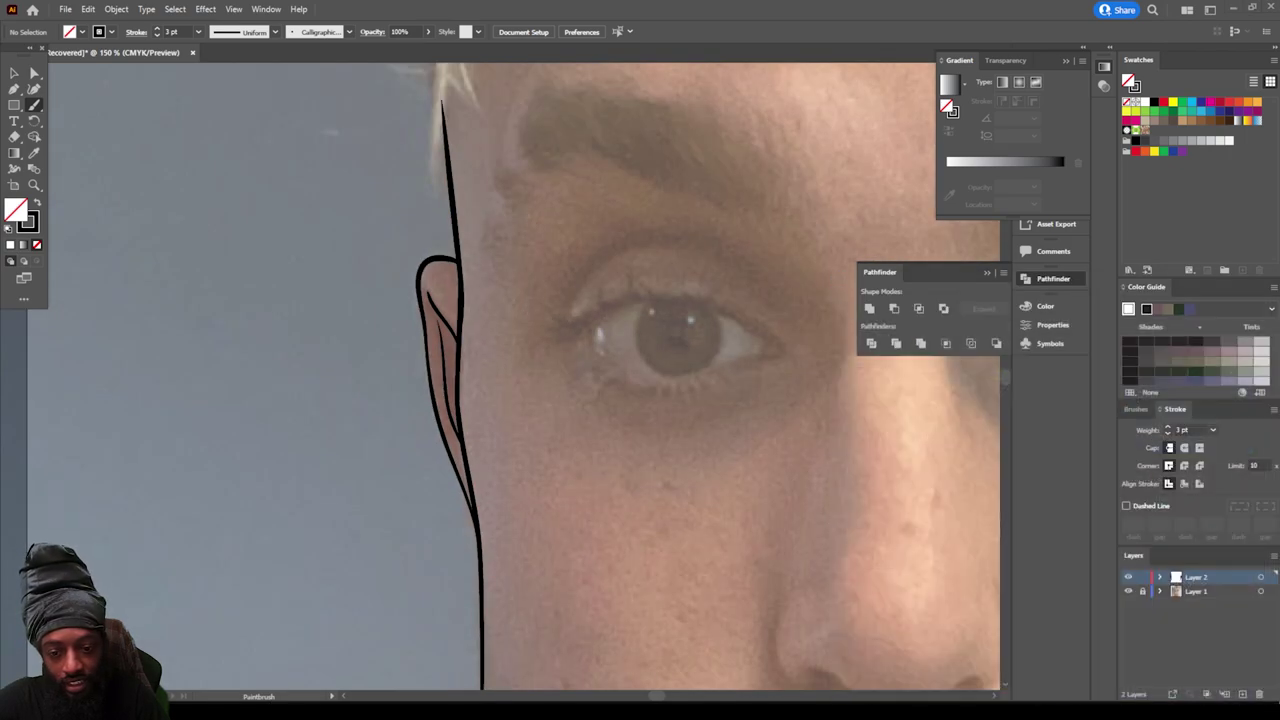
{"action": "scroll", "coordinate": [601, 91], "scroll_direction": "down", "scroll_amount": 2}
{"action": "scroll", "coordinate": [601, 91], "scroll_direction": "right", "scroll_amount": 8}
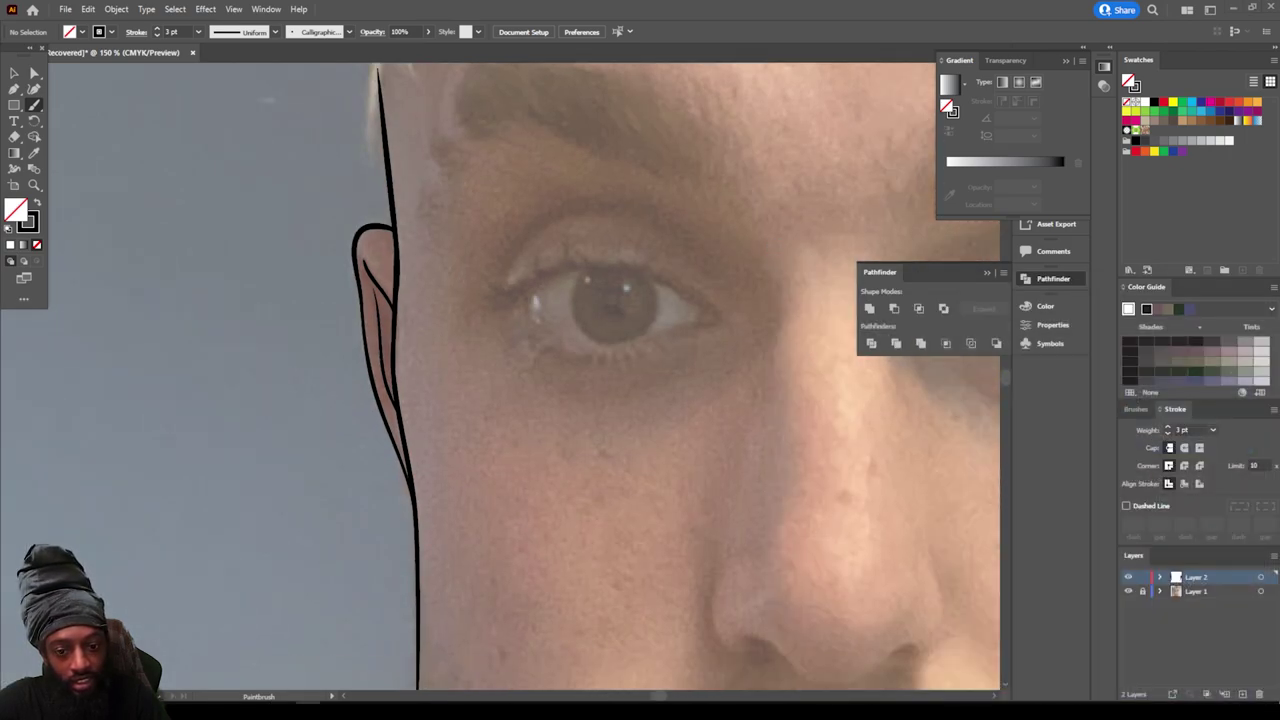
{"action": "scroll", "coordinate": [601, 91], "scroll_direction": "up", "scroll_amount": 3}
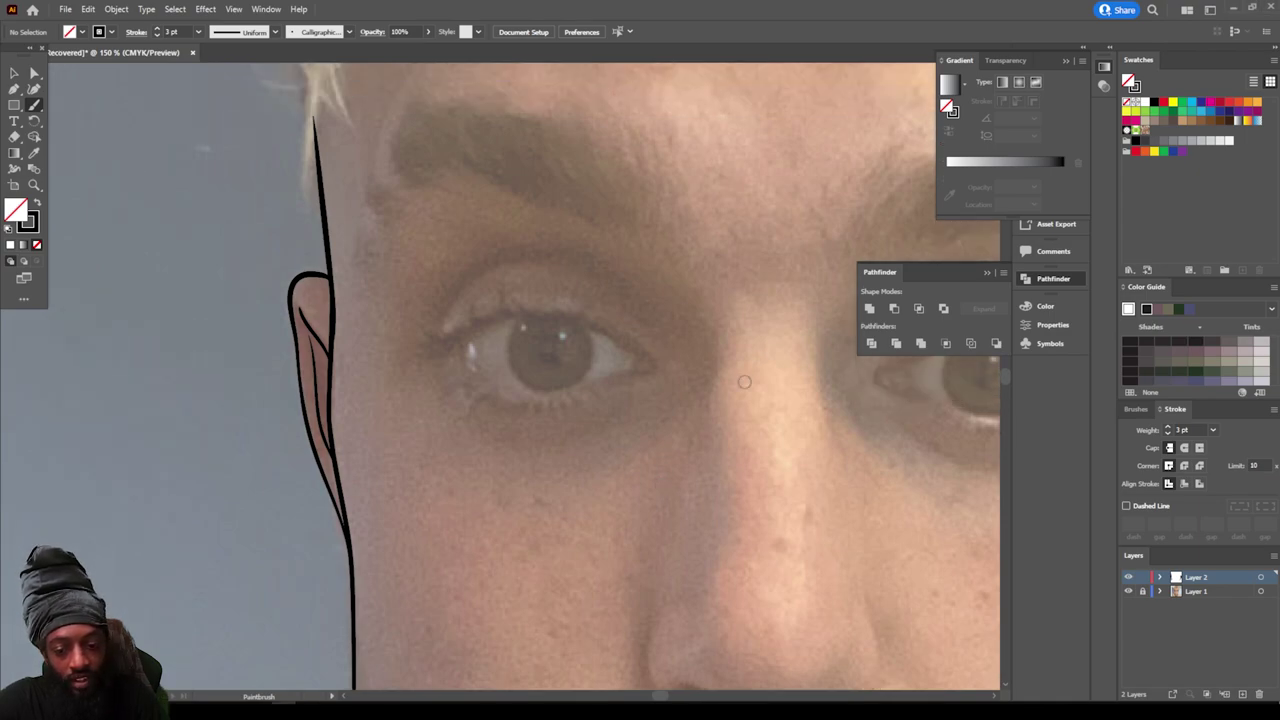
{"action": "scroll", "coordinate": [744, 382], "scroll_direction": "up", "scroll_amount": 2}
{"action": "key", "text": "ctrl+equal"}
{"action": "key", "text": "ctrl+equal"}
{"action": "key", "text": "ctrl+equal"}
{"action": "scroll", "coordinate": [744, 382], "scroll_direction": "right", "scroll_amount": 4}
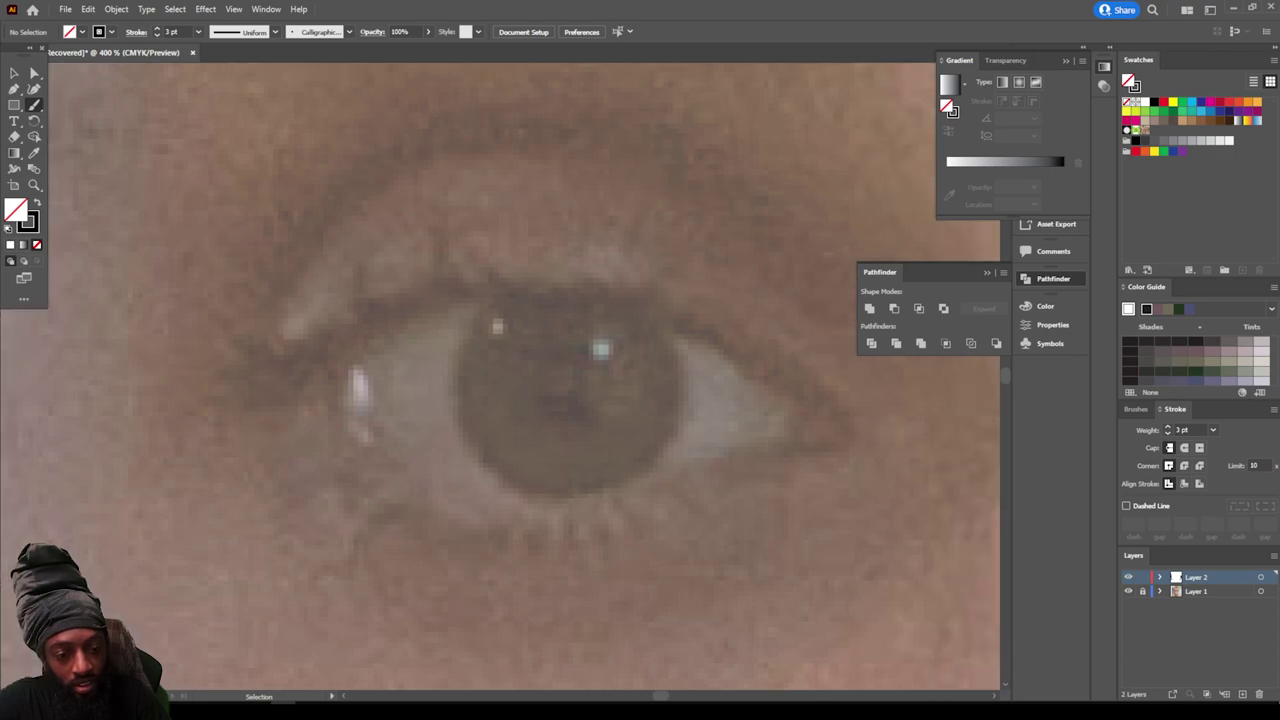
{"action": "scroll", "coordinate": [540, 360], "scroll_direction": "down", "scroll_amount": 1}
{"action": "mouse_move", "coordinate": [232, 349]}
{"action": "left_mouse_down"}
{"action": "mouse_move", "coordinate": [298, 332]}
{"action": "mouse_move", "coordinate": [381, 283]}
{"action": "mouse_move", "coordinate": [506, 256]}
{"action": "mouse_move", "coordinate": [588, 262]}
{"action": "mouse_move", "coordinate": [740, 316]}
{"action": "mouse_move", "coordinate": [850, 396]}
{"action": "mouse_move", "coordinate": [845, 415]}
{"action": "left_mouse_up"}
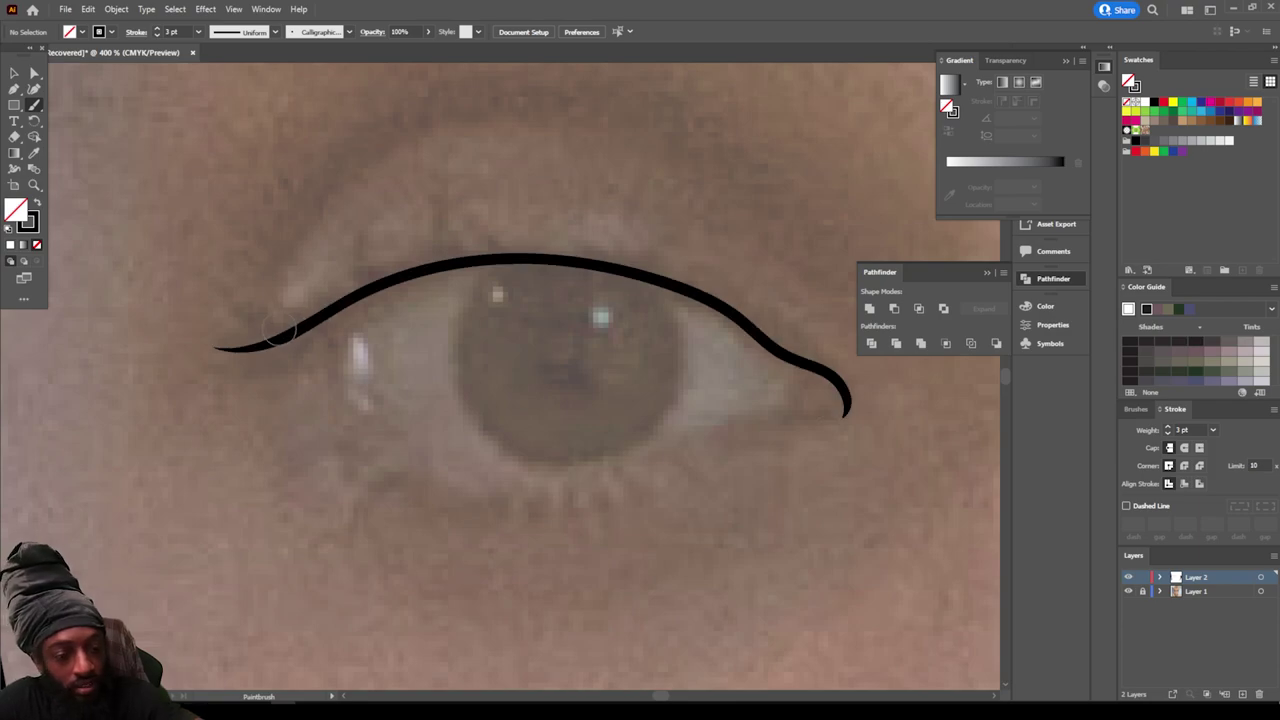
{"action": "mouse_move", "coordinate": [306, 332]}
{"action": "left_mouse_down"}
{"action": "mouse_move", "coordinate": [332, 376]}
{"action": "mouse_move", "coordinate": [440, 452]}
{"action": "mouse_move", "coordinate": [528, 470]}
{"action": "mouse_move", "coordinate": [620, 457]}
{"action": "mouse_move", "coordinate": [752, 410]}
{"action": "mouse_move", "coordinate": [843, 408]}
{"action": "left_mouse_up"}
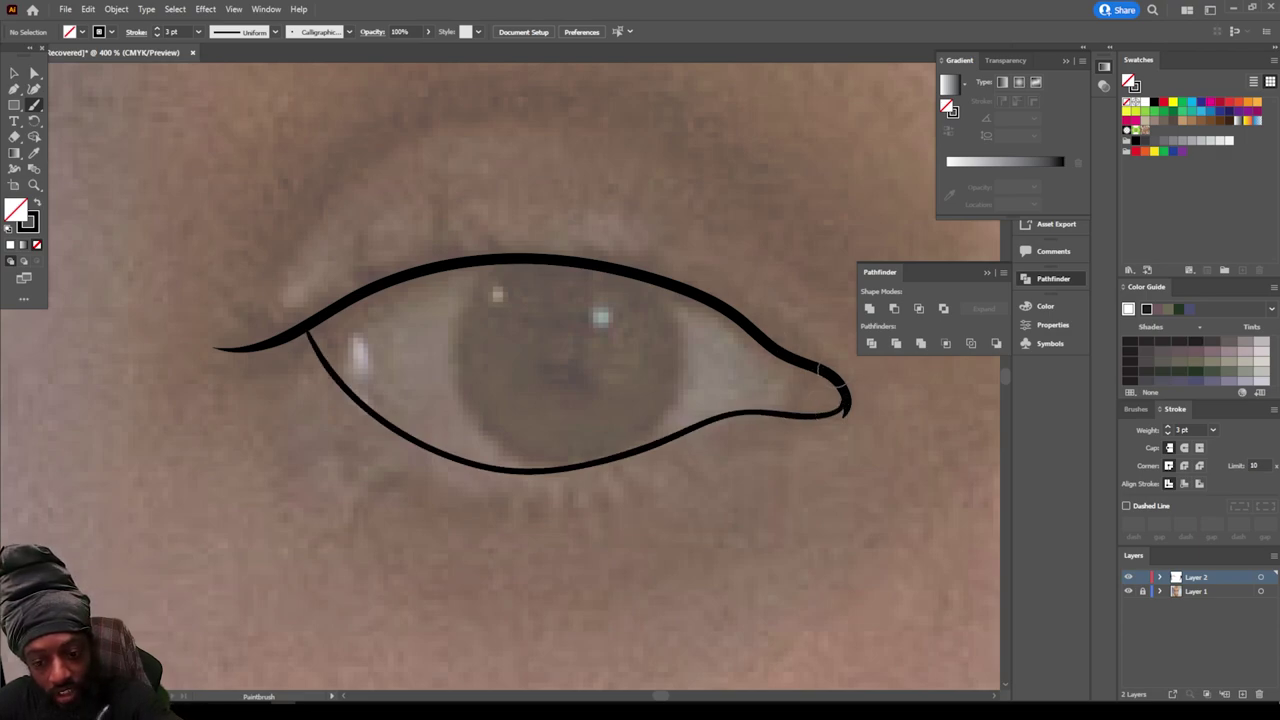
{"action": "mouse_move", "coordinate": [760, 409]}
{"action": "left_mouse_down"}
{"action": "mouse_move", "coordinate": [780, 370]}
{"action": "mouse_move", "coordinate": [772, 345]}
{"action": "left_mouse_up"}
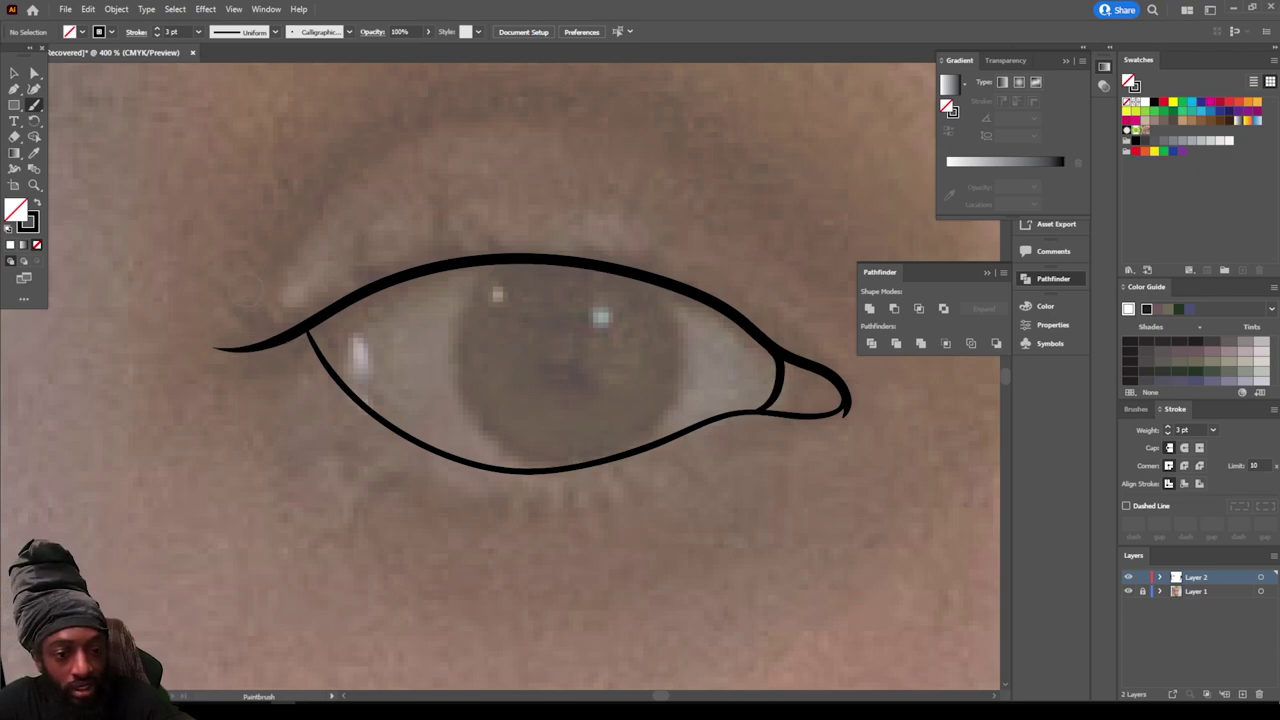
Step: Add a thin crease below the eye on the photo's left side and trace the eyelid fold above it
{"action": "scroll", "coordinate": [500, 375], "scroll_direction": "up", "scroll_amount": 3}
{"action": "scroll", "coordinate": [484, 364], "scroll_direction": "down", "scroll_amount": 2}
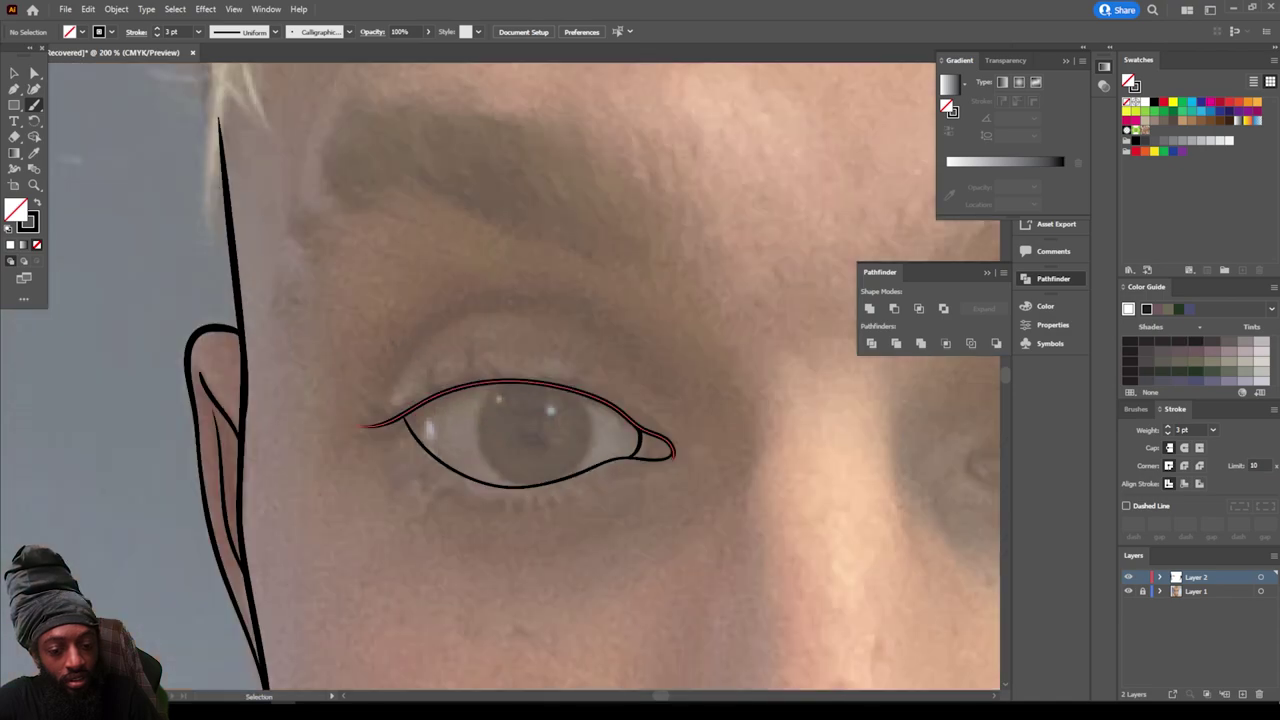
{"action": "scroll", "coordinate": [488, 385], "scroll_direction": "down", "scroll_amount": 3}
{"action": "scroll", "coordinate": [490, 395], "scroll_direction": "up", "scroll_amount": 1}
{"action": "scroll", "coordinate": [491, 405], "scroll_direction": "right", "scroll_amount": 1}
{"action": "scroll", "coordinate": [491, 409], "scroll_direction": "up", "scroll_amount": 1}
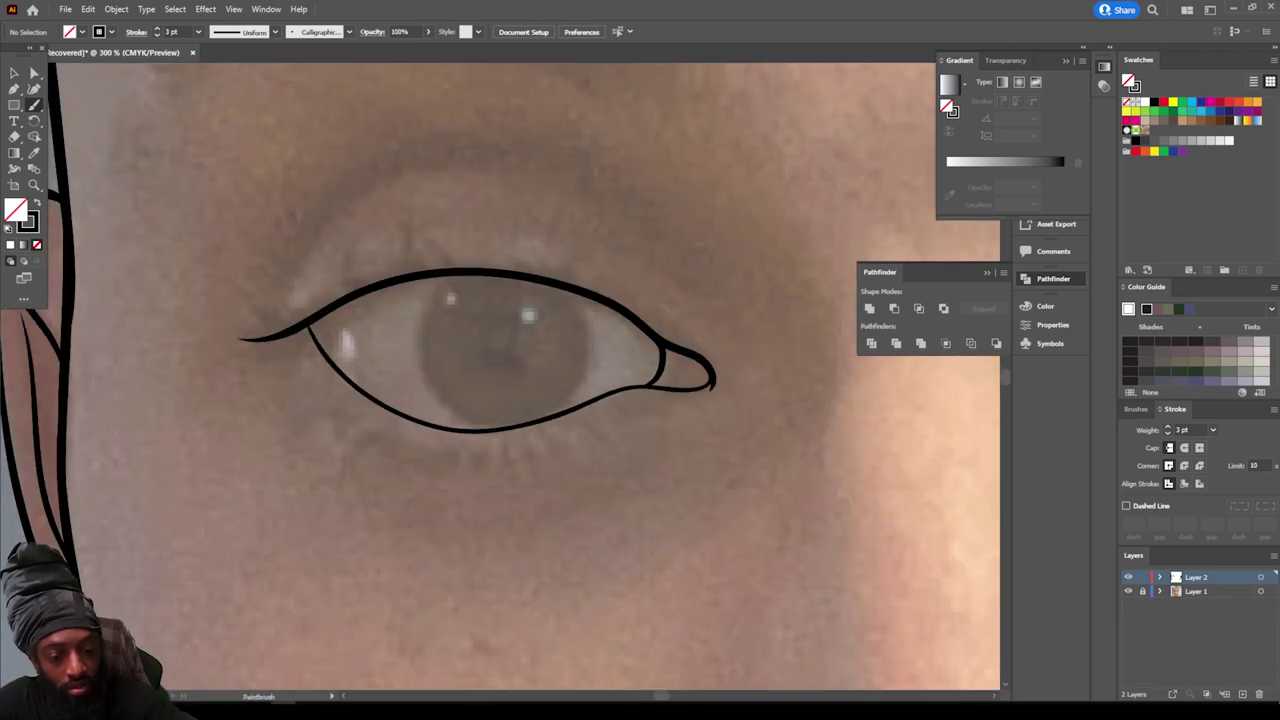
{"action": "mouse_move", "coordinate": [430, 516]}
{"action": "left_mouse_down"}
{"action": "mouse_move", "coordinate": [549, 521]}
{"action": "mouse_move", "coordinate": [638, 476]}
{"action": "left_mouse_up"}
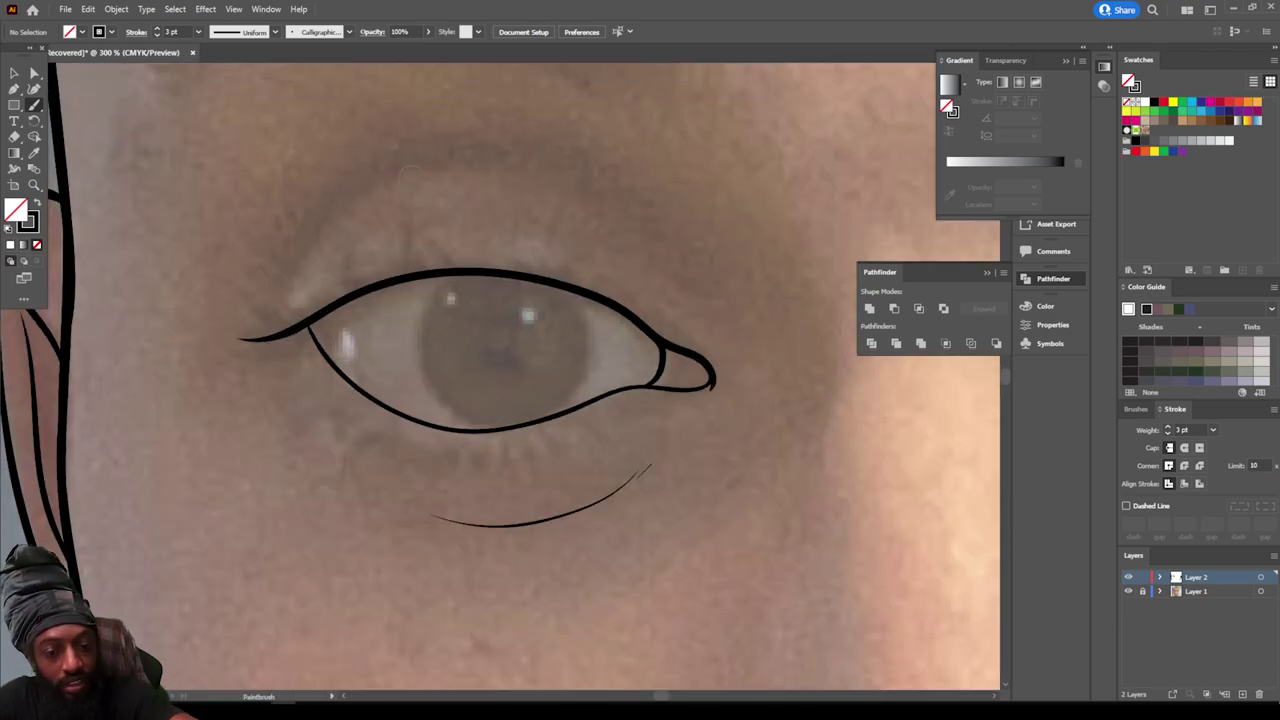
{"action": "mouse_move", "coordinate": [726, 322]}
{"action": "left_mouse_down"}
{"action": "mouse_move", "coordinate": [610, 203]}
{"action": "mouse_move", "coordinate": [532, 159]}
{"action": "mouse_move", "coordinate": [430, 152]}
{"action": "mouse_move", "coordinate": [354, 180]}
{"action": "mouse_move", "coordinate": [284, 290]}
{"action": "left_mouse_up"}
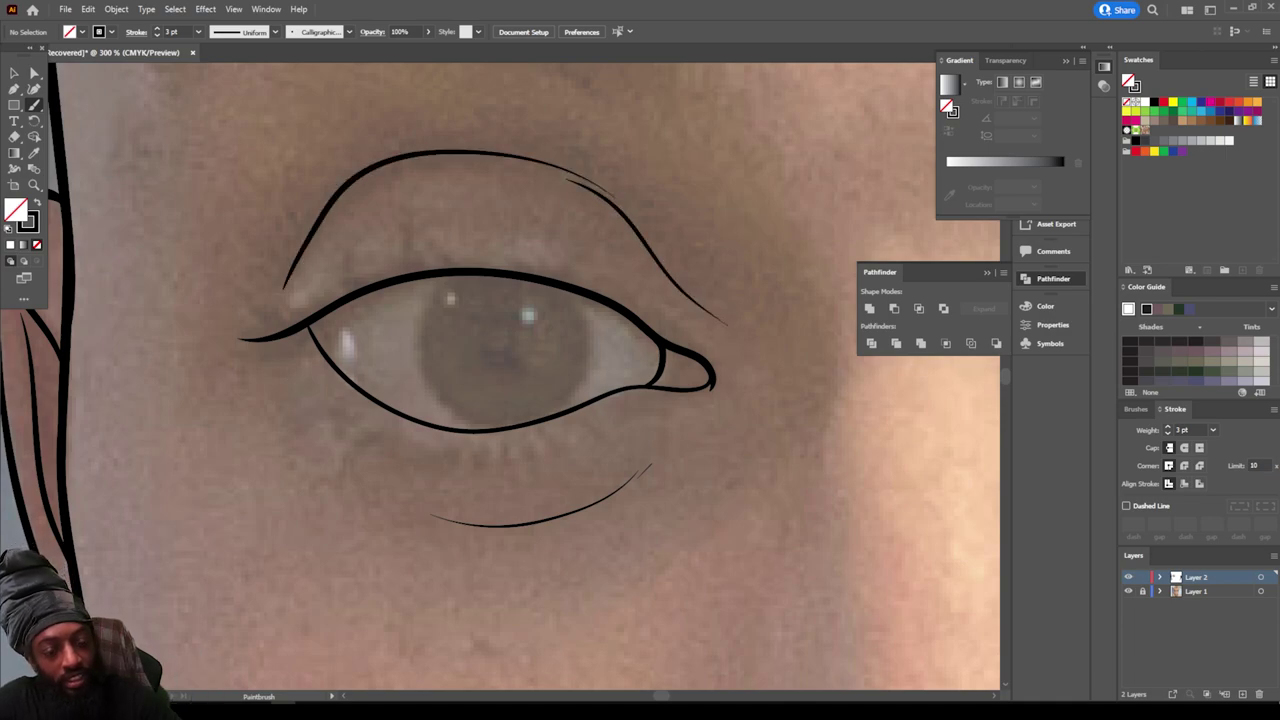
Step: Trace the upper lid of the eye on the photo's right side, from the hooked inner corner to the tapered outer corner
{"action": "key", "text": "ctrl+minus"}
{"action": "key", "text": "ctrl+minus"}
{"action": "key", "text": "ctrl+minus"}
{"action": "key", "text": "ctrl+minus"}
{"action": "scroll", "coordinate": [500, 376], "scroll_direction": "right", "scroll_amount": 4}
{"action": "key", "text": "ctrl+equal"}
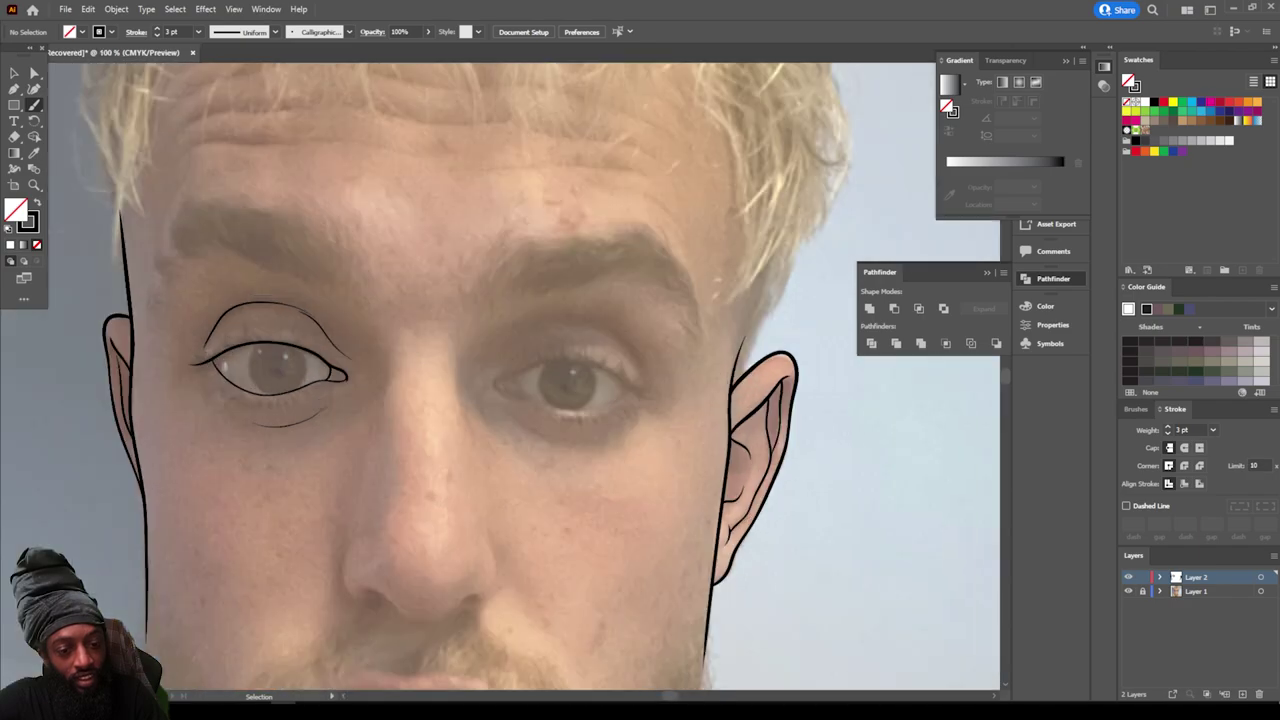
{"action": "key", "text": "ctrl+plus"}
{"action": "key", "text": "ctrl+plus"}
{"action": "key", "text": "ctrl+plus"}
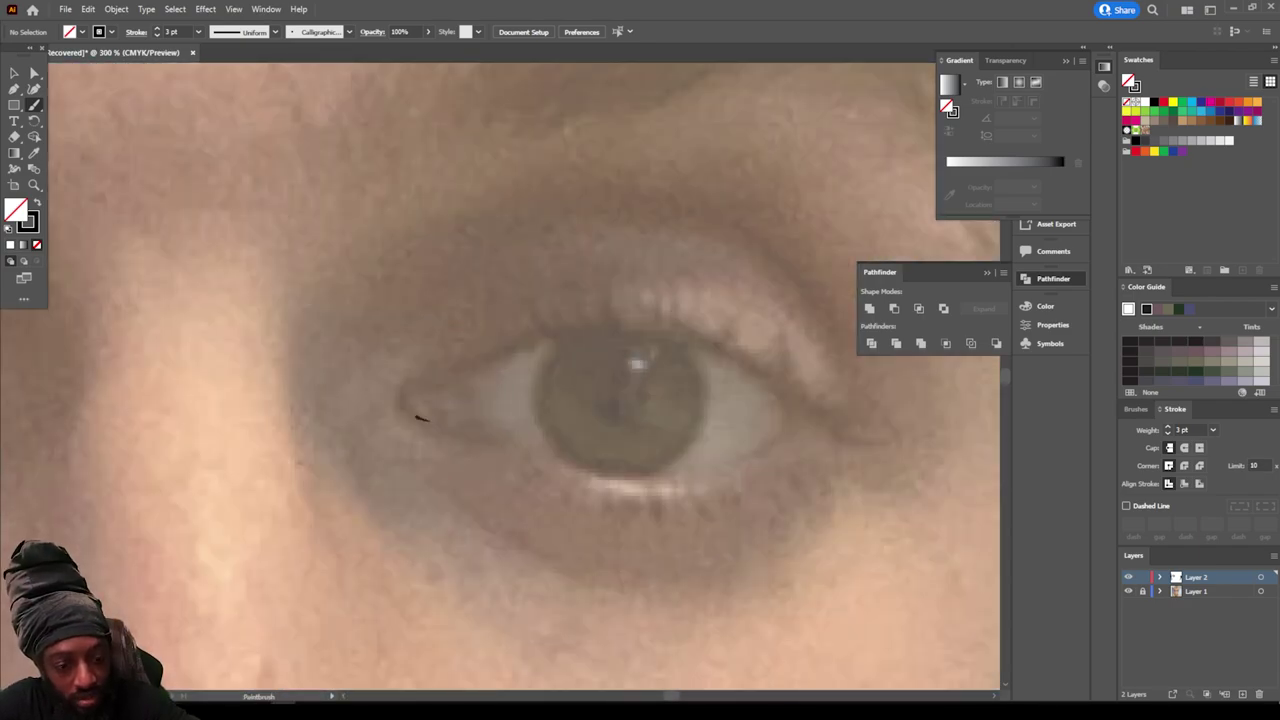
{"action": "mouse_move", "coordinate": [398, 390]}
{"action": "left_mouse_down"}
{"action": "mouse_move", "coordinate": [463, 377]}
{"action": "mouse_move", "coordinate": [561, 333]}
{"action": "mouse_move", "coordinate": [641, 329]}
{"action": "mouse_move", "coordinate": [753, 368]}
{"action": "mouse_move", "coordinate": [870, 438]}
{"action": "left_mouse_up"}
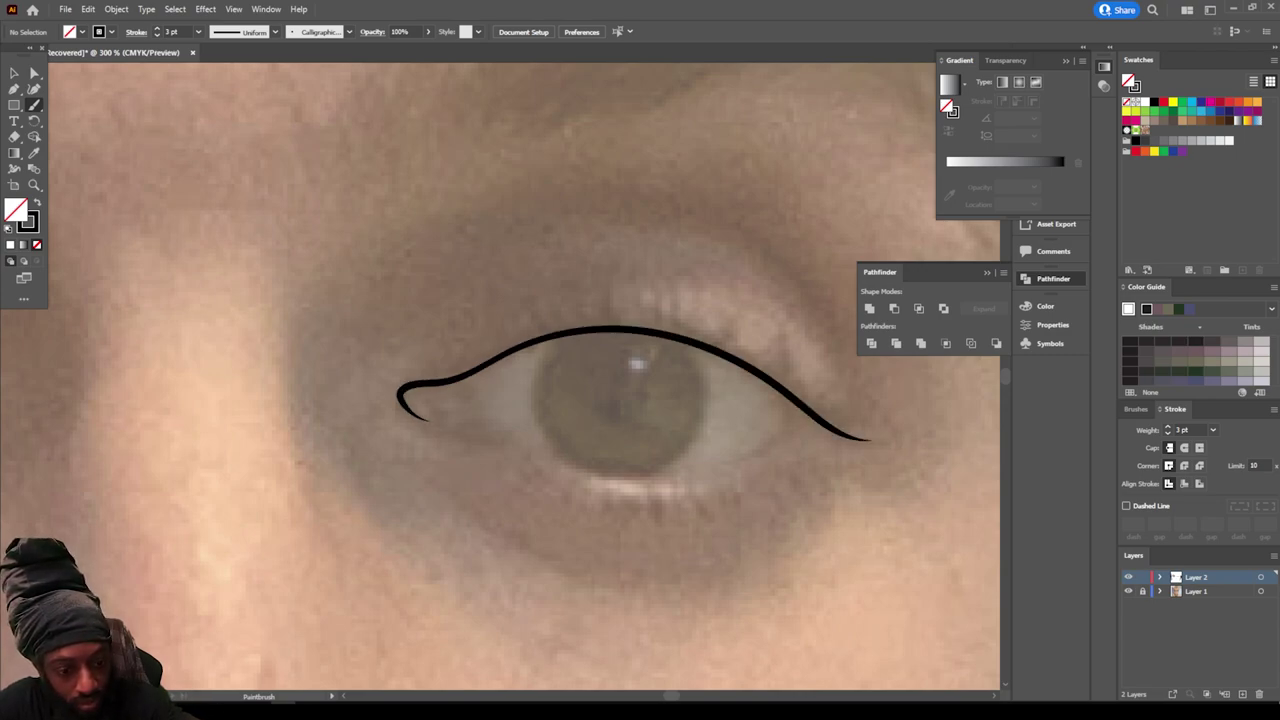
Step: Trace the same eye's lower lid between its corners, undoing the first stroke and redrawing it closer to the iris
{"action": "mouse_move", "coordinate": [470, 422]}
{"action": "left_mouse_down"}
{"action": "mouse_move", "coordinate": [647, 482]}
{"action": "mouse_move", "coordinate": [724, 470]}
{"action": "mouse_move", "coordinate": [812, 416]}
{"action": "left_mouse_up"}
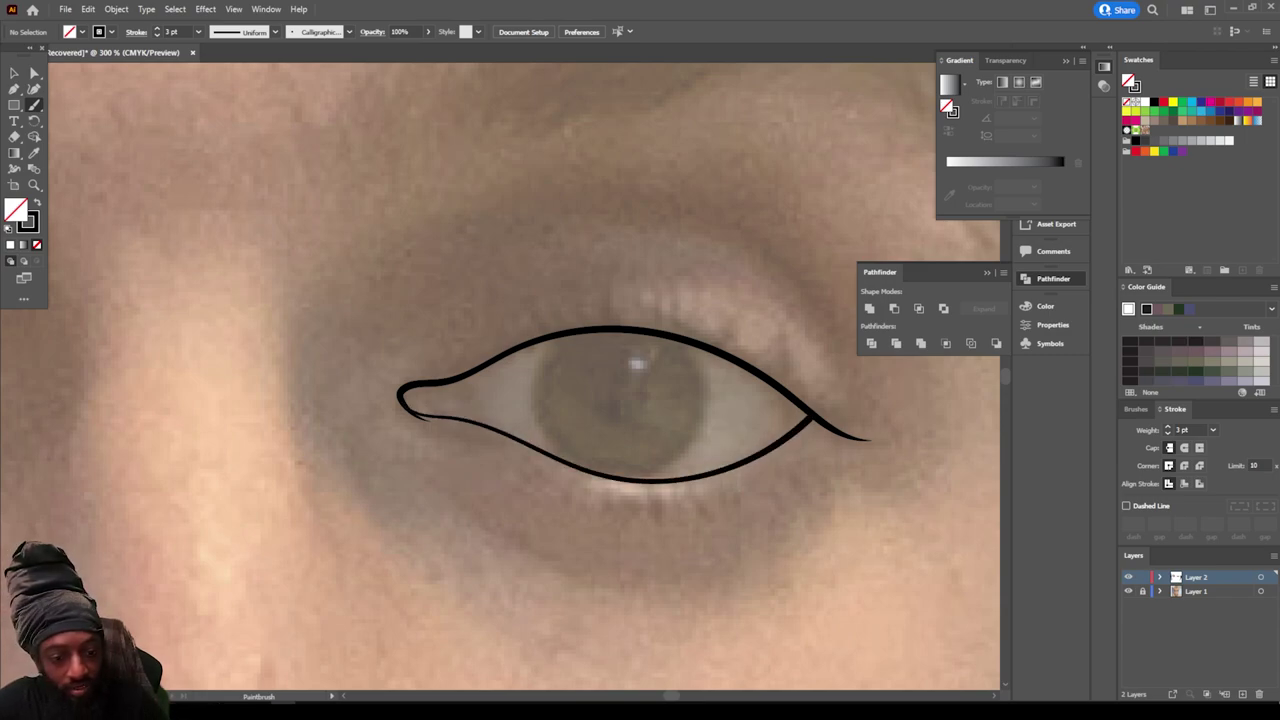
{"action": "key", "text": "ctrl+z"}
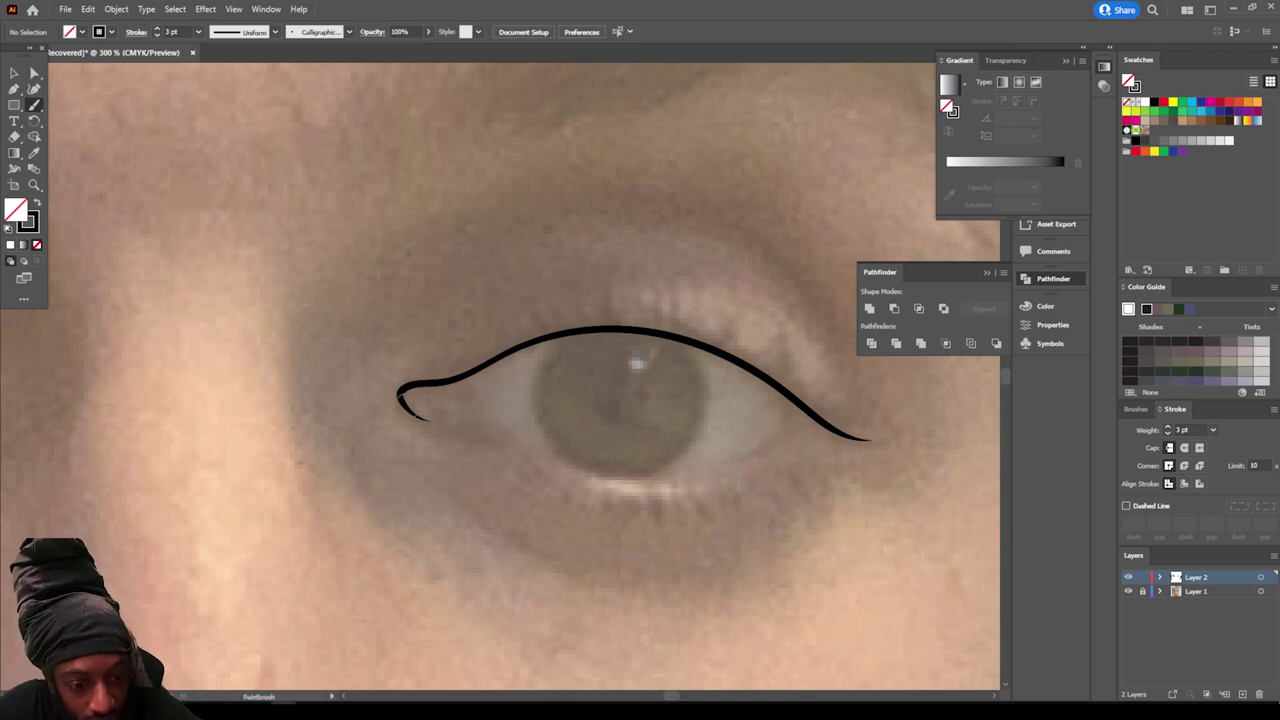
{"action": "mouse_move", "coordinate": [432, 412]}
{"action": "left_mouse_down"}
{"action": "mouse_move", "coordinate": [585, 470]}
{"action": "mouse_move", "coordinate": [645, 478]}
{"action": "mouse_move", "coordinate": [730, 462]}
{"action": "mouse_move", "coordinate": [814, 412]}
{"action": "left_mouse_up"}
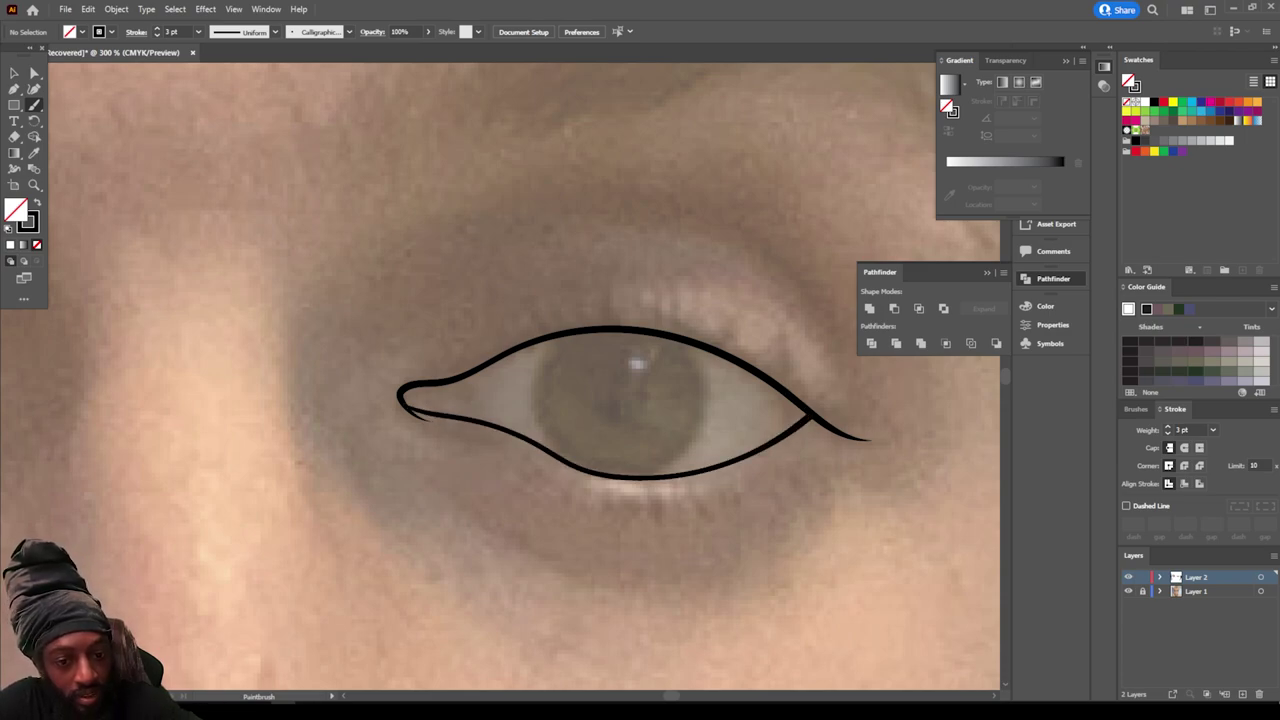
Step: Draw the eyelid fold above the eye on the photo's right side and a thin crease beneath its inner half
{"action": "mouse_move", "coordinate": [396, 348]}
{"action": "left_mouse_down"}
{"action": "mouse_move", "coordinate": [480, 235]}
{"action": "mouse_move", "coordinate": [533, 211]}
{"action": "mouse_move", "coordinate": [604, 205]}
{"action": "mouse_move", "coordinate": [766, 245]}
{"action": "mouse_move", "coordinate": [809, 282]}
{"action": "mouse_move", "coordinate": [855, 368]}
{"action": "left_mouse_up"}
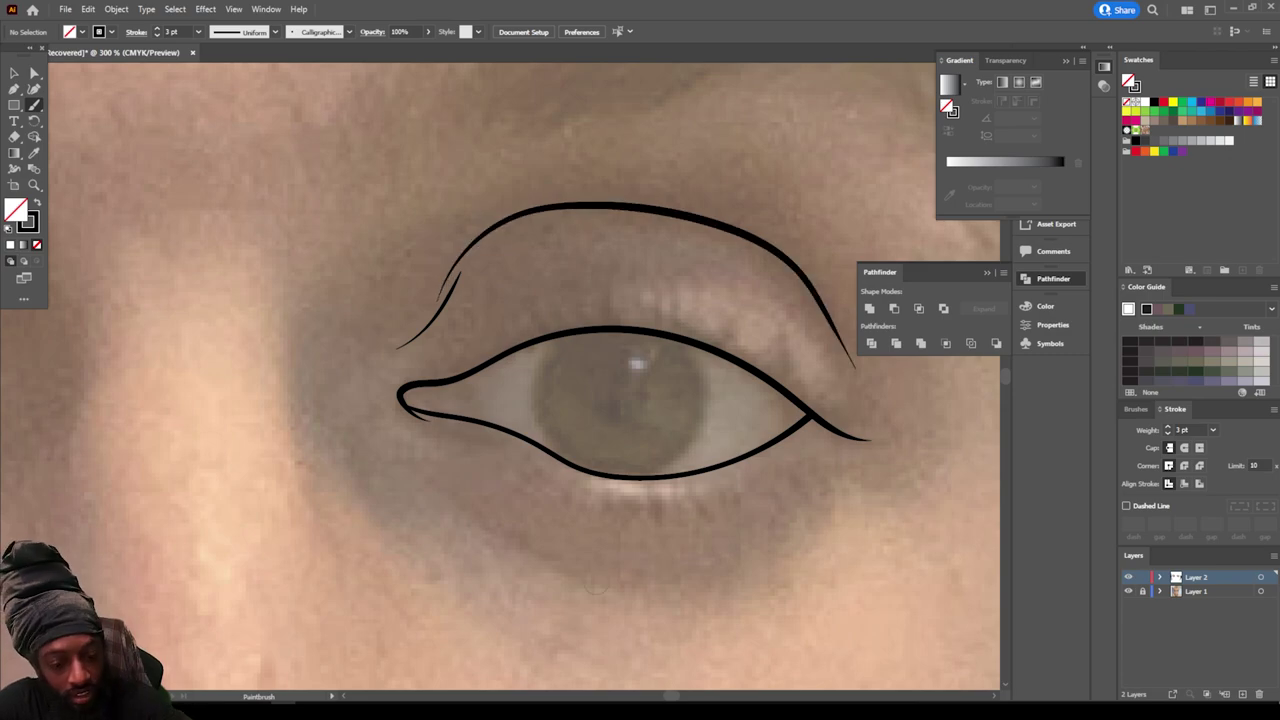
{"action": "mouse_move", "coordinate": [625, 578]}
{"action": "left_mouse_down"}
{"action": "mouse_move", "coordinate": [550, 562]}
{"action": "mouse_move", "coordinate": [415, 476]}
{"action": "left_mouse_up"}
{"action": "key", "text": "ctrl+minus"}
{"action": "key", "text": "ctrl+minus"}
{"action": "key", "text": "ctrl+minus"}
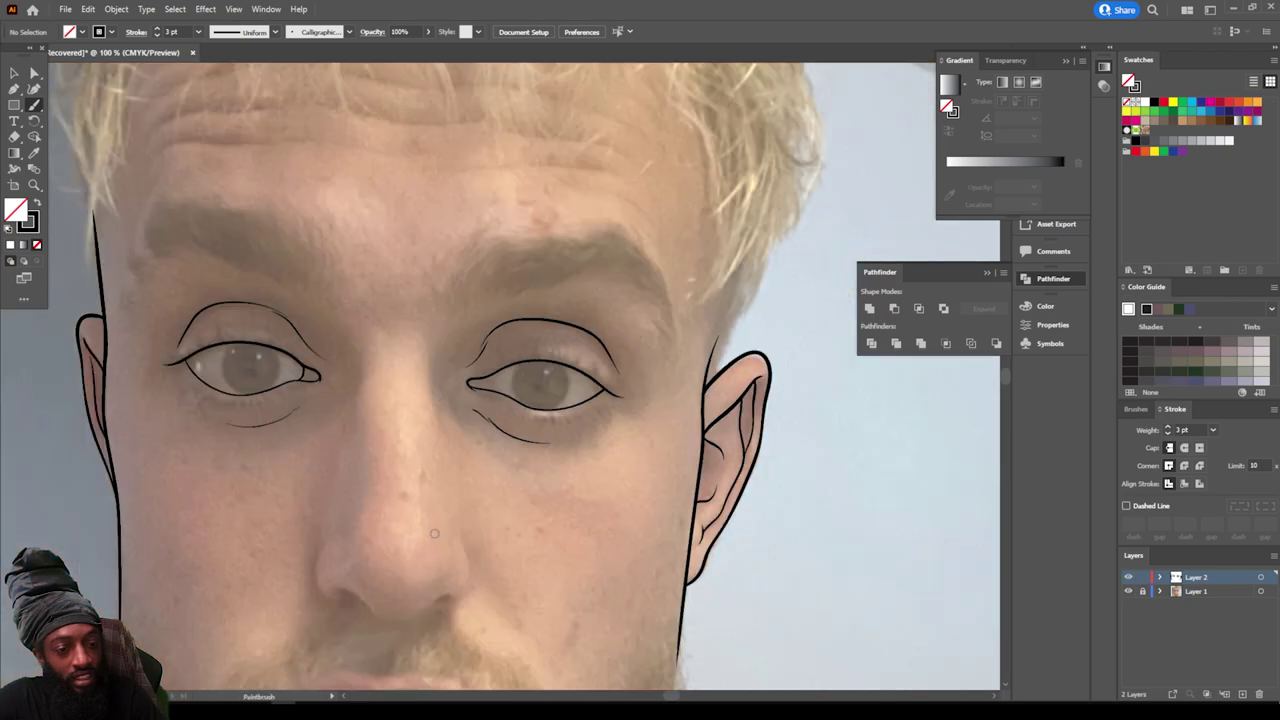
Step: Draw short curved creases beside both inner eye corners and tapered contour lines along both sides of the upper nose bridge
{"action": "scroll", "coordinate": [435, 485], "scroll_direction": "down", "scroll_amount": 1}
{"action": "key", "text": "ctrl+plus"}
{"action": "key", "text": "ctrl+plus"}
{"action": "scroll", "coordinate": [493, 369], "scroll_direction": "down", "scroll_amount": 1}
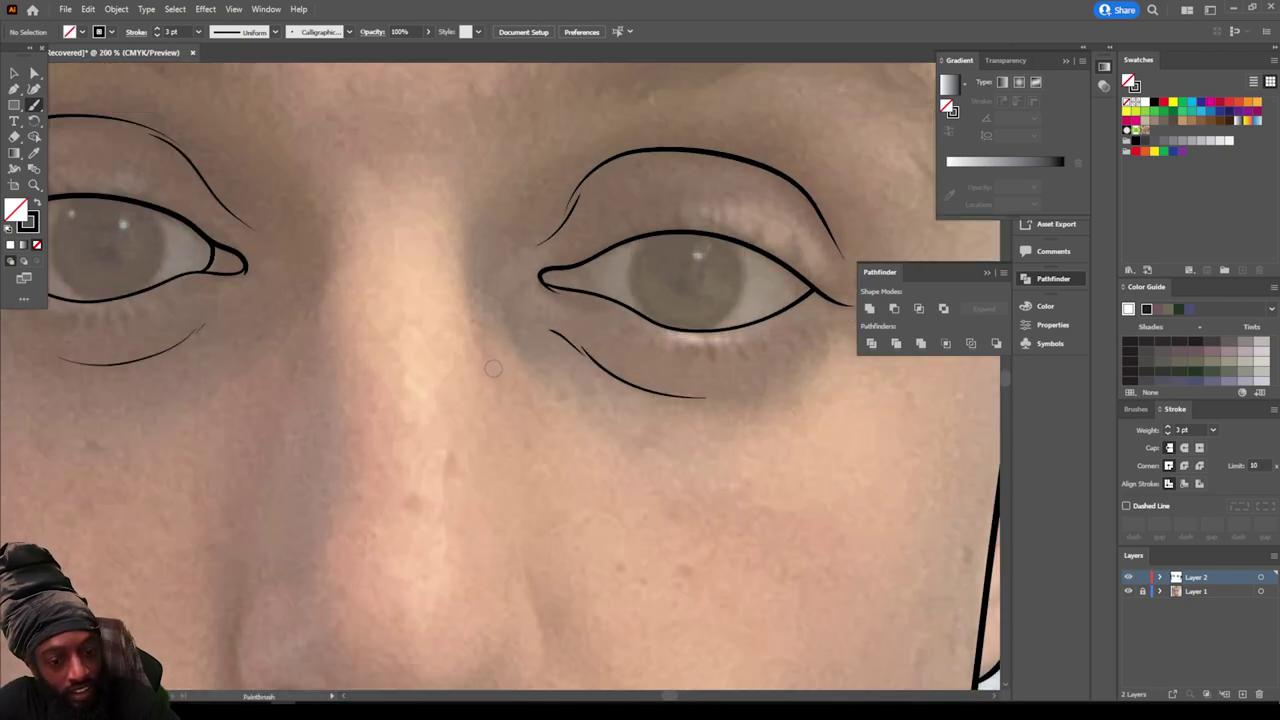
{"action": "left_click_drag", "start_coordinate": [496, 300], "coordinate": [497, 262]}
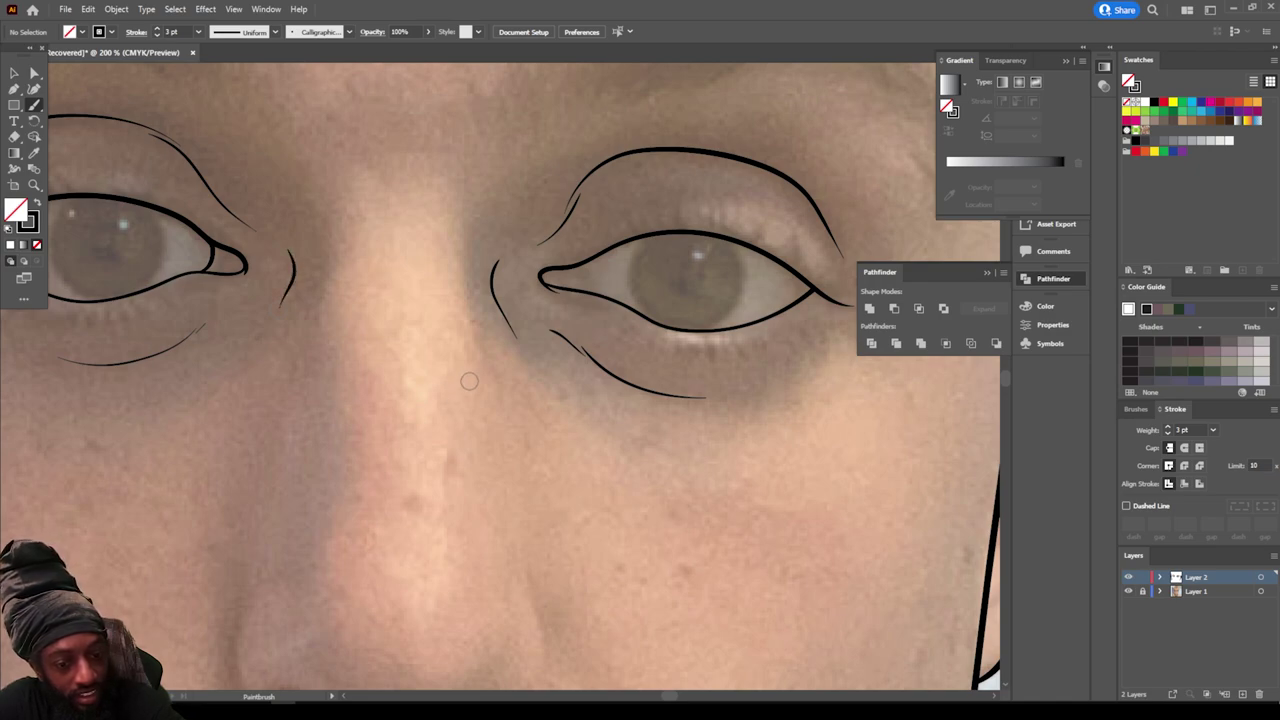
{"action": "mouse_move", "coordinate": [486, 384]}
{"action": "left_mouse_down"}
{"action": "mouse_move", "coordinate": [468, 290]}
{"action": "mouse_move", "coordinate": [492, 200]}
{"action": "left_mouse_up"}
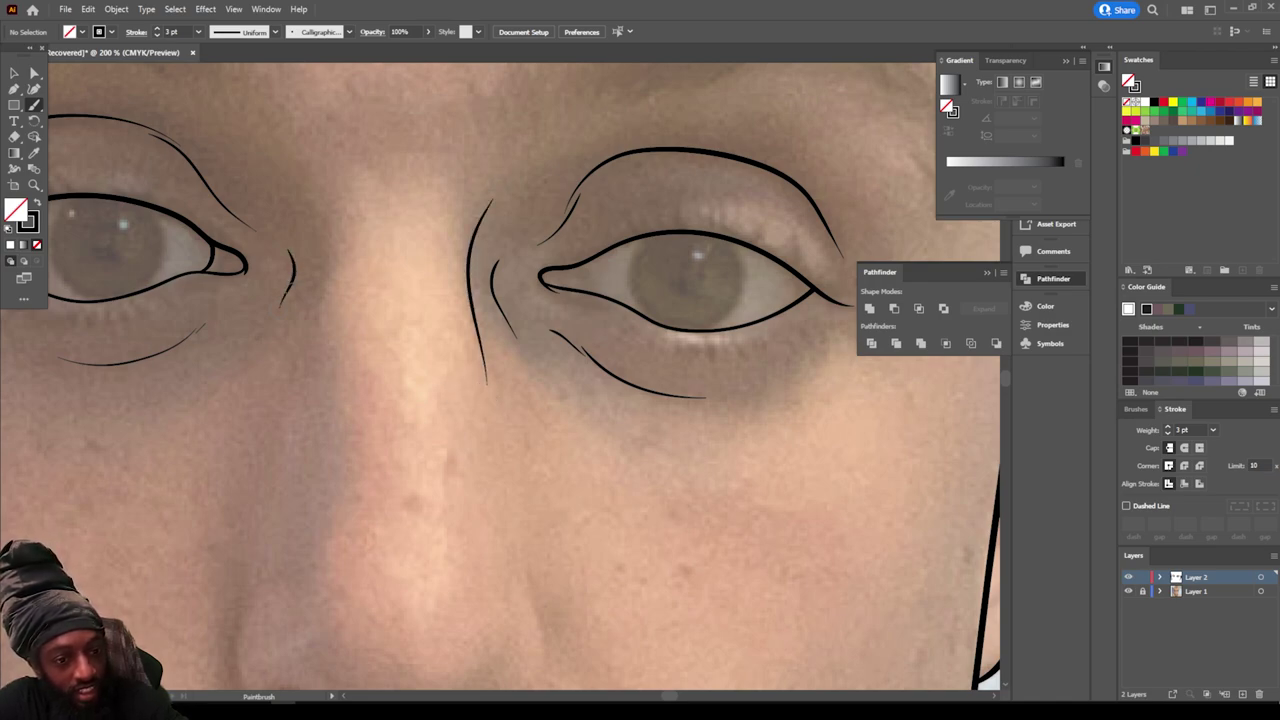
{"action": "left_click_drag", "start_coordinate": [312, 322], "coordinate": [320, 214]}
Step: Draw the tapered inner curve of the nostril wing on the photo's right side
{"action": "scroll", "coordinate": [403, 487], "scroll_direction": "down", "scroll_amount": 5}
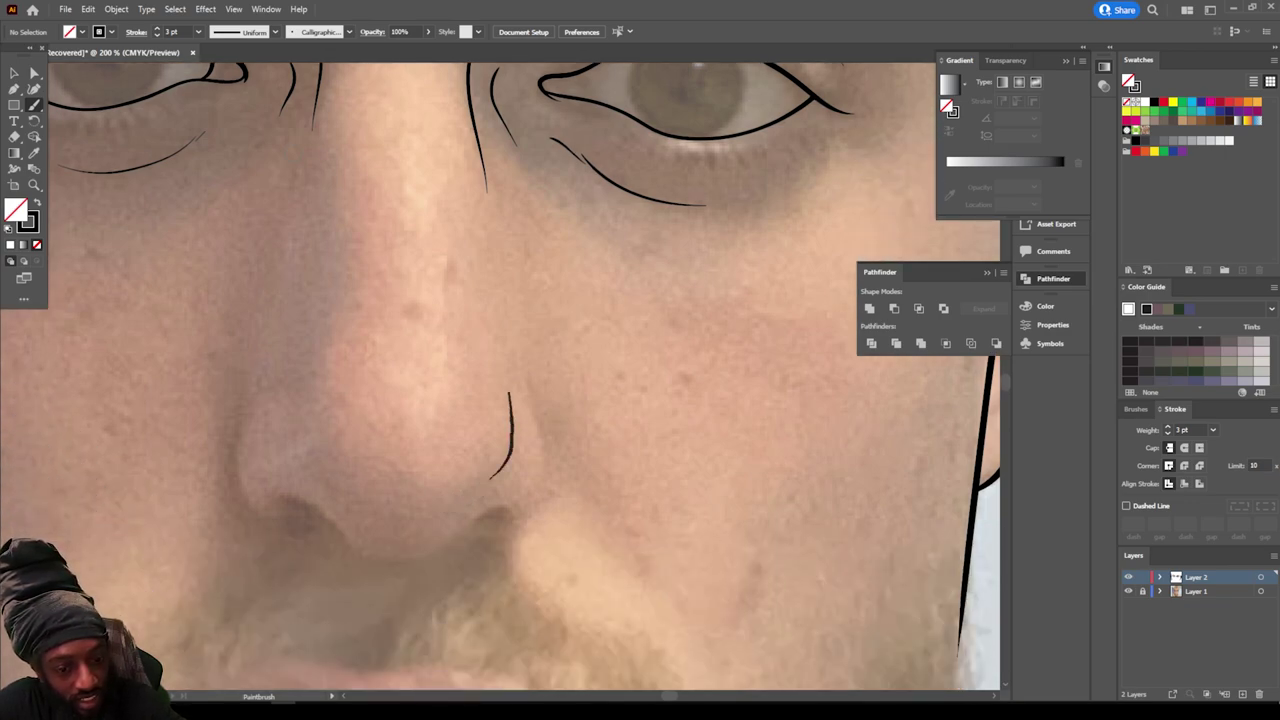
{"action": "left_click_drag", "start_coordinate": [510, 392], "coordinate": [507, 378]}
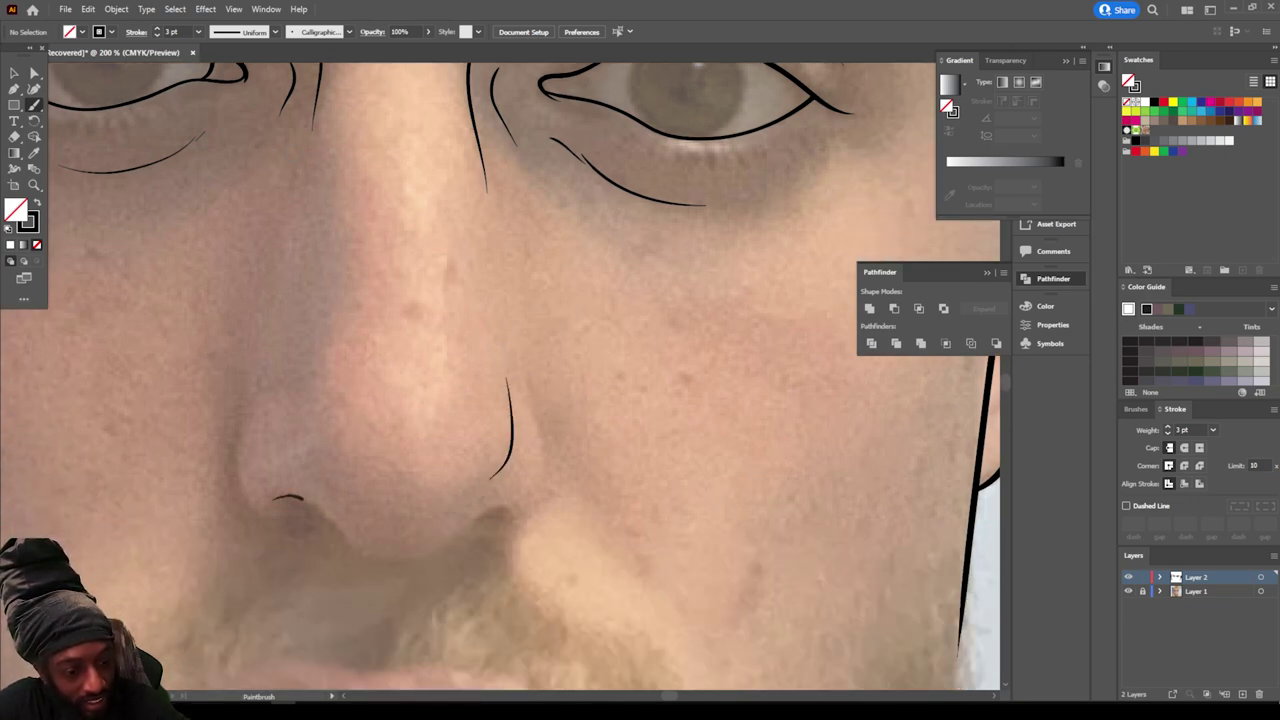
Step: Try to trace the nose's underside as one continuous line from nostril to nostril, and undo it
{"action": "mouse_move", "coordinate": [333, 520]}
{"action": "left_mouse_down"}
{"action": "mouse_move", "coordinate": [372, 552]}
{"action": "mouse_move", "coordinate": [432, 551]}
{"action": "mouse_move", "coordinate": [469, 520]}
{"action": "mouse_move", "coordinate": [510, 514]}
{"action": "left_mouse_up"}
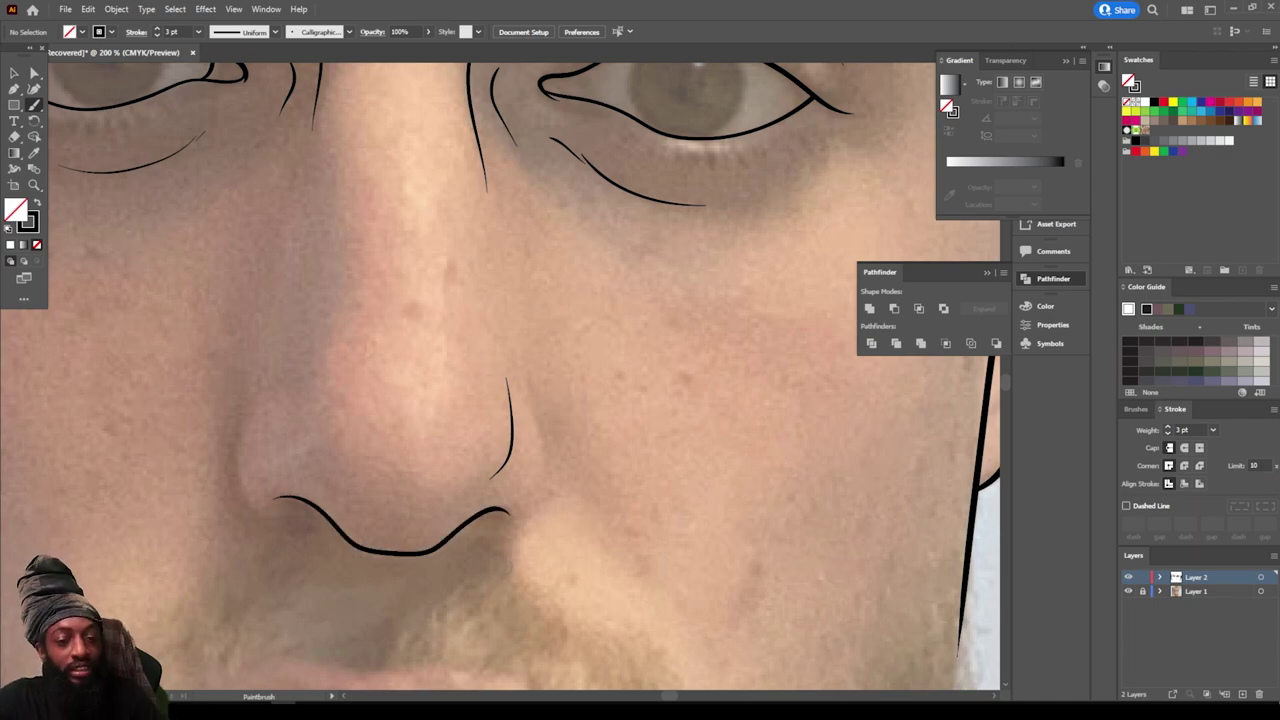
{"action": "key", "text": "ctrl+minus"}
{"action": "key", "text": "ctrl+minus"}
{"action": "key", "text": "ctrl+equal"}
{"action": "key", "text": "ctrl+equal"}
{"action": "key", "text": "ctrl+equal"}
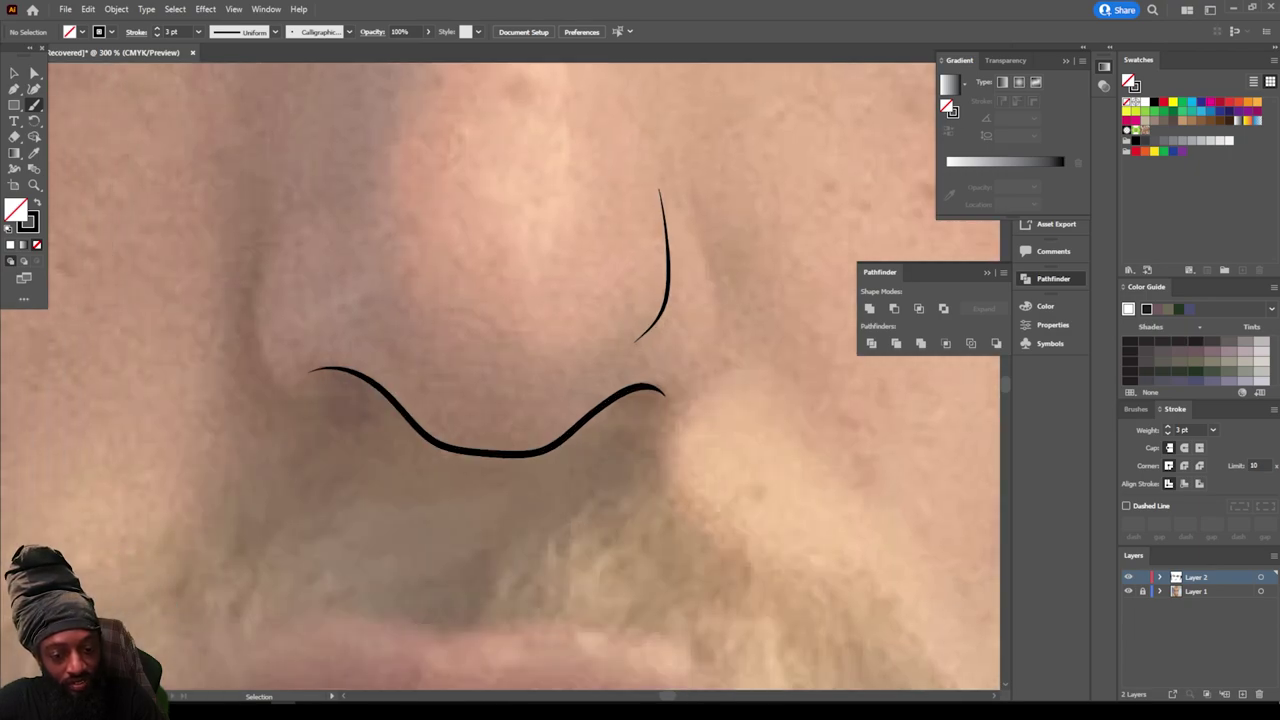
{"action": "scroll", "coordinate": [505, 566], "scroll_direction": "up", "scroll_amount": 2}
{"action": "key", "text": "ctrl+z"}
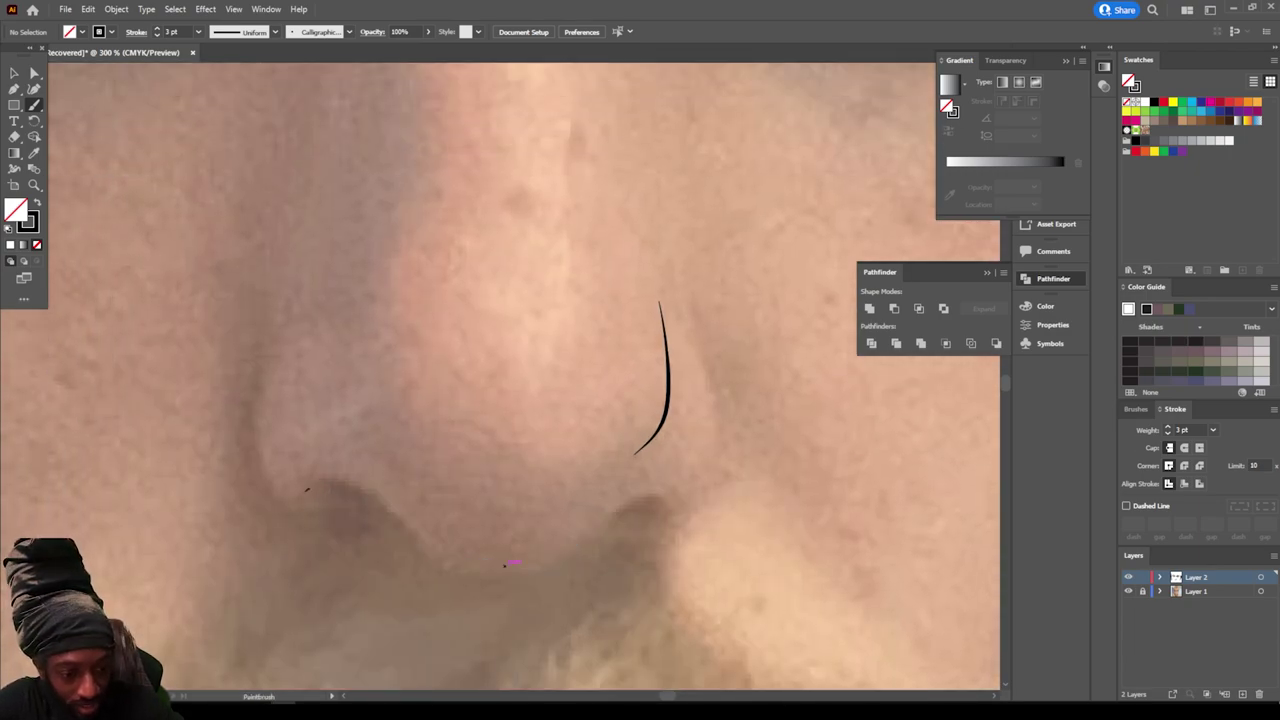
Step: Trace the nose's underside as two tapered strokes with a small gap at the tip, and thicken the arch of each nostril
{"action": "mouse_move", "coordinate": [345, 483]}
{"action": "left_mouse_down"}
{"action": "mouse_move", "coordinate": [430, 558]}
{"action": "mouse_move", "coordinate": [482, 573]}
{"action": "mouse_move", "coordinate": [572, 546]}
{"action": "mouse_move", "coordinate": [614, 507]}
{"action": "mouse_move", "coordinate": [670, 500]}
{"action": "left_mouse_up"}
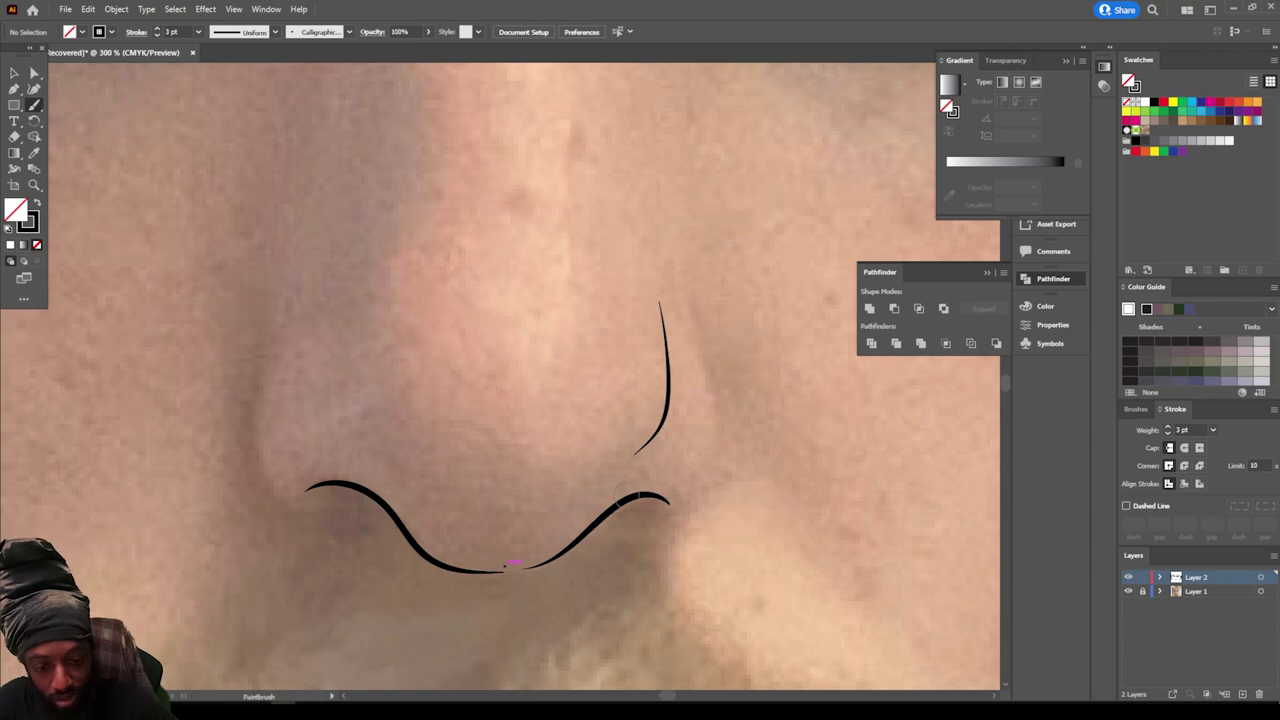
{"action": "scroll", "coordinate": [728, 574], "scroll_direction": "down", "scroll_amount": 1}
{"action": "scroll", "coordinate": [728, 574], "scroll_direction": "up", "scroll_amount": 2}
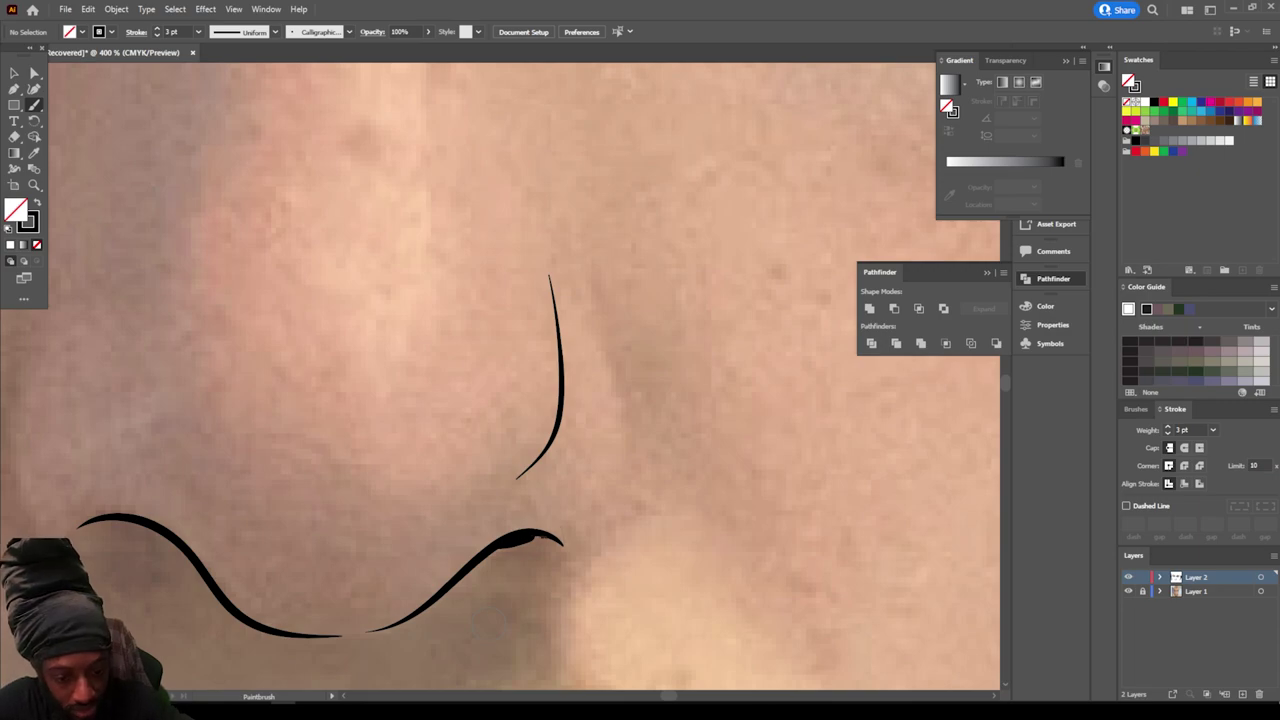
{"action": "key", "text": "ctrl+minus"}
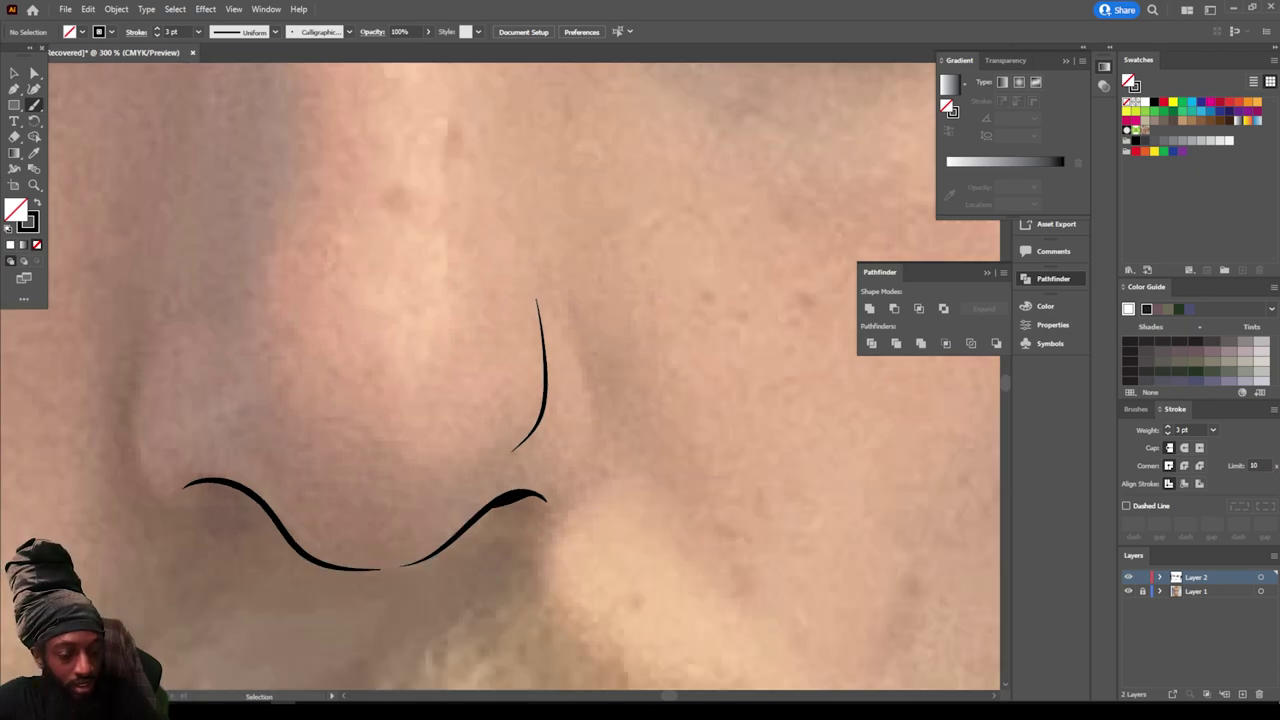
{"action": "key", "text": "ctrl+plus"}
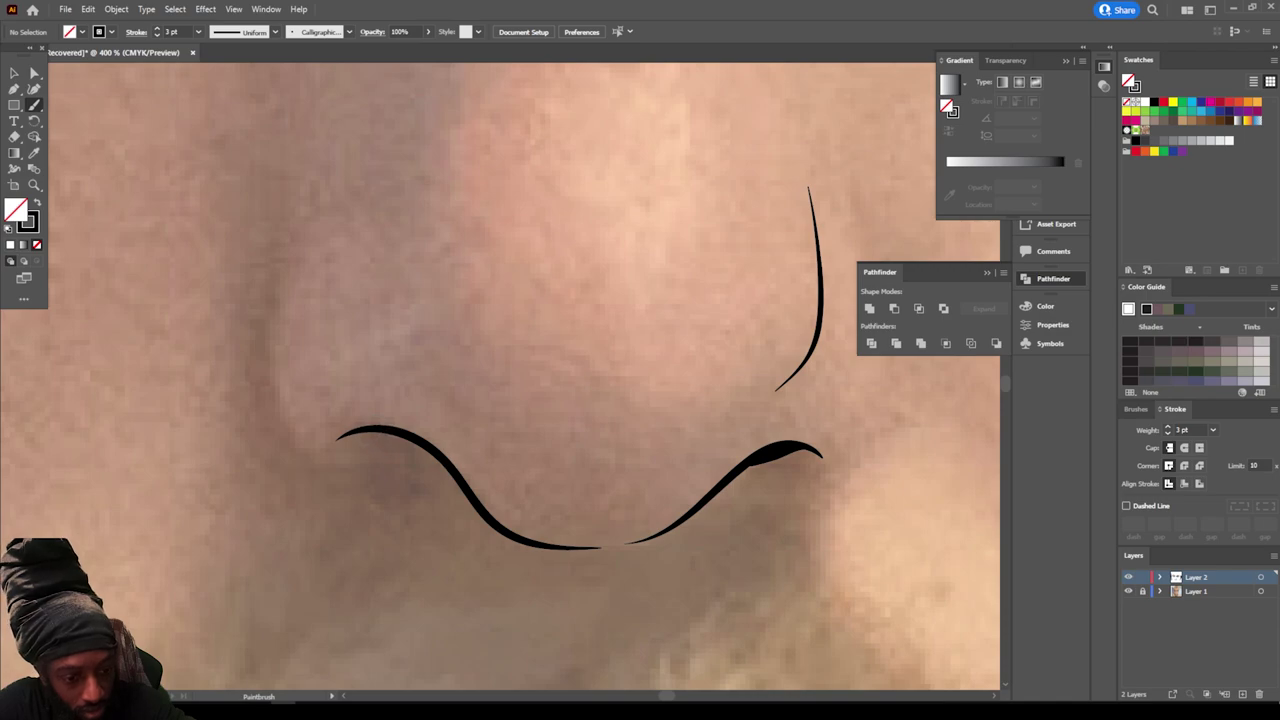
{"action": "scroll", "coordinate": [380, 432], "scroll_direction": "up", "scroll_amount": 1}
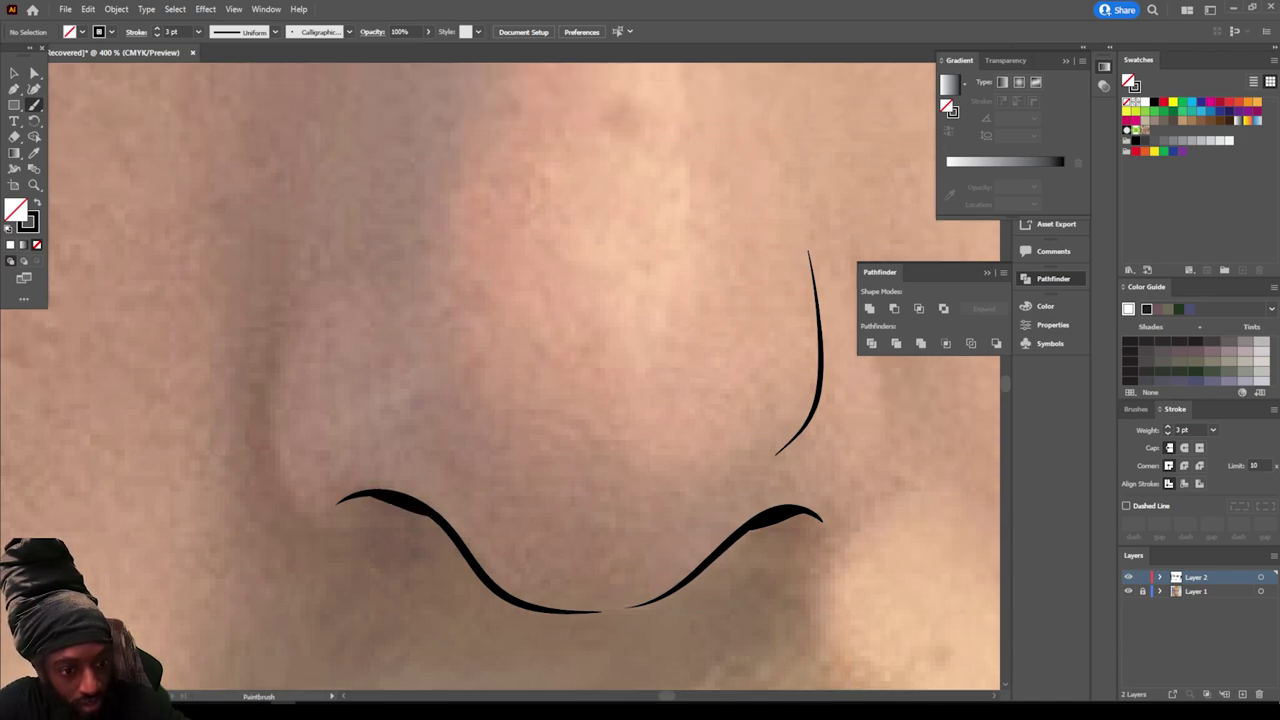
Step: Outline the outer nostril wings on both sides of the nose with curved tapered strokes
{"action": "mouse_move", "coordinate": [416, 530]}
{"action": "left_mouse_down"}
{"action": "mouse_move", "coordinate": [337, 524]}
{"action": "mouse_move", "coordinate": [294, 491]}
{"action": "mouse_move", "coordinate": [270, 431]}
{"action": "mouse_move", "coordinate": [268, 355]}
{"action": "mouse_move", "coordinate": [288, 291]}
{"action": "mouse_move", "coordinate": [342, 256]}
{"action": "left_mouse_up"}
{"action": "key", "text": "ctrl+minus"}
{"action": "key", "text": "ctrl+minus"}
{"action": "key", "text": "ctrl+plus"}
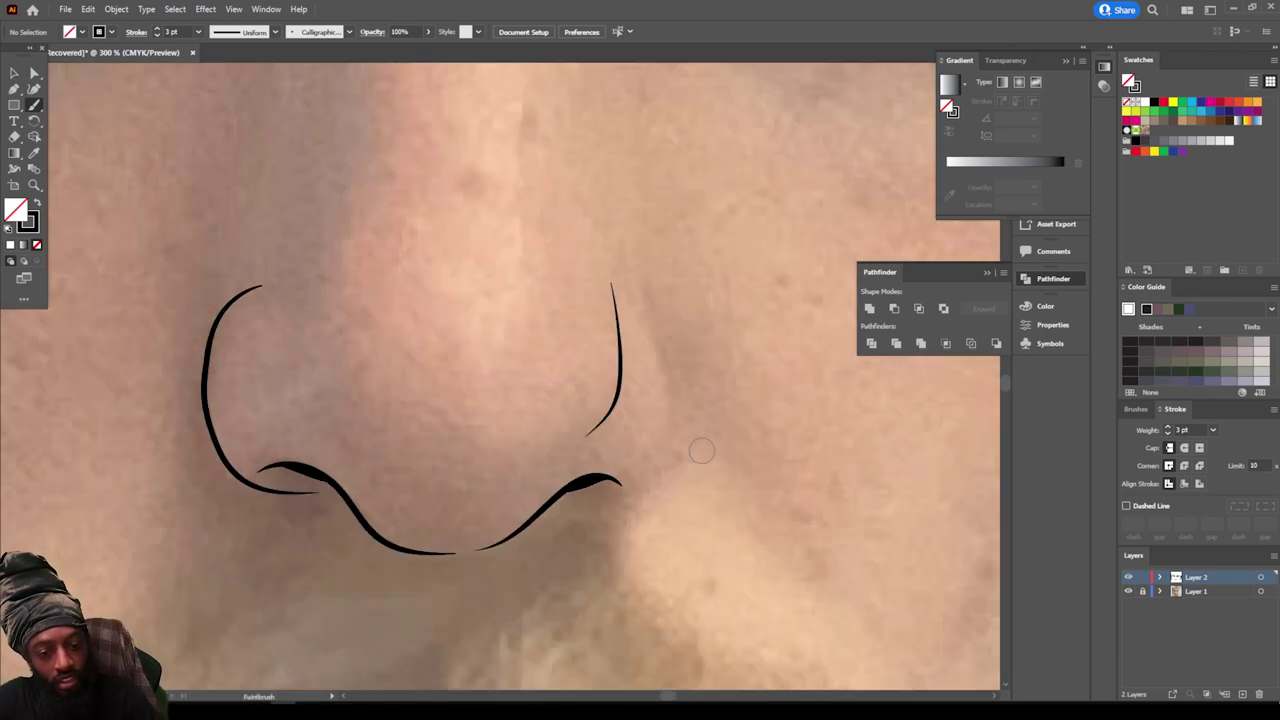
{"action": "mouse_move", "coordinate": [604, 503]}
{"action": "left_mouse_down"}
{"action": "mouse_move", "coordinate": [652, 475]}
{"action": "mouse_move", "coordinate": [672, 425]}
{"action": "mouse_move", "coordinate": [642, 316]}
{"action": "left_mouse_up"}
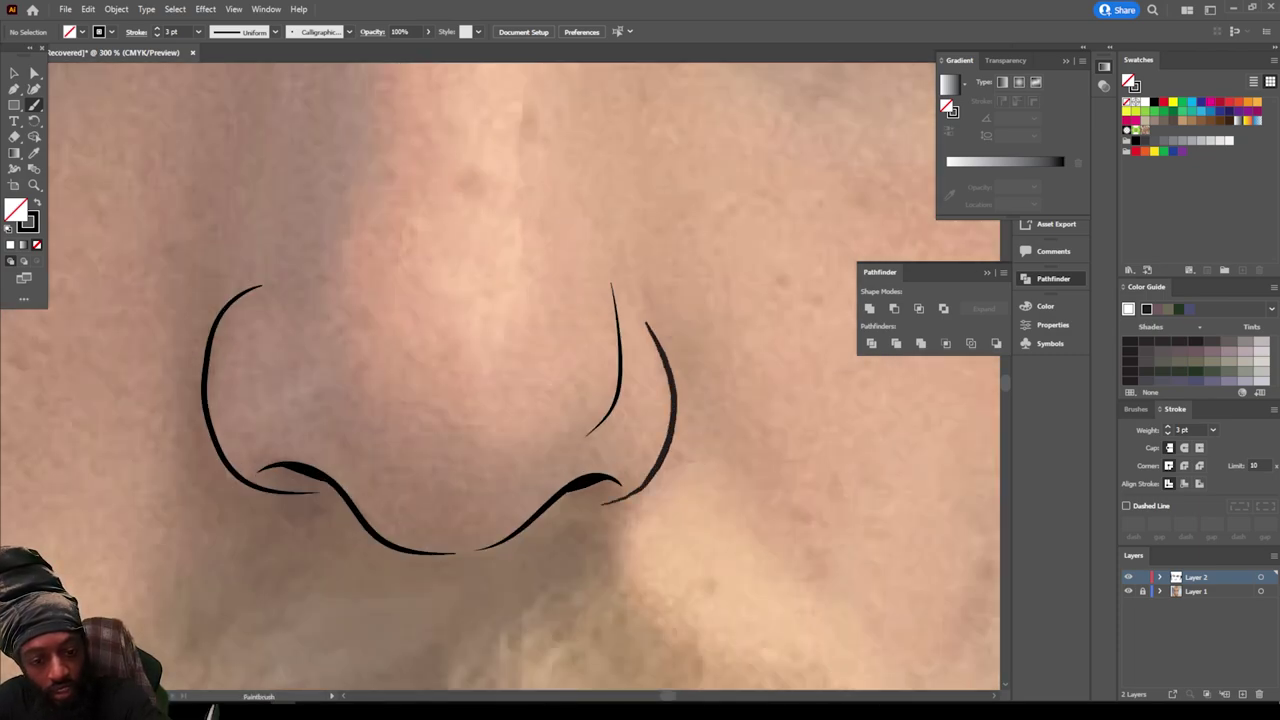
Step: Try a thin contour line down the nose's side on the photo's left, above the nostril wing, and undo it
{"action": "scroll", "coordinate": [642, 316], "scroll_direction": "up", "scroll_amount": 3}
{"action": "scroll", "coordinate": [500, 380], "scroll_direction": "up", "scroll_amount": 2}
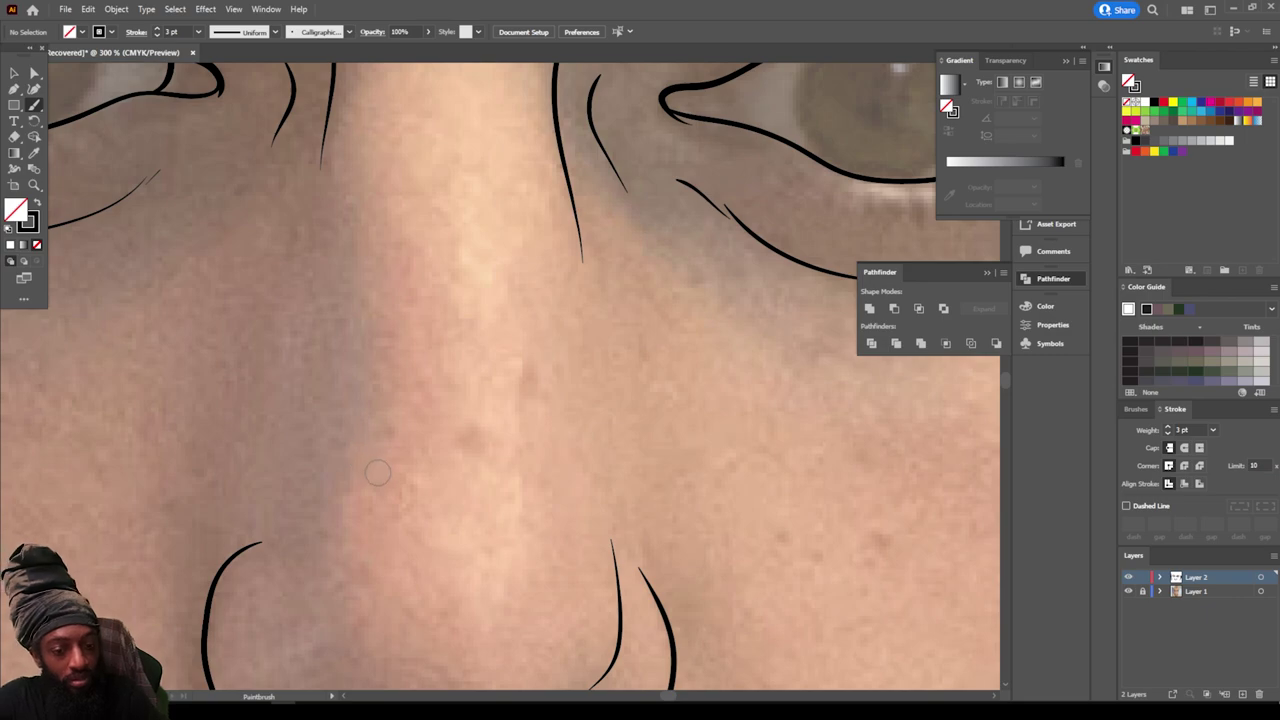
{"action": "key", "text": "ctrl+minus"}
{"action": "key", "text": "ctrl+minus"}
{"action": "key", "text": "ctrl+minus"}
{"action": "key", "text": "ctrl+minus"}
{"action": "key", "text": "ctrl+plus"}
{"action": "key", "text": "ctrl+plus"}
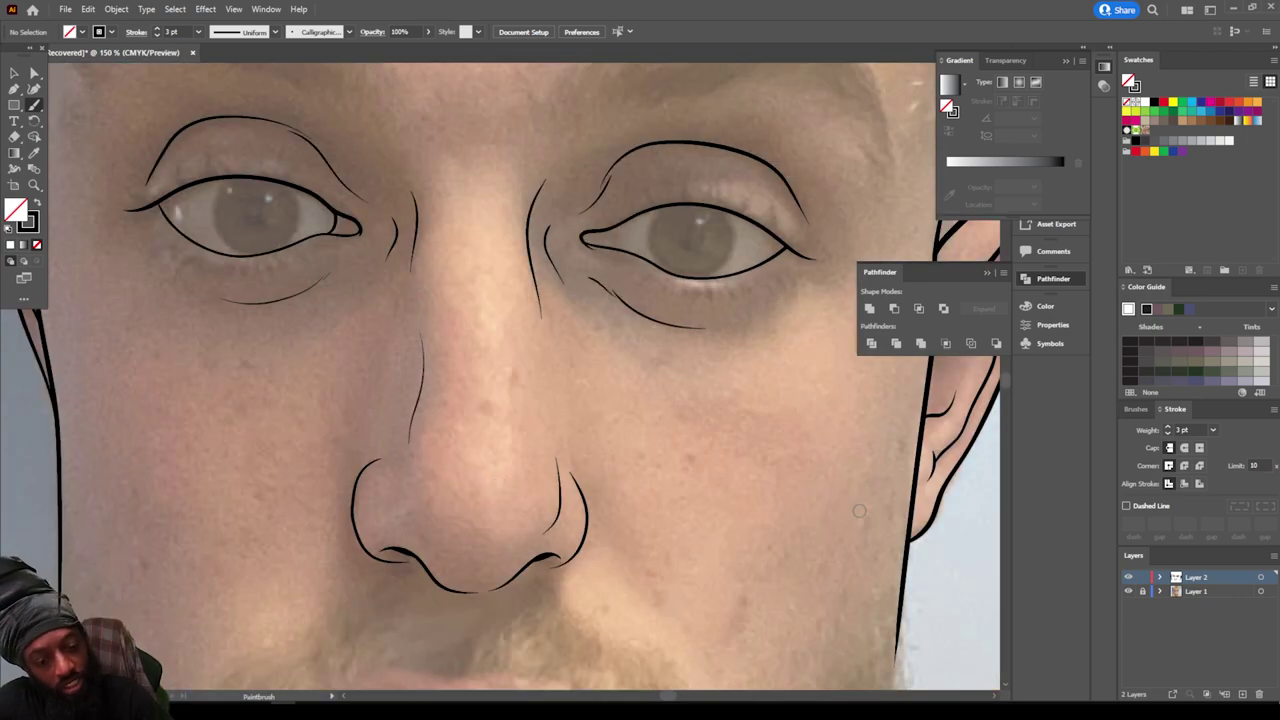
{"action": "key", "text": "ctrl+minus"}
{"action": "key", "text": "ctrl+minus"}
{"action": "key", "text": "ctrl+minus"}
{"action": "key", "text": "ctrl+plus"}
{"action": "key", "text": "ctrl+plus"}
{"action": "key", "text": "ctrl+plus"}
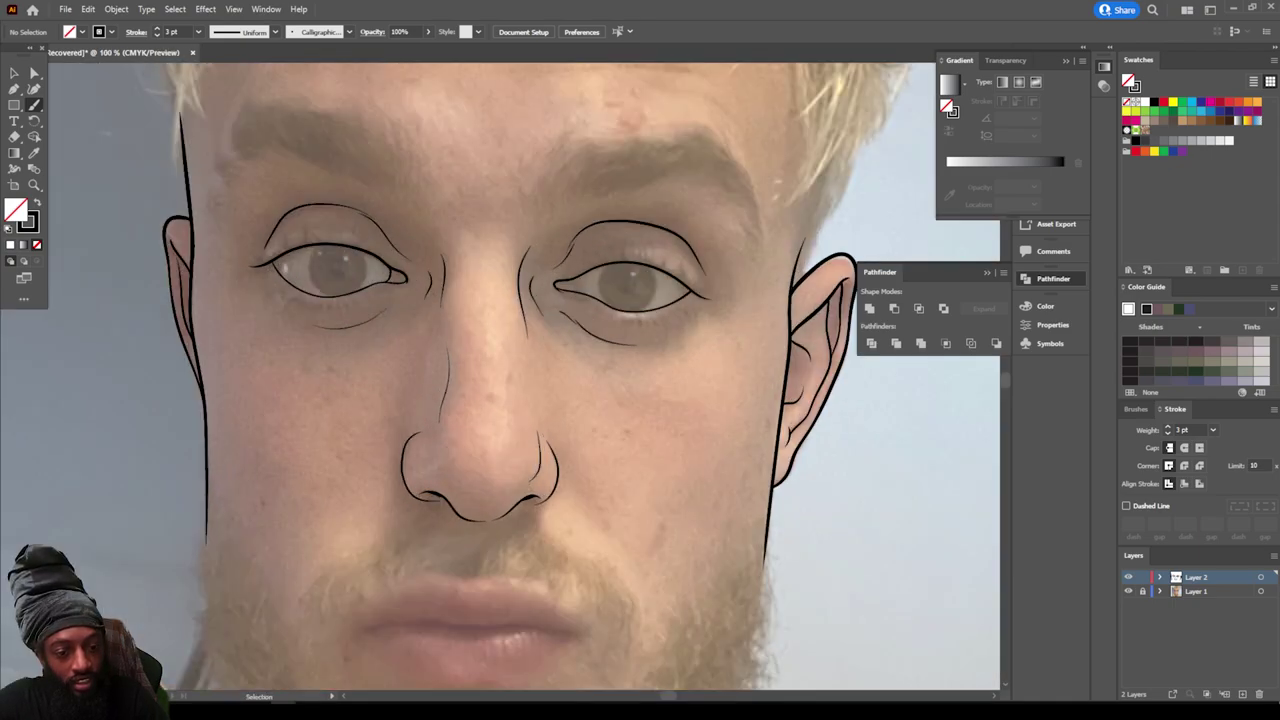
{"action": "key", "text": "ctrl+z"}
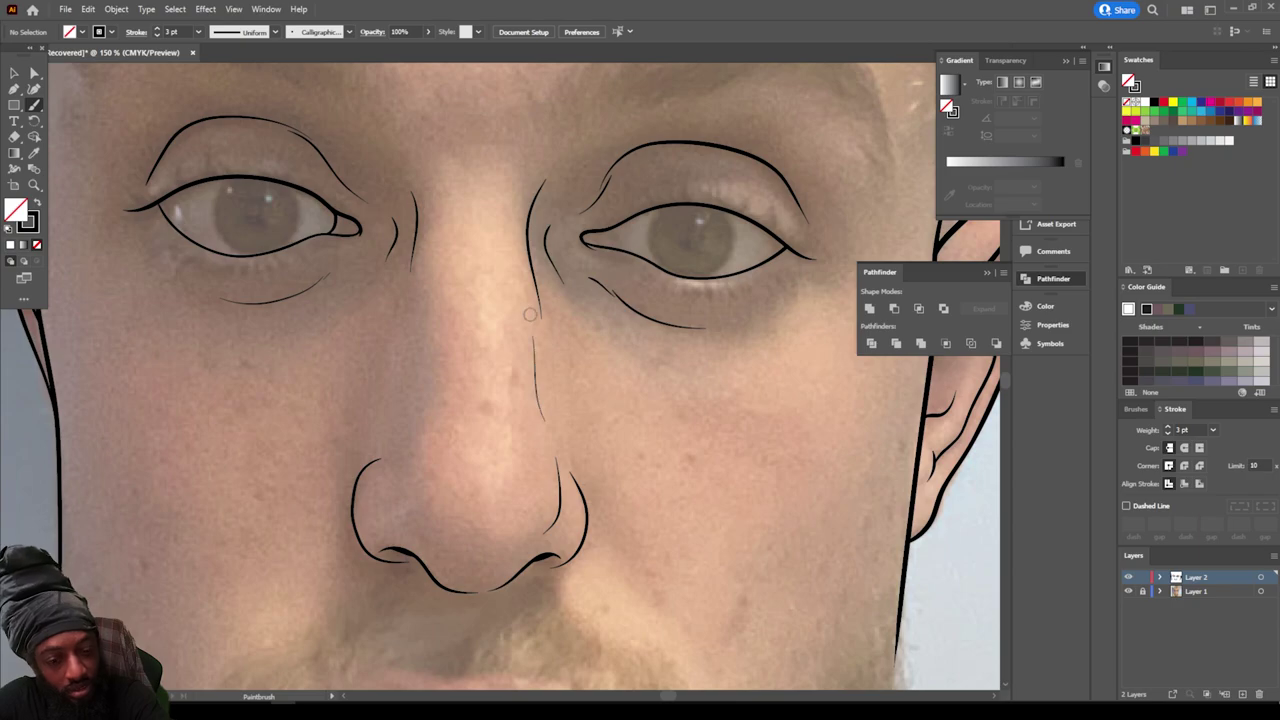
Step: Draw a thin contour line down the nose's side on the photo's right, below the upper bridge line
{"action": "key", "text": "ctrl+minus"}
{"action": "key", "text": "ctrl+minus"}
{"action": "key", "text": "ctrl+plus"}
{"action": "key", "text": "ctrl+plus"}
{"action": "key", "text": "ctrl+plus"}
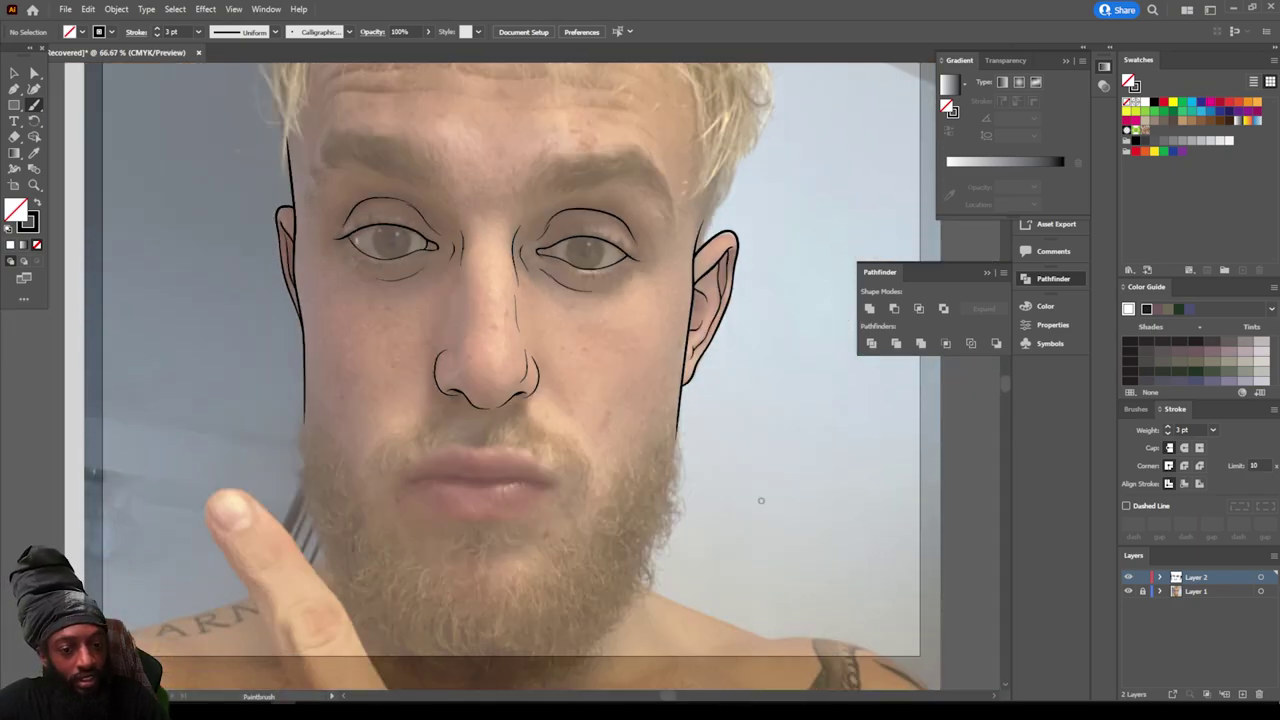
Step: Mark both mouth corners with short tapered strokes and trace the wavy line between the lips from corner to corner
{"action": "key", "text": "ctrl+plus"}
{"action": "scroll", "coordinate": [500, 376], "scroll_direction": "left", "scroll_amount": 2}
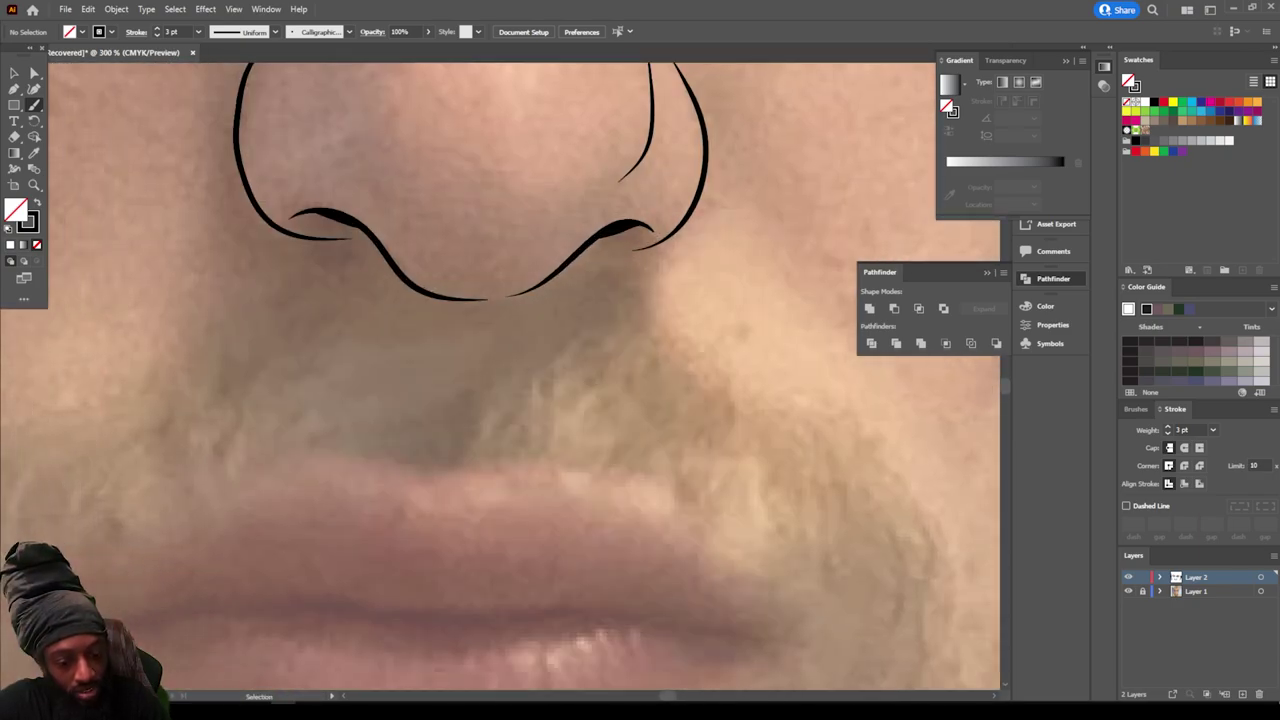
{"action": "scroll", "coordinate": [500, 376], "scroll_direction": "down", "scroll_amount": 4}
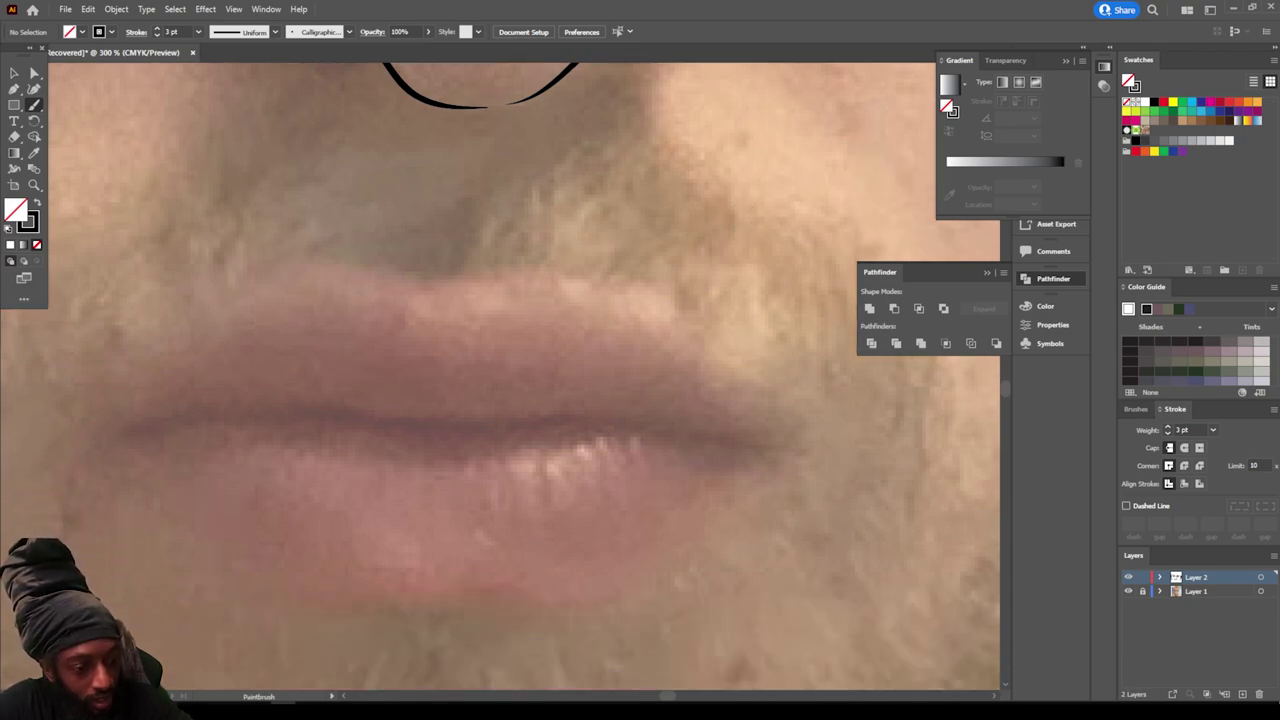
{"action": "left_click_drag", "start_coordinate": [118, 406], "coordinate": [123, 403]}
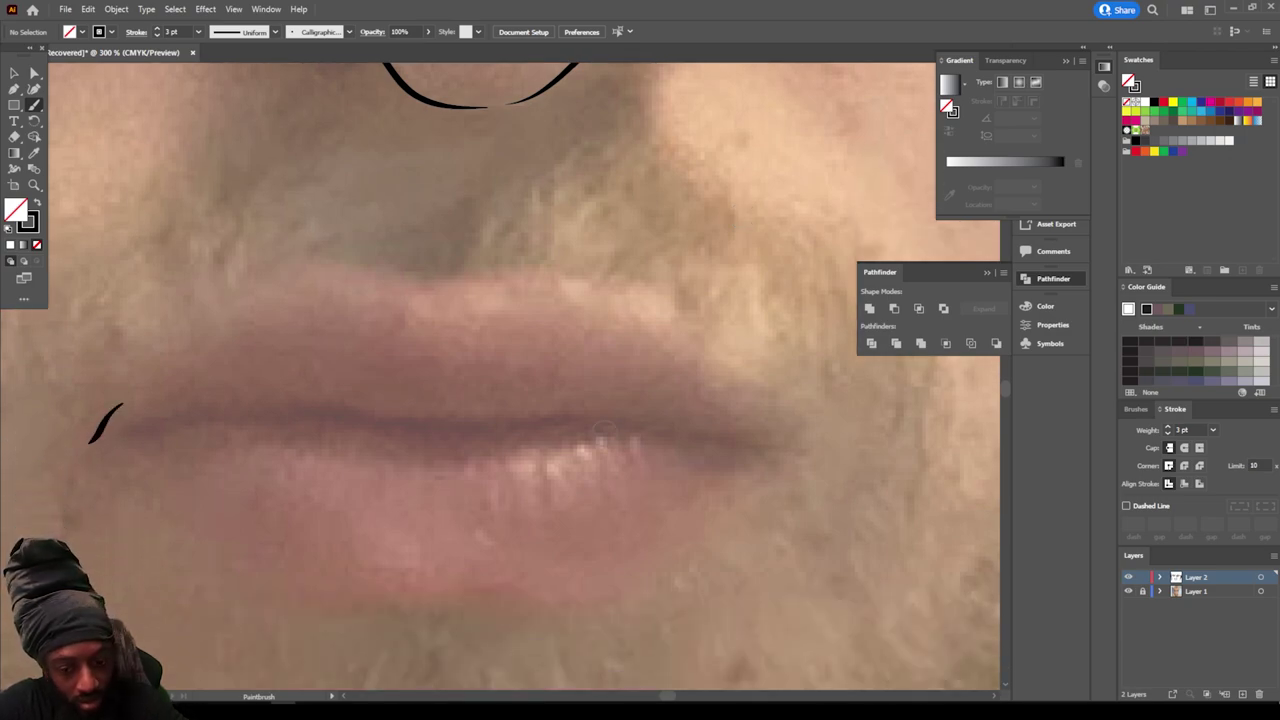
{"action": "left_click_drag", "start_coordinate": [792, 419], "coordinate": [803, 458]}
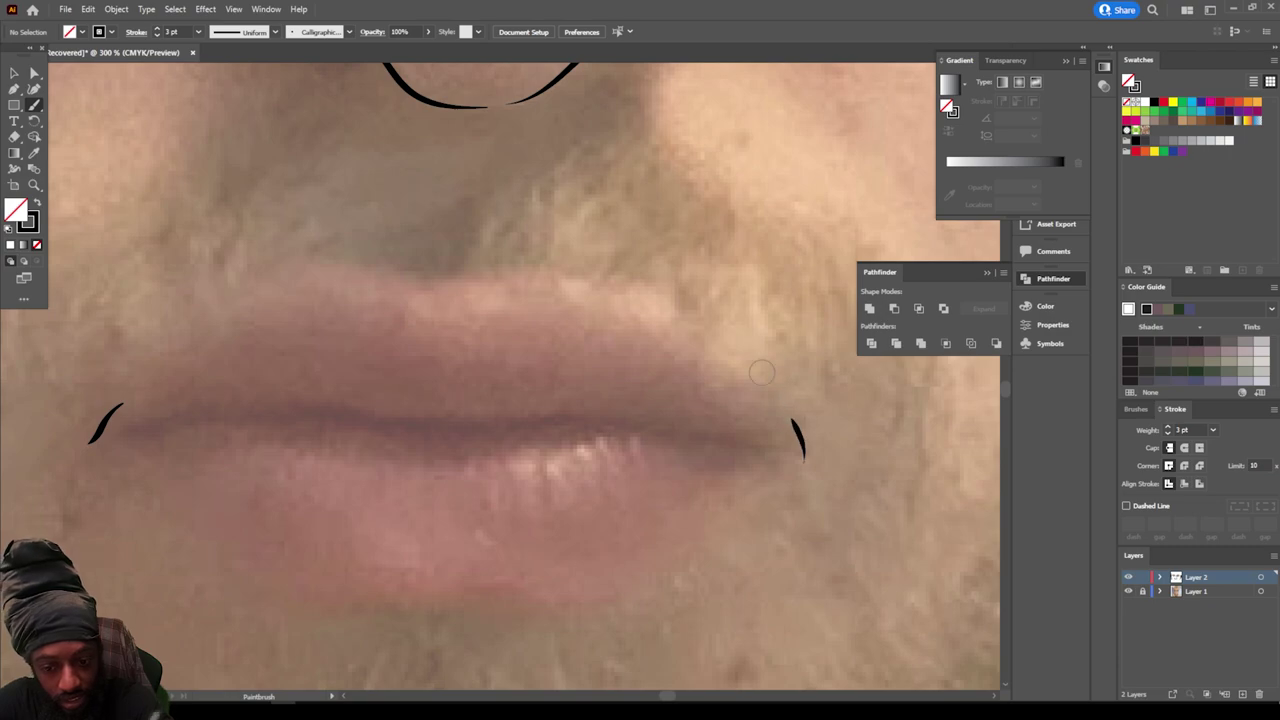
{"action": "mouse_move", "coordinate": [102, 426]}
{"action": "left_mouse_down"}
{"action": "mouse_move", "coordinate": [298, 402]}
{"action": "mouse_move", "coordinate": [428, 424]}
{"action": "mouse_move", "coordinate": [575, 407]}
{"action": "mouse_move", "coordinate": [792, 445]}
{"action": "left_mouse_up"}
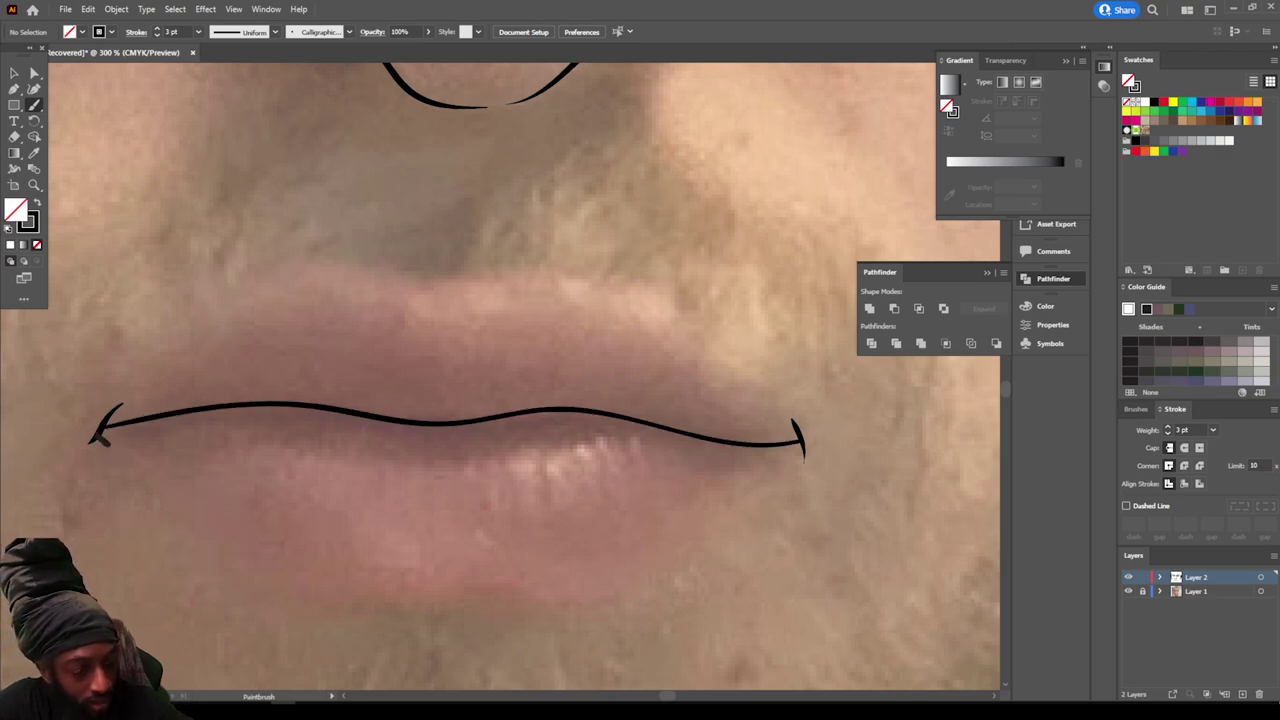
Step: Outline the lower lip and the upper lip with its cupid's bow, joining both outlines at the mouth corners
{"action": "mouse_move", "coordinate": [100, 440]}
{"action": "left_mouse_down"}
{"action": "mouse_move", "coordinate": [281, 586]}
{"action": "mouse_move", "coordinate": [371, 601]}
{"action": "mouse_move", "coordinate": [520, 604]}
{"action": "mouse_move", "coordinate": [619, 583]}
{"action": "mouse_move", "coordinate": [798, 446]}
{"action": "left_mouse_up"}
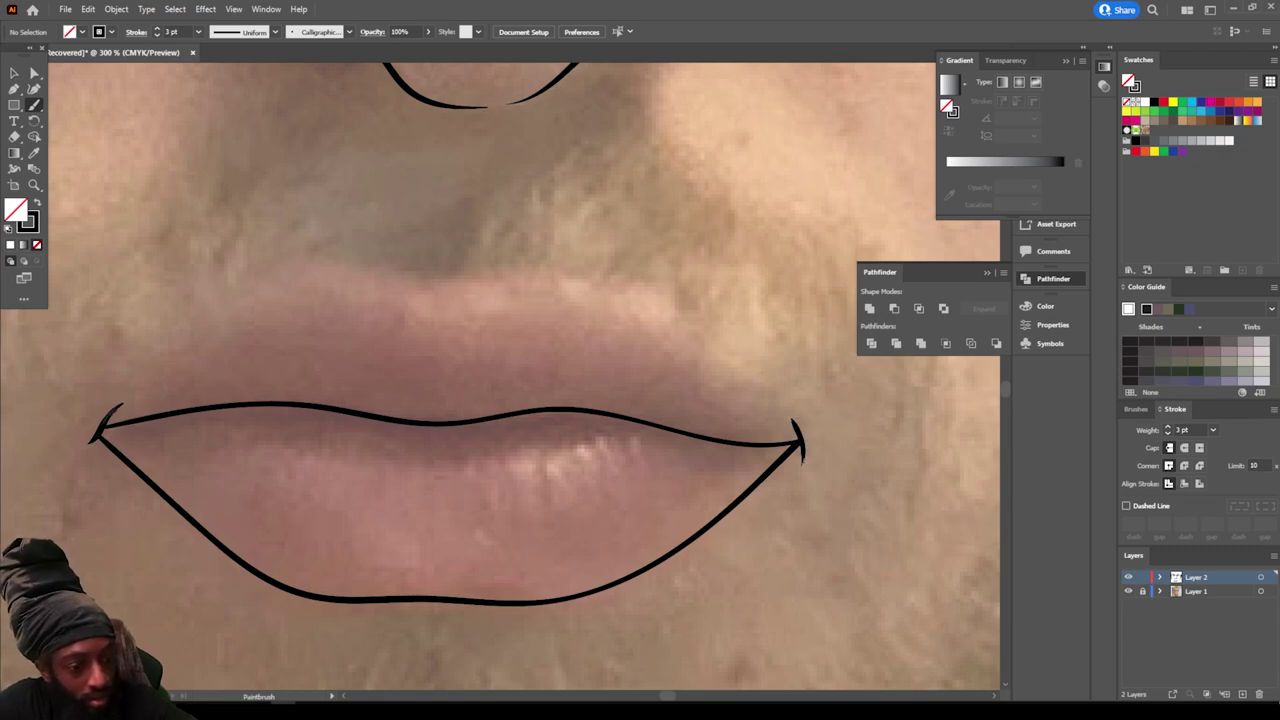
{"action": "mouse_move", "coordinate": [102, 420]}
{"action": "left_mouse_down"}
{"action": "mouse_move", "coordinate": [280, 286]}
{"action": "mouse_move", "coordinate": [335, 264]}
{"action": "mouse_move", "coordinate": [423, 283]}
{"action": "mouse_move", "coordinate": [557, 276]}
{"action": "mouse_move", "coordinate": [800, 440]}
{"action": "left_mouse_up"}
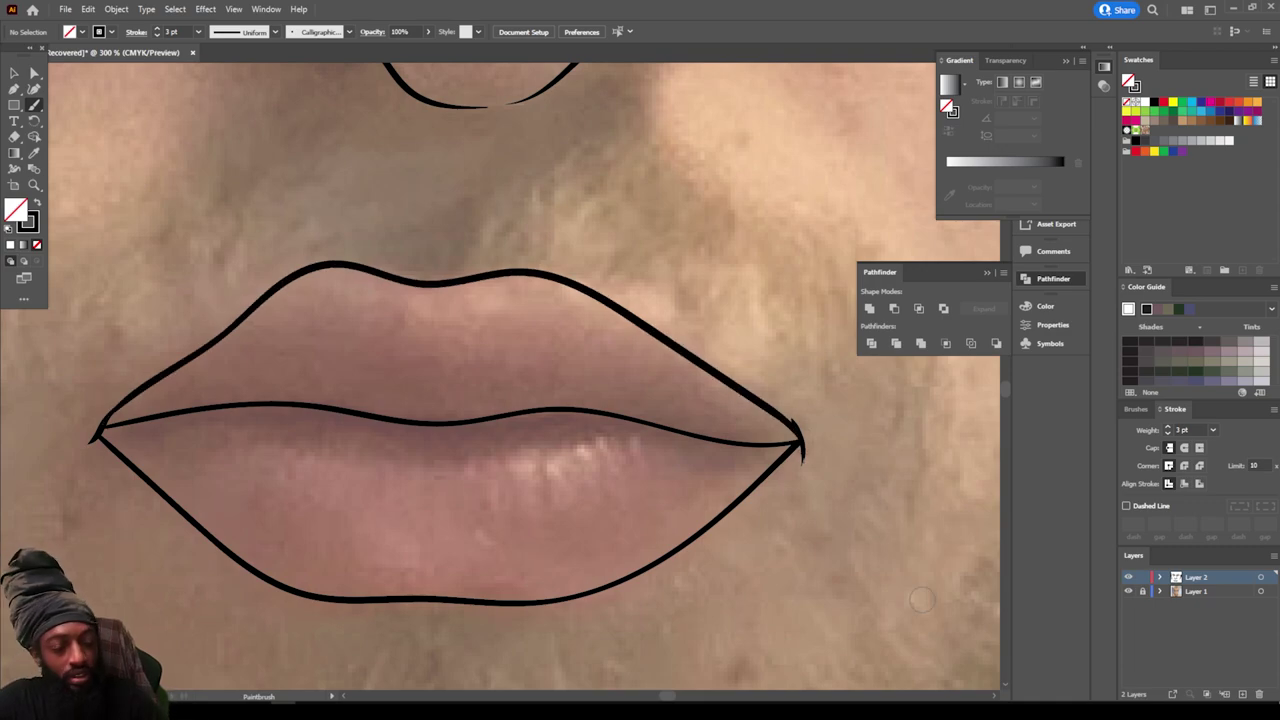
{"action": "key", "text": "ctrl+minus"}
{"action": "key", "text": "ctrl+minus"}
{"action": "key", "text": "ctrl+minus"}
{"action": "key", "text": "ctrl+minus"}
{"action": "key", "text": "ctrl+minus"}
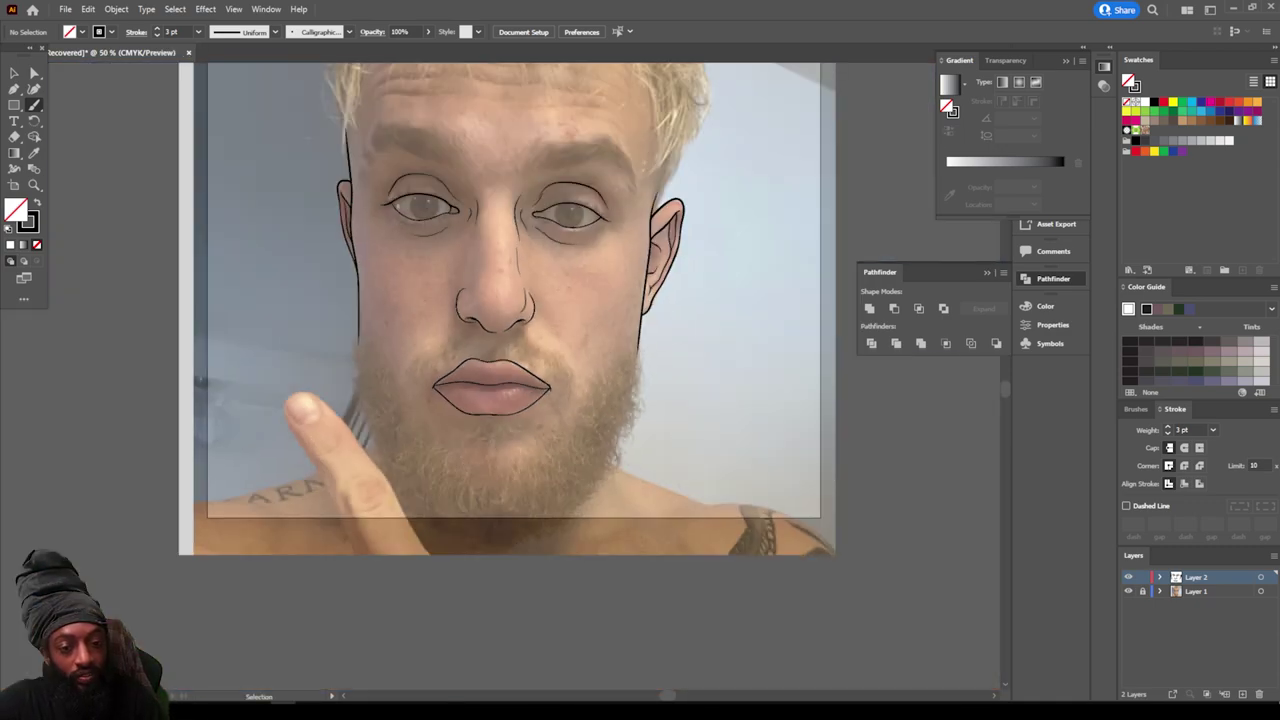
Step: Hide the photo on Layer 1 to check the line art by itself, and show it again
{"action": "scroll", "coordinate": [736, 532], "scroll_direction": "up", "scroll_amount": 7}
{"action": "scroll", "coordinate": [735, 531], "scroll_direction": "up", "scroll_amount": 1}
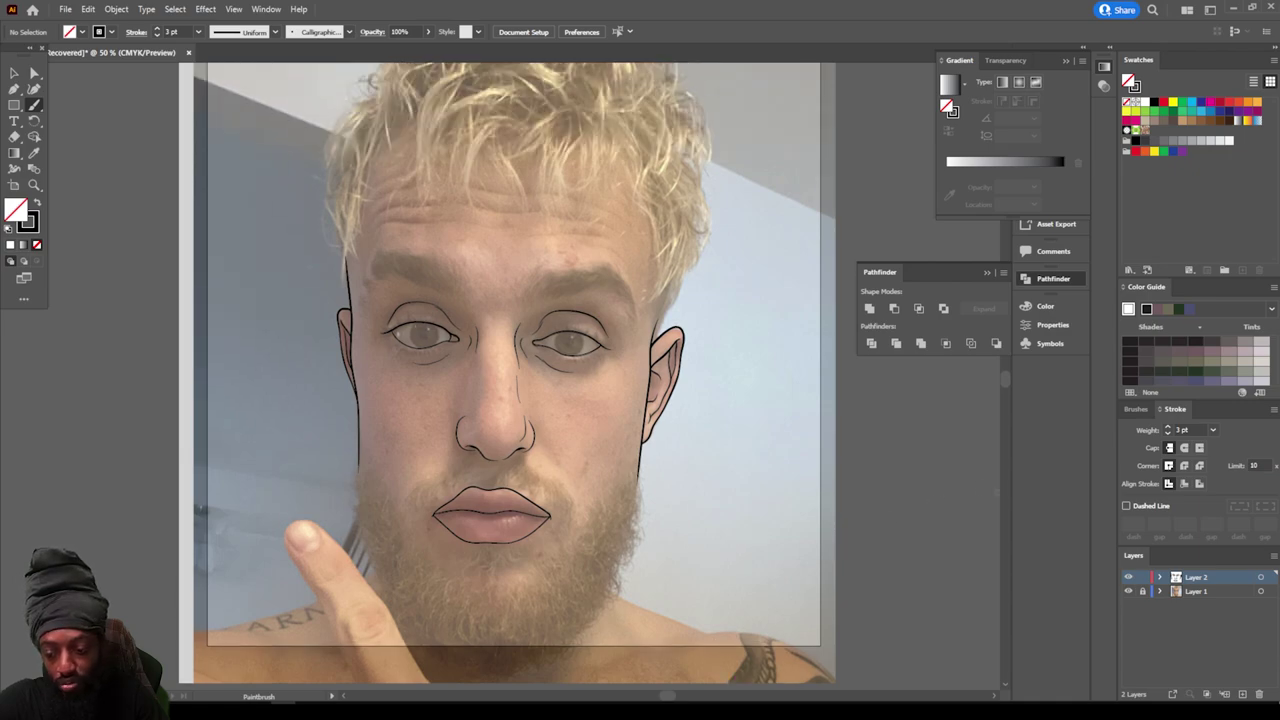
{"action": "key", "text": "ctrl+minus"}
{"action": "key", "text": "ctrl+plus"}
{"action": "key", "text": "ctrl+plus"}
{"action": "key", "text": "ctrl+plus"}
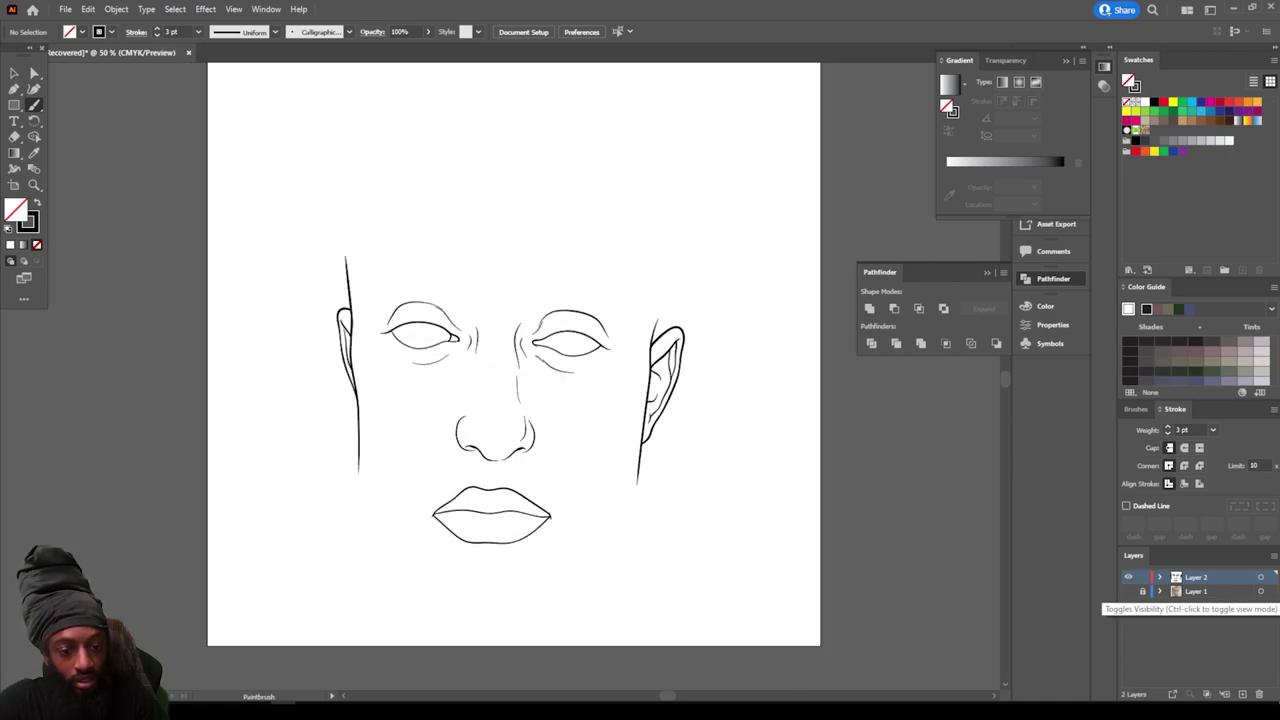
{"action": "left_click", "coordinate": [1128, 591]}
Step: Draw three rows of thin, broken, tapered wrinkle lines across the forehead between the eyebrows and the hairline
{"action": "key", "text": "ctrl+plus"}
{"action": "scroll", "coordinate": [900, 606], "scroll_direction": "up", "scroll_amount": 8}
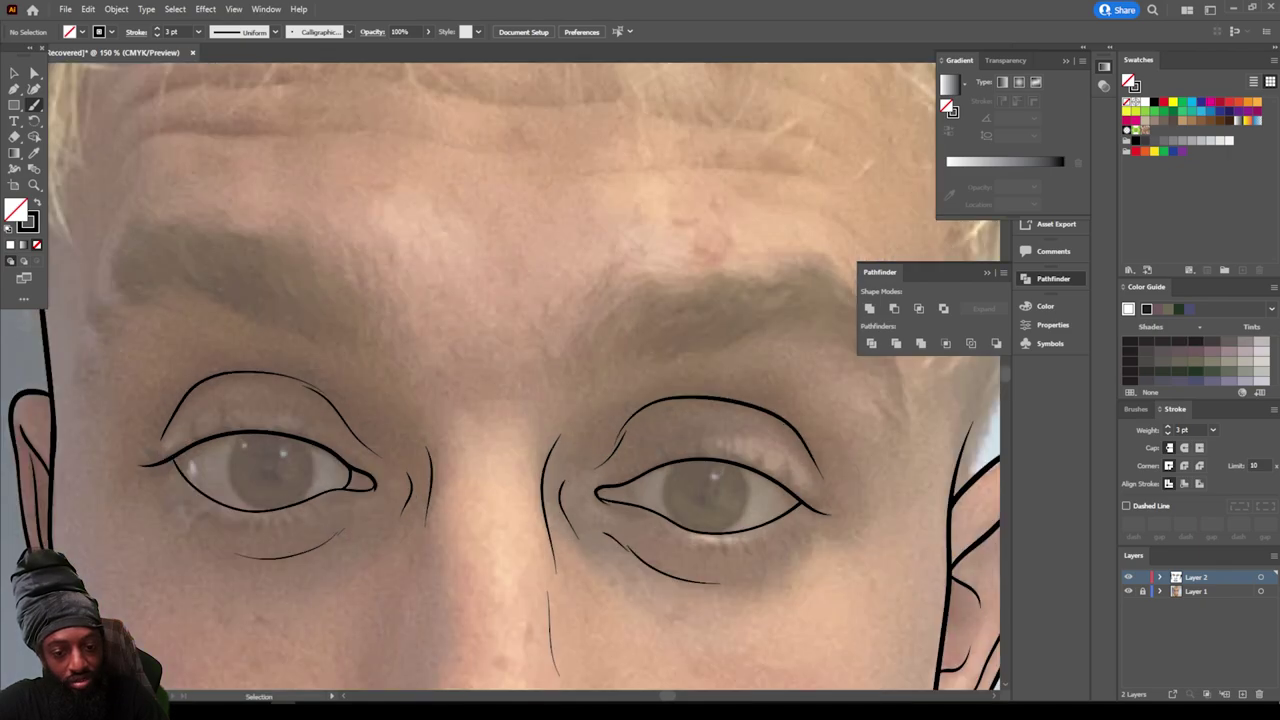
{"action": "scroll", "coordinate": [882, 604], "scroll_direction": "up", "scroll_amount": 2}
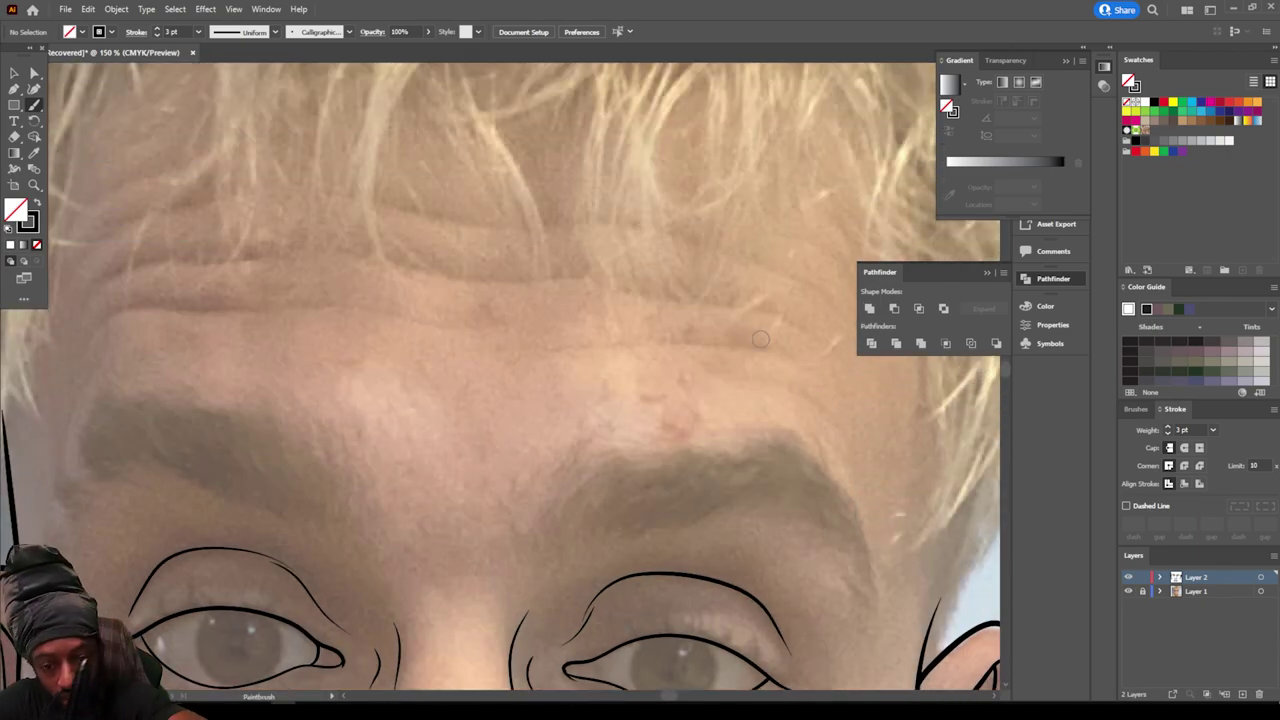
{"action": "mouse_move", "coordinate": [797, 354]}
{"action": "left_mouse_down"}
{"action": "mouse_move", "coordinate": [708, 337]}
{"action": "mouse_move", "coordinate": [602, 344]}
{"action": "left_mouse_up"}
{"action": "left_click_drag", "start_coordinate": [141, 310], "coordinate": [235, 309]}
{"action": "left_click_drag", "start_coordinate": [122, 271], "coordinate": [265, 255]}
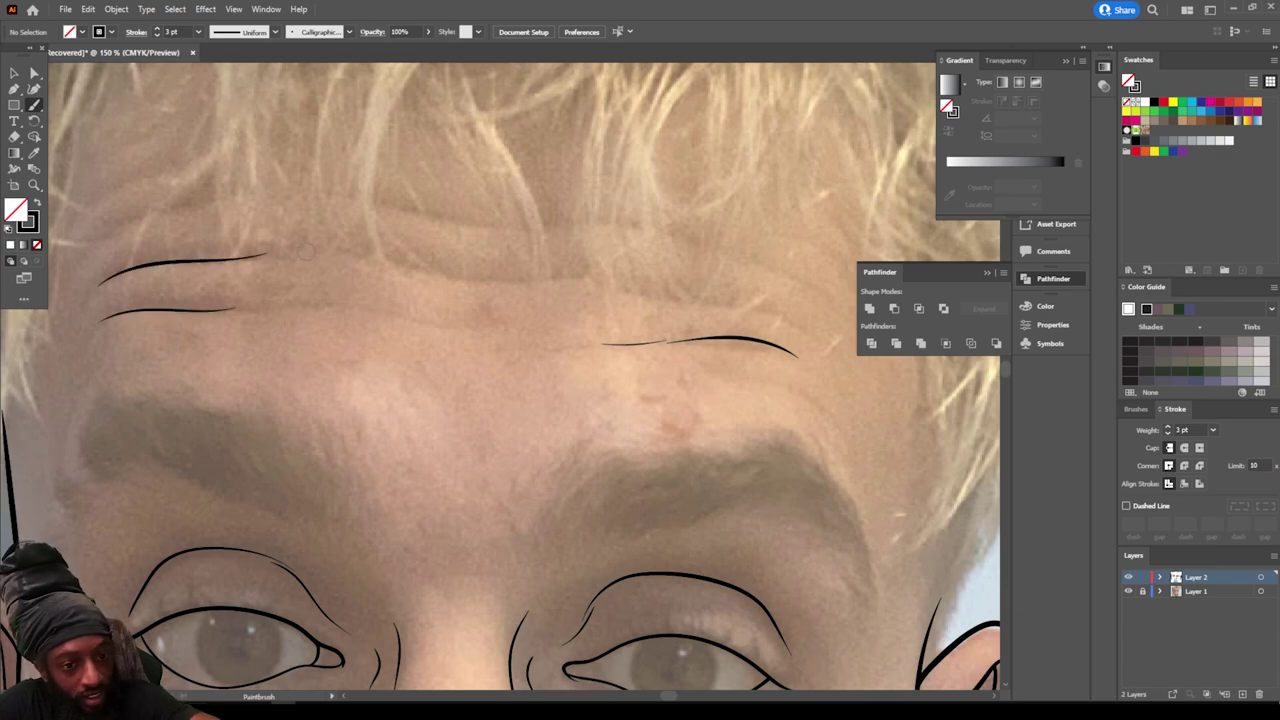
{"action": "mouse_move", "coordinate": [389, 258]}
{"action": "left_mouse_down"}
{"action": "mouse_move", "coordinate": [601, 278]}
{"action": "mouse_move", "coordinate": [760, 305]}
{"action": "left_mouse_up"}
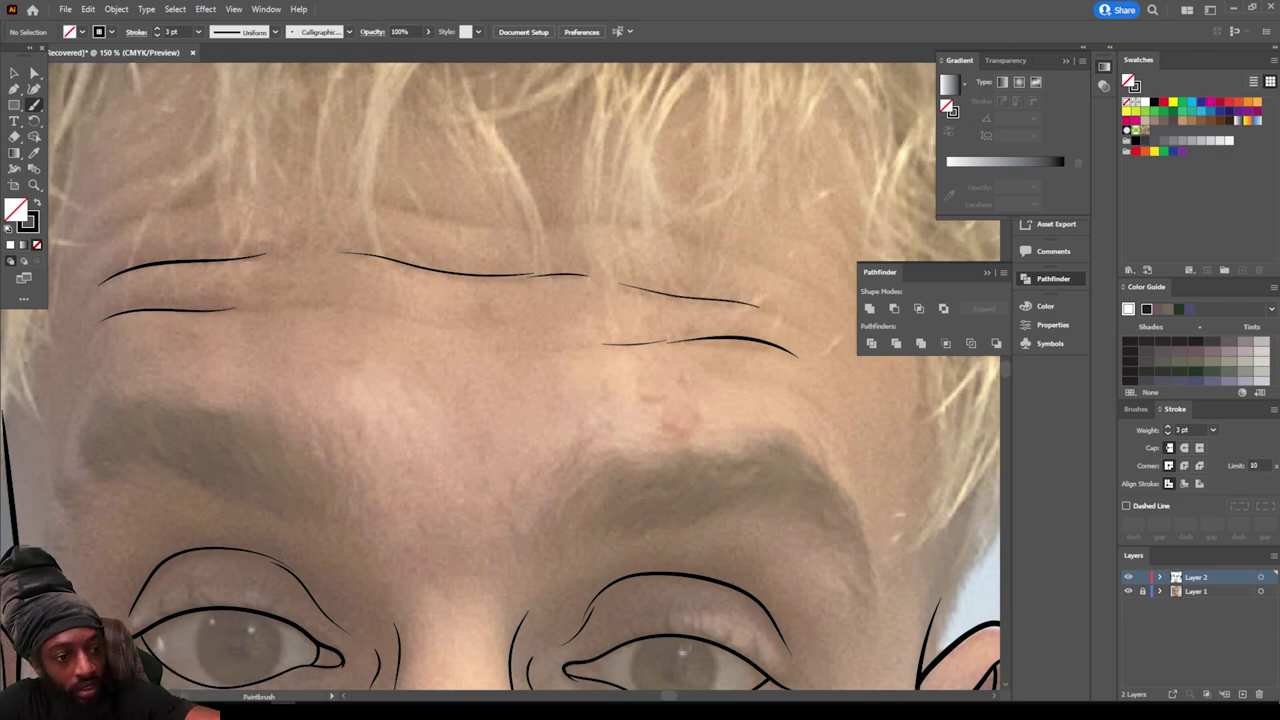
{"action": "mouse_move", "coordinate": [101, 238]}
{"action": "left_mouse_down"}
{"action": "mouse_move", "coordinate": [275, 187]}
{"action": "mouse_move", "coordinate": [690, 238]}
{"action": "left_mouse_up"}
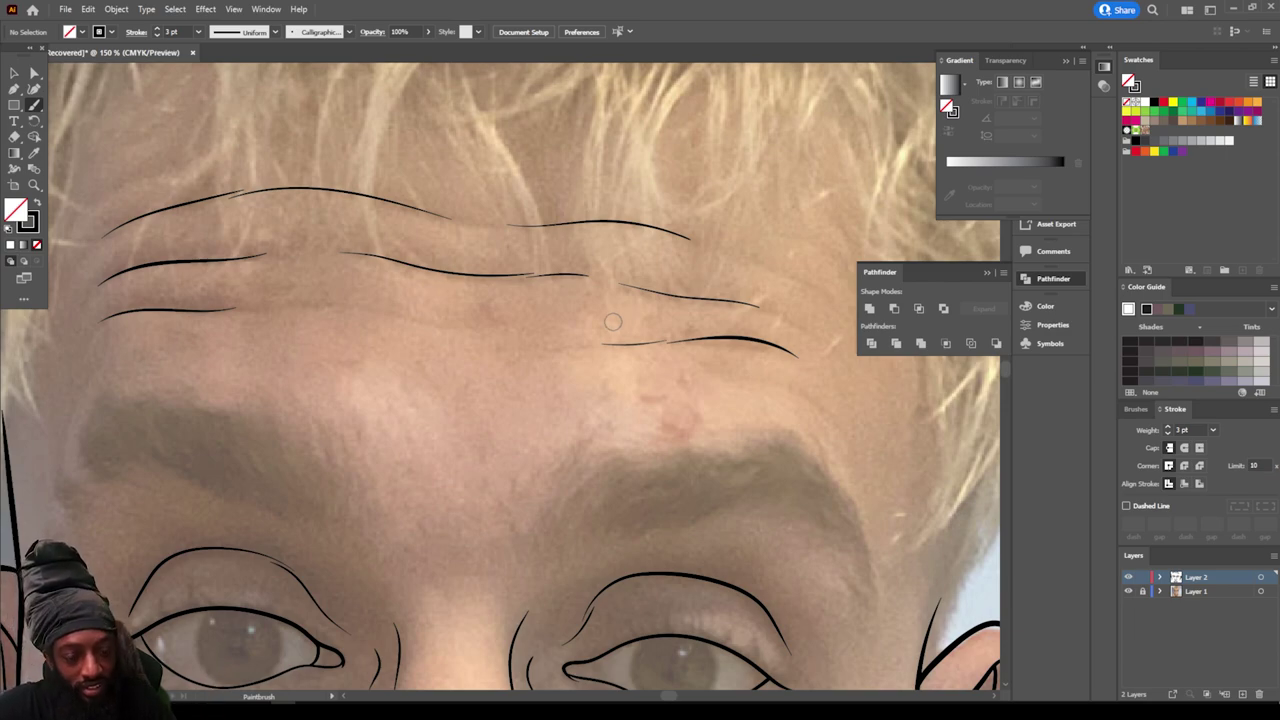
Step: Trace the jawline on the photo's left side from the end of the cheek line down through the beard toward the chin
{"action": "key", "text": "ctrl+minus"}
{"action": "key", "text": "ctrl+minus"}
{"action": "key", "text": "ctrl+minus"}
{"action": "scroll", "coordinate": [606, 300], "scroll_direction": "down", "scroll_amount": 9}
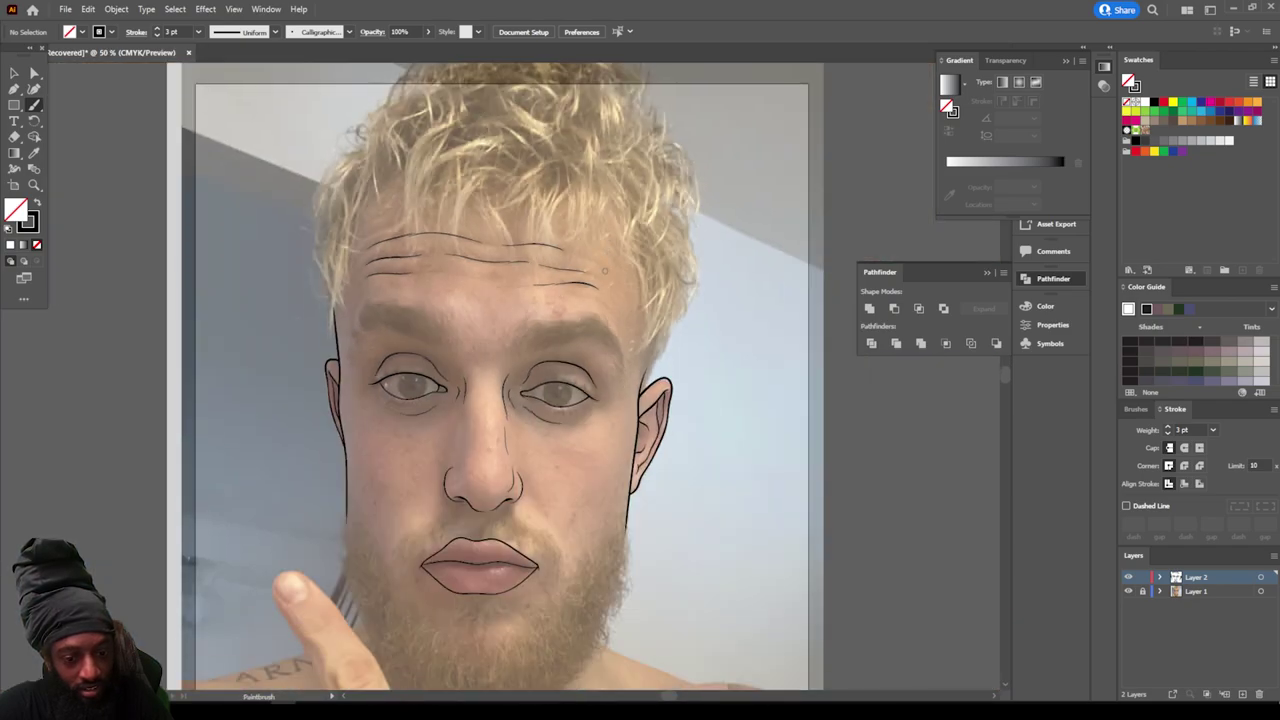
{"action": "key", "text": "ctrl+plus"}
{"action": "key", "text": "ctrl+plus"}
{"action": "scroll", "coordinate": [605, 335], "scroll_direction": "left", "scroll_amount": 1}
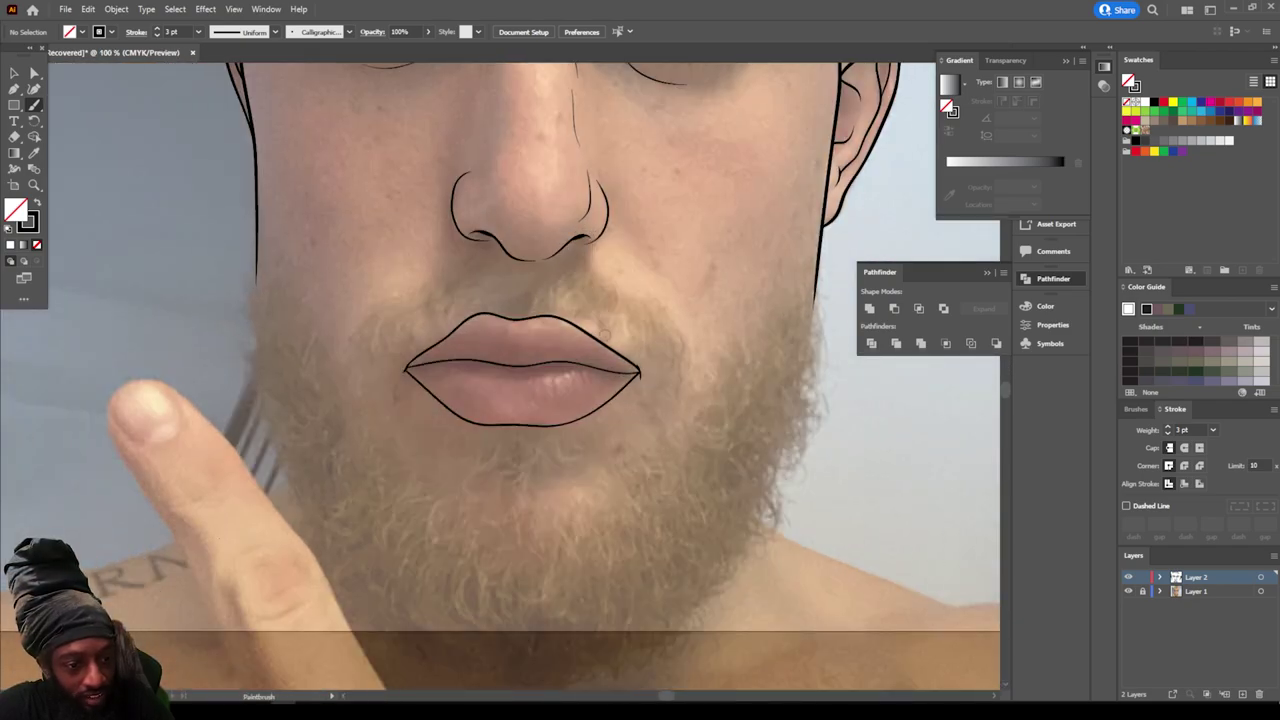
{"action": "key", "text": "ctrl+plus"}
{"action": "scroll", "coordinate": [500, 381], "scroll_direction": "left", "scroll_amount": 1}
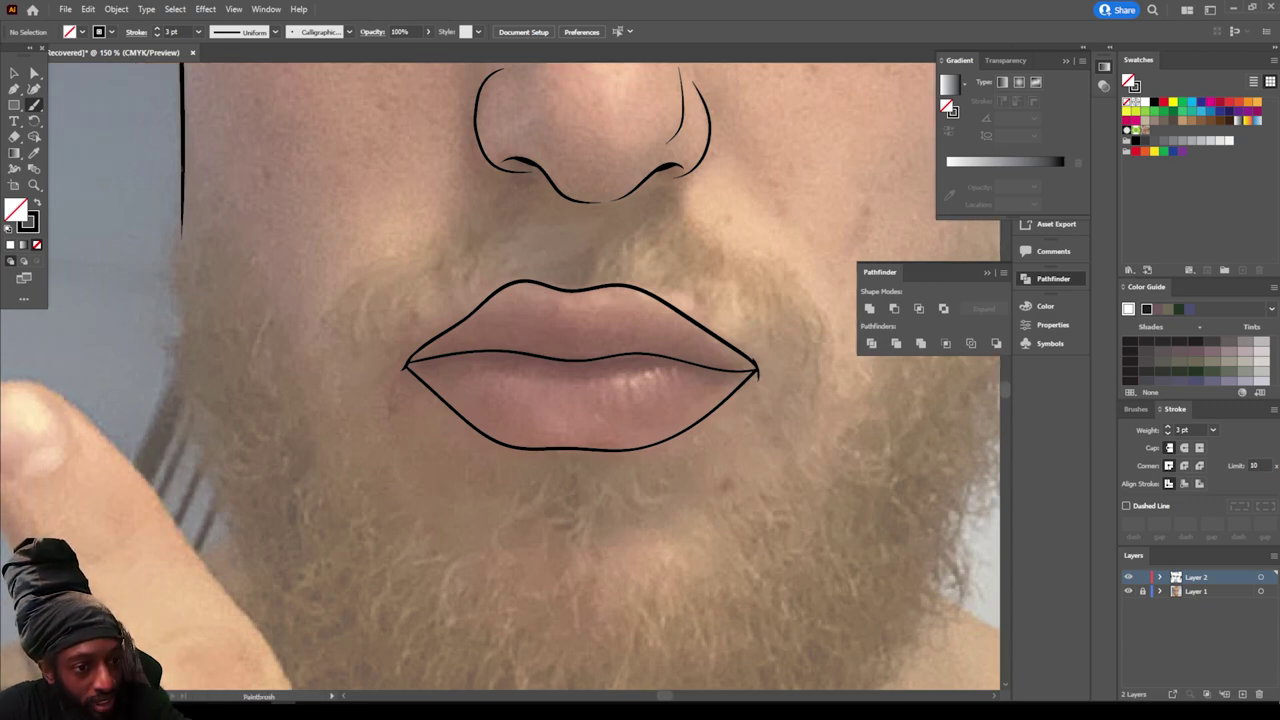
{"action": "mouse_move", "coordinate": [183, 226]}
{"action": "left_mouse_down"}
{"action": "mouse_move", "coordinate": [232, 415]}
{"action": "mouse_move", "coordinate": [319, 566]}
{"action": "left_mouse_up"}
{"action": "key", "text": "ctrl+minus"}
{"action": "key", "text": "ctrl+minus"}
{"action": "left_click_drag", "start_coordinate": [733, 617], "coordinate": [685, 602]}
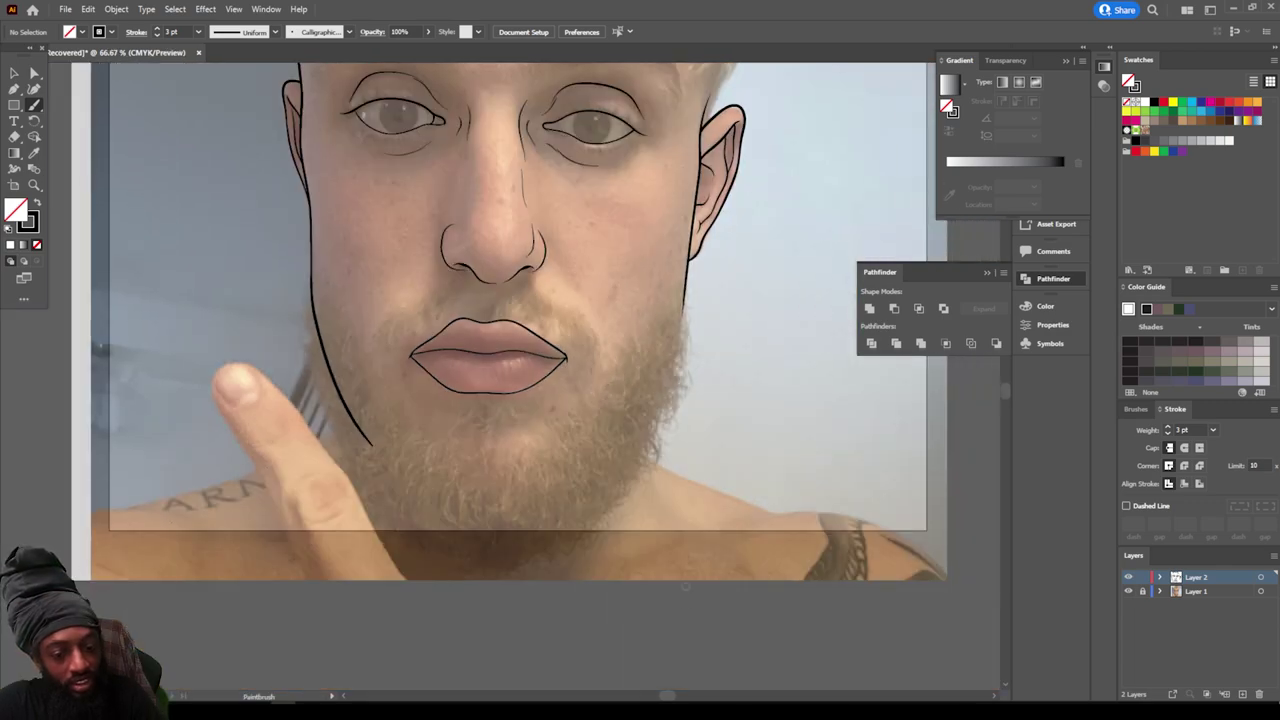
Step: Continue the jawline around the chin and up the photo's right side to meet the cheek line below the ear
{"action": "key", "text": "ctrl+plus"}
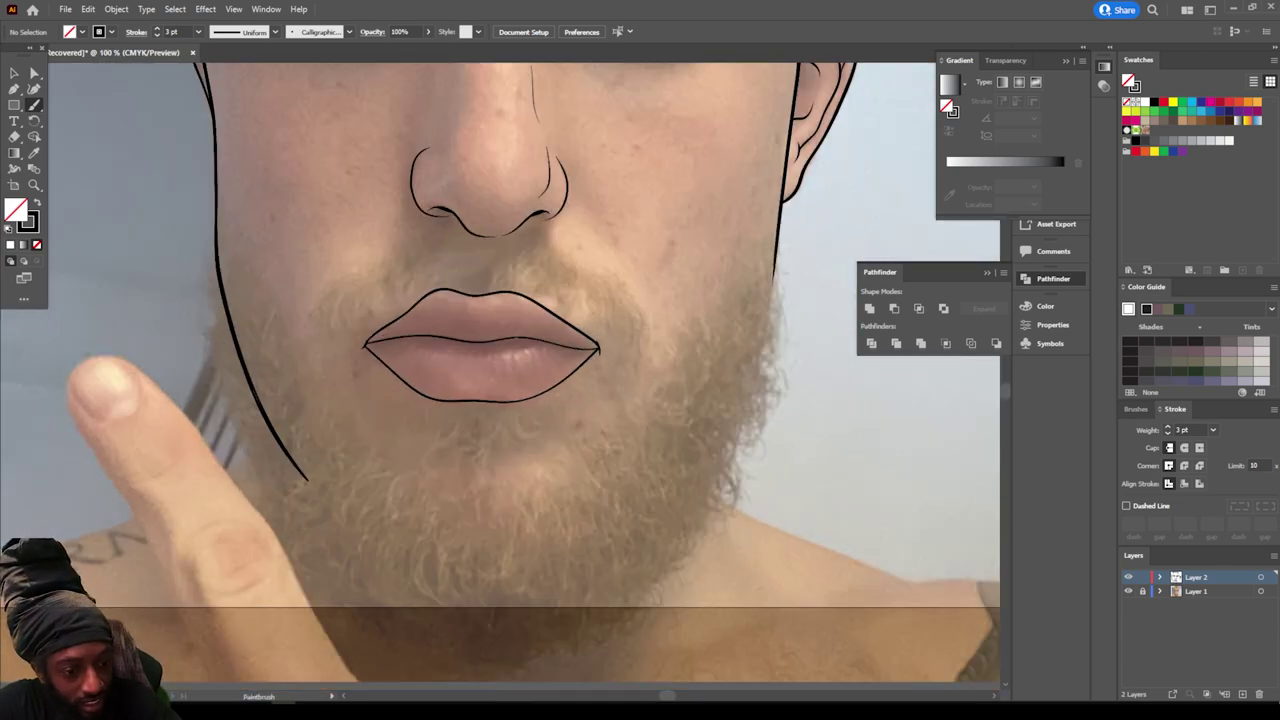
{"action": "mouse_move", "coordinate": [307, 480]}
{"action": "left_mouse_down"}
{"action": "mouse_move", "coordinate": [372, 560]}
{"action": "mouse_move", "coordinate": [460, 592]}
{"action": "mouse_move", "coordinate": [570, 578]}
{"action": "mouse_move", "coordinate": [640, 536]}
{"action": "mouse_move", "coordinate": [696, 474]}
{"action": "mouse_move", "coordinate": [775, 270]}
{"action": "left_mouse_up"}
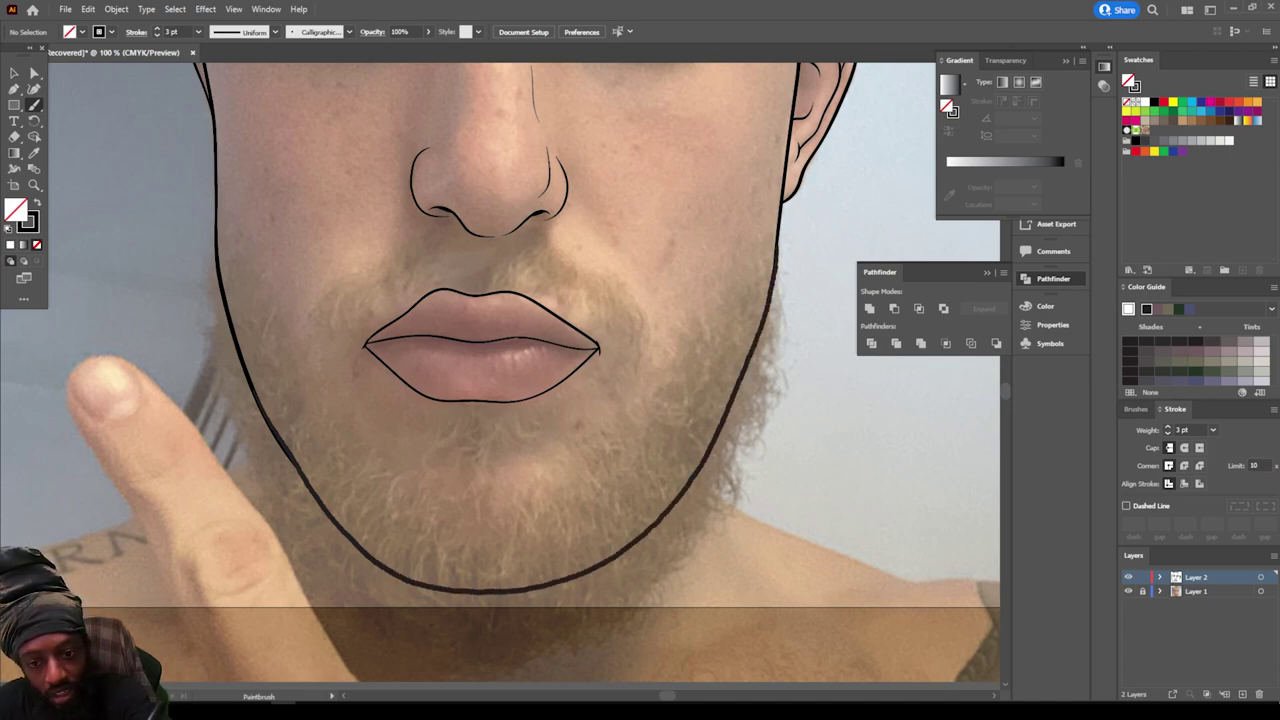
{"action": "key", "text": "ctrl+minus"}
{"action": "key", "text": "ctrl+minus"}
{"action": "key", "text": "ctrl+minus"}
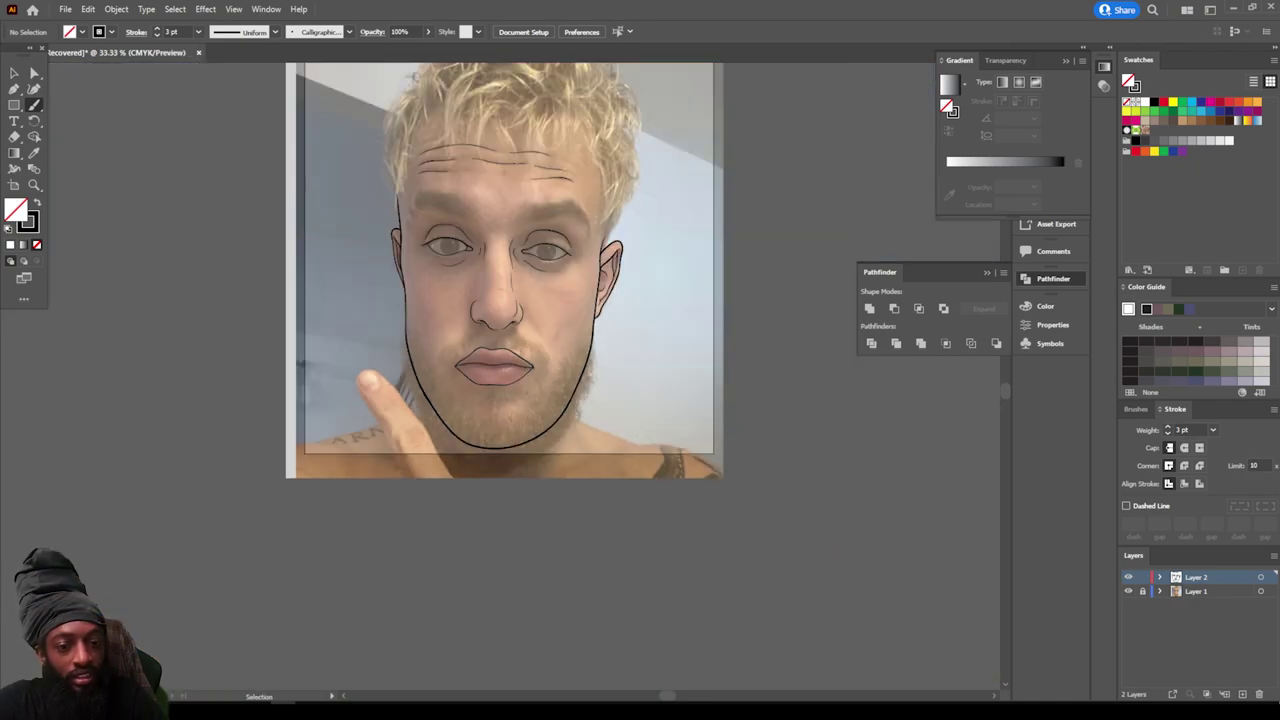
Step: Draw the skull curve on the photo's left side from the temple line up through the hair toward the crown
{"action": "key", "text": "ctrl+plus"}
{"action": "key", "text": "ctrl+plus"}
{"action": "key", "text": "ctrl+plus"}
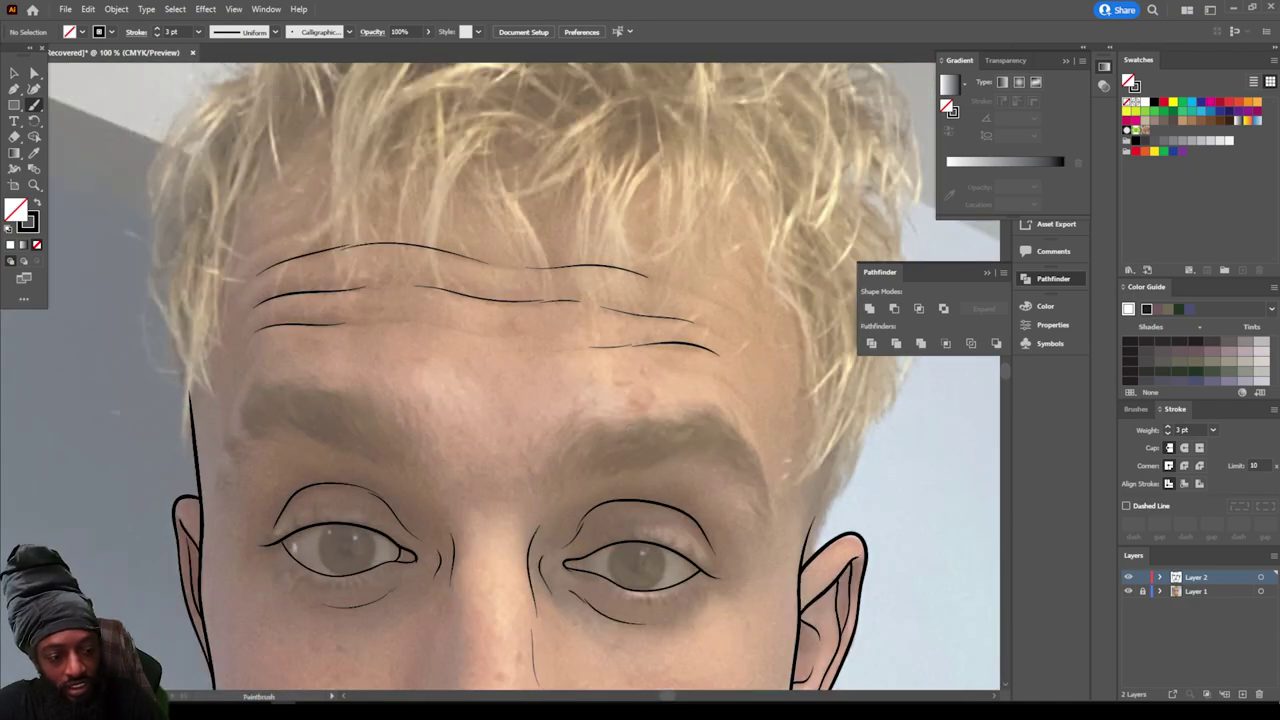
{"action": "scroll", "coordinate": [524, 376], "scroll_direction": "up", "scroll_amount": 2}
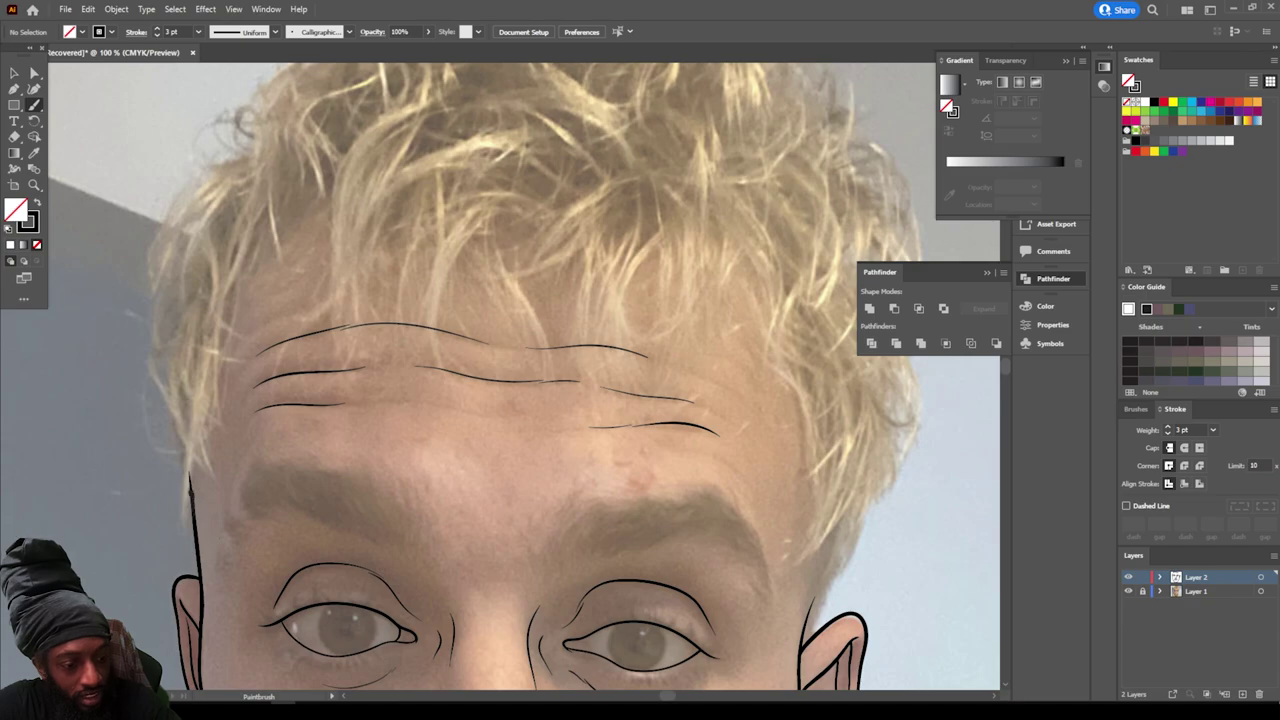
{"action": "mouse_move", "coordinate": [188, 448]}
{"action": "left_mouse_down"}
{"action": "mouse_move", "coordinate": [189, 348]}
{"action": "mouse_move", "coordinate": [256, 195]}
{"action": "mouse_move", "coordinate": [333, 130]}
{"action": "mouse_move", "coordinate": [429, 98]}
{"action": "left_mouse_up"}
{"action": "key", "text": "ctrl+minus"}
{"action": "key", "text": "ctrl+minus"}
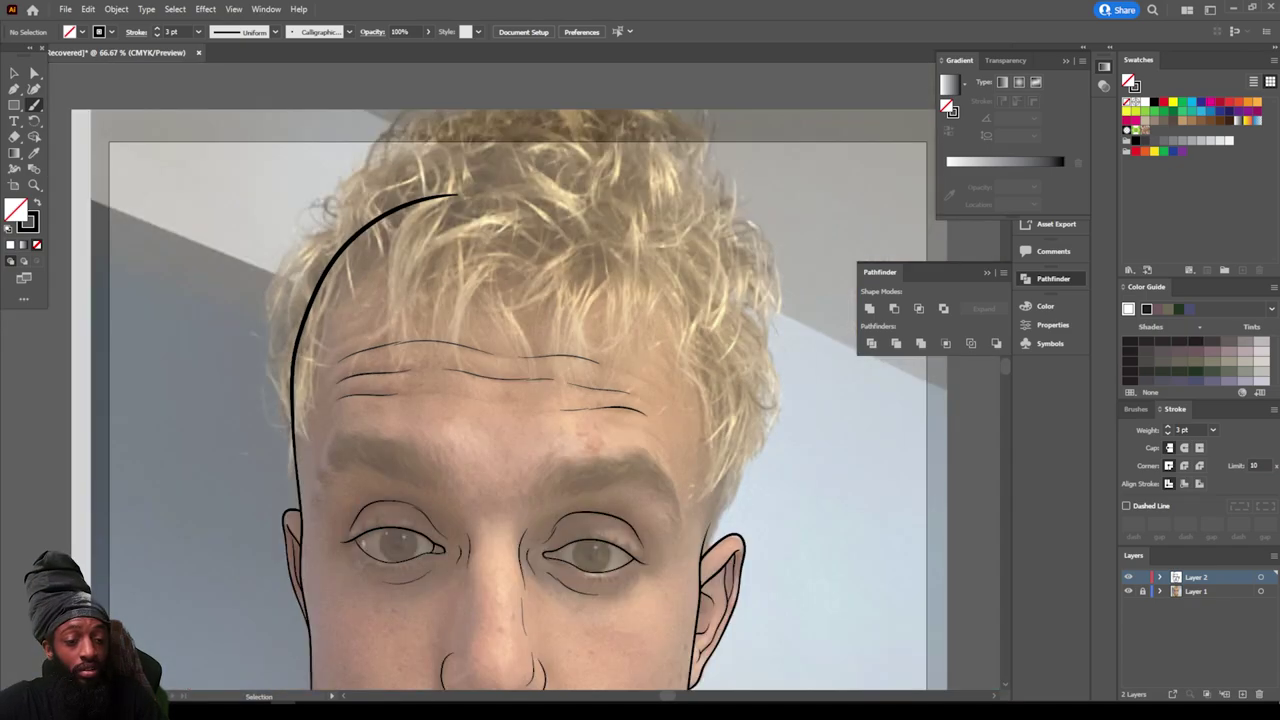
Step: Close the head outline with a curve from above the ear on the photo's right side over the crown to the existing skull line
{"action": "key", "text": "ctrl+plus"}
{"action": "key", "text": "ctrl+plus"}
{"action": "scroll", "coordinate": [676, 441], "scroll_direction": "up", "scroll_amount": 2}
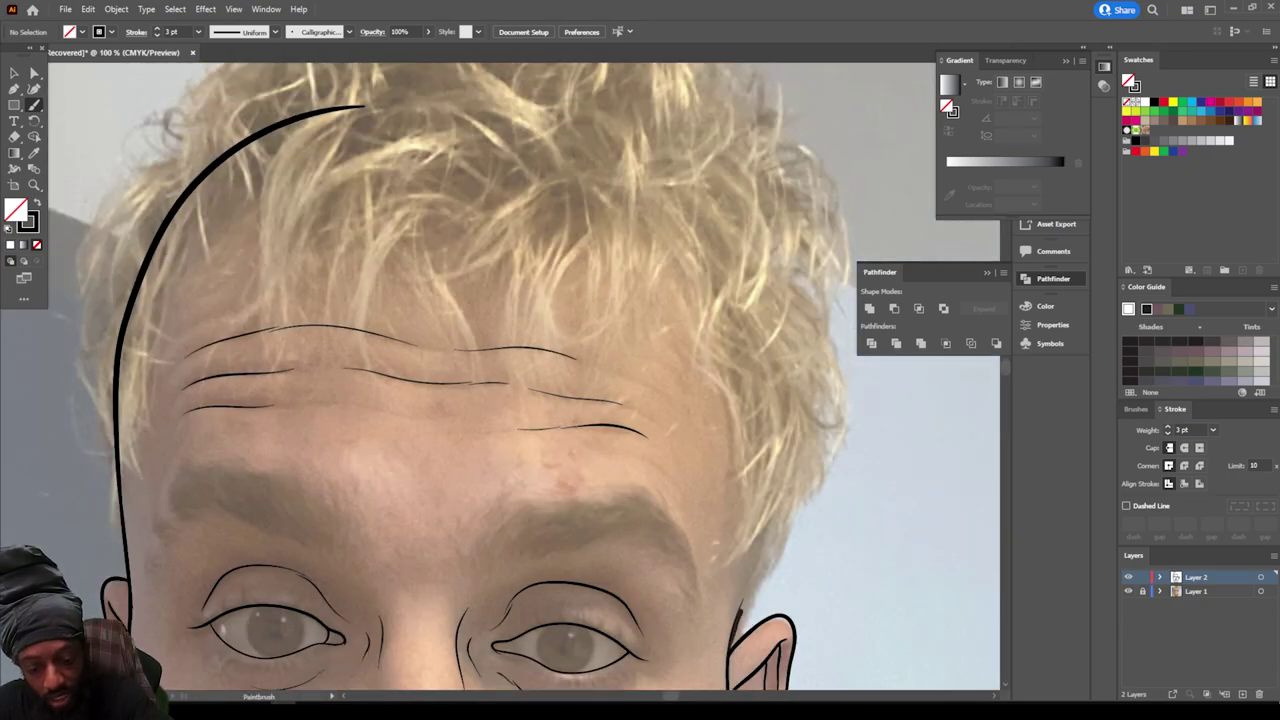
{"action": "mouse_move", "coordinate": [742, 610]}
{"action": "left_mouse_down"}
{"action": "mouse_move", "coordinate": [770, 430]}
{"action": "mouse_move", "coordinate": [740, 308]}
{"action": "mouse_move", "coordinate": [693, 224]}
{"action": "mouse_move", "coordinate": [592, 156]}
{"action": "mouse_move", "coordinate": [487, 126]}
{"action": "mouse_move", "coordinate": [342, 106]}
{"action": "mouse_move", "coordinate": [295, 115]}
{"action": "left_mouse_up"}
{"action": "key", "text": "ctrl+minus"}
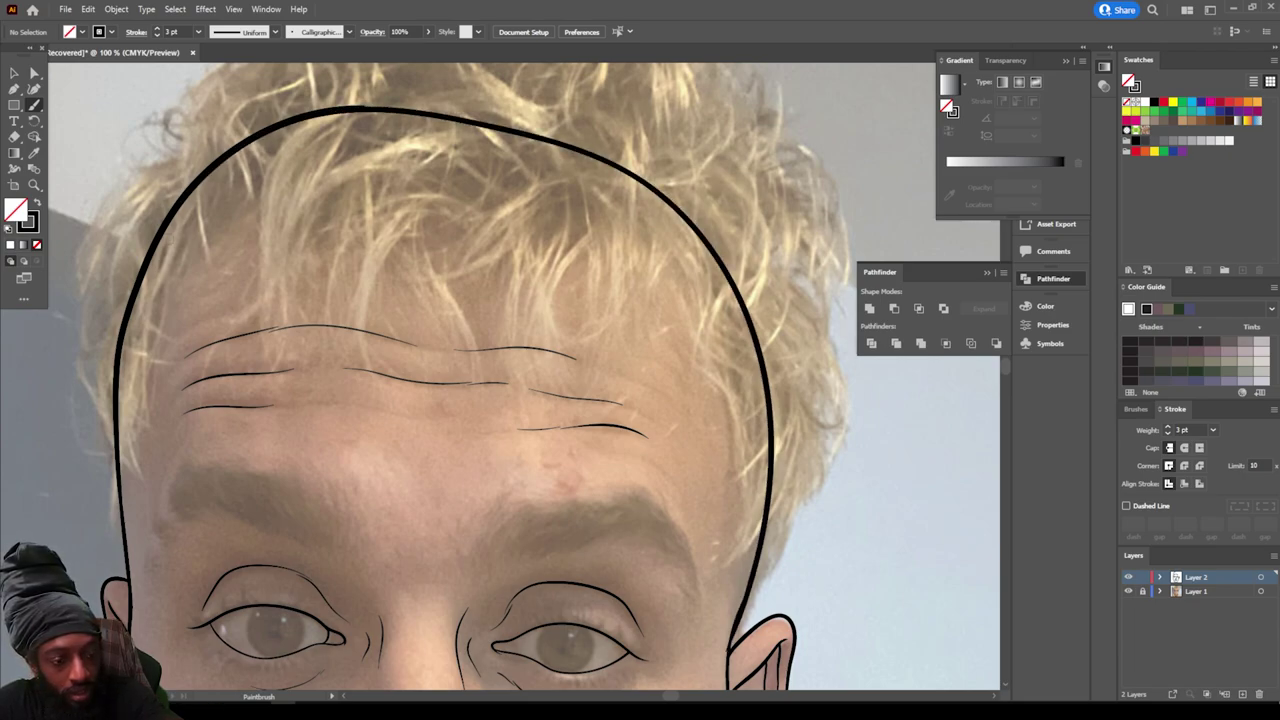
{"action": "key", "text": "ctrl+minus"}
{"action": "key", "text": "ctrl+minus"}
{"action": "key", "text": "ctrl+minus"}
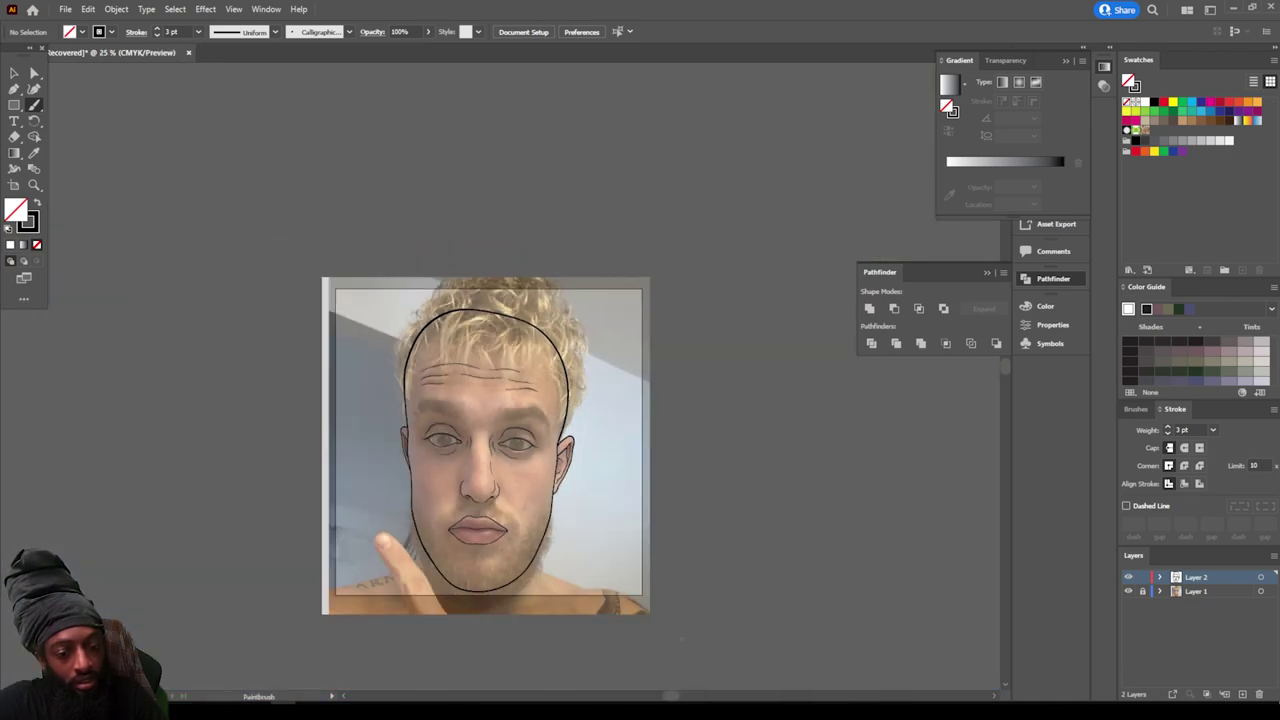
Step: Swap fill and stroke to get a black fill with no stroke, and choose the Pencil tool with new strokes filled
{"action": "scroll", "coordinate": [680, 605], "scroll_direction": "down", "scroll_amount": 3}
{"action": "key", "text": "ctrl+plus"}
{"action": "key", "text": "ctrl+plus"}
{"action": "scroll", "coordinate": [680, 620], "scroll_direction": "left", "scroll_amount": 3}
{"action": "scroll", "coordinate": [680, 637], "scroll_direction": "down", "scroll_amount": 2}
{"action": "key", "text": "ctrl+plus"}
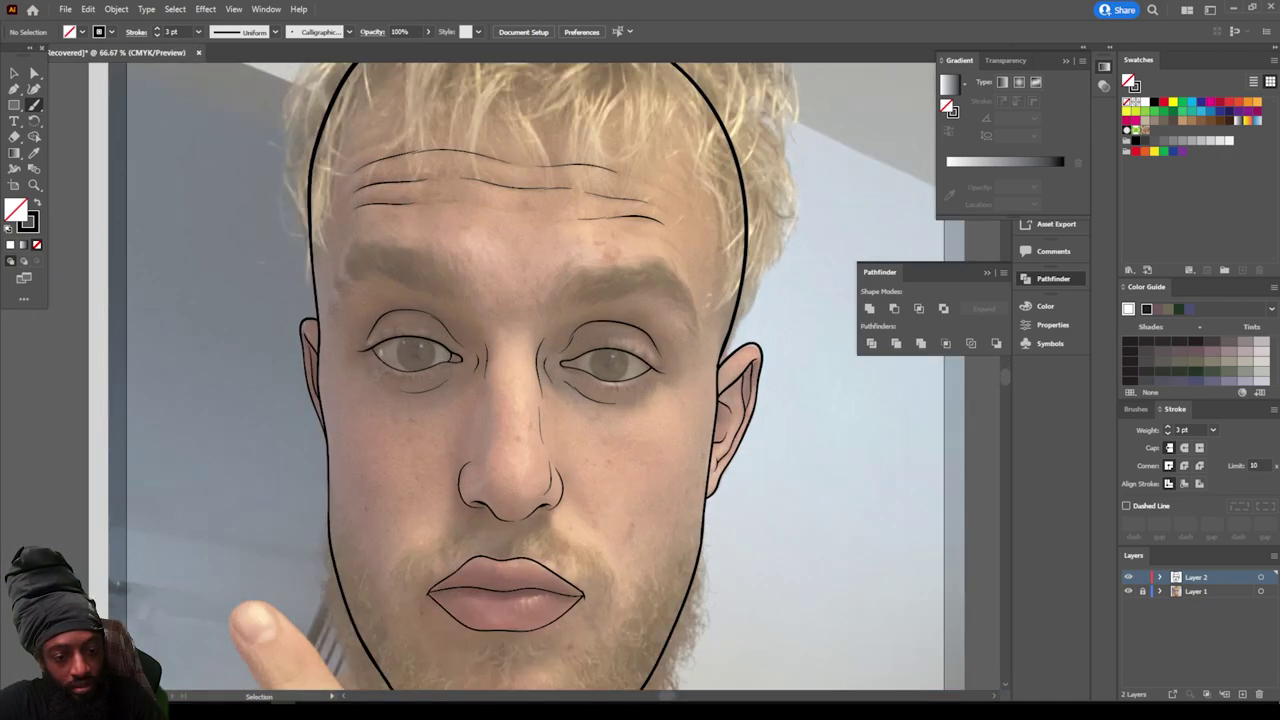
{"action": "key", "text": "ctrl+plus"}
{"action": "key", "text": "ctrl+minus"}
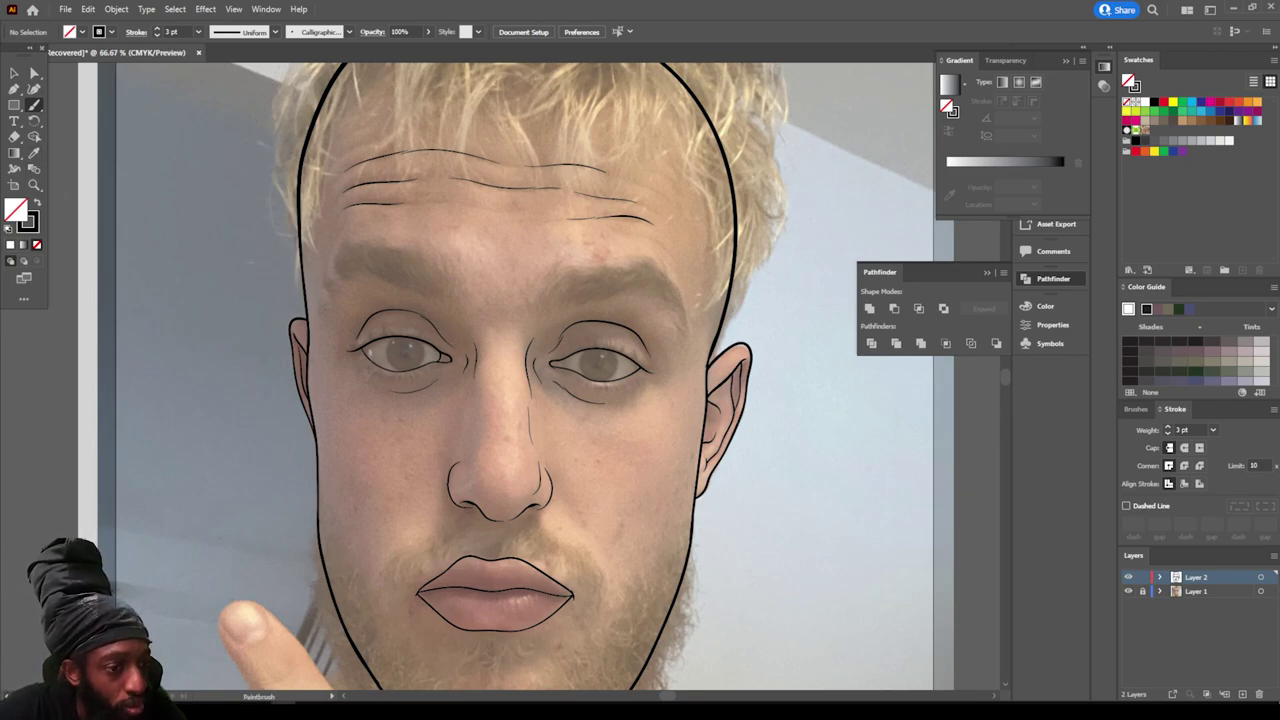
{"action": "left_click", "coordinate": [37, 204]}
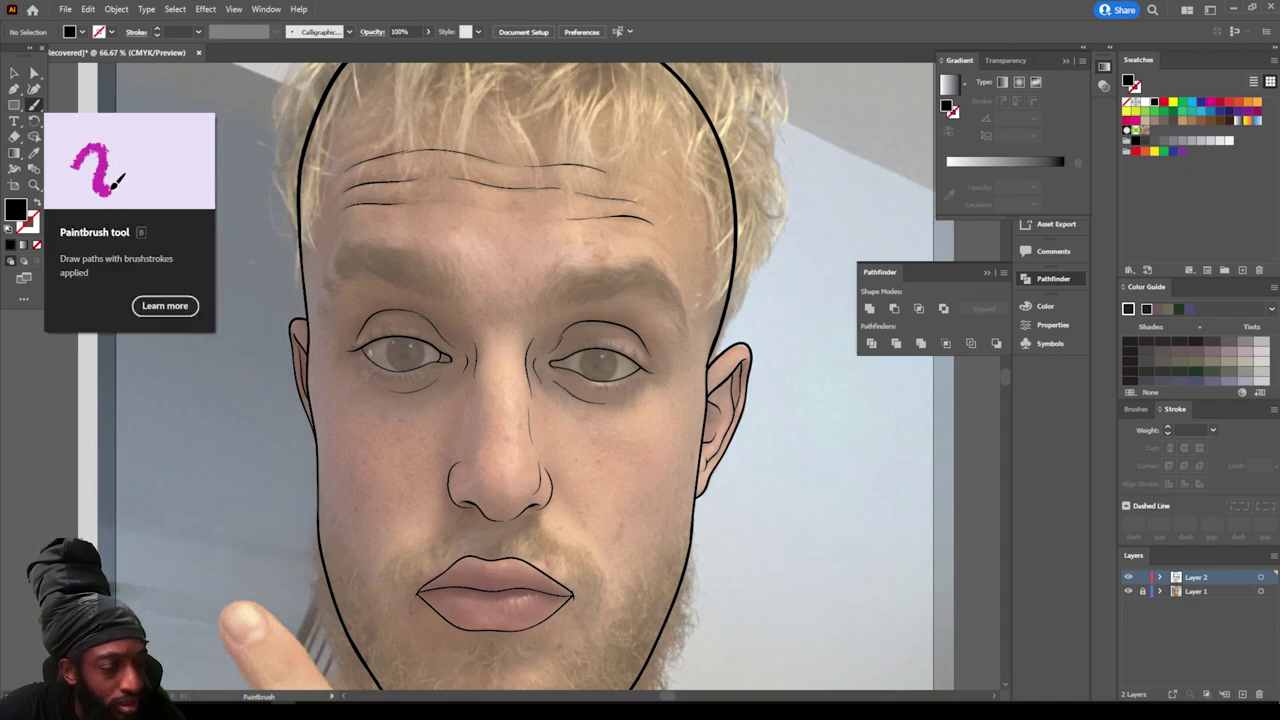
{"action": "left_click", "coordinate": [34, 104]}
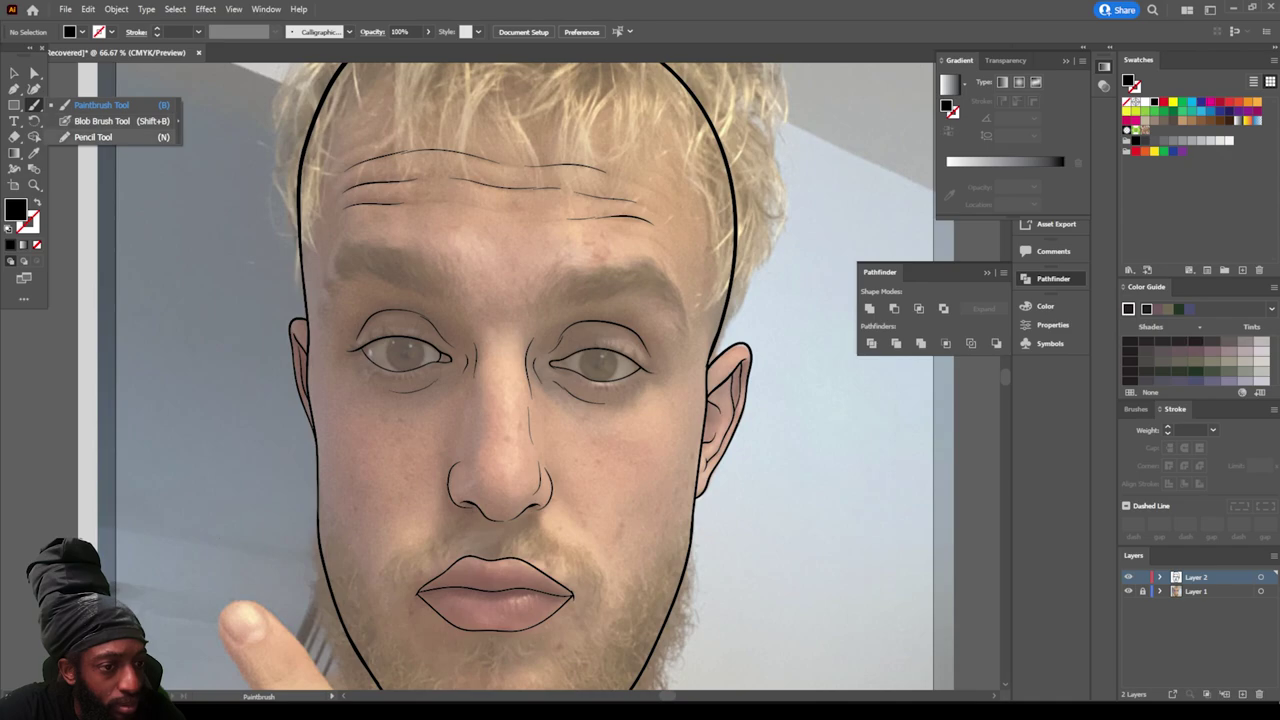
{"action": "left_click", "coordinate": [93, 137]}
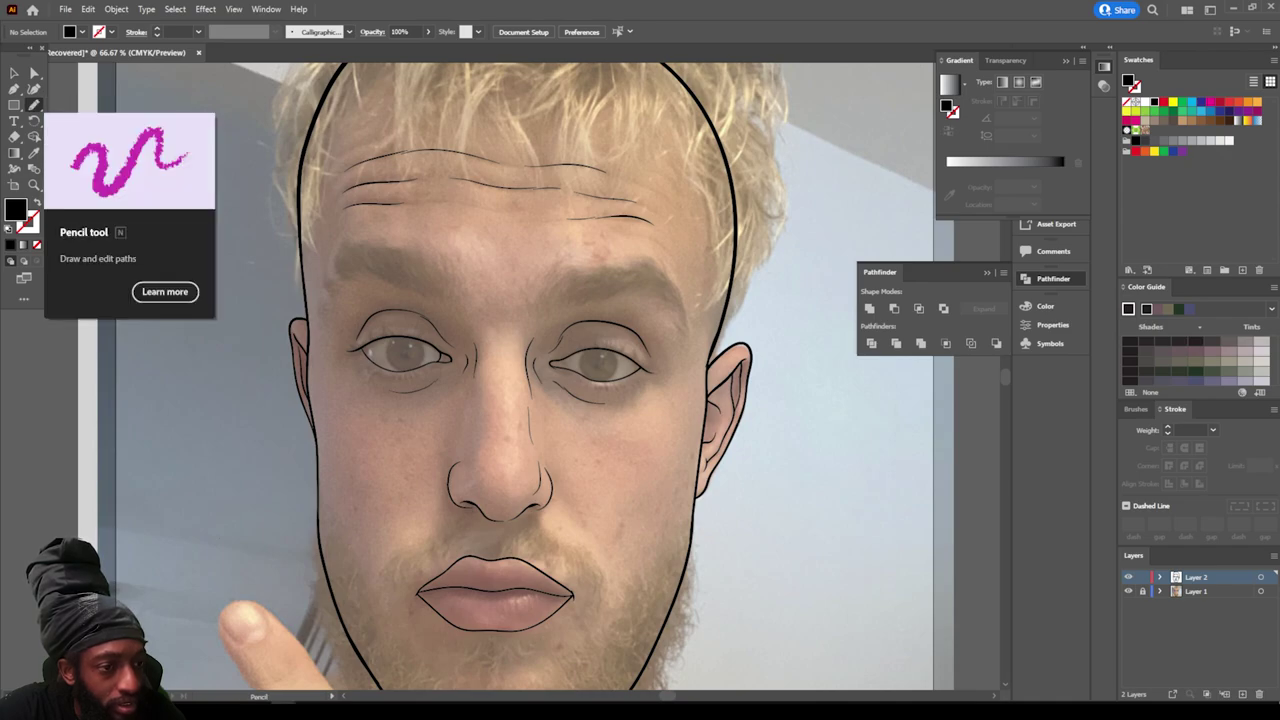
{"action": "double_click", "coordinate": [34, 104]}
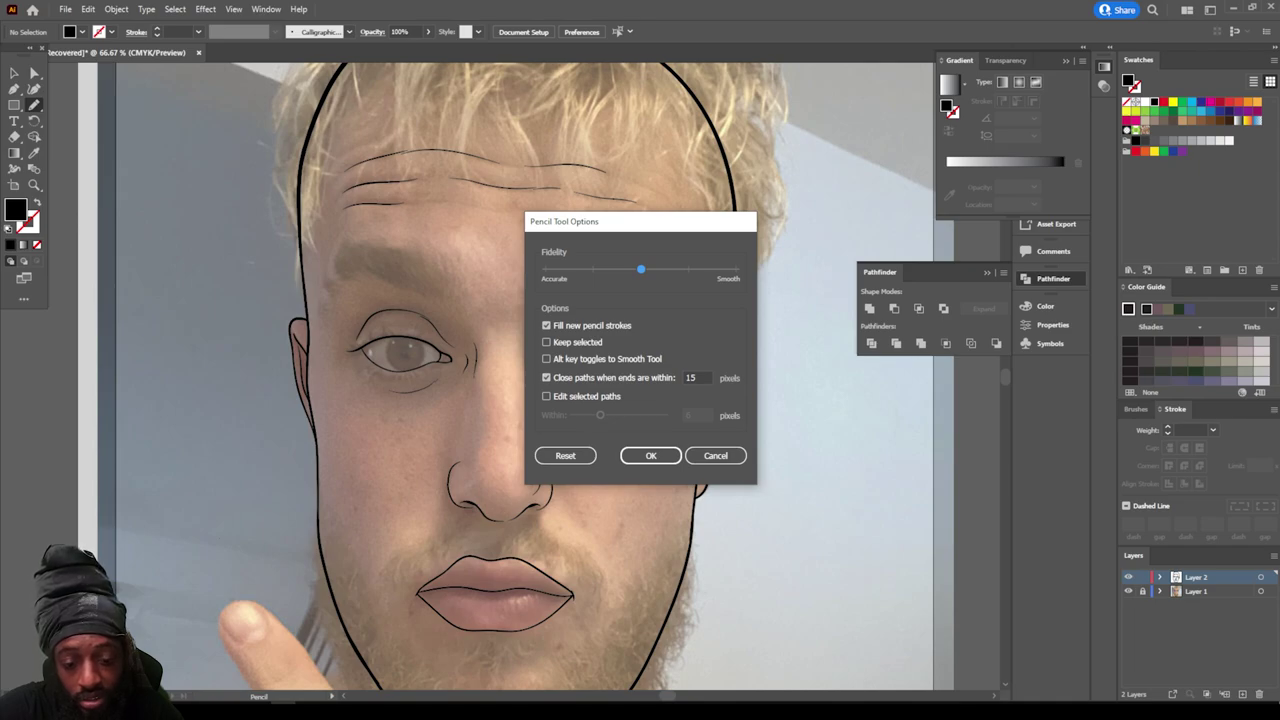
{"action": "left_click", "coordinate": [650, 455]}
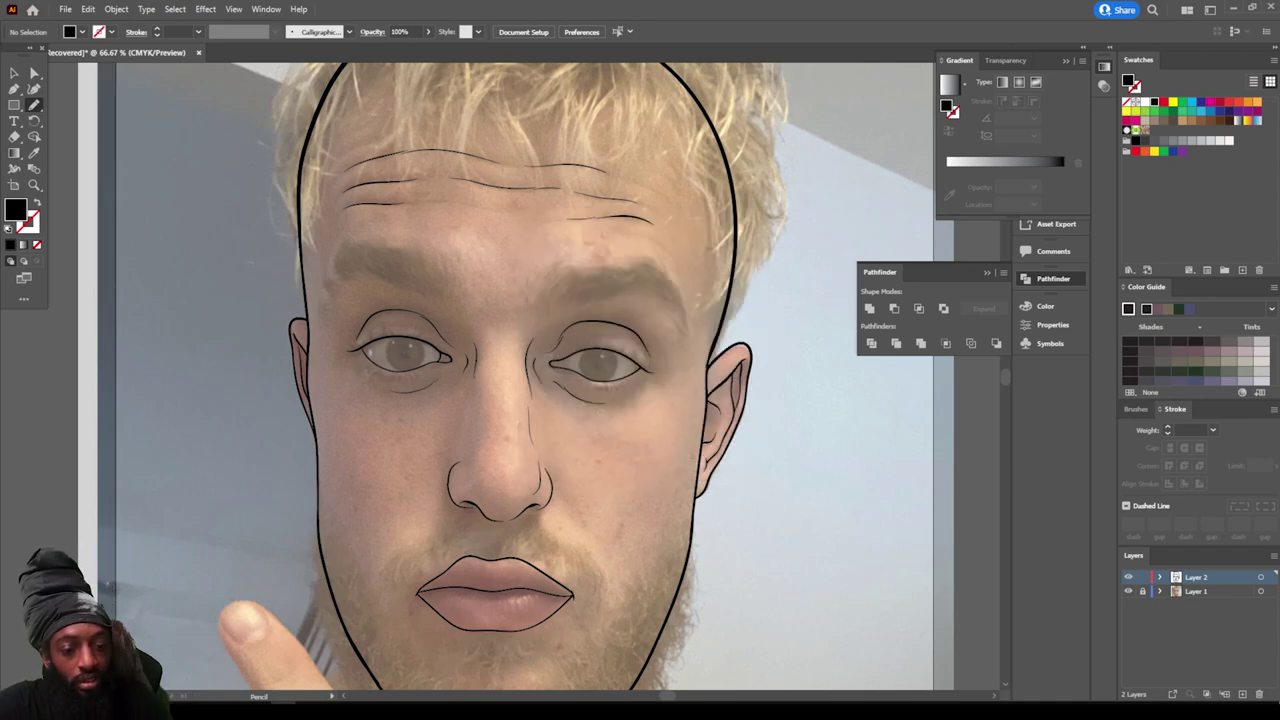
Step: Draw a solid black iris in the eye on the photo's left and thicken its upper lid line with filled pencil shapes
{"action": "scroll", "coordinate": [500, 376], "scroll_direction": "up", "scroll_amount": 1}
{"action": "key", "text": "ctrl+equal"}
{"action": "key", "text": "ctrl+equal"}
{"action": "key", "text": "ctrl+equal"}
{"action": "key", "text": "ctrl+equal"}
{"action": "scroll", "coordinate": [500, 376], "scroll_direction": "up", "scroll_amount": 5}
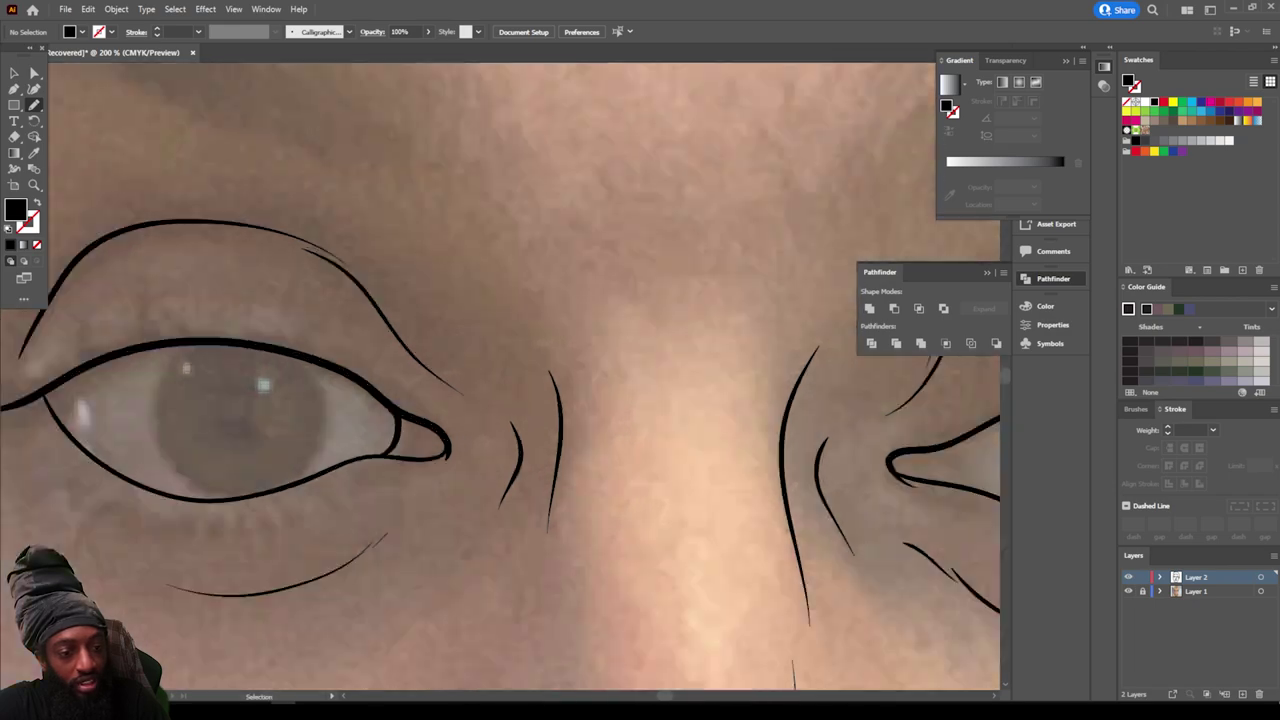
{"action": "scroll", "coordinate": [60, 380], "scroll_direction": "up", "scroll_amount": 4}
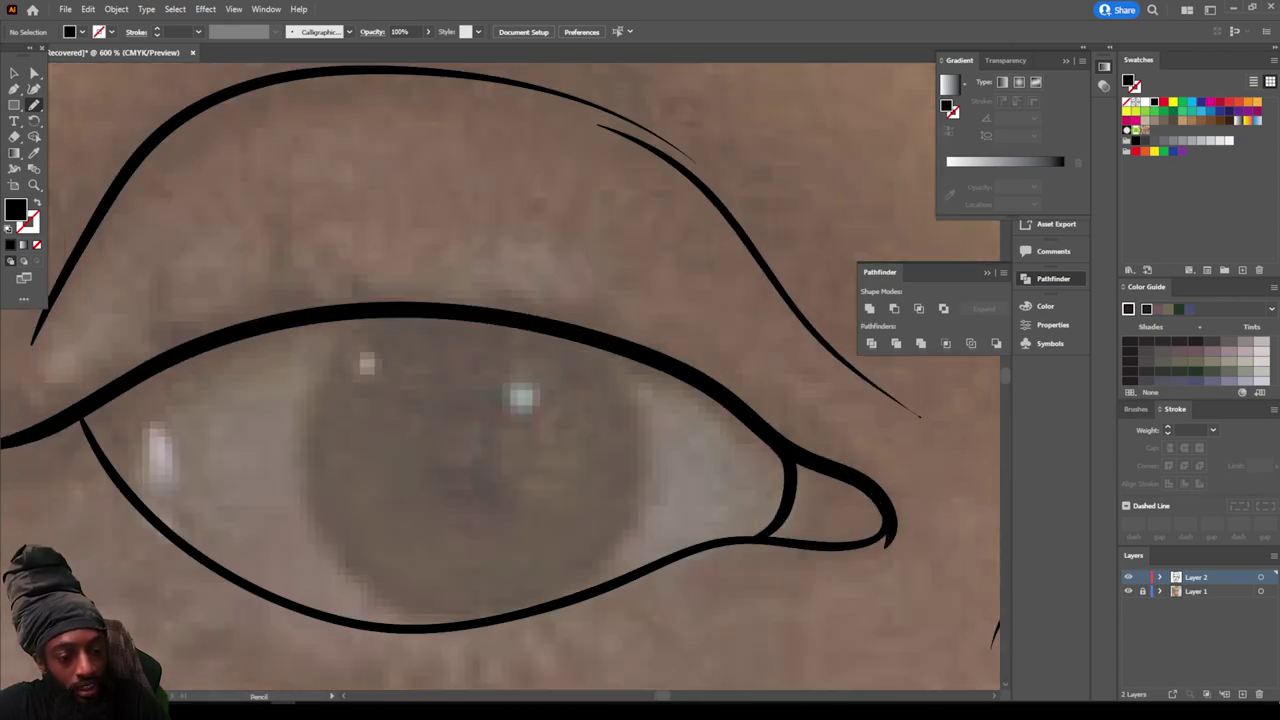
{"action": "scroll", "coordinate": [460, 365], "scroll_direction": "down", "scroll_amount": 2}
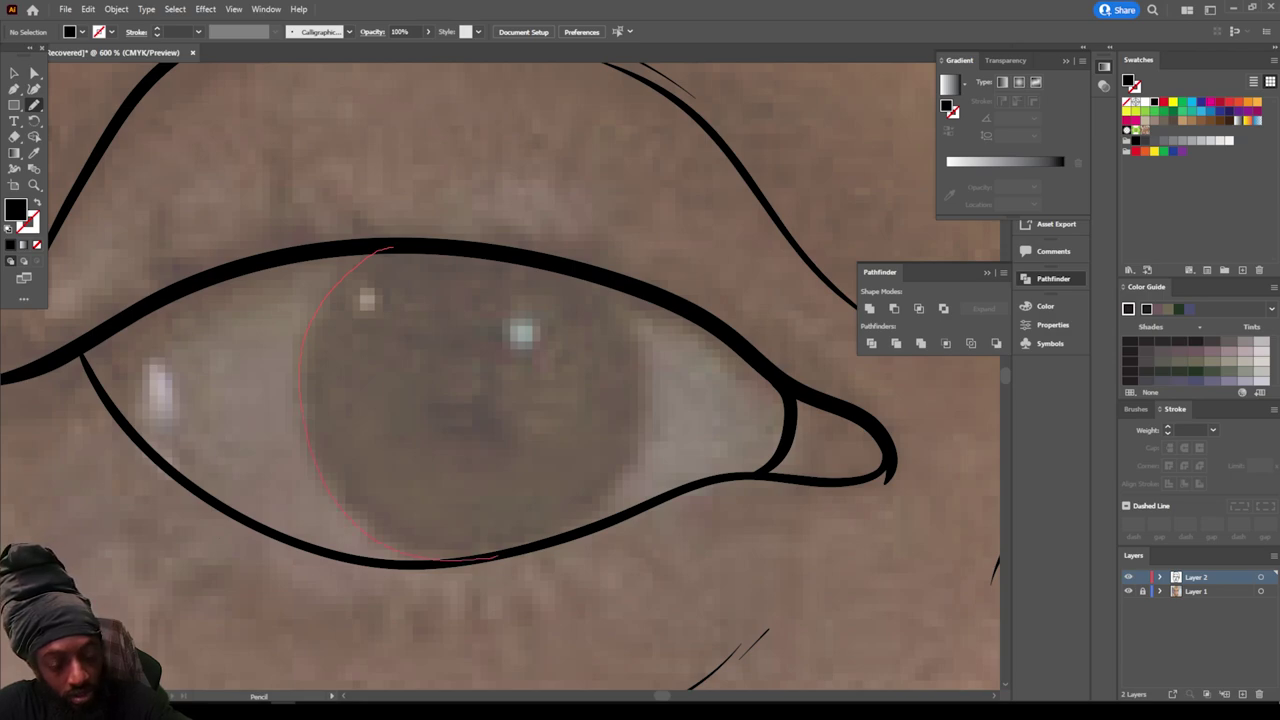
{"action": "mouse_move", "coordinate": [622, 305]}
{"action": "left_mouse_down"}
{"action": "mouse_move", "coordinate": [597, 282]}
{"action": "mouse_move", "coordinate": [470, 244]}
{"action": "mouse_move", "coordinate": [394, 246]}
{"action": "mouse_move", "coordinate": [219, 300]}
{"action": "mouse_move", "coordinate": [314, 268]}
{"action": "mouse_move", "coordinate": [514, 272]}
{"action": "mouse_move", "coordinate": [714, 345]}
{"action": "mouse_move", "coordinate": [788, 390]}
{"action": "left_mouse_up"}
{"action": "mouse_move", "coordinate": [425, 247]}
{"action": "left_mouse_down"}
{"action": "mouse_move", "coordinate": [130, 310]}
{"action": "mouse_move", "coordinate": [38, 373]}
{"action": "left_mouse_up"}
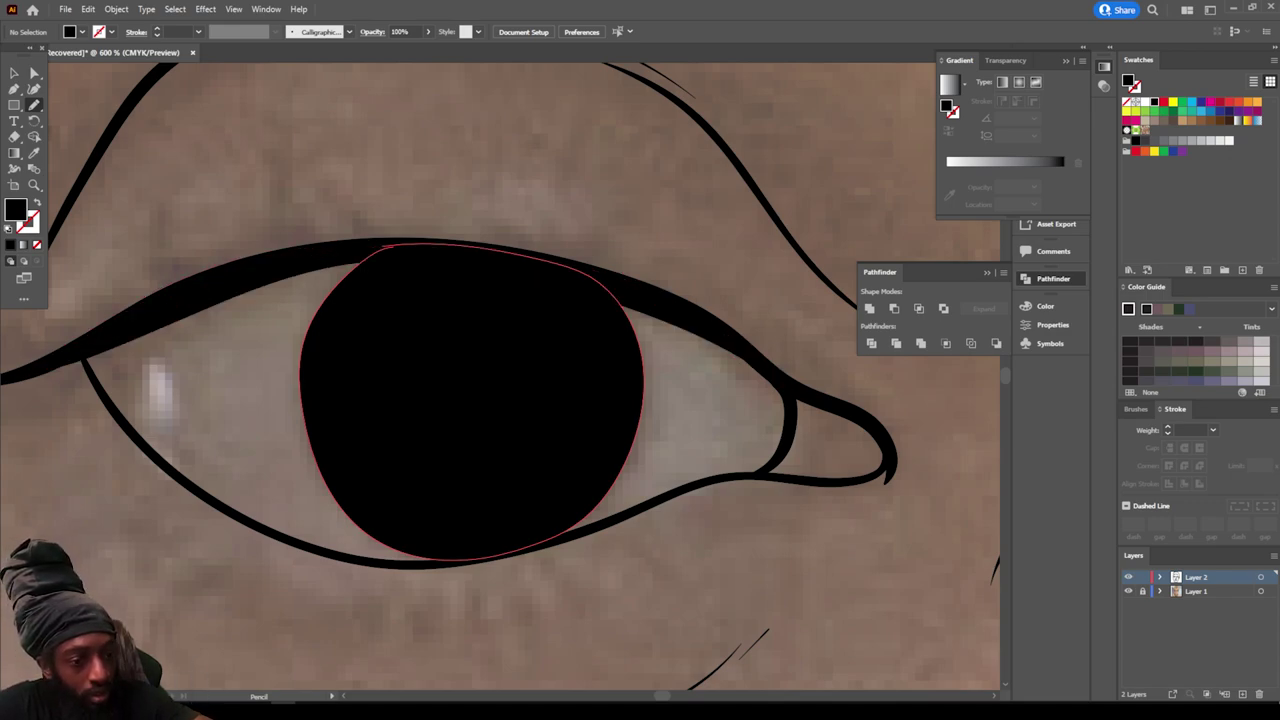
Step: Trace the iris of the eye on the photo's right as a closed, solid black pencil shape between both lid lines
{"action": "key", "text": "ctrl+minus"}
{"action": "key", "text": "ctrl+minus"}
{"action": "key", "text": "ctrl+minus"}
{"action": "key", "text": "ctrl+minus"}
{"action": "scroll", "coordinate": [500, 376], "scroll_direction": "right", "scroll_amount": 5}
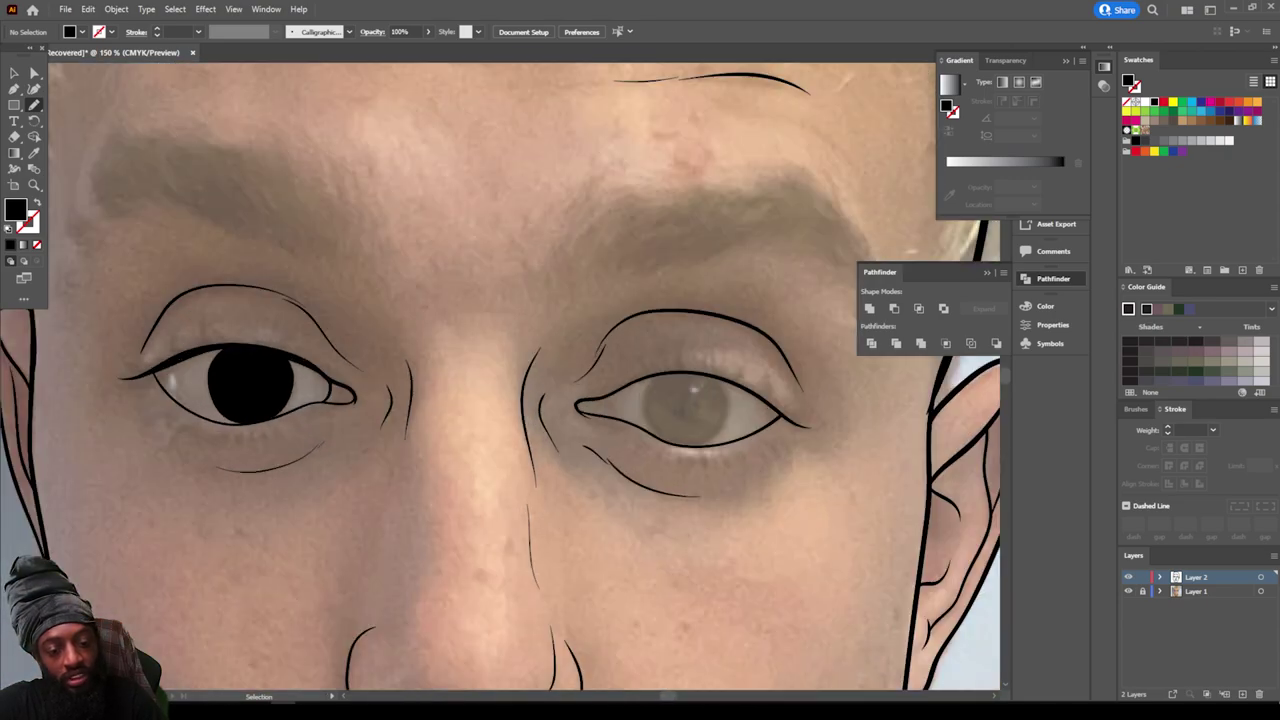
{"action": "key", "text": "ctrl+equal"}
{"action": "key", "text": "ctrl+equal"}
{"action": "key", "text": "ctrl+equal"}
{"action": "key", "text": "ctrl+equal"}
{"action": "scroll", "coordinate": [500, 376], "scroll_direction": "right", "scroll_amount": 8}
{"action": "scroll", "coordinate": [500, 376], "scroll_direction": "down", "scroll_amount": 2}
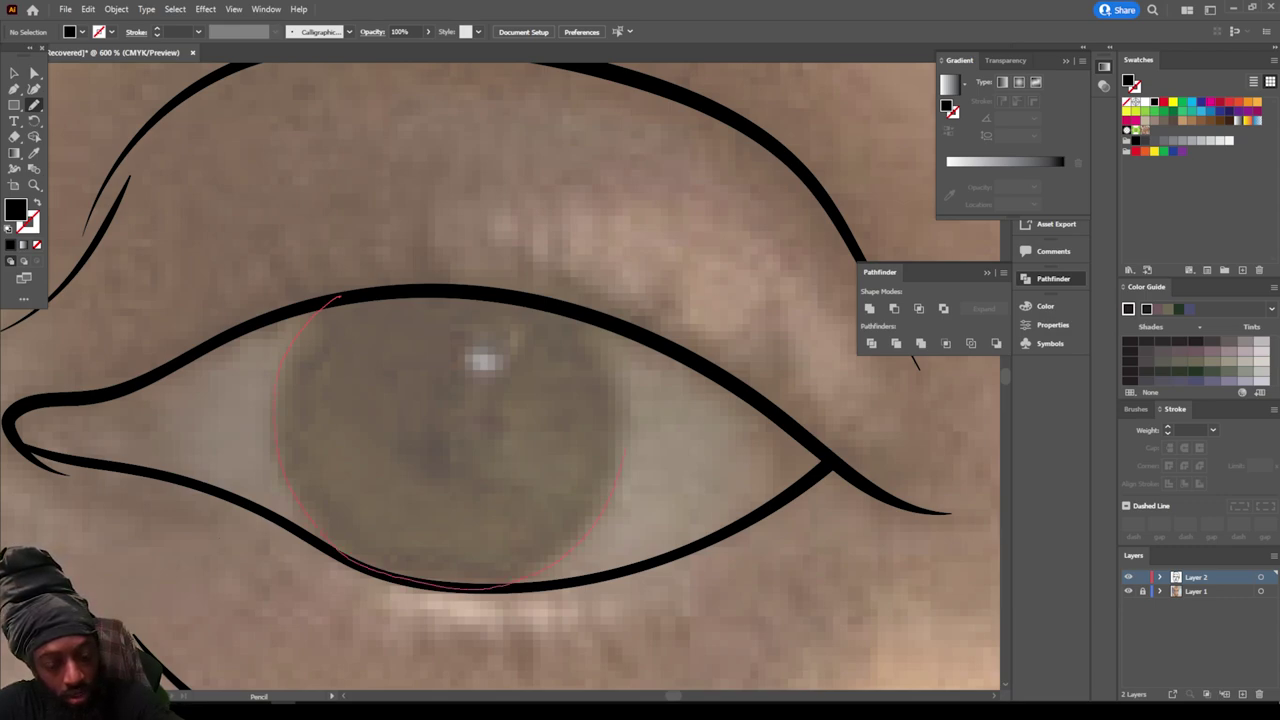
{"action": "left_click_drag", "start_coordinate": [625, 445], "coordinate": [603, 335]}
{"action": "left_click_drag", "start_coordinate": [545, 303], "coordinate": [336, 299]}
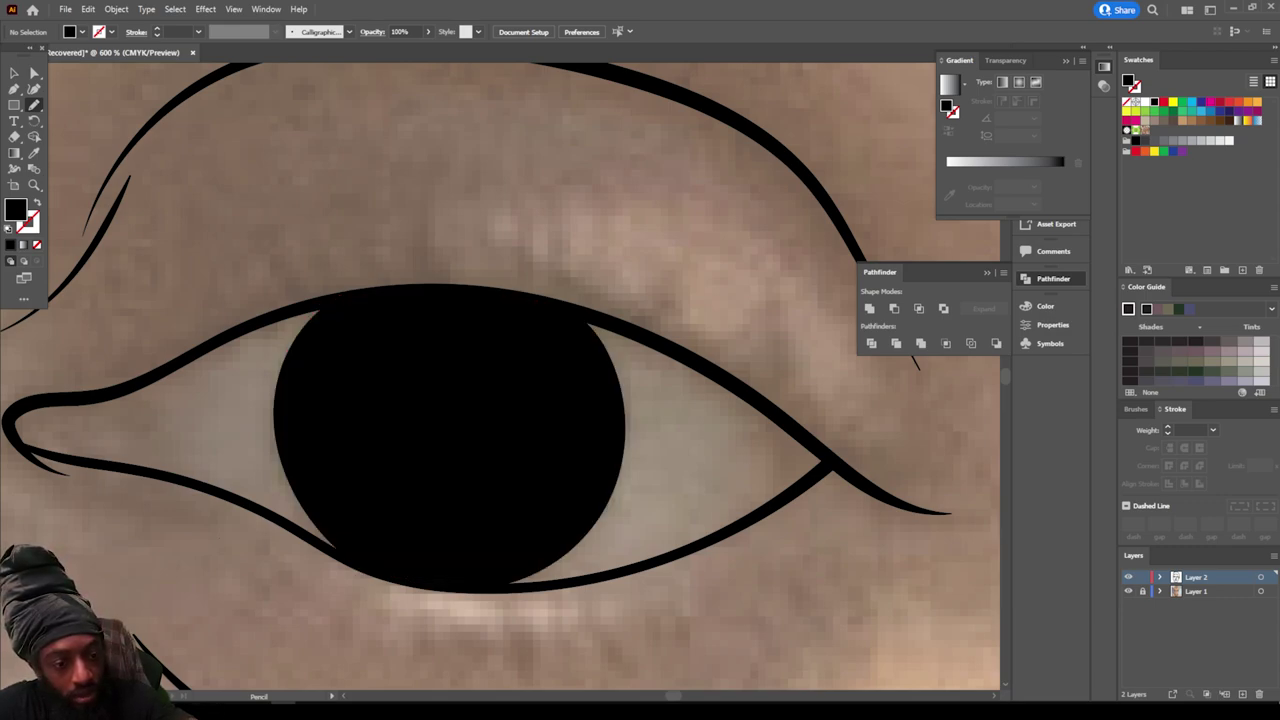
Step: Thicken the upper lid line of the eye on the photo's right with a filled shape tapering toward both corners
{"action": "mouse_move", "coordinate": [240, 340]}
{"action": "left_mouse_down"}
{"action": "mouse_move", "coordinate": [358, 308]}
{"action": "mouse_move", "coordinate": [482, 308]}
{"action": "mouse_move", "coordinate": [740, 402]}
{"action": "mouse_move", "coordinate": [900, 505]}
{"action": "left_mouse_up"}
{"action": "mouse_move", "coordinate": [808, 434]}
{"action": "left_mouse_down"}
{"action": "mouse_move", "coordinate": [620, 306]}
{"action": "mouse_move", "coordinate": [330, 275]}
{"action": "left_mouse_up"}
{"action": "left_click_drag", "start_coordinate": [138, 383], "coordinate": [84, 403]}
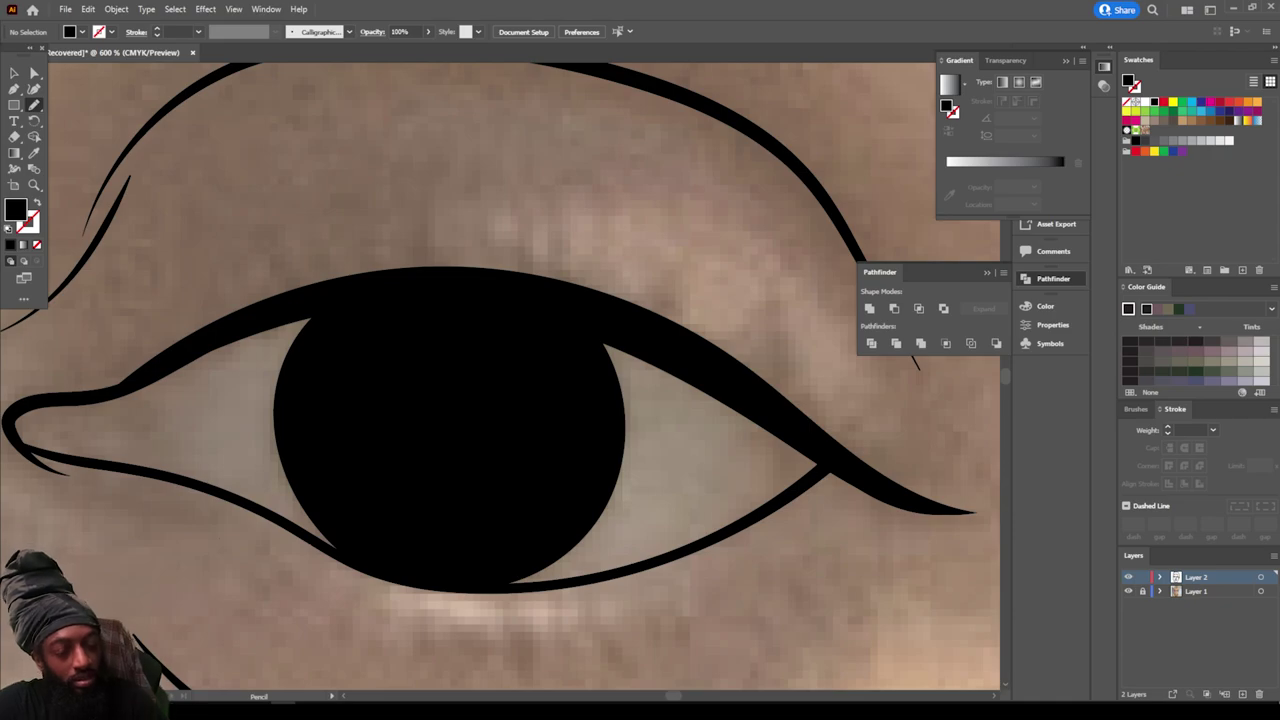
Step: Check the filled eyes and the head outline against the whole portrait
{"action": "key", "text": "ctrl+minus"}
{"action": "key", "text": "ctrl+minus"}
{"action": "key", "text": "ctrl+minus"}
{"action": "key", "text": "ctrl+minus"}
{"action": "key", "text": "ctrl+minus"}
{"action": "key", "text": "ctrl+minus"}
{"action": "key", "text": "ctrl+minus"}
{"action": "scroll", "coordinate": [500, 376], "scroll_direction": "left", "scroll_amount": 2}
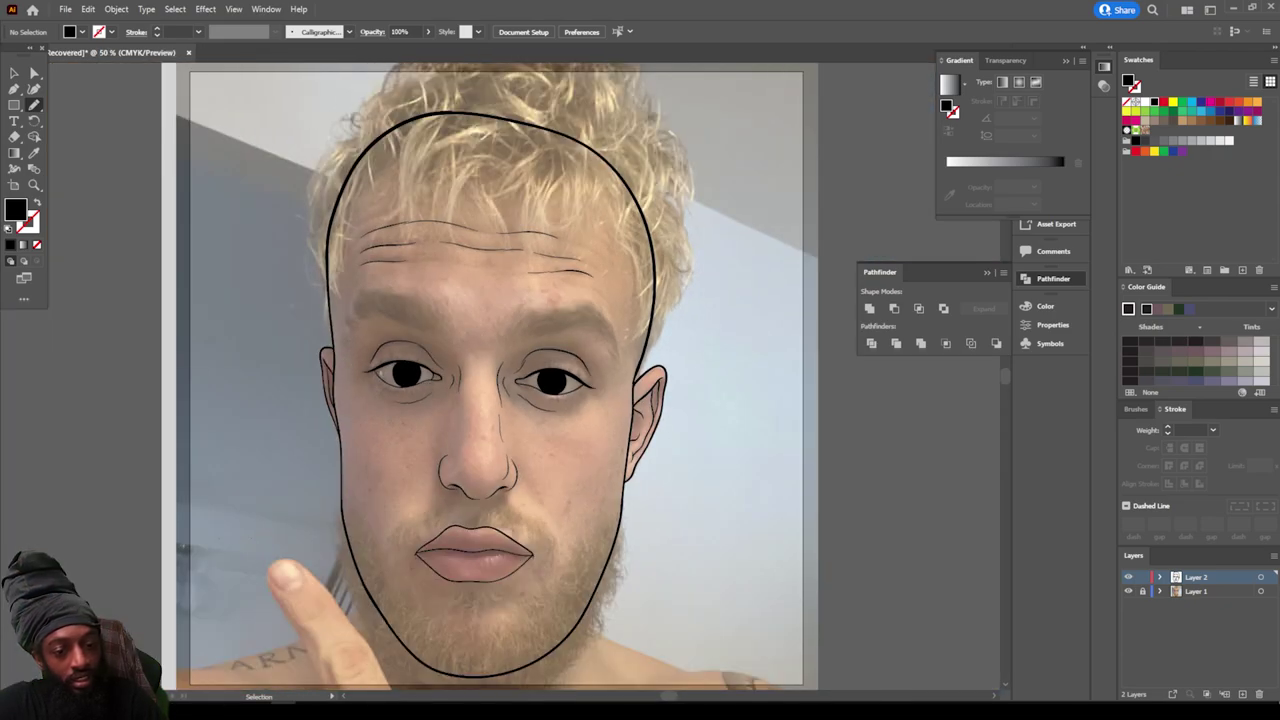
{"action": "scroll", "coordinate": [500, 376], "scroll_direction": "down", "scroll_amount": 1}
{"action": "key", "text": "ctrl+plus"}
{"action": "key", "text": "ctrl+plus"}
{"action": "scroll", "coordinate": [500, 376], "scroll_direction": "down", "scroll_amount": 1}
{"action": "key", "text": "ctrl+minus"}
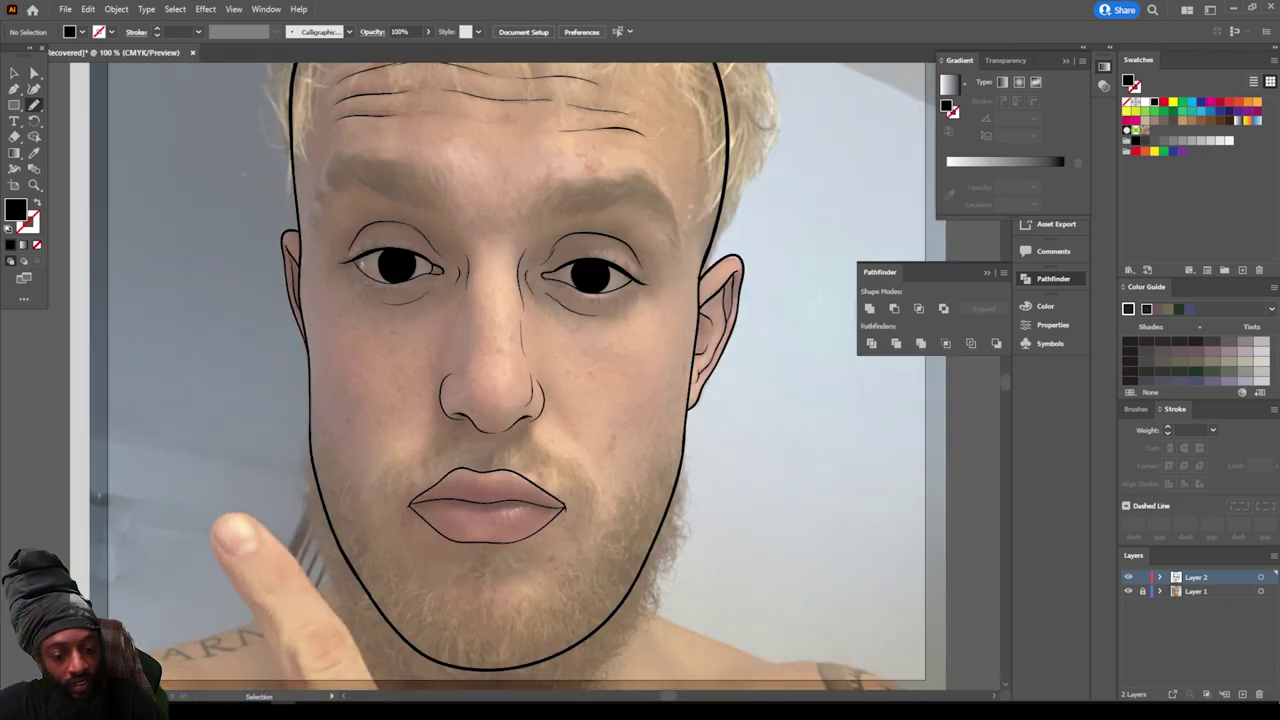
{"action": "scroll", "coordinate": [500, 376], "scroll_direction": "left", "scroll_amount": 1}
{"action": "key", "text": "ctrl+minus"}
{"action": "scroll", "coordinate": [517, 377], "scroll_direction": "up", "scroll_amount": 5}
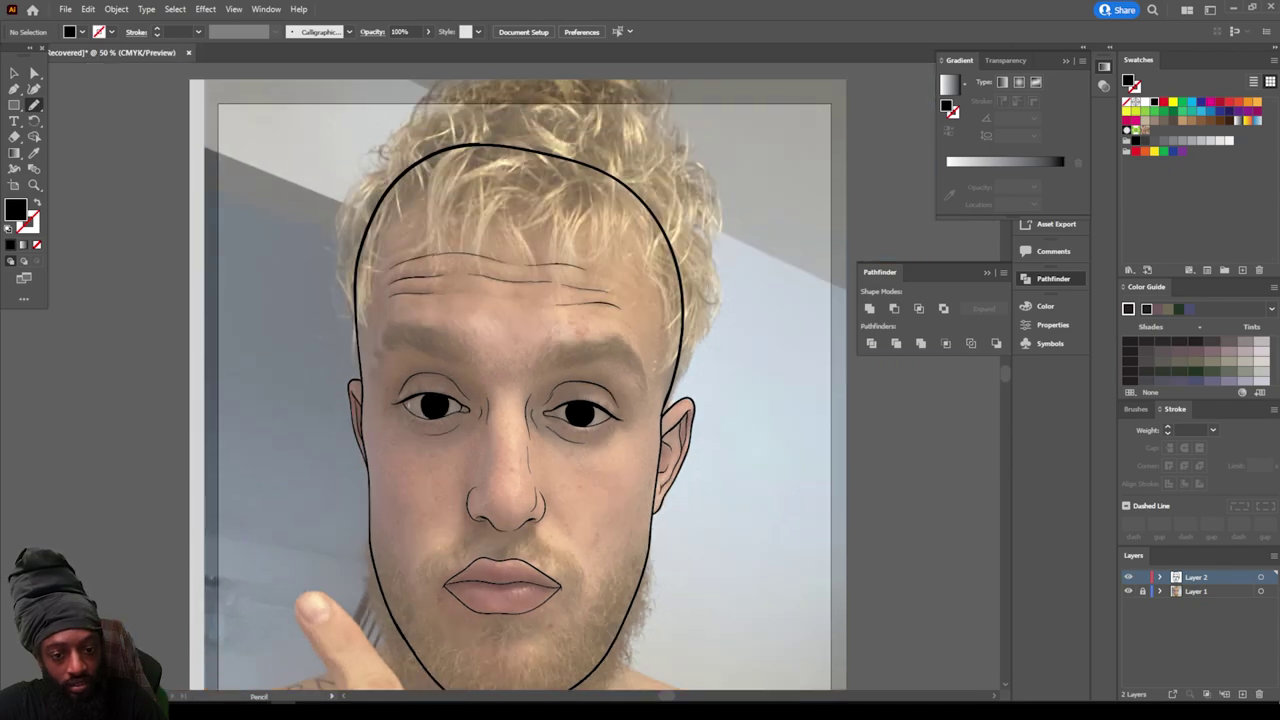
{"action": "scroll", "coordinate": [517, 377], "scroll_direction": "down", "scroll_amount": 3}
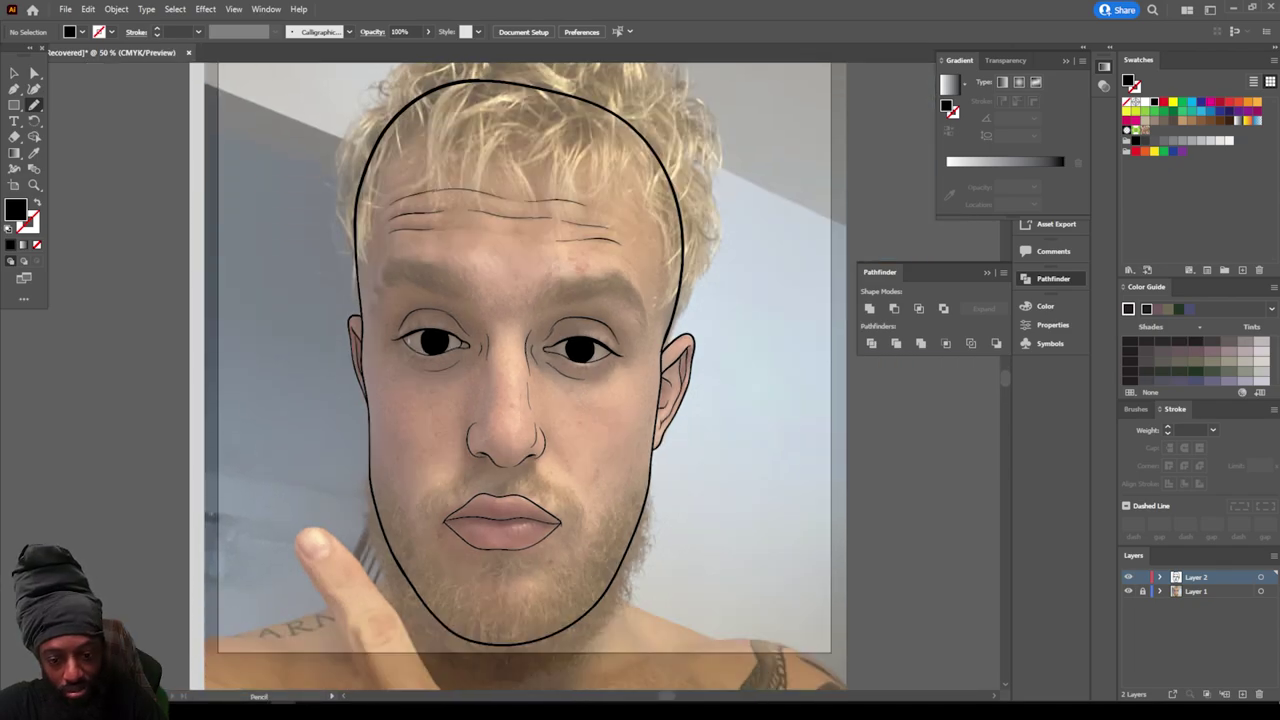
Step: Smooth the head outline just above the ear on the photo's right with black 1 pt Paintbrush strokes that cover the rough join
{"action": "key", "text": "ctrl+plus"}
{"action": "scroll", "coordinate": [500, 376], "scroll_direction": "right", "scroll_amount": 2}
{"action": "key", "text": "ctrl+plus"}
{"action": "key", "text": "ctrl+plus"}
{"action": "key", "text": "ctrl+plus"}
{"action": "scroll", "coordinate": [500, 376], "scroll_direction": "right", "scroll_amount": 10}
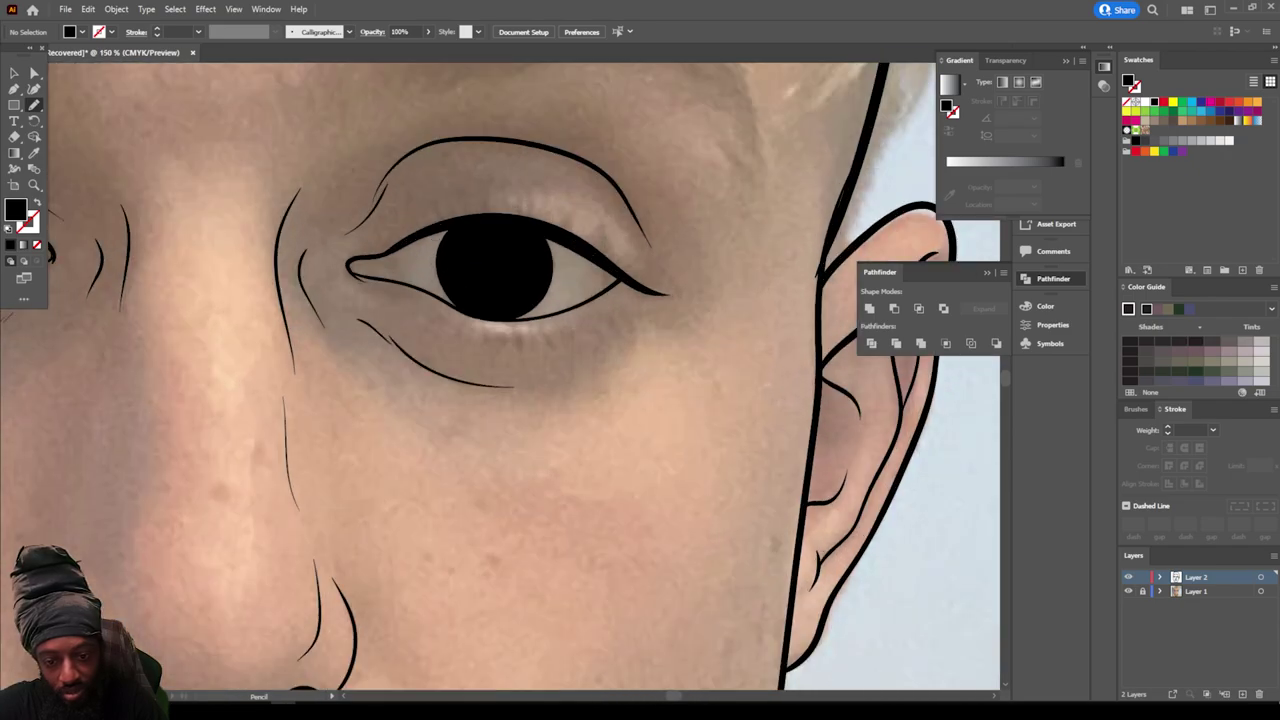
{"action": "key", "text": "ctrl+plus"}
{"action": "scroll", "coordinate": [500, 376], "scroll_direction": "up", "scroll_amount": 7}
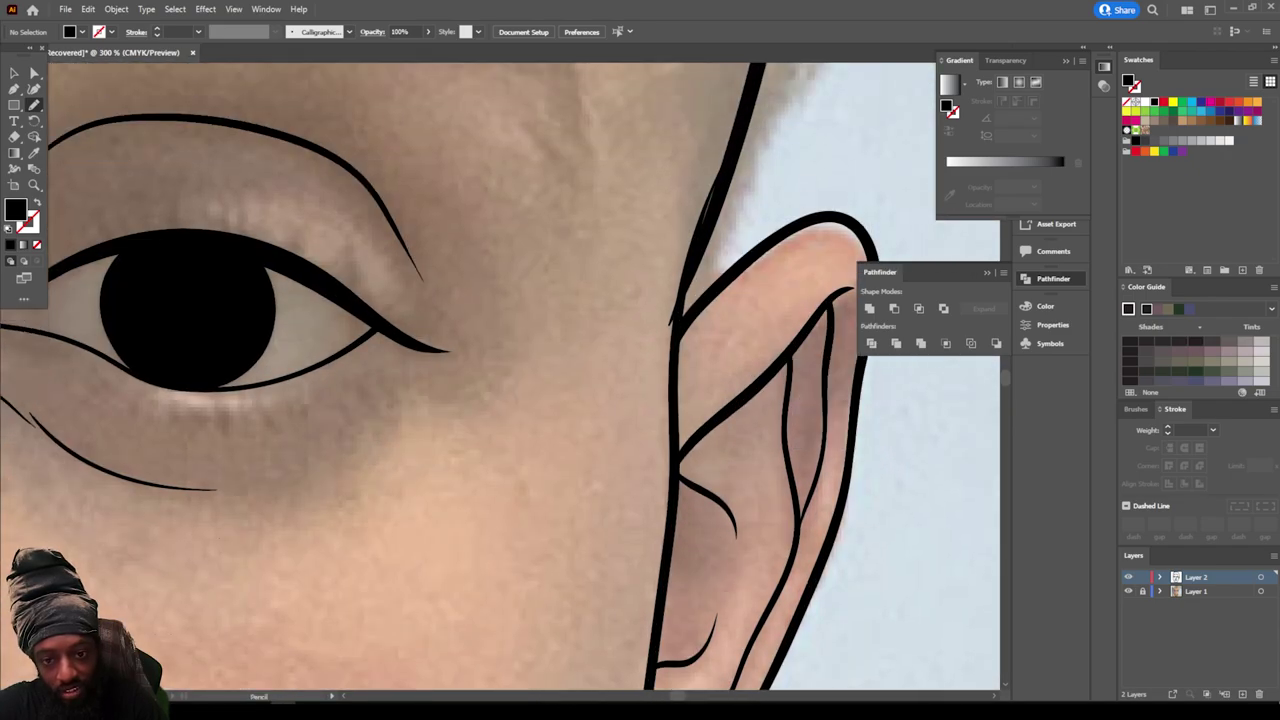
{"action": "left_click", "coordinate": [34, 105]}
{"action": "left_click_drag", "start_coordinate": [93, 137], "coordinate": [100, 105]}
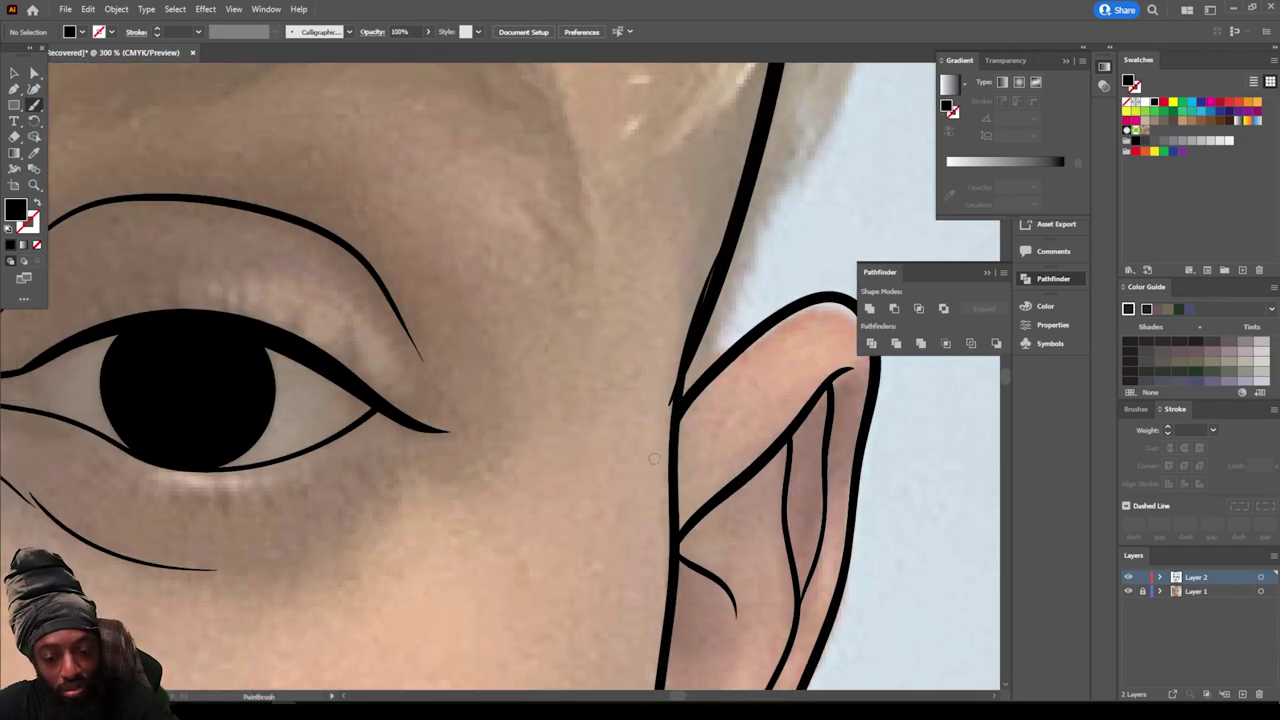
{"action": "scroll", "coordinate": [673, 512], "scroll_direction": "up", "scroll_amount": 1}
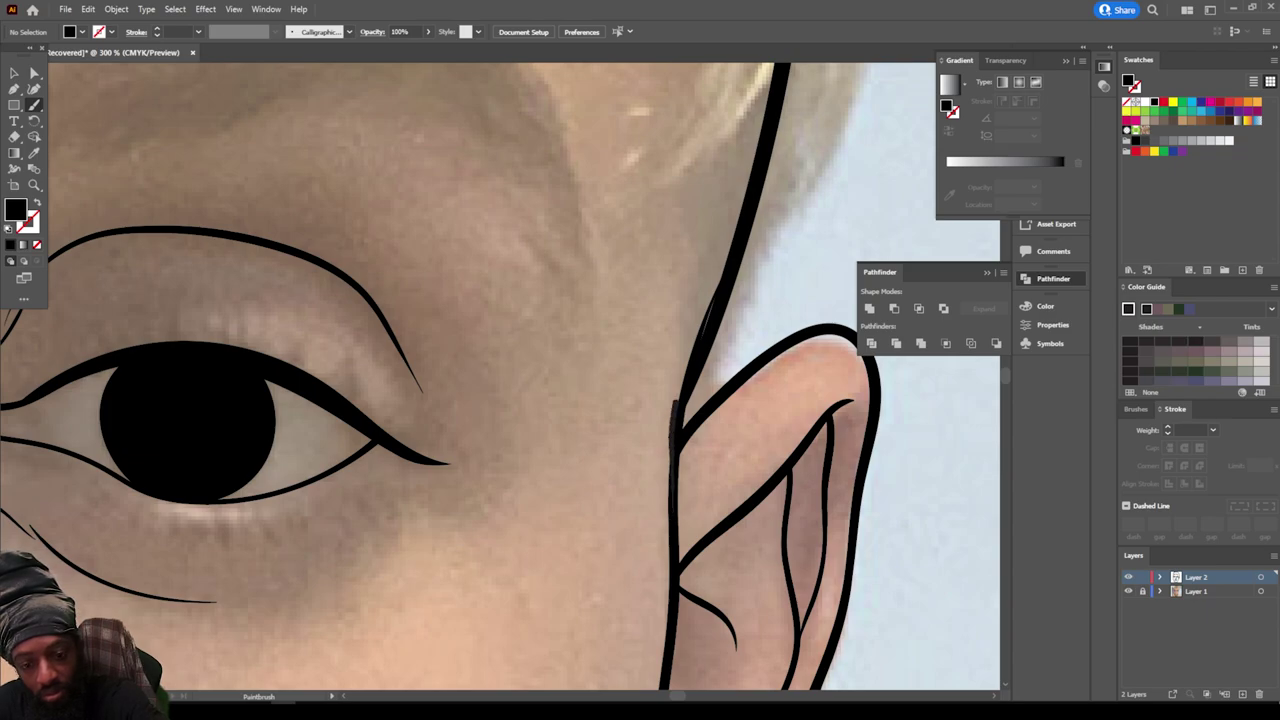
{"action": "left_click_drag", "start_coordinate": [676, 420], "coordinate": [720, 290]}
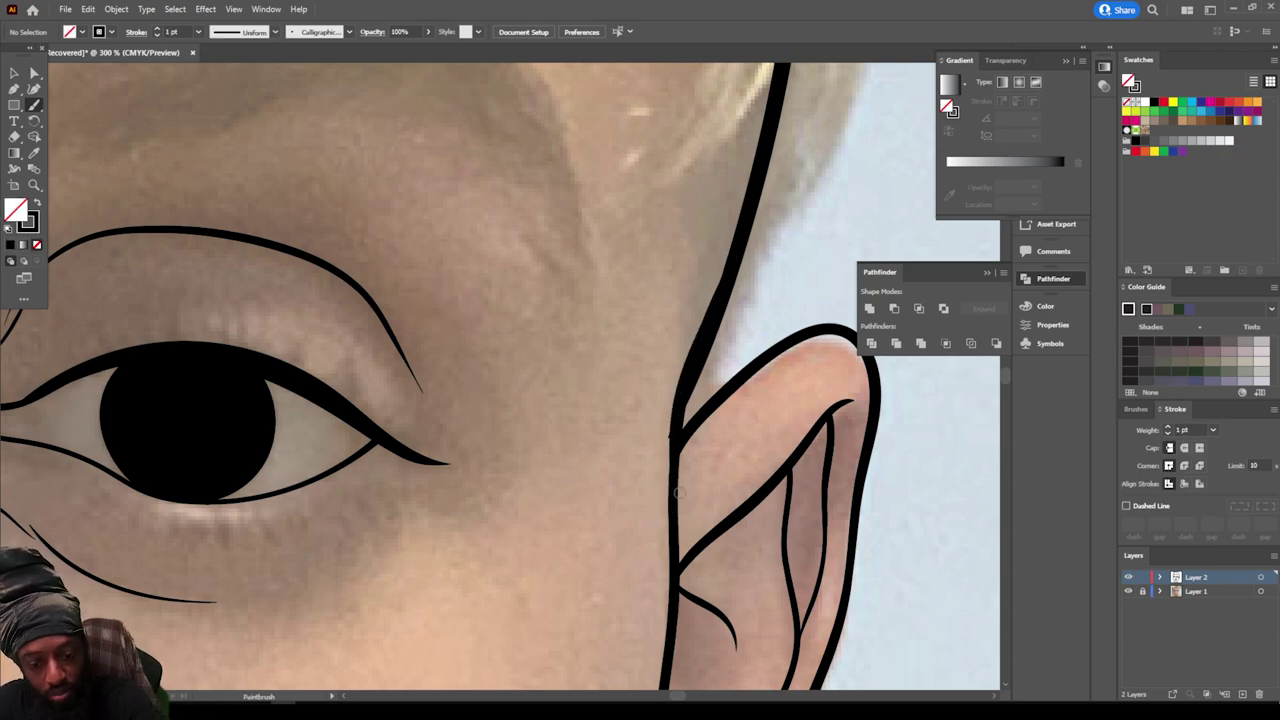
{"action": "mouse_move", "coordinate": [669, 496]}
{"action": "left_mouse_down"}
{"action": "mouse_move", "coordinate": [667, 428]}
{"action": "mouse_move", "coordinate": [710, 296]}
{"action": "left_mouse_up"}
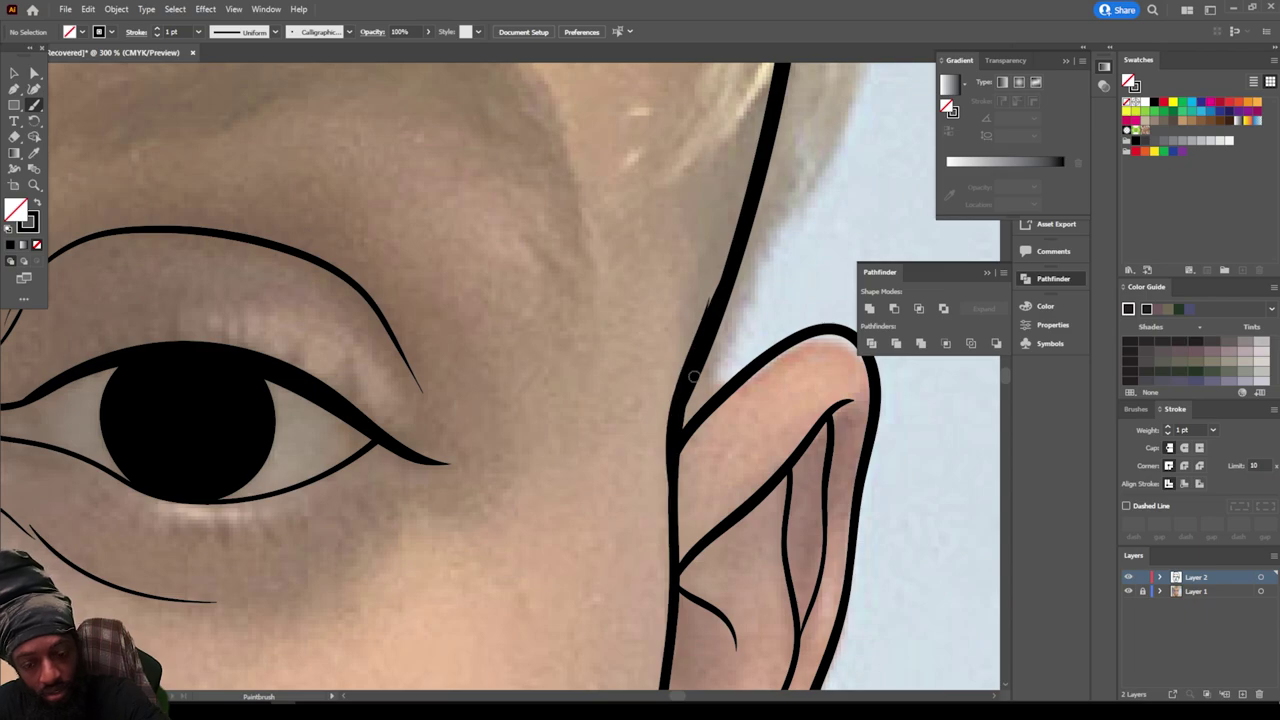
Step: Lock the line-art layer, Layer 2, and add a new empty layer above it
{"action": "key", "text": "ctrl+minus"}
{"action": "key", "text": "ctrl+minus"}
{"action": "key", "text": "ctrl+minus"}
{"action": "key", "text": "ctrl+minus"}
{"action": "key", "text": "ctrl+minus"}
{"action": "scroll", "coordinate": [693, 380], "scroll_direction": "left", "scroll_amount": 5}
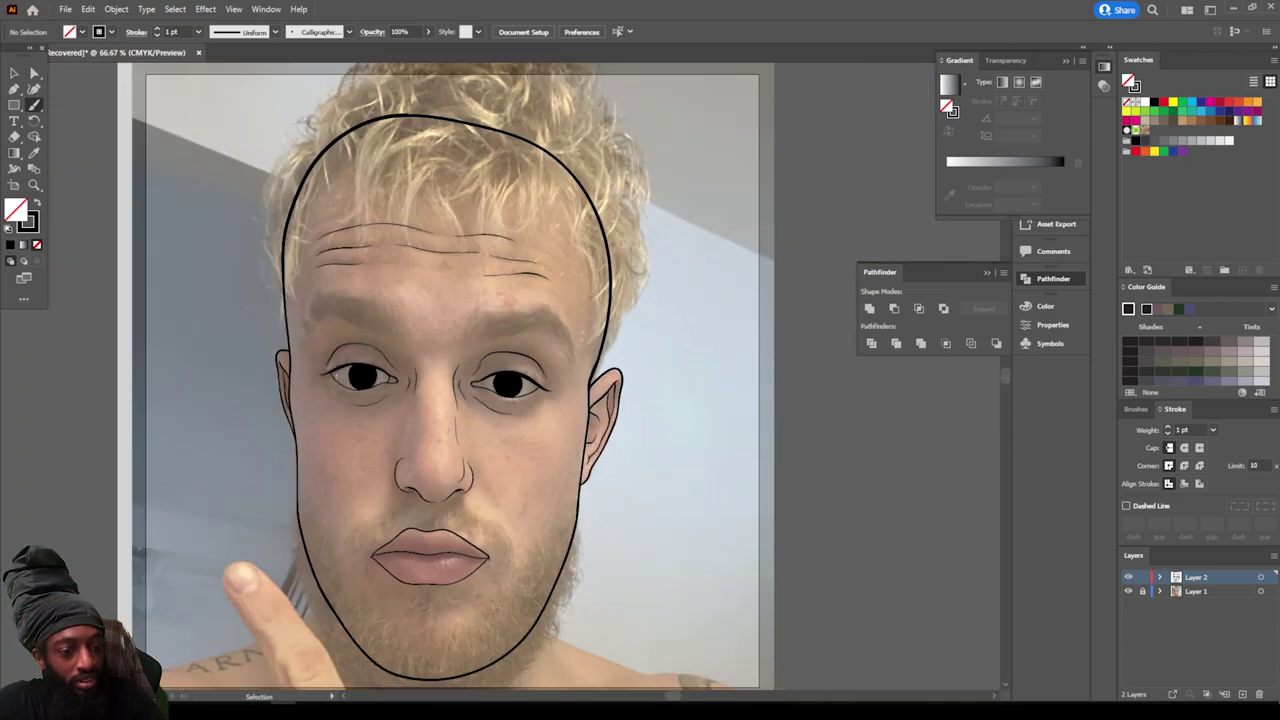
{"action": "key", "text": "ctrl+equal"}
{"action": "key", "text": "ctrl+equal"}
{"action": "scroll", "coordinate": [600, 376], "scroll_direction": "down", "scroll_amount": 4}
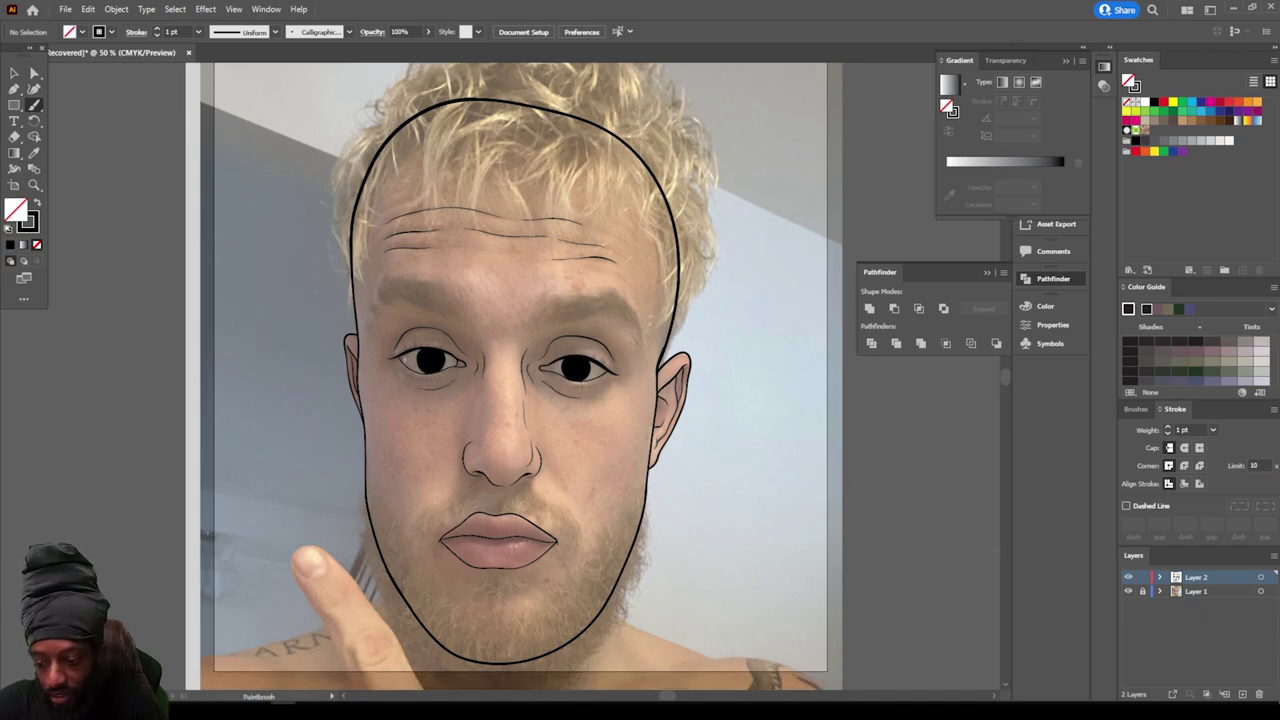
{"action": "left_click", "coordinate": [1142, 577]}
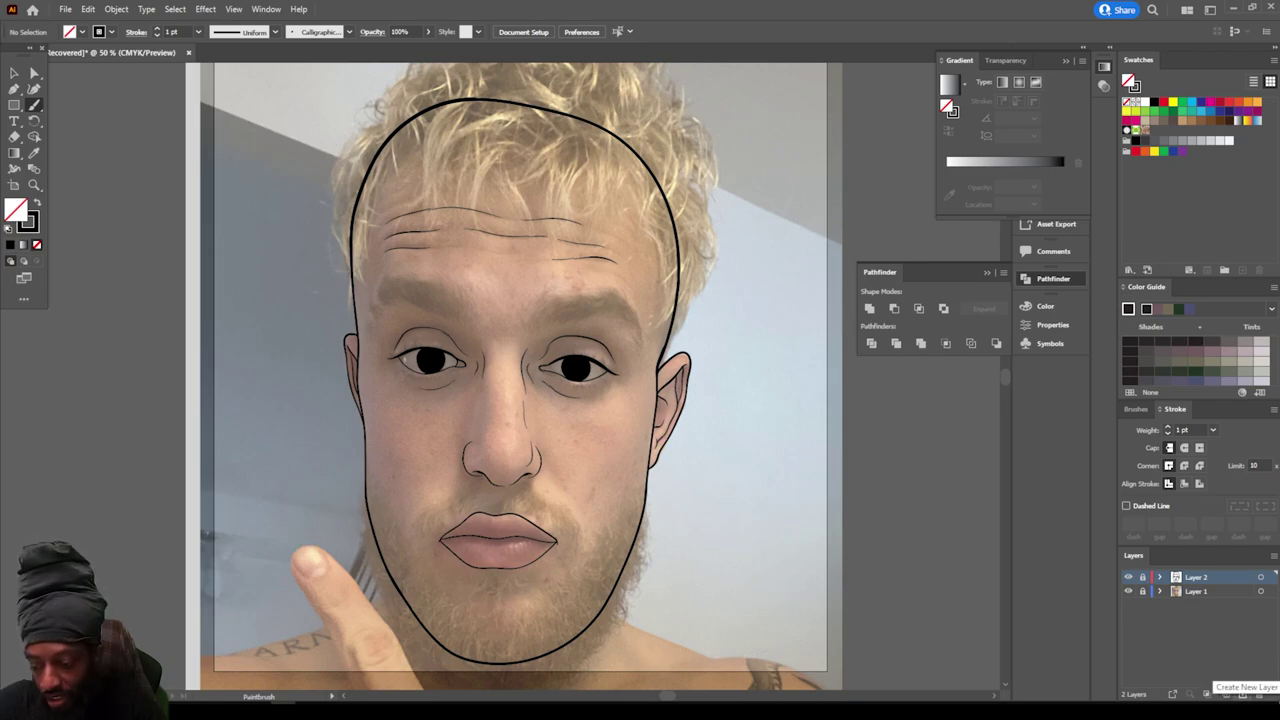
{"action": "left_click", "coordinate": [1242, 693]}
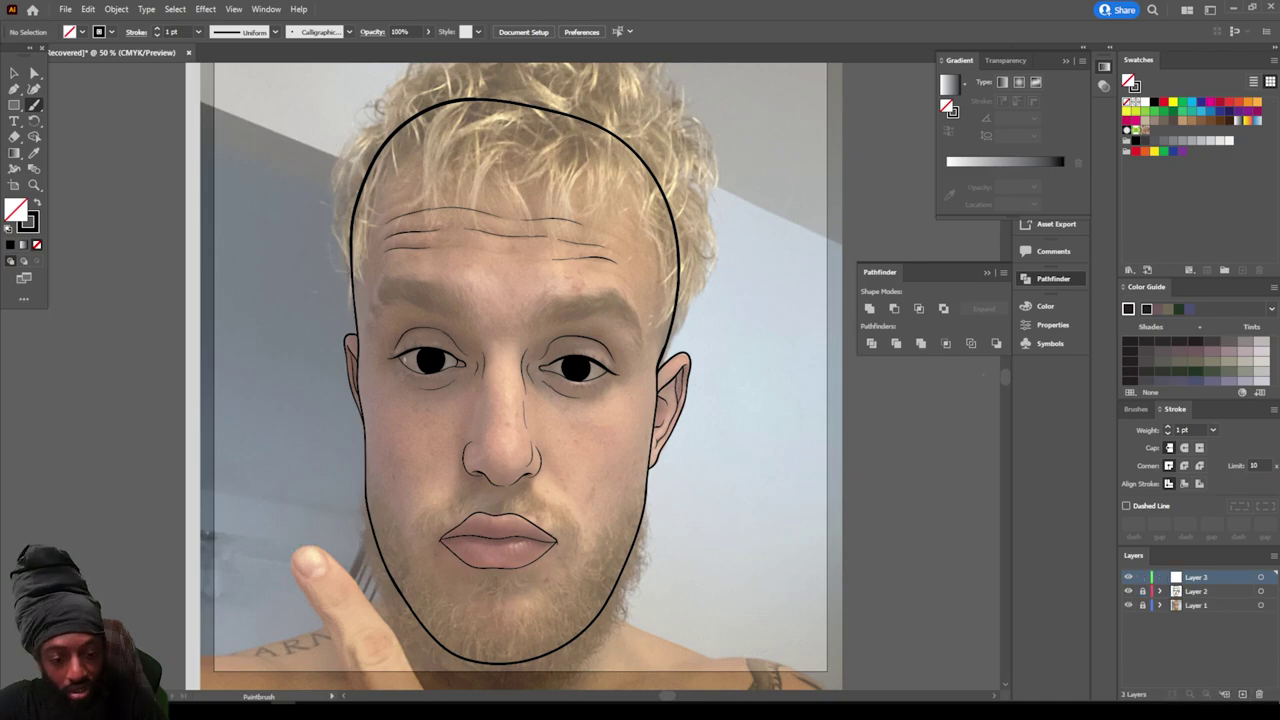
Step: Set the stroke colour to a dark brown with an orange hue for the eyebrows
{"action": "key", "text": "ctrl+equal"}
{"action": "key", "text": "ctrl+equal"}
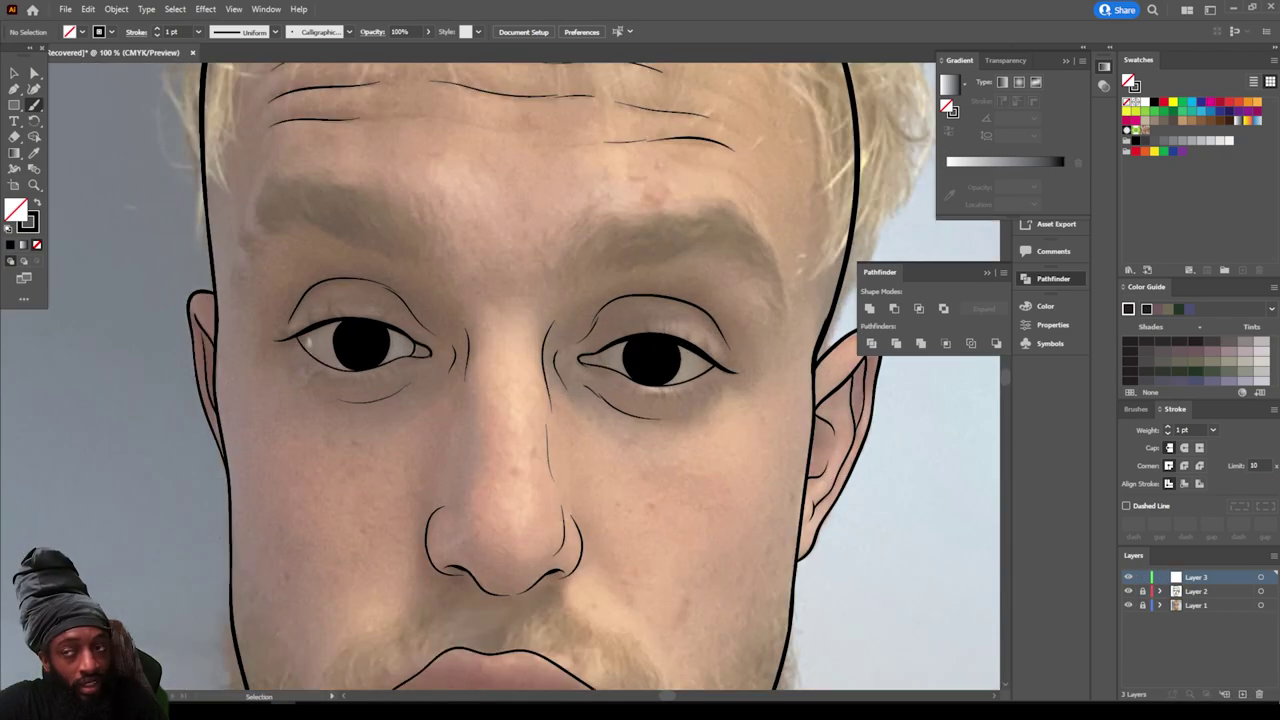
{"action": "key", "text": "ctrl+minus"}
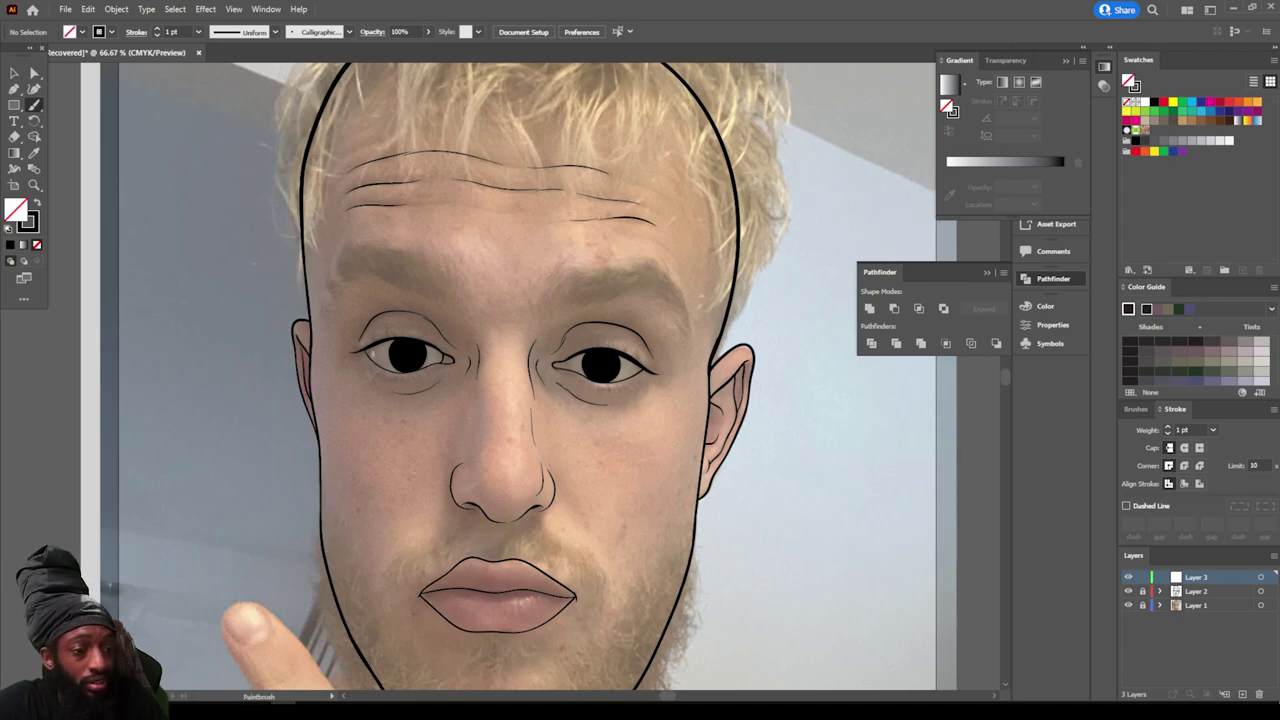
{"action": "double_click", "coordinate": [32, 227]}
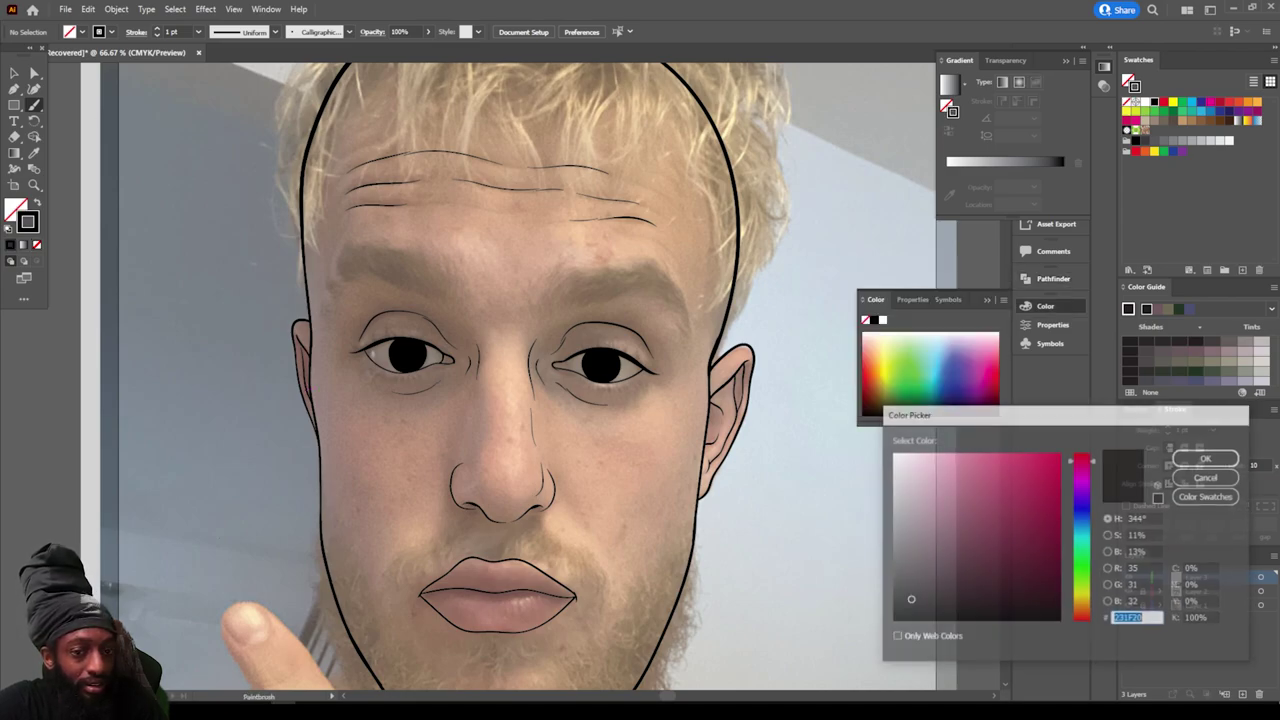
{"action": "mouse_move", "coordinate": [1082, 616]}
{"action": "left_mouse_down"}
{"action": "mouse_move", "coordinate": [1024, 600]}
{"action": "mouse_move", "coordinate": [1030, 580]}
{"action": "mouse_move", "coordinate": [1016, 578]}
{"action": "left_mouse_up"}
{"action": "left_click_drag", "start_coordinate": [1015, 580], "coordinate": [1008, 587]}
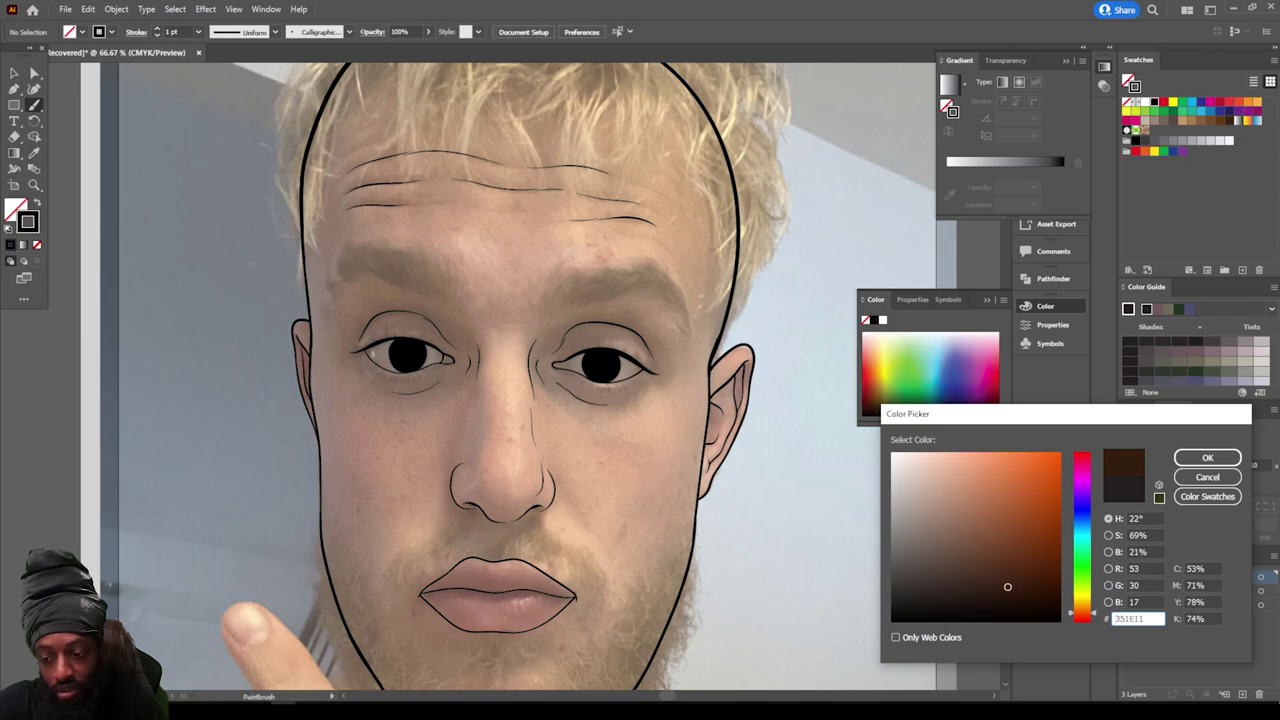
{"action": "left_click_drag", "start_coordinate": [1083, 613], "coordinate": [1082, 608]}
{"action": "left_click_drag", "start_coordinate": [1006, 587], "coordinate": [1028, 585]}
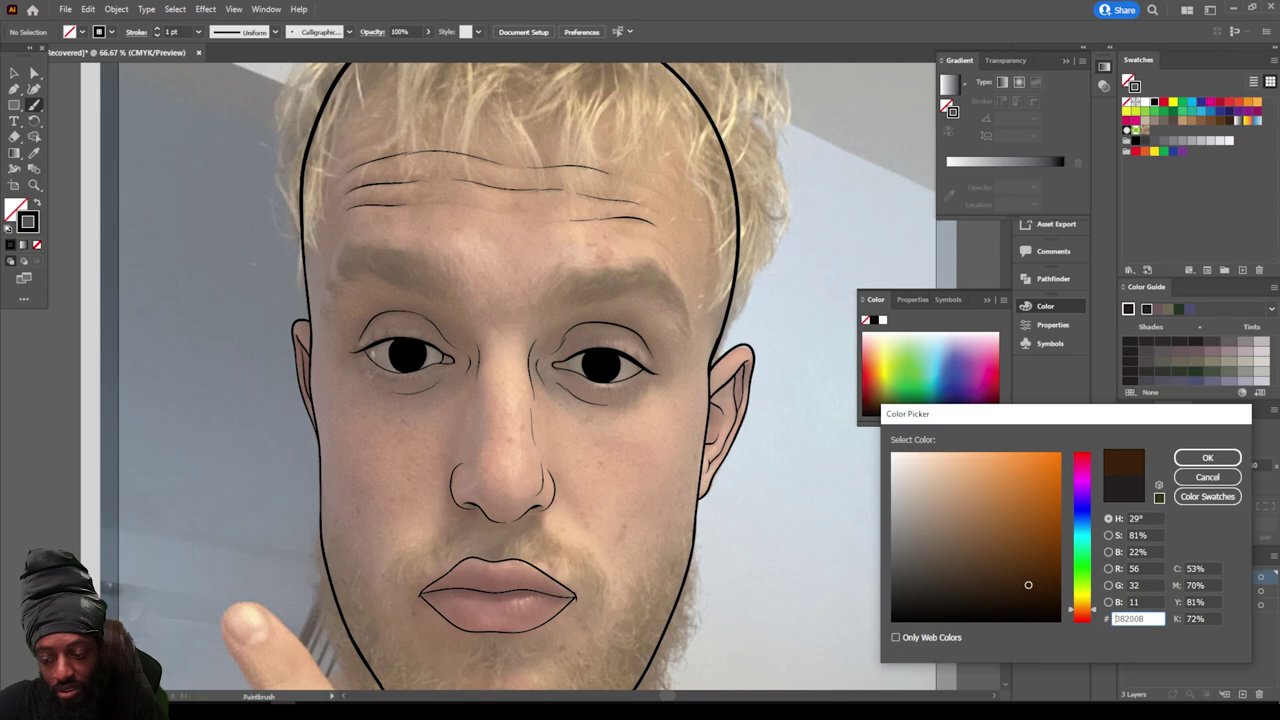
{"action": "left_click_drag", "start_coordinate": [1082, 608], "coordinate": [1028, 583]}
{"action": "left_click", "coordinate": [1207, 457]}
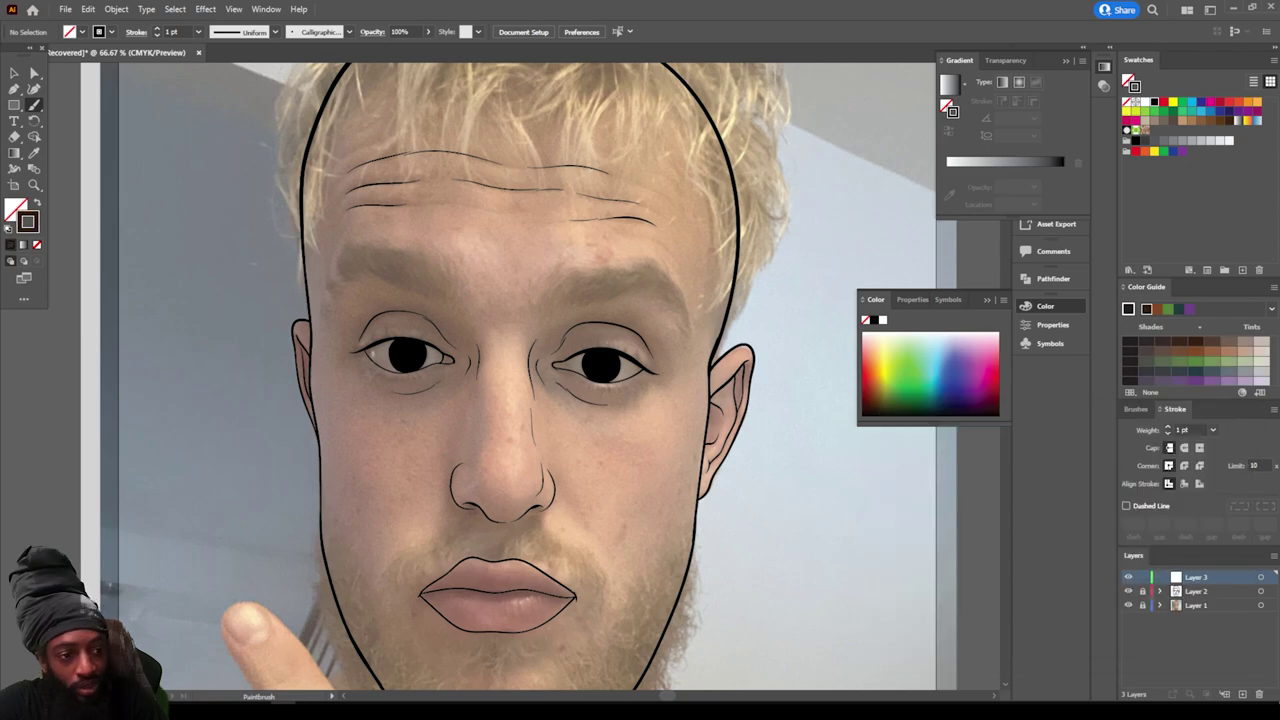
Step: Trace the eyebrow on the photo's left with the Pencil tool as a closed outline with jagged, hair-like edges
{"action": "left_click", "coordinate": [35, 105]}
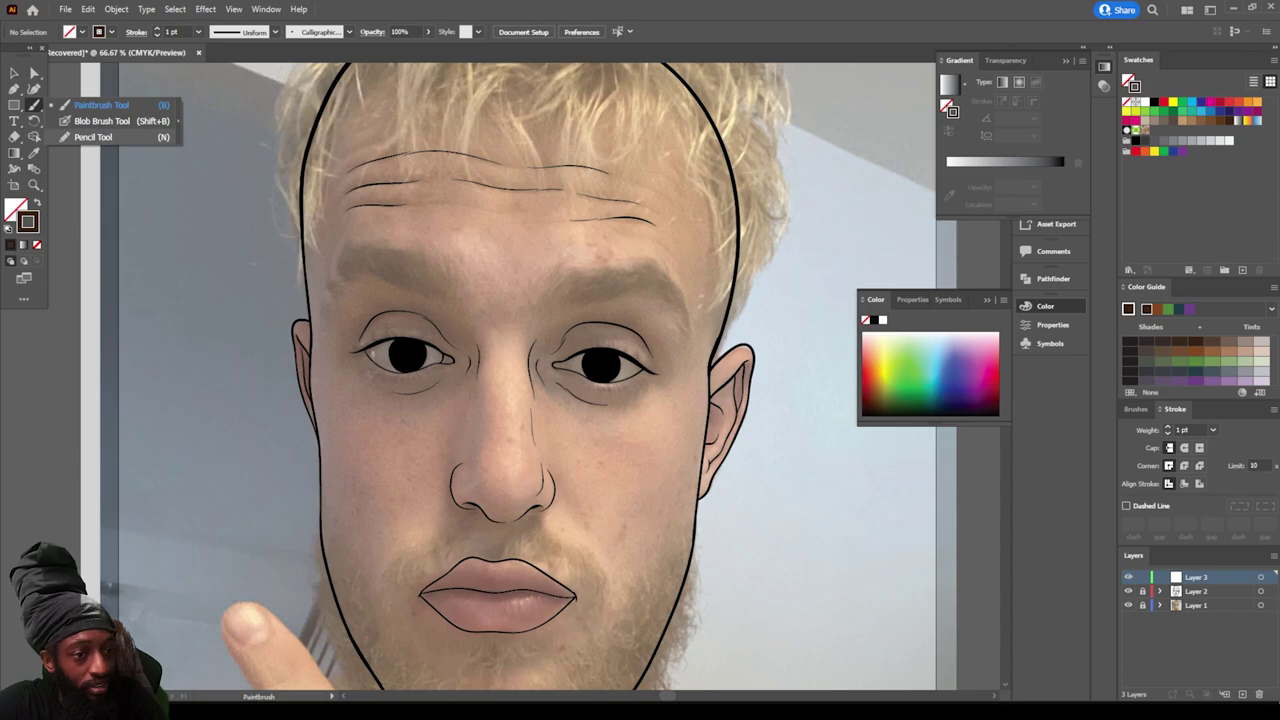
{"action": "left_click", "coordinate": [93, 137]}
{"action": "scroll", "coordinate": [540, 377], "scroll_direction": "up", "scroll_amount": 2}
{"action": "scroll", "coordinate": [540, 377], "scroll_direction": "up", "scroll_amount": 2}
{"action": "scroll", "coordinate": [540, 377], "scroll_direction": "right", "scroll_amount": 1}
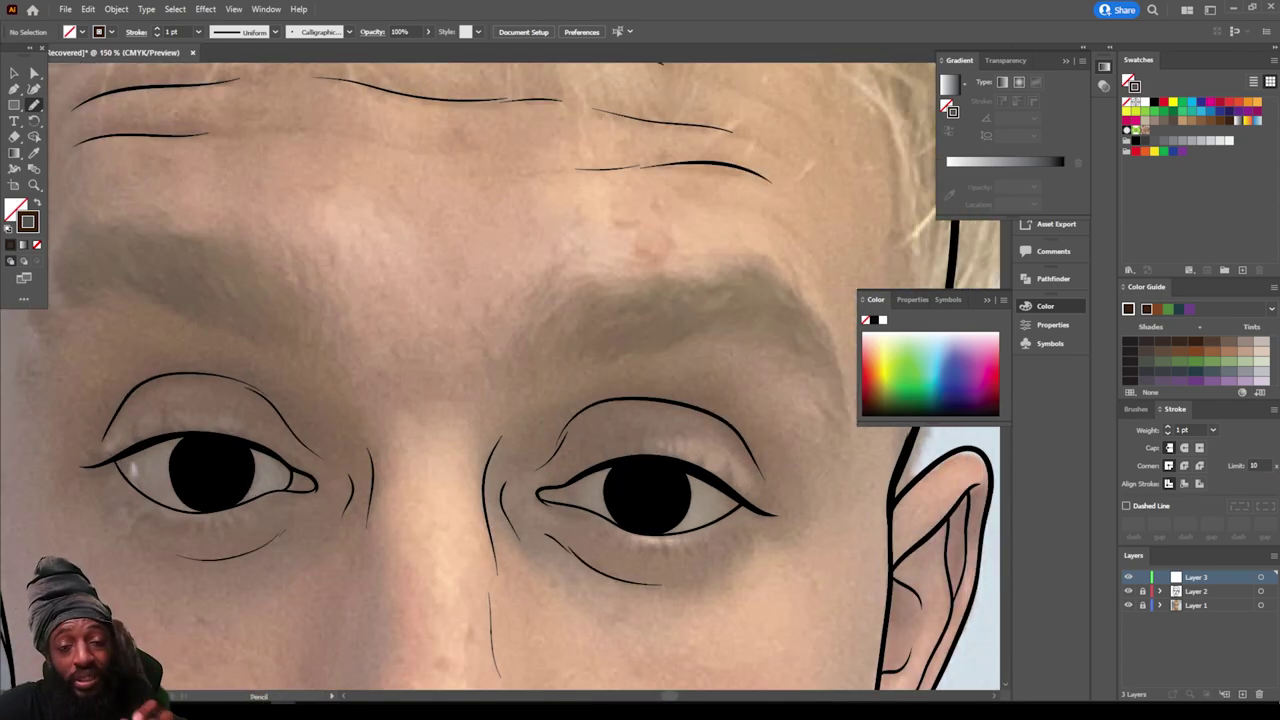
{"action": "key", "text": "ctrl+minus"}
{"action": "scroll", "coordinate": [500, 376], "scroll_direction": "left", "scroll_amount": 3}
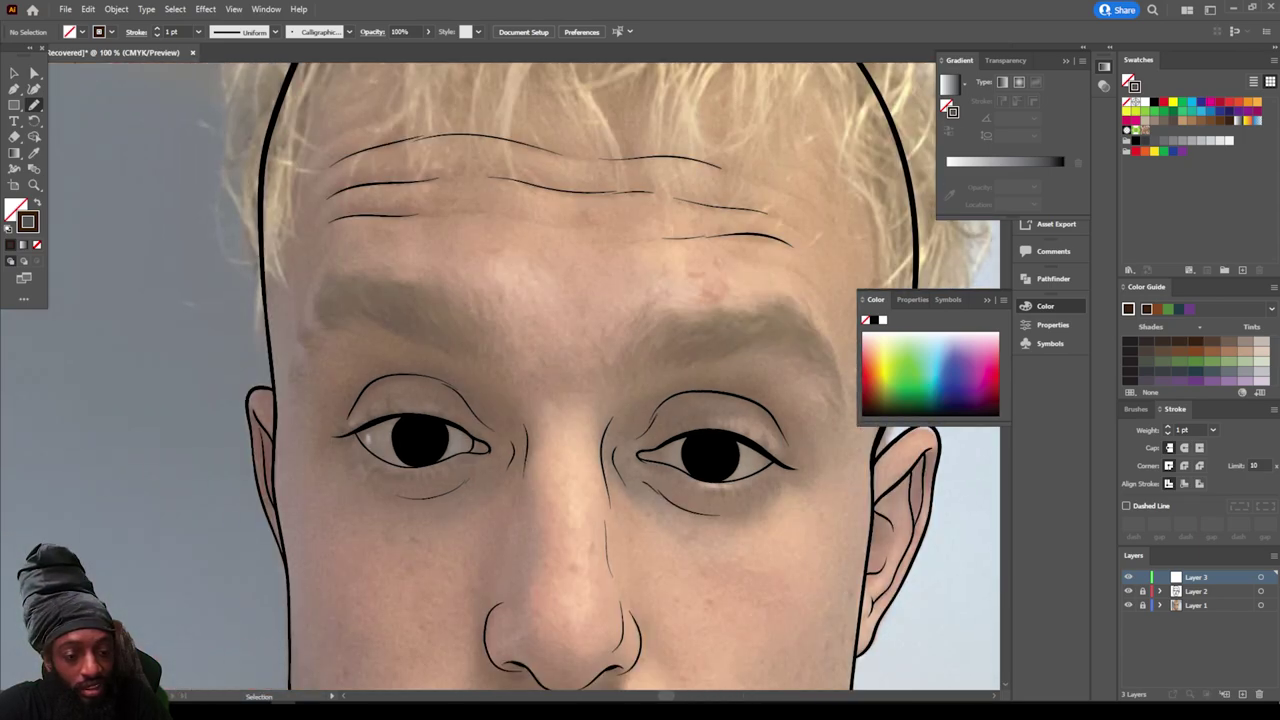
{"action": "key", "text": "ctrl+plus"}
{"action": "key", "text": "ctrl+plus"}
{"action": "scroll", "coordinate": [500, 376], "scroll_direction": "up", "scroll_amount": 2}
{"action": "key", "text": "ctrl+plus"}
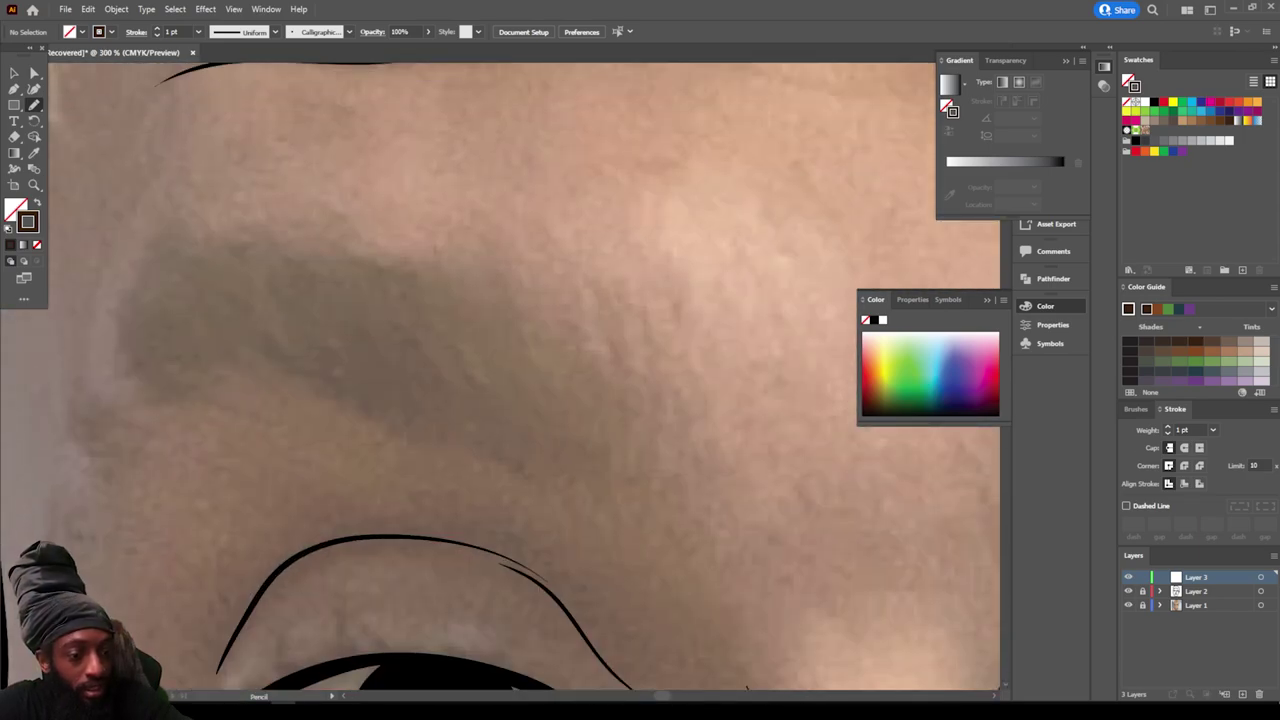
{"action": "mouse_move", "coordinate": [204, 376]}
{"action": "left_mouse_down"}
{"action": "mouse_move", "coordinate": [290, 370]}
{"action": "mouse_move", "coordinate": [457, 438]}
{"action": "mouse_move", "coordinate": [438, 406]}
{"action": "mouse_move", "coordinate": [465, 437]}
{"action": "mouse_move", "coordinate": [543, 473]}
{"action": "mouse_move", "coordinate": [517, 409]}
{"action": "mouse_move", "coordinate": [553, 462]}
{"action": "mouse_move", "coordinate": [498, 378]}
{"action": "mouse_move", "coordinate": [459, 348]}
{"action": "mouse_move", "coordinate": [462, 312]}
{"action": "mouse_move", "coordinate": [406, 268]}
{"action": "mouse_move", "coordinate": [438, 312]}
{"action": "mouse_move", "coordinate": [390, 258]}
{"action": "mouse_move", "coordinate": [400, 290]}
{"action": "mouse_move", "coordinate": [343, 249]}
{"action": "mouse_move", "coordinate": [213, 234]}
{"action": "mouse_move", "coordinate": [262, 268]}
{"action": "mouse_move", "coordinate": [205, 240]}
{"action": "mouse_move", "coordinate": [185, 245]}
{"action": "mouse_move", "coordinate": [169, 270]}
{"action": "mouse_move", "coordinate": [192, 242]}
{"action": "mouse_move", "coordinate": [205, 262]}
{"action": "mouse_move", "coordinate": [186, 246]}
{"action": "mouse_move", "coordinate": [140, 288]}
{"action": "mouse_move", "coordinate": [128, 350]}
{"action": "mouse_move", "coordinate": [106, 376]}
{"action": "mouse_move", "coordinate": [150, 376]}
{"action": "mouse_move", "coordinate": [184, 352]}
{"action": "mouse_move", "coordinate": [192, 362]}
{"action": "mouse_move", "coordinate": [140, 383]}
{"action": "left_mouse_up"}
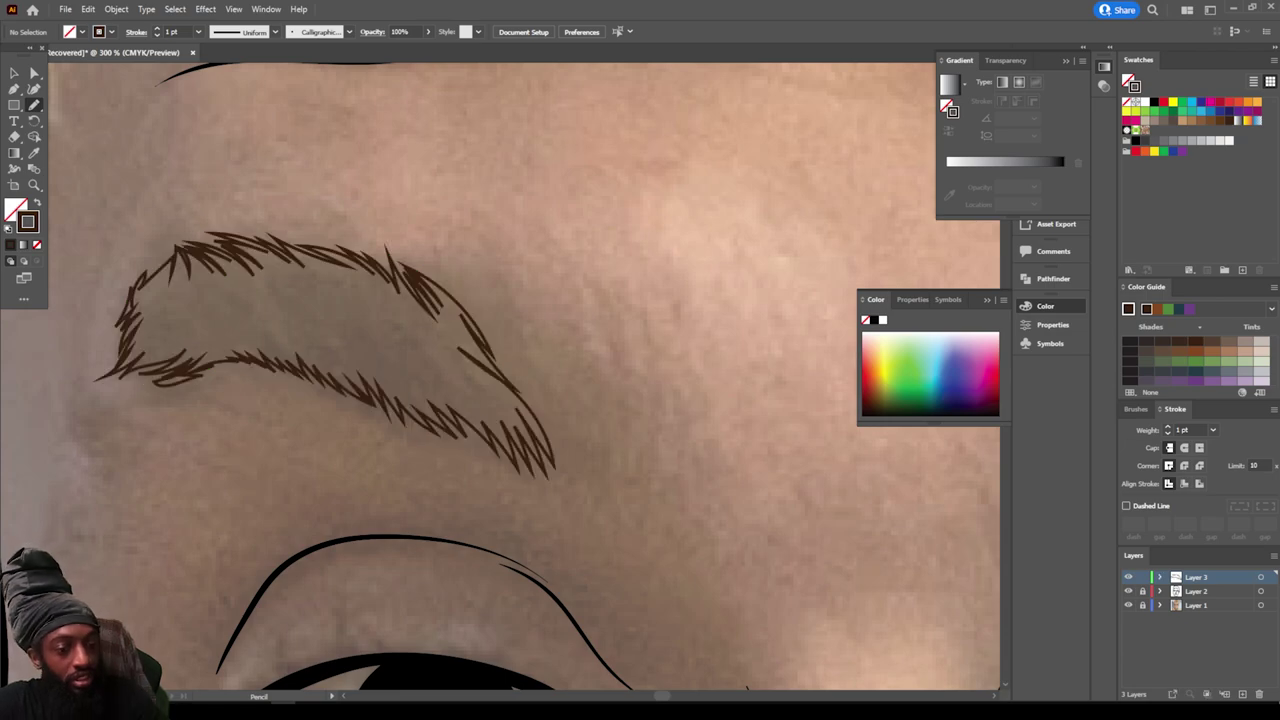
Step: Swap the eyebrow outline's stroke and fill to make it a solid dark brown shape without a stroke
{"action": "left_click", "coordinate": [14, 73]}
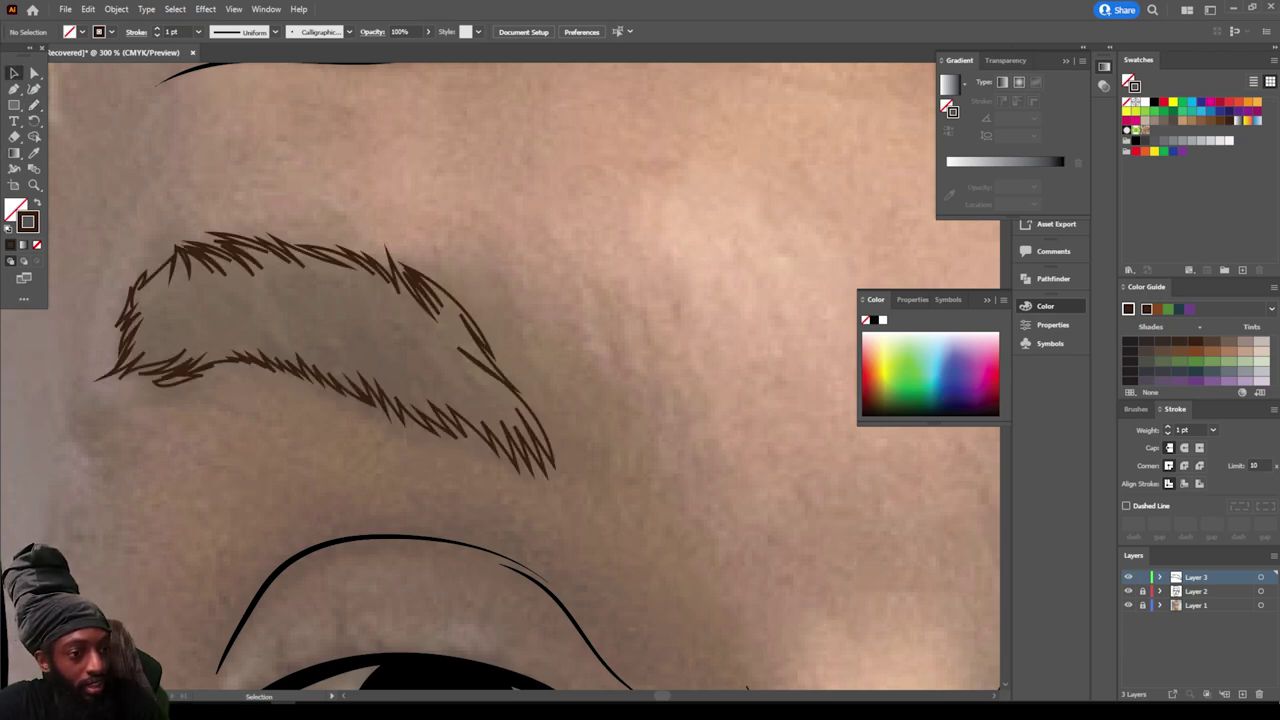
{"action": "left_click", "coordinate": [200, 252]}
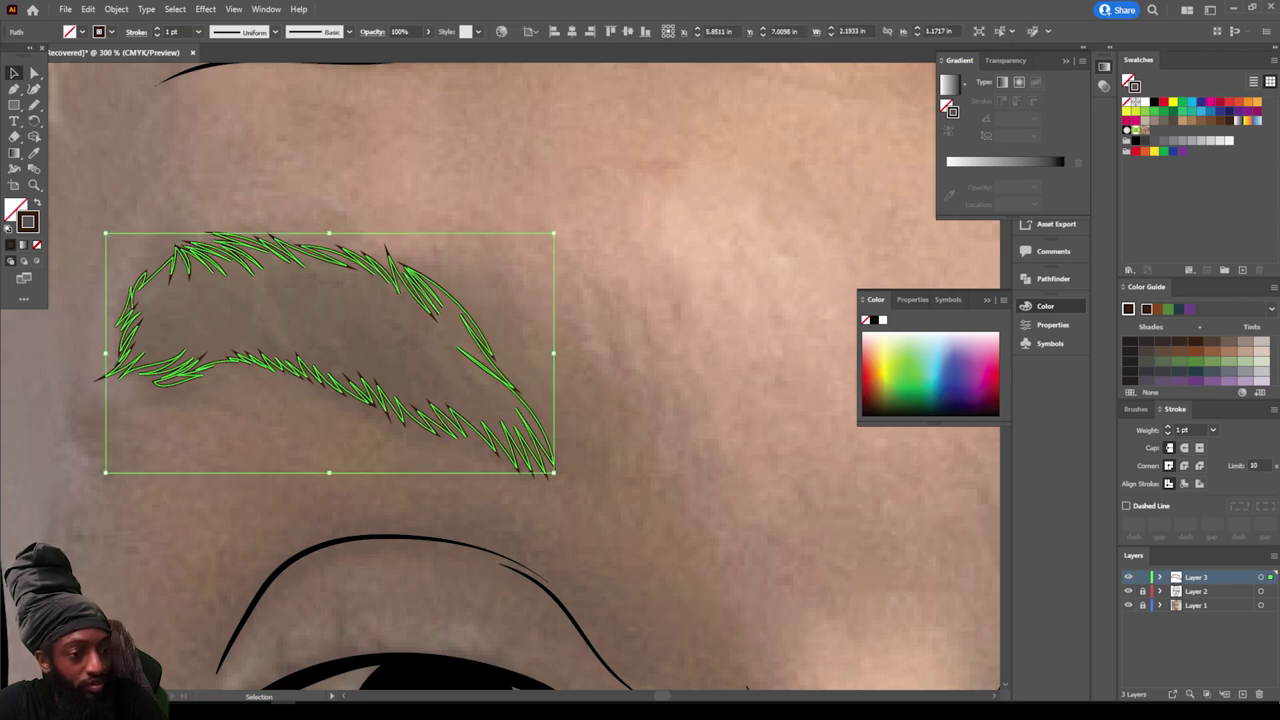
{"action": "key", "text": "shift+x"}
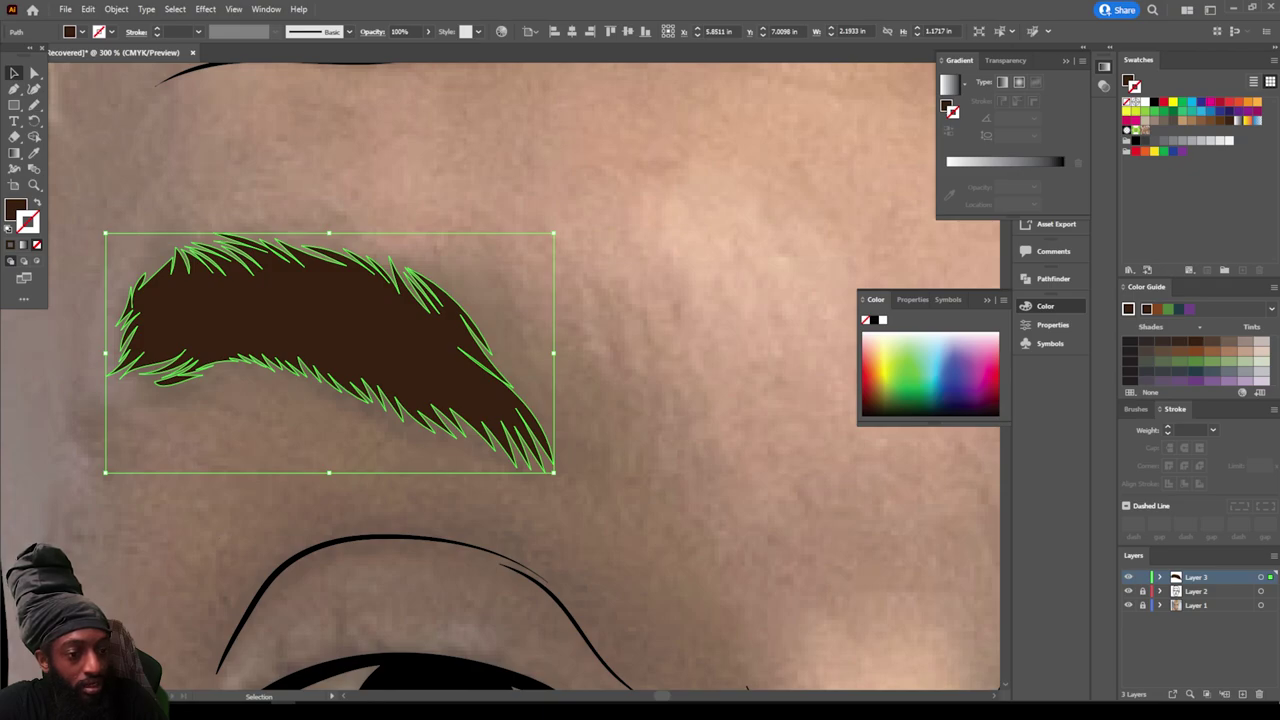
Step: Extend the inner end of the brown eyebrow toward the nose with filled, spiky hair shapes drawn with the Pencil tool
{"action": "key", "text": "ctrl+shift+a"}
{"action": "key", "text": "ctrl+minus"}
{"action": "key", "text": "ctrl+minus"}
{"action": "key", "text": "ctrl+minus"}
{"action": "key", "text": "ctrl+minus"}
{"action": "key", "text": "ctrl+minus"}
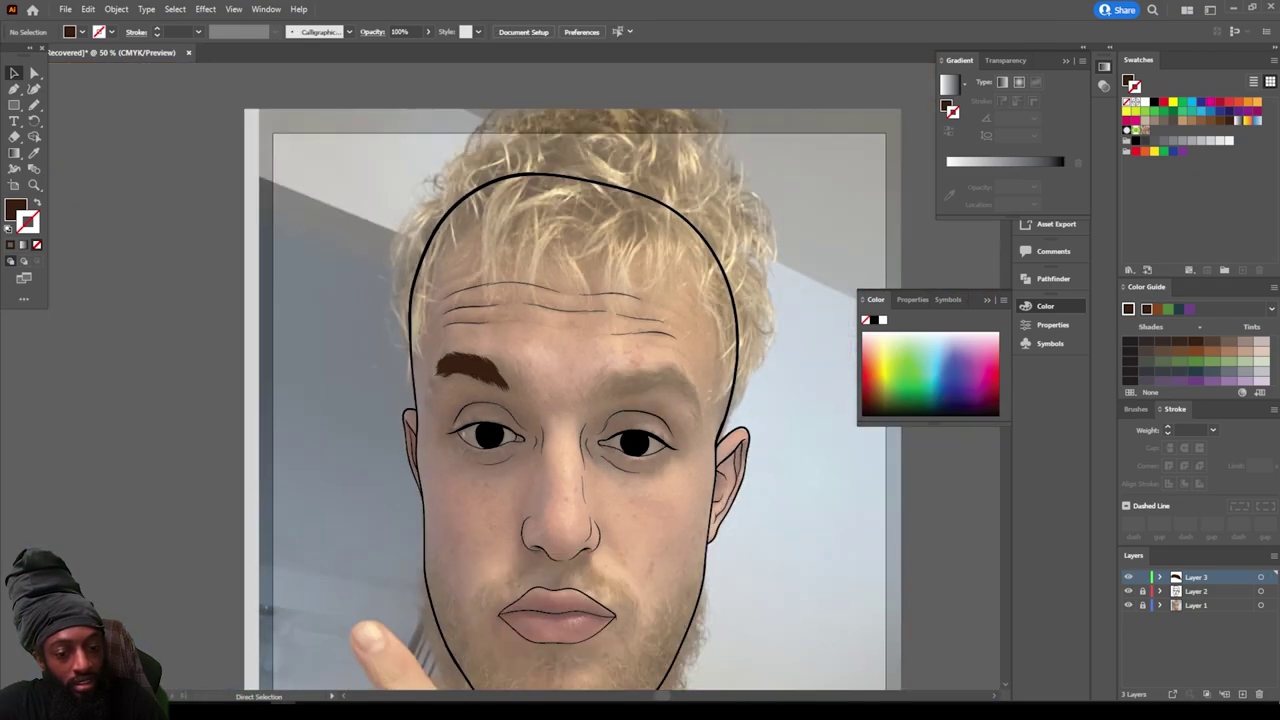
{"action": "key", "text": "ctrl+plus"}
{"action": "key", "text": "ctrl+plus"}
{"action": "key", "text": "ctrl+plus"}
{"action": "key", "text": "ctrl+plus"}
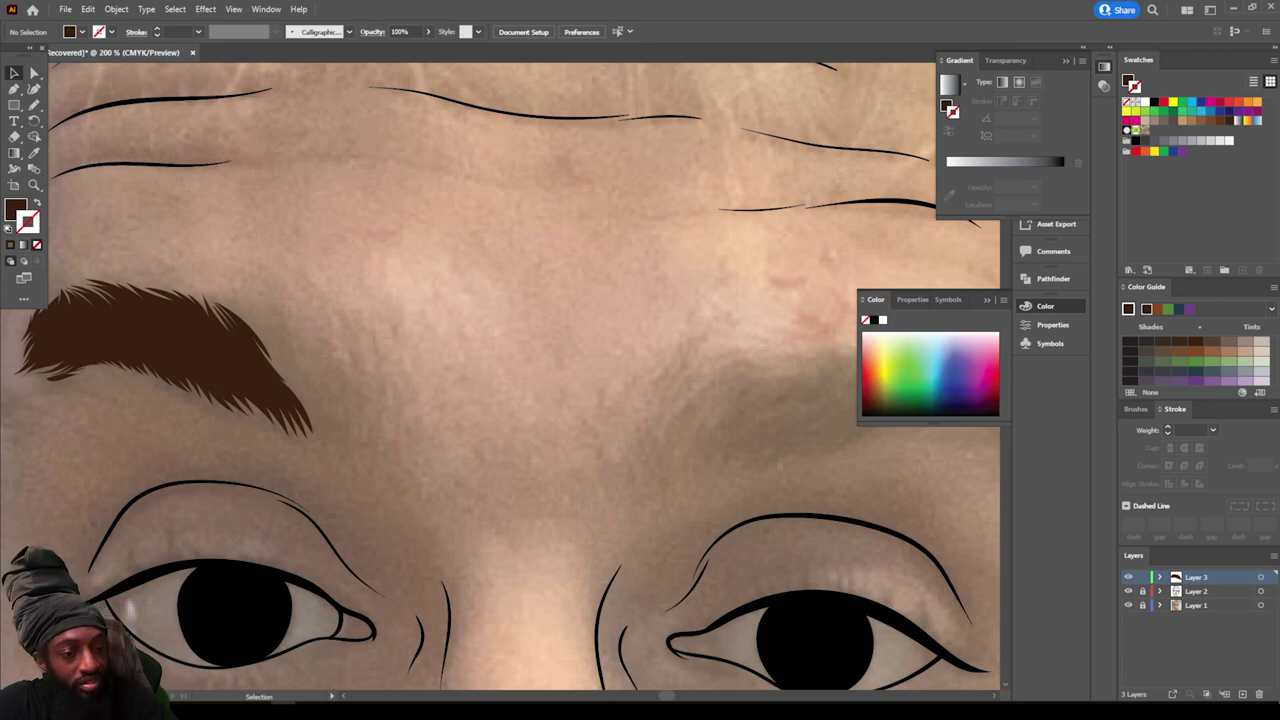
{"action": "key", "text": "n"}
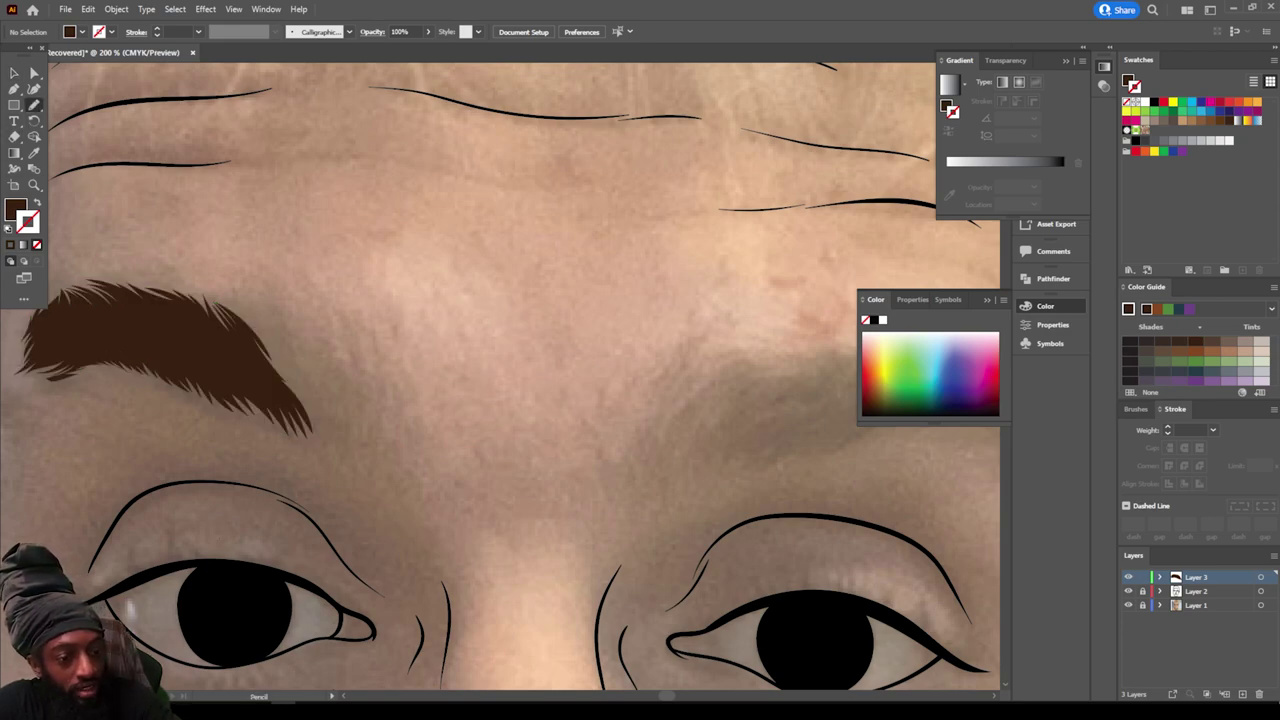
{"action": "mouse_move", "coordinate": [310, 411]}
{"action": "left_mouse_down"}
{"action": "mouse_move", "coordinate": [330, 432]}
{"action": "mouse_move", "coordinate": [317, 367]}
{"action": "left_mouse_up"}
{"action": "mouse_move", "coordinate": [268, 314]}
{"action": "left_mouse_down"}
{"action": "mouse_move", "coordinate": [312, 364]}
{"action": "mouse_move", "coordinate": [284, 354]}
{"action": "left_mouse_up"}
{"action": "mouse_move", "coordinate": [232, 305]}
{"action": "left_mouse_down"}
{"action": "mouse_move", "coordinate": [272, 347]}
{"action": "mouse_move", "coordinate": [275, 377]}
{"action": "left_mouse_up"}
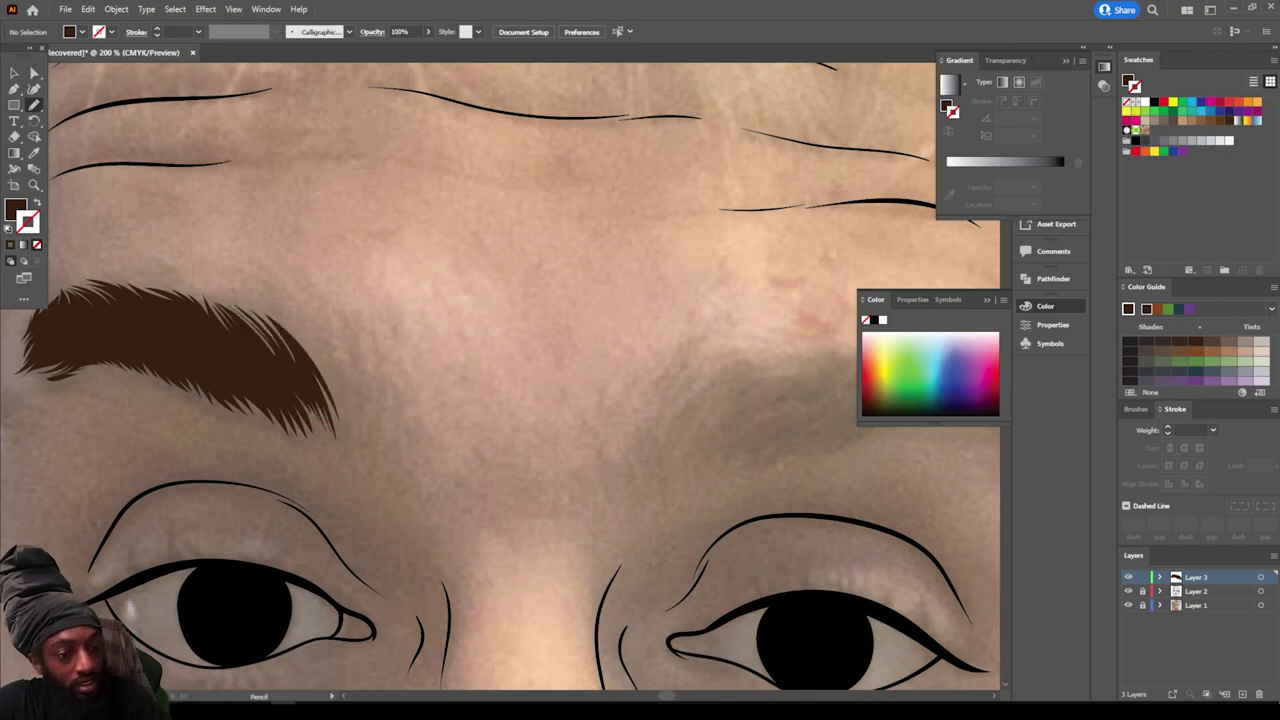
Step: Unlock Layer 1, raise the portrait photo's opacity to 89%, and lock the layer again
{"action": "key", "text": "ctrl+minus"}
{"action": "key", "text": "ctrl+minus"}
{"action": "key", "text": "ctrl+minus"}
{"action": "key", "text": "ctrl+plus"}
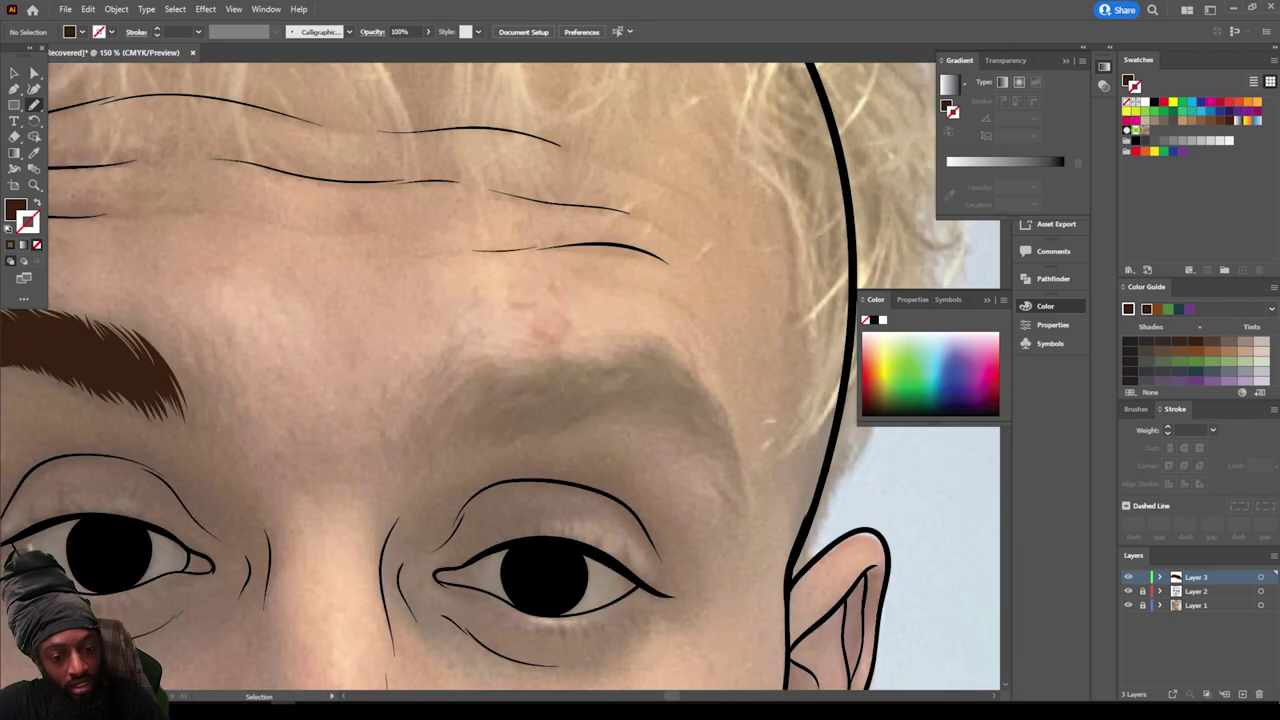
{"action": "key", "text": "ctrl+minus"}
{"action": "key", "text": "ctrl+minus"}
{"action": "key", "text": "ctrl+minus"}
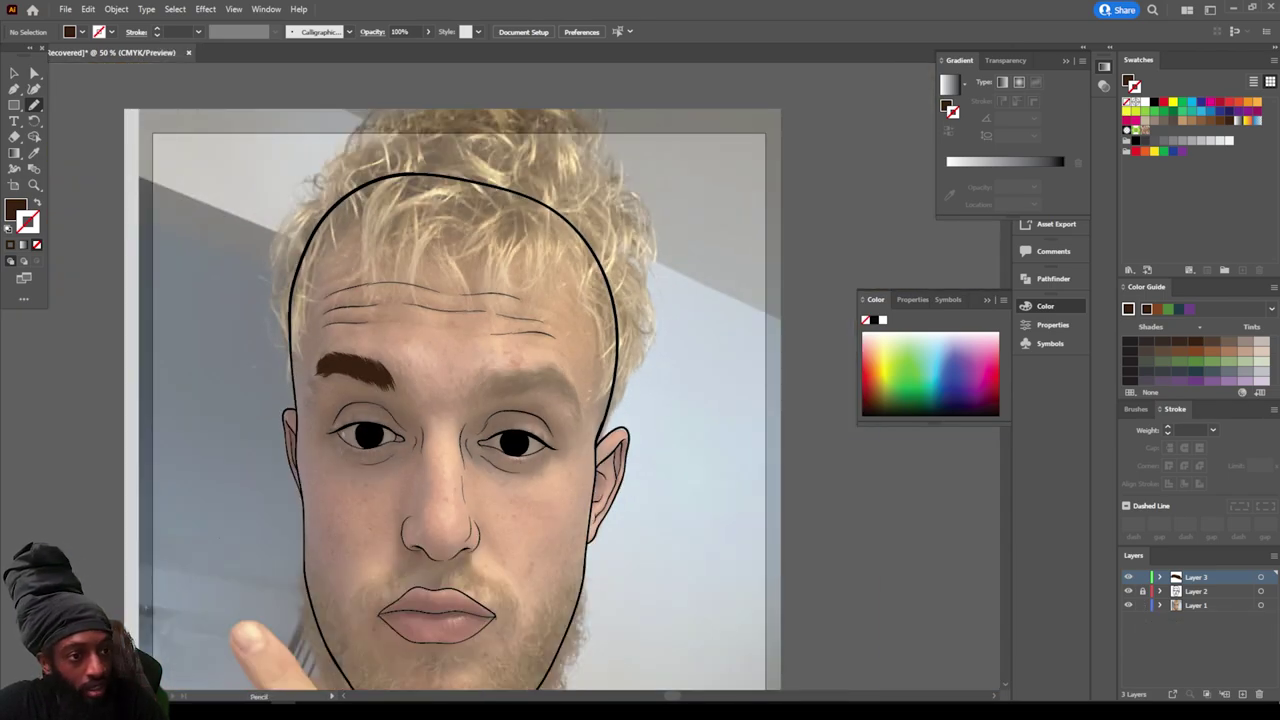
{"action": "key", "text": "ctrl"}
{"action": "left_click", "coordinate": [14, 73]}
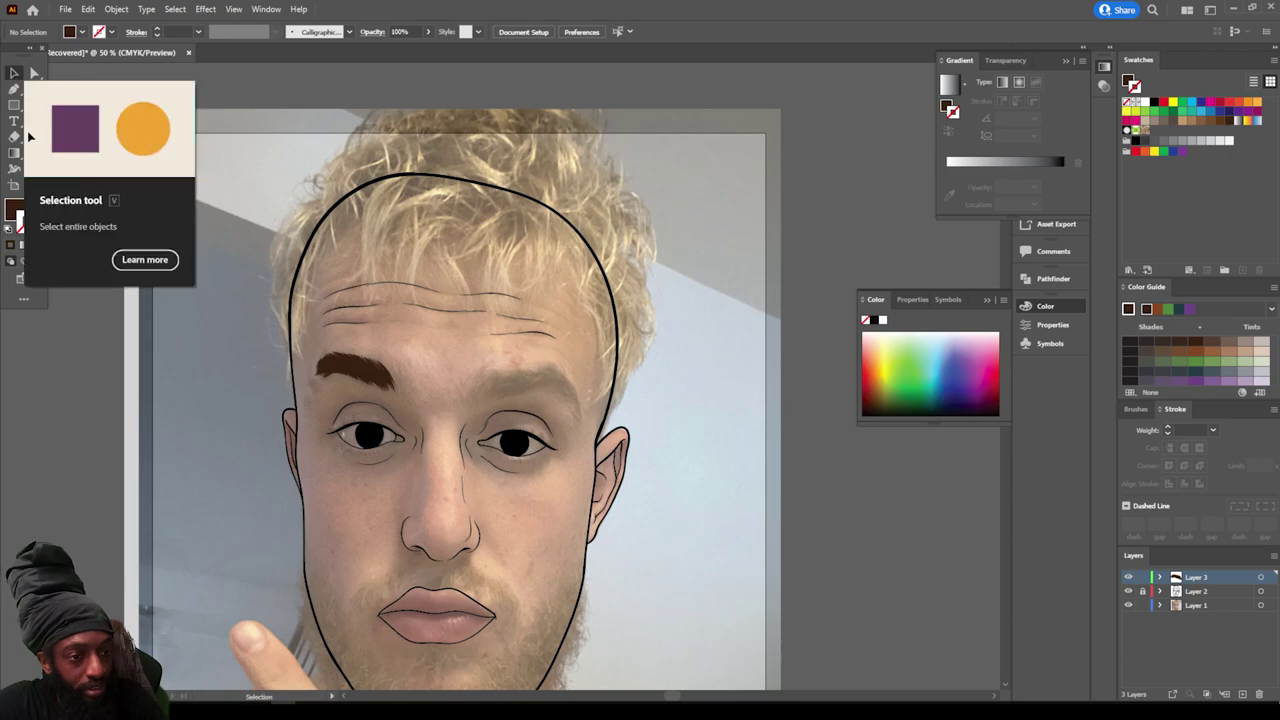
{"action": "left_click", "coordinate": [222, 300]}
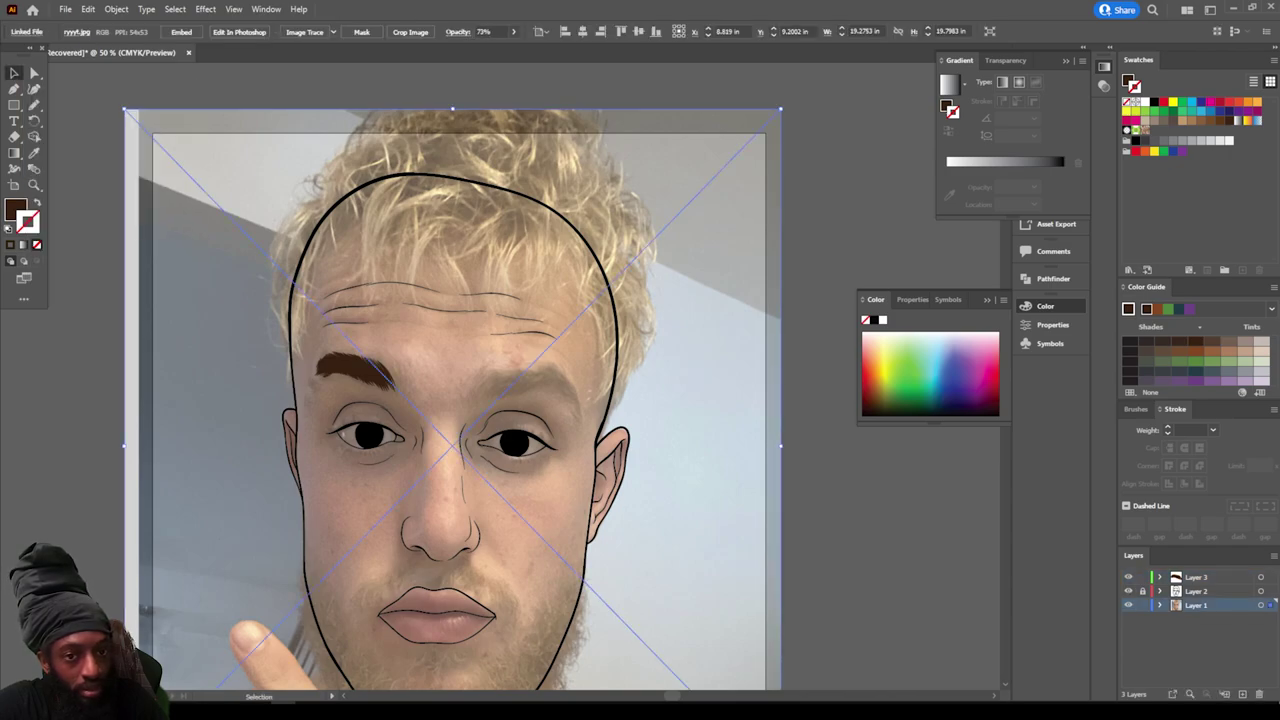
{"action": "left_click", "coordinate": [485, 31]}
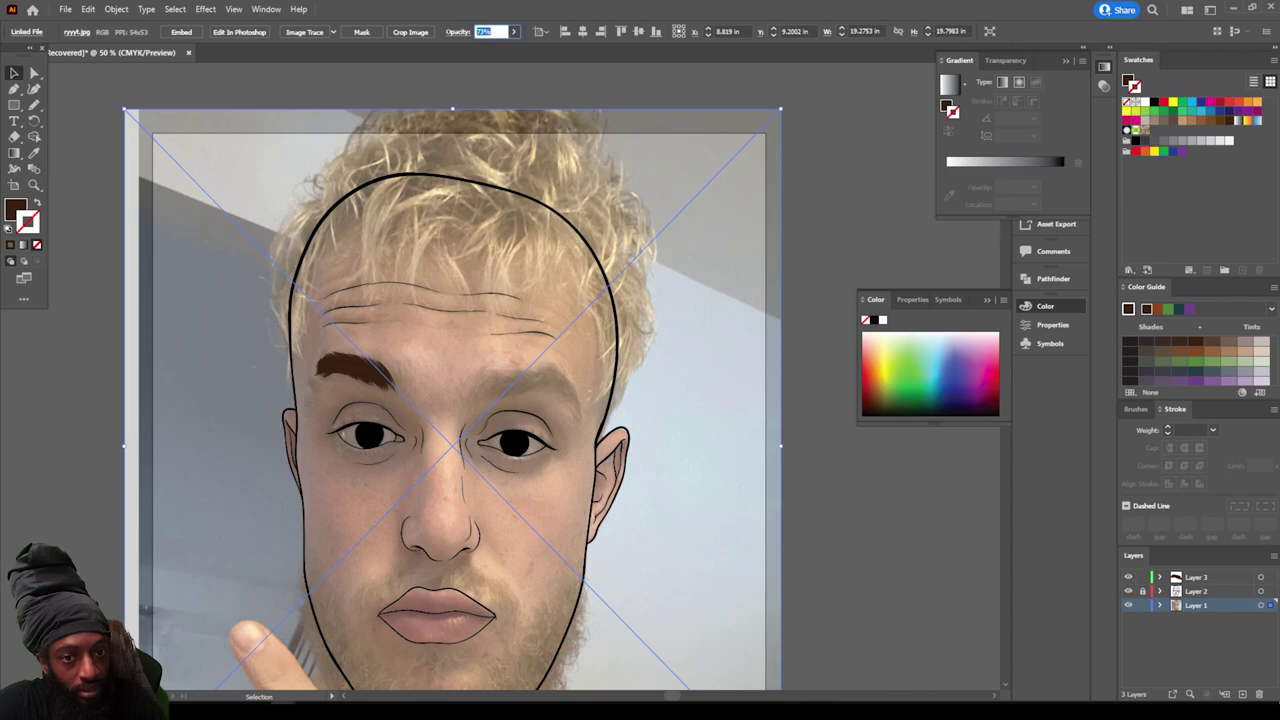
{"action": "left_click", "coordinate": [514, 31]}
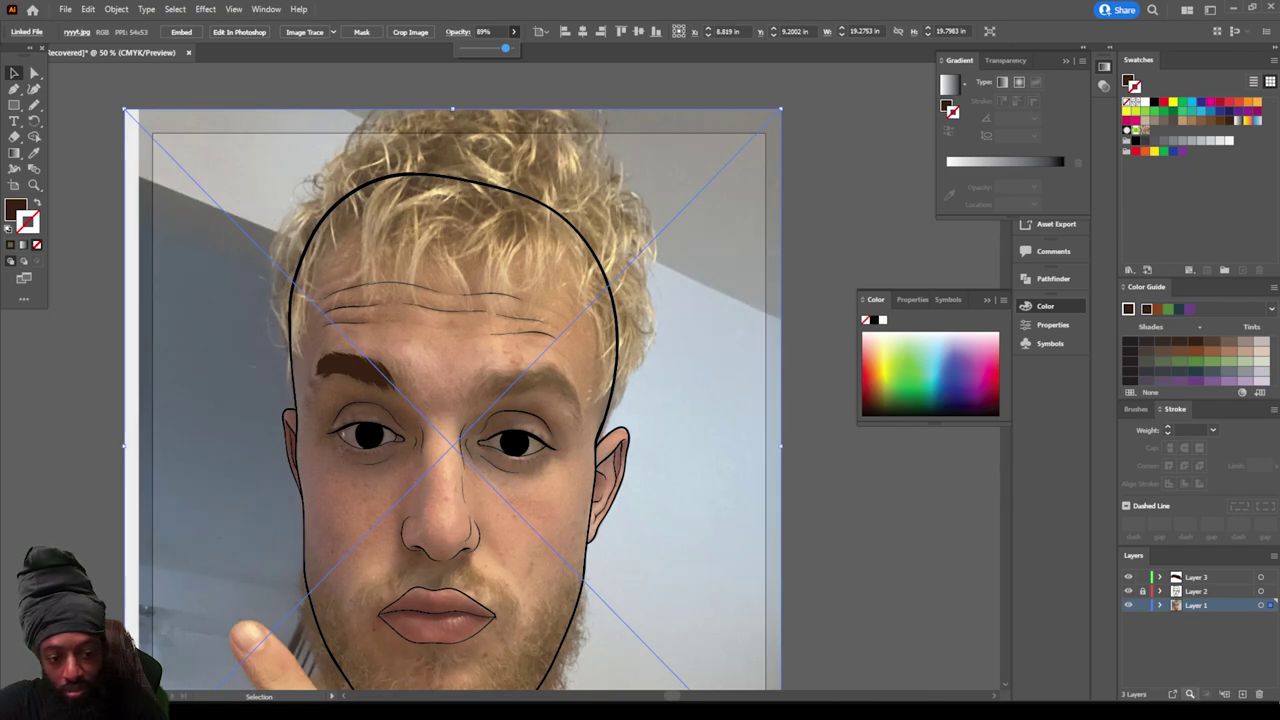
{"action": "left_click", "coordinate": [1143, 605]}
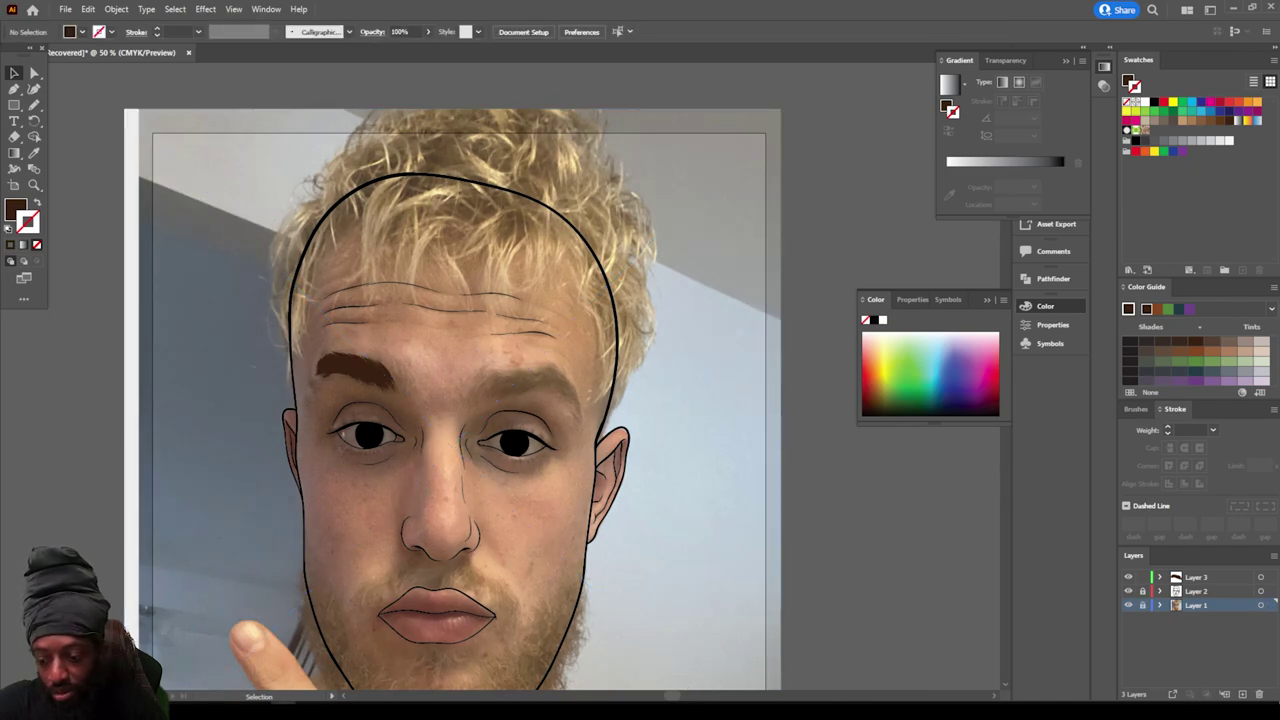
Step: Make Layer 3 the active layer and ready the Pencil tool over the eyebrow on the photo's right
{"action": "left_click", "coordinate": [1197, 577]}
{"action": "key", "text": "ctrl+minus"}
{"action": "key", "text": "ctrl+plus"}
{"action": "key", "text": "ctrl+plus"}
{"action": "key", "text": "ctrl+plus"}
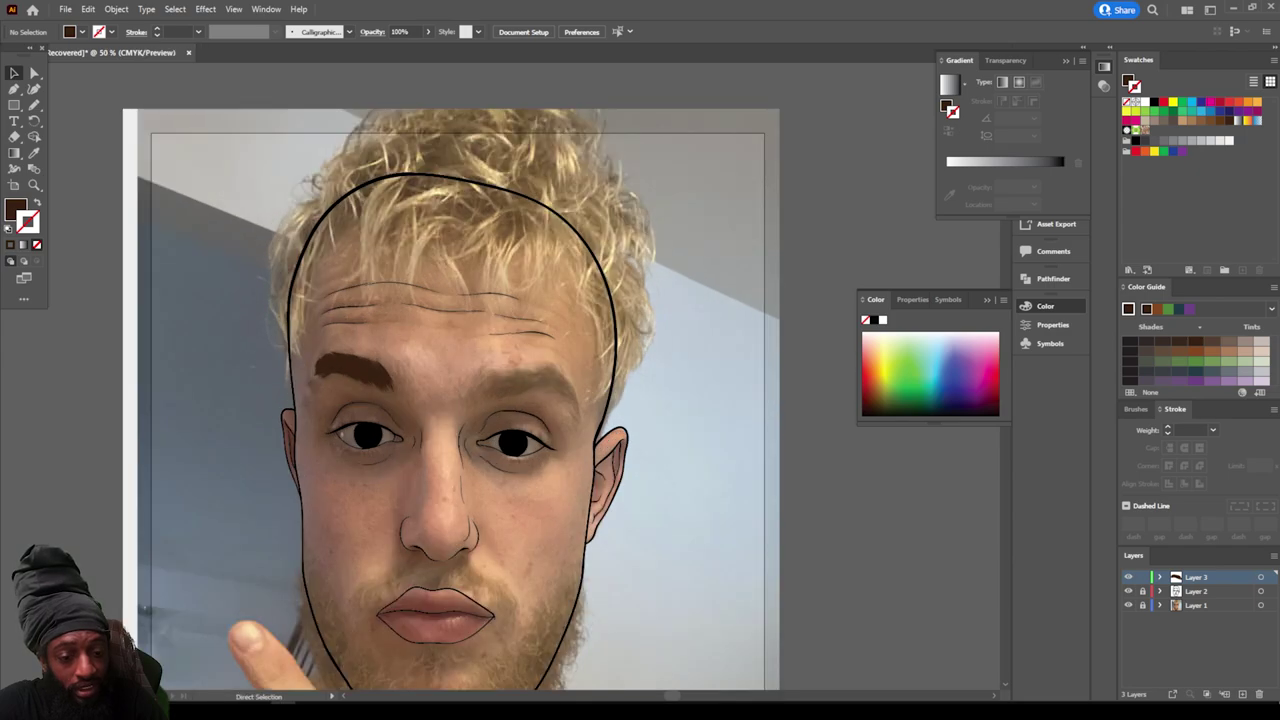
{"action": "key", "text": "ctrl+plus"}
{"action": "key", "text": "ctrl+plus"}
{"action": "key", "text": "n"}
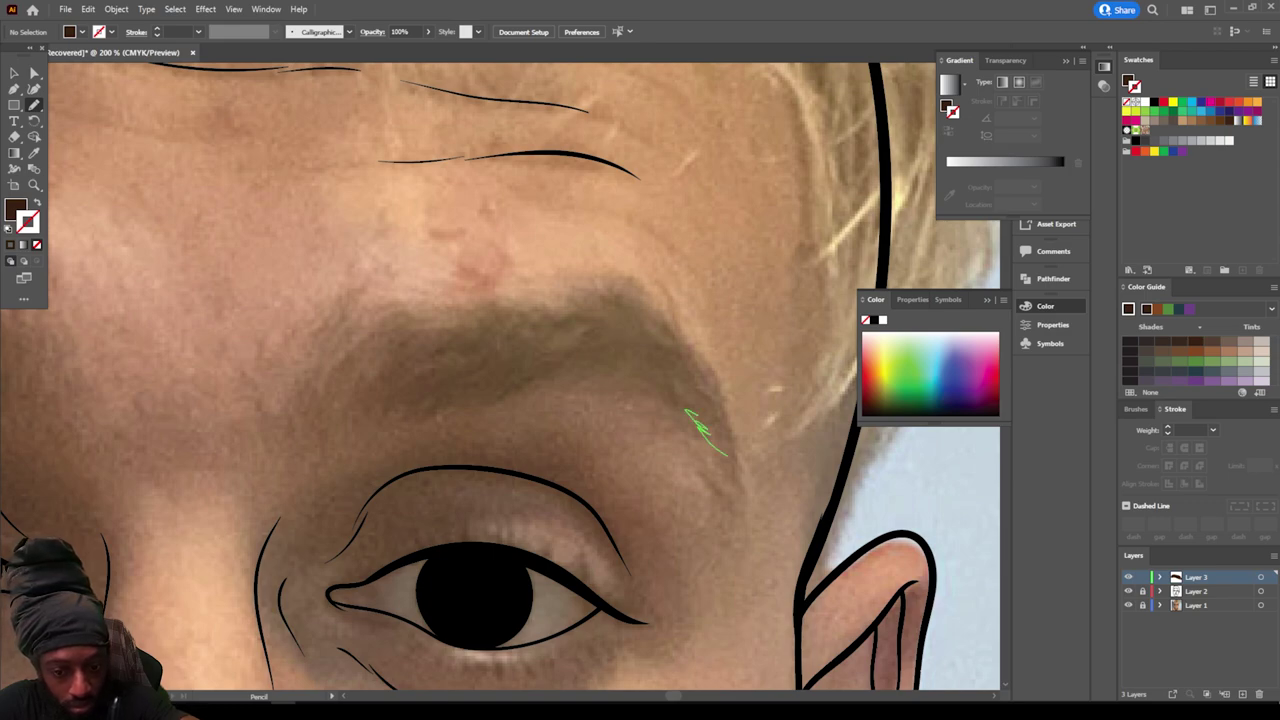
{"action": "mouse_move", "coordinate": [688, 405]}
{"action": "left_mouse_down"}
{"action": "mouse_move", "coordinate": [583, 369]}
{"action": "mouse_move", "coordinate": [494, 397]}
{"action": "left_mouse_up"}
{"action": "left_click_drag", "start_coordinate": [524, 376], "coordinate": [482, 397]}
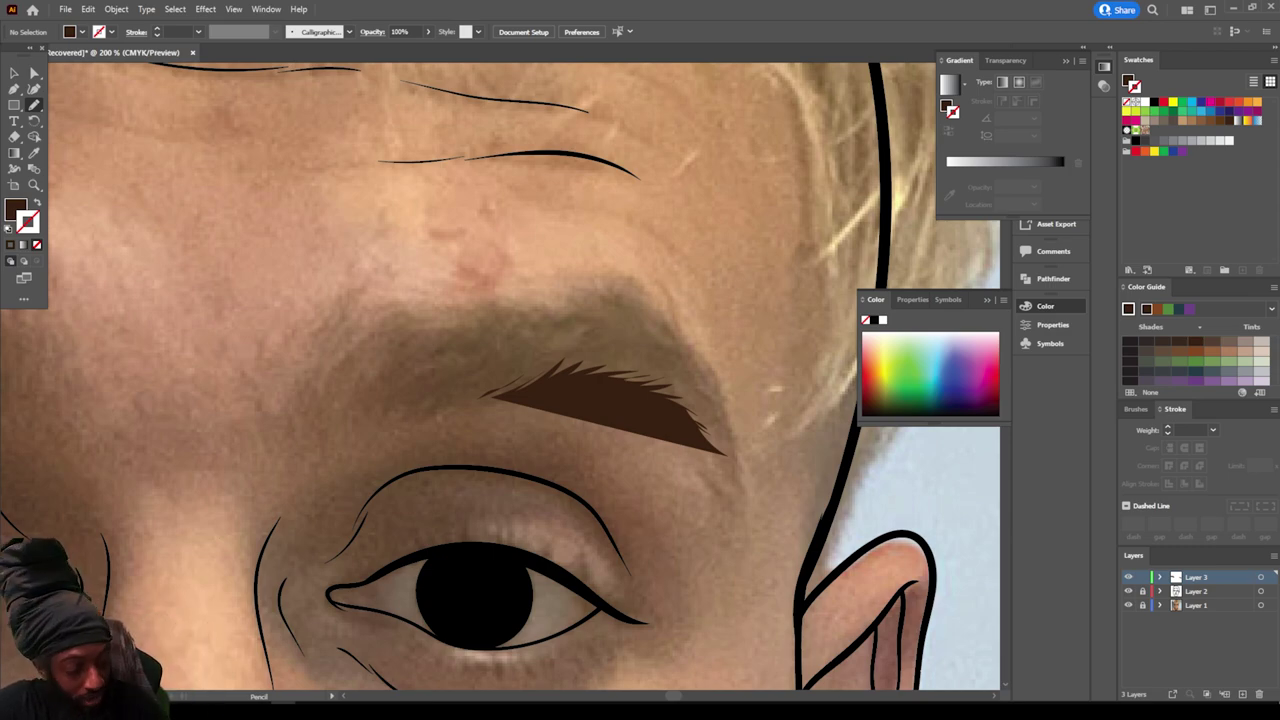
{"action": "key", "text": "ctrl+z"}
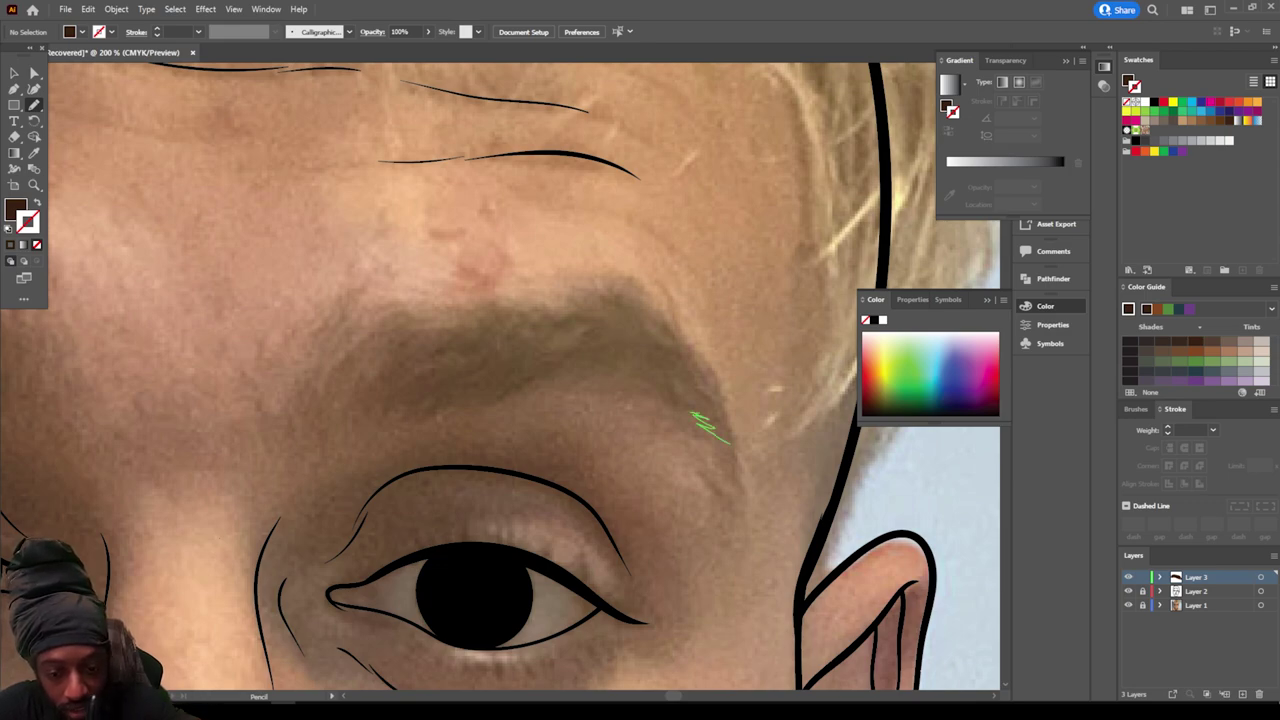
Step: Trace the eyebrow on the photo's right as a filled dark brown shape with hair-like edges, extending its inner end toward the nose
{"action": "mouse_move", "coordinate": [690, 412]}
{"action": "left_mouse_down"}
{"action": "mouse_move", "coordinate": [602, 360]}
{"action": "mouse_move", "coordinate": [556, 360]}
{"action": "mouse_move", "coordinate": [488, 396]}
{"action": "mouse_move", "coordinate": [378, 405]}
{"action": "mouse_move", "coordinate": [372, 348]}
{"action": "mouse_move", "coordinate": [382, 329]}
{"action": "mouse_move", "coordinate": [430, 310]}
{"action": "mouse_move", "coordinate": [608, 298]}
{"action": "mouse_move", "coordinate": [650, 312]}
{"action": "mouse_move", "coordinate": [680, 346]}
{"action": "mouse_move", "coordinate": [734, 452]}
{"action": "left_mouse_up"}
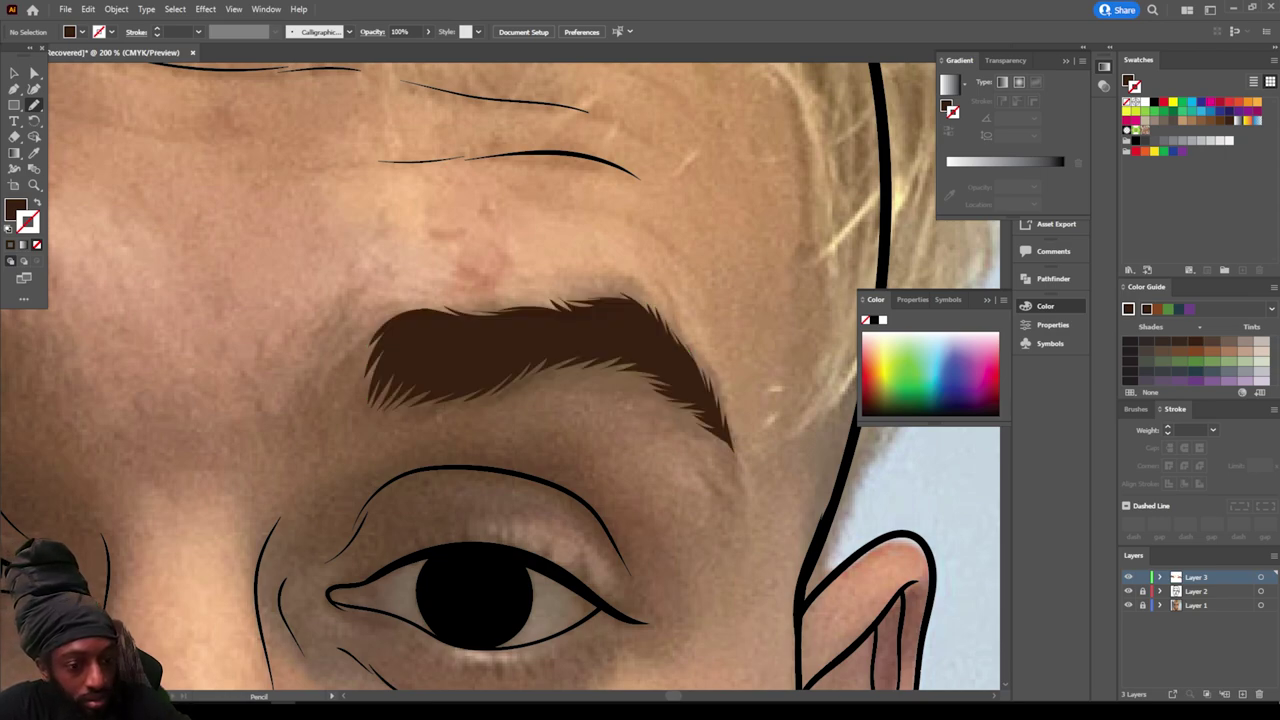
{"action": "mouse_move", "coordinate": [392, 363]}
{"action": "left_mouse_down"}
{"action": "mouse_move", "coordinate": [356, 388]}
{"action": "mouse_move", "coordinate": [335, 384]}
{"action": "mouse_move", "coordinate": [364, 347]}
{"action": "mouse_move", "coordinate": [390, 352]}
{"action": "left_mouse_up"}
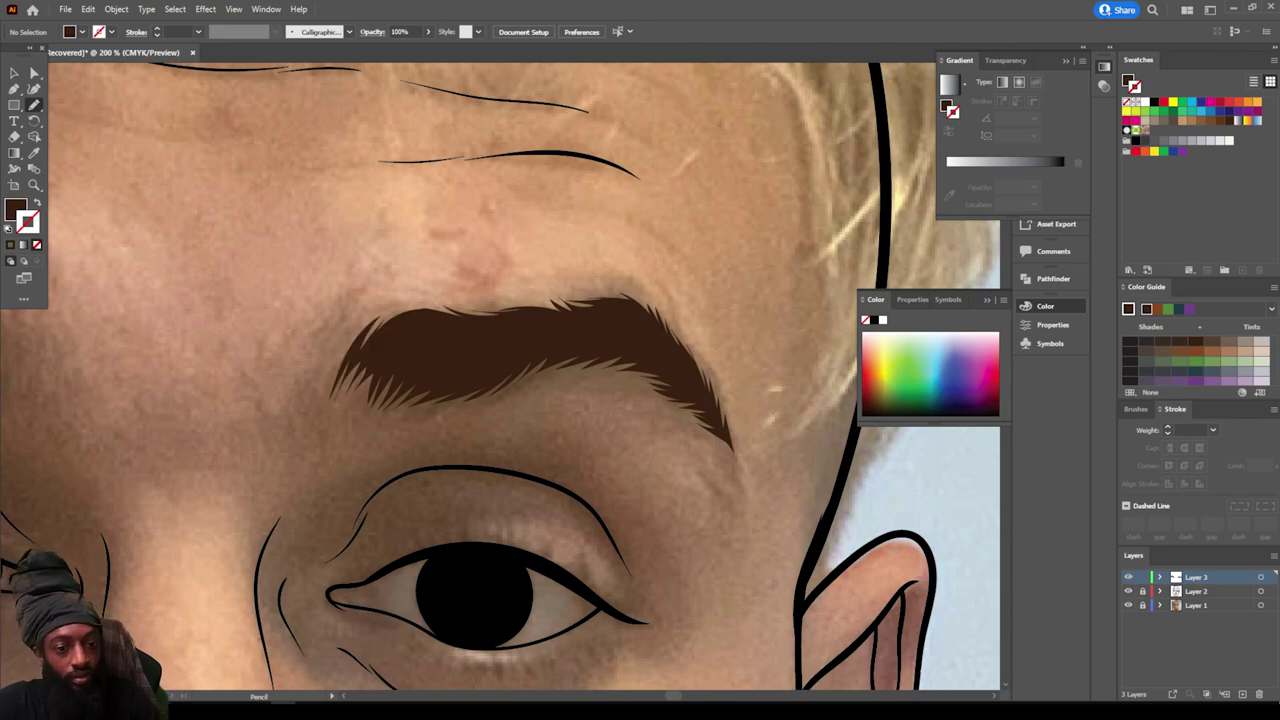
Step: Draw the beard along the jaw on the photo's left as a filled dark brown shape with jagged, hair-like edges
{"action": "key", "text": "ctrl+minus"}
{"action": "key", "text": "ctrl+minus"}
{"action": "key", "text": "ctrl+minus"}
{"action": "key", "text": "ctrl+minus"}
{"action": "scroll", "coordinate": [540, 578], "scroll_direction": "down", "scroll_amount": 3}
{"action": "key", "text": "ctrl+equal"}
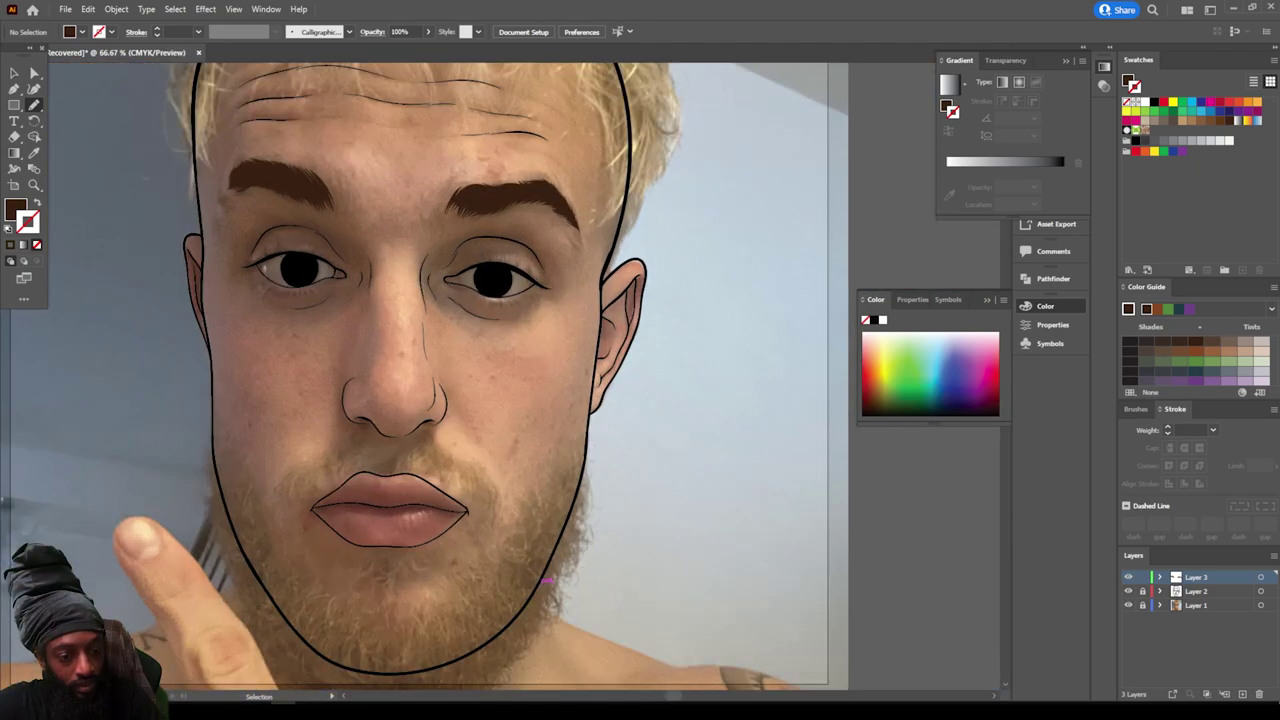
{"action": "scroll", "coordinate": [540, 578], "scroll_direction": "left", "scroll_amount": 3}
{"action": "scroll", "coordinate": [540, 578], "scroll_direction": "down", "scroll_amount": 8}
{"action": "key", "text": "ctrl+equal"}
{"action": "scroll", "coordinate": [540, 578], "scroll_direction": "left", "scroll_amount": 3}
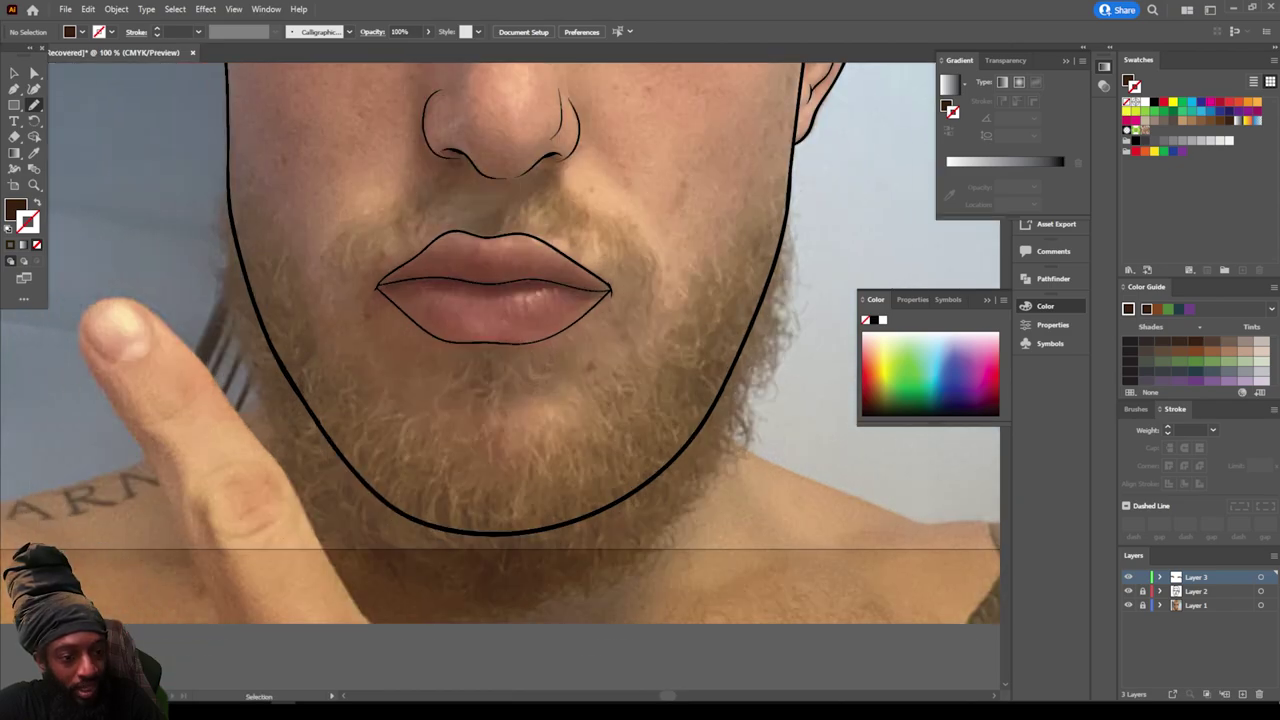
{"action": "scroll", "coordinate": [500, 340], "scroll_direction": "up", "scroll_amount": 2}
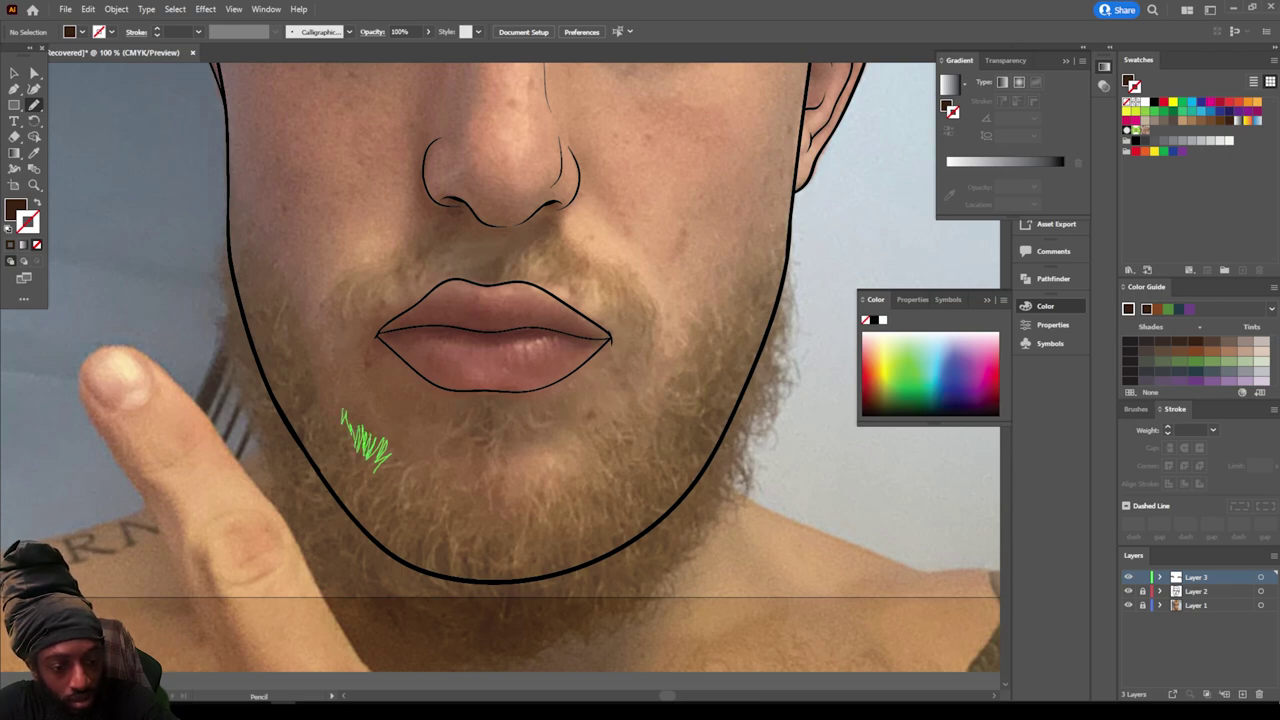
{"action": "left_click_drag", "start_coordinate": [338, 404], "coordinate": [333, 388]}
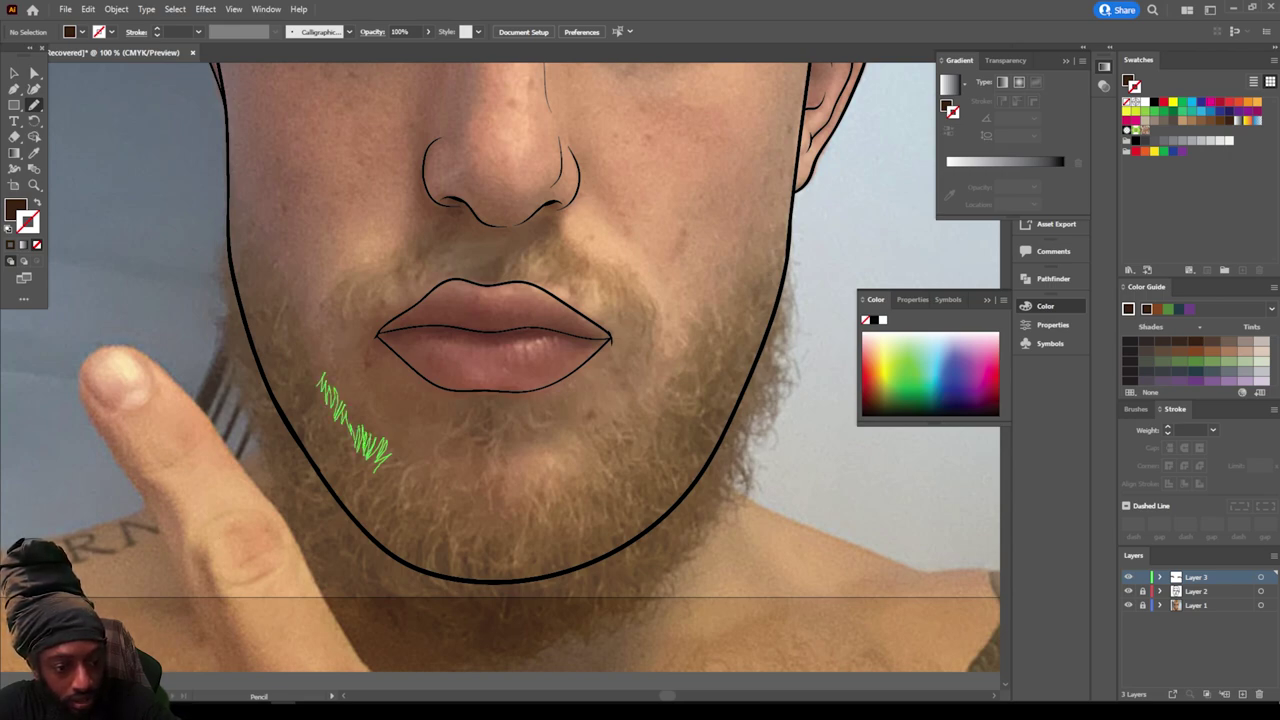
{"action": "left_click_drag", "start_coordinate": [300, 348], "coordinate": [259, 285]}
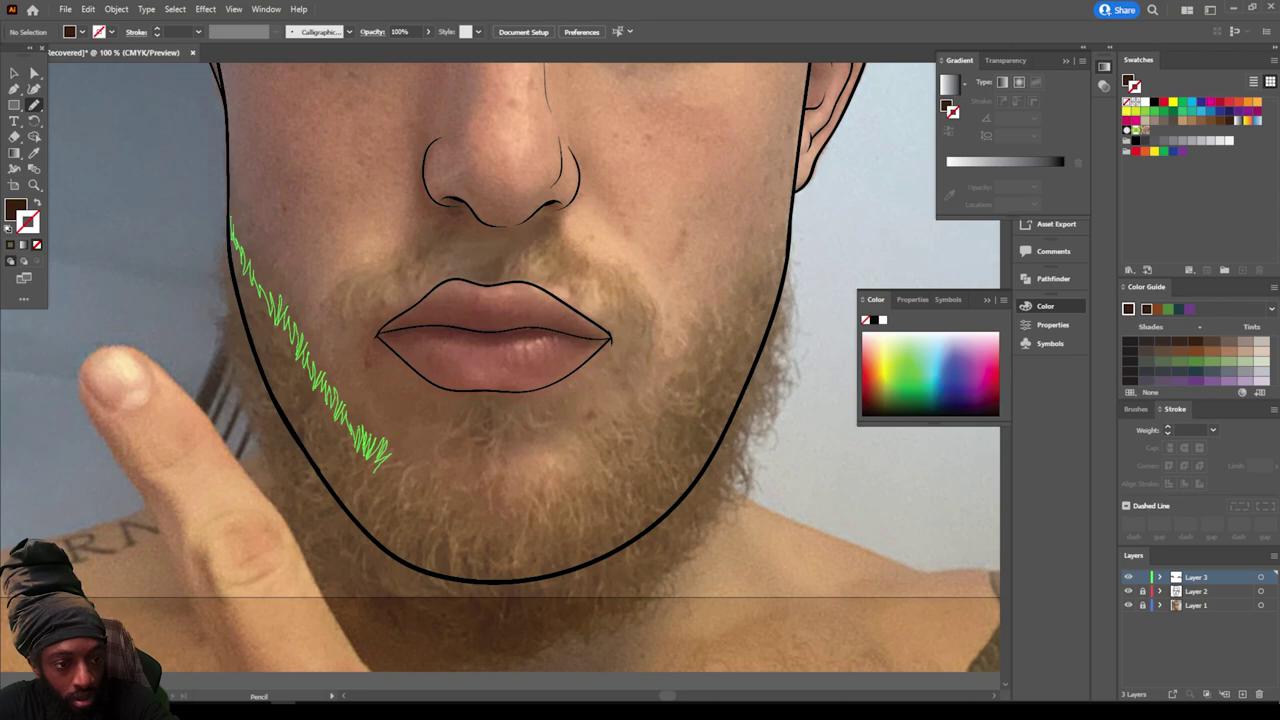
{"action": "left_click_drag", "start_coordinate": [223, 262], "coordinate": [220, 286]}
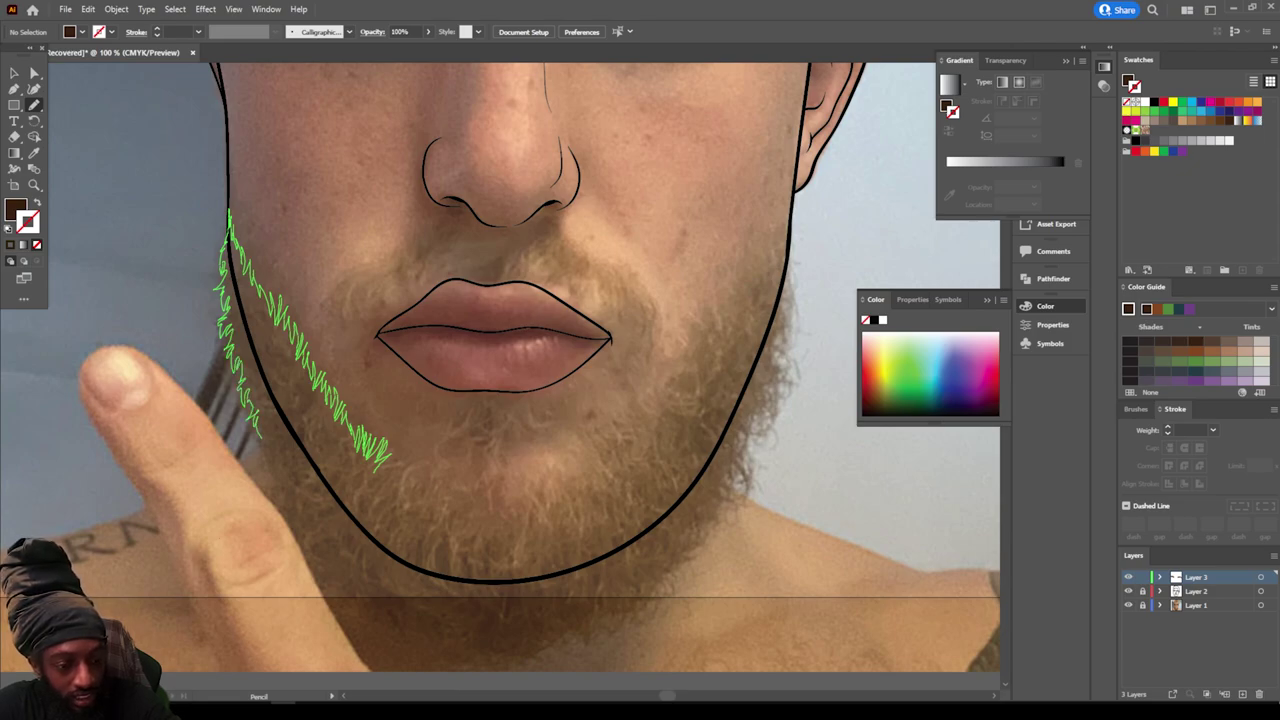
{"action": "mouse_move", "coordinate": [270, 458]}
{"action": "left_mouse_down"}
{"action": "mouse_move", "coordinate": [352, 568]}
{"action": "mouse_move", "coordinate": [388, 458]}
{"action": "left_mouse_up"}
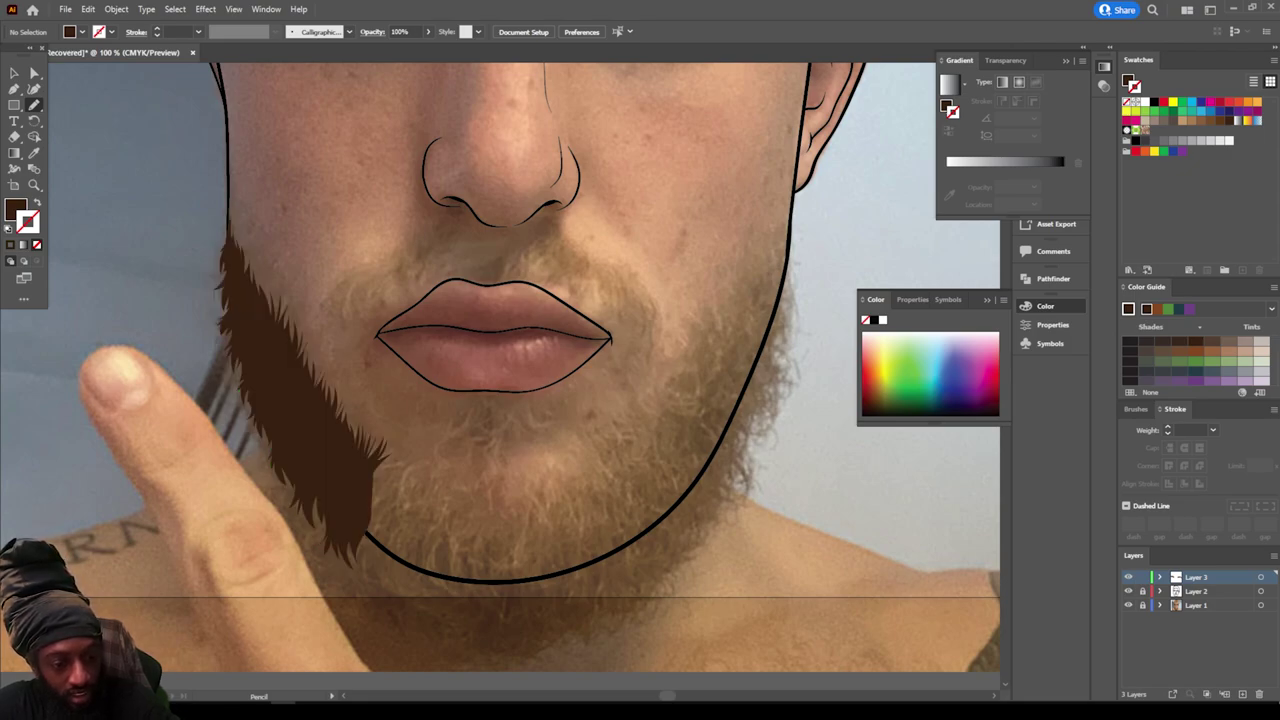
Step: Continue the dark brown beard under the chin and partway up the jaw on the photo's right, with a spiky lower edge
{"action": "scroll", "coordinate": [500, 370], "scroll_direction": "down", "scroll_amount": 2}
{"action": "scroll", "coordinate": [545, 450], "scroll_direction": "up", "scroll_amount": 3}
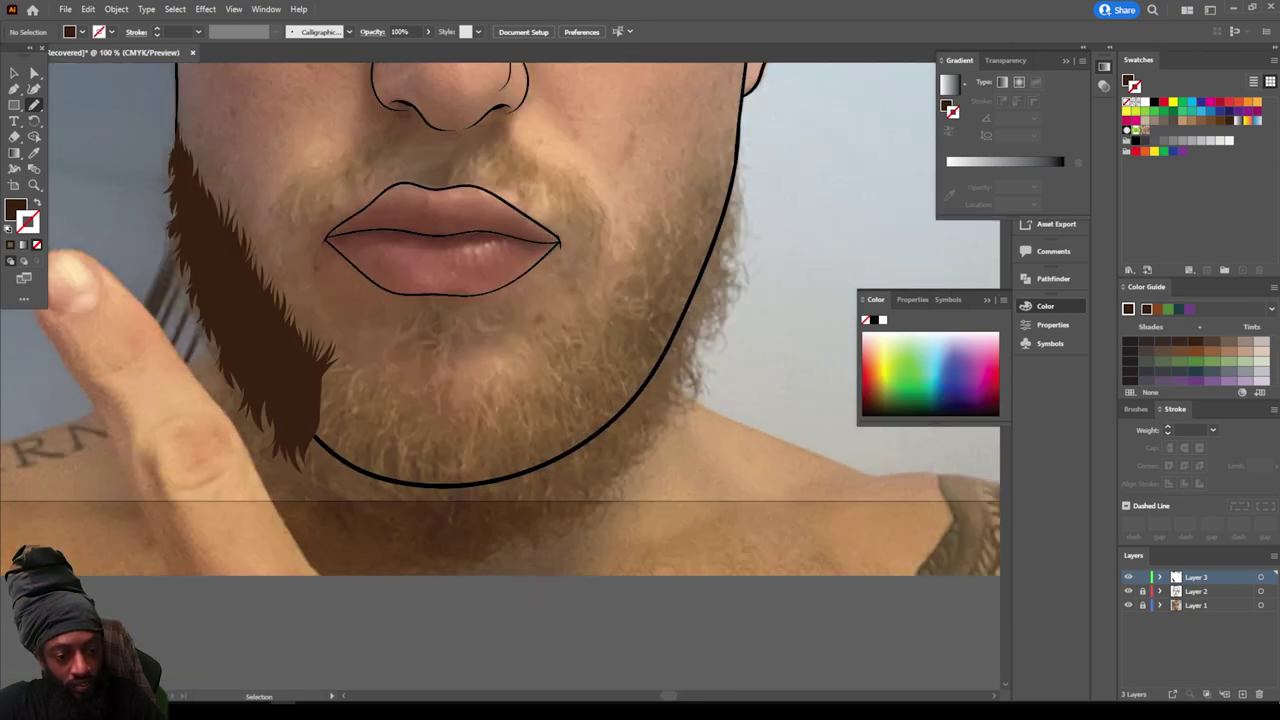
{"action": "mouse_move", "coordinate": [148, 488]}
{"action": "left_mouse_down"}
{"action": "mouse_move", "coordinate": [235, 598]}
{"action": "mouse_move", "coordinate": [258, 590]}
{"action": "mouse_move", "coordinate": [255, 617]}
{"action": "mouse_move", "coordinate": [272, 598]}
{"action": "mouse_move", "coordinate": [298, 626]}
{"action": "mouse_move", "coordinate": [309, 616]}
{"action": "mouse_move", "coordinate": [318, 642]}
{"action": "mouse_move", "coordinate": [358, 628]}
{"action": "mouse_move", "coordinate": [382, 655]}
{"action": "mouse_move", "coordinate": [390, 630]}
{"action": "mouse_move", "coordinate": [420, 642]}
{"action": "mouse_move", "coordinate": [470, 617]}
{"action": "mouse_move", "coordinate": [473, 550]}
{"action": "mouse_move", "coordinate": [366, 483]}
{"action": "mouse_move", "coordinate": [190, 452]}
{"action": "left_mouse_up"}
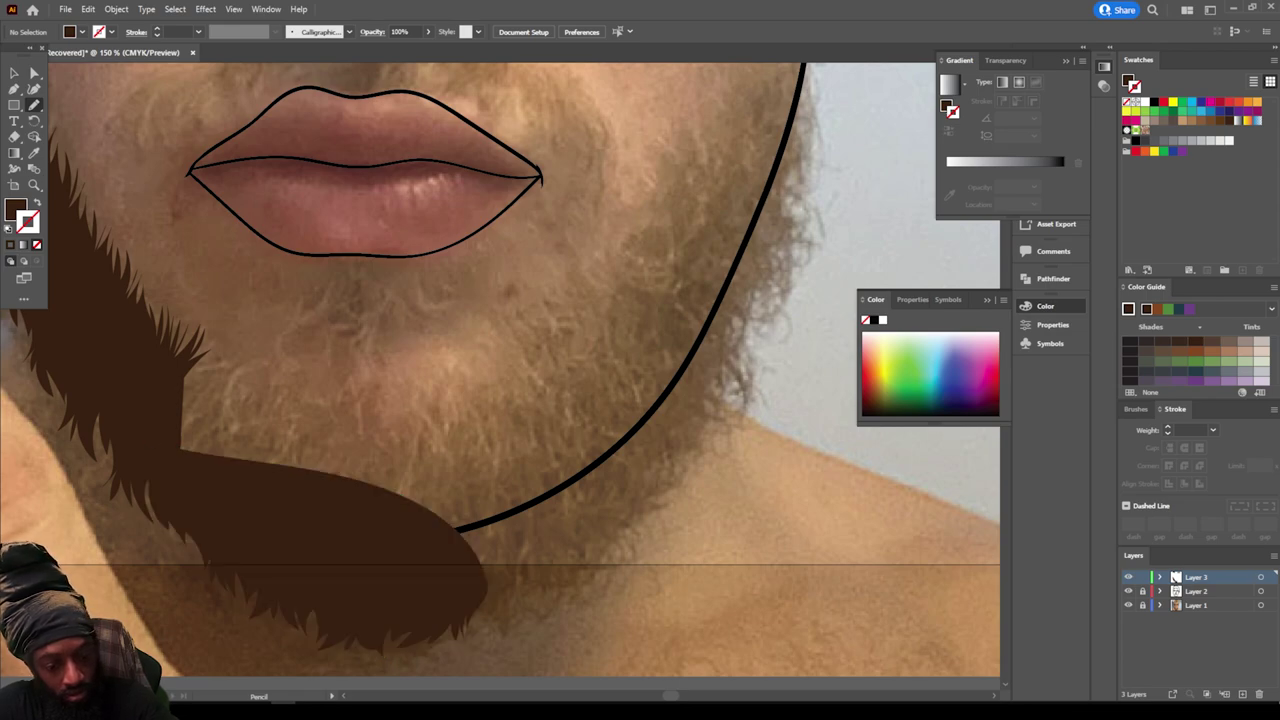
{"action": "mouse_move", "coordinate": [469, 598]}
{"action": "left_mouse_down"}
{"action": "mouse_move", "coordinate": [544, 582]}
{"action": "mouse_move", "coordinate": [566, 599]}
{"action": "mouse_move", "coordinate": [575, 561]}
{"action": "mouse_move", "coordinate": [642, 520]}
{"action": "mouse_move", "coordinate": [702, 437]}
{"action": "mouse_move", "coordinate": [702, 365]}
{"action": "mouse_move", "coordinate": [440, 518]}
{"action": "left_mouse_up"}
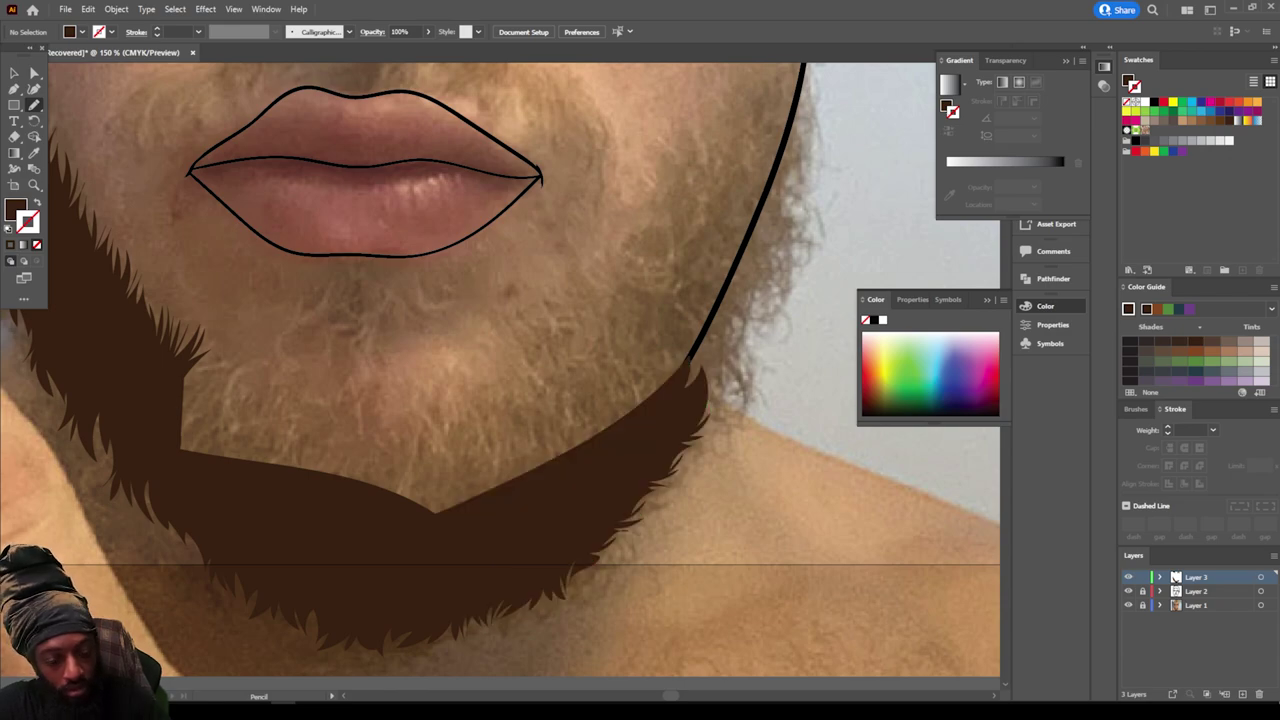
Step: Extend the beard up the jaw on the photo's right to the sideburn with a filled, jagged brown shape
{"action": "key", "text": "ctrl+minus"}
{"action": "key", "text": "ctrl+minus"}
{"action": "scroll", "coordinate": [500, 376], "scroll_direction": "right", "scroll_amount": 1}
{"action": "key", "text": "ctrl+equal"}
{"action": "key", "text": "ctrl+equal"}
{"action": "scroll", "coordinate": [500, 376], "scroll_direction": "up", "scroll_amount": 2}
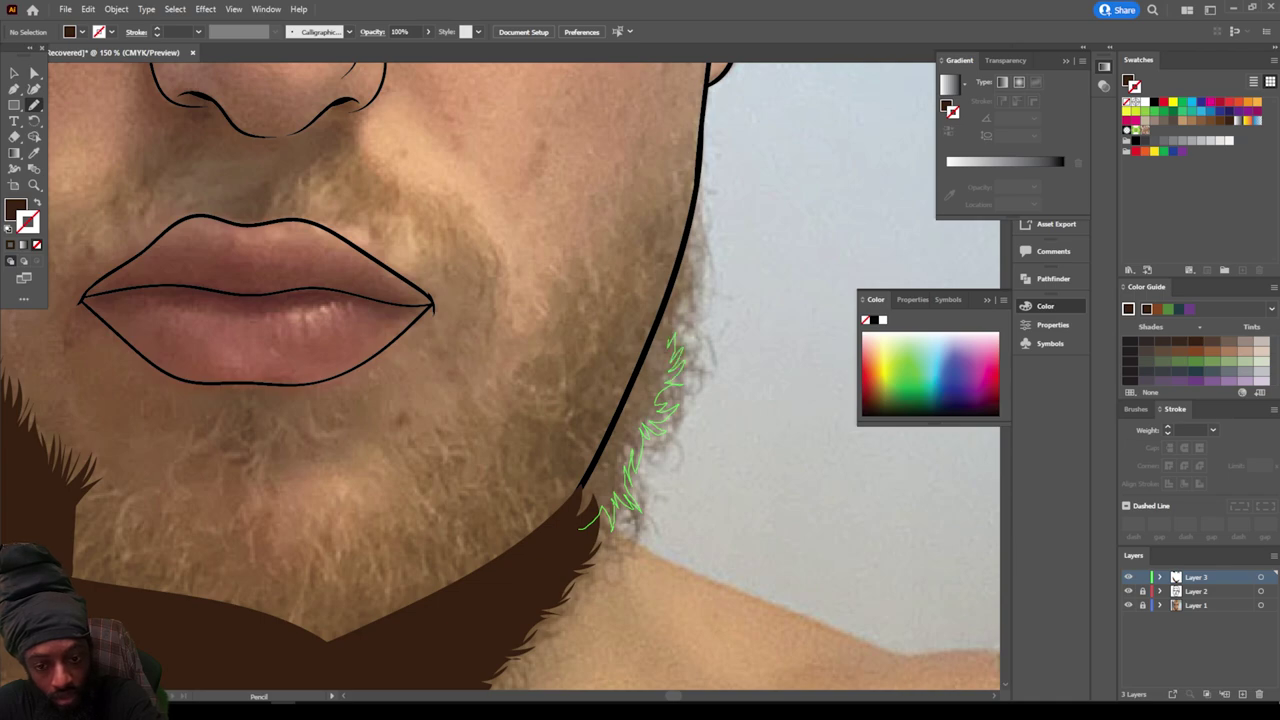
{"action": "mouse_move", "coordinate": [675, 336]}
{"action": "left_mouse_down"}
{"action": "mouse_move", "coordinate": [678, 300]}
{"action": "mouse_move", "coordinate": [701, 234]}
{"action": "left_mouse_up"}
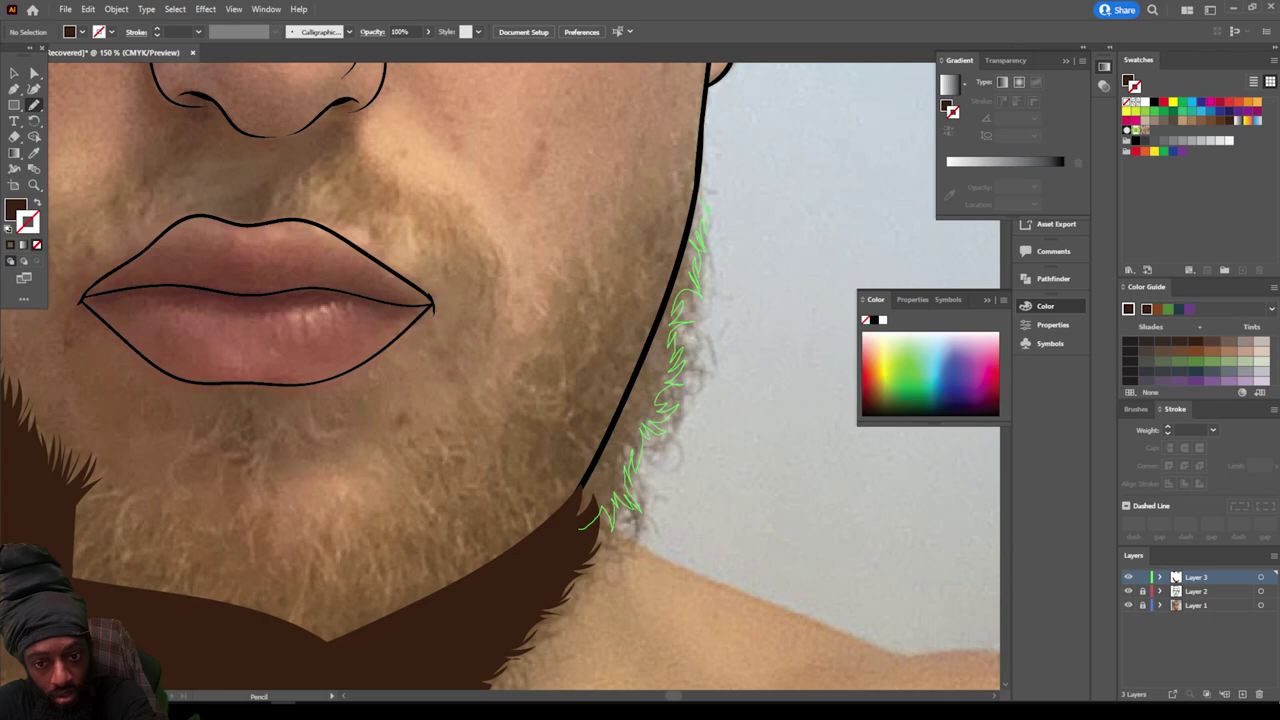
{"action": "mouse_move", "coordinate": [705, 180]}
{"action": "left_mouse_down"}
{"action": "mouse_move", "coordinate": [700, 150]}
{"action": "mouse_move", "coordinate": [502, 524]}
{"action": "mouse_move", "coordinate": [436, 562]}
{"action": "left_mouse_up"}
Step: Fill the gap above the beard's chin area and add spiky hair shapes along its whole inner edge up to the sideburn
{"action": "key", "text": "ctrl+minus"}
{"action": "key", "text": "ctrl+minus"}
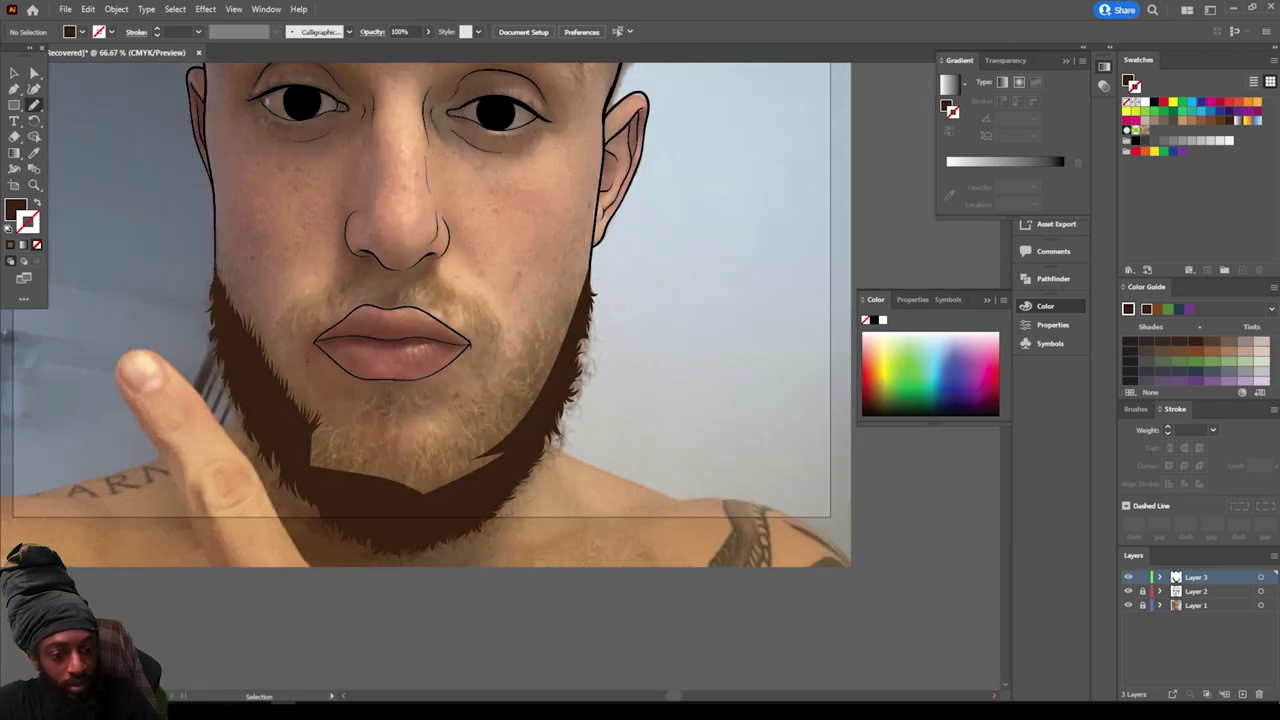
{"action": "scroll", "coordinate": [624, 633], "scroll_direction": "left", "scroll_amount": 3}
{"action": "key", "text": "ctrl+equal"}
{"action": "scroll", "coordinate": [624, 633], "scroll_direction": "up", "scroll_amount": 1}
{"action": "mouse_move", "coordinate": [368, 552]}
{"action": "left_mouse_down"}
{"action": "mouse_move", "coordinate": [664, 526]}
{"action": "mouse_move", "coordinate": [767, 310]}
{"action": "mouse_move", "coordinate": [663, 446]}
{"action": "mouse_move", "coordinate": [588, 515]}
{"action": "mouse_move", "coordinate": [471, 533]}
{"action": "mouse_move", "coordinate": [358, 493]}
{"action": "mouse_move", "coordinate": [354, 540]}
{"action": "left_mouse_up"}
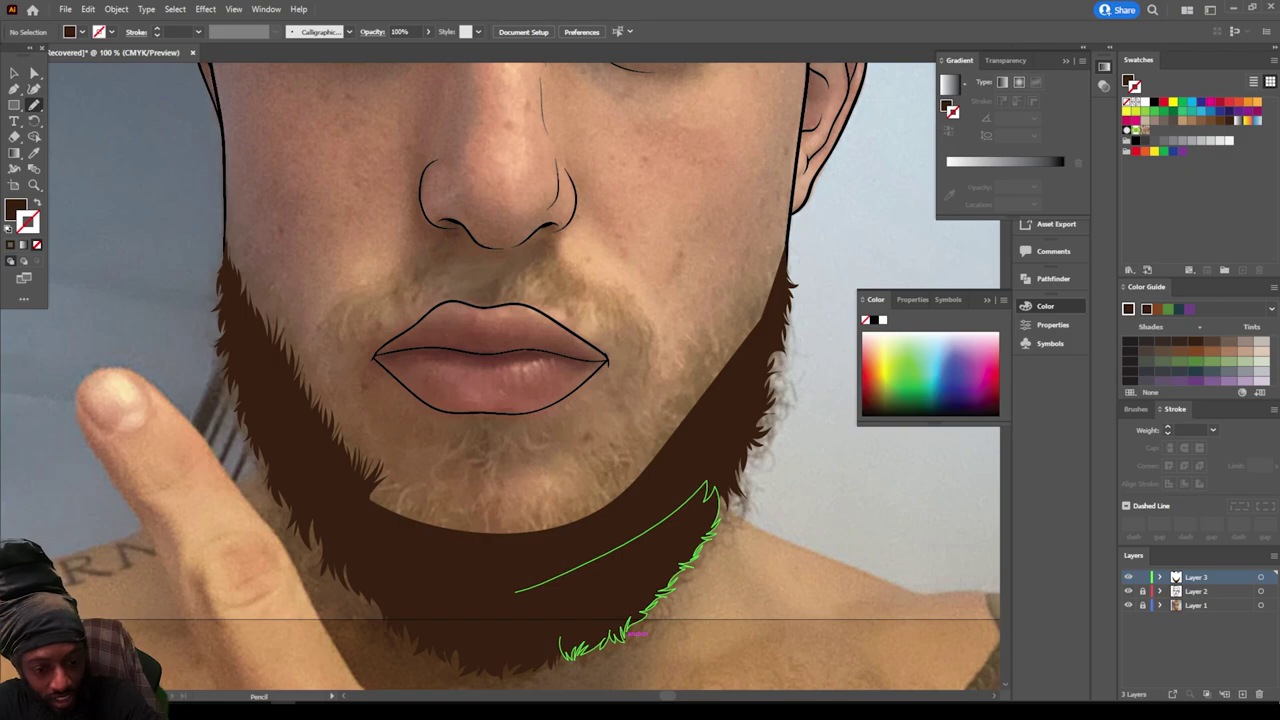
{"action": "mouse_move", "coordinate": [499, 548]}
{"action": "left_mouse_down"}
{"action": "mouse_move", "coordinate": [493, 512]}
{"action": "mouse_move", "coordinate": [367, 478]}
{"action": "left_mouse_up"}
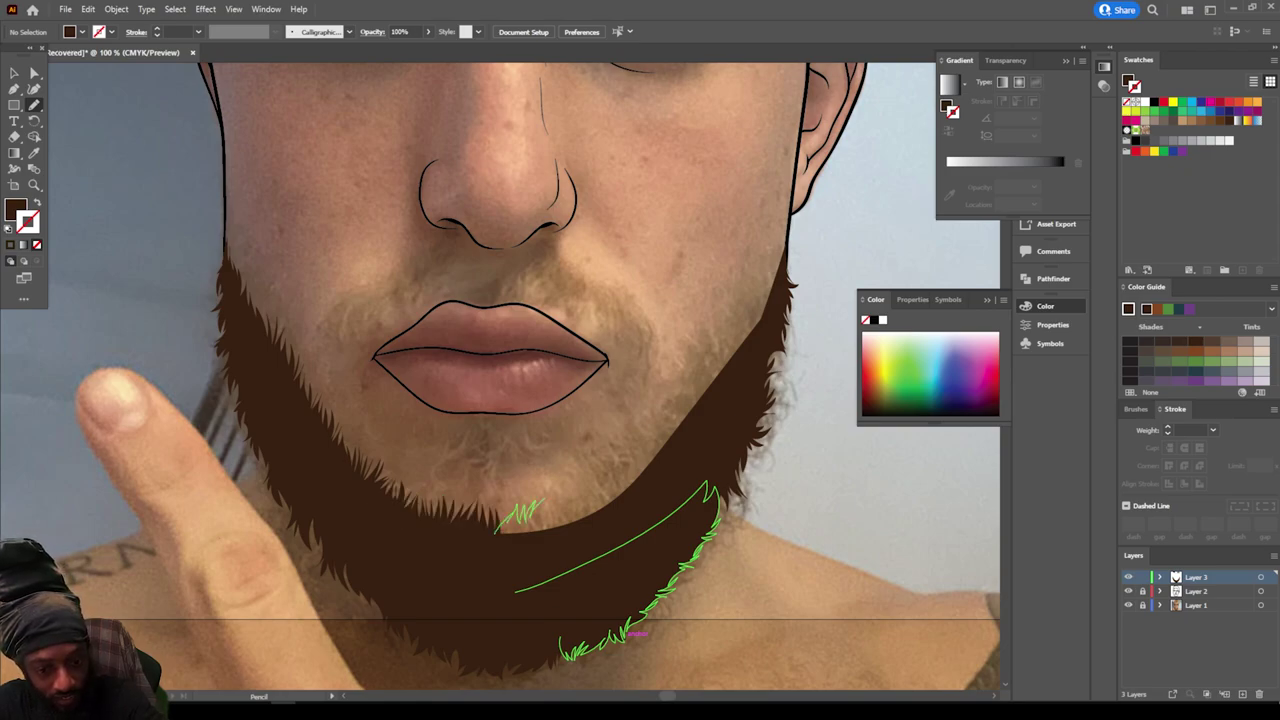
{"action": "mouse_move", "coordinate": [570, 492]}
{"action": "left_mouse_down"}
{"action": "mouse_move", "coordinate": [611, 444]}
{"action": "mouse_move", "coordinate": [629, 454]}
{"action": "mouse_move", "coordinate": [651, 422]}
{"action": "mouse_move", "coordinate": [625, 526]}
{"action": "mouse_move", "coordinate": [728, 319]}
{"action": "left_mouse_up"}
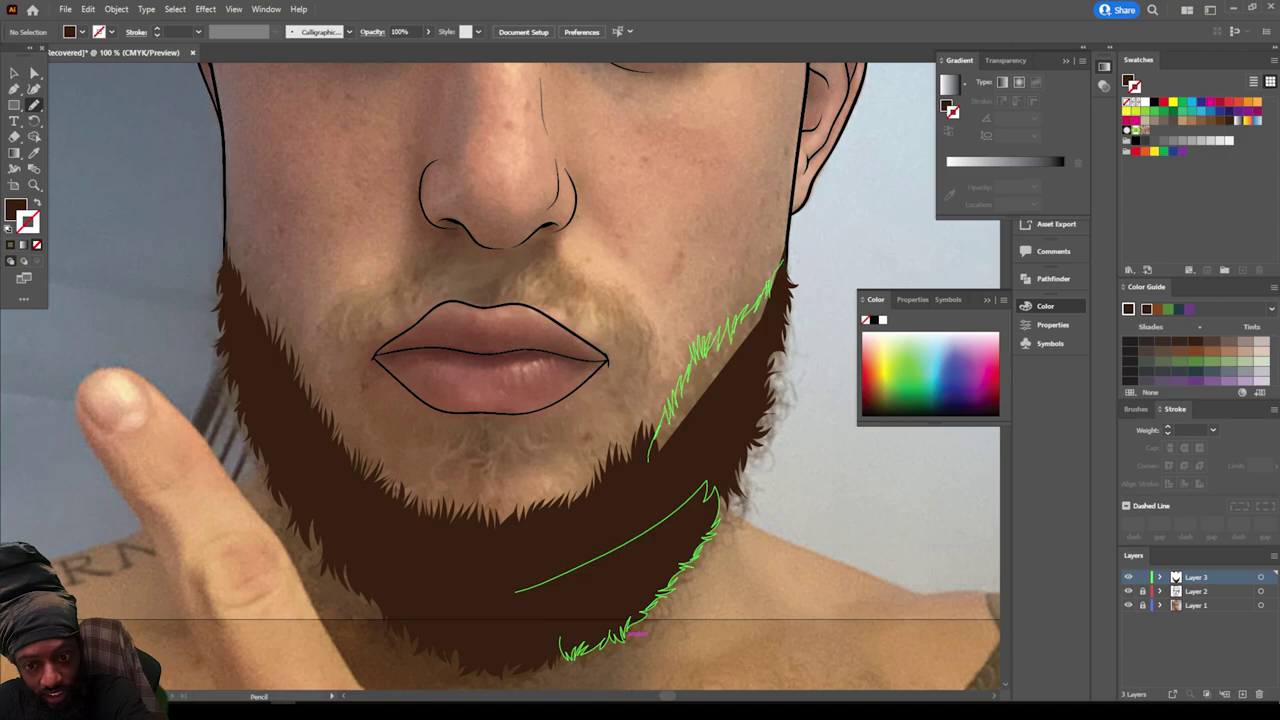
{"action": "left_click_drag", "start_coordinate": [778, 262], "coordinate": [786, 258]}
Step: Draw a small filled brown soul patch with spiky hair edges just below the lower lip
{"action": "key", "text": "ctrl+minus"}
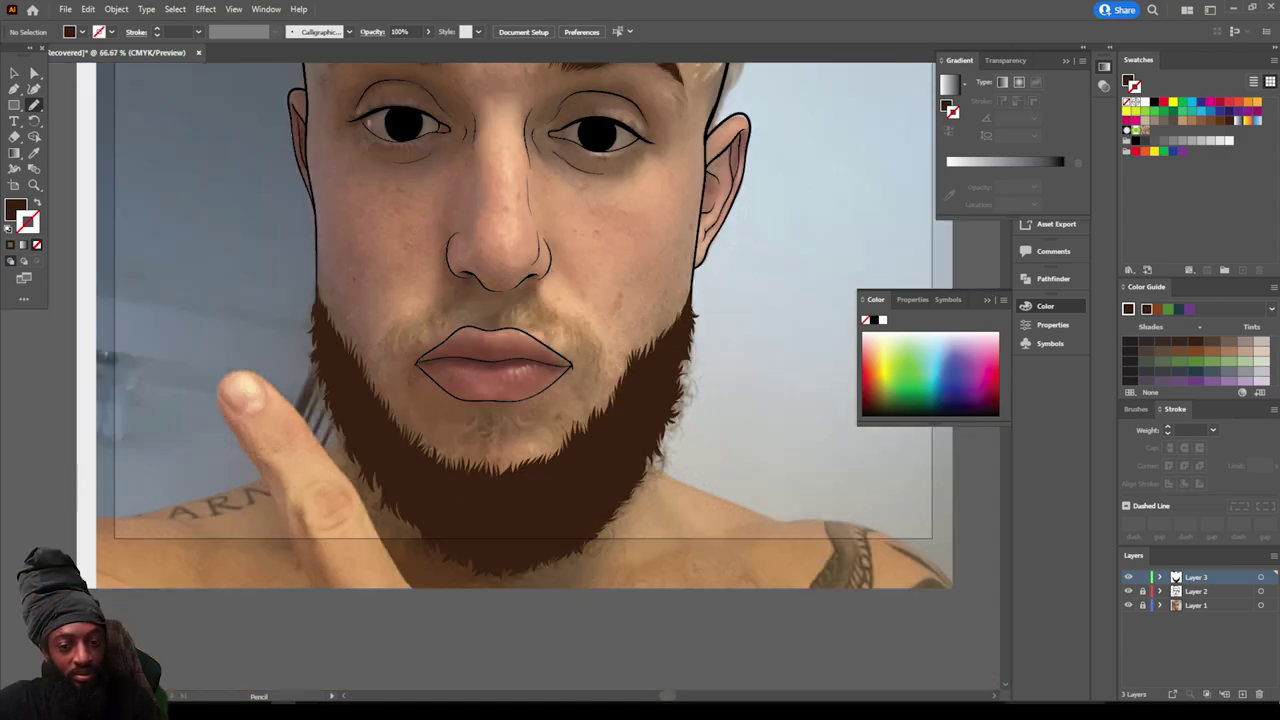
{"action": "key", "text": "ctrl+minus"}
{"action": "key", "text": "ctrl+minus"}
{"action": "scroll", "coordinate": [500, 376], "scroll_direction": "up", "scroll_amount": 2}
{"action": "key", "text": "ctrl+plus"}
{"action": "key", "text": "ctrl+plus"}
{"action": "scroll", "coordinate": [500, 376], "scroll_direction": "down", "scroll_amount": 2}
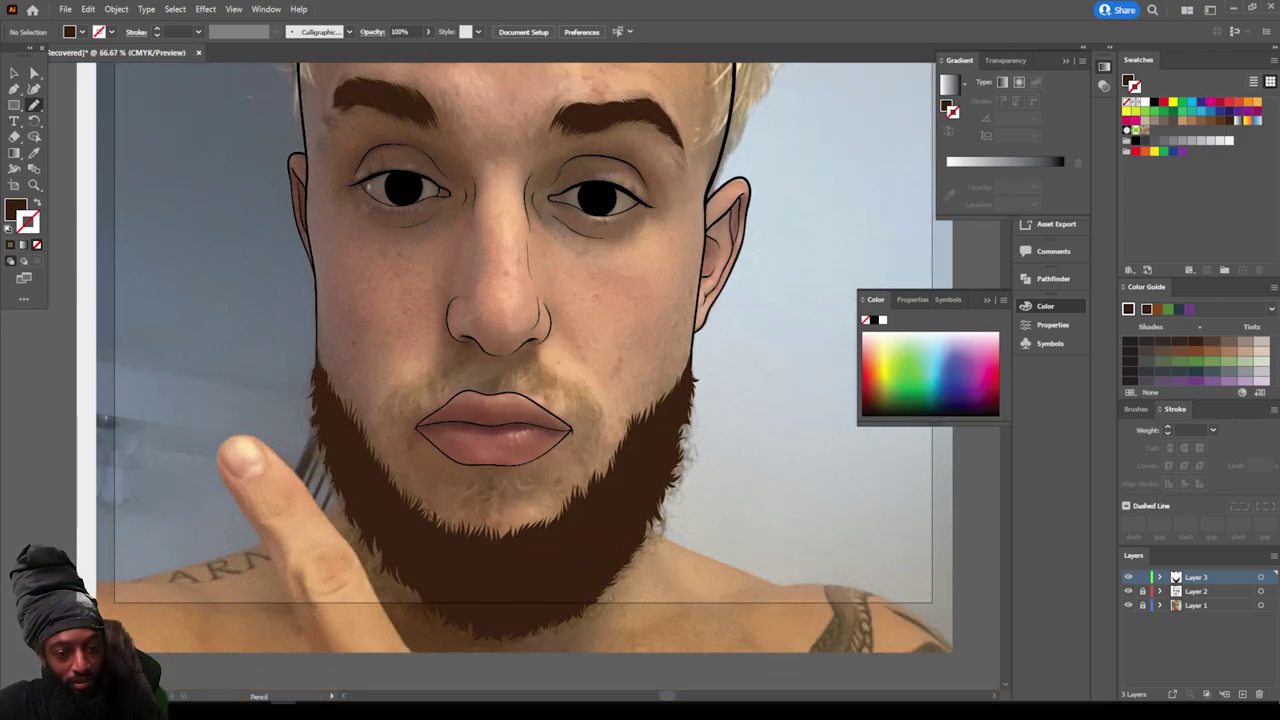
{"action": "key", "text": "ctrl+plus"}
{"action": "key", "text": "ctrl+plus"}
{"action": "key", "text": "ctrl+plus"}
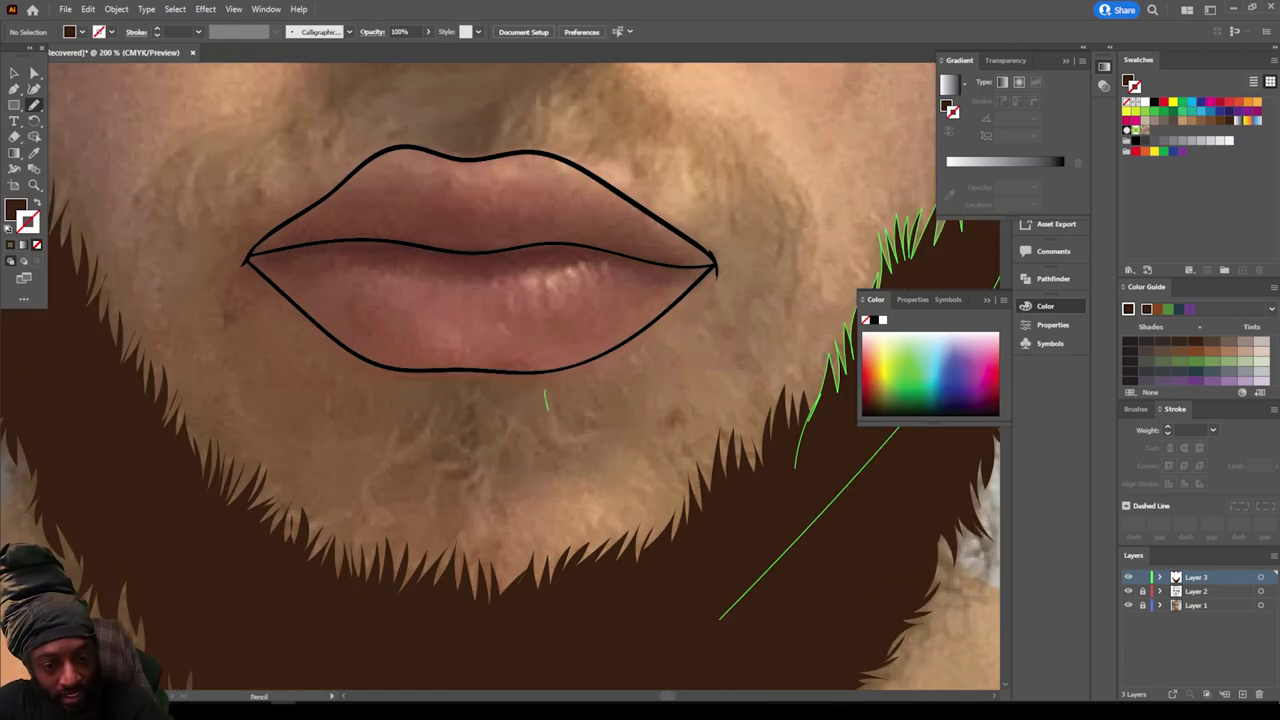
{"action": "mouse_move", "coordinate": [547, 408]}
{"action": "left_mouse_down"}
{"action": "mouse_move", "coordinate": [597, 433]}
{"action": "mouse_move", "coordinate": [552, 445]}
{"action": "mouse_move", "coordinate": [560, 459]}
{"action": "mouse_move", "coordinate": [525, 452]}
{"action": "mouse_move", "coordinate": [492, 467]}
{"action": "mouse_move", "coordinate": [485, 501]}
{"action": "mouse_move", "coordinate": [482, 452]}
{"action": "mouse_move", "coordinate": [475, 489]}
{"action": "mouse_move", "coordinate": [452, 491]}
{"action": "mouse_move", "coordinate": [472, 448]}
{"action": "mouse_move", "coordinate": [430, 470]}
{"action": "mouse_move", "coordinate": [429, 455]}
{"action": "mouse_move", "coordinate": [410, 489]}
{"action": "mouse_move", "coordinate": [414, 440]}
{"action": "mouse_move", "coordinate": [372, 484]}
{"action": "left_mouse_up"}
{"action": "mouse_move", "coordinate": [412, 440]}
{"action": "left_mouse_down"}
{"action": "mouse_move", "coordinate": [402, 410]}
{"action": "mouse_move", "coordinate": [388, 432]}
{"action": "mouse_move", "coordinate": [366, 412]}
{"action": "mouse_move", "coordinate": [386, 394]}
{"action": "mouse_move", "coordinate": [468, 376]}
{"action": "left_mouse_up"}
{"action": "left_click_drag", "start_coordinate": [472, 400], "coordinate": [474, 376]}
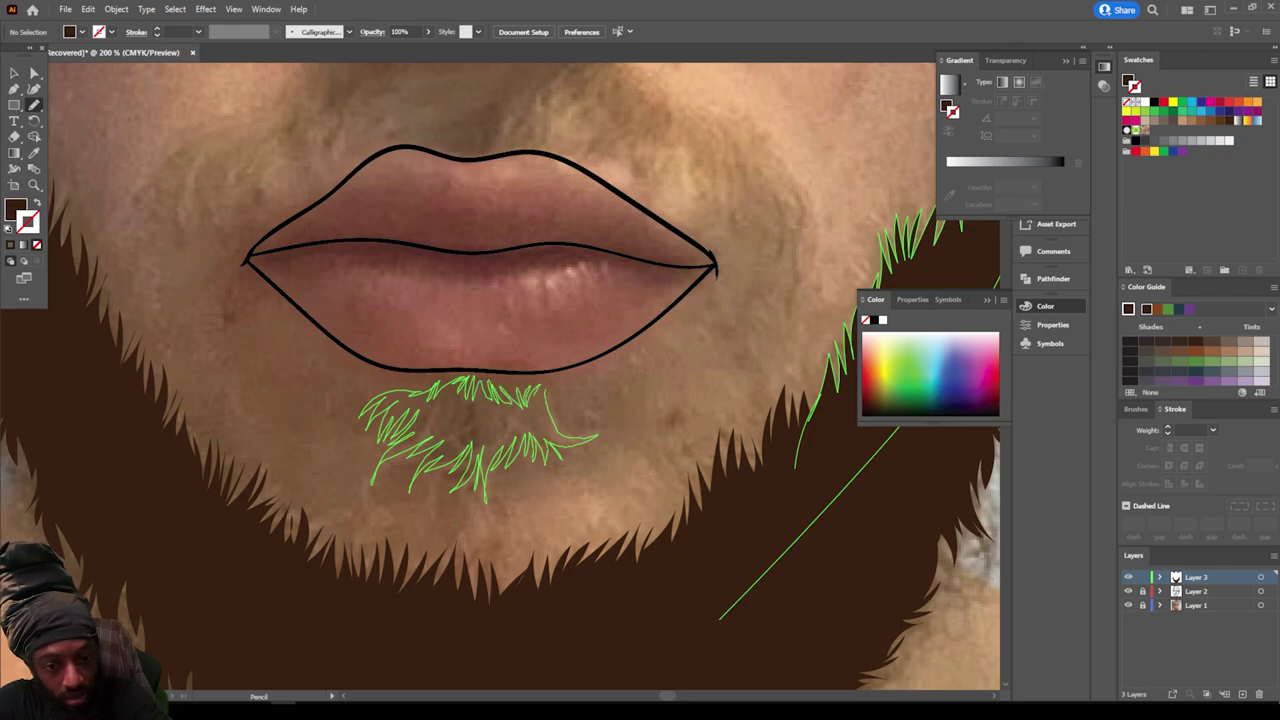
{"action": "left_click_drag", "start_coordinate": [550, 383], "coordinate": [540, 420]}
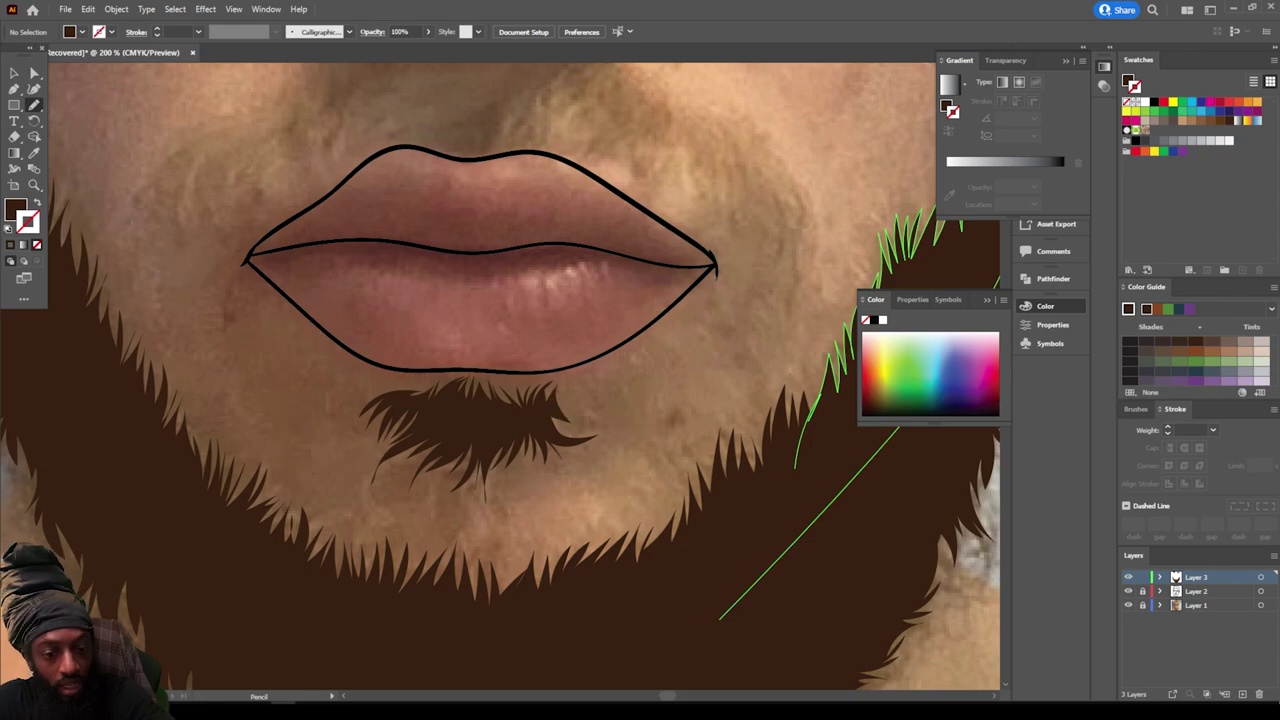
Step: Draw a two-part brown mustache above the upper lip with filled, hair-like shapes, leaving a gap under the nose
{"action": "key", "text": "ctrl+minus"}
{"action": "key", "text": "ctrl+minus"}
{"action": "key", "text": "ctrl+minus"}
{"action": "scroll", "coordinate": [700, 510], "scroll_direction": "up", "scroll_amount": 1}
{"action": "key", "text": "ctrl+equal"}
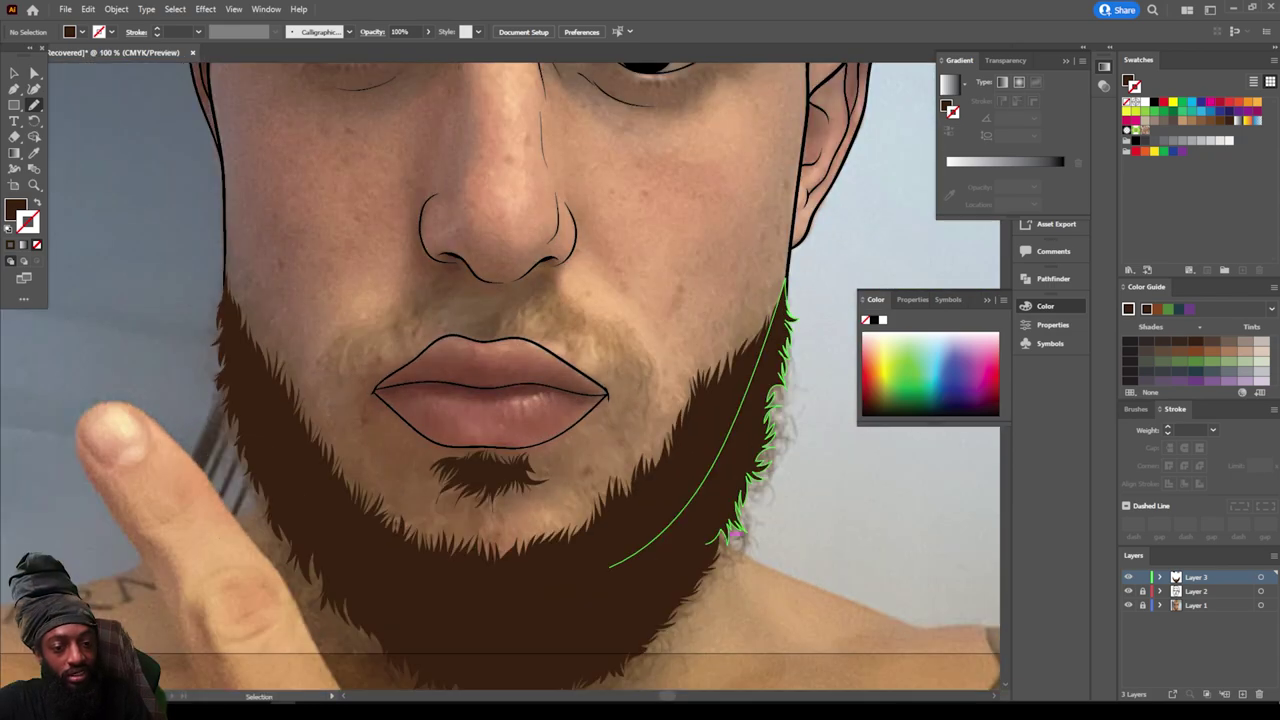
{"action": "key", "text": "ctrl+equal"}
{"action": "scroll", "coordinate": [700, 510], "scroll_direction": "up", "scroll_amount": 2}
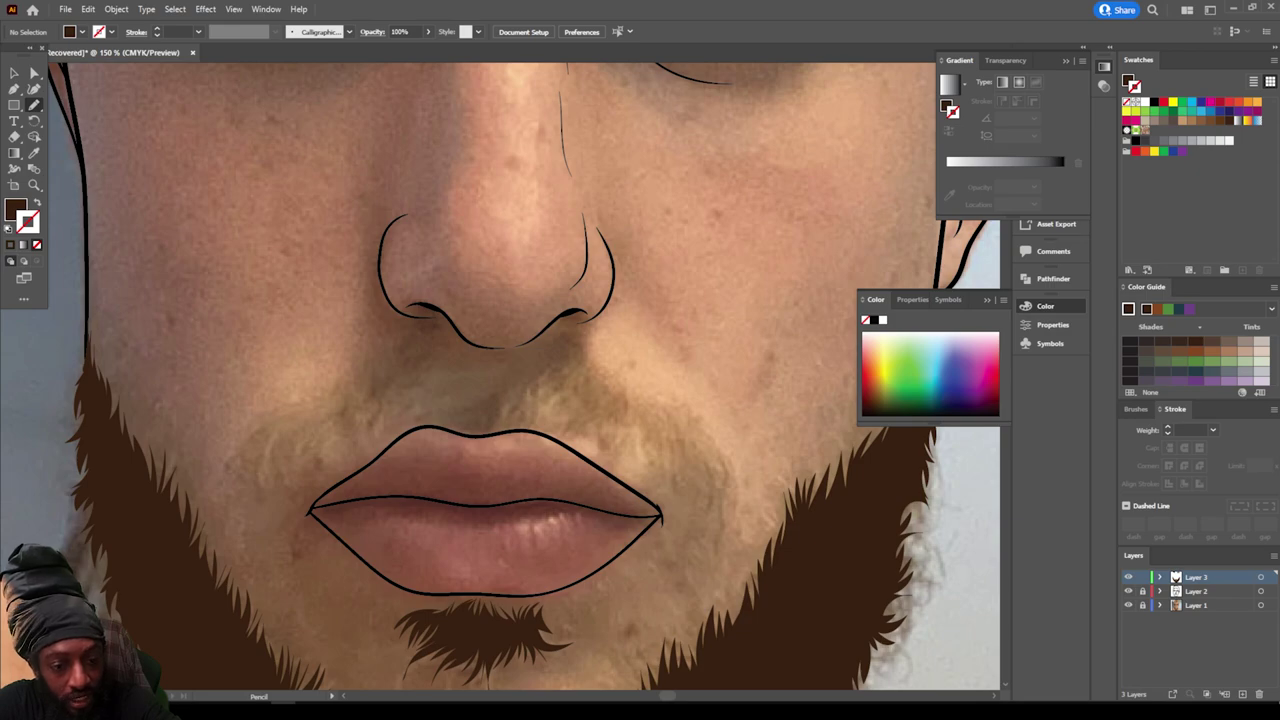
{"action": "mouse_move", "coordinate": [412, 416]}
{"action": "left_mouse_down"}
{"action": "mouse_move", "coordinate": [434, 383]}
{"action": "mouse_move", "coordinate": [310, 440]}
{"action": "mouse_move", "coordinate": [315, 420]}
{"action": "mouse_move", "coordinate": [430, 350]}
{"action": "mouse_move", "coordinate": [434, 412]}
{"action": "mouse_move", "coordinate": [524, 382]}
{"action": "mouse_move", "coordinate": [557, 350]}
{"action": "mouse_move", "coordinate": [598, 385]}
{"action": "mouse_move", "coordinate": [616, 425]}
{"action": "mouse_move", "coordinate": [605, 440]}
{"action": "mouse_move", "coordinate": [568, 400]}
{"action": "mouse_move", "coordinate": [535, 400]}
{"action": "mouse_move", "coordinate": [500, 424]}
{"action": "left_mouse_up"}
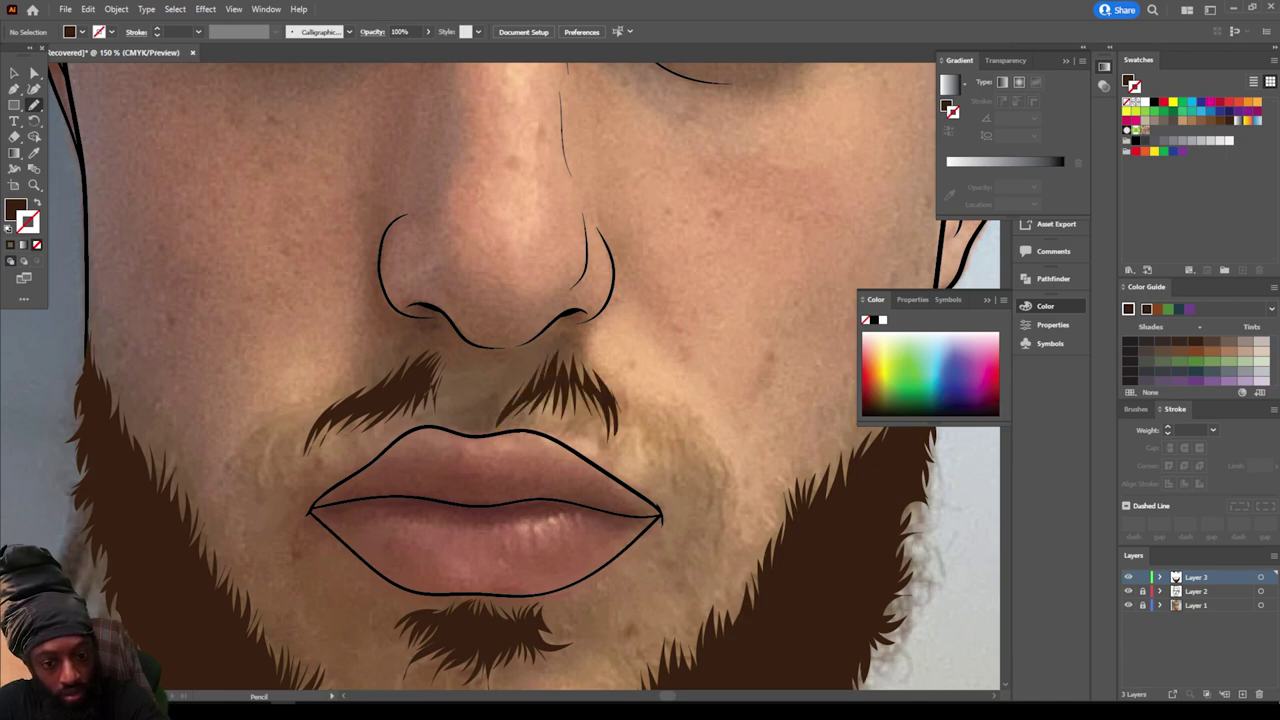
{"action": "mouse_move", "coordinate": [576, 384]}
{"action": "left_mouse_down"}
{"action": "mouse_move", "coordinate": [553, 364]}
{"action": "mouse_move", "coordinate": [498, 415]}
{"action": "left_mouse_up"}
Step: Draw the dark brown fringe across the upper forehead with filled Pencil shapes whose pointed strands hang down, reaching toward the temple on the photo's right
{"action": "key", "text": "ctrl+minus"}
{"action": "key", "text": "ctrl+minus"}
{"action": "key", "text": "ctrl+minus"}
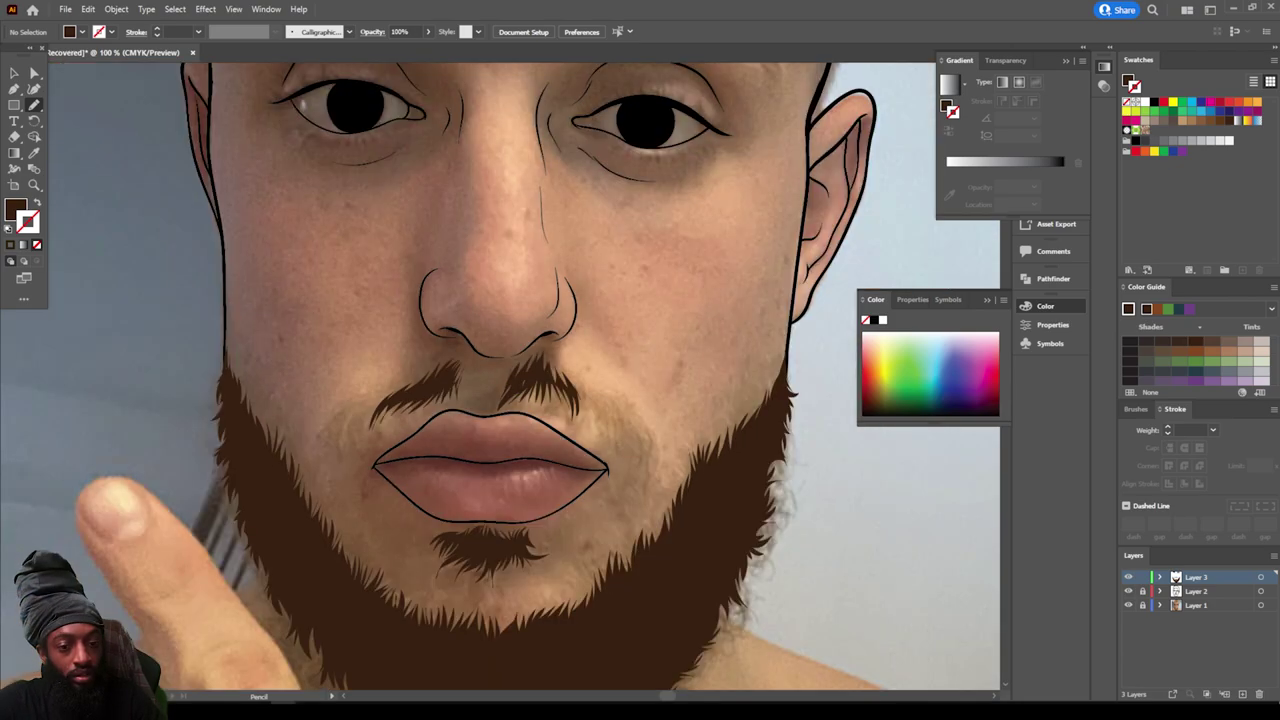
{"action": "scroll", "coordinate": [500, 375], "scroll_direction": "up", "scroll_amount": 4}
{"action": "scroll", "coordinate": [500, 375], "scroll_direction": "up", "scroll_amount": 1}
{"action": "key", "text": "ctrl+plus"}
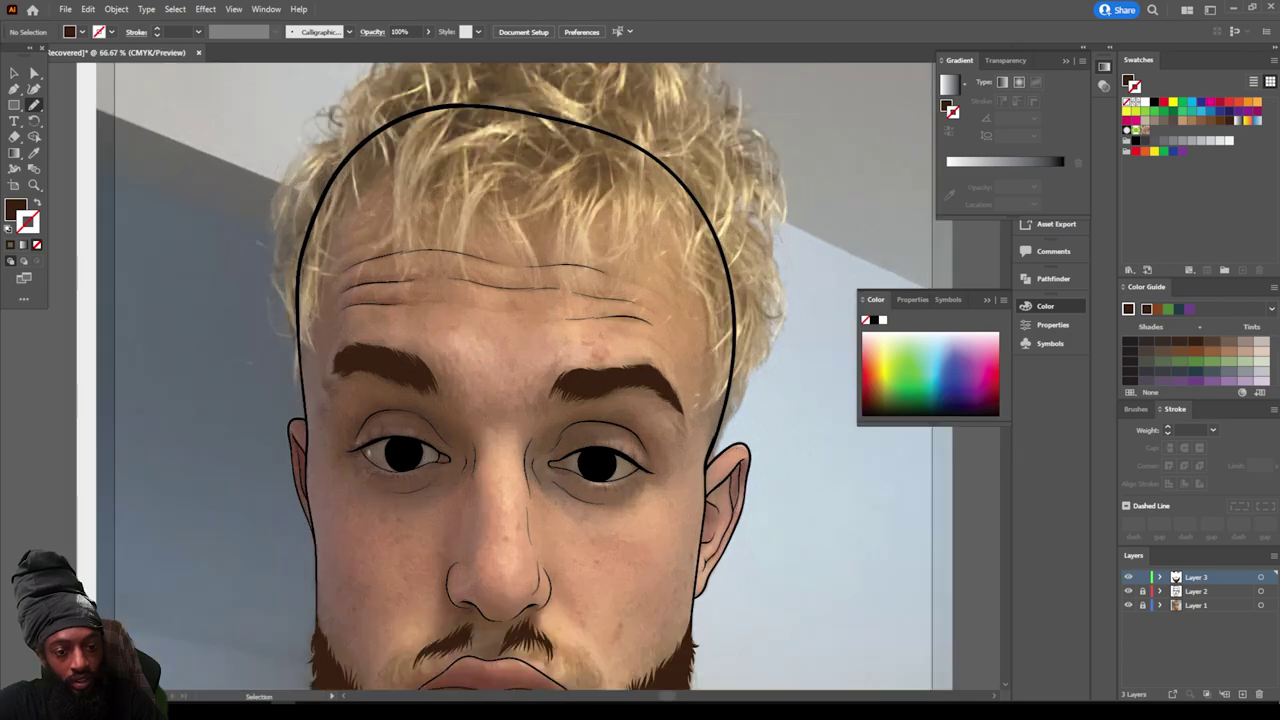
{"action": "scroll", "coordinate": [500, 375], "scroll_direction": "up", "scroll_amount": 3}
{"action": "key", "text": "ctrl+plus"}
{"action": "scroll", "coordinate": [726, 634], "scroll_direction": "up", "scroll_amount": 3}
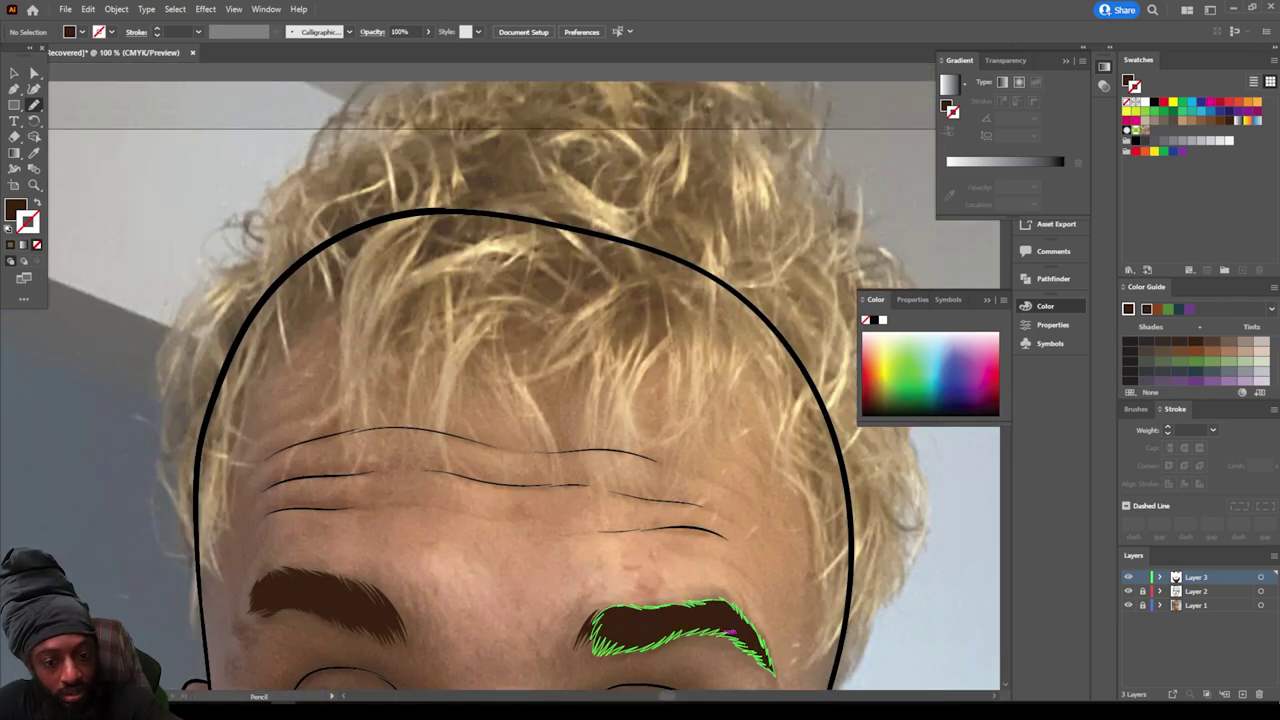
{"action": "mouse_move", "coordinate": [690, 308]}
{"action": "left_mouse_down"}
{"action": "mouse_move", "coordinate": [659, 342]}
{"action": "mouse_move", "coordinate": [594, 353]}
{"action": "mouse_move", "coordinate": [586, 376]}
{"action": "mouse_move", "coordinate": [601, 345]}
{"action": "mouse_move", "coordinate": [530, 378]}
{"action": "mouse_move", "coordinate": [589, 305]}
{"action": "mouse_move", "coordinate": [531, 343]}
{"action": "mouse_move", "coordinate": [519, 378]}
{"action": "mouse_move", "coordinate": [559, 445]}
{"action": "mouse_move", "coordinate": [526, 330]}
{"action": "mouse_move", "coordinate": [506, 345]}
{"action": "mouse_move", "coordinate": [506, 318]}
{"action": "mouse_move", "coordinate": [451, 358]}
{"action": "mouse_move", "coordinate": [428, 418]}
{"action": "mouse_move", "coordinate": [471, 318]}
{"action": "mouse_move", "coordinate": [456, 312]}
{"action": "mouse_move", "coordinate": [391, 412]}
{"action": "mouse_move", "coordinate": [434, 312]}
{"action": "mouse_move", "coordinate": [421, 330]}
{"action": "mouse_move", "coordinate": [414, 298]}
{"action": "mouse_move", "coordinate": [354, 385]}
{"action": "mouse_move", "coordinate": [356, 432]}
{"action": "mouse_move", "coordinate": [353, 298]}
{"action": "mouse_move", "coordinate": [331, 330]}
{"action": "mouse_move", "coordinate": [336, 310]}
{"action": "mouse_move", "coordinate": [231, 390]}
{"action": "mouse_move", "coordinate": [351, 238]}
{"action": "mouse_move", "coordinate": [606, 232]}
{"action": "mouse_move", "coordinate": [661, 342]}
{"action": "mouse_move", "coordinate": [602, 426]}
{"action": "mouse_move", "coordinate": [667, 318]}
{"action": "mouse_move", "coordinate": [670, 405]}
{"action": "mouse_move", "coordinate": [691, 360]}
{"action": "mouse_move", "coordinate": [683, 434]}
{"action": "left_mouse_up"}
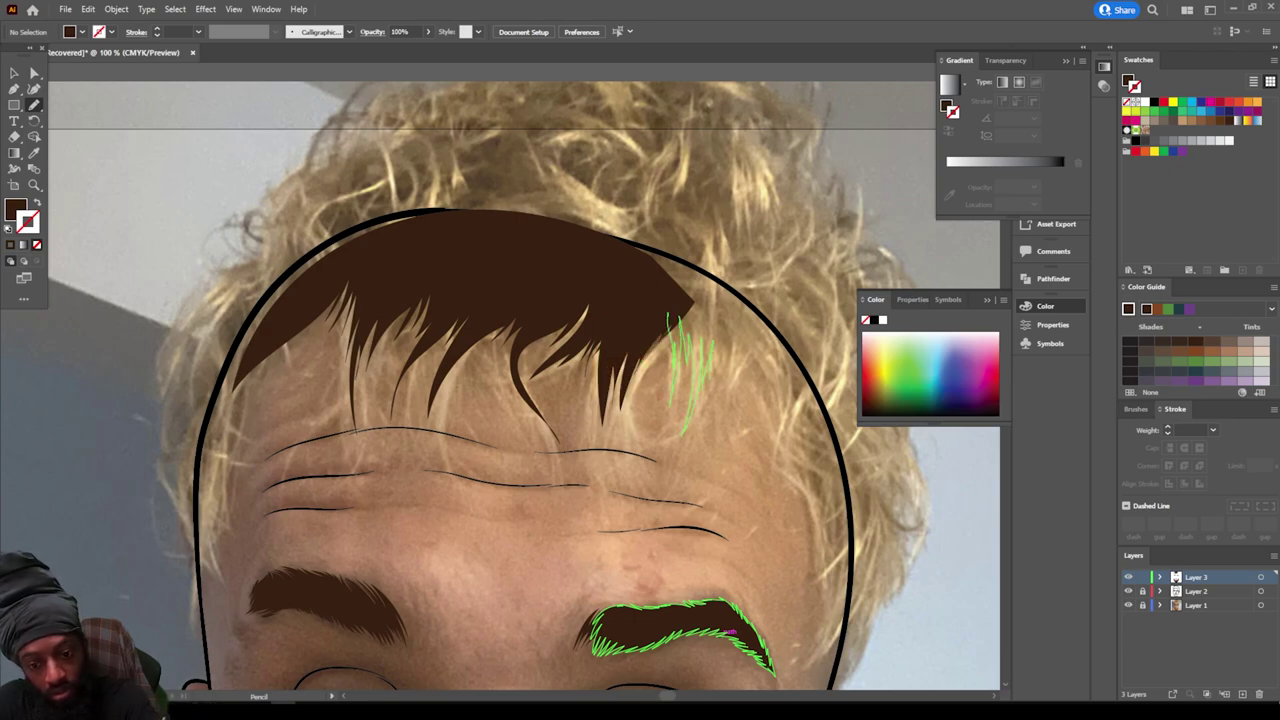
{"action": "left_click_drag", "start_coordinate": [736, 338], "coordinate": [722, 366]}
{"action": "mouse_move", "coordinate": [755, 337]}
{"action": "left_mouse_down"}
{"action": "mouse_move", "coordinate": [734, 356]}
{"action": "mouse_move", "coordinate": [758, 344]}
{"action": "left_mouse_up"}
{"action": "left_click_drag", "start_coordinate": [764, 376], "coordinate": [762, 344]}
{"action": "left_click_drag", "start_coordinate": [780, 455], "coordinate": [810, 322]}
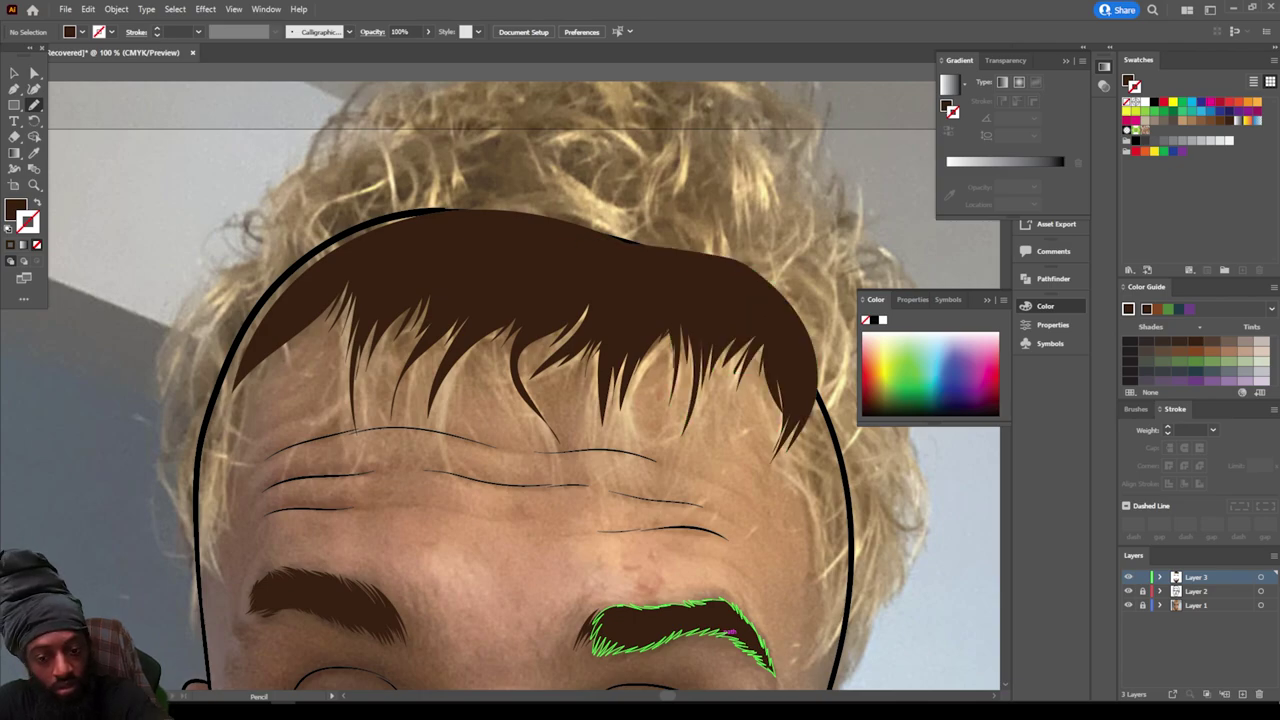
Step: Draw a filled brown hair section down the temple on the photo's left, and check the drawing with the photo layer hidden
{"action": "mouse_move", "coordinate": [261, 342]}
{"action": "left_mouse_down"}
{"action": "mouse_move", "coordinate": [205, 576]}
{"action": "mouse_move", "coordinate": [176, 506]}
{"action": "mouse_move", "coordinate": [196, 326]}
{"action": "mouse_move", "coordinate": [259, 343]}
{"action": "left_mouse_up"}
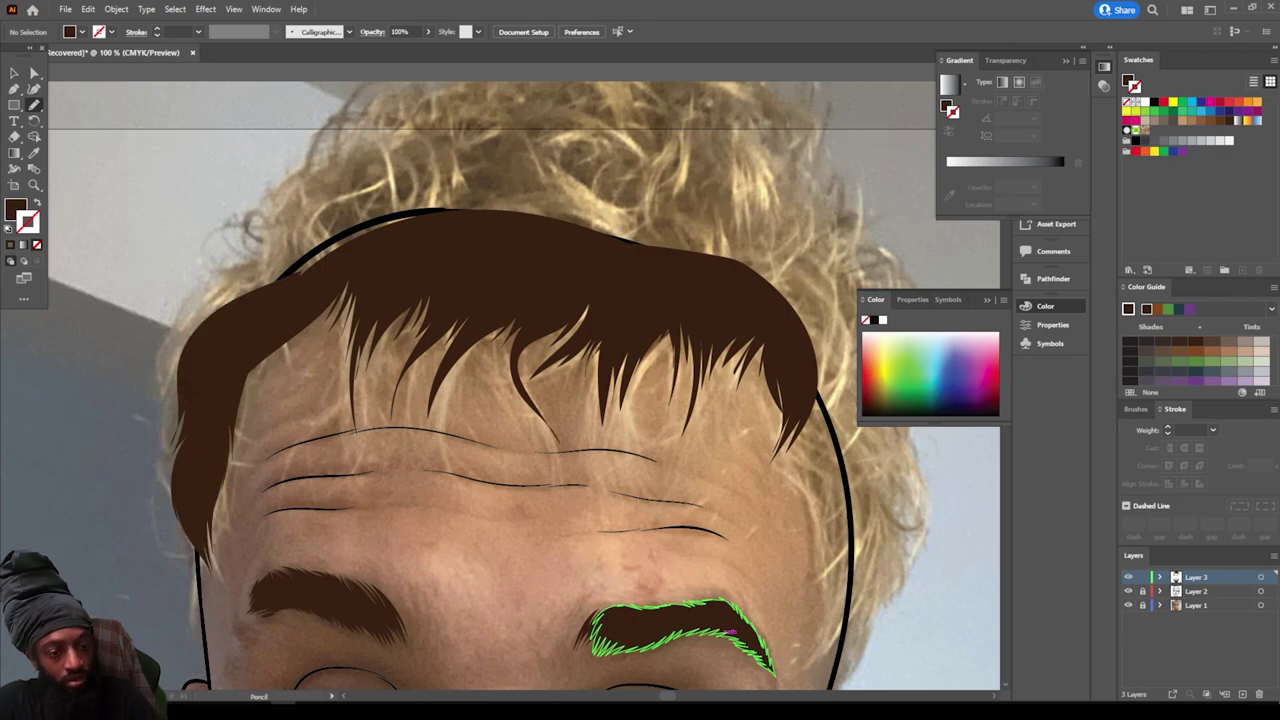
{"action": "key", "text": "ctrl+minus"}
{"action": "key", "text": "ctrl+minus"}
{"action": "key", "text": "ctrl+minus"}
{"action": "scroll", "coordinate": [507, 455], "scroll_direction": "down", "scroll_amount": 3}
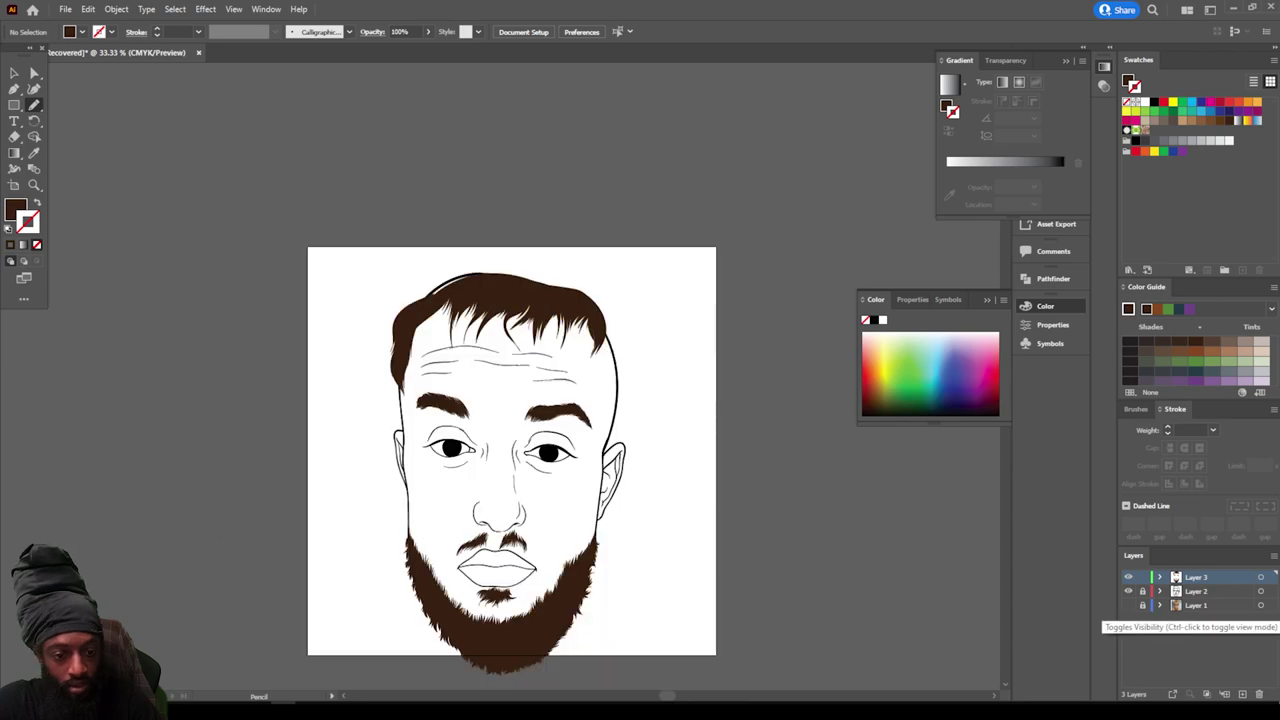
{"action": "key", "text": "ctrl+minus"}
{"action": "key", "text": "ctrl+plus"}
{"action": "key", "text": "ctrl+plus"}
{"action": "left_click", "coordinate": [1128, 605]}
{"action": "key", "text": "ctrl+plus"}
{"action": "key", "text": "ctrl+plus"}
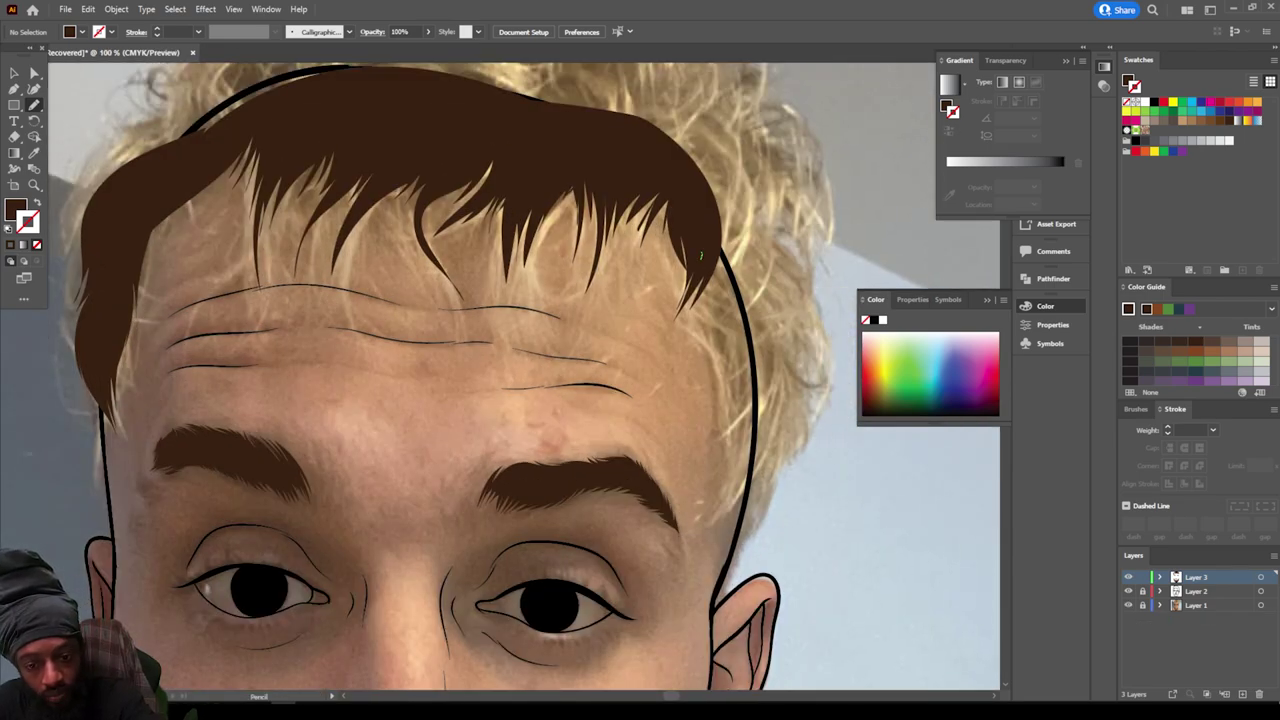
Step: Draw filled brown side hair with spiky strands from the fringe down to the ear on the photo's right
{"action": "mouse_move", "coordinate": [700, 256]}
{"action": "left_mouse_down"}
{"action": "mouse_move", "coordinate": [697, 306]}
{"action": "mouse_move", "coordinate": [729, 396]}
{"action": "mouse_move", "coordinate": [718, 446]}
{"action": "mouse_move", "coordinate": [733, 502]}
{"action": "left_mouse_up"}
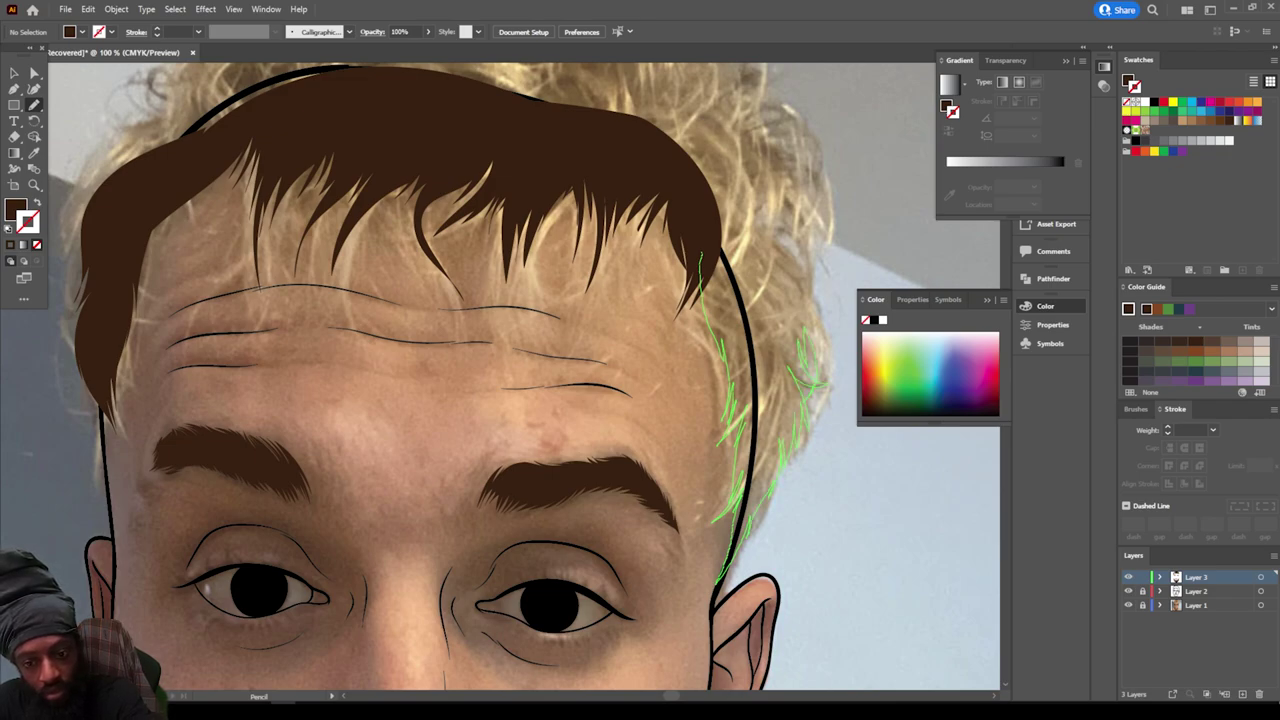
{"action": "left_click_drag", "start_coordinate": [806, 294], "coordinate": [781, 262]}
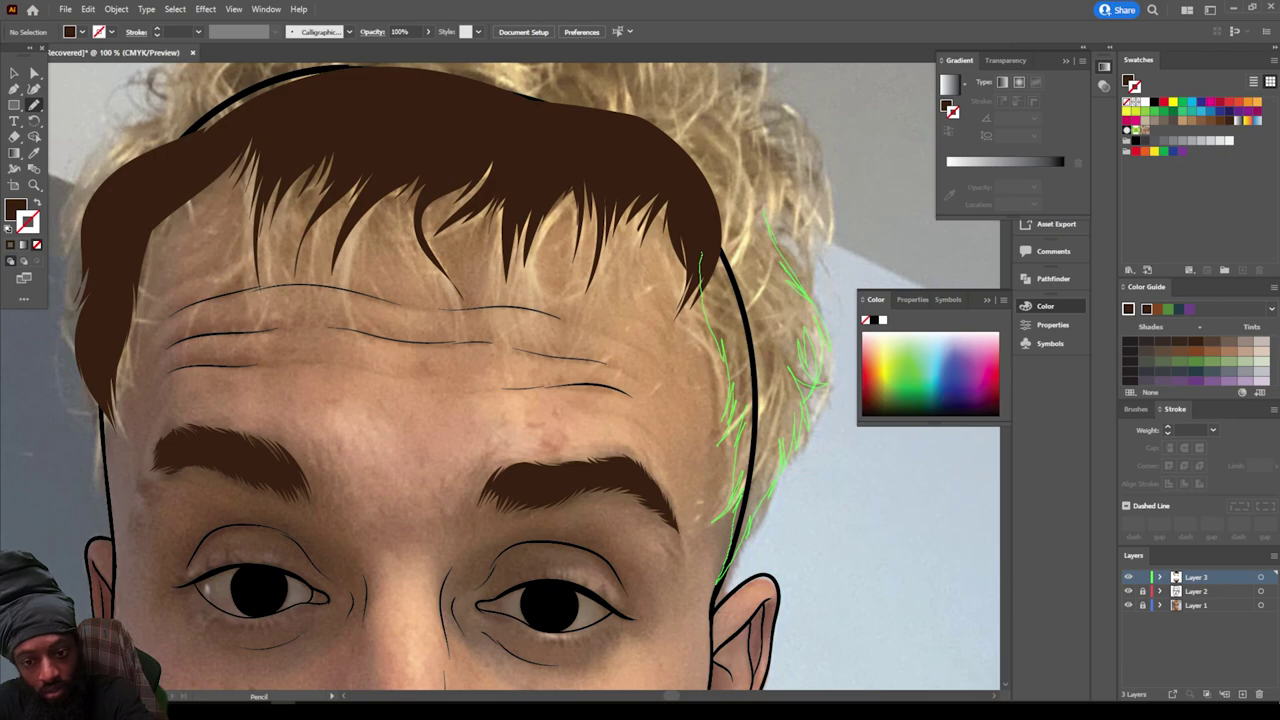
{"action": "mouse_move", "coordinate": [781, 192]}
{"action": "left_mouse_down"}
{"action": "mouse_move", "coordinate": [748, 164]}
{"action": "mouse_move", "coordinate": [701, 252]}
{"action": "left_mouse_up"}
Step: Add pointed strands at the sideburn and a filled spiky outer edge to the side hair on the photo's left
{"action": "key", "text": "ctrl+minus"}
{"action": "key", "text": "ctrl+minus"}
{"action": "scroll", "coordinate": [640, 565], "scroll_direction": "left", "scroll_amount": 1}
{"action": "key", "text": "ctrl+equal"}
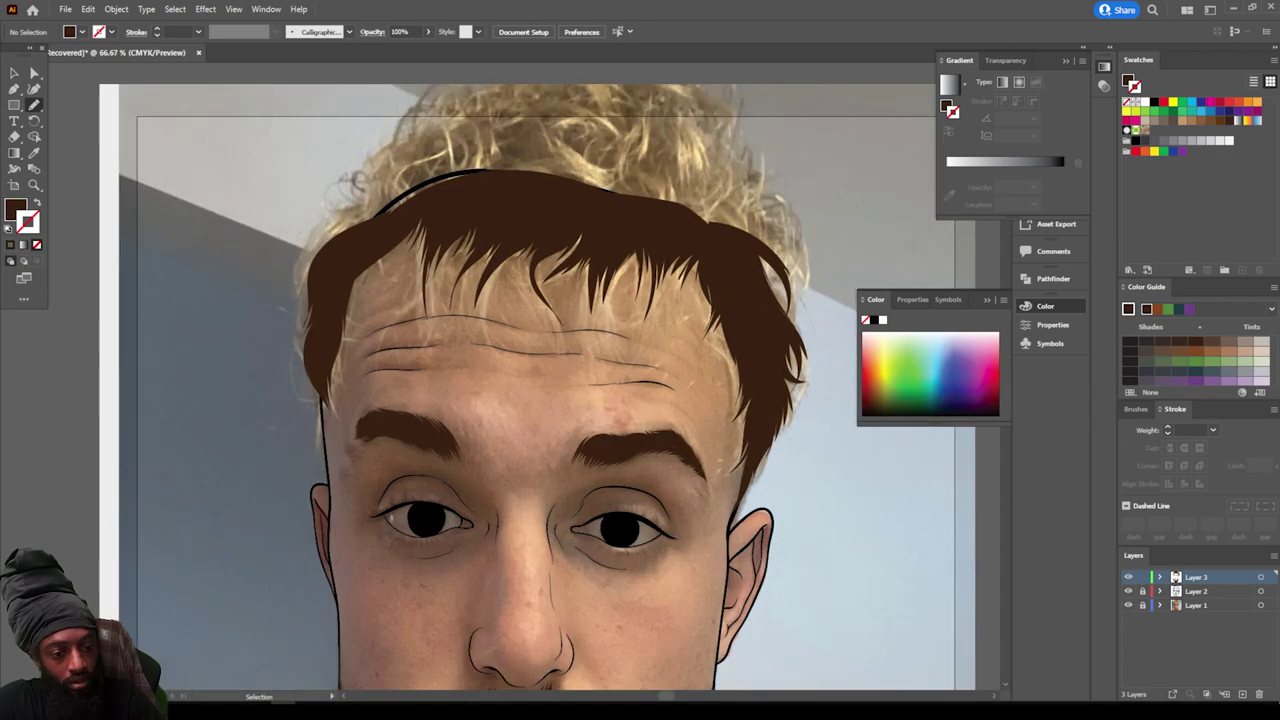
{"action": "key", "text": "ctrl+equal"}
{"action": "scroll", "coordinate": [640, 565], "scroll_direction": "up", "scroll_amount": 1}
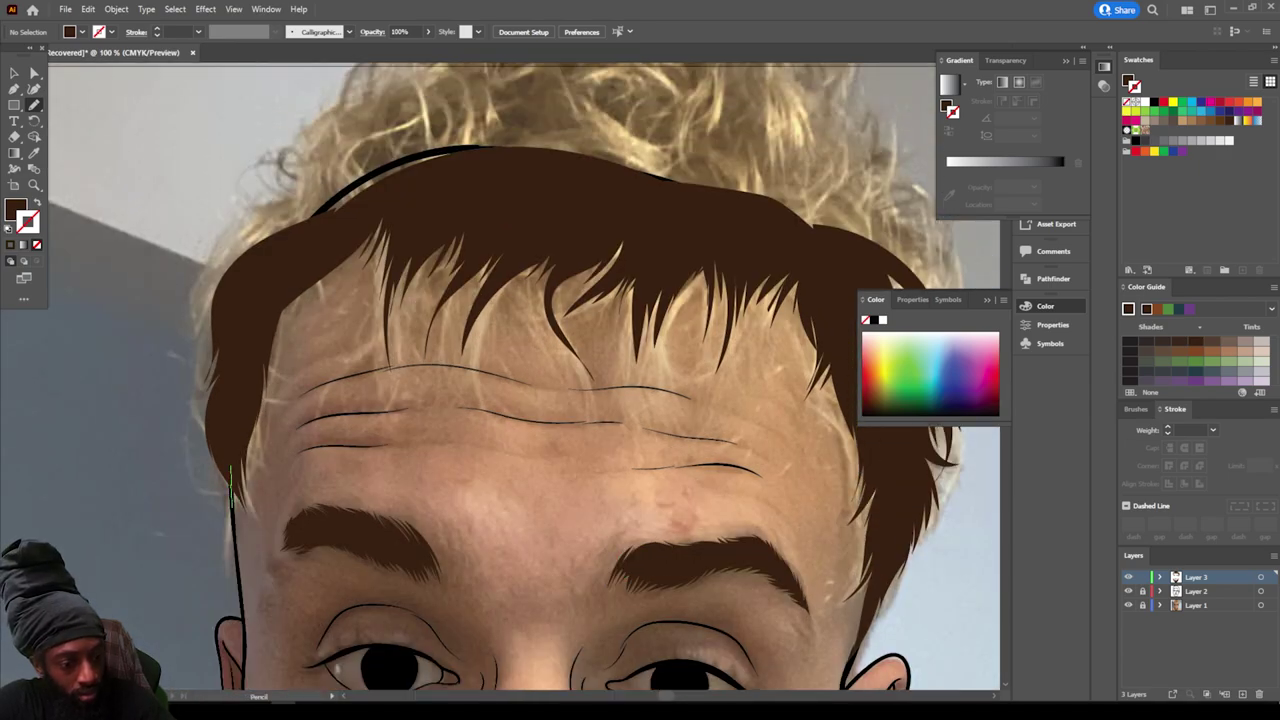
{"action": "mouse_move", "coordinate": [226, 572]}
{"action": "left_mouse_down"}
{"action": "mouse_move", "coordinate": [225, 454]}
{"action": "mouse_move", "coordinate": [219, 467]}
{"action": "mouse_move", "coordinate": [202, 418]}
{"action": "left_mouse_up"}
{"action": "mouse_move", "coordinate": [213, 362]}
{"action": "left_mouse_down"}
{"action": "mouse_move", "coordinate": [226, 414]}
{"action": "mouse_move", "coordinate": [205, 394]}
{"action": "mouse_move", "coordinate": [195, 296]}
{"action": "left_mouse_up"}
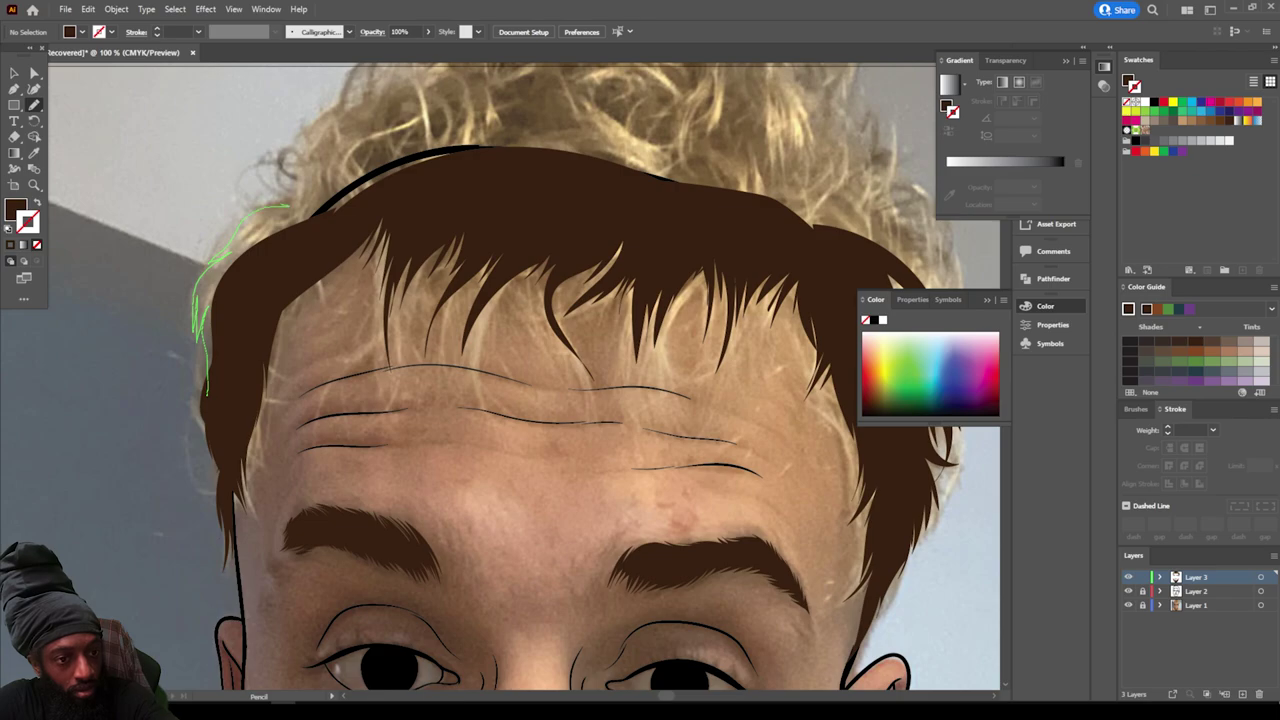
{"action": "mouse_move", "coordinate": [288, 206]}
{"action": "left_mouse_down"}
{"action": "mouse_move", "coordinate": [322, 174]}
{"action": "mouse_move", "coordinate": [240, 330]}
{"action": "left_mouse_up"}
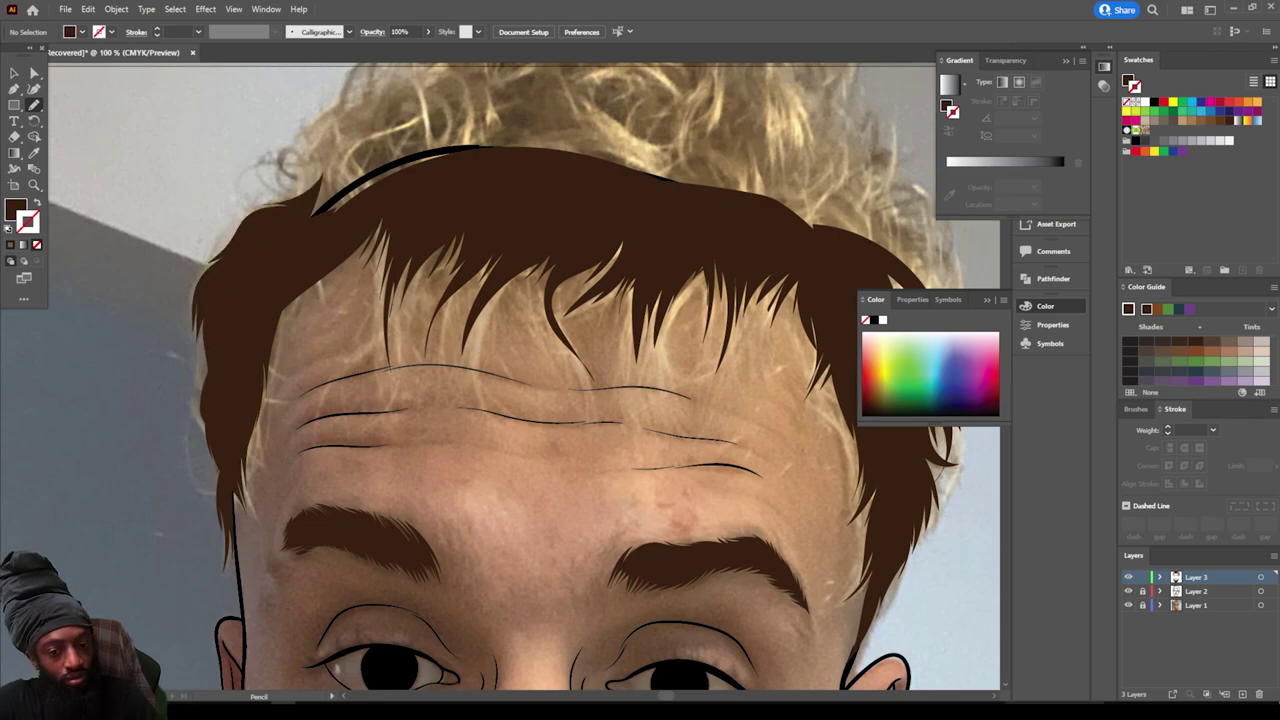
Step: Fill the whole crown above the fringe with large brown hair shapes, tracing the photo's curly outline
{"action": "scroll", "coordinate": [500, 376], "scroll_direction": "down", "scroll_amount": 2}
{"action": "scroll", "coordinate": [520, 340], "scroll_direction": "up", "scroll_amount": 2}
{"action": "scroll", "coordinate": [464, 500], "scroll_direction": "up", "scroll_amount": 1}
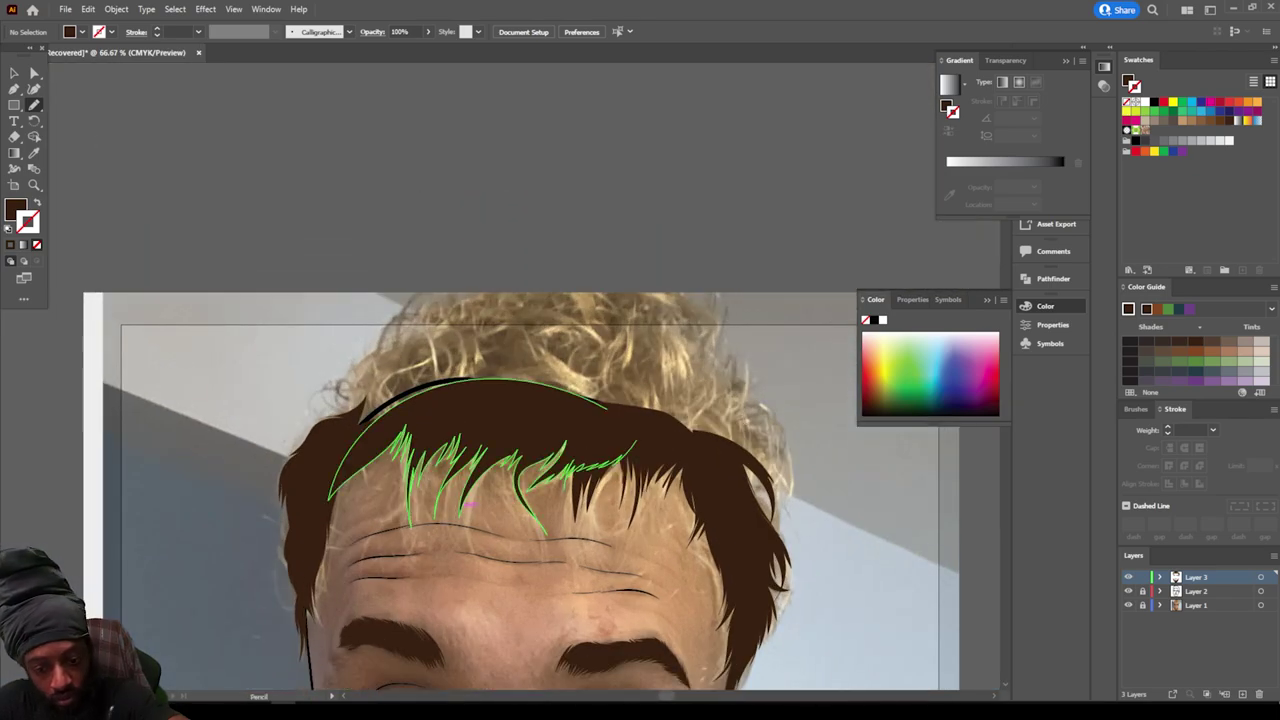
{"action": "mouse_move", "coordinate": [718, 447]}
{"action": "left_mouse_down"}
{"action": "mouse_move", "coordinate": [765, 449]}
{"action": "mouse_move", "coordinate": [772, 461]}
{"action": "mouse_move", "coordinate": [757, 426]}
{"action": "mouse_move", "coordinate": [716, 424]}
{"action": "mouse_move", "coordinate": [730, 376]}
{"action": "mouse_move", "coordinate": [703, 364]}
{"action": "mouse_move", "coordinate": [704, 329]}
{"action": "mouse_move", "coordinate": [669, 312]}
{"action": "mouse_move", "coordinate": [653, 325]}
{"action": "mouse_move", "coordinate": [633, 294]}
{"action": "mouse_move", "coordinate": [590, 311]}
{"action": "mouse_move", "coordinate": [605, 408]}
{"action": "left_mouse_up"}
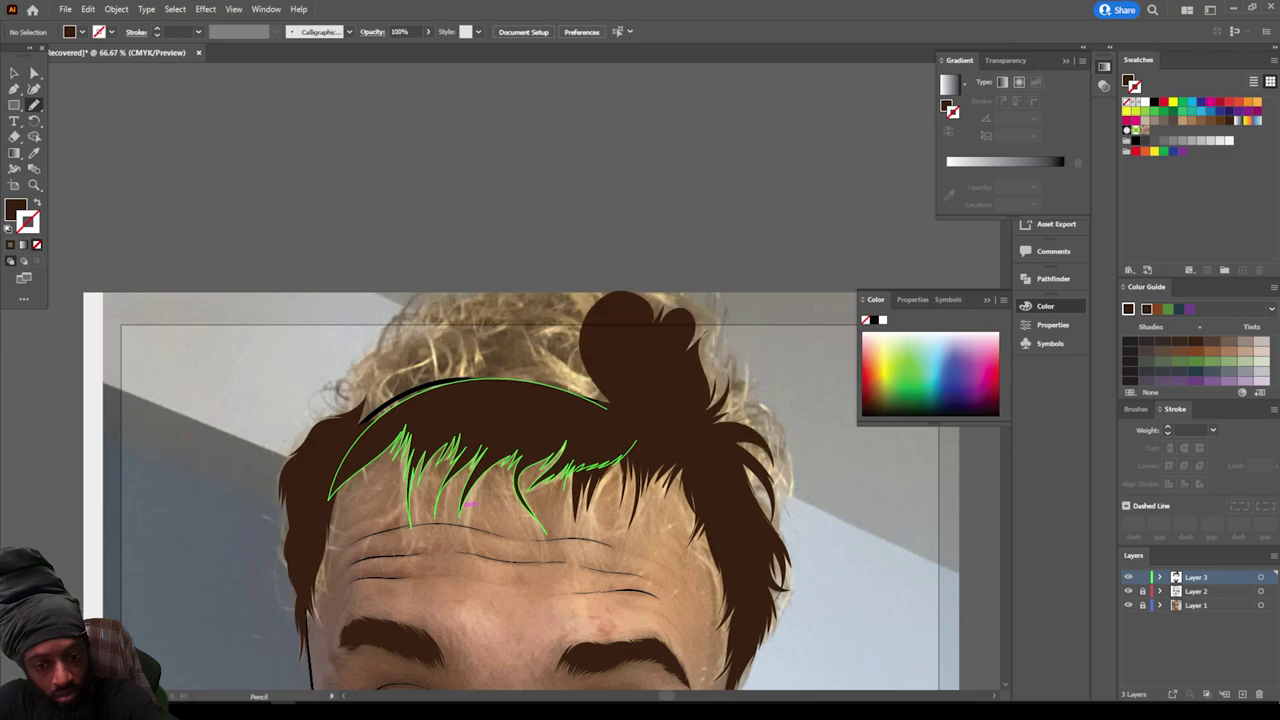
{"action": "mouse_move", "coordinate": [352, 388]}
{"action": "left_mouse_down"}
{"action": "mouse_move", "coordinate": [368, 357]}
{"action": "mouse_move", "coordinate": [420, 346]}
{"action": "mouse_move", "coordinate": [430, 317]}
{"action": "mouse_move", "coordinate": [490, 310]}
{"action": "mouse_move", "coordinate": [482, 293]}
{"action": "mouse_move", "coordinate": [524, 283]}
{"action": "mouse_move", "coordinate": [582, 293]}
{"action": "mouse_move", "coordinate": [624, 347]}
{"action": "mouse_move", "coordinate": [637, 410]}
{"action": "mouse_move", "coordinate": [544, 405]}
{"action": "left_mouse_up"}
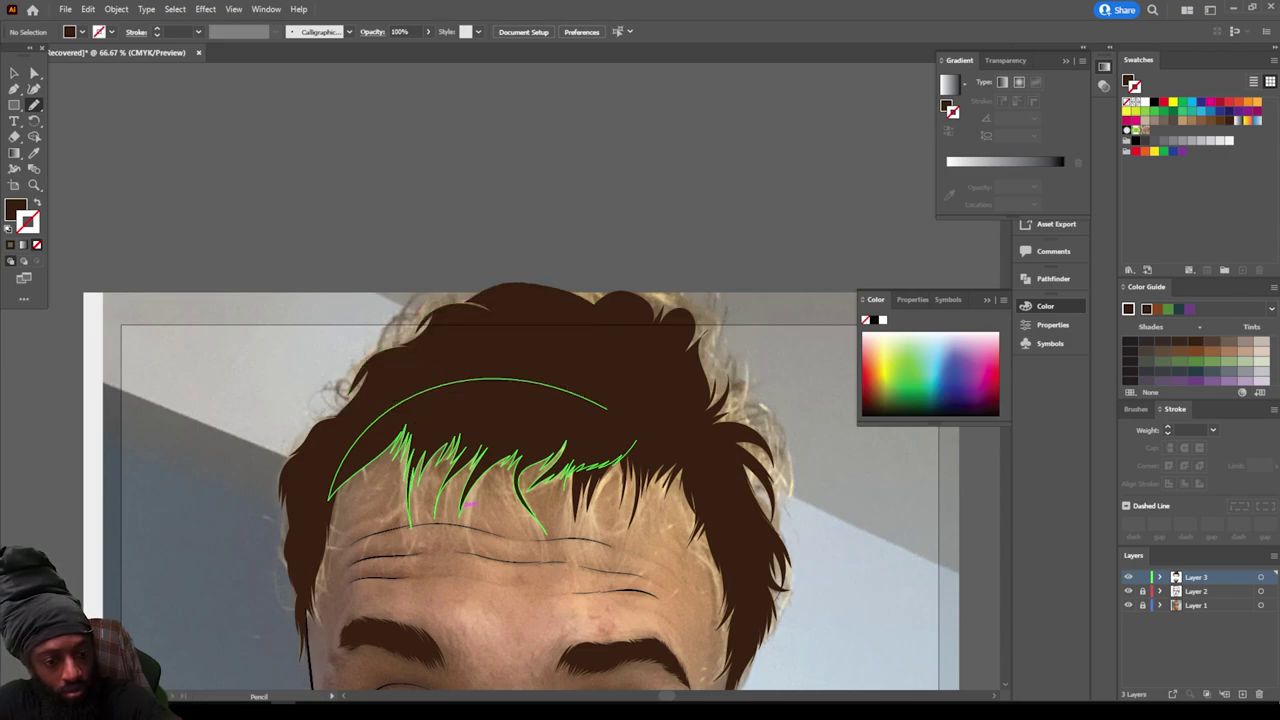
Step: Add small curled strands around the outer edge of the hair on both sides and at the crown
{"action": "mouse_move", "coordinate": [446, 322]}
{"action": "left_mouse_down"}
{"action": "mouse_move", "coordinate": [392, 334]}
{"action": "mouse_move", "coordinate": [414, 318]}
{"action": "left_mouse_up"}
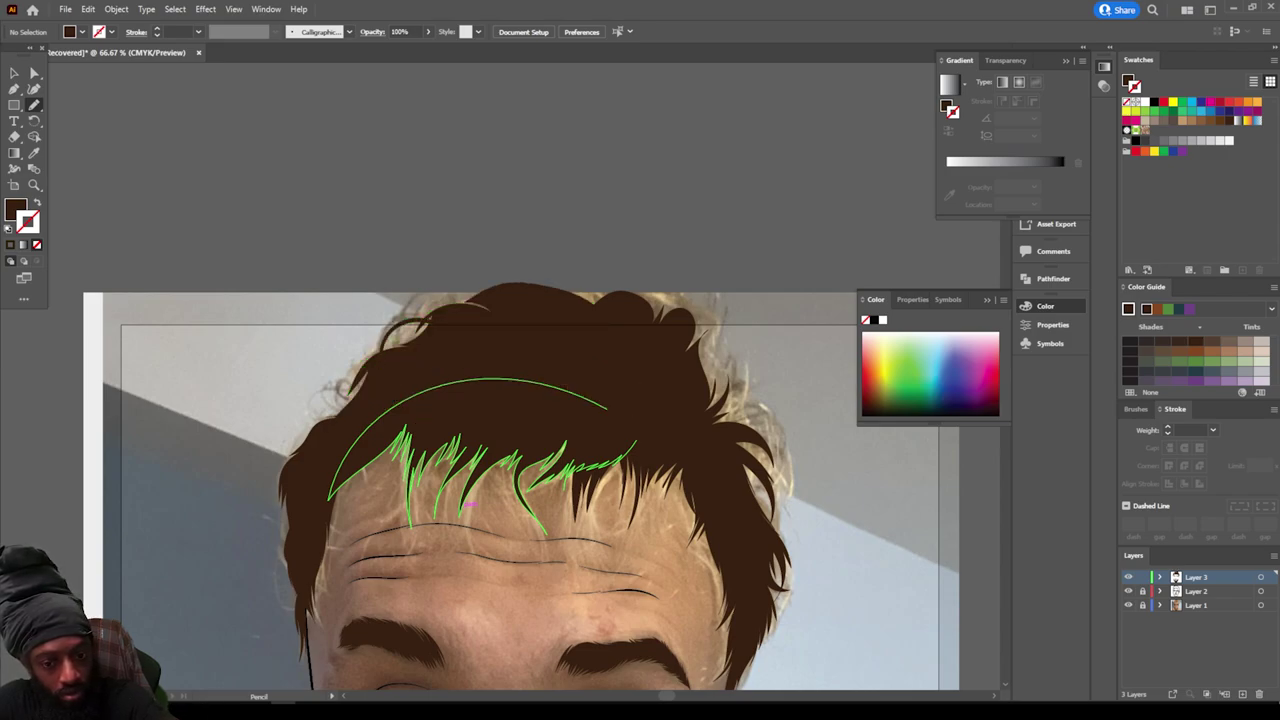
{"action": "mouse_move", "coordinate": [697, 373]}
{"action": "left_mouse_down"}
{"action": "mouse_move", "coordinate": [709, 345]}
{"action": "mouse_move", "coordinate": [668, 335]}
{"action": "mouse_move", "coordinate": [684, 393]}
{"action": "left_mouse_up"}
{"action": "mouse_move", "coordinate": [724, 436]}
{"action": "left_mouse_down"}
{"action": "mouse_move", "coordinate": [694, 390]}
{"action": "mouse_move", "coordinate": [743, 391]}
{"action": "mouse_move", "coordinate": [728, 430]}
{"action": "left_mouse_up"}
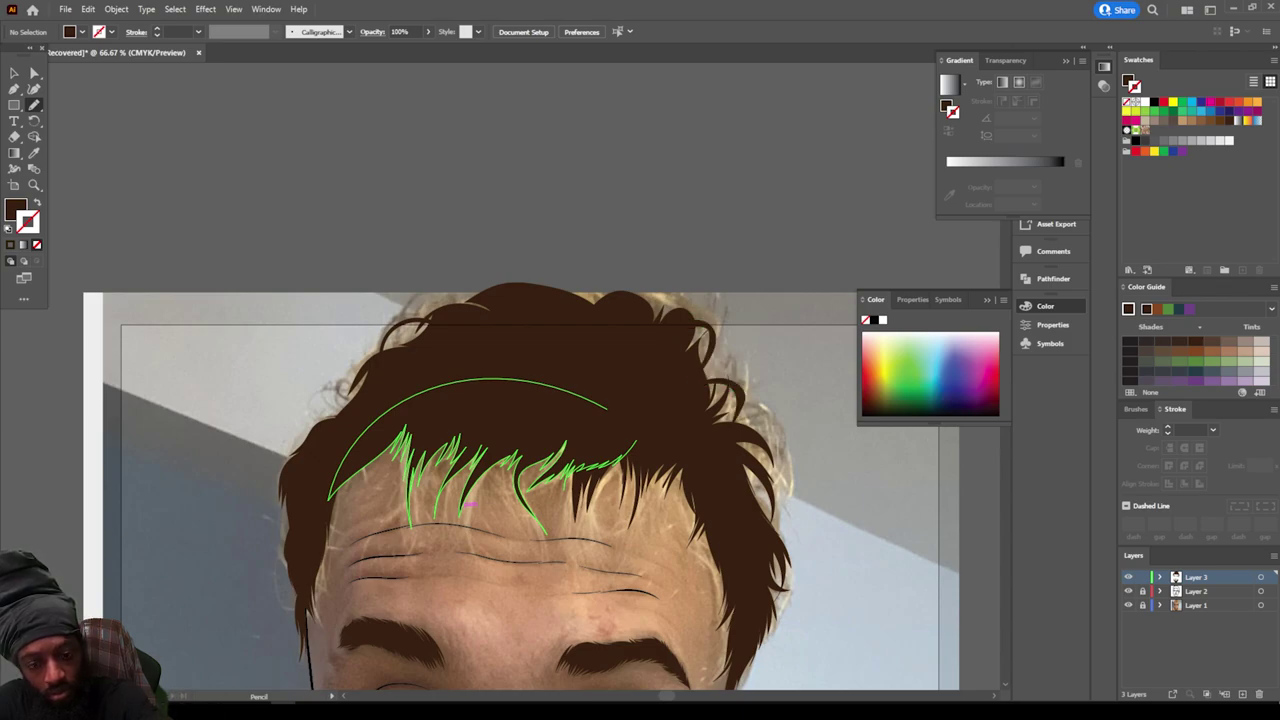
{"action": "mouse_move", "coordinate": [621, 315]}
{"action": "left_mouse_down"}
{"action": "mouse_move", "coordinate": [535, 287]}
{"action": "mouse_move", "coordinate": [573, 284]}
{"action": "mouse_move", "coordinate": [624, 319]}
{"action": "left_mouse_up"}
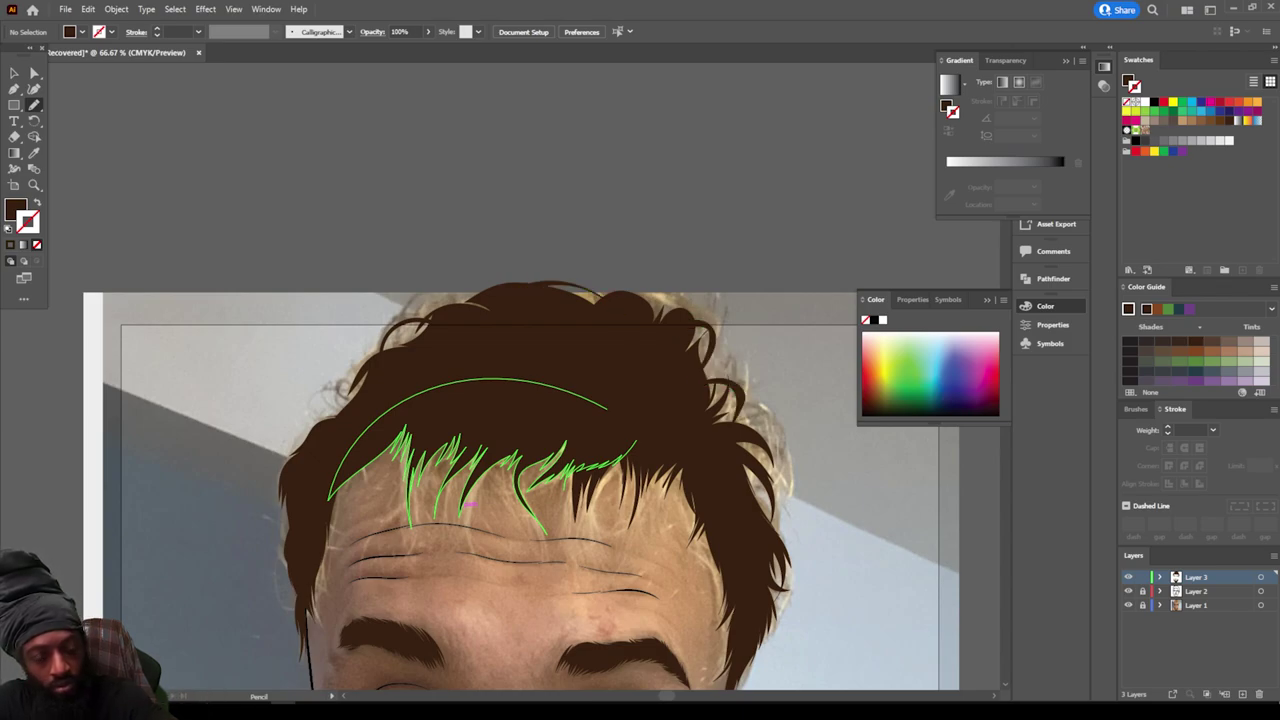
Step: Examine the finished hair at different zoom levels, with the photo layer hidden and shown again
{"action": "key", "text": "ctrl+minus"}
{"action": "key", "text": "ctrl+minus"}
{"action": "key", "text": "ctrl+minus"}
{"action": "scroll", "coordinate": [465, 500], "scroll_direction": "down", "scroll_amount": 5}
{"action": "key", "text": "ctrl+equal"}
{"action": "key", "text": "ctrl+equal"}
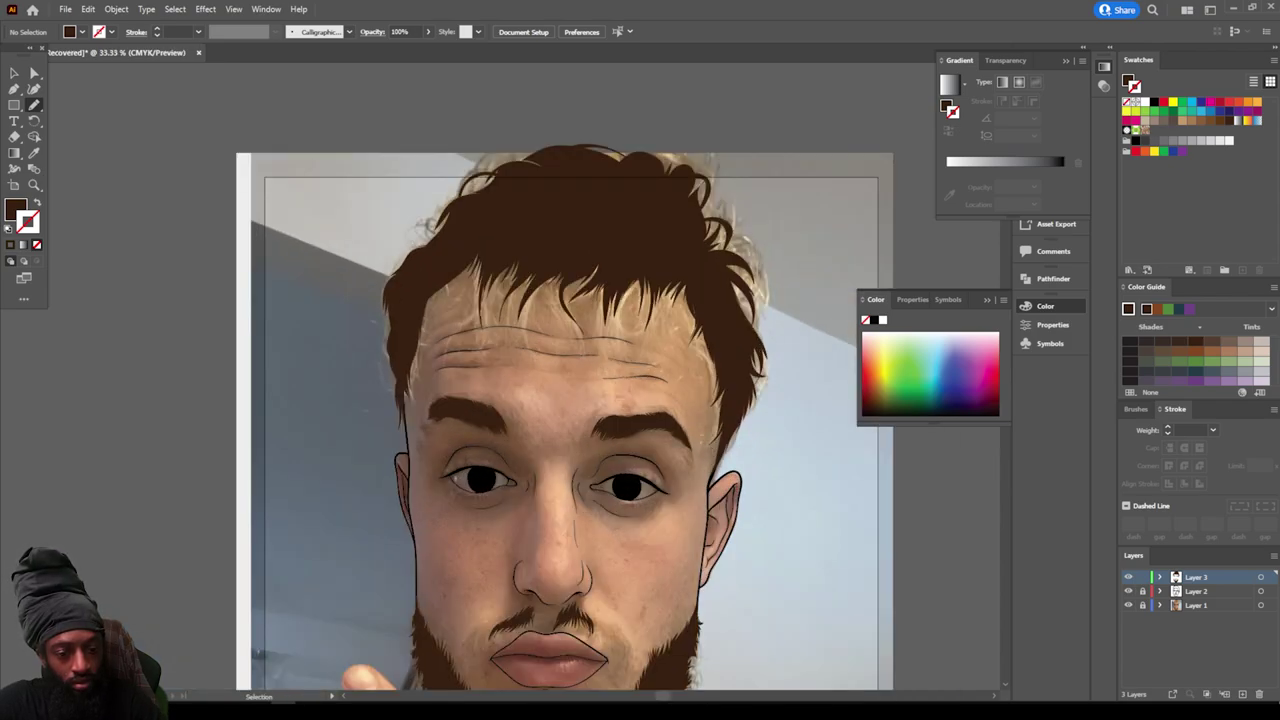
{"action": "scroll", "coordinate": [465, 500], "scroll_direction": "left", "scroll_amount": 1}
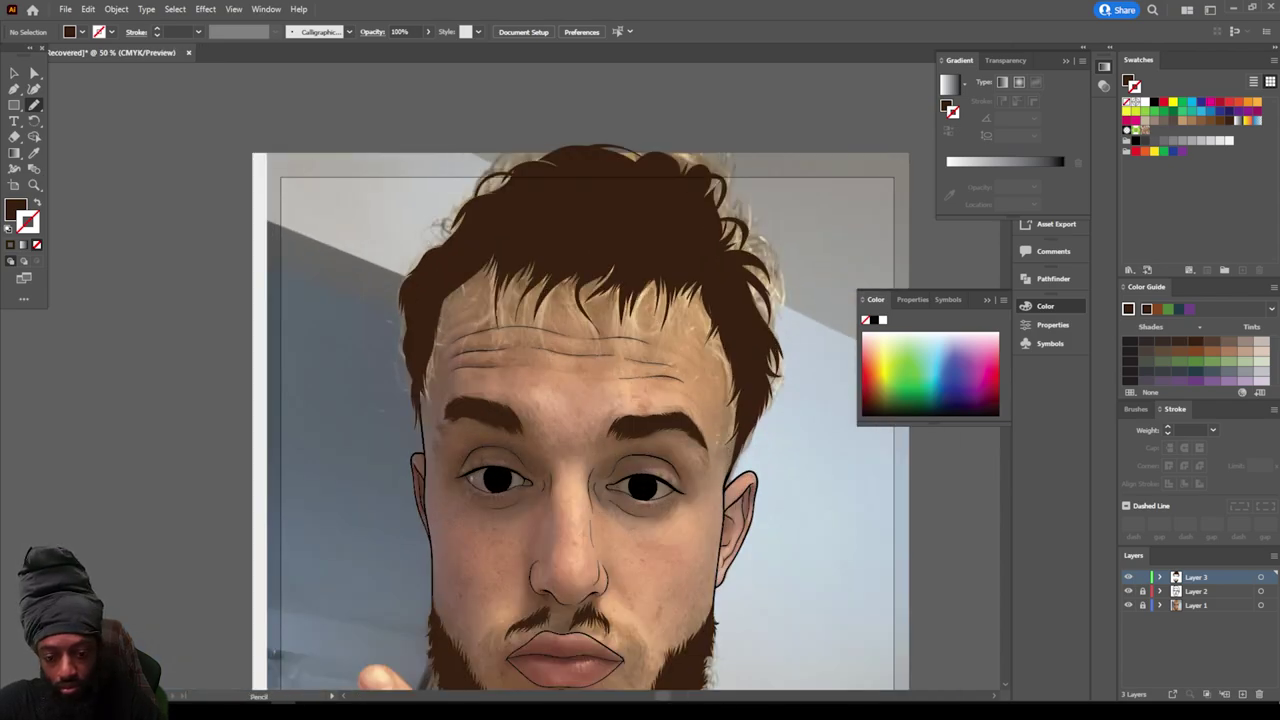
{"action": "left_click", "coordinate": [1128, 605]}
{"action": "key", "text": "ctrl+minus"}
{"action": "key", "text": "ctrl+minus"}
{"action": "key", "text": "ctrl+equal"}
{"action": "key", "text": "ctrl+equal"}
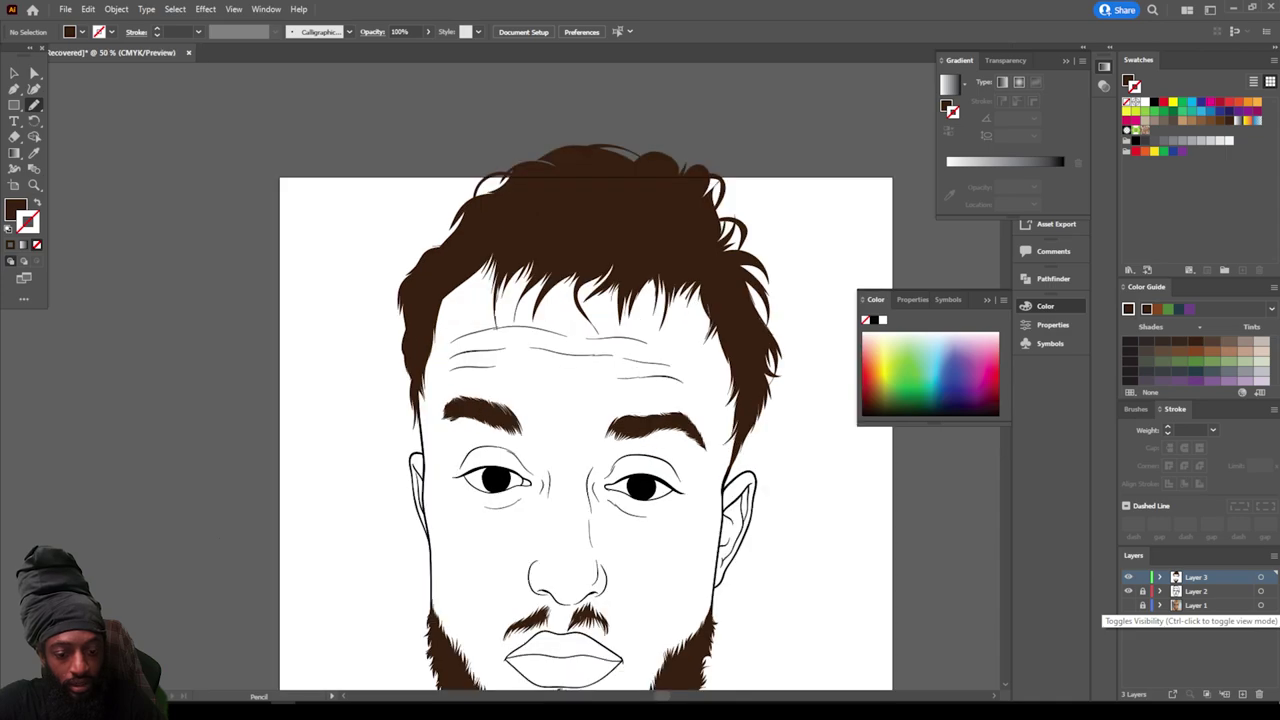
{"action": "left_click", "coordinate": [1128, 605]}
{"action": "scroll", "coordinate": [579, 386], "scroll_direction": "down", "scroll_amount": 1}
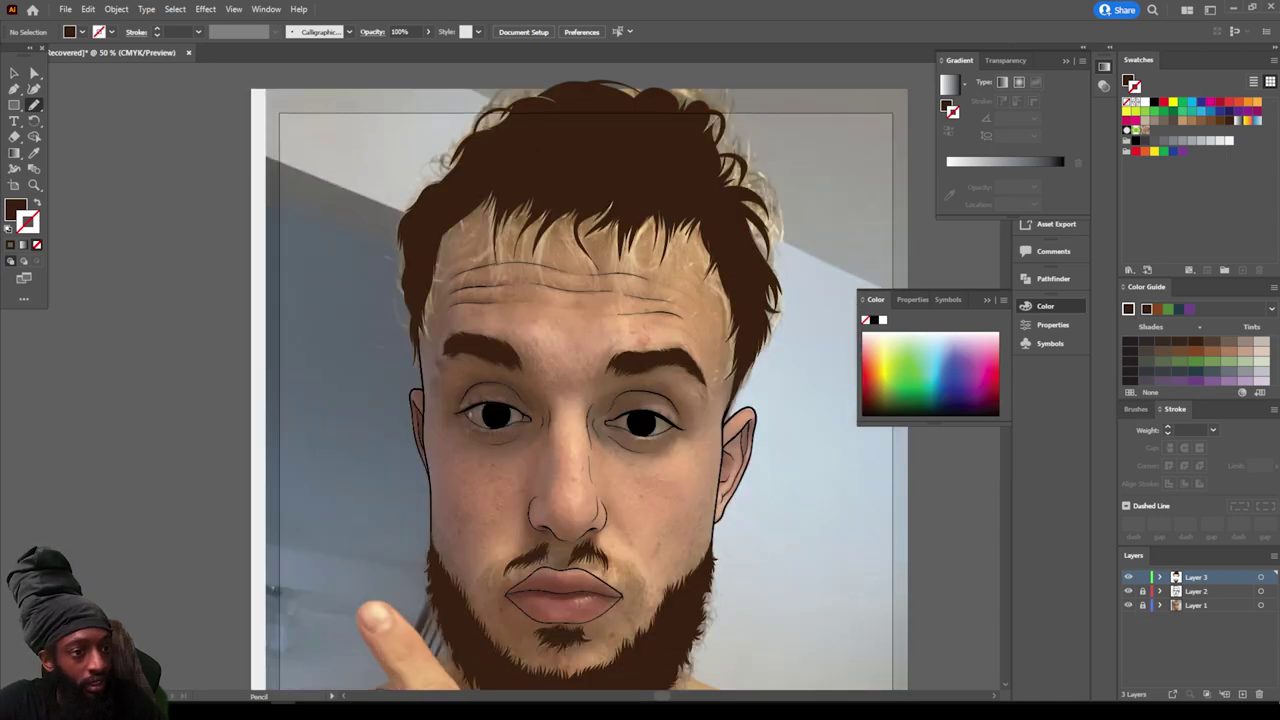
Step: Set up the Paintbrush for the mustache with the dark brown as stroke colour, no fill and a 3 pt weight
{"action": "left_click", "coordinate": [34, 104]}
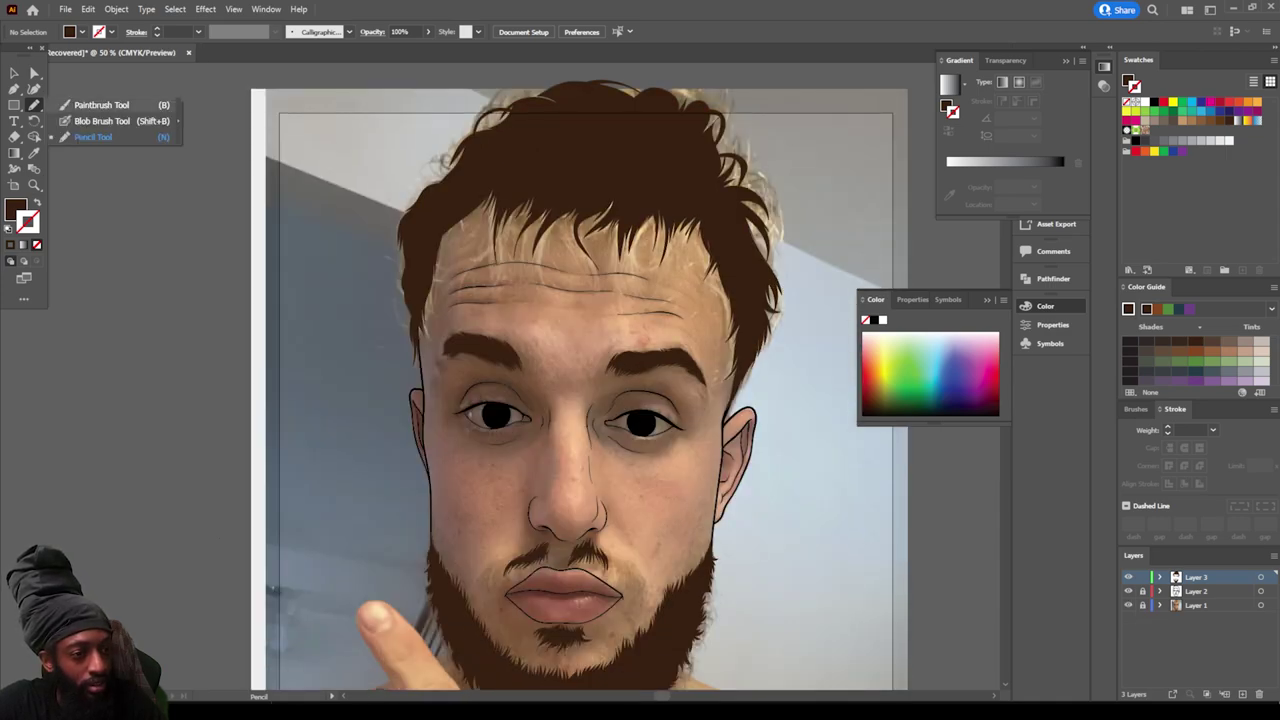
{"action": "left_click", "coordinate": [101, 105]}
{"action": "scroll", "coordinate": [579, 376], "scroll_direction": "down", "scroll_amount": 5}
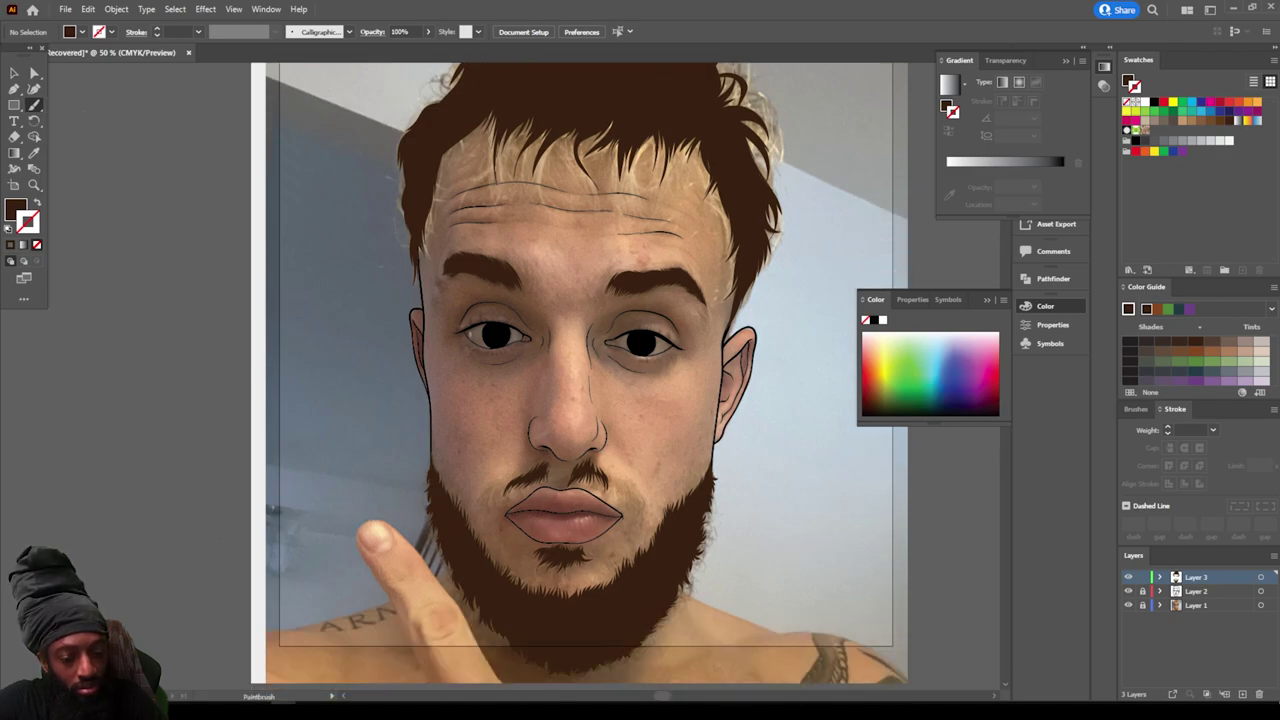
{"action": "key", "text": "ctrl+equal"}
{"action": "key", "text": "ctrl+equal"}
{"action": "key", "text": "ctrl+equal"}
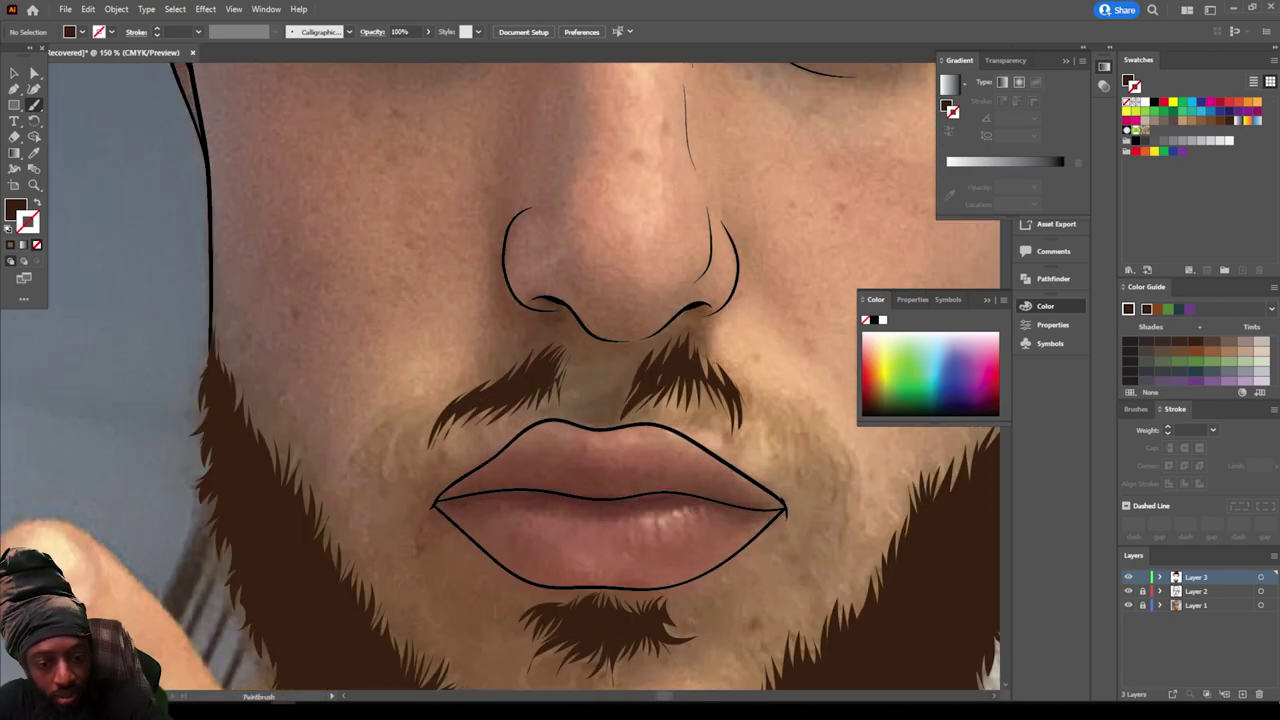
{"action": "key", "text": "shift+x"}
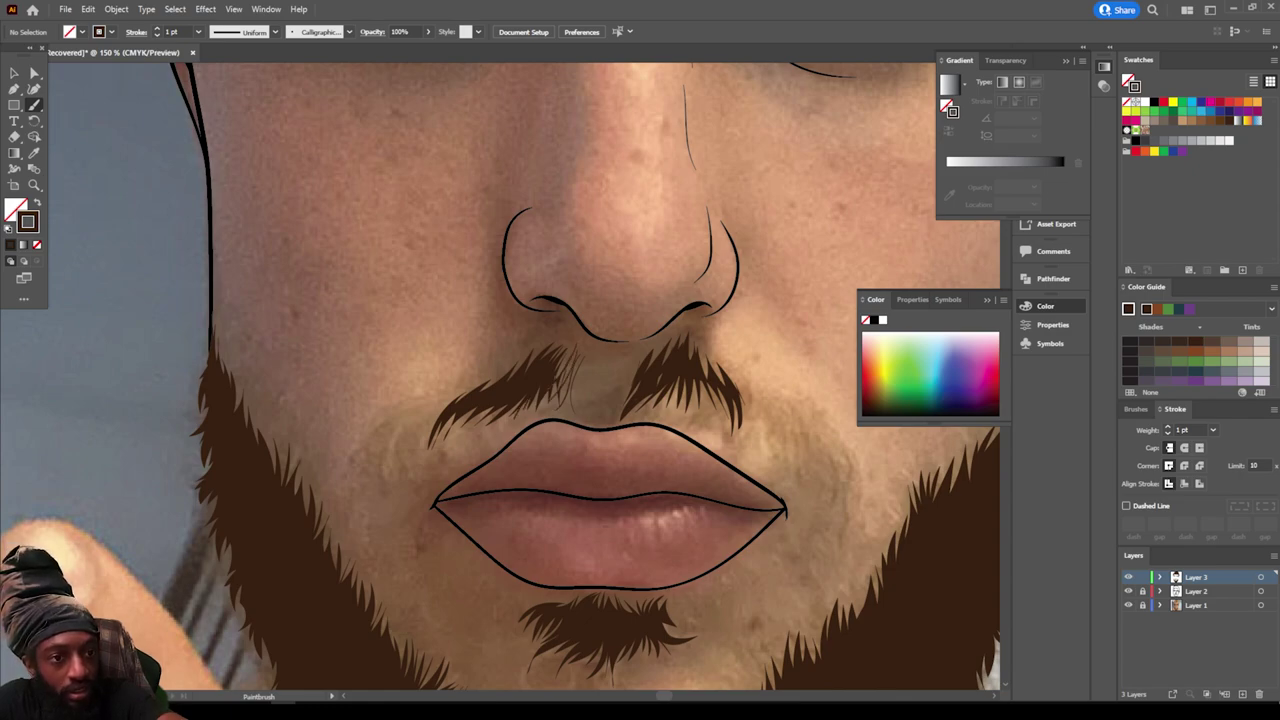
{"action": "left_click", "coordinate": [198, 31]}
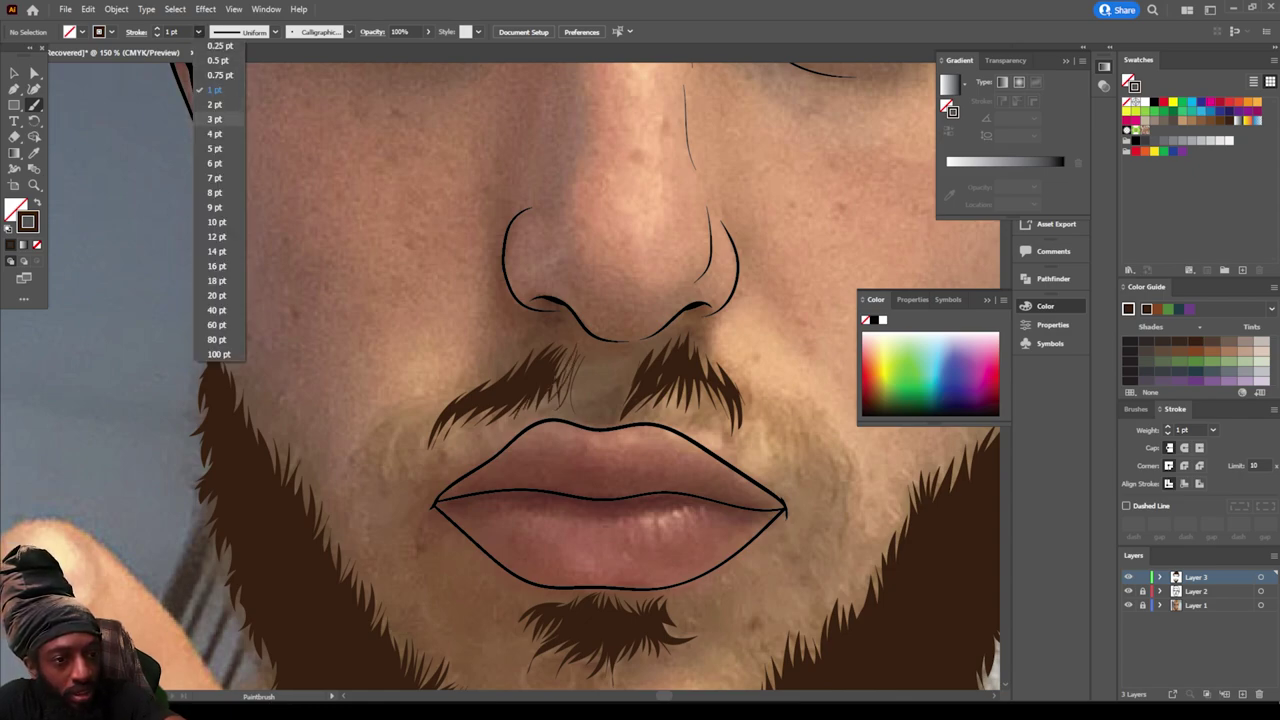
{"action": "left_click", "coordinate": [215, 119]}
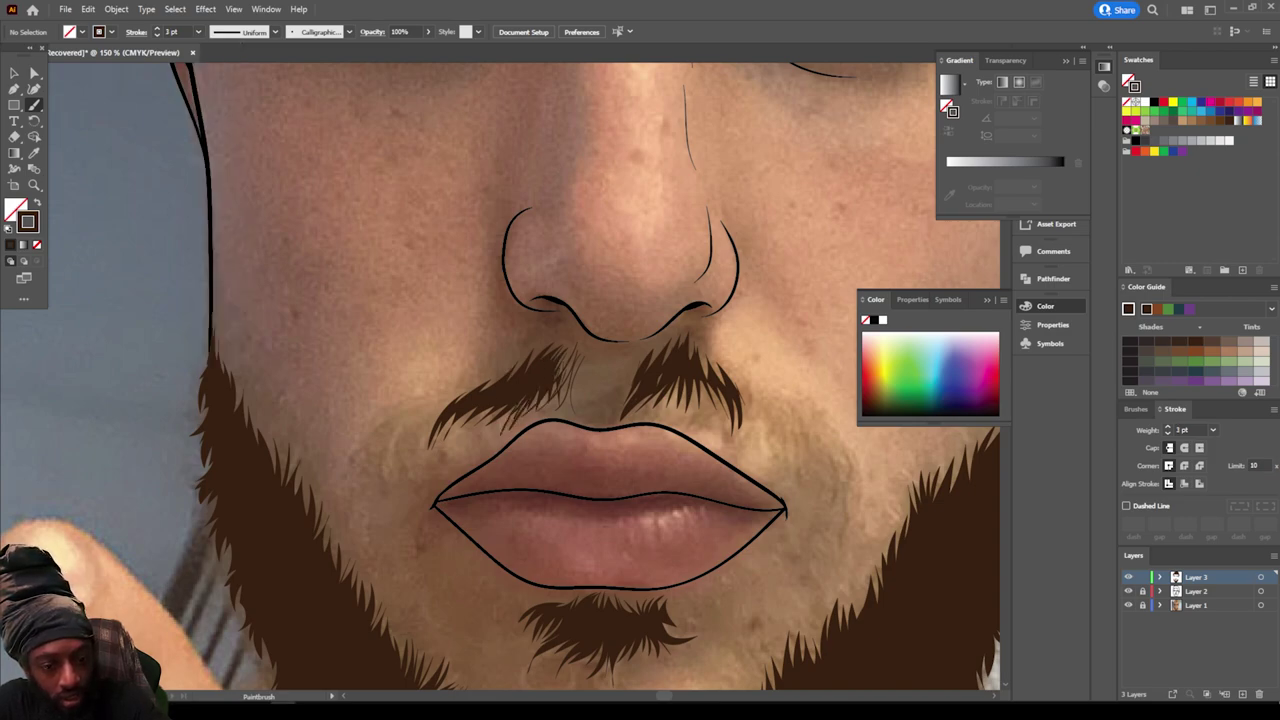
Step: Paint fine brown hair strokes extending the mustache half on the photo's left outward past the mouth corner
{"action": "left_click_drag", "start_coordinate": [493, 403], "coordinate": [458, 442]}
{"action": "mouse_move", "coordinate": [474, 411]}
{"action": "left_mouse_down"}
{"action": "mouse_move", "coordinate": [452, 446]}
{"action": "mouse_move", "coordinate": [431, 443]}
{"action": "mouse_move", "coordinate": [406, 470]}
{"action": "left_mouse_up"}
{"action": "left_click_drag", "start_coordinate": [420, 412], "coordinate": [372, 476]}
{"action": "mouse_move", "coordinate": [408, 416]}
{"action": "left_mouse_down"}
{"action": "mouse_move", "coordinate": [372, 462]}
{"action": "mouse_move", "coordinate": [360, 456]}
{"action": "left_mouse_up"}
{"action": "mouse_move", "coordinate": [408, 416]}
{"action": "left_mouse_down"}
{"action": "mouse_move", "coordinate": [370, 438]}
{"action": "mouse_move", "coordinate": [386, 456]}
{"action": "left_mouse_up"}
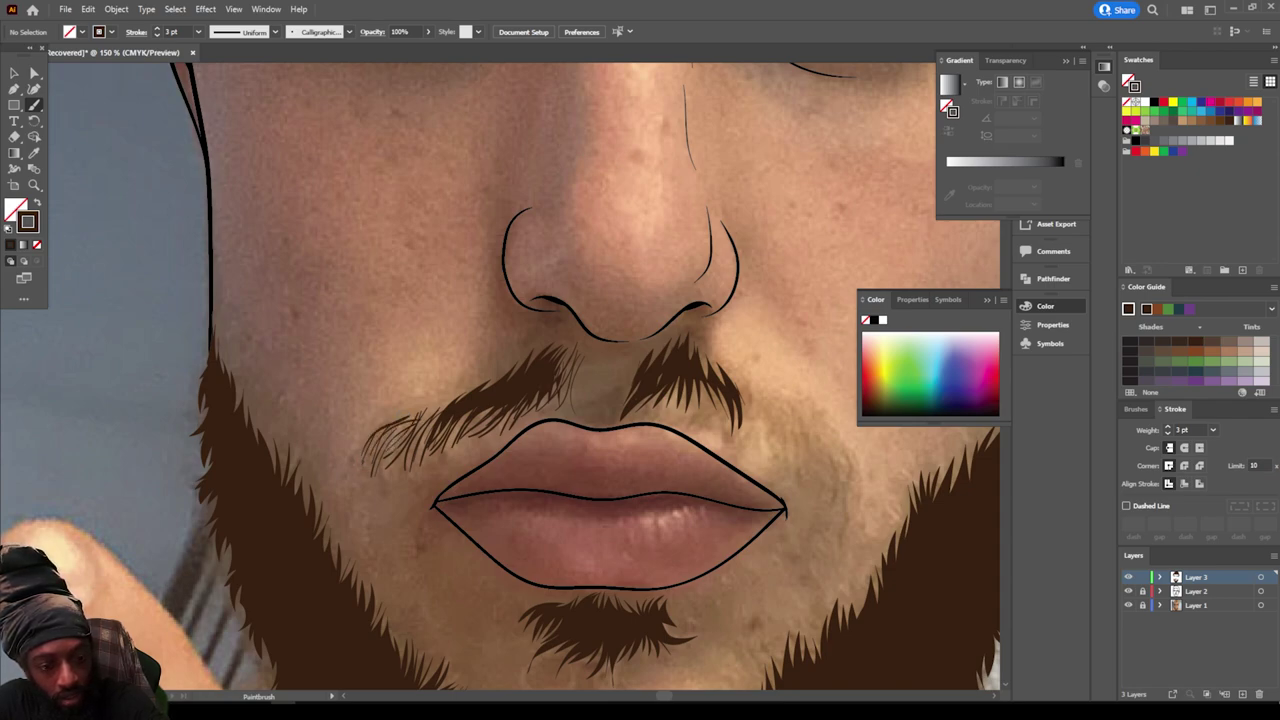
{"action": "mouse_move", "coordinate": [430, 420]}
{"action": "left_mouse_down"}
{"action": "mouse_move", "coordinate": [414, 446]}
{"action": "mouse_move", "coordinate": [428, 438]}
{"action": "left_mouse_up"}
{"action": "left_click_drag", "start_coordinate": [498, 372], "coordinate": [472, 398]}
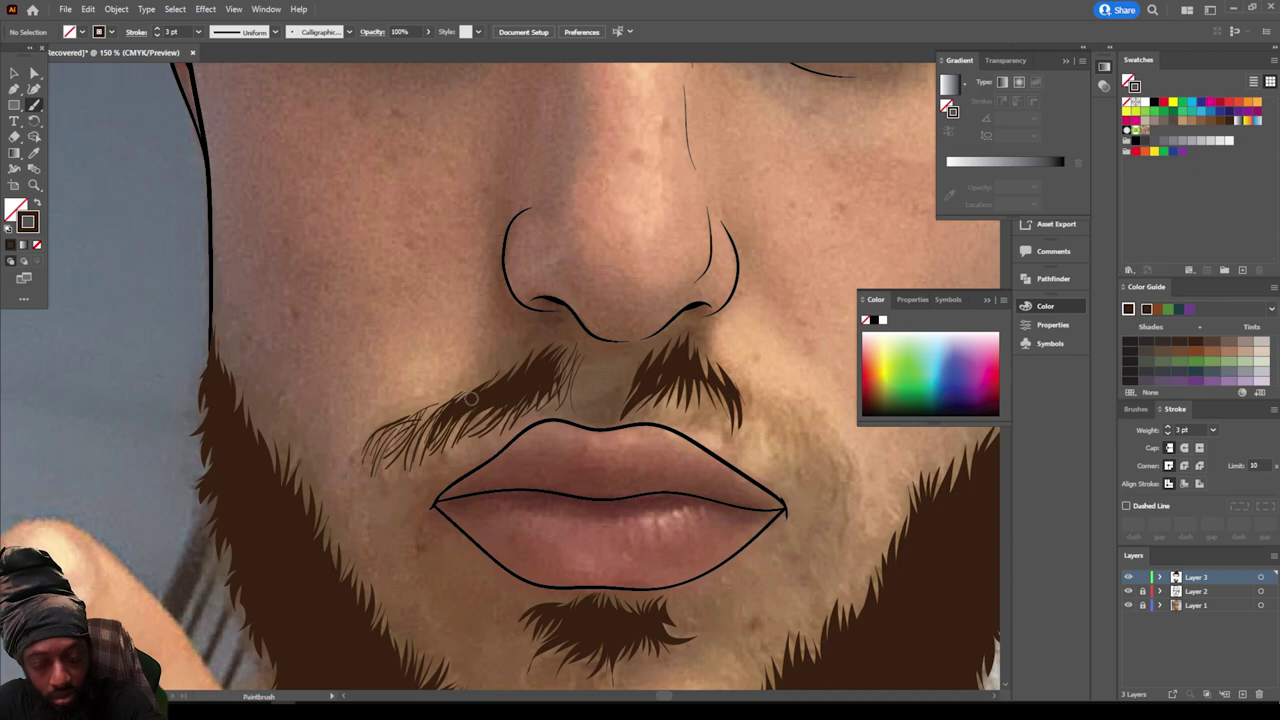
Step: Add fine hair strokes along the upper edge and inner end of the mustache half on the photo's left
{"action": "left_click_drag", "start_coordinate": [572, 370], "coordinate": [560, 410]}
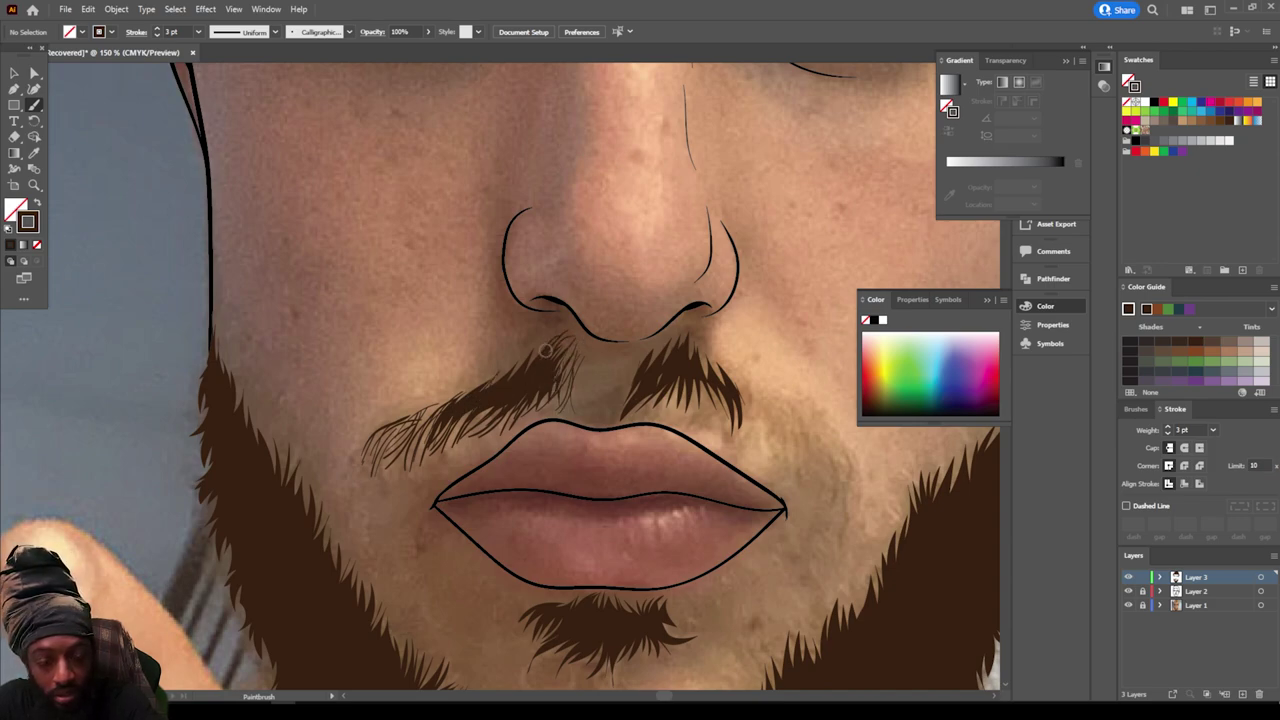
{"action": "left_click_drag", "start_coordinate": [544, 340], "coordinate": [418, 436]}
{"action": "left_click_drag", "start_coordinate": [488, 410], "coordinate": [449, 434]}
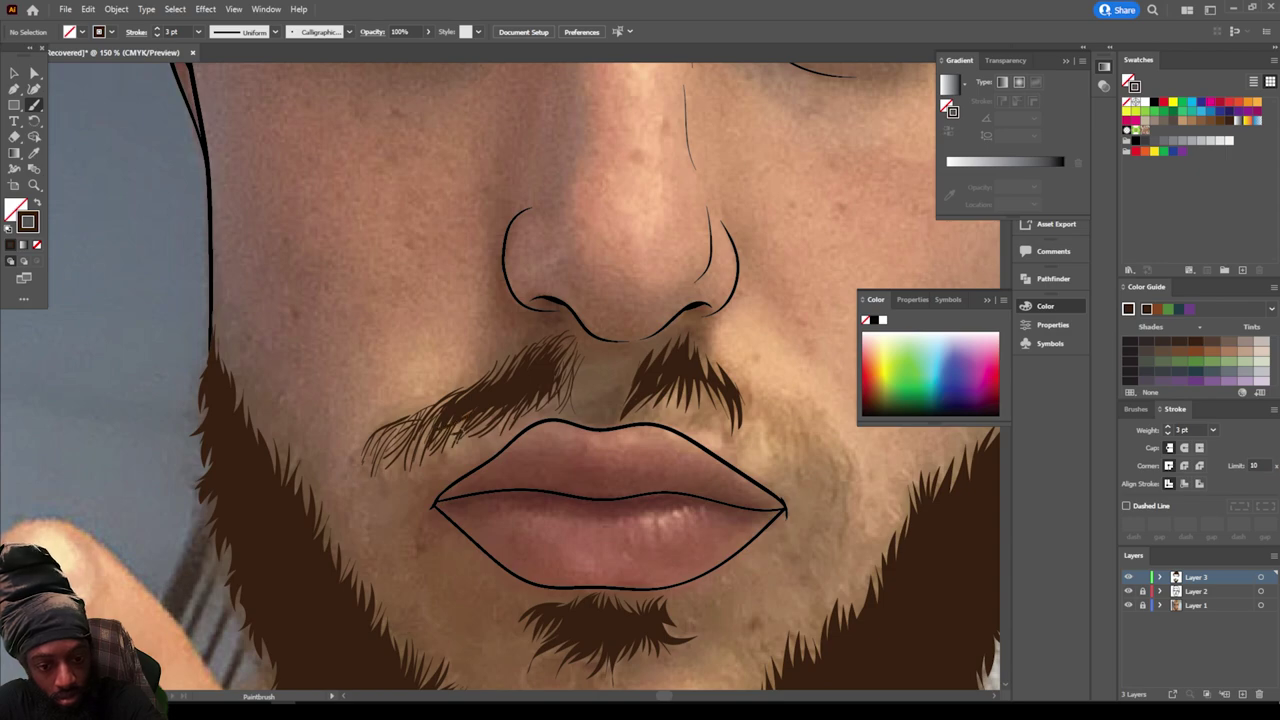
{"action": "left_click_drag", "start_coordinate": [581, 364], "coordinate": [574, 409]}
{"action": "left_click_drag", "start_coordinate": [578, 356], "coordinate": [562, 390]}
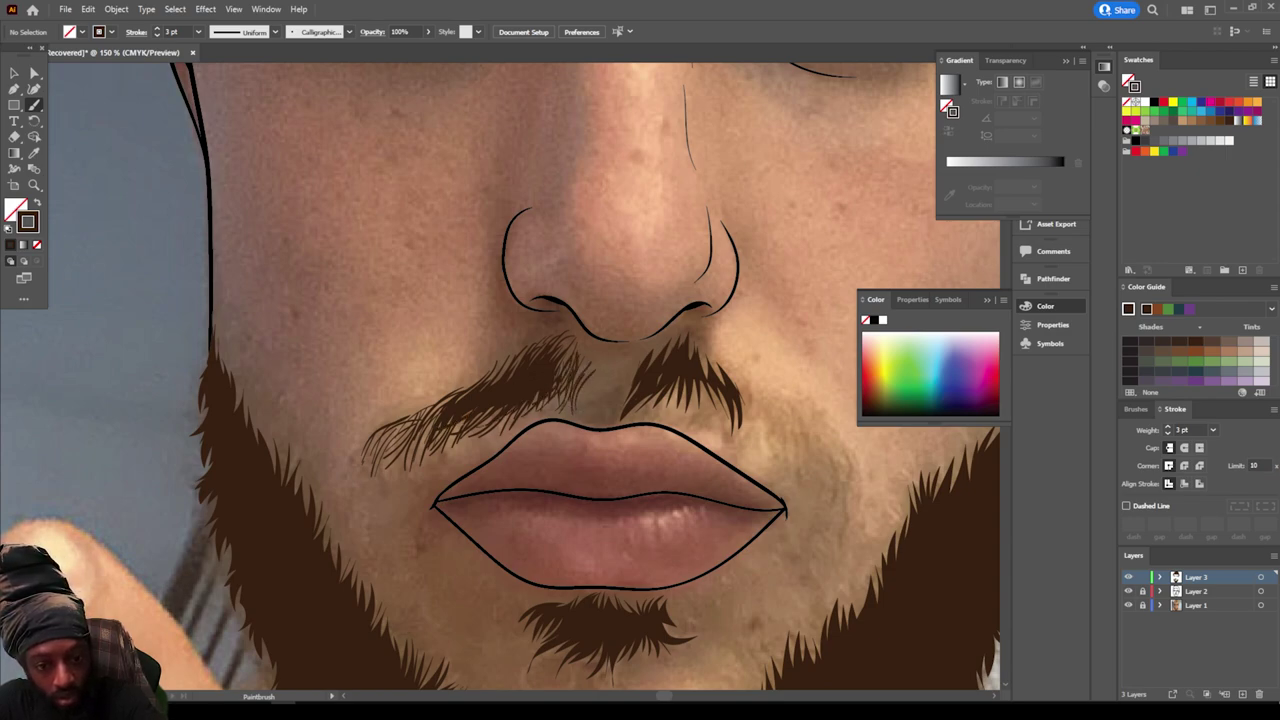
{"action": "left_click_drag", "start_coordinate": [571, 341], "coordinate": [565, 366]}
Step: Thicken the outer tip of the mustache half on the photo's left with more hair strokes
{"action": "left_click_drag", "start_coordinate": [442, 421], "coordinate": [397, 471]}
{"action": "mouse_move", "coordinate": [412, 431]}
{"action": "left_mouse_down"}
{"action": "mouse_move", "coordinate": [396, 452]}
{"action": "mouse_move", "coordinate": [437, 463]}
{"action": "mouse_move", "coordinate": [431, 453]}
{"action": "left_mouse_up"}
{"action": "left_click_drag", "start_coordinate": [465, 423], "coordinate": [439, 455]}
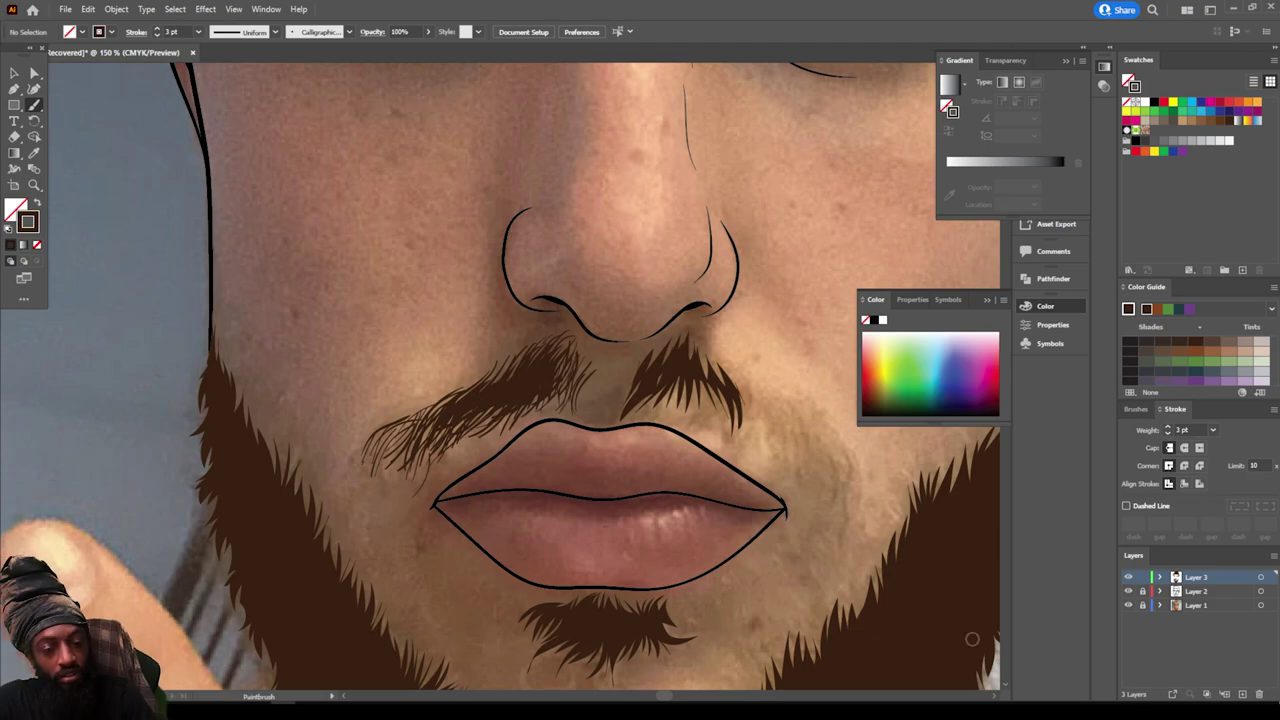
Step: Paint fine brown hair strokes extending the mustache half on the photo's right outward and down past the mouth corner
{"action": "key", "text": "ctrl+minus"}
{"action": "key", "text": "ctrl+minus"}
{"action": "key", "text": "ctrl+minus"}
{"action": "key", "text": "ctrl+plus"}
{"action": "key", "text": "ctrl+plus"}
{"action": "key", "text": "ctrl+plus"}
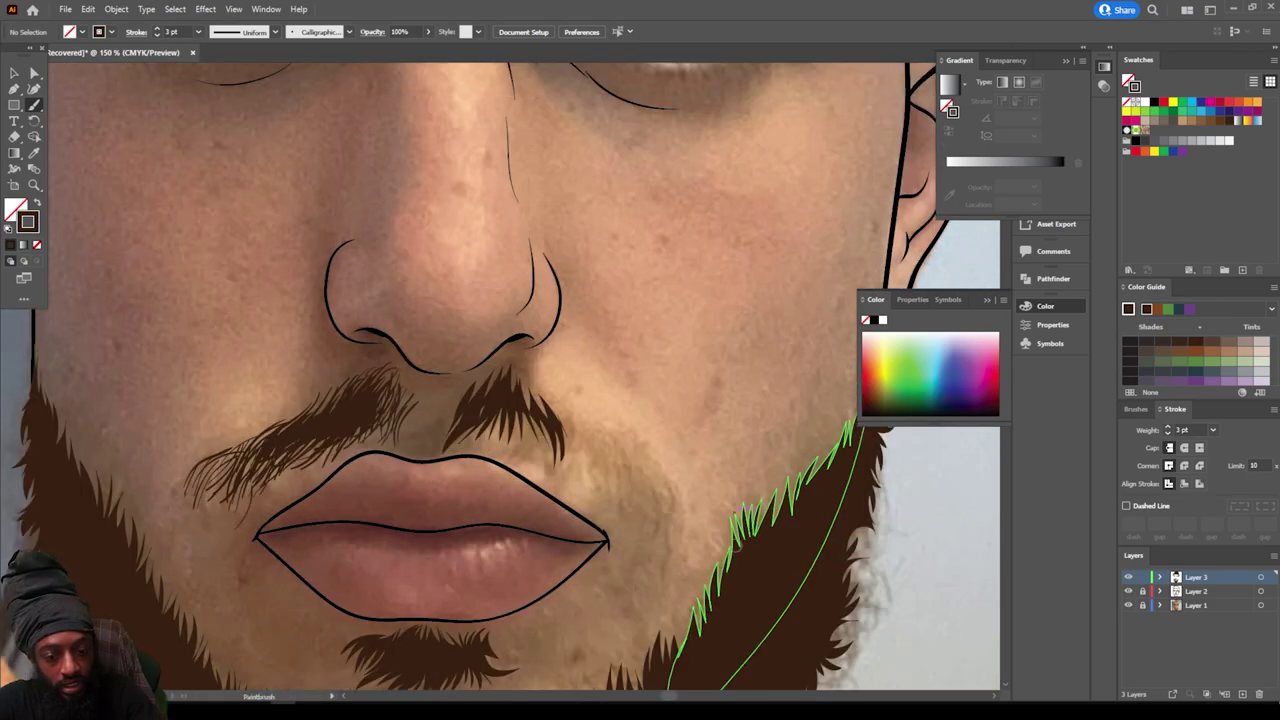
{"action": "scroll", "coordinate": [500, 400], "scroll_direction": "up", "scroll_amount": 1}
{"action": "left_click_drag", "start_coordinate": [650, 512], "coordinate": [665, 574]}
{"action": "left_click_drag", "start_coordinate": [622, 490], "coordinate": [652, 540]}
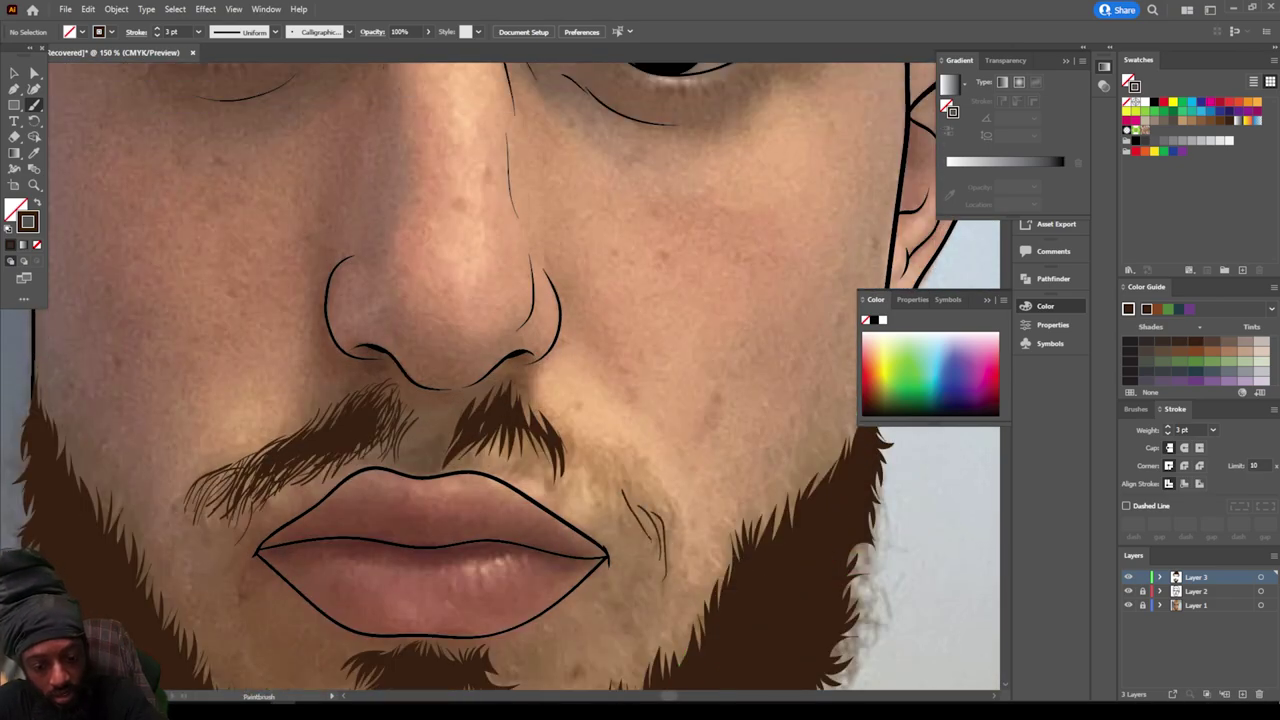
{"action": "left_click_drag", "start_coordinate": [617, 480], "coordinate": [620, 526]}
{"action": "left_click_drag", "start_coordinate": [609, 499], "coordinate": [612, 522]}
{"action": "left_click_drag", "start_coordinate": [585, 478], "coordinate": [601, 515]}
{"action": "left_click_drag", "start_coordinate": [579, 467], "coordinate": [579, 510]}
{"action": "left_click_drag", "start_coordinate": [564, 462], "coordinate": [574, 499]}
{"action": "left_click_drag", "start_coordinate": [534, 444], "coordinate": [545, 485]}
Step: Add short hair strokes to the lower edge and inner ends of the mustache, narrowing the gap under the nose
{"action": "mouse_move", "coordinate": [525, 434]}
{"action": "left_mouse_down"}
{"action": "mouse_move", "coordinate": [536, 484]}
{"action": "mouse_move", "coordinate": [518, 468]}
{"action": "mouse_move", "coordinate": [482, 469]}
{"action": "left_mouse_up"}
{"action": "left_click_drag", "start_coordinate": [496, 444], "coordinate": [474, 470]}
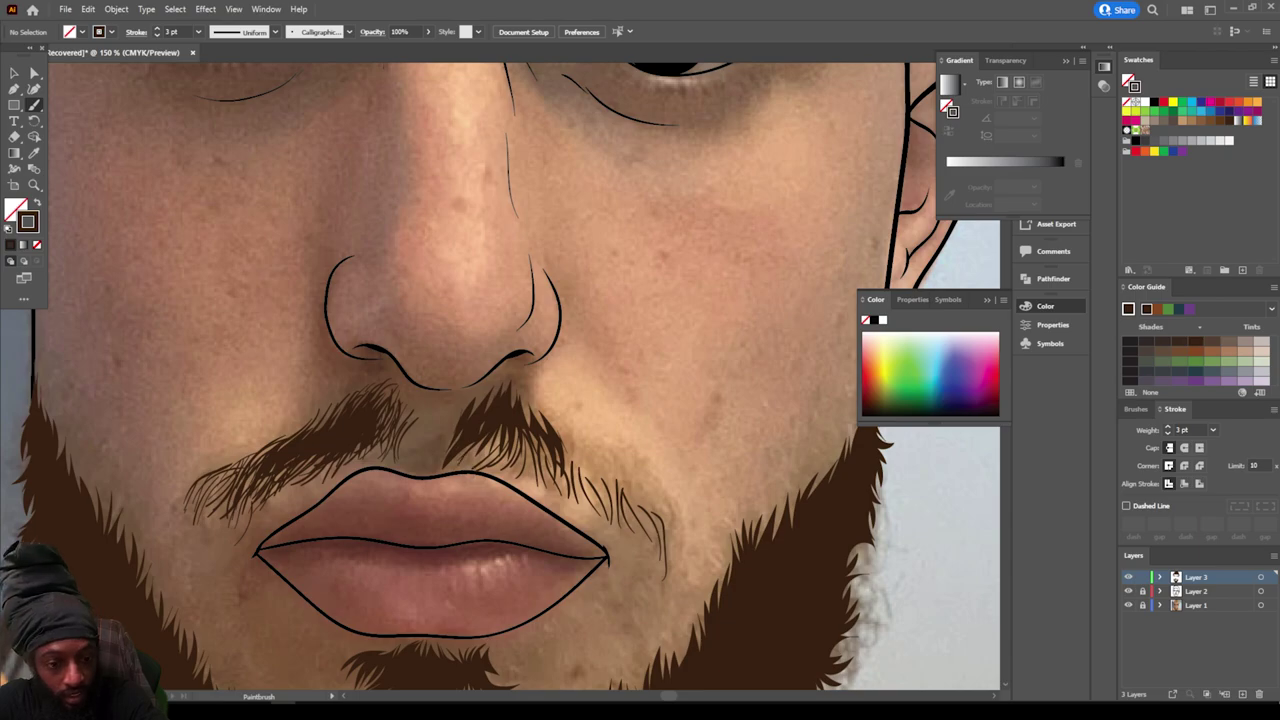
{"action": "mouse_move", "coordinate": [466, 418]}
{"action": "left_mouse_down"}
{"action": "mouse_move", "coordinate": [455, 464]}
{"action": "mouse_move", "coordinate": [402, 455]}
{"action": "left_mouse_up"}
{"action": "mouse_move", "coordinate": [416, 402]}
{"action": "left_mouse_down"}
{"action": "mouse_move", "coordinate": [403, 443]}
{"action": "mouse_move", "coordinate": [394, 427]}
{"action": "left_mouse_up"}
Step: Thicken the mustache half on the photo's right with overlapping hair strokes along its upper edge and outer tip
{"action": "mouse_move", "coordinate": [655, 493]}
{"action": "left_mouse_down"}
{"action": "mouse_move", "coordinate": [675, 553]}
{"action": "mouse_move", "coordinate": [679, 531]}
{"action": "left_mouse_up"}
{"action": "mouse_move", "coordinate": [650, 480]}
{"action": "left_mouse_down"}
{"action": "mouse_move", "coordinate": [683, 514]}
{"action": "mouse_move", "coordinate": [667, 527]}
{"action": "mouse_move", "coordinate": [638, 509]}
{"action": "left_mouse_up"}
{"action": "mouse_move", "coordinate": [601, 463]}
{"action": "left_mouse_down"}
{"action": "mouse_move", "coordinate": [664, 531]}
{"action": "mouse_move", "coordinate": [614, 492]}
{"action": "left_mouse_up"}
{"action": "mouse_move", "coordinate": [598, 458]}
{"action": "left_mouse_down"}
{"action": "mouse_move", "coordinate": [608, 498]}
{"action": "mouse_move", "coordinate": [648, 532]}
{"action": "left_mouse_up"}
{"action": "left_click_drag", "start_coordinate": [610, 490], "coordinate": [634, 520]}
{"action": "left_click_drag", "start_coordinate": [594, 466], "coordinate": [602, 502]}
{"action": "mouse_move", "coordinate": [578, 446]}
{"action": "left_mouse_down"}
{"action": "mouse_move", "coordinate": [596, 496]}
{"action": "mouse_move", "coordinate": [584, 476]}
{"action": "mouse_move", "coordinate": [659, 490]}
{"action": "mouse_move", "coordinate": [618, 474]}
{"action": "left_mouse_up"}
{"action": "left_click_drag", "start_coordinate": [580, 443], "coordinate": [655, 505]}
{"action": "left_click_drag", "start_coordinate": [606, 469], "coordinate": [632, 501]}
{"action": "left_click_drag", "start_coordinate": [582, 441], "coordinate": [603, 483]}
{"action": "mouse_move", "coordinate": [564, 437]}
{"action": "left_mouse_down"}
{"action": "mouse_move", "coordinate": [587, 490]}
{"action": "mouse_move", "coordinate": [578, 481]}
{"action": "mouse_move", "coordinate": [628, 489]}
{"action": "mouse_move", "coordinate": [574, 468]}
{"action": "left_mouse_up"}
{"action": "left_click_drag", "start_coordinate": [530, 408], "coordinate": [568, 494]}
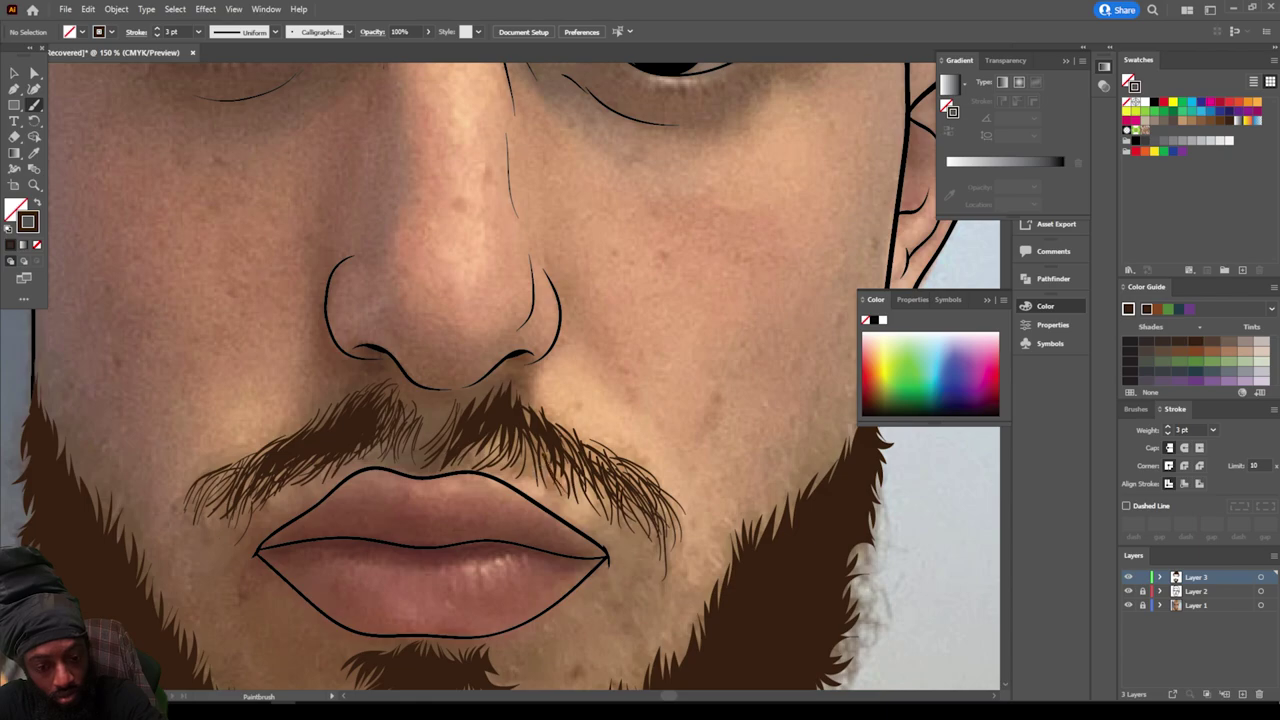
Step: Fill in the inner end of the mustache half on the photo's right with short hair strokes under the nose
{"action": "mouse_move", "coordinate": [547, 436]}
{"action": "left_mouse_down"}
{"action": "mouse_move", "coordinate": [574, 474]}
{"action": "mouse_move", "coordinate": [527, 471]}
{"action": "mouse_move", "coordinate": [542, 443]}
{"action": "mouse_move", "coordinate": [450, 467]}
{"action": "left_mouse_up"}
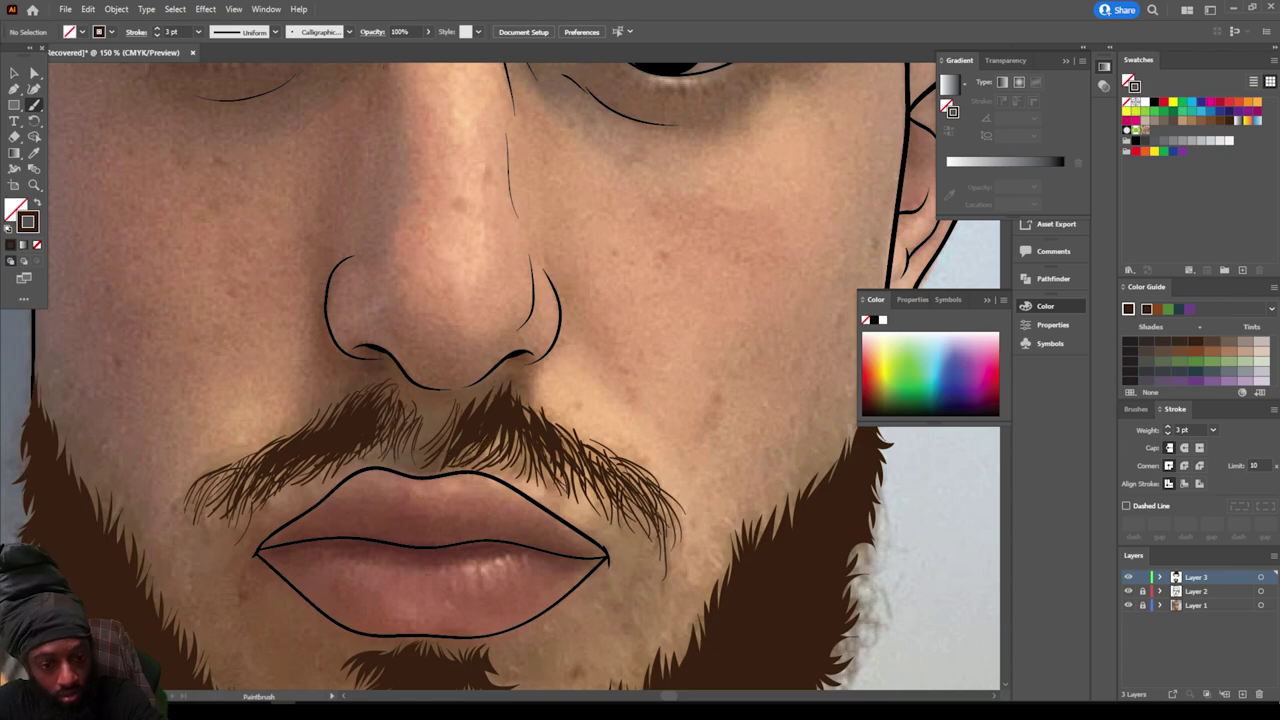
{"action": "mouse_move", "coordinate": [482, 394]}
{"action": "left_mouse_down"}
{"action": "mouse_move", "coordinate": [456, 428]}
{"action": "mouse_move", "coordinate": [451, 397]}
{"action": "mouse_move", "coordinate": [438, 436]}
{"action": "left_mouse_up"}
{"action": "left_click_drag", "start_coordinate": [445, 402], "coordinate": [426, 438]}
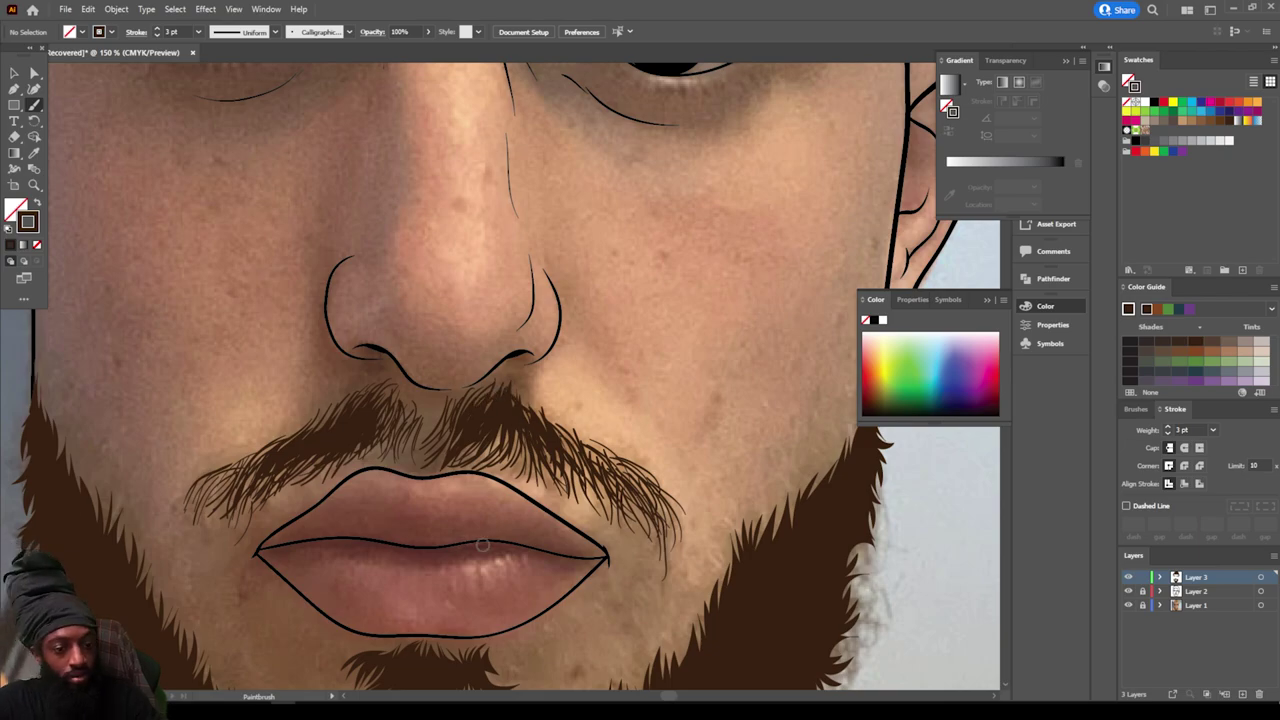
Step: Hide the photo on Layer 1 to examine the mustache in the drawing alone, and show the photo again
{"action": "key", "text": "ctrl+minus"}
{"action": "key", "text": "ctrl+minus"}
{"action": "key", "text": "ctrl+minus"}
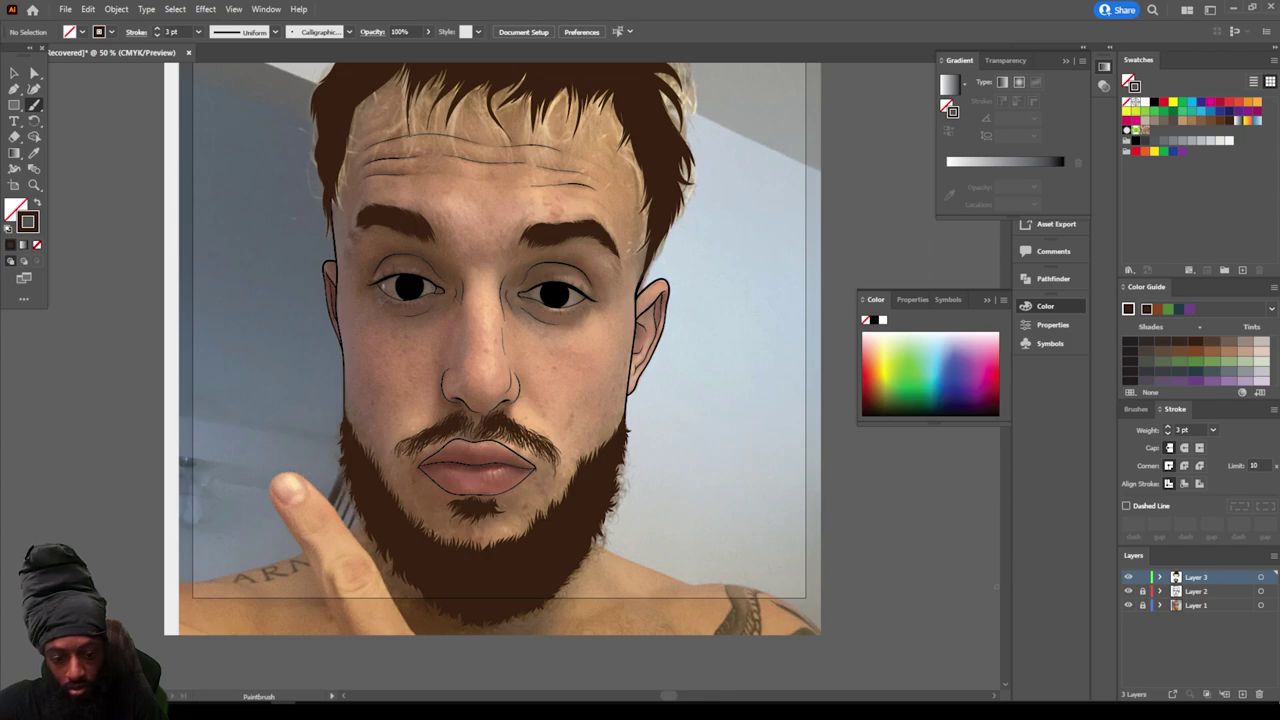
{"action": "left_click", "coordinate": [1128, 605]}
{"action": "key", "text": "ctrl+minus"}
{"action": "key", "text": "ctrl+plus"}
{"action": "key", "text": "ctrl+plus"}
{"action": "key", "text": "ctrl+plus"}
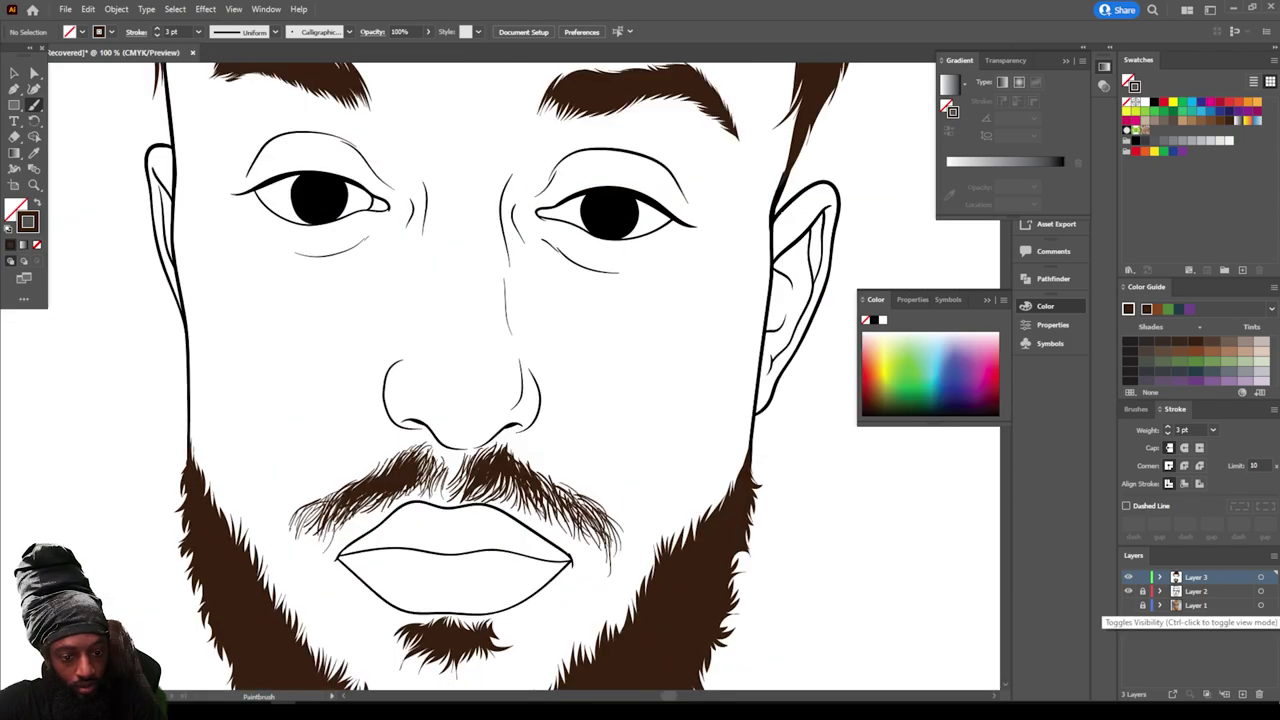
{"action": "left_click", "coordinate": [1128, 605]}
Step: Paint fine hair strokes around the inner end, upper edge and outer tail of the eyebrow on the photo's right
{"action": "left_click_drag", "start_coordinate": [760, 408], "coordinate": [673, 662]}
{"action": "key", "text": "ctrl+plus"}
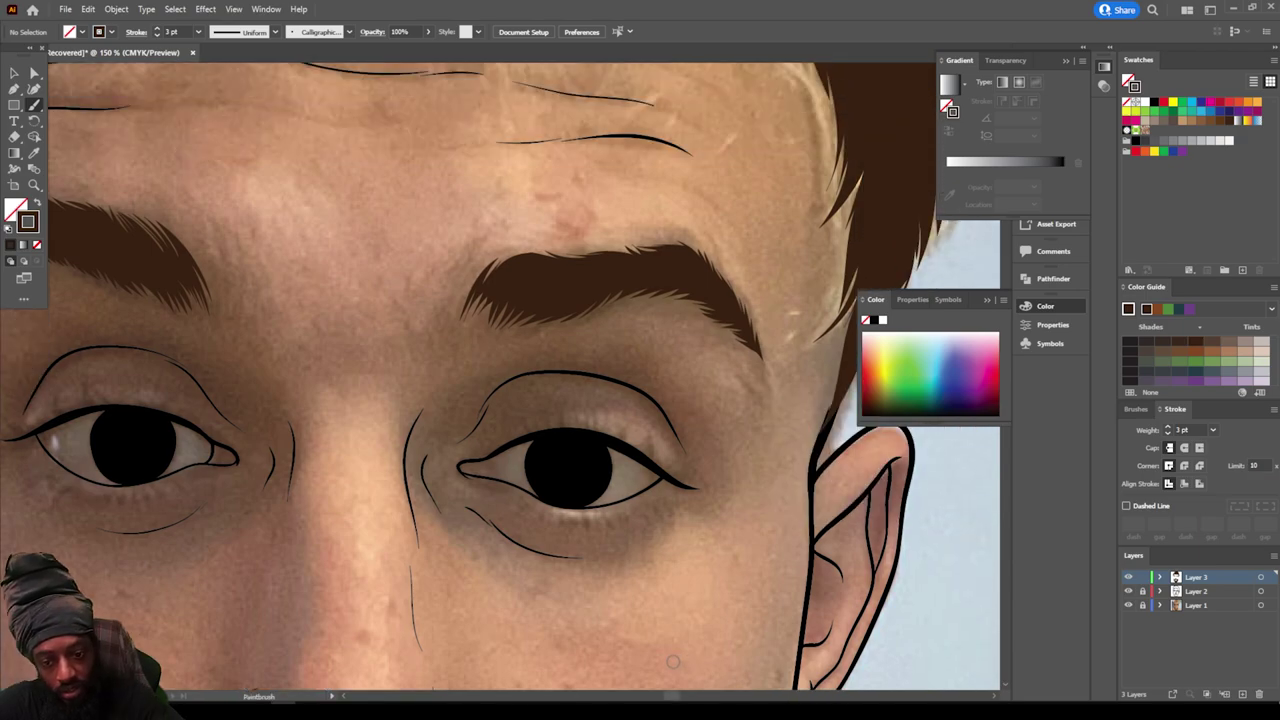
{"action": "scroll", "coordinate": [673, 662], "scroll_direction": "up", "scroll_amount": 2}
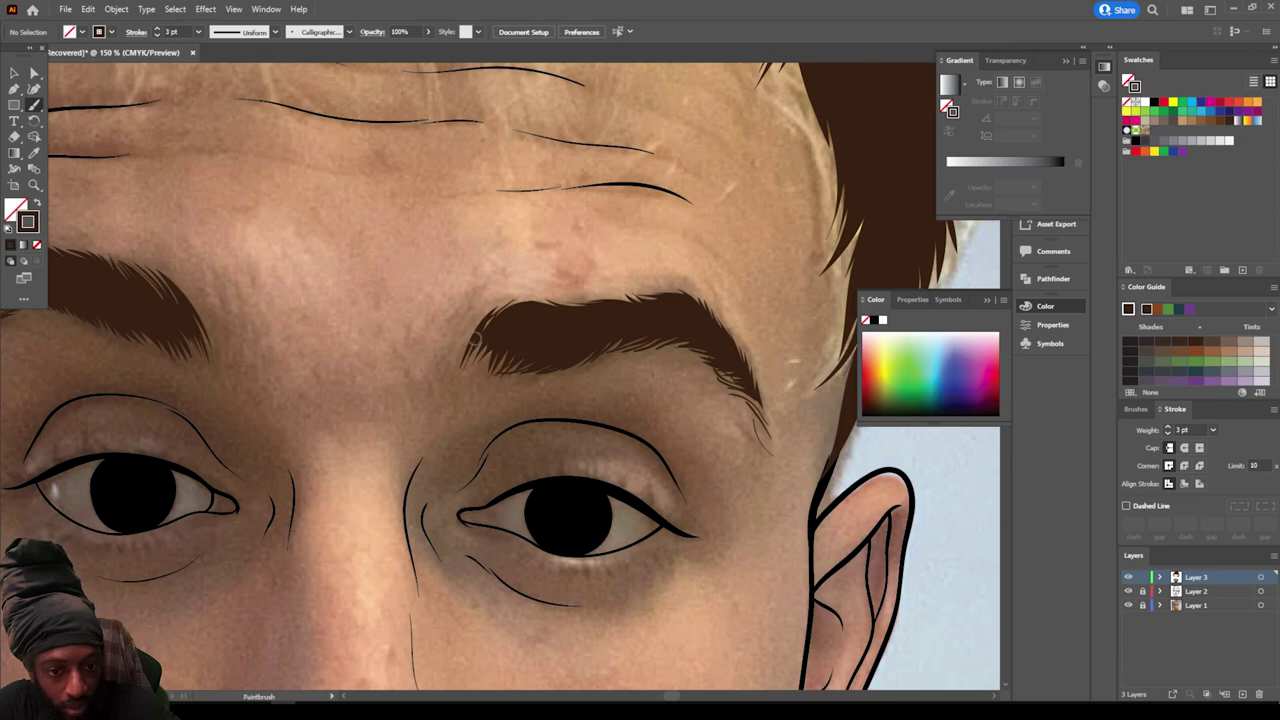
{"action": "left_click_drag", "start_coordinate": [495, 296], "coordinate": [467, 331]}
{"action": "mouse_move", "coordinate": [491, 295]}
{"action": "left_mouse_down"}
{"action": "mouse_move", "coordinate": [463, 327]}
{"action": "mouse_move", "coordinate": [458, 362]}
{"action": "mouse_move", "coordinate": [472, 364]}
{"action": "left_mouse_up"}
{"action": "left_click_drag", "start_coordinate": [742, 337], "coordinate": [753, 385]}
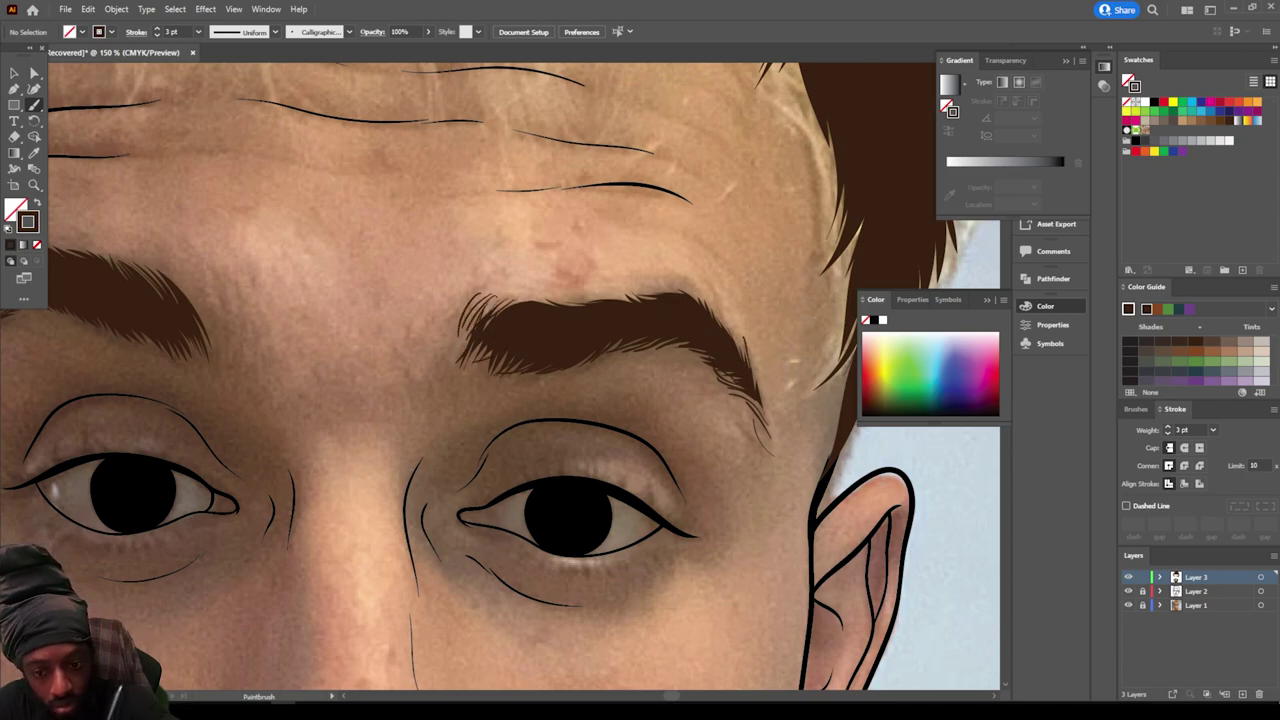
{"action": "mouse_move", "coordinate": [726, 317]}
{"action": "left_mouse_down"}
{"action": "mouse_move", "coordinate": [747, 348]}
{"action": "mouse_move", "coordinate": [706, 303]}
{"action": "mouse_move", "coordinate": [584, 290]}
{"action": "mouse_move", "coordinate": [515, 300]}
{"action": "left_mouse_up"}
{"action": "left_click_drag", "start_coordinate": [619, 301], "coordinate": [589, 293]}
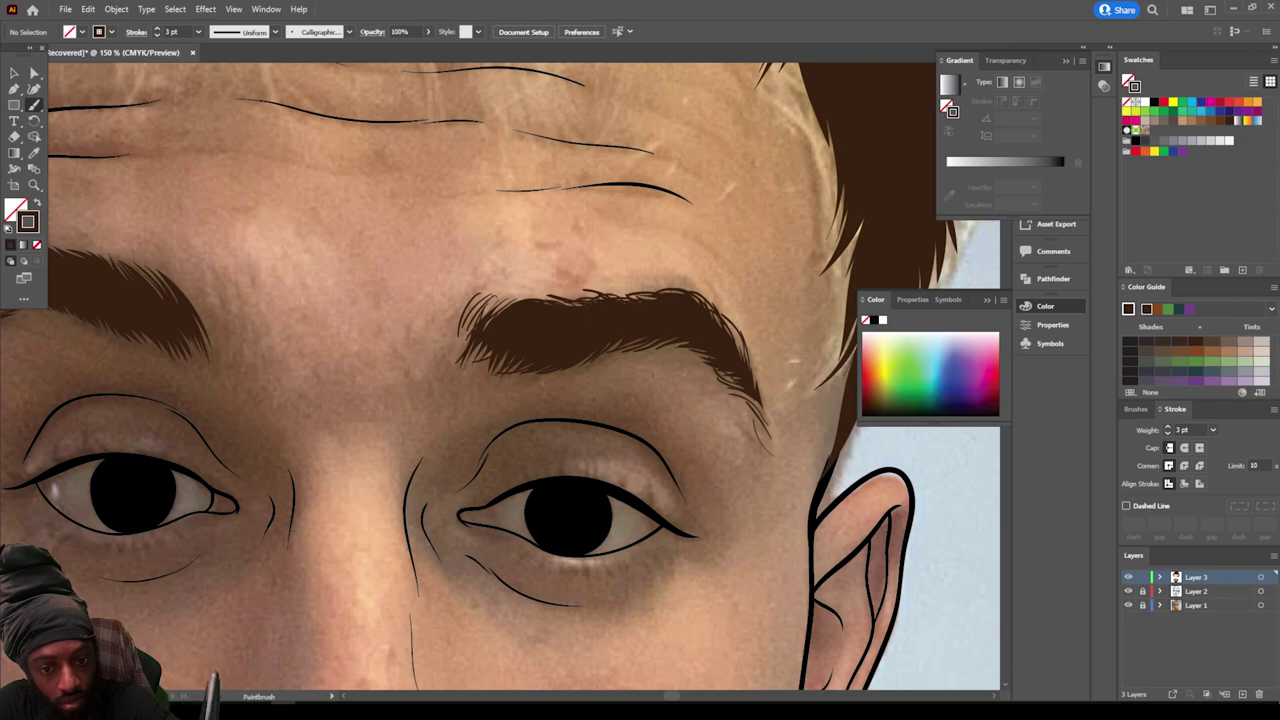
Step: Extend the inner end of the eyebrow on the photo's left toward the nose bridge with curved fine hair strokes
{"action": "key", "text": "ctrl+minus"}
{"action": "key", "text": "ctrl+minus"}
{"action": "key", "text": "ctrl+equal"}
{"action": "key", "text": "ctrl+equal"}
{"action": "left_click_drag", "start_coordinate": [519, 463], "coordinate": [728, 527]}
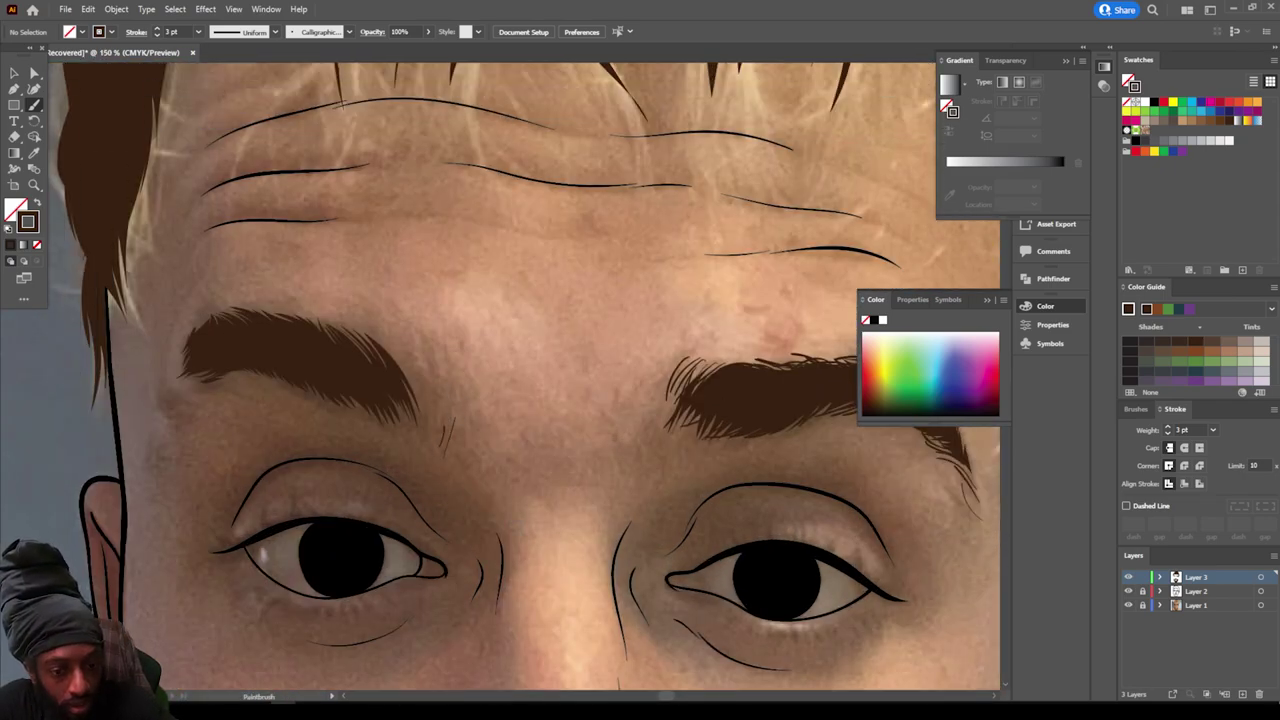
{"action": "mouse_move", "coordinate": [428, 382]}
{"action": "left_mouse_down"}
{"action": "mouse_move", "coordinate": [444, 440]}
{"action": "mouse_move", "coordinate": [434, 422]}
{"action": "mouse_move", "coordinate": [452, 404]}
{"action": "left_mouse_up"}
{"action": "mouse_move", "coordinate": [416, 358]}
{"action": "left_mouse_down"}
{"action": "mouse_move", "coordinate": [450, 400]}
{"action": "mouse_move", "coordinate": [456, 386]}
{"action": "mouse_move", "coordinate": [442, 388]}
{"action": "left_mouse_up"}
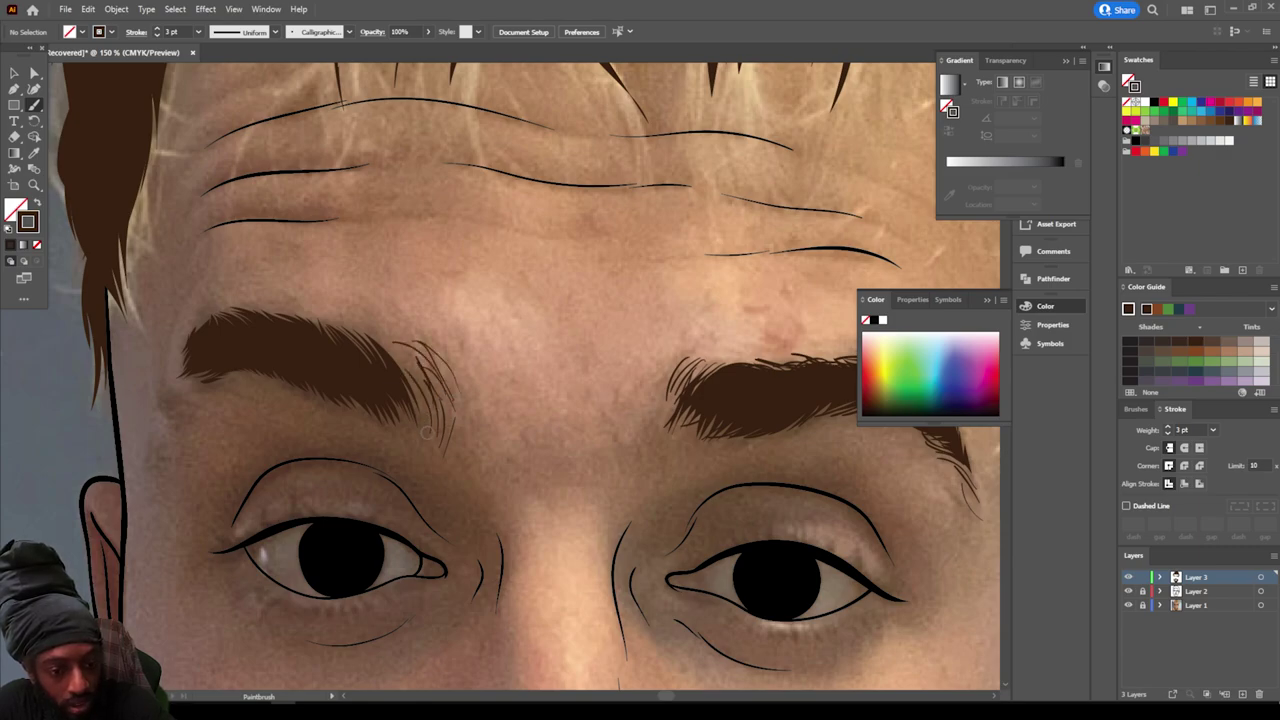
{"action": "mouse_move", "coordinate": [428, 431]}
{"action": "left_mouse_down"}
{"action": "mouse_move", "coordinate": [394, 350]}
{"action": "mouse_move", "coordinate": [416, 358]}
{"action": "mouse_move", "coordinate": [376, 347]}
{"action": "left_mouse_up"}
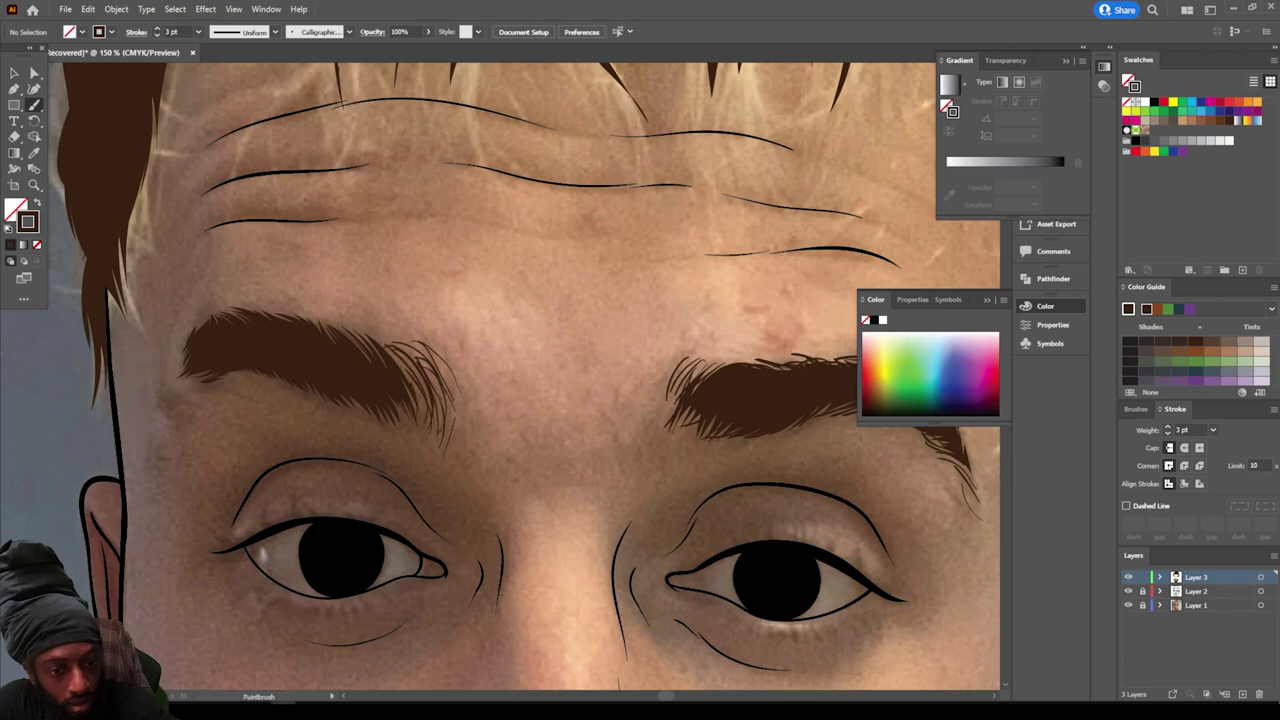
Step: Thicken the upper edge of the eyebrow on the photo's left with hair strokes and add a small tuft below its outer end
{"action": "left_click_drag", "start_coordinate": [412, 390], "coordinate": [387, 350]}
{"action": "left_click_drag", "start_coordinate": [414, 416], "coordinate": [397, 345]}
{"action": "left_click_drag", "start_coordinate": [430, 386], "coordinate": [369, 332]}
{"action": "left_click_drag", "start_coordinate": [392, 392], "coordinate": [350, 330]}
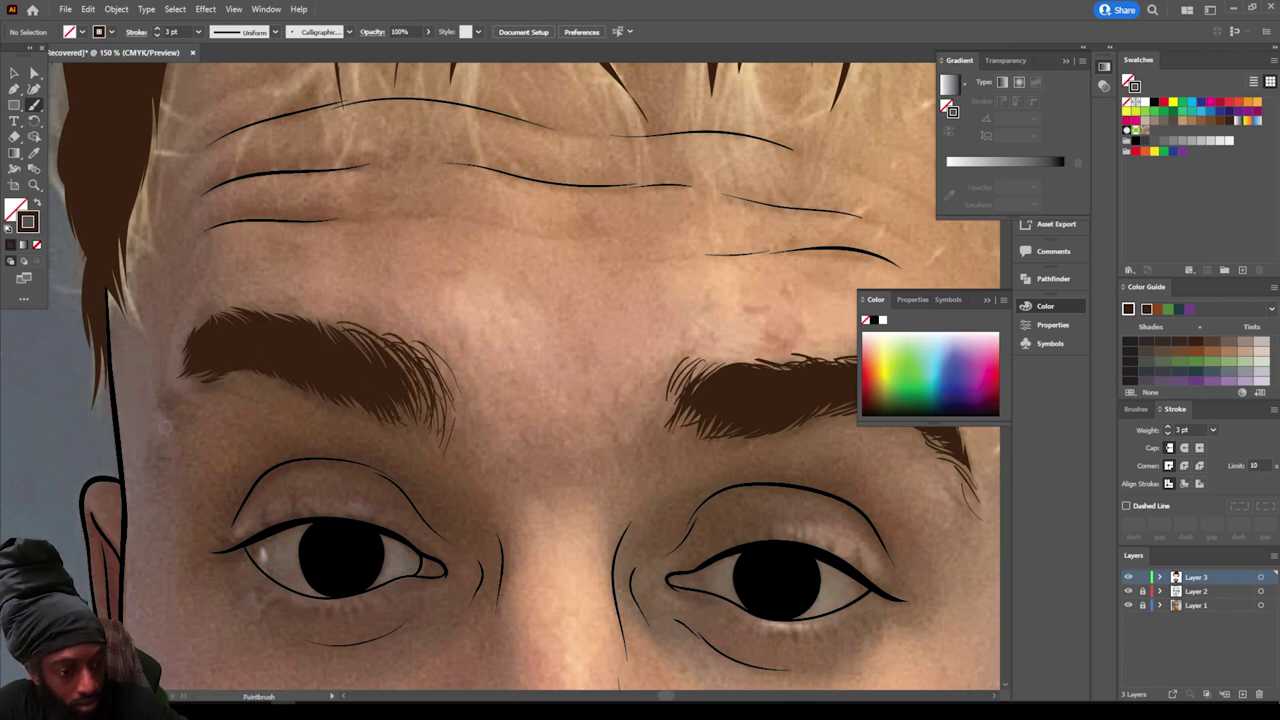
{"action": "mouse_move", "coordinate": [188, 430]}
{"action": "left_mouse_down"}
{"action": "mouse_move", "coordinate": [160, 386]}
{"action": "mouse_move", "coordinate": [165, 440]}
{"action": "mouse_move", "coordinate": [165, 375]}
{"action": "left_mouse_up"}
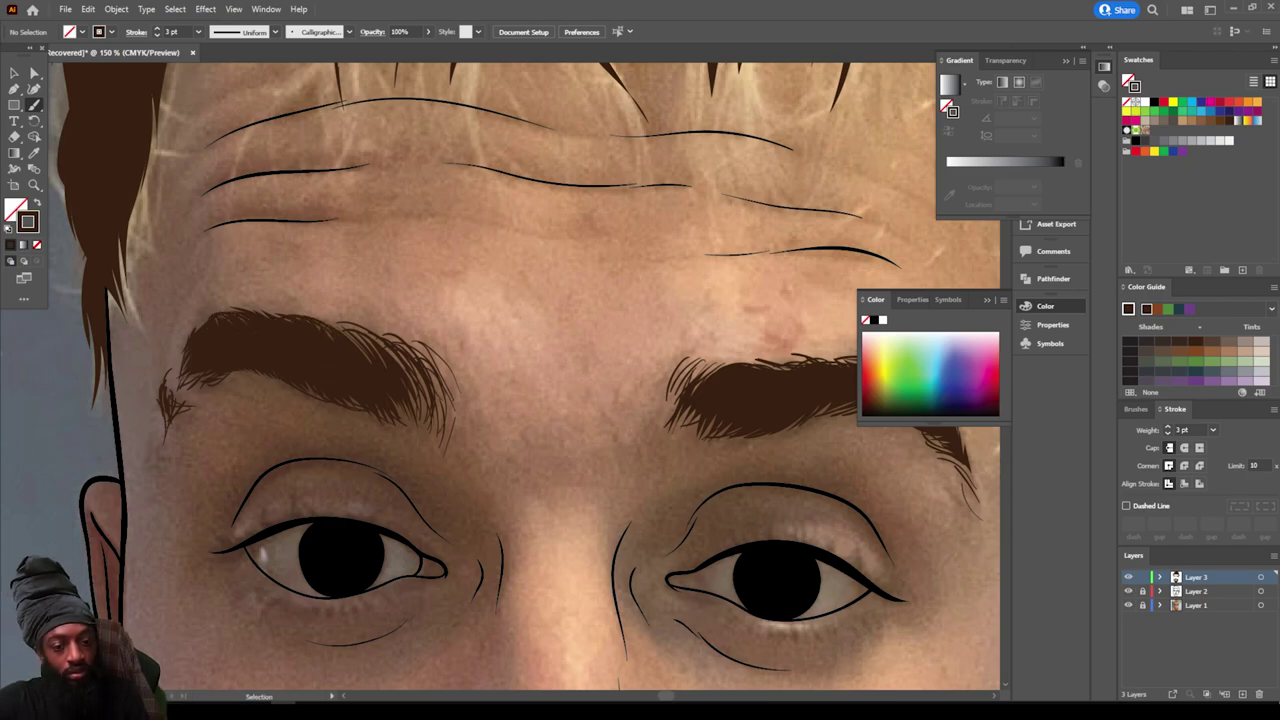
Step: Toggle the Layer 1 photo off and on to examine the refined eyebrows against the whole drawing
{"action": "key", "text": "ctrl+minus"}
{"action": "key", "text": "ctrl+minus"}
{"action": "key", "text": "ctrl+minus"}
{"action": "scroll", "coordinate": [256, 420], "scroll_direction": "down", "scroll_amount": 4}
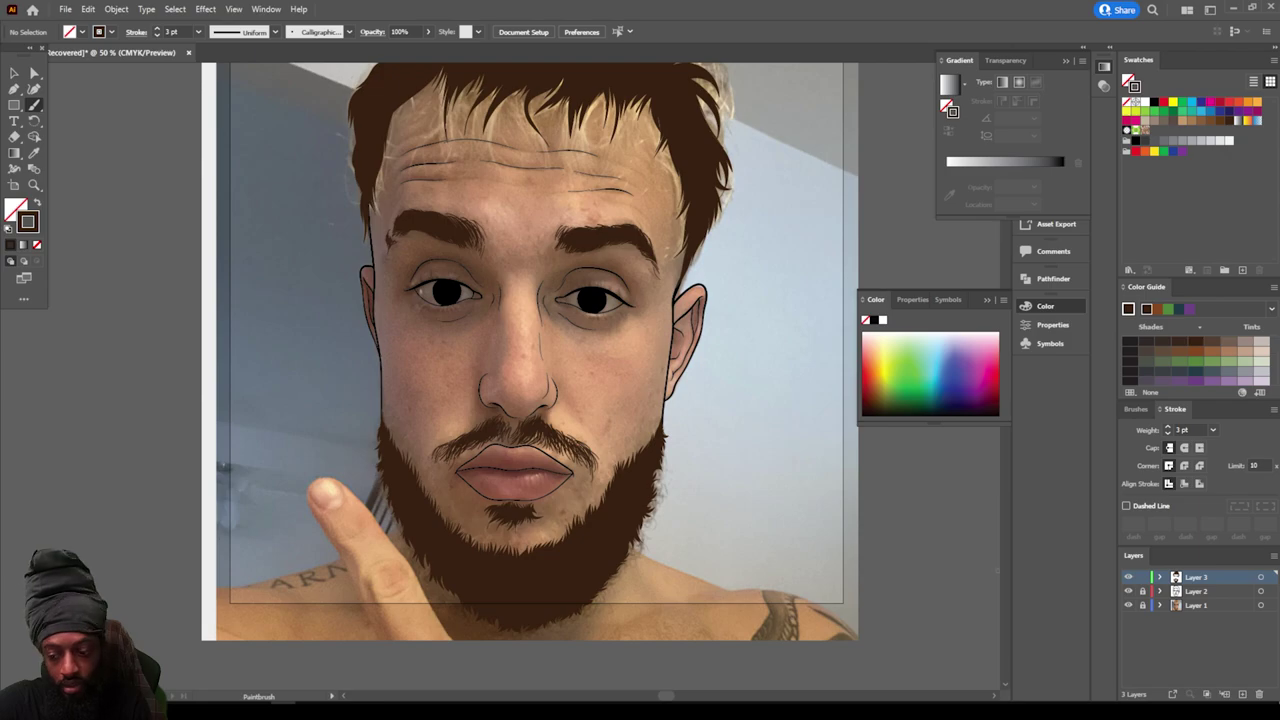
{"action": "left_click", "coordinate": [1128, 605]}
{"action": "key", "text": "ctrl+minus"}
{"action": "key", "text": "ctrl+minus"}
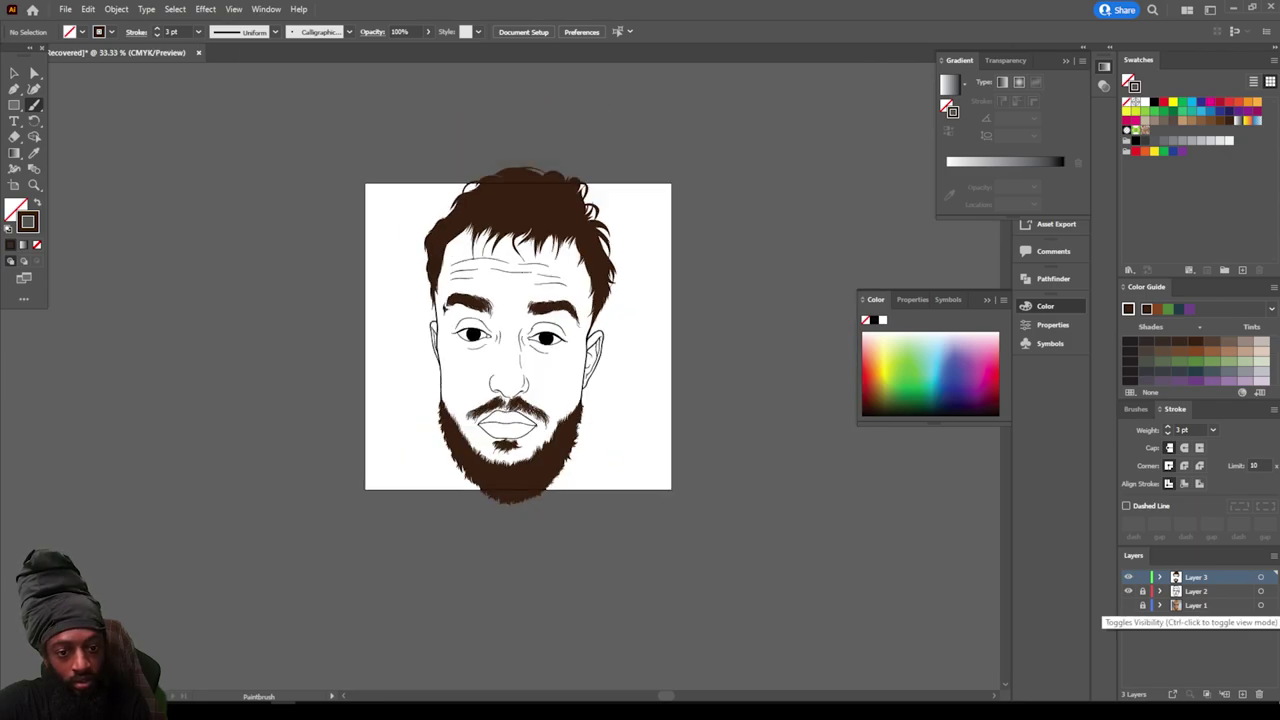
{"action": "key", "text": "ctrl+plus"}
{"action": "key", "text": "ctrl+plus"}
{"action": "key", "text": "ctrl+plus"}
{"action": "left_click", "coordinate": [1128, 605]}
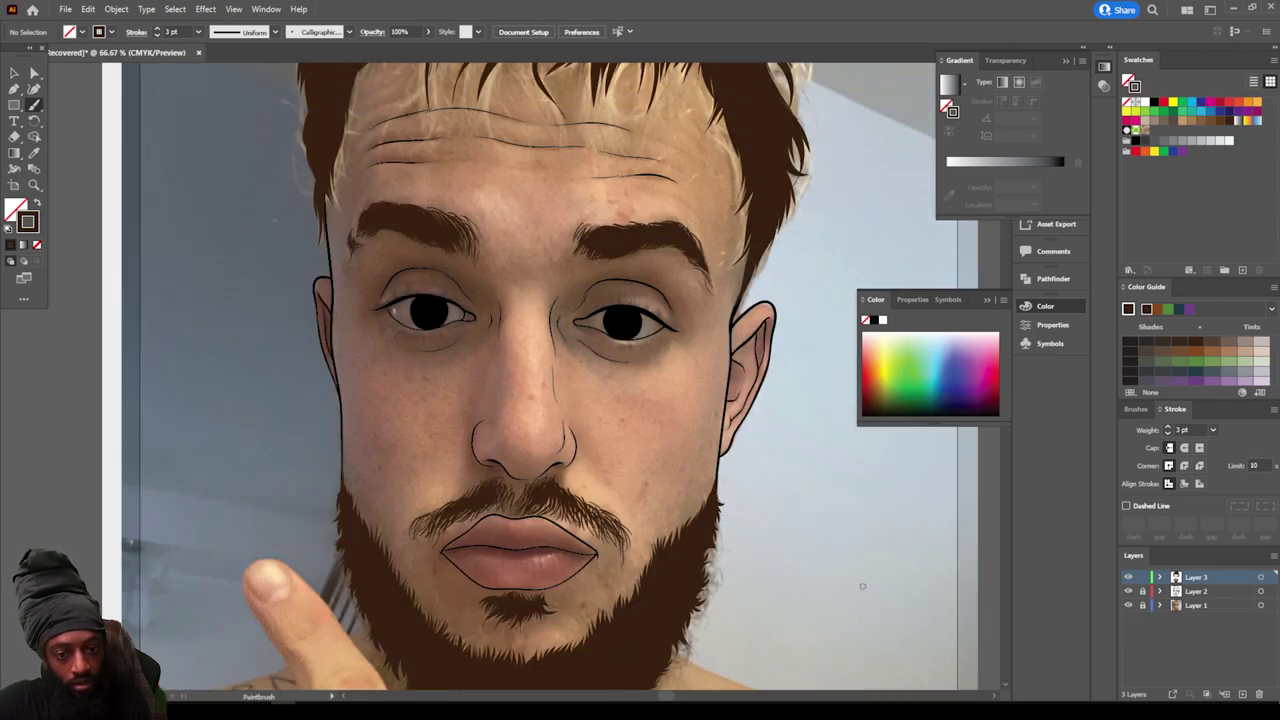
{"action": "key", "text": "ctrl+plus"}
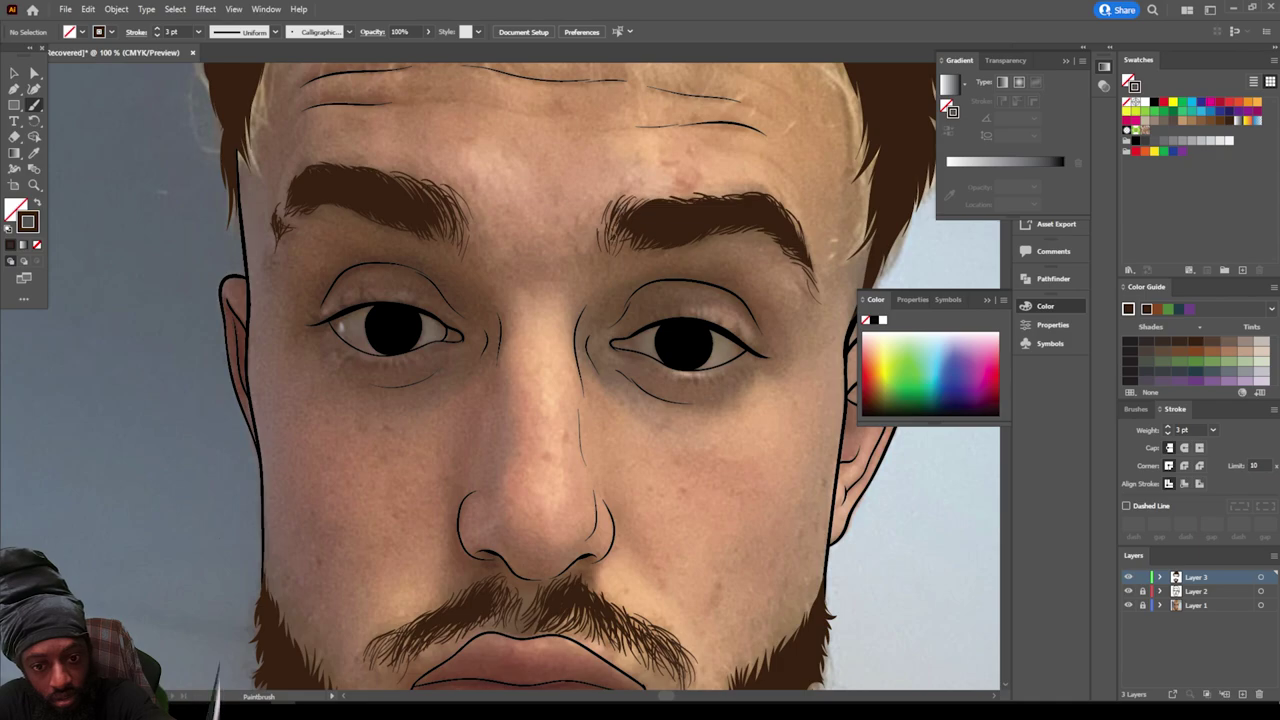
{"action": "key", "text": "ctrl+minus"}
{"action": "key", "text": "ctrl+minus"}
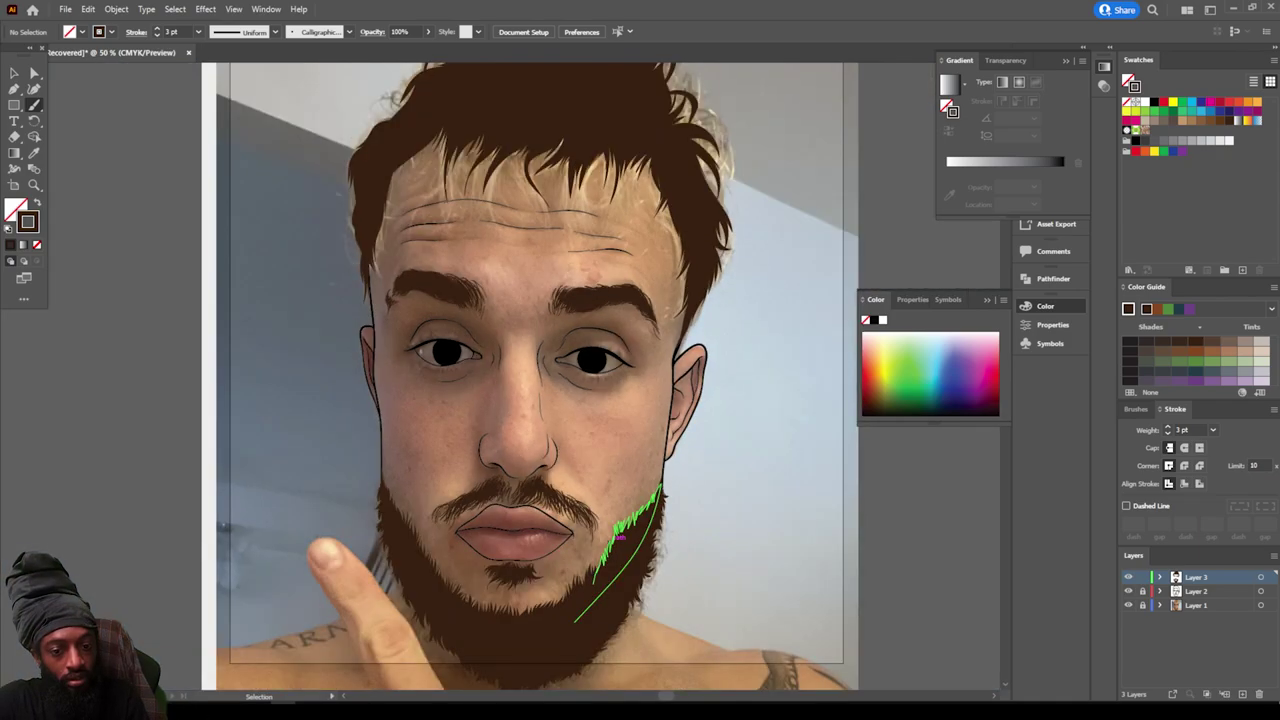
Step: Paint fine hair strokes along the lower edge and sides of the small hair patch below the lower lip
{"action": "scroll", "coordinate": [613, 531], "scroll_direction": "down", "scroll_amount": 6}
{"action": "key", "text": "ctrl+plus"}
{"action": "key", "text": "ctrl+plus"}
{"action": "scroll", "coordinate": [613, 531], "scroll_direction": "down", "scroll_amount": 3}
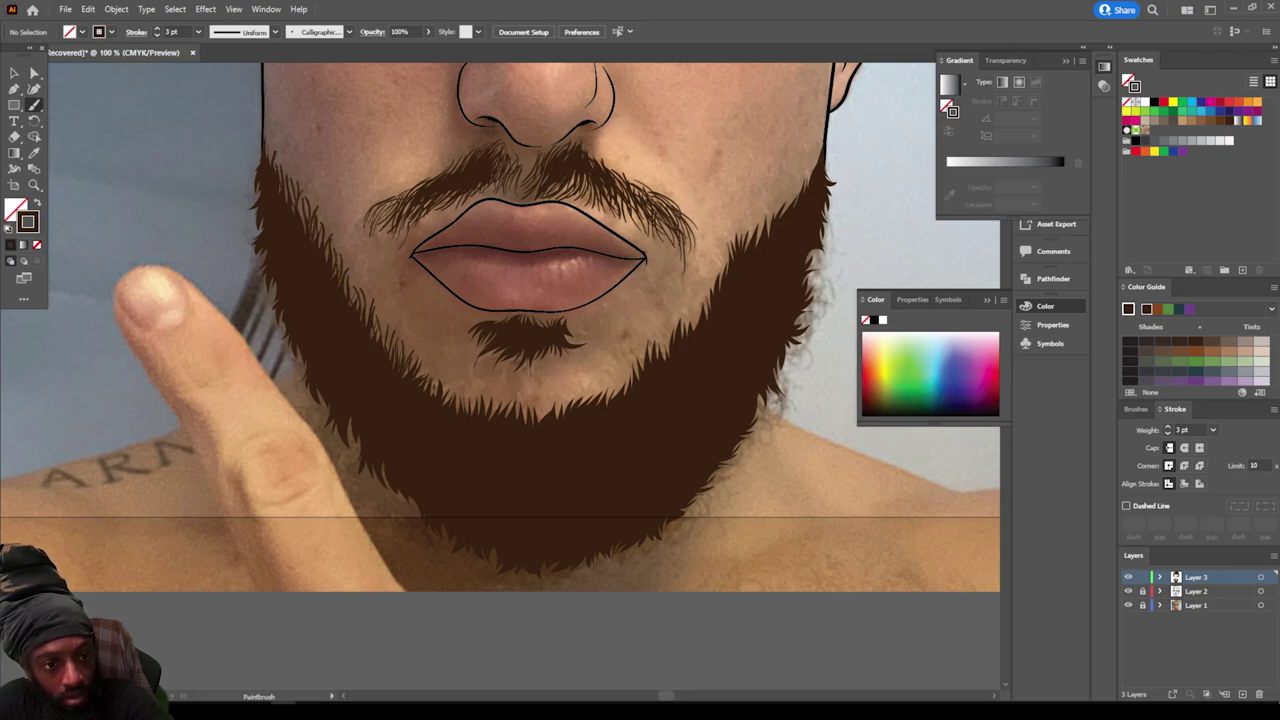
{"action": "scroll", "coordinate": [745, 491], "scroll_direction": "up", "scroll_amount": 2}
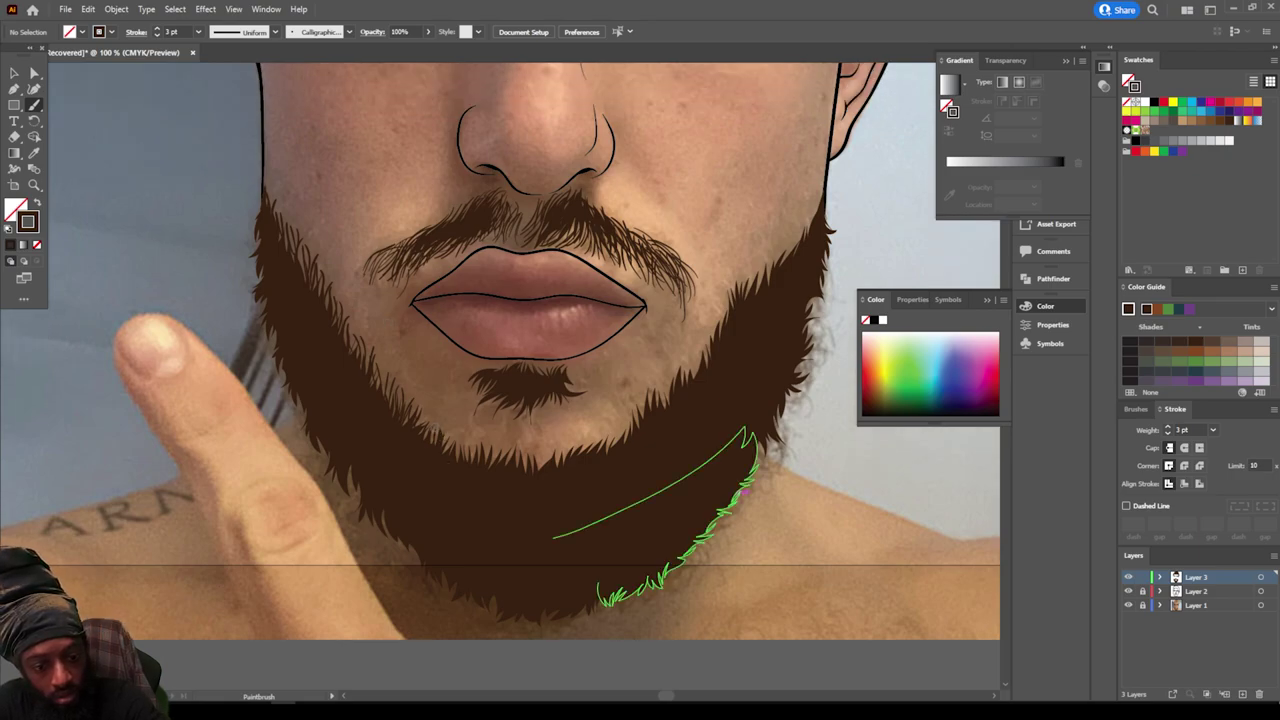
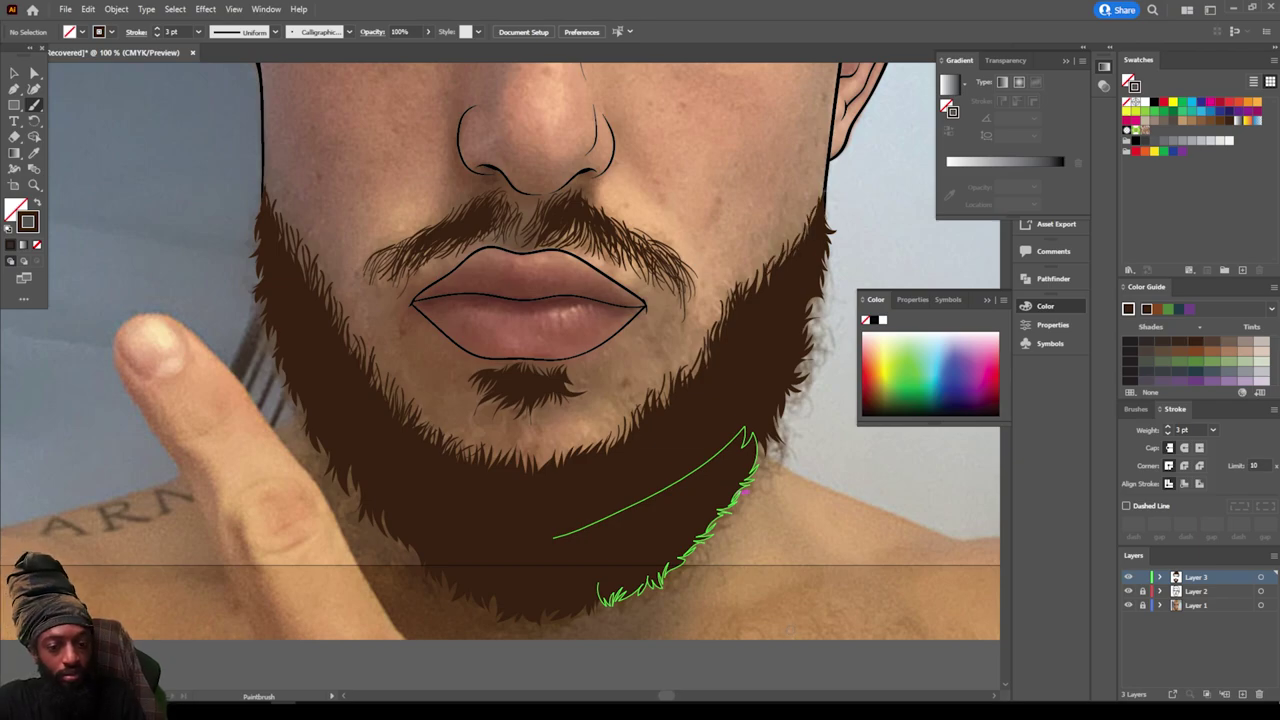
{"action": "key", "text": "ctrl+minus"}
{"action": "key", "text": "ctrl+minus"}
{"action": "key", "text": "ctrl+plus"}
{"action": "key", "text": "ctrl+plus"}
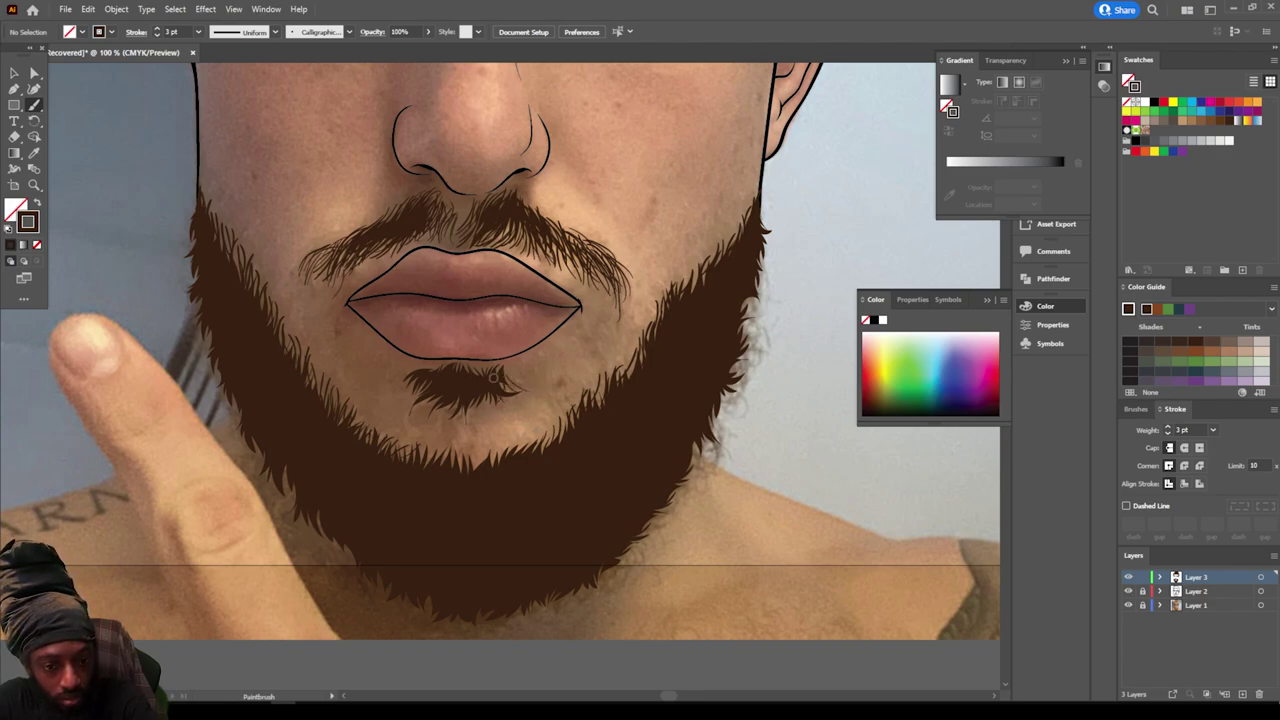
{"action": "left_click_drag", "start_coordinate": [494, 378], "coordinate": [467, 436]}
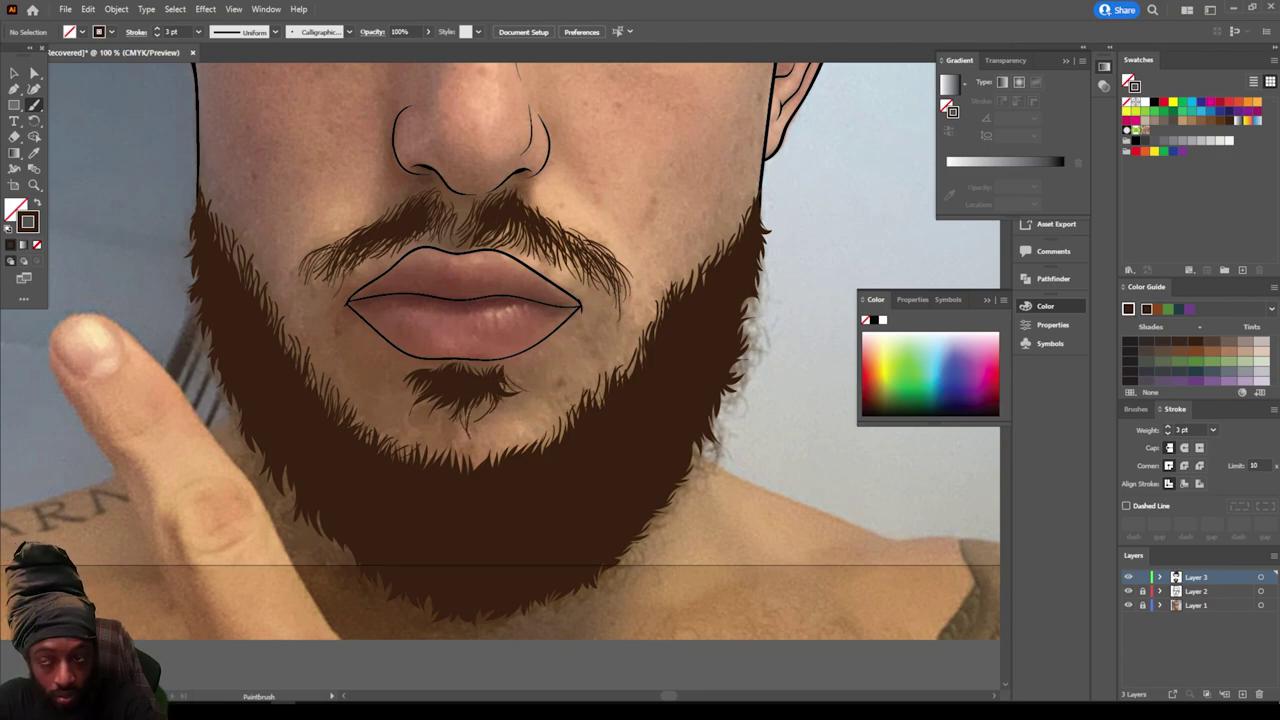
{"action": "mouse_move", "coordinate": [460, 392]}
{"action": "left_mouse_down"}
{"action": "mouse_move", "coordinate": [447, 424]}
{"action": "mouse_move", "coordinate": [417, 422]}
{"action": "left_mouse_up"}
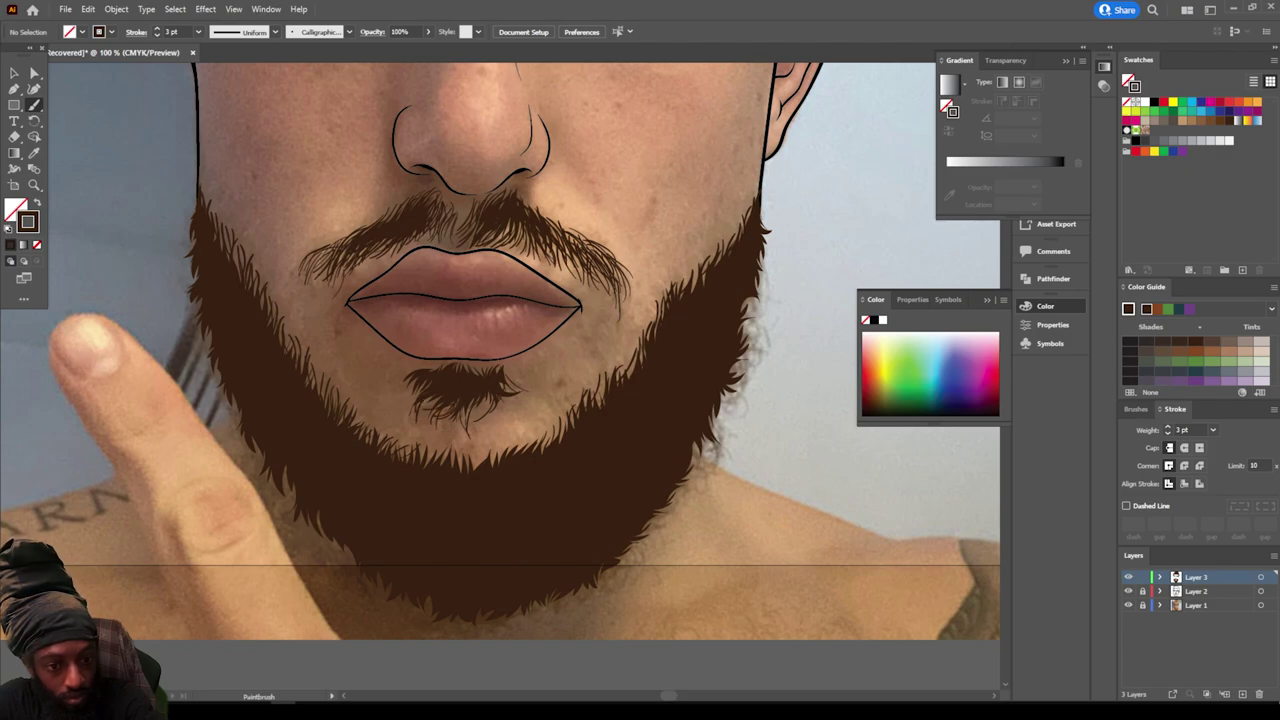
{"action": "left_click_drag", "start_coordinate": [434, 379], "coordinate": [410, 396]}
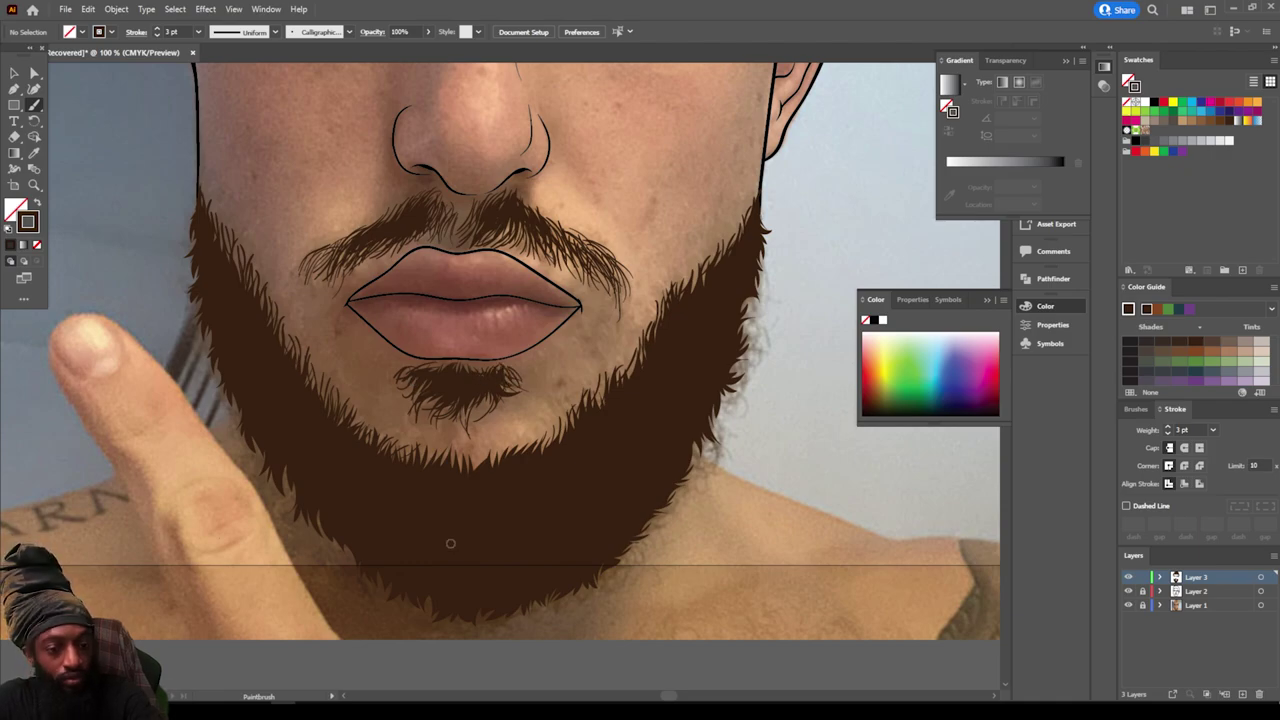
Step: Hide the Layer 1 photo to examine the facial hair on the plain artboard, and turn it back on
{"action": "key", "text": "ctrl+minus"}
{"action": "key", "text": "ctrl+minus"}
{"action": "scroll", "coordinate": [693, 558], "scroll_direction": "up", "scroll_amount": 2}
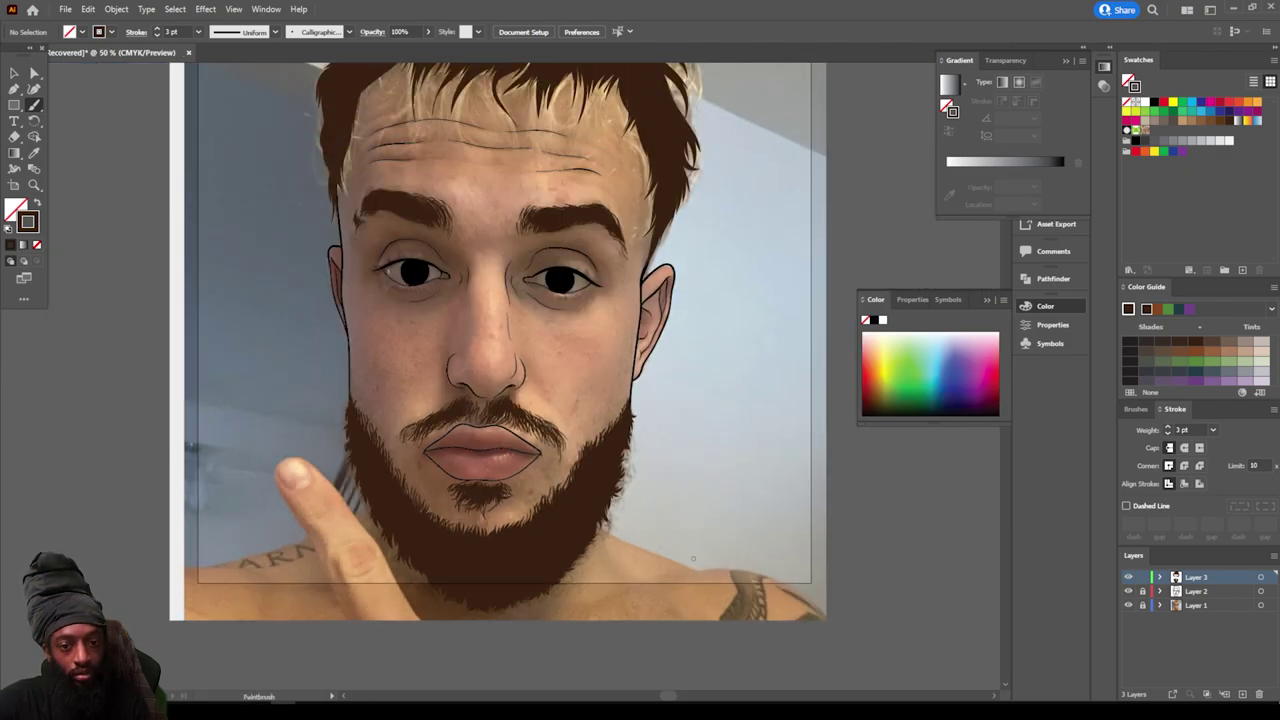
{"action": "scroll", "coordinate": [693, 558], "scroll_direction": "up", "scroll_amount": 1}
{"action": "left_click", "coordinate": [1128, 605]}
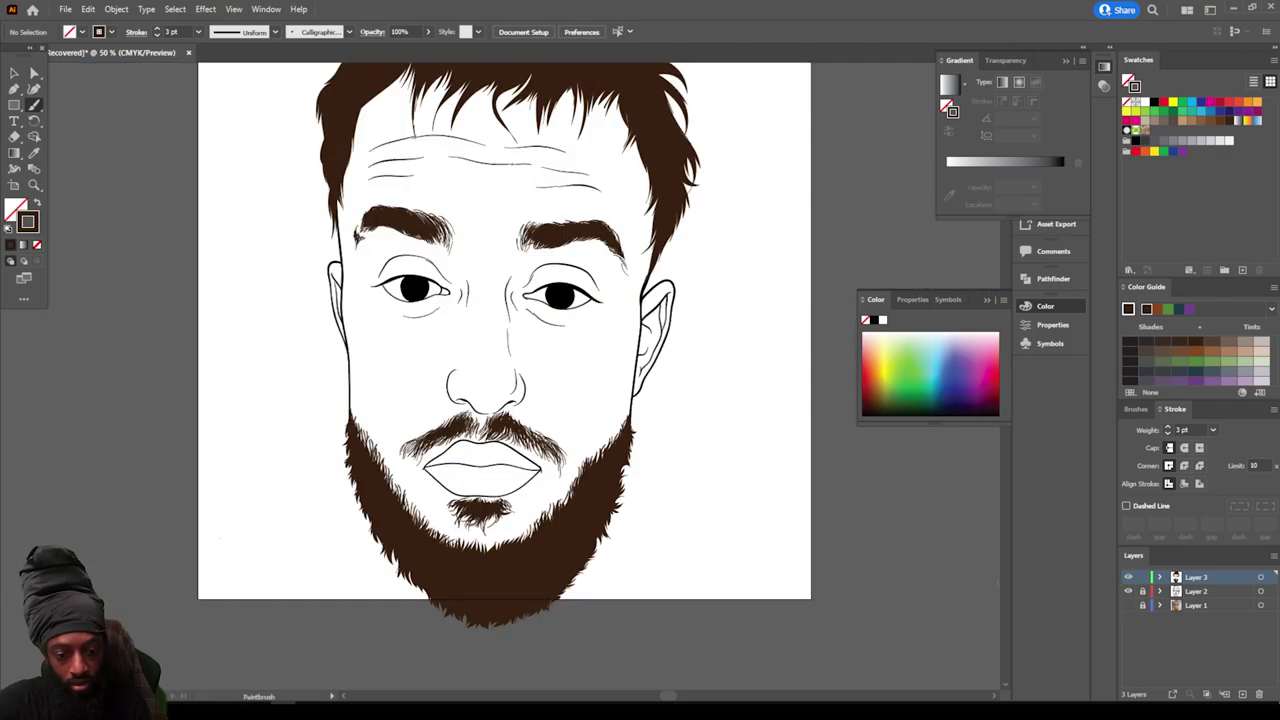
{"action": "left_click", "coordinate": [1128, 605]}
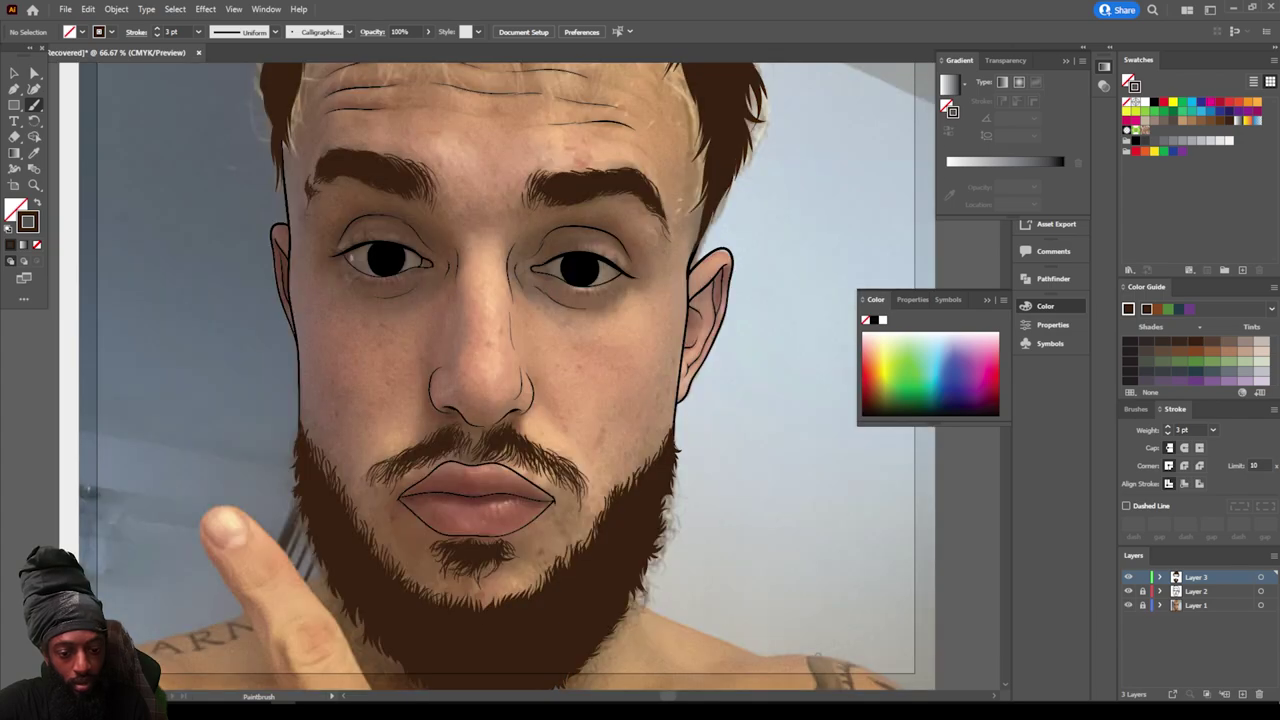
Step: Paint small curly hair strokes along the beard's outer edge beside the cheek on the photo's right
{"action": "scroll", "coordinate": [750, 503], "scroll_direction": "down", "scroll_amount": 7}
{"action": "key", "text": "ctrl+equal"}
{"action": "scroll", "coordinate": [750, 503], "scroll_direction": "down", "scroll_amount": 1}
{"action": "scroll", "coordinate": [750, 503], "scroll_direction": "down", "scroll_amount": 2}
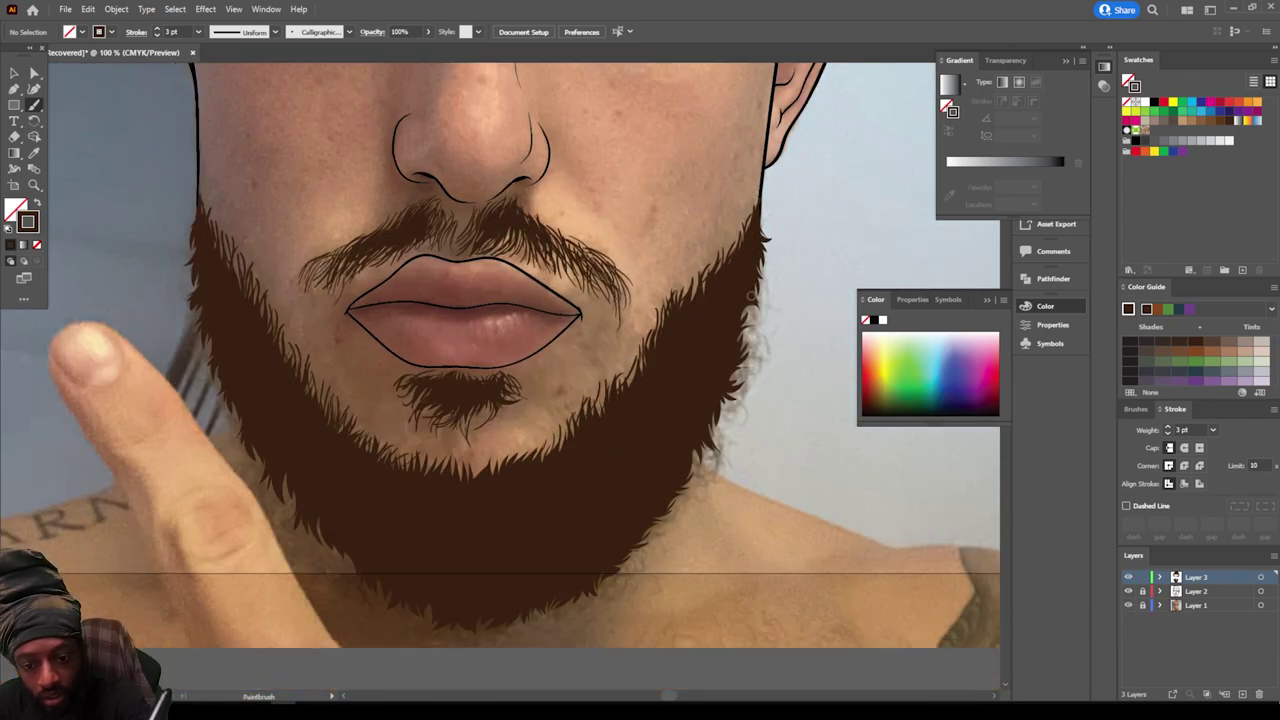
{"action": "left_click_drag", "start_coordinate": [767, 268], "coordinate": [746, 378]}
{"action": "mouse_move", "coordinate": [738, 372]}
{"action": "left_mouse_down"}
{"action": "mouse_move", "coordinate": [752, 380]}
{"action": "mouse_move", "coordinate": [741, 402]}
{"action": "left_mouse_up"}
{"action": "mouse_move", "coordinate": [748, 343]}
{"action": "left_mouse_down"}
{"action": "mouse_move", "coordinate": [761, 346]}
{"action": "mouse_move", "coordinate": [758, 334]}
{"action": "left_mouse_up"}
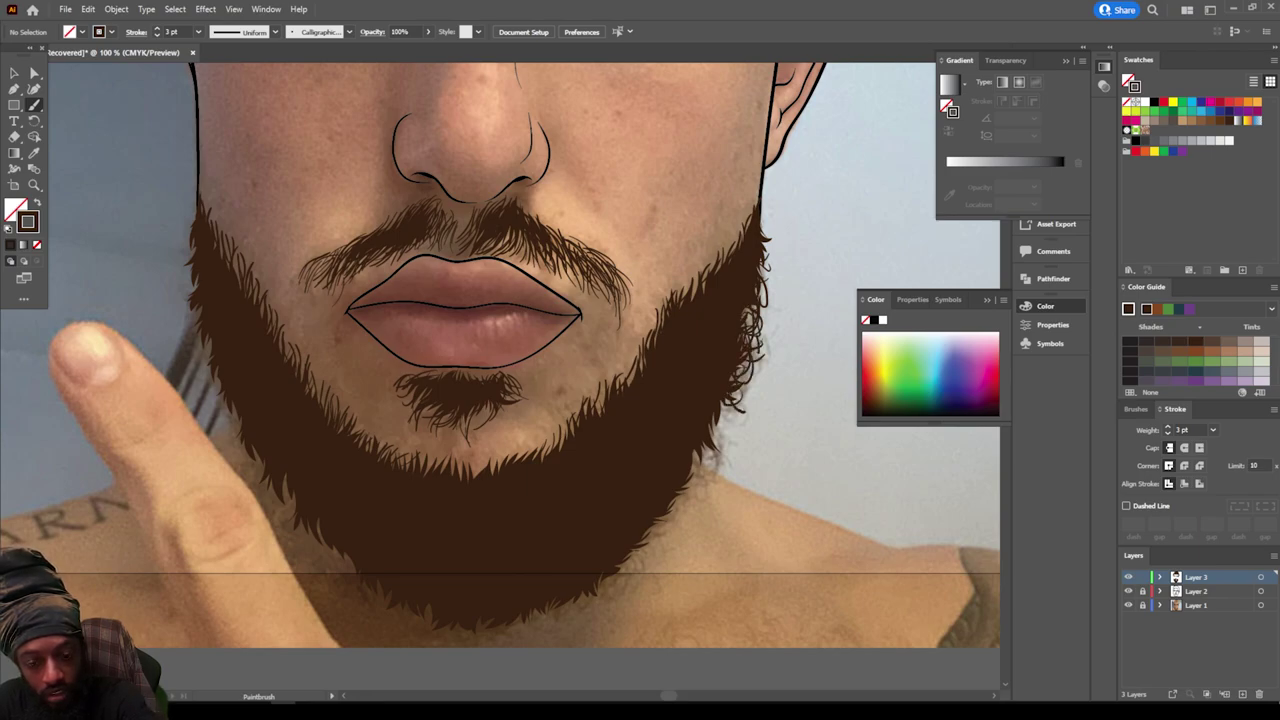
Step: Continue the curly hair strokes down the beard's outer edge along the jaw on the photo's right
{"action": "mouse_move", "coordinate": [744, 392]}
{"action": "left_mouse_down"}
{"action": "mouse_move", "coordinate": [708, 470]}
{"action": "mouse_move", "coordinate": [692, 466]}
{"action": "mouse_move", "coordinate": [714, 422]}
{"action": "mouse_move", "coordinate": [696, 484]}
{"action": "left_mouse_up"}
{"action": "left_click_drag", "start_coordinate": [706, 468], "coordinate": [660, 522]}
{"action": "left_click_drag", "start_coordinate": [682, 504], "coordinate": [622, 572]}
{"action": "left_click_drag", "start_coordinate": [632, 556], "coordinate": [622, 572]}
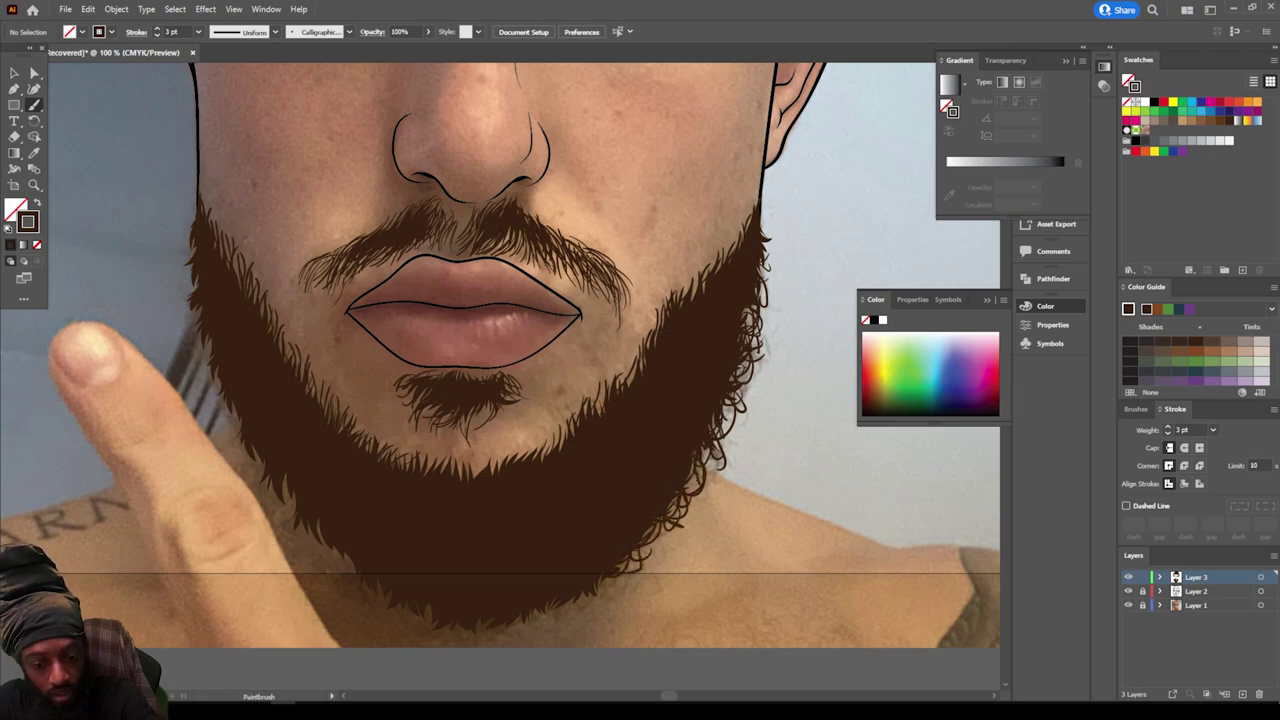
{"action": "mouse_move", "coordinate": [794, 516]}
{"action": "left_mouse_down"}
{"action": "mouse_move", "coordinate": [777, 543]}
{"action": "mouse_move", "coordinate": [791, 556]}
{"action": "mouse_move", "coordinate": [772, 541]}
{"action": "mouse_move", "coordinate": [785, 557]}
{"action": "left_mouse_up"}
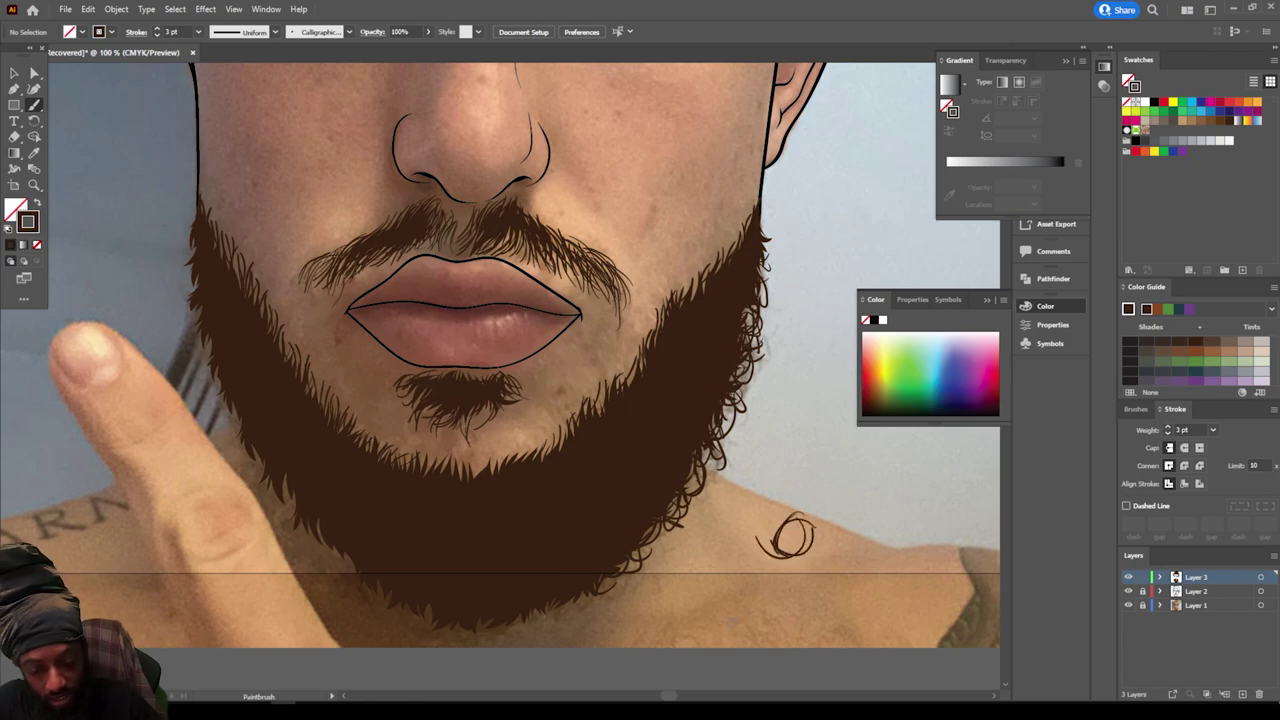
{"action": "key", "text": "ctrl+z"}
{"action": "key", "text": "ctrl+z"}
{"action": "key", "text": "ctrl+z"}
{"action": "key", "text": "ctrl+z"}
{"action": "key", "text": "ctrl+z"}
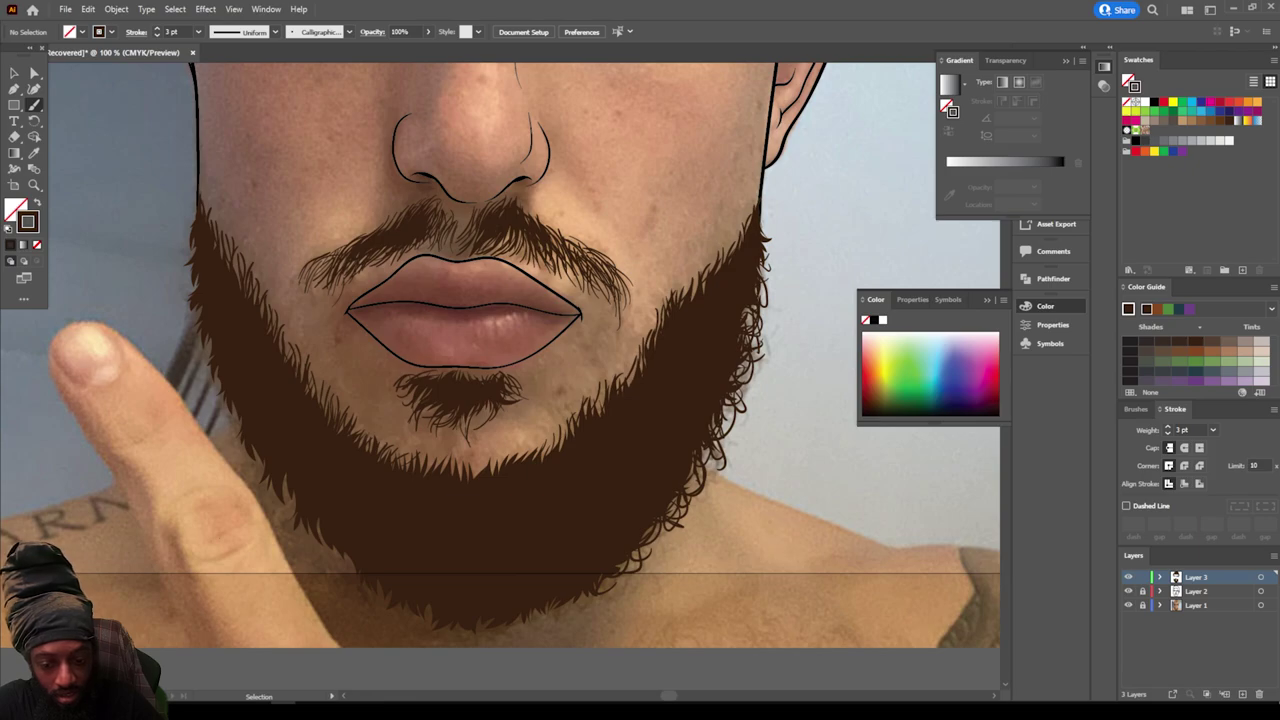
Step: Add curly hair strokes along the beard's bottom edge and up its lower side on the photo's left
{"action": "scroll", "coordinate": [610, 460], "scroll_direction": "down", "scroll_amount": 2}
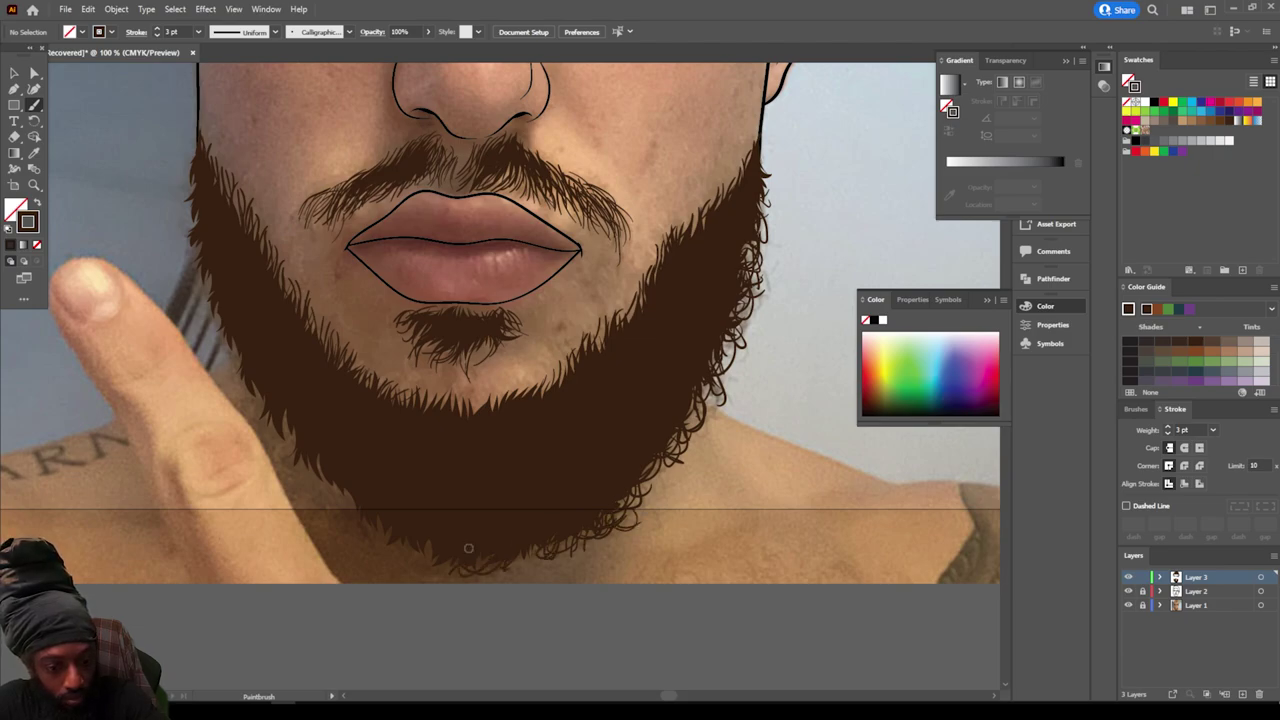
{"action": "left_click_drag", "start_coordinate": [432, 546], "coordinate": [404, 547]}
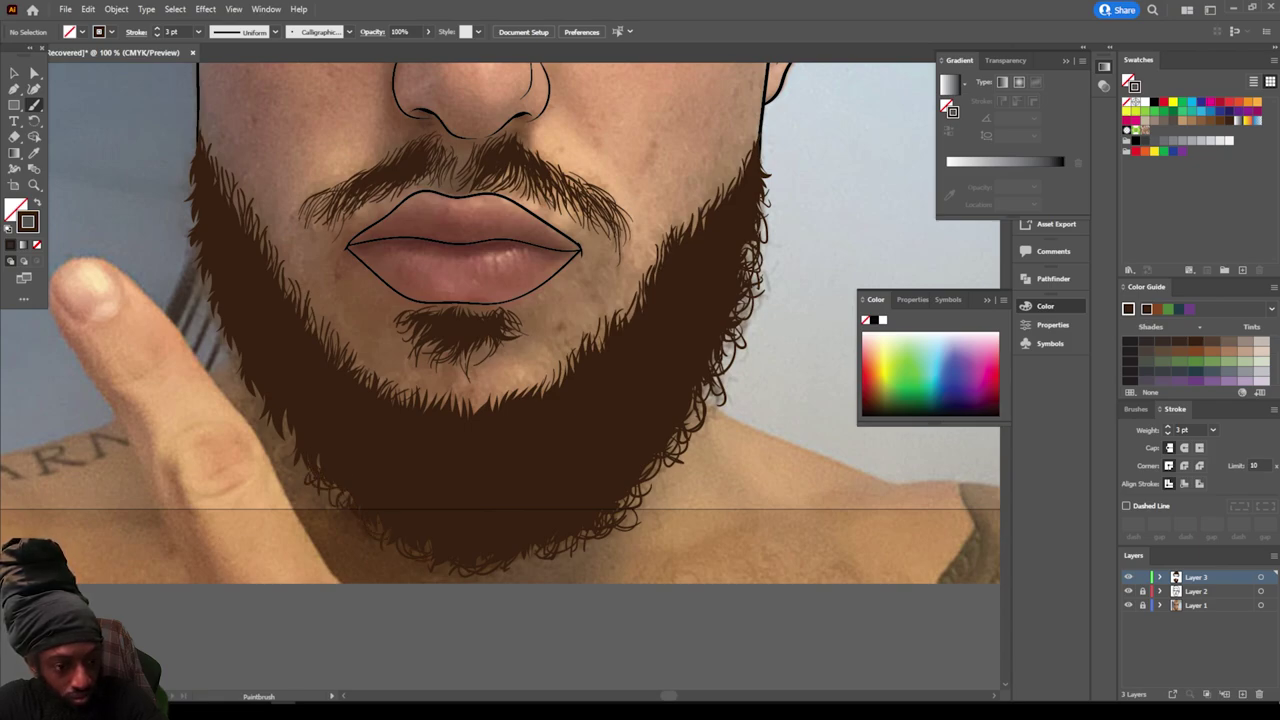
Step: Paint curly hair strokes up the beard's outer edge along the jaw and cheek on the photo's left
{"action": "left_click_drag", "start_coordinate": [295, 452], "coordinate": [242, 380]}
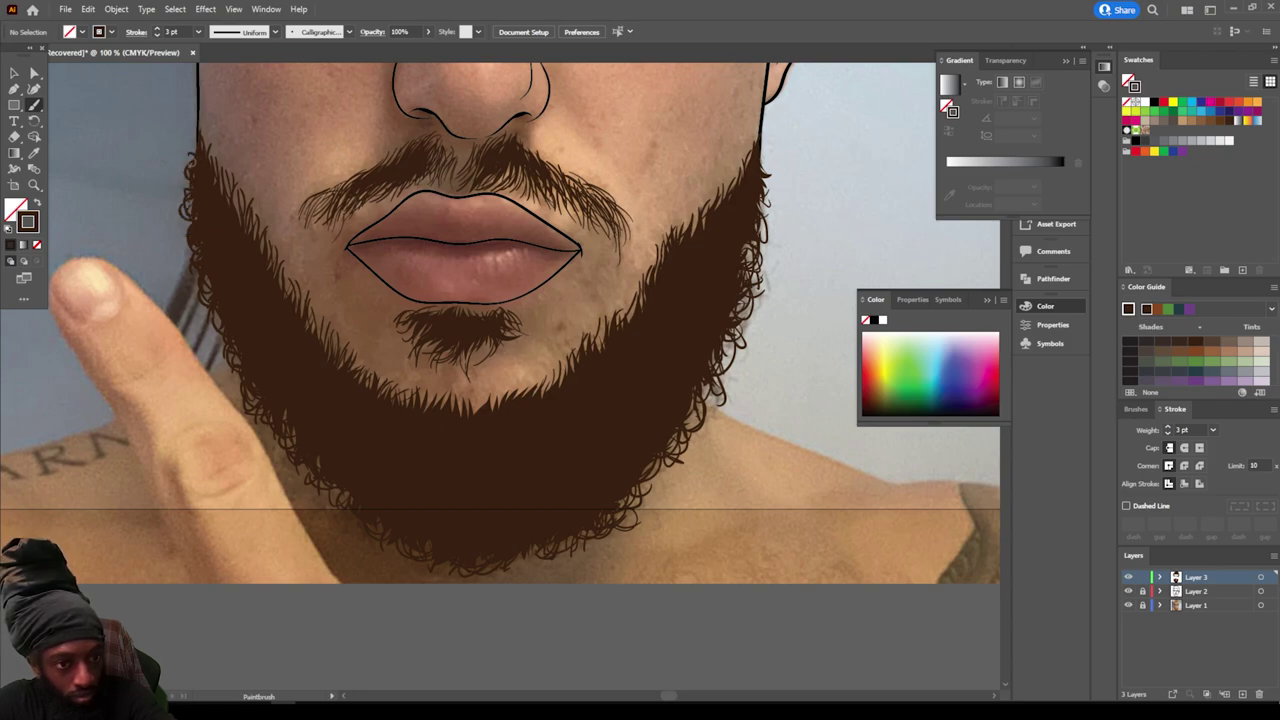
{"action": "key", "text": "ctrl+minus"}
{"action": "key", "text": "ctrl+minus"}
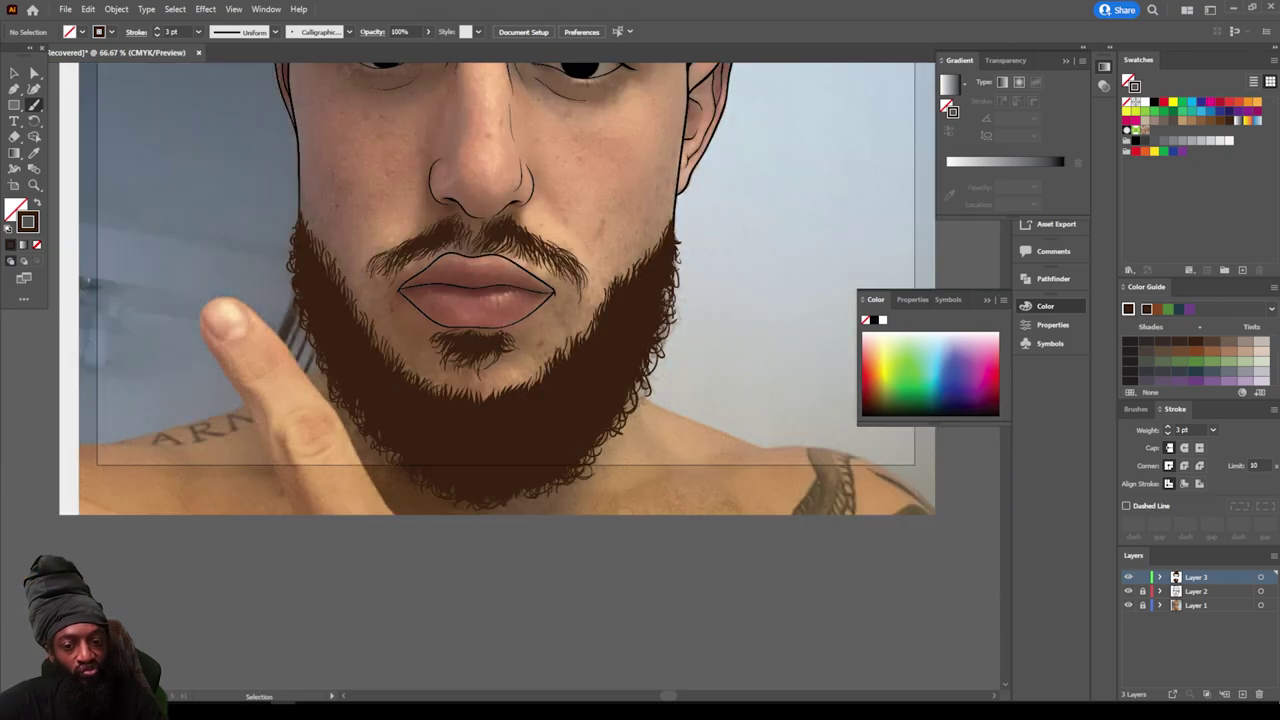
Step: Hide the Layer 1 photo to examine the whole face drawing on the plain artboard, and turn it back on
{"action": "scroll", "coordinate": [498, 270], "scroll_direction": "up", "scroll_amount": 2}
{"action": "key", "text": "ctrl+minus"}
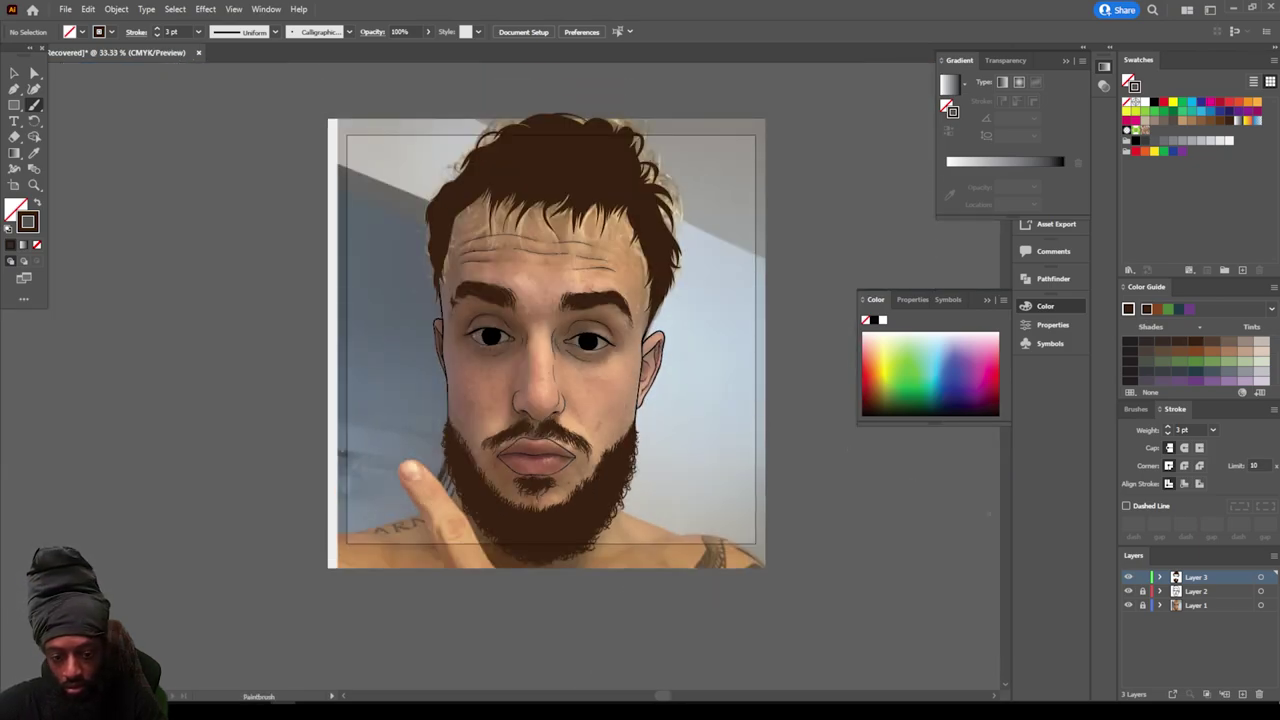
{"action": "left_click", "coordinate": [1128, 605]}
{"action": "key", "text": "ctrl+minus"}
{"action": "key", "text": "ctrl+plus"}
{"action": "key", "text": "ctrl+plus"}
{"action": "key", "text": "ctrl+plus"}
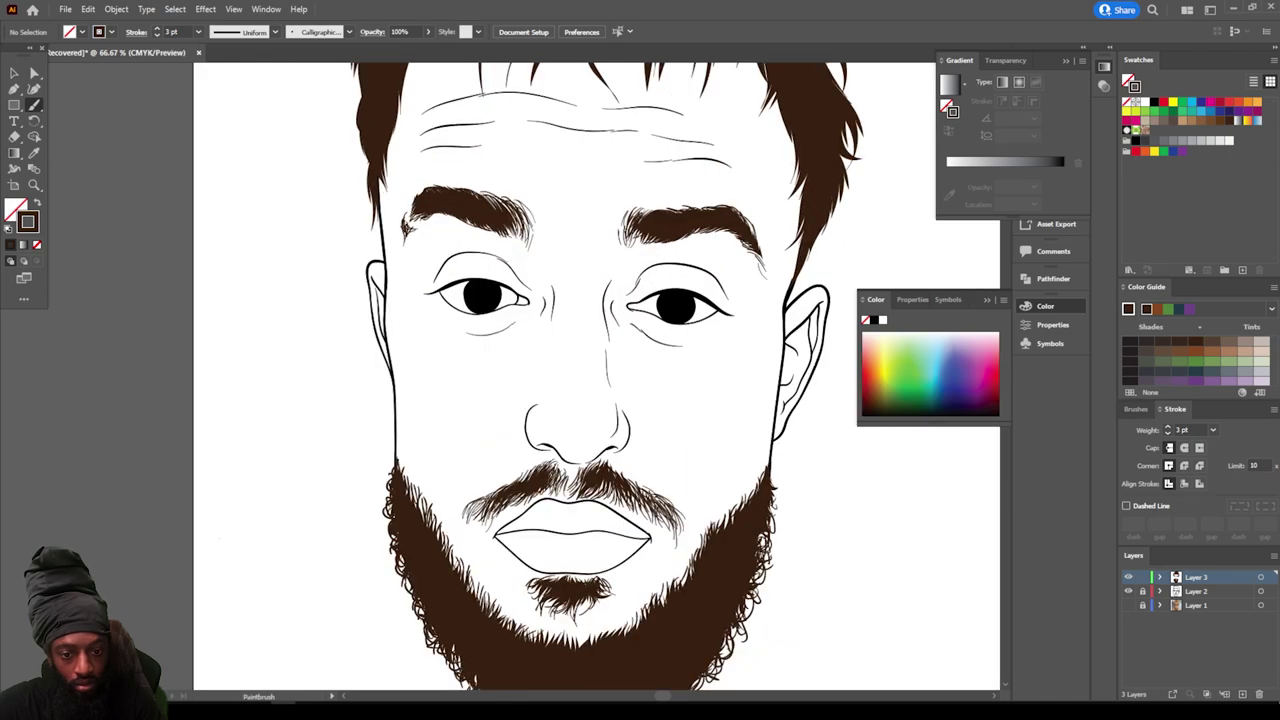
{"action": "left_click", "coordinate": [1128, 605]}
Step: Set the brush stroke weight to 4 pt and paint thin hair strands hanging from the fringe over the middle of the forehead
{"action": "scroll", "coordinate": [596, 377], "scroll_direction": "up", "scroll_amount": 2}
{"action": "key", "text": "ctrl+plus"}
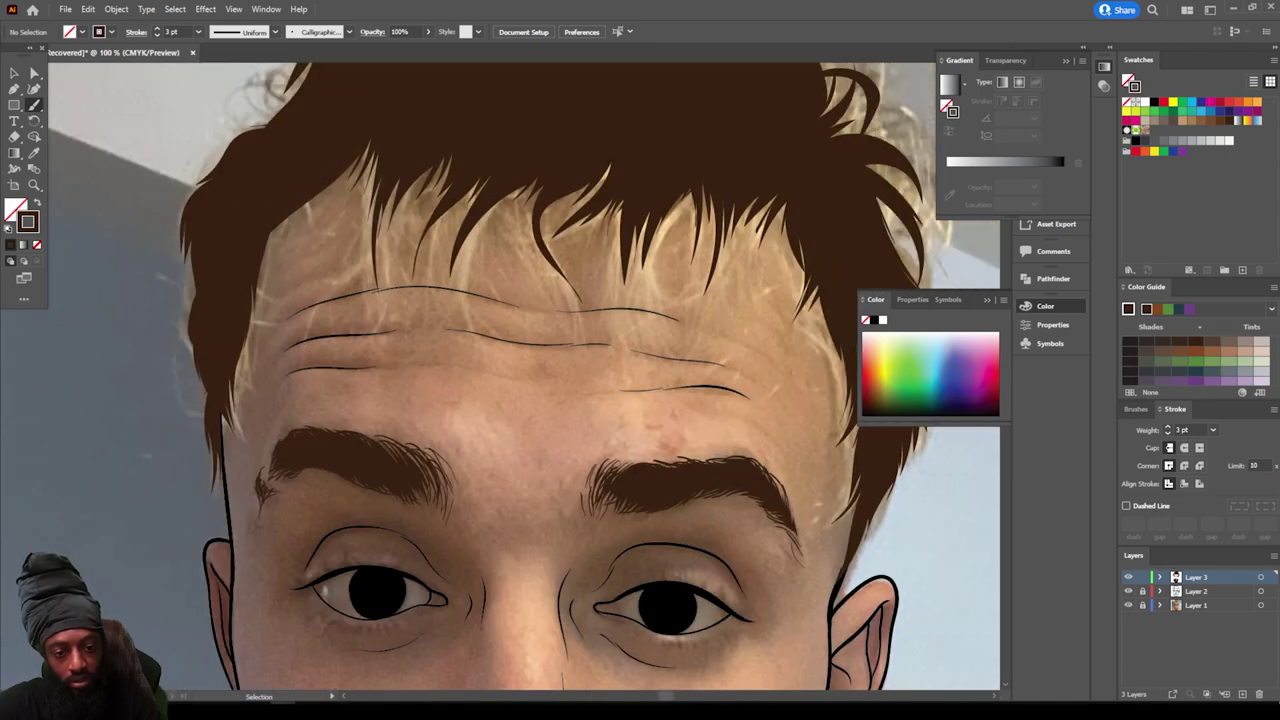
{"action": "scroll", "coordinate": [524, 376], "scroll_direction": "right", "scroll_amount": 3}
{"action": "scroll", "coordinate": [524, 376], "scroll_direction": "up", "scroll_amount": 2}
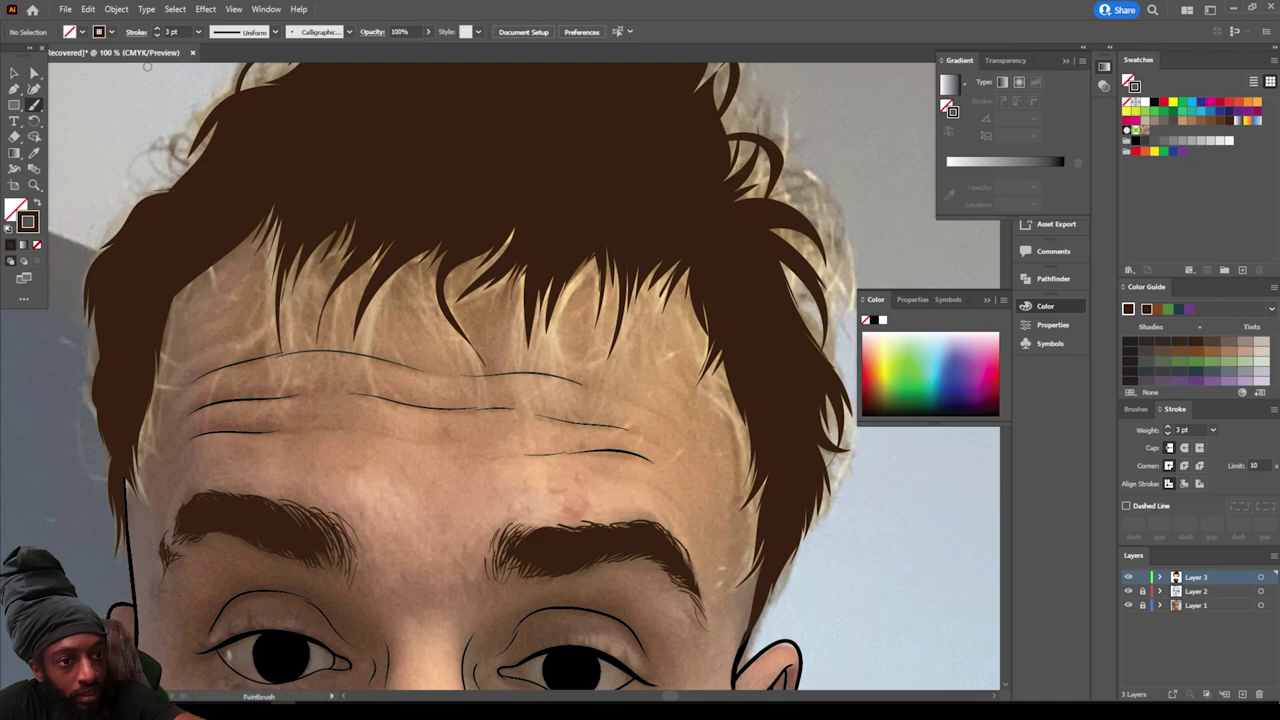
{"action": "left_click", "coordinate": [198, 32]}
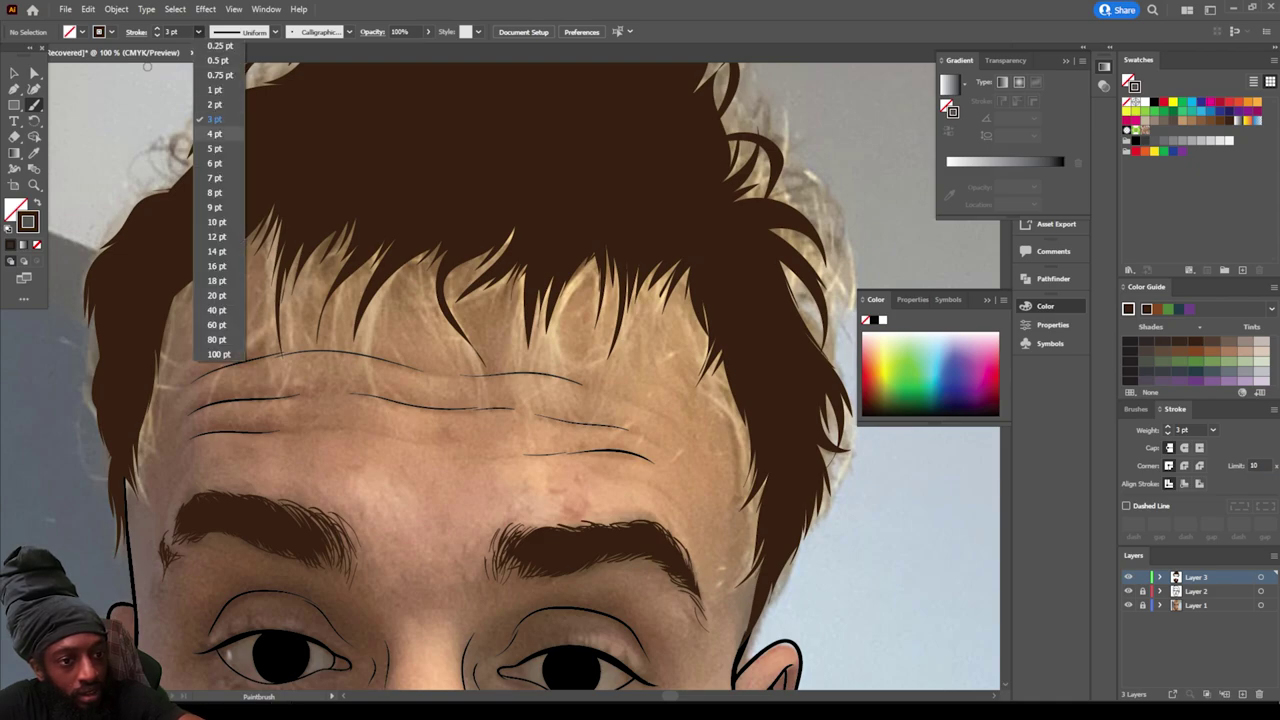
{"action": "left_click", "coordinate": [214, 133]}
{"action": "left_click_drag", "start_coordinate": [555, 358], "coordinate": [600, 255]}
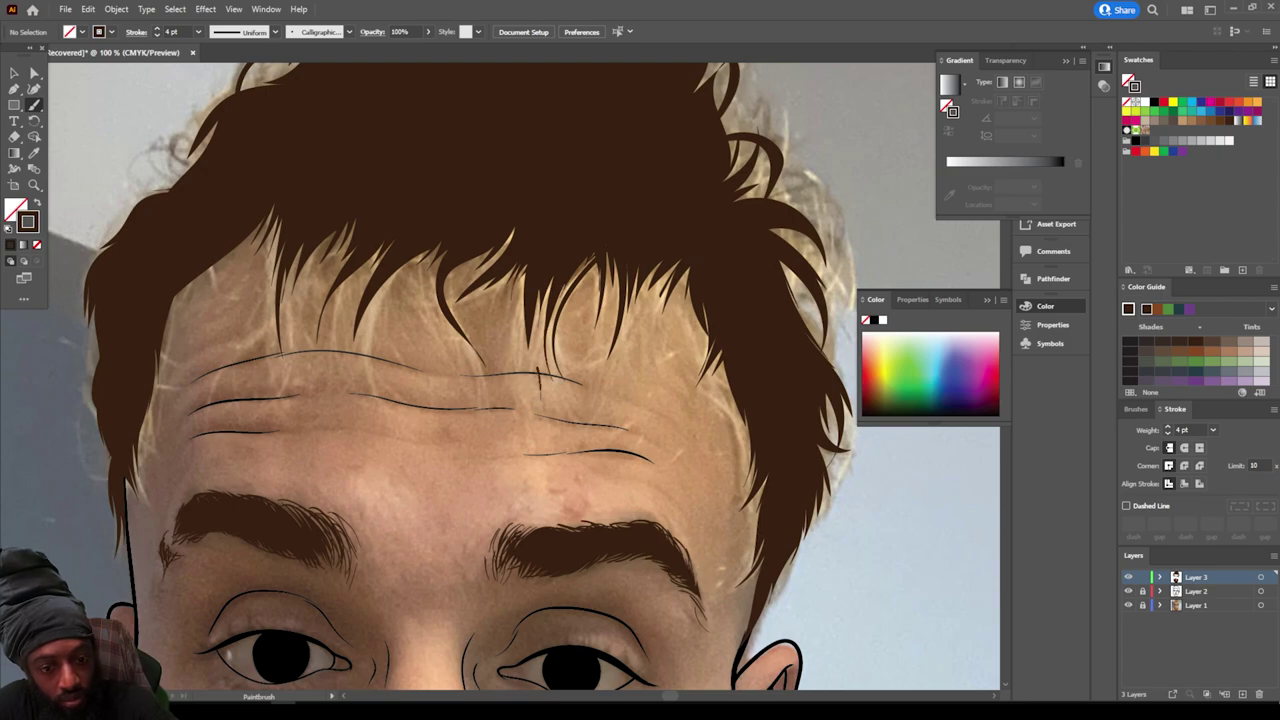
{"action": "mouse_move", "coordinate": [538, 368]}
{"action": "left_mouse_down"}
{"action": "mouse_move", "coordinate": [536, 279]}
{"action": "mouse_move", "coordinate": [521, 344]}
{"action": "mouse_move", "coordinate": [521, 278]}
{"action": "mouse_move", "coordinate": [540, 295]}
{"action": "mouse_move", "coordinate": [541, 284]}
{"action": "mouse_move", "coordinate": [436, 302]}
{"action": "left_mouse_up"}
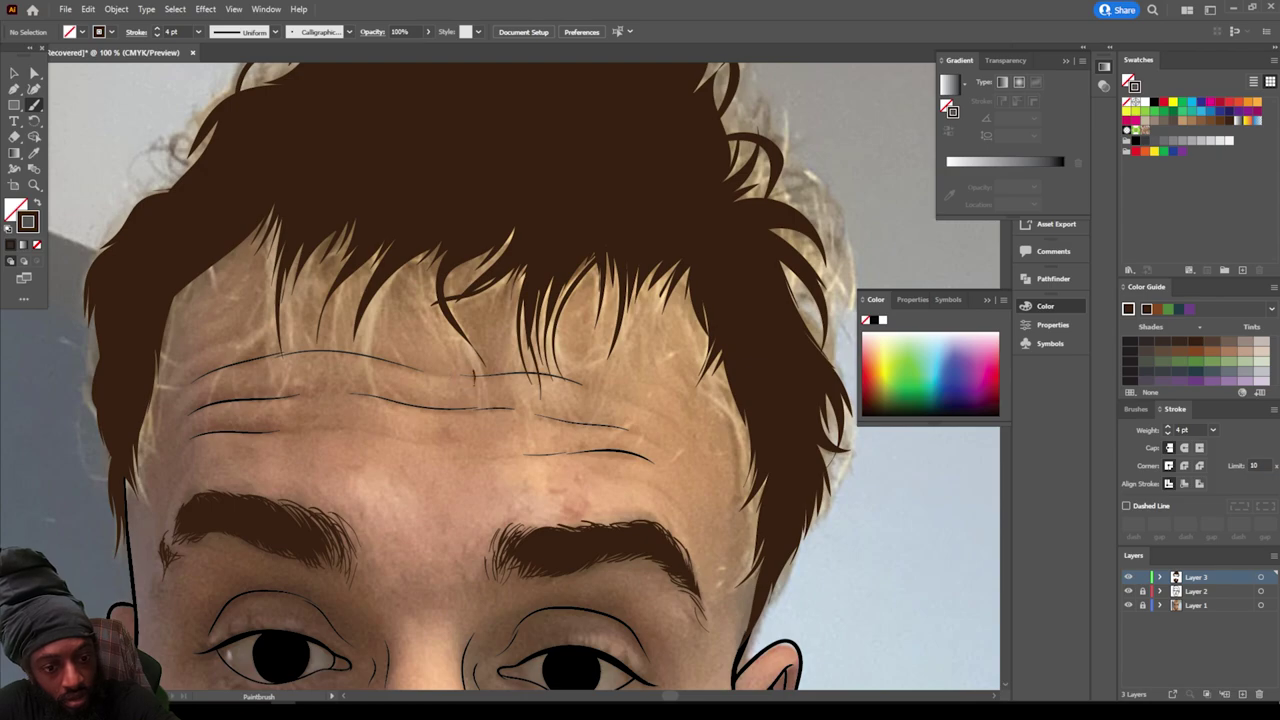
Step: Add thin curved strands to the fringe from the forehead's centre toward the photo's left
{"action": "left_click_drag", "start_coordinate": [474, 372], "coordinate": [430, 250]}
{"action": "left_click_drag", "start_coordinate": [506, 240], "coordinate": [448, 288]}
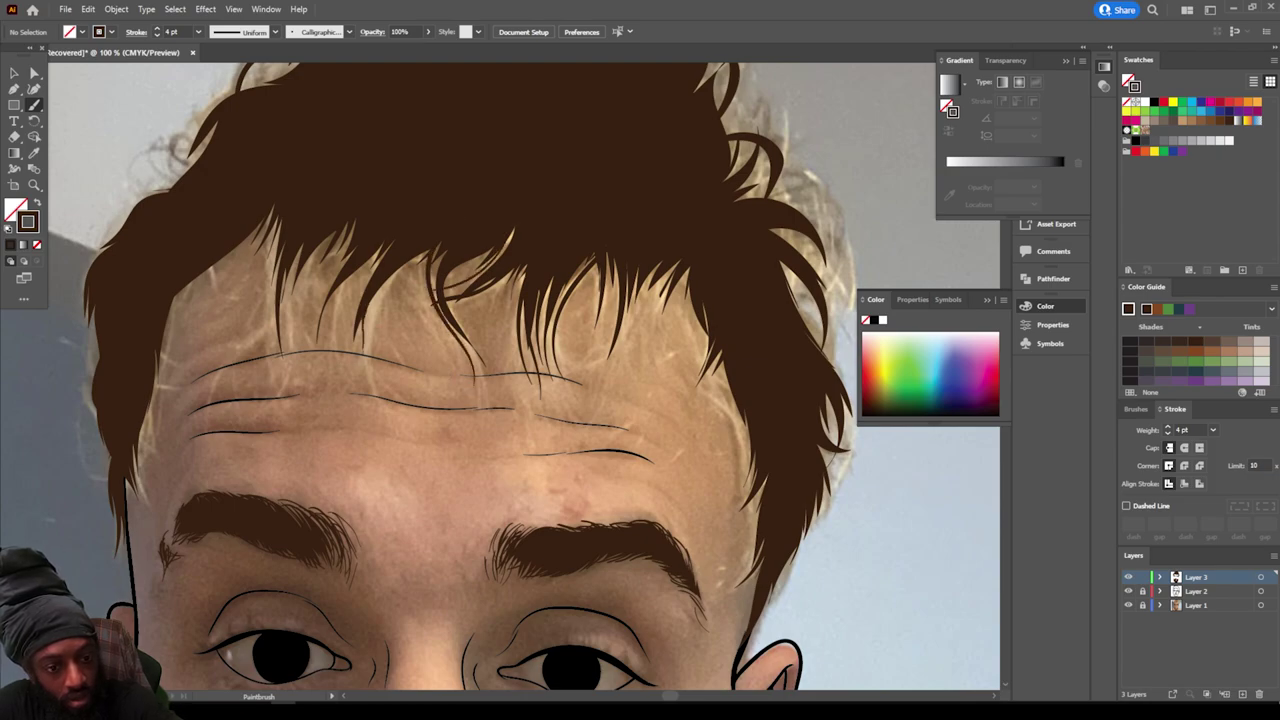
{"action": "left_click_drag", "start_coordinate": [368, 372], "coordinate": [396, 268]}
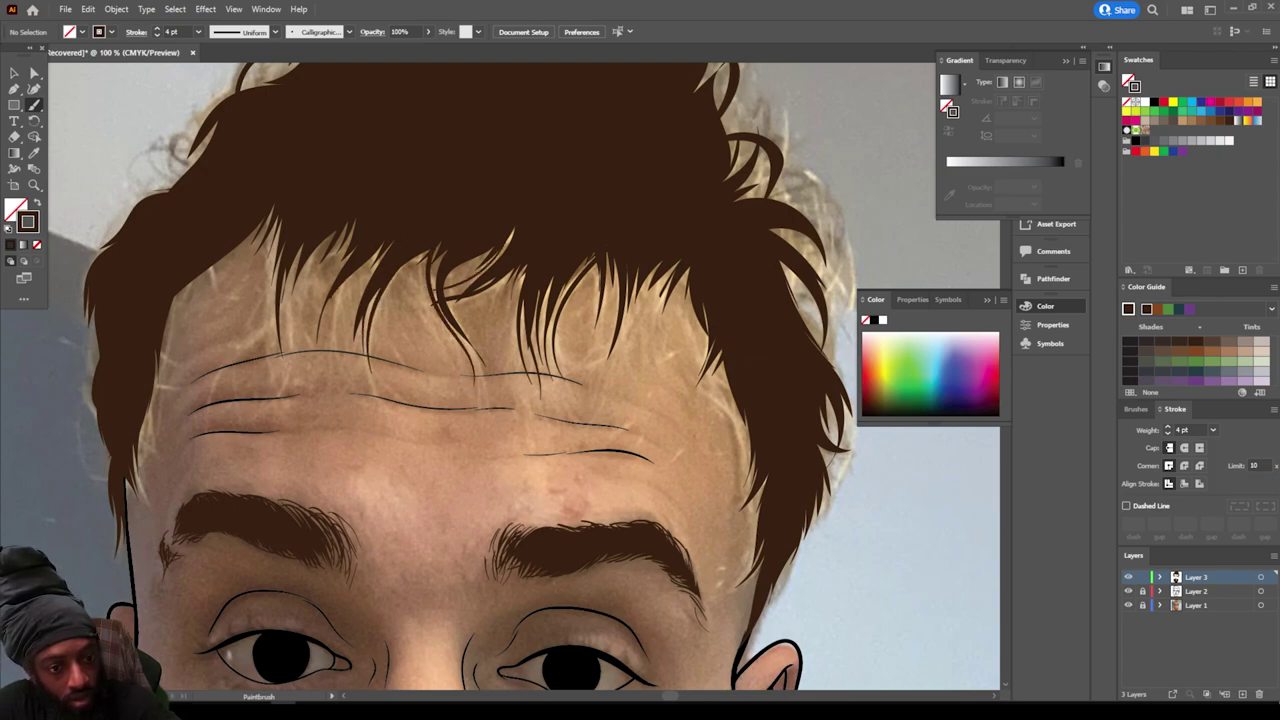
{"action": "mouse_move", "coordinate": [328, 338]}
{"action": "left_mouse_down"}
{"action": "mouse_move", "coordinate": [336, 298]}
{"action": "mouse_move", "coordinate": [380, 248]}
{"action": "mouse_move", "coordinate": [294, 286]}
{"action": "left_mouse_up"}
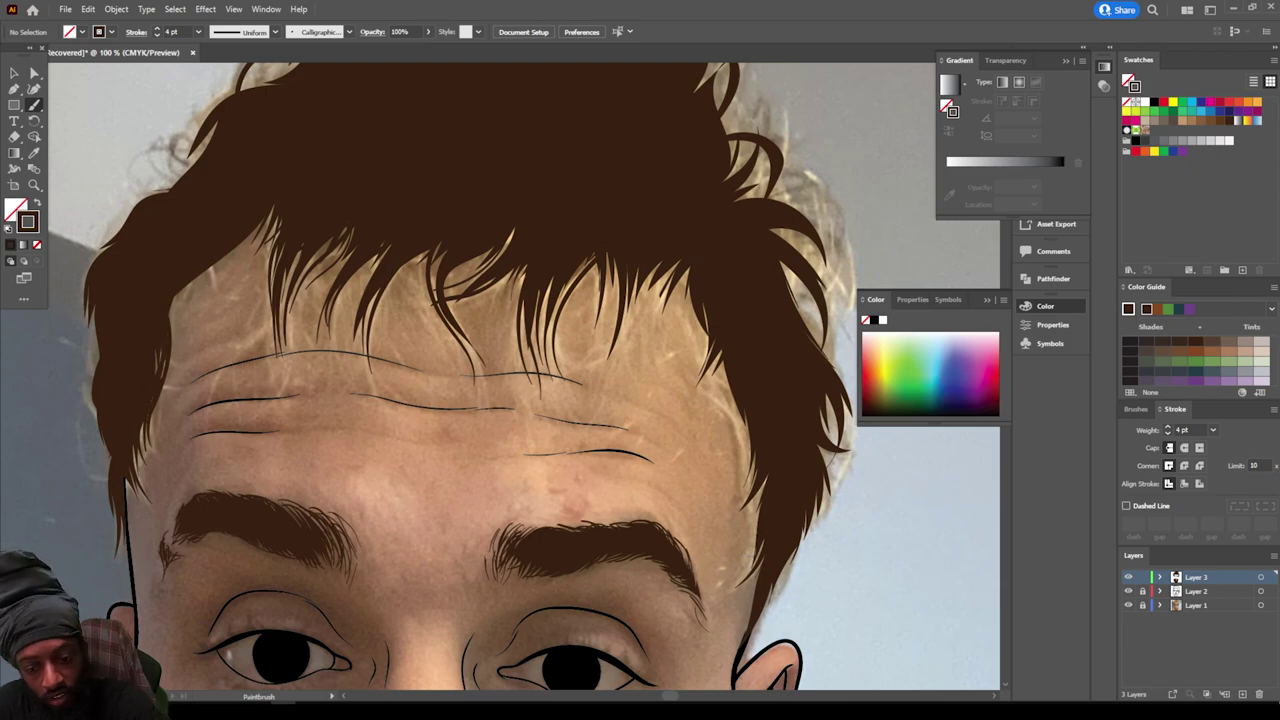
Step: Paint thin strands along the inner hairline at the temple on the photo's right and up into the fringe
{"action": "left_click_drag", "start_coordinate": [751, 553], "coordinate": [779, 451]}
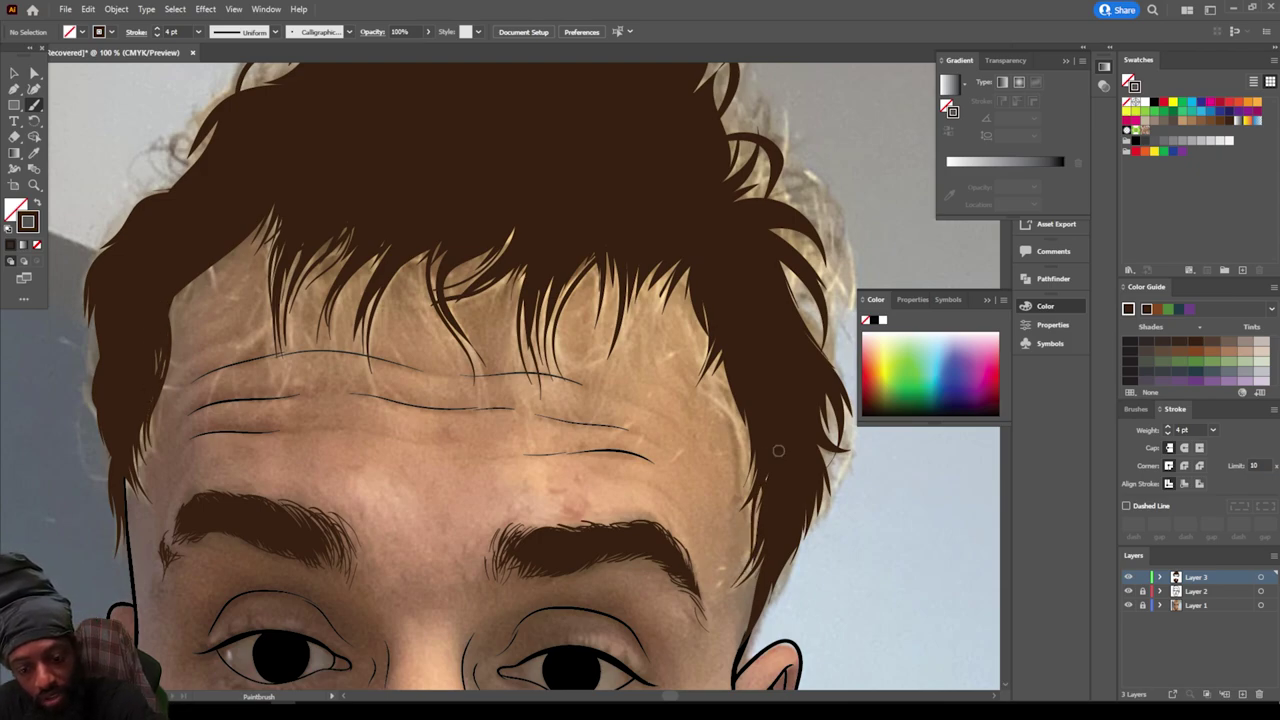
{"action": "mouse_move", "coordinate": [759, 518]}
{"action": "left_mouse_down"}
{"action": "mouse_move", "coordinate": [744, 412]}
{"action": "mouse_move", "coordinate": [748, 448]}
{"action": "mouse_move", "coordinate": [709, 365]}
{"action": "left_mouse_up"}
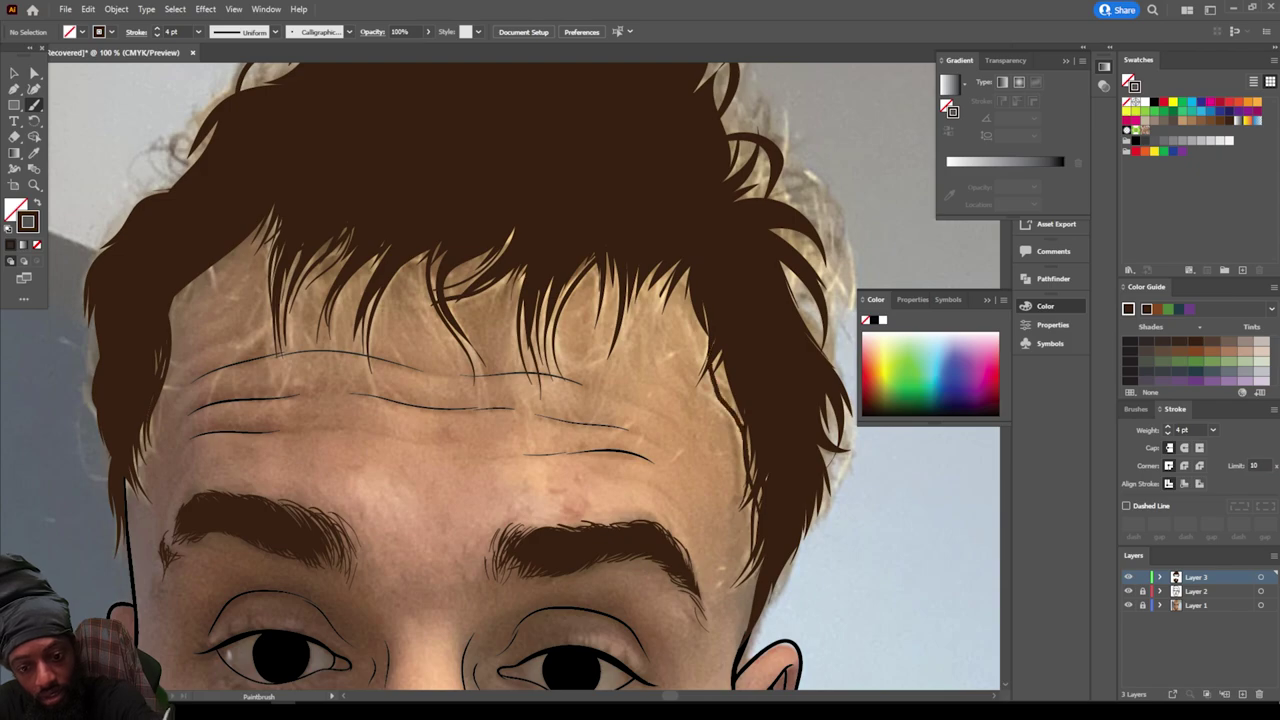
{"action": "mouse_move", "coordinate": [743, 441]}
{"action": "left_mouse_down"}
{"action": "mouse_move", "coordinate": [695, 313]}
{"action": "mouse_move", "coordinate": [673, 299]}
{"action": "left_mouse_up"}
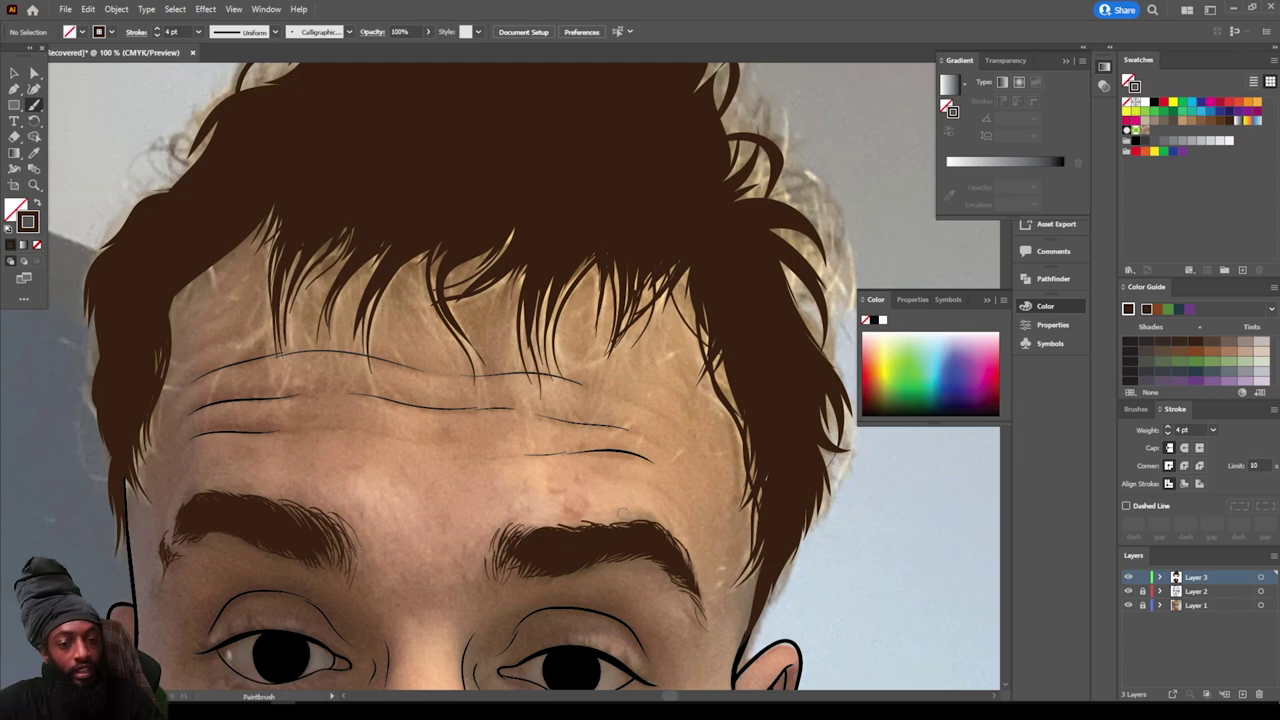
Step: Paint more long hair strands into the fringe on the photo's left and at the centre of the forehead
{"action": "key", "text": "ctrl+minus"}
{"action": "key", "text": "ctrl+equal"}
{"action": "scroll", "coordinate": [534, 212], "scroll_direction": "up", "scroll_amount": 1}
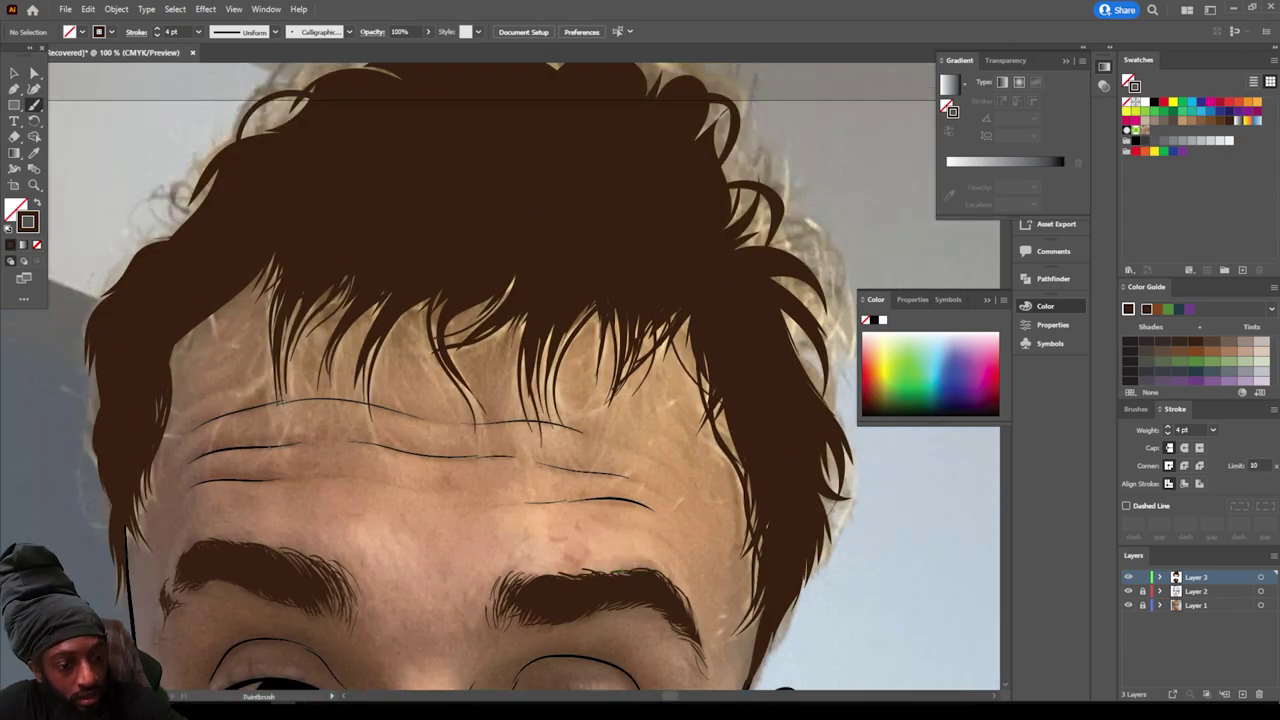
{"action": "left_click_drag", "start_coordinate": [281, 442], "coordinate": [285, 322]}
{"action": "left_click_drag", "start_coordinate": [338, 373], "coordinate": [386, 300]}
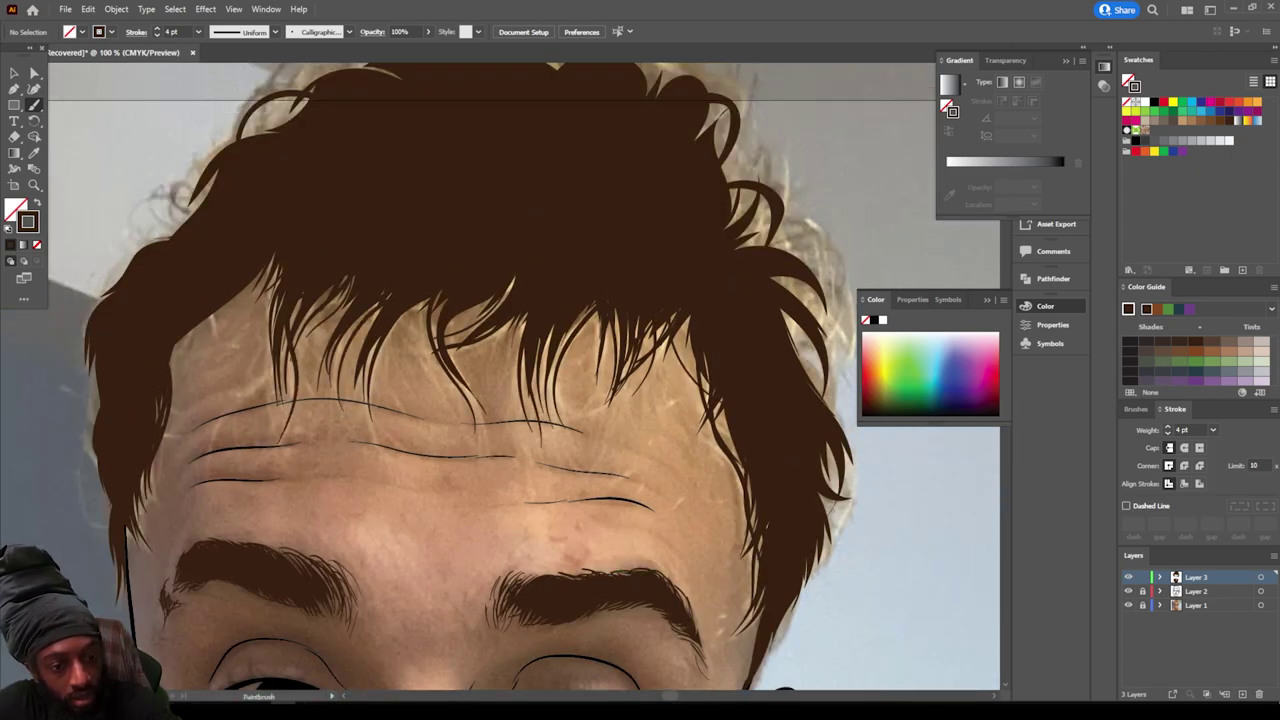
{"action": "left_click_drag", "start_coordinate": [371, 417], "coordinate": [421, 303]}
{"action": "left_click_drag", "start_coordinate": [482, 443], "coordinate": [432, 304]}
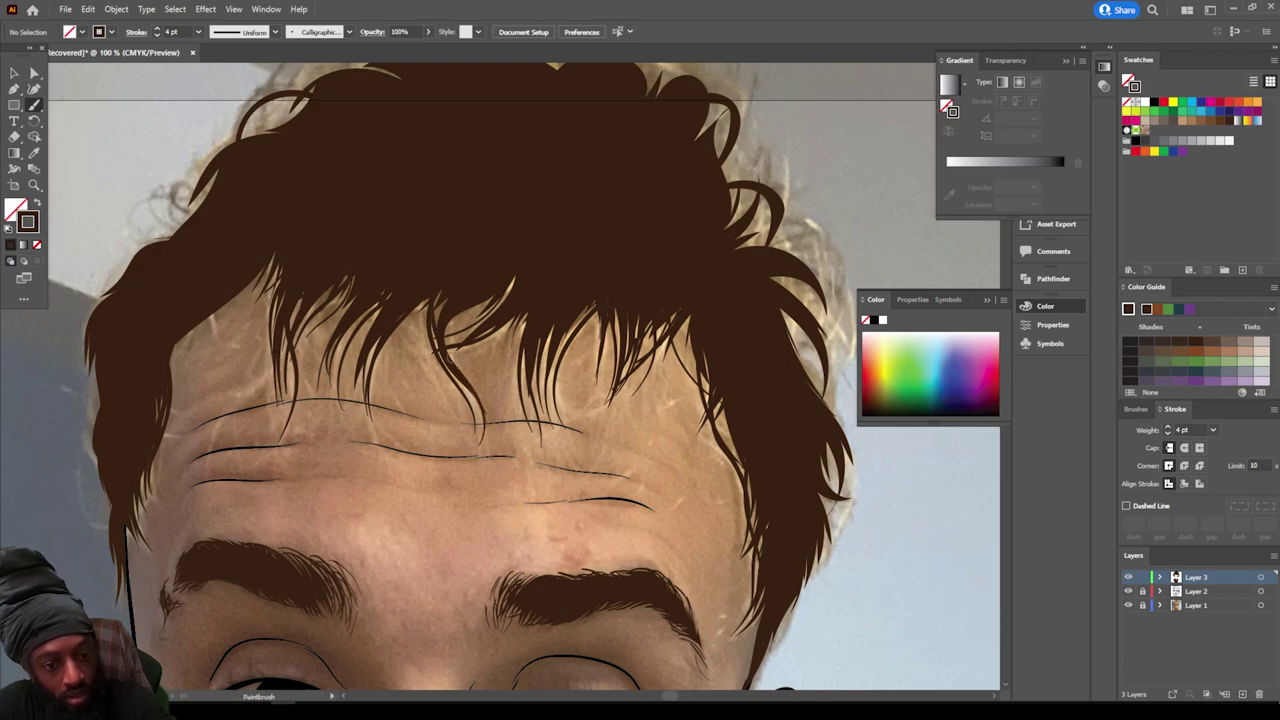
{"action": "left_click_drag", "start_coordinate": [472, 399], "coordinate": [435, 294]}
Step: Paint hair strands along the inner and outer edges of the sideburn above the ear on the photo's right
{"action": "scroll", "coordinate": [801, 625], "scroll_direction": "up", "scroll_amount": 1}
{"action": "scroll", "coordinate": [780, 612], "scroll_direction": "down", "scroll_amount": 3}
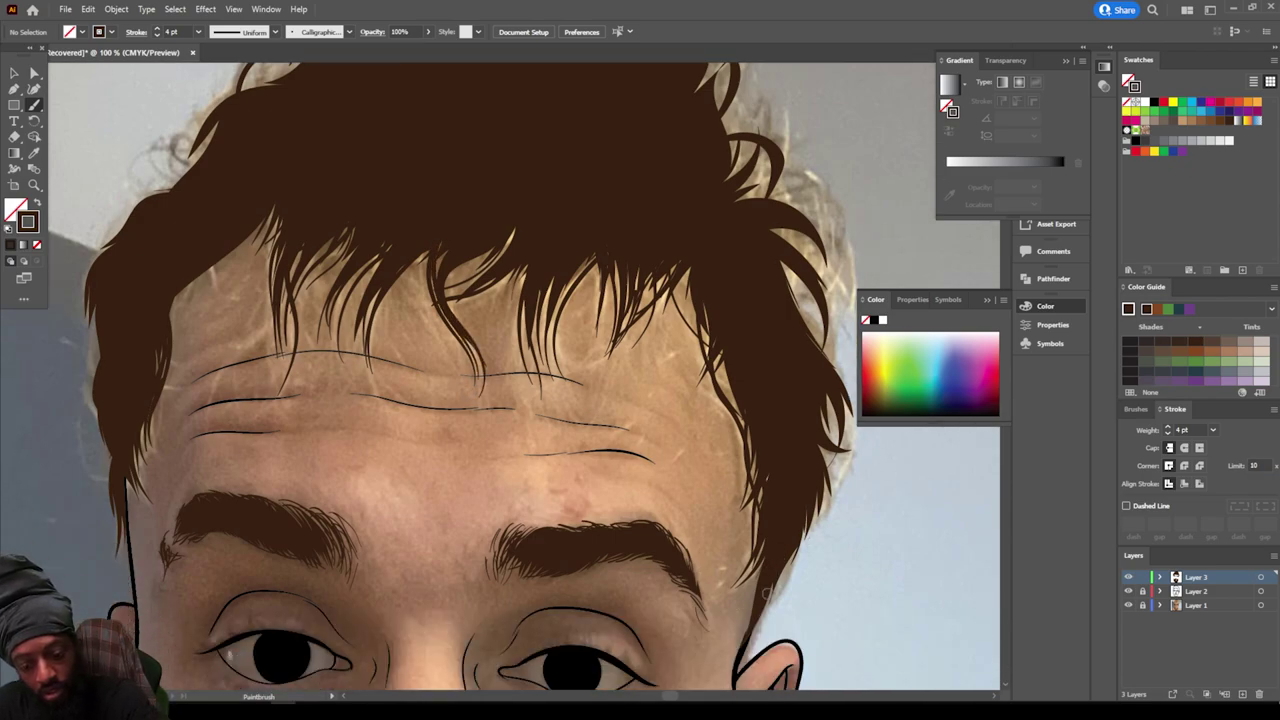
{"action": "left_click_drag", "start_coordinate": [745, 615], "coordinate": [776, 550]}
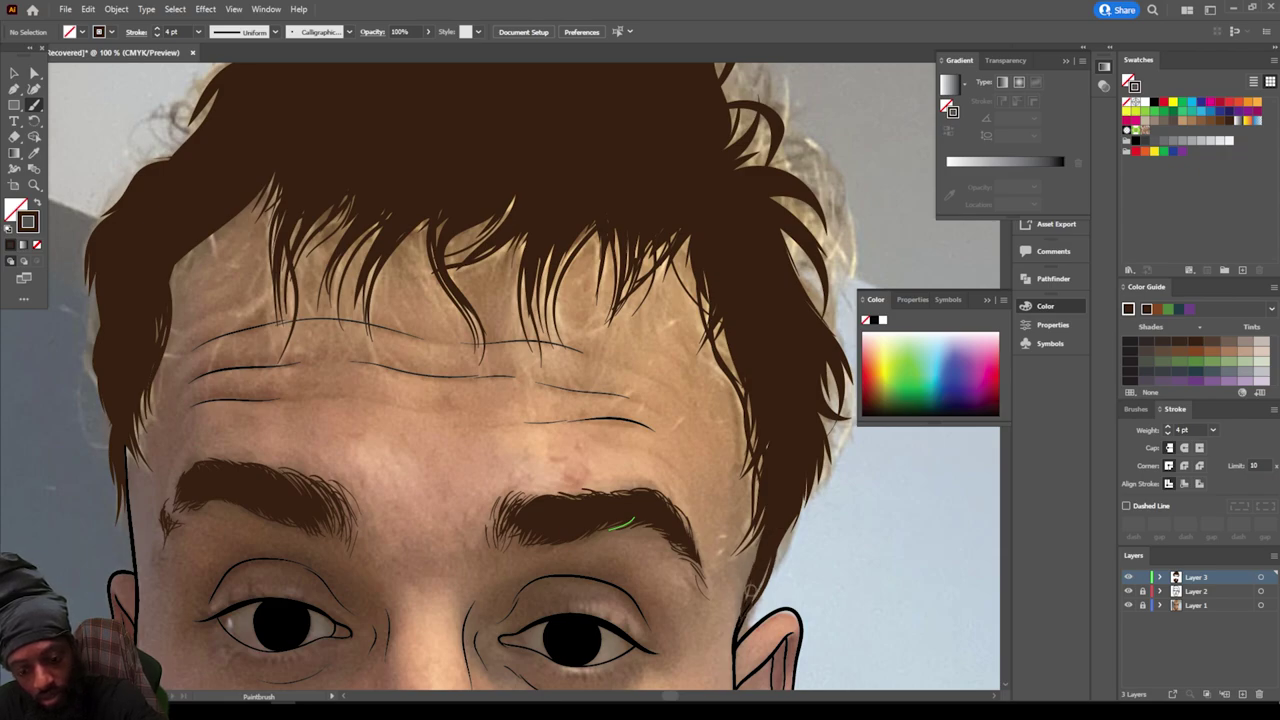
{"action": "left_click_drag", "start_coordinate": [778, 551], "coordinate": [804, 498]}
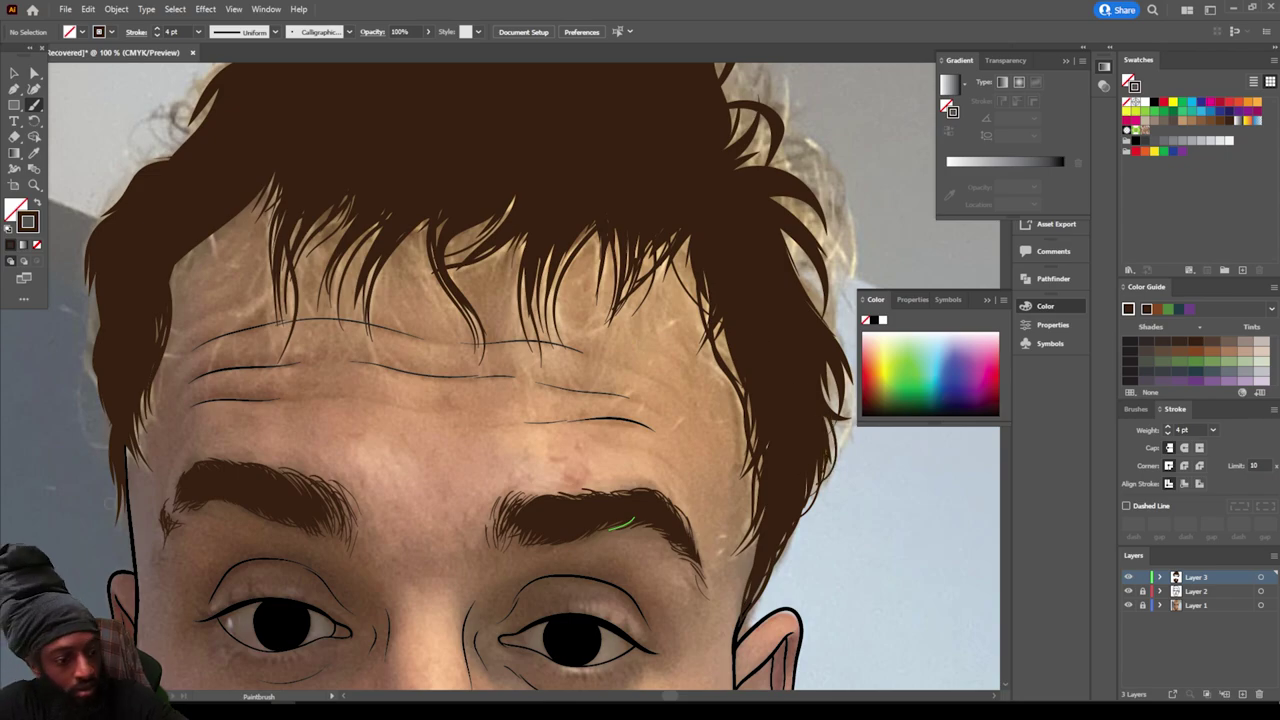
Step: Add curved strands along the hair's outer edge on the photo's left, from the sideburn up to the upper side
{"action": "mouse_move", "coordinate": [128, 534]}
{"action": "left_mouse_down"}
{"action": "mouse_move", "coordinate": [90, 391]}
{"action": "mouse_move", "coordinate": [97, 299]}
{"action": "left_mouse_up"}
{"action": "left_click_drag", "start_coordinate": [92, 350], "coordinate": [97, 300]}
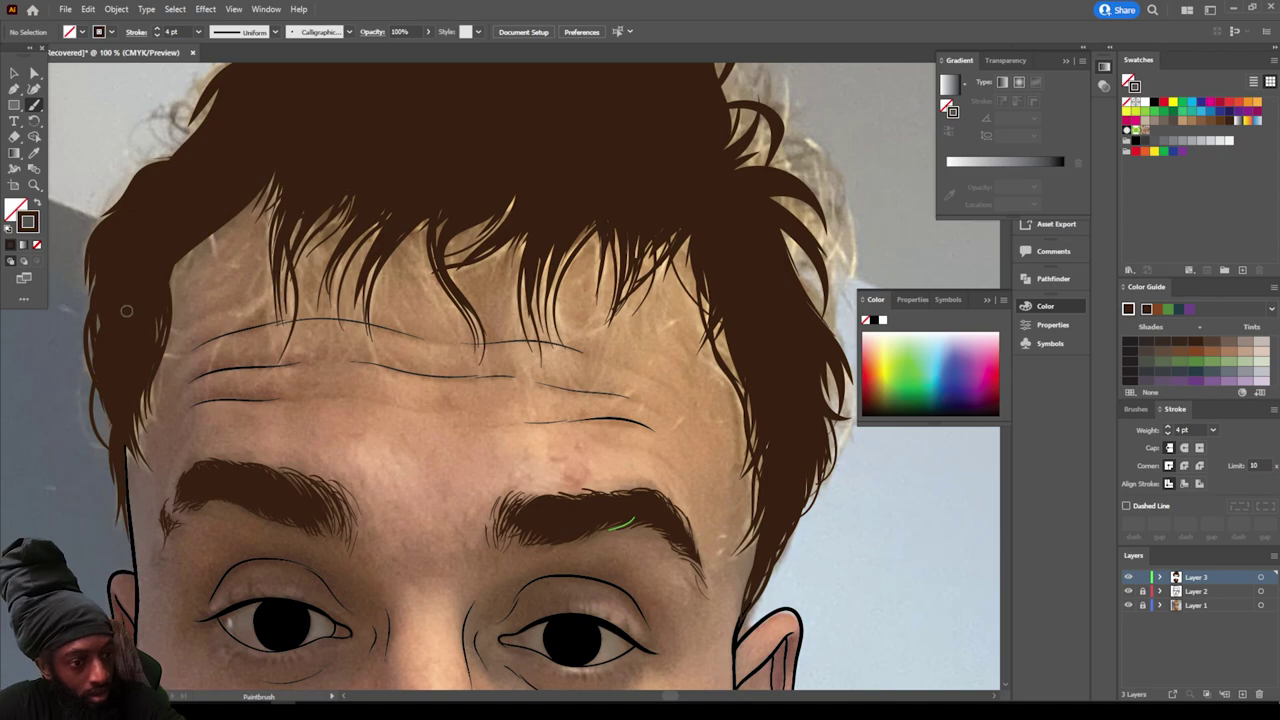
{"action": "key", "text": "ctrl+minus"}
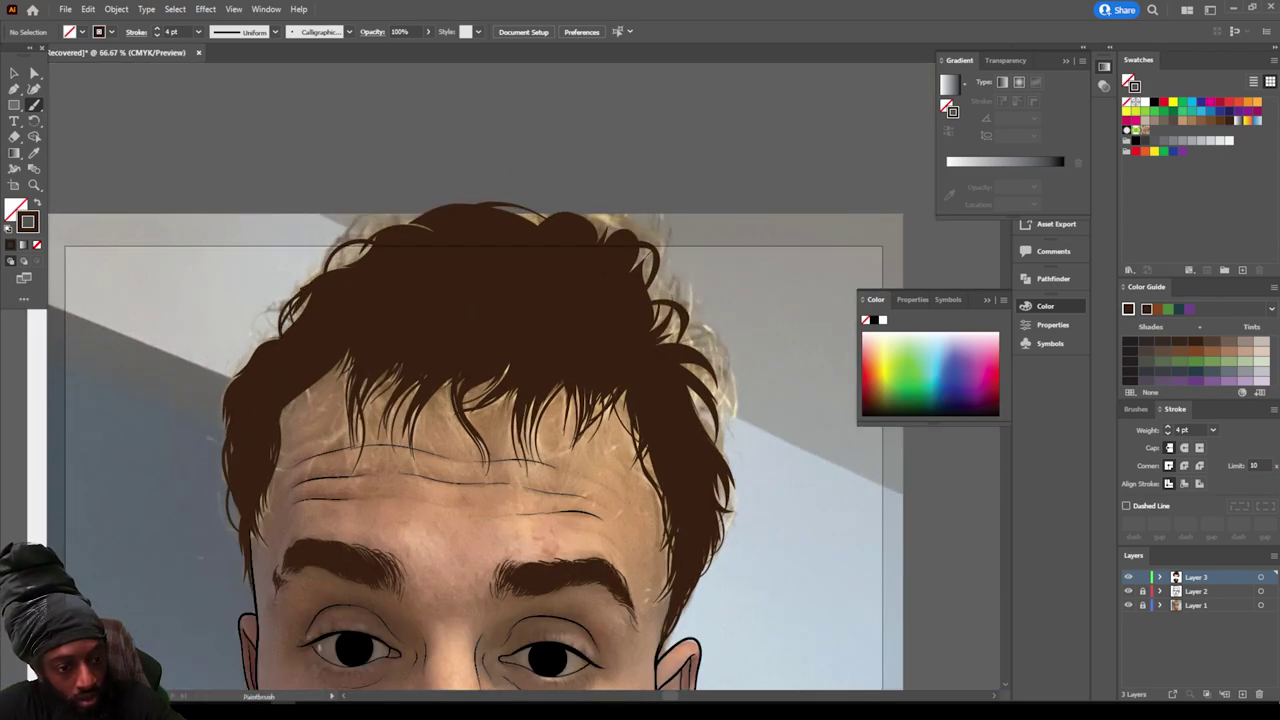
{"action": "left_click_drag", "start_coordinate": [290, 312], "coordinate": [262, 332]}
Step: Paint curly strands up the hair's outer edge on the photo's right and across the crown
{"action": "mouse_move", "coordinate": [715, 535]}
{"action": "left_mouse_down"}
{"action": "mouse_move", "coordinate": [734, 512]}
{"action": "mouse_move", "coordinate": [731, 481]}
{"action": "left_mouse_up"}
{"action": "mouse_move", "coordinate": [707, 510]}
{"action": "left_mouse_down"}
{"action": "mouse_move", "coordinate": [729, 491]}
{"action": "mouse_move", "coordinate": [714, 442]}
{"action": "mouse_move", "coordinate": [720, 396]}
{"action": "mouse_move", "coordinate": [682, 364]}
{"action": "left_mouse_up"}
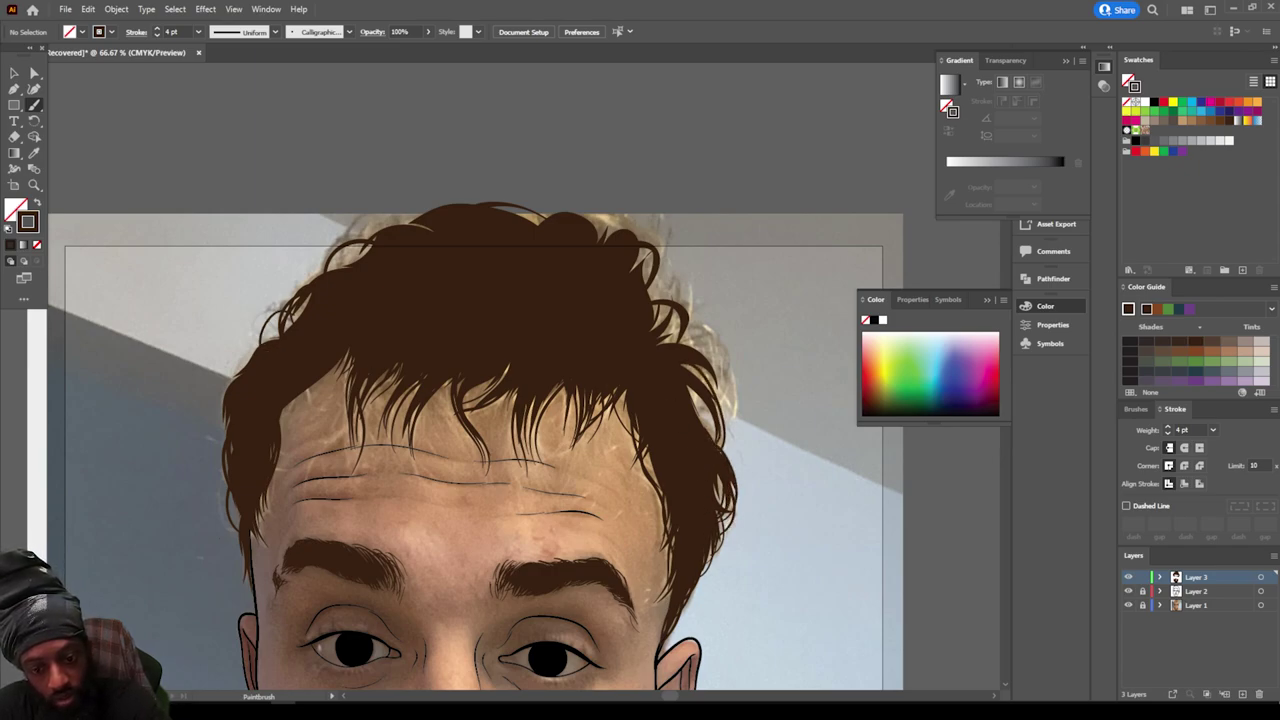
{"action": "left_click_drag", "start_coordinate": [712, 434], "coordinate": [664, 341]}
{"action": "left_click_drag", "start_coordinate": [724, 388], "coordinate": [653, 345]}
{"action": "mouse_move", "coordinate": [715, 411]}
{"action": "left_mouse_down"}
{"action": "mouse_move", "coordinate": [727, 380]}
{"action": "mouse_move", "coordinate": [671, 367]}
{"action": "left_mouse_up"}
{"action": "left_click_drag", "start_coordinate": [733, 414], "coordinate": [660, 271]}
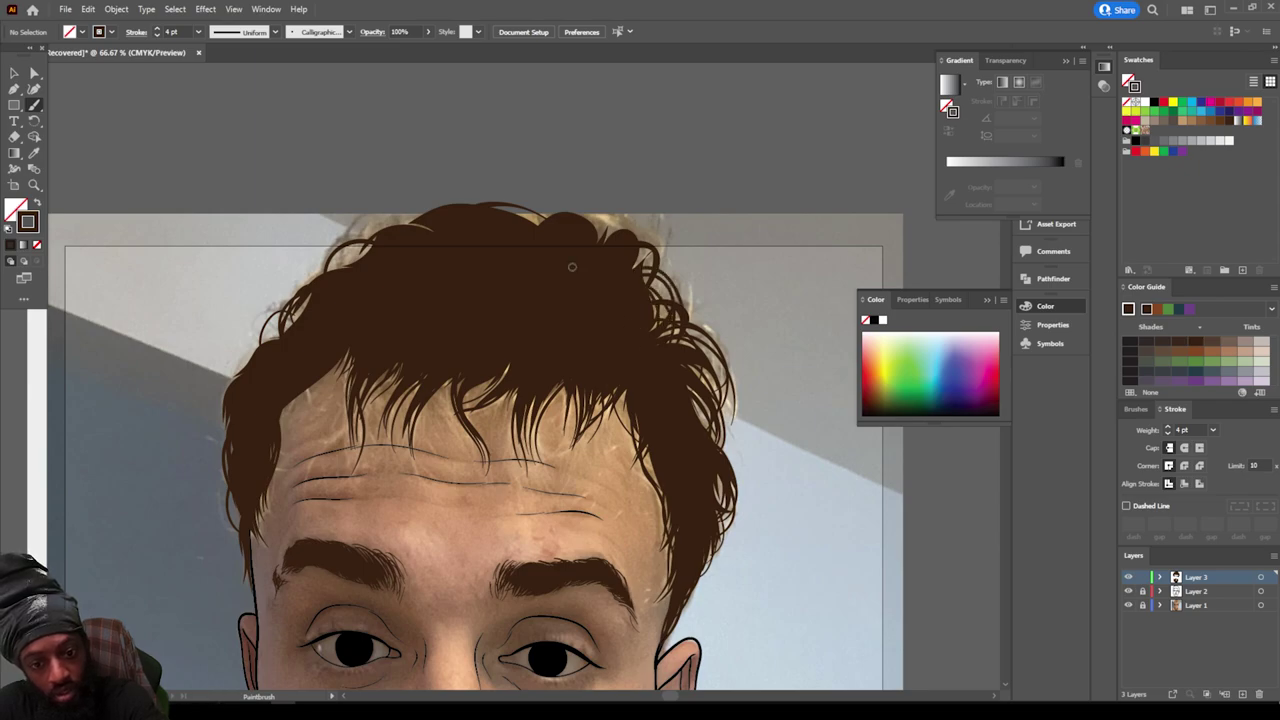
{"action": "scroll", "coordinate": [475, 262], "scroll_direction": "up", "scroll_amount": 2}
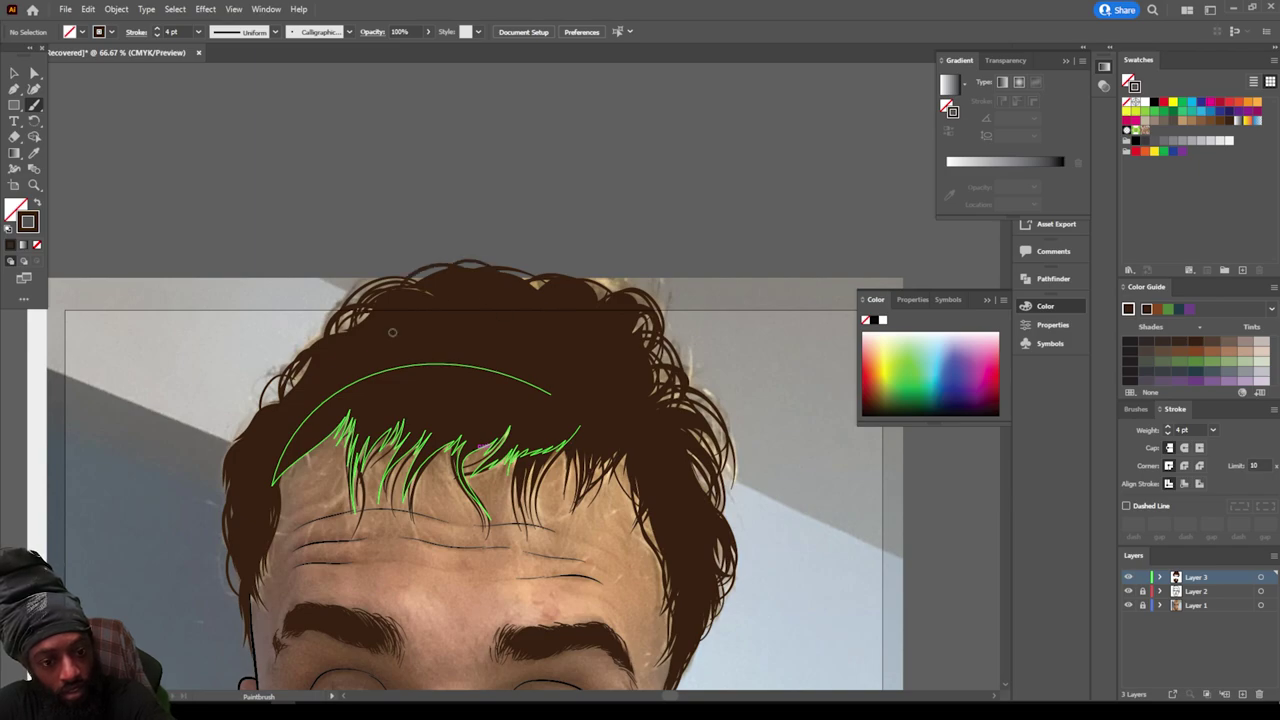
Step: Hide the Layer 1 photo to examine the hair with the new strands on the plain artboard, and show it again
{"action": "key", "text": "ctrl+minus"}
{"action": "key", "text": "ctrl+minus"}
{"action": "key", "text": "ctrl+minus"}
{"action": "scroll", "coordinate": [632, 524], "scroll_direction": "down", "scroll_amount": 5}
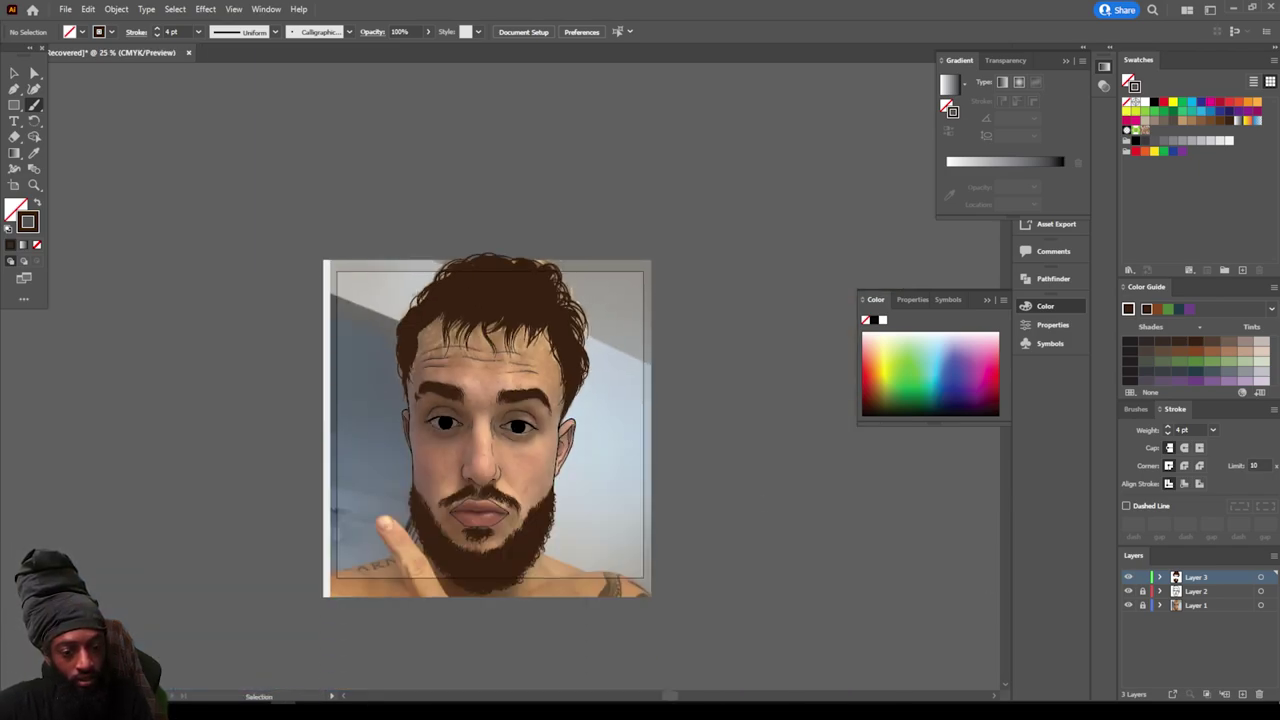
{"action": "key", "text": "ctrl+plus"}
{"action": "scroll", "coordinate": [720, 520], "scroll_direction": "left", "scroll_amount": 5}
{"action": "key", "text": "ctrl+plus"}
{"action": "scroll", "coordinate": [804, 516], "scroll_direction": "down", "scroll_amount": 4}
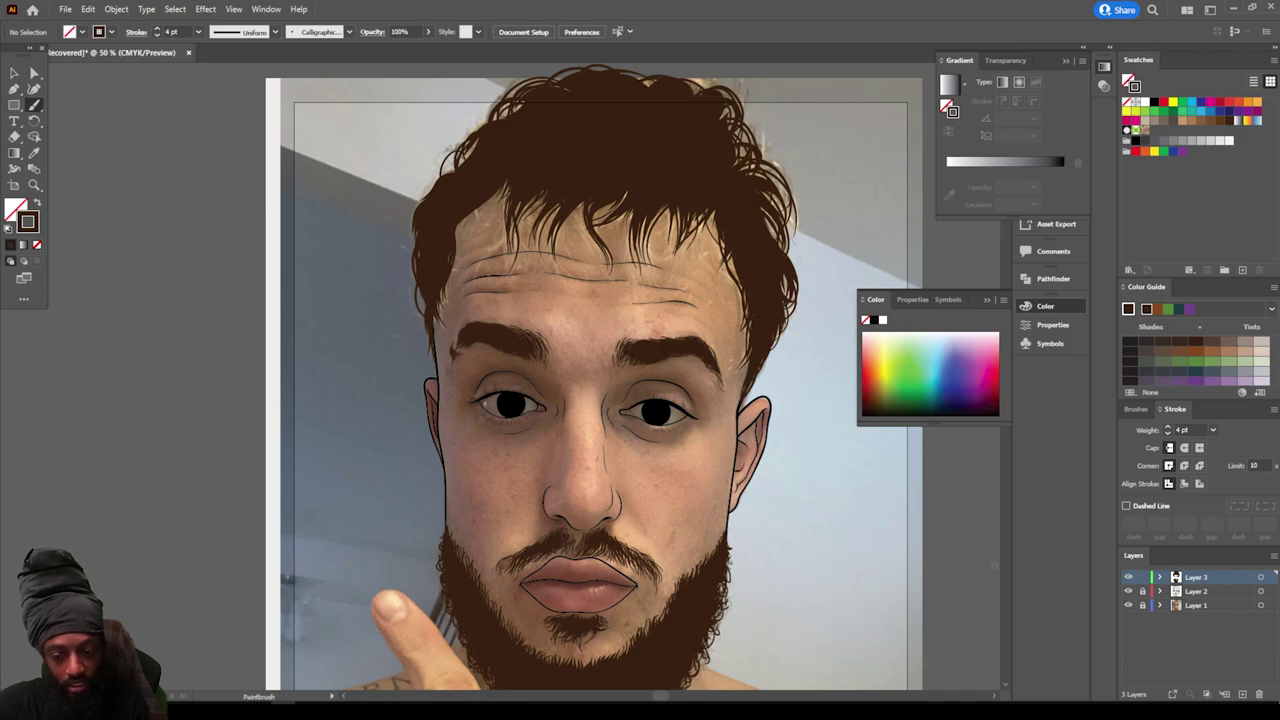
{"action": "left_click", "coordinate": [1128, 605]}
{"action": "key", "text": "ctrl+minus"}
{"action": "key", "text": "ctrl+minus"}
{"action": "key", "text": "ctrl+equal"}
{"action": "key", "text": "ctrl+equal"}
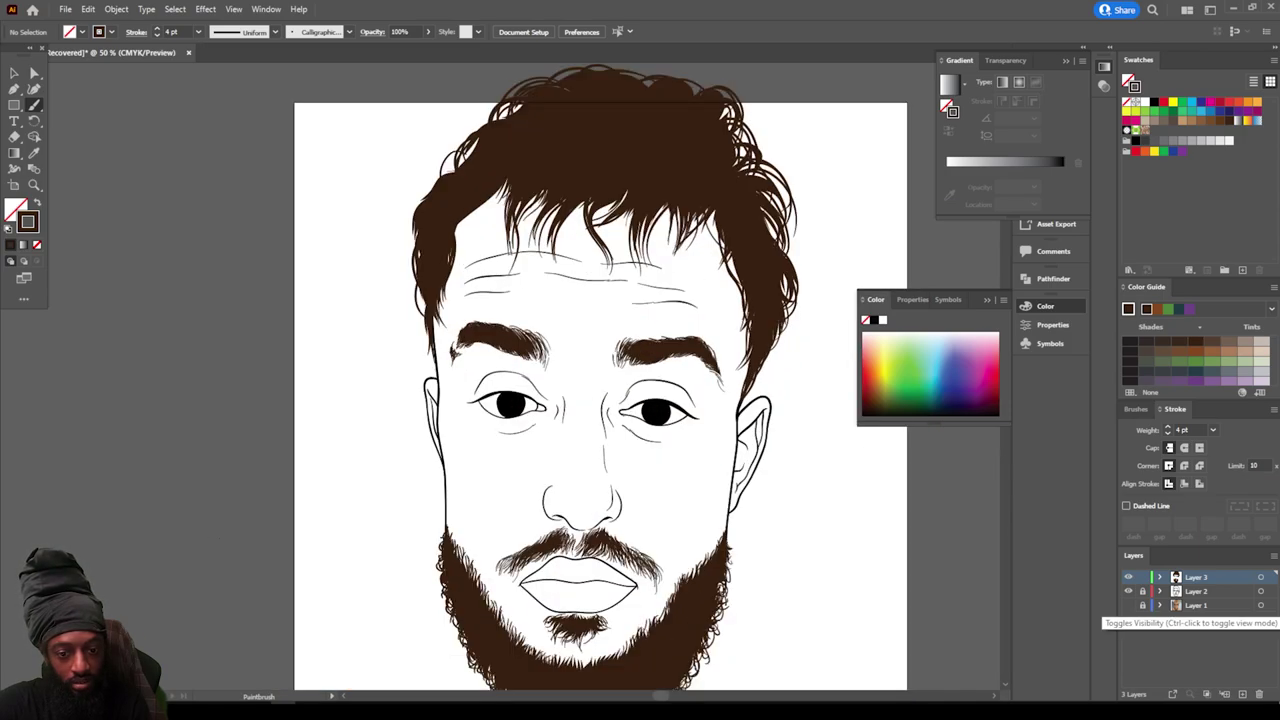
{"action": "left_click", "coordinate": [1128, 605]}
Step: Paint a long strand from the middle of the fringe over the forehead wrinkles, undoing the first attempt and redrawing it
{"action": "key", "text": "ctrl+equal"}
{"action": "key", "text": "ctrl+equal"}
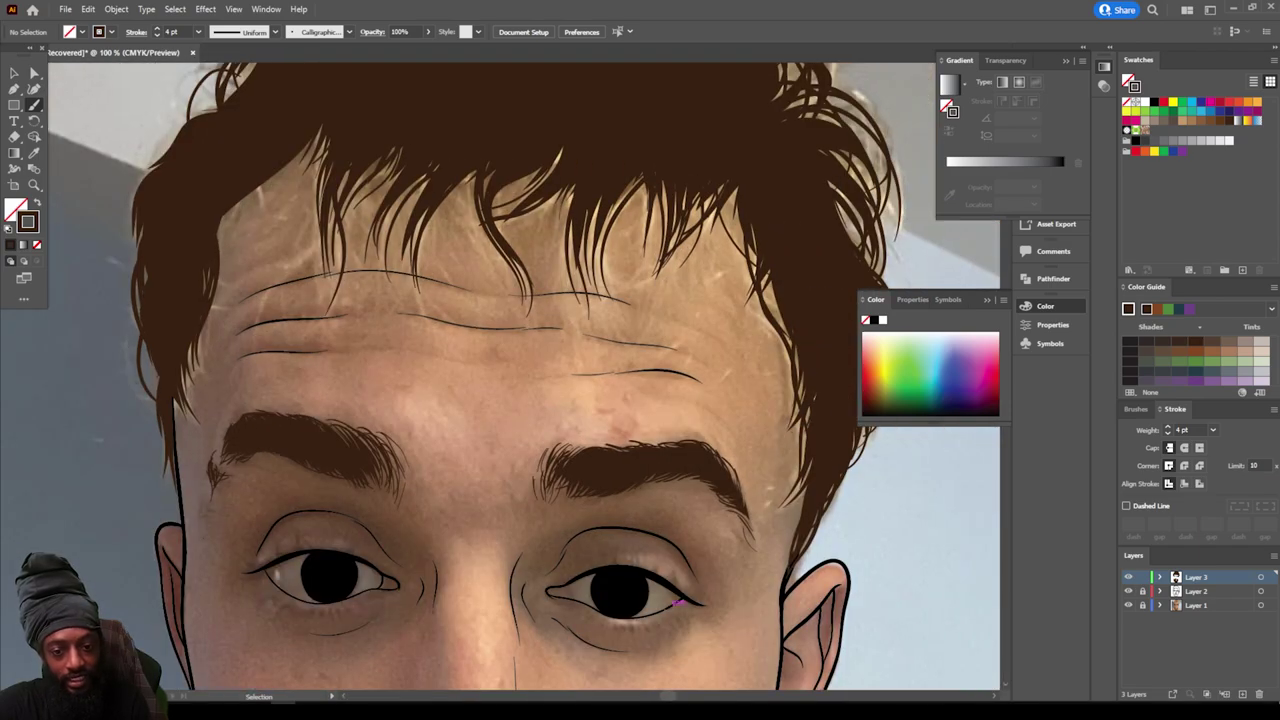
{"action": "scroll", "coordinate": [500, 380], "scroll_direction": "up", "scroll_amount": 2}
{"action": "mouse_move", "coordinate": [623, 397]}
{"action": "left_mouse_down"}
{"action": "mouse_move", "coordinate": [601, 360]}
{"action": "mouse_move", "coordinate": [634, 262]}
{"action": "mouse_move", "coordinate": [603, 378]}
{"action": "mouse_move", "coordinate": [600, 288]}
{"action": "left_mouse_up"}
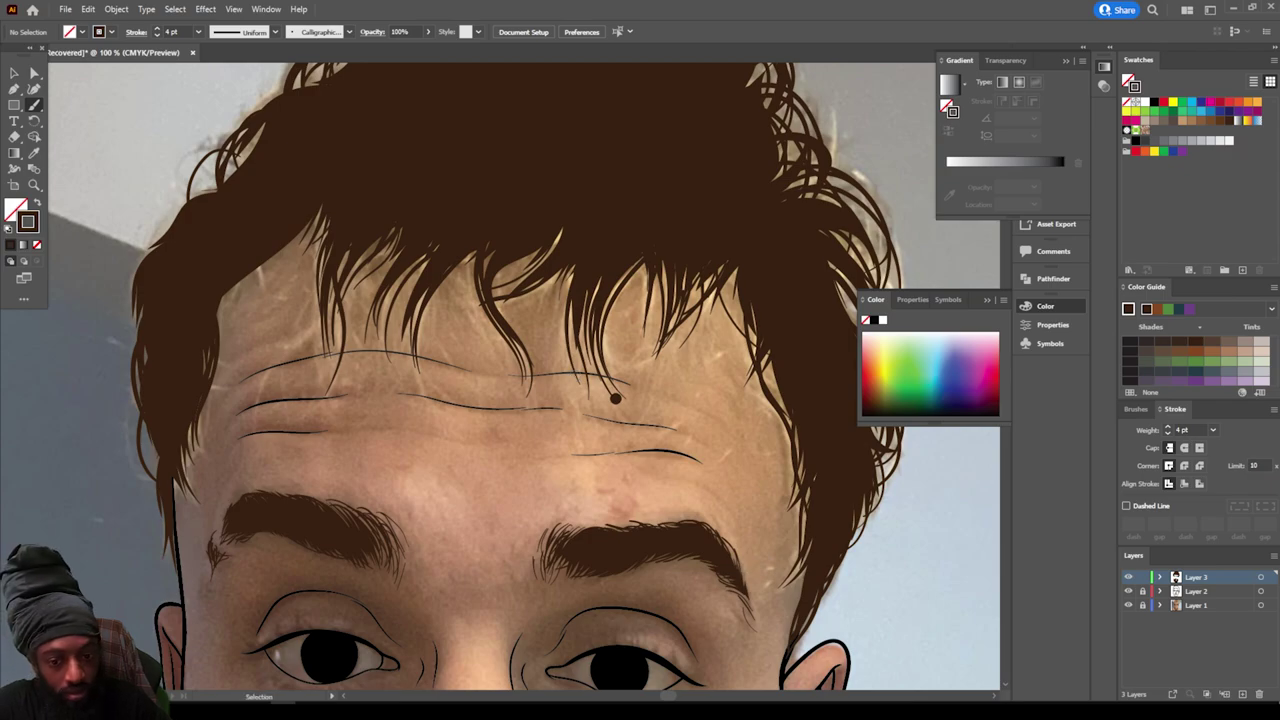
{"action": "key", "text": "ctrl+z"}
{"action": "key", "text": "ctrl+z"}
{"action": "left_click_drag", "start_coordinate": [610, 403], "coordinate": [591, 280]}
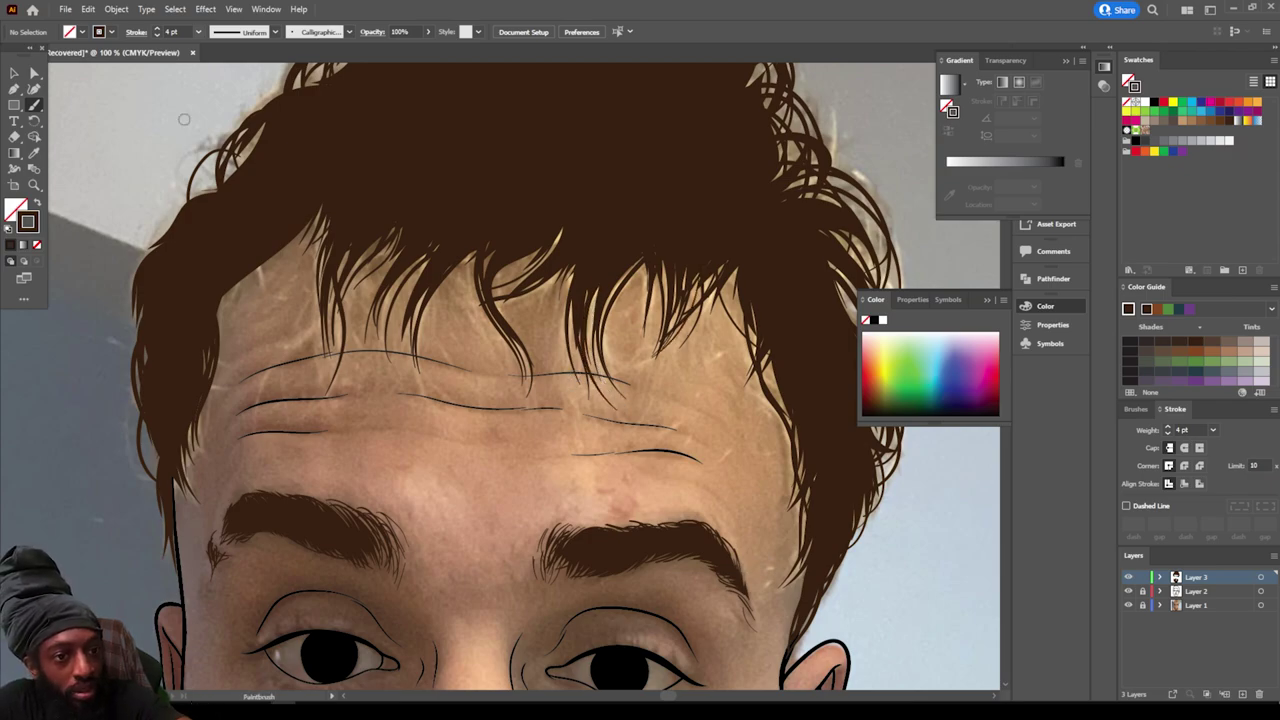
Step: Open the stroke weight presets for the brush
{"action": "left_click", "coordinate": [198, 31]}
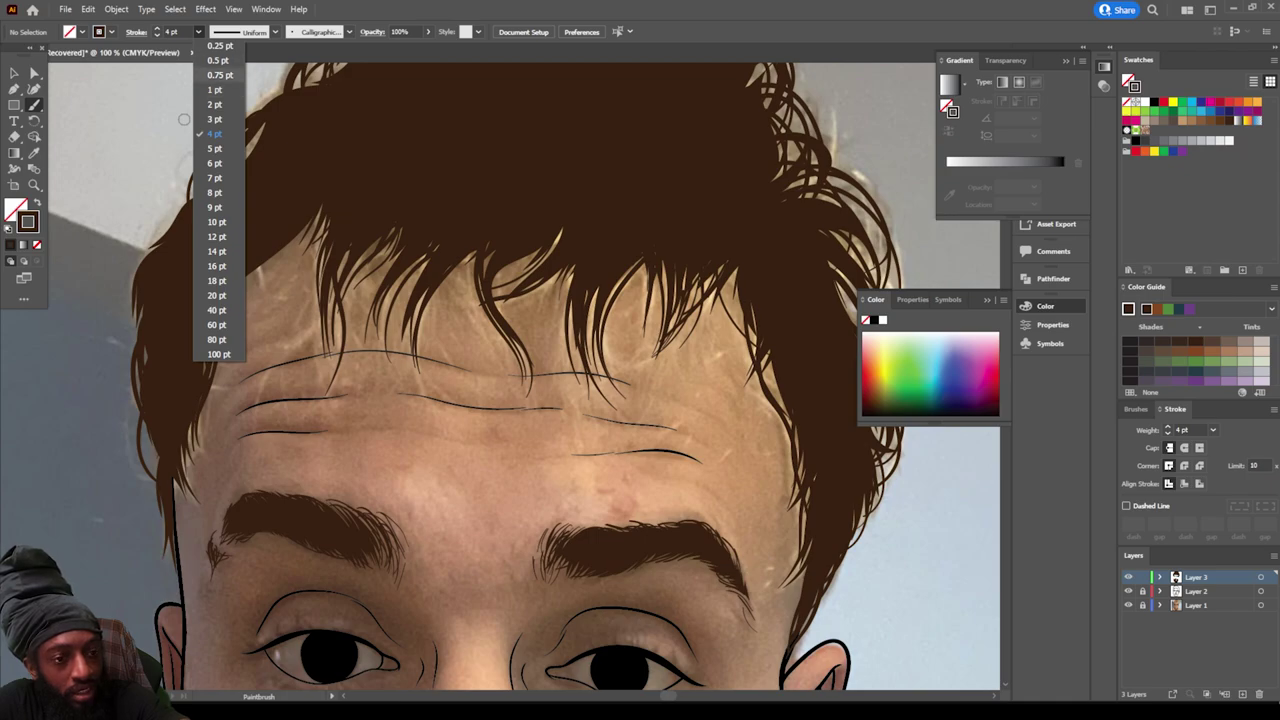
Step: Set the stroke weight to 0.75 pt and paint fine hair strands along the fringe over the forehead
{"action": "left_click", "coordinate": [219, 75]}
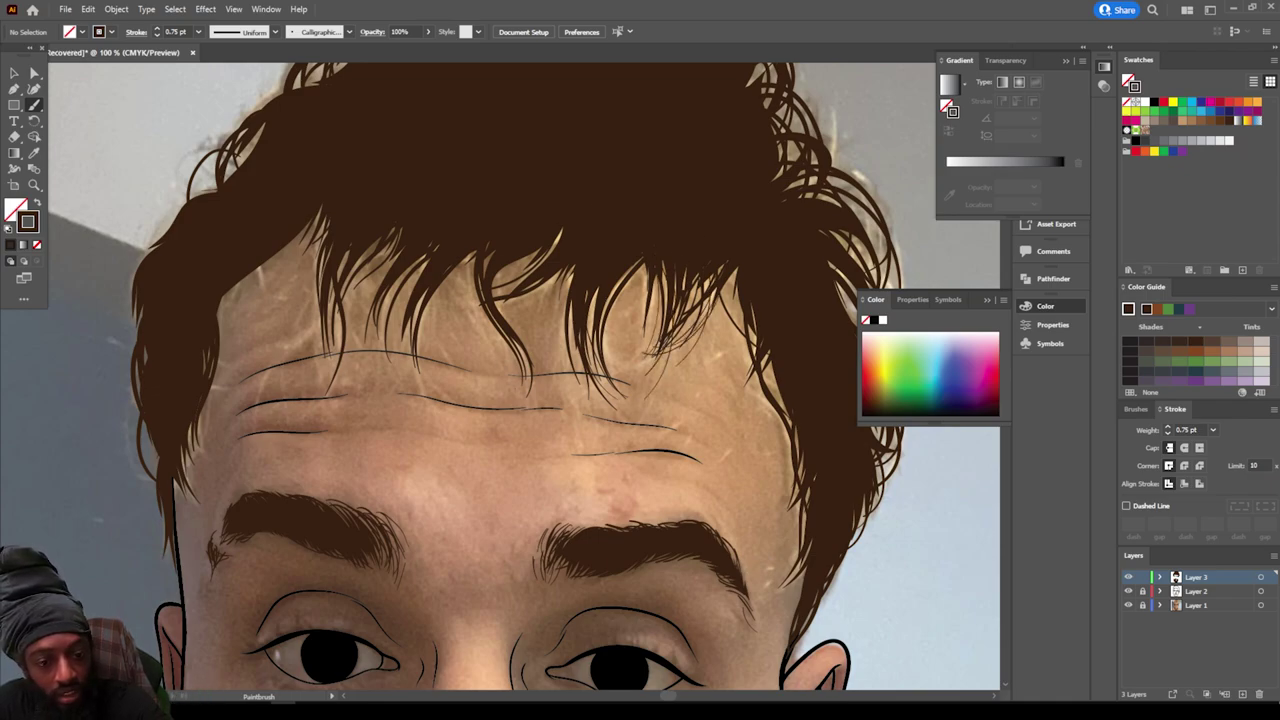
{"action": "left_click_drag", "start_coordinate": [514, 356], "coordinate": [521, 389]}
{"action": "left_click_drag", "start_coordinate": [454, 271], "coordinate": [488, 308]}
{"action": "mouse_move", "coordinate": [472, 261]}
{"action": "left_mouse_down"}
{"action": "mouse_move", "coordinate": [466, 306]}
{"action": "mouse_move", "coordinate": [488, 334]}
{"action": "left_mouse_up"}
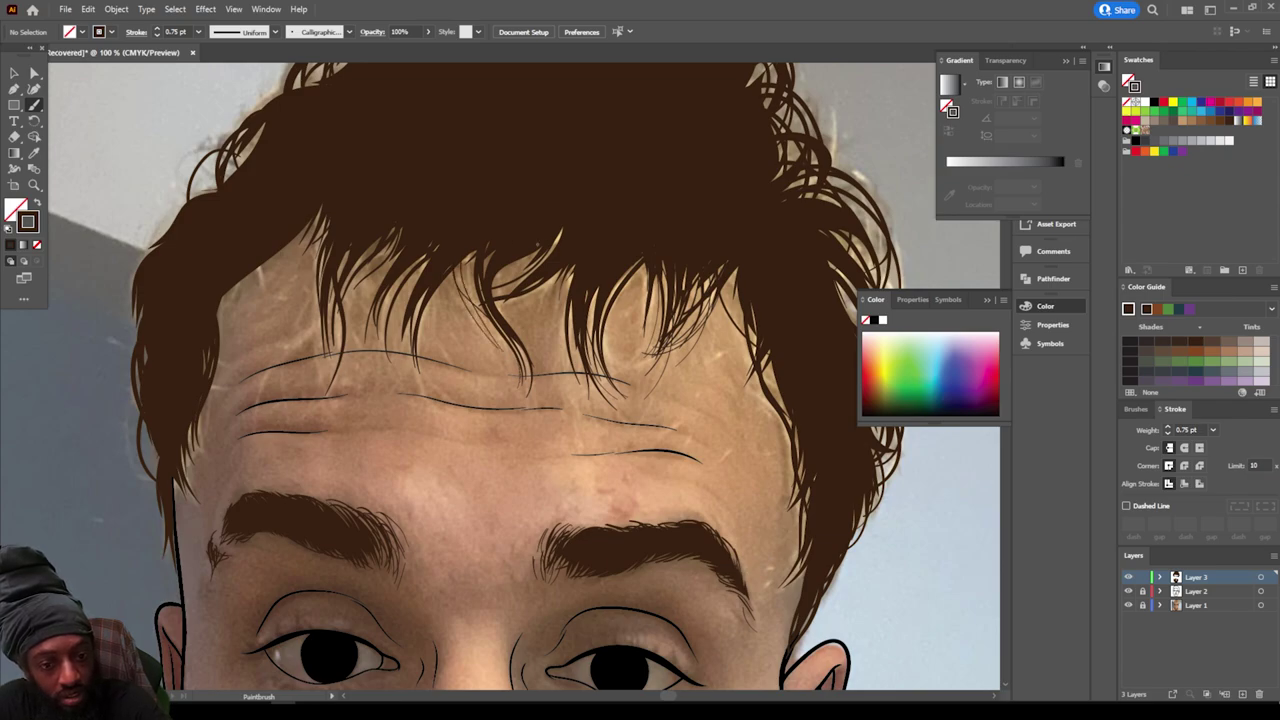
{"action": "left_click_drag", "start_coordinate": [565, 272], "coordinate": [496, 301]}
{"action": "mouse_move", "coordinate": [412, 285]}
{"action": "left_mouse_down"}
{"action": "mouse_move", "coordinate": [412, 377]}
{"action": "mouse_move", "coordinate": [425, 385]}
{"action": "left_mouse_up"}
{"action": "left_click_drag", "start_coordinate": [458, 264], "coordinate": [422, 354]}
{"action": "mouse_move", "coordinate": [440, 286]}
{"action": "left_mouse_down"}
{"action": "mouse_move", "coordinate": [416, 350]}
{"action": "mouse_move", "coordinate": [412, 338]}
{"action": "left_mouse_up"}
{"action": "left_click_drag", "start_coordinate": [310, 241], "coordinate": [329, 390]}
{"action": "left_click_drag", "start_coordinate": [317, 216], "coordinate": [322, 338]}
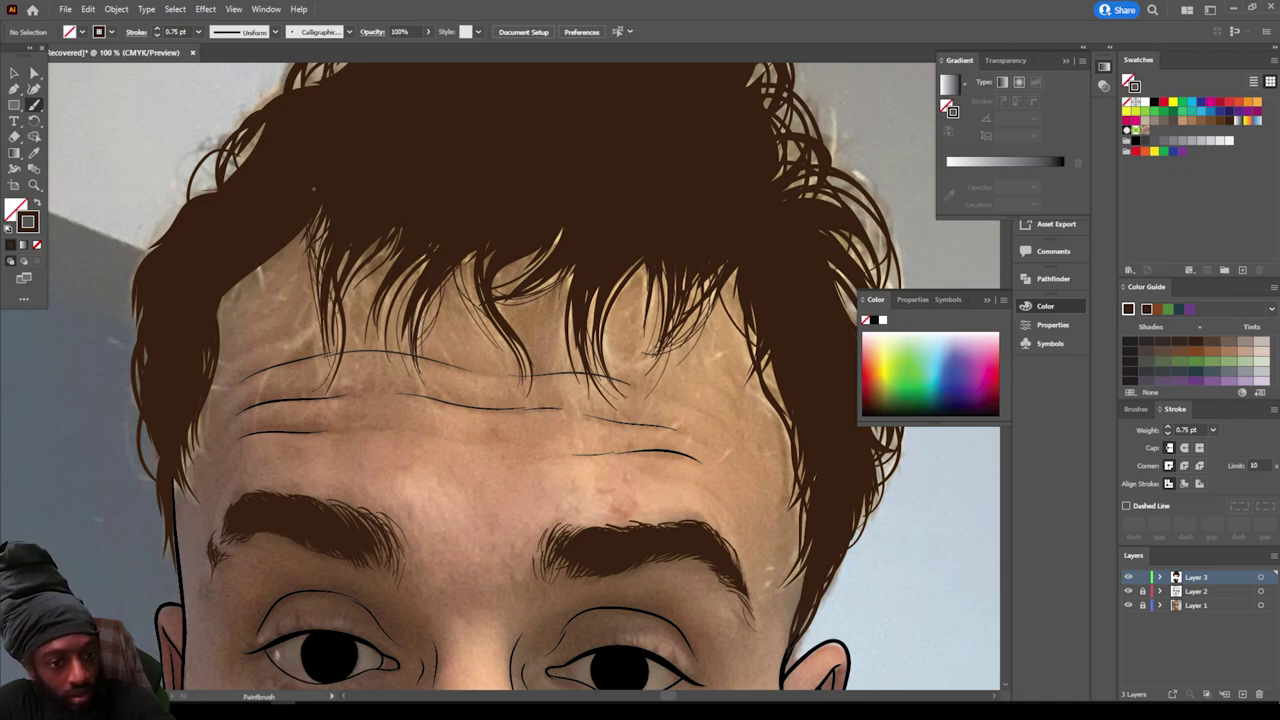
Step: Paint thin stray strands along the hairline at both temples with the Paintbrush
{"action": "left_click_drag", "start_coordinate": [293, 273], "coordinate": [220, 305]}
{"action": "left_click_drag", "start_coordinate": [284, 250], "coordinate": [233, 288]}
{"action": "left_click_drag", "start_coordinate": [305, 229], "coordinate": [223, 297]}
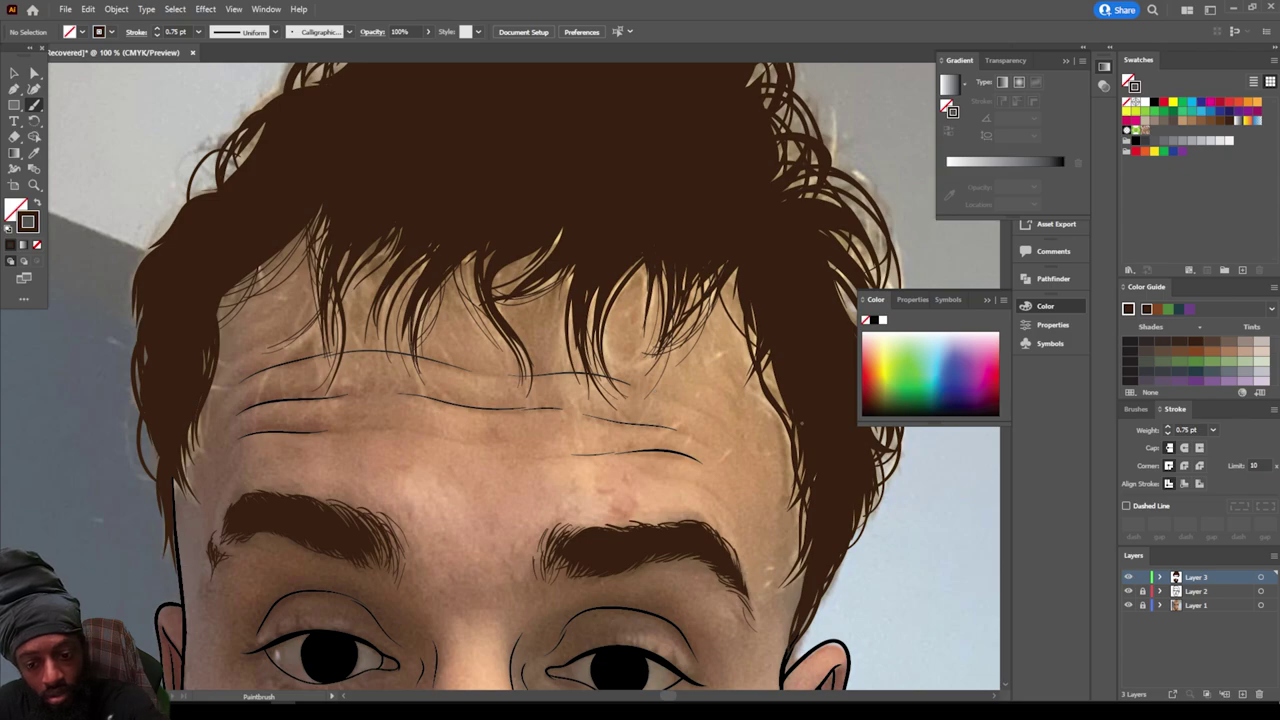
{"action": "mouse_move", "coordinate": [740, 330]}
{"action": "left_mouse_down"}
{"action": "mouse_move", "coordinate": [781, 428]}
{"action": "mouse_move", "coordinate": [746, 372]}
{"action": "left_mouse_up"}
{"action": "mouse_move", "coordinate": [750, 378]}
{"action": "left_mouse_down"}
{"action": "mouse_move", "coordinate": [741, 338]}
{"action": "mouse_move", "coordinate": [736, 397]}
{"action": "left_mouse_up"}
{"action": "mouse_move", "coordinate": [738, 287]}
{"action": "left_mouse_down"}
{"action": "mouse_move", "coordinate": [724, 327]}
{"action": "mouse_move", "coordinate": [743, 319]}
{"action": "left_mouse_up"}
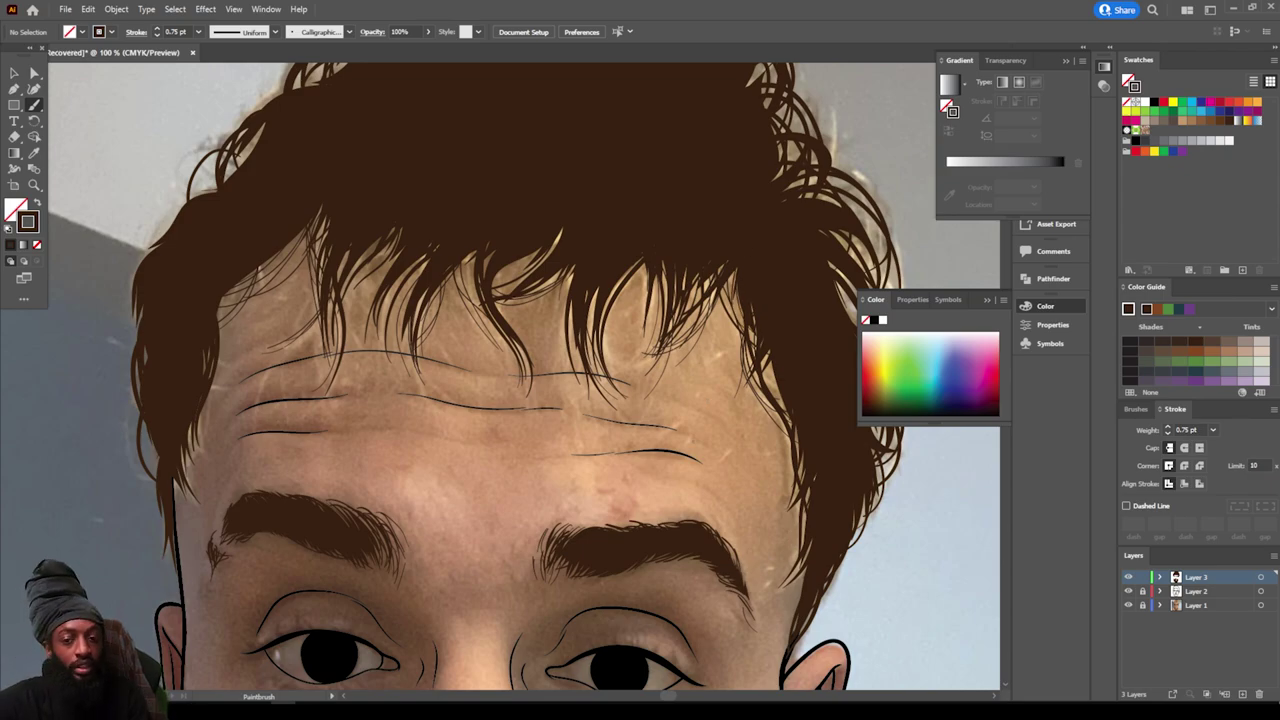
Step: Paint fine extra hairs at the inner ends of both eyebrows
{"action": "key", "text": "ctrl+minus"}
{"action": "key", "text": "ctrl+minus"}
{"action": "scroll", "coordinate": [498, 400], "scroll_direction": "down", "scroll_amount": 2}
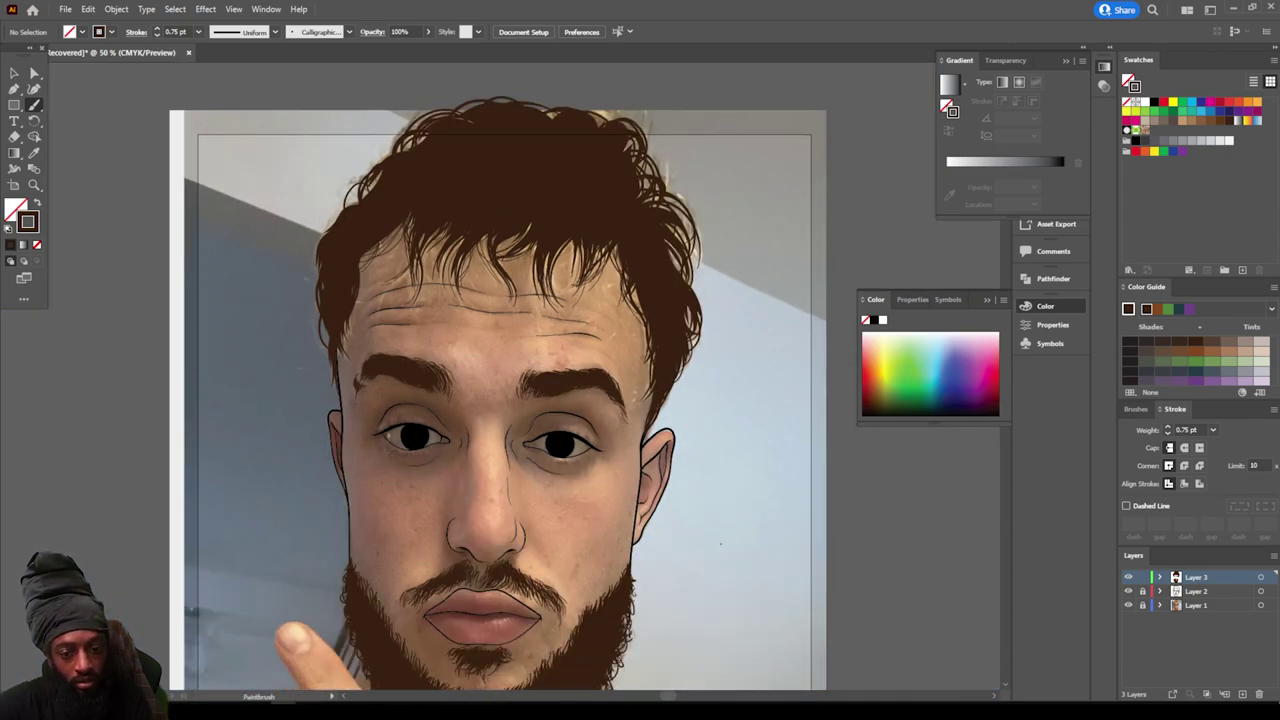
{"action": "key", "text": "ctrl+plus"}
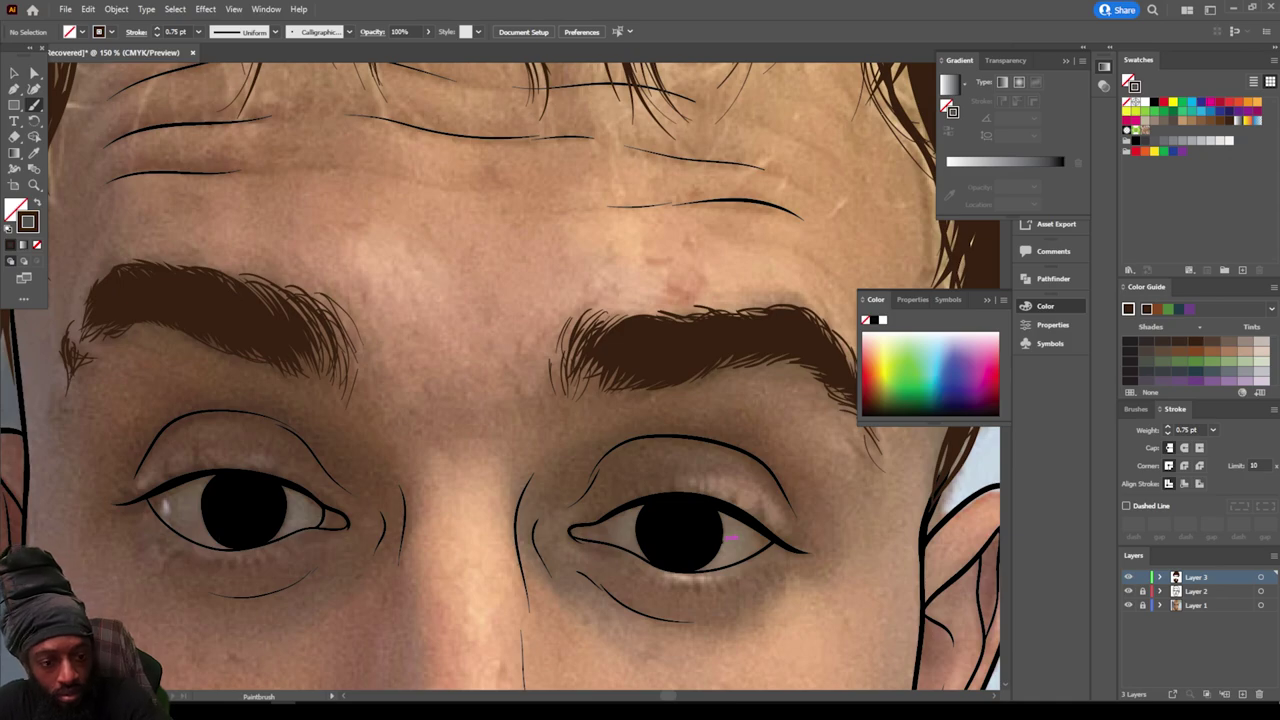
{"action": "mouse_move", "coordinate": [364, 382]}
{"action": "left_mouse_down"}
{"action": "mouse_move", "coordinate": [367, 344]}
{"action": "mouse_move", "coordinate": [318, 286]}
{"action": "left_mouse_up"}
{"action": "left_click_drag", "start_coordinate": [556, 389], "coordinate": [579, 319]}
{"action": "left_click_drag", "start_coordinate": [575, 325], "coordinate": [601, 301]}
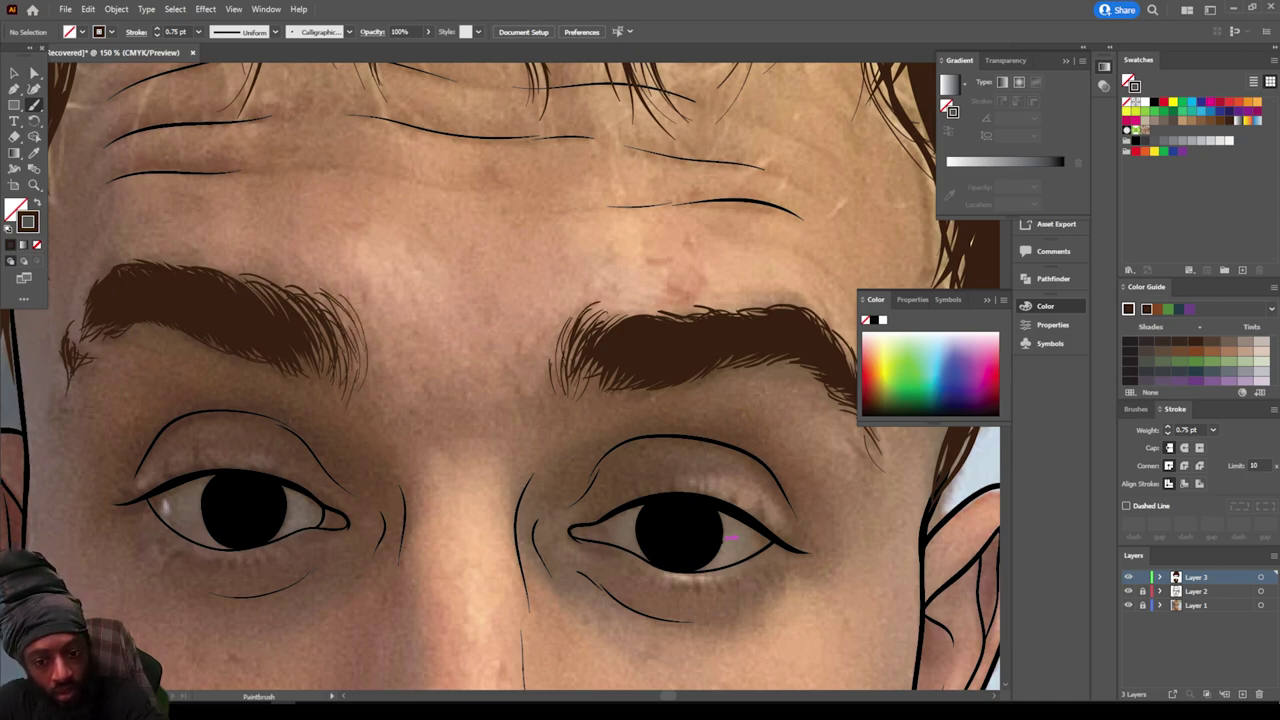
Step: Lock Layer 3 with the hair and hide the reference photo on Layer 1 to check the whole drawing
{"action": "key", "text": "ctrl+minus"}
{"action": "key", "text": "ctrl+minus"}
{"action": "key", "text": "ctrl+minus"}
{"action": "scroll", "coordinate": [683, 463], "scroll_direction": "down", "scroll_amount": 2}
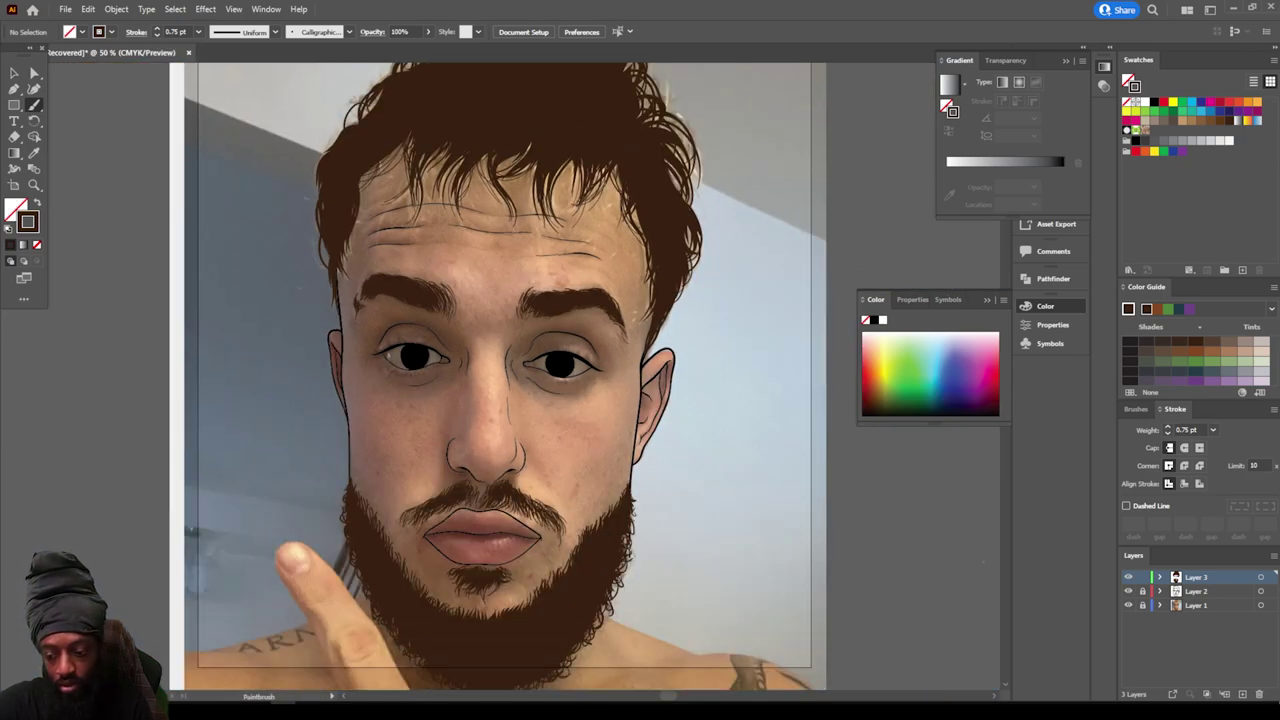
{"action": "left_click", "coordinate": [1142, 577]}
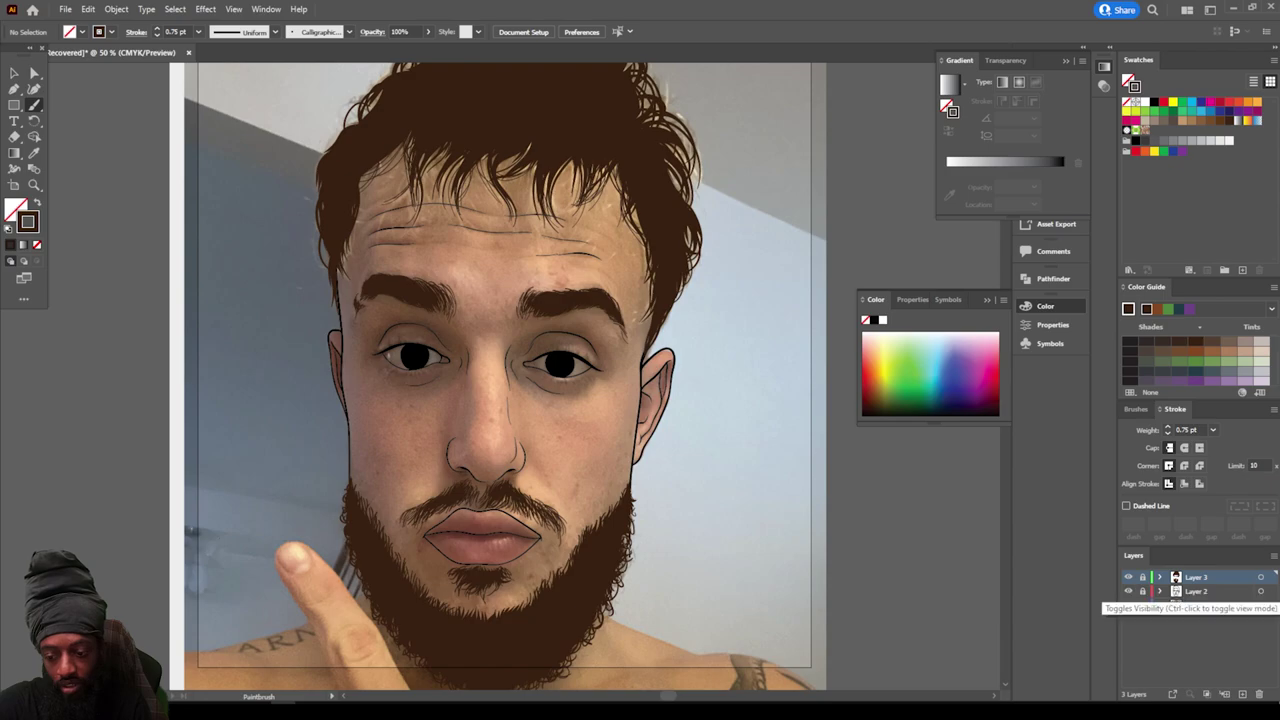
{"action": "left_click", "coordinate": [1128, 605]}
{"action": "key", "text": "ctrl+minus"}
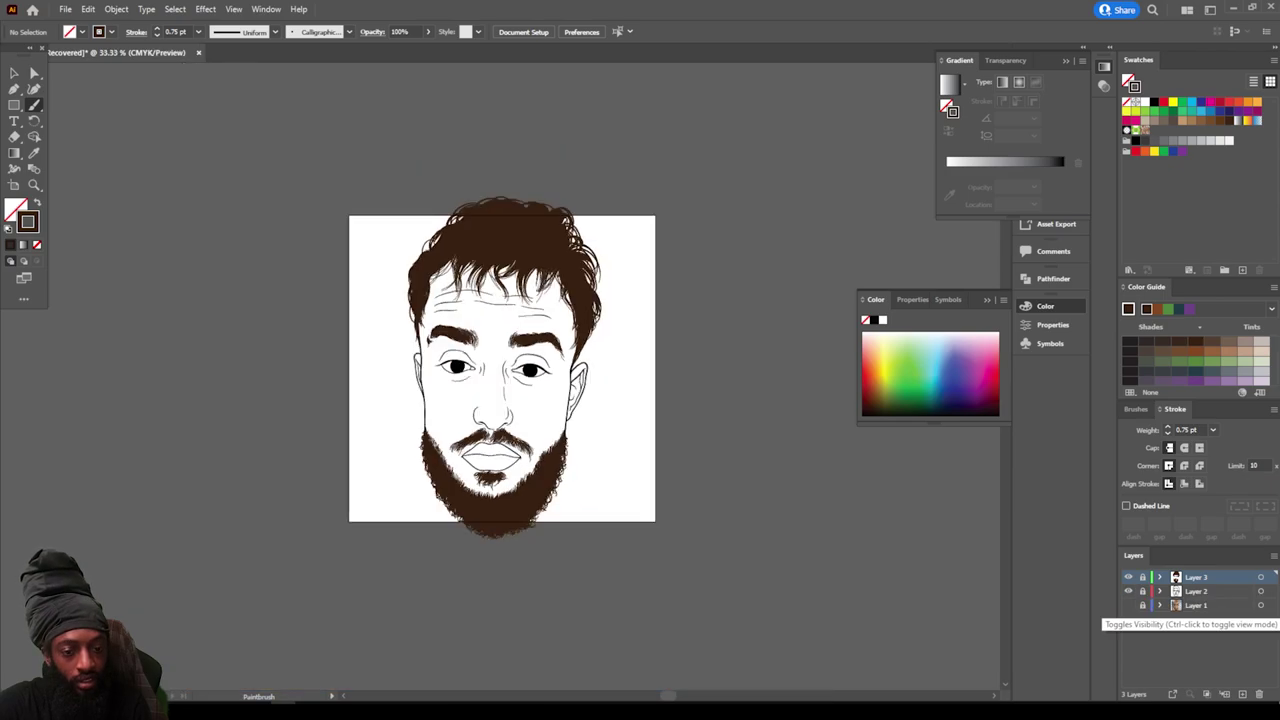
{"action": "key", "text": "ctrl+minus"}
{"action": "key", "text": "ctrl+plus"}
{"action": "key", "text": "ctrl+plus"}
Step: Leave only the face line art on Layer 2 visible by hiding Layer 3 and Layer 1, and unlock Layer 2
{"action": "left_click", "coordinate": [1128, 605]}
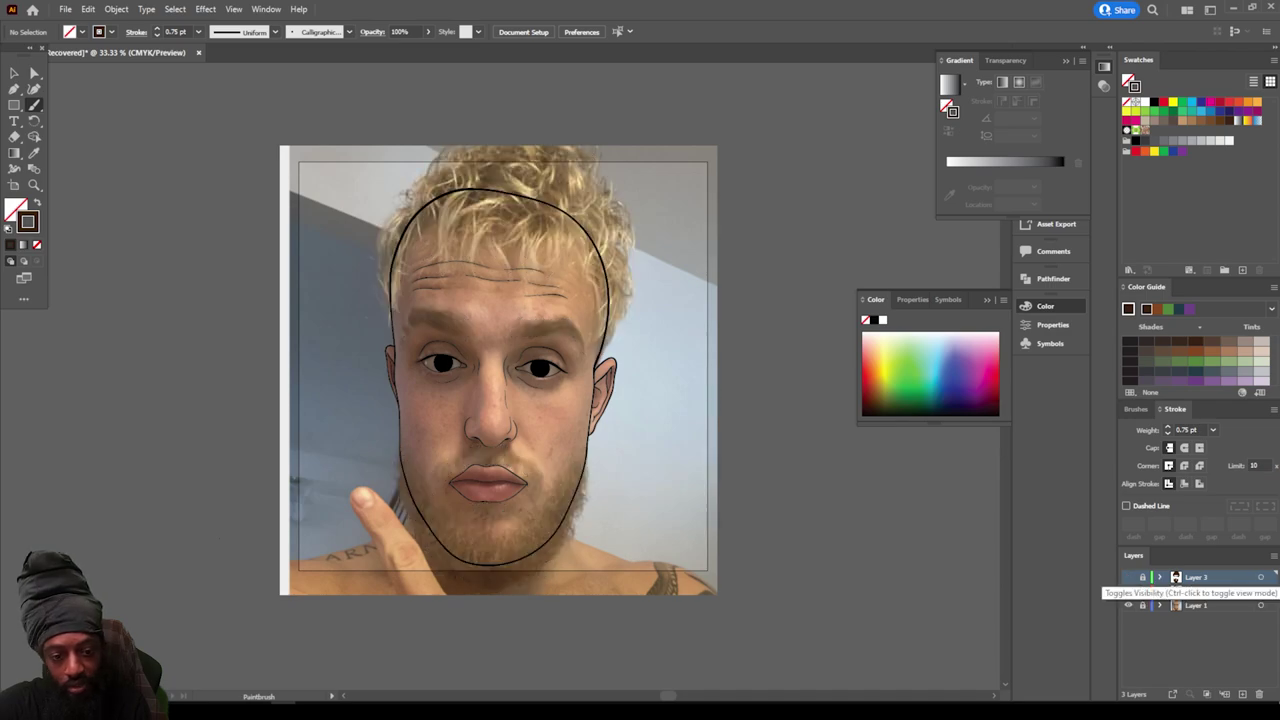
{"action": "key", "text": "ctrl+plus"}
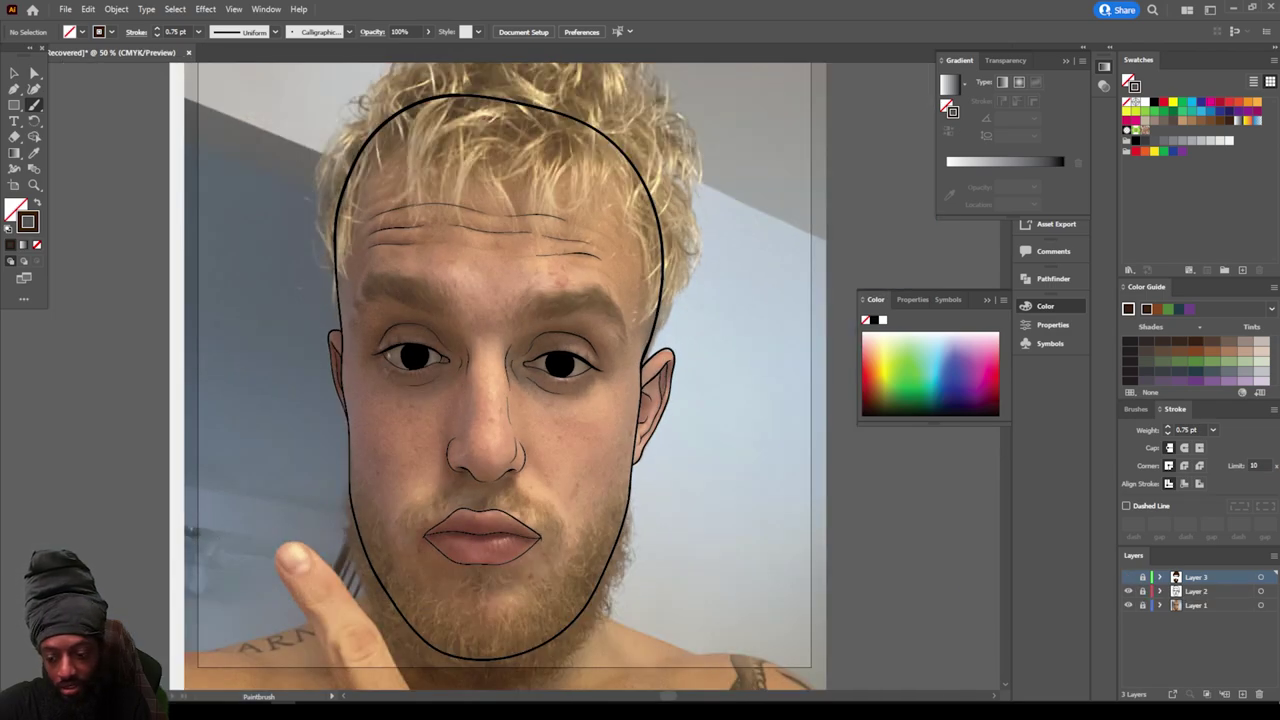
{"action": "left_click_drag", "start_coordinate": [1128, 605], "coordinate": [1128, 591]}
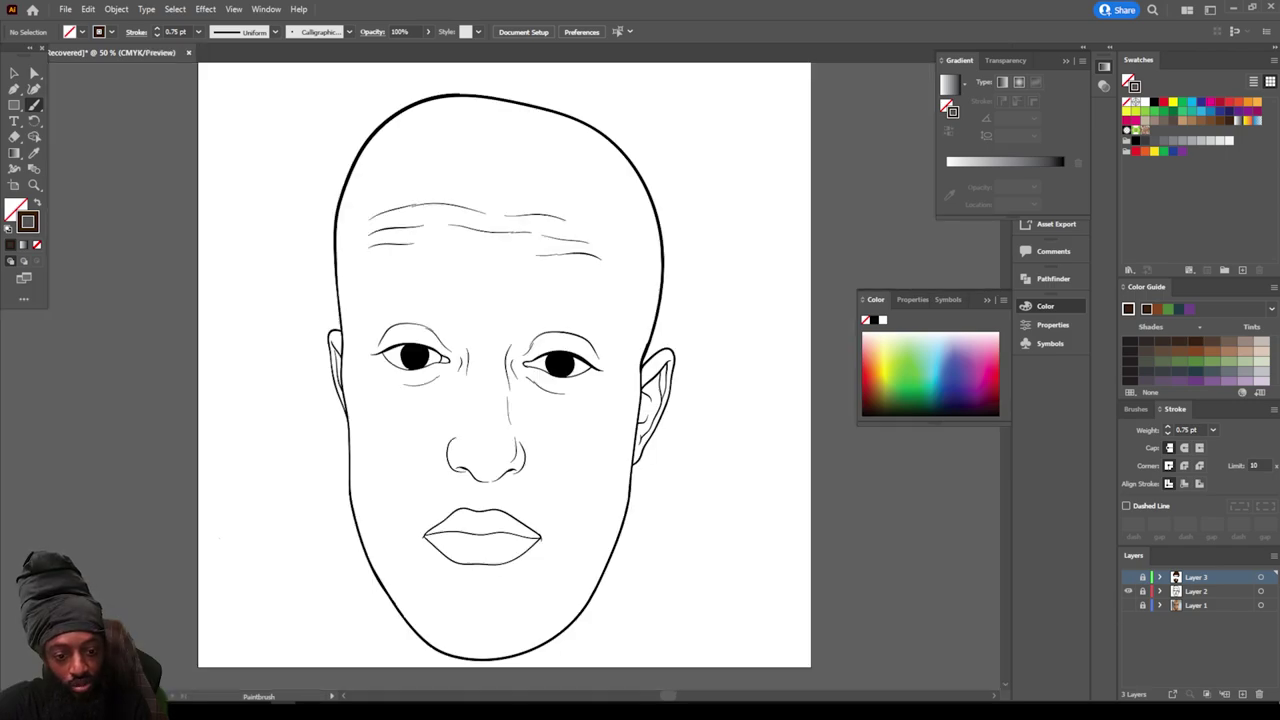
{"action": "key", "text": "ctrl+plus"}
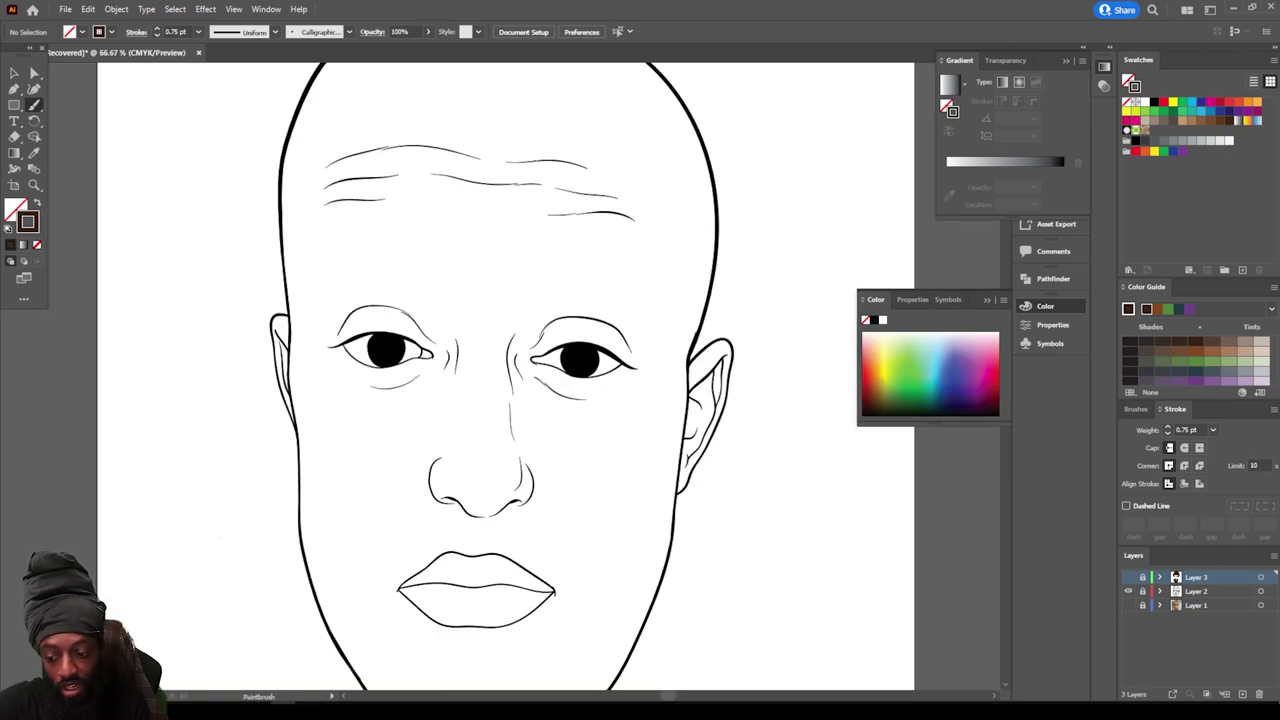
{"action": "key", "text": "ctrl+minus"}
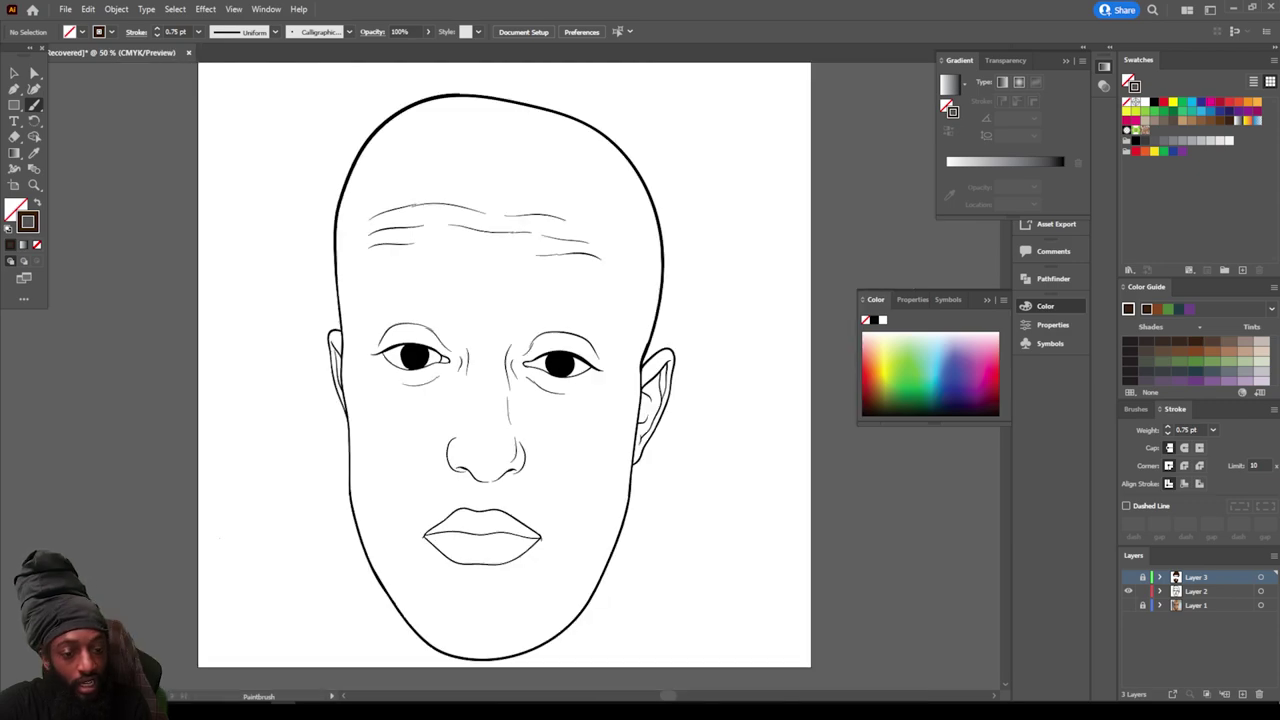
Step: Select all the face line art on Layer 2 and bring up the Pathfinder operations
{"action": "key", "text": "v"}
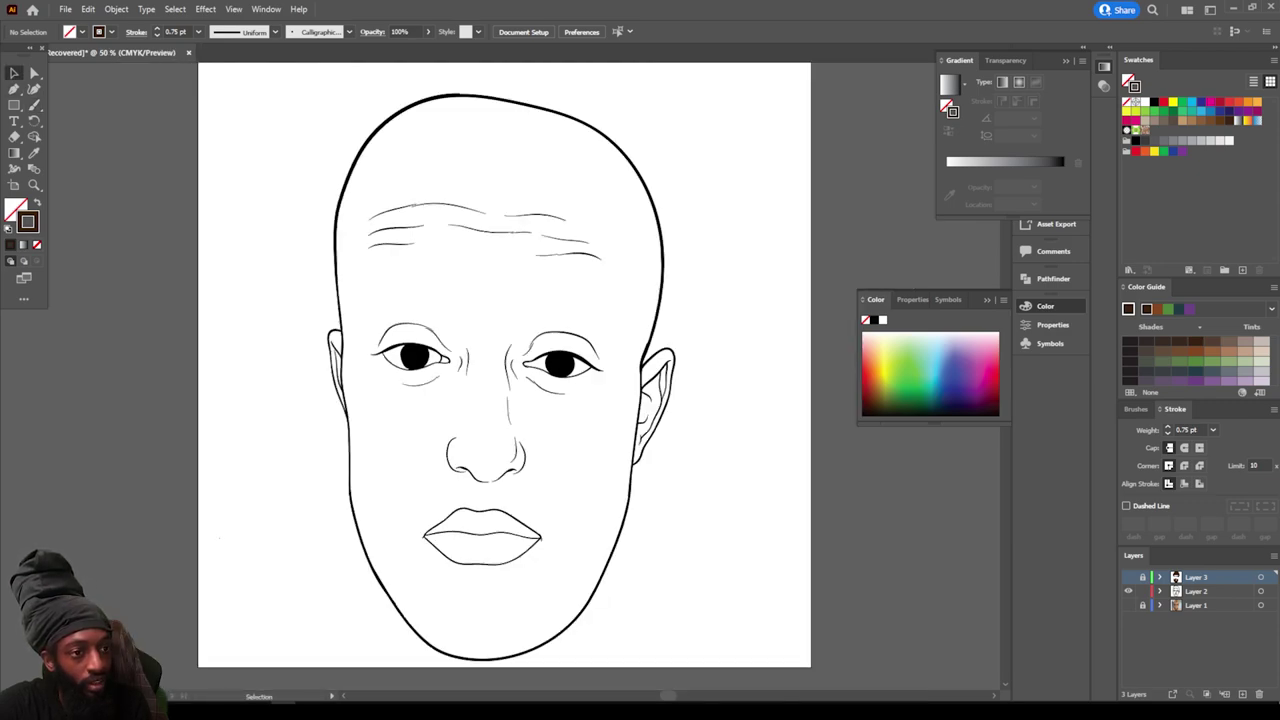
{"action": "left_click_drag", "start_coordinate": [278, 88], "coordinate": [730, 651]}
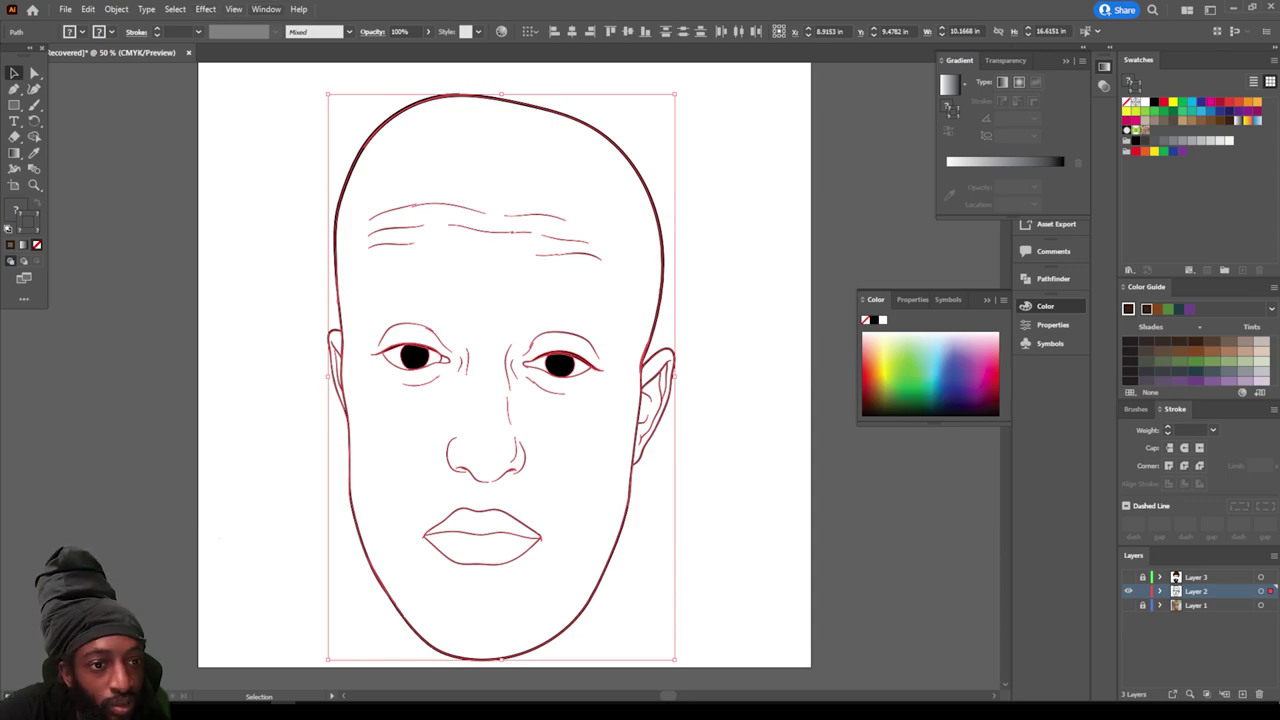
{"action": "left_click", "coordinate": [266, 9]}
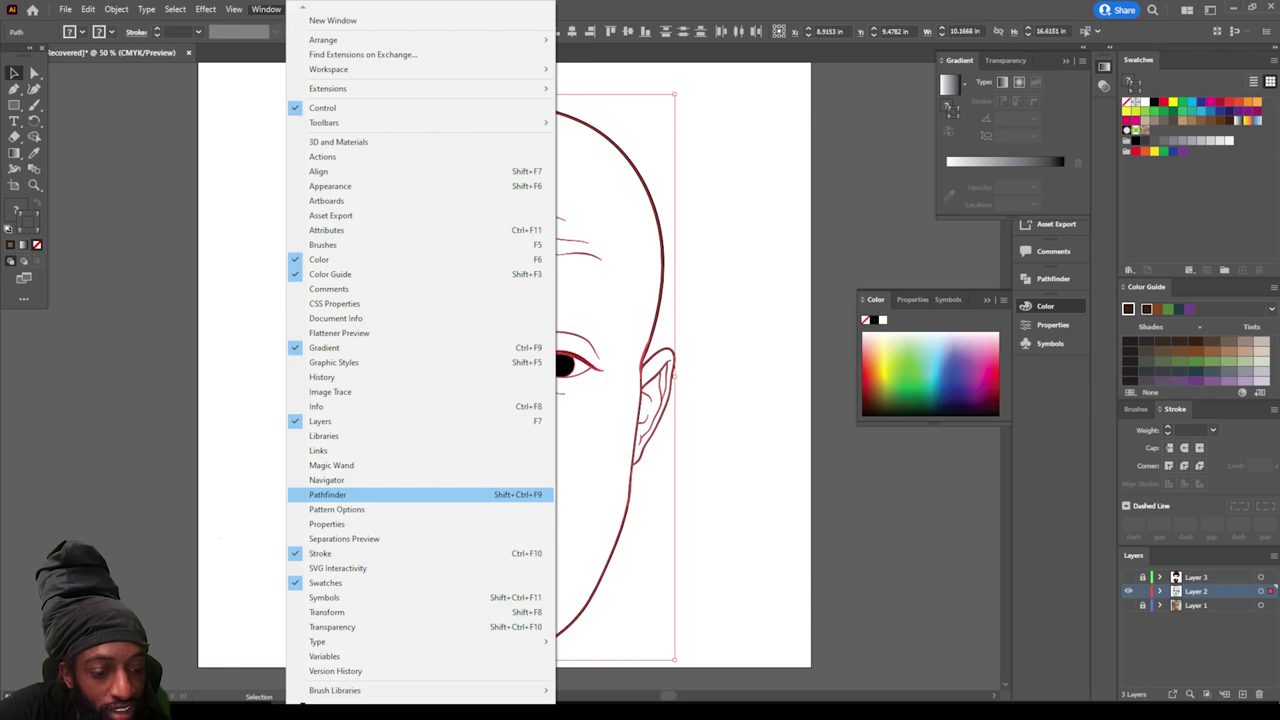
{"action": "left_click", "coordinate": [330, 494]}
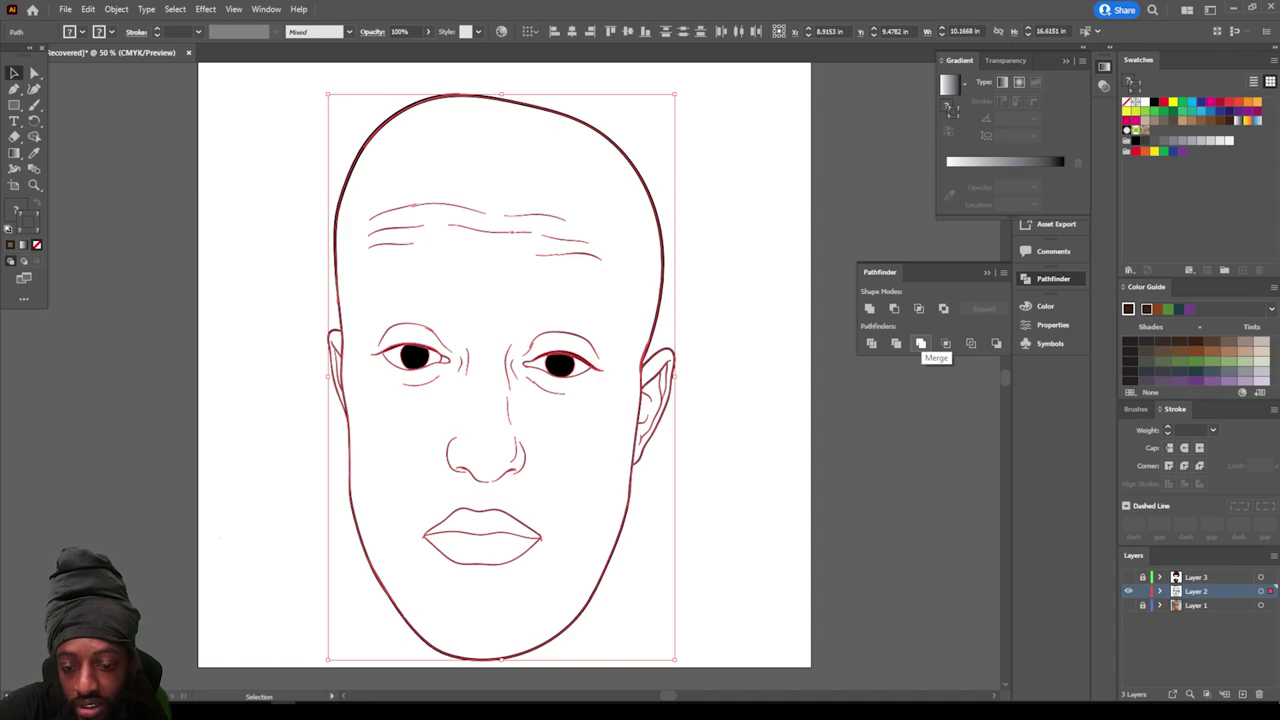
Step: Try the Pathfinder Merge operation on the whole unexpanded face line art
{"action": "left_click", "coordinate": [921, 344]}
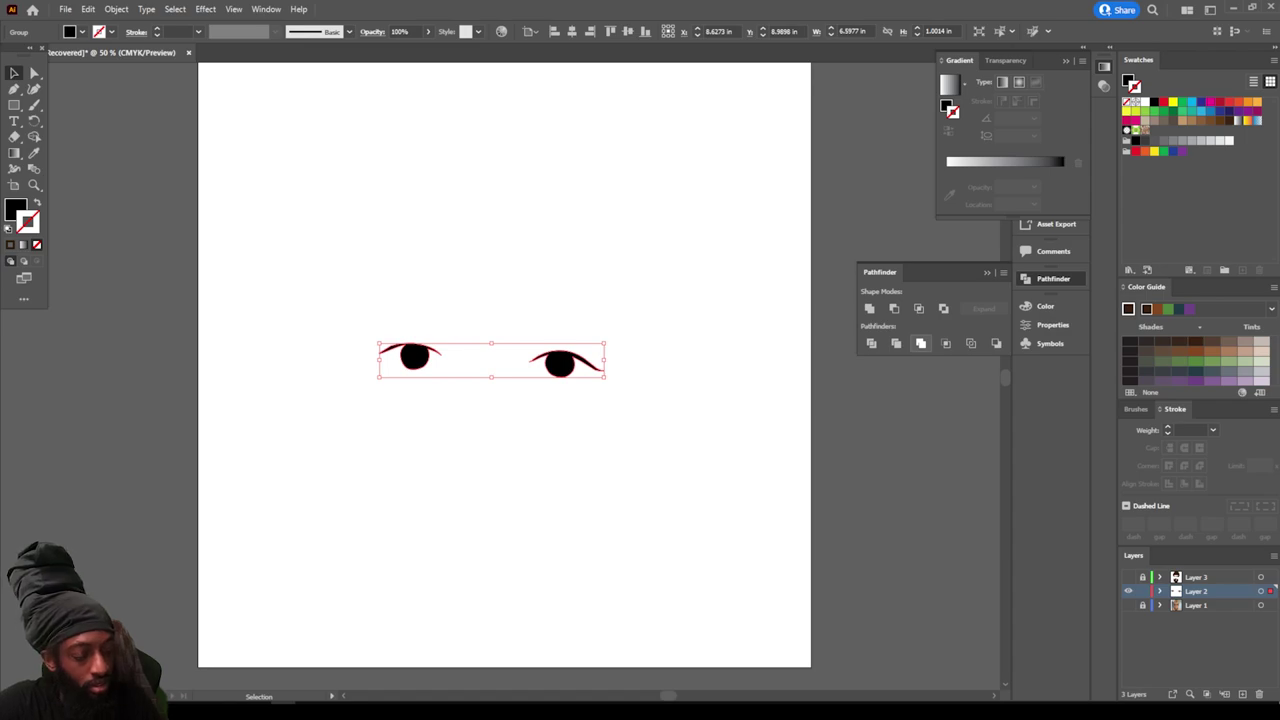
{"action": "key", "text": "ctrl+z"}
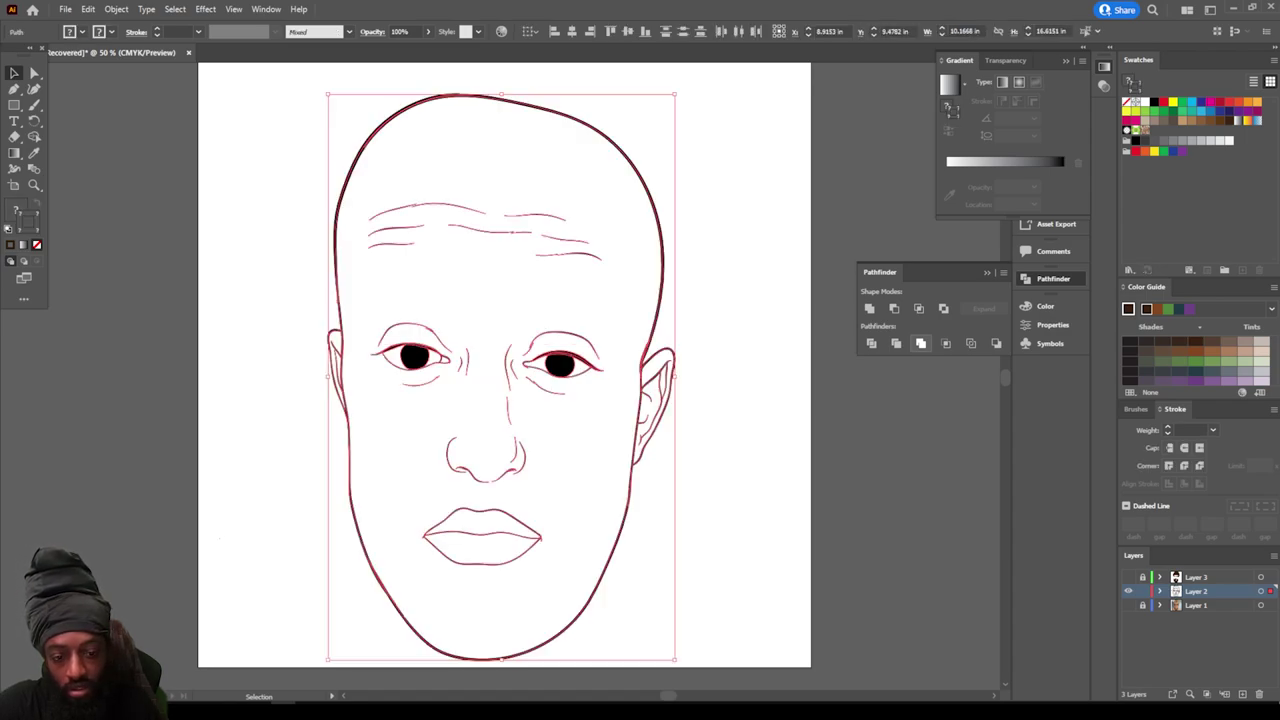
{"action": "key", "text": "ctrl+shift+a"}
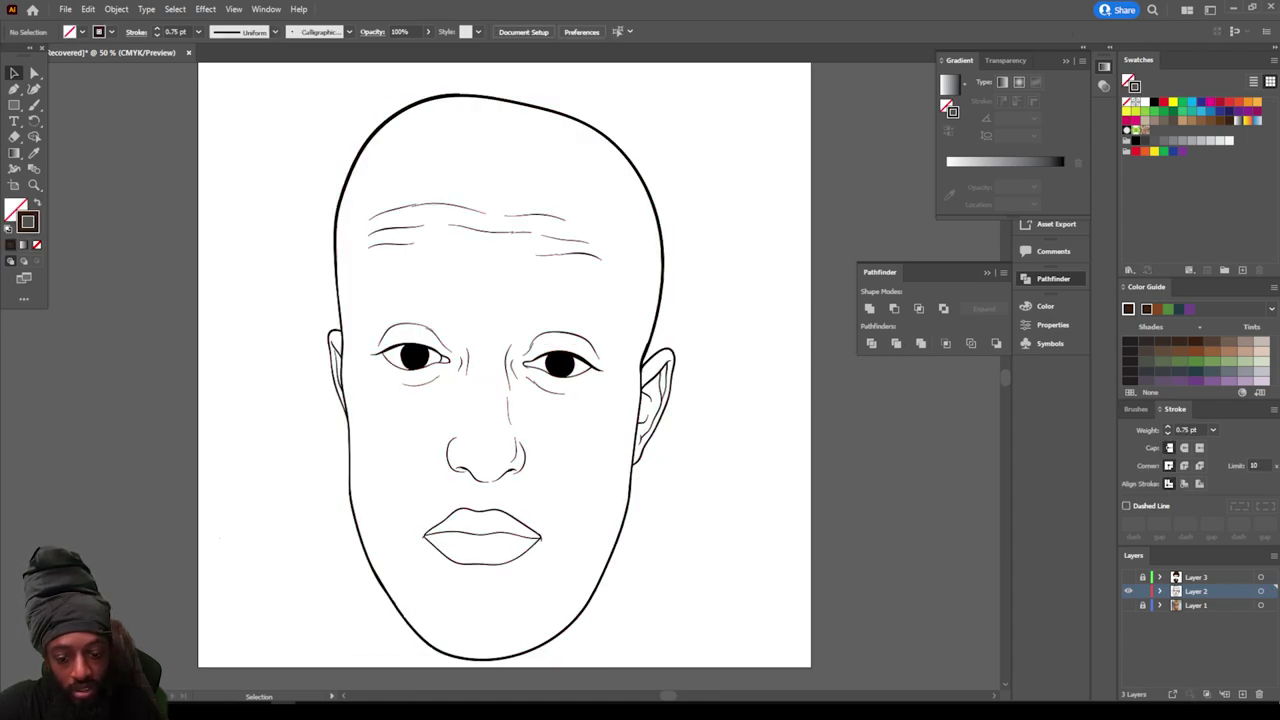
{"action": "left_click_drag", "start_coordinate": [220, 538], "coordinate": [307, 98]}
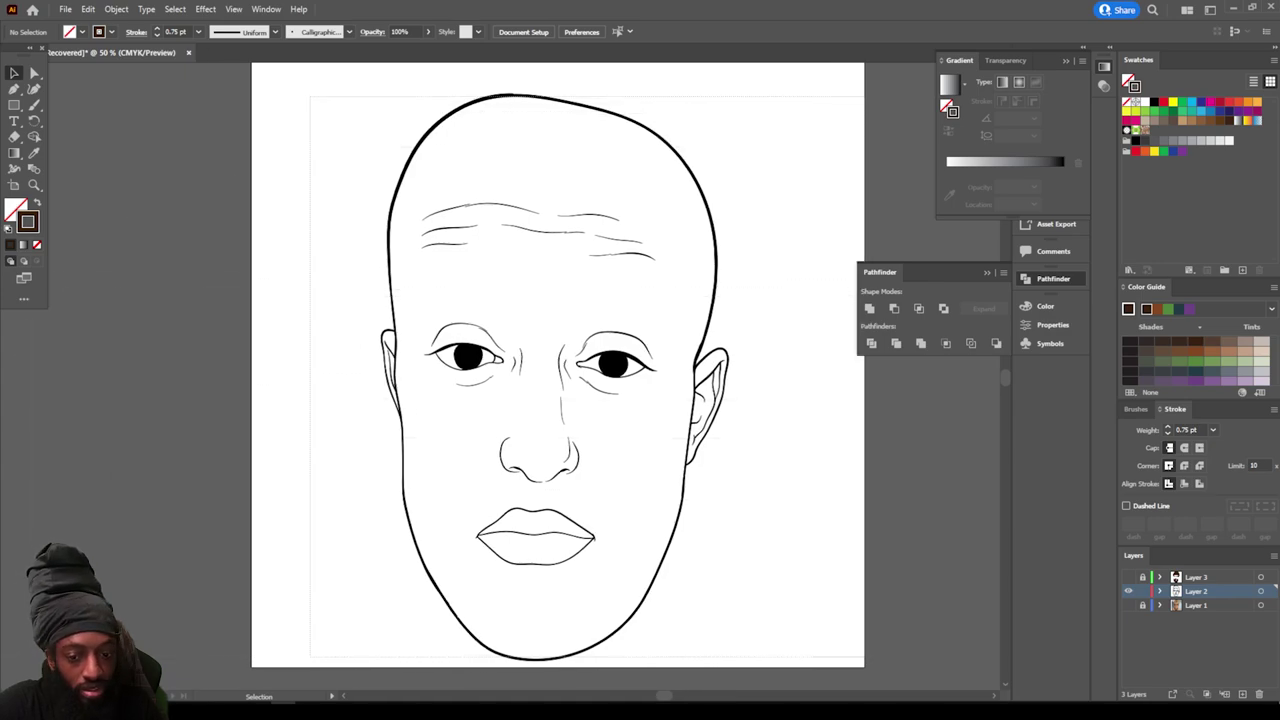
{"action": "key", "text": "ctrl+a"}
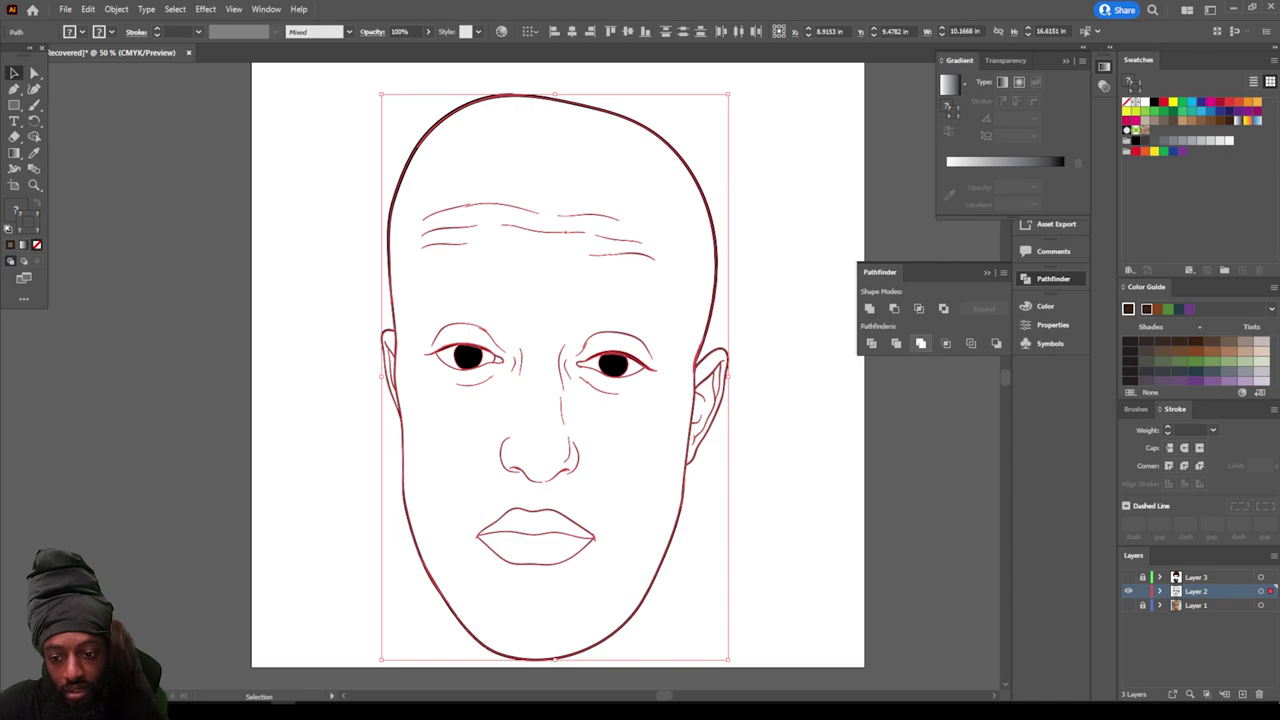
{"action": "left_click", "coordinate": [921, 343]}
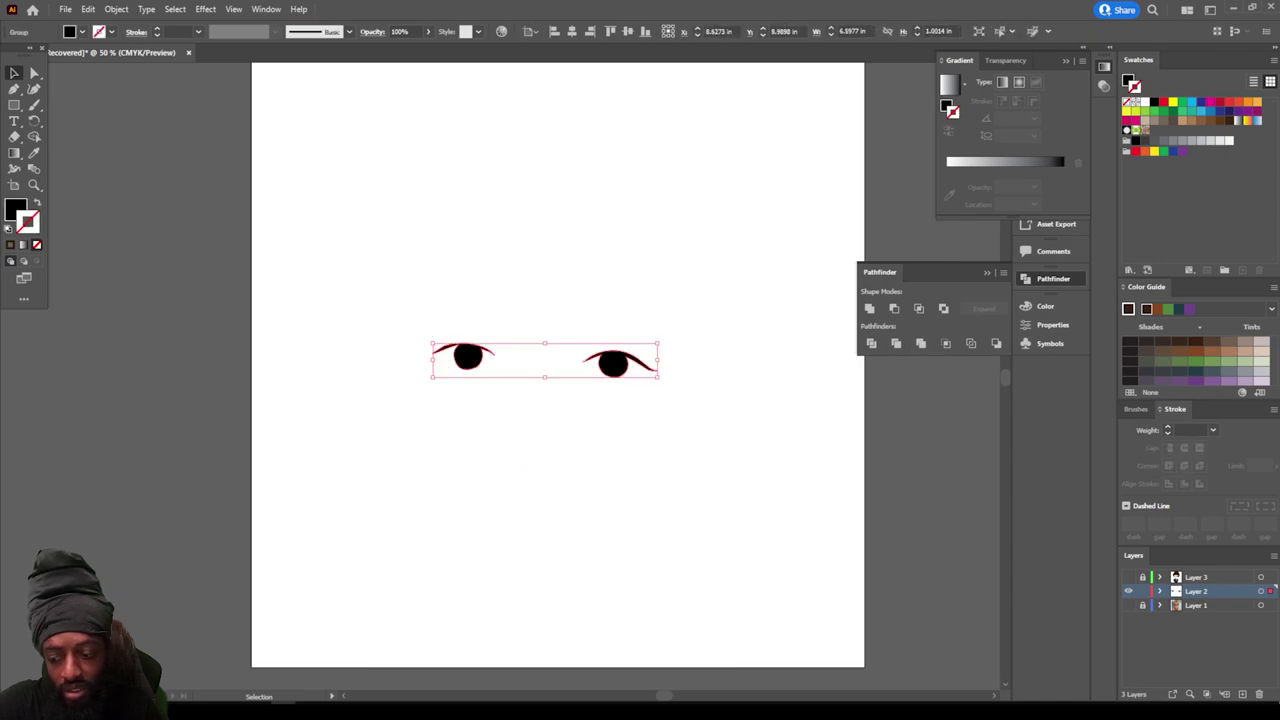
{"action": "key", "text": "ctrl+z"}
{"action": "left_click", "coordinate": [776, 600]}
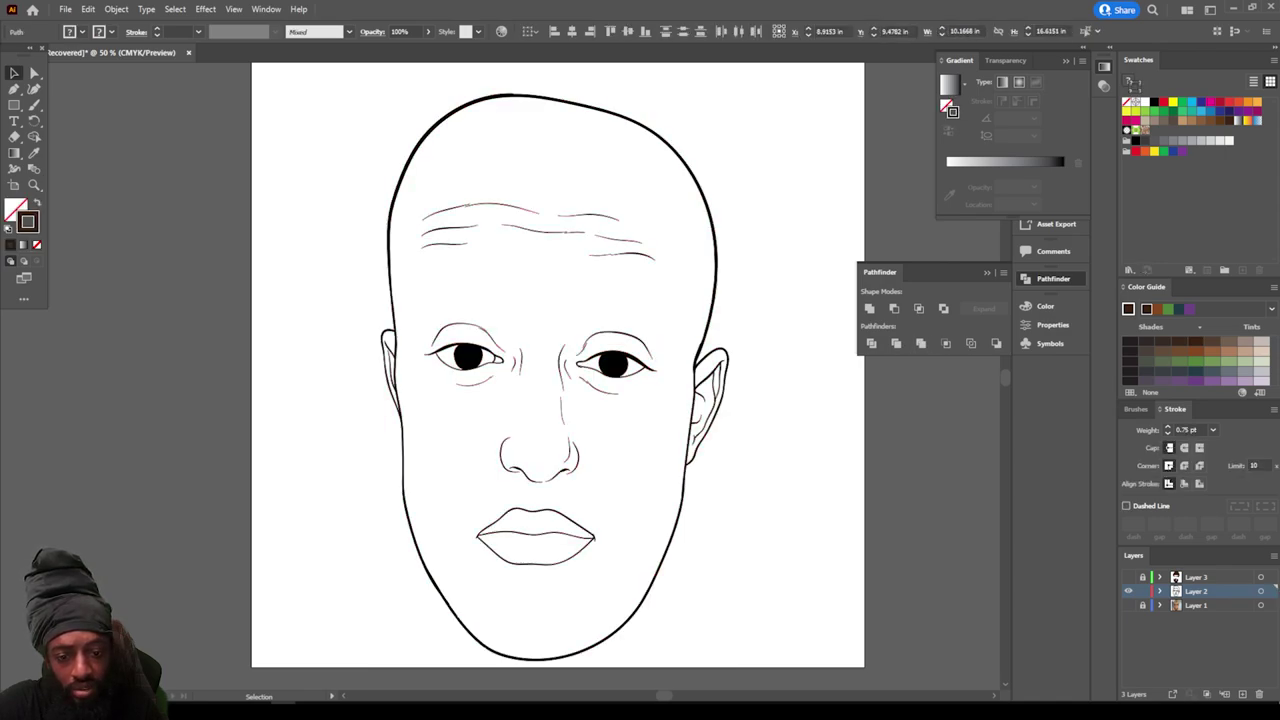
{"action": "mouse_move", "coordinate": [776, 612]}
{"action": "left_mouse_down"}
{"action": "mouse_move", "coordinate": [487, 403]}
{"action": "mouse_move", "coordinate": [350, 112]}
{"action": "left_mouse_up"}
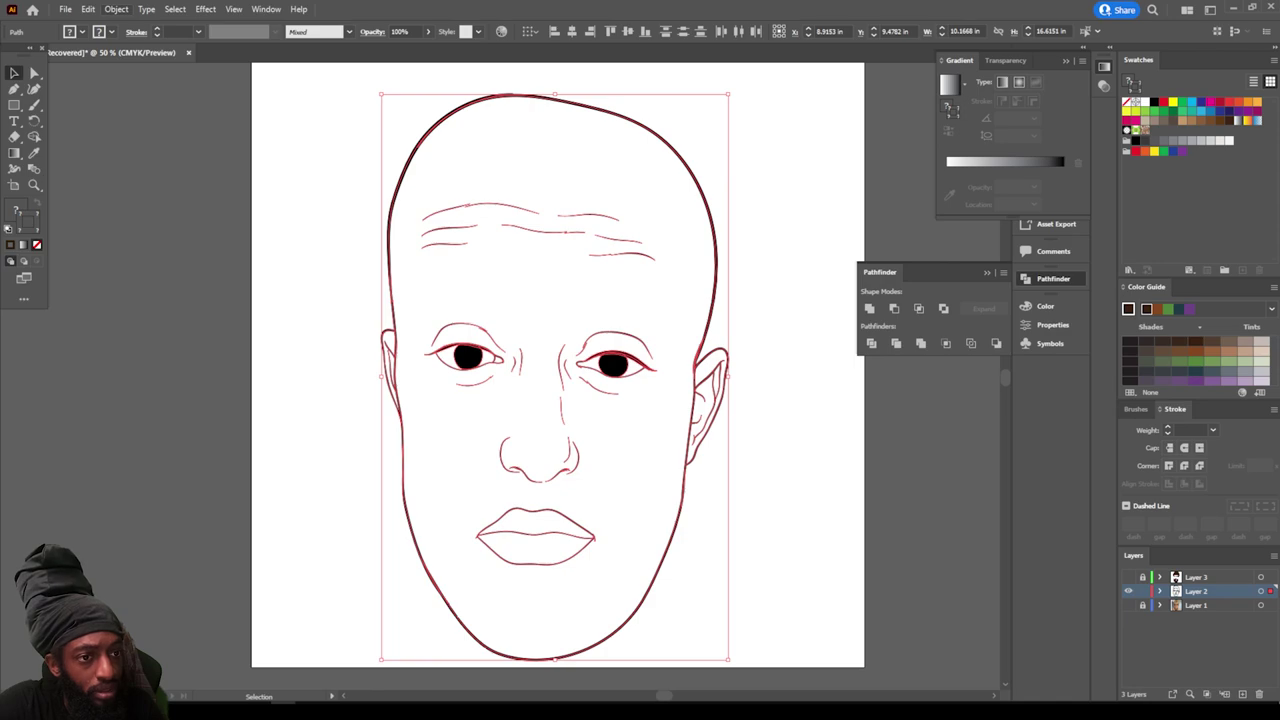
{"action": "left_click", "coordinate": [116, 9]}
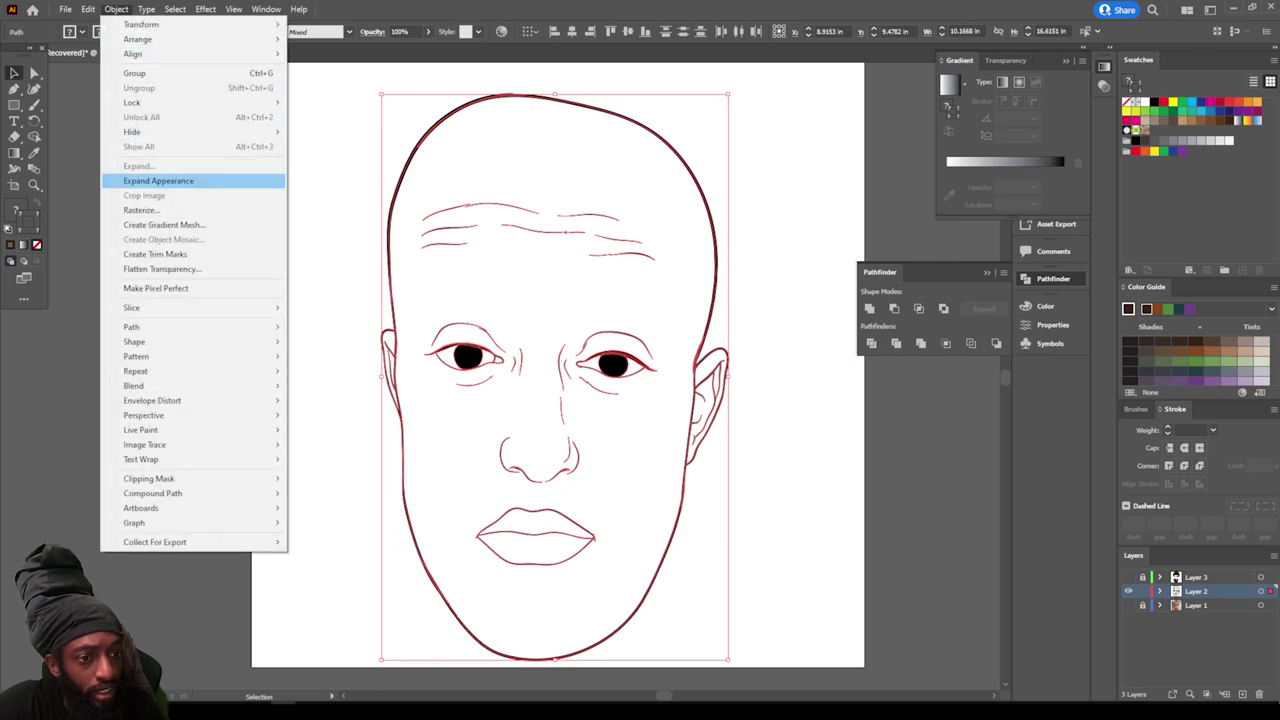
{"action": "left_click", "coordinate": [219, 541]}
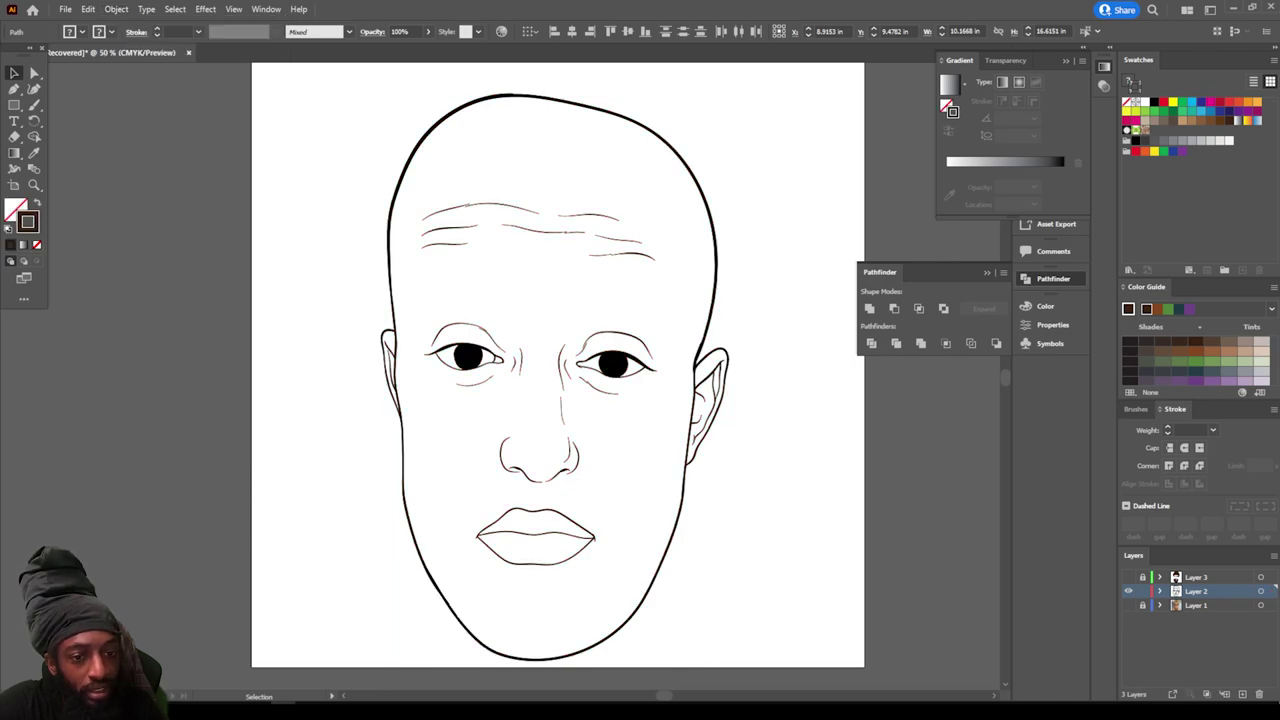
Step: Expand the appearance of all the face line art, combine it with Pathfinder Merge, and deselect it
{"action": "left_click_drag", "start_coordinate": [316, 86], "coordinate": [765, 658]}
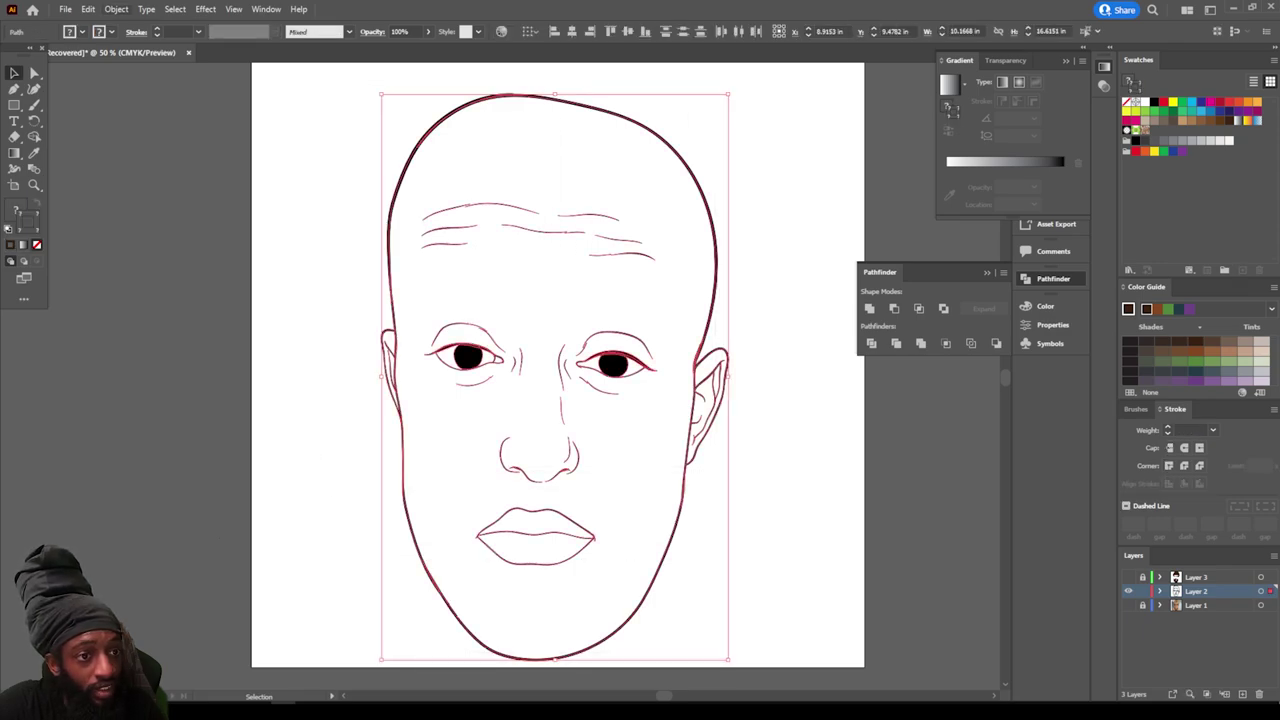
{"action": "left_click", "coordinate": [116, 9]}
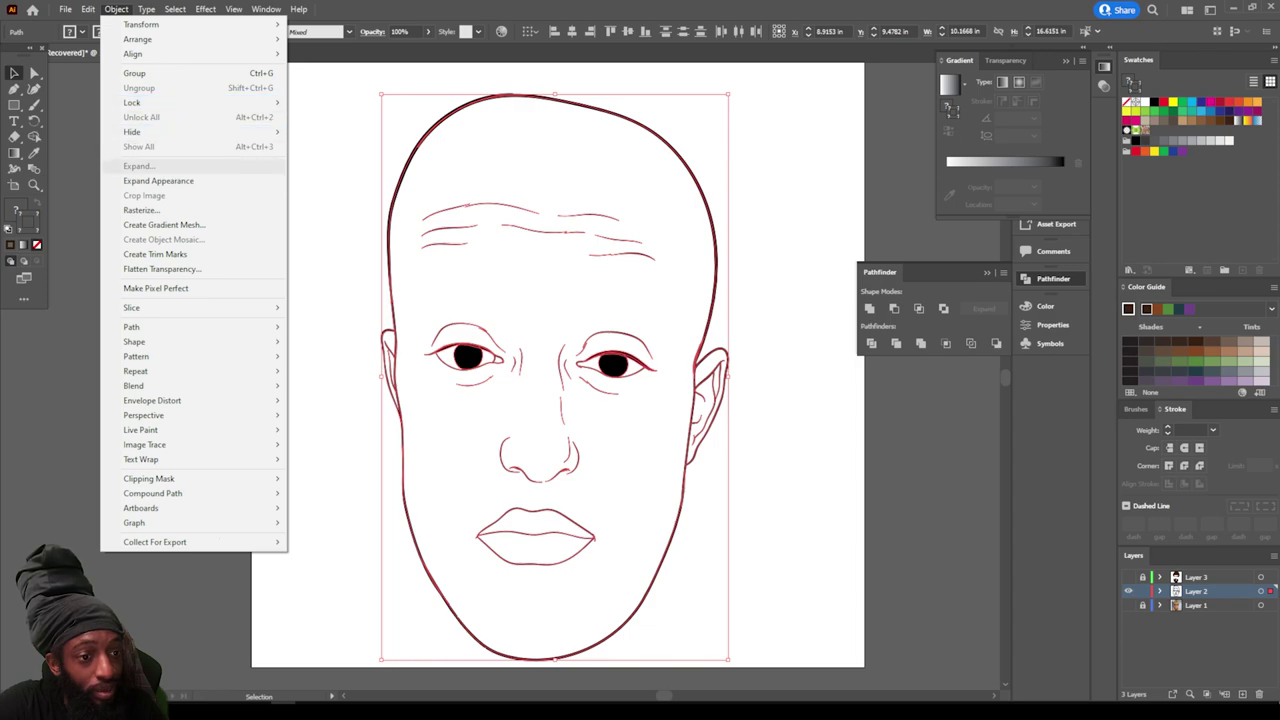
{"action": "left_click", "coordinate": [158, 180]}
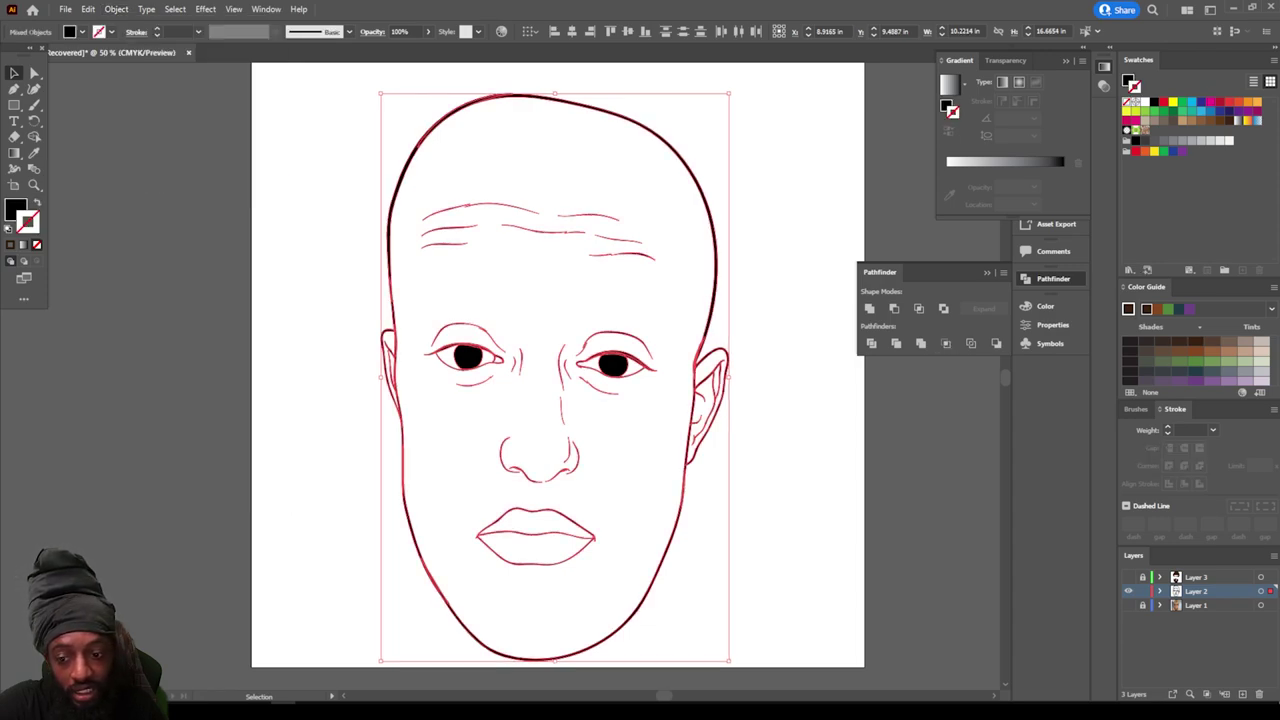
{"action": "left_click", "coordinate": [921, 343]}
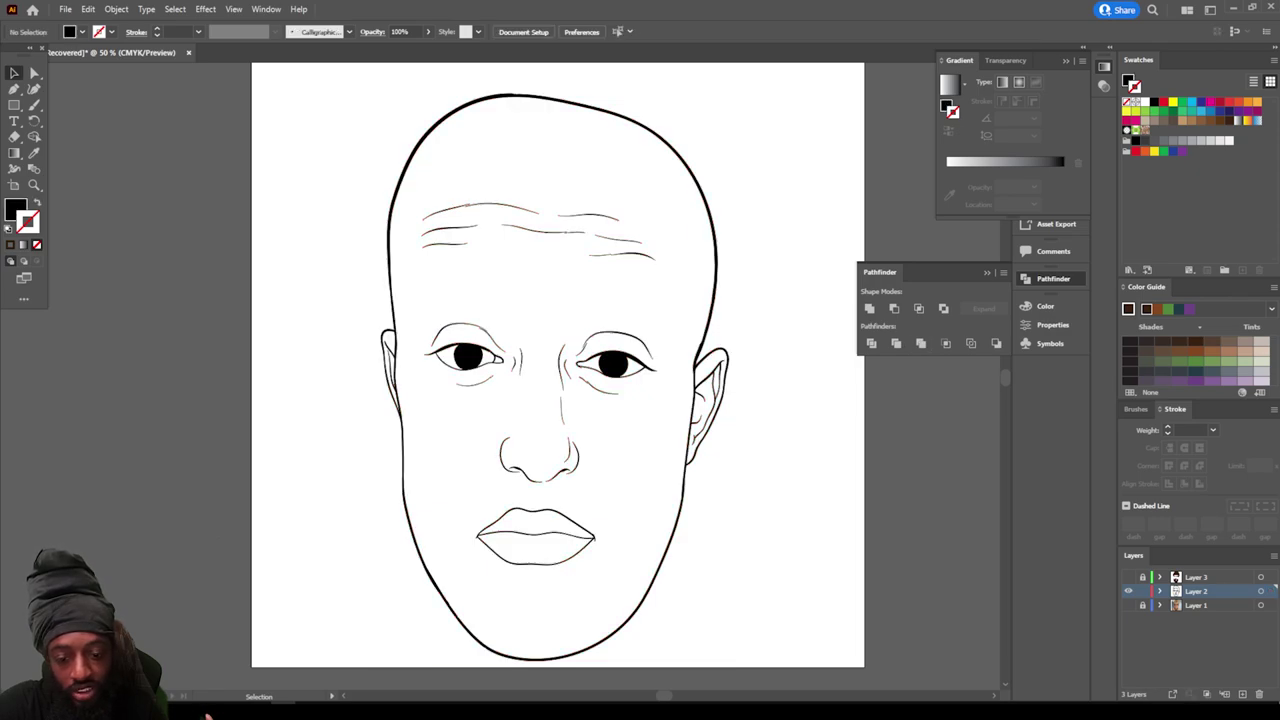
{"action": "key", "text": "ctrl+shift+a"}
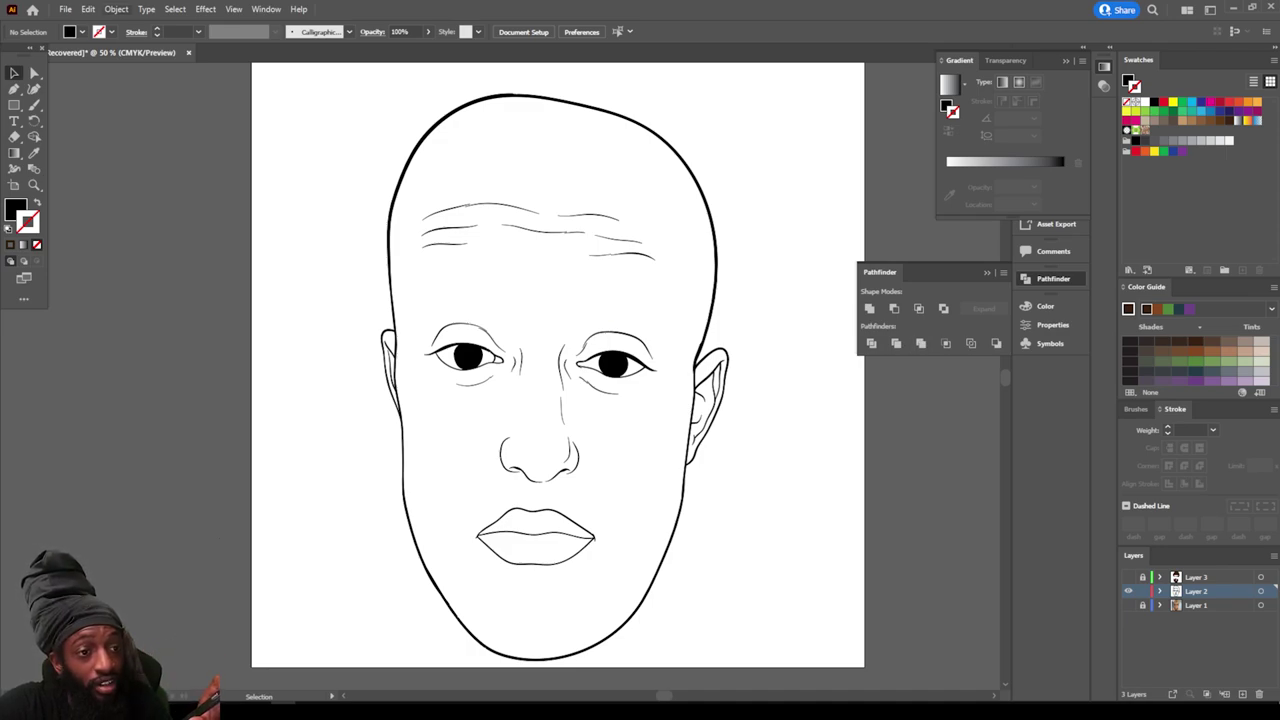
{"action": "left_click", "coordinate": [116, 9]}
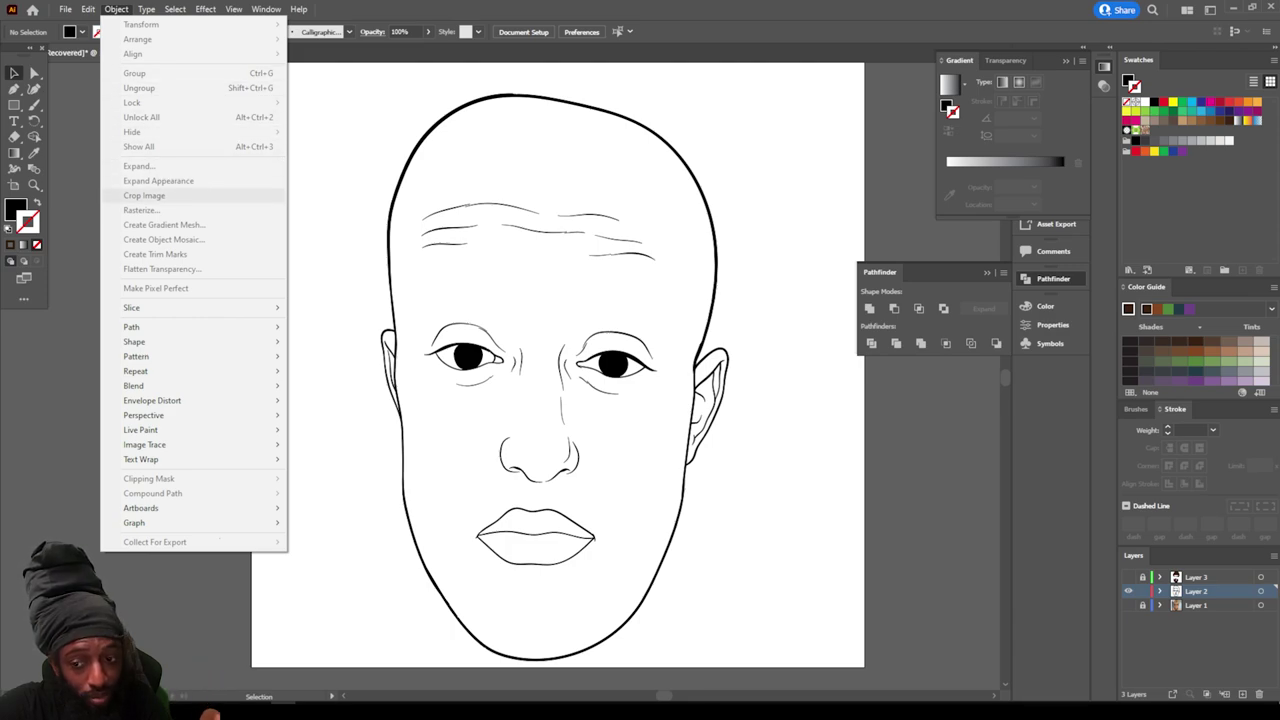
{"action": "key", "text": "Escape"}
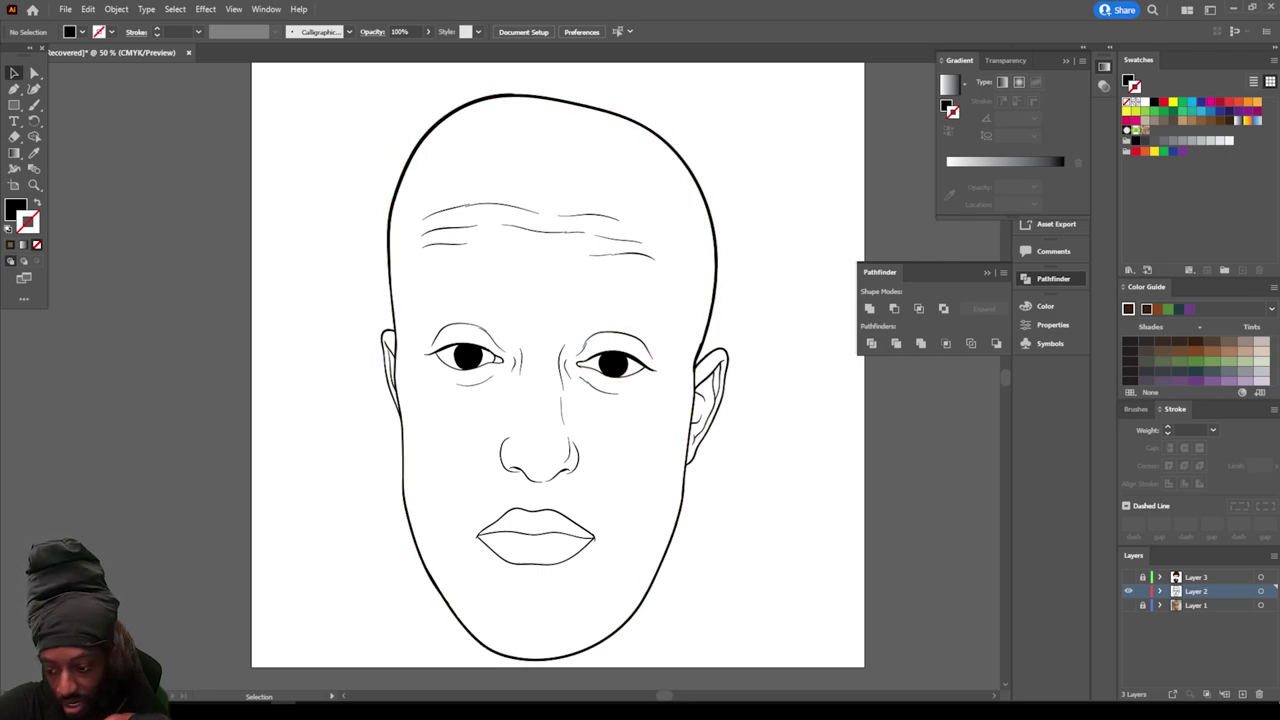
Step: Duplicate Layer 2, lock the copy, and make the original Layer 2 the active layer
{"action": "left_click_drag", "start_coordinate": [1197, 591], "coordinate": [1226, 655]}
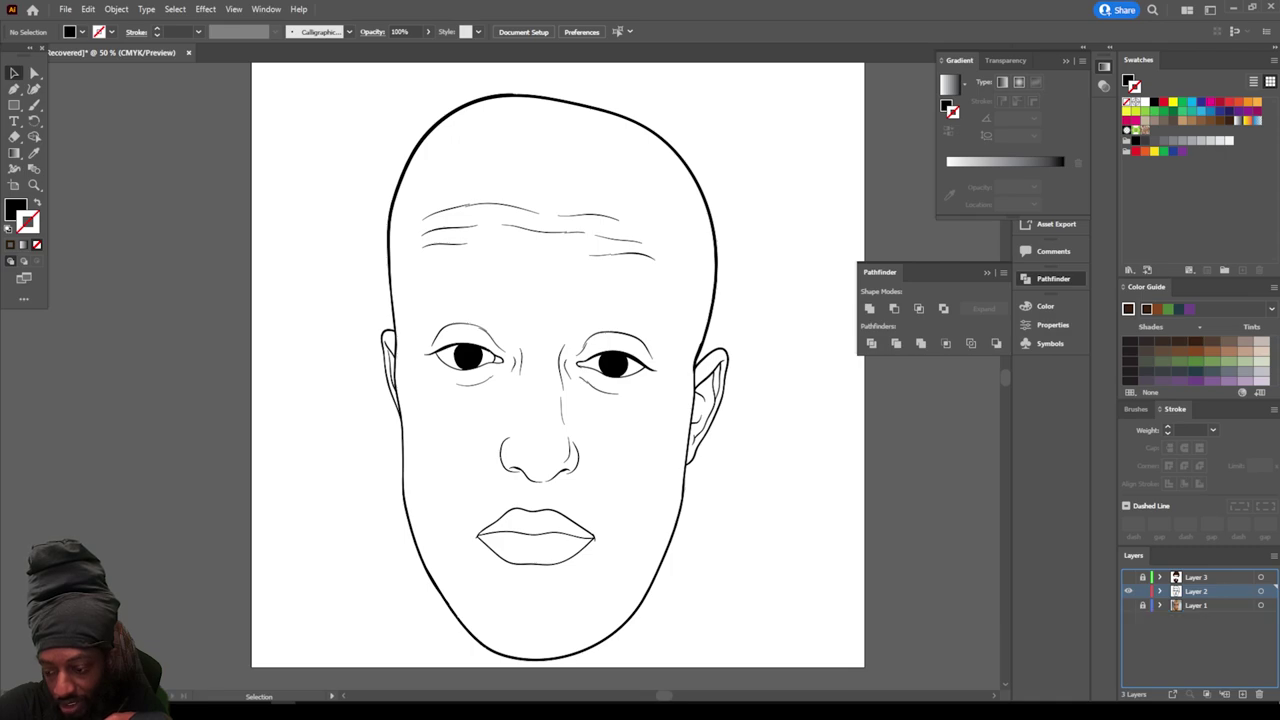
{"action": "left_click_drag", "start_coordinate": [1197, 591], "coordinate": [1243, 694]}
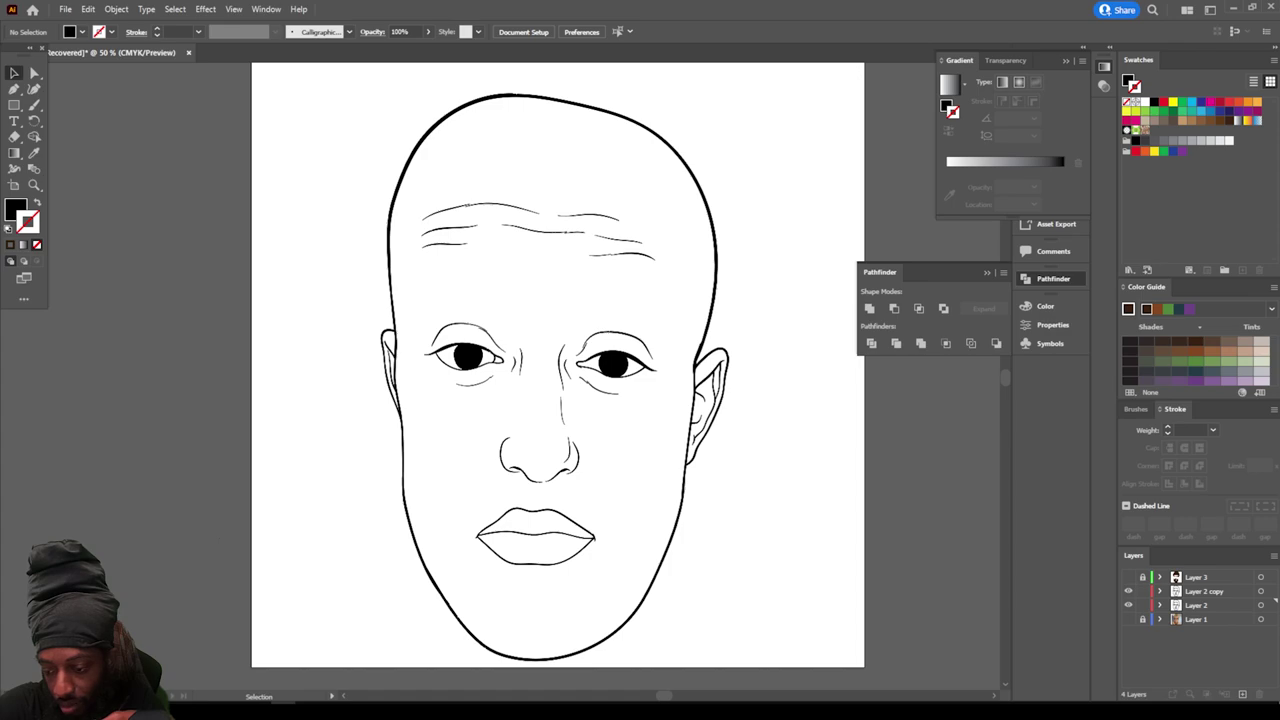
{"action": "left_click", "coordinate": [1143, 591]}
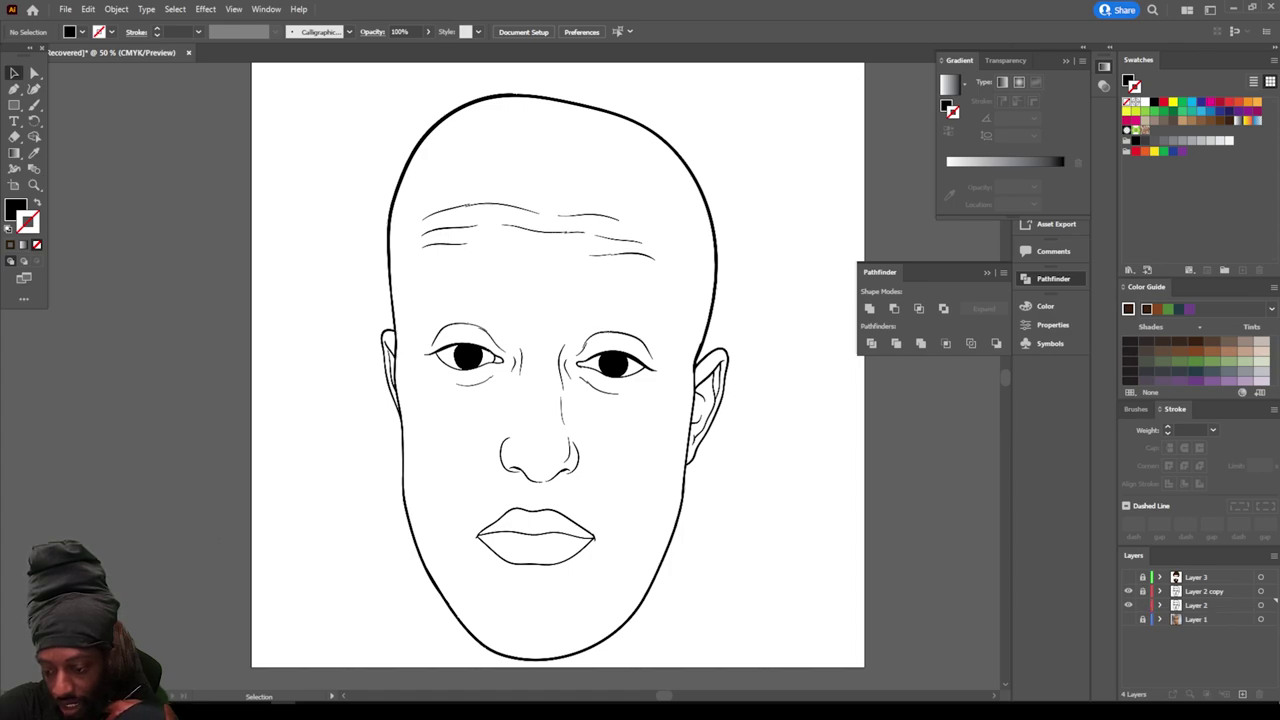
{"action": "left_click", "coordinate": [1274, 604]}
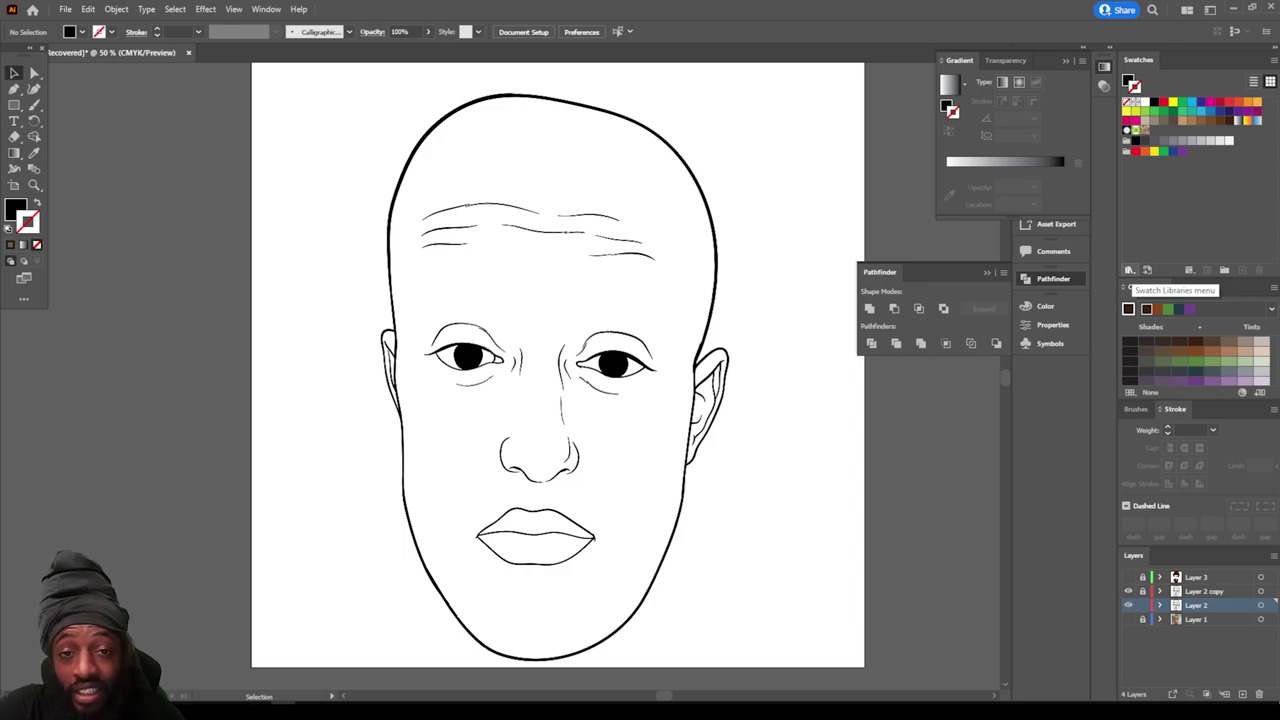
Step: Load the CHIWORLD SKIN TONES #1 swatch library and dock it beside the default swatches
{"action": "left_click", "coordinate": [1129, 270]}
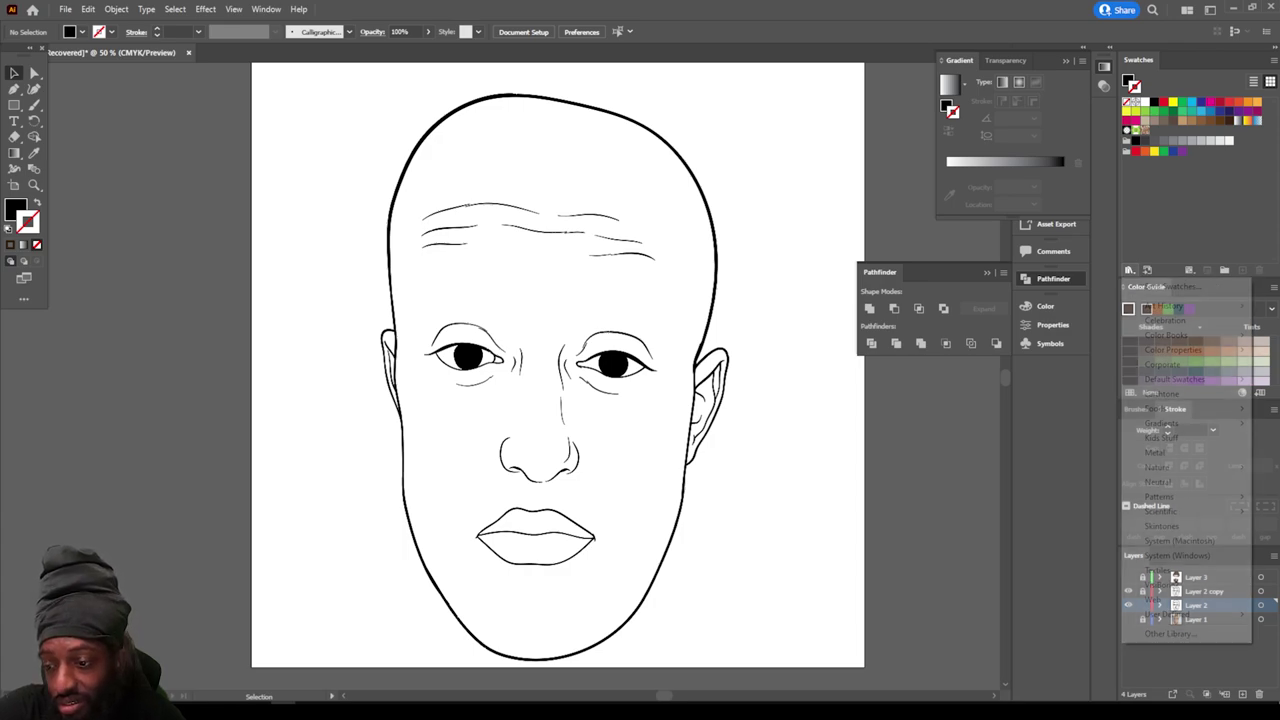
{"action": "left_click", "coordinate": [1170, 634]}
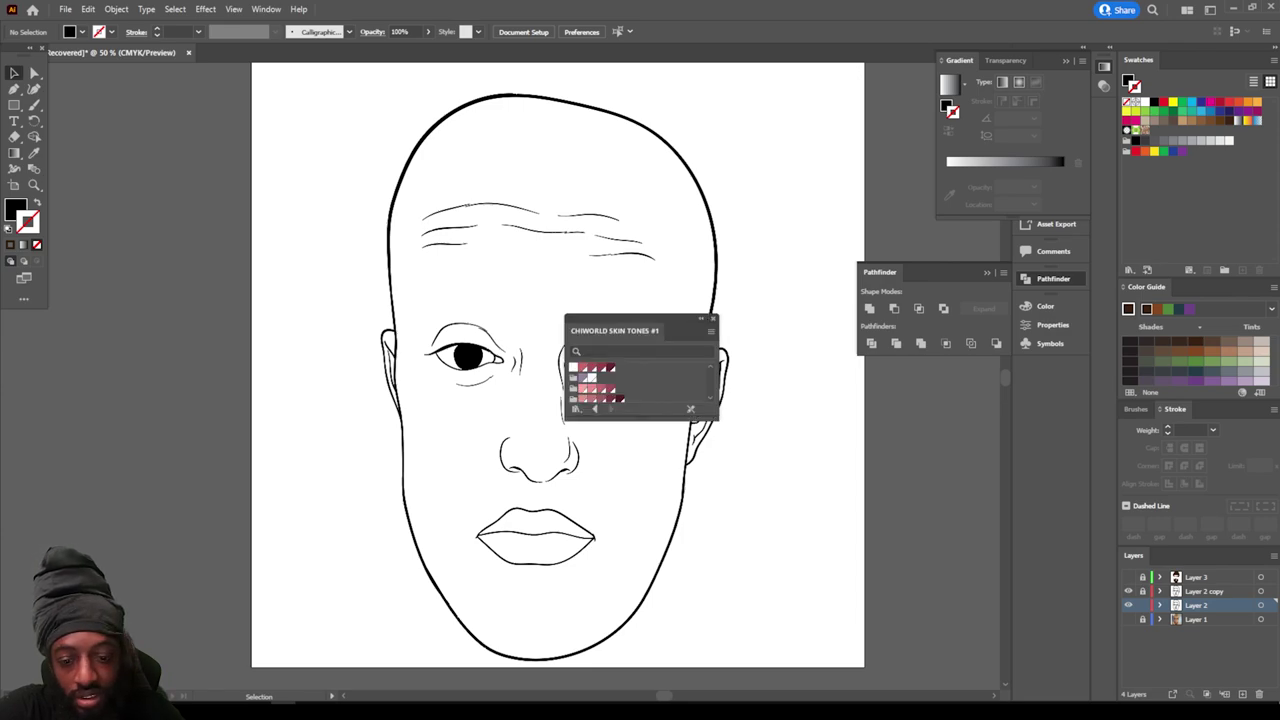
{"action": "left_click_drag", "start_coordinate": [650, 320], "coordinate": [1190, 60]}
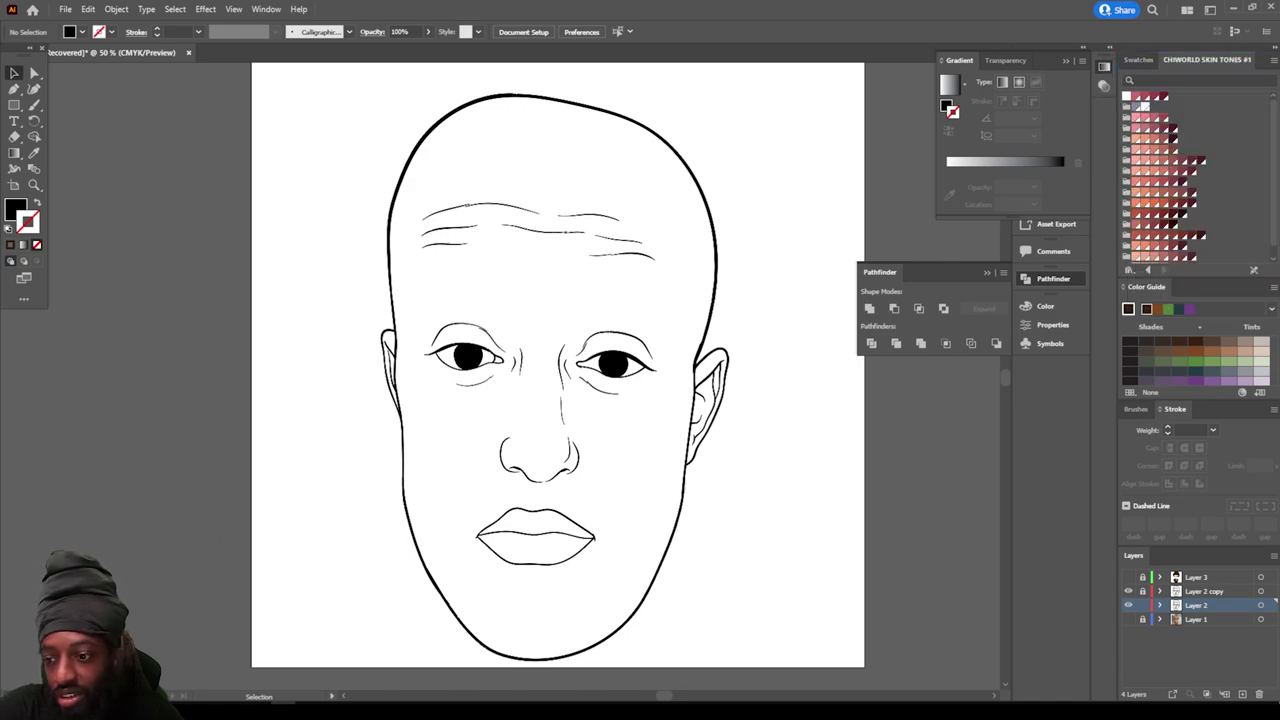
{"action": "scroll", "coordinate": [1190, 180], "scroll_direction": "down", "scroll_amount": 1}
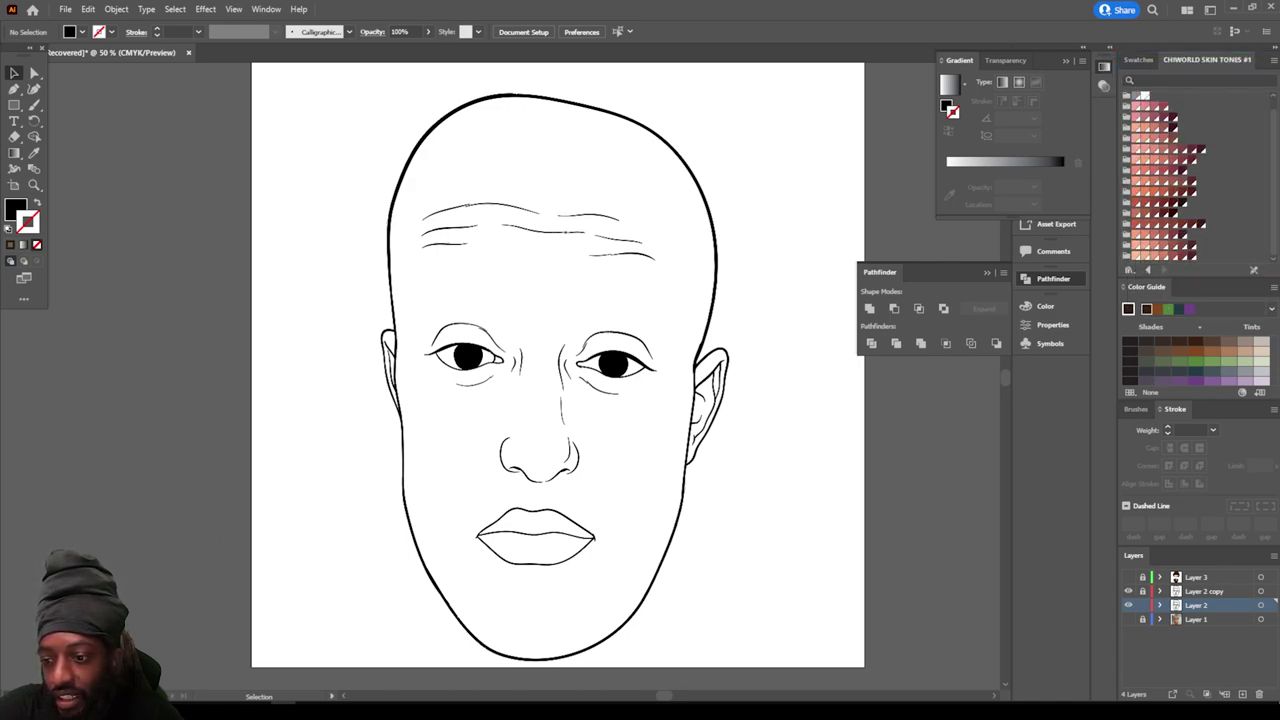
Step: Draw a peach-filled rectangle with a black outline, about 16.4 by 17.6 in, covering the whole face on Layer 2, and deselect it
{"action": "left_click", "coordinate": [1146, 254]}
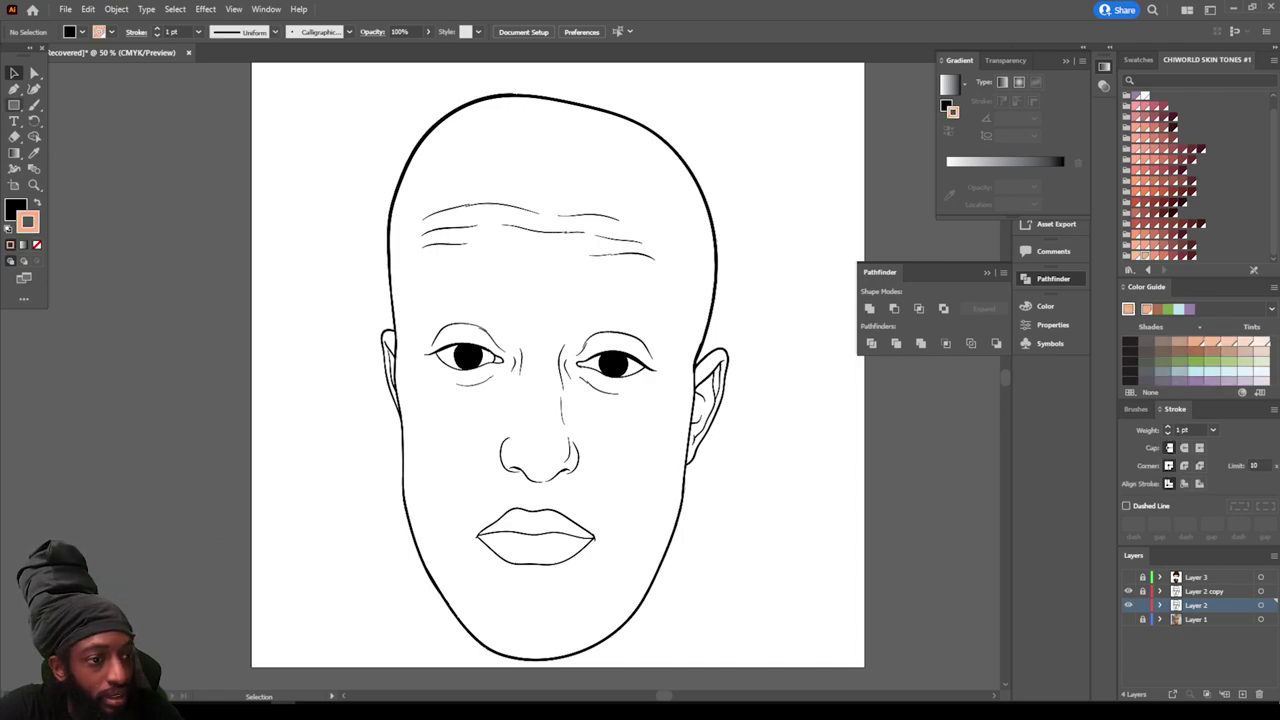
{"action": "key", "text": "m"}
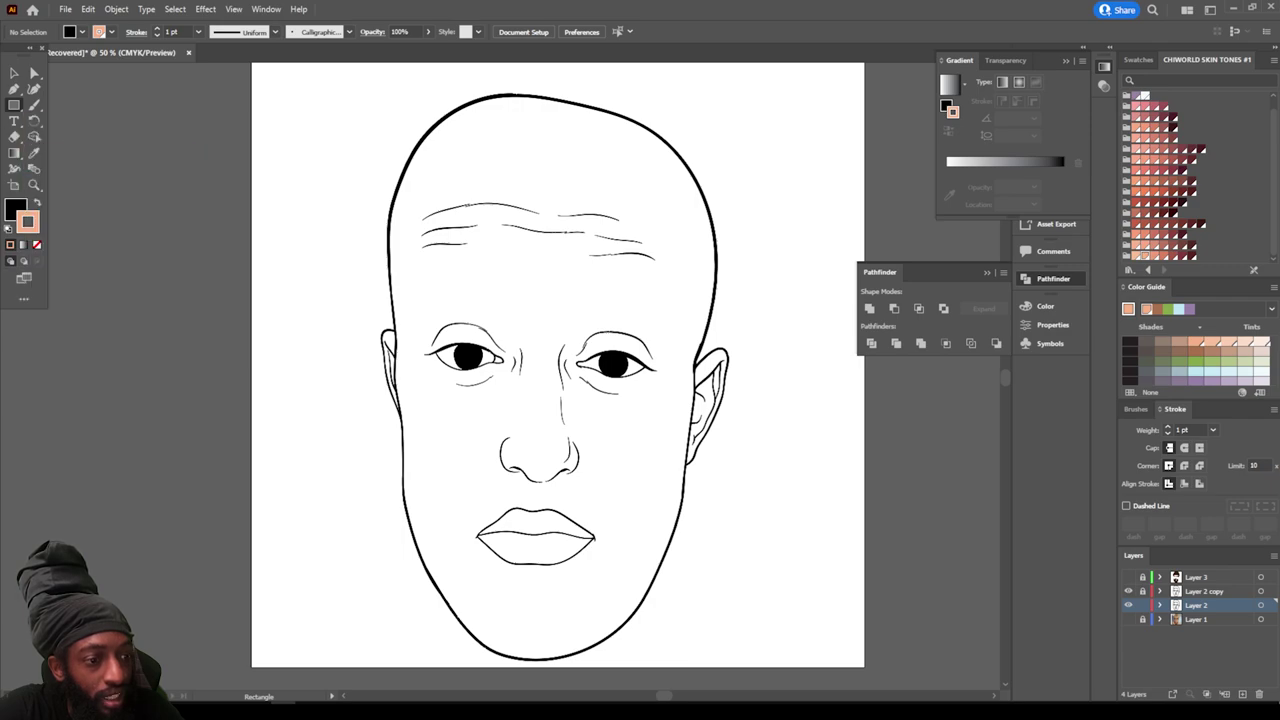
{"action": "key", "text": "shift+x"}
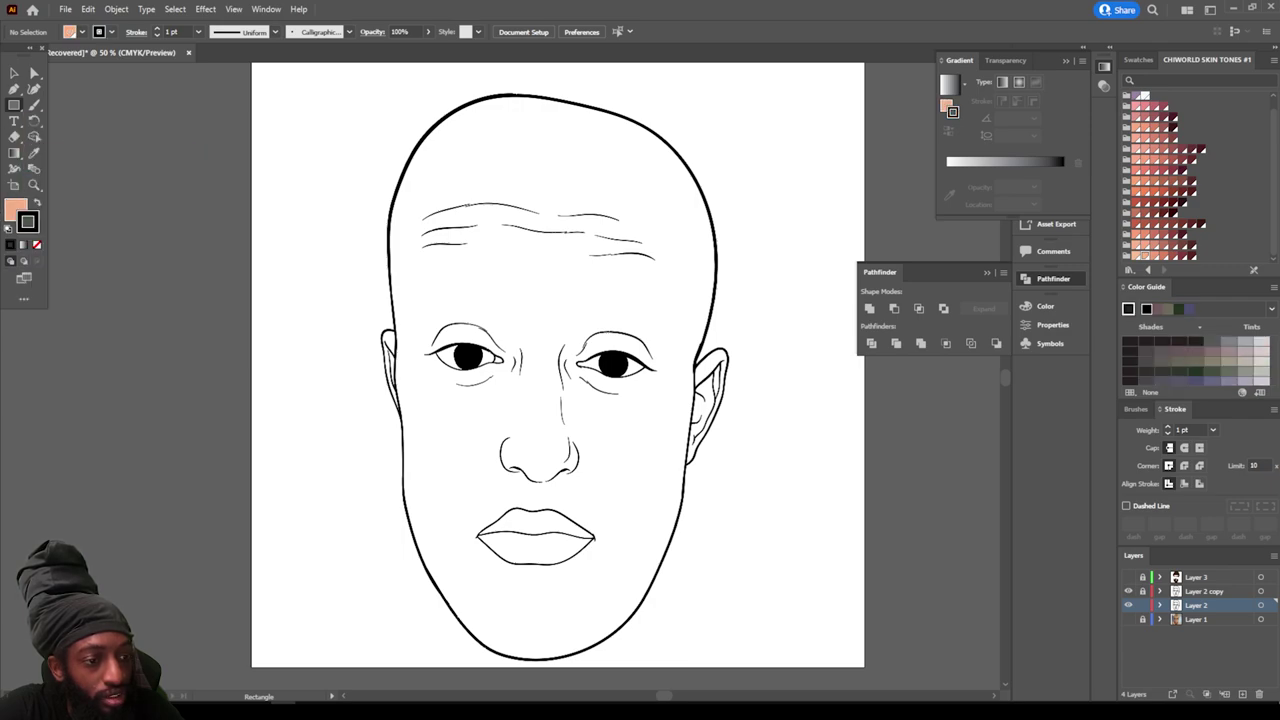
{"action": "left_click_drag", "start_coordinate": [287, 81], "coordinate": [847, 680]}
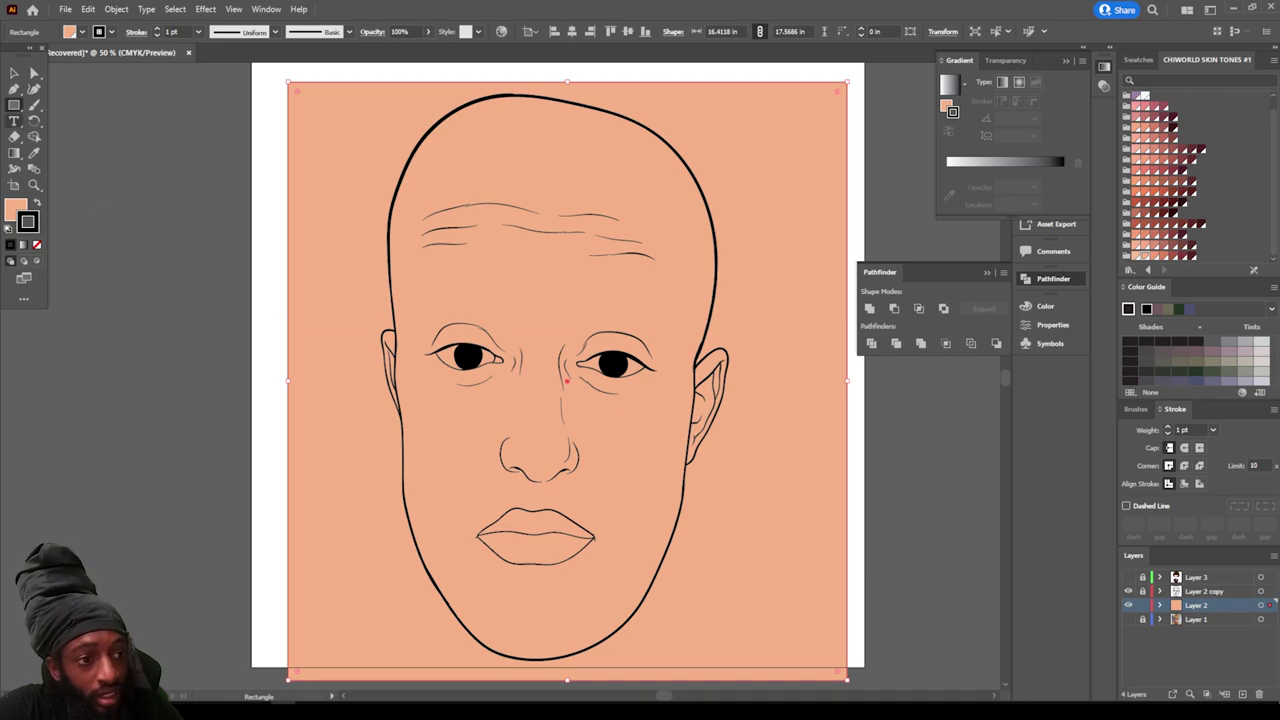
{"action": "key", "text": "v"}
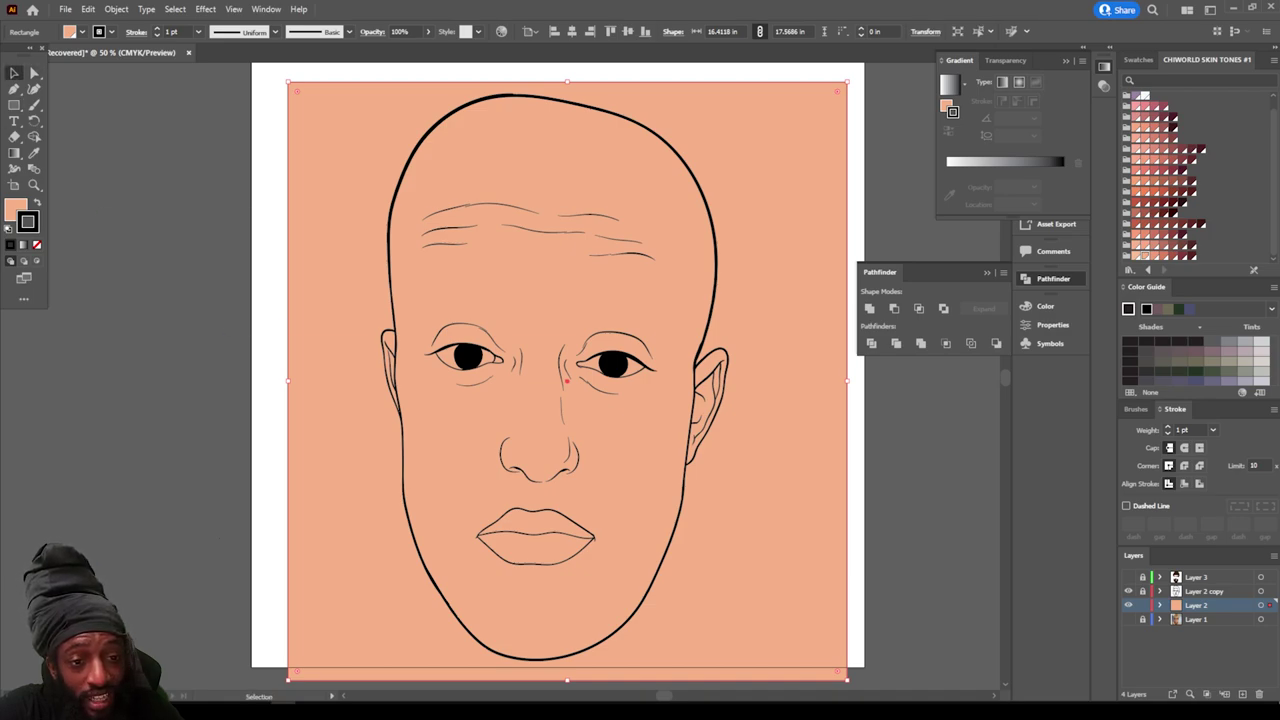
{"action": "right_click", "coordinate": [382, 142]}
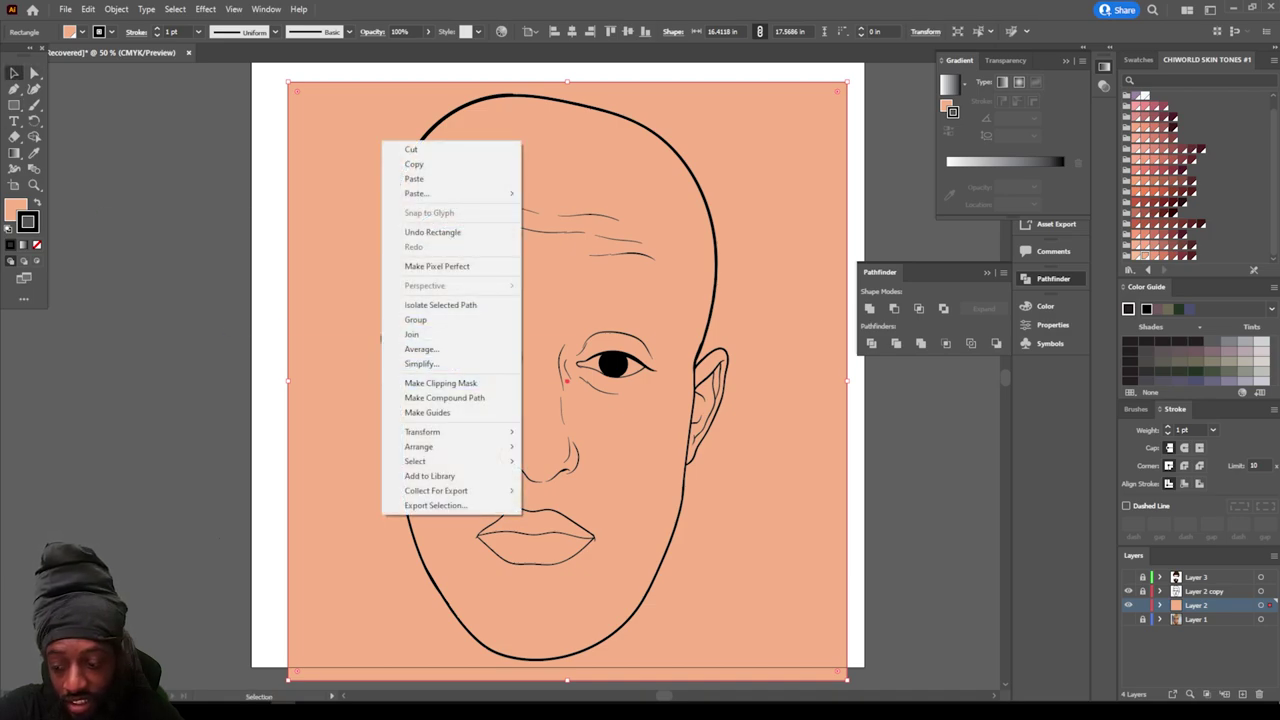
{"action": "left_click", "coordinate": [222, 190]}
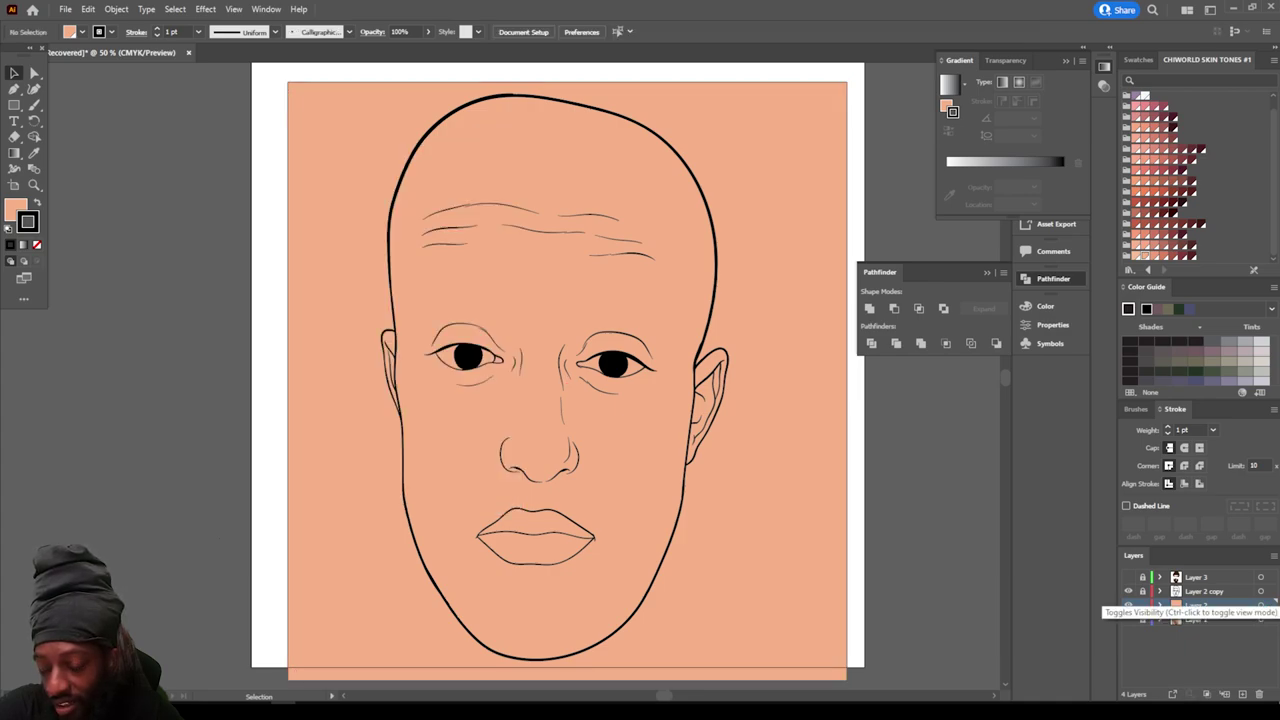
Step: Hide Layer 2 copy and send the peach rectangle to the back, behind the face line art on Layer 2
{"action": "left_click", "coordinate": [1129, 591]}
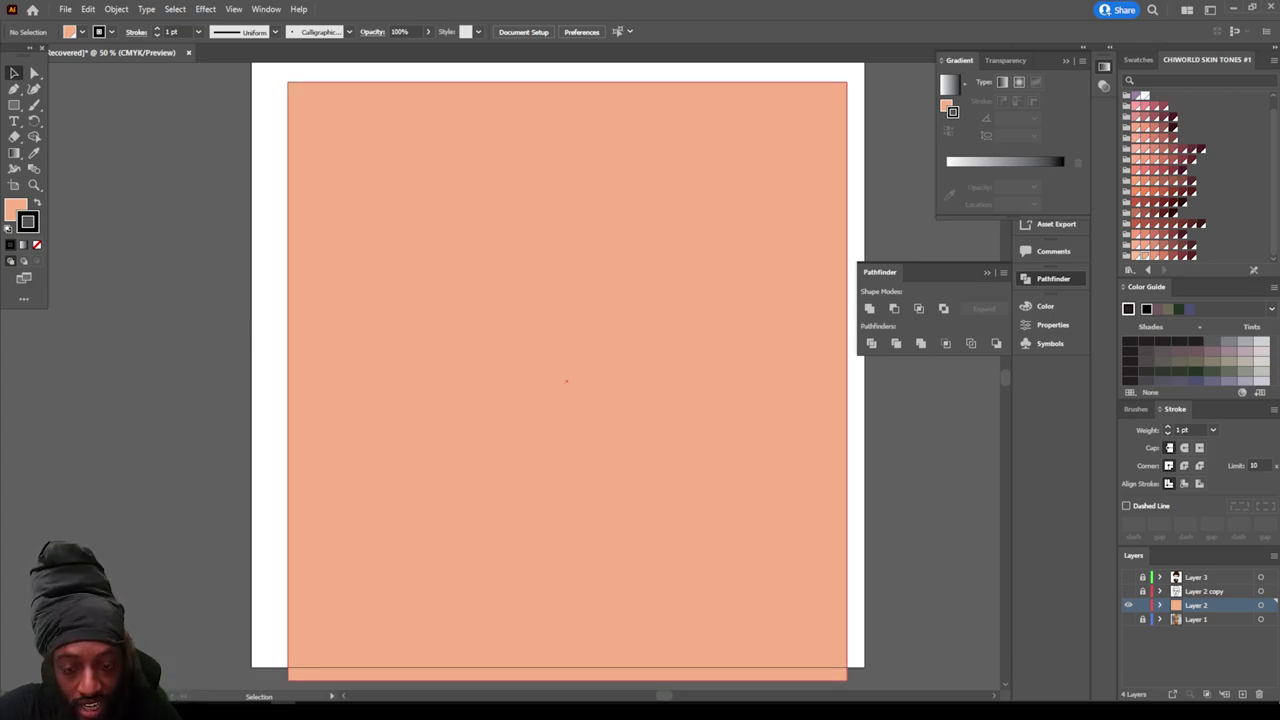
{"action": "right_click", "coordinate": [718, 130]}
{"action": "mouse_move", "coordinate": [790, 352]}
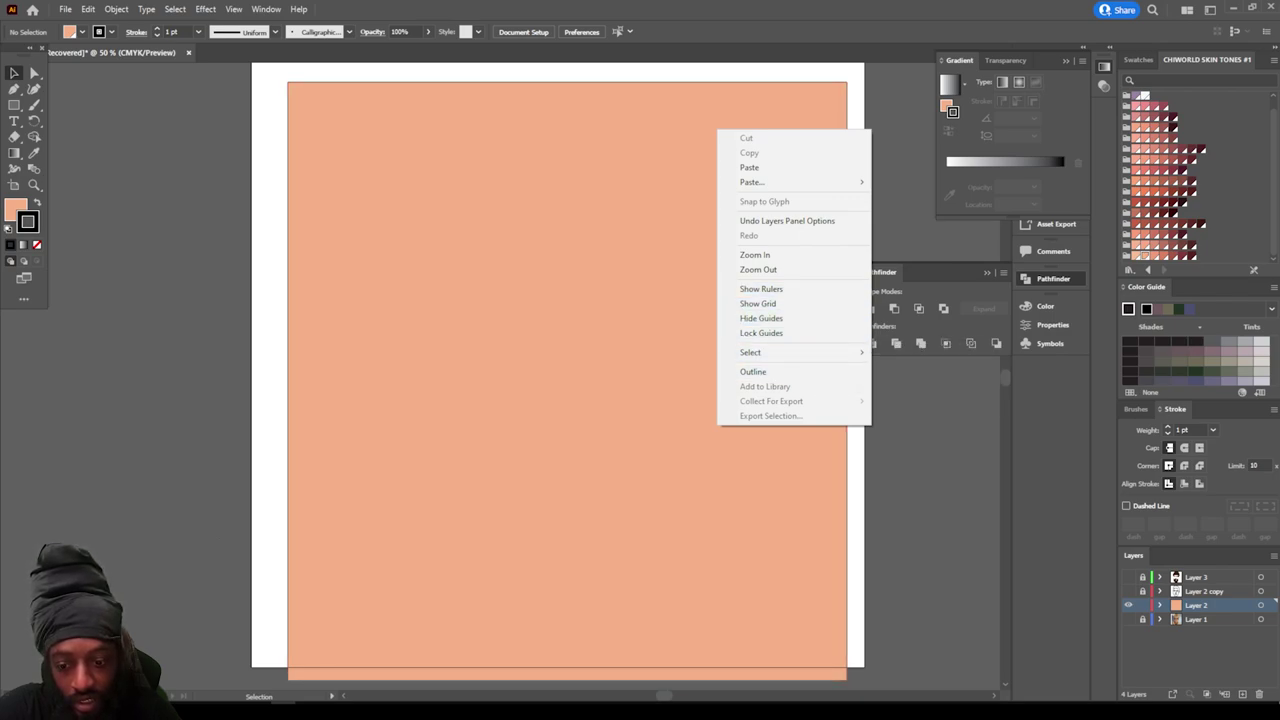
{"action": "left_click", "coordinate": [566, 376]}
{"action": "right_click", "coordinate": [817, 273]}
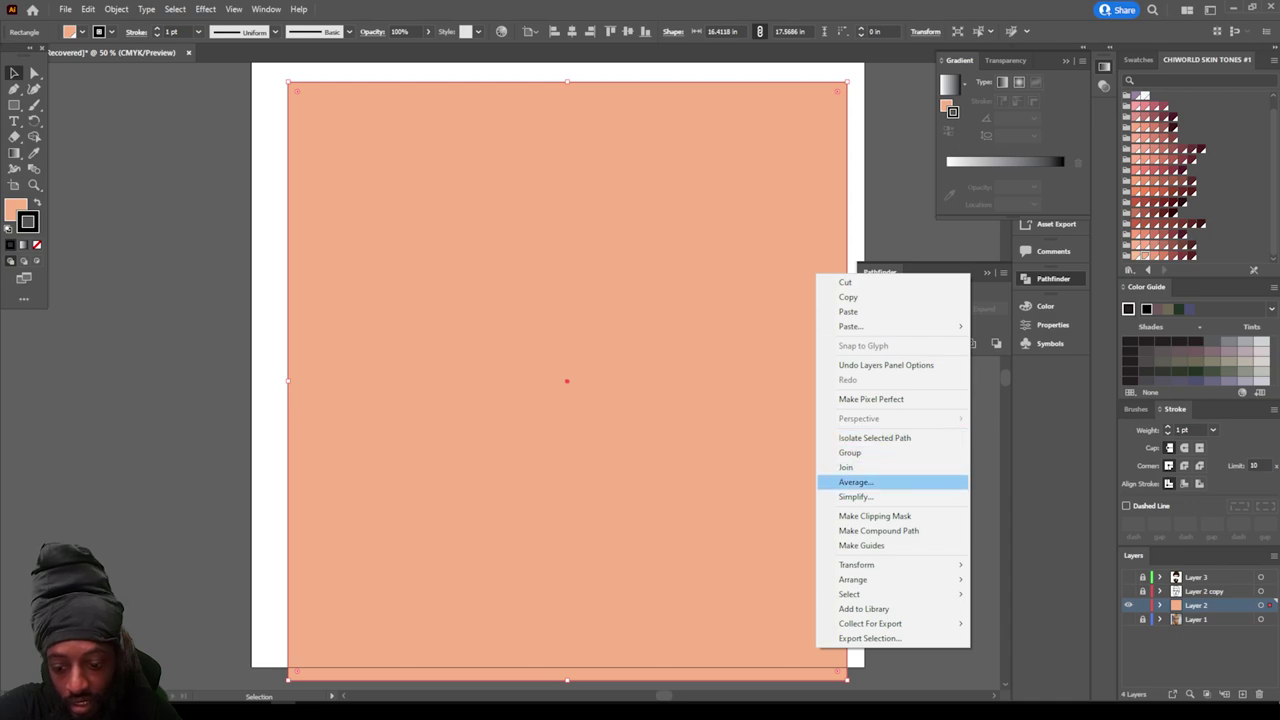
{"action": "mouse_move", "coordinate": [853, 580]}
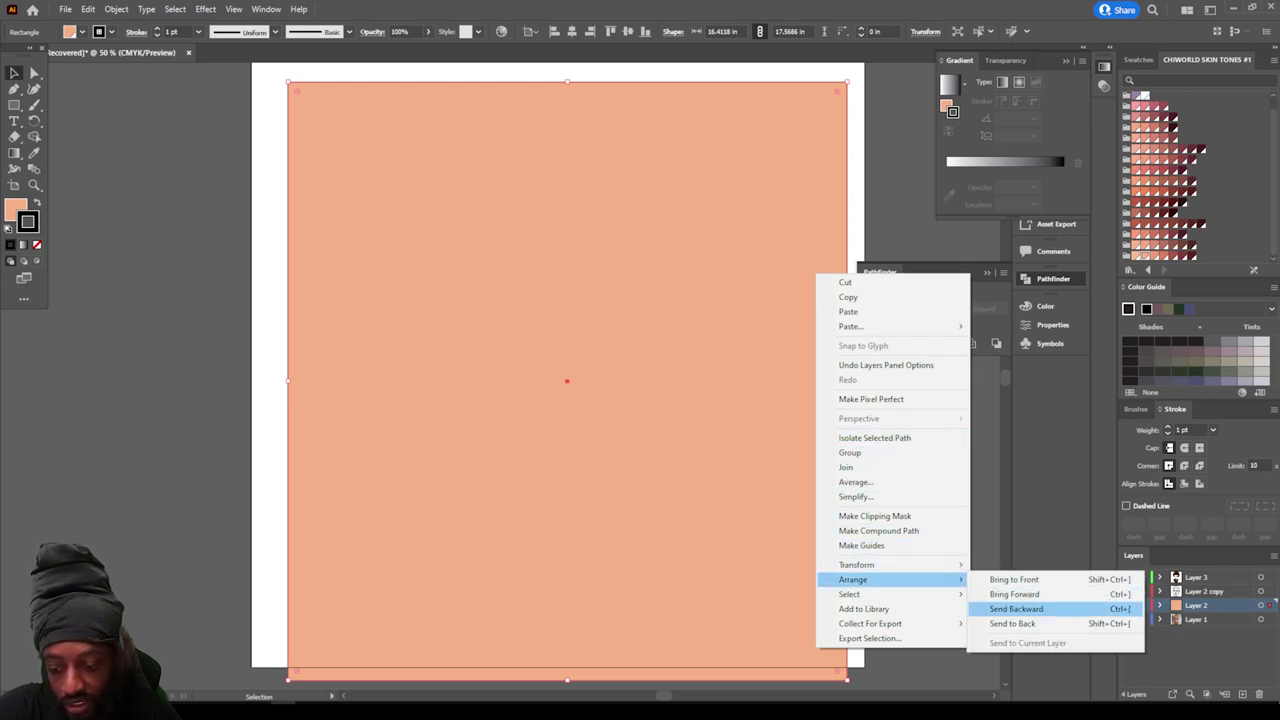
{"action": "left_click", "coordinate": [1012, 623]}
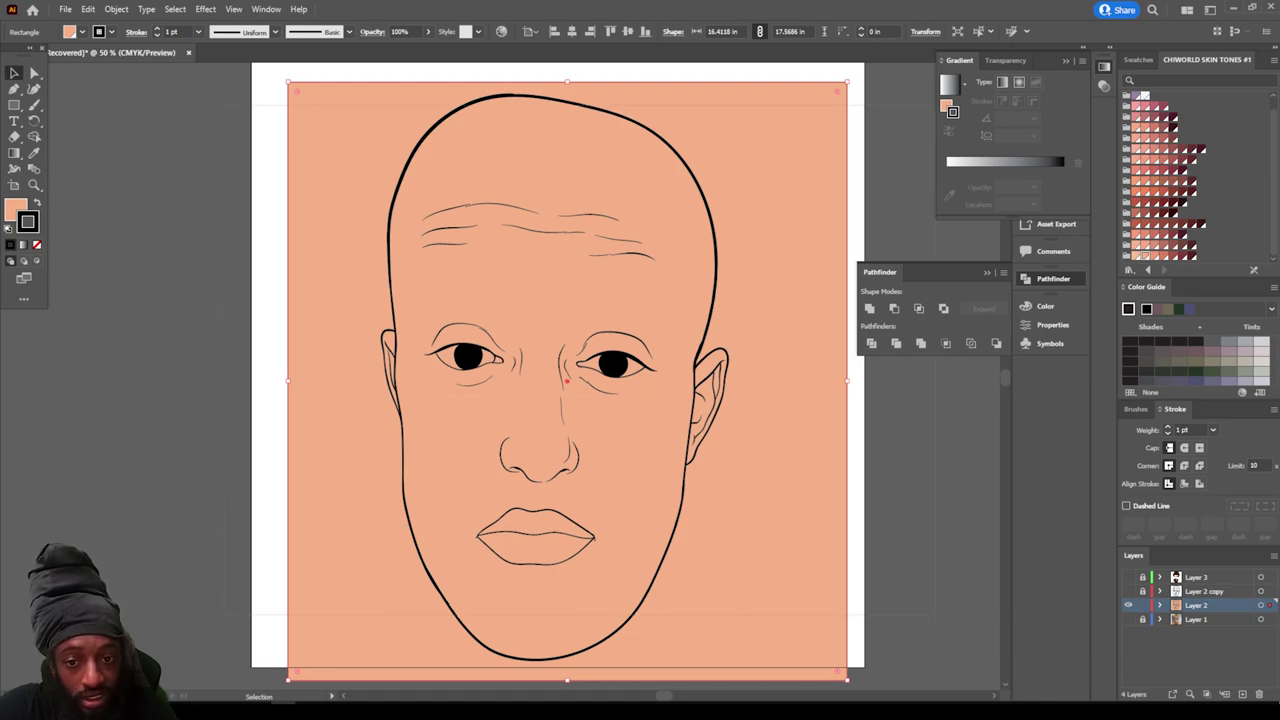
Step: Combine the rectangle and face line art with Pathfinder Merge, then isolate the group and delete the peach area outside the head
{"action": "key", "text": "ctrl+a"}
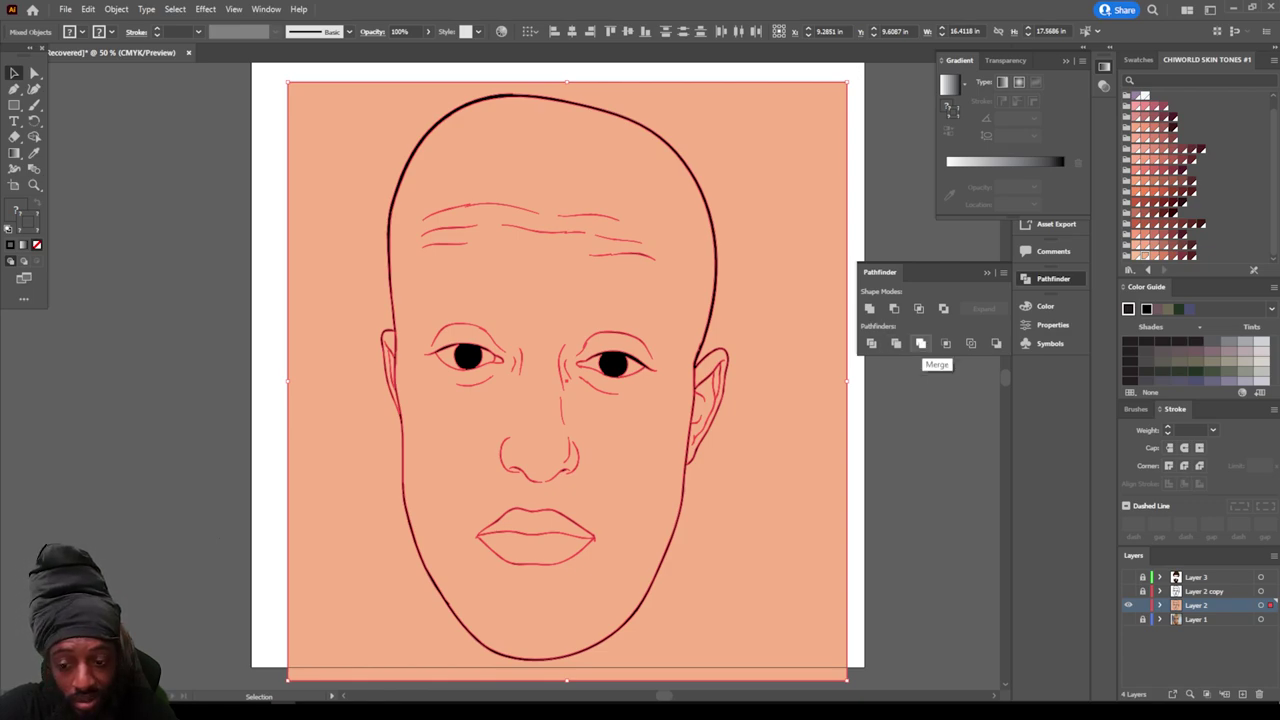
{"action": "left_click", "coordinate": [921, 343]}
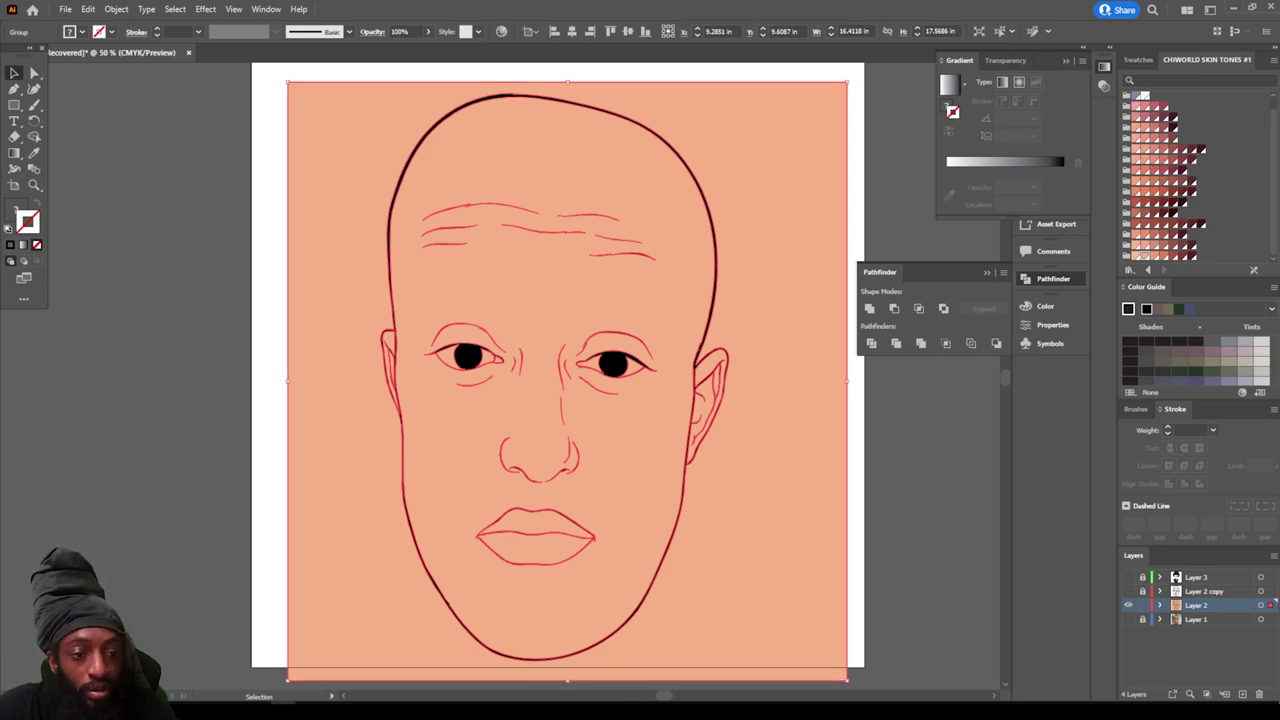
{"action": "right_click", "coordinate": [344, 176]}
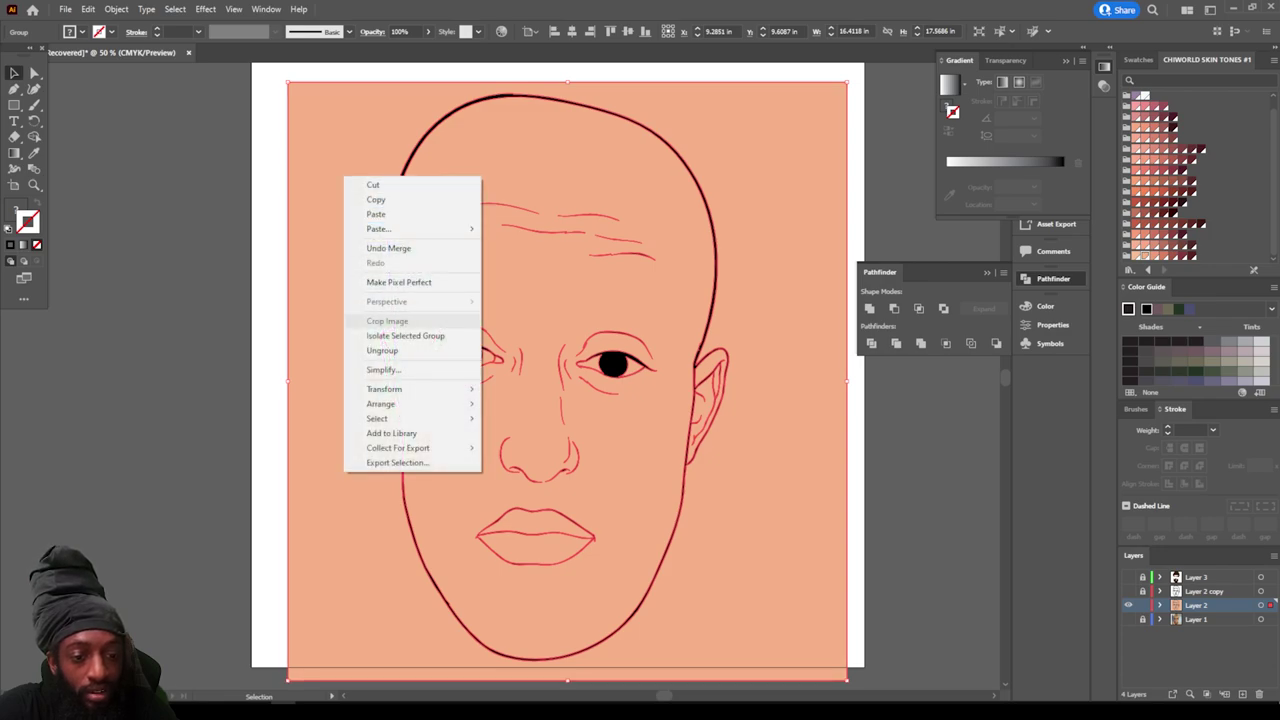
{"action": "left_click", "coordinate": [405, 335]}
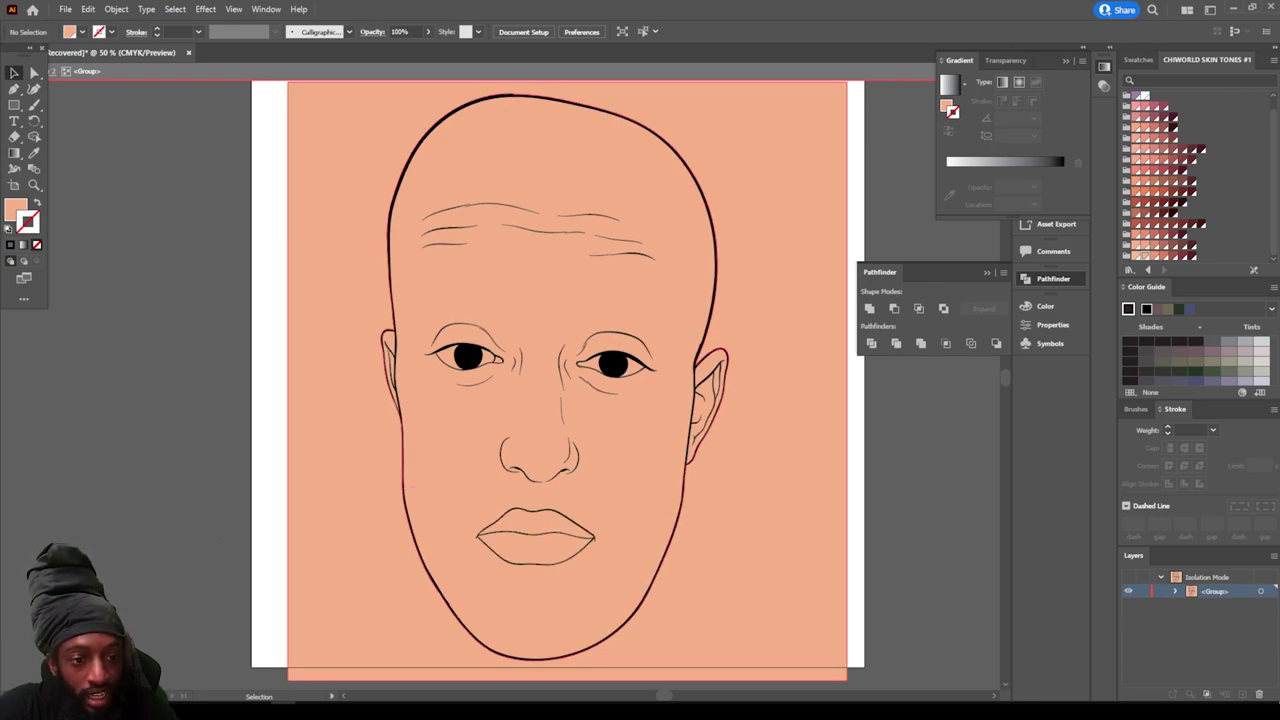
{"action": "left_click", "coordinate": [404, 485]}
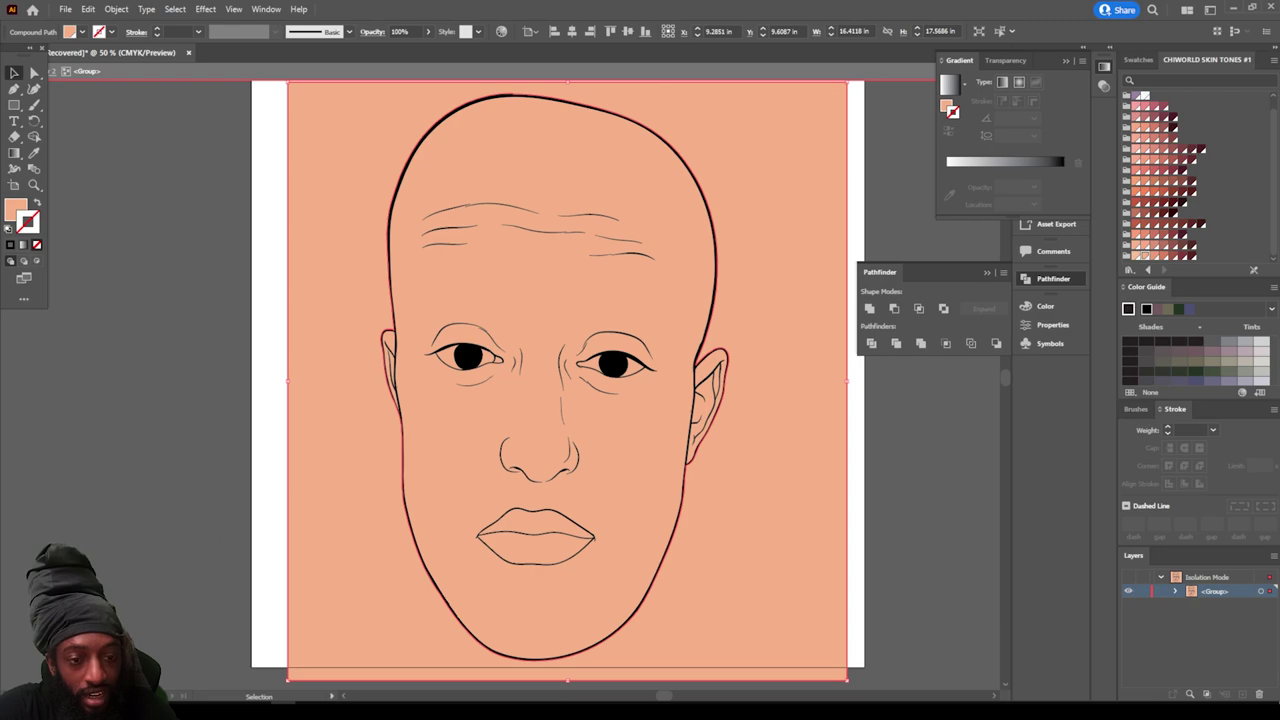
{"action": "key", "text": "Delete"}
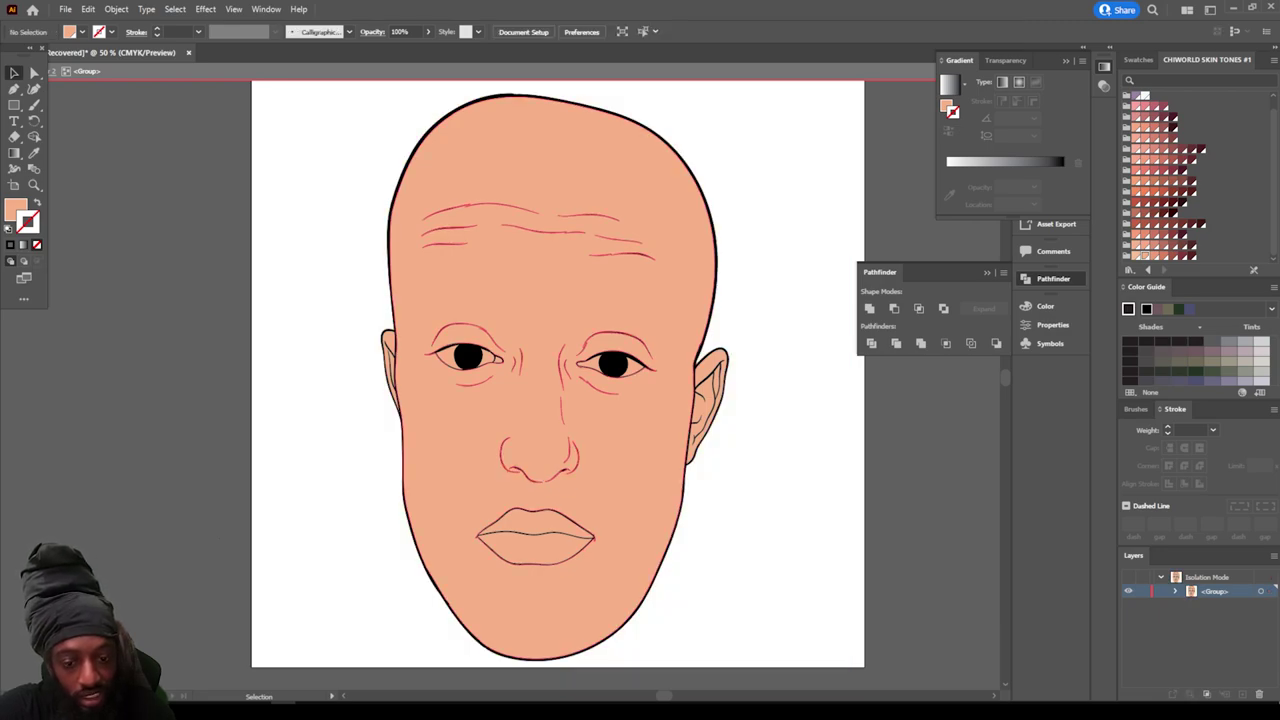
Step: Fill the upper lip shape with a rose-red skin-tone swatch and remove its stroke
{"action": "scroll", "coordinate": [555, 540], "scroll_direction": "down", "scroll_amount": 3}
{"action": "key", "text": "ctrl+equal"}
{"action": "key", "text": "ctrl+equal"}
{"action": "key", "text": "ctrl+equal"}
{"action": "scroll", "coordinate": [560, 400], "scroll_direction": "right", "scroll_amount": 3}
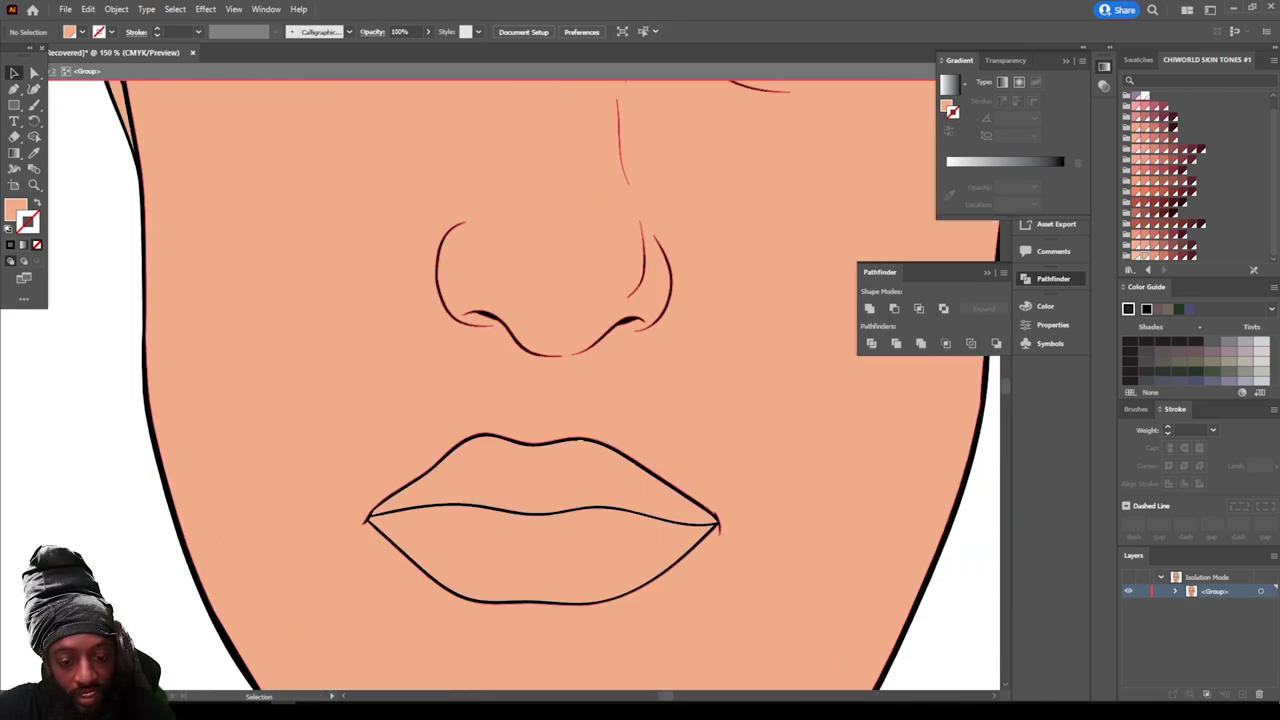
{"action": "left_click", "coordinate": [540, 479]}
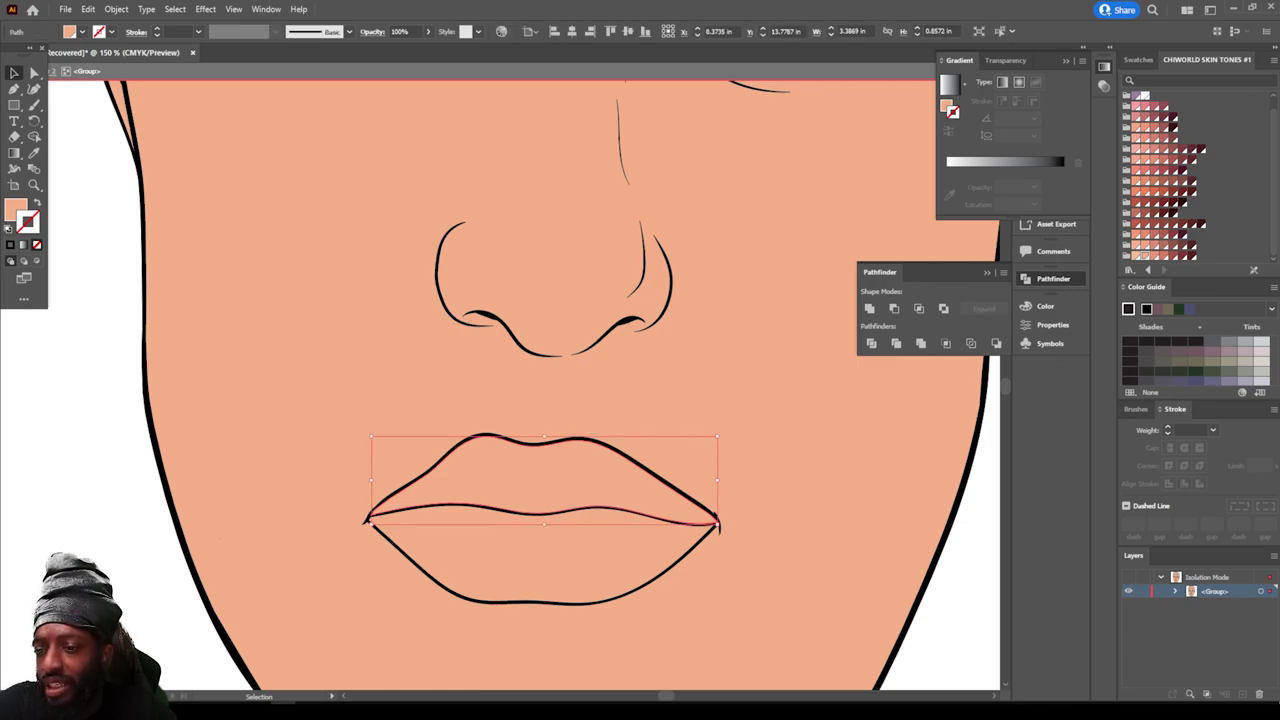
{"action": "left_click", "coordinate": [1155, 170]}
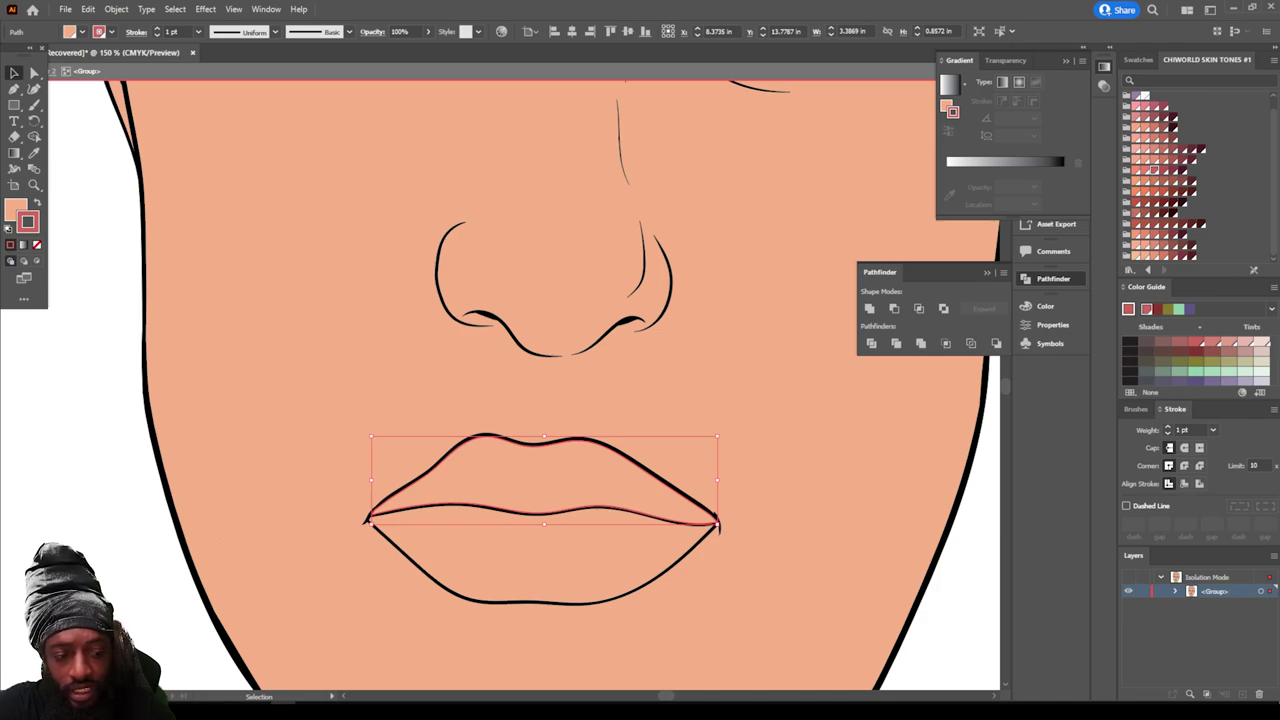
{"action": "left_click", "coordinate": [37, 203]}
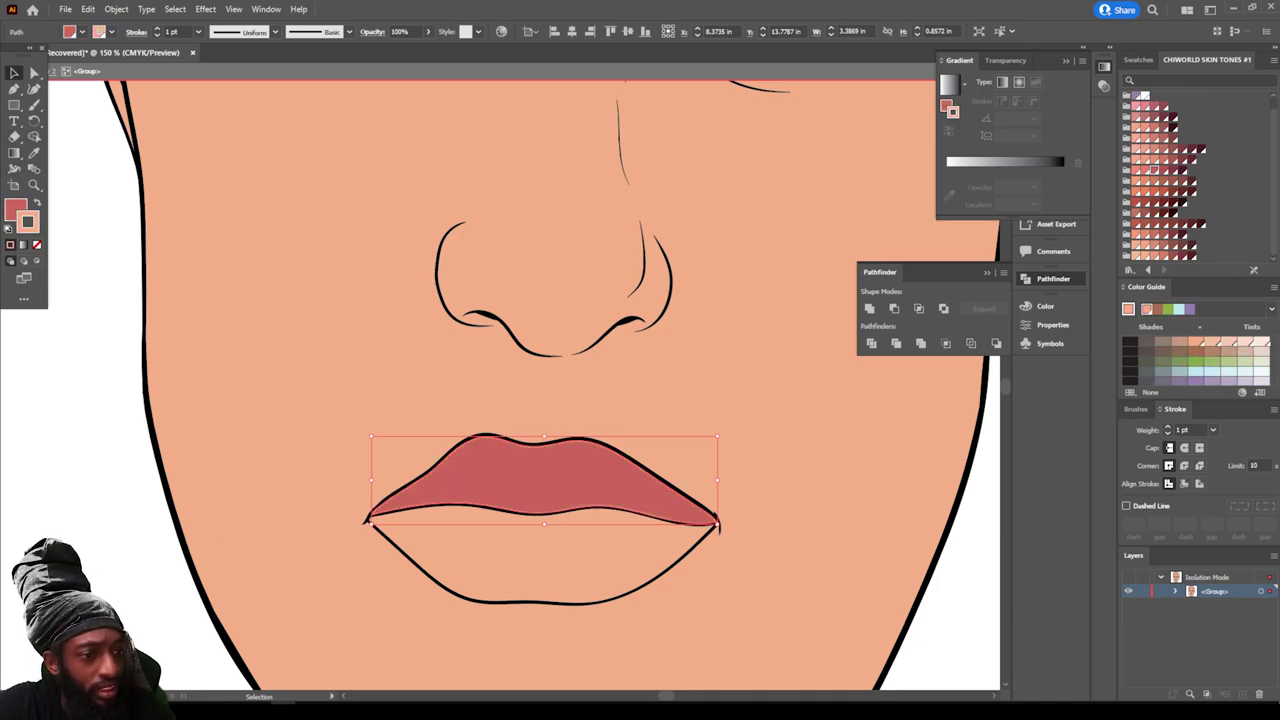
{"action": "key", "text": "slash"}
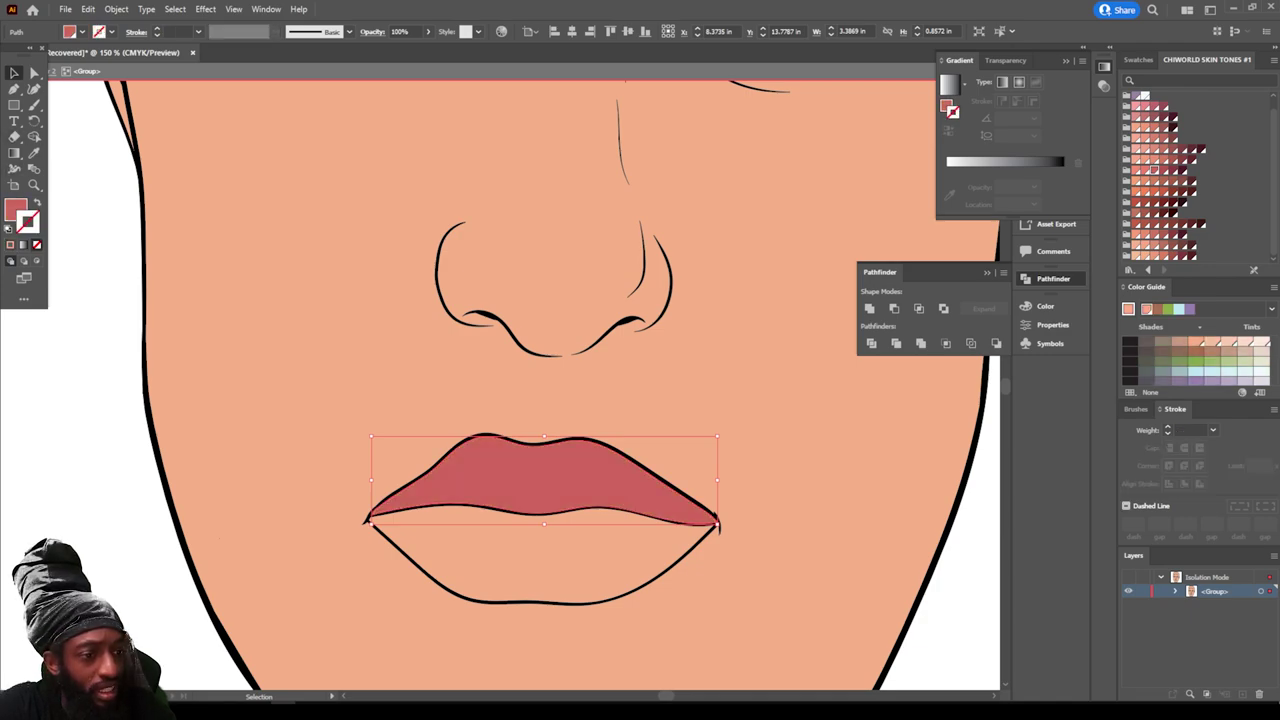
Step: Fill the lower lip shape with a light coral skin-tone swatch, lighter than the upper lip, and exit group isolation
{"action": "left_click", "coordinate": [14, 209]}
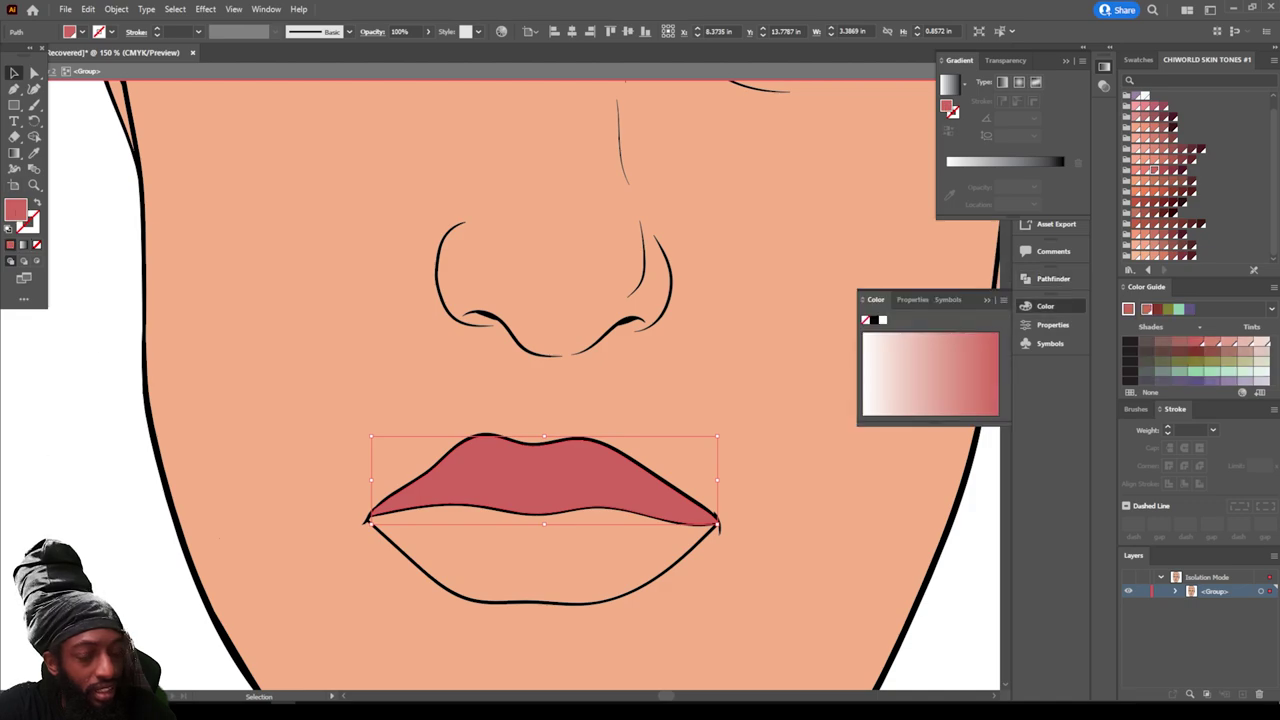
{"action": "left_click", "coordinate": [542, 557]}
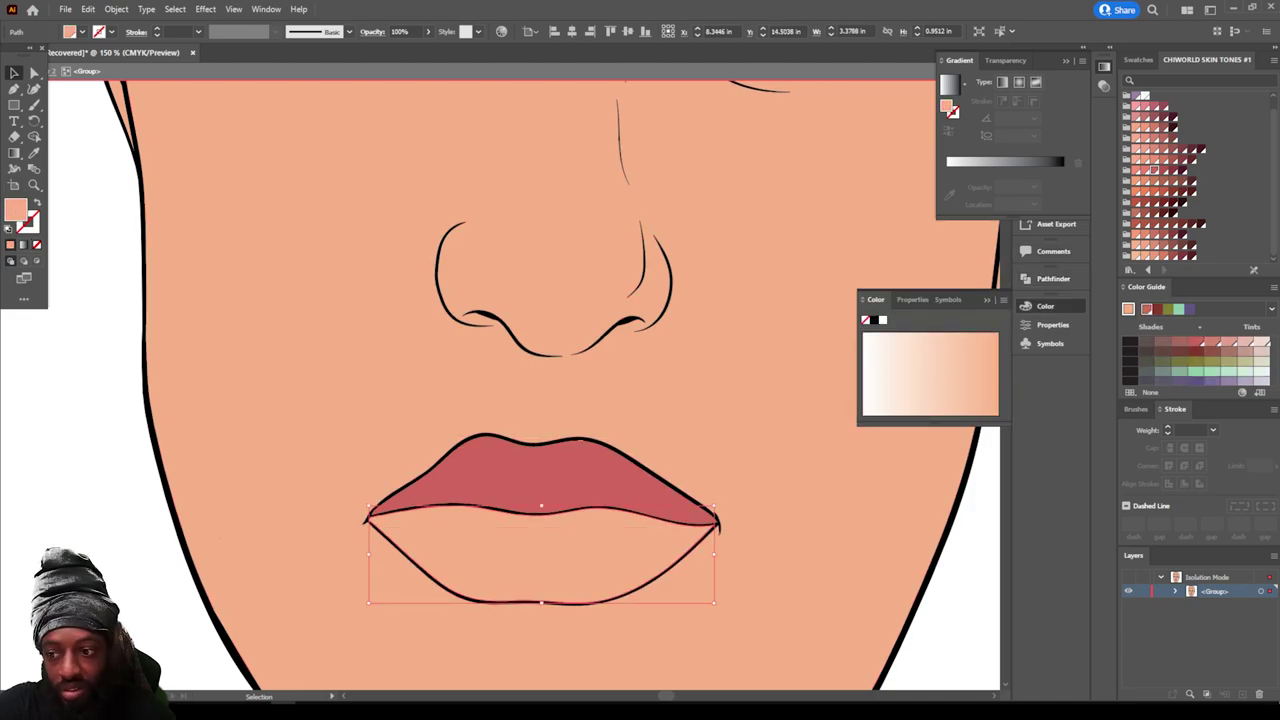
{"action": "left_click", "coordinate": [1166, 184]}
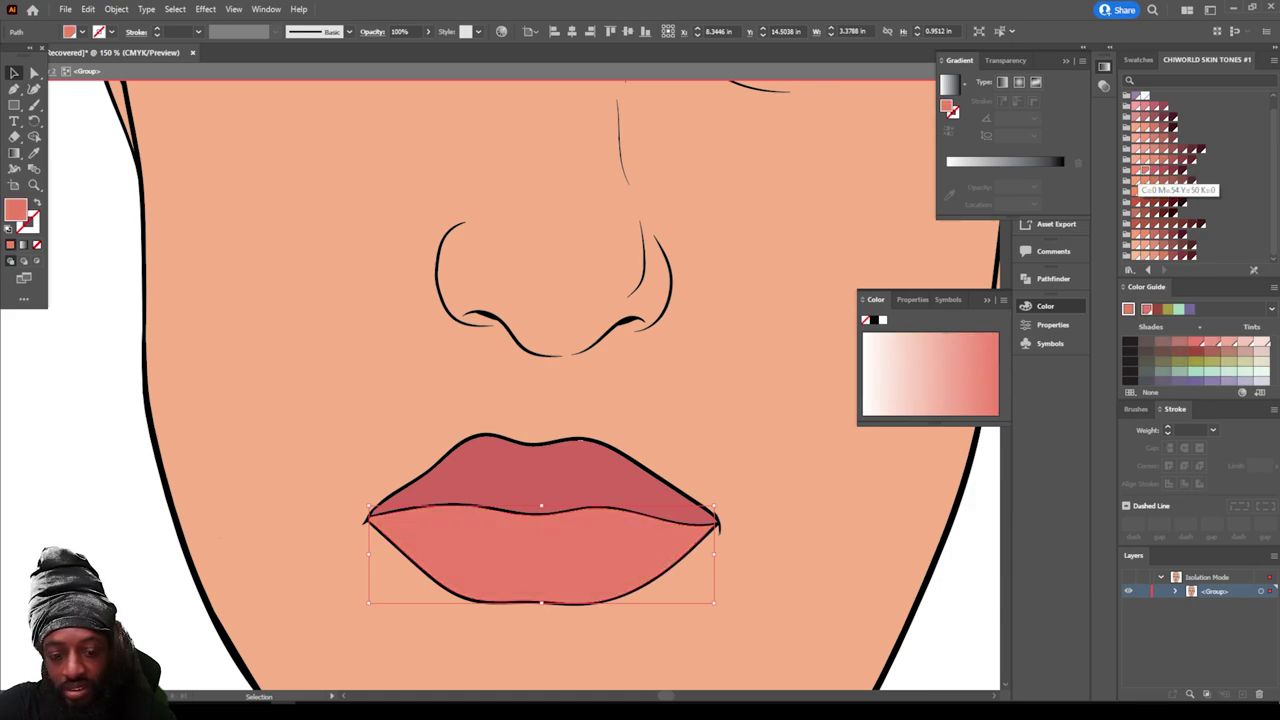
{"action": "left_click", "coordinate": [1158, 184]}
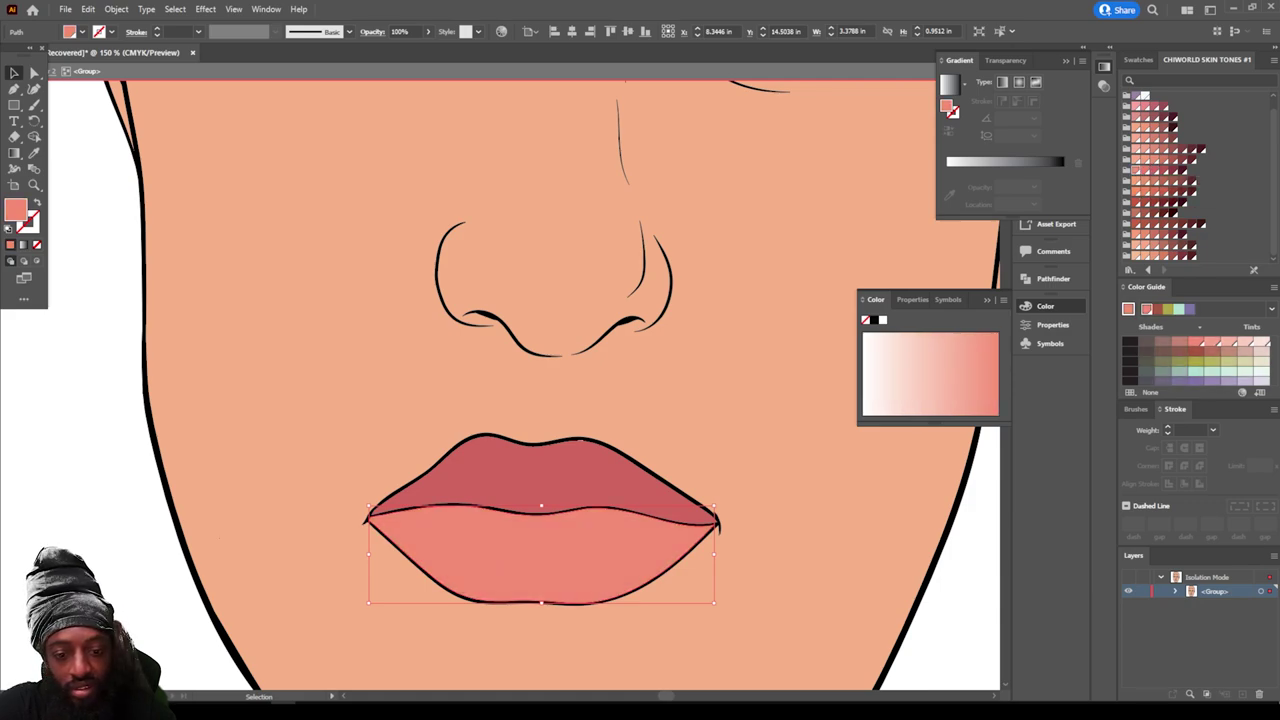
{"action": "scroll", "coordinate": [540, 380], "scroll_direction": "up", "scroll_amount": 3}
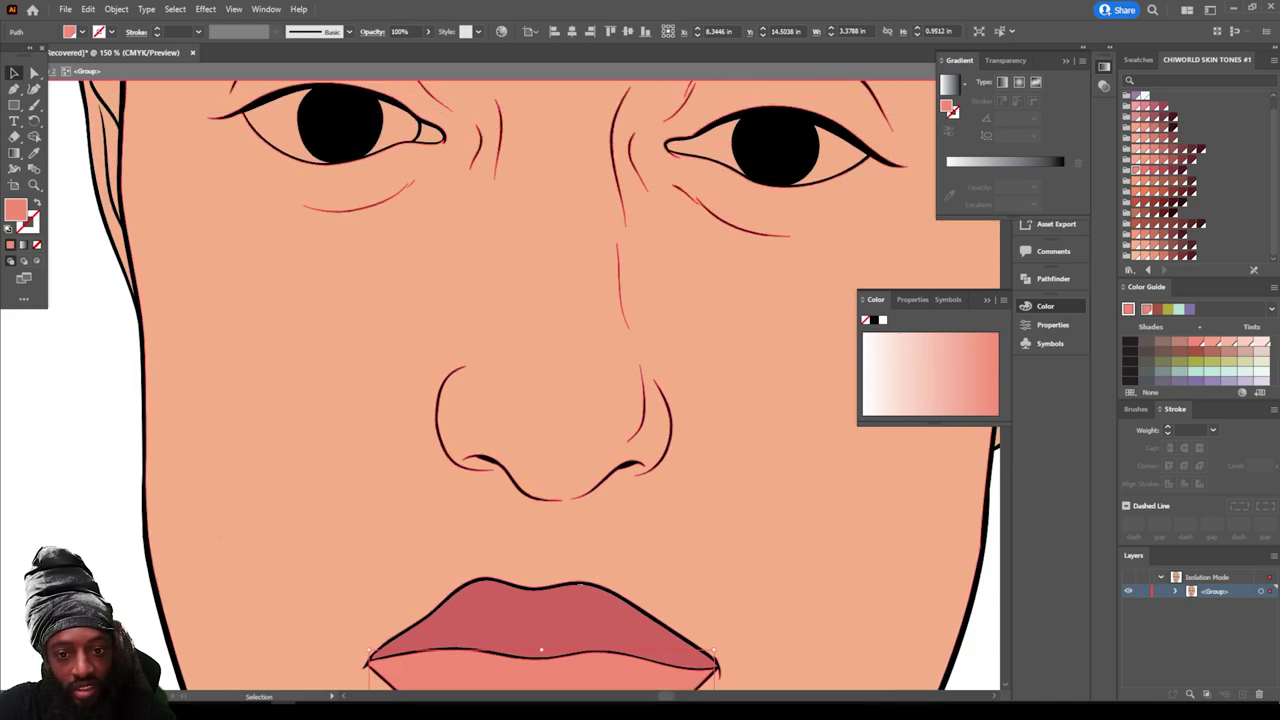
{"action": "key", "text": "a"}
{"action": "key", "text": "ctrl+minus"}
{"action": "key", "text": "ctrl+minus"}
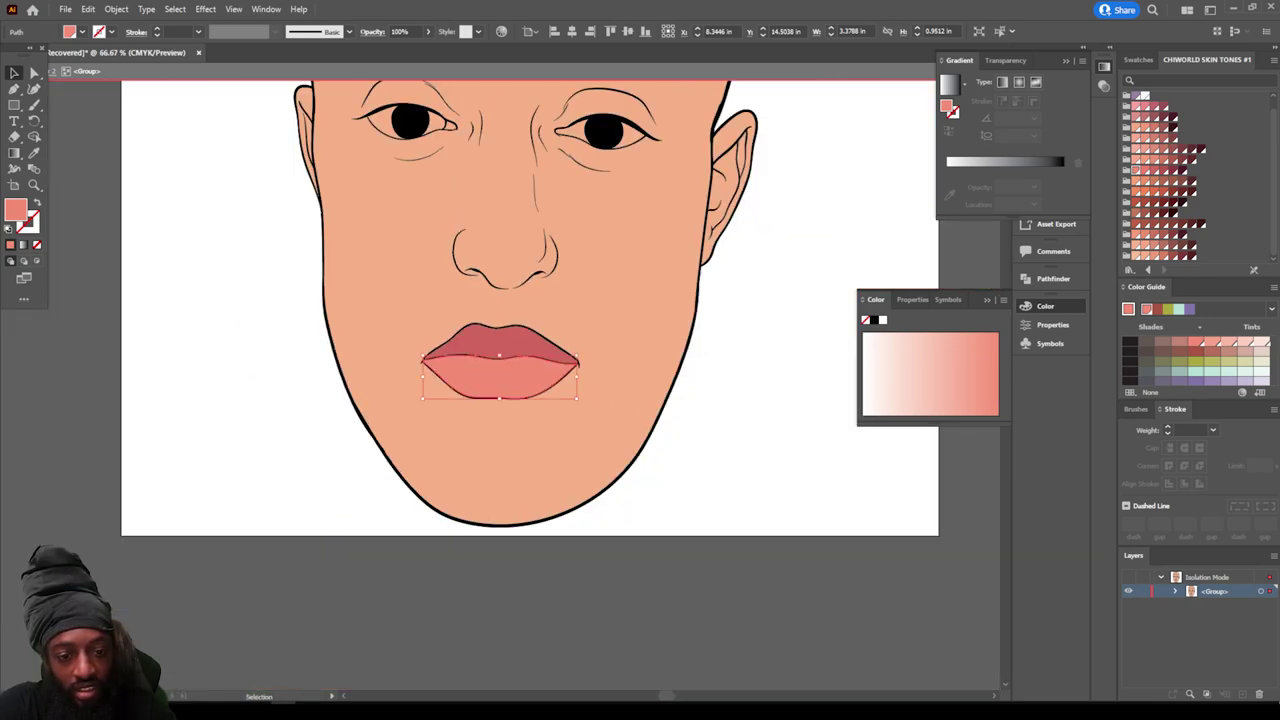
{"action": "key", "text": "Escape"}
Step: Isolate the face group, fill the four eye-white areas beside both irises with the off-white swatch, and deselect them
{"action": "scroll", "coordinate": [530, 340], "scroll_direction": "up", "scroll_amount": 2}
{"action": "scroll", "coordinate": [530, 340], "scroll_direction": "up", "scroll_amount": 1}
{"action": "key", "text": "ctrl+plus"}
{"action": "key", "text": "ctrl+plus"}
{"action": "scroll", "coordinate": [530, 340], "scroll_direction": "up", "scroll_amount": 3}
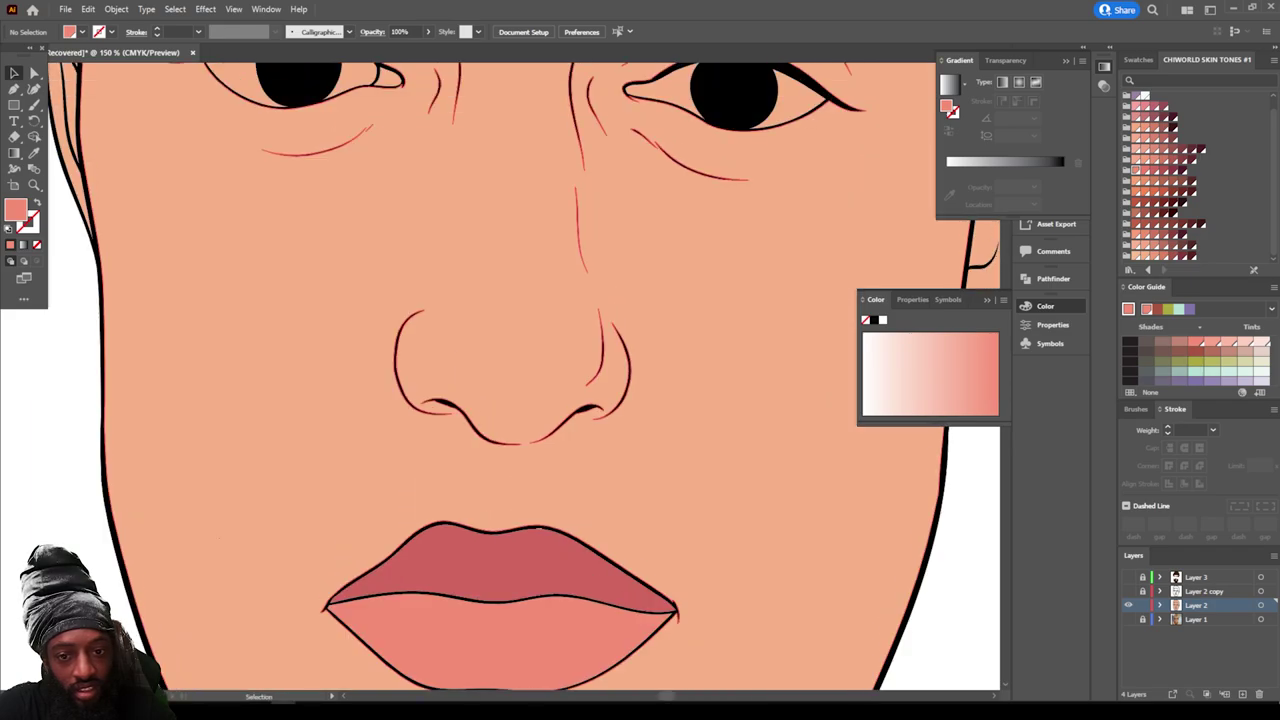
{"action": "left_click", "coordinate": [684, 147]}
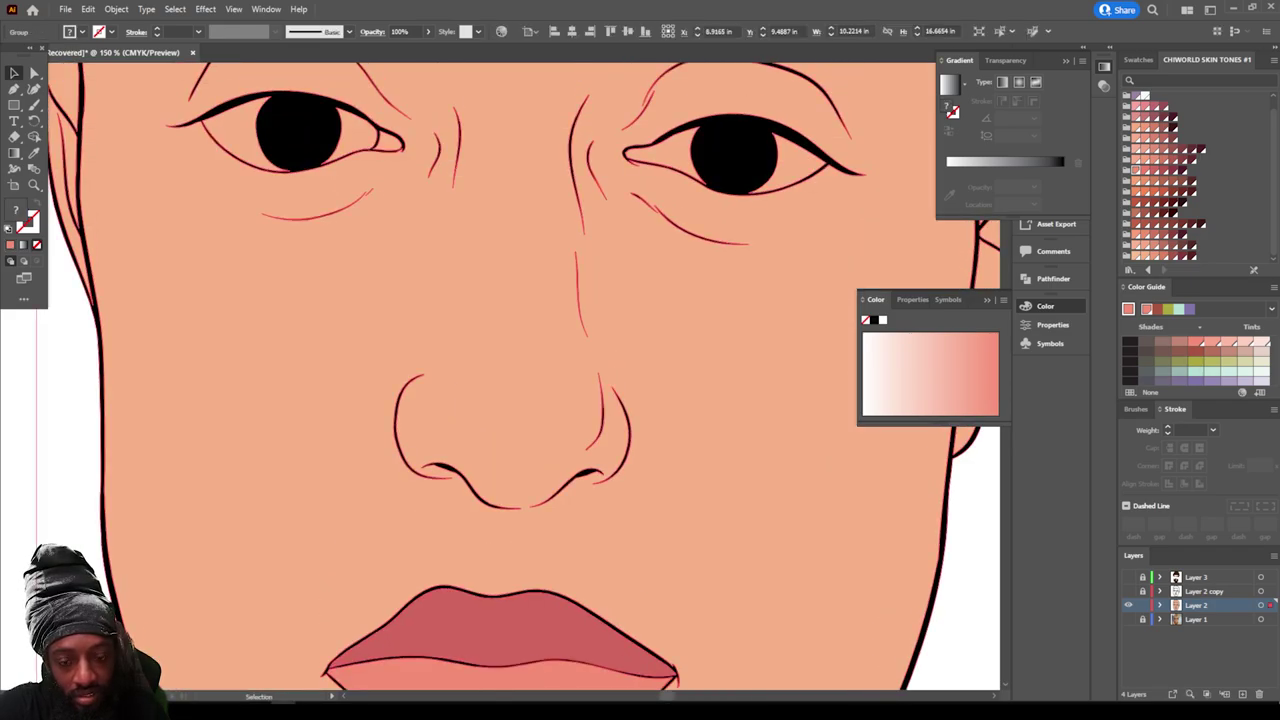
{"action": "right_click", "coordinate": [684, 147]}
{"action": "left_click", "coordinate": [746, 306]}
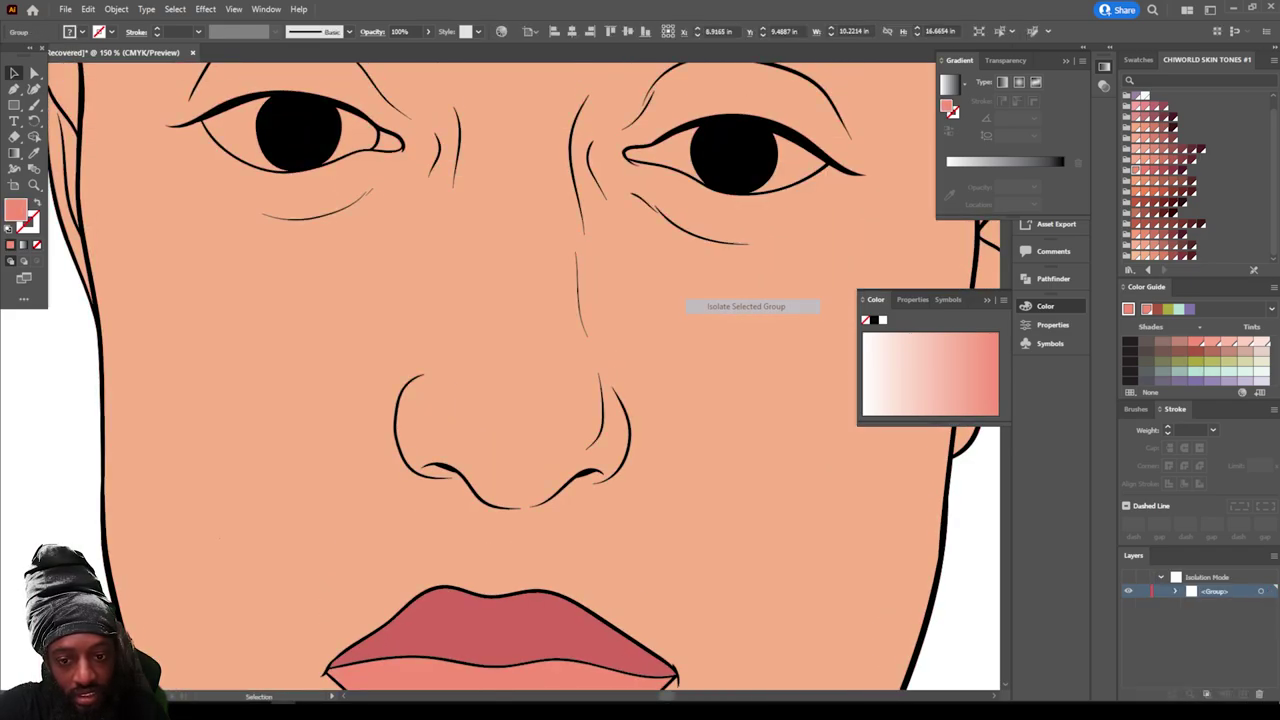
{"action": "left_click", "coordinate": [797, 163]}
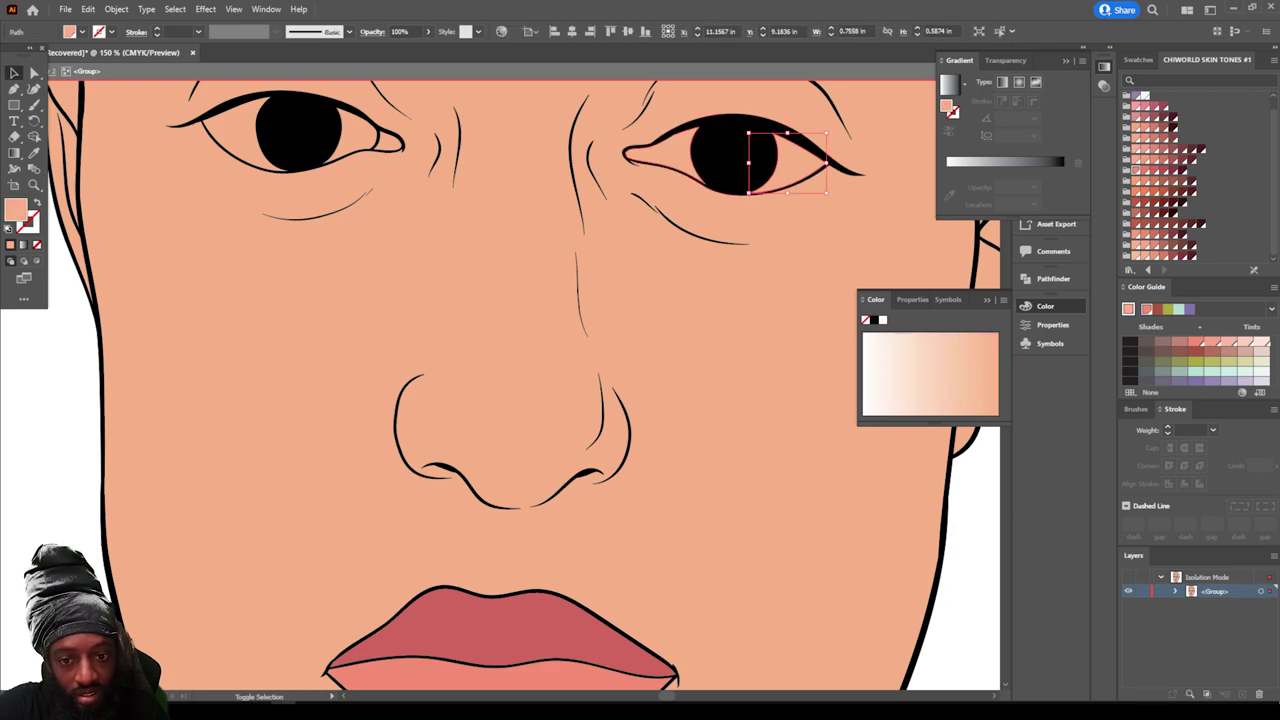
{"action": "left_click", "coordinate": [672, 154], "text": "shift"}
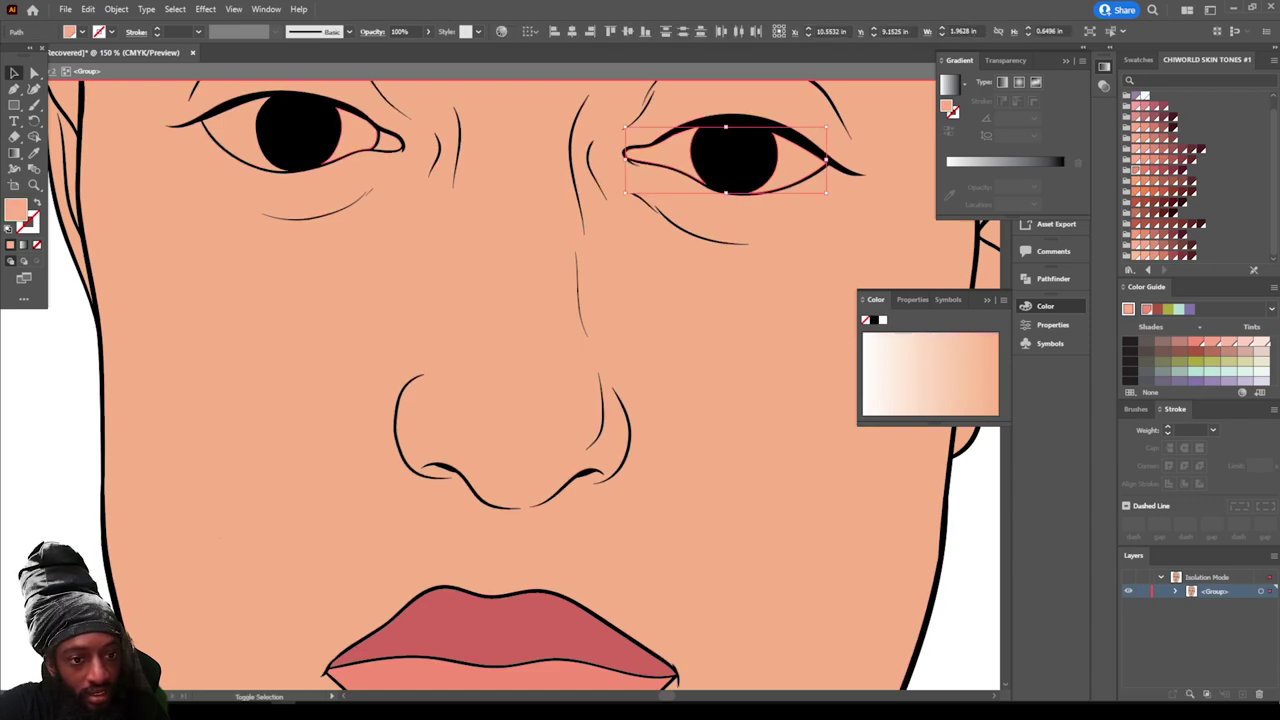
{"action": "left_click", "coordinate": [357, 137], "text": "shift"}
{"action": "left_click", "coordinate": [237, 132], "text": "shift"}
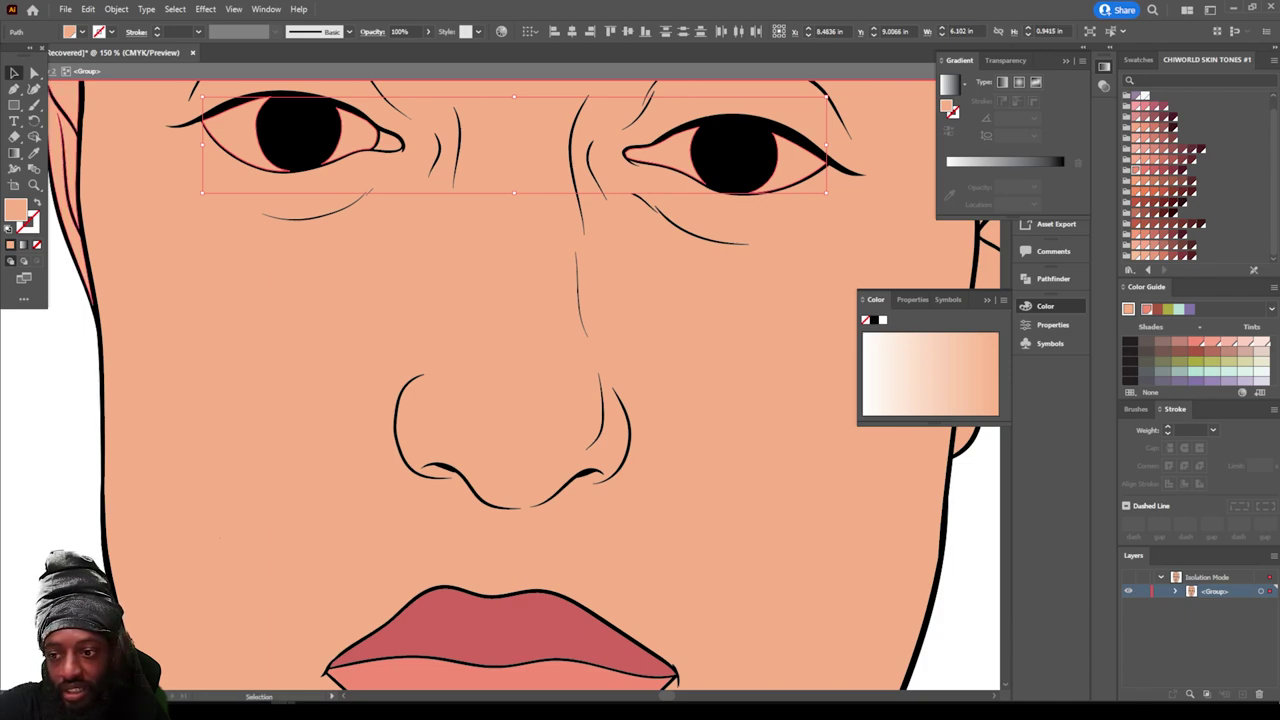
{"action": "left_click", "coordinate": [1145, 96]}
{"action": "left_click", "coordinate": [976, 540]}
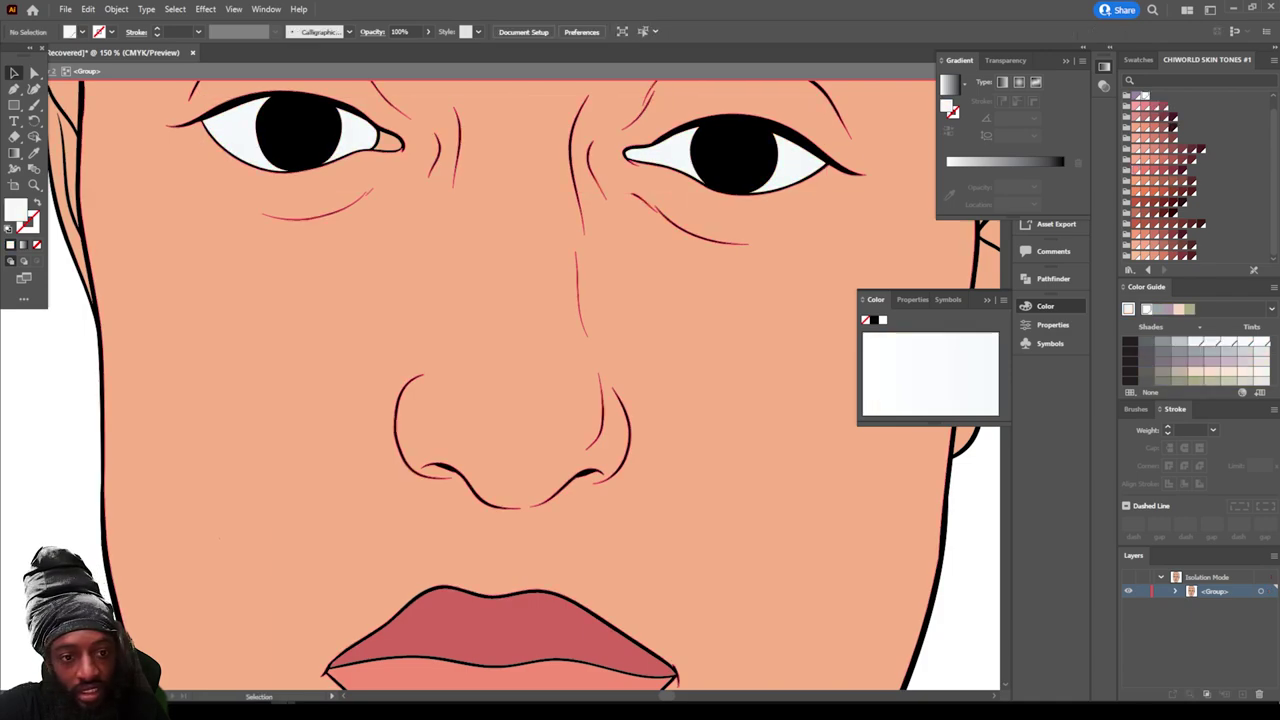
Step: Colour the inner corner of the left-hand eye with the lower lip's coral using the Eyedropper, and exit group isolation
{"action": "left_click", "coordinate": [390, 142]}
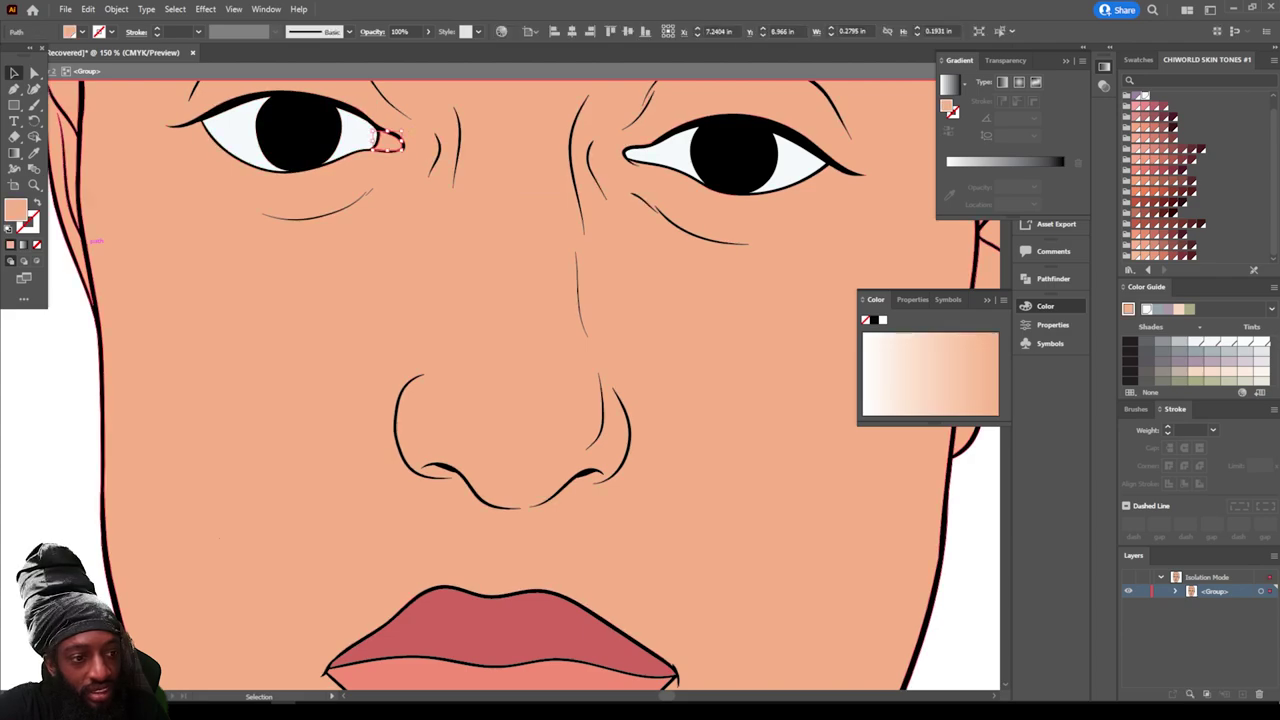
{"action": "left_click", "coordinate": [33, 152]}
{"action": "left_click", "coordinate": [560, 625]}
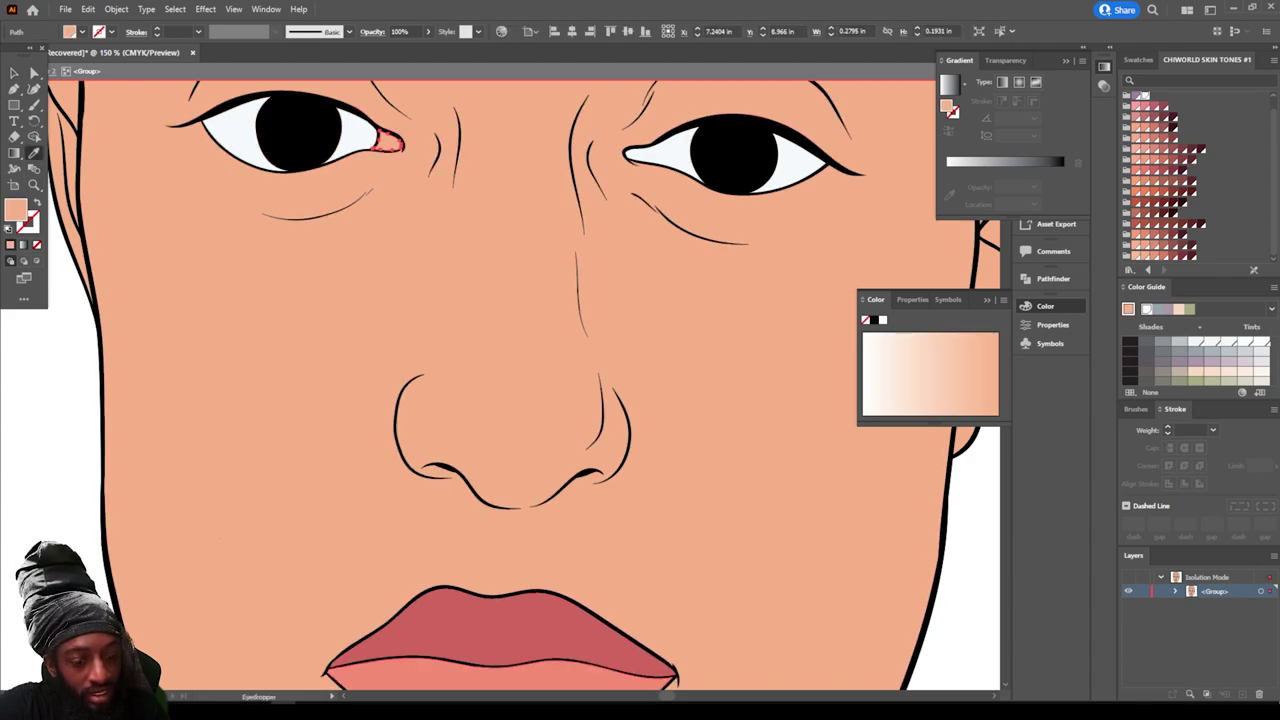
{"action": "left_click", "coordinate": [560, 677]}
{"action": "key", "text": "v"}
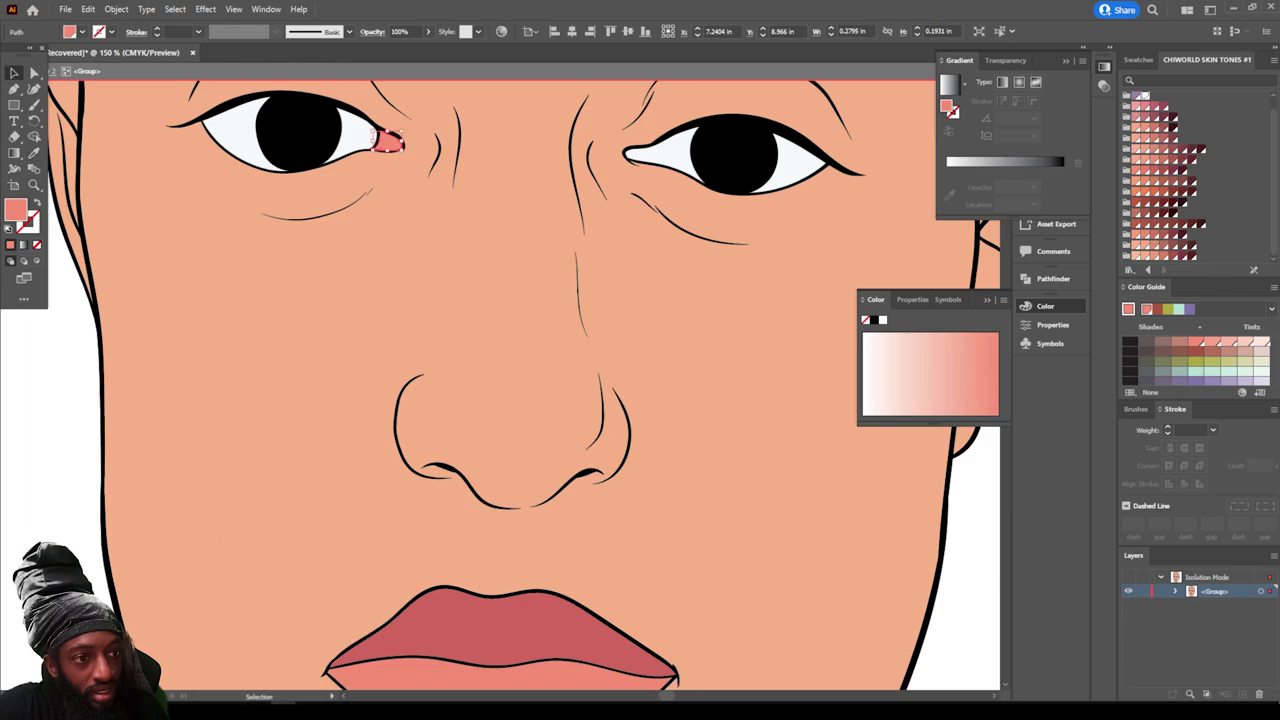
{"action": "key", "text": "Escape"}
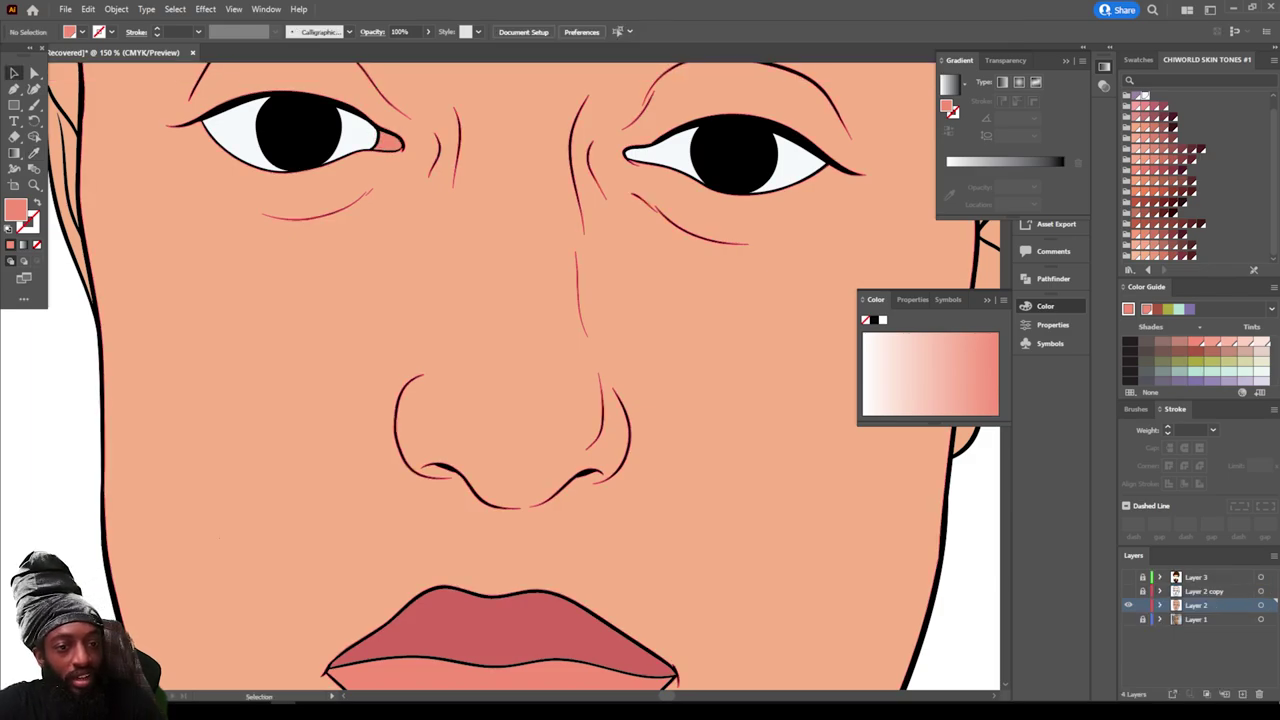
{"action": "key", "text": "ctrl+minus"}
{"action": "key", "text": "ctrl+minus"}
{"action": "key", "text": "ctrl+minus"}
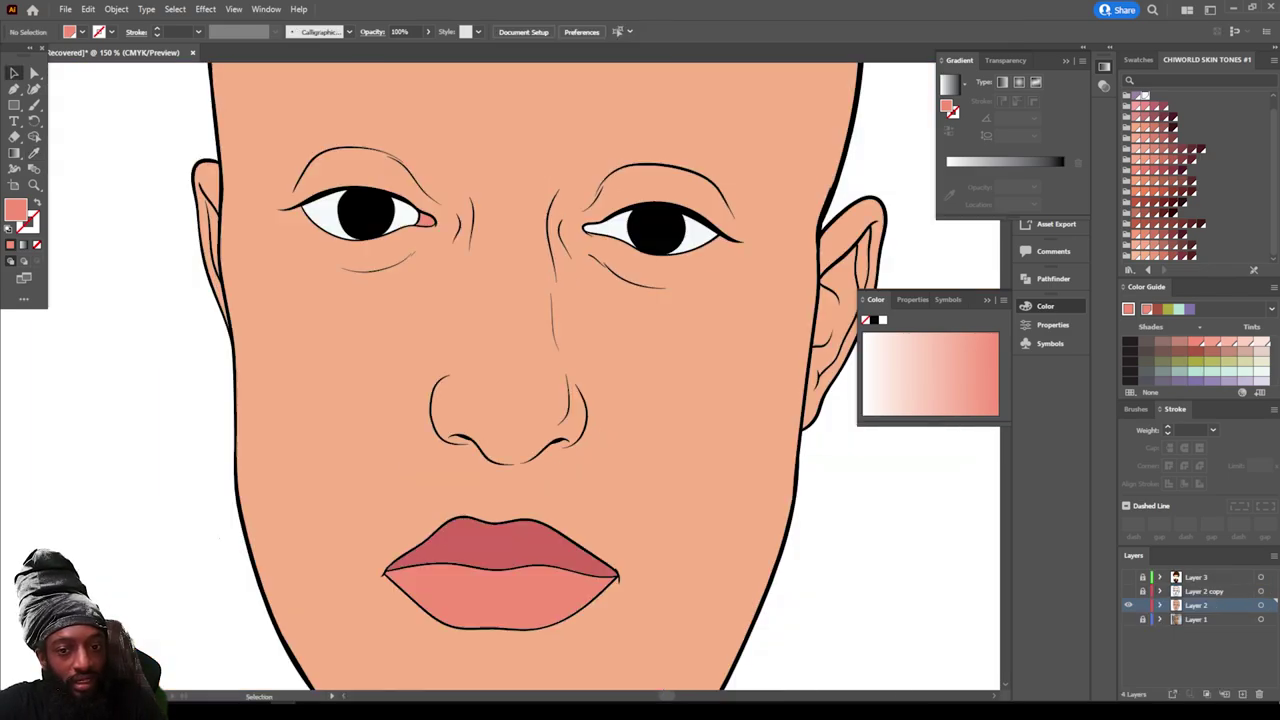
Step: Draw a coral-filled shape without a stroke over the inner corner of the right-hand eye with the Pencil tool
{"action": "scroll", "coordinate": [507, 376], "scroll_direction": "up", "scroll_amount": 4}
{"action": "key", "text": "ctrl+plus"}
{"action": "key", "text": "ctrl+plus"}
{"action": "key", "text": "ctrl+plus"}
{"action": "key", "text": "ctrl+plus"}
{"action": "key", "text": "ctrl+plus"}
{"action": "key", "text": "ctrl+plus"}
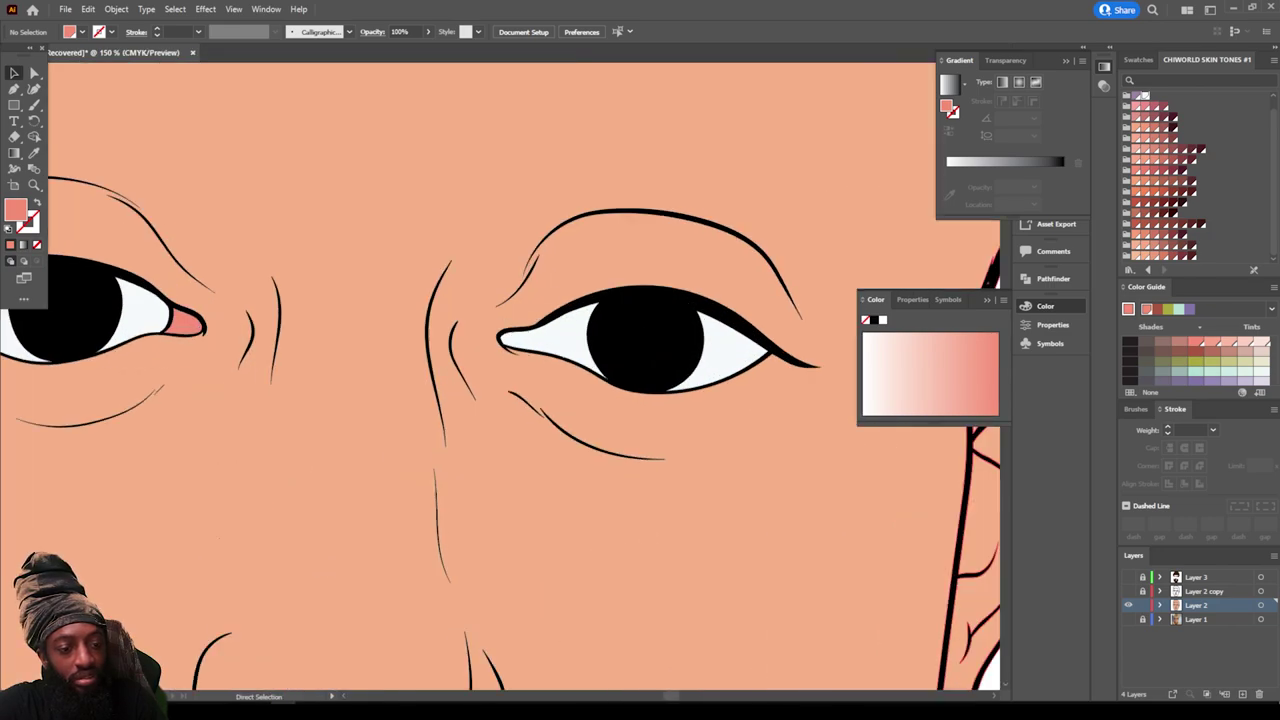
{"action": "scroll", "coordinate": [473, 304], "scroll_direction": "up", "scroll_amount": 3}
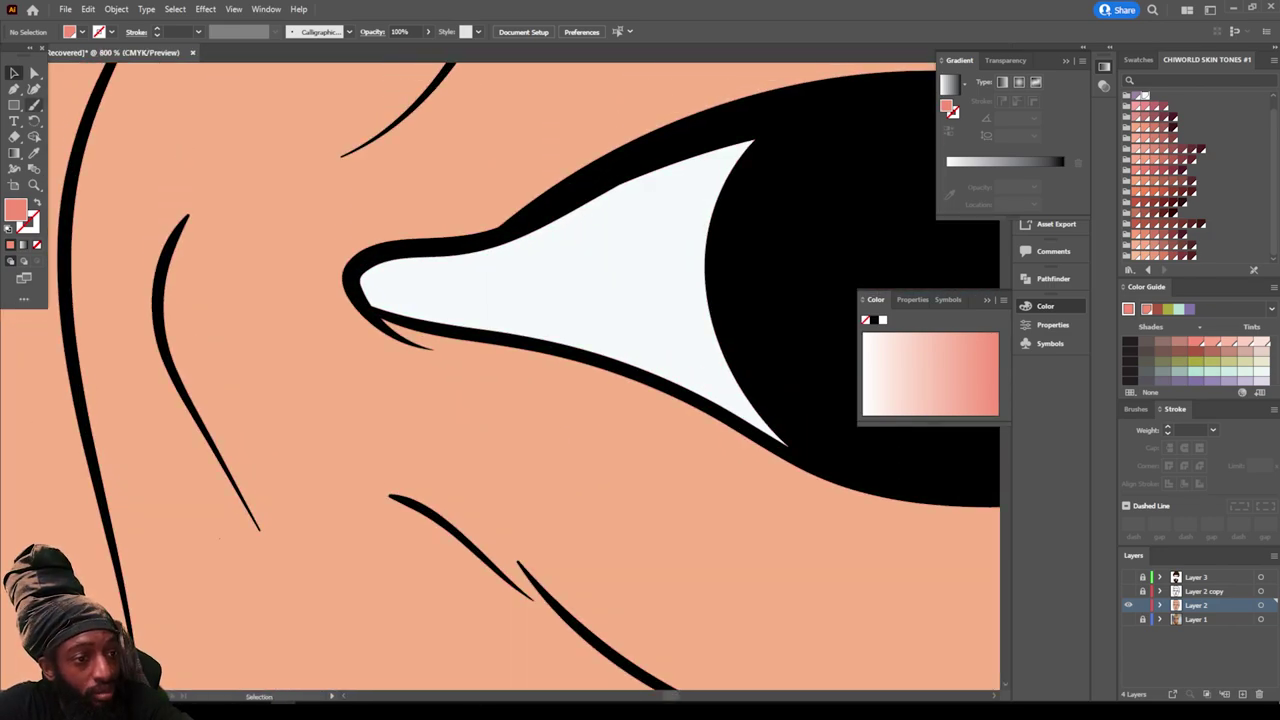
{"action": "left_click", "coordinate": [34, 104]}
{"action": "left_click", "coordinate": [92, 137]}
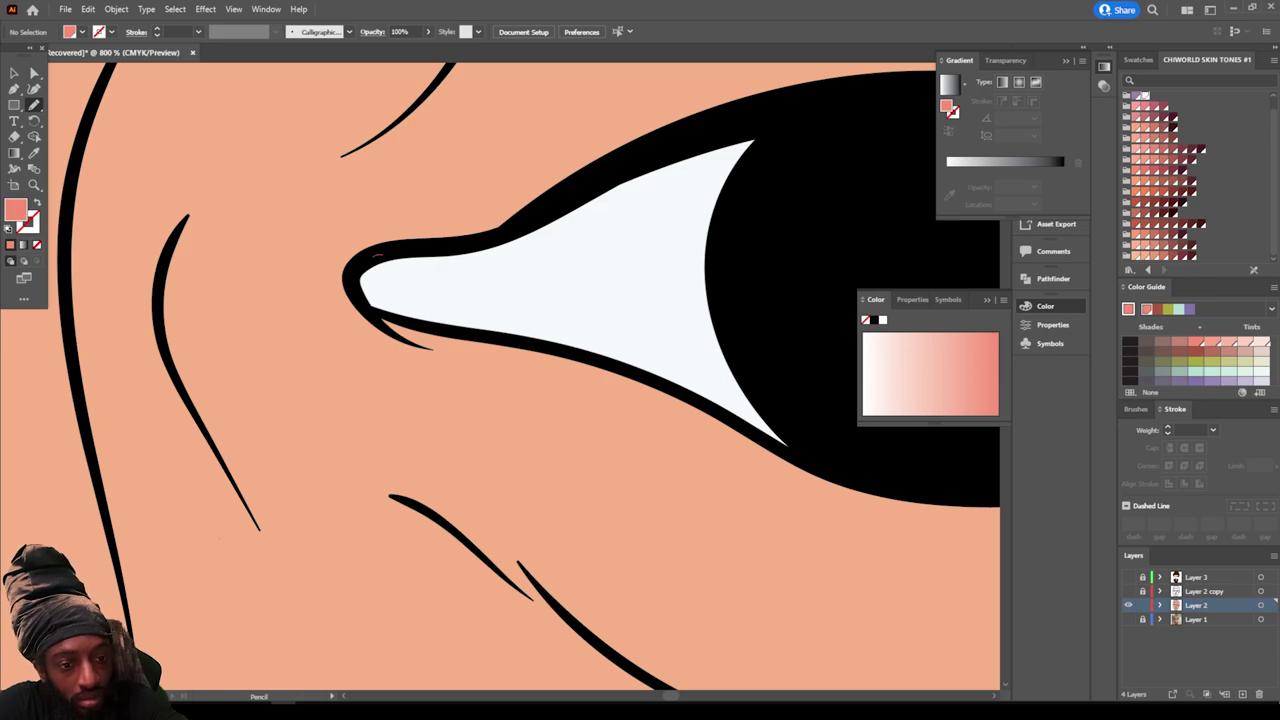
{"action": "mouse_move", "coordinate": [374, 257]}
{"action": "left_mouse_down"}
{"action": "mouse_move", "coordinate": [360, 296]}
{"action": "mouse_move", "coordinate": [404, 320]}
{"action": "mouse_move", "coordinate": [528, 344]}
{"action": "mouse_move", "coordinate": [488, 266]}
{"action": "mouse_move", "coordinate": [512, 236]}
{"action": "mouse_move", "coordinate": [372, 258]}
{"action": "left_mouse_up"}
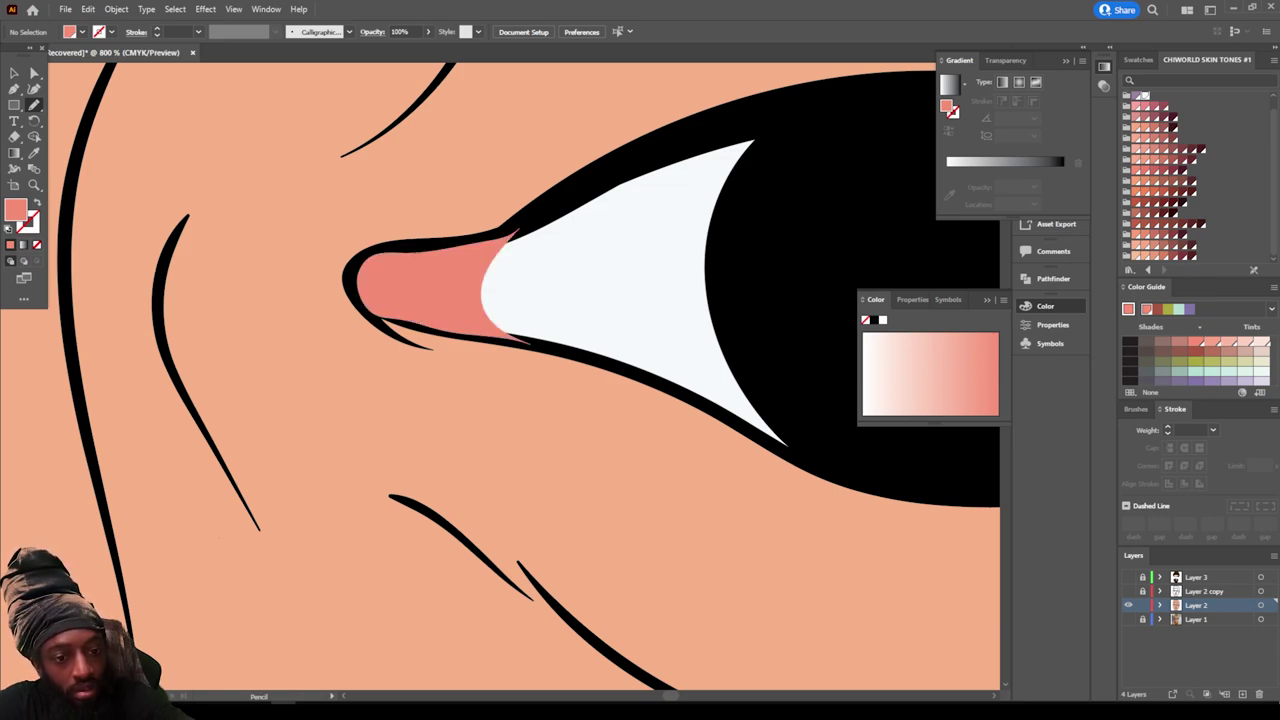
Step: Show Layer 2 copy so its line art covers the edges of the coral eye-corner shape
{"action": "key", "text": "ctrl+minus"}
{"action": "key", "text": "ctrl+minus"}
{"action": "key", "text": "ctrl+minus"}
{"action": "key", "text": "ctrl+minus"}
{"action": "key", "text": "ctrl+minus"}
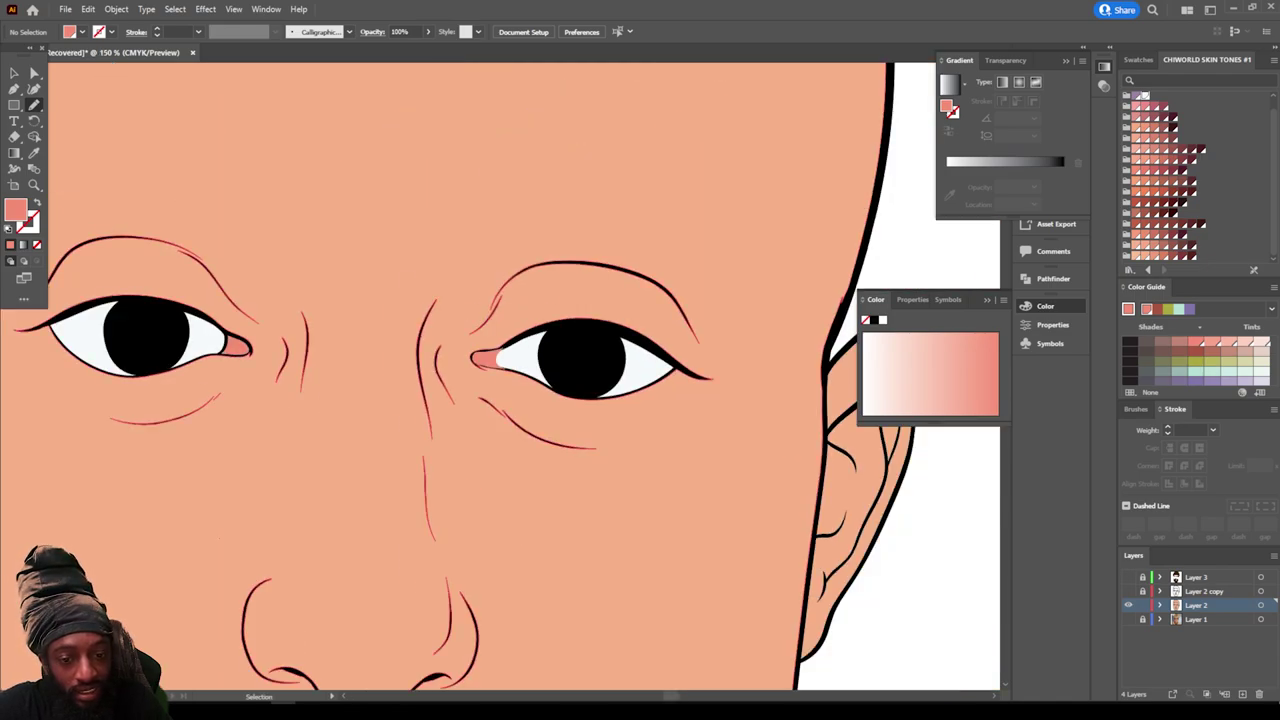
{"action": "key", "text": "ctrl+minus"}
{"action": "key", "text": "ctrl+minus"}
{"action": "key", "text": "ctrl+plus"}
{"action": "key", "text": "ctrl+plus"}
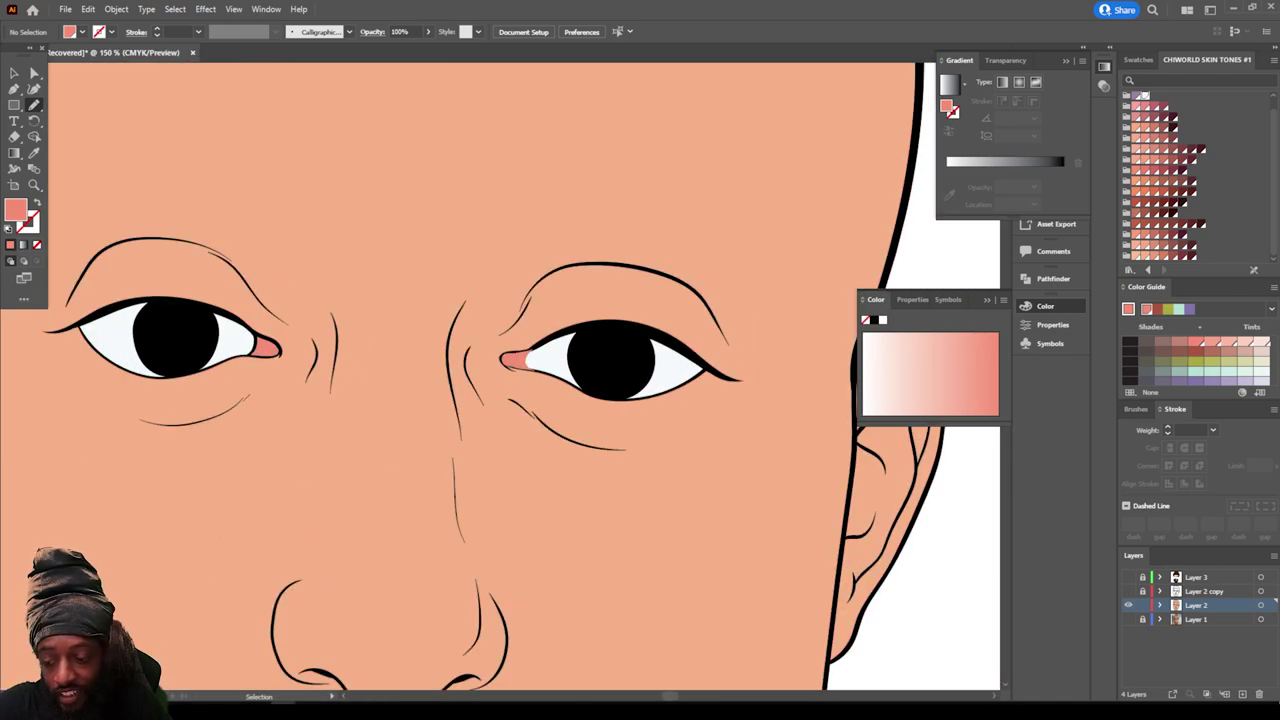
{"action": "key", "text": "ctrl+plus"}
{"action": "key", "text": "ctrl+plus"}
{"action": "key", "text": "ctrl+plus"}
{"action": "key", "text": "ctrl+plus"}
{"action": "key", "text": "ctrl+plus"}
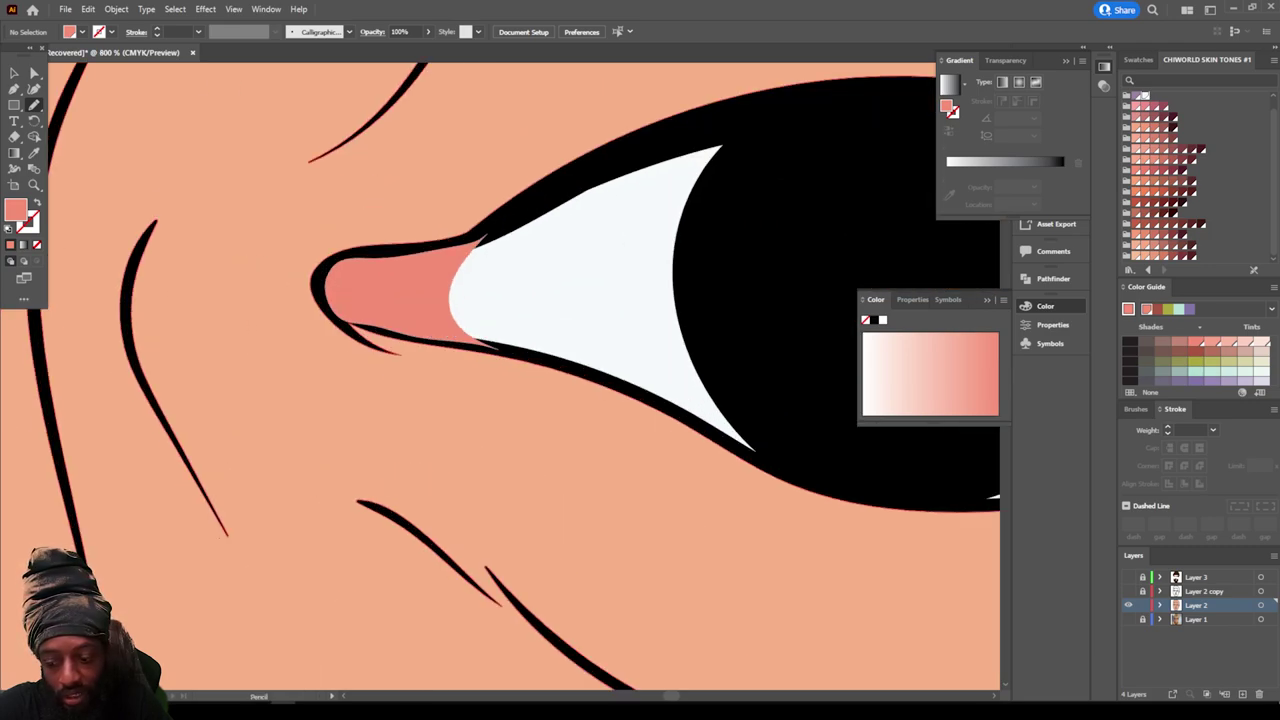
{"action": "left_click", "coordinate": [1128, 591]}
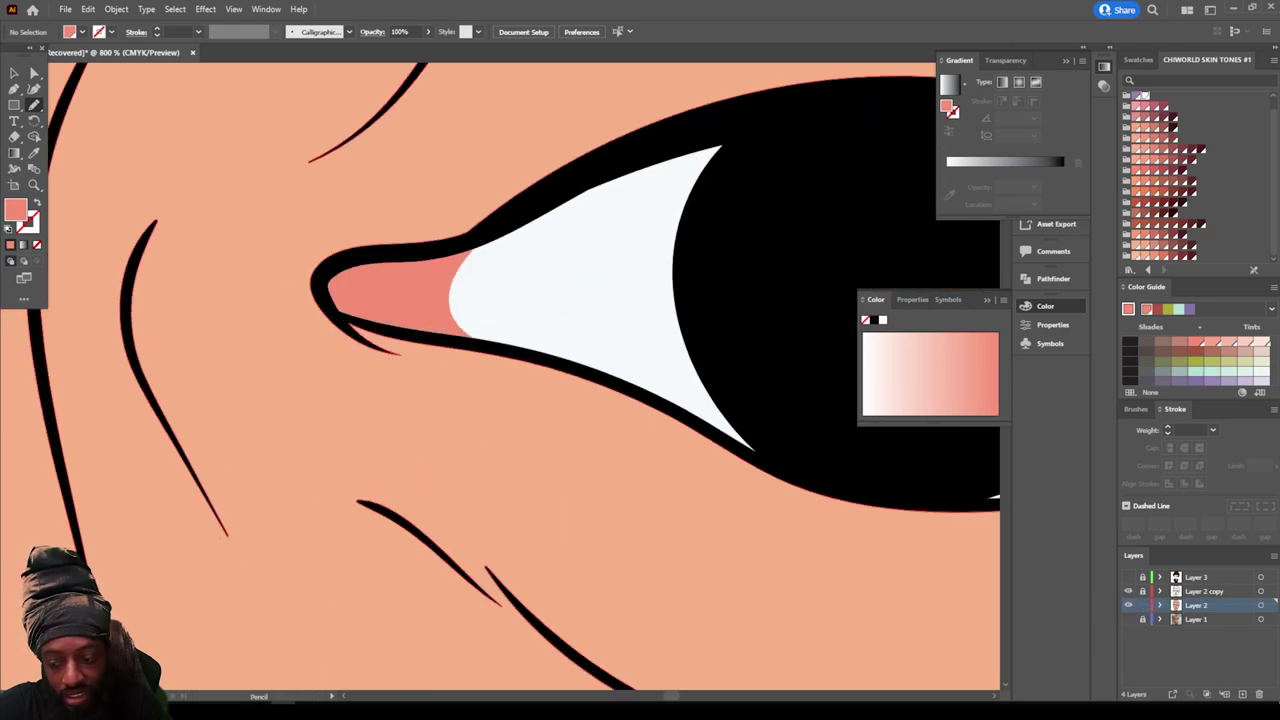
Step: Check the colouring of the eyes, lips and whole face with the line art shown
{"action": "key", "text": "ctrl+minus"}
{"action": "key", "text": "ctrl+minus"}
{"action": "key", "text": "ctrl+minus"}
{"action": "key", "text": "ctrl+minus"}
{"action": "key", "text": "ctrl+minus"}
{"action": "key", "text": "ctrl+minus"}
{"action": "key", "text": "ctrl+minus"}
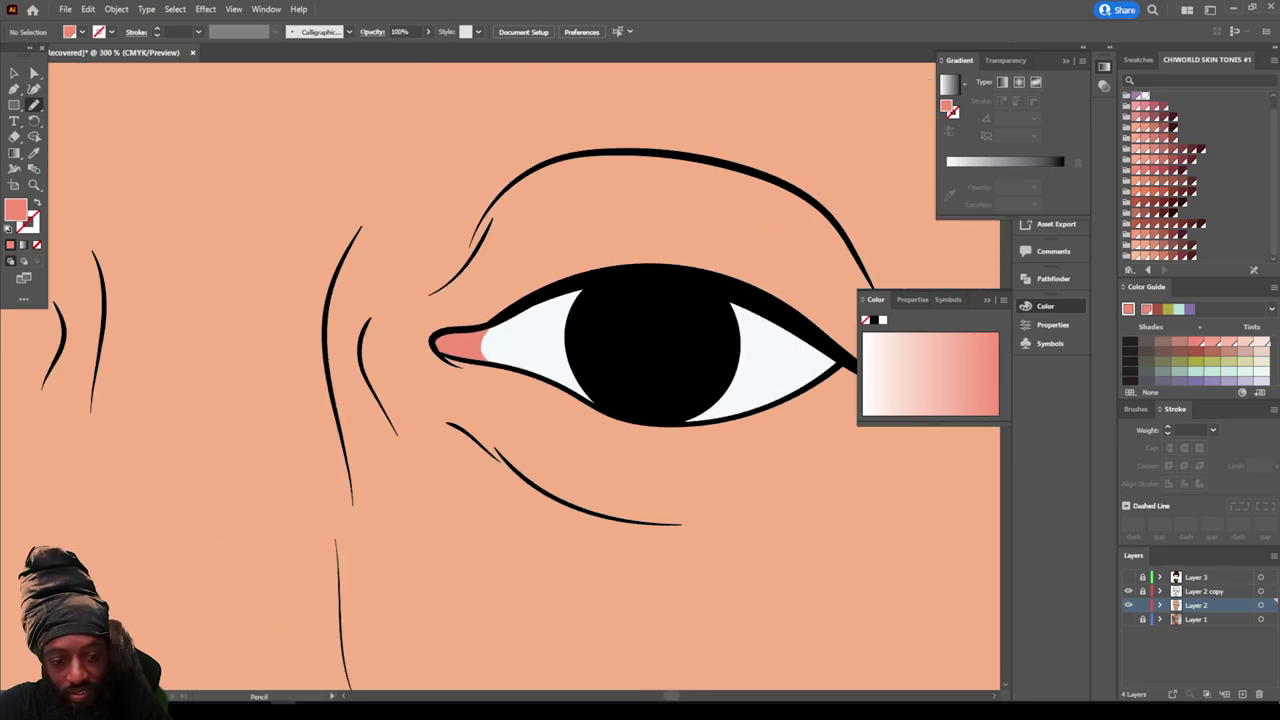
{"action": "key", "text": "ctrl+minus"}
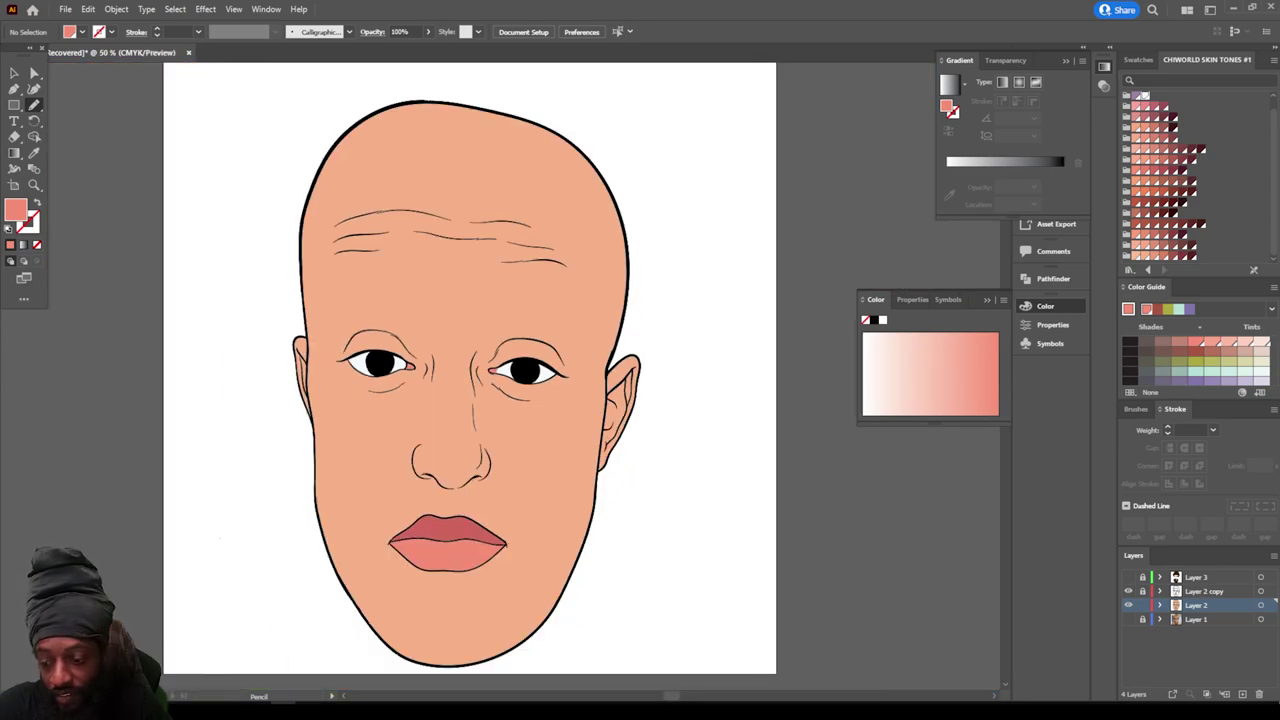
{"action": "key", "text": "ctrl+minus"}
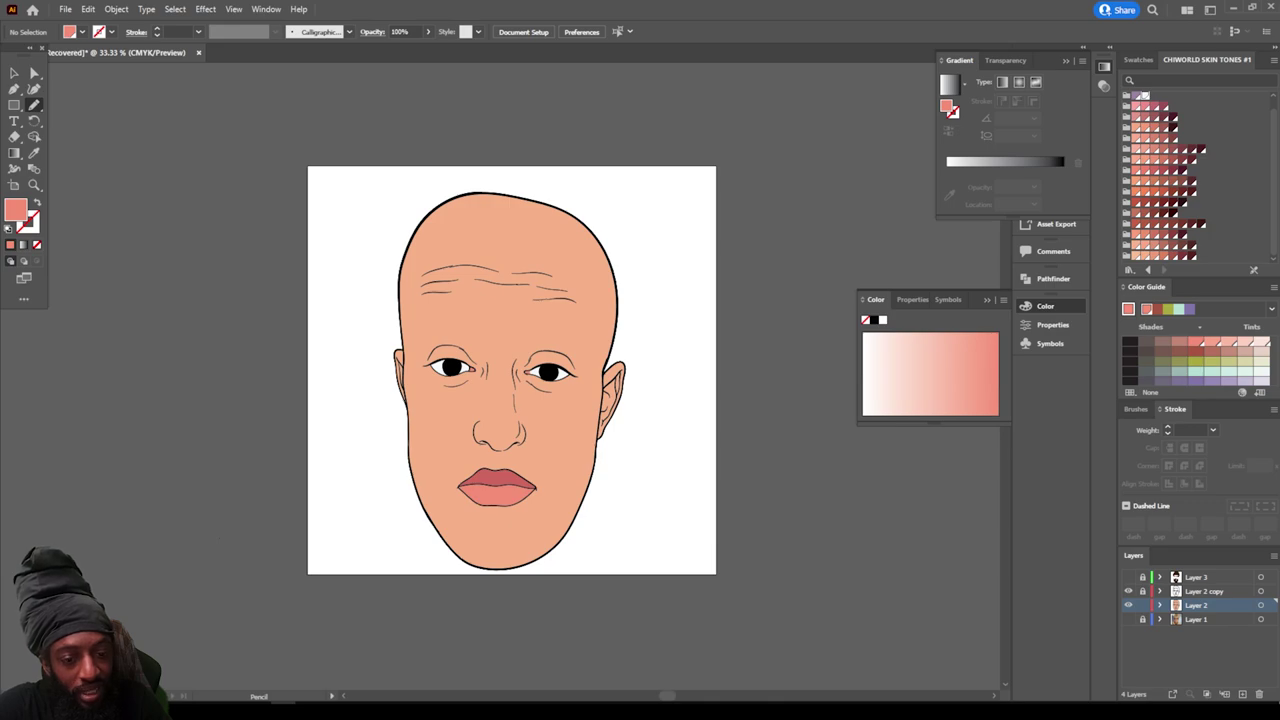
{"action": "key", "text": "ctrl+plus"}
{"action": "key", "text": "ctrl+plus"}
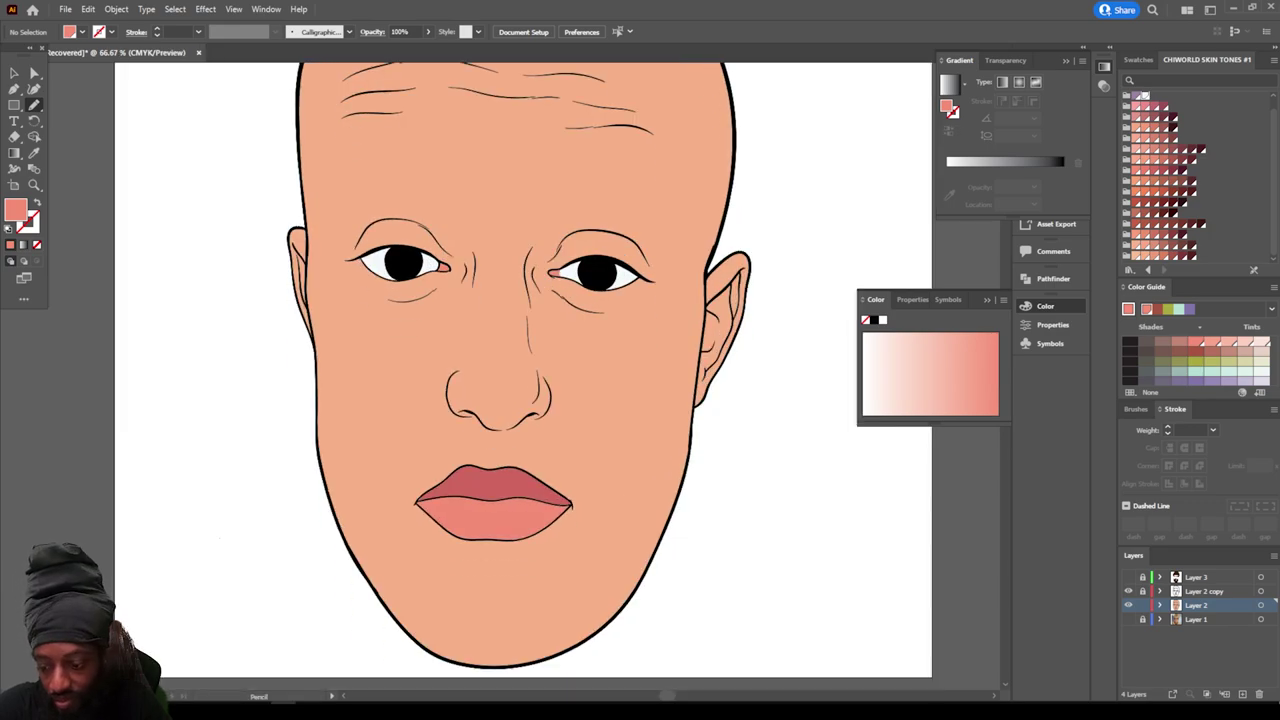
Step: Duplicate Layer 2 as Layer 2 copy 2, and lock and hide the original Layer 2
{"action": "left_click_drag", "start_coordinate": [1198, 605], "coordinate": [1242, 694]}
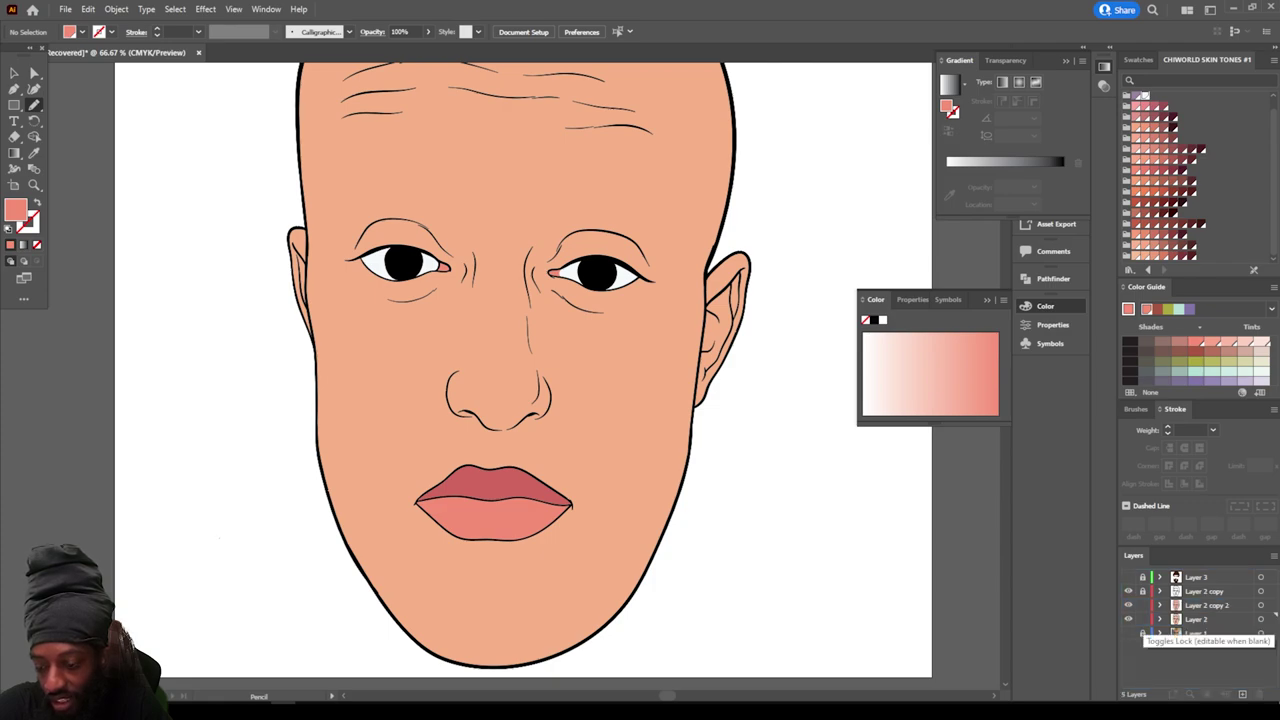
{"action": "left_click", "coordinate": [1143, 633]}
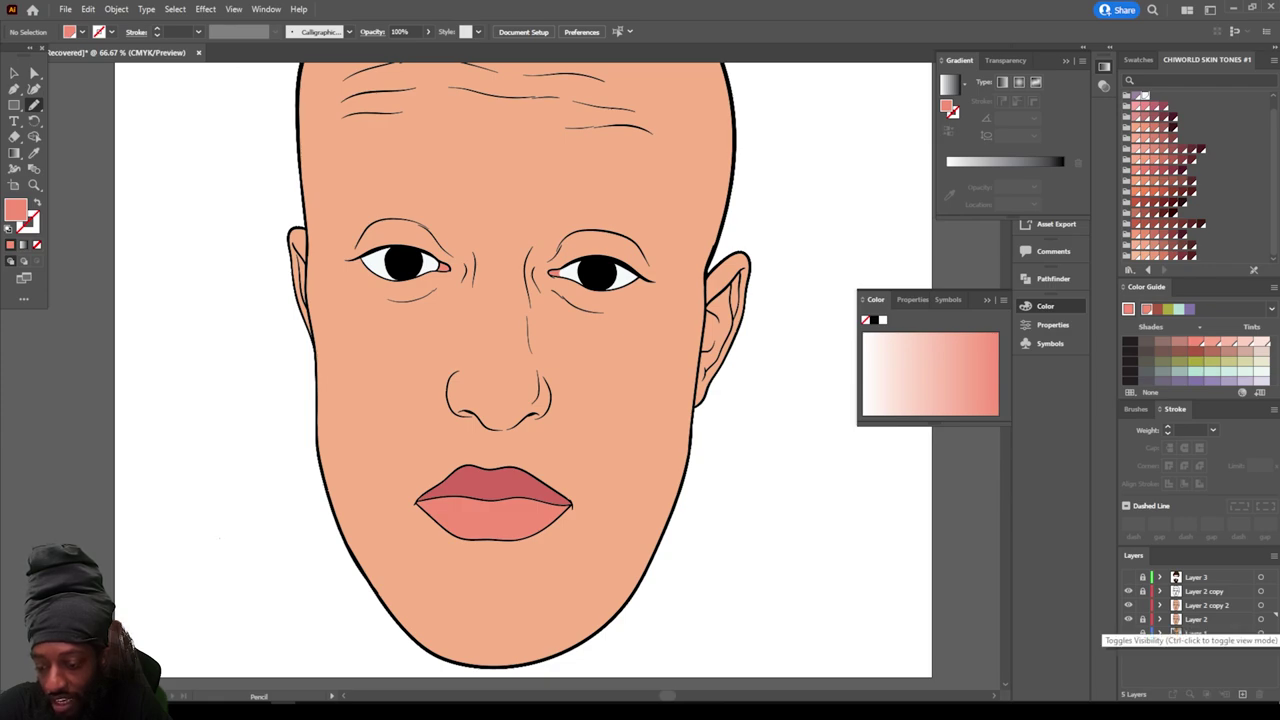
{"action": "left_click", "coordinate": [1128, 619]}
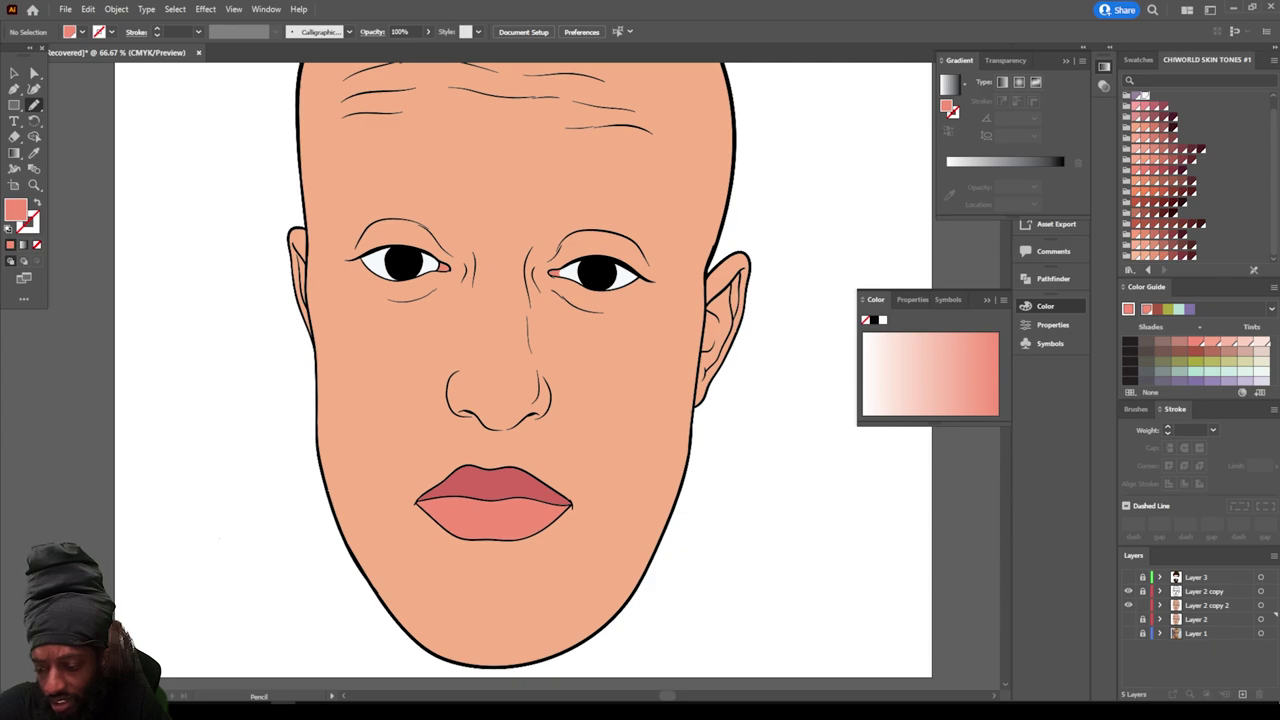
Step: Lock the line-art paths inside Layer 2 copy 2, leaving the layer itself and its group unlocked
{"action": "left_click", "coordinate": [1160, 605]}
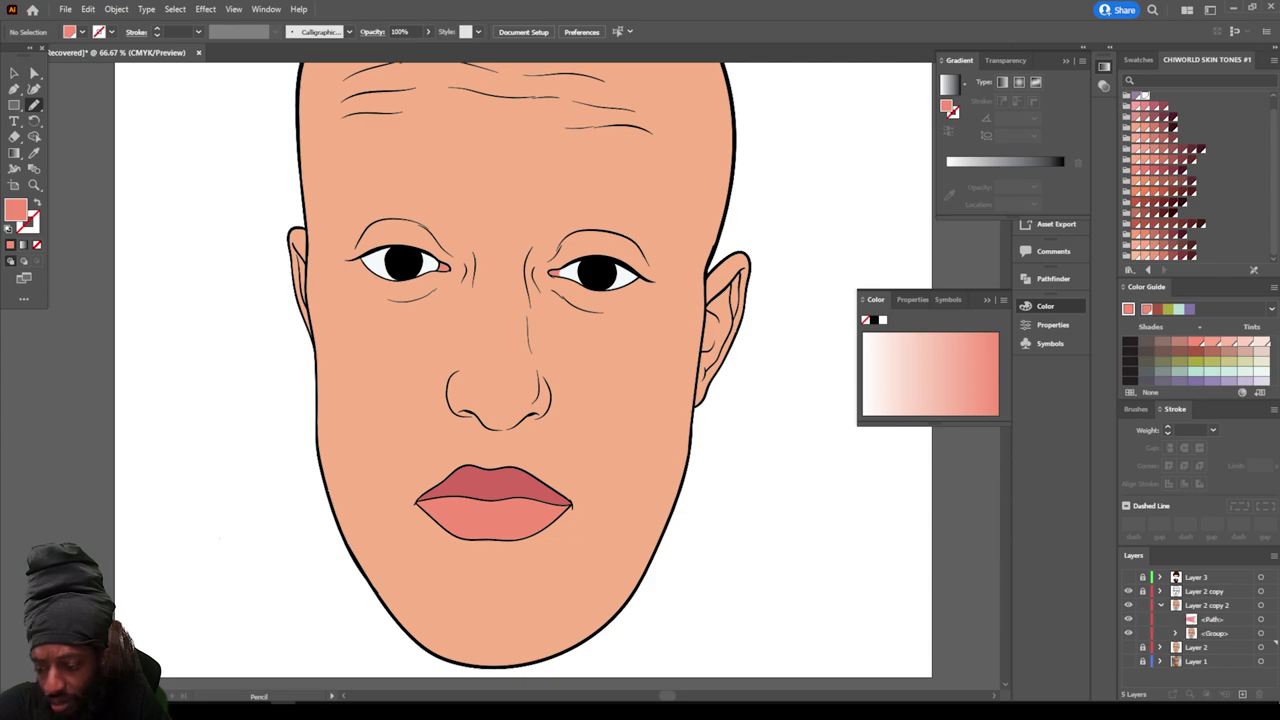
{"action": "left_click", "coordinate": [1175, 633]}
{"action": "scroll", "coordinate": [1190, 633], "scroll_direction": "down", "scroll_amount": 10}
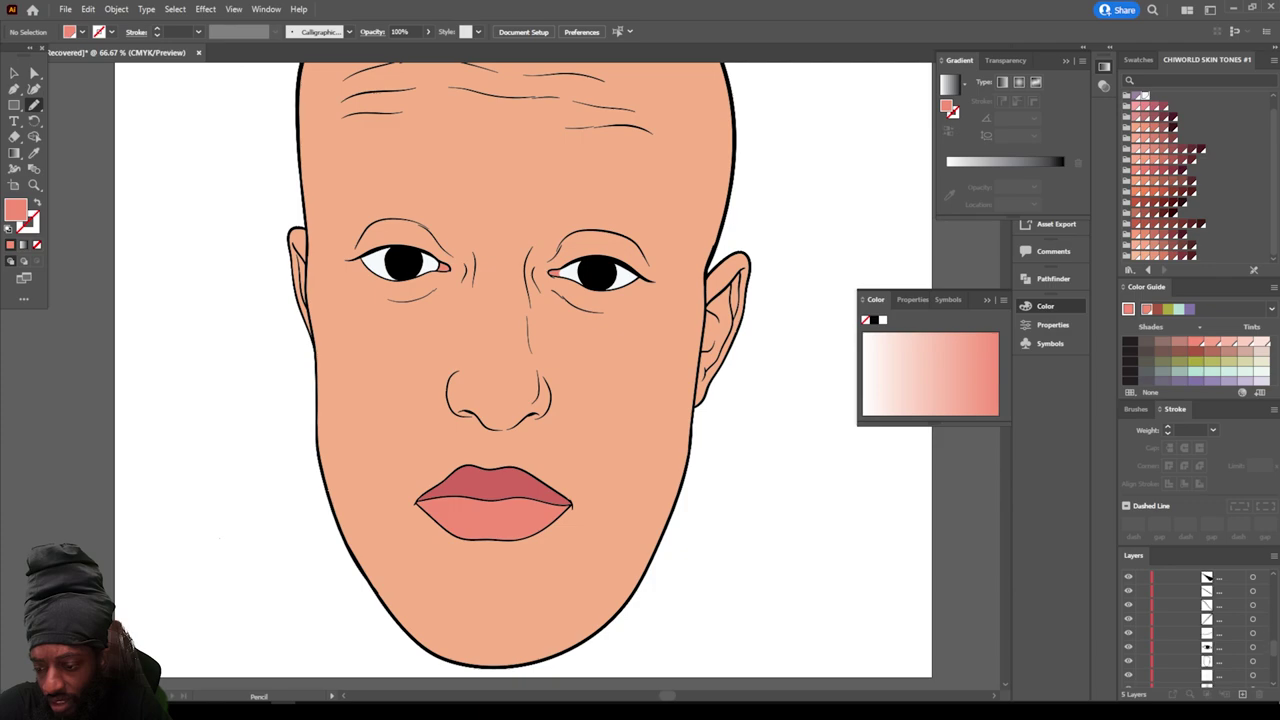
{"action": "scroll", "coordinate": [1190, 620], "scroll_direction": "down", "scroll_amount": 3}
{"action": "scroll", "coordinate": [1190, 620], "scroll_direction": "up", "scroll_amount": 5}
{"action": "scroll", "coordinate": [1190, 620], "scroll_direction": "up", "scroll_amount": 1}
{"action": "left_click_drag", "start_coordinate": [1143, 619], "coordinate": [1142, 570]}
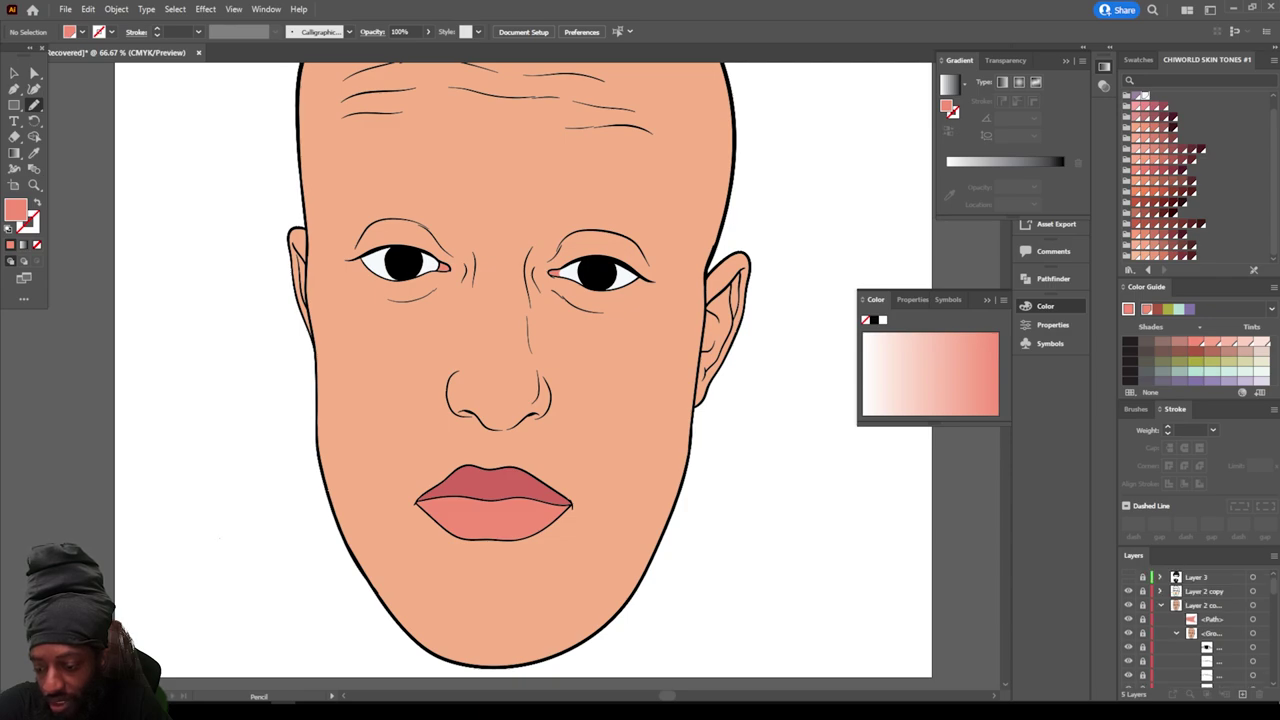
{"action": "left_click_drag", "start_coordinate": [1143, 633], "coordinate": [1143, 605]}
{"action": "left_click", "coordinate": [1161, 605]}
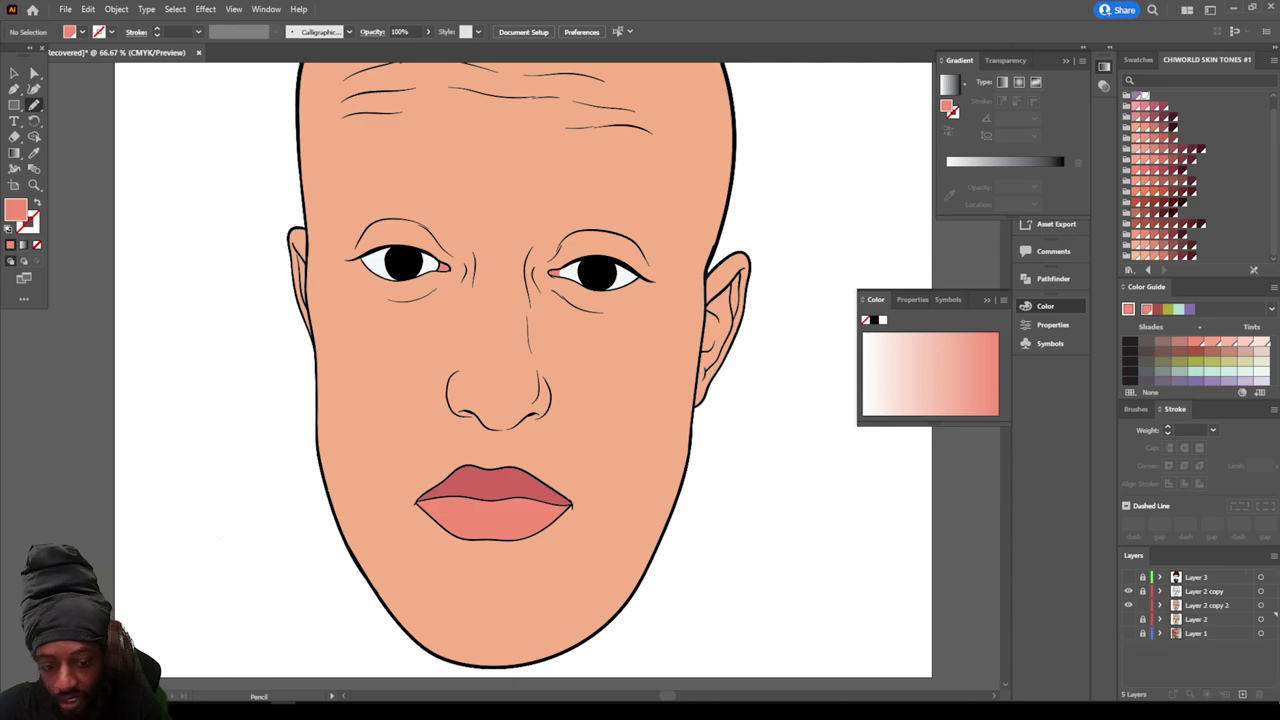
Step: Isolate the group in Layer 2 copy 2 and delete the skin-coloured fills of the face and both ears
{"action": "scroll", "coordinate": [495, 377], "scroll_direction": "up", "scroll_amount": 2}
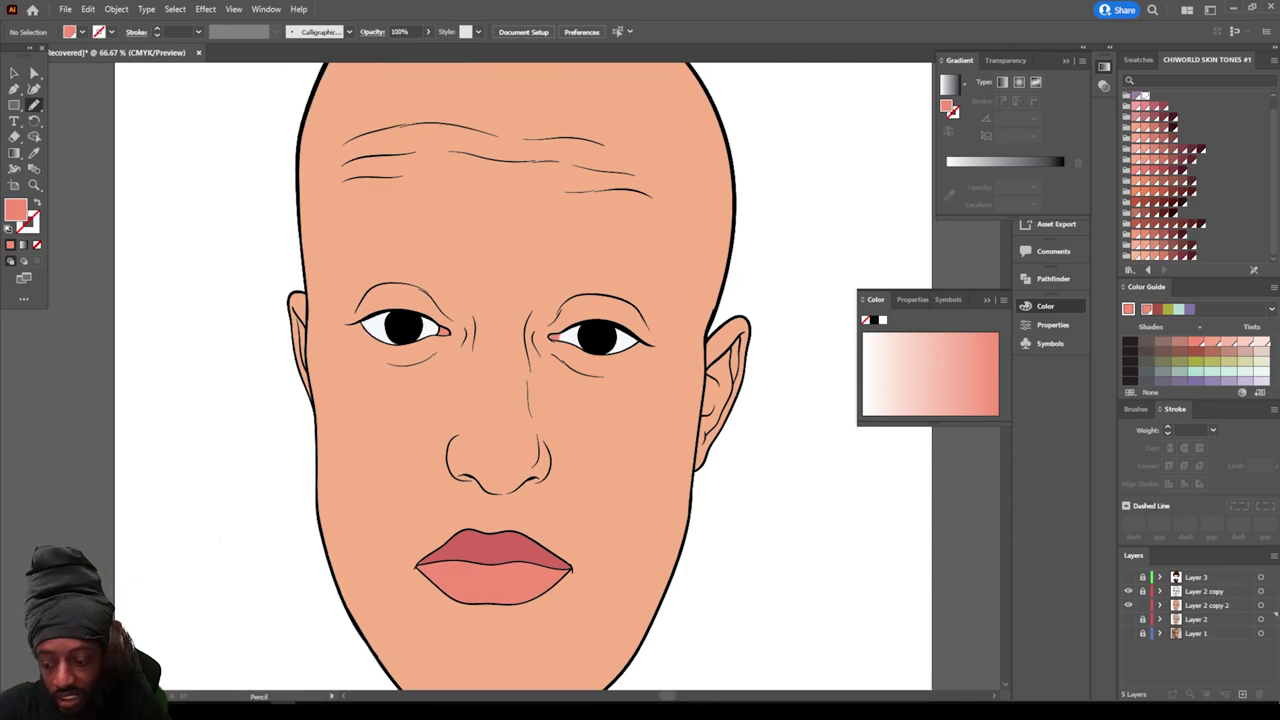
{"action": "key", "text": "v"}
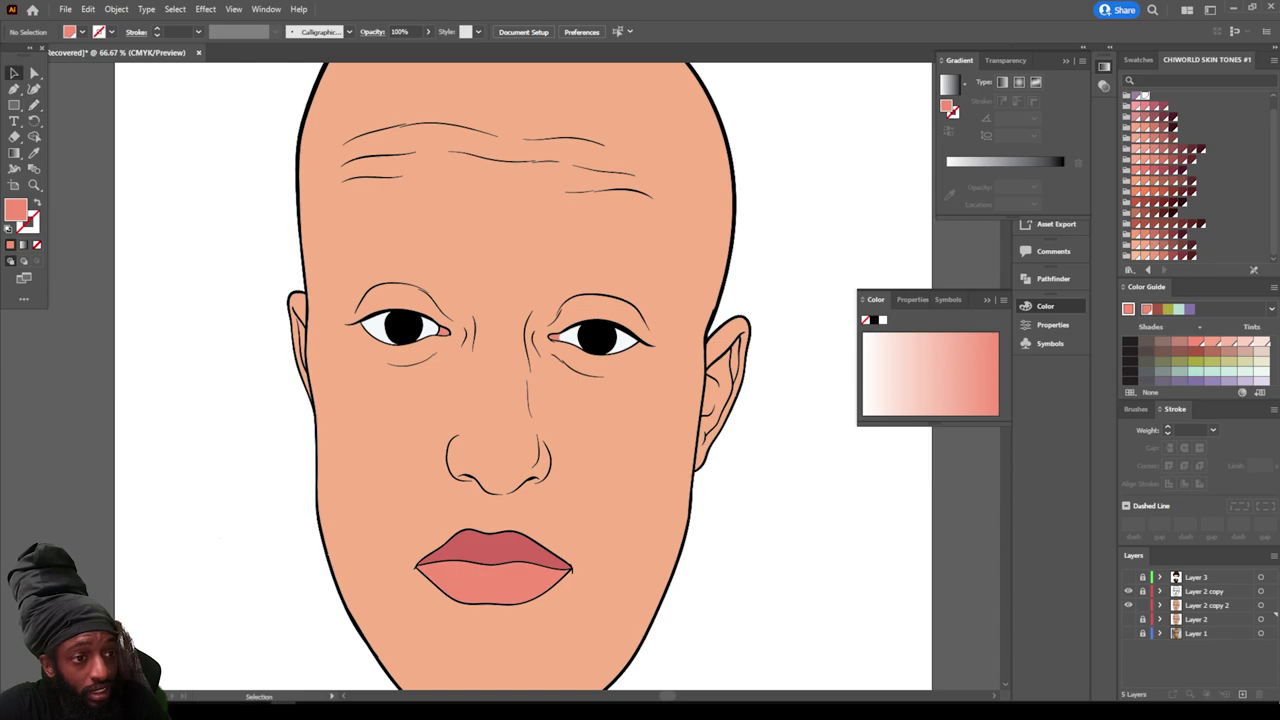
{"action": "left_click", "coordinate": [421, 476]}
{"action": "right_click", "coordinate": [421, 476]}
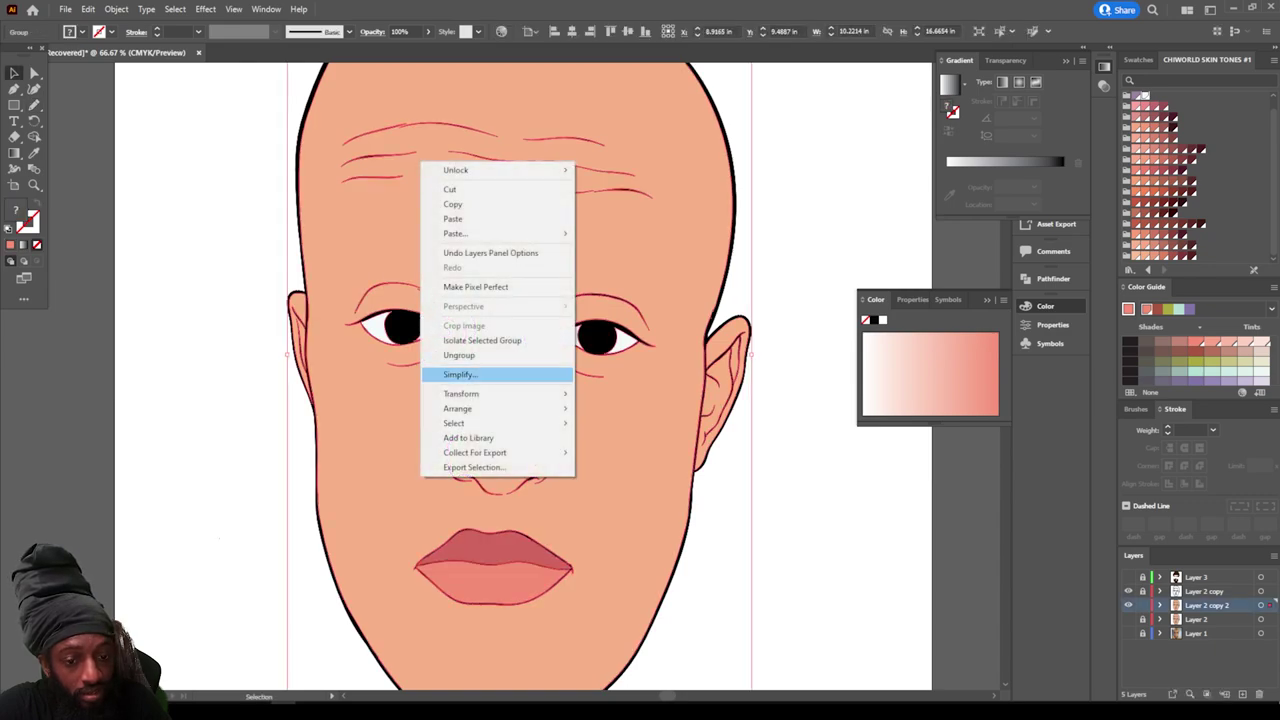
{"action": "left_click", "coordinate": [482, 340]}
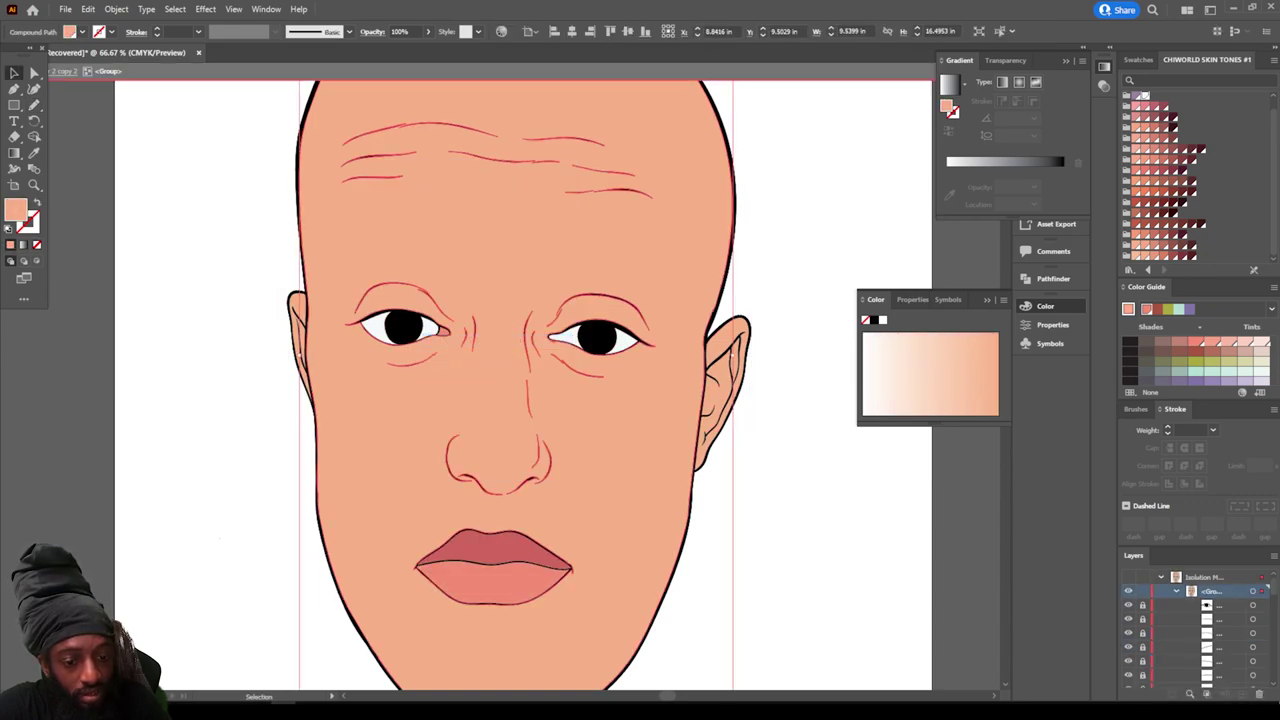
{"action": "key", "text": "Delete"}
{"action": "left_click", "coordinate": [299, 335]}
{"action": "key", "text": "Delete"}
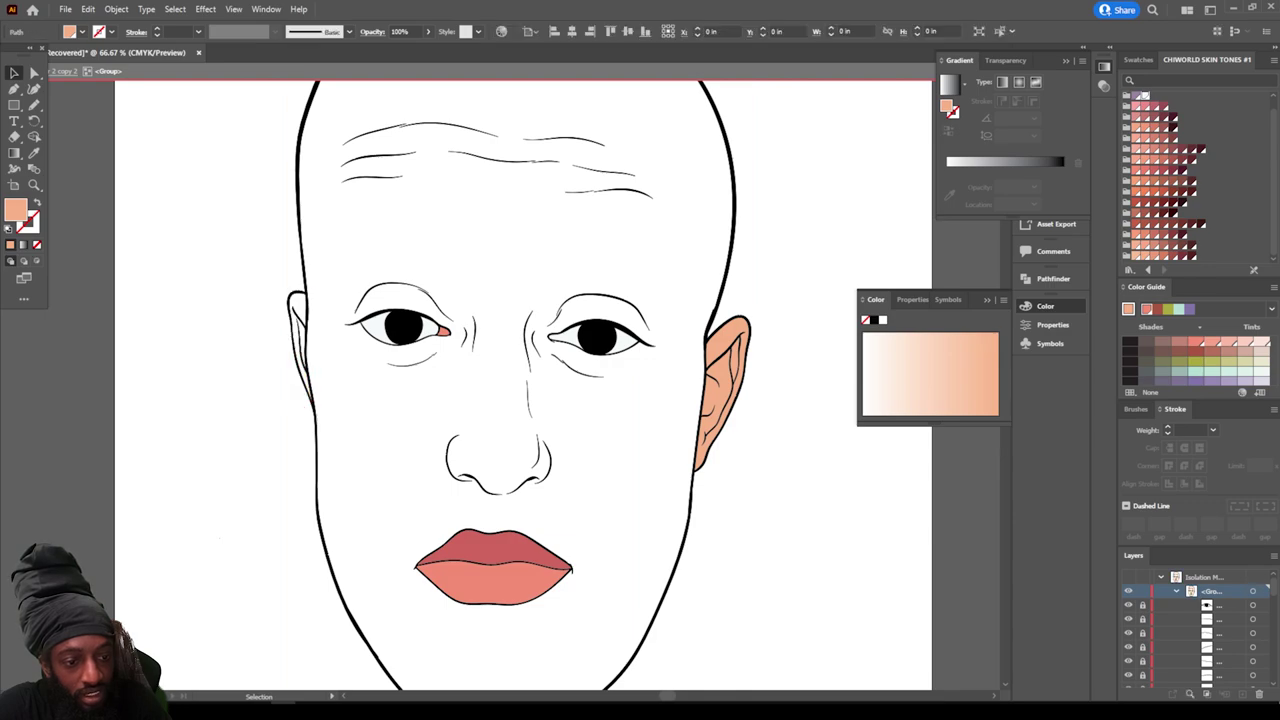
{"action": "left_click", "coordinate": [728, 393]}
{"action": "key", "text": "Delete"}
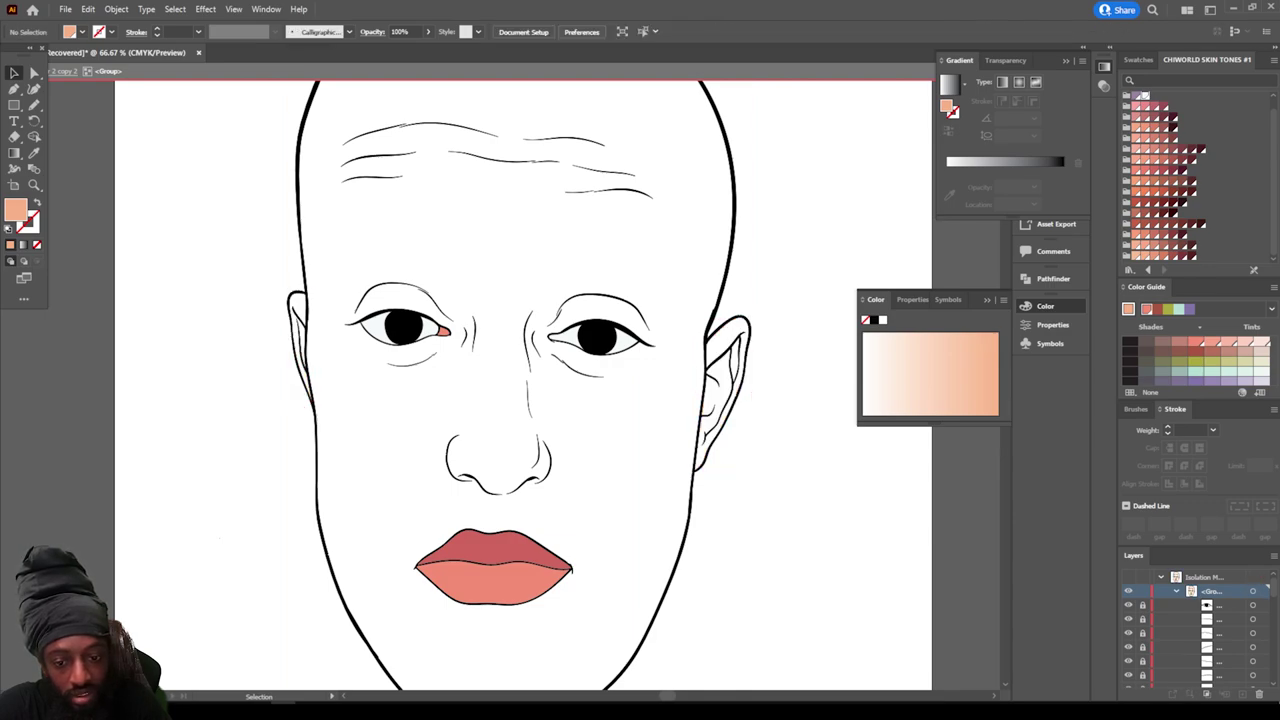
Step: Exit isolation, lock Layer 2 copy 2, and add a new layer directly above the visible Layer 2
{"action": "key", "text": "ctrl+minus"}
{"action": "key", "text": "ctrl+minus"}
{"action": "key", "text": "v"}
{"action": "key", "text": "Escape"}
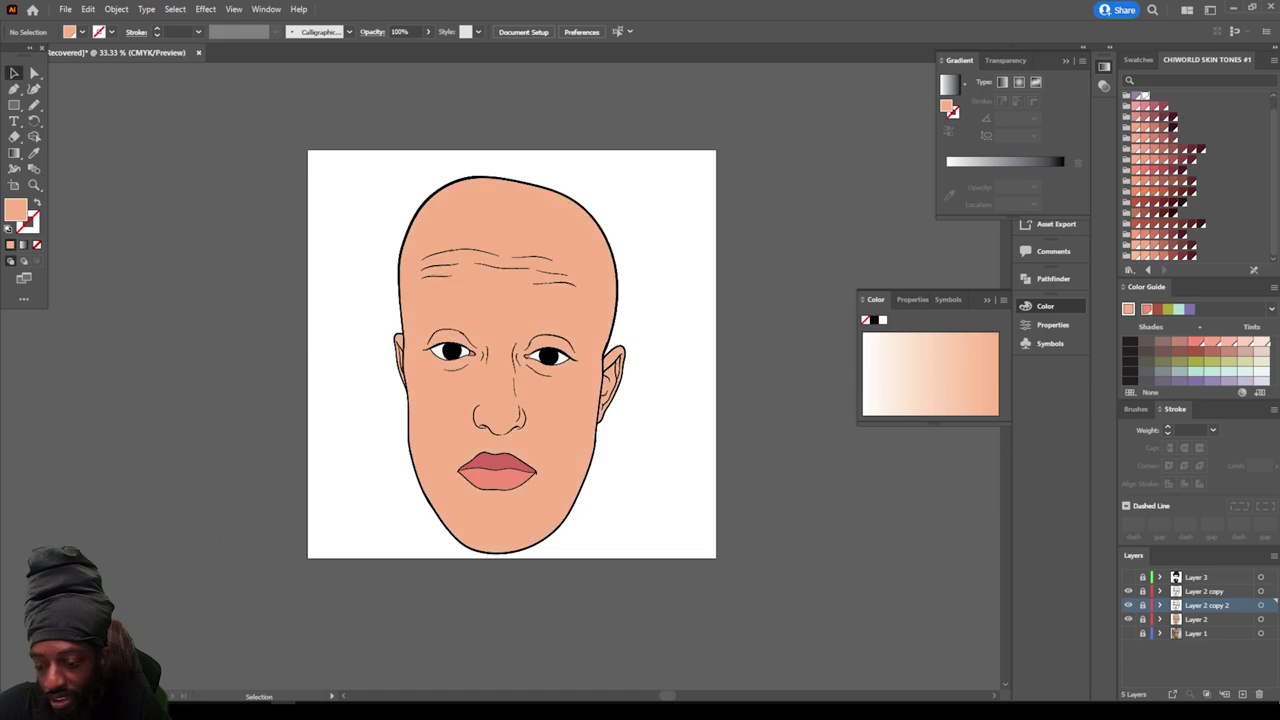
{"action": "left_click", "coordinate": [1197, 619]}
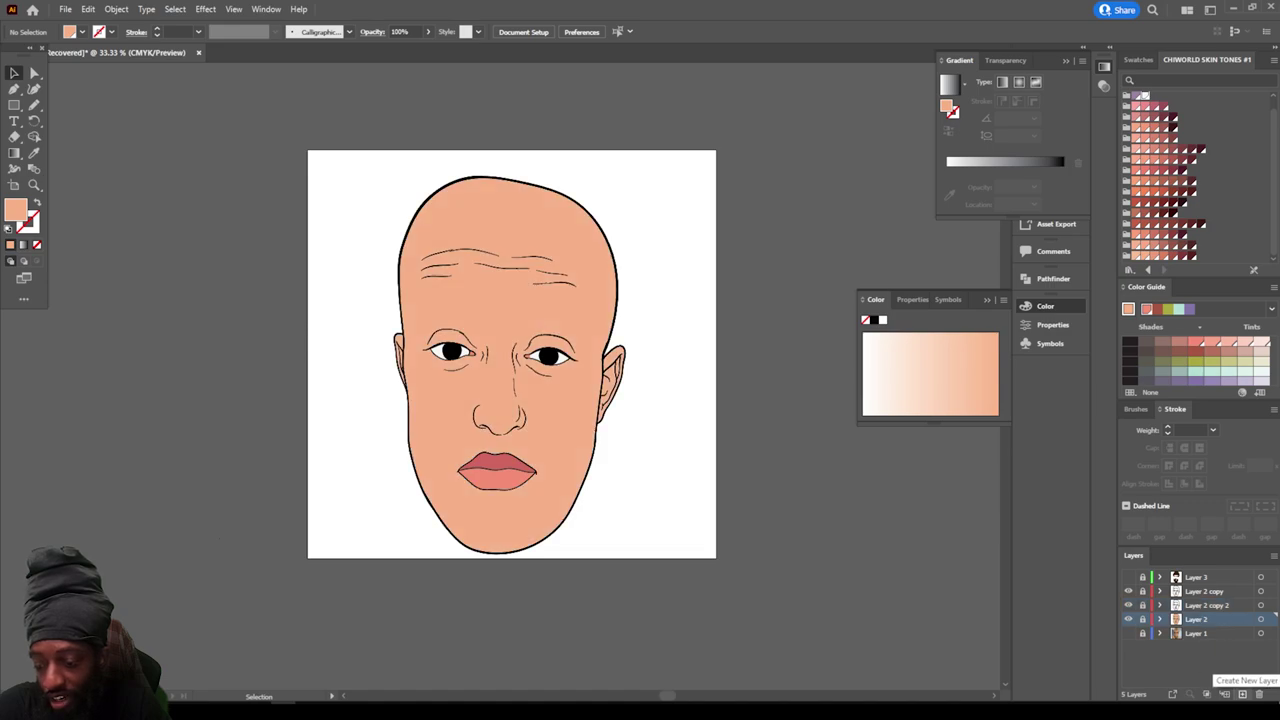
{"action": "left_click", "coordinate": [1242, 694]}
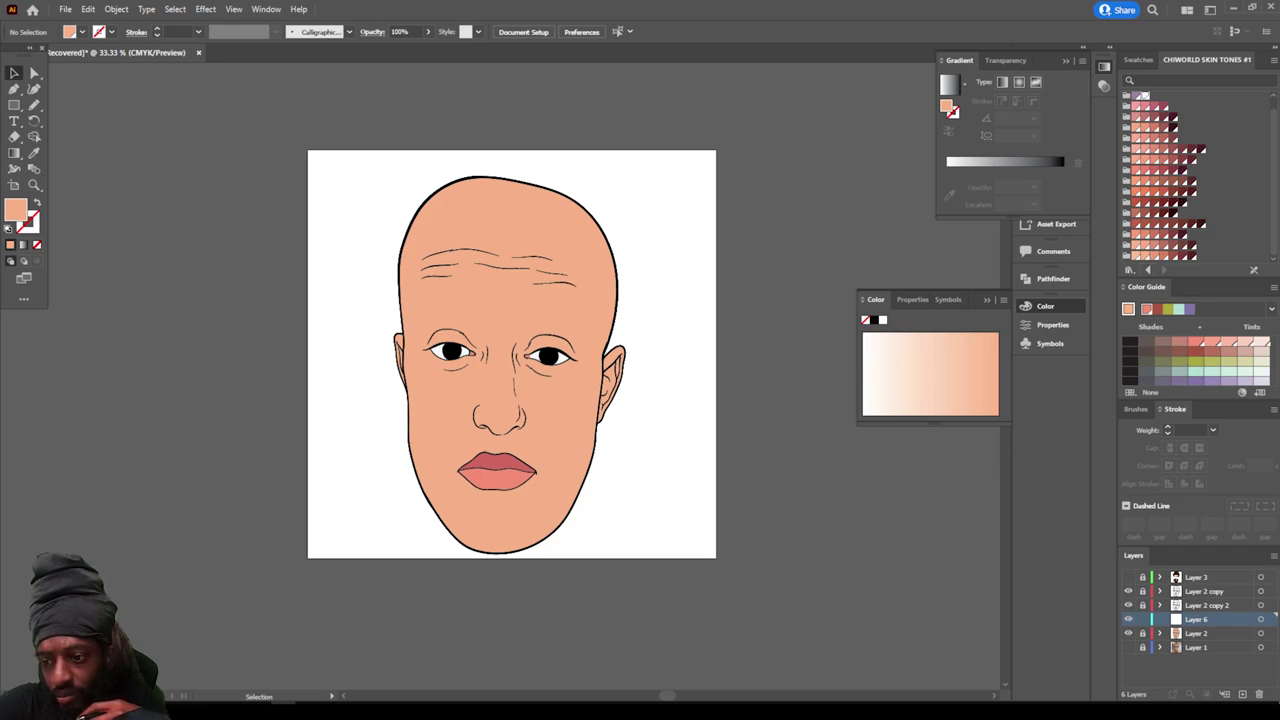
Step: Draw a shadow shape beneath the nose down towards the upper lip with the Pencil tool, filled with the C=12 M=59 Y=64 K=1 skin tone
{"action": "left_click", "coordinate": [1154, 256]}
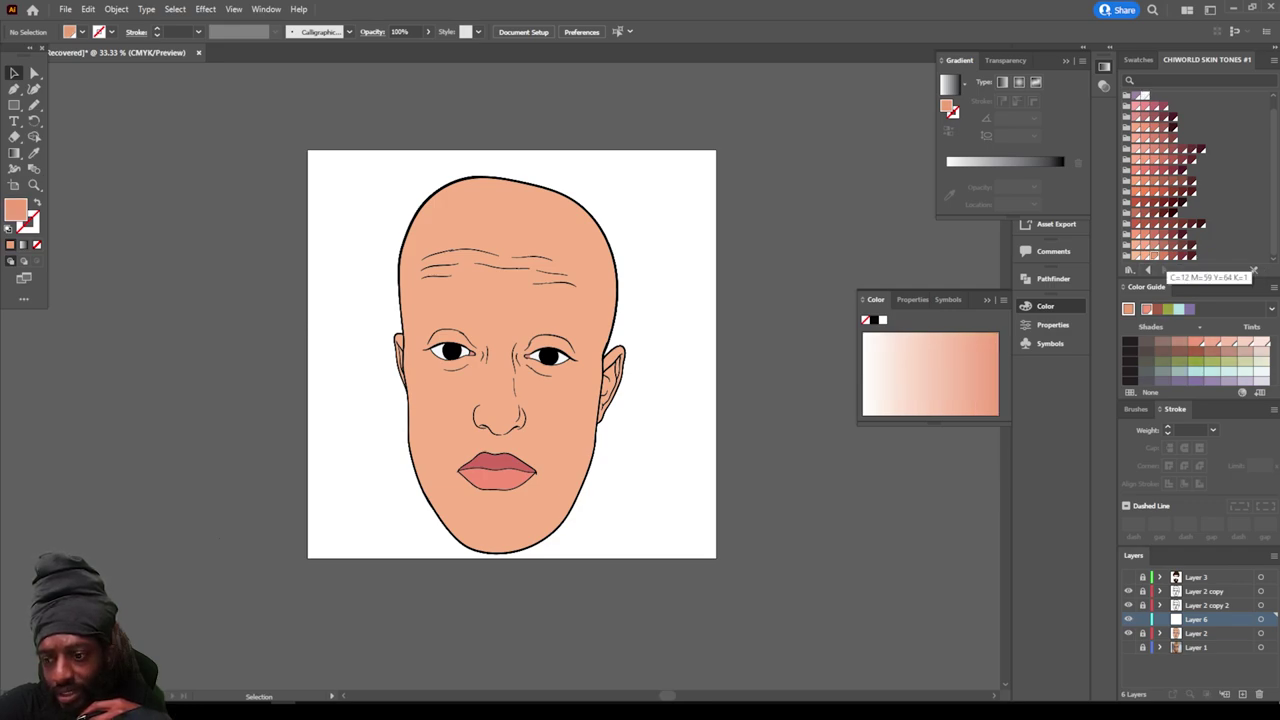
{"action": "left_click", "coordinate": [1163, 256]}
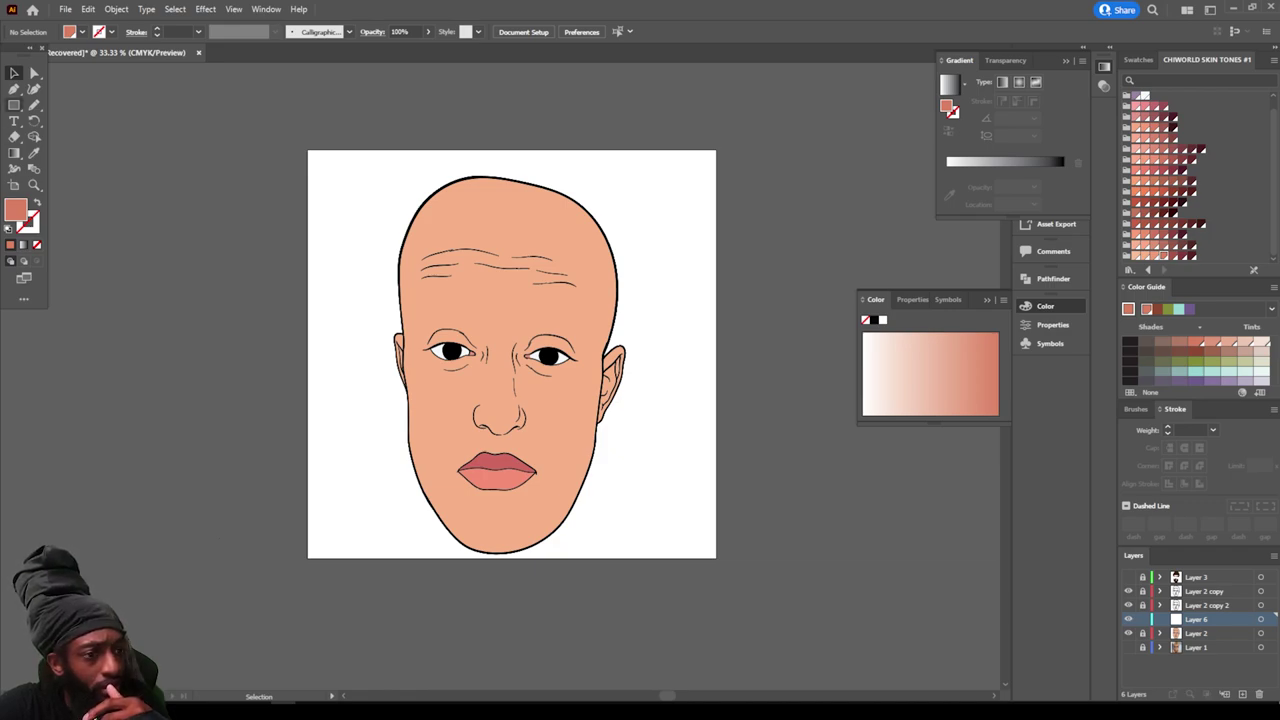
{"action": "left_click", "coordinate": [34, 104]}
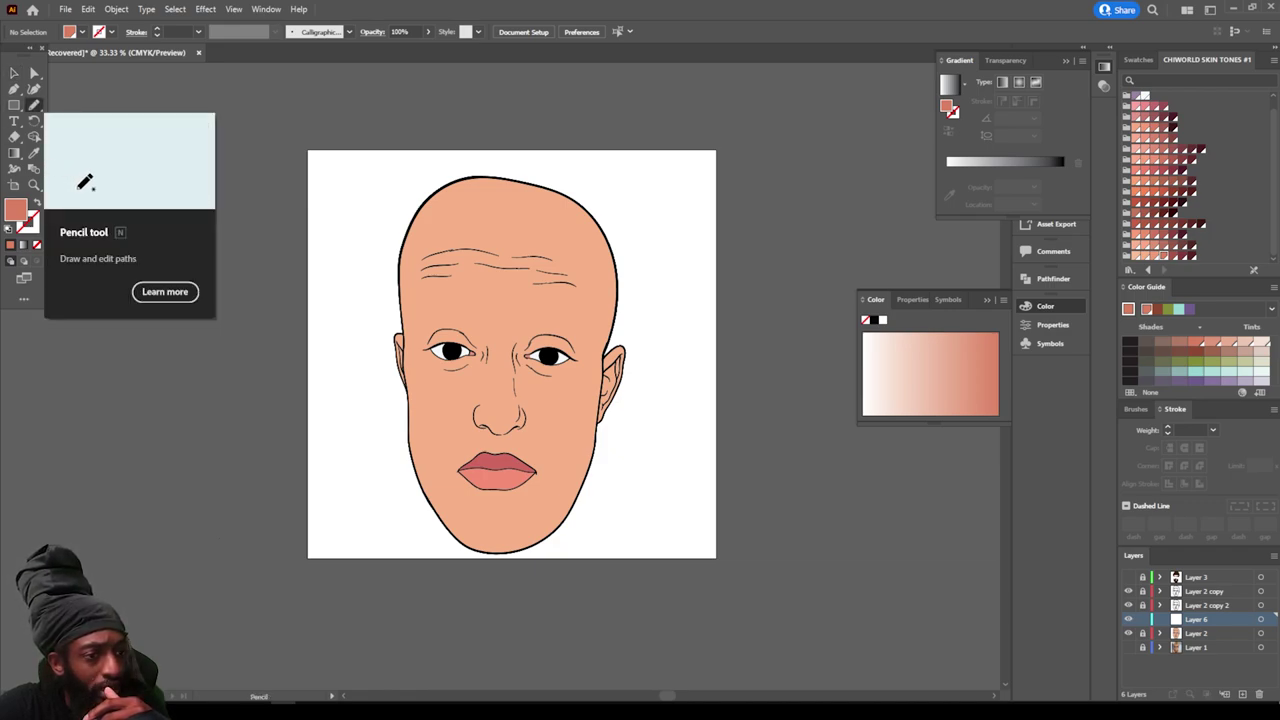
{"action": "scroll", "coordinate": [512, 355], "scroll_direction": "down", "scroll_amount": 3}
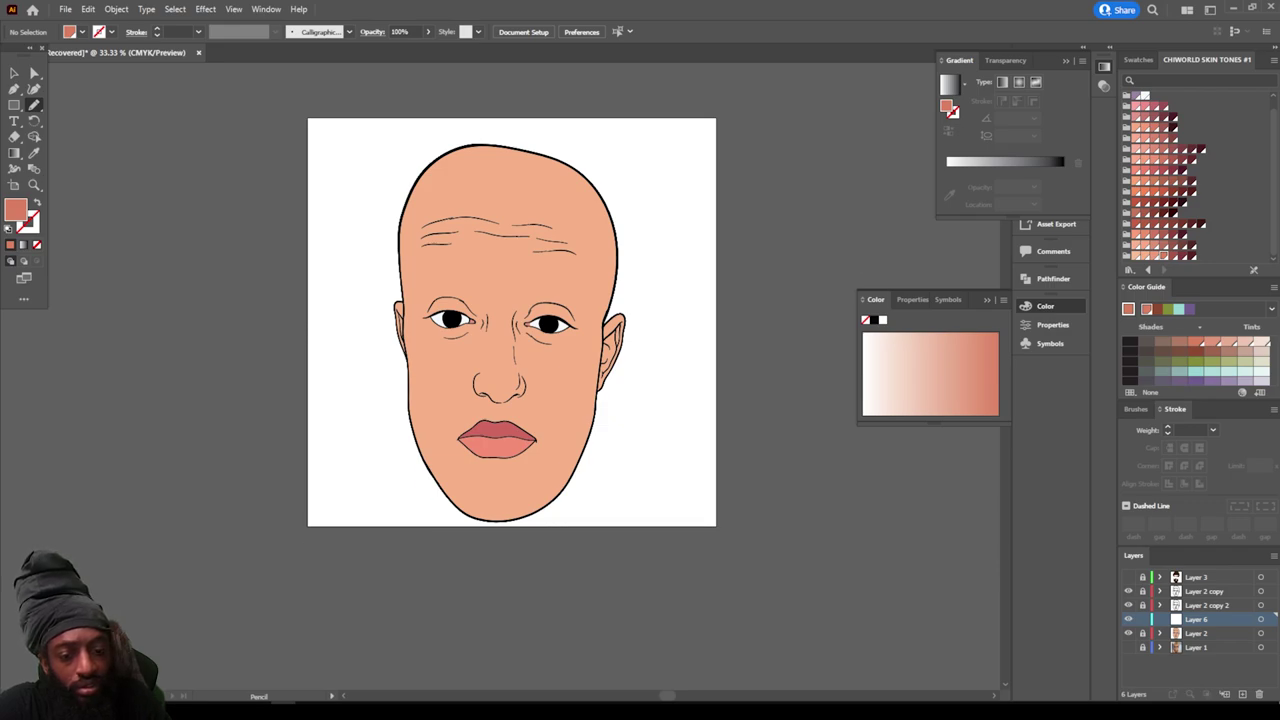
{"action": "key", "text": "ctrl+equal"}
{"action": "key", "text": "ctrl+equal"}
{"action": "key", "text": "ctrl+equal"}
{"action": "key", "text": "ctrl+equal"}
{"action": "key", "text": "ctrl+equal"}
{"action": "key", "text": "ctrl+equal"}
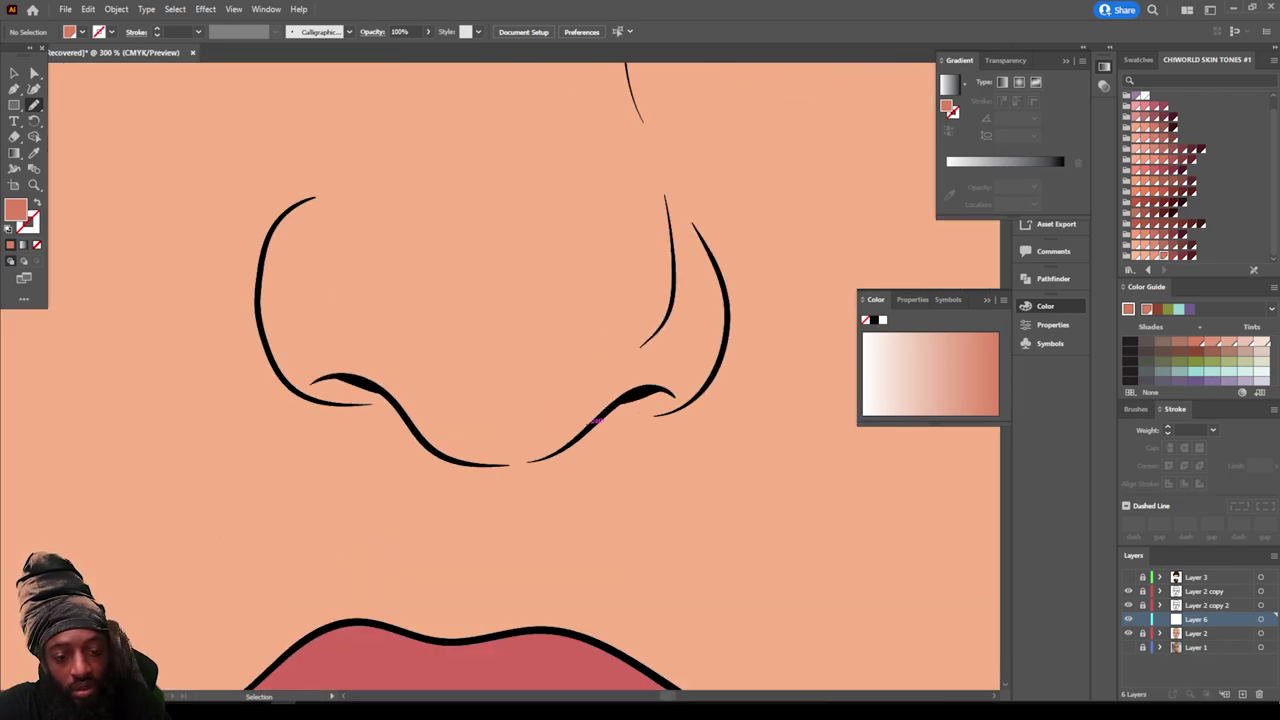
{"action": "key", "text": "n"}
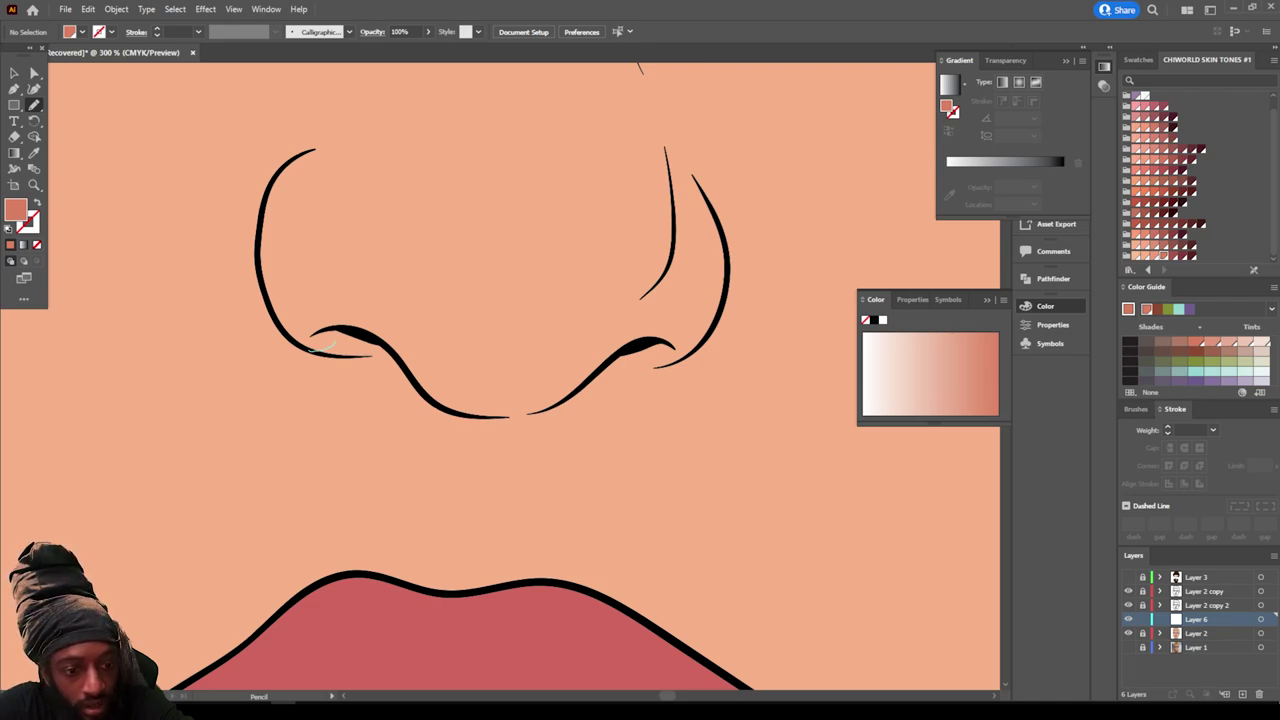
{"action": "left_click_drag", "start_coordinate": [336, 326], "coordinate": [375, 332]}
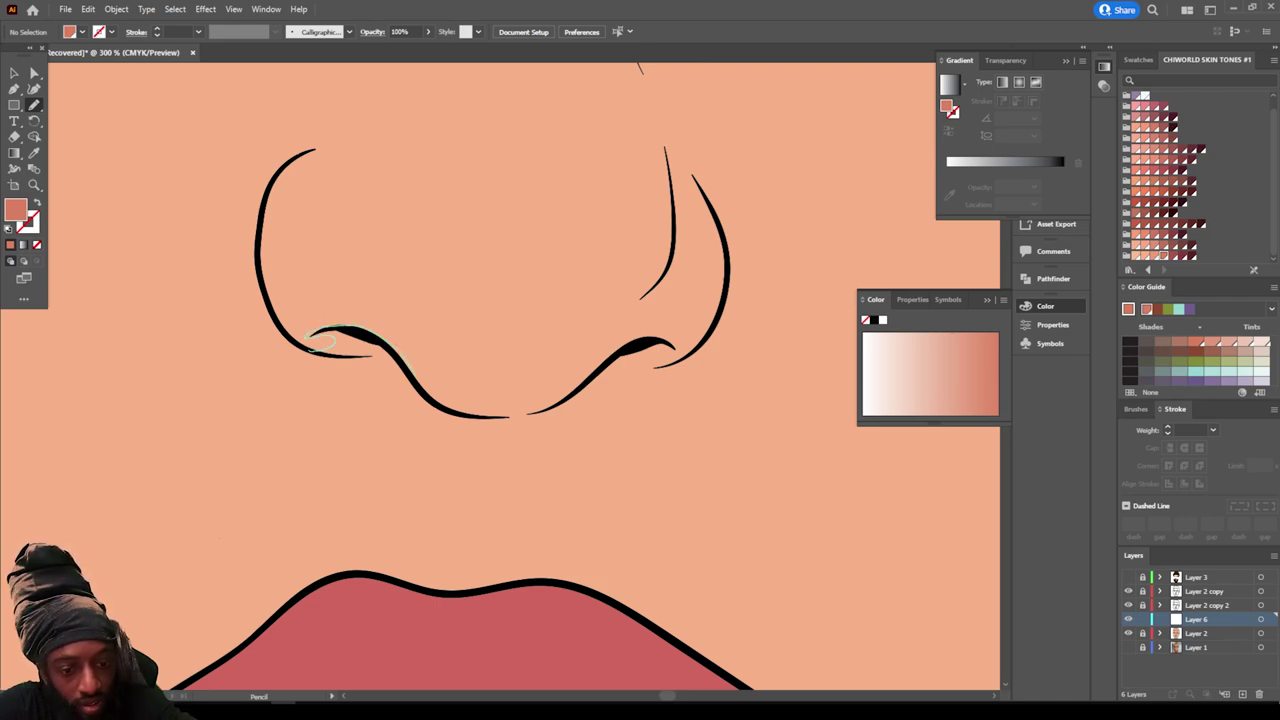
{"action": "mouse_move", "coordinate": [480, 406]}
{"action": "left_mouse_down"}
{"action": "mouse_move", "coordinate": [558, 391]}
{"action": "mouse_move", "coordinate": [655, 338]}
{"action": "mouse_move", "coordinate": [703, 341]}
{"action": "mouse_move", "coordinate": [598, 392]}
{"action": "mouse_move", "coordinate": [540, 516]}
{"action": "mouse_move", "coordinate": [495, 551]}
{"action": "left_mouse_up"}
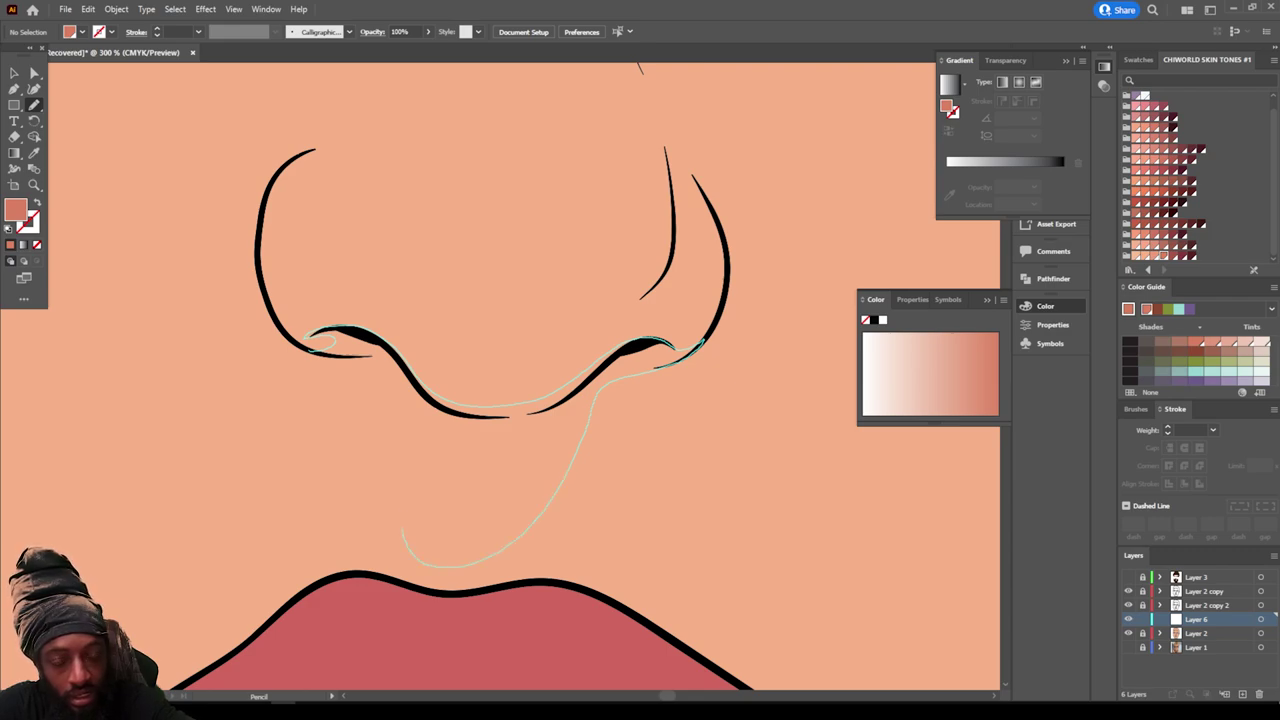
{"action": "left_click_drag", "start_coordinate": [260, 404], "coordinate": [255, 338]}
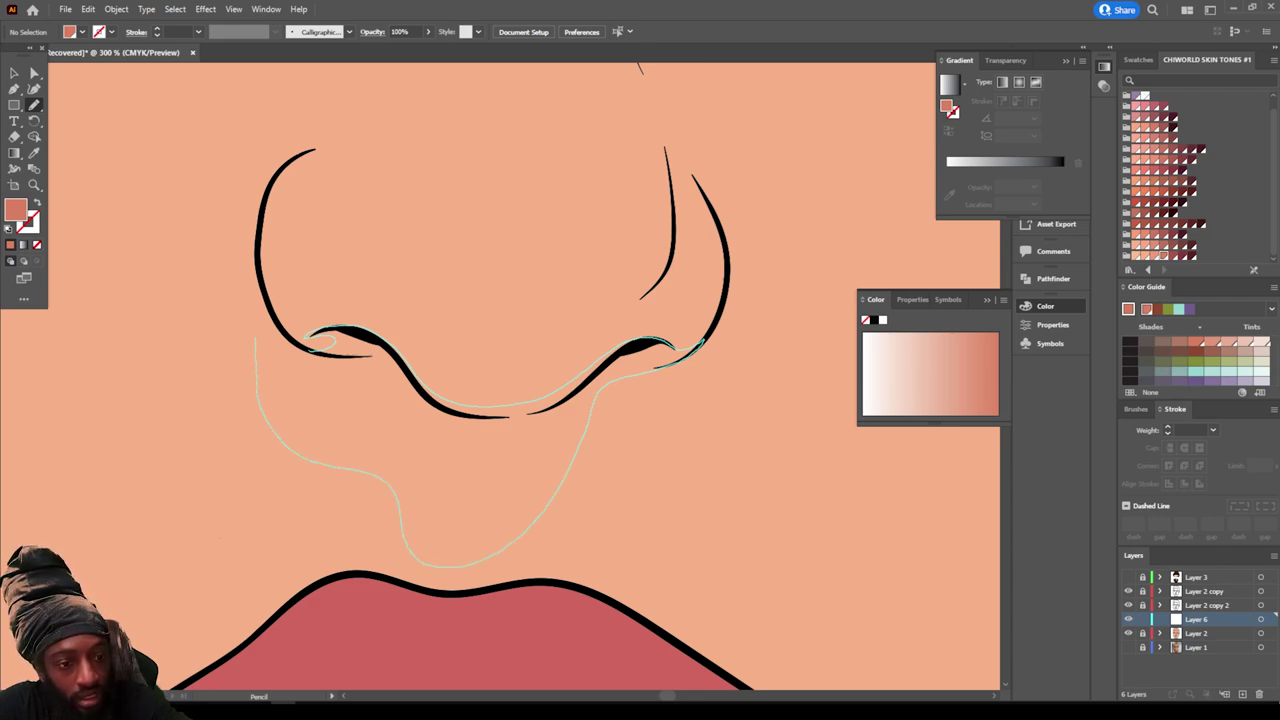
{"action": "mouse_move", "coordinate": [258, 268]}
{"action": "left_mouse_down"}
{"action": "mouse_move", "coordinate": [266, 302]}
{"action": "mouse_move", "coordinate": [306, 346]}
{"action": "mouse_move", "coordinate": [318, 342]}
{"action": "left_mouse_up"}
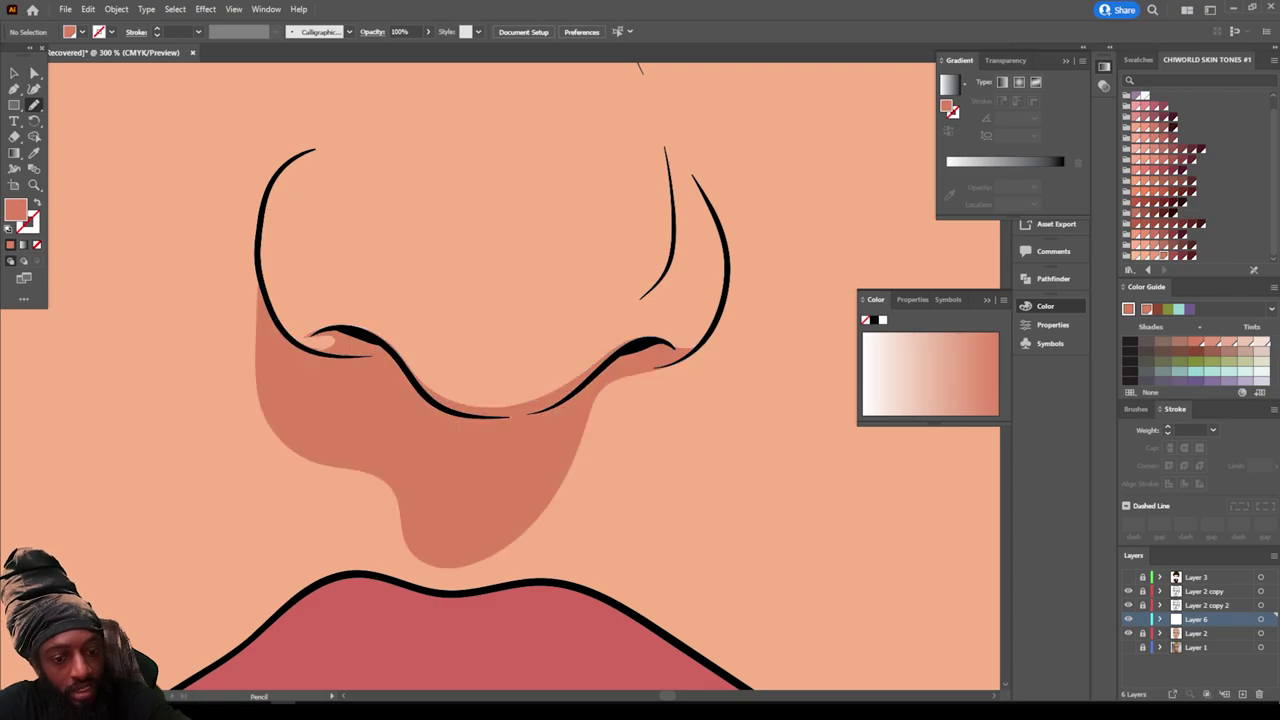
Step: Draw a pointed terracotta shadow from the left-hand nostril up along the side of the nose bridge with the Pencil tool
{"action": "key", "text": "ctrl+minus"}
{"action": "key", "text": "ctrl+minus"}
{"action": "key", "text": "ctrl+minus"}
{"action": "key", "text": "ctrl+minus"}
{"action": "key", "text": "ctrl+minus"}
{"action": "scroll", "coordinate": [500, 376], "scroll_direction": "up", "scroll_amount": 3}
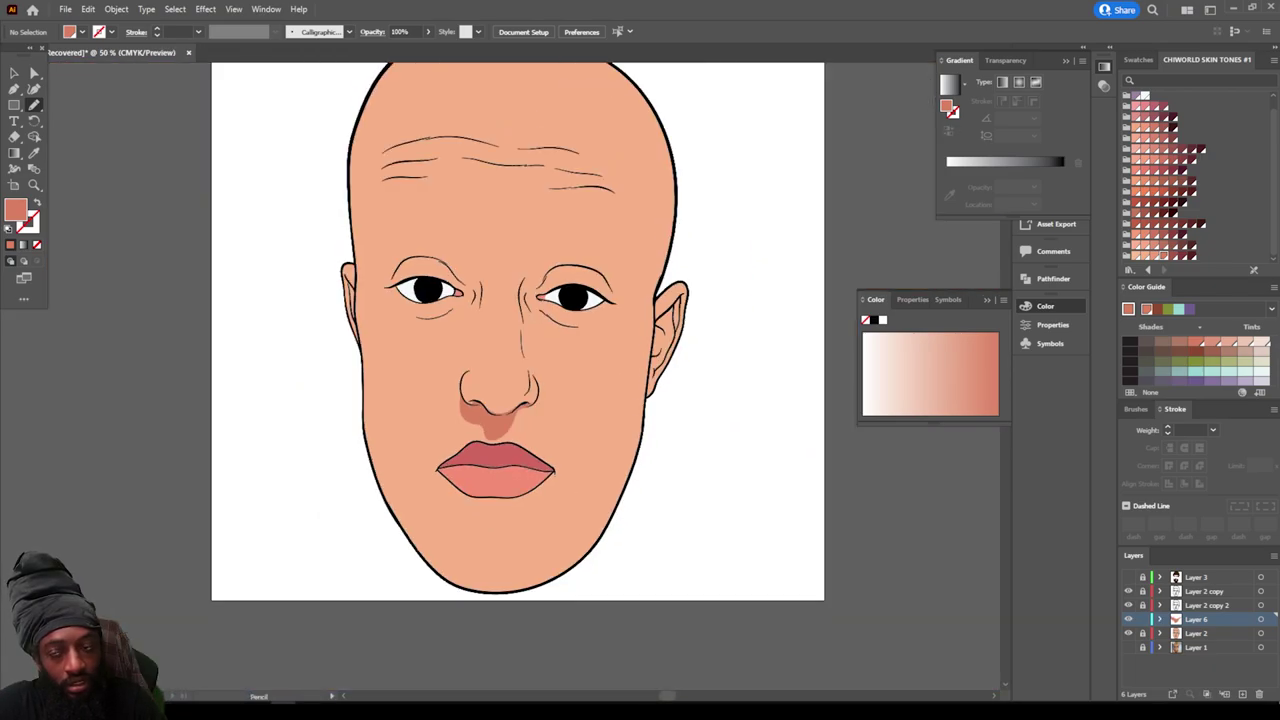
{"action": "key", "text": "ctrl+equal"}
{"action": "key", "text": "ctrl+equal"}
{"action": "key", "text": "ctrl+plus"}
{"action": "key", "text": "ctrl+plus"}
{"action": "key", "text": "ctrl+plus"}
{"action": "key", "text": "ctrl+plus"}
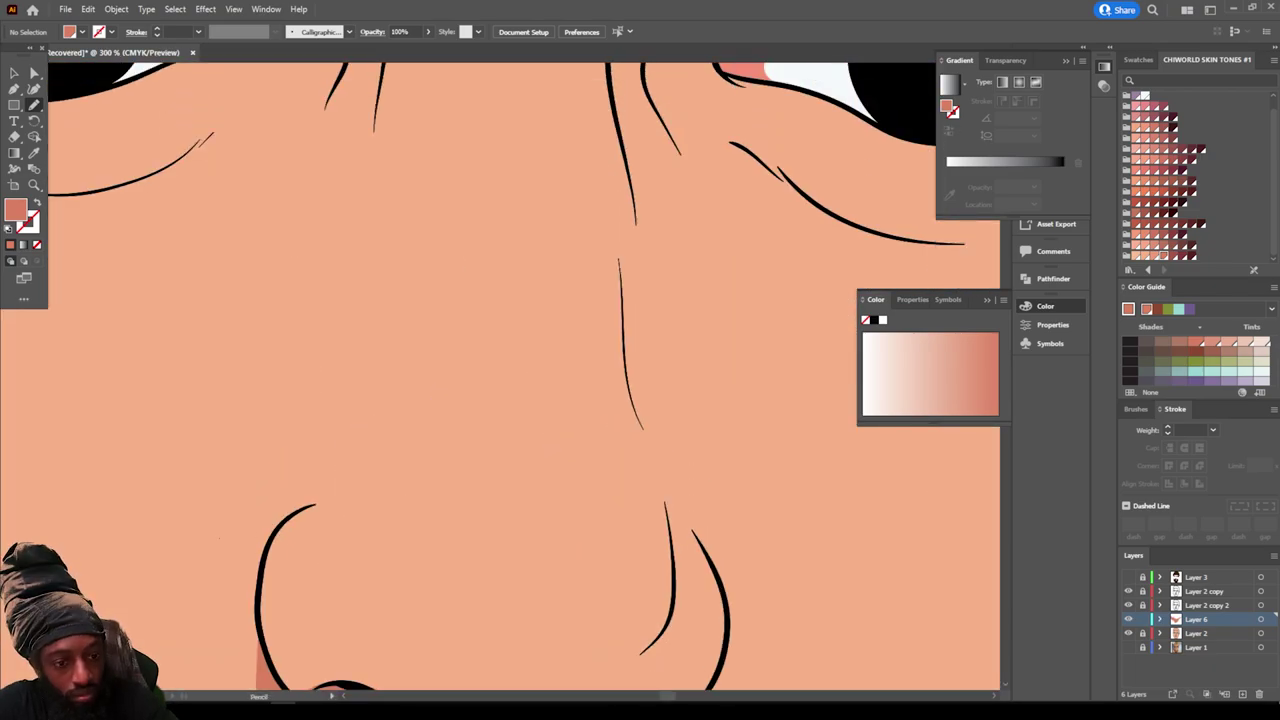
{"action": "mouse_move", "coordinate": [268, 543]}
{"action": "left_mouse_down"}
{"action": "mouse_move", "coordinate": [312, 508]}
{"action": "mouse_move", "coordinate": [336, 514]}
{"action": "mouse_move", "coordinate": [350, 545]}
{"action": "left_mouse_up"}
{"action": "mouse_move", "coordinate": [372, 386]}
{"action": "left_mouse_down"}
{"action": "mouse_move", "coordinate": [376, 150]}
{"action": "mouse_move", "coordinate": [348, 358]}
{"action": "mouse_move", "coordinate": [315, 440]}
{"action": "mouse_move", "coordinate": [313, 322]}
{"action": "mouse_move", "coordinate": [280, 460]}
{"action": "left_mouse_up"}
{"action": "left_click_drag", "start_coordinate": [266, 530], "coordinate": [268, 536]}
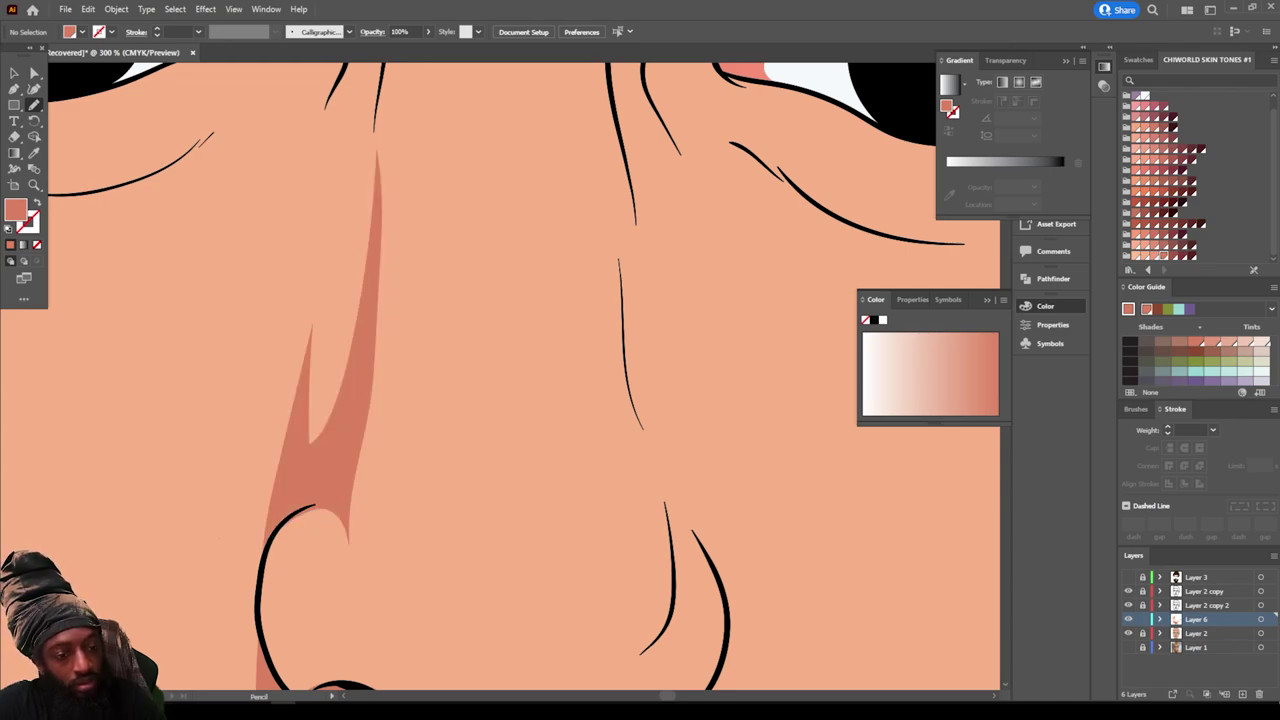
Step: Draw a terracotta shadow around the left-hand eye's inner corner, covering the under-eye crease, the frown lines and the end of the upper-lid crease
{"action": "key", "text": "ctrl+0"}
{"action": "scroll", "coordinate": [500, 376], "scroll_direction": "up", "scroll_amount": 2}
{"action": "key", "text": "ctrl+equal"}
{"action": "key", "text": "ctrl+equal"}
{"action": "key", "text": "ctrl+equal"}
{"action": "key", "text": "ctrl+equal"}
{"action": "scroll", "coordinate": [500, 376], "scroll_direction": "left", "scroll_amount": 3}
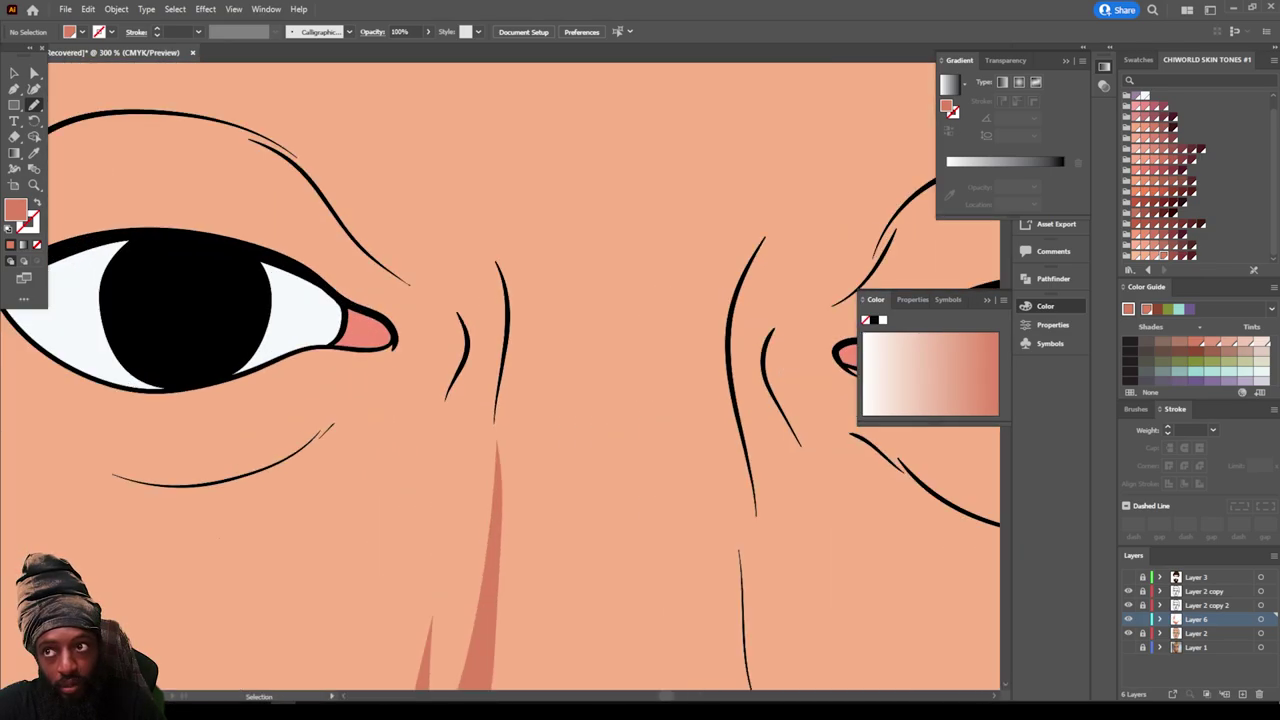
{"action": "key", "text": "ctrl+equal"}
{"action": "scroll", "coordinate": [500, 376], "scroll_direction": "left", "scroll_amount": 3}
{"action": "scroll", "coordinate": [500, 376], "scroll_direction": "left", "scroll_amount": 2}
{"action": "scroll", "coordinate": [500, 376], "scroll_direction": "up", "scroll_amount": 1}
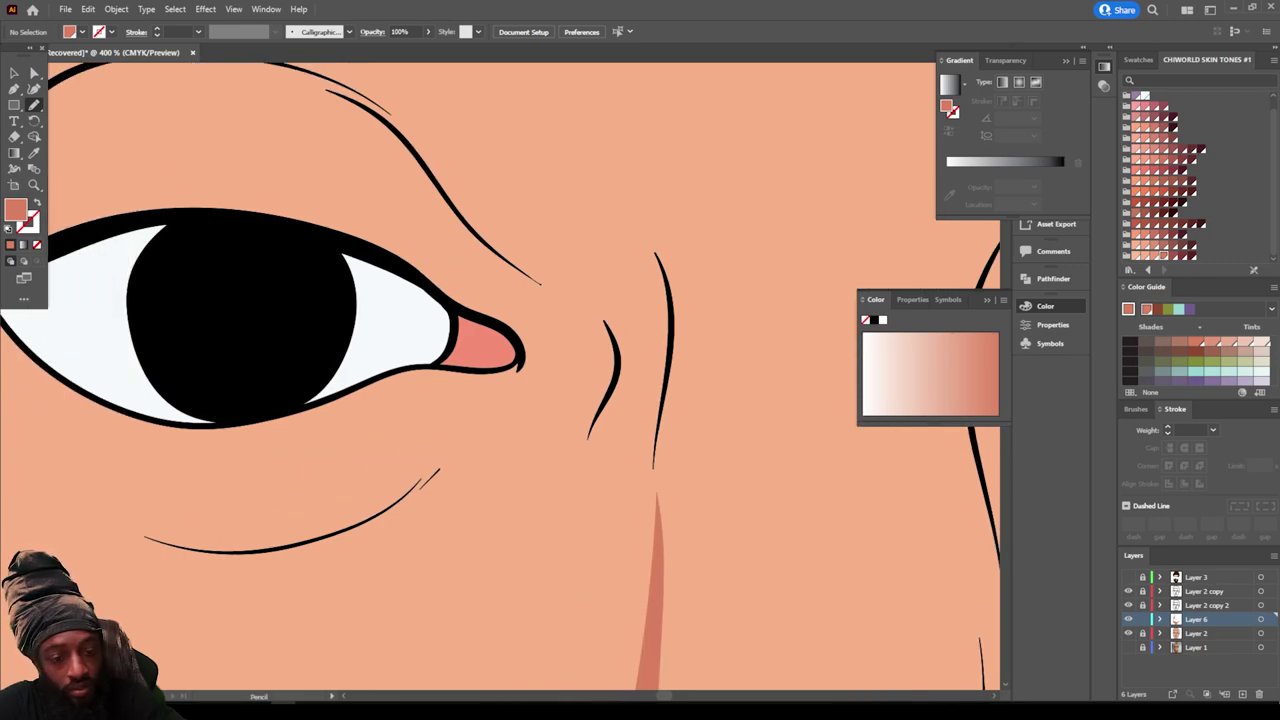
{"action": "mouse_move", "coordinate": [441, 348]}
{"action": "left_mouse_down"}
{"action": "mouse_move", "coordinate": [479, 375]}
{"action": "mouse_move", "coordinate": [456, 412]}
{"action": "left_mouse_up"}
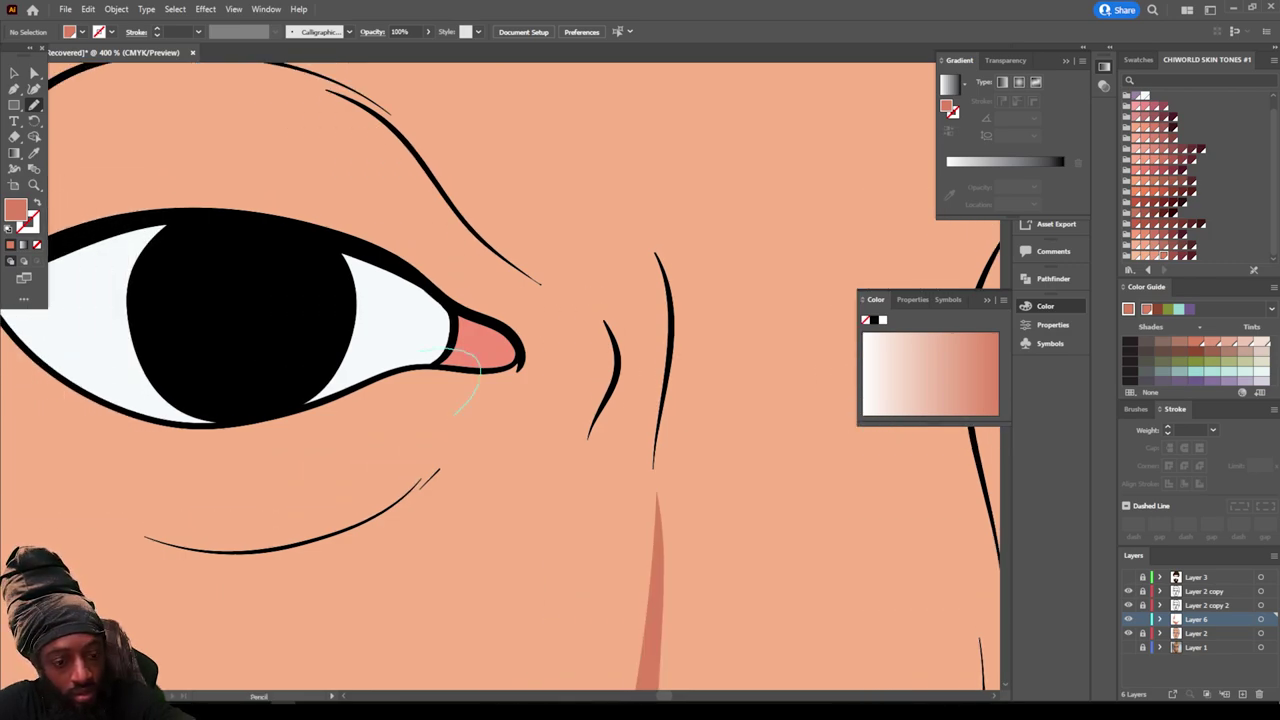
{"action": "mouse_move", "coordinate": [375, 404]}
{"action": "left_mouse_down"}
{"action": "mouse_move", "coordinate": [305, 448]}
{"action": "mouse_move", "coordinate": [195, 474]}
{"action": "mouse_move", "coordinate": [310, 467]}
{"action": "mouse_move", "coordinate": [277, 505]}
{"action": "mouse_move", "coordinate": [167, 523]}
{"action": "mouse_move", "coordinate": [73, 506]}
{"action": "mouse_move", "coordinate": [123, 540]}
{"action": "mouse_move", "coordinate": [262, 557]}
{"action": "mouse_move", "coordinate": [398, 518]}
{"action": "mouse_move", "coordinate": [557, 407]}
{"action": "mouse_move", "coordinate": [572, 450]}
{"action": "mouse_move", "coordinate": [558, 508]}
{"action": "left_mouse_up"}
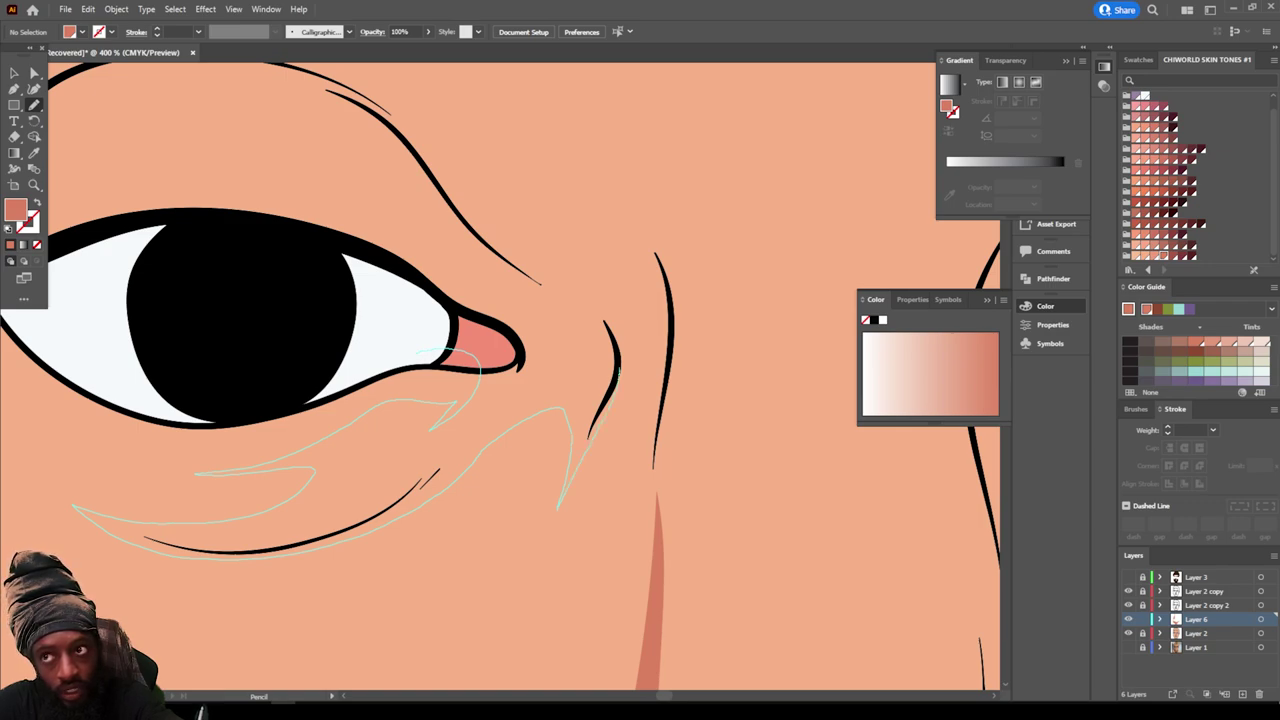
{"action": "mouse_move", "coordinate": [619, 360]}
{"action": "left_mouse_down"}
{"action": "mouse_move", "coordinate": [652, 480]}
{"action": "mouse_move", "coordinate": [672, 325]}
{"action": "mouse_move", "coordinate": [638, 224]}
{"action": "mouse_move", "coordinate": [609, 188]}
{"action": "mouse_move", "coordinate": [630, 222]}
{"action": "mouse_move", "coordinate": [616, 280]}
{"action": "mouse_move", "coordinate": [577, 279]}
{"action": "mouse_move", "coordinate": [430, 176]}
{"action": "left_mouse_up"}
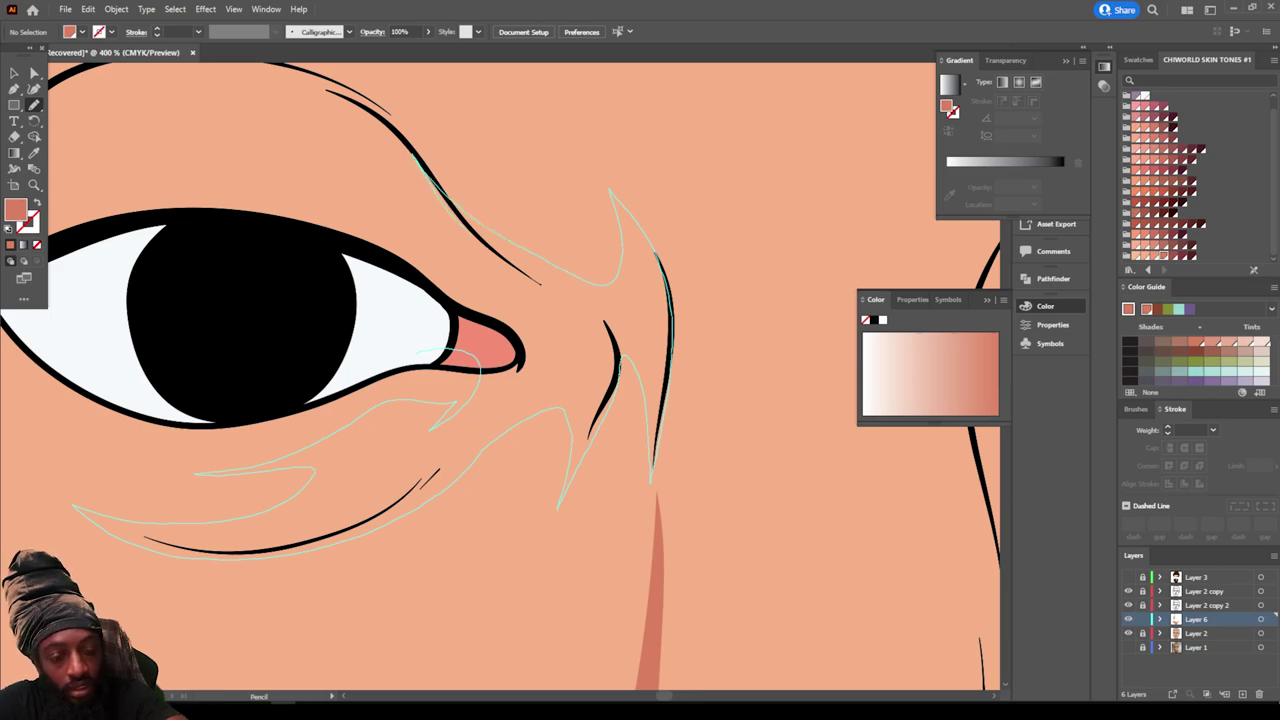
{"action": "mouse_move", "coordinate": [464, 230]}
{"action": "left_mouse_down"}
{"action": "mouse_move", "coordinate": [526, 312]}
{"action": "mouse_move", "coordinate": [457, 292]}
{"action": "mouse_move", "coordinate": [416, 352]}
{"action": "left_mouse_up"}
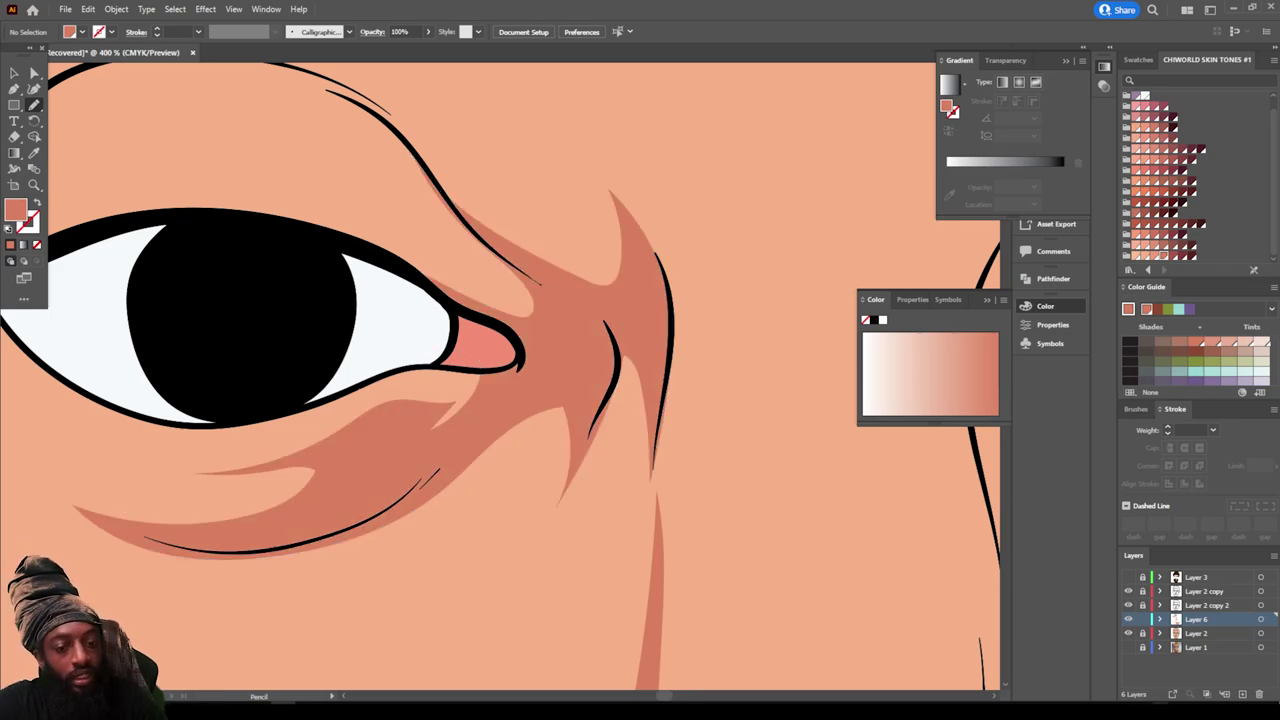
Step: Draw a terracotta shadow around the right-hand eye with the Pencil tool, covering the under-eye crease, inner corner, nearby frown line and upper-lid crease
{"action": "key", "text": "ctrl+minus"}
{"action": "key", "text": "ctrl+minus"}
{"action": "key", "text": "ctrl+minus"}
{"action": "key", "text": "ctrl+minus"}
{"action": "key", "text": "ctrl+minus"}
{"action": "key", "text": "ctrl+minus"}
{"action": "key", "text": "ctrl+equal"}
{"action": "key", "text": "ctrl+equal"}
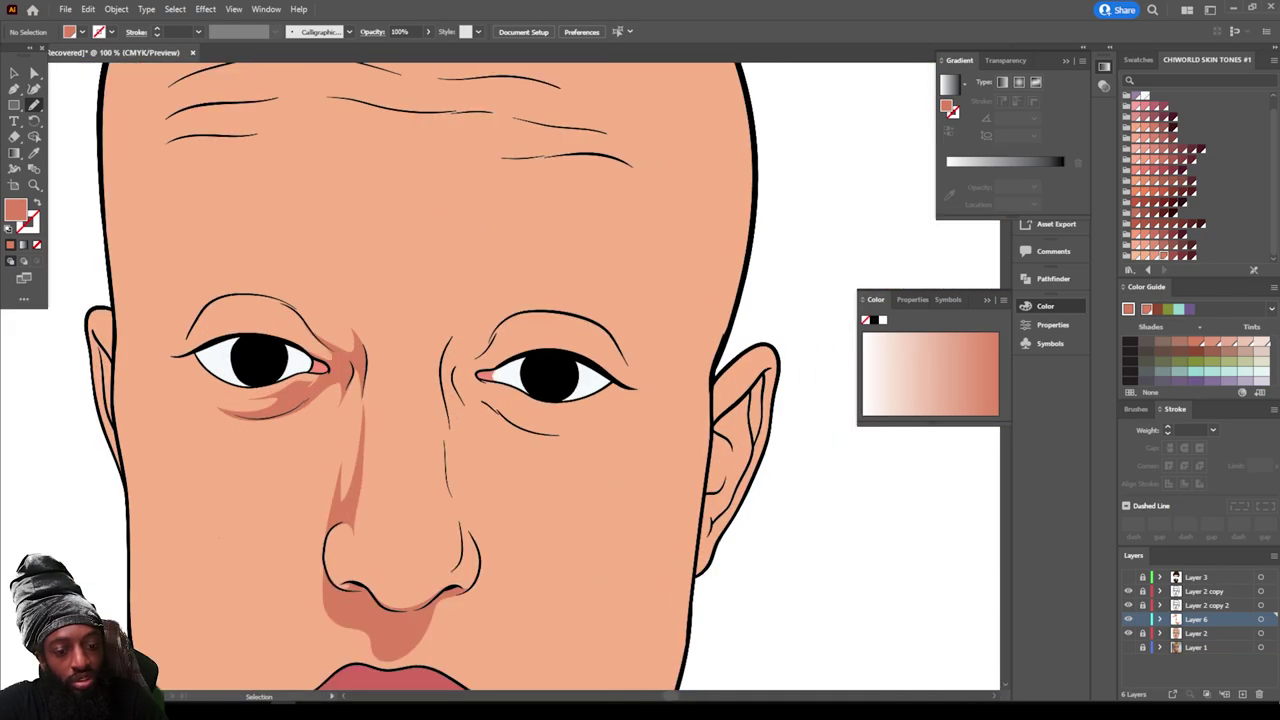
{"action": "key", "text": "ctrl+equal"}
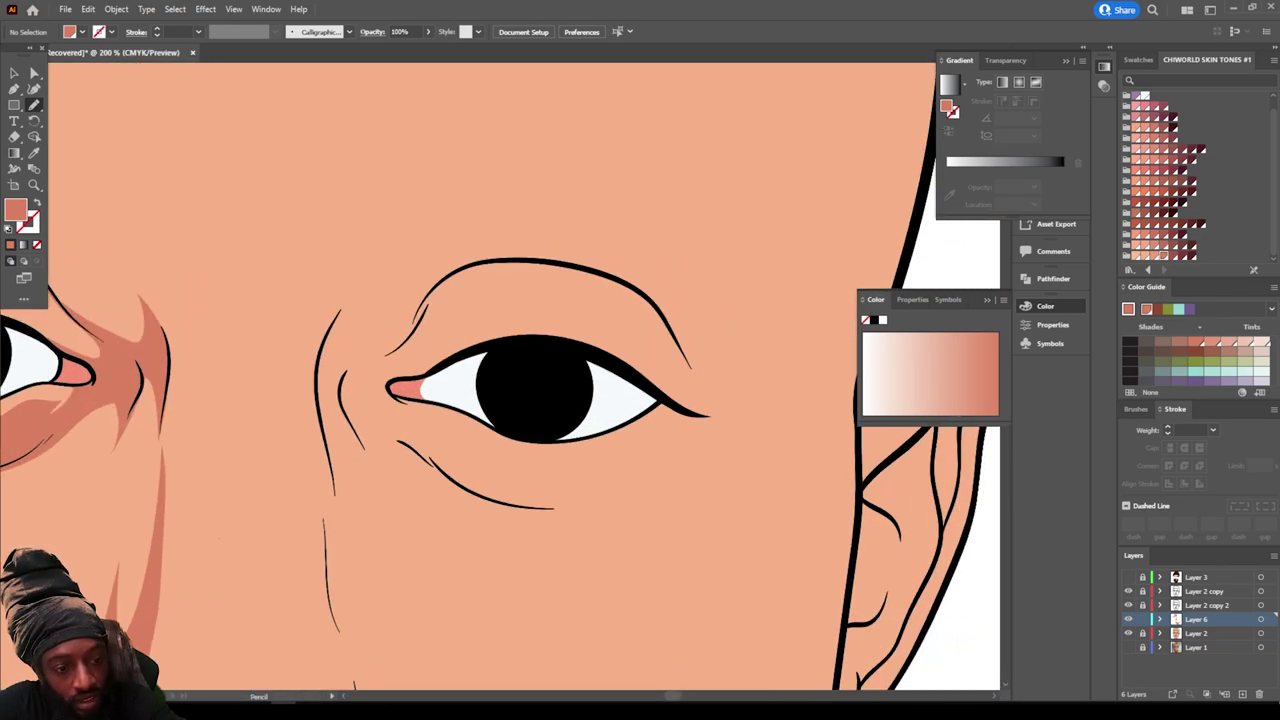
{"action": "mouse_move", "coordinate": [313, 368]}
{"action": "left_mouse_down"}
{"action": "mouse_move", "coordinate": [328, 460]}
{"action": "mouse_move", "coordinate": [330, 408]}
{"action": "mouse_move", "coordinate": [388, 488]}
{"action": "left_mouse_up"}
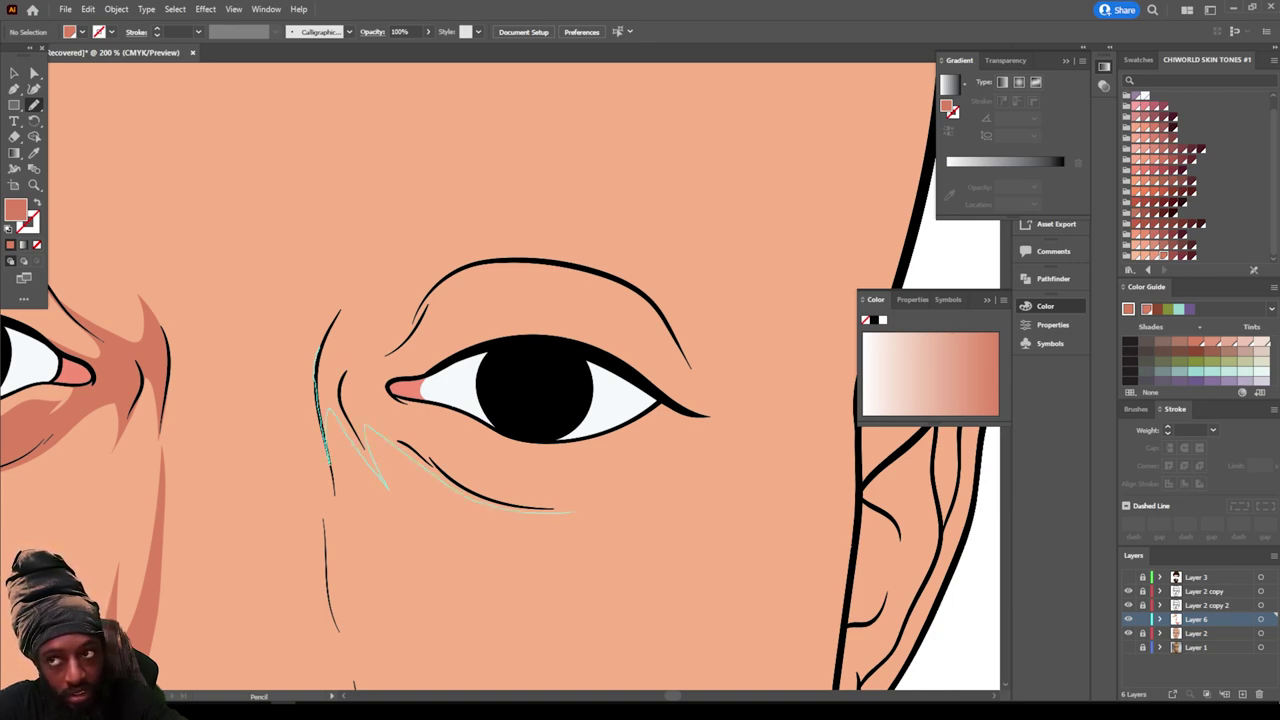
{"action": "mouse_move", "coordinate": [676, 426]}
{"action": "left_mouse_down"}
{"action": "mouse_move", "coordinate": [670, 406]}
{"action": "mouse_move", "coordinate": [596, 466]}
{"action": "mouse_move", "coordinate": [558, 472]}
{"action": "mouse_move", "coordinate": [478, 448]}
{"action": "left_mouse_up"}
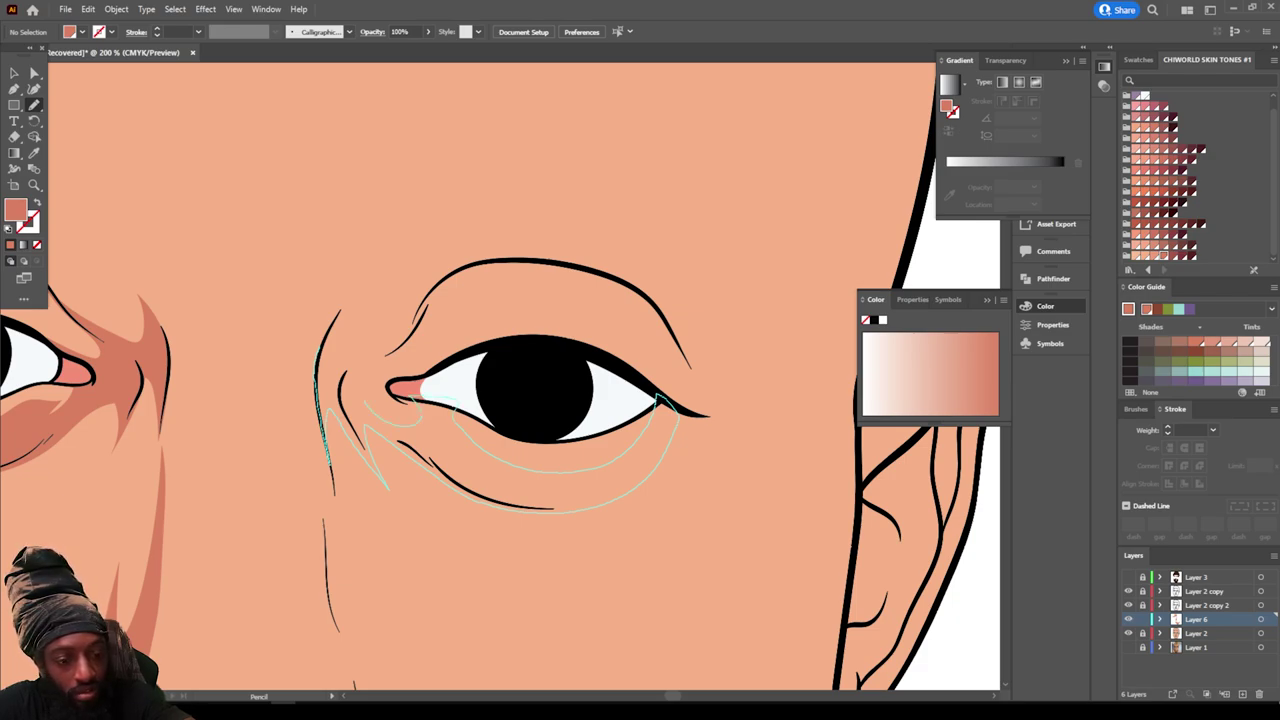
{"action": "left_click_drag", "start_coordinate": [400, 380], "coordinate": [522, 342]}
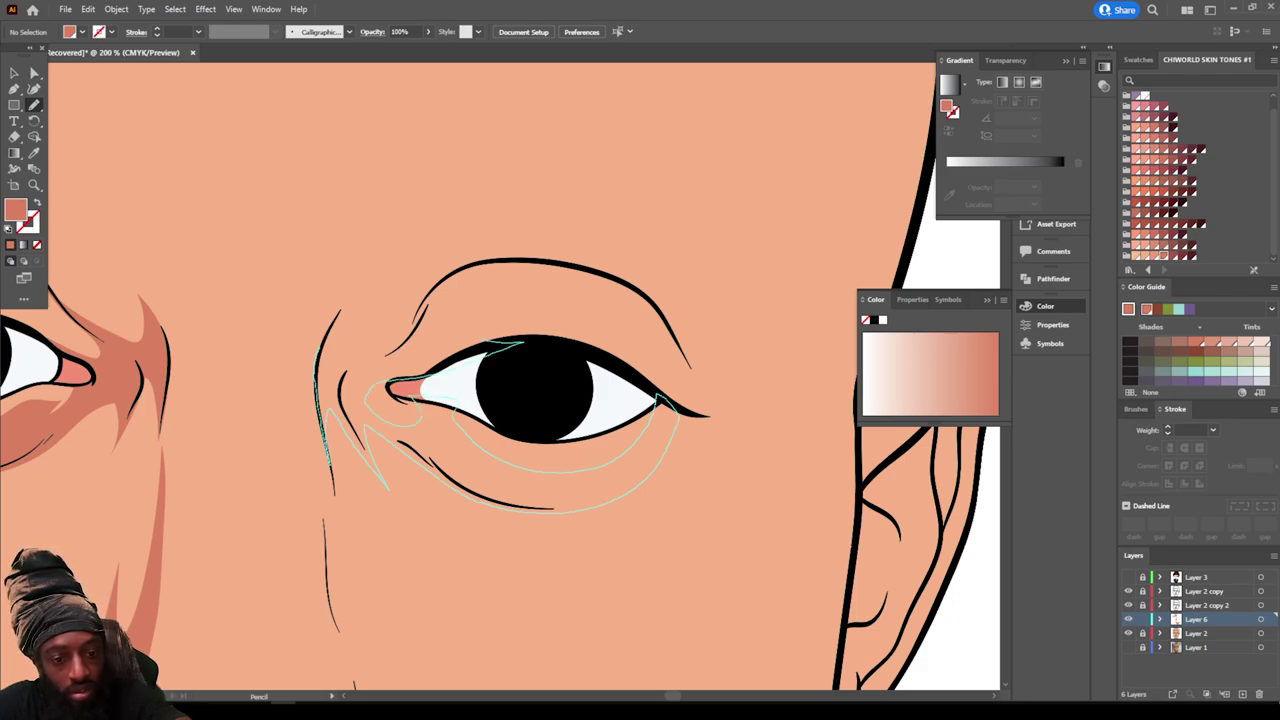
{"action": "mouse_move", "coordinate": [510, 268]}
{"action": "left_mouse_down"}
{"action": "mouse_move", "coordinate": [595, 275]}
{"action": "mouse_move", "coordinate": [660, 310]}
{"action": "mouse_move", "coordinate": [695, 390]}
{"action": "mouse_move", "coordinate": [610, 262]}
{"action": "mouse_move", "coordinate": [470, 243]}
{"action": "mouse_move", "coordinate": [385, 282]}
{"action": "left_mouse_up"}
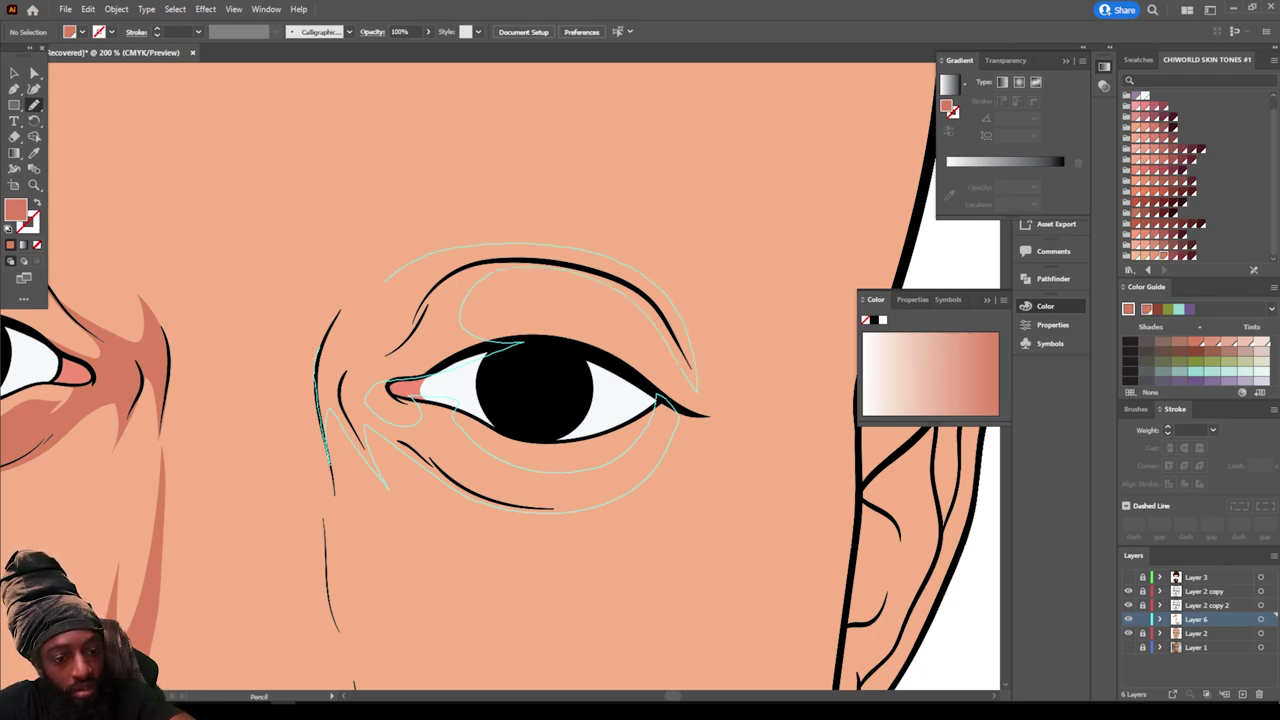
{"action": "mouse_move", "coordinate": [340, 352]}
{"action": "left_mouse_down"}
{"action": "mouse_move", "coordinate": [361, 283]}
{"action": "mouse_move", "coordinate": [319, 346]}
{"action": "left_mouse_up"}
Step: Draw a small terracotta shadow at the right-hand mouth corner and a larger one beneath the lower lip, ending in a point towards the chin
{"action": "key", "text": "ctrl+minus"}
{"action": "key", "text": "ctrl+minus"}
{"action": "key", "text": "ctrl+minus"}
{"action": "key", "text": "ctrl+minus"}
{"action": "key", "text": "ctrl+minus"}
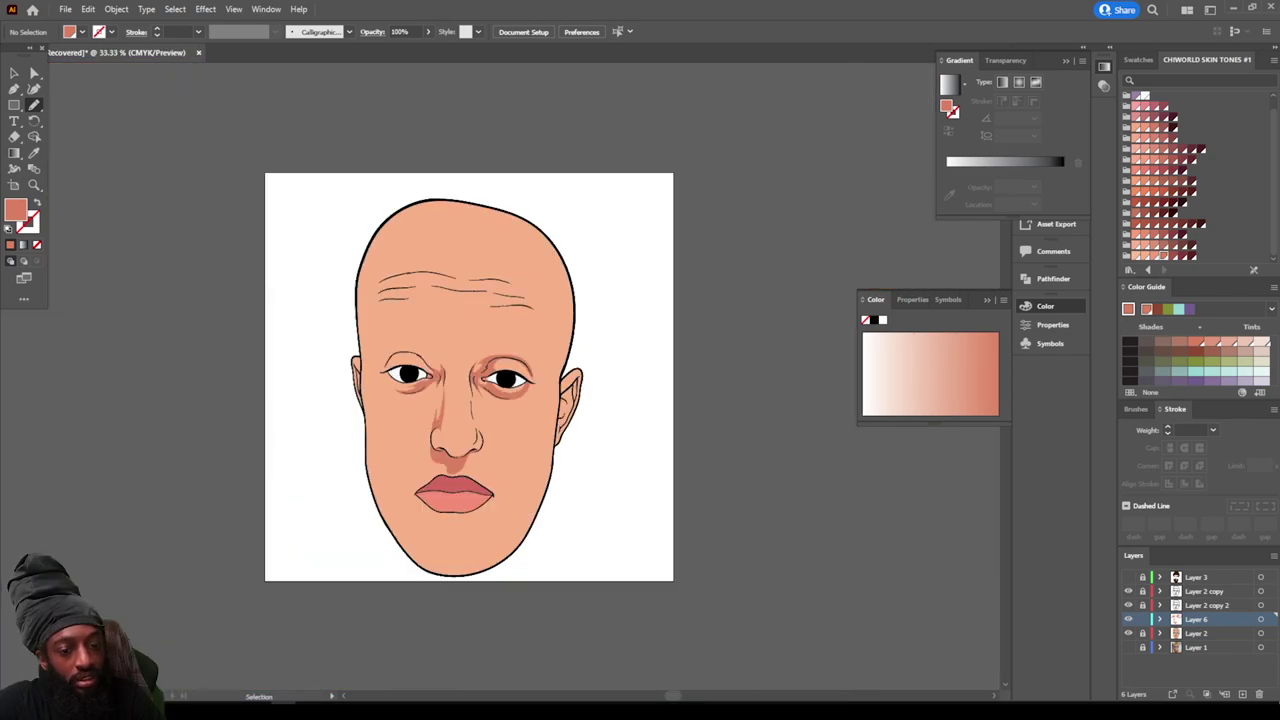
{"action": "scroll", "coordinate": [502, 377], "scroll_direction": "left", "scroll_amount": 1}
{"action": "key", "text": "ctrl+plus"}
{"action": "key", "text": "ctrl+plus"}
{"action": "scroll", "coordinate": [502, 377], "scroll_direction": "down", "scroll_amount": 10}
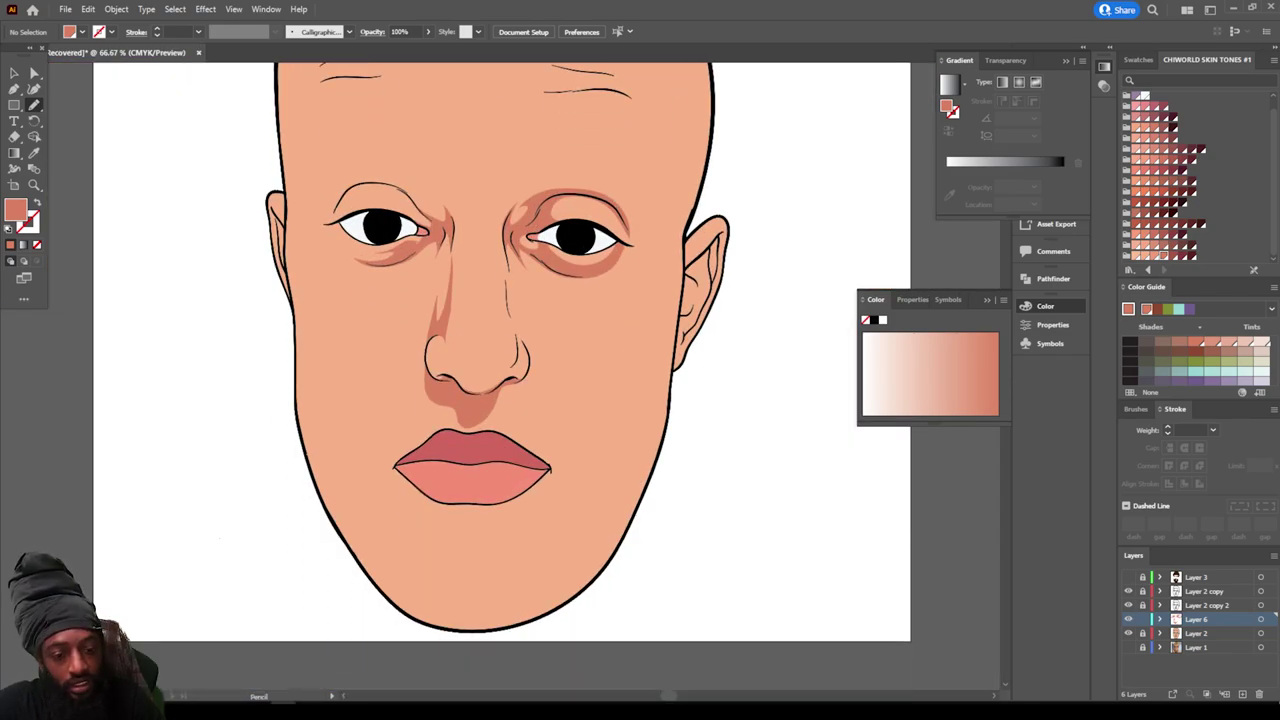
{"action": "key", "text": "ctrl+plus"}
{"action": "key", "text": "ctrl+plus"}
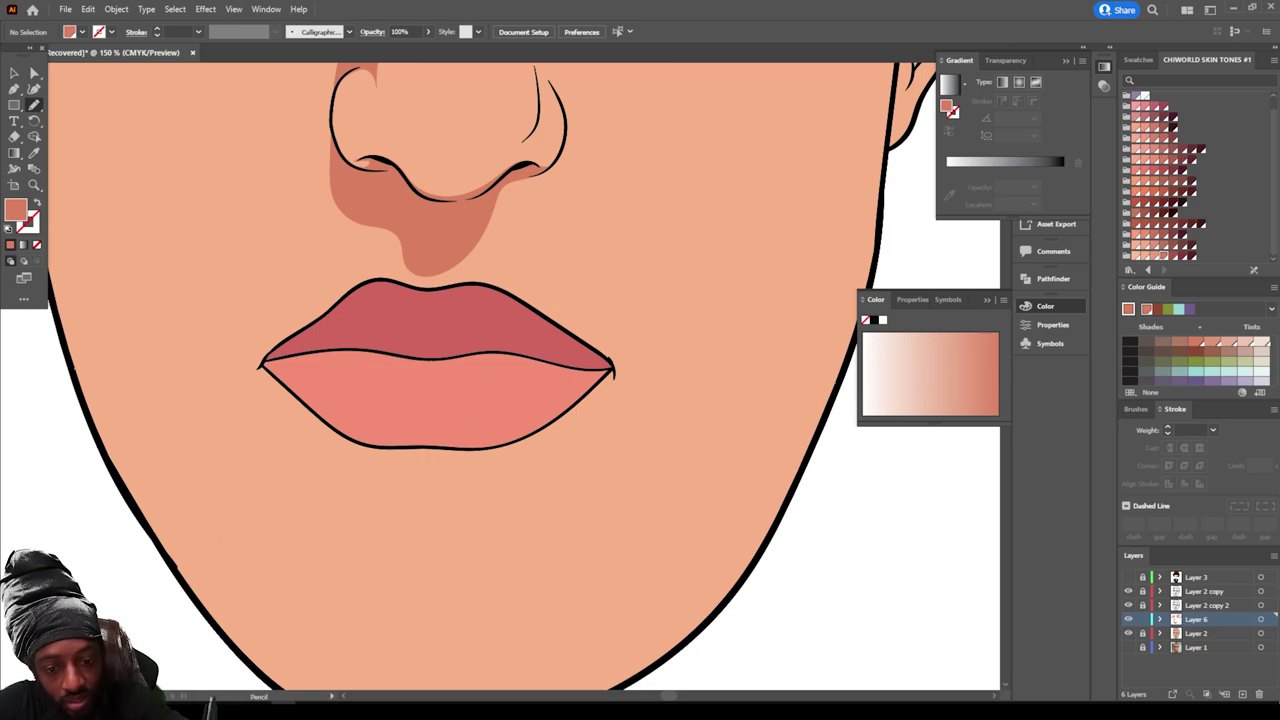
{"action": "left_click_drag", "start_coordinate": [613, 371], "coordinate": [518, 450]}
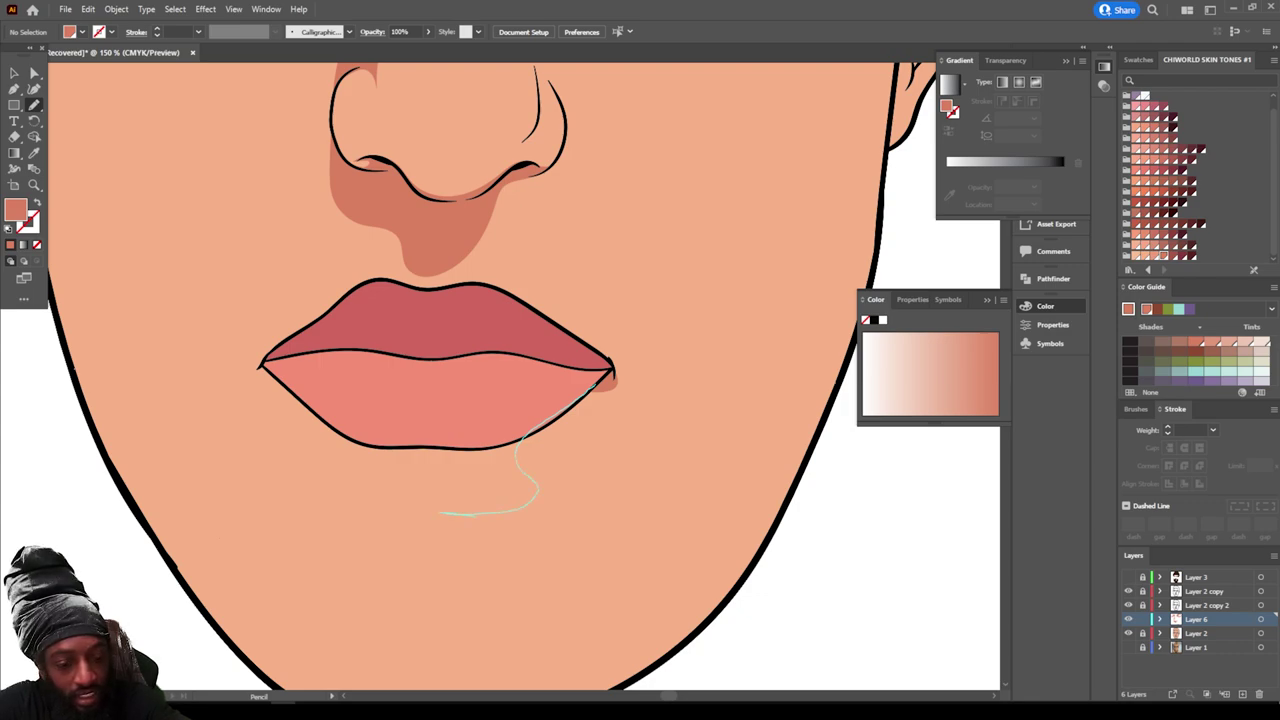
{"action": "mouse_move", "coordinate": [381, 503]}
{"action": "left_mouse_down"}
{"action": "mouse_move", "coordinate": [327, 487]}
{"action": "mouse_move", "coordinate": [293, 387]}
{"action": "mouse_move", "coordinate": [362, 395]}
{"action": "left_mouse_up"}
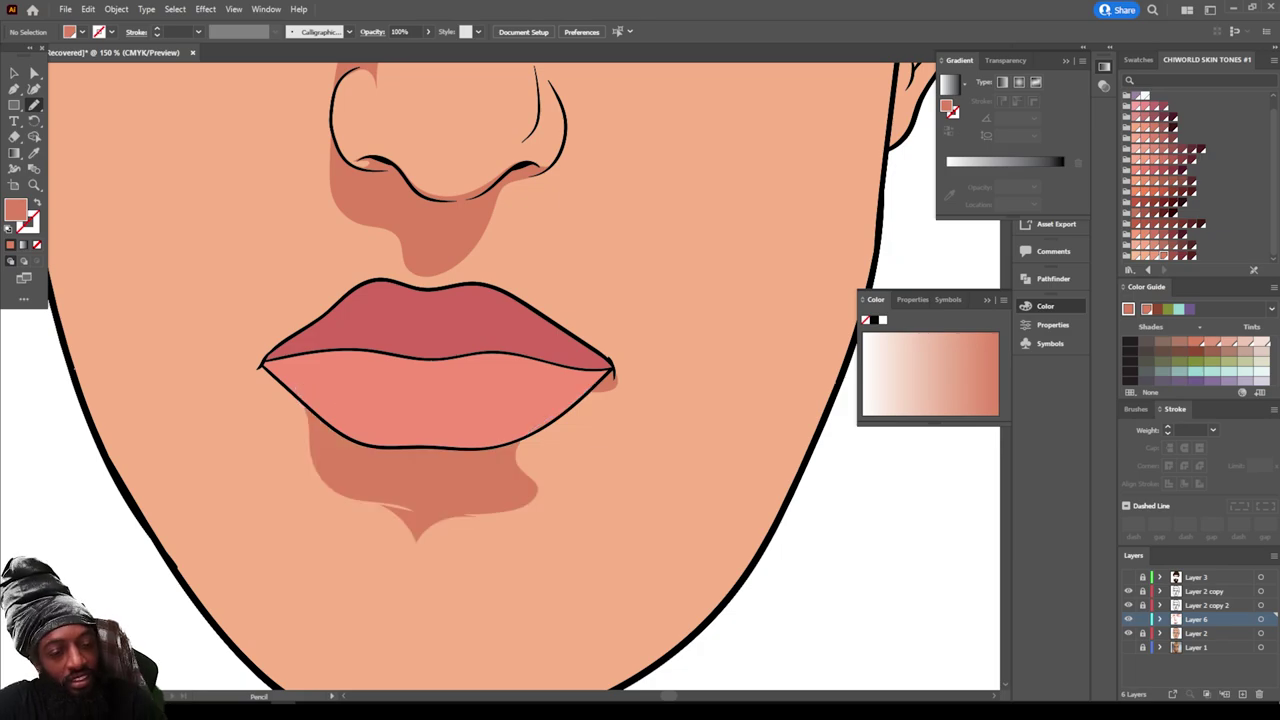
Step: Draw a terracotta shadow along the left-hand jawline and chin with the Pencil tool, and show the hair and beard on Layer 3
{"action": "key", "text": "ctrl+minus"}
{"action": "key", "text": "ctrl+minus"}
{"action": "key", "text": "ctrl+minus"}
{"action": "key", "text": "ctrl+minus"}
{"action": "scroll", "coordinate": [500, 376], "scroll_direction": "up", "scroll_amount": 1}
{"action": "key", "text": "ctrl+plus"}
{"action": "key", "text": "ctrl+plus"}
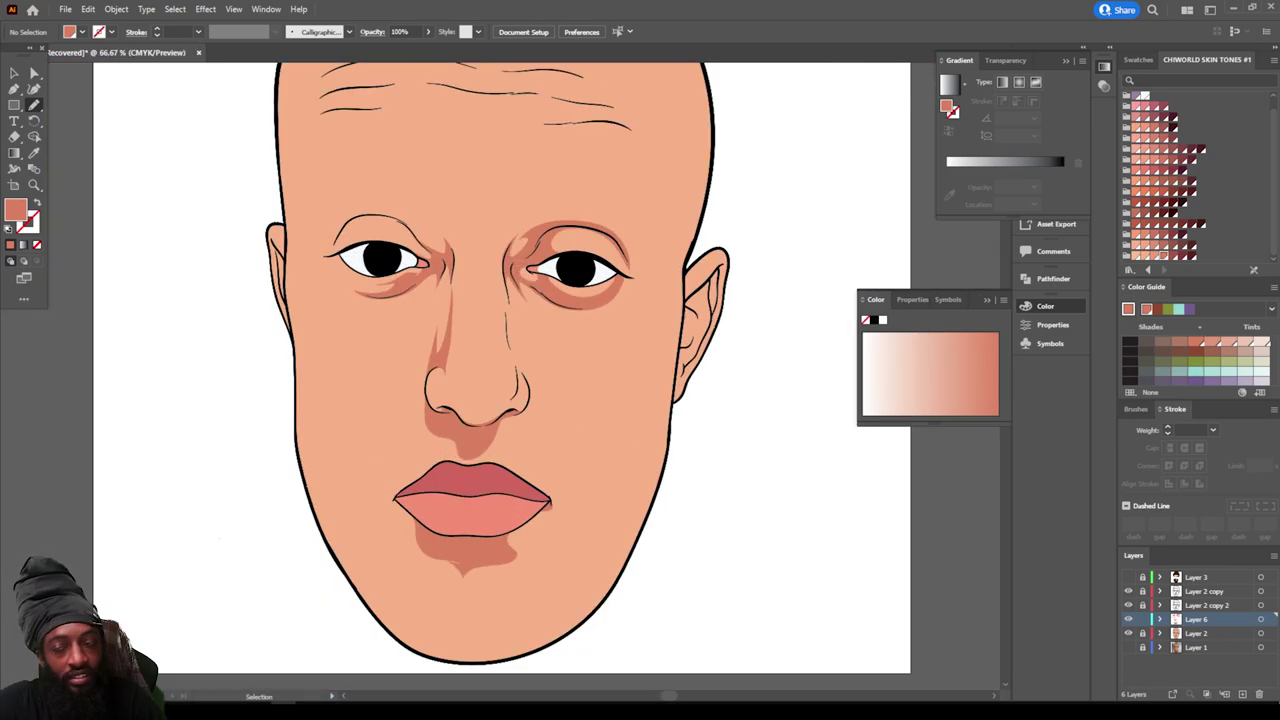
{"action": "scroll", "coordinate": [500, 300], "scroll_direction": "down", "scroll_amount": 3}
{"action": "key", "text": "ctrl+plus"}
{"action": "key", "text": "ctrl+plus"}
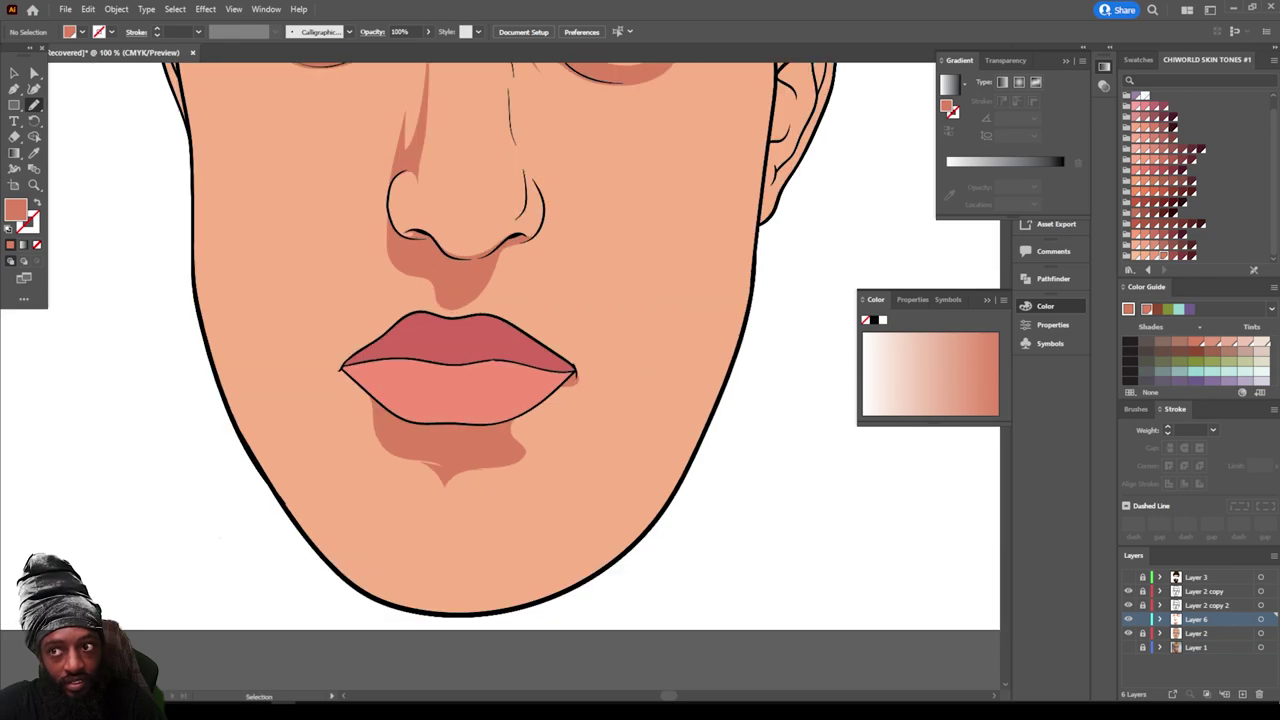
{"action": "scroll", "coordinate": [500, 360], "scroll_direction": "down", "scroll_amount": 2}
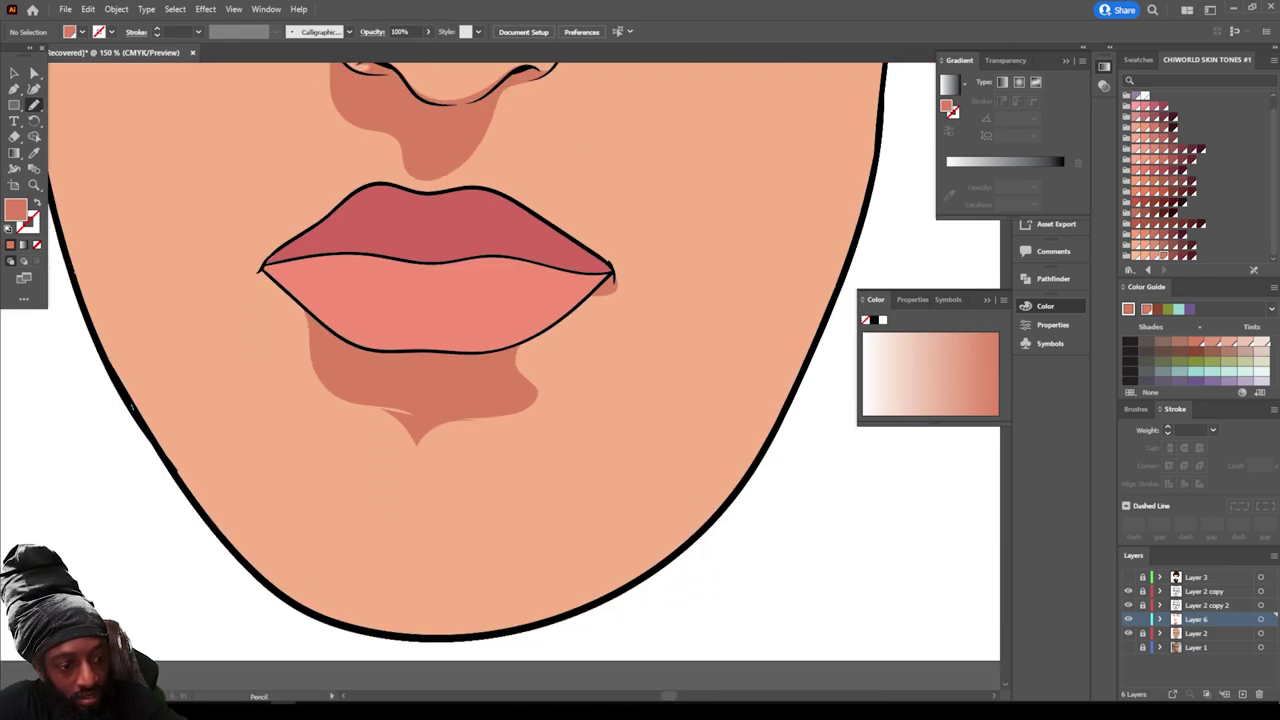
{"action": "mouse_move", "coordinate": [132, 408]}
{"action": "left_mouse_down"}
{"action": "mouse_move", "coordinate": [200, 508]}
{"action": "mouse_move", "coordinate": [290, 598]}
{"action": "left_mouse_up"}
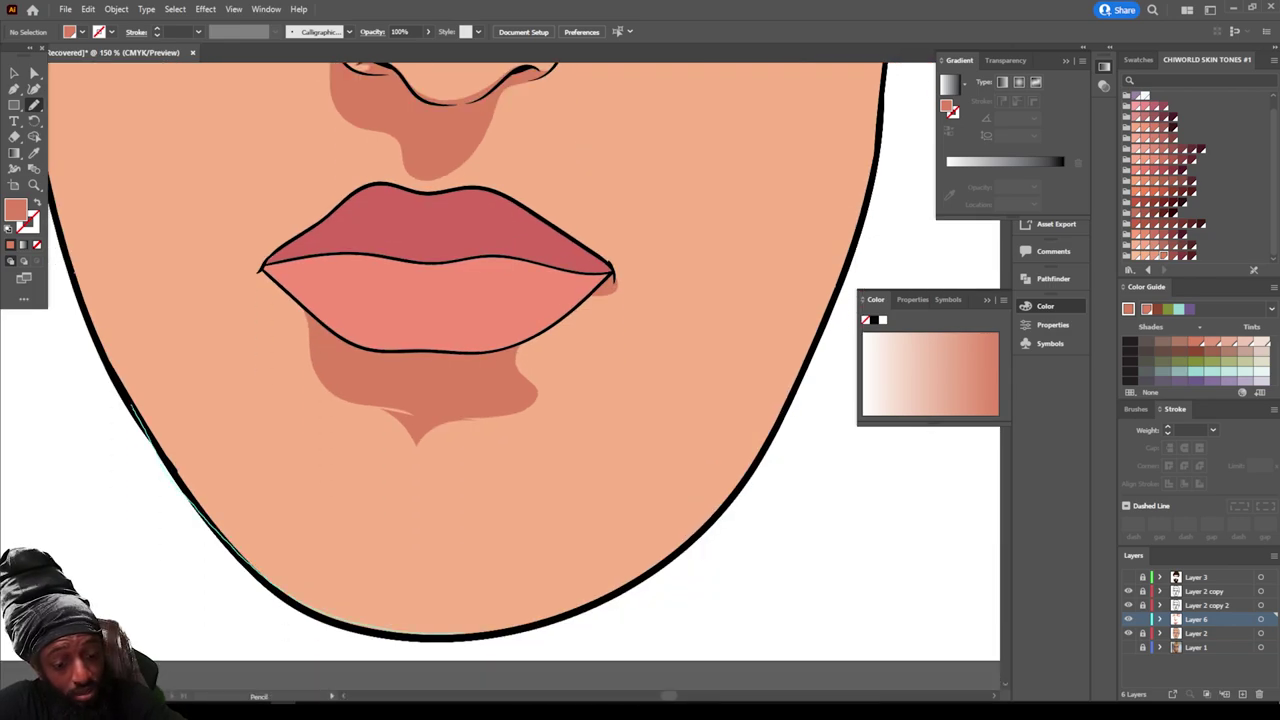
{"action": "mouse_move", "coordinate": [497, 607]}
{"action": "left_mouse_down"}
{"action": "mouse_move", "coordinate": [470, 570]}
{"action": "mouse_move", "coordinate": [468, 517]}
{"action": "mouse_move", "coordinate": [454, 545]}
{"action": "mouse_move", "coordinate": [437, 490]}
{"action": "mouse_move", "coordinate": [416, 488]}
{"action": "mouse_move", "coordinate": [408, 518]}
{"action": "mouse_move", "coordinate": [385, 530]}
{"action": "mouse_move", "coordinate": [373, 479]}
{"action": "mouse_move", "coordinate": [318, 450]}
{"action": "mouse_move", "coordinate": [302, 496]}
{"action": "mouse_move", "coordinate": [296, 455]}
{"action": "mouse_move", "coordinate": [270, 428]}
{"action": "mouse_move", "coordinate": [256, 454]}
{"action": "mouse_move", "coordinate": [242, 450]}
{"action": "mouse_move", "coordinate": [226, 395]}
{"action": "mouse_move", "coordinate": [114, 370]}
{"action": "left_mouse_up"}
{"action": "key", "text": "ctrl+minus"}
{"action": "key", "text": "ctrl+minus"}
{"action": "key", "text": "ctrl+minus"}
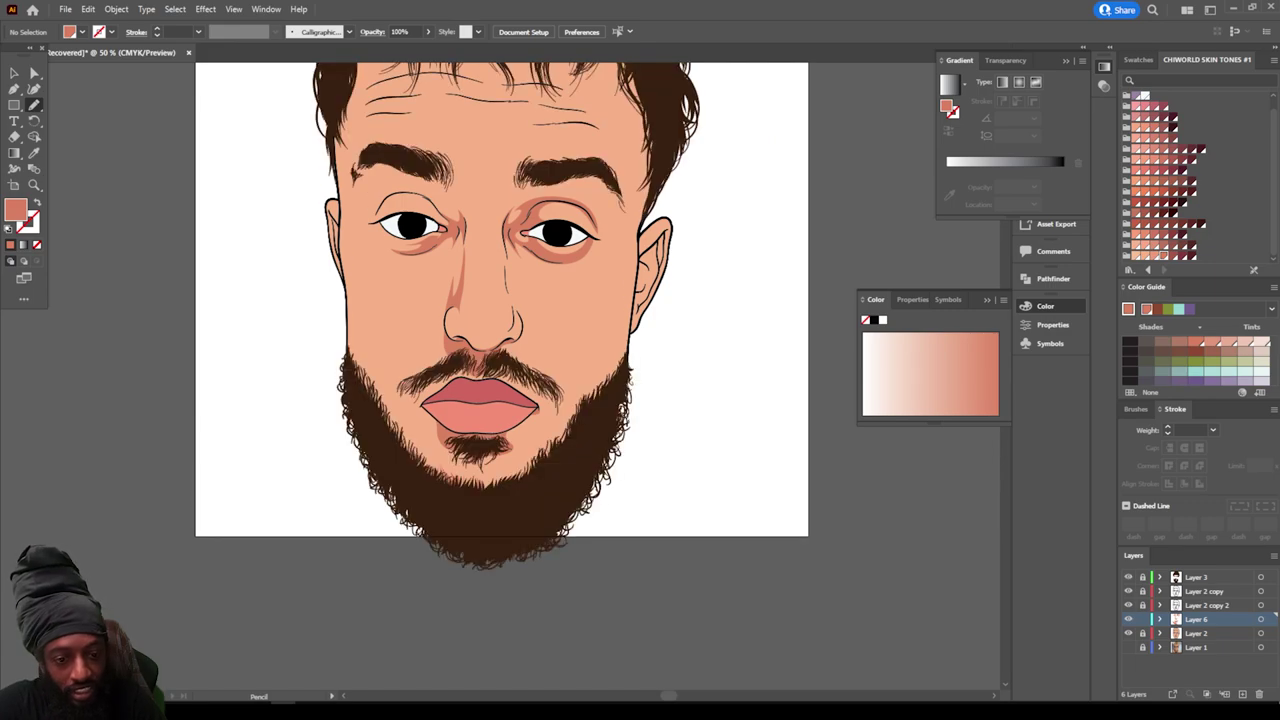
Step: Draw terracotta shadows on Layer 6 beside the left-hand mouth corner, running from under the moustache down into the beard
{"action": "key", "text": "ctrl+minus"}
{"action": "key", "text": "ctrl+minus"}
{"action": "key", "text": "ctrl+plus"}
{"action": "key", "text": "ctrl+plus"}
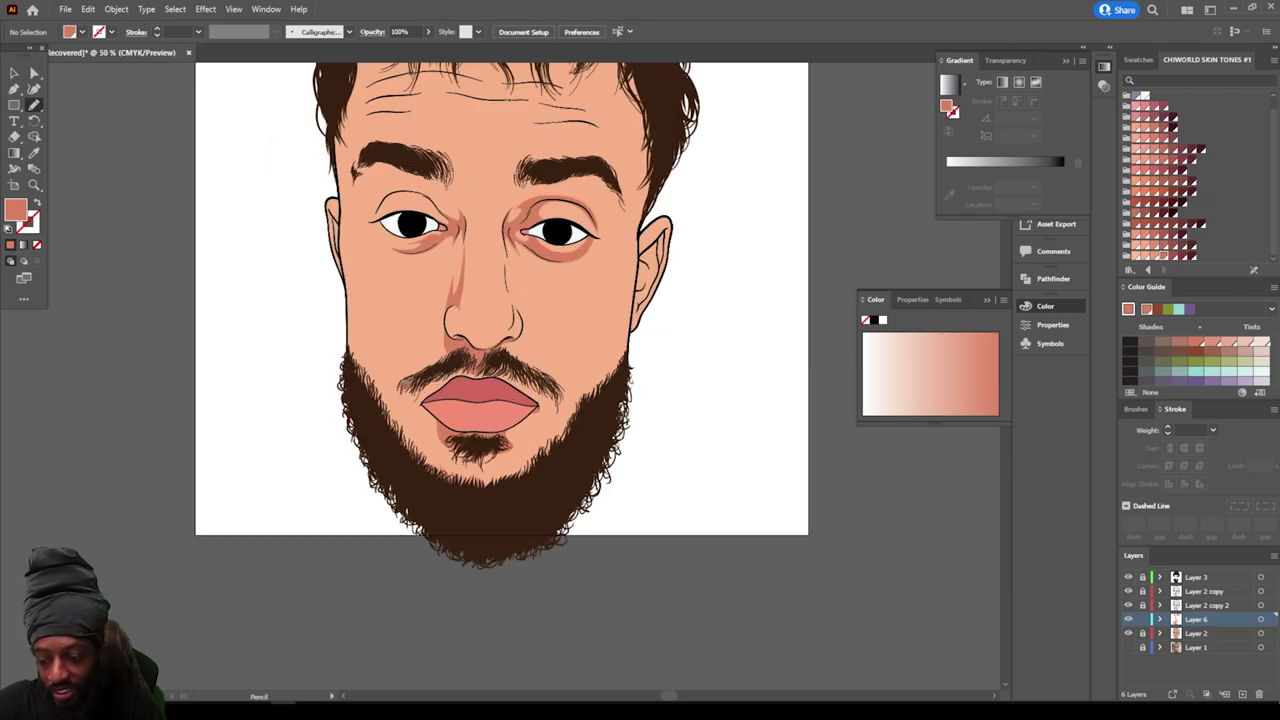
{"action": "double_click", "coordinate": [1197, 619]}
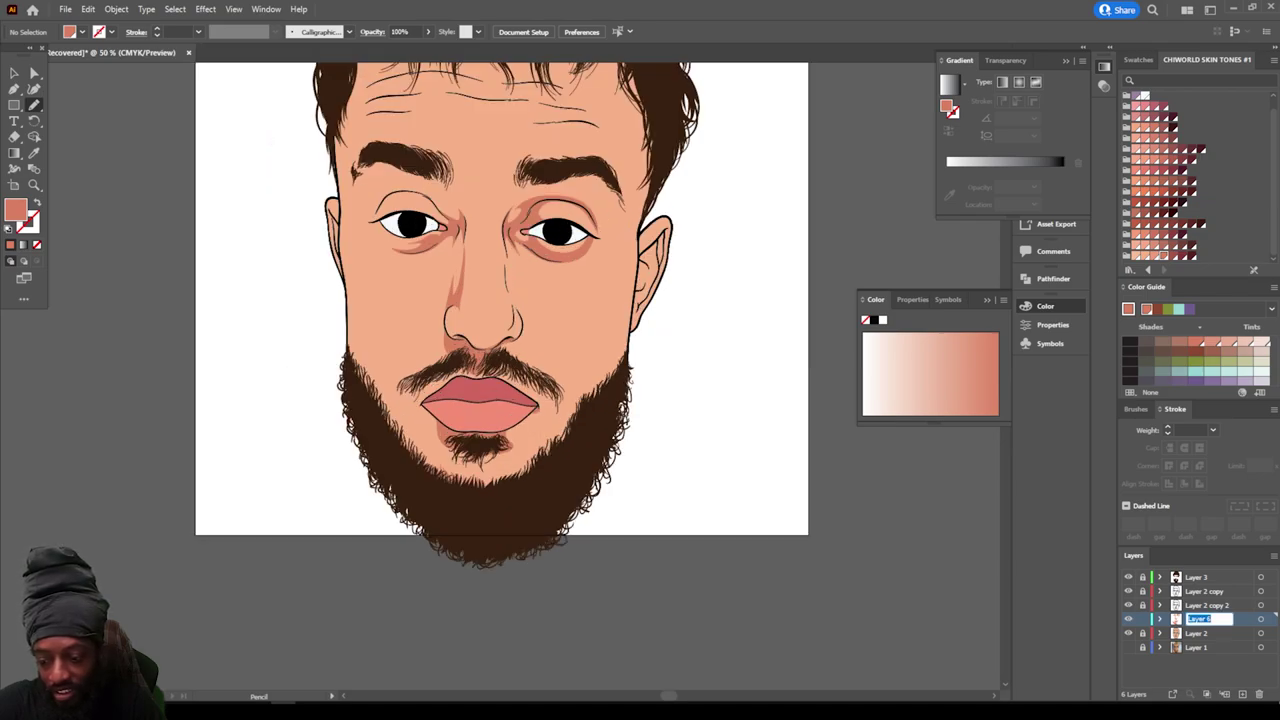
{"action": "key", "text": "Return"}
{"action": "key", "text": "ctrl+plus"}
{"action": "key", "text": "ctrl+plus"}
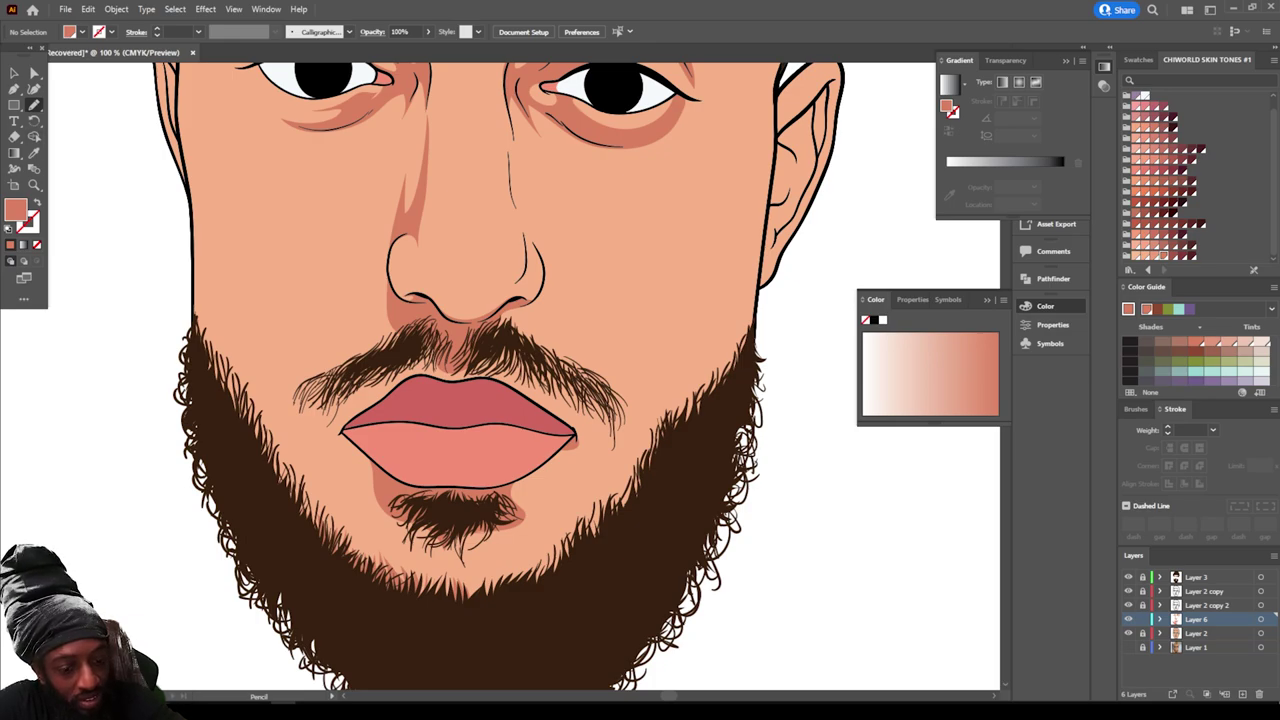
{"action": "mouse_move", "coordinate": [330, 572]}
{"action": "left_mouse_down"}
{"action": "mouse_move", "coordinate": [422, 639]}
{"action": "mouse_move", "coordinate": [387, 592]}
{"action": "mouse_move", "coordinate": [401, 530]}
{"action": "mouse_move", "coordinate": [419, 562]}
{"action": "mouse_move", "coordinate": [462, 578]}
{"action": "mouse_move", "coordinate": [444, 510]}
{"action": "mouse_move", "coordinate": [419, 496]}
{"action": "mouse_move", "coordinate": [372, 420]}
{"action": "mouse_move", "coordinate": [343, 512]}
{"action": "left_mouse_up"}
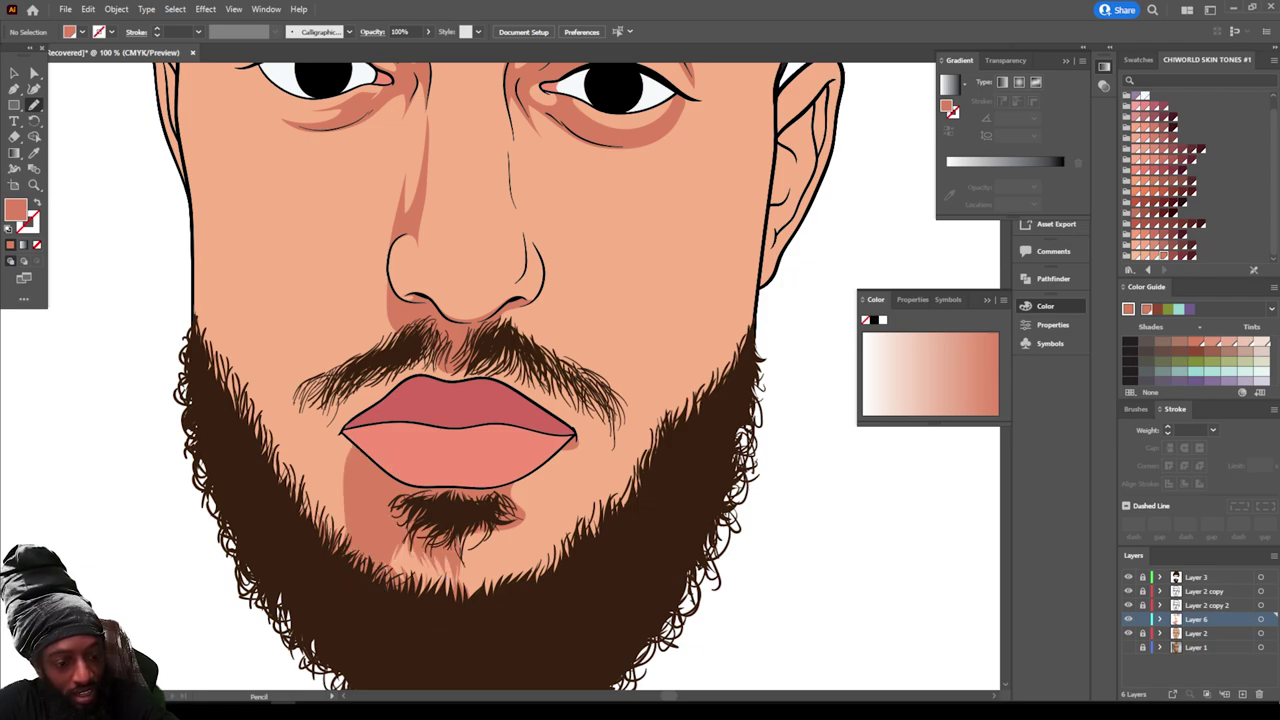
{"action": "mouse_move", "coordinate": [351, 578]}
{"action": "left_mouse_down"}
{"action": "mouse_move", "coordinate": [375, 510]}
{"action": "mouse_move", "coordinate": [364, 429]}
{"action": "mouse_move", "coordinate": [428, 380]}
{"action": "mouse_move", "coordinate": [422, 332]}
{"action": "mouse_move", "coordinate": [315, 387]}
{"action": "mouse_move", "coordinate": [302, 412]}
{"action": "mouse_move", "coordinate": [305, 554]}
{"action": "mouse_move", "coordinate": [345, 576]}
{"action": "left_mouse_up"}
Step: Draw a terracotta shadow along the left-hand edge of the face, from beside the eye down the cheek into the beard
{"action": "key", "text": "ctrl+minus"}
{"action": "key", "text": "ctrl+minus"}
{"action": "key", "text": "ctrl+minus"}
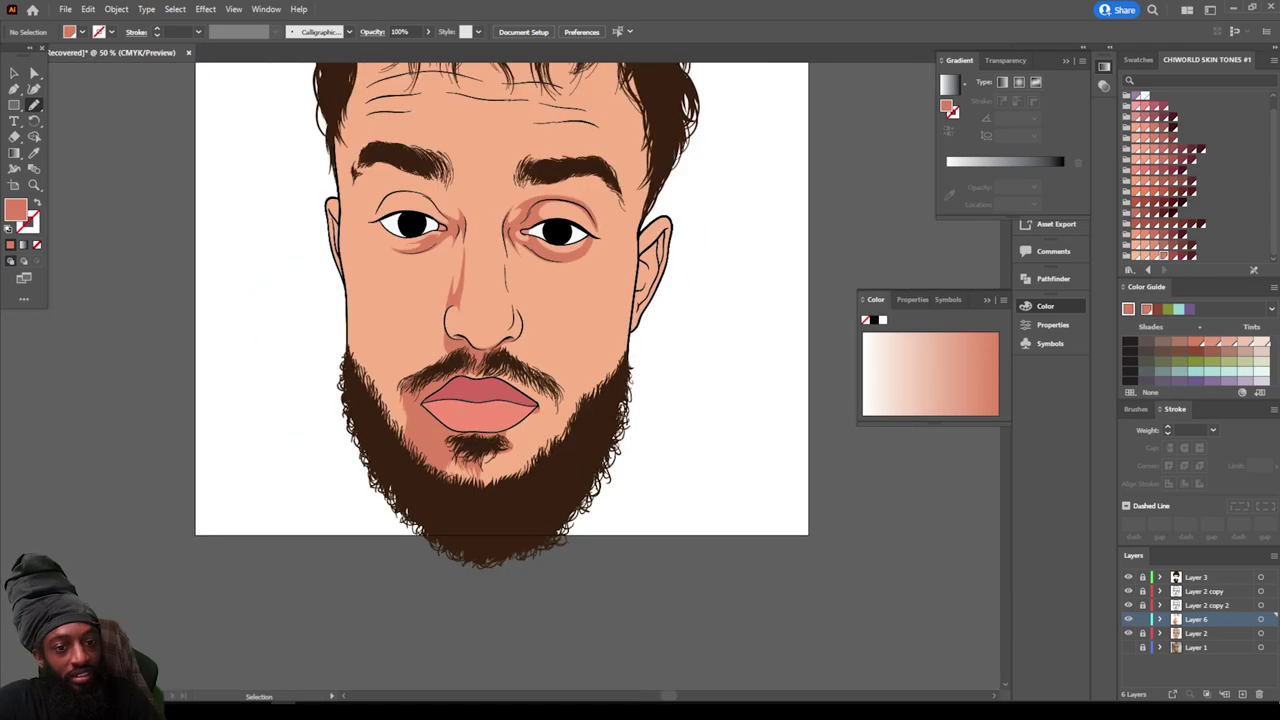
{"action": "scroll", "coordinate": [500, 376], "scroll_direction": "left", "scroll_amount": 3}
{"action": "key", "text": "ctrl+equal"}
{"action": "key", "text": "ctrl+equal"}
{"action": "key", "text": "ctrl+equal"}
{"action": "scroll", "coordinate": [500, 376], "scroll_direction": "up", "scroll_amount": 5}
{"action": "scroll", "coordinate": [650, 380], "scroll_direction": "up", "scroll_amount": 2}
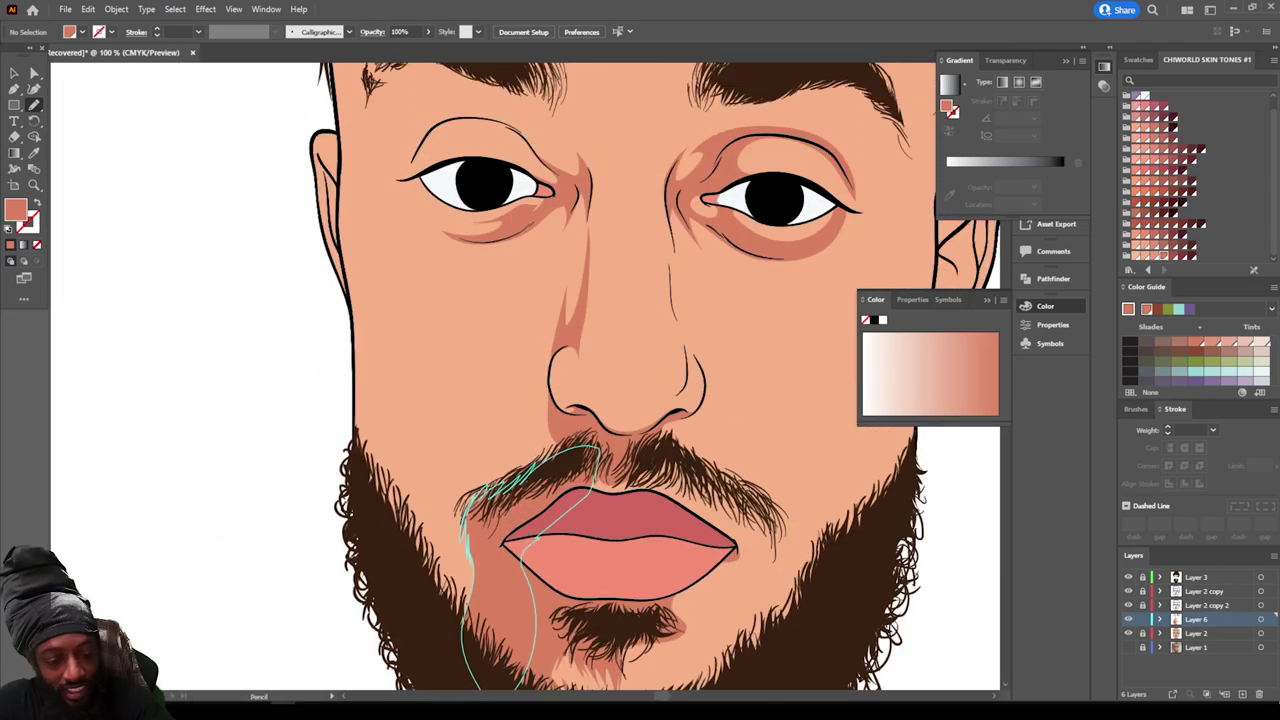
{"action": "mouse_move", "coordinate": [400, 564]}
{"action": "left_mouse_down"}
{"action": "mouse_move", "coordinate": [444, 644]}
{"action": "mouse_move", "coordinate": [482, 598]}
{"action": "mouse_move", "coordinate": [478, 542]}
{"action": "mouse_move", "coordinate": [462, 620]}
{"action": "mouse_move", "coordinate": [438, 562]}
{"action": "left_mouse_up"}
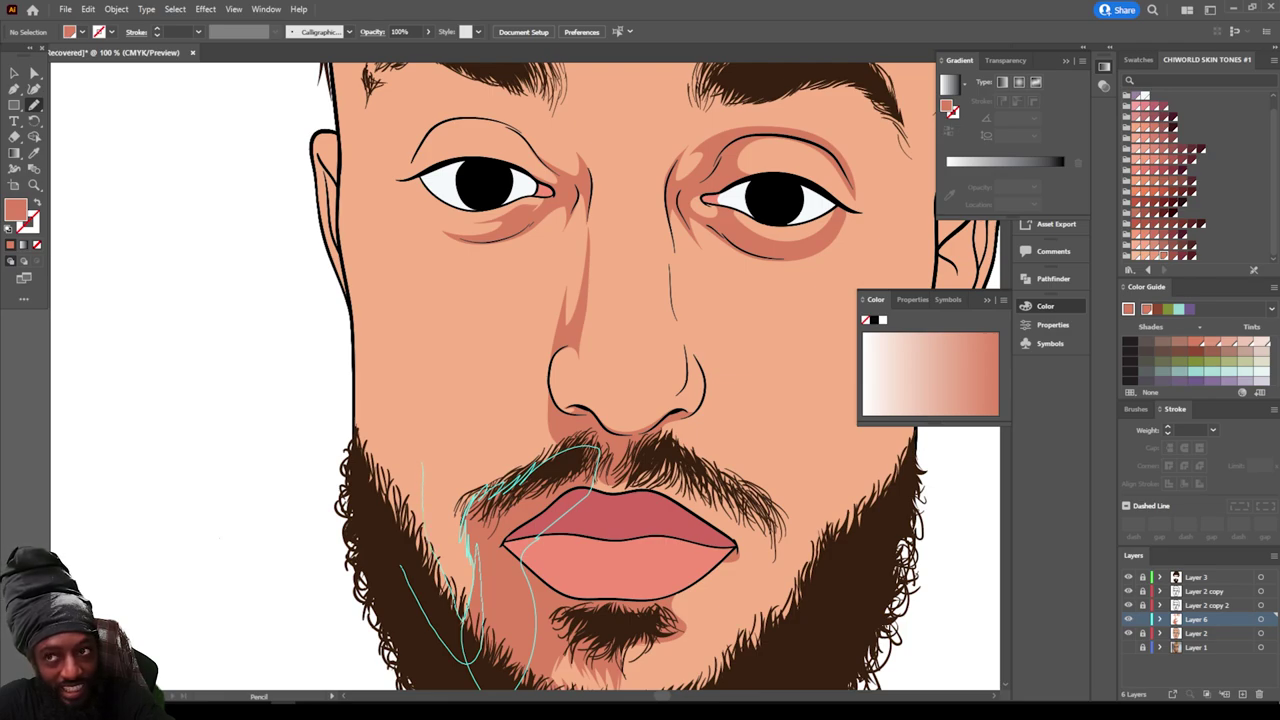
{"action": "left_click_drag", "start_coordinate": [390, 385], "coordinate": [366, 290]}
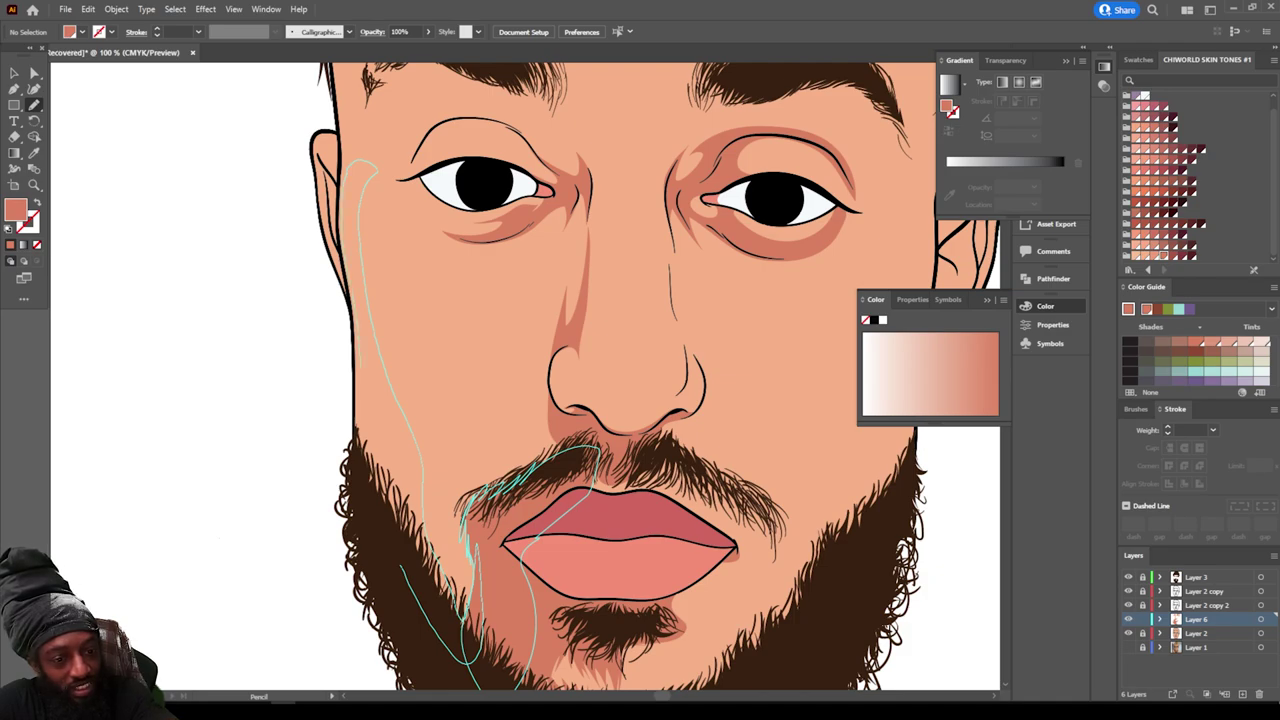
{"action": "left_click_drag", "start_coordinate": [359, 428], "coordinate": [360, 495]}
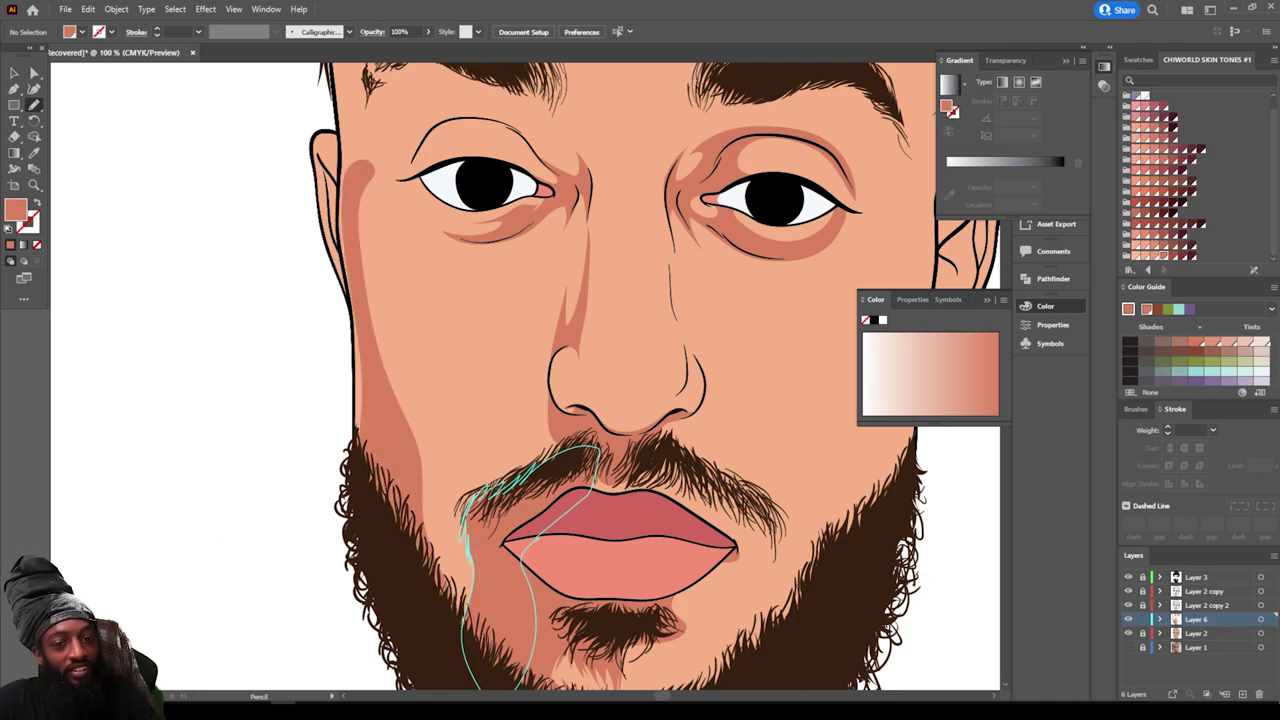
Step: Draw a terracotta shadow linking the cheek-edge shading to the left-hand eye's outer corner, the upper-lid crease and the eyebrow's tail
{"action": "scroll", "coordinate": [490, 370], "scroll_direction": "down", "scroll_amount": 3}
{"action": "scroll", "coordinate": [484, 360], "scroll_direction": "up", "scroll_amount": 5}
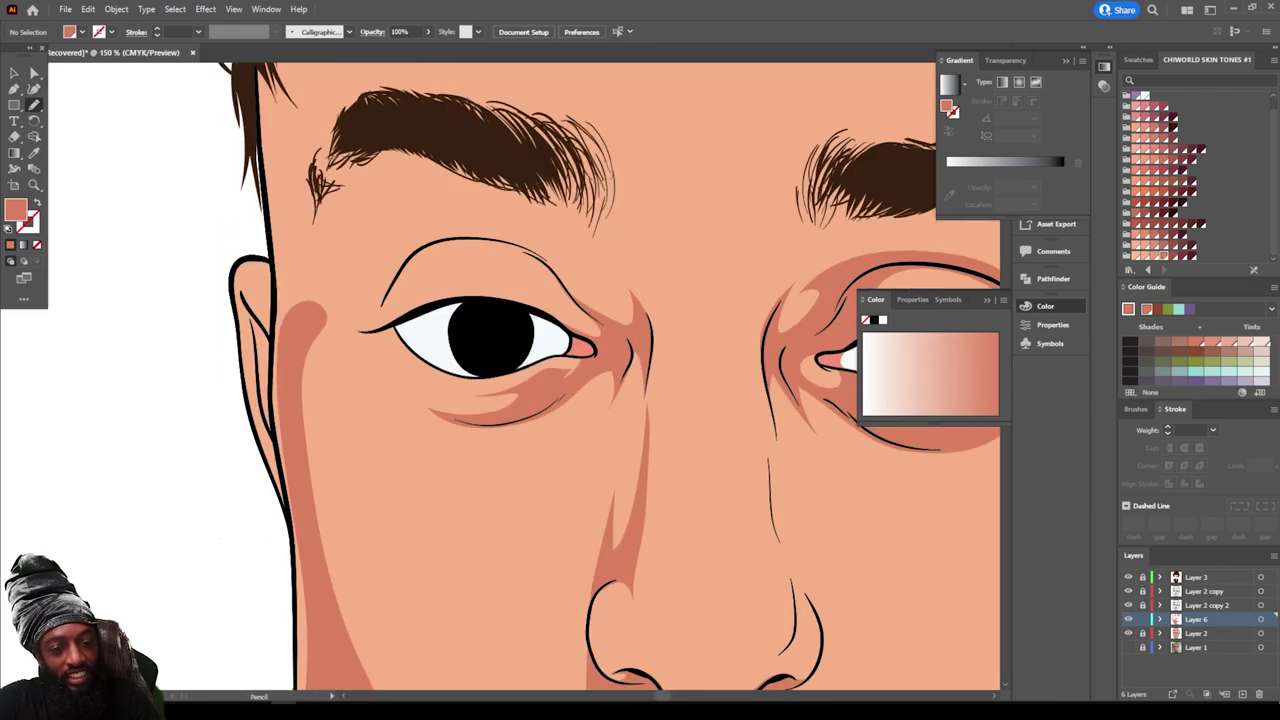
{"action": "scroll", "coordinate": [609, 377], "scroll_direction": "up", "scroll_amount": 1}
{"action": "mouse_move", "coordinate": [296, 396]}
{"action": "left_mouse_down"}
{"action": "mouse_move", "coordinate": [318, 377]}
{"action": "mouse_move", "coordinate": [384, 404]}
{"action": "left_mouse_up"}
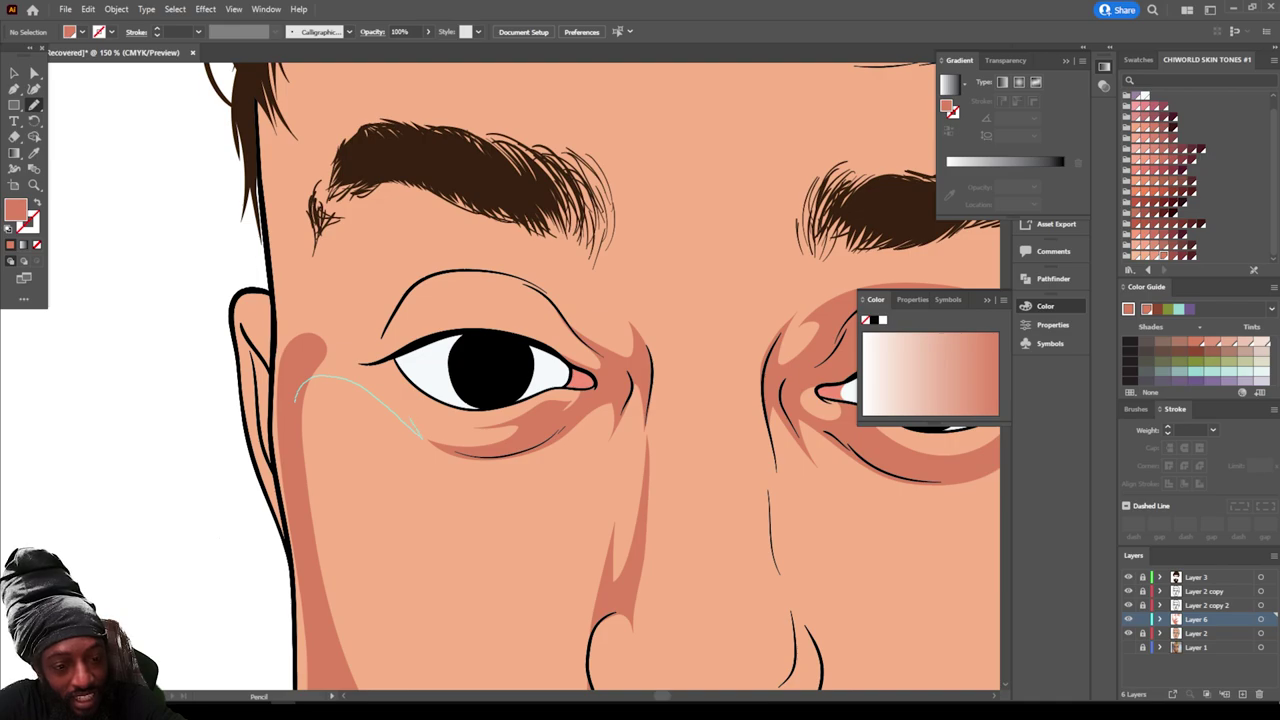
{"action": "mouse_move", "coordinate": [438, 353]}
{"action": "left_mouse_down"}
{"action": "mouse_move", "coordinate": [391, 330]}
{"action": "mouse_move", "coordinate": [403, 305]}
{"action": "mouse_move", "coordinate": [433, 283]}
{"action": "mouse_move", "coordinate": [490, 280]}
{"action": "left_mouse_up"}
{"action": "mouse_move", "coordinate": [598, 354]}
{"action": "left_mouse_down"}
{"action": "mouse_move", "coordinate": [558, 268]}
{"action": "mouse_move", "coordinate": [490, 242]}
{"action": "mouse_move", "coordinate": [435, 242]}
{"action": "mouse_move", "coordinate": [360, 297]}
{"action": "mouse_move", "coordinate": [331, 284]}
{"action": "mouse_move", "coordinate": [326, 236]}
{"action": "mouse_move", "coordinate": [365, 182]}
{"action": "mouse_move", "coordinate": [402, 167]}
{"action": "mouse_move", "coordinate": [316, 186]}
{"action": "mouse_move", "coordinate": [293, 230]}
{"action": "mouse_move", "coordinate": [295, 402]}
{"action": "left_mouse_up"}
Step: Draw a terracotta shadow from the left-hand eyebrow's tail up the temple to the hairline, with pointed folds along the forehead wrinkles
{"action": "scroll", "coordinate": [500, 375], "scroll_direction": "up", "scroll_amount": 6}
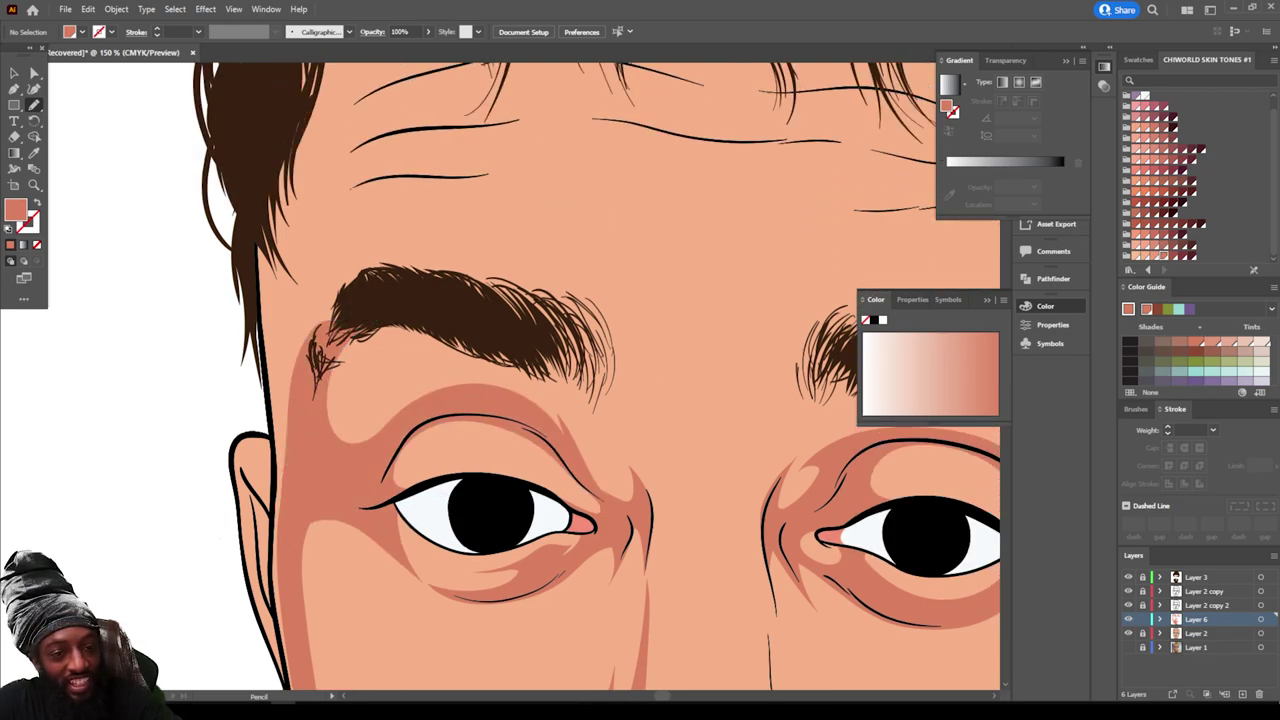
{"action": "mouse_move", "coordinate": [315, 543]}
{"action": "left_mouse_down"}
{"action": "mouse_move", "coordinate": [320, 522]}
{"action": "mouse_move", "coordinate": [426, 466]}
{"action": "mouse_move", "coordinate": [382, 456]}
{"action": "mouse_move", "coordinate": [355, 408]}
{"action": "left_mouse_up"}
{"action": "mouse_move", "coordinate": [405, 340]}
{"action": "left_mouse_down"}
{"action": "mouse_move", "coordinate": [522, 319]}
{"action": "mouse_move", "coordinate": [342, 337]}
{"action": "mouse_move", "coordinate": [392, 340]}
{"action": "mouse_move", "coordinate": [540, 272]}
{"action": "left_mouse_up"}
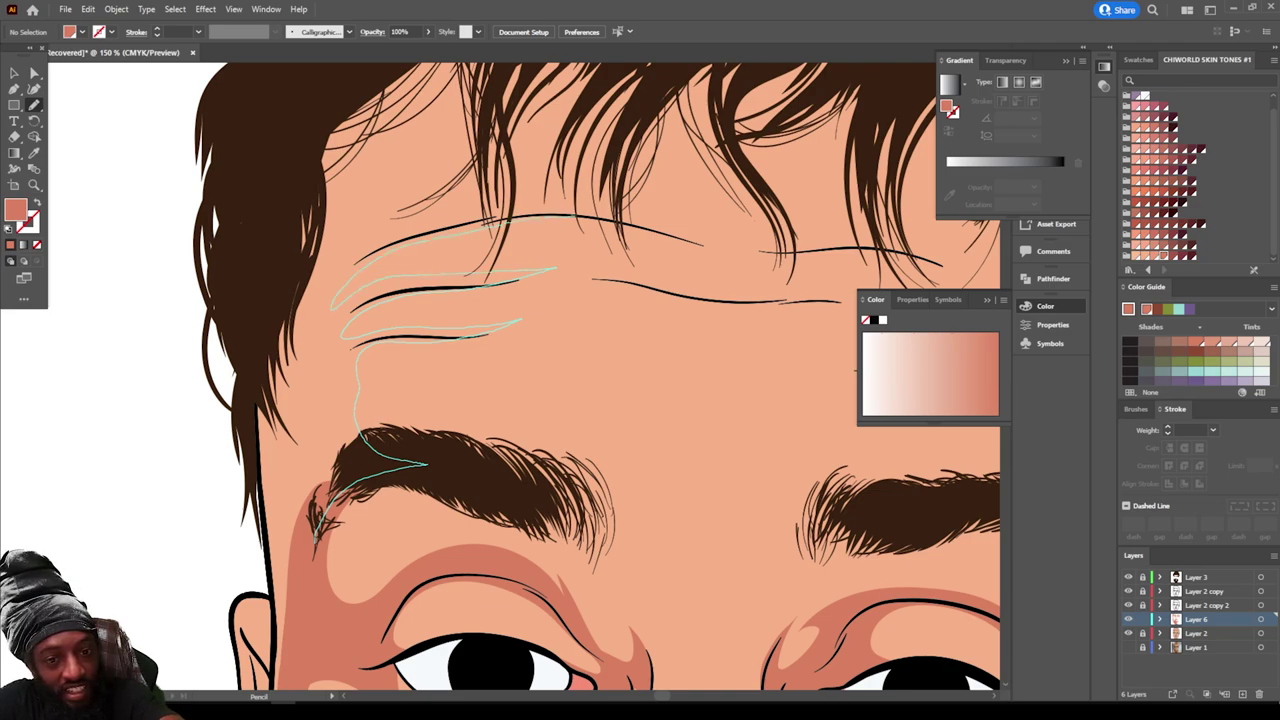
{"action": "mouse_move", "coordinate": [575, 216]}
{"action": "left_mouse_down"}
{"action": "mouse_move", "coordinate": [616, 220]}
{"action": "mouse_move", "coordinate": [496, 200]}
{"action": "mouse_move", "coordinate": [401, 215]}
{"action": "mouse_move", "coordinate": [351, 240]}
{"action": "mouse_move", "coordinate": [341, 230]}
{"action": "mouse_move", "coordinate": [381, 195]}
{"action": "mouse_move", "coordinate": [471, 162]}
{"action": "mouse_move", "coordinate": [356, 185]}
{"action": "mouse_move", "coordinate": [329, 128]}
{"action": "mouse_move", "coordinate": [296, 145]}
{"action": "mouse_move", "coordinate": [269, 268]}
{"action": "mouse_move", "coordinate": [266, 428]}
{"action": "left_mouse_up"}
{"action": "mouse_move", "coordinate": [272, 540]}
{"action": "left_mouse_down"}
{"action": "mouse_move", "coordinate": [285, 640]}
{"action": "mouse_move", "coordinate": [302, 555]}
{"action": "left_mouse_up"}
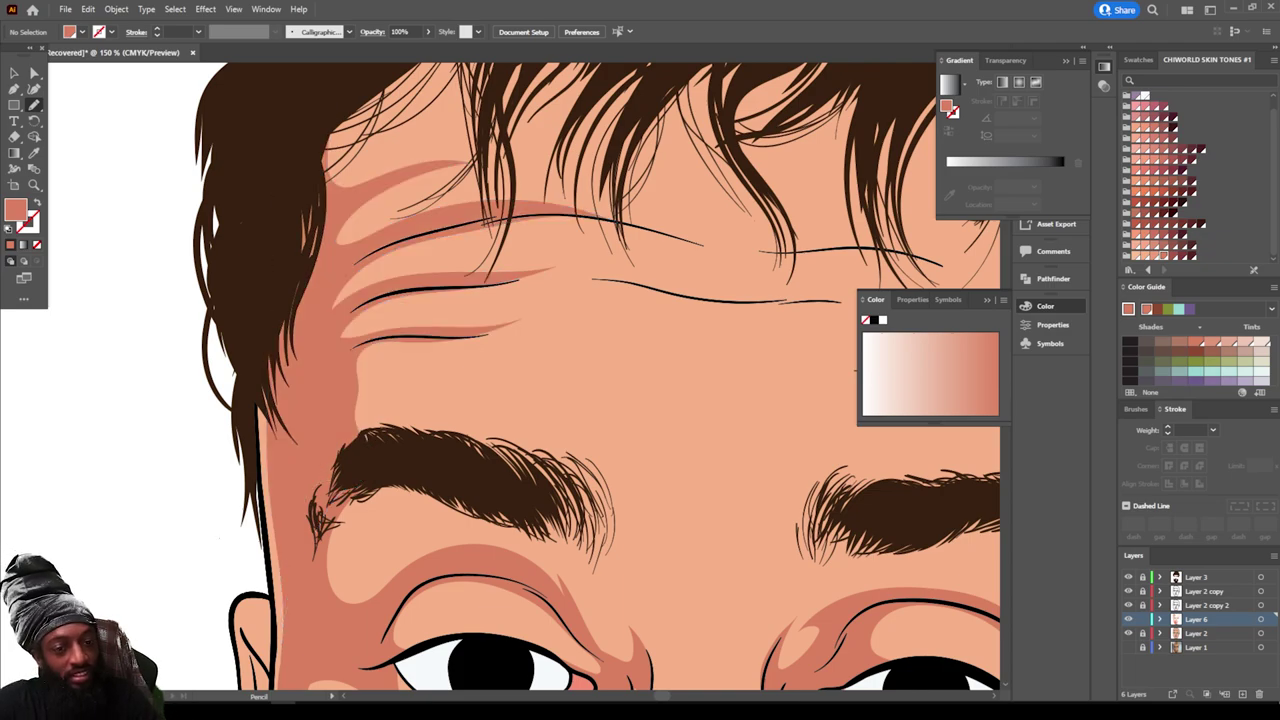
Step: Extend the tapered tips of the shadows along the three left-hand forehead wrinkles further towards the middle of the forehead with the Pencil tool
{"action": "key", "text": "ctrl+minus"}
{"action": "key", "text": "ctrl+minus"}
{"action": "key", "text": "ctrl+minus"}
{"action": "key", "text": "ctrl+minus"}
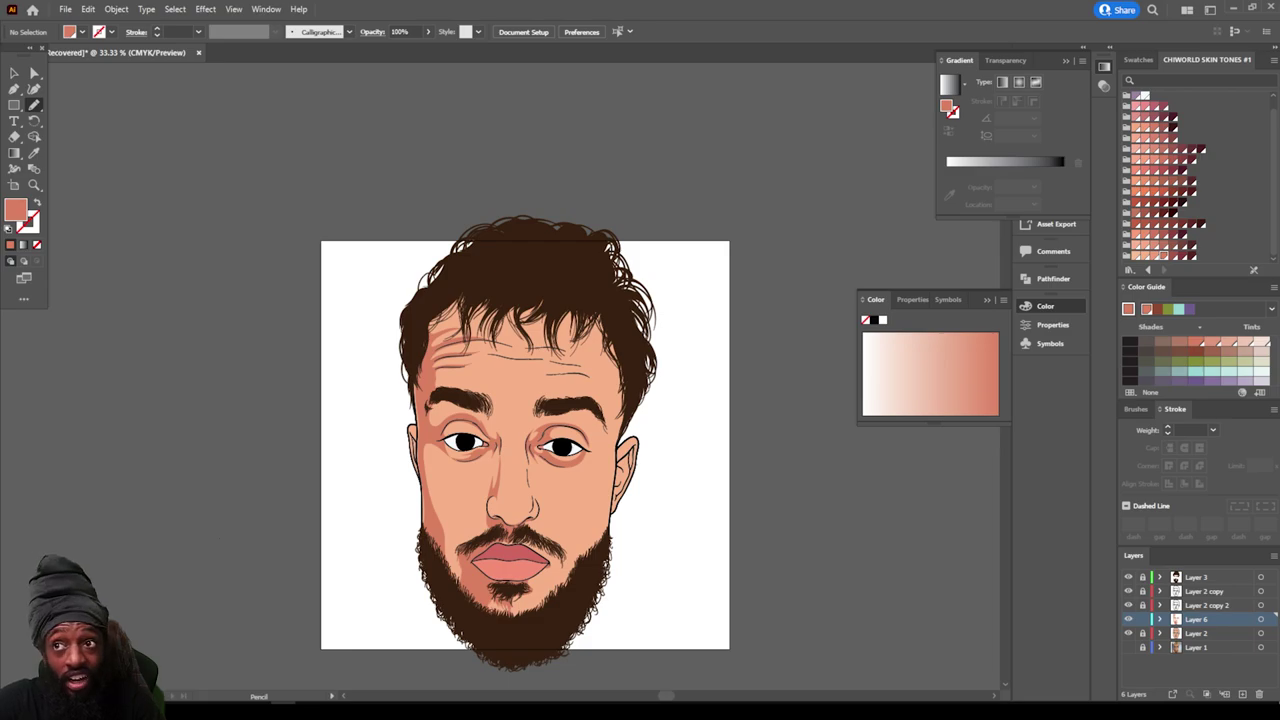
{"action": "key", "text": "ctrl+plus"}
{"action": "key", "text": "ctrl+plus"}
{"action": "key", "text": "ctrl+plus"}
{"action": "key", "text": "ctrl+plus"}
{"action": "key", "text": "ctrl+plus"}
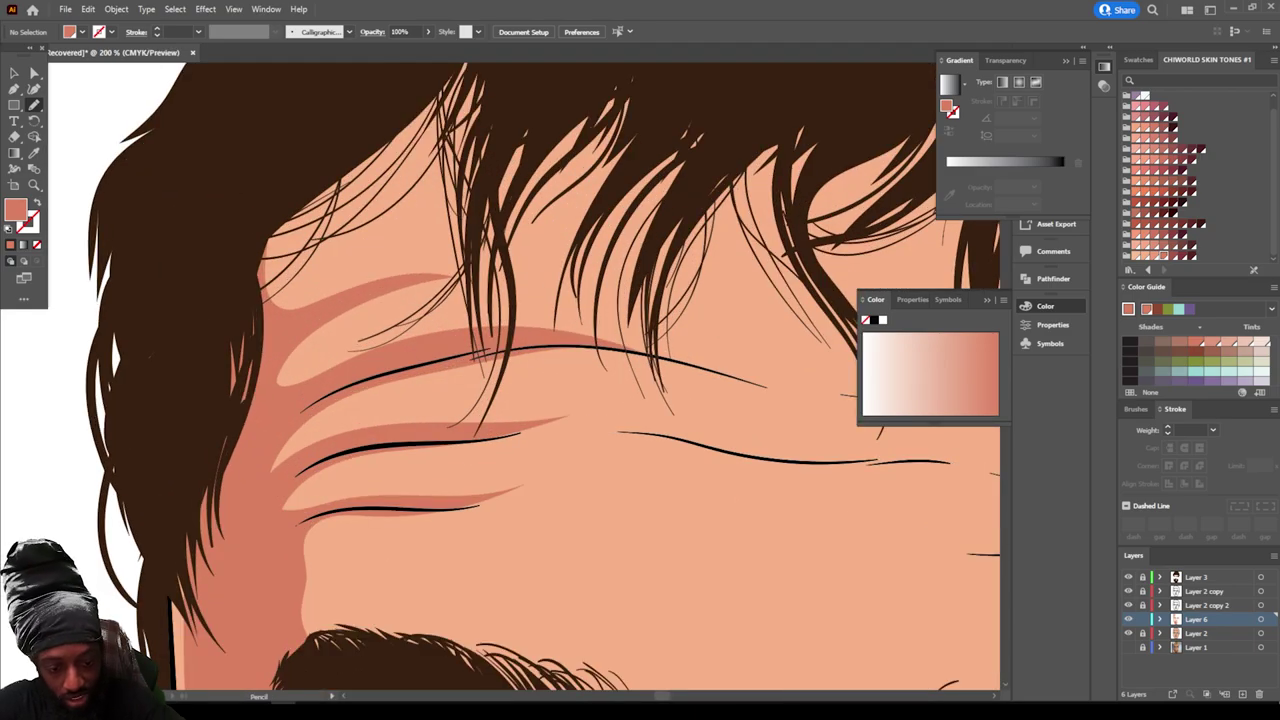
{"action": "mouse_move", "coordinate": [292, 521]}
{"action": "left_mouse_down"}
{"action": "mouse_move", "coordinate": [558, 489]}
{"action": "mouse_move", "coordinate": [289, 524]}
{"action": "left_mouse_up"}
{"action": "left_click_drag", "start_coordinate": [344, 447], "coordinate": [548, 426]}
{"action": "left_click_drag", "start_coordinate": [617, 417], "coordinate": [405, 433]}
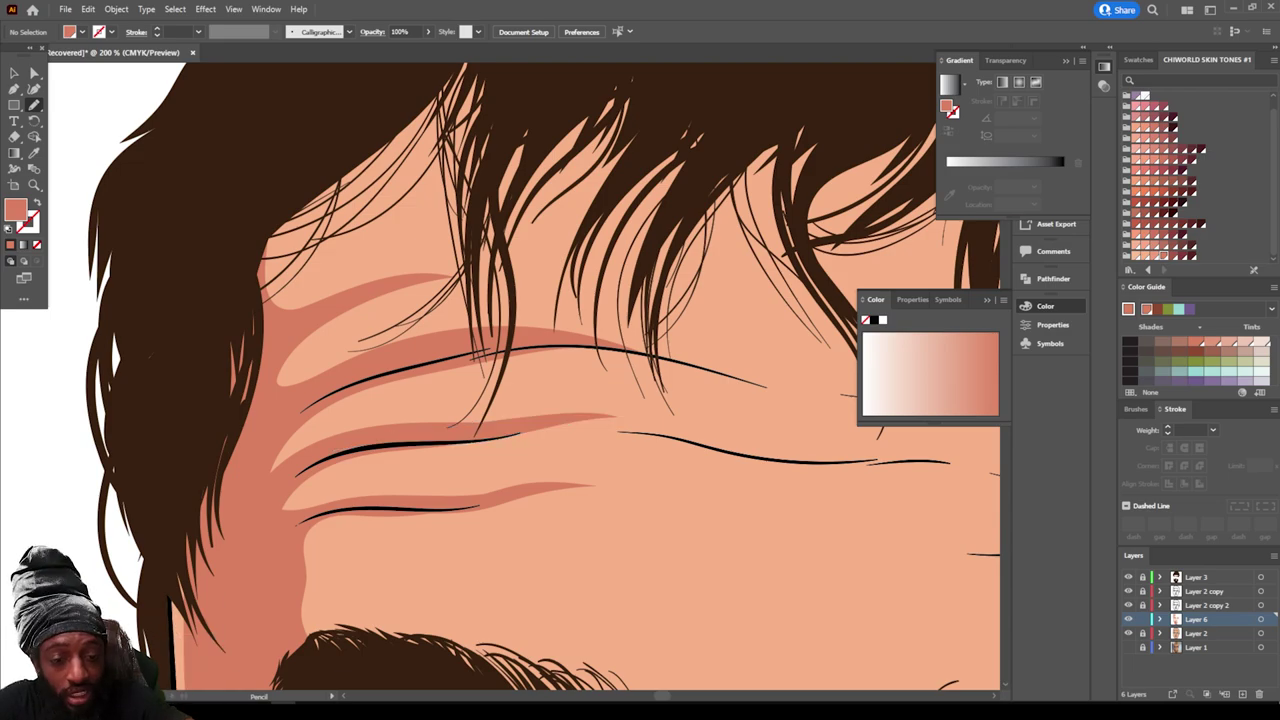
{"action": "mouse_move", "coordinate": [444, 355]}
{"action": "left_mouse_down"}
{"action": "mouse_move", "coordinate": [574, 345]}
{"action": "mouse_move", "coordinate": [658, 362]}
{"action": "left_mouse_up"}
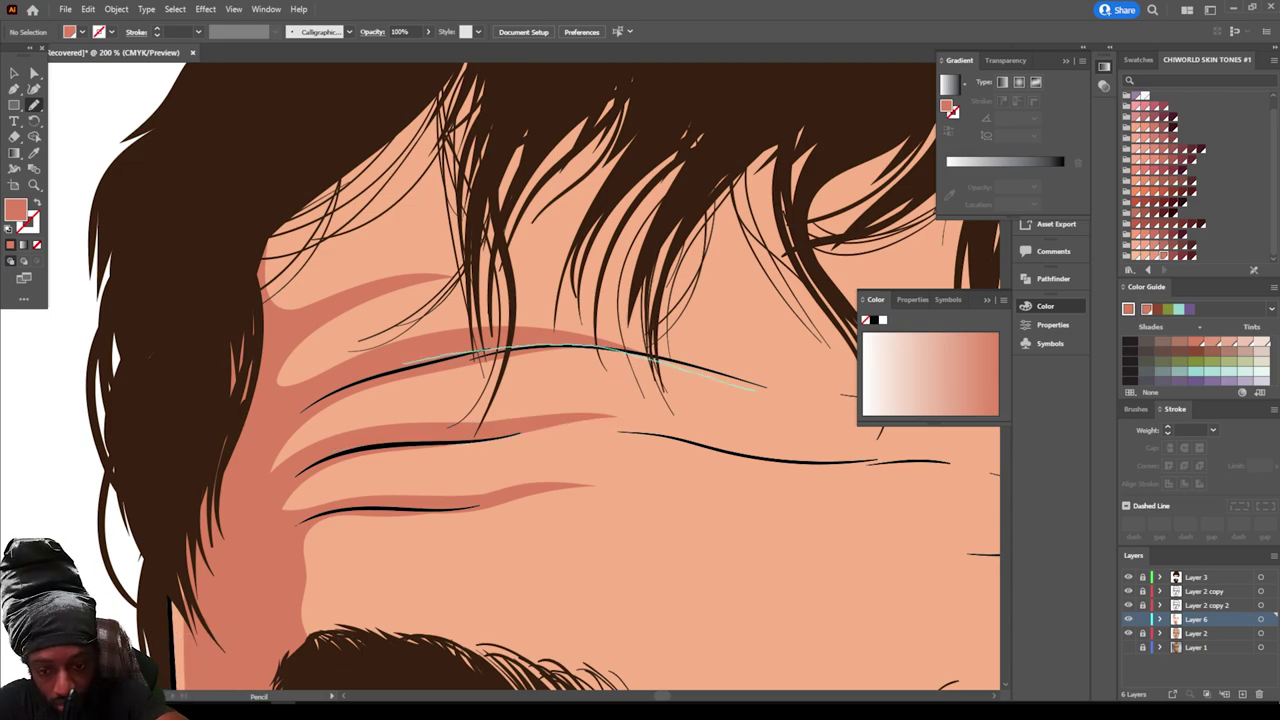
{"action": "left_click_drag", "start_coordinate": [797, 394], "coordinate": [797, 394]}
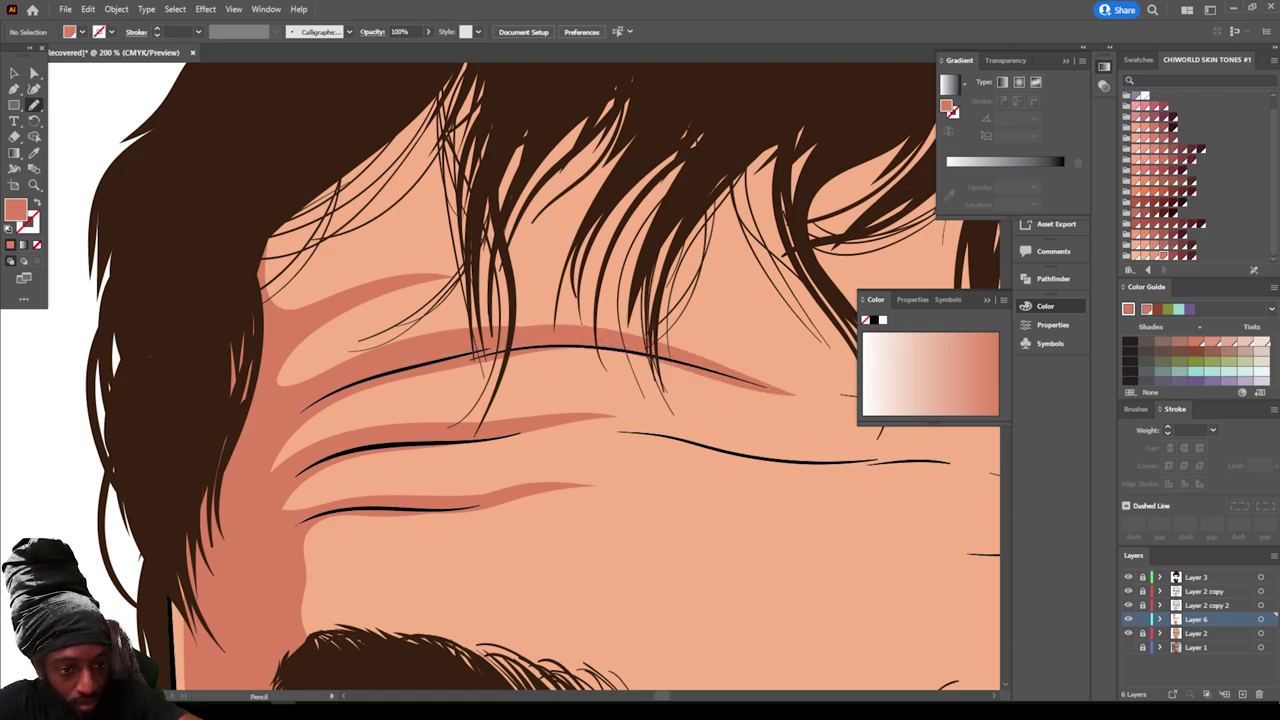
Step: Extend the left-hand forehead's uppermost shadow into a tapered tip and draw terracotta strand-shaped shadows beneath the adjoining hairline
{"action": "left_click_drag", "start_coordinate": [290, 340], "coordinate": [355, 309]}
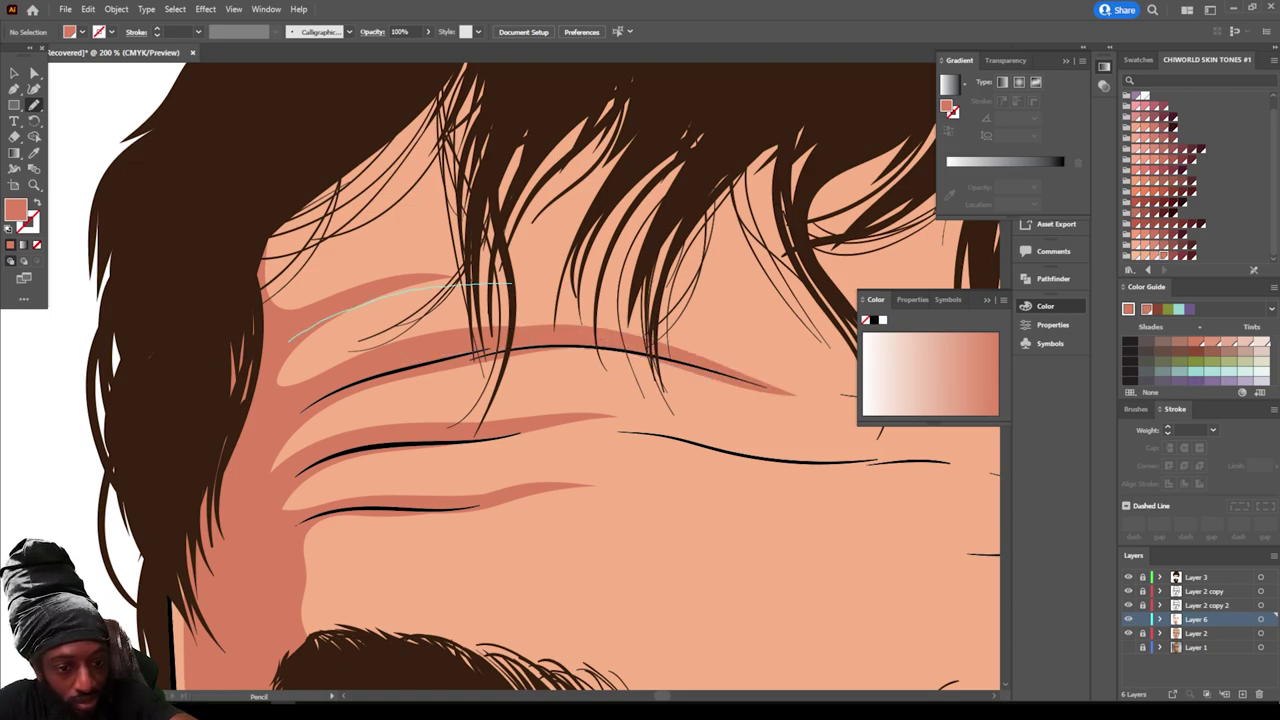
{"action": "mouse_move", "coordinate": [512, 284]}
{"action": "left_mouse_down"}
{"action": "mouse_move", "coordinate": [534, 278]}
{"action": "mouse_move", "coordinate": [330, 275]}
{"action": "mouse_move", "coordinate": [410, 148]}
{"action": "mouse_move", "coordinate": [246, 290]}
{"action": "mouse_move", "coordinate": [290, 341]}
{"action": "left_mouse_up"}
{"action": "scroll", "coordinate": [290, 341], "scroll_direction": "up", "scroll_amount": 4}
{"action": "mouse_move", "coordinate": [656, 222]}
{"action": "left_mouse_down"}
{"action": "mouse_move", "coordinate": [596, 325]}
{"action": "mouse_move", "coordinate": [553, 343]}
{"action": "mouse_move", "coordinate": [506, 480]}
{"action": "mouse_move", "coordinate": [464, 550]}
{"action": "mouse_move", "coordinate": [492, 420]}
{"action": "mouse_move", "coordinate": [446, 360]}
{"action": "left_mouse_up"}
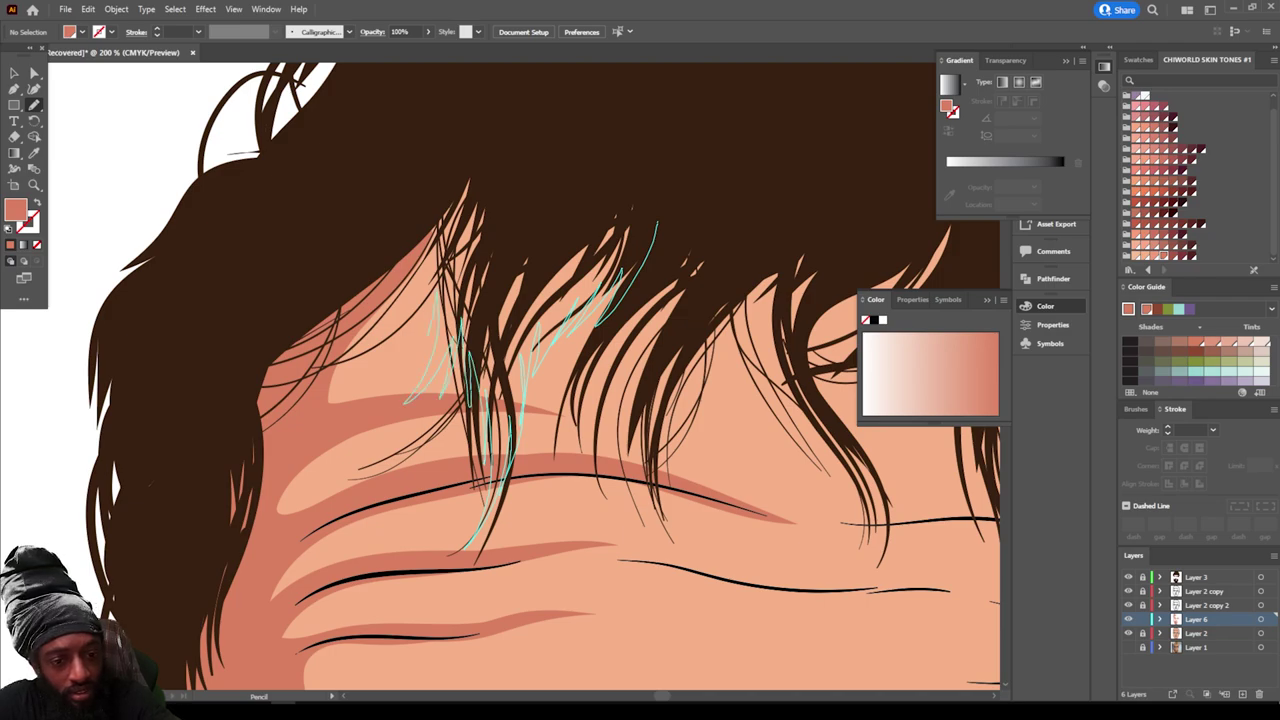
{"action": "mouse_move", "coordinate": [405, 400]}
{"action": "left_mouse_down"}
{"action": "mouse_move", "coordinate": [385, 345]}
{"action": "mouse_move", "coordinate": [282, 362]}
{"action": "mouse_move", "coordinate": [380, 270]}
{"action": "left_mouse_up"}
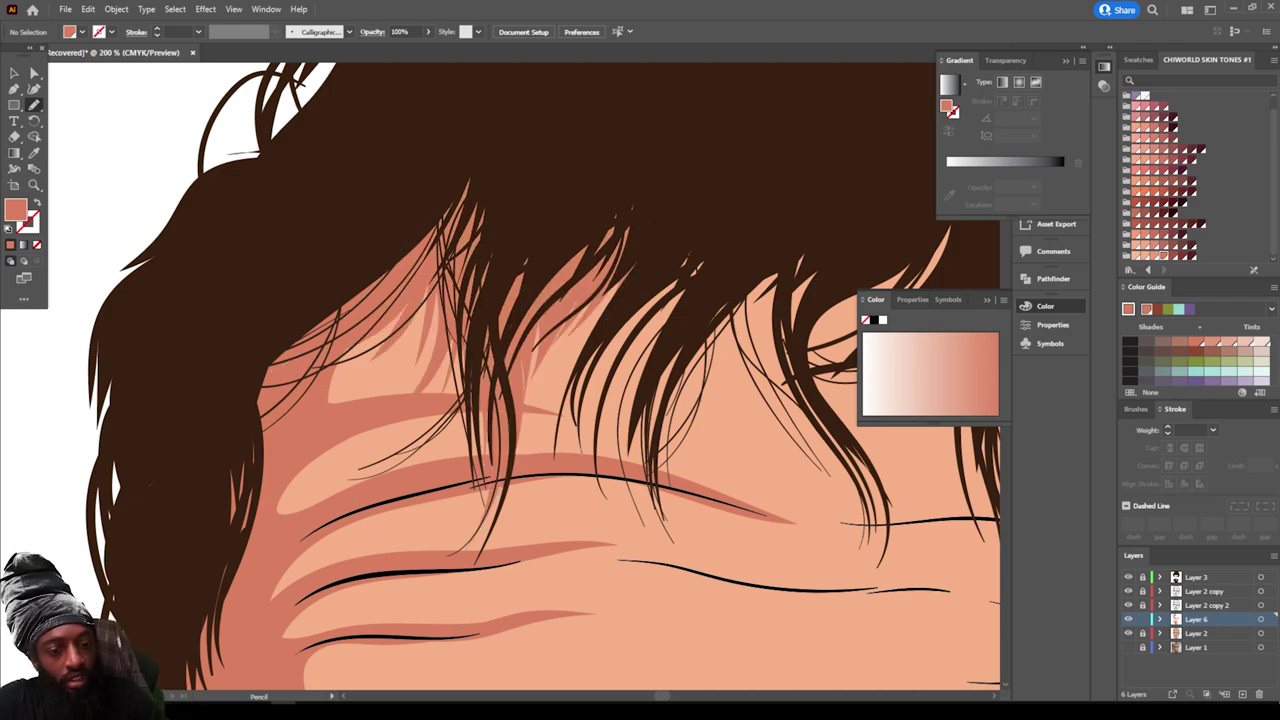
Step: Draw terracotta shadows with pointed strand shapes beneath the fringe, across the middle and right-hand side of the forehead
{"action": "key", "text": "ctrl+minus"}
{"action": "key", "text": "ctrl+minus"}
{"action": "key", "text": "ctrl+minus"}
{"action": "key", "text": "ctrl+minus"}
{"action": "key", "text": "ctrl+plus"}
{"action": "key", "text": "ctrl+plus"}
{"action": "key", "text": "ctrl+plus"}
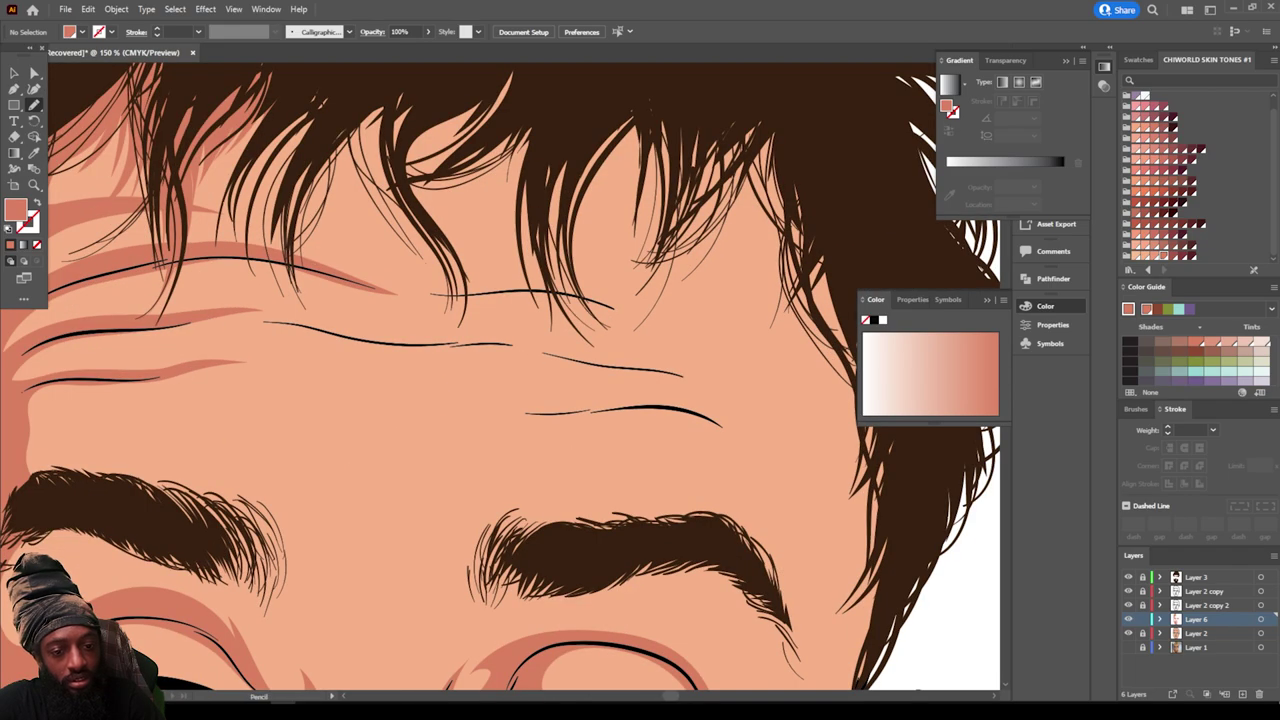
{"action": "scroll", "coordinate": [500, 377], "scroll_direction": "up", "scroll_amount": 3}
{"action": "mouse_move", "coordinate": [766, 232]}
{"action": "left_mouse_down"}
{"action": "mouse_move", "coordinate": [748, 305]}
{"action": "mouse_move", "coordinate": [634, 468]}
{"action": "mouse_move", "coordinate": [643, 356]}
{"action": "mouse_move", "coordinate": [631, 371]}
{"action": "left_mouse_up"}
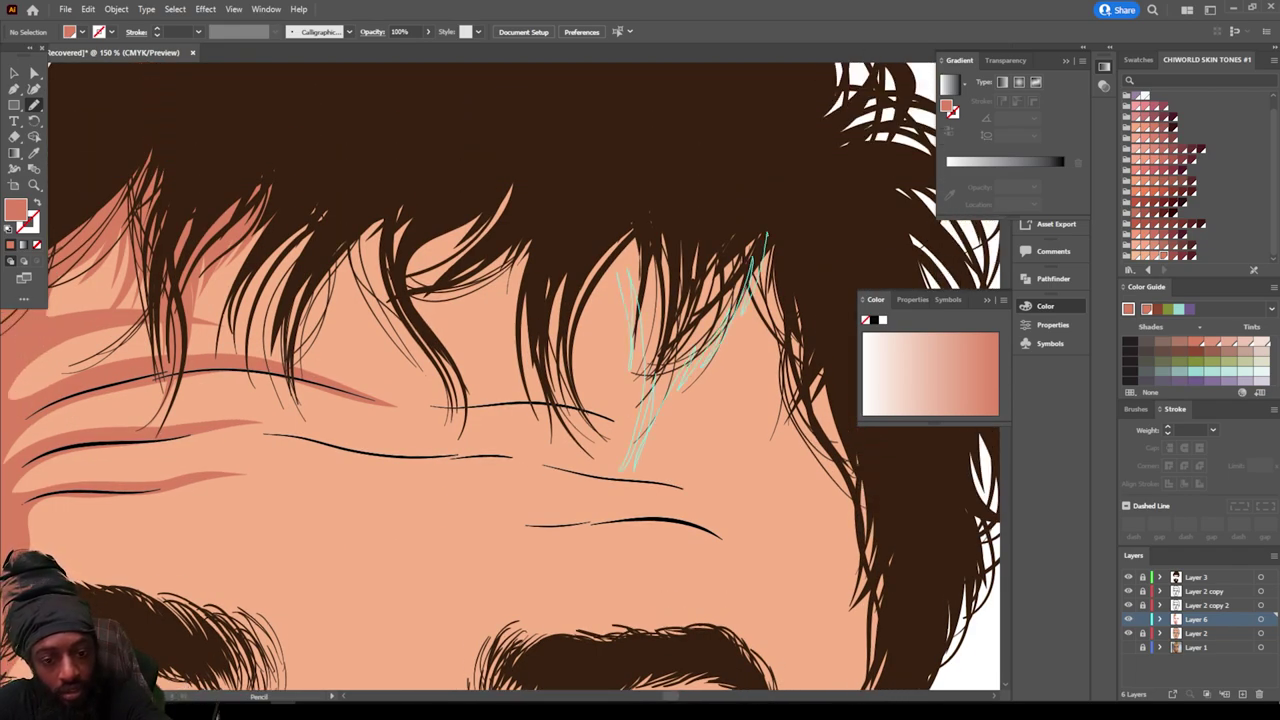
{"action": "mouse_move", "coordinate": [612, 268]}
{"action": "left_mouse_down"}
{"action": "mouse_move", "coordinate": [590, 313]}
{"action": "mouse_move", "coordinate": [585, 413]}
{"action": "mouse_move", "coordinate": [537, 310]}
{"action": "mouse_move", "coordinate": [540, 378]}
{"action": "mouse_move", "coordinate": [483, 468]}
{"action": "mouse_move", "coordinate": [515, 330]}
{"action": "mouse_move", "coordinate": [497, 318]}
{"action": "mouse_move", "coordinate": [505, 258]}
{"action": "mouse_move", "coordinate": [460, 333]}
{"action": "mouse_move", "coordinate": [465, 426]}
{"action": "mouse_move", "coordinate": [440, 323]}
{"action": "mouse_move", "coordinate": [415, 476]}
{"action": "left_mouse_up"}
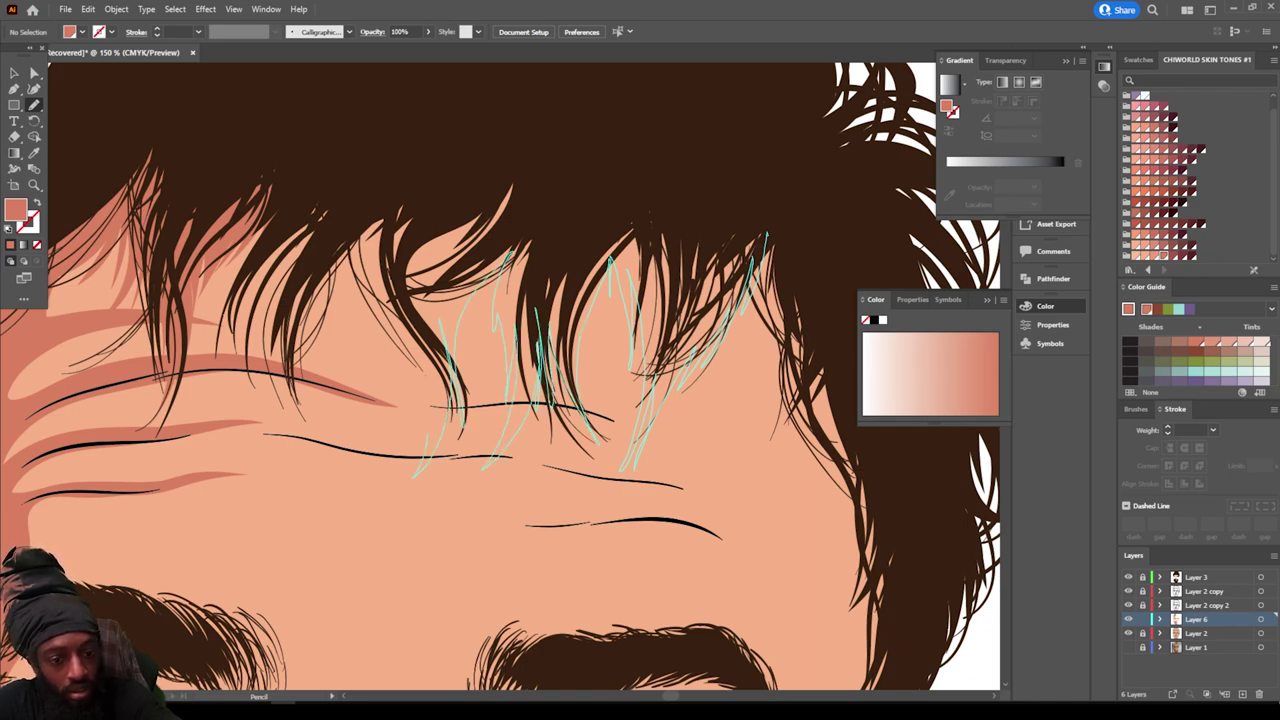
{"action": "left_click_drag", "start_coordinate": [431, 418], "coordinate": [421, 405]}
{"action": "mouse_move", "coordinate": [366, 300]}
{"action": "left_mouse_down"}
{"action": "mouse_move", "coordinate": [326, 368]}
{"action": "mouse_move", "coordinate": [312, 430]}
{"action": "mouse_move", "coordinate": [298, 430]}
{"action": "left_mouse_up"}
{"action": "mouse_move", "coordinate": [376, 192]}
{"action": "left_mouse_down"}
{"action": "mouse_move", "coordinate": [228, 402]}
{"action": "mouse_move", "coordinate": [232, 350]}
{"action": "mouse_move", "coordinate": [206, 428]}
{"action": "left_mouse_up"}
Step: Draw a terracotta shadow with pointed strand shapes down the right-hand temple, from the hairline to the sideburn above the ear
{"action": "key", "text": "ctrl+minus"}
{"action": "key", "text": "ctrl+minus"}
{"action": "key", "text": "ctrl+minus"}
{"action": "key", "text": "ctrl+minus"}
{"action": "key", "text": "ctrl+minus"}
{"action": "scroll", "coordinate": [580, 494], "scroll_direction": "down", "scroll_amount": 2}
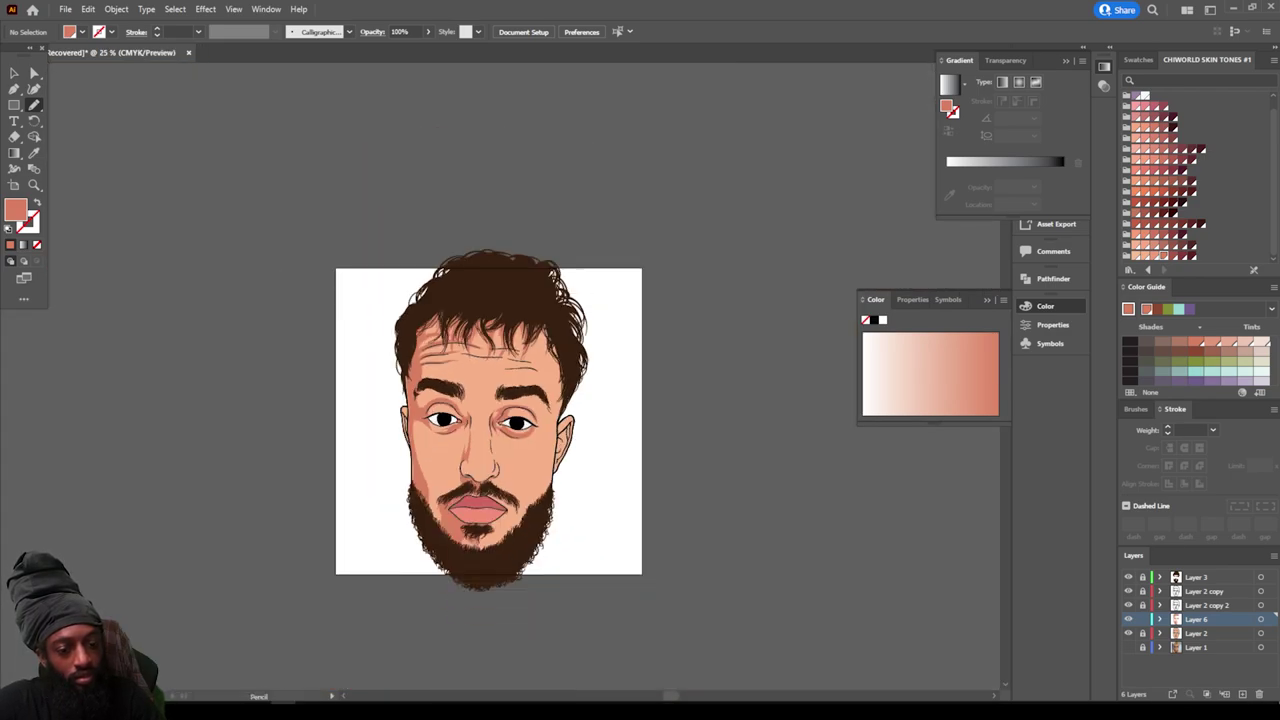
{"action": "key", "text": "ctrl+equal"}
{"action": "key", "text": "ctrl+equal"}
{"action": "scroll", "coordinate": [580, 494], "scroll_direction": "right", "scroll_amount": 1}
{"action": "key", "text": "ctrl+equal"}
{"action": "key", "text": "ctrl+equal"}
{"action": "scroll", "coordinate": [400, 377], "scroll_direction": "up", "scroll_amount": 3}
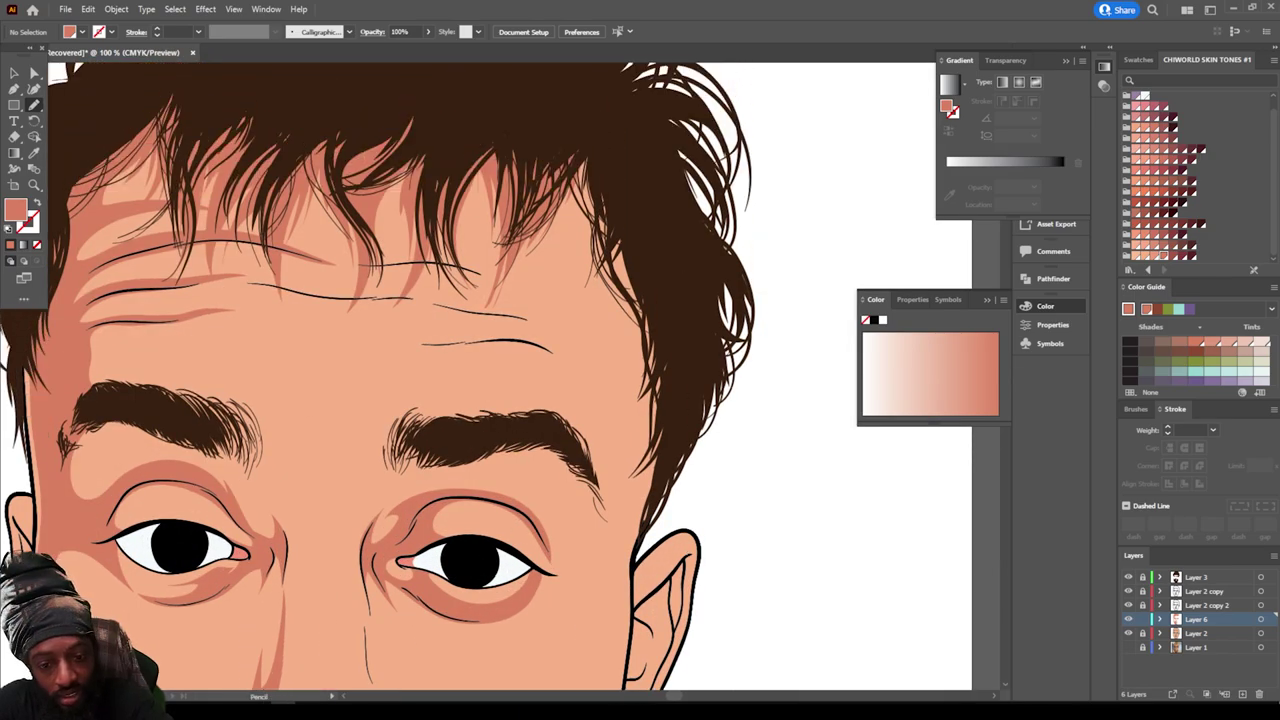
{"action": "mouse_move", "coordinate": [666, 365]}
{"action": "left_mouse_down"}
{"action": "mouse_move", "coordinate": [668, 416]}
{"action": "mouse_move", "coordinate": [634, 519]}
{"action": "mouse_move", "coordinate": [635, 369]}
{"action": "mouse_move", "coordinate": [599, 335]}
{"action": "mouse_move", "coordinate": [581, 252]}
{"action": "mouse_move", "coordinate": [559, 236]}
{"action": "mouse_move", "coordinate": [563, 120]}
{"action": "left_mouse_up"}
Step: Draw thin tapered terracotta shadows along the upper edges of the central and right-hand forehead wrinkle lines
{"action": "key", "text": "ctrl+minus"}
{"action": "key", "text": "ctrl+minus"}
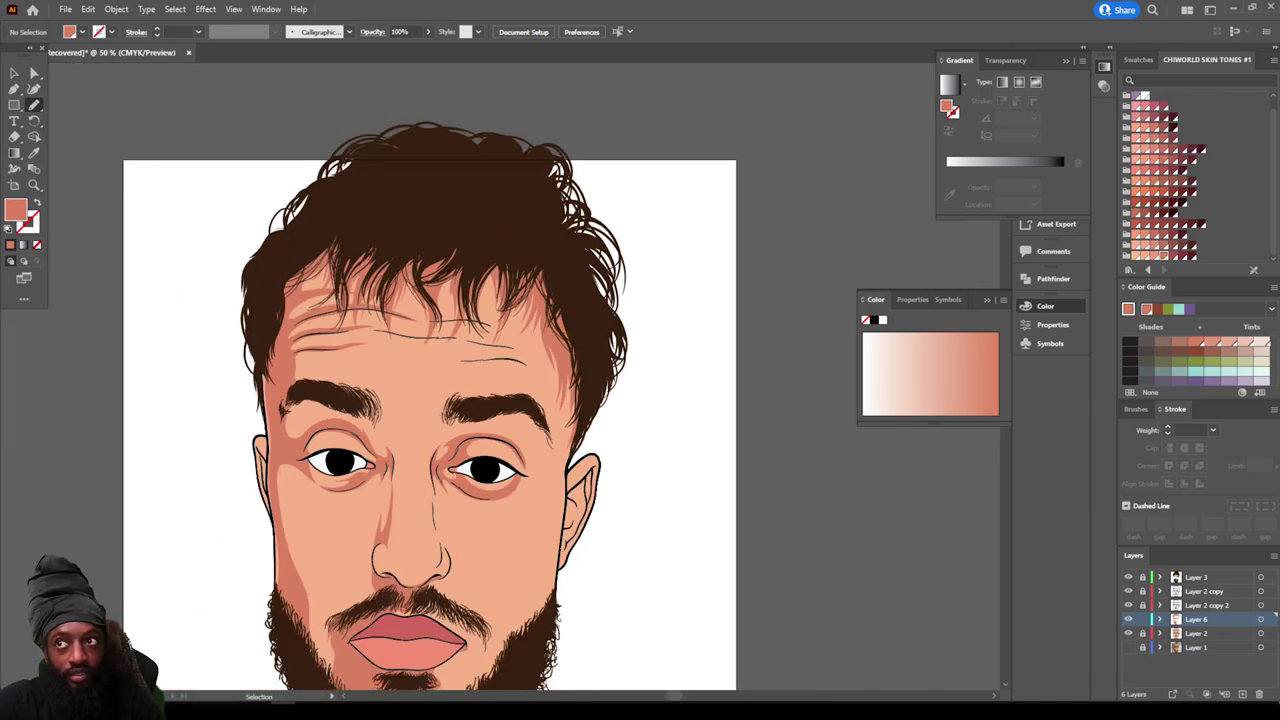
{"action": "key", "text": "ctrl+equal"}
{"action": "key", "text": "ctrl+equal"}
{"action": "key", "text": "ctrl+equal"}
{"action": "key", "text": "ctrl+equal"}
{"action": "scroll", "coordinate": [501, 376], "scroll_direction": "up", "scroll_amount": 2}
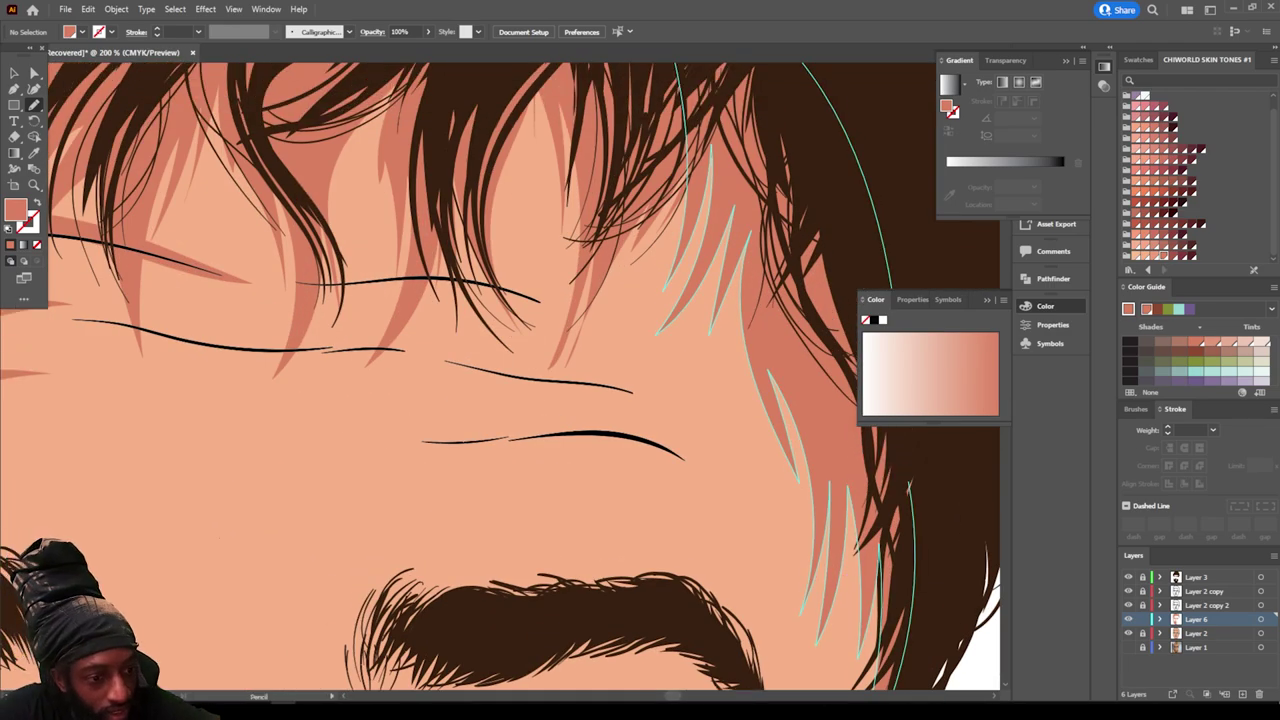
{"action": "mouse_move", "coordinate": [128, 326]}
{"action": "left_mouse_down"}
{"action": "mouse_move", "coordinate": [215, 344]}
{"action": "mouse_move", "coordinate": [422, 353]}
{"action": "mouse_move", "coordinate": [355, 332]}
{"action": "mouse_move", "coordinate": [48, 320]}
{"action": "left_mouse_up"}
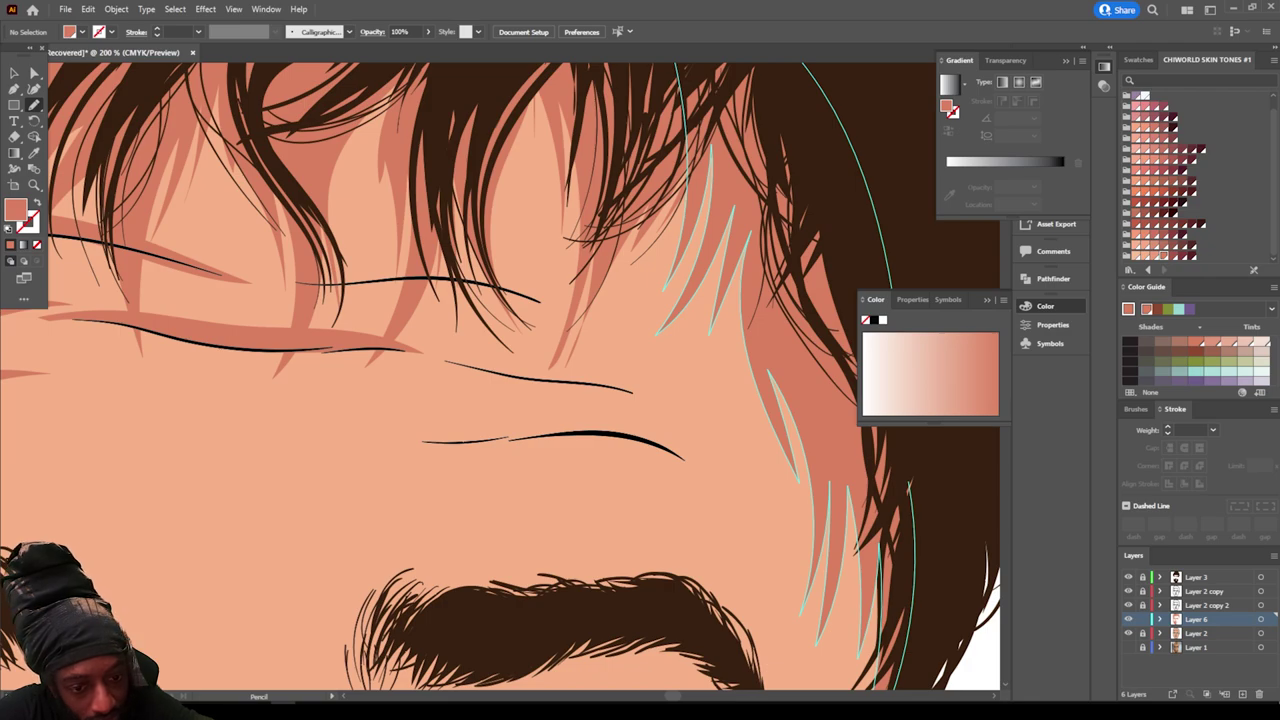
{"action": "left_click_drag", "start_coordinate": [556, 382], "coordinate": [584, 385]}
{"action": "left_click_drag", "start_coordinate": [666, 404], "coordinate": [668, 405]}
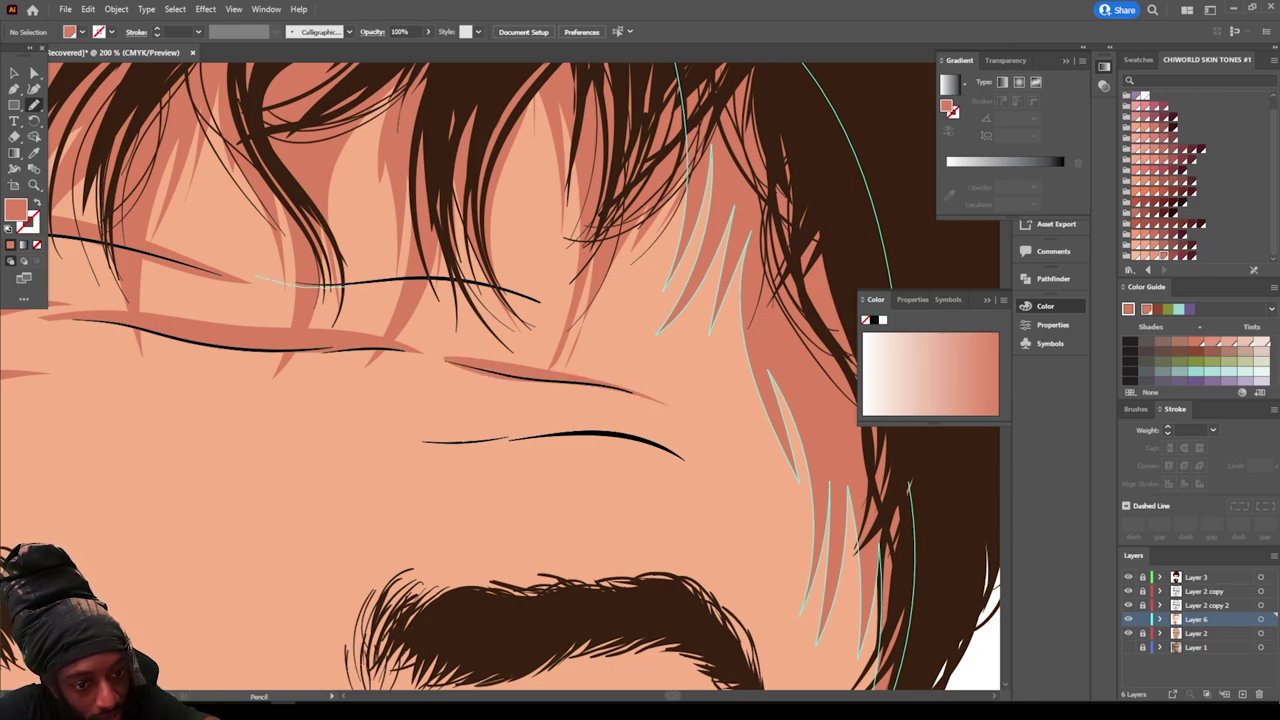
{"action": "mouse_move", "coordinate": [330, 283]}
{"action": "left_mouse_down"}
{"action": "mouse_move", "coordinate": [450, 285]}
{"action": "mouse_move", "coordinate": [578, 322]}
{"action": "mouse_move", "coordinate": [425, 270]}
{"action": "mouse_move", "coordinate": [236, 270]}
{"action": "left_mouse_up"}
{"action": "mouse_move", "coordinate": [410, 440]}
{"action": "left_mouse_down"}
{"action": "mouse_move", "coordinate": [610, 433]}
{"action": "mouse_move", "coordinate": [660, 446]}
{"action": "left_mouse_up"}
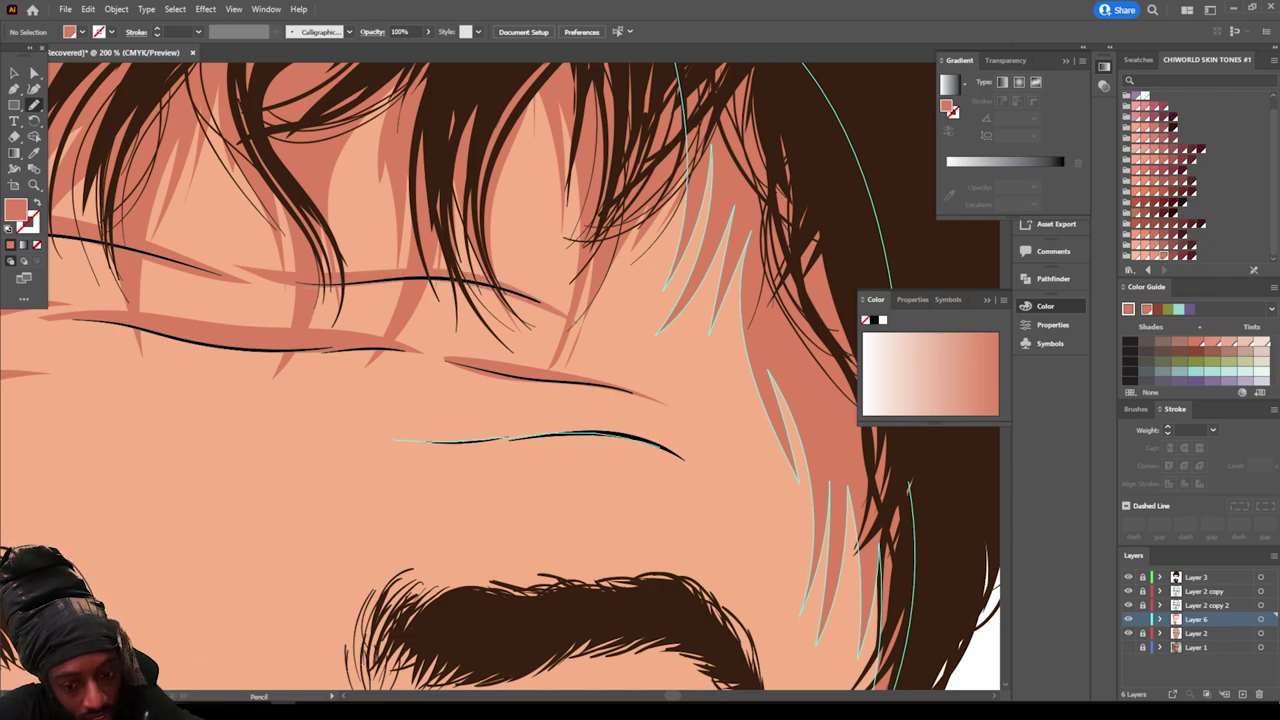
{"action": "left_click_drag", "start_coordinate": [540, 429], "coordinate": [340, 431]}
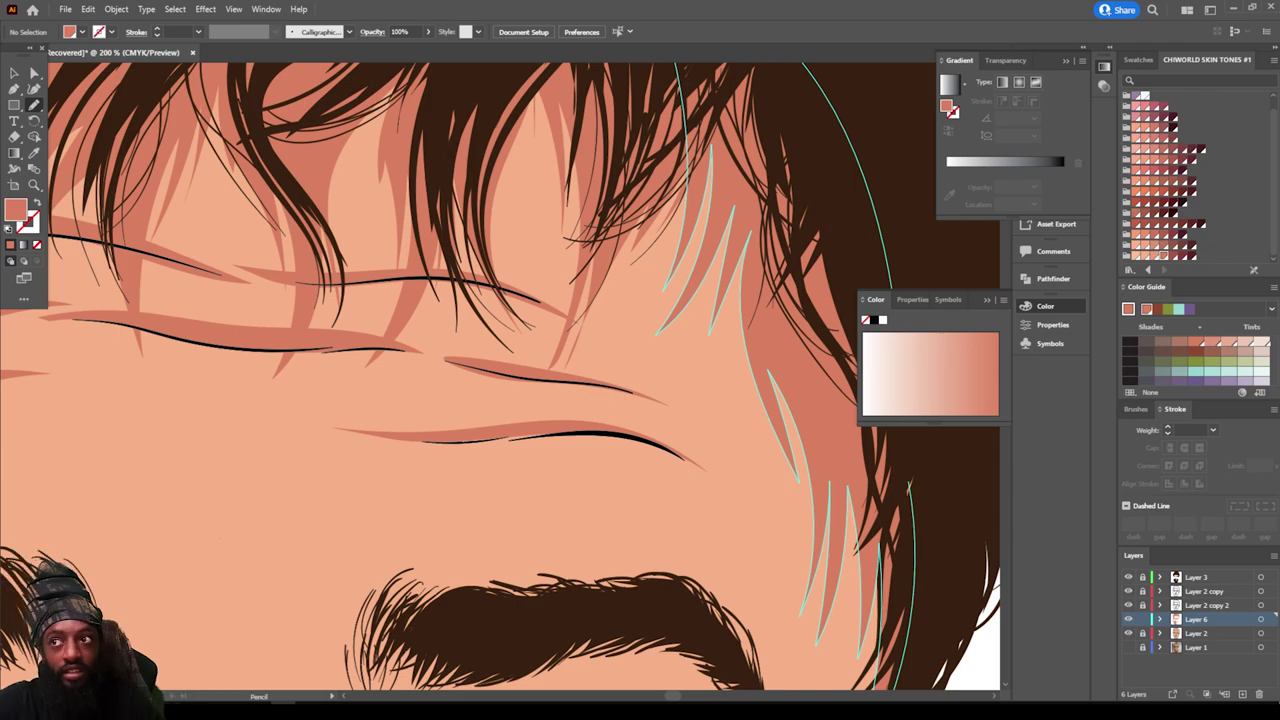
Step: Draw a terracotta shadow inside the upper part of the right-hand ear, filling the ear opening and following the inner fold lines
{"action": "key", "text": "ctrl+minus"}
{"action": "key", "text": "ctrl+minus"}
{"action": "key", "text": "ctrl+minus"}
{"action": "key", "text": "ctrl+minus"}
{"action": "key", "text": "ctrl+minus"}
{"action": "scroll", "coordinate": [500, 376], "scroll_direction": "down", "scroll_amount": 2}
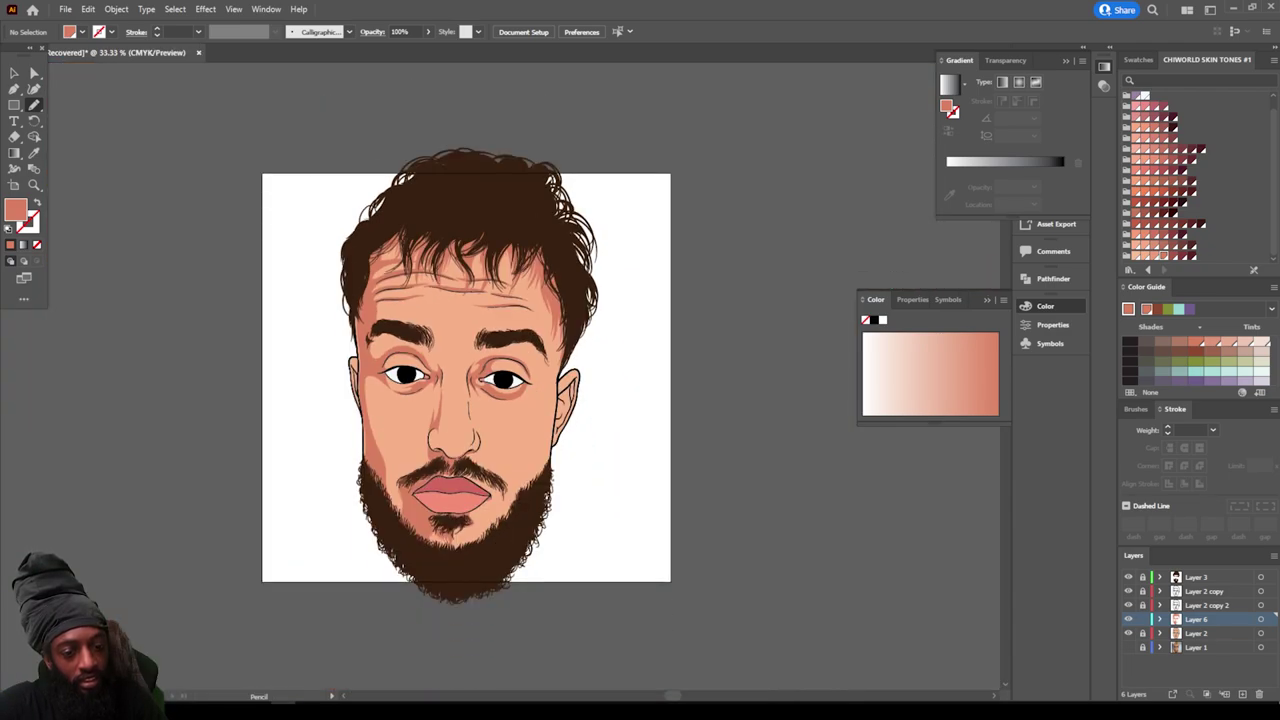
{"action": "key", "text": "ctrl+equal"}
{"action": "key", "text": "ctrl+equal"}
{"action": "scroll", "coordinate": [500, 376], "scroll_direction": "right", "scroll_amount": 2}
{"action": "key", "text": "ctrl+equal"}
{"action": "scroll", "coordinate": [500, 376], "scroll_direction": "down", "scroll_amount": 2}
{"action": "key", "text": "ctrl+equal"}
{"action": "key", "text": "ctrl+equal"}
{"action": "scroll", "coordinate": [500, 376], "scroll_direction": "right", "scroll_amount": 2}
{"action": "key", "text": "ctrl+equal"}
{"action": "key", "text": "ctrl+equal"}
{"action": "scroll", "coordinate": [500, 376], "scroll_direction": "right", "scroll_amount": 2}
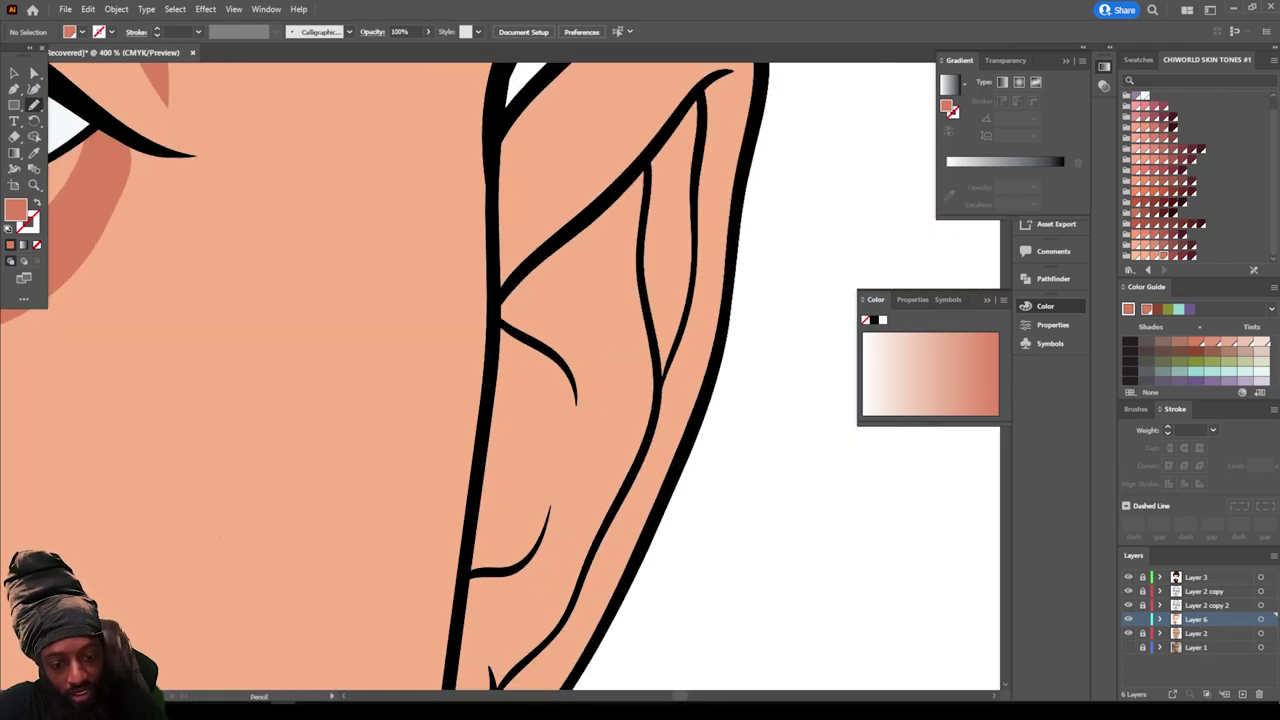
{"action": "scroll", "coordinate": [500, 376], "scroll_direction": "down", "scroll_amount": 2}
{"action": "scroll", "coordinate": [500, 380], "scroll_direction": "up", "scroll_amount": 2}
{"action": "scroll", "coordinate": [385, 374], "scroll_direction": "up", "scroll_amount": 2}
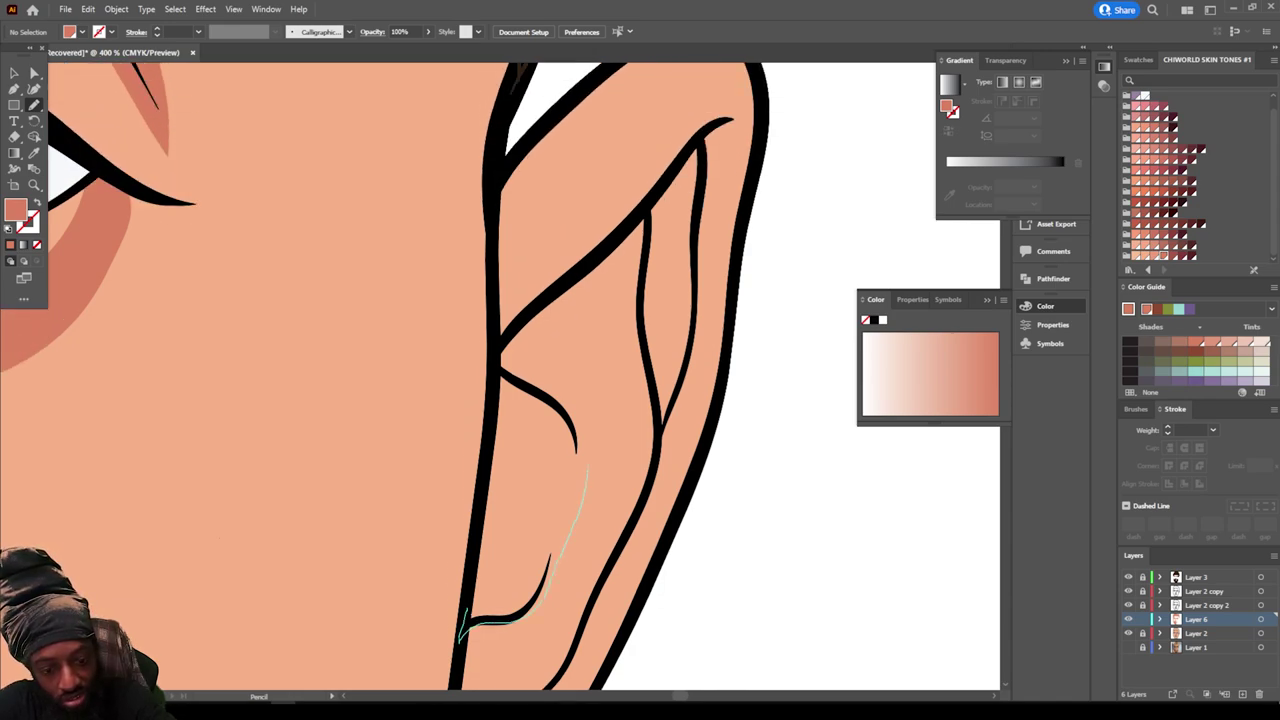
{"action": "mouse_move", "coordinate": [588, 468]}
{"action": "left_mouse_down"}
{"action": "mouse_move", "coordinate": [581, 428]}
{"action": "mouse_move", "coordinate": [540, 399]}
{"action": "left_mouse_up"}
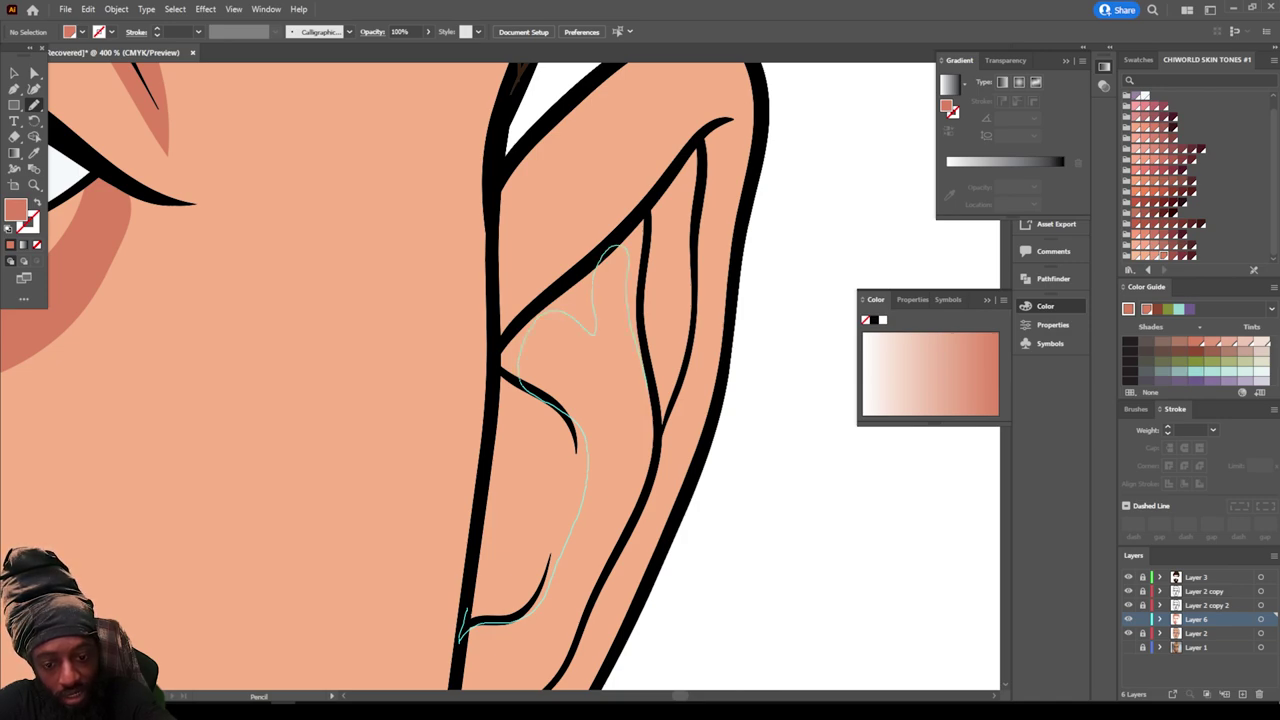
{"action": "mouse_move", "coordinate": [652, 404]}
{"action": "left_mouse_down"}
{"action": "mouse_move", "coordinate": [653, 454]}
{"action": "mouse_move", "coordinate": [638, 504]}
{"action": "left_mouse_up"}
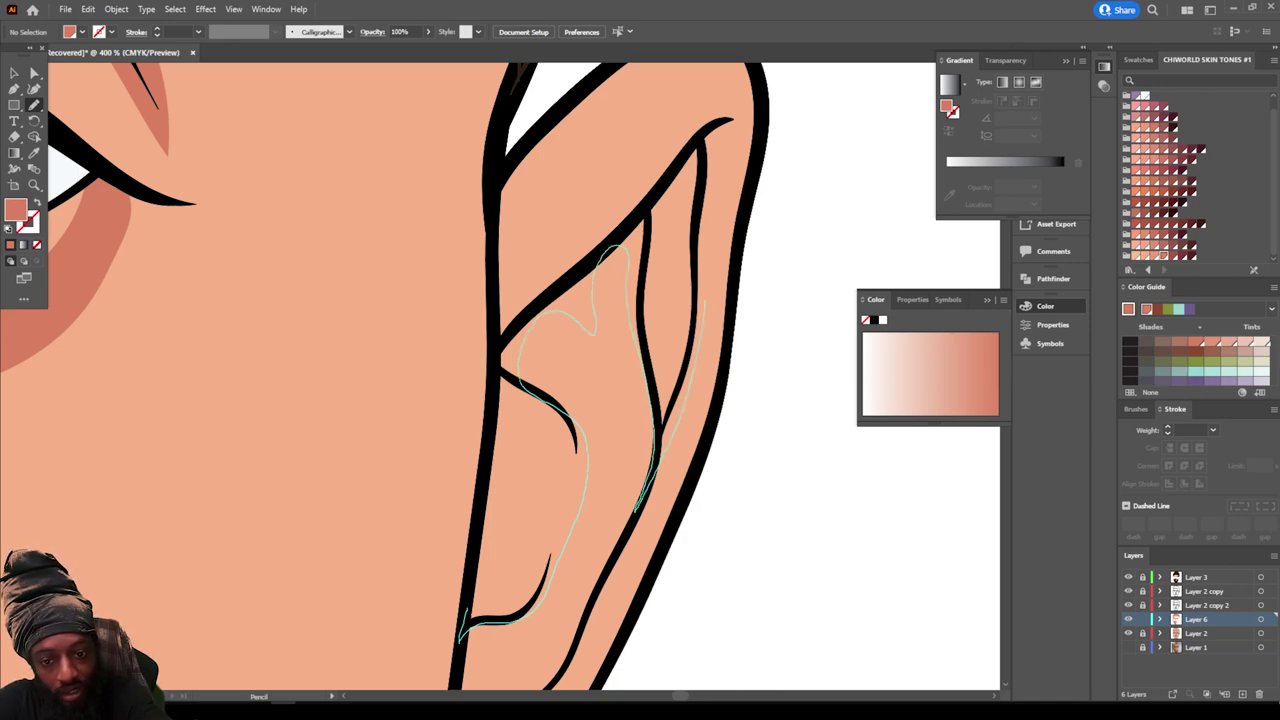
{"action": "mouse_move", "coordinate": [705, 300]}
{"action": "left_mouse_down"}
{"action": "mouse_move", "coordinate": [718, 198]}
{"action": "mouse_move", "coordinate": [728, 245]}
{"action": "mouse_move", "coordinate": [738, 108]}
{"action": "mouse_move", "coordinate": [696, 118]}
{"action": "mouse_move", "coordinate": [528, 270]}
{"action": "mouse_move", "coordinate": [490, 240]}
{"action": "mouse_move", "coordinate": [468, 610]}
{"action": "left_mouse_up"}
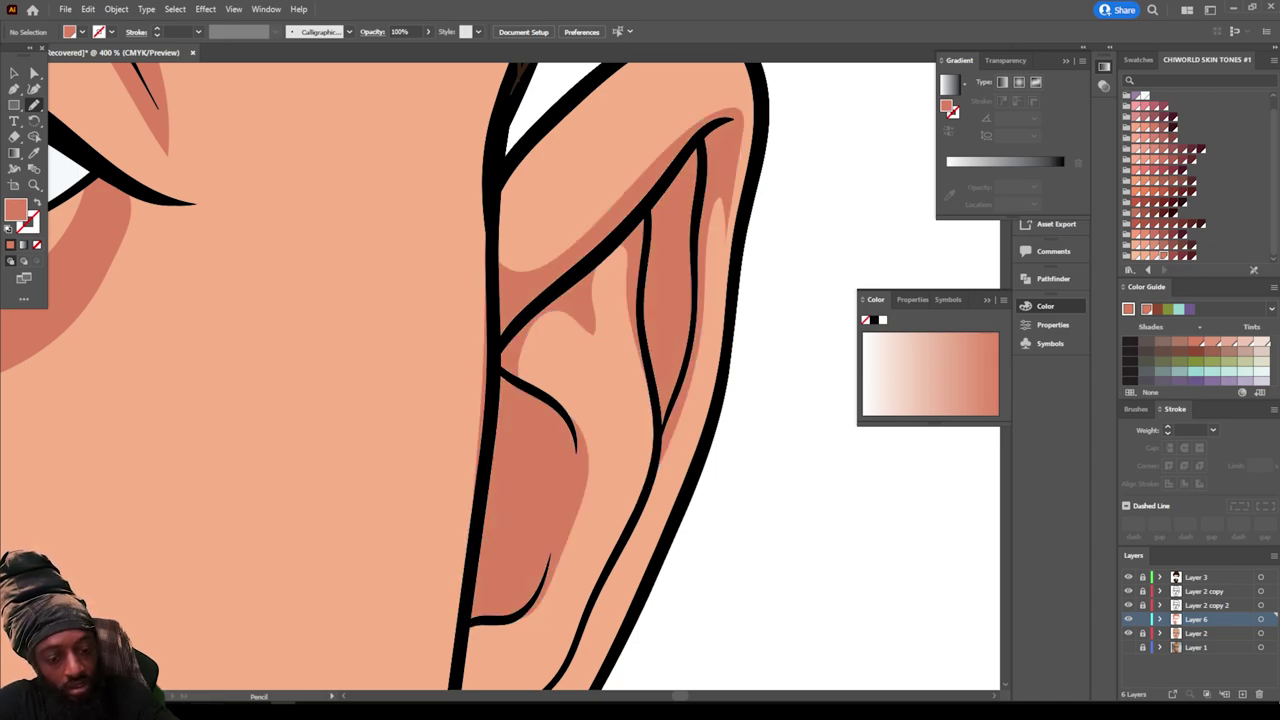
Step: Draw a terracotta shadow around the lower inner fold of the right-hand ear, tapering to a point above the lobe
{"action": "scroll", "coordinate": [600, 380], "scroll_direction": "down", "scroll_amount": 10}
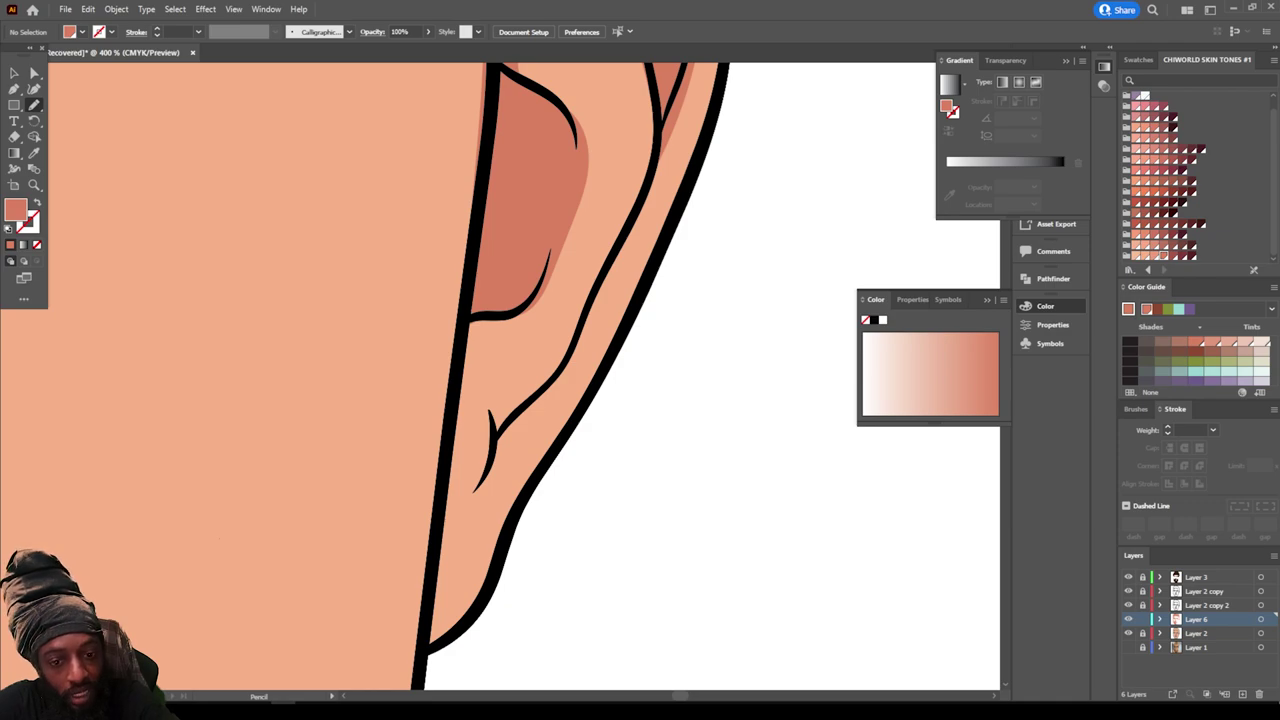
{"action": "left_click_drag", "start_coordinate": [616, 238], "coordinate": [548, 376]}
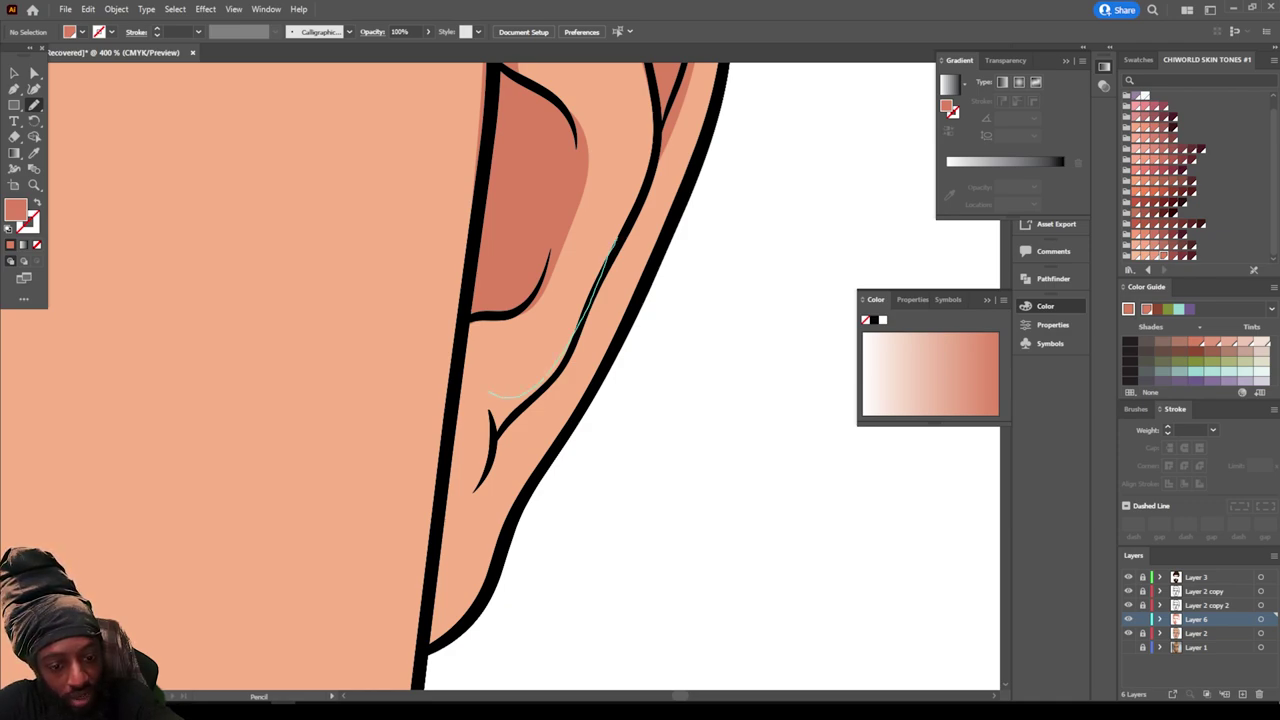
{"action": "mouse_move", "coordinate": [465, 518]}
{"action": "left_mouse_down"}
{"action": "mouse_move", "coordinate": [600, 315]}
{"action": "mouse_move", "coordinate": [616, 240]}
{"action": "left_mouse_up"}
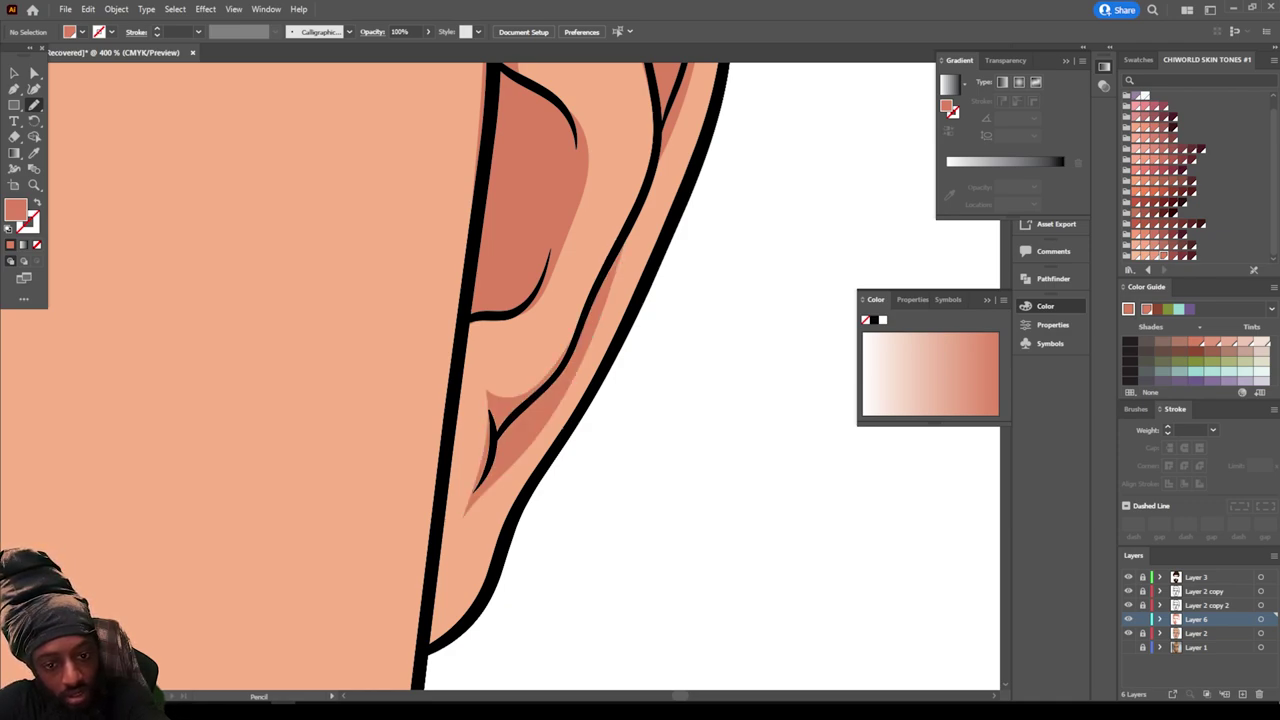
Step: Draw terracotta shadows inside the left-hand ear, along its inner folds and in the top pocket beside the face
{"action": "key", "text": "ctrl+minus"}
{"action": "key", "text": "ctrl+minus"}
{"action": "key", "text": "ctrl+minus"}
{"action": "key", "text": "ctrl+minus"}
{"action": "key", "text": "ctrl+minus"}
{"action": "key", "text": "ctrl+minus"}
{"action": "key", "text": "ctrl+minus"}
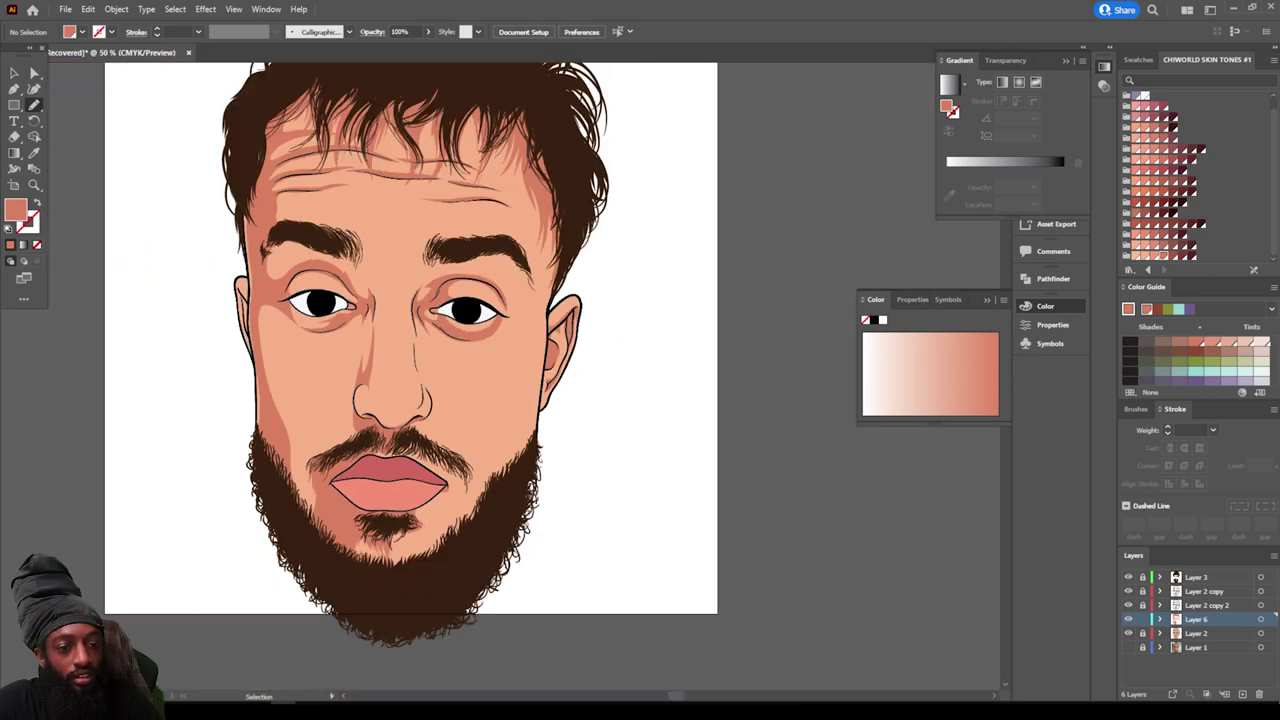
{"action": "scroll", "coordinate": [574, 316], "scroll_direction": "up", "scroll_amount": 6}
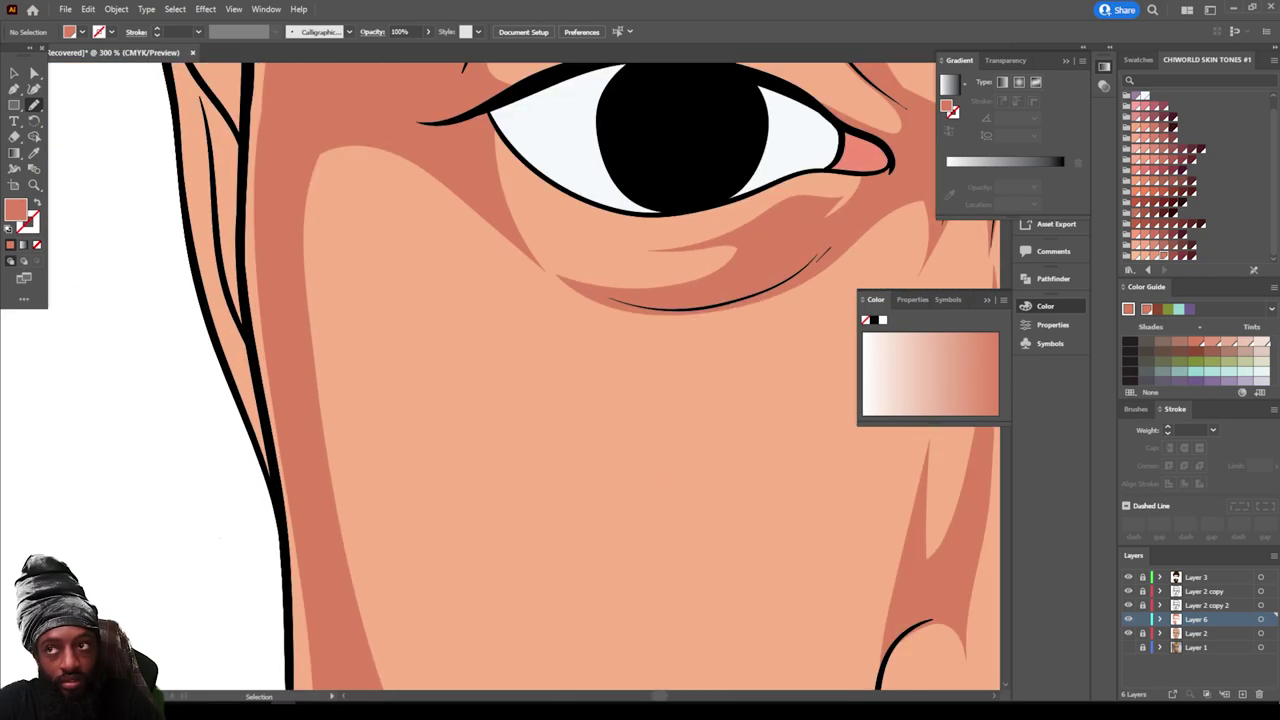
{"action": "scroll", "coordinate": [586, 377], "scroll_direction": "up", "scroll_amount": 2}
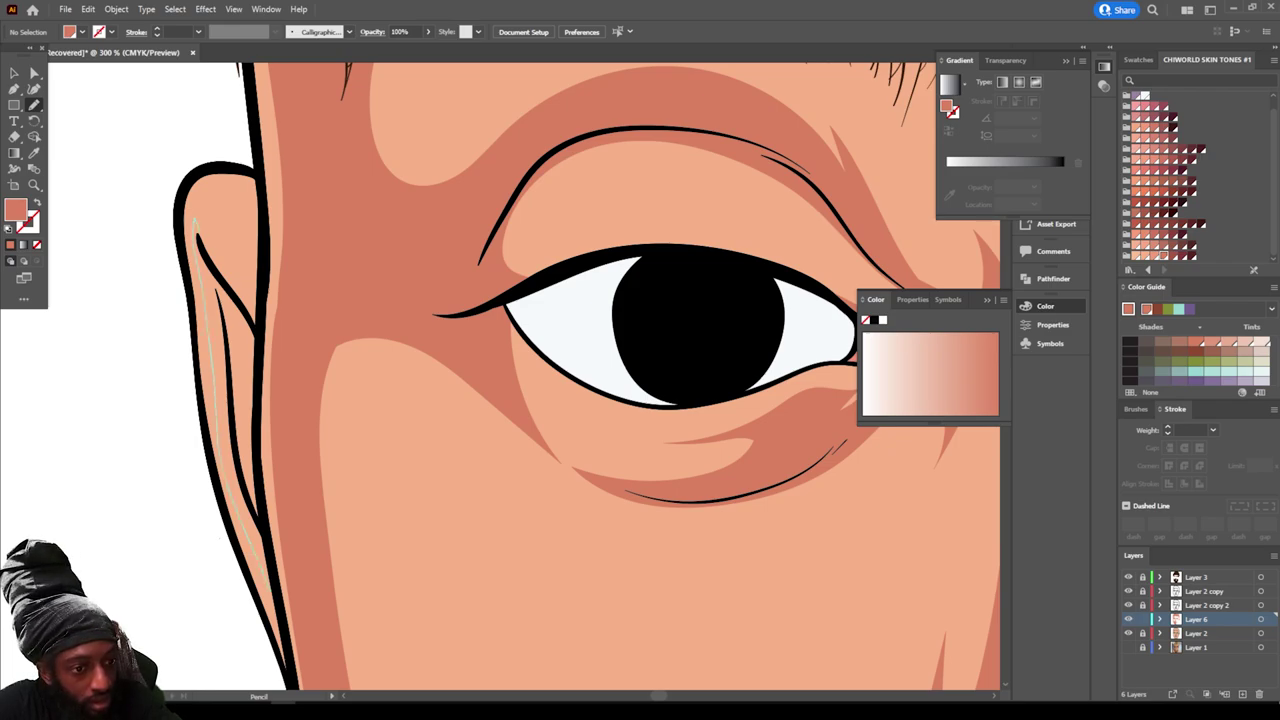
{"action": "left_click_drag", "start_coordinate": [254, 326], "coordinate": [272, 576]}
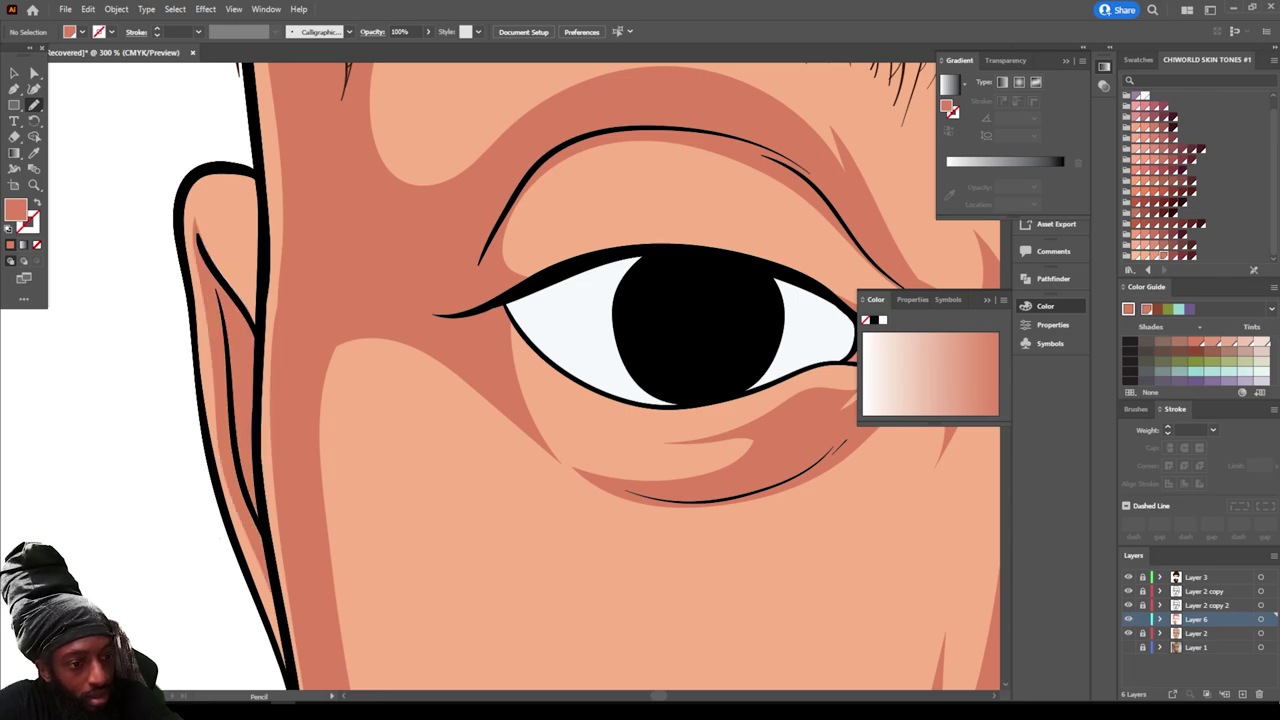
{"action": "left_click_drag", "start_coordinate": [256, 182], "coordinate": [258, 306]}
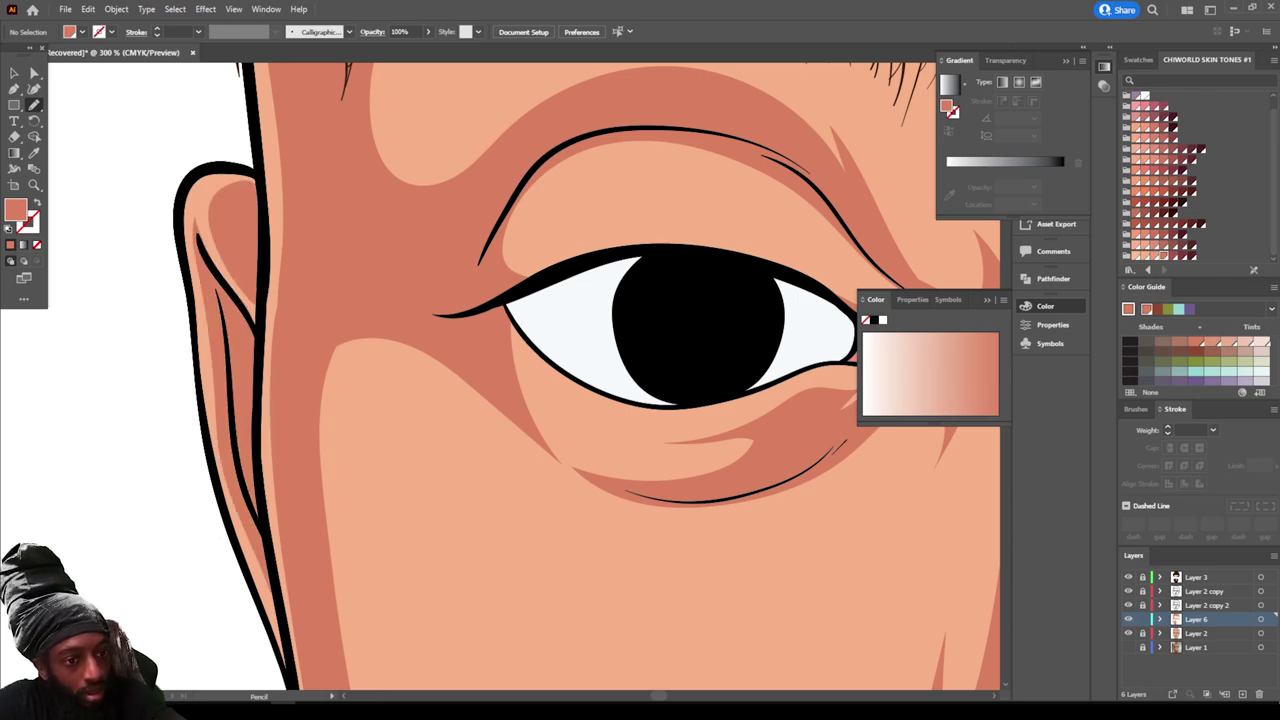
Step: Draw a terracotta shadow from the left-hand eye's inner corner and nose bridge up along the eyelid crease to the eyebrow
{"action": "key", "text": "ctrl+minus"}
{"action": "key", "text": "ctrl+minus"}
{"action": "key", "text": "ctrl+minus"}
{"action": "key", "text": "ctrl+minus"}
{"action": "key", "text": "ctrl+plus"}
{"action": "key", "text": "ctrl+plus"}
{"action": "key", "text": "ctrl+plus"}
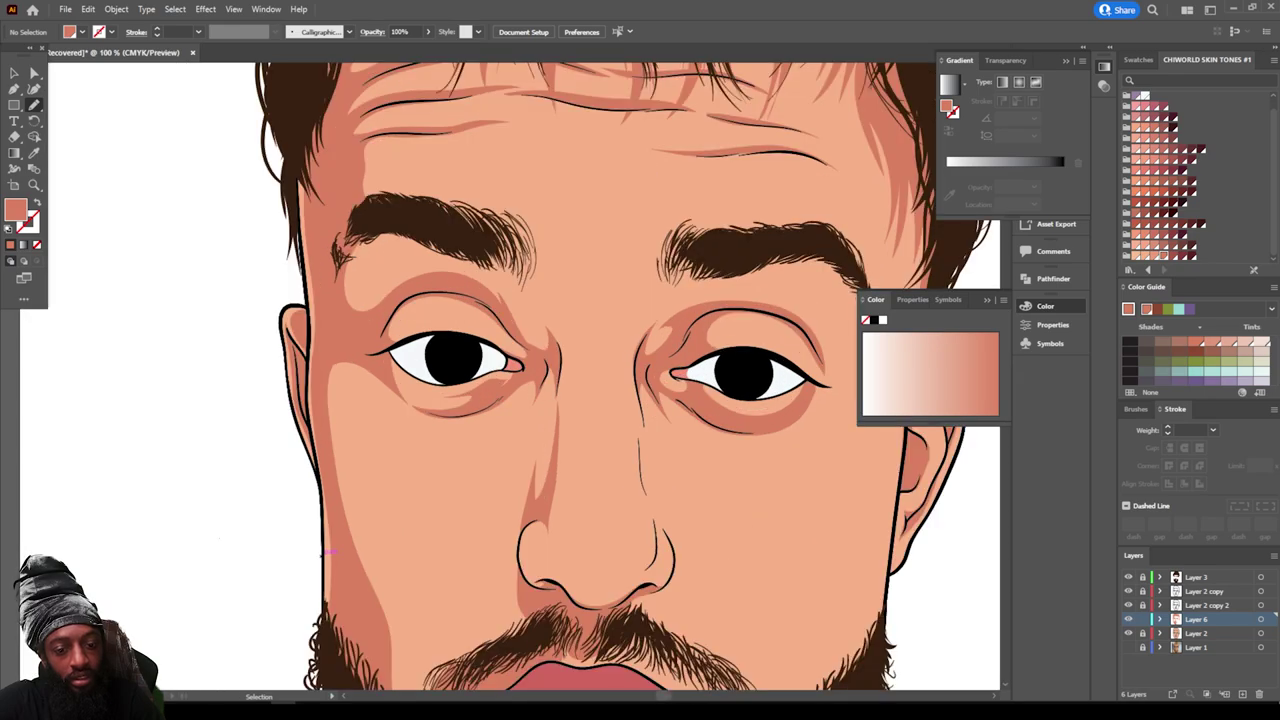
{"action": "mouse_move", "coordinate": [450, 398]}
{"action": "left_mouse_down"}
{"action": "mouse_move", "coordinate": [488, 458]}
{"action": "mouse_move", "coordinate": [554, 512]}
{"action": "left_mouse_up"}
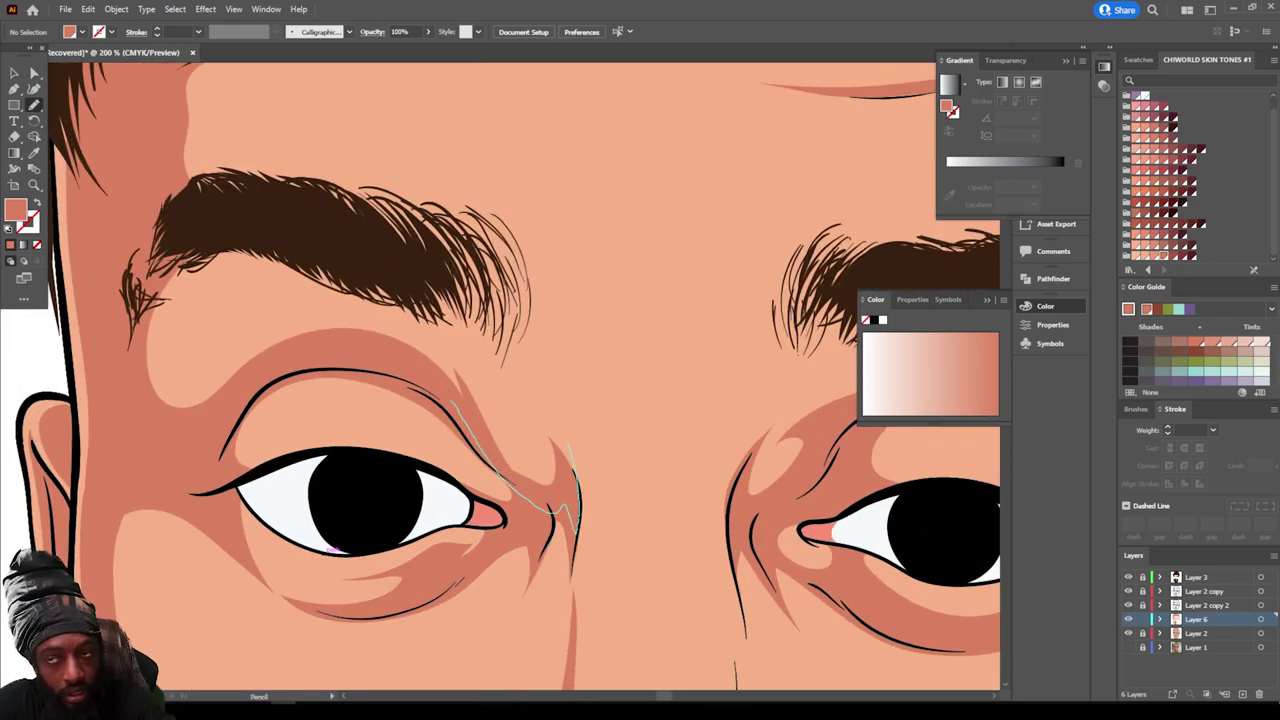
{"action": "mouse_move", "coordinate": [568, 444]}
{"action": "left_mouse_down"}
{"action": "mouse_move", "coordinate": [433, 275]}
{"action": "mouse_move", "coordinate": [296, 216]}
{"action": "mouse_move", "coordinate": [380, 330]}
{"action": "left_mouse_up"}
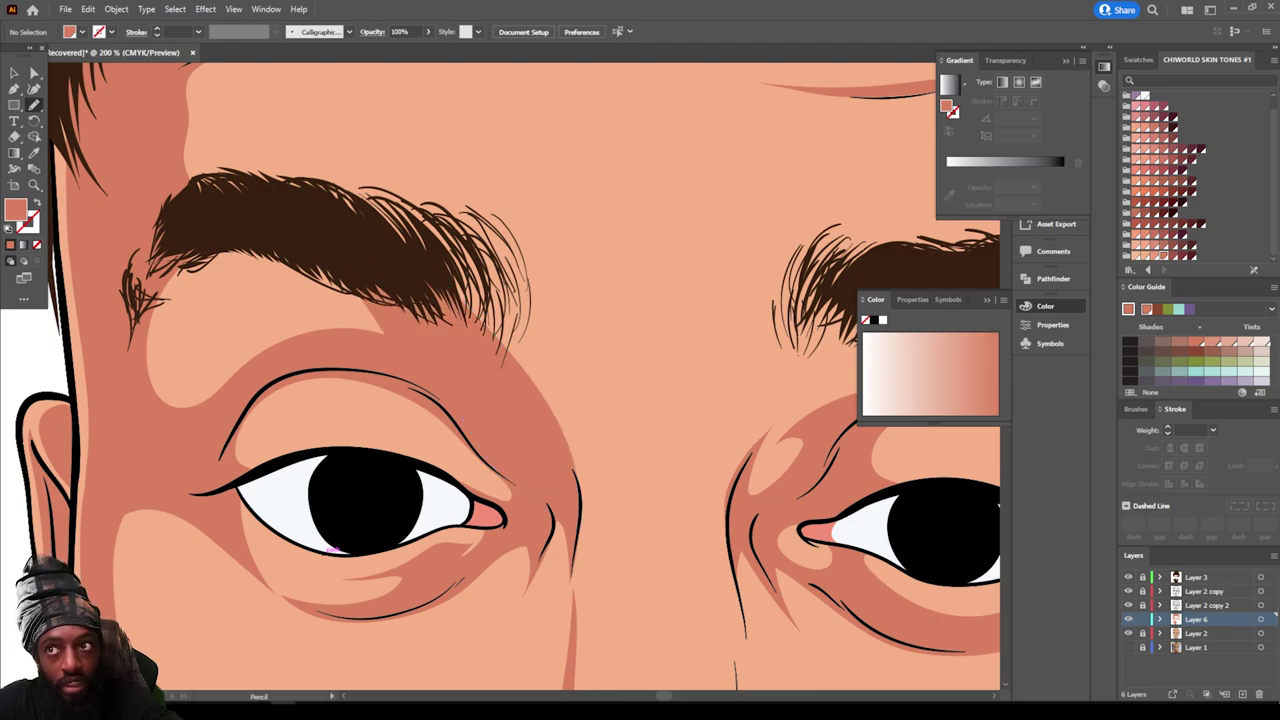
{"action": "mouse_move", "coordinate": [197, 444]}
{"action": "left_mouse_down"}
{"action": "mouse_move", "coordinate": [234, 394]}
{"action": "mouse_move", "coordinate": [200, 362]}
{"action": "mouse_move", "coordinate": [220, 256]}
{"action": "mouse_move", "coordinate": [345, 298]}
{"action": "mouse_move", "coordinate": [262, 224]}
{"action": "mouse_move", "coordinate": [196, 442]}
{"action": "left_mouse_up"}
{"action": "mouse_move", "coordinate": [426, 271]}
{"action": "left_mouse_down"}
{"action": "mouse_move", "coordinate": [458, 326]}
{"action": "mouse_move", "coordinate": [495, 352]}
{"action": "mouse_move", "coordinate": [484, 250]}
{"action": "mouse_move", "coordinate": [362, 200]}
{"action": "left_mouse_up"}
Step: Draw a terracotta shadow beneath the right-hand eyebrow, with jagged hair-like strokes at its inner end and along its edges
{"action": "key", "text": "ctrl+minus"}
{"action": "key", "text": "ctrl+minus"}
{"action": "key", "text": "ctrl+minus"}
{"action": "scroll", "coordinate": [328, 552], "scroll_direction": "right", "scroll_amount": 4}
{"action": "key", "text": "ctrl+equal"}
{"action": "key", "text": "ctrl+equal"}
{"action": "key", "text": "ctrl+equal"}
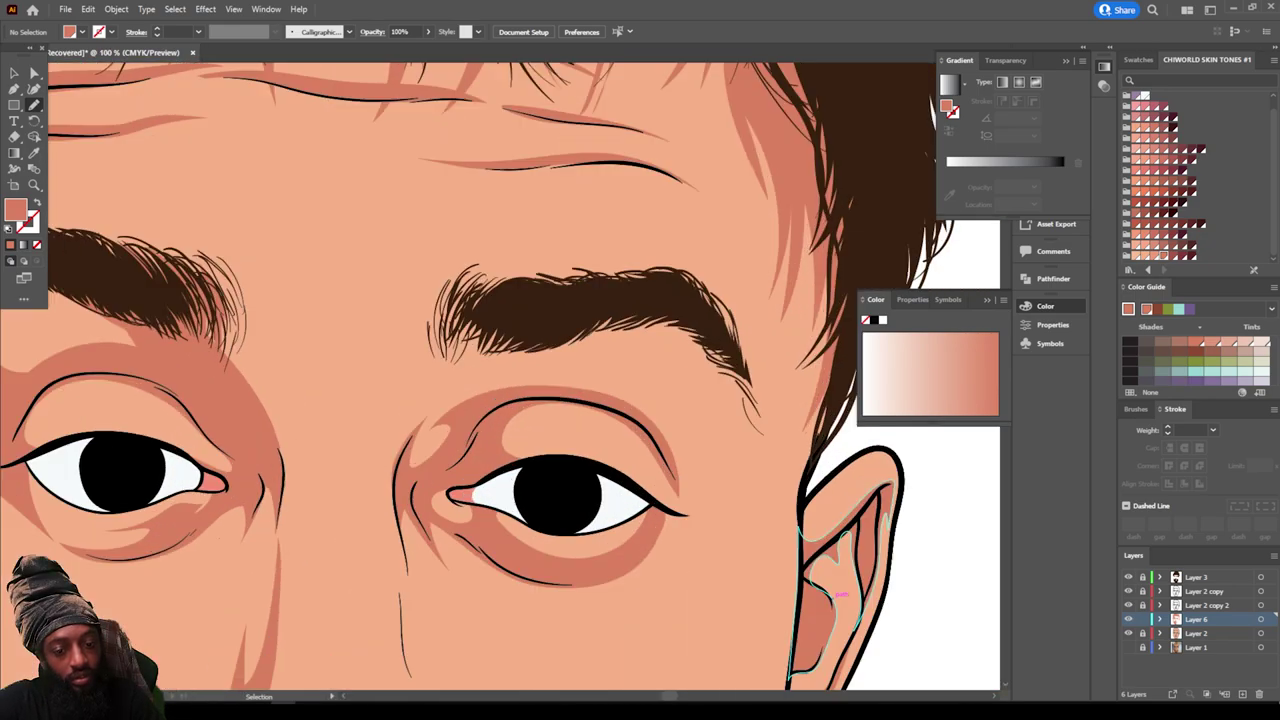
{"action": "scroll", "coordinate": [220, 538], "scroll_direction": "right", "scroll_amount": 3}
{"action": "scroll", "coordinate": [220, 538], "scroll_direction": "up", "scroll_amount": 2}
{"action": "mouse_move", "coordinate": [662, 382]}
{"action": "left_mouse_down"}
{"action": "mouse_move", "coordinate": [596, 374]}
{"action": "mouse_move", "coordinate": [416, 420]}
{"action": "mouse_move", "coordinate": [432, 404]}
{"action": "left_mouse_up"}
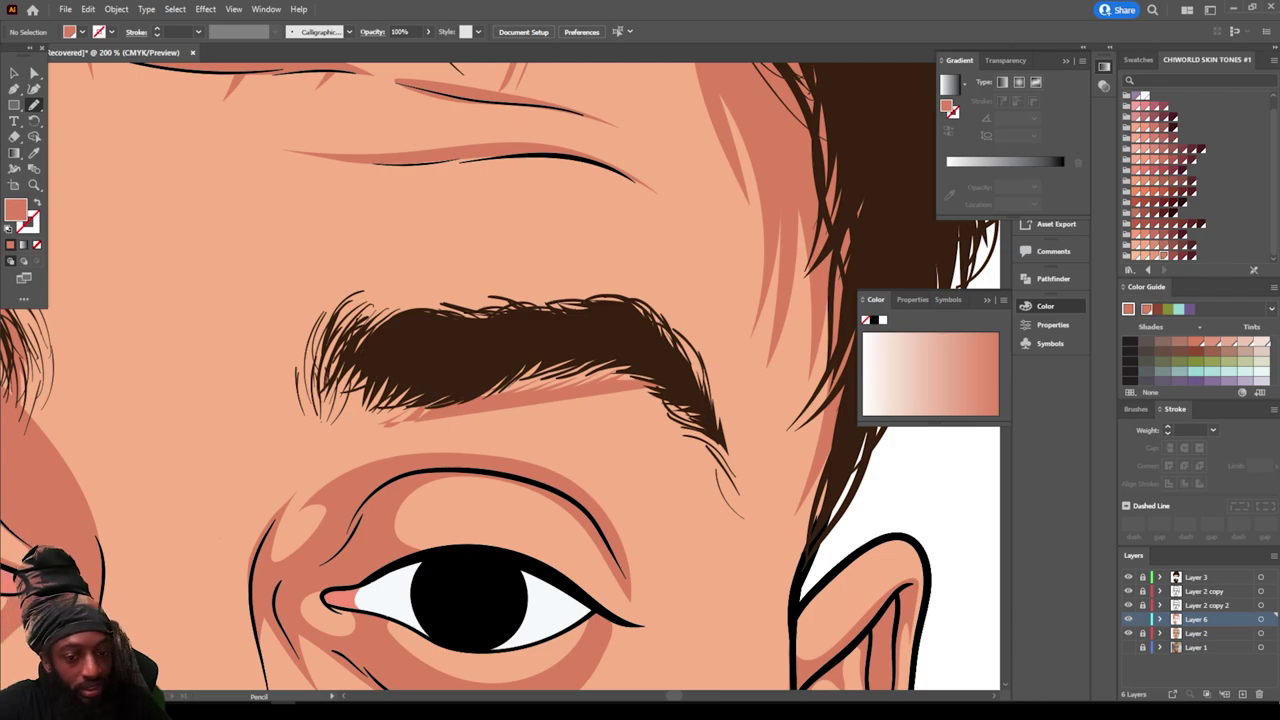
{"action": "key", "text": "v"}
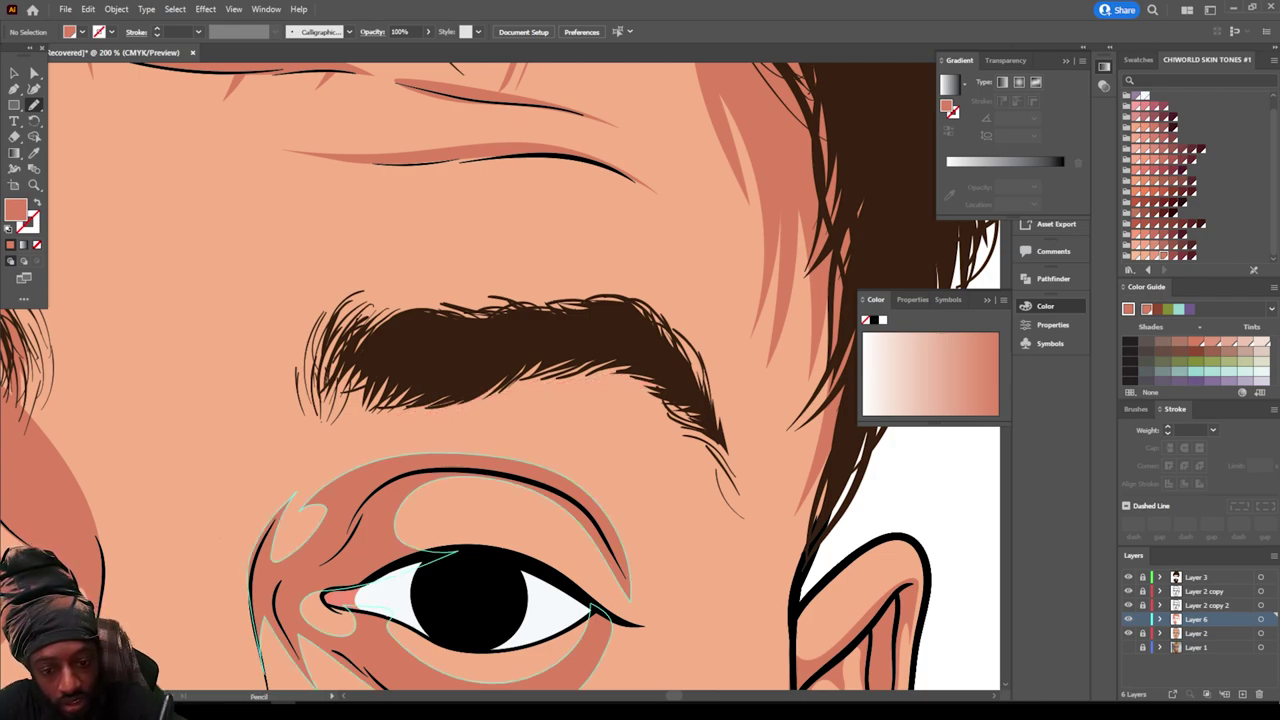
{"action": "mouse_move", "coordinate": [670, 377]}
{"action": "left_mouse_down"}
{"action": "mouse_move", "coordinate": [548, 380]}
{"action": "mouse_move", "coordinate": [374, 422]}
{"action": "left_mouse_up"}
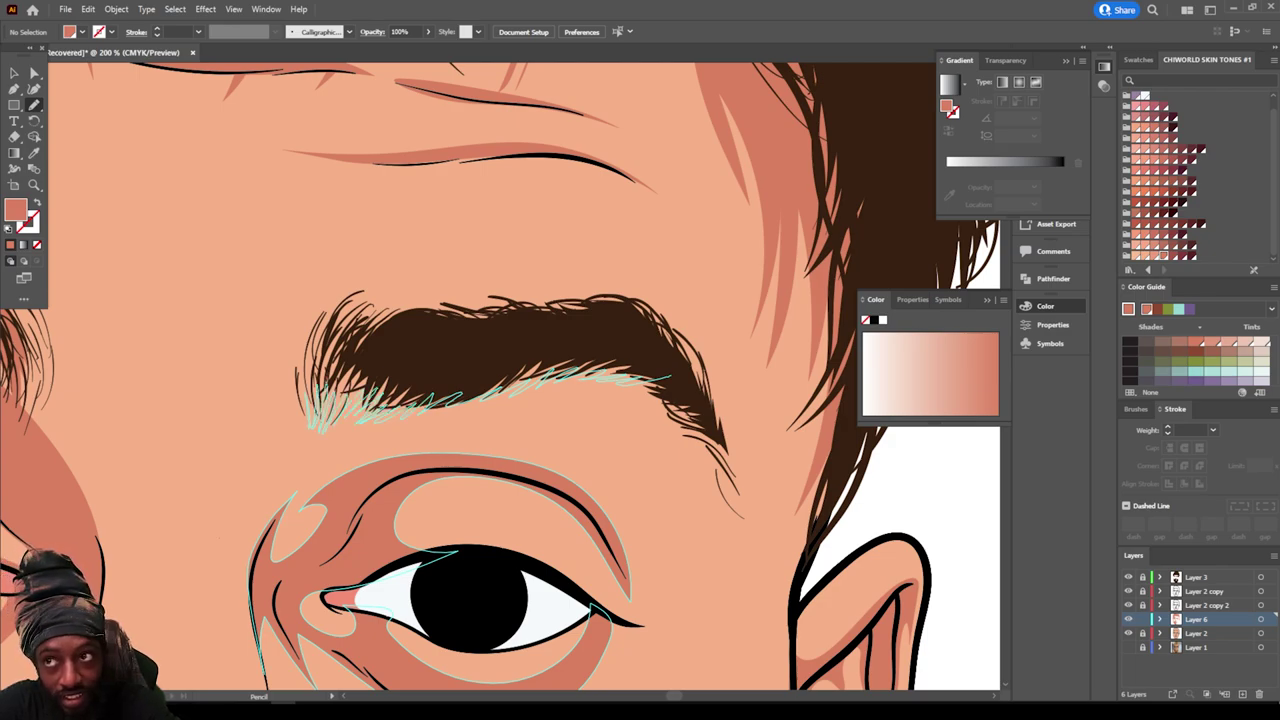
{"action": "mouse_move", "coordinate": [312, 362]}
{"action": "left_mouse_down"}
{"action": "mouse_move", "coordinate": [340, 316]}
{"action": "mouse_move", "coordinate": [610, 296]}
{"action": "mouse_move", "coordinate": [706, 390]}
{"action": "mouse_move", "coordinate": [648, 394]}
{"action": "mouse_move", "coordinate": [632, 380]}
{"action": "left_mouse_up"}
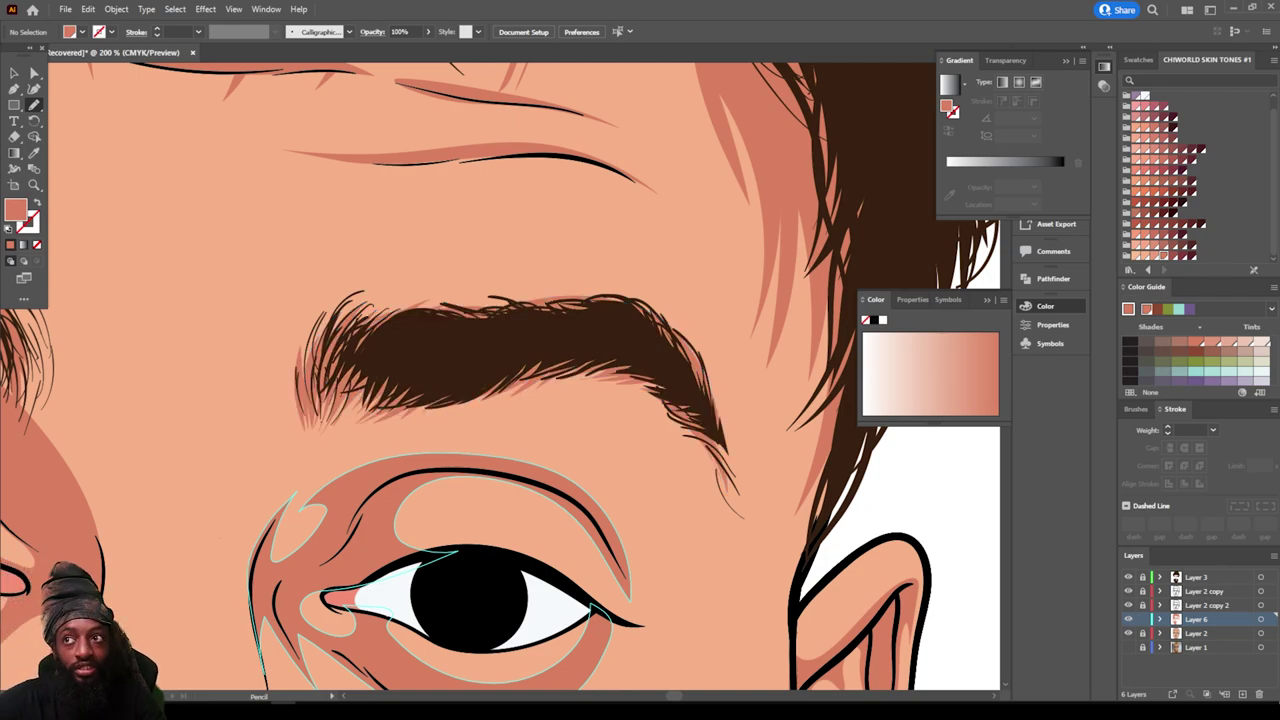
Step: Extend the terracotta shadow at the right-hand eye's inner corner with pointed spikes down the nose bridge and onto the cheek
{"action": "key", "text": "ctrl+minus"}
{"action": "key", "text": "ctrl+minus"}
{"action": "key", "text": "ctrl+minus"}
{"action": "key", "text": "ctrl+minus"}
{"action": "scroll", "coordinate": [437, 380], "scroll_direction": "down", "scroll_amount": 2}
{"action": "key", "text": "ctrl+plus"}
{"action": "key", "text": "ctrl+plus"}
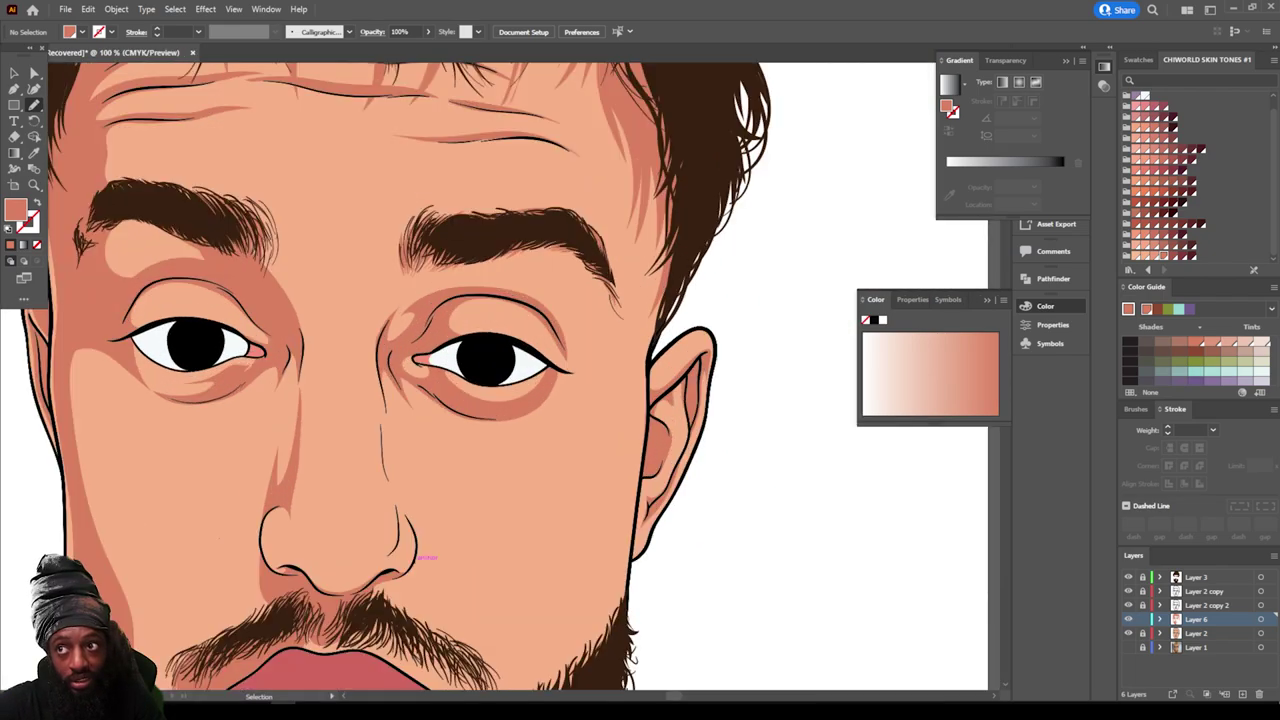
{"action": "key", "text": "ctrl+plus"}
{"action": "key", "text": "ctrl+plus"}
{"action": "key", "text": "ctrl+plus"}
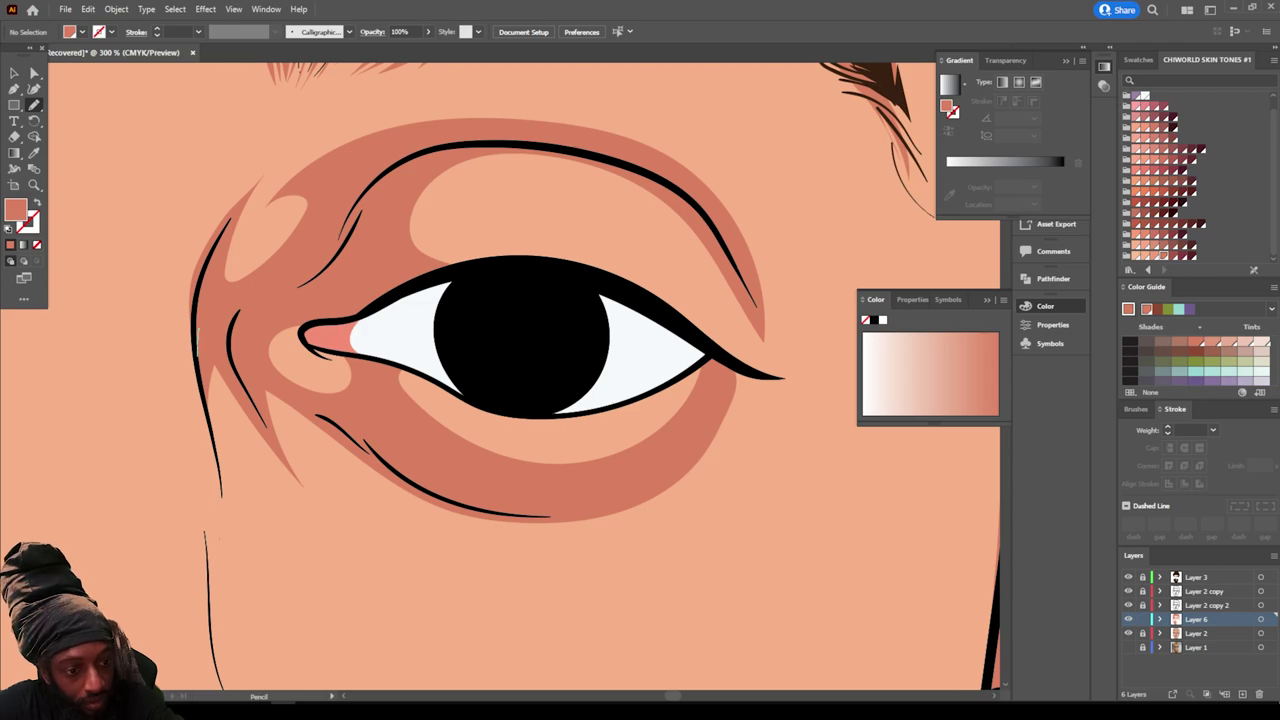
{"action": "left_click_drag", "start_coordinate": [197, 338], "coordinate": [212, 460]}
{"action": "left_click_drag", "start_coordinate": [228, 515], "coordinate": [225, 395]}
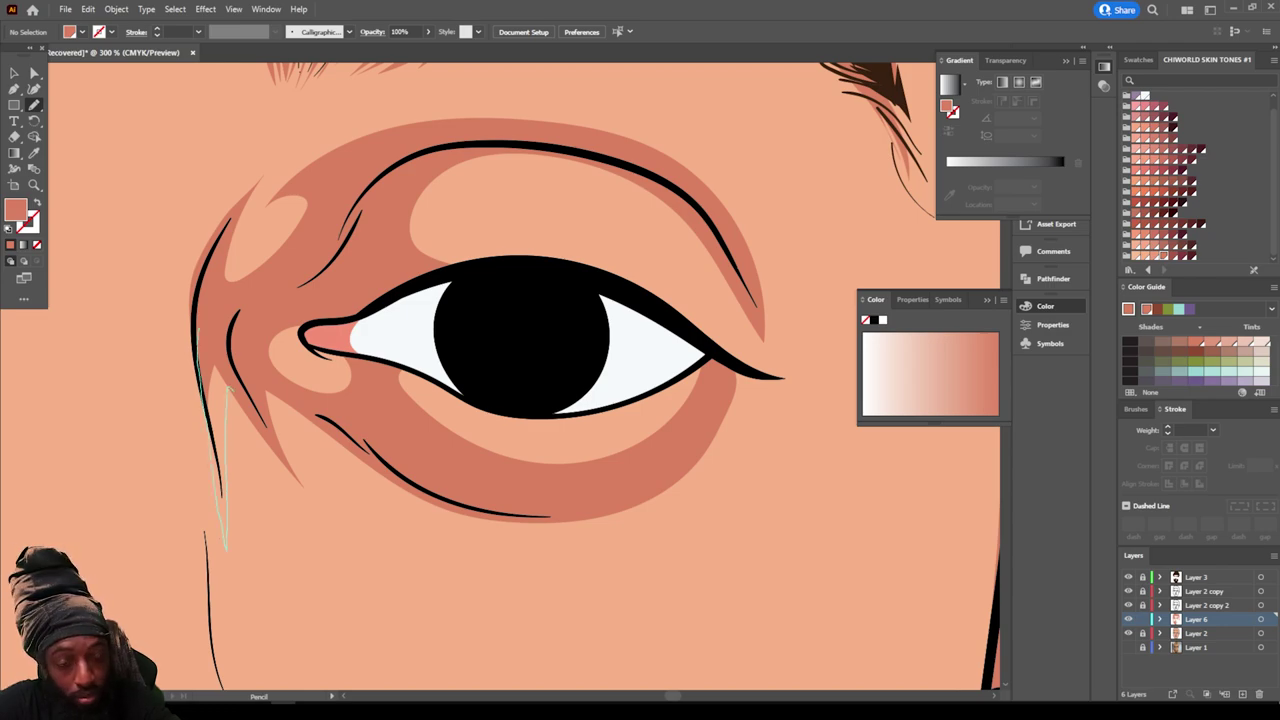
{"action": "mouse_move", "coordinate": [286, 472]}
{"action": "left_mouse_down"}
{"action": "mouse_move", "coordinate": [410, 576]}
{"action": "mouse_move", "coordinate": [308, 471]}
{"action": "mouse_move", "coordinate": [293, 426]}
{"action": "mouse_move", "coordinate": [423, 481]}
{"action": "mouse_move", "coordinate": [360, 418]}
{"action": "left_mouse_up"}
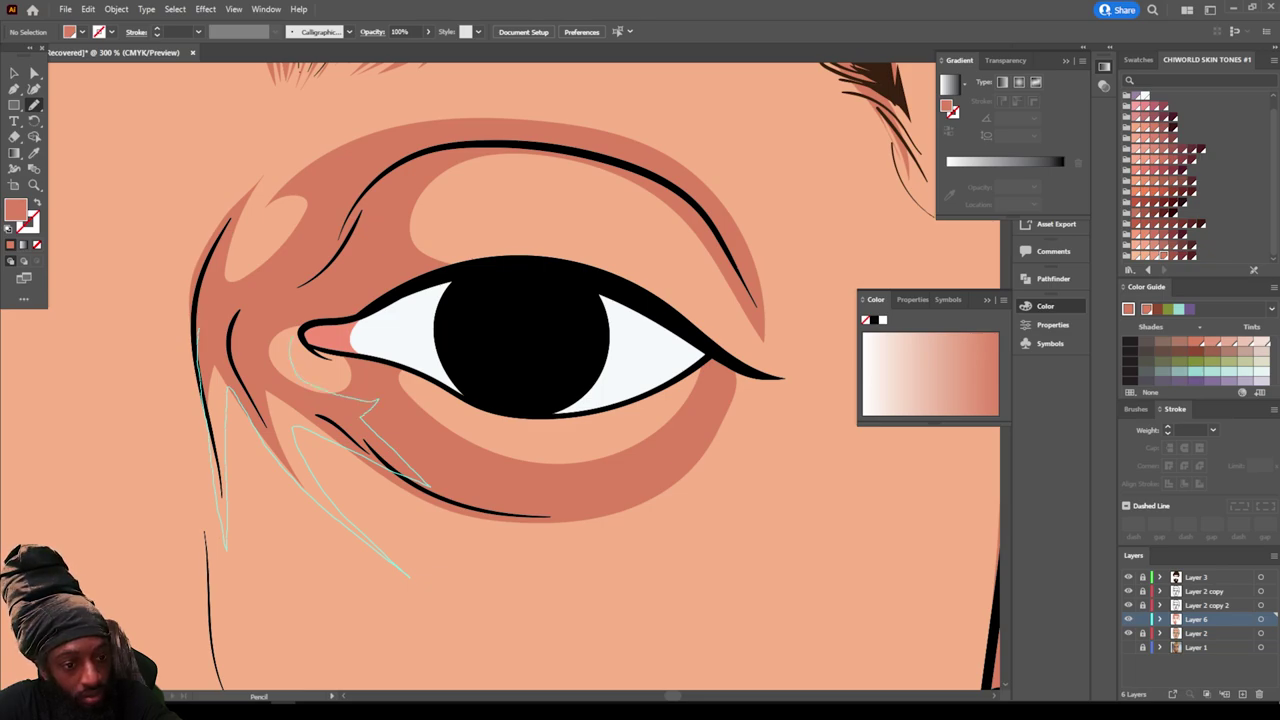
{"action": "mouse_move", "coordinate": [306, 312]}
{"action": "left_mouse_down"}
{"action": "mouse_move", "coordinate": [231, 311]}
{"action": "mouse_move", "coordinate": [200, 336]}
{"action": "left_mouse_up"}
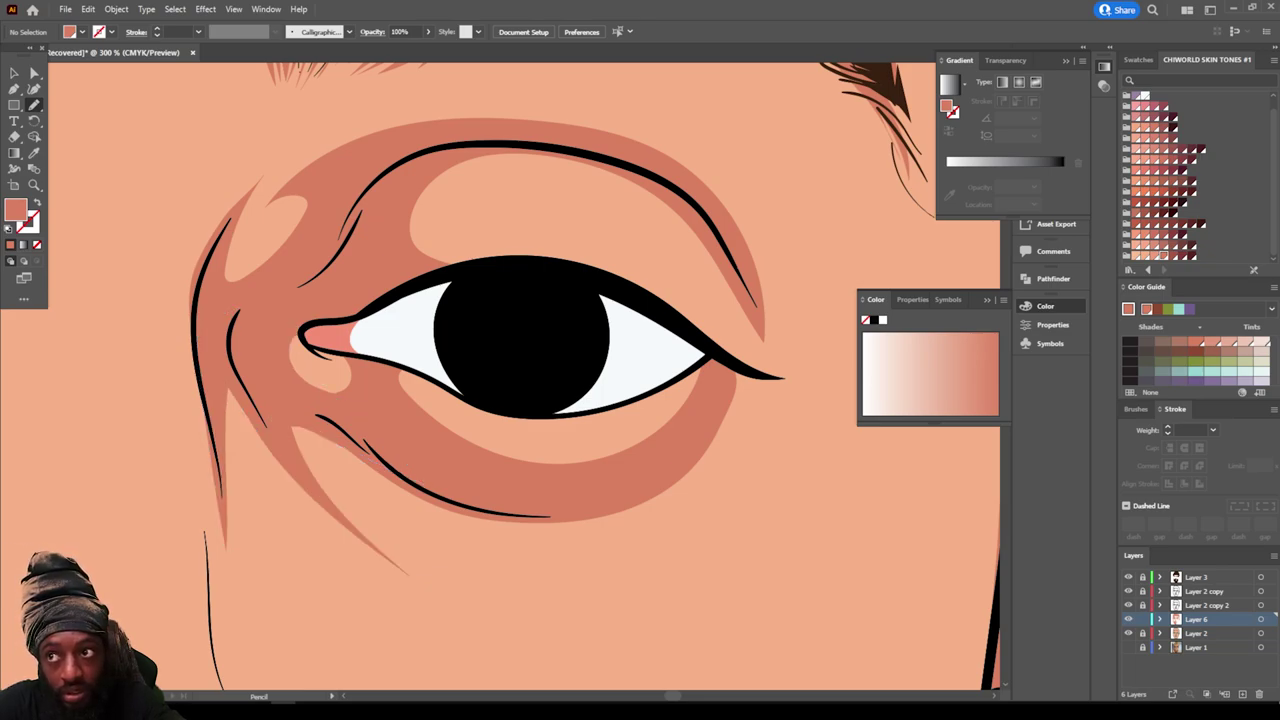
Step: Draw thin terracotta shadows along the right-hand eye's lower and upper lash lines, meeting in a point past the outer corner
{"action": "mouse_move", "coordinate": [472, 410]}
{"action": "left_mouse_down"}
{"action": "mouse_move", "coordinate": [560, 428]}
{"action": "mouse_move", "coordinate": [656, 408]}
{"action": "left_mouse_up"}
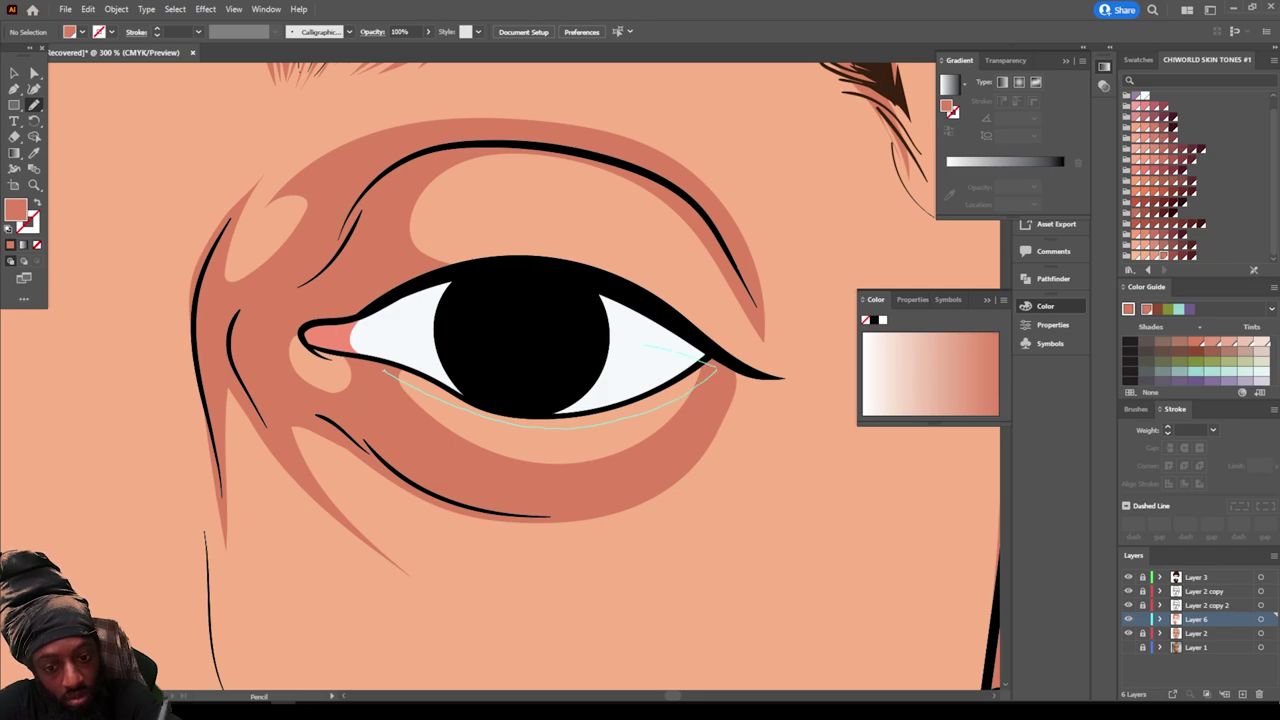
{"action": "left_click_drag", "start_coordinate": [645, 345], "coordinate": [600, 345]}
{"action": "left_click_drag", "start_coordinate": [458, 314], "coordinate": [655, 337]}
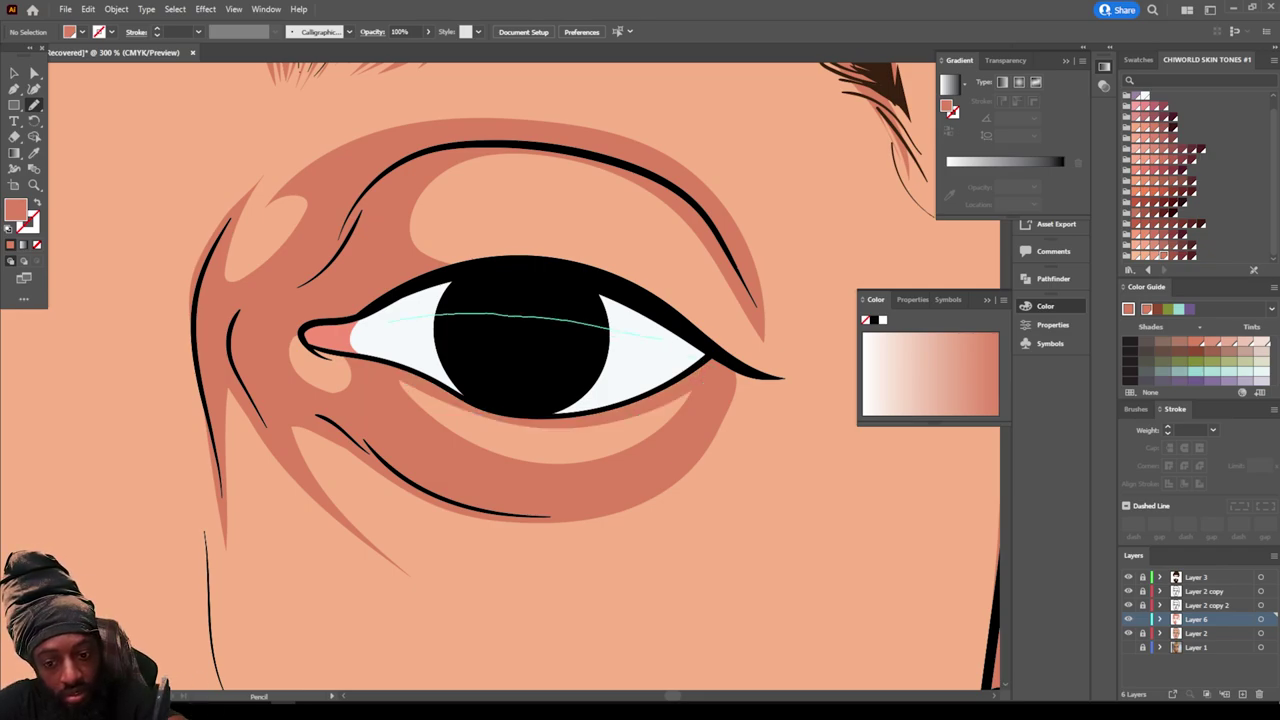
{"action": "left_click_drag", "start_coordinate": [745, 408], "coordinate": [690, 445]}
{"action": "mouse_move", "coordinate": [456, 298]}
{"action": "left_mouse_down"}
{"action": "mouse_move", "coordinate": [608, 310]}
{"action": "mouse_move", "coordinate": [762, 378]}
{"action": "left_mouse_up"}
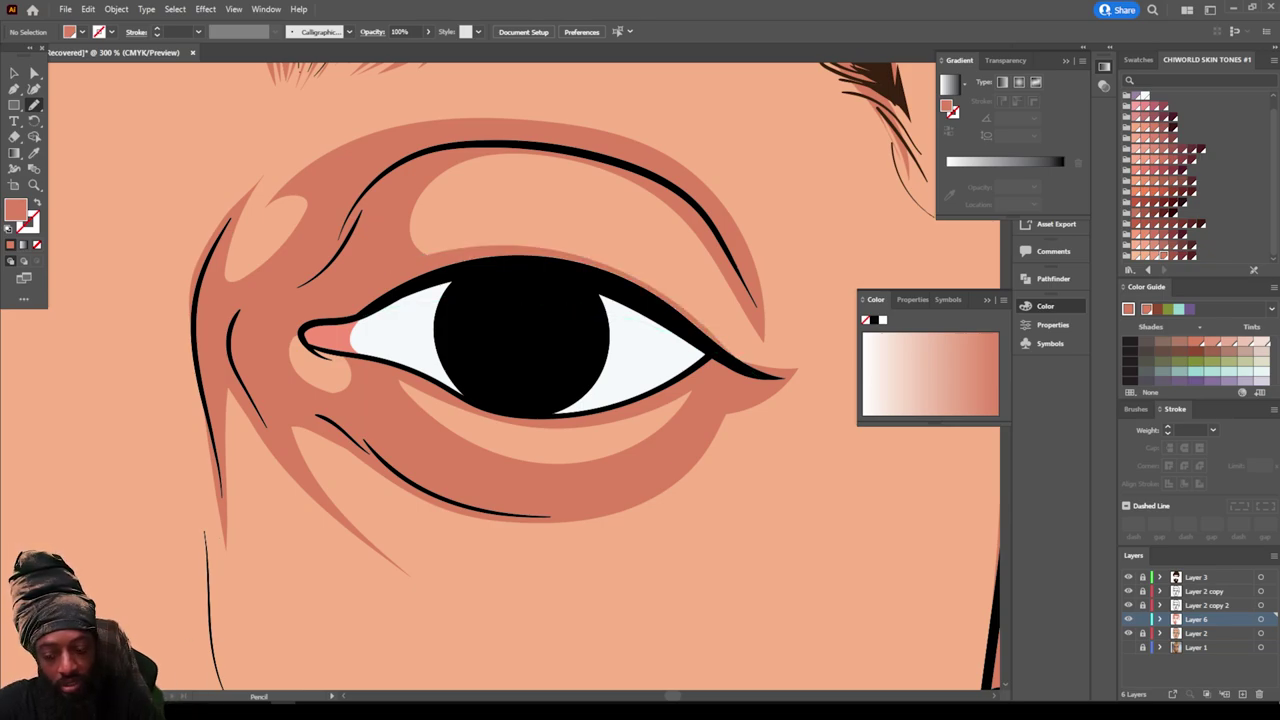
Step: Draw thin terracotta shadows under the left-hand eye's lower lash line and above its upper lash line
{"action": "key", "text": "ctrl+minus"}
{"action": "key", "text": "ctrl+minus"}
{"action": "key", "text": "ctrl+minus"}
{"action": "key", "text": "ctrl+minus"}
{"action": "scroll", "coordinate": [500, 376], "scroll_direction": "left", "scroll_amount": 4}
{"action": "key", "text": "ctrl+plus"}
{"action": "key", "text": "ctrl+plus"}
{"action": "key", "text": "ctrl+plus"}
{"action": "key", "text": "ctrl+plus"}
{"action": "scroll", "coordinate": [500, 376], "scroll_direction": "left", "scroll_amount": 4}
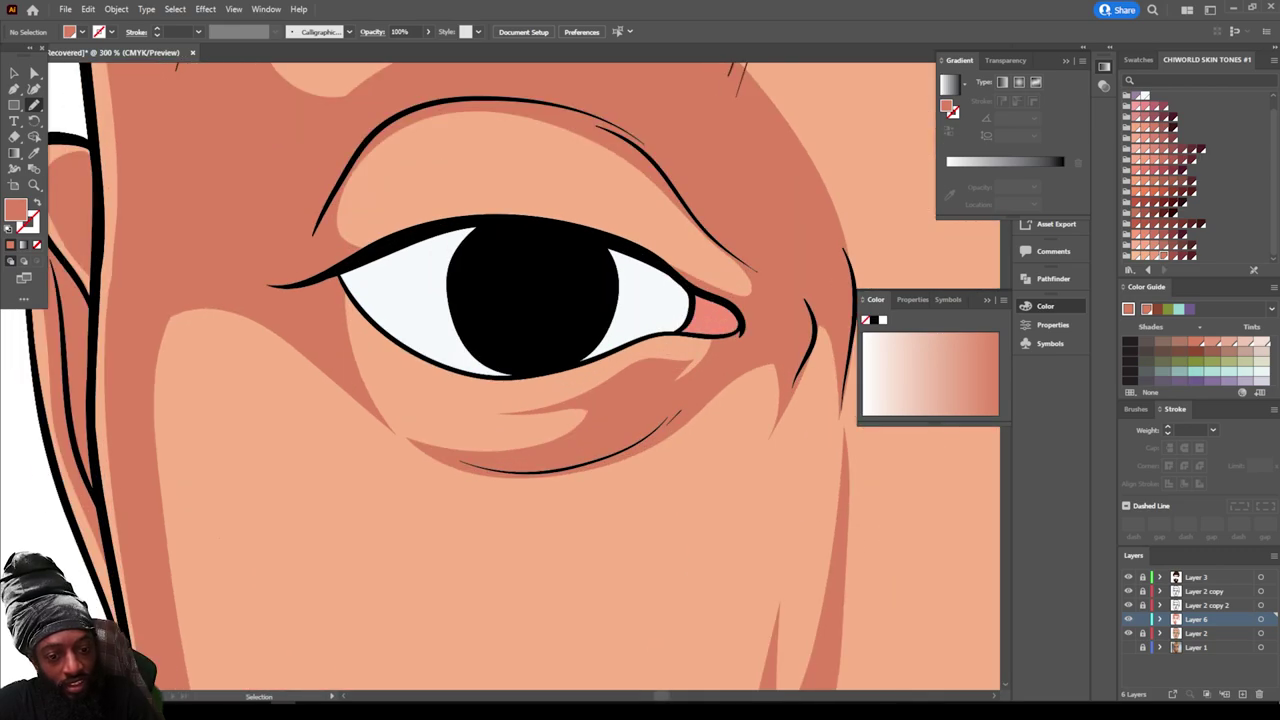
{"action": "scroll", "coordinate": [500, 376], "scroll_direction": "up", "scroll_amount": 2}
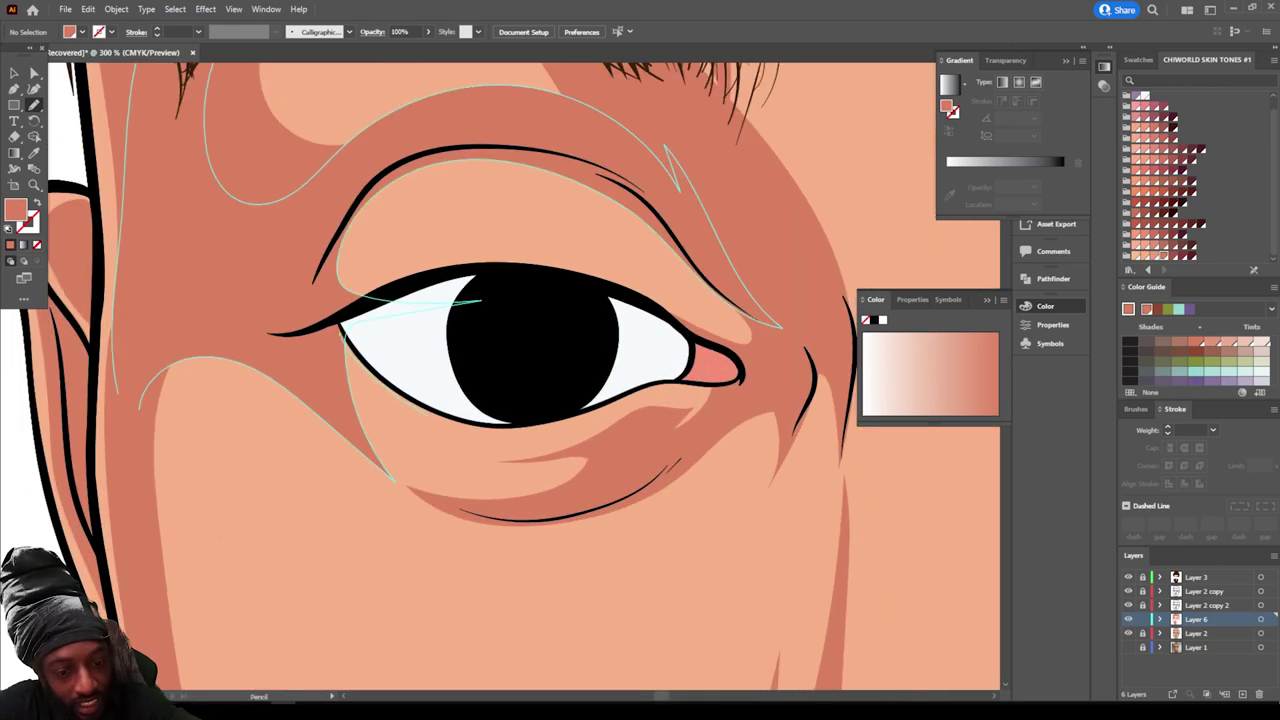
{"action": "mouse_move", "coordinate": [709, 388]}
{"action": "left_mouse_down"}
{"action": "mouse_move", "coordinate": [505, 329]}
{"action": "mouse_move", "coordinate": [346, 333]}
{"action": "mouse_move", "coordinate": [395, 409]}
{"action": "left_mouse_up"}
{"action": "left_click_drag", "start_coordinate": [556, 428], "coordinate": [620, 394]}
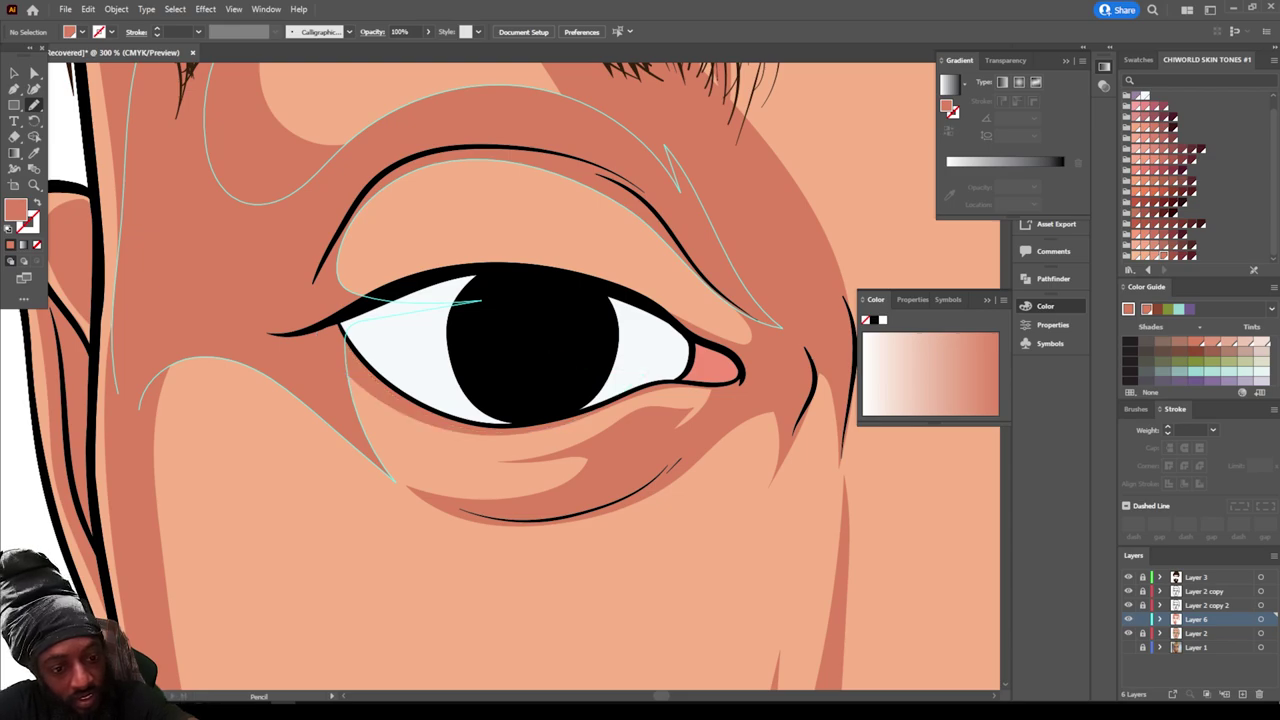
{"action": "mouse_move", "coordinate": [316, 332]}
{"action": "left_mouse_down"}
{"action": "mouse_move", "coordinate": [520, 305]}
{"action": "mouse_move", "coordinate": [720, 352]}
{"action": "left_mouse_up"}
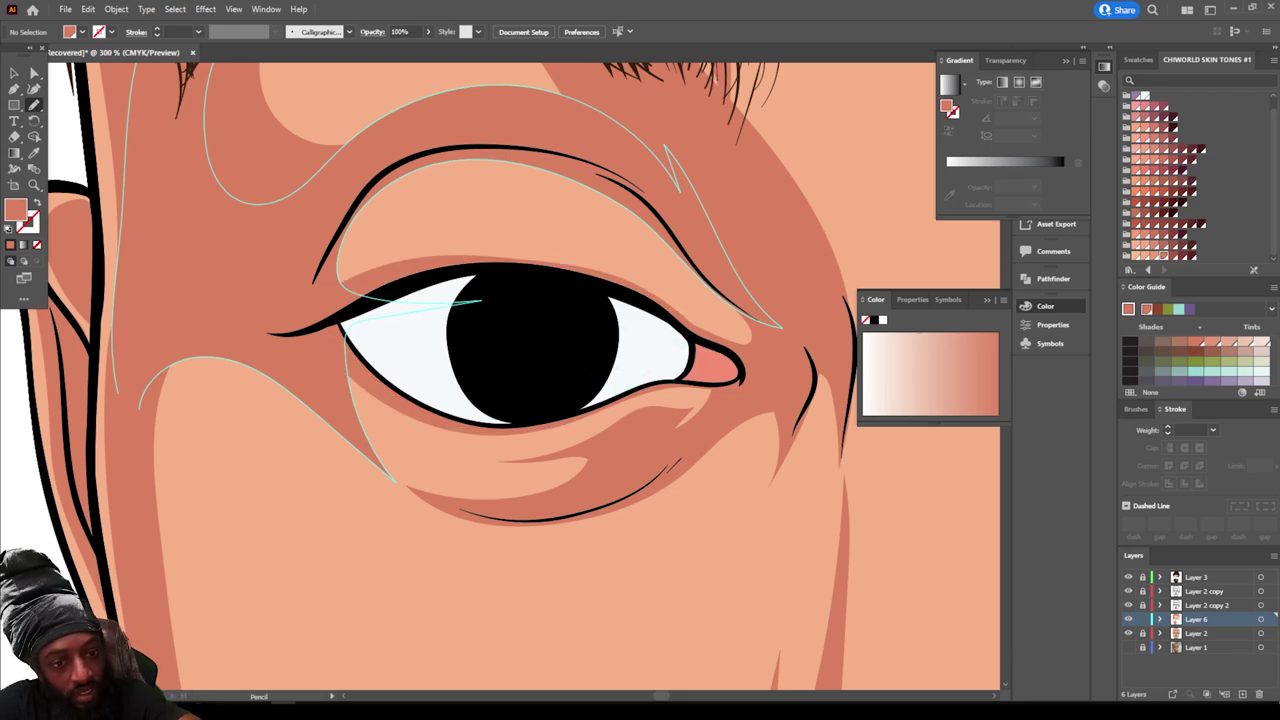
Step: Try to draw a terracotta shadow from the underside of the nose tip up to the right-hand nostril crease
{"action": "key", "text": "ctrl+minus"}
{"action": "key", "text": "ctrl+minus"}
{"action": "key", "text": "ctrl+minus"}
{"action": "key", "text": "ctrl+minus"}
{"action": "key", "text": "ctrl+minus"}
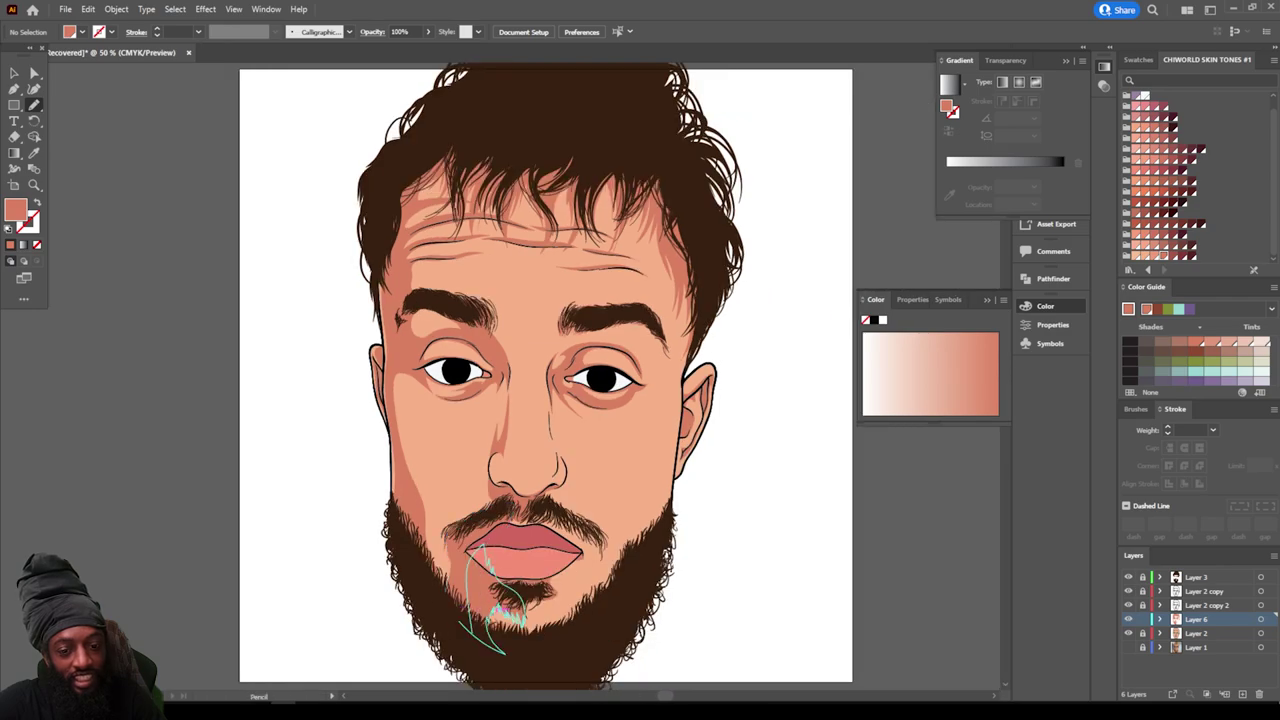
{"action": "key", "text": "ctrl+plus"}
{"action": "key", "text": "ctrl+plus"}
{"action": "key", "text": "ctrl+plus"}
{"action": "key", "text": "ctrl+plus"}
{"action": "key", "text": "ctrl+plus"}
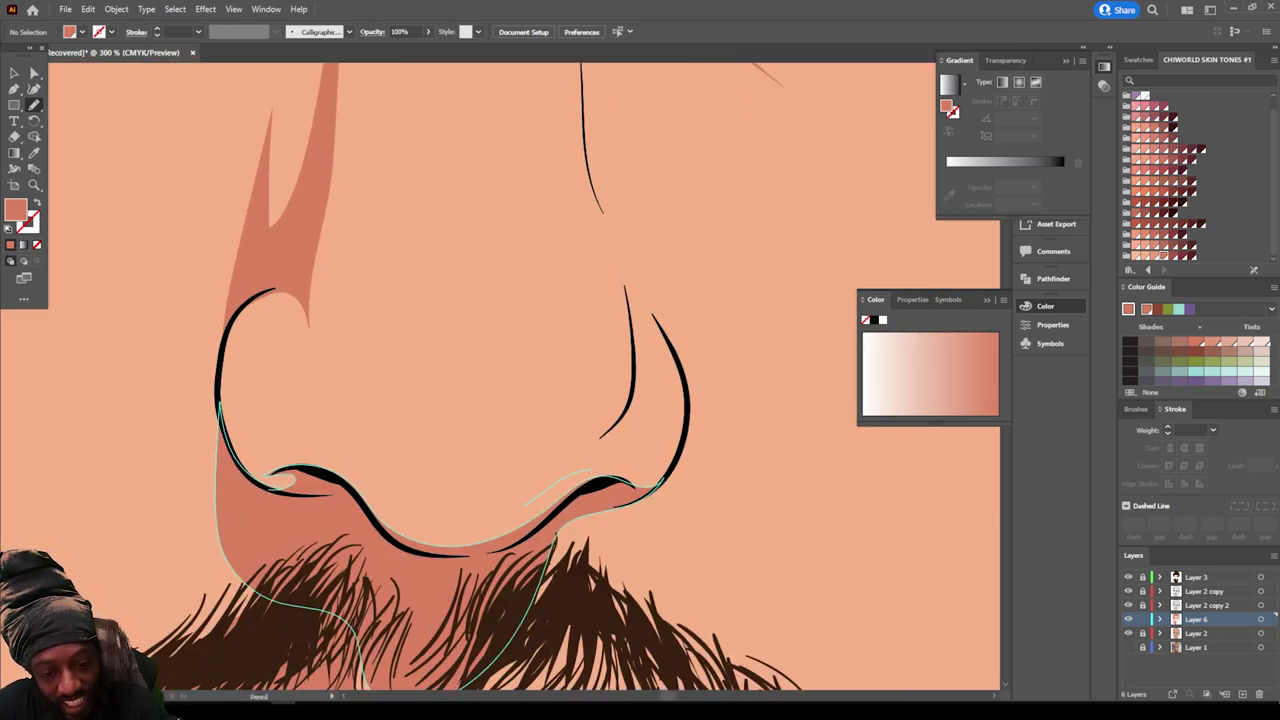
{"action": "mouse_move", "coordinate": [625, 433]}
{"action": "left_mouse_down"}
{"action": "mouse_move", "coordinate": [634, 394]}
{"action": "mouse_move", "coordinate": [617, 413]}
{"action": "left_mouse_up"}
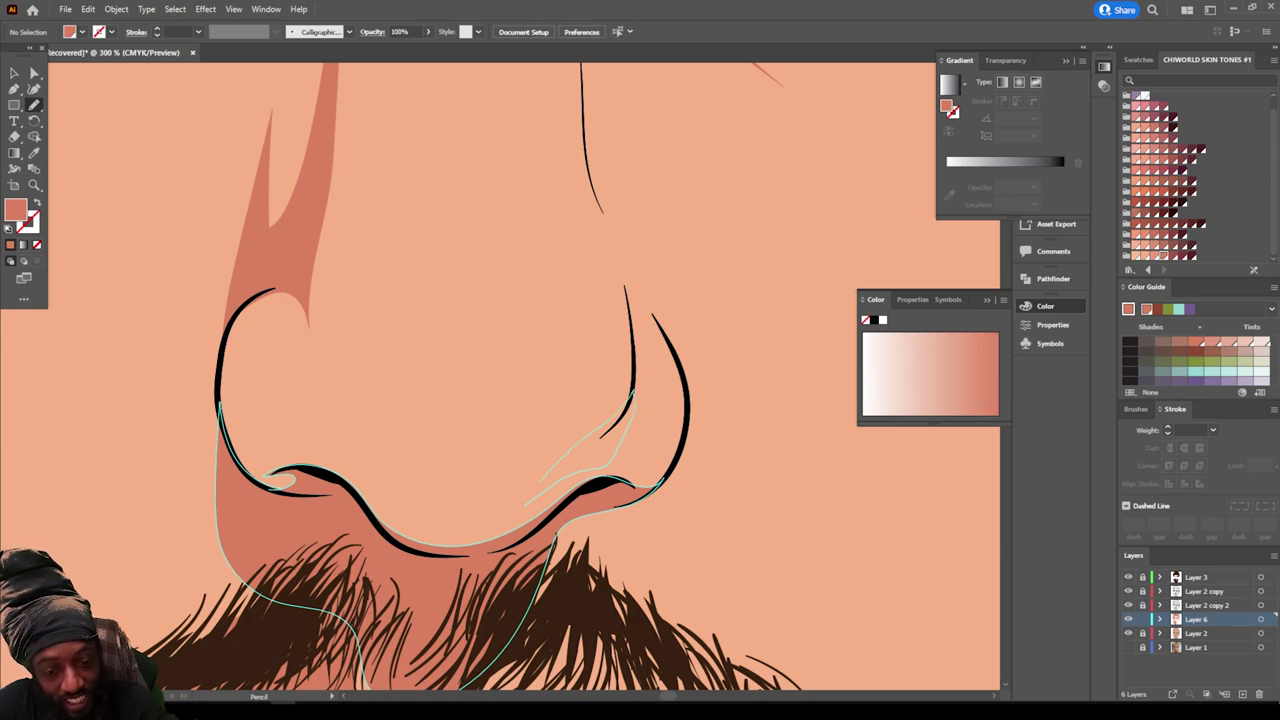
{"action": "left_click_drag", "start_coordinate": [527, 504], "coordinate": [486, 520]}
{"action": "key", "text": "ctrl+minus"}
{"action": "key", "text": "ctrl+minus"}
{"action": "key", "text": "ctrl+minus"}
{"action": "key", "text": "ctrl+minus"}
{"action": "key", "text": "ctrl+minus"}
{"action": "key", "text": "ctrl+minus"}
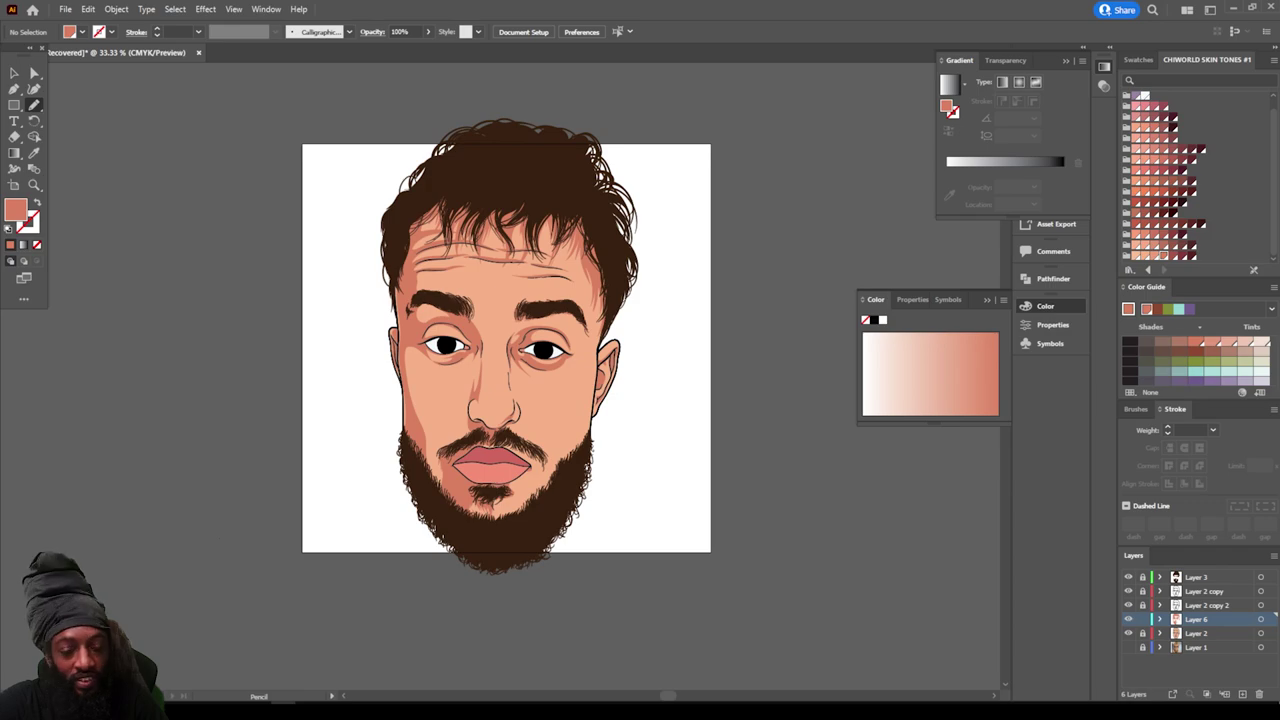
Step: Lock Layer 6 and add a new layer directly above Layer 2
{"action": "key", "text": "ctrl+plus"}
{"action": "key", "text": "ctrl+plus"}
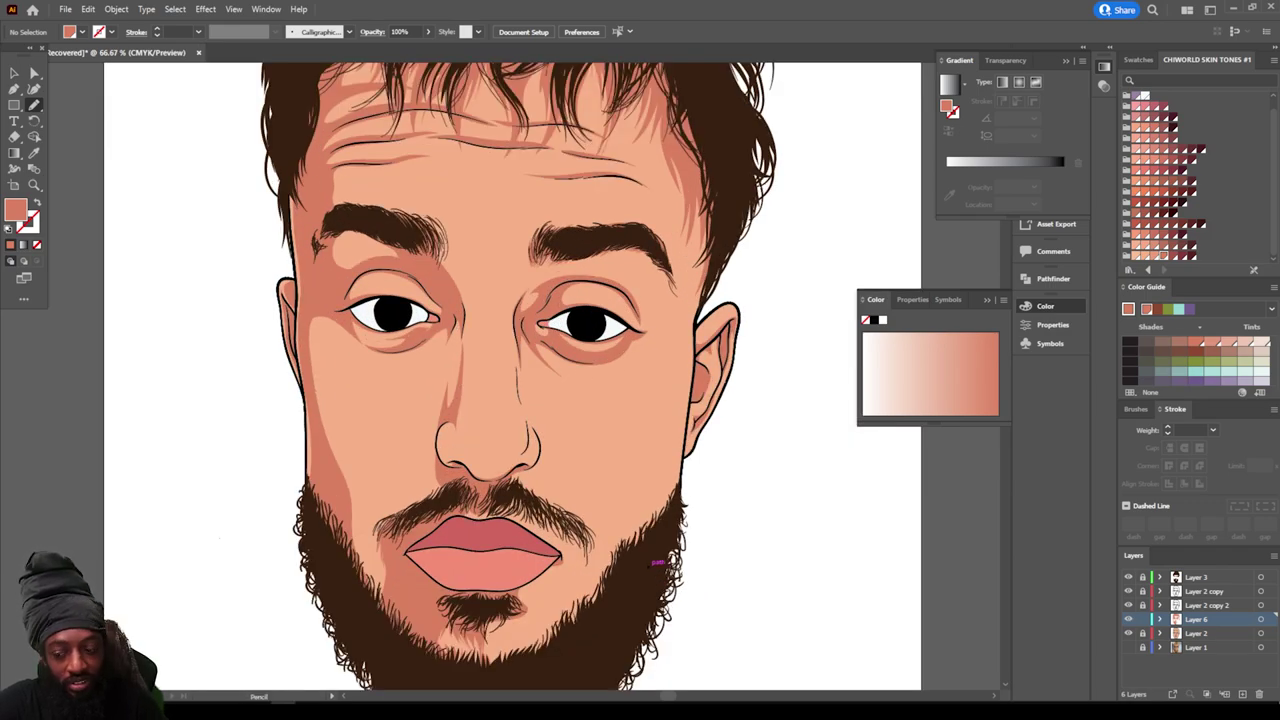
{"action": "left_click", "coordinate": [1197, 633]}
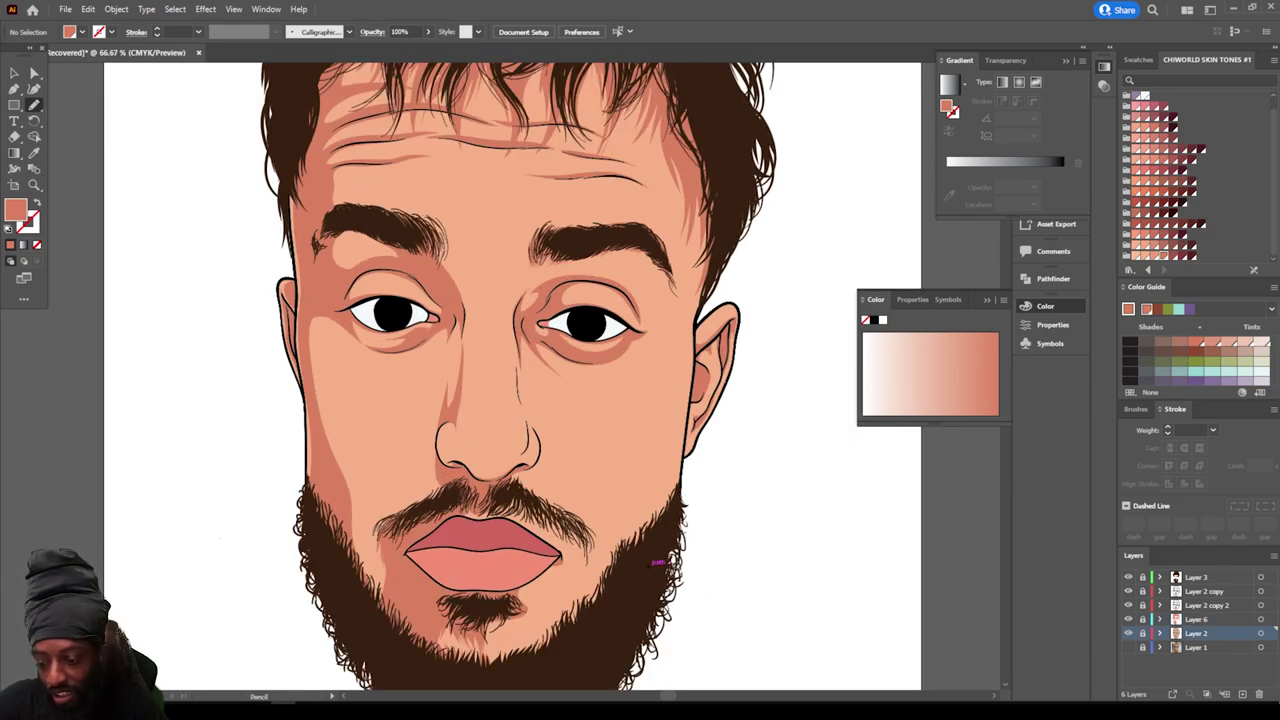
{"action": "left_click", "coordinate": [1242, 694]}
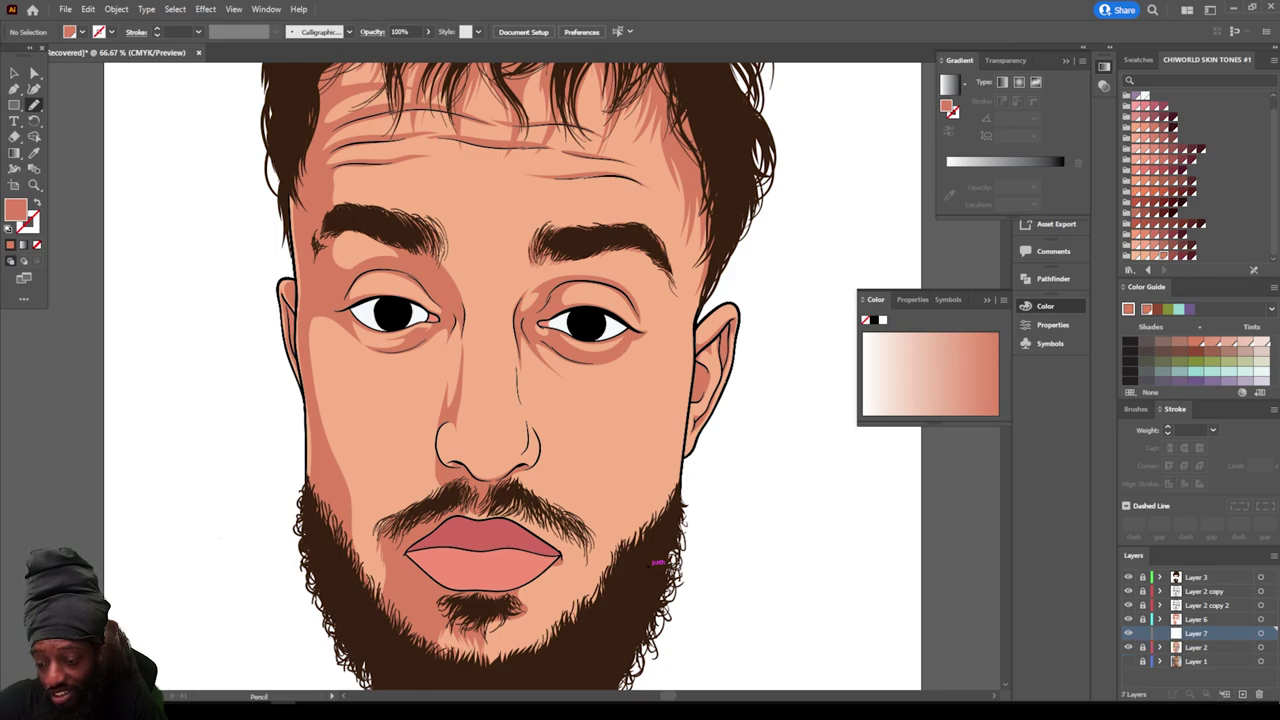
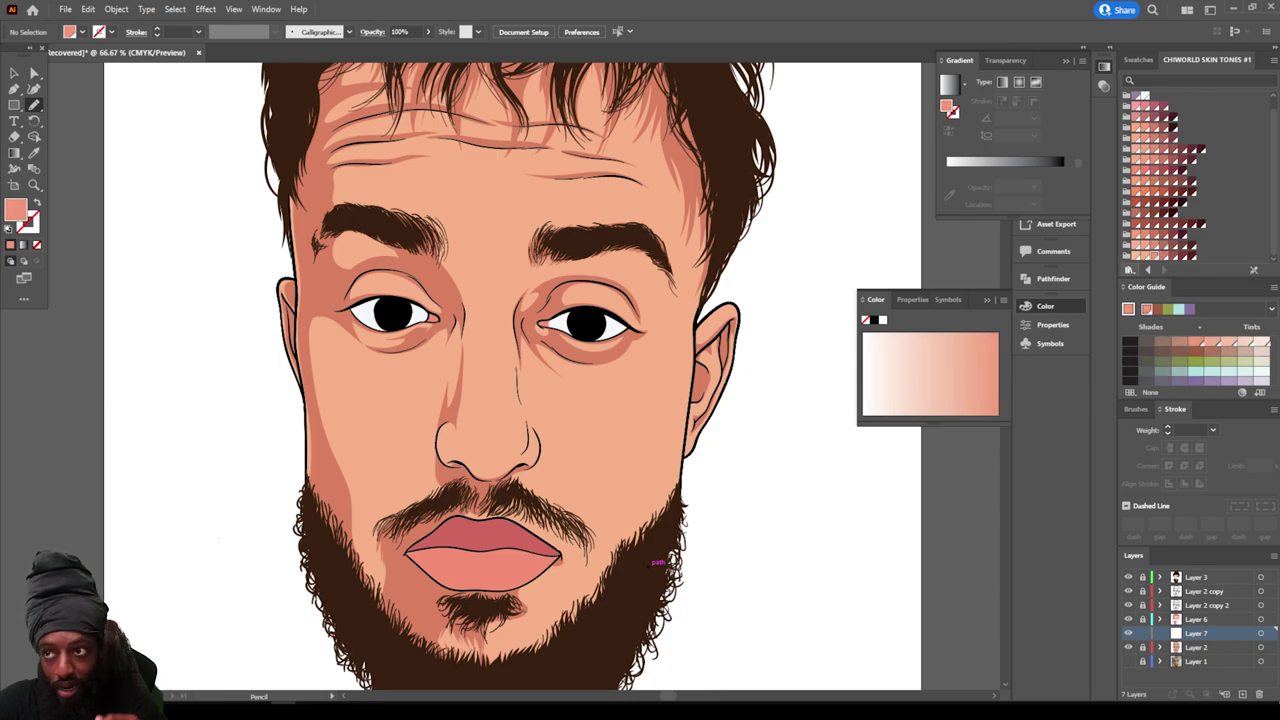
Step: Draw lighter salmon mid-tone shapes on Layer 7 across the underside of the nose tip and above the left-hand nostril
{"action": "scroll", "coordinate": [655, 563], "scroll_direction": "down", "scroll_amount": 3}
{"action": "key", "text": "ctrl+plus"}
{"action": "key", "text": "ctrl+plus"}
{"action": "key", "text": "ctrl+plus"}
{"action": "key", "text": "ctrl+plus"}
{"action": "key", "text": "ctrl+plus"}
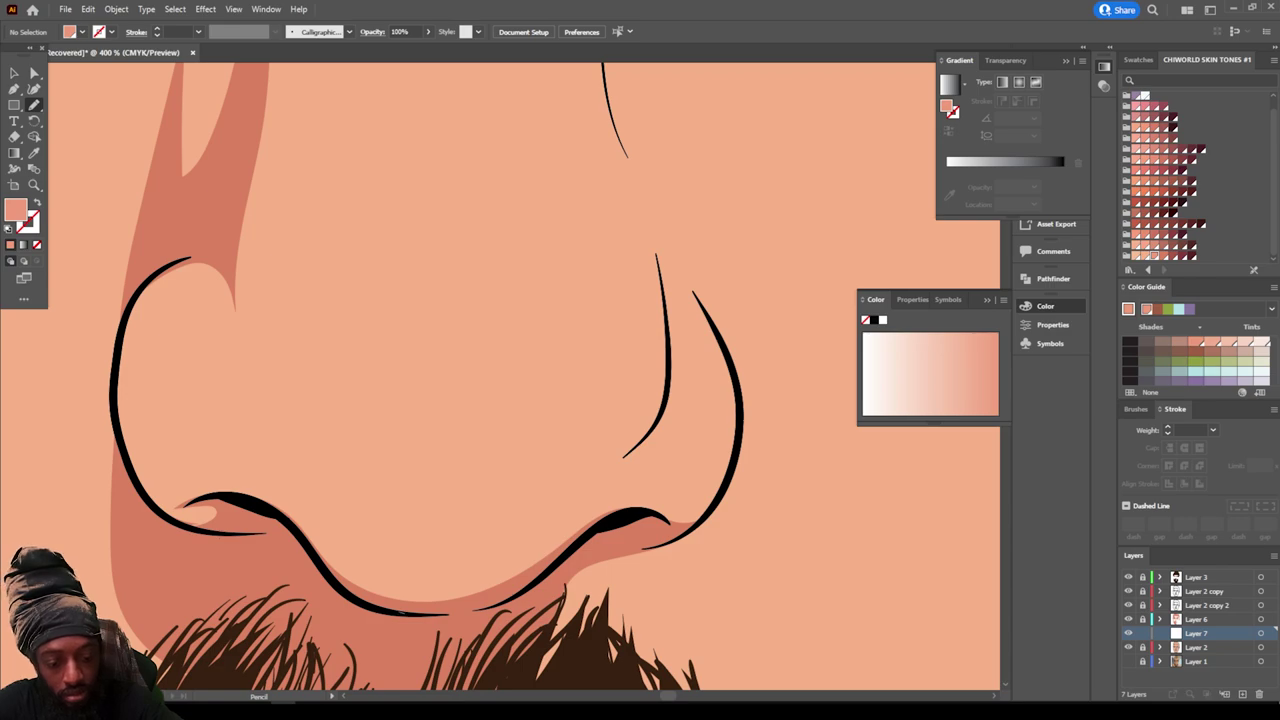
{"action": "mouse_move", "coordinate": [568, 550]}
{"action": "left_mouse_down"}
{"action": "mouse_move", "coordinate": [644, 515]}
{"action": "mouse_move", "coordinate": [676, 518]}
{"action": "mouse_move", "coordinate": [660, 428]}
{"action": "mouse_move", "coordinate": [669, 380]}
{"action": "mouse_move", "coordinate": [634, 420]}
{"action": "mouse_move", "coordinate": [486, 502]}
{"action": "mouse_move", "coordinate": [292, 470]}
{"action": "mouse_move", "coordinate": [330, 568]}
{"action": "left_mouse_up"}
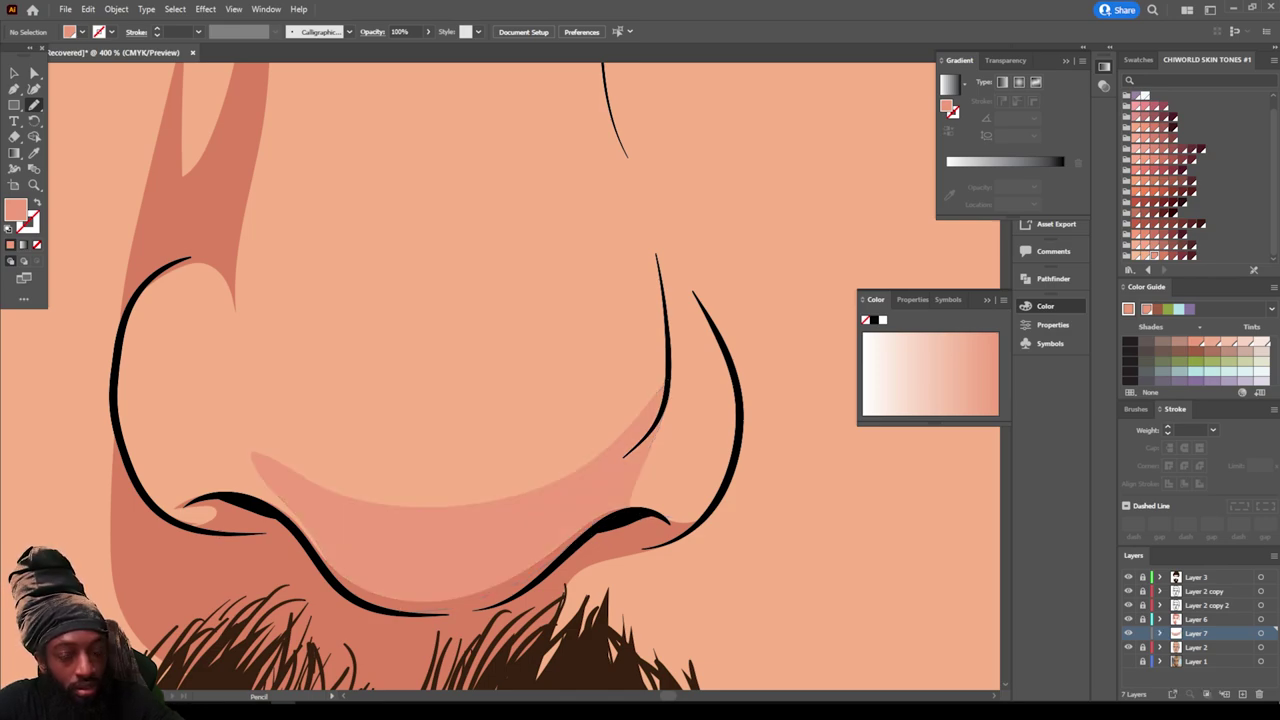
{"action": "mouse_move", "coordinate": [282, 495]}
{"action": "left_mouse_down"}
{"action": "mouse_move", "coordinate": [172, 480]}
{"action": "mouse_move", "coordinate": [226, 464]}
{"action": "mouse_move", "coordinate": [266, 476]}
{"action": "left_mouse_up"}
{"action": "key", "text": "ctrl+minus"}
{"action": "key", "text": "ctrl+minus"}
{"action": "key", "text": "ctrl+minus"}
{"action": "key", "text": "ctrl+minus"}
{"action": "key", "text": "ctrl+minus"}
{"action": "key", "text": "ctrl+minus"}
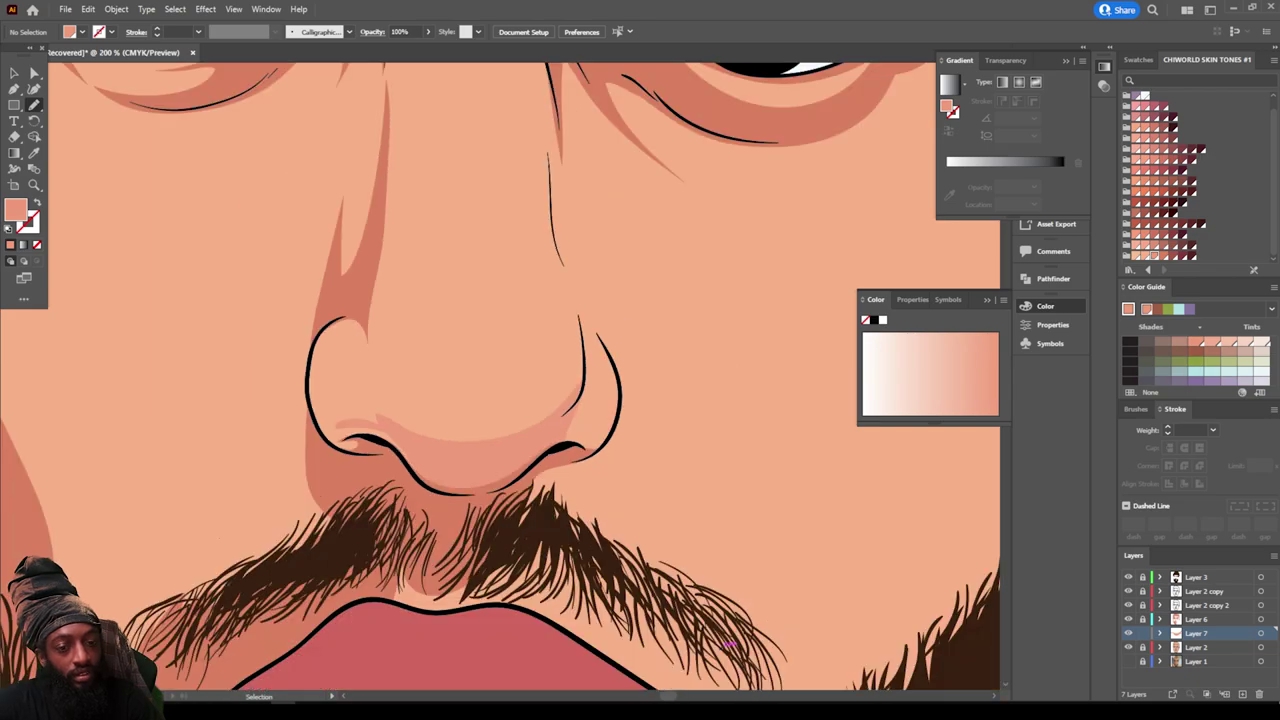
Step: Open Adjust Color Balance for the nose's mid-tone shapes in CMYK mode with Convert and Preview enabled
{"action": "key", "text": "ctrl+equal"}
{"action": "key", "text": "ctrl+equal"}
{"action": "key", "text": "ctrl+equal"}
{"action": "key", "text": "ctrl+plus"}
{"action": "key", "text": "ctrl+plus"}
{"action": "key", "text": "ctrl+plus"}
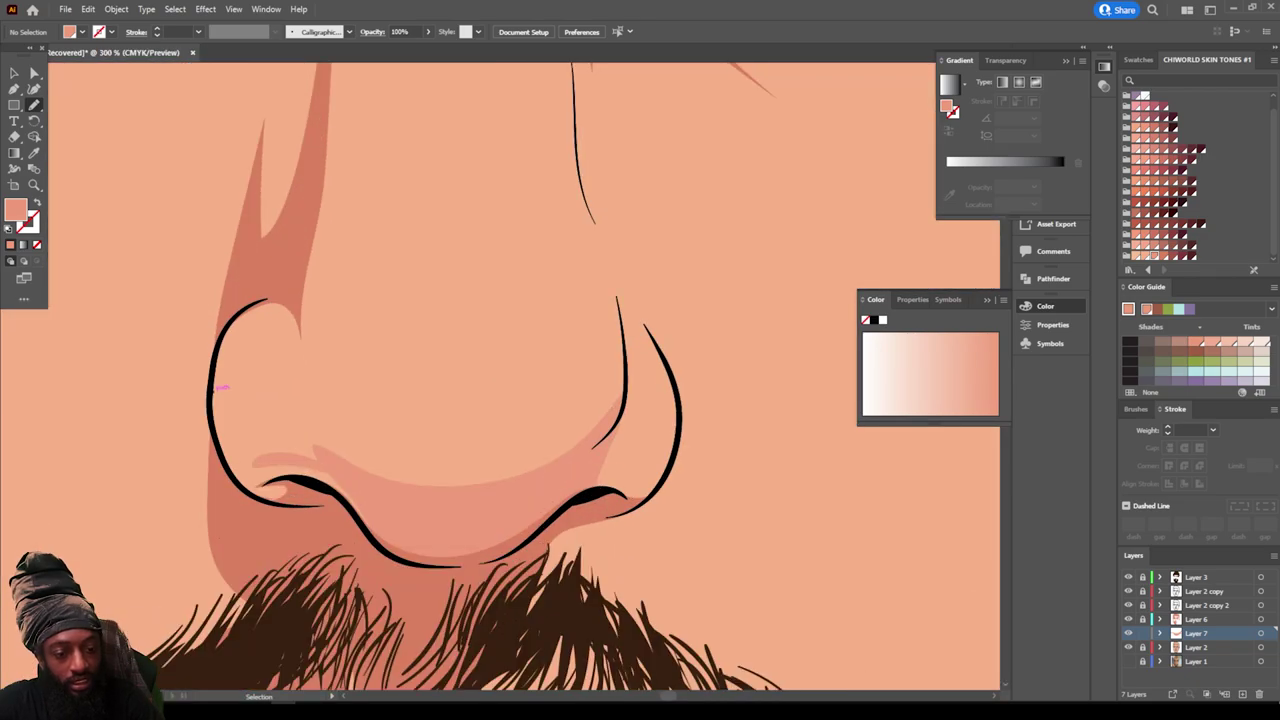
{"action": "key", "text": "v"}
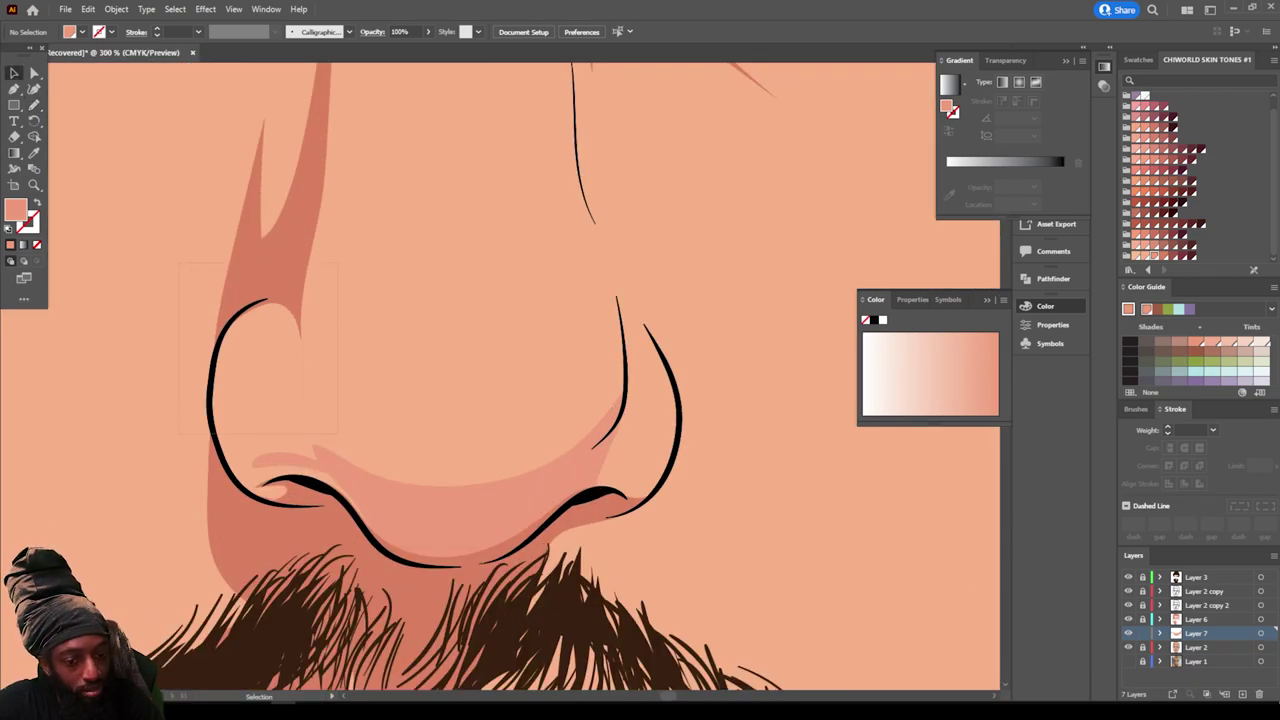
{"action": "left_click_drag", "start_coordinate": [338, 433], "coordinate": [562, 578]}
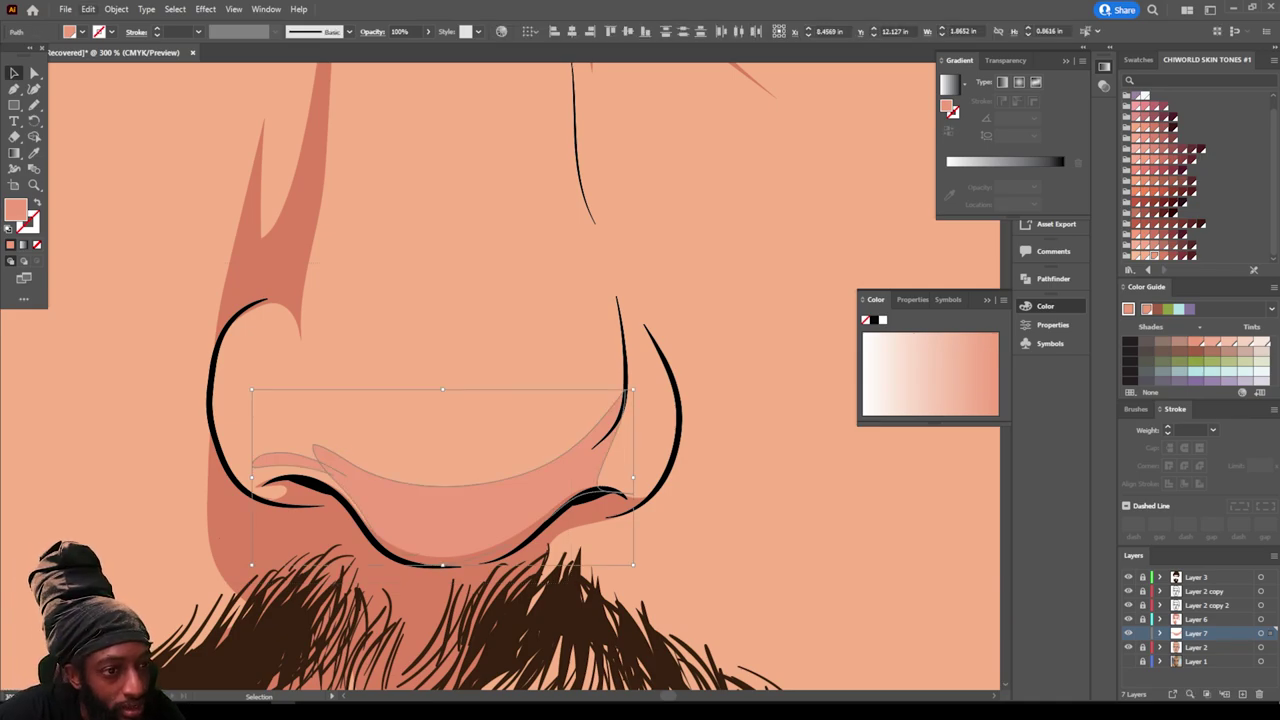
{"action": "left_click", "coordinate": [88, 9]}
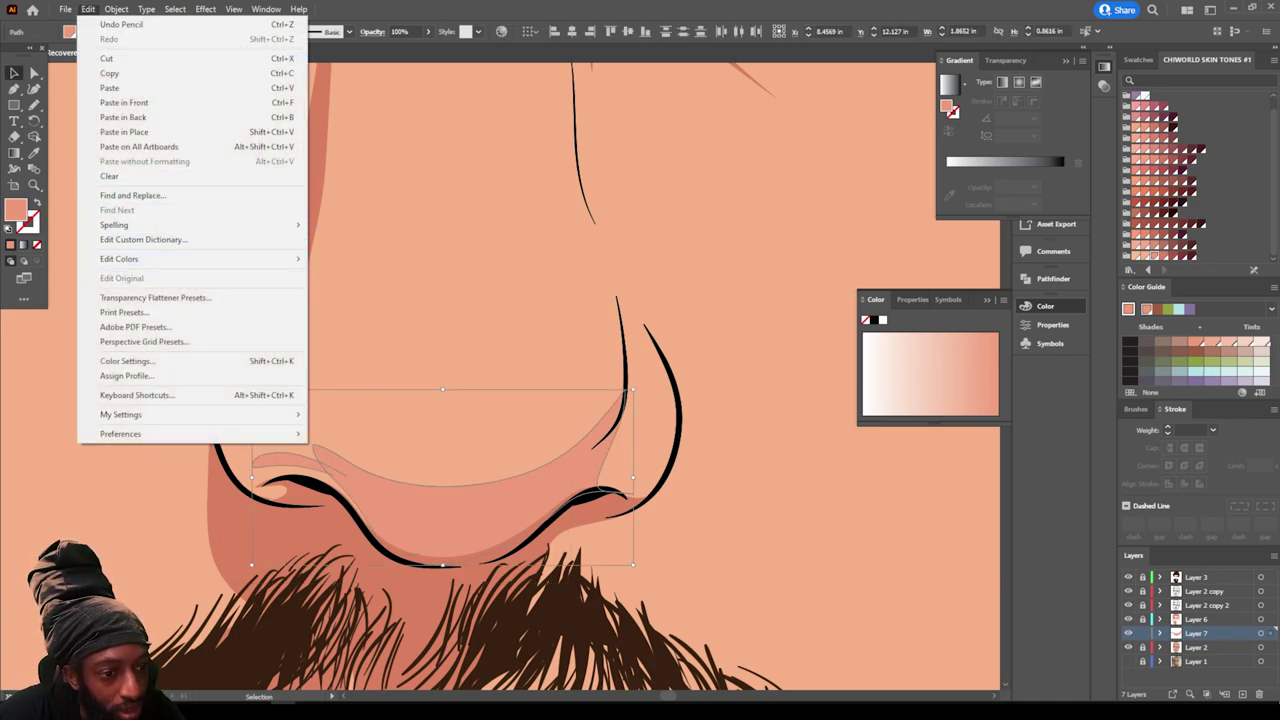
{"action": "mouse_move", "coordinate": [200, 259]}
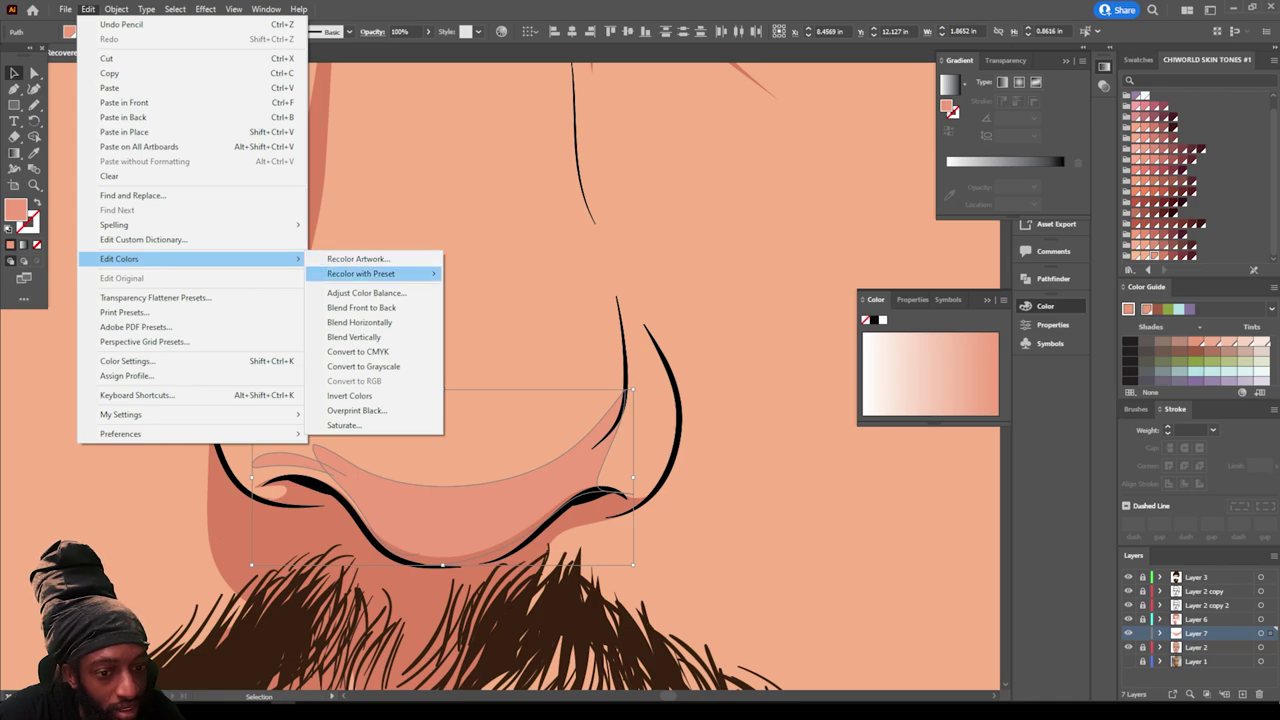
{"action": "mouse_move", "coordinate": [380, 273]}
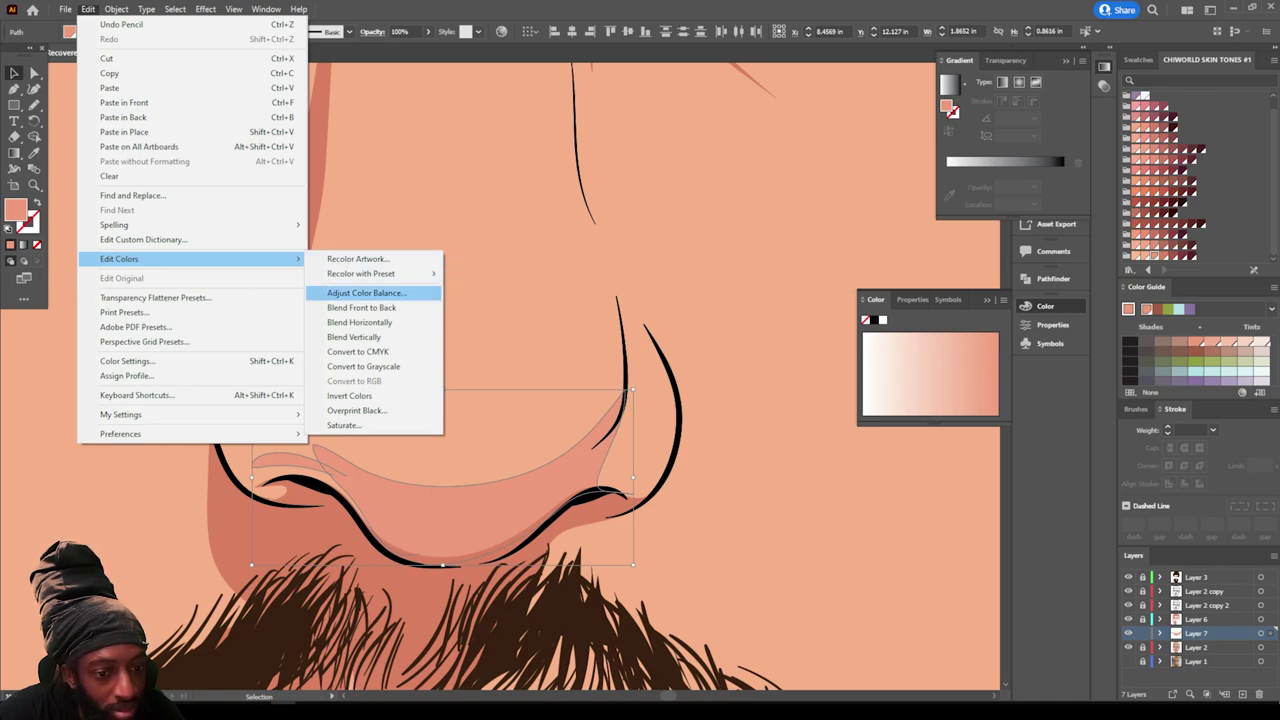
{"action": "left_click", "coordinate": [365, 293]}
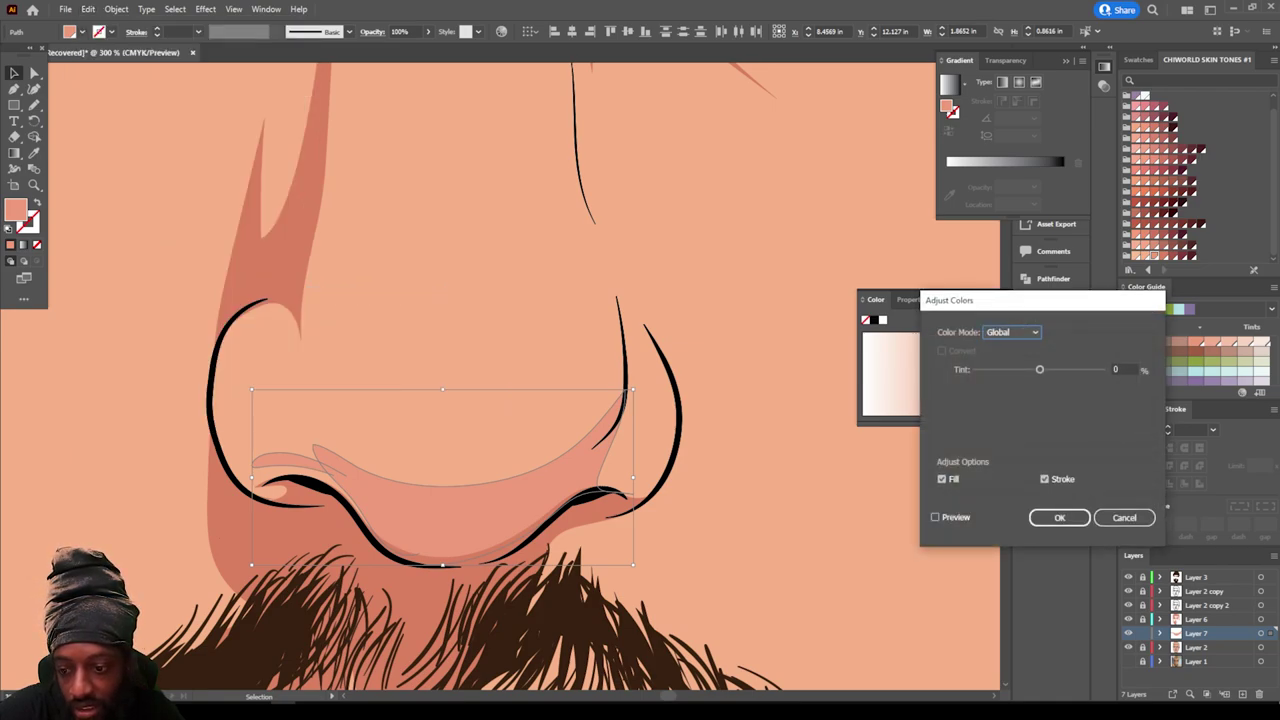
{"action": "left_click", "coordinate": [1012, 332]}
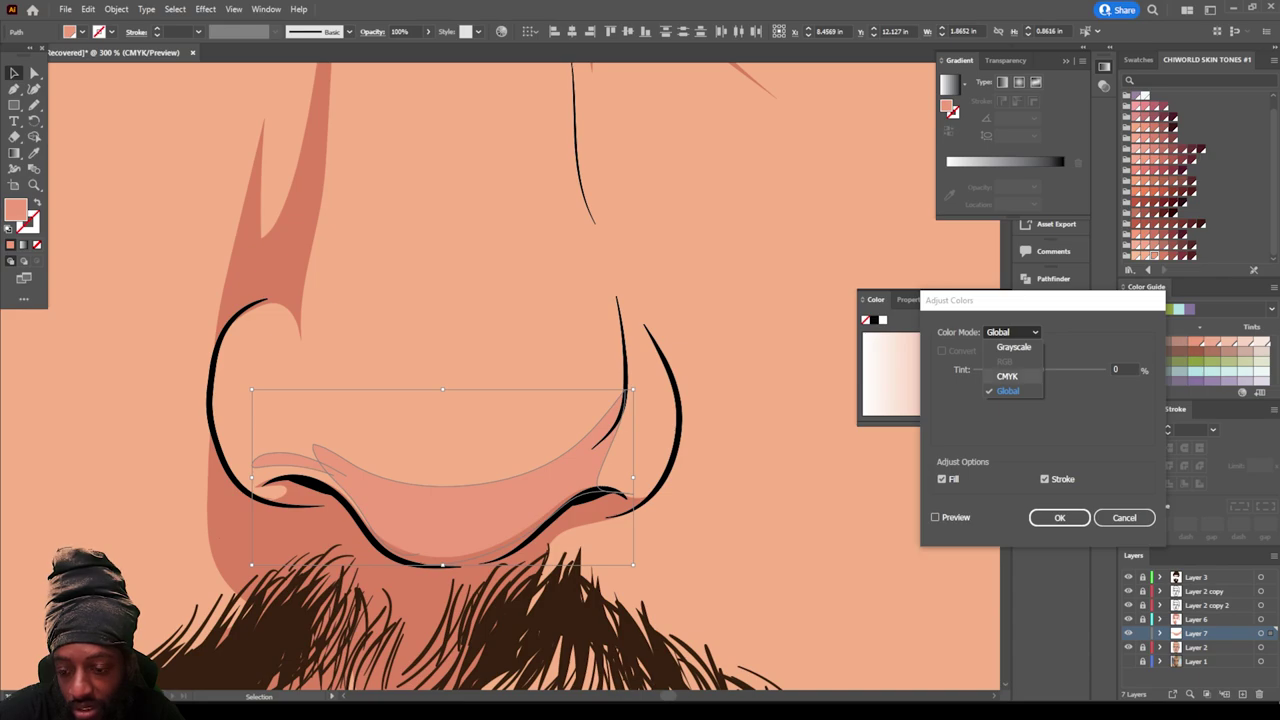
{"action": "left_click", "coordinate": [1007, 376]}
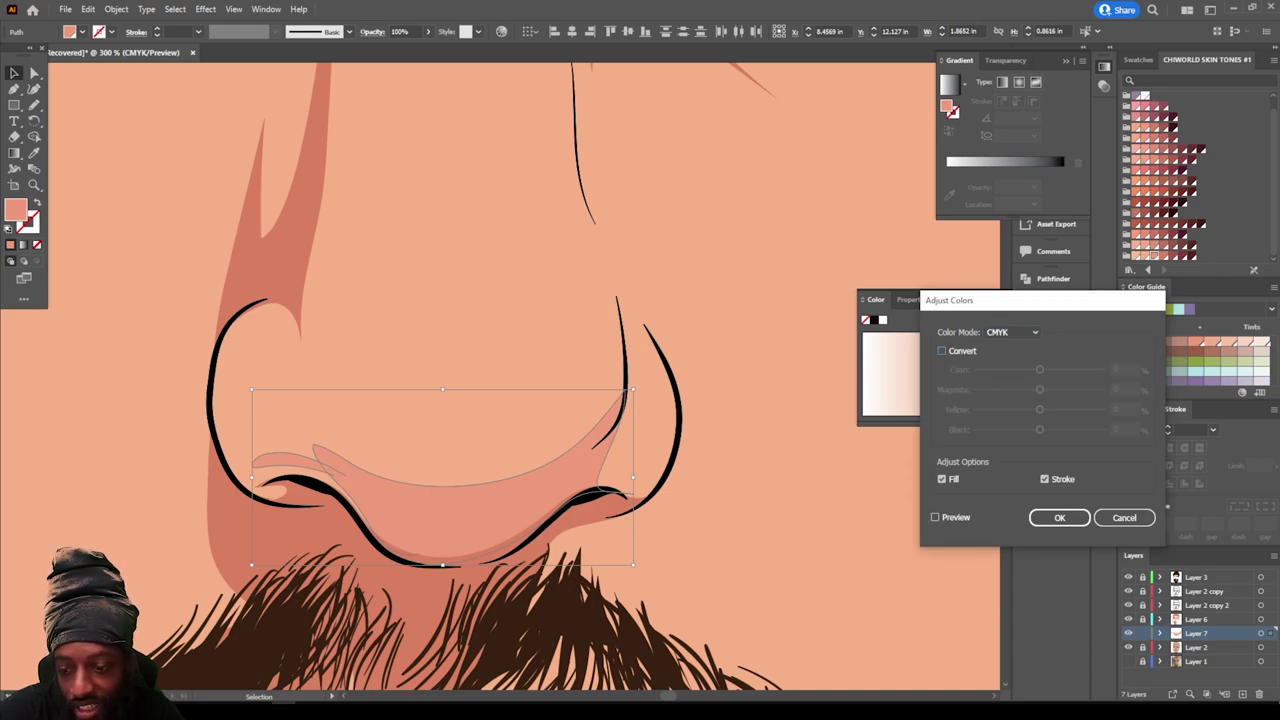
{"action": "left_click", "coordinate": [935, 517]}
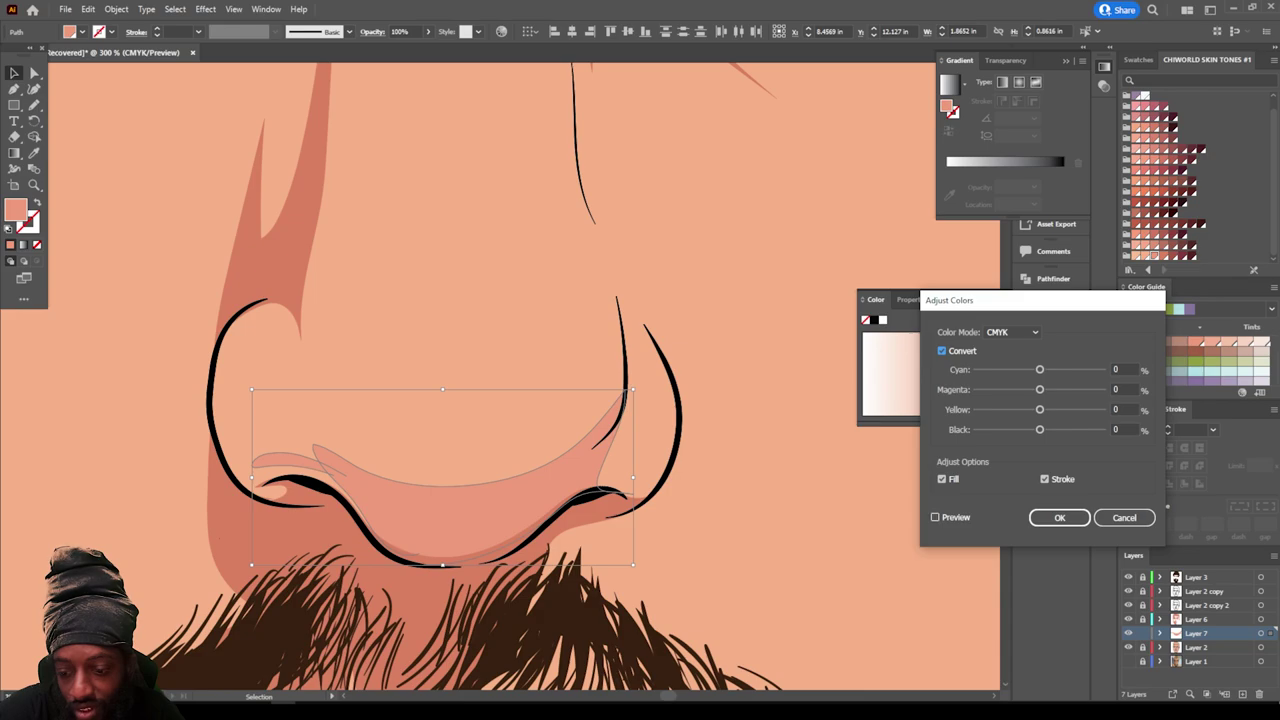
Step: Apply a color balance of -1% magenta and 3% yellow to the nose mid-tones and deselect them
{"action": "left_click_drag", "start_coordinate": [1040, 390], "coordinate": [1039, 390]}
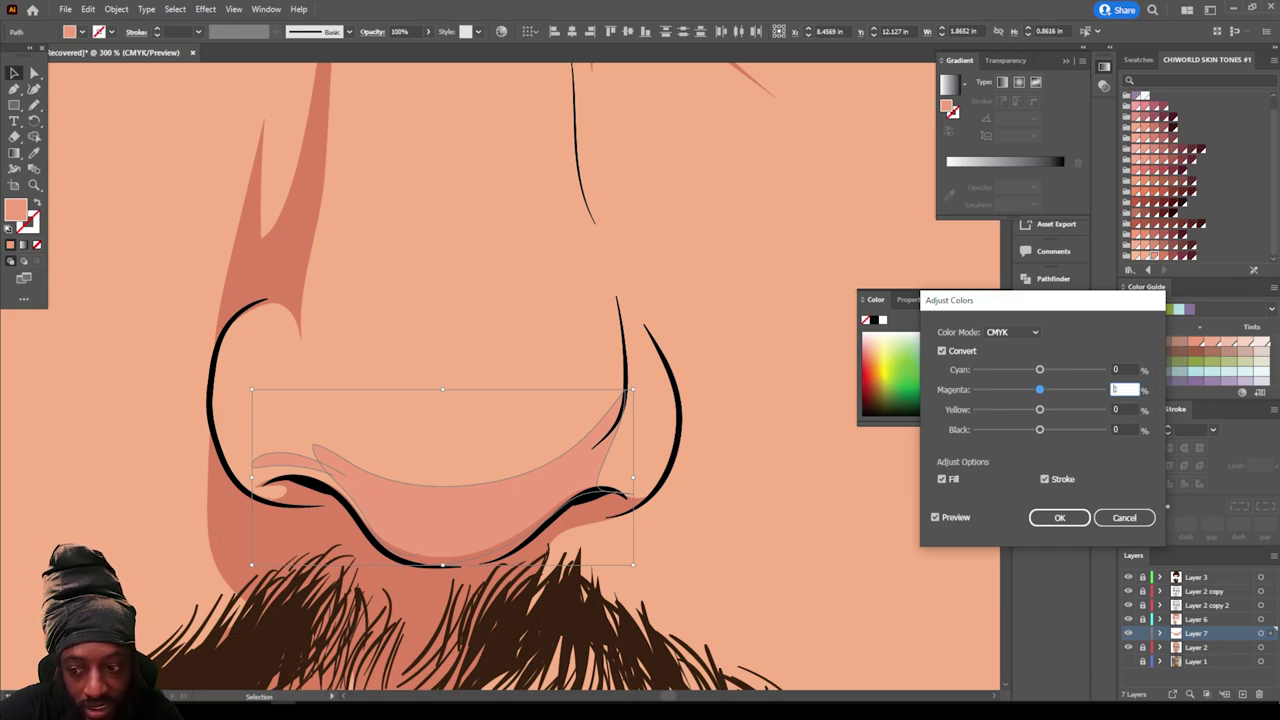
{"action": "left_click_drag", "start_coordinate": [1040, 410], "coordinate": [1038, 410]}
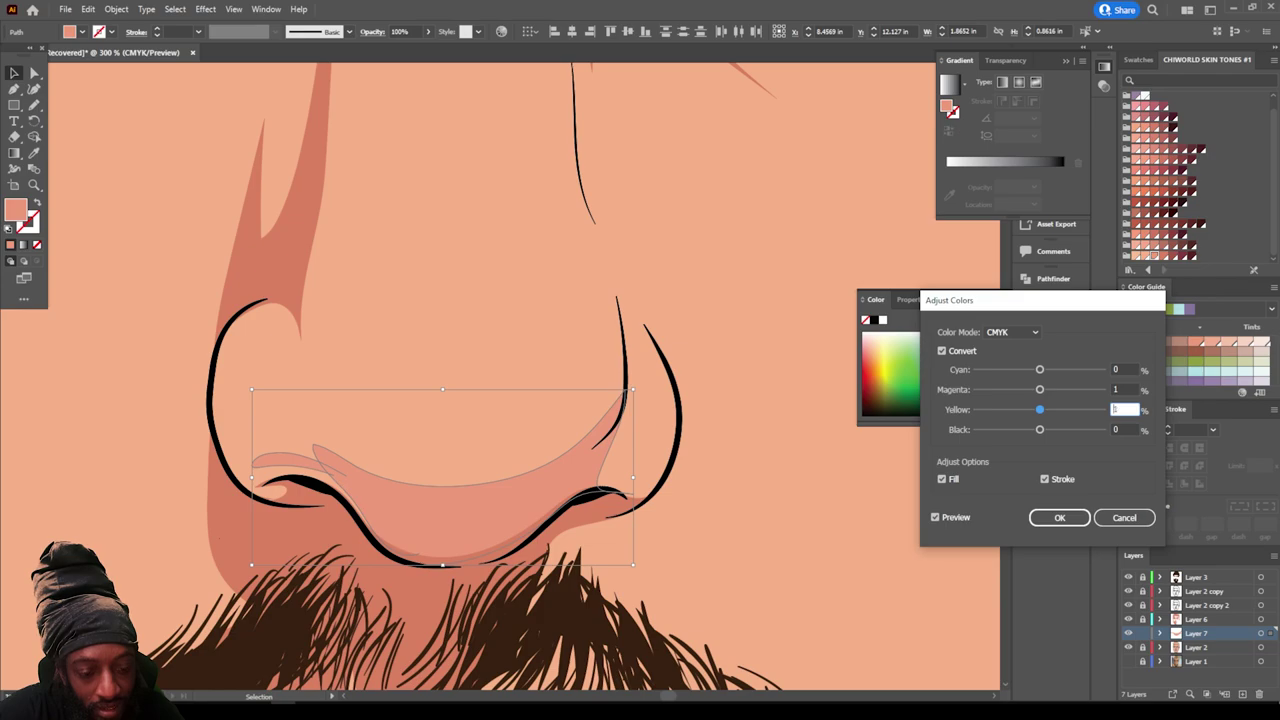
{"action": "key", "text": "Up"}
{"action": "key", "text": "Up"}
{"action": "key", "text": "Up"}
{"action": "key", "text": "Up"}
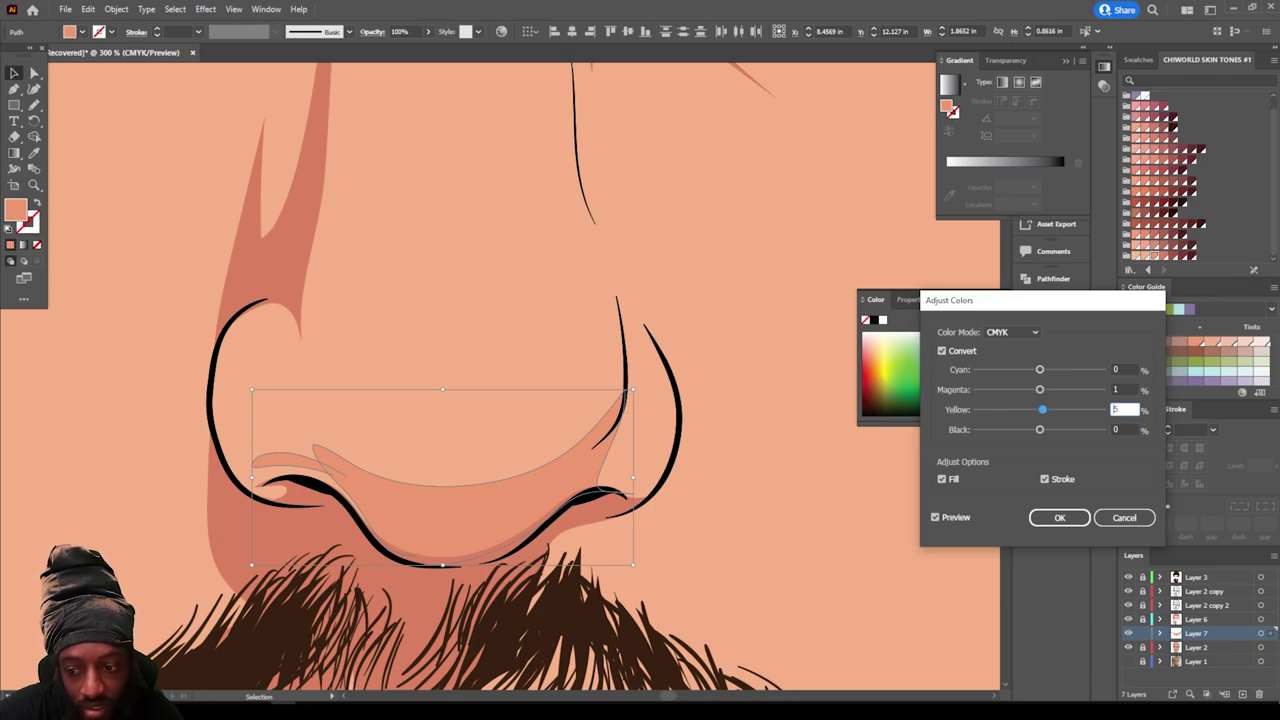
{"action": "key", "text": "shift+Tab"}
{"action": "type", "text": "-2"}
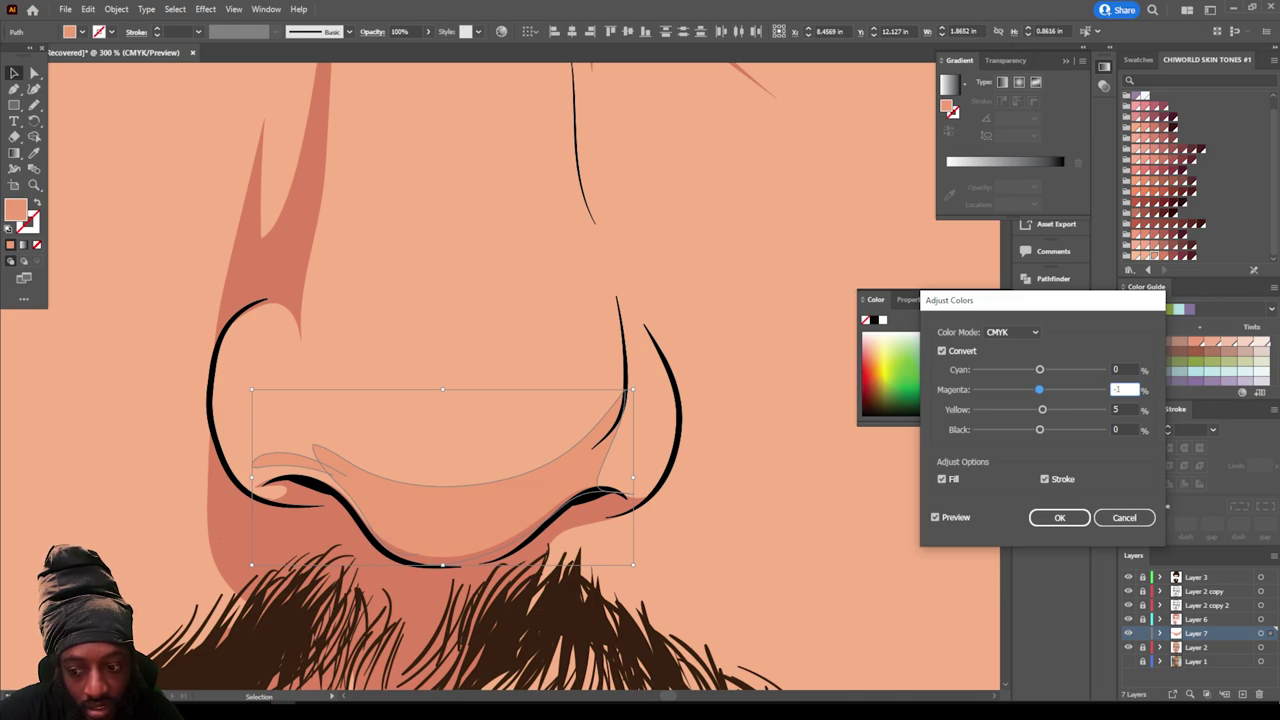
{"action": "key", "text": "Tab"}
{"action": "type", "text": "7"}
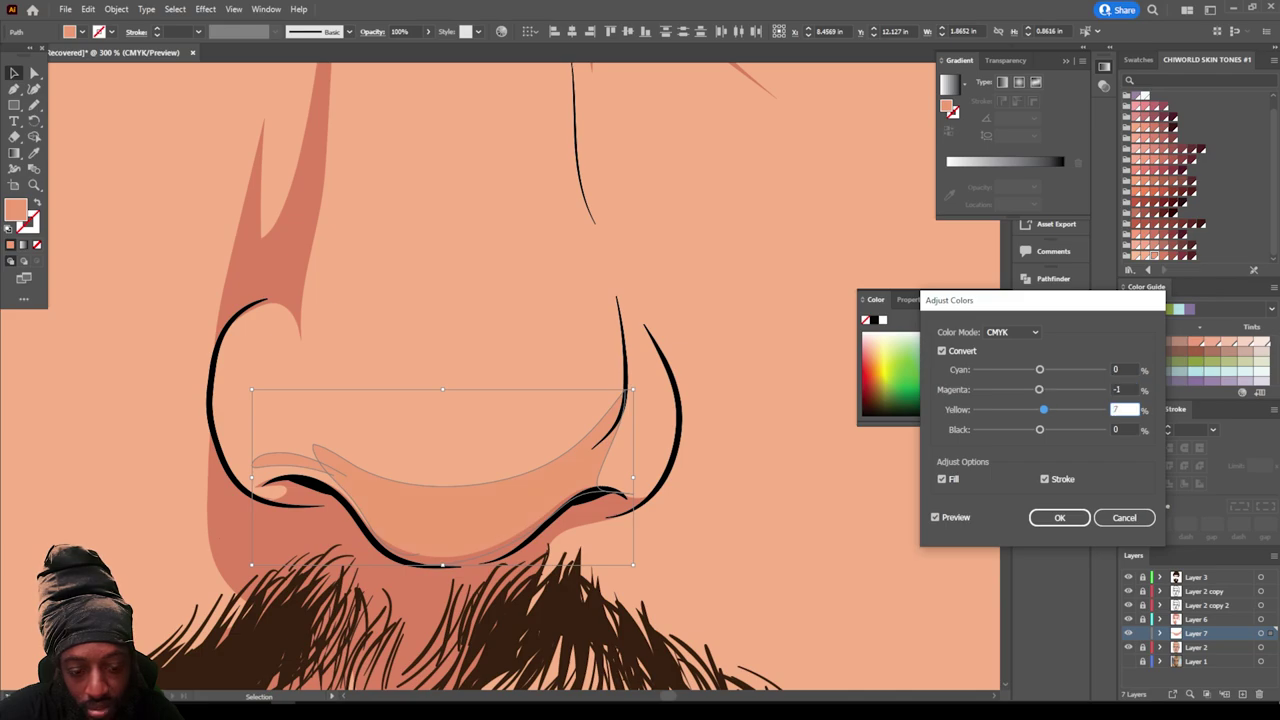
{"action": "type", "text": "5"}
{"action": "left_click", "coordinate": [1060, 518]}
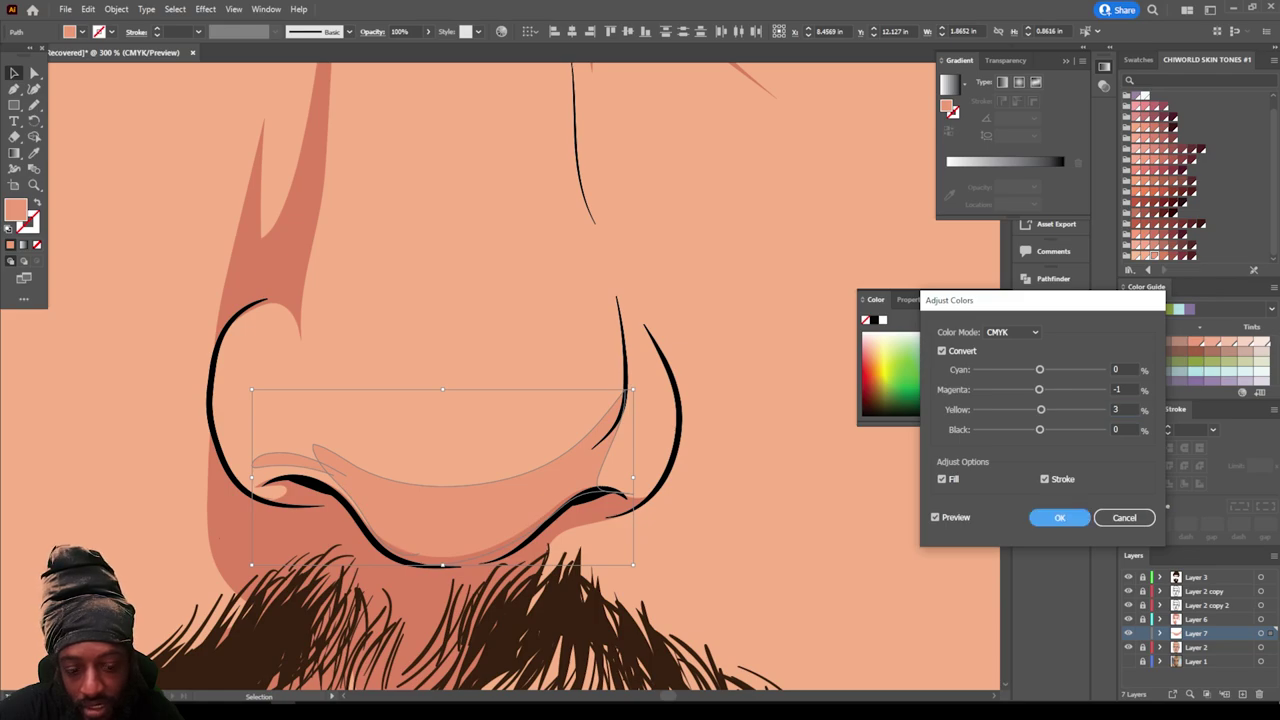
{"action": "key", "text": "ctrl+shift+a"}
Step: Draw a mid-tone shape with the Pencil across the chin below the lower lip and up around the right-hand mouth corner
{"action": "key", "text": "ctrl+minus"}
{"action": "key", "text": "ctrl+minus"}
{"action": "key", "text": "ctrl+minus"}
{"action": "key", "text": "ctrl+minus"}
{"action": "key", "text": "ctrl+minus"}
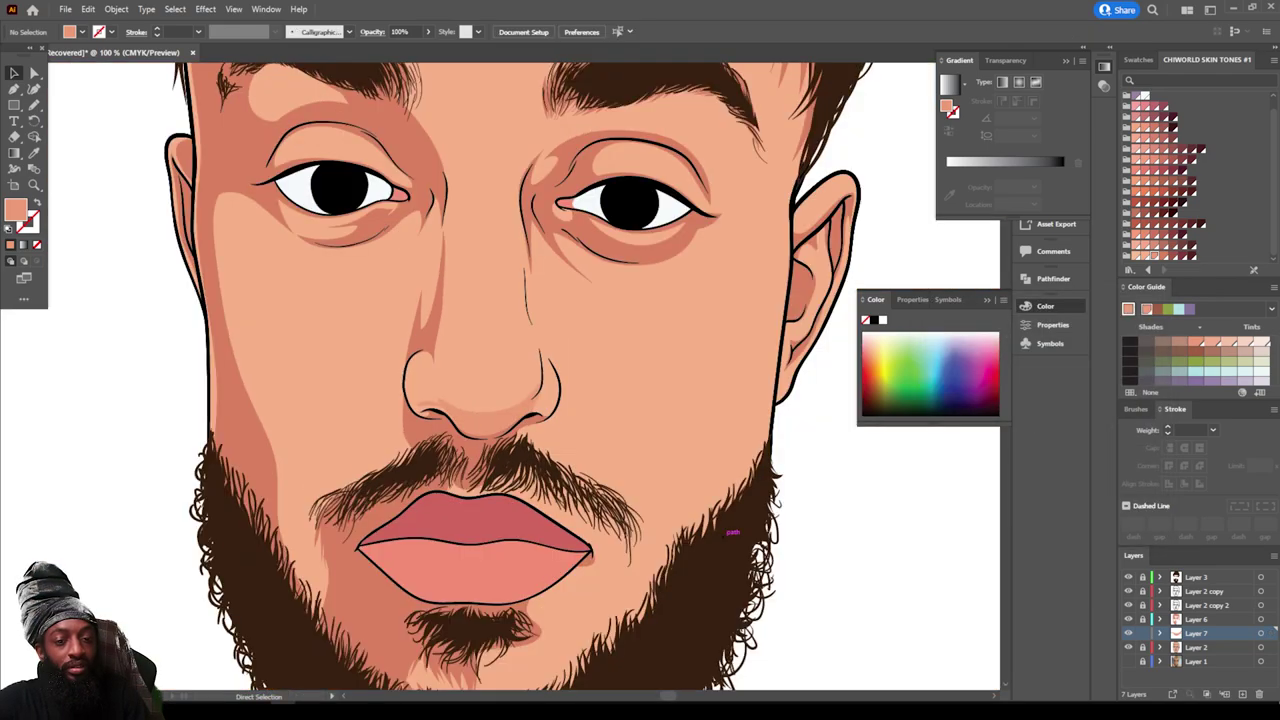
{"action": "key", "text": "ctrl+equal"}
{"action": "key", "text": "ctrl+equal"}
{"action": "key", "text": "ctrl+equal"}
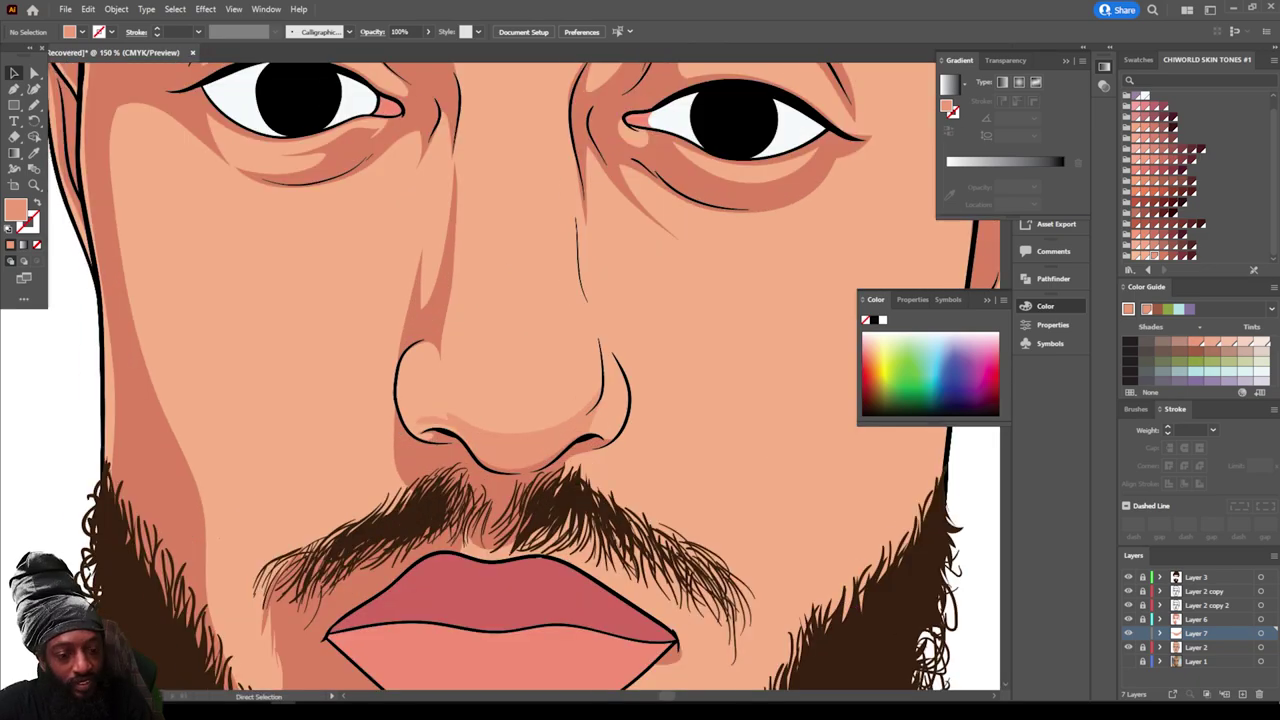
{"action": "scroll", "coordinate": [720, 528], "scroll_direction": "down", "scroll_amount": 2}
{"action": "key", "text": "ctrl+minus"}
{"action": "scroll", "coordinate": [560, 420], "scroll_direction": "down", "scroll_amount": 1}
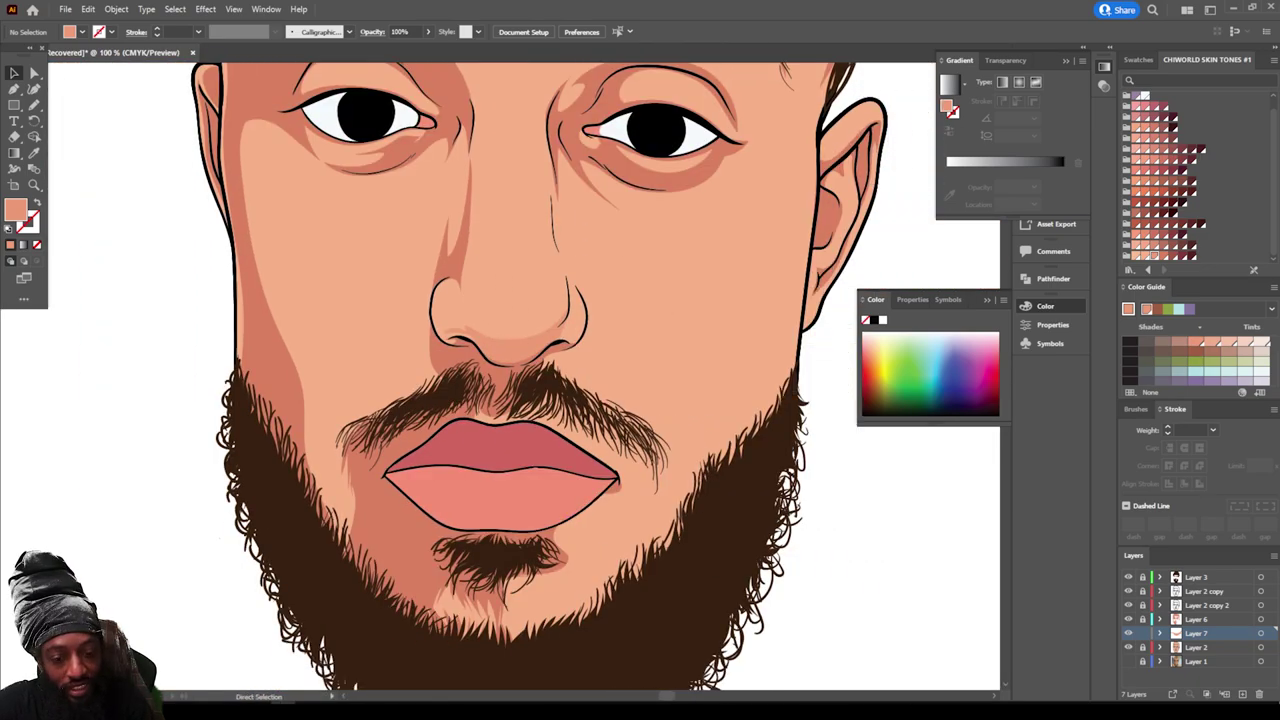
{"action": "key", "text": "ctrl+equal"}
{"action": "scroll", "coordinate": [560, 420], "scroll_direction": "down", "scroll_amount": 1}
{"action": "left_click", "coordinate": [34, 105]}
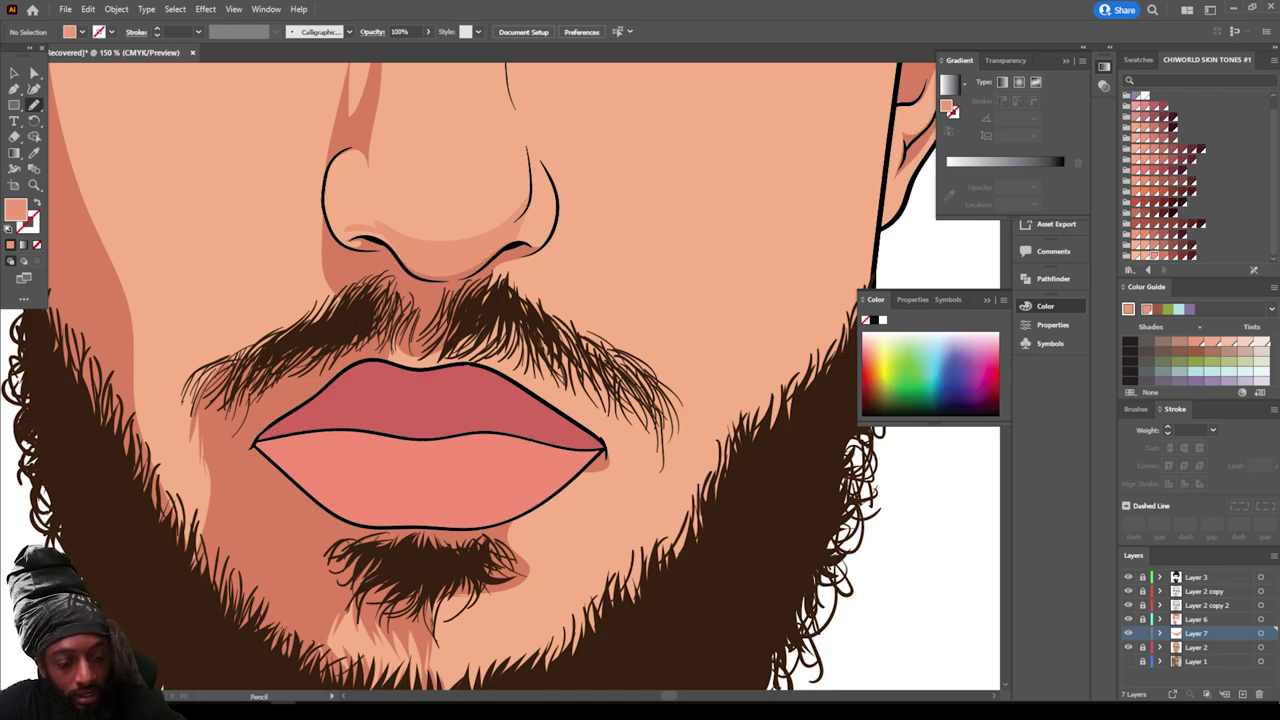
{"action": "scroll", "coordinate": [470, 380], "scroll_direction": "down", "scroll_amount": 2}
{"action": "left_click_drag", "start_coordinate": [340, 507], "coordinate": [399, 517]}
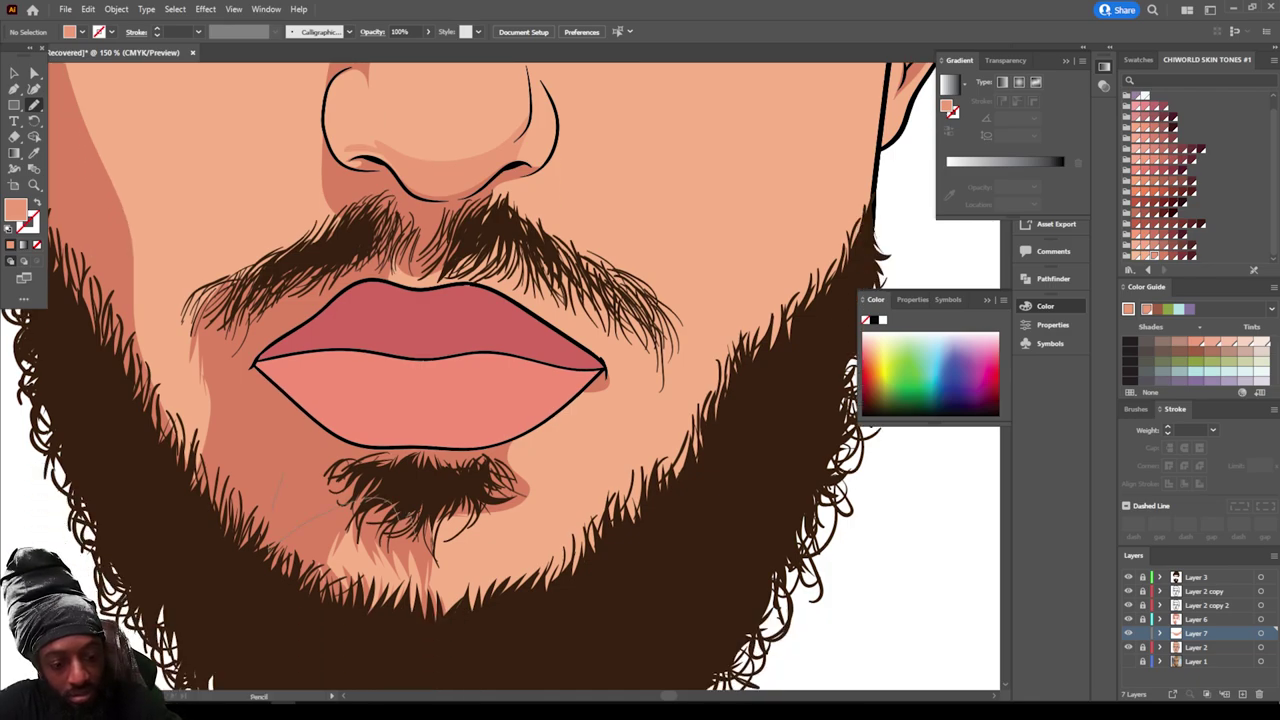
{"action": "mouse_move", "coordinate": [498, 515]}
{"action": "left_mouse_down"}
{"action": "mouse_move", "coordinate": [618, 536]}
{"action": "mouse_move", "coordinate": [673, 477]}
{"action": "mouse_move", "coordinate": [576, 487]}
{"action": "mouse_move", "coordinate": [553, 447]}
{"action": "mouse_move", "coordinate": [573, 417]}
{"action": "mouse_move", "coordinate": [604, 397]}
{"action": "mouse_move", "coordinate": [636, 402]}
{"action": "mouse_move", "coordinate": [670, 354]}
{"action": "mouse_move", "coordinate": [623, 289]}
{"action": "mouse_move", "coordinate": [576, 340]}
{"action": "left_mouse_up"}
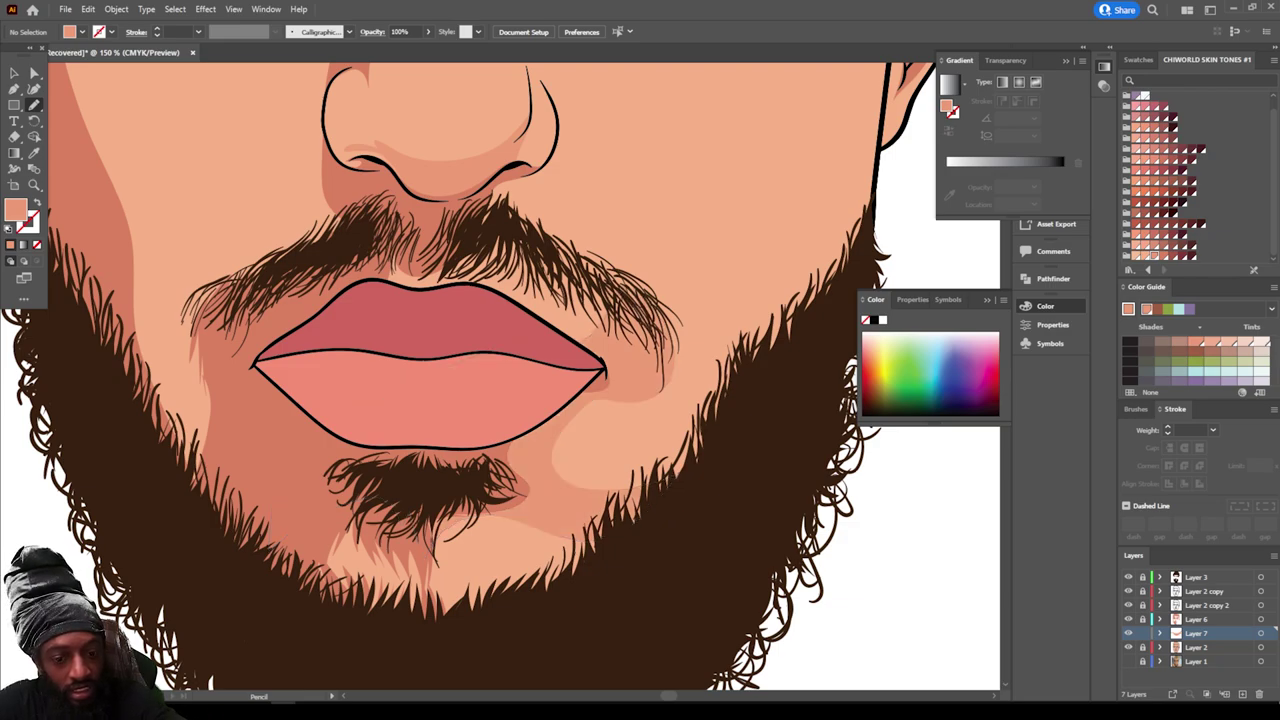
Step: Draw a curved mid-tone shape down the left-hand cheek, along the dark shadow from below the eye to the beard
{"action": "key", "text": "ctrl+minus"}
{"action": "key", "text": "ctrl+minus"}
{"action": "key", "text": "ctrl+minus"}
{"action": "key", "text": "ctrl+minus"}
{"action": "scroll", "coordinate": [500, 376], "scroll_direction": "left", "scroll_amount": 2}
{"action": "key", "text": "ctrl+equal"}
{"action": "key", "text": "ctrl+equal"}
{"action": "key", "text": "ctrl+equal"}
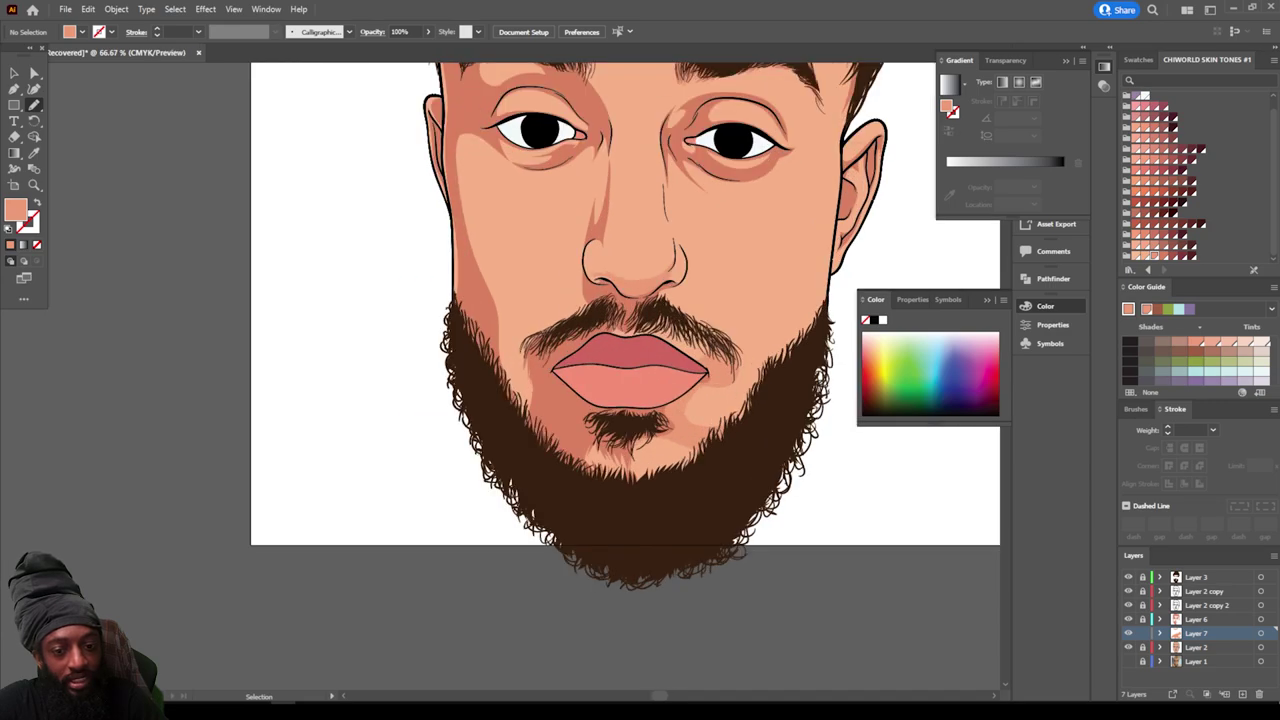
{"action": "scroll", "coordinate": [500, 376], "scroll_direction": "right", "scroll_amount": 2}
{"action": "scroll", "coordinate": [500, 376], "scroll_direction": "up", "scroll_amount": 4}
{"action": "mouse_move", "coordinate": [378, 492]}
{"action": "left_mouse_down"}
{"action": "mouse_move", "coordinate": [424, 606]}
{"action": "mouse_move", "coordinate": [448, 618]}
{"action": "left_mouse_up"}
{"action": "mouse_move", "coordinate": [440, 560]}
{"action": "left_mouse_down"}
{"action": "mouse_move", "coordinate": [410, 466]}
{"action": "mouse_move", "coordinate": [440, 413]}
{"action": "left_mouse_up"}
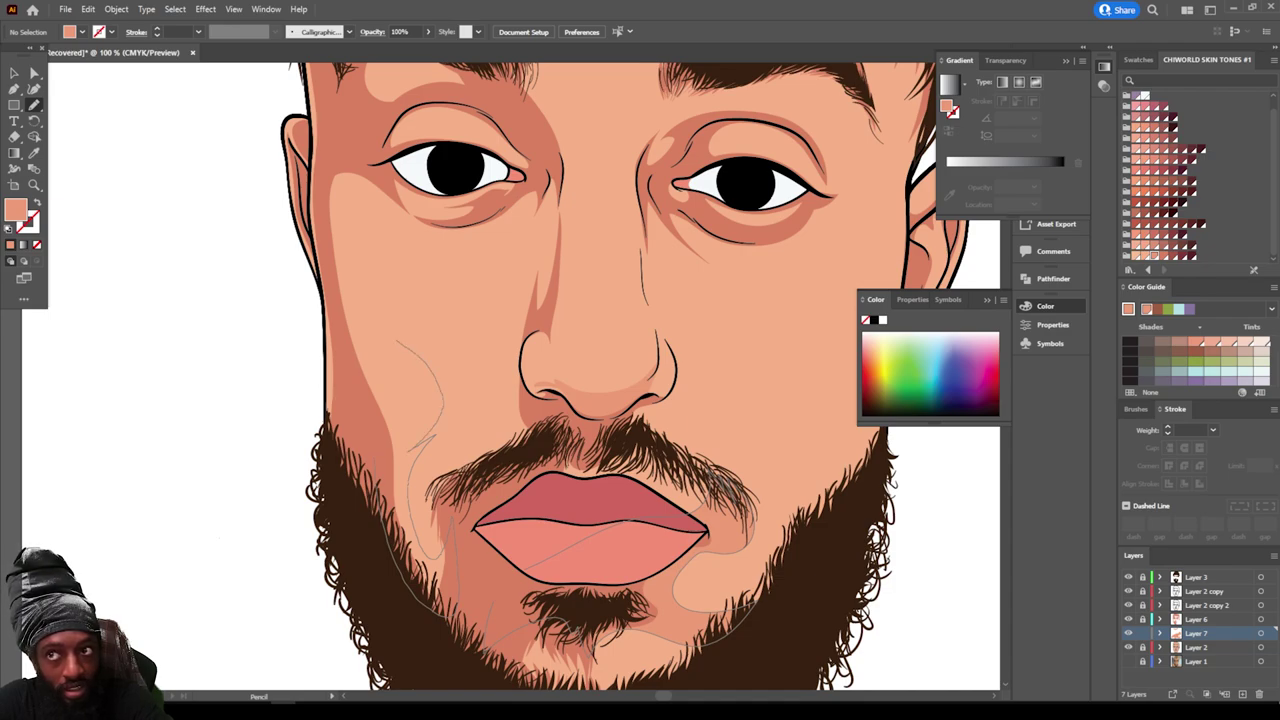
{"action": "mouse_move", "coordinate": [392, 338]}
{"action": "left_mouse_down"}
{"action": "mouse_move", "coordinate": [352, 240]}
{"action": "mouse_move", "coordinate": [358, 197]}
{"action": "mouse_move", "coordinate": [412, 216]}
{"action": "left_mouse_up"}
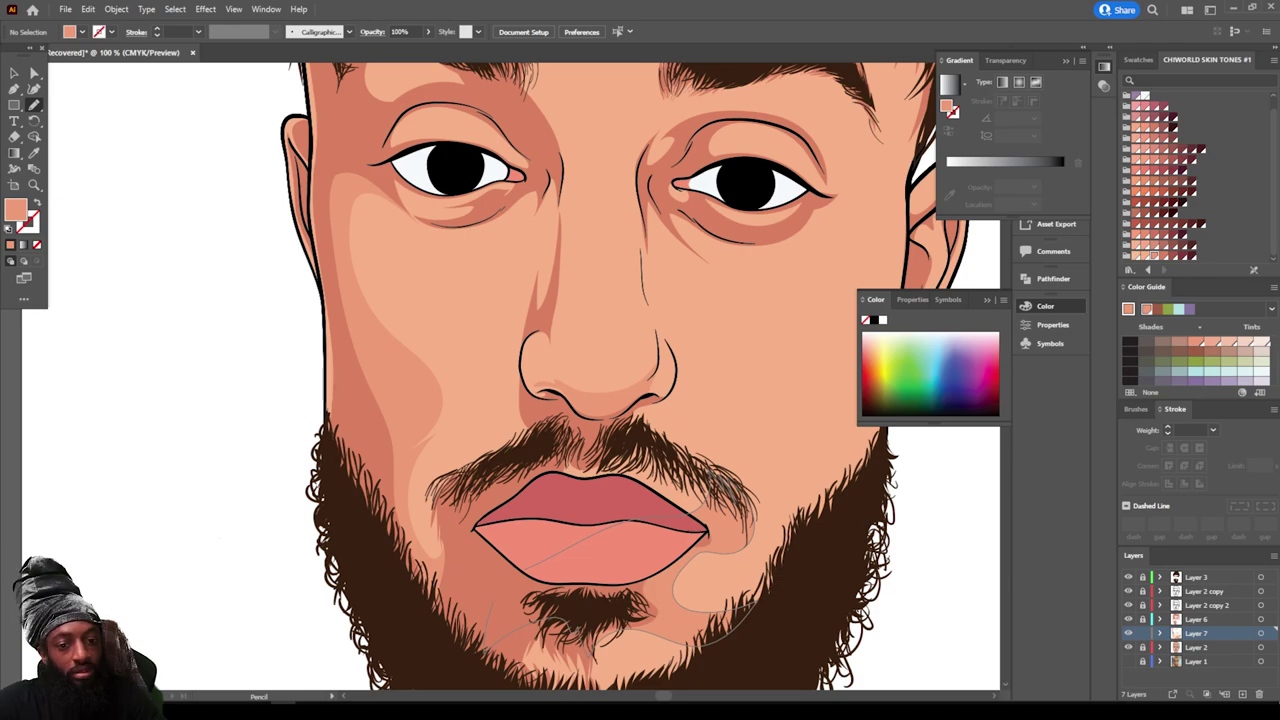
Step: Draw mid-tone shapes beneath the left-hand eye and its bag and down the adjoining side of the nose
{"action": "key", "text": "ctrl+minus"}
{"action": "key", "text": "ctrl+minus"}
{"action": "key", "text": "ctrl+minus"}
{"action": "key", "text": "ctrl+plus"}
{"action": "key", "text": "ctrl+plus"}
{"action": "key", "text": "ctrl+plus"}
{"action": "key", "text": "ctrl+plus"}
{"action": "key", "text": "ctrl+plus"}
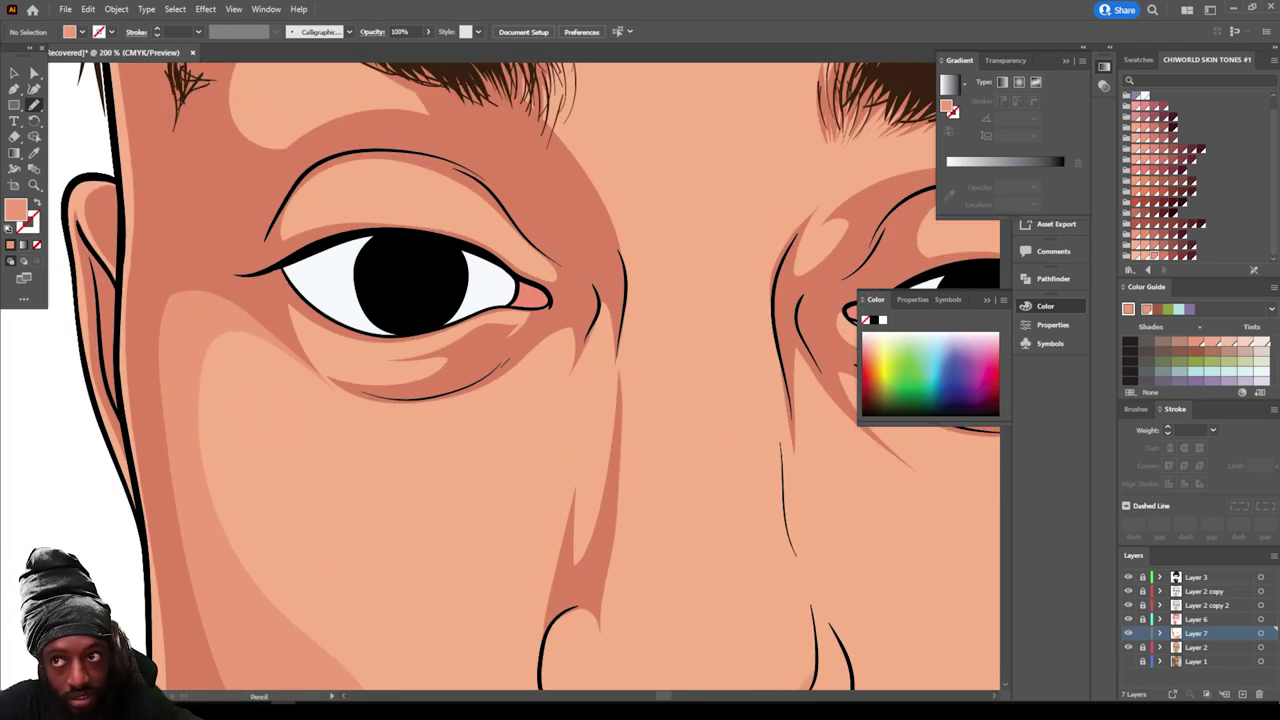
{"action": "mouse_move", "coordinate": [286, 348]}
{"action": "left_mouse_down"}
{"action": "mouse_move", "coordinate": [372, 414]}
{"action": "mouse_move", "coordinate": [478, 400]}
{"action": "mouse_move", "coordinate": [512, 378]}
{"action": "mouse_move", "coordinate": [450, 422]}
{"action": "mouse_move", "coordinate": [554, 356]}
{"action": "left_mouse_up"}
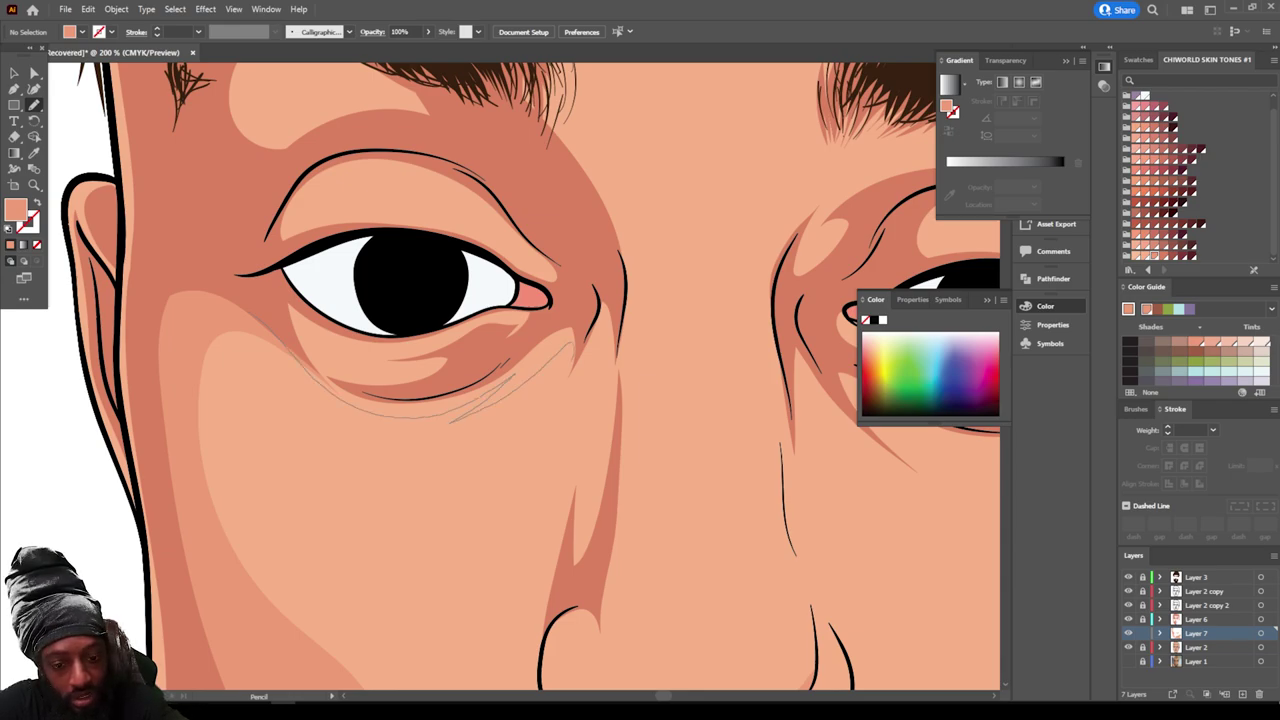
{"action": "mouse_move", "coordinate": [558, 470]}
{"action": "left_mouse_down"}
{"action": "mouse_move", "coordinate": [586, 354]}
{"action": "mouse_move", "coordinate": [594, 474]}
{"action": "mouse_move", "coordinate": [583, 440]}
{"action": "mouse_move", "coordinate": [557, 572]}
{"action": "mouse_move", "coordinate": [610, 556]}
{"action": "mouse_move", "coordinate": [630, 330]}
{"action": "mouse_move", "coordinate": [588, 226]}
{"action": "left_mouse_up"}
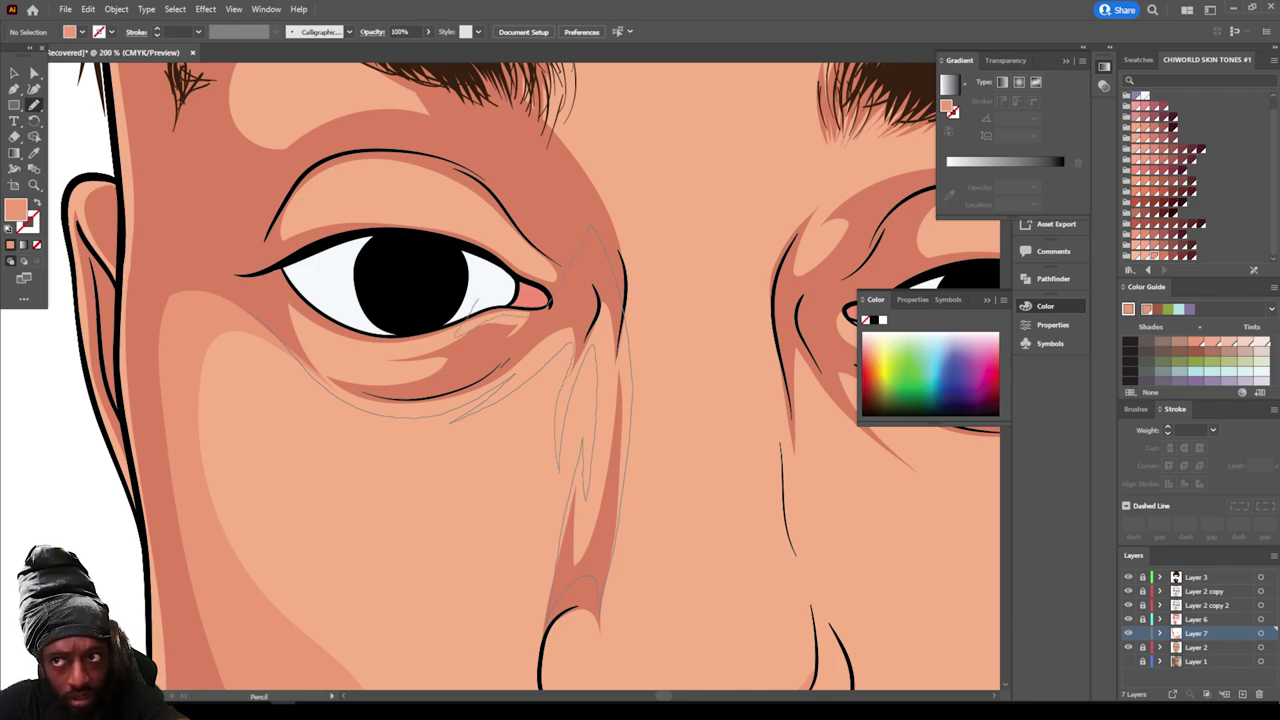
{"action": "mouse_move", "coordinate": [462, 316]}
{"action": "left_mouse_down"}
{"action": "mouse_move", "coordinate": [418, 342]}
{"action": "mouse_move", "coordinate": [348, 354]}
{"action": "mouse_move", "coordinate": [322, 332]}
{"action": "left_mouse_up"}
Step: Shade the left-hand upper eyelid with mid-tones, leaving small highlights, and draw a mid-tone shape on the brow bone above it
{"action": "scroll", "coordinate": [565, 372], "scroll_direction": "down", "scroll_amount": 2}
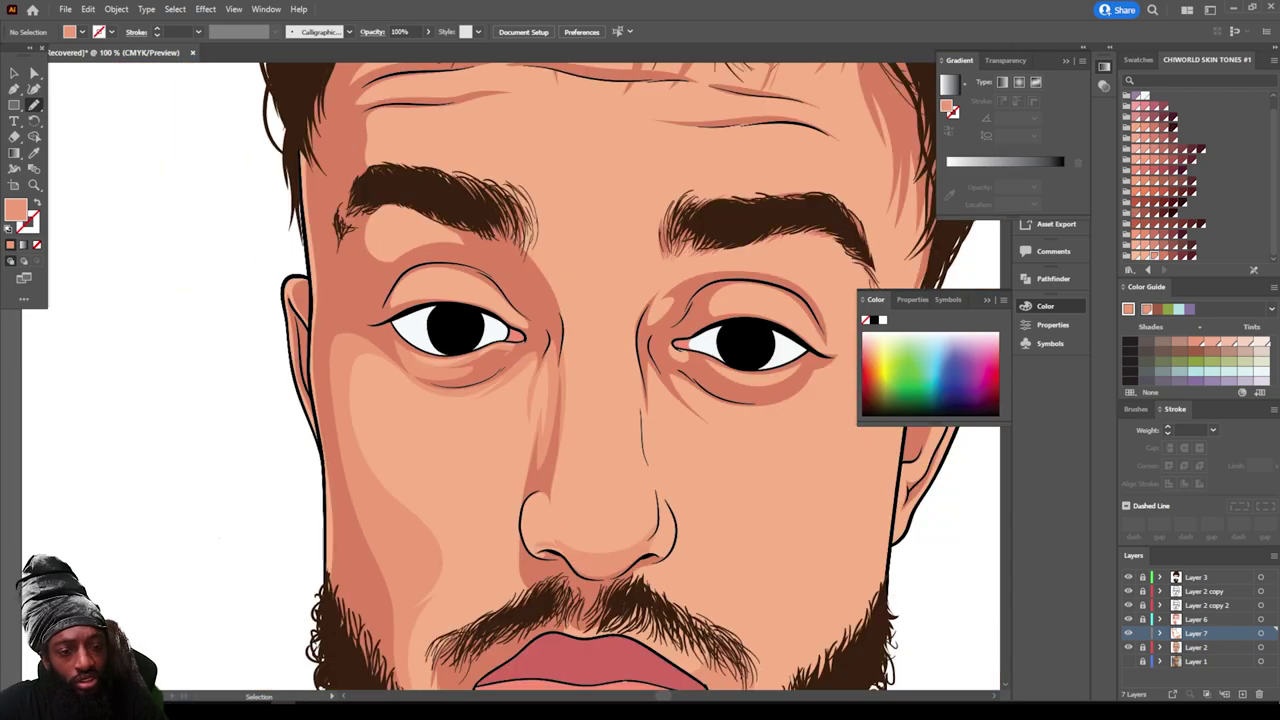
{"action": "scroll", "coordinate": [512, 258], "scroll_direction": "up", "scroll_amount": 3}
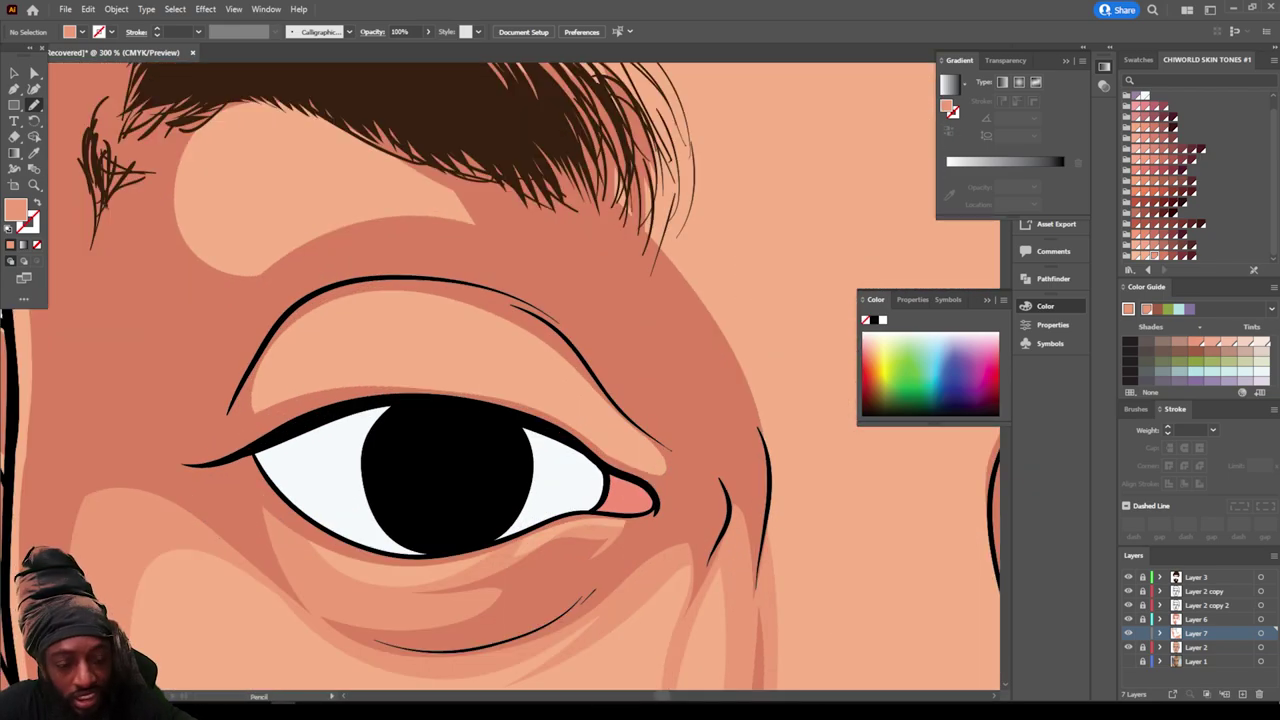
{"action": "mouse_move", "coordinate": [260, 408]}
{"action": "left_mouse_down"}
{"action": "mouse_move", "coordinate": [330, 378]}
{"action": "mouse_move", "coordinate": [512, 390]}
{"action": "mouse_move", "coordinate": [496, 384]}
{"action": "mouse_move", "coordinate": [532, 334]}
{"action": "mouse_move", "coordinate": [280, 323]}
{"action": "mouse_move", "coordinate": [254, 410]}
{"action": "left_mouse_up"}
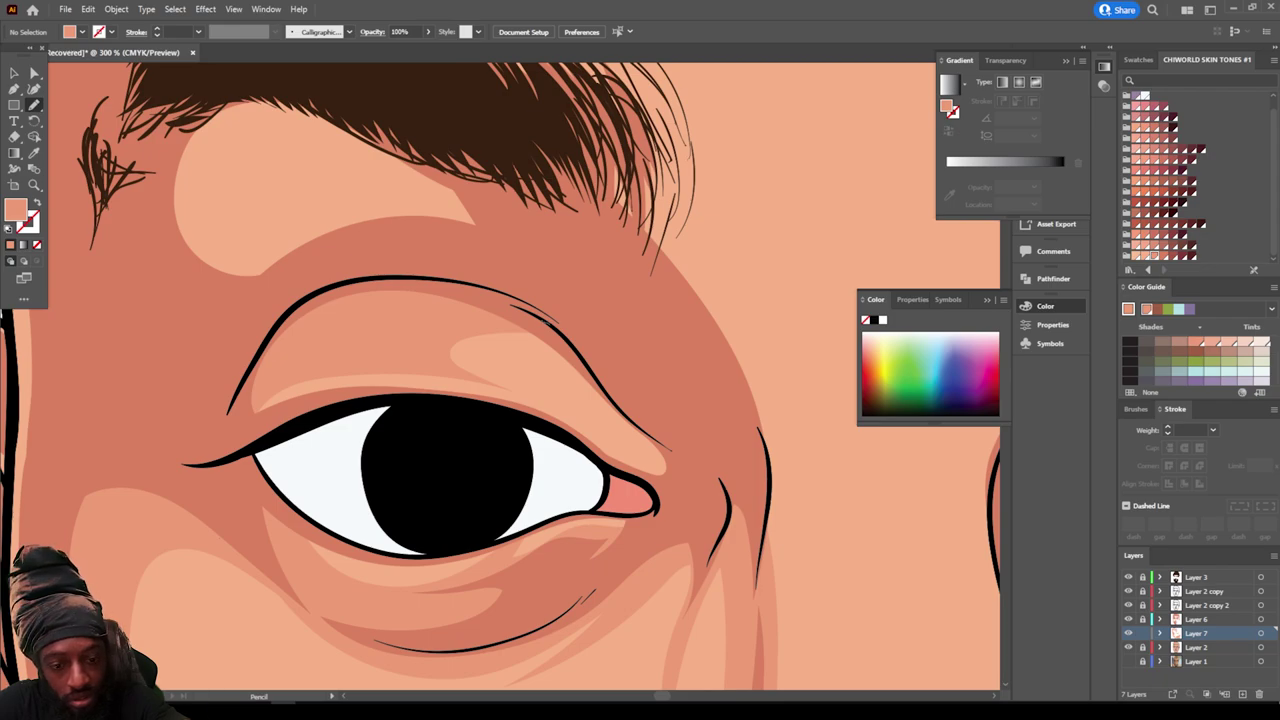
{"action": "mouse_move", "coordinate": [560, 340]}
{"action": "left_mouse_down"}
{"action": "mouse_move", "coordinate": [545, 392]}
{"action": "mouse_move", "coordinate": [600, 445]}
{"action": "left_mouse_up"}
{"action": "left_click_drag", "start_coordinate": [652, 486], "coordinate": [572, 362]}
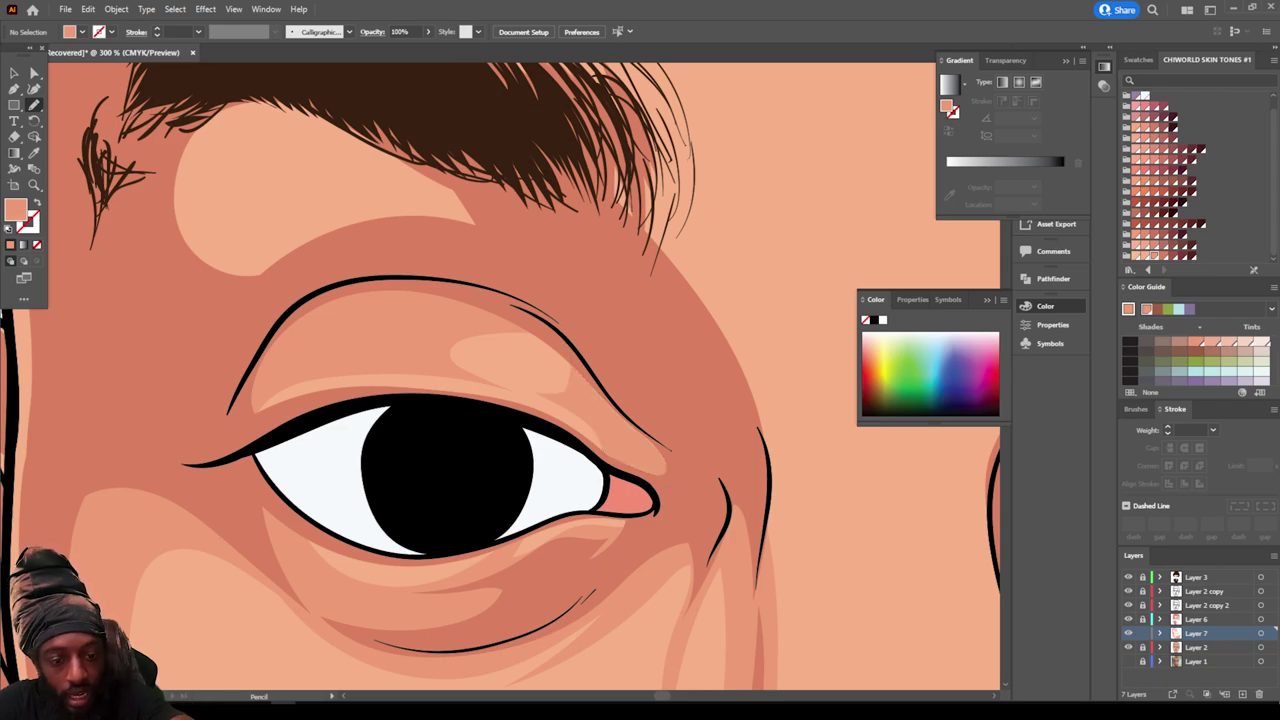
{"action": "scroll", "coordinate": [434, 518], "scroll_direction": "up", "scroll_amount": 2}
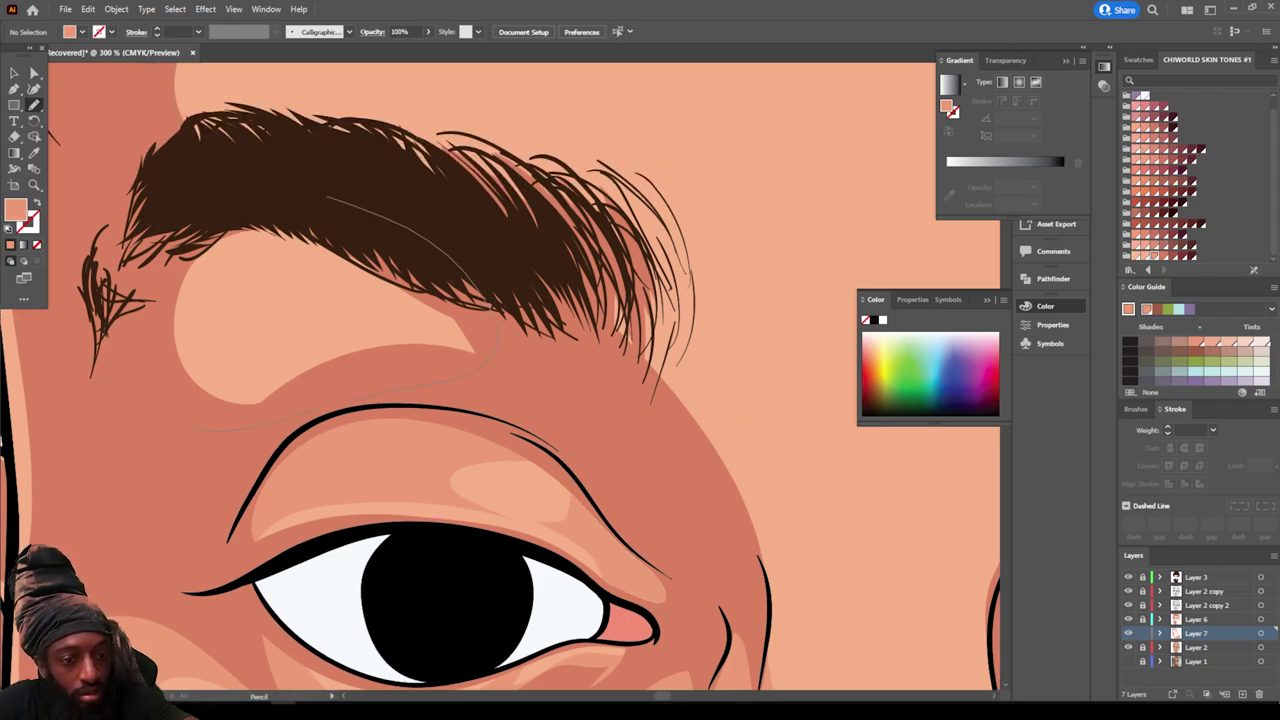
Step: Examine the shading over the whole portrait and then around the right-hand eye and nose bridge
{"action": "key", "text": "ctrl+minus"}
{"action": "key", "text": "ctrl+minus"}
{"action": "key", "text": "ctrl+minus"}
{"action": "key", "text": "ctrl+minus"}
{"action": "key", "text": "ctrl+minus"}
{"action": "key", "text": "ctrl+minus"}
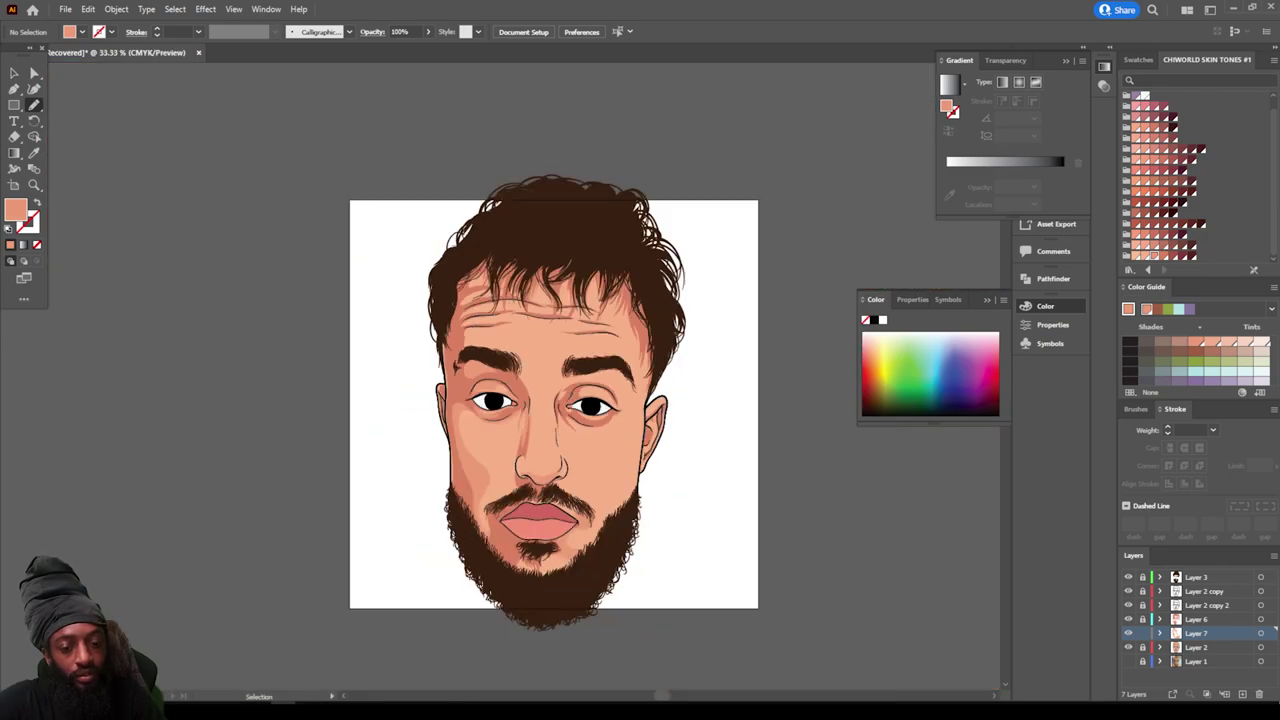
{"action": "scroll", "coordinate": [500, 376], "scroll_direction": "down", "scroll_amount": 2}
{"action": "key", "text": "ctrl+plus"}
{"action": "scroll", "coordinate": [500, 376], "scroll_direction": "right", "scroll_amount": 2}
{"action": "key", "text": "ctrl+plus"}
{"action": "key", "text": "ctrl+plus"}
{"action": "scroll", "coordinate": [500, 376], "scroll_direction": "up", "scroll_amount": 3}
{"action": "key", "text": "ctrl+plus"}
{"action": "scroll", "coordinate": [870, 632], "scroll_direction": "down", "scroll_amount": 3}
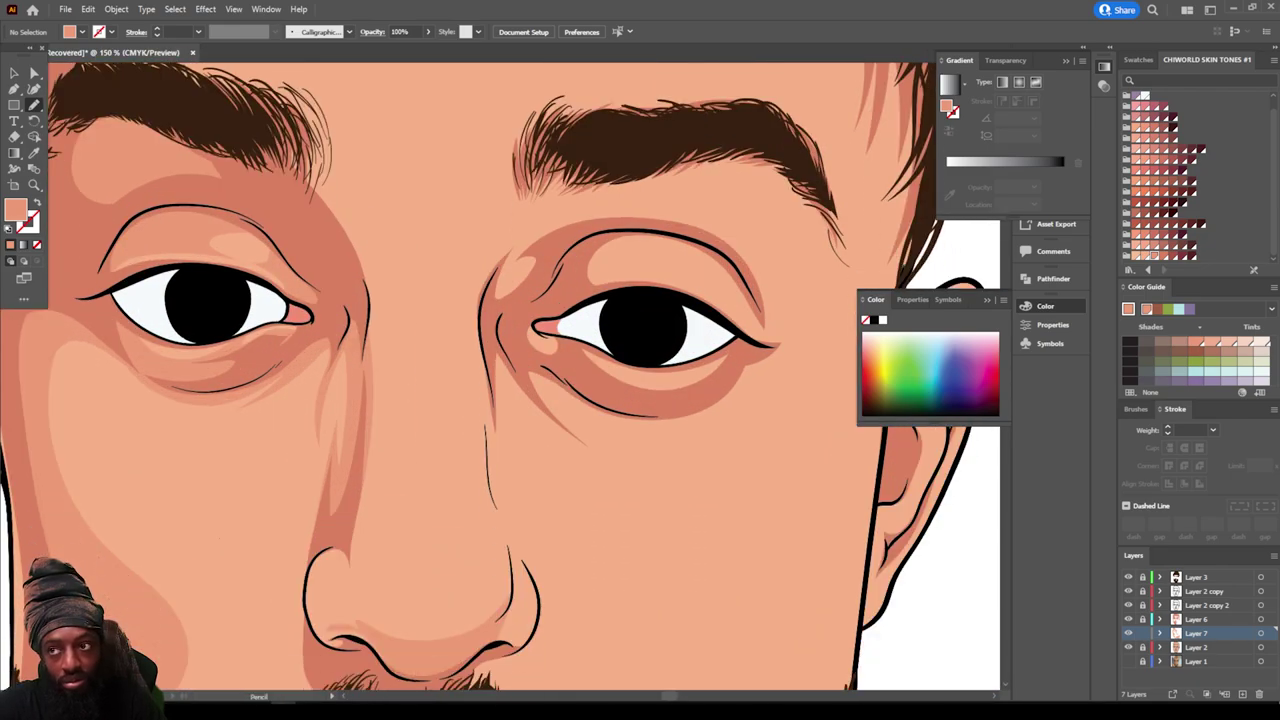
Step: Draw mid-tone shapes down the right-hand side of the nose bridge and beneath the right-hand eye and its bag
{"action": "left_click_drag", "start_coordinate": [473, 232], "coordinate": [500, 452]}
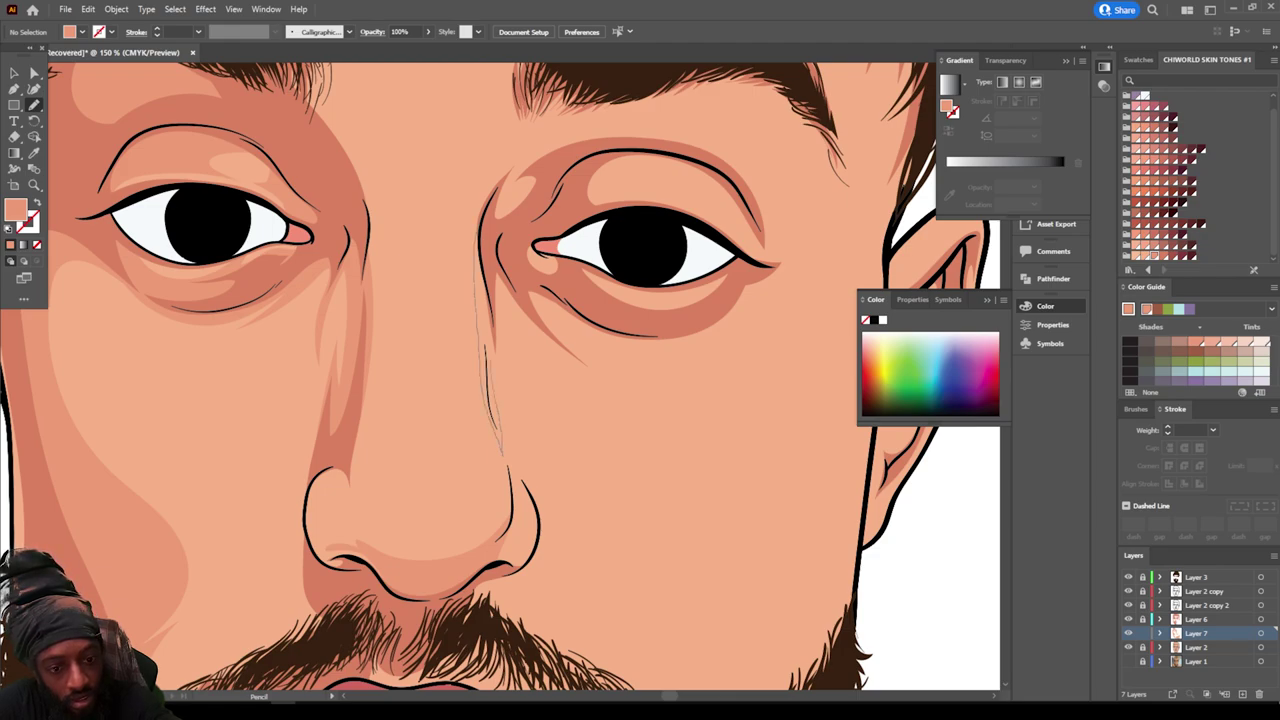
{"action": "mouse_move", "coordinate": [490, 358]}
{"action": "left_mouse_down"}
{"action": "mouse_move", "coordinate": [509, 395]}
{"action": "mouse_move", "coordinate": [495, 292]}
{"action": "mouse_move", "coordinate": [612, 388]}
{"action": "mouse_move", "coordinate": [560, 322]}
{"action": "mouse_move", "coordinate": [613, 335]}
{"action": "mouse_move", "coordinate": [476, 233]}
{"action": "left_mouse_up"}
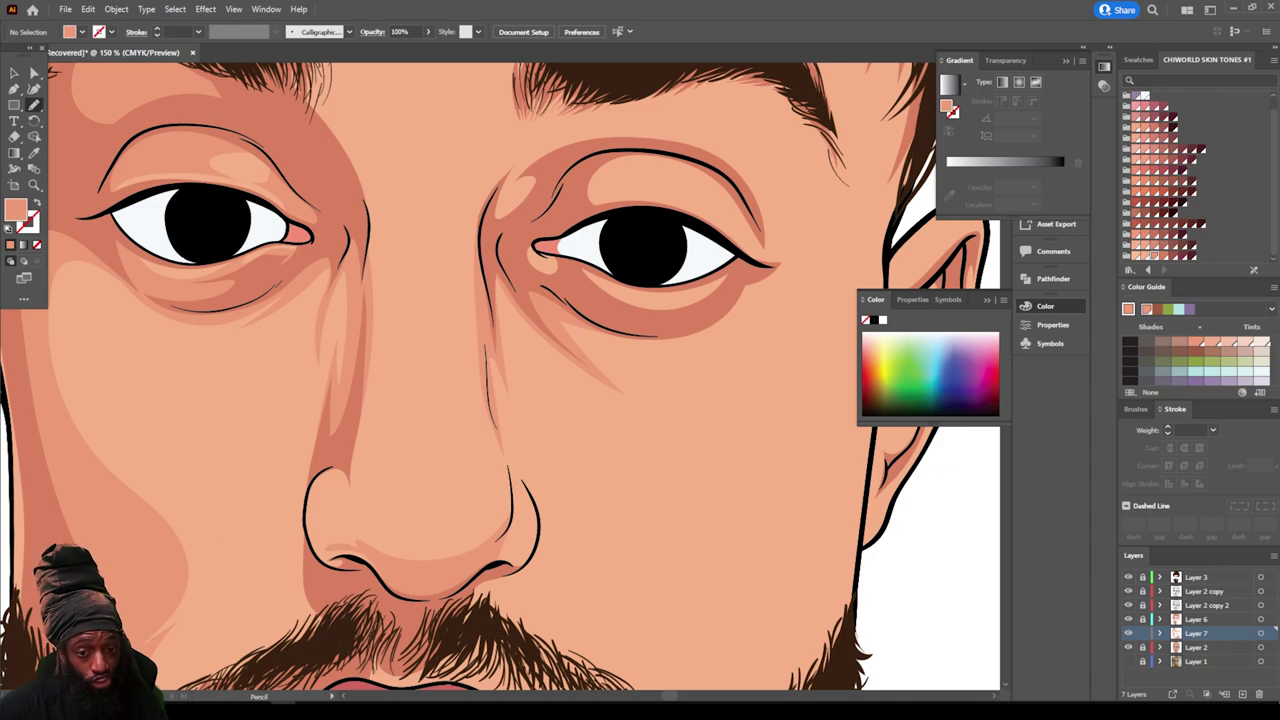
{"action": "left_click_drag", "start_coordinate": [643, 246], "coordinate": [578, 384]}
{"action": "key", "text": "ctrl+equal"}
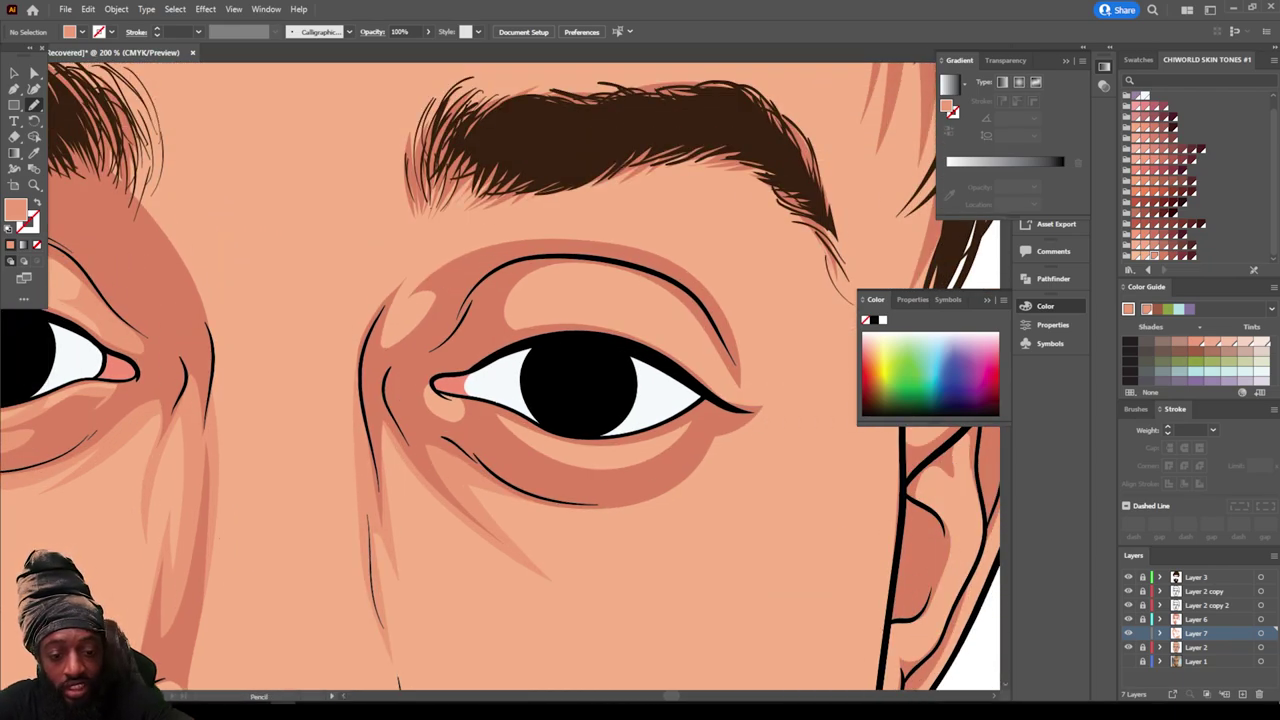
{"action": "mouse_move", "coordinate": [668, 470]}
{"action": "left_mouse_down"}
{"action": "mouse_move", "coordinate": [681, 429]}
{"action": "mouse_move", "coordinate": [610, 457]}
{"action": "mouse_move", "coordinate": [541, 433]}
{"action": "mouse_move", "coordinate": [498, 450]}
{"action": "left_mouse_up"}
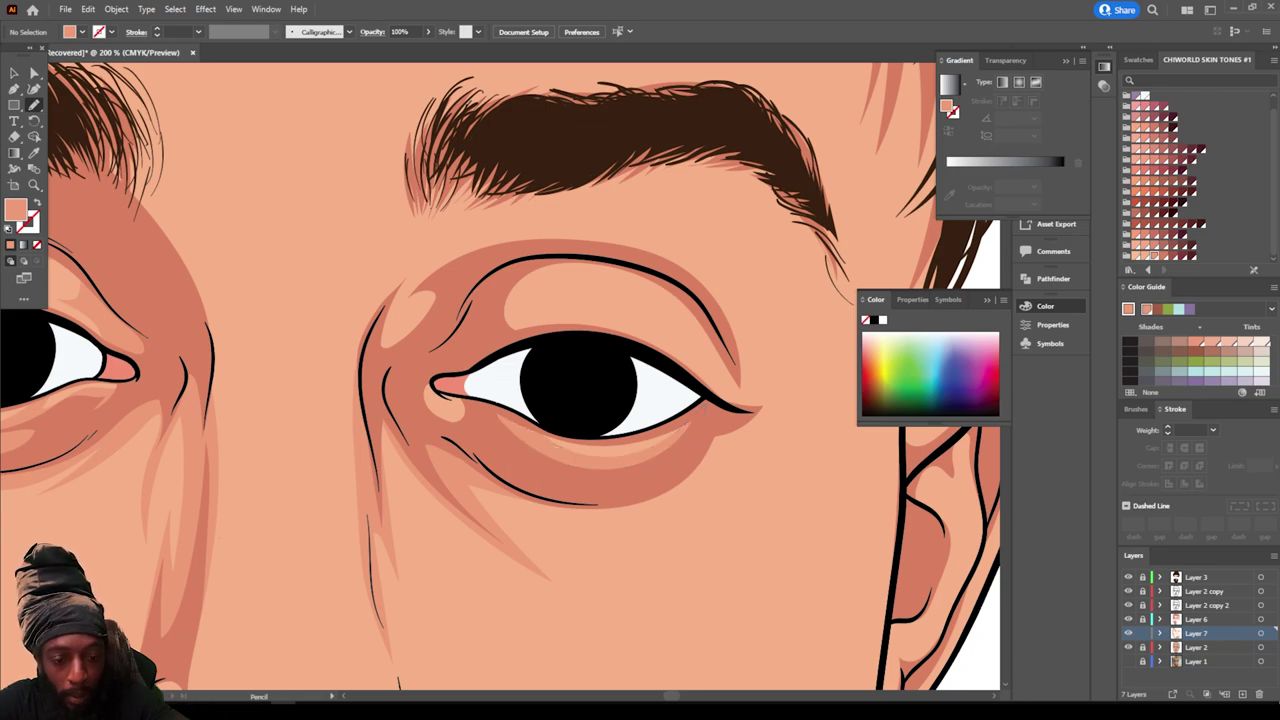
Step: Shade the right-hand upper eyelid with mid-tones, leaving small highlights, and draw a mid-tone shape on the inner brow bone above it
{"action": "scroll", "coordinate": [444, 403], "scroll_direction": "up", "scroll_amount": 2}
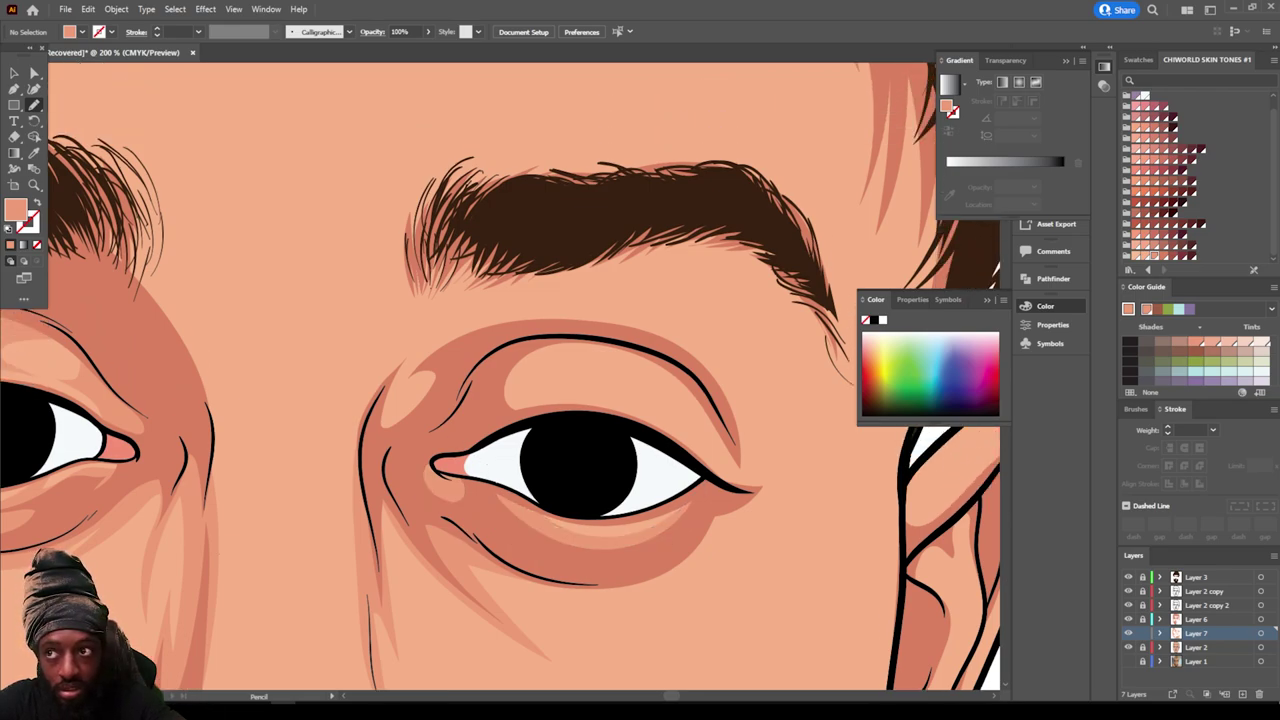
{"action": "mouse_move", "coordinate": [478, 433]}
{"action": "left_mouse_down"}
{"action": "mouse_move", "coordinate": [628, 408]}
{"action": "mouse_move", "coordinate": [600, 380]}
{"action": "mouse_move", "coordinate": [668, 370]}
{"action": "mouse_move", "coordinate": [565, 340]}
{"action": "mouse_move", "coordinate": [520, 380]}
{"action": "mouse_move", "coordinate": [538, 420]}
{"action": "mouse_move", "coordinate": [656, 430]}
{"action": "mouse_move", "coordinate": [712, 470]}
{"action": "mouse_move", "coordinate": [540, 408]}
{"action": "left_mouse_up"}
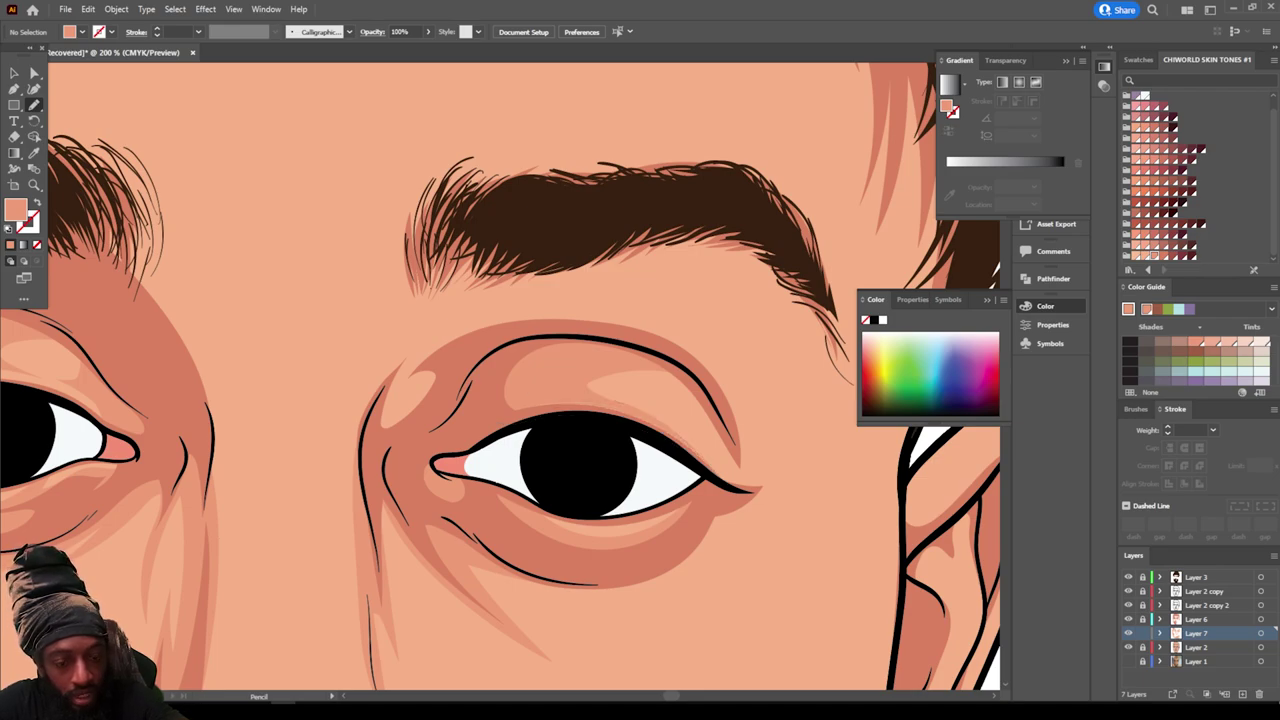
{"action": "mouse_move", "coordinate": [428, 404]}
{"action": "left_mouse_down"}
{"action": "mouse_move", "coordinate": [408, 358]}
{"action": "mouse_move", "coordinate": [384, 428]}
{"action": "mouse_move", "coordinate": [420, 396]}
{"action": "mouse_move", "coordinate": [588, 336]}
{"action": "mouse_move", "coordinate": [716, 386]}
{"action": "mouse_move", "coordinate": [608, 311]}
{"action": "mouse_move", "coordinate": [696, 230]}
{"action": "mouse_move", "coordinate": [434, 302]}
{"action": "left_mouse_up"}
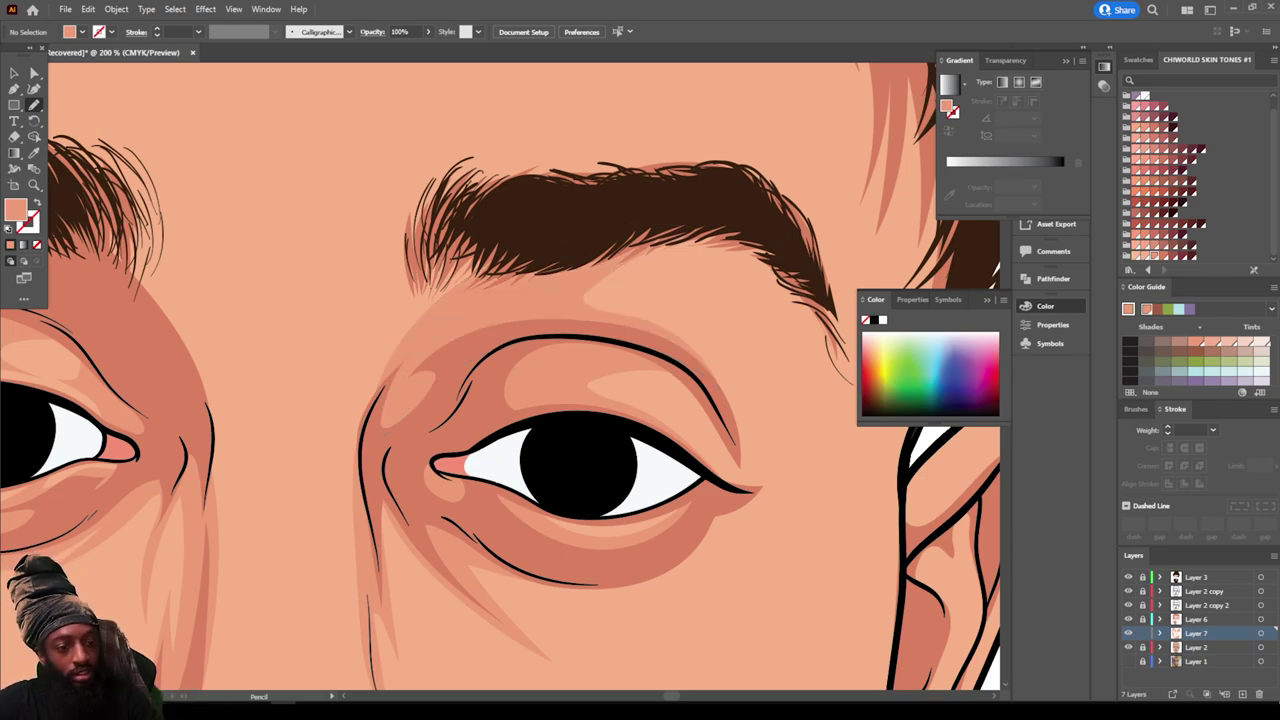
Step: Draw a long mid-tone shape down the right-hand edge of the face, from the temple past the eyebrow's end to the beard
{"action": "key", "text": "ctrl+minus"}
{"action": "key", "text": "ctrl+minus"}
{"action": "key", "text": "ctrl+minus"}
{"action": "key", "text": "ctrl+minus"}
{"action": "scroll", "coordinate": [500, 376], "scroll_direction": "down", "scroll_amount": 3}
{"action": "key", "text": "ctrl+plus"}
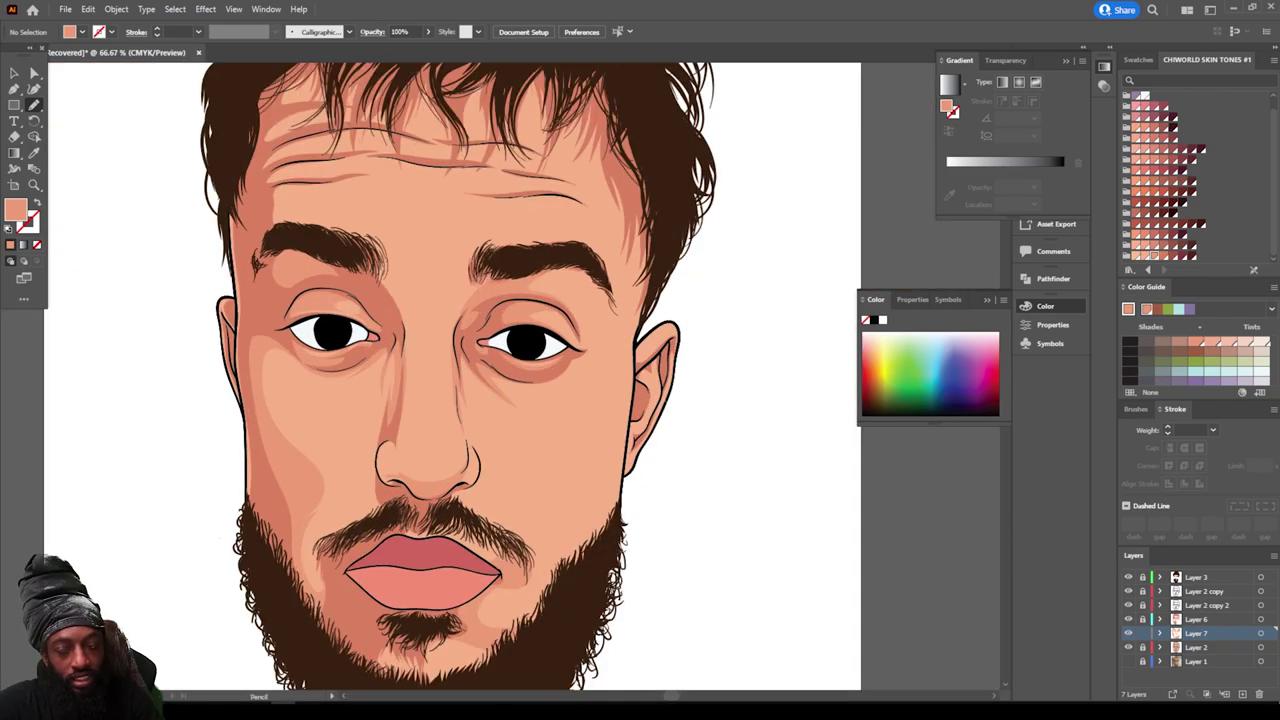
{"action": "scroll", "coordinate": [500, 376], "scroll_direction": "down", "scroll_amount": 1}
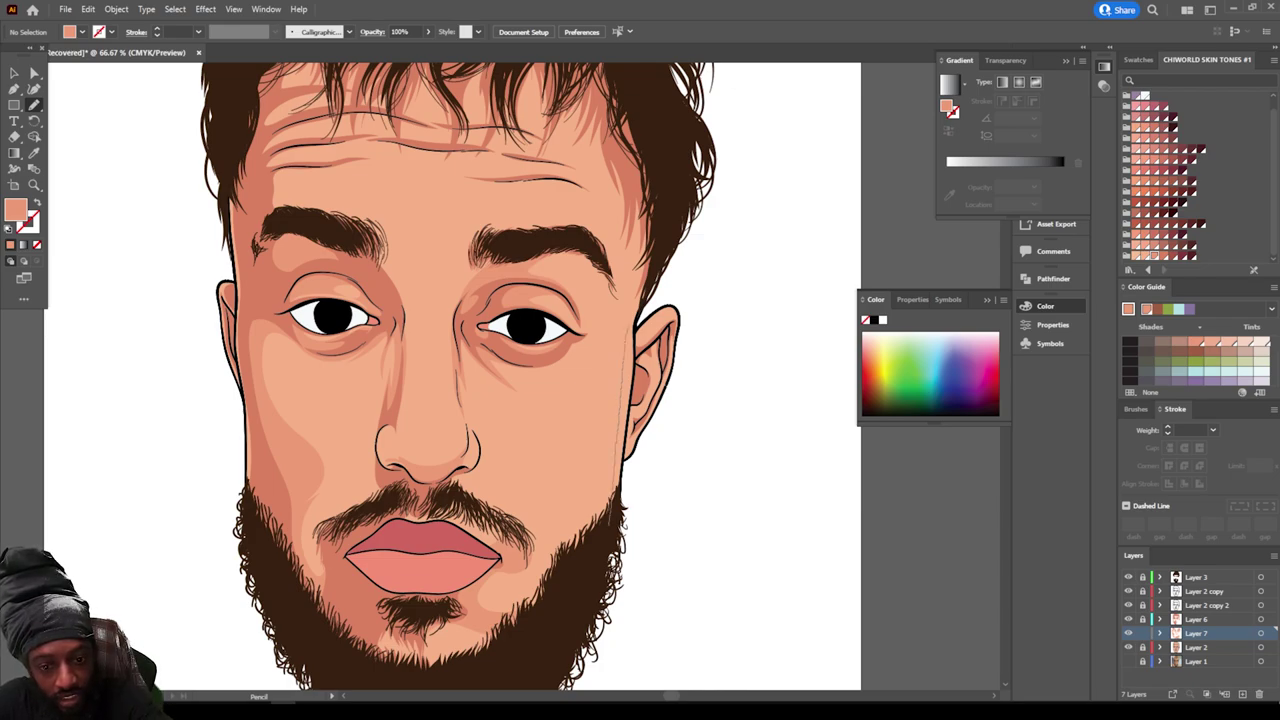
{"action": "mouse_move", "coordinate": [629, 322]}
{"action": "left_mouse_down"}
{"action": "mouse_move", "coordinate": [655, 253]}
{"action": "mouse_move", "coordinate": [643, 172]}
{"action": "mouse_move", "coordinate": [616, 223]}
{"action": "left_mouse_up"}
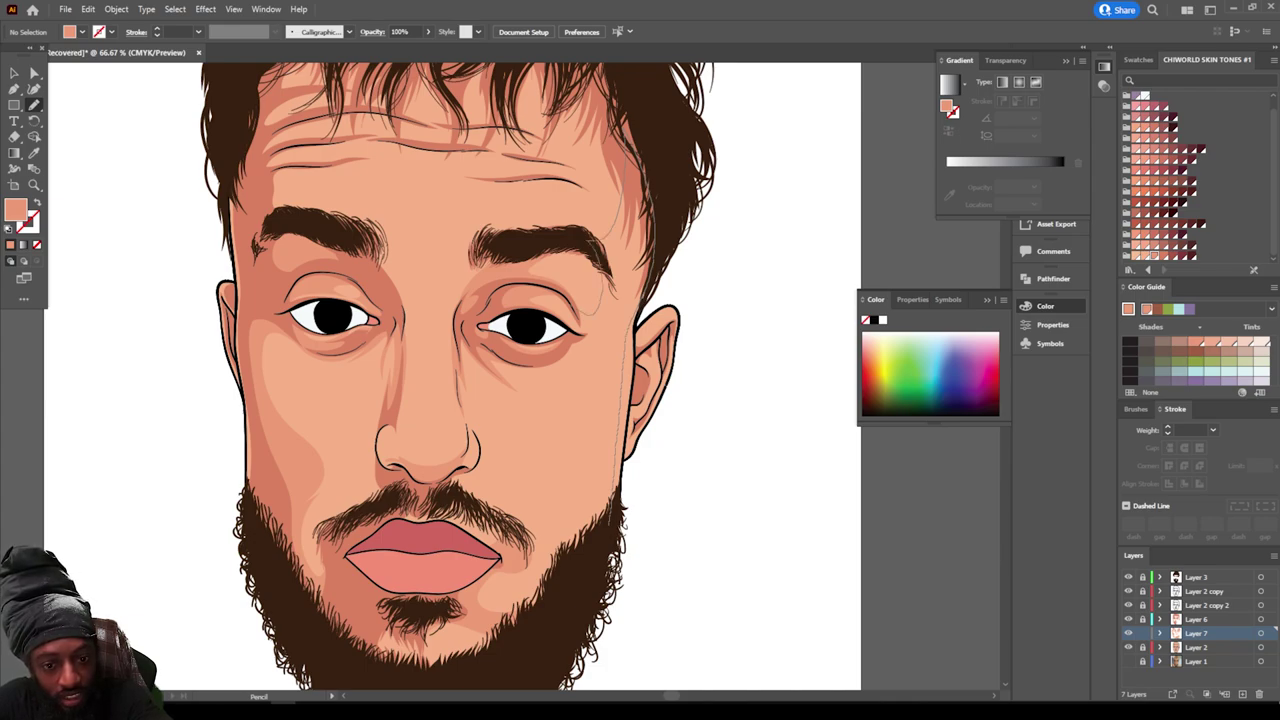
{"action": "left_click_drag", "start_coordinate": [583, 313], "coordinate": [617, 387]}
{"action": "left_click_drag", "start_coordinate": [590, 456], "coordinate": [570, 542]}
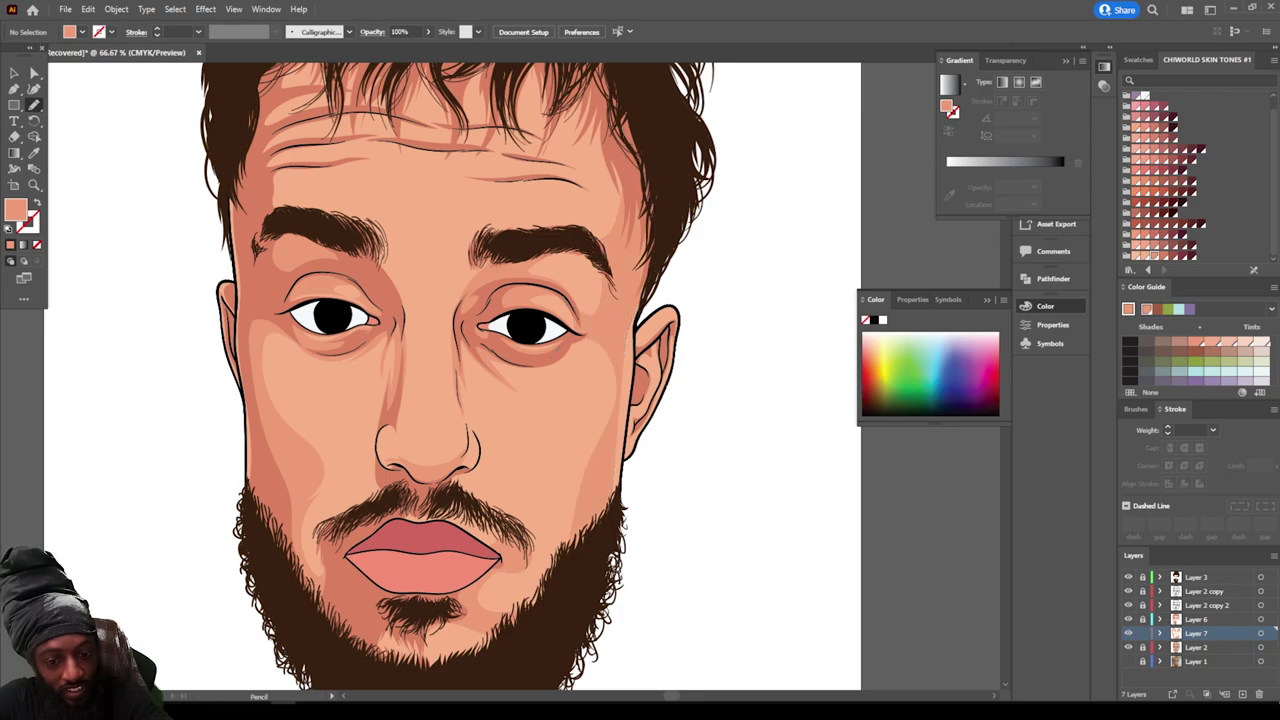
Step: Draw mid-tone shapes from the right-hand side of the nose down the cheek fold and around the left-hand nostril and nose tip
{"action": "key", "text": "ctrl+minus"}
{"action": "key", "text": "ctrl+minus"}
{"action": "key", "text": "ctrl+minus"}
{"action": "key", "text": "ctrl+equal"}
{"action": "key", "text": "ctrl+equal"}
{"action": "key", "text": "ctrl+equal"}
{"action": "key", "text": "ctrl+equal"}
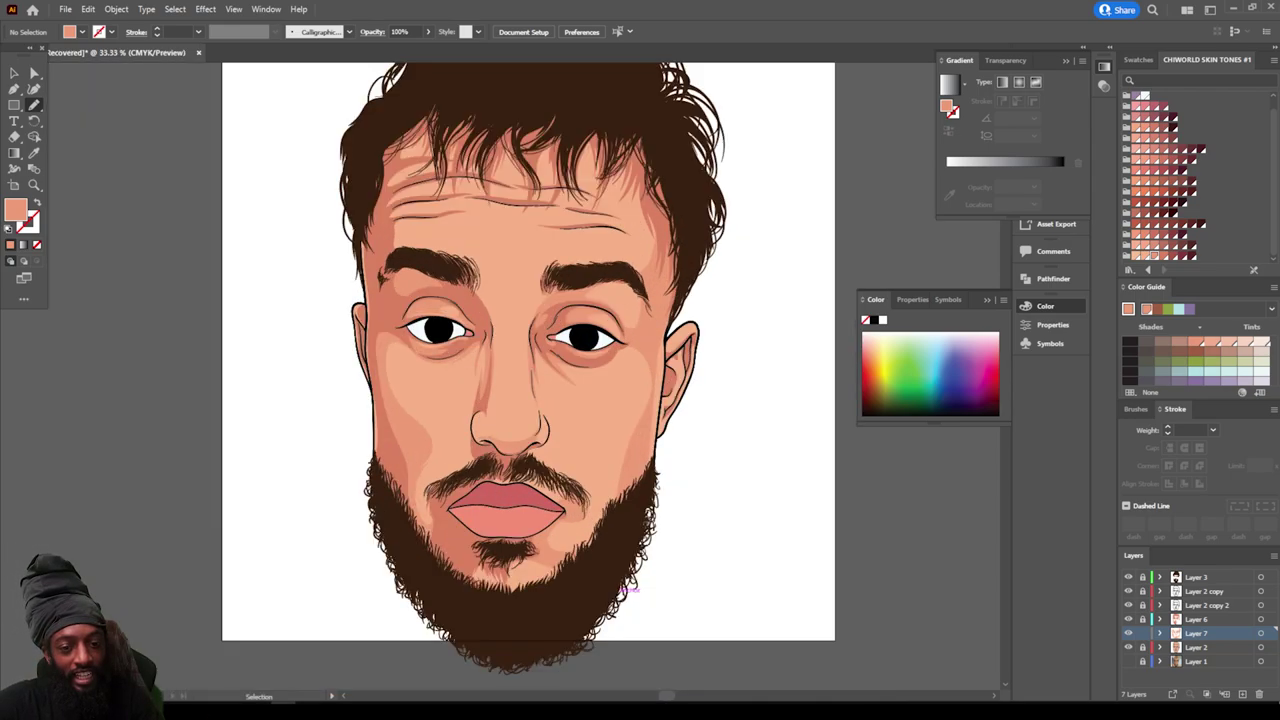
{"action": "scroll", "coordinate": [500, 505], "scroll_direction": "up", "scroll_amount": 2}
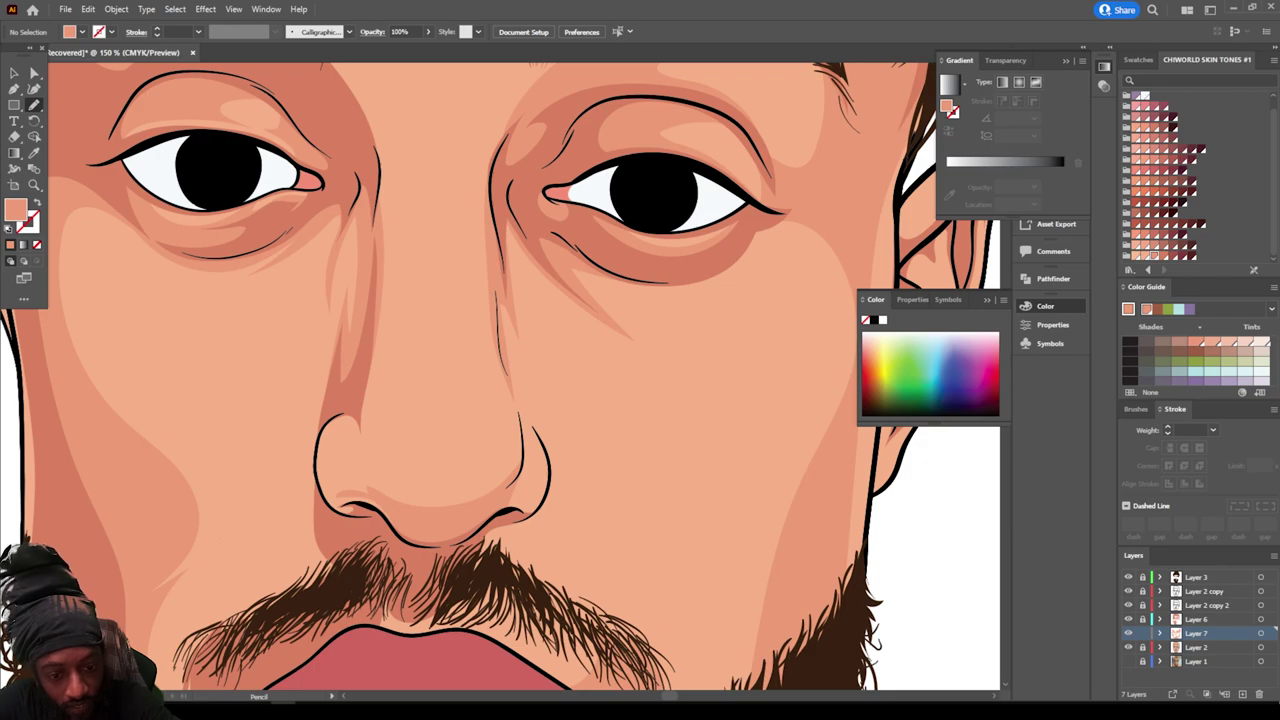
{"action": "mouse_move", "coordinate": [550, 450]}
{"action": "left_mouse_down"}
{"action": "mouse_move", "coordinate": [597, 546]}
{"action": "mouse_move", "coordinate": [515, 394]}
{"action": "left_mouse_up"}
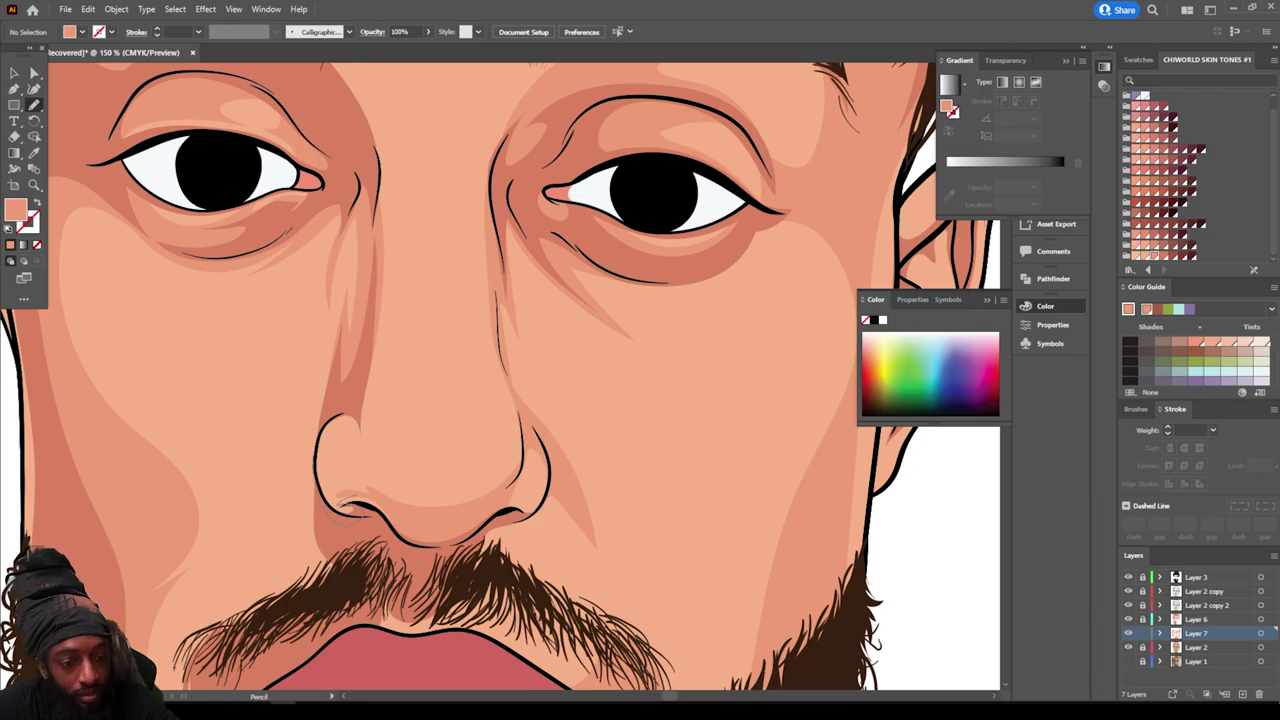
{"action": "mouse_move", "coordinate": [343, 418]}
{"action": "left_mouse_down"}
{"action": "mouse_move", "coordinate": [362, 462]}
{"action": "mouse_move", "coordinate": [380, 352]}
{"action": "mouse_move", "coordinate": [390, 468]}
{"action": "mouse_move", "coordinate": [434, 500]}
{"action": "mouse_move", "coordinate": [384, 490]}
{"action": "left_mouse_up"}
{"action": "left_click_drag", "start_coordinate": [318, 440], "coordinate": [343, 417]}
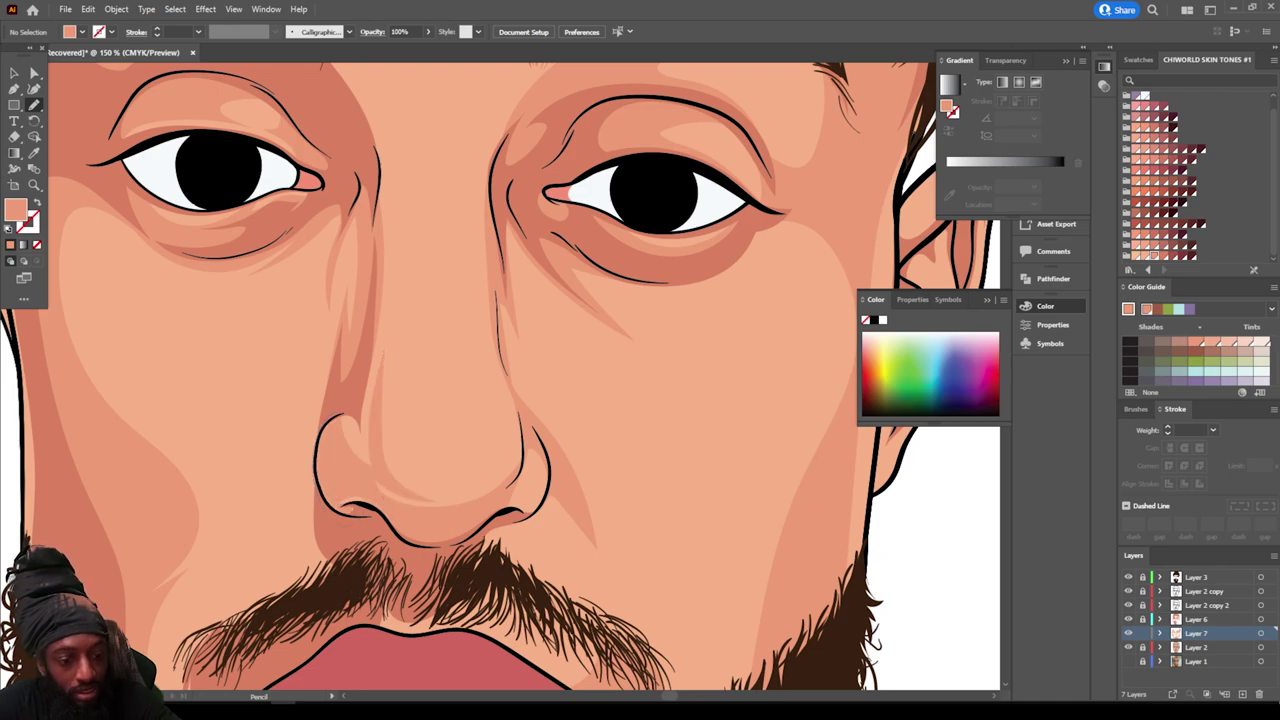
Step: Draw mid-tone shapes on the inner left-hand cheek, along the side of the nose and beside the nostril
{"action": "scroll", "coordinate": [520, 370], "scroll_direction": "down", "scroll_amount": 3}
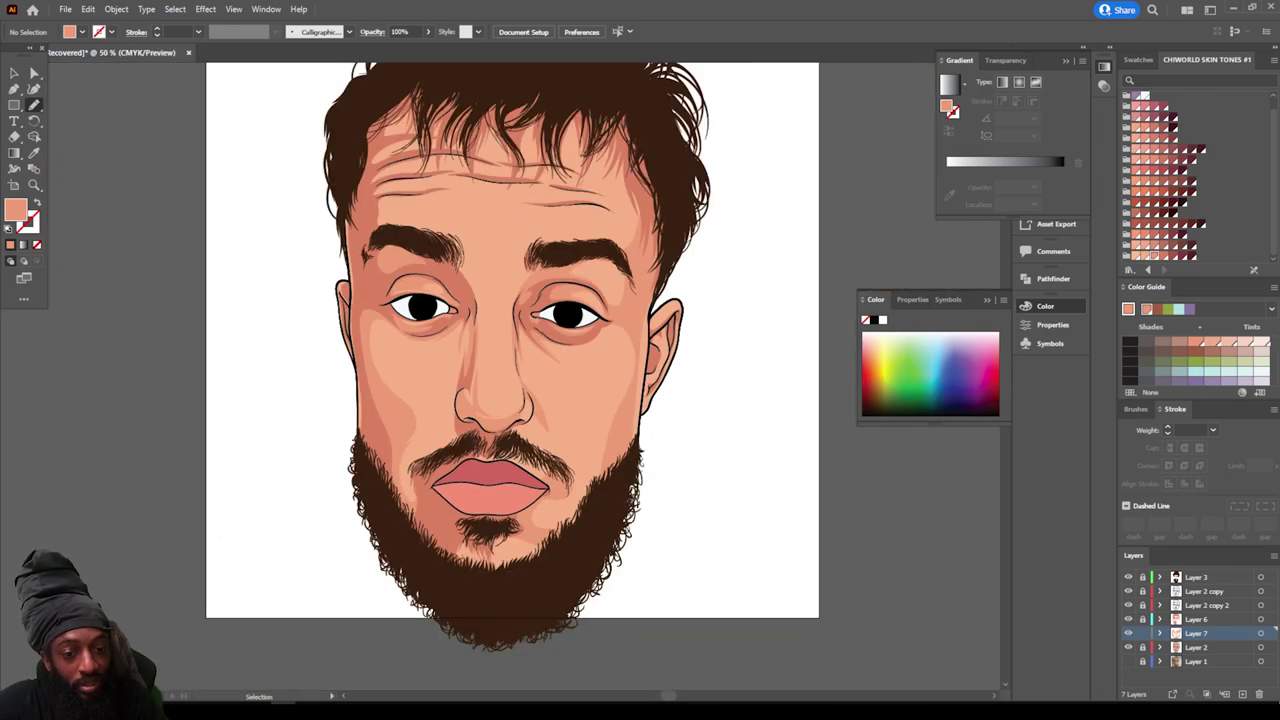
{"action": "scroll", "coordinate": [488, 368], "scroll_direction": "up", "scroll_amount": 3}
{"action": "scroll", "coordinate": [400, 450], "scroll_direction": "up", "scroll_amount": 1}
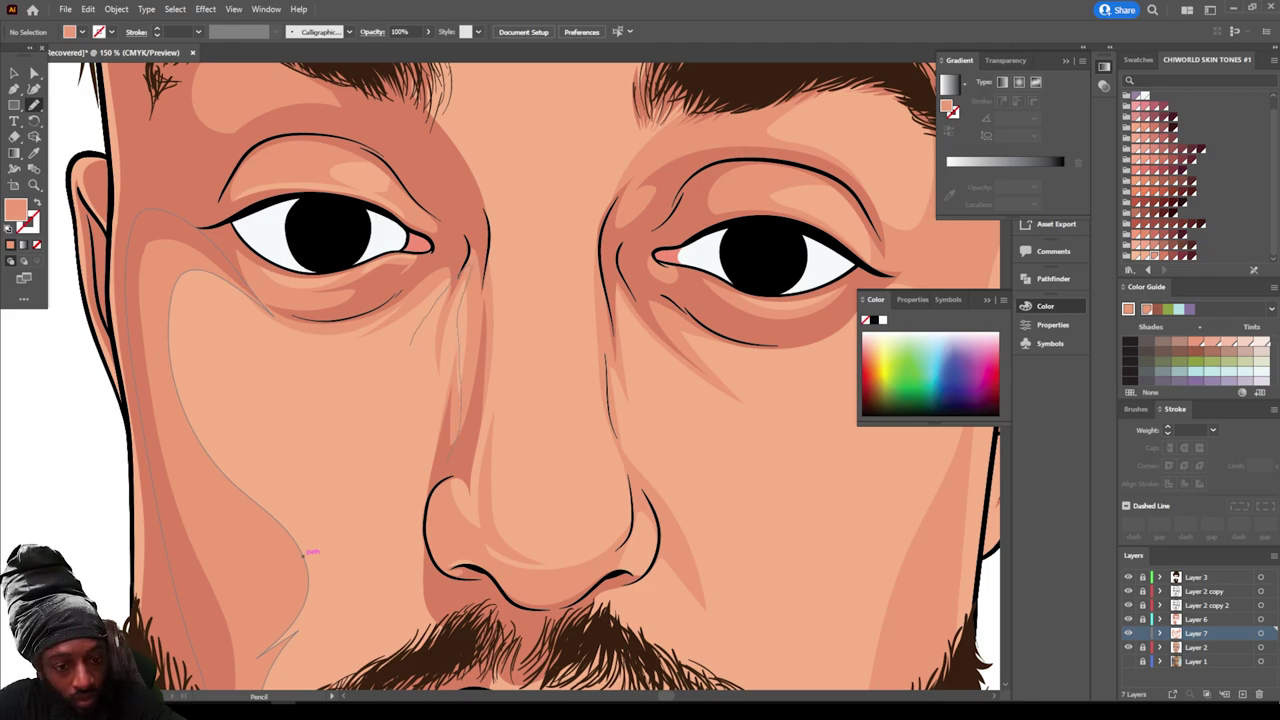
{"action": "mouse_move", "coordinate": [415, 411]}
{"action": "left_mouse_down"}
{"action": "mouse_move", "coordinate": [425, 396]}
{"action": "mouse_move", "coordinate": [424, 509]}
{"action": "mouse_move", "coordinate": [443, 472]}
{"action": "left_mouse_up"}
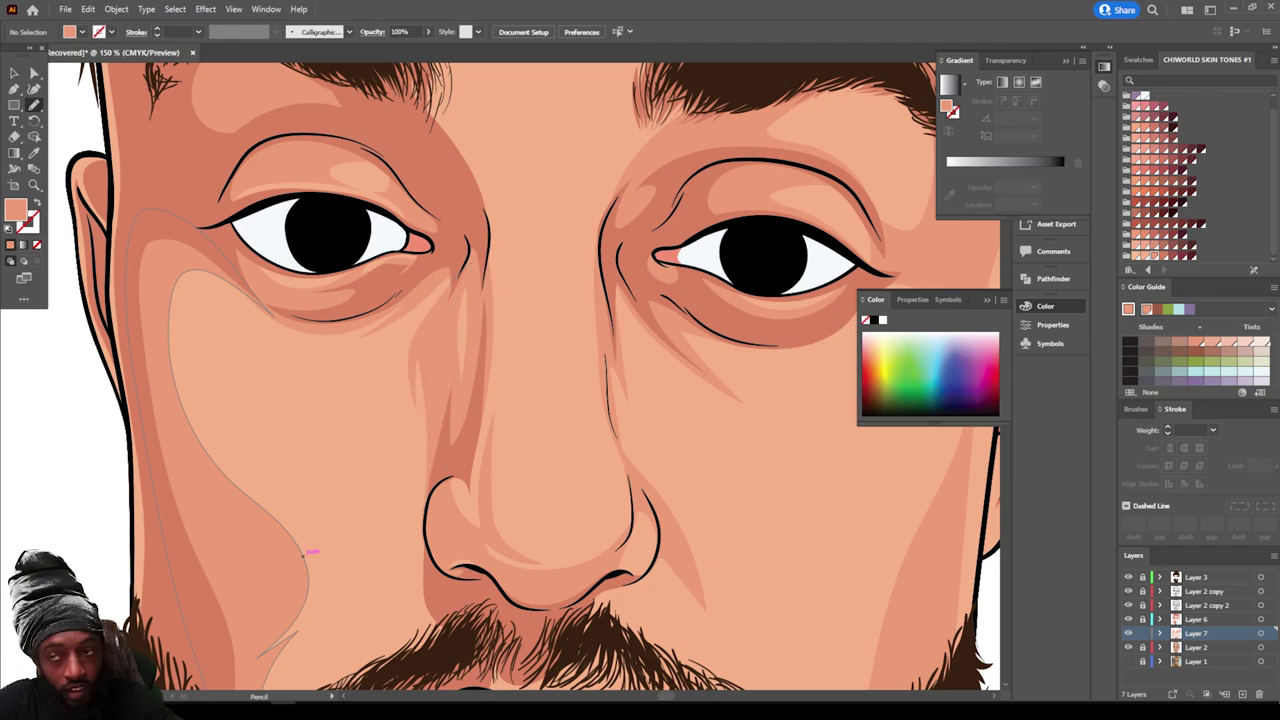
{"action": "scroll", "coordinate": [443, 472], "scroll_direction": "down", "scroll_amount": 2}
{"action": "scroll", "coordinate": [533, 377], "scroll_direction": "up", "scroll_amount": 1}
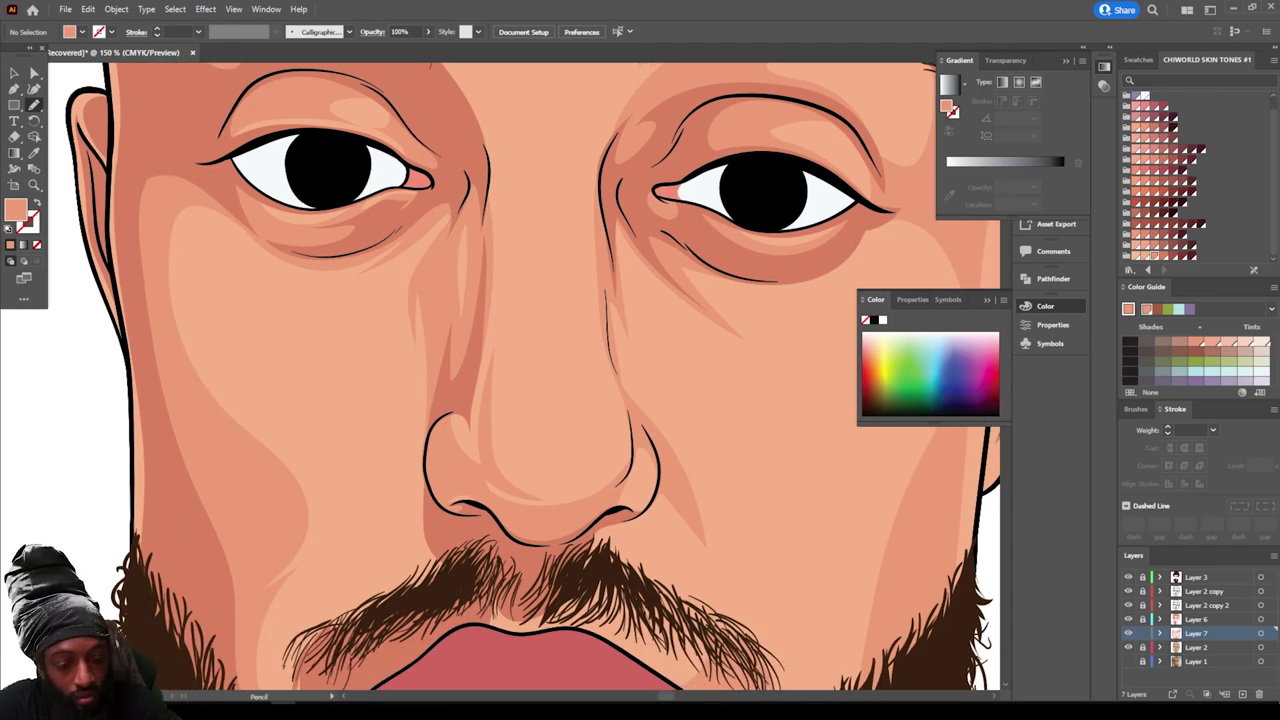
{"action": "mouse_move", "coordinate": [396, 500]}
{"action": "left_mouse_down"}
{"action": "mouse_move", "coordinate": [360, 486]}
{"action": "mouse_move", "coordinate": [413, 413]}
{"action": "mouse_move", "coordinate": [433, 456]}
{"action": "left_mouse_up"}
Step: Draw mid-tone shapes at the inner end of the left-hand eyebrow, beside the top of the nose bridge
{"action": "key", "text": "ctrl+minus"}
{"action": "key", "text": "ctrl+minus"}
{"action": "key", "text": "ctrl+minus"}
{"action": "key", "text": "ctrl+minus"}
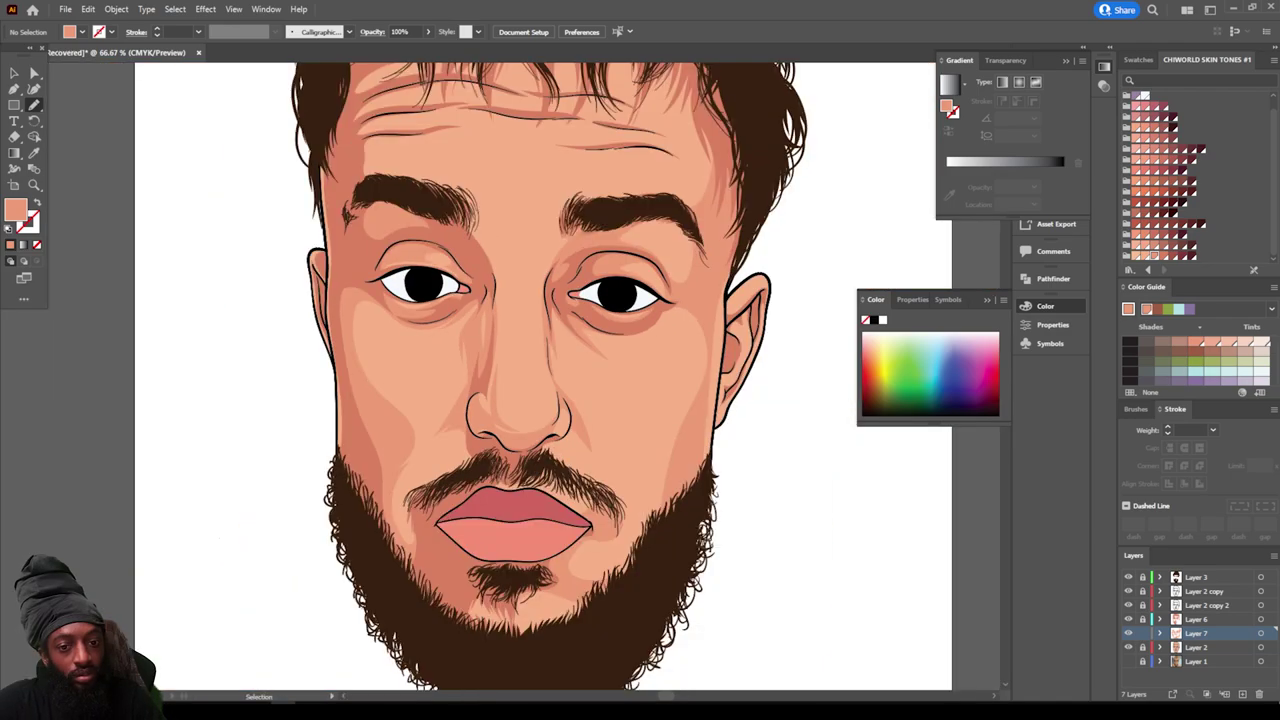
{"action": "key", "text": "ctrl+plus"}
{"action": "key", "text": "ctrl+plus"}
{"action": "key", "text": "ctrl+plus"}
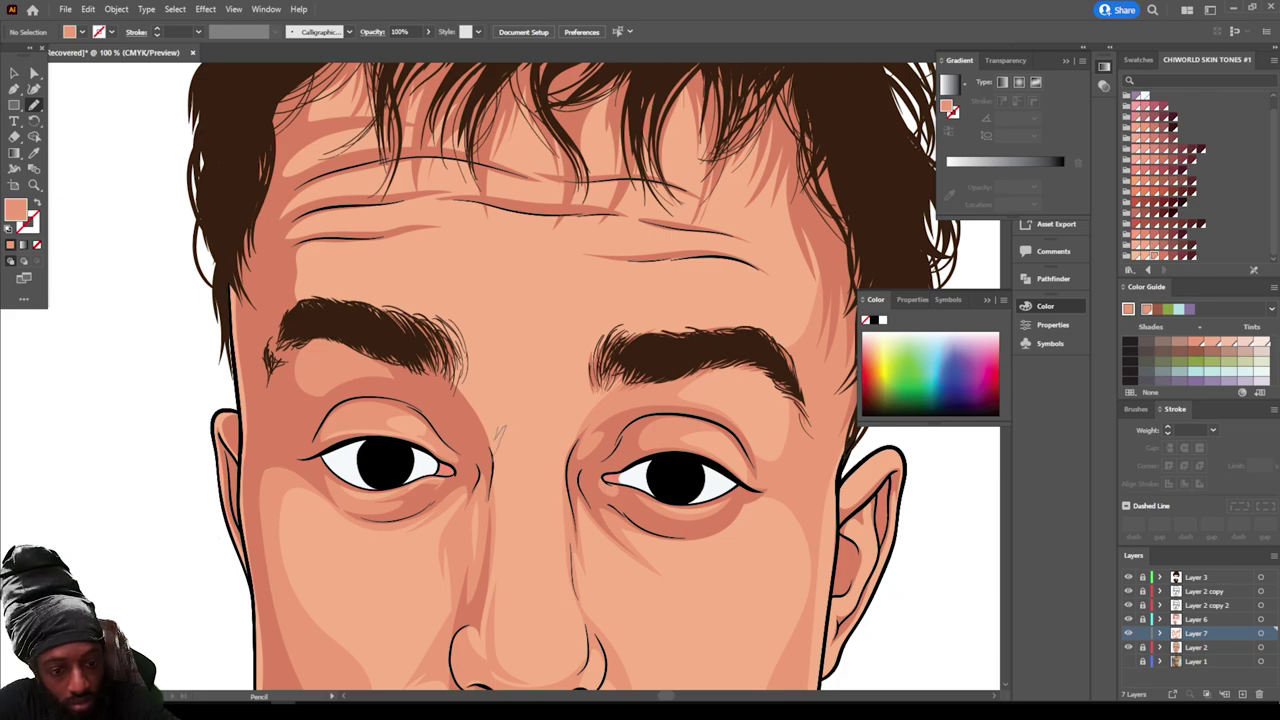
{"action": "mouse_move", "coordinate": [499, 428]}
{"action": "left_mouse_down"}
{"action": "mouse_move", "coordinate": [432, 348]}
{"action": "mouse_move", "coordinate": [430, 362]}
{"action": "left_mouse_up"}
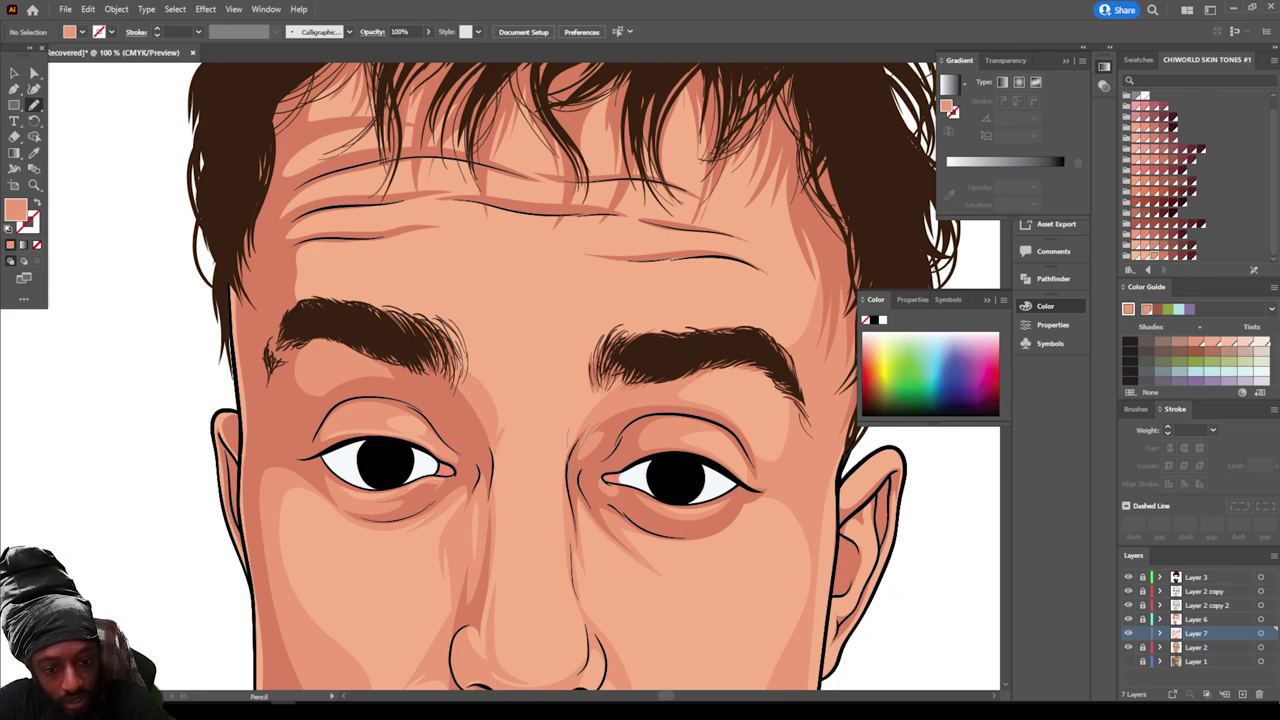
Step: Draw mid-tone shapes on the left-hand forehead by the hairline and wrinkles, and on the right-hand forehead above the eyebrow
{"action": "scroll", "coordinate": [600, 400], "scroll_direction": "up", "scroll_amount": 2}
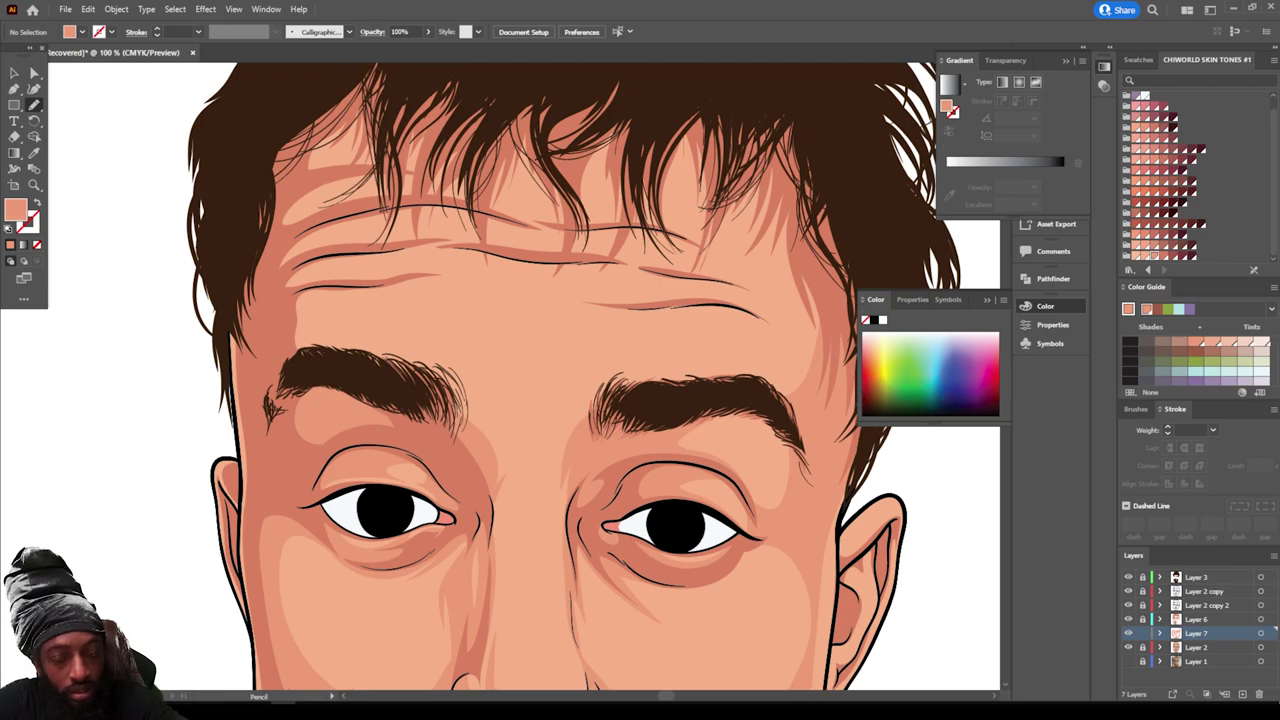
{"action": "mouse_move", "coordinate": [284, 371]}
{"action": "left_mouse_down"}
{"action": "mouse_move", "coordinate": [347, 377]}
{"action": "mouse_move", "coordinate": [313, 331]}
{"action": "mouse_move", "coordinate": [418, 284]}
{"action": "mouse_move", "coordinate": [524, 288]}
{"action": "mouse_move", "coordinate": [392, 264]}
{"action": "mouse_move", "coordinate": [302, 274]}
{"action": "mouse_move", "coordinate": [424, 252]}
{"action": "mouse_move", "coordinate": [348, 240]}
{"action": "mouse_move", "coordinate": [286, 366]}
{"action": "left_mouse_up"}
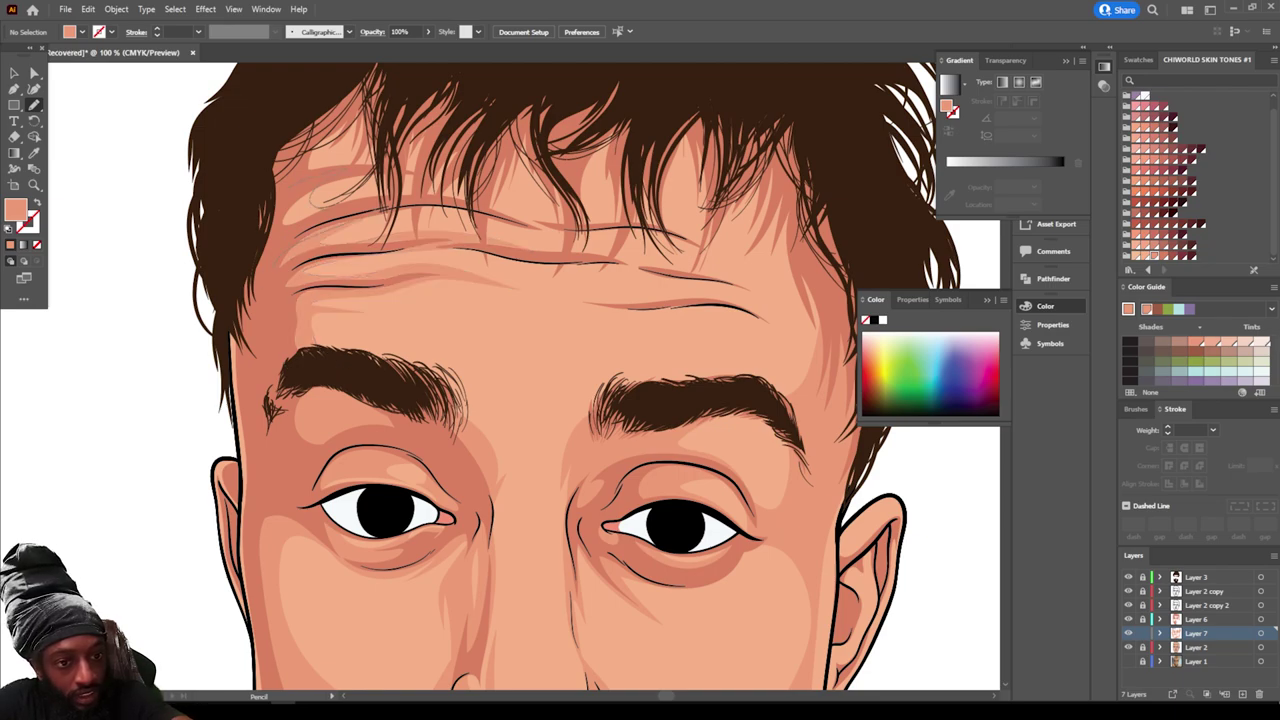
{"action": "left_click_drag", "start_coordinate": [316, 200], "coordinate": [286, 222]}
{"action": "left_click_drag", "start_coordinate": [334, 135], "coordinate": [310, 168]}
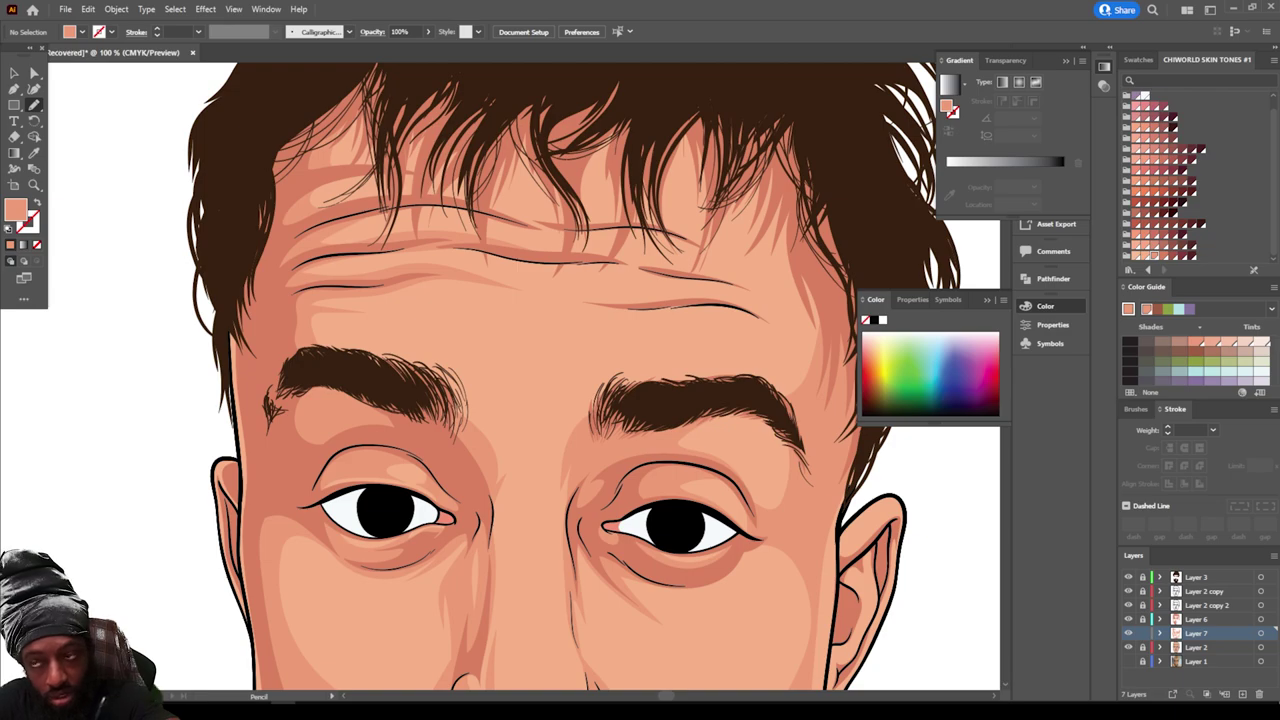
{"action": "mouse_move", "coordinate": [791, 413]}
{"action": "left_mouse_down"}
{"action": "mouse_move", "coordinate": [772, 403]}
{"action": "mouse_move", "coordinate": [758, 346]}
{"action": "left_mouse_up"}
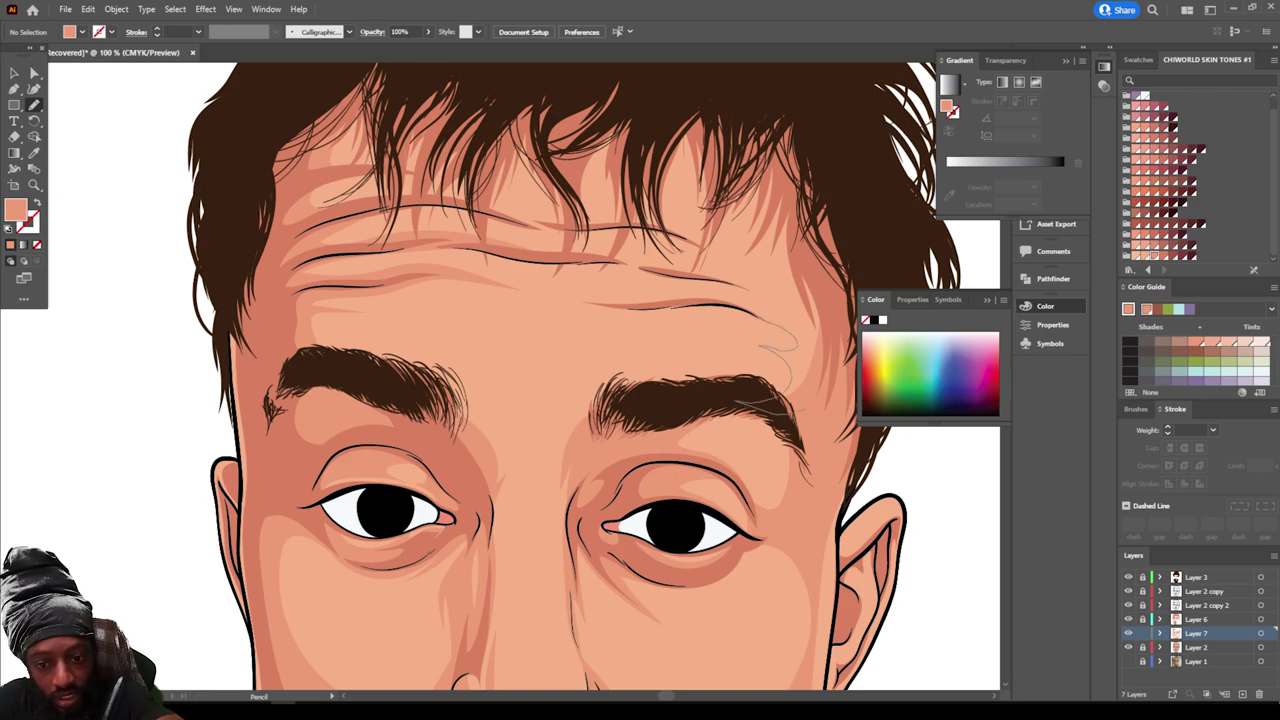
{"action": "mouse_move", "coordinate": [736, 286]}
{"action": "left_mouse_down"}
{"action": "mouse_move", "coordinate": [732, 214]}
{"action": "mouse_move", "coordinate": [856, 286]}
{"action": "mouse_move", "coordinate": [794, 412]}
{"action": "left_mouse_up"}
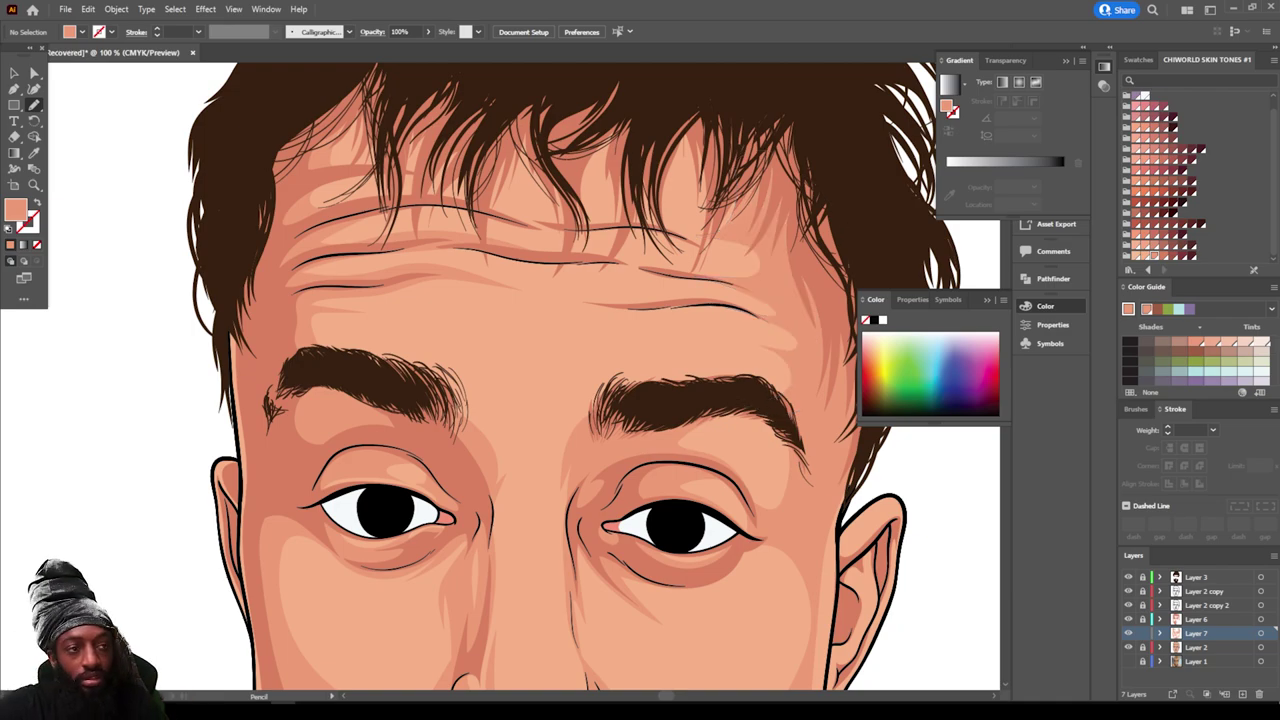
Step: Examine the mid-tone shading over the whole portrait
{"action": "key", "text": "ctrl+minus"}
{"action": "key", "text": "ctrl+minus"}
{"action": "key", "text": "ctrl+minus"}
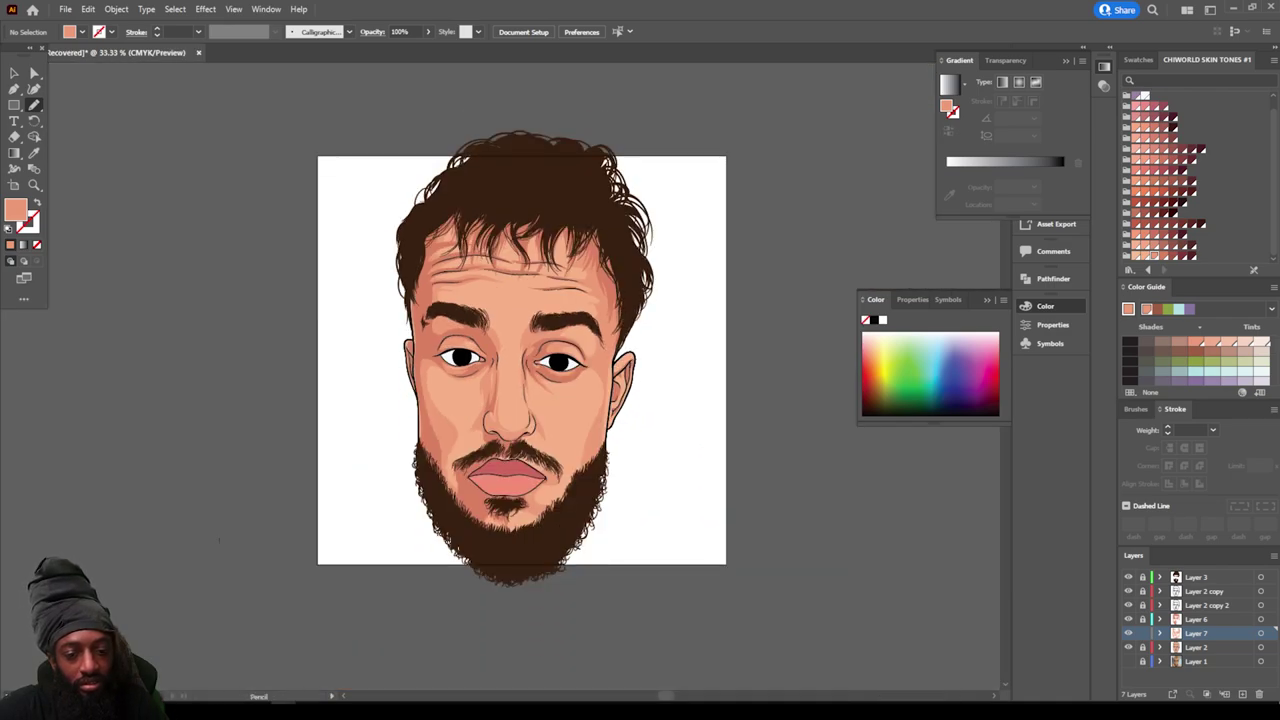
{"action": "key", "text": "ctrl+plus"}
{"action": "key", "text": "ctrl+plus"}
{"action": "key", "text": "ctrl+minus"}
{"action": "key", "text": "ctrl+minus"}
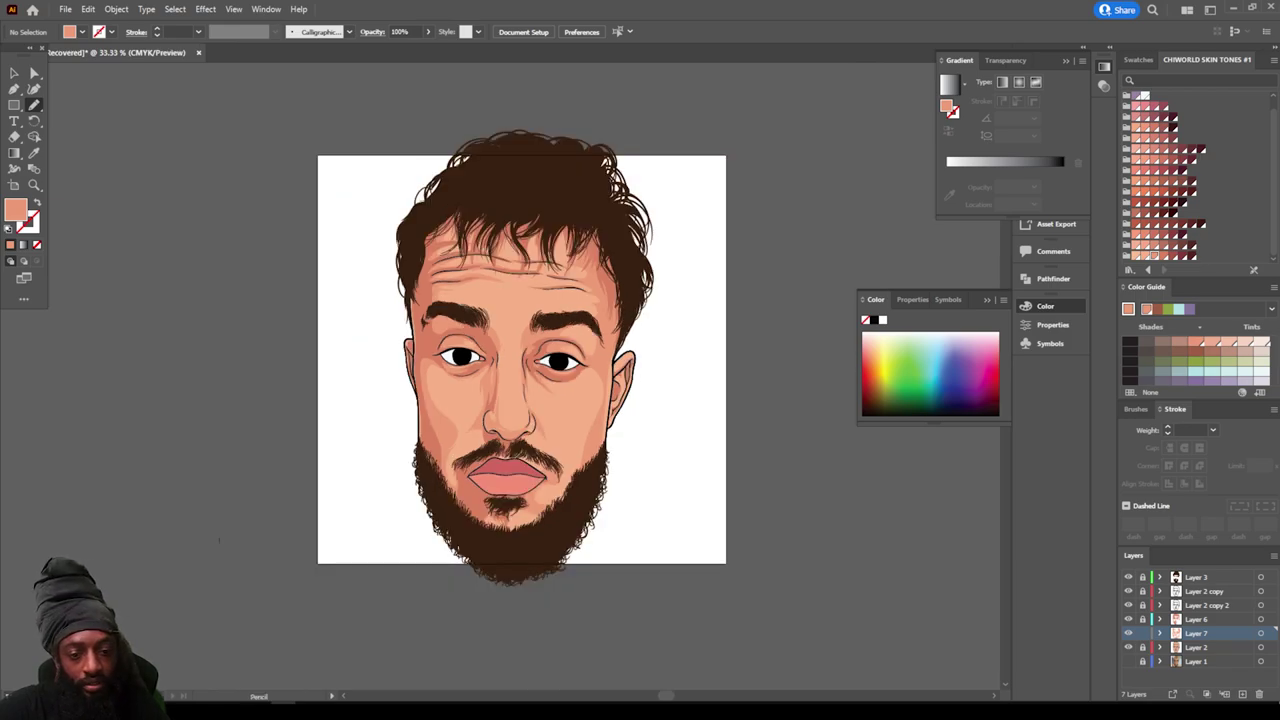
{"action": "key", "text": "ctrl+plus"}
{"action": "key", "text": "ctrl+plus"}
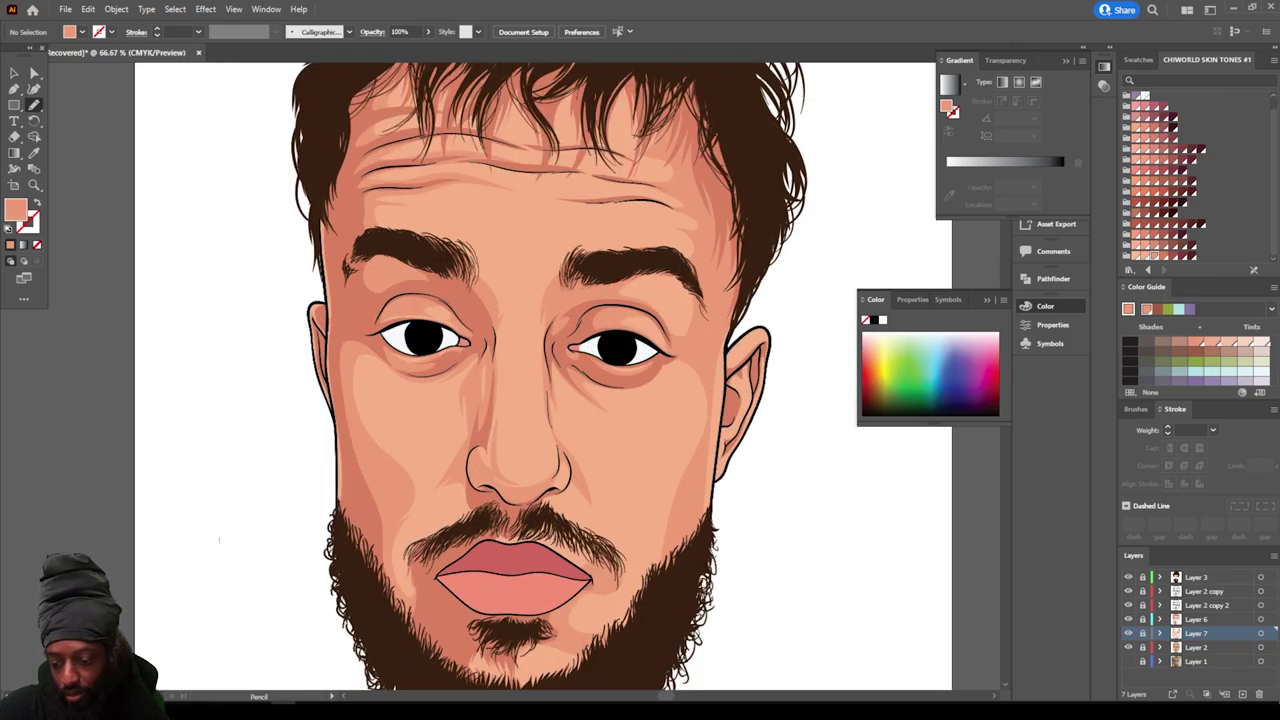
Step: Add a new layer directly above Layer 2 and draw a shading shape across the top of the nose bridge between the eyebrows
{"action": "left_click", "coordinate": [1198, 647]}
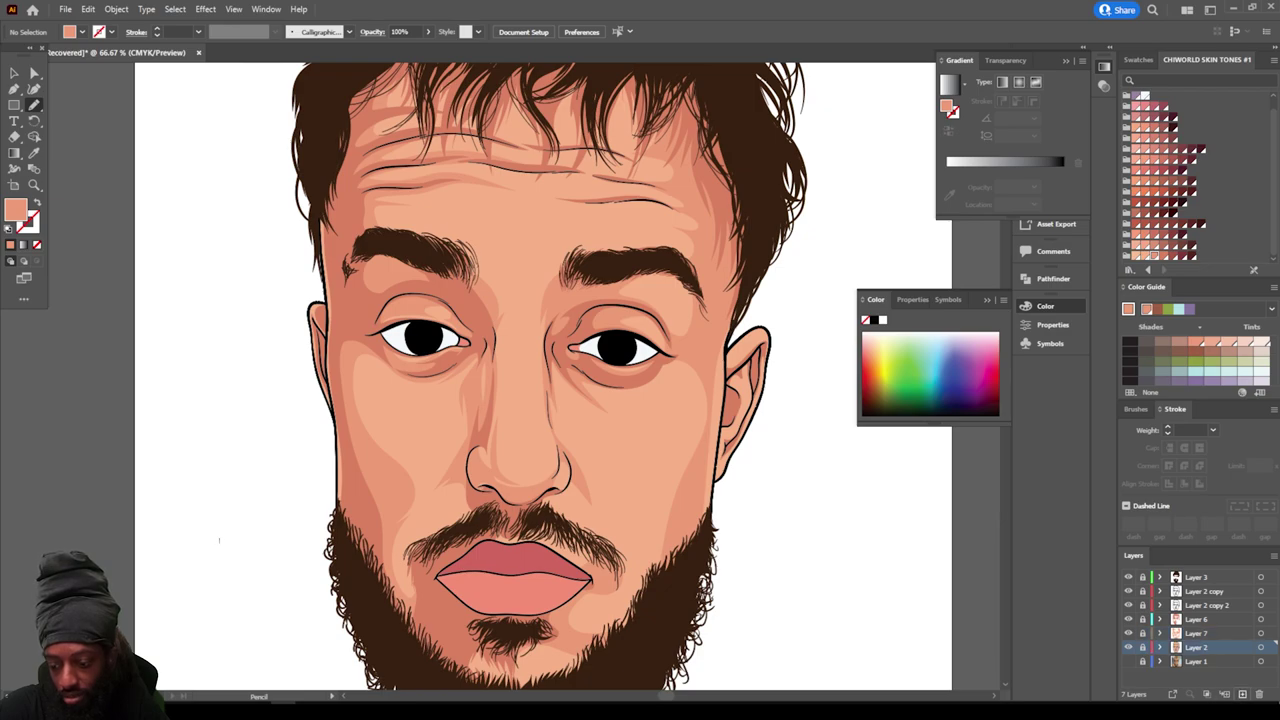
{"action": "left_click", "coordinate": [1242, 693]}
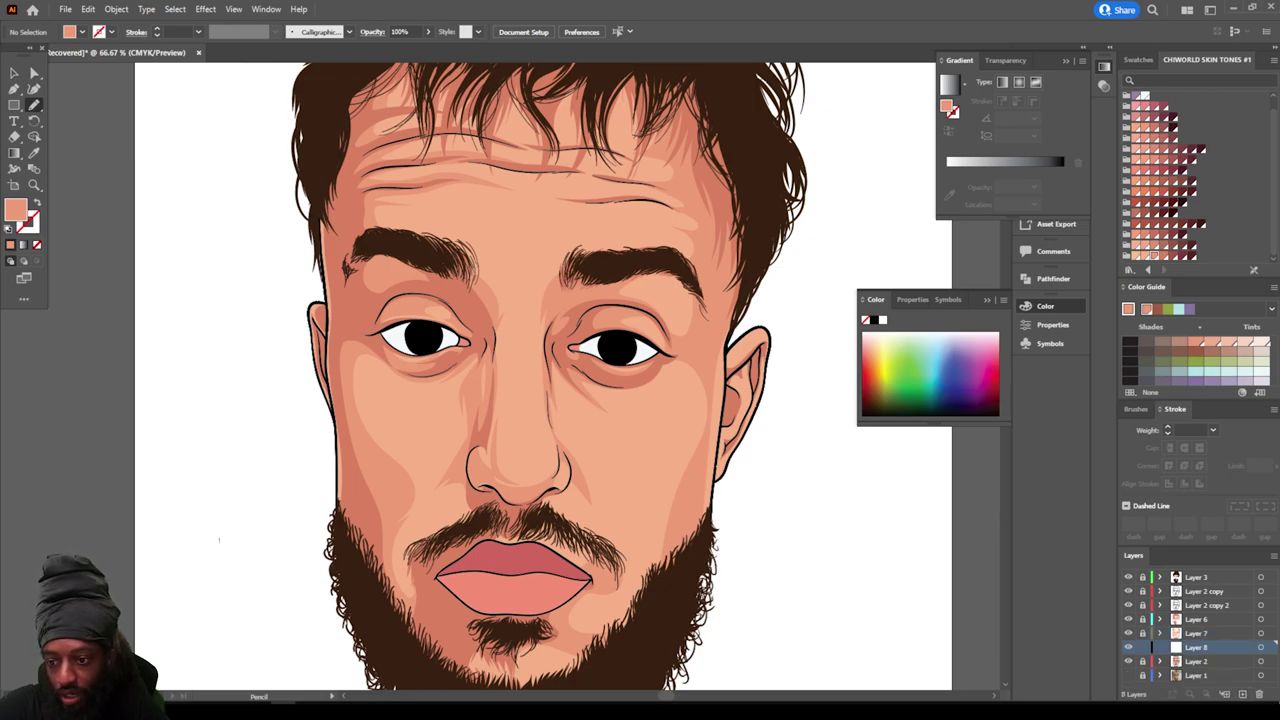
{"action": "key", "text": "ctrl+plus"}
{"action": "key", "text": "ctrl+plus"}
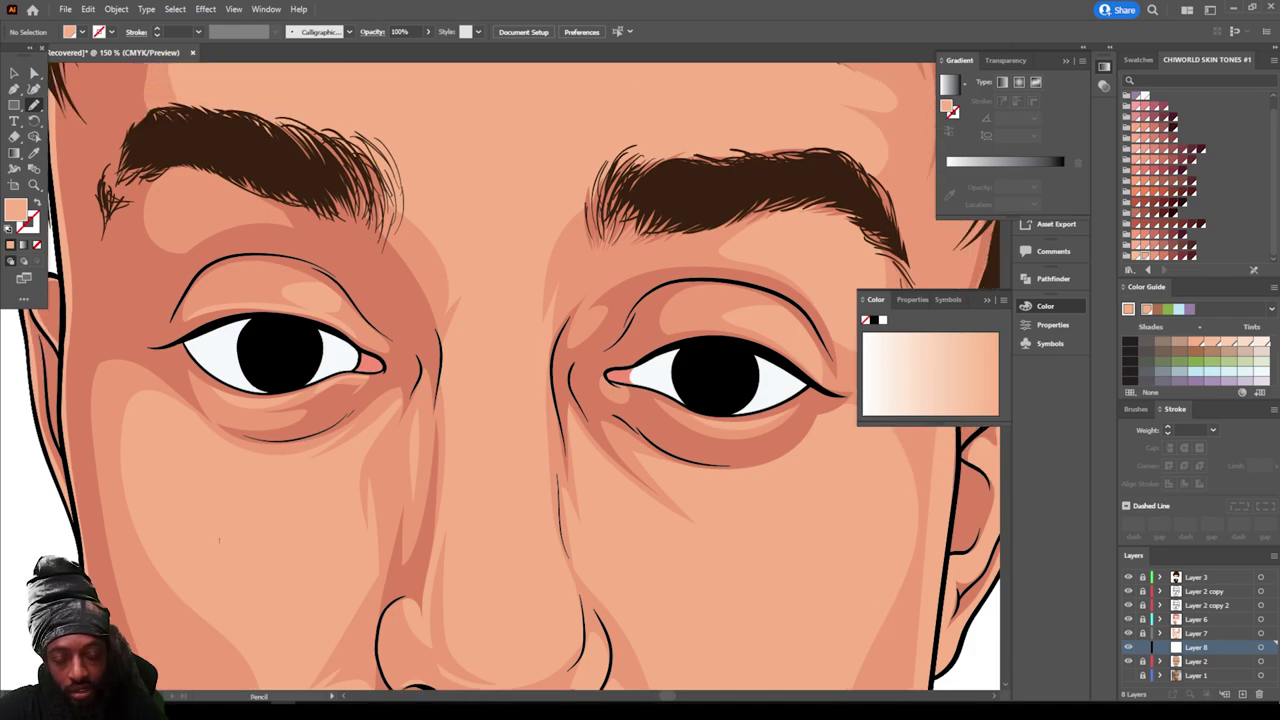
{"action": "key", "text": "ctrl+plus"}
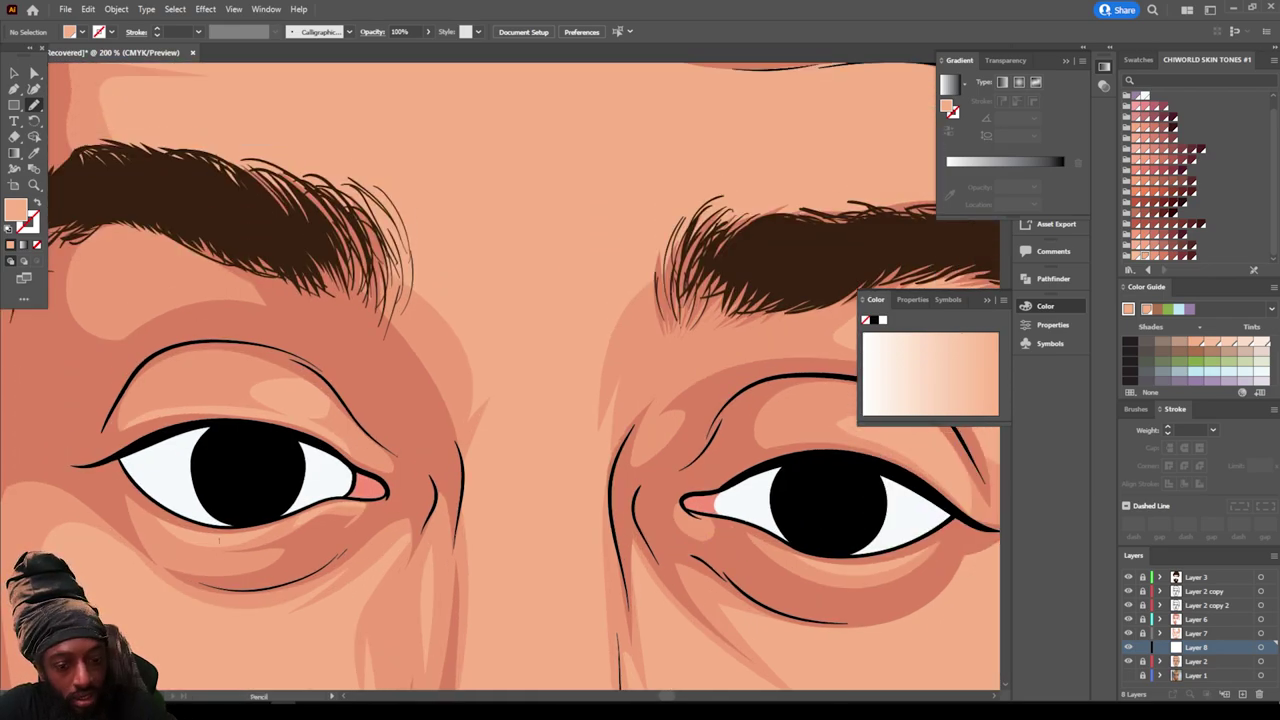
{"action": "mouse_move", "coordinate": [447, 402]}
{"action": "left_mouse_down"}
{"action": "mouse_move", "coordinate": [461, 495]}
{"action": "mouse_move", "coordinate": [500, 414]}
{"action": "mouse_move", "coordinate": [568, 400]}
{"action": "mouse_move", "coordinate": [620, 516]}
{"action": "mouse_move", "coordinate": [706, 300]}
{"action": "left_mouse_up"}
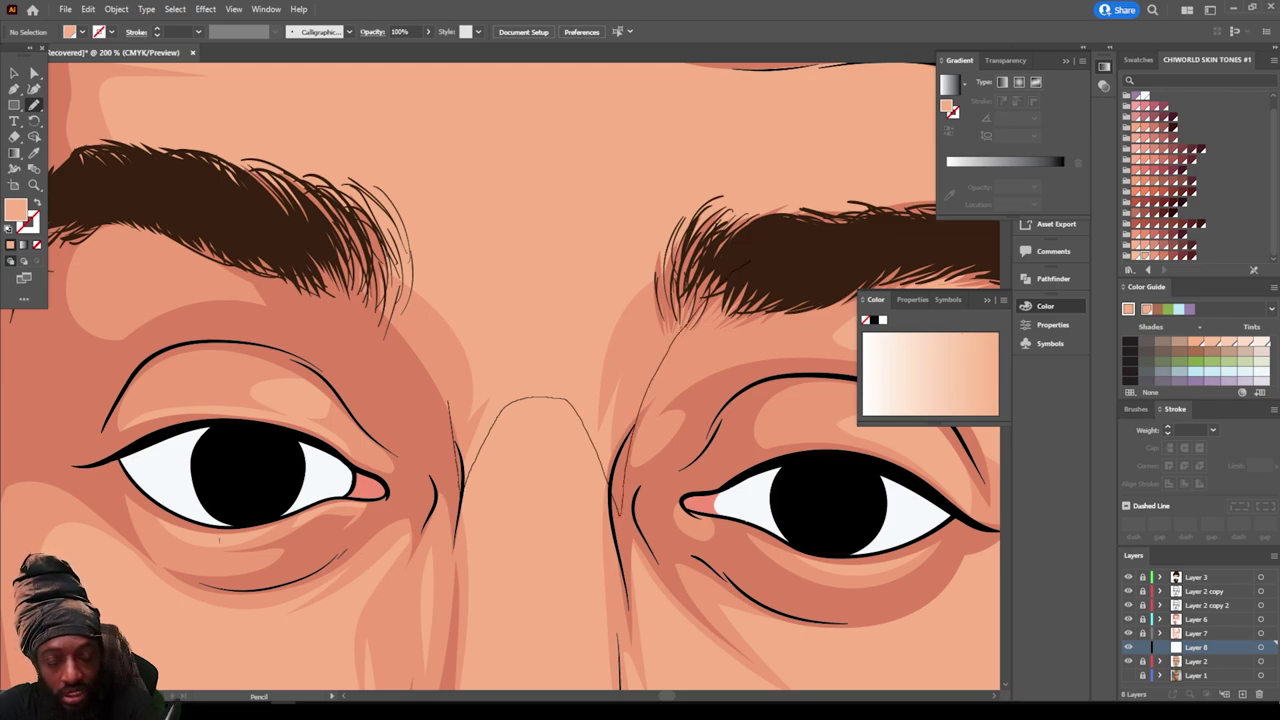
{"action": "mouse_move", "coordinate": [632, 278]}
{"action": "left_mouse_down"}
{"action": "mouse_move", "coordinate": [548, 314]}
{"action": "mouse_move", "coordinate": [341, 243]}
{"action": "left_mouse_up"}
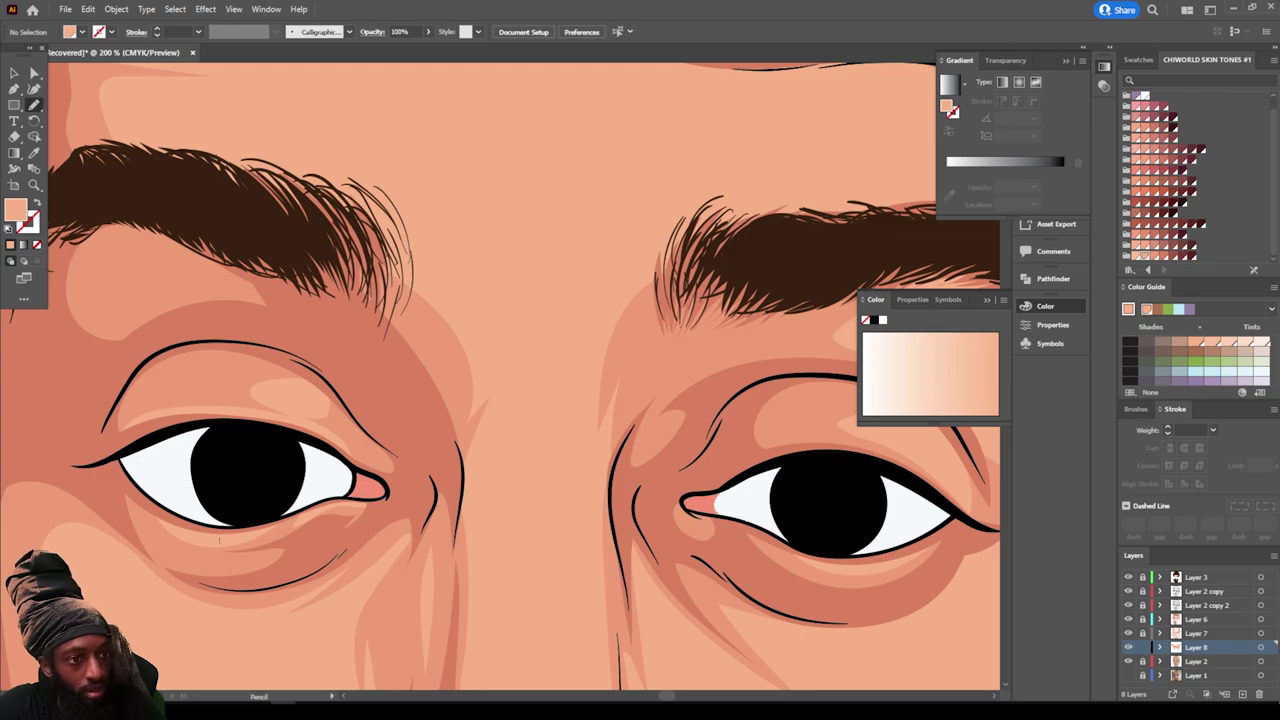
Step: Recolour the nose-bridge shape with a slightly deeper skin-tone swatch that separates it from the base skin
{"action": "key", "text": "v"}
{"action": "left_click", "coordinate": [545, 350]}
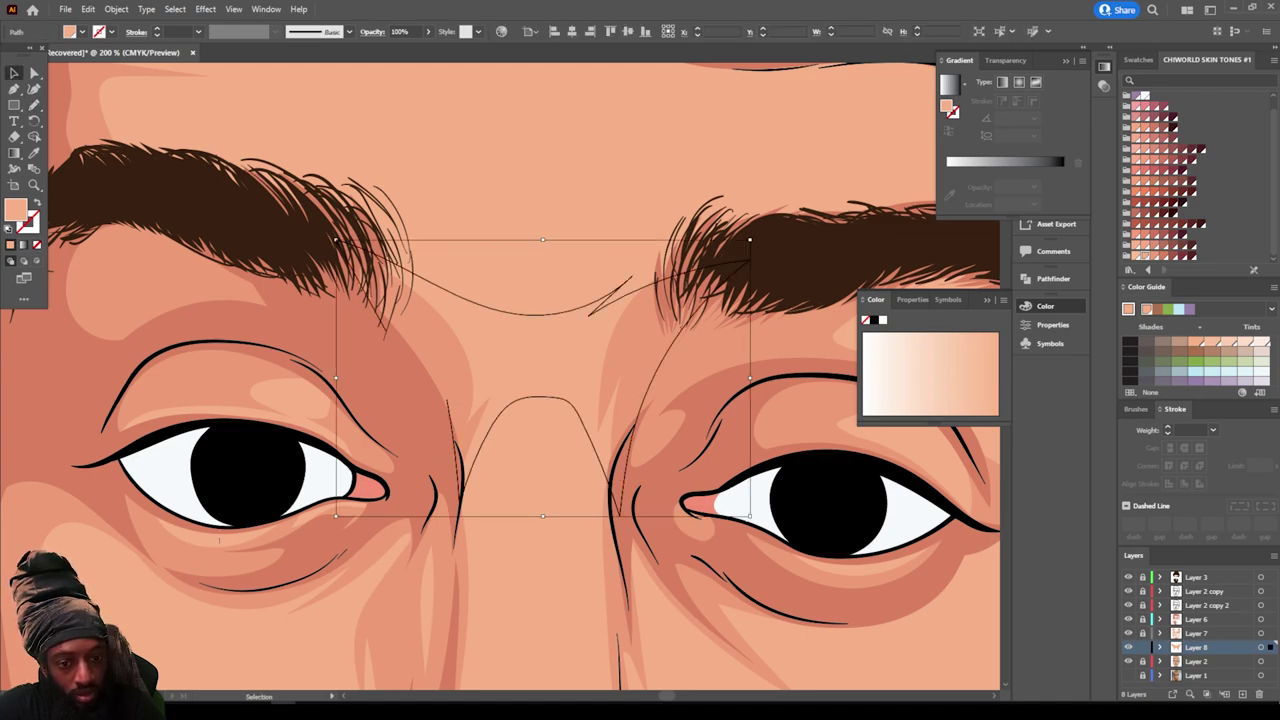
{"action": "key", "text": "ctrl+plus"}
{"action": "key", "text": "v"}
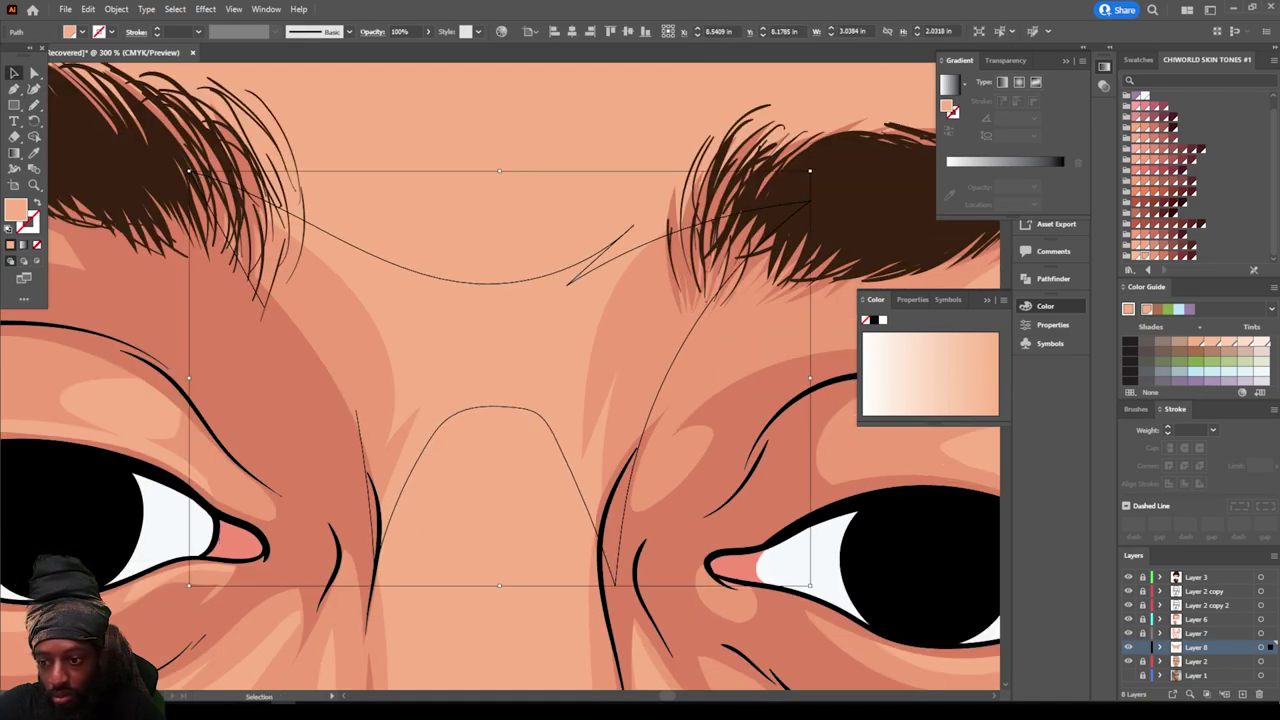
{"action": "left_click", "coordinate": [1144, 247]}
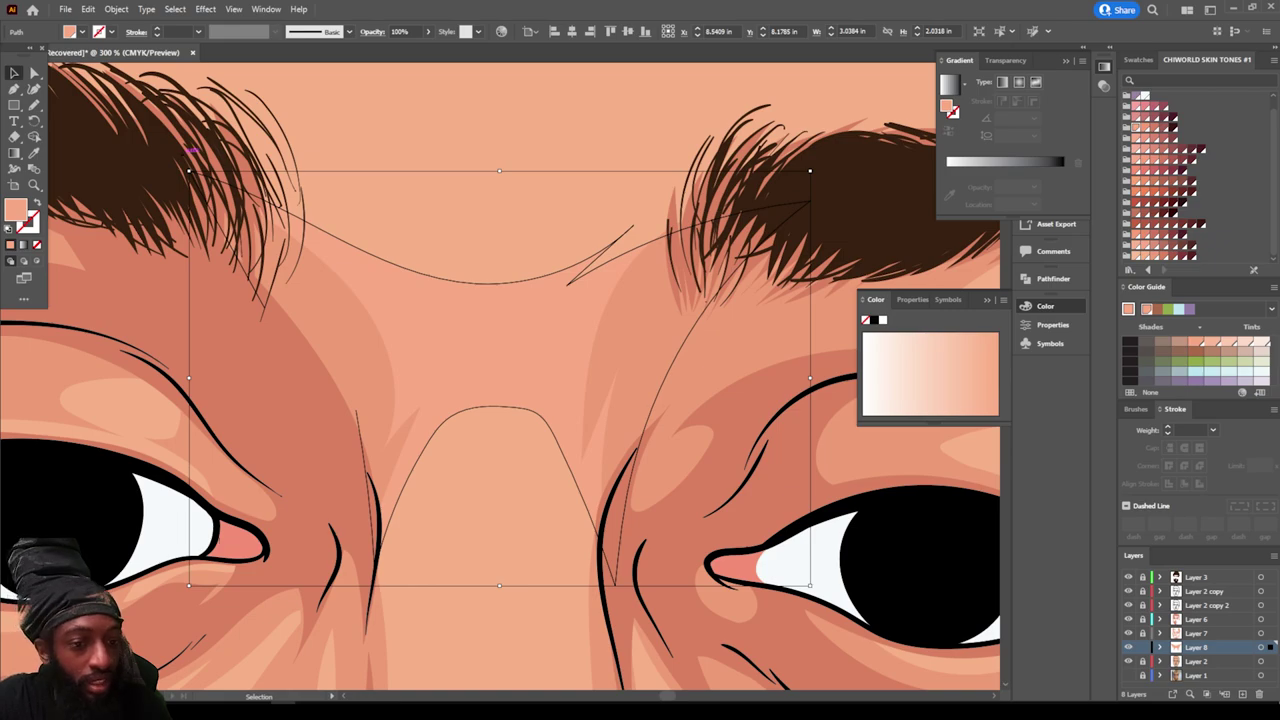
Step: Adjust the nose-bridge shape's colour balance in CMYK mode with Convert and Preview enabled and yellow at 1%, then deselect it
{"action": "left_click", "coordinate": [88, 9]}
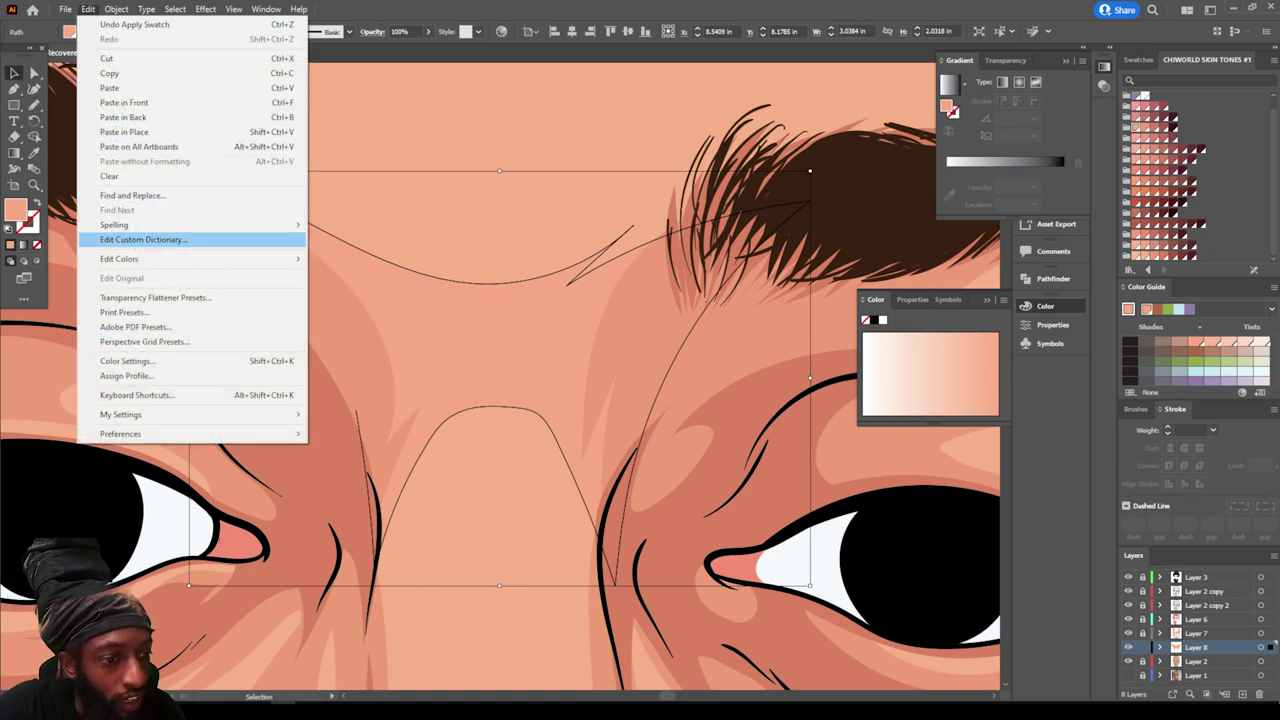
{"action": "mouse_move", "coordinate": [150, 258]}
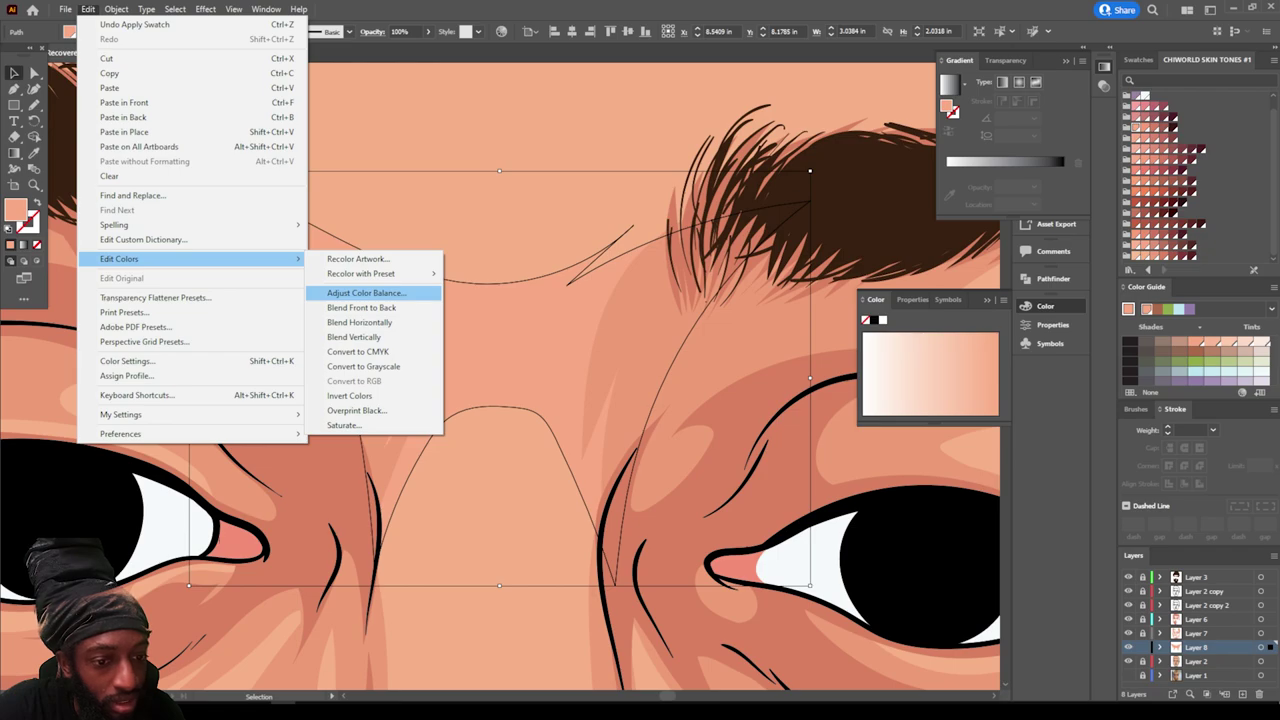
{"action": "left_click", "coordinate": [366, 293]}
{"action": "left_click", "coordinate": [936, 517]}
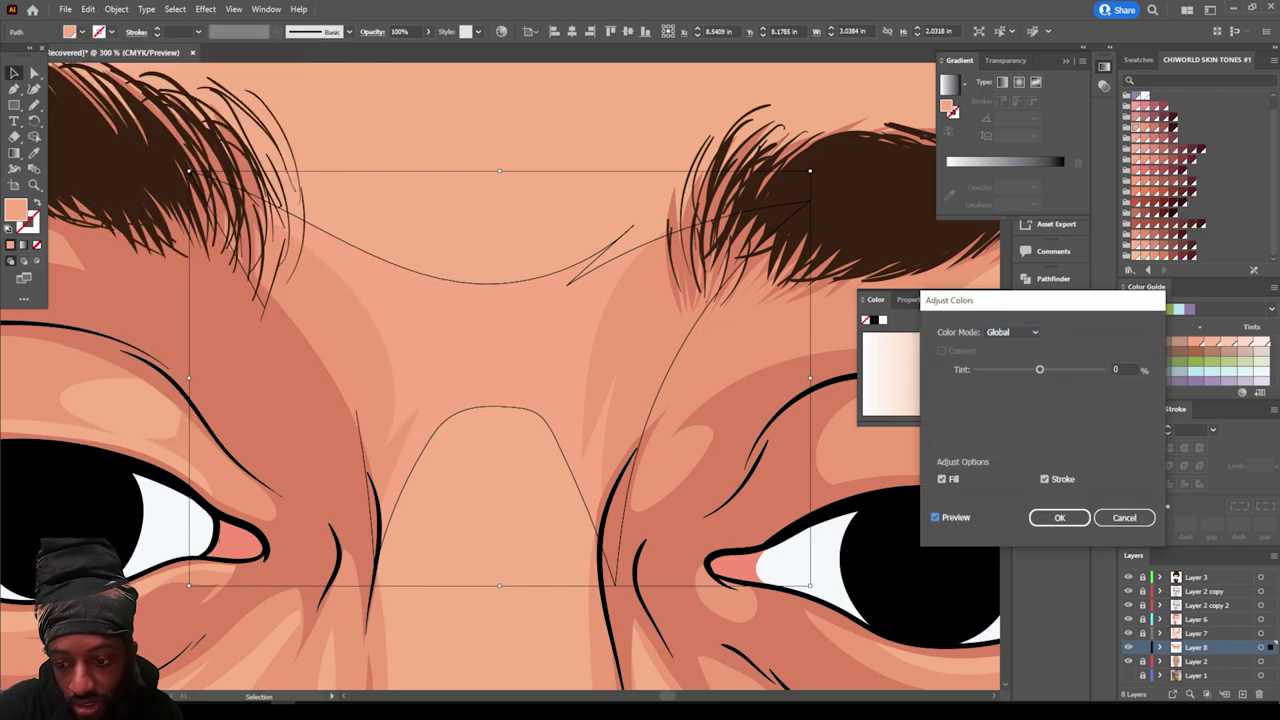
{"action": "left_click", "coordinate": [1012, 332]}
{"action": "left_click", "coordinate": [1004, 376]}
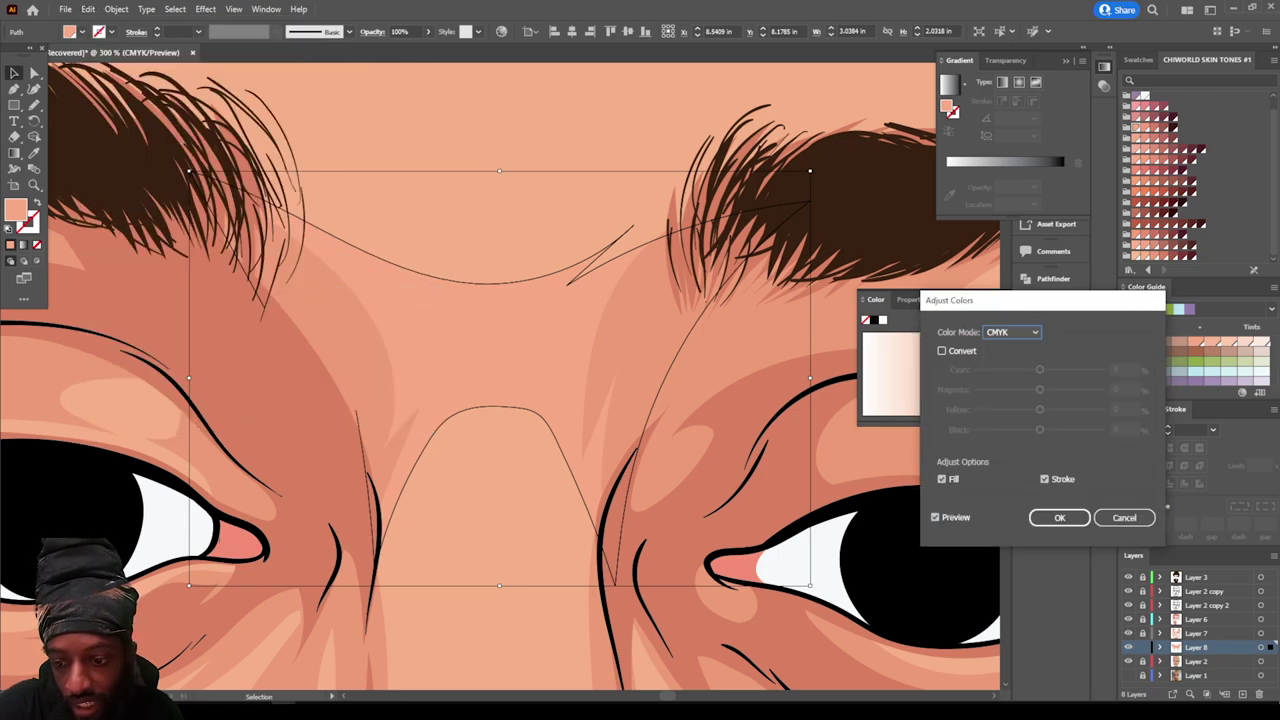
{"action": "left_click", "coordinate": [941, 351]}
{"action": "left_click_drag", "start_coordinate": [1040, 409], "coordinate": [1035, 409]}
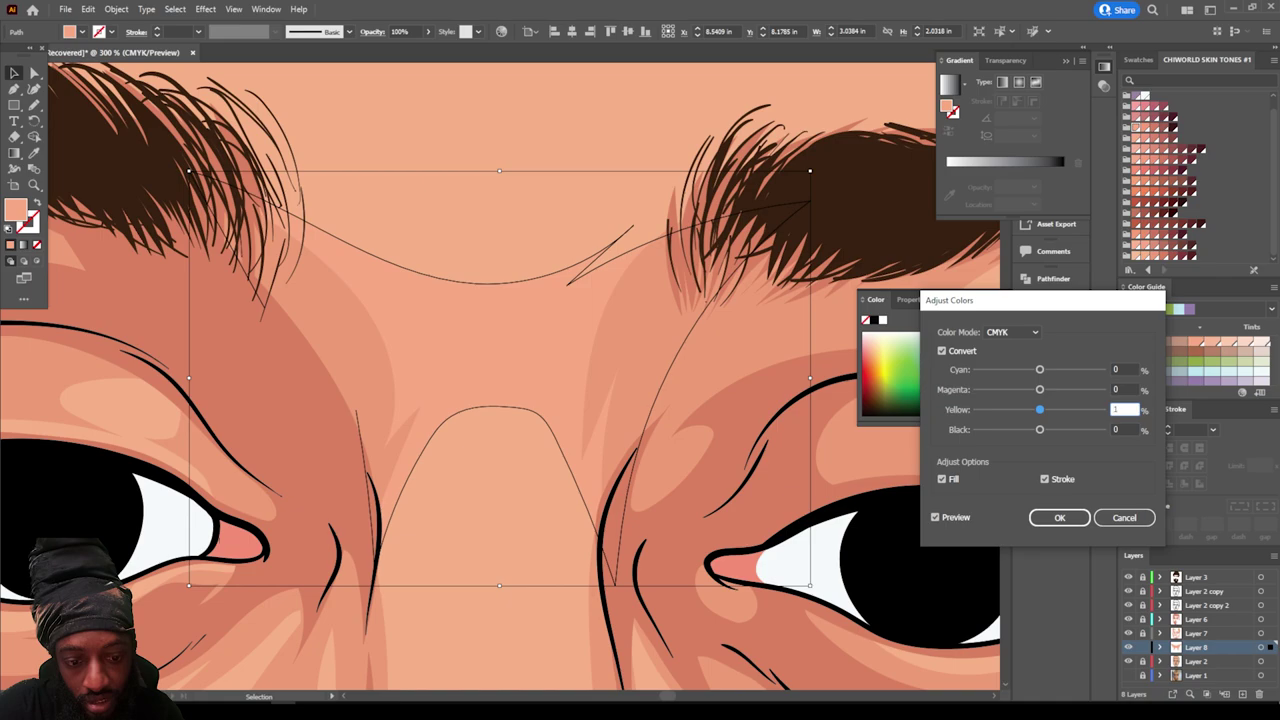
{"action": "left_click", "coordinate": [1060, 517]}
{"action": "key", "text": "ctrl+shift+a"}
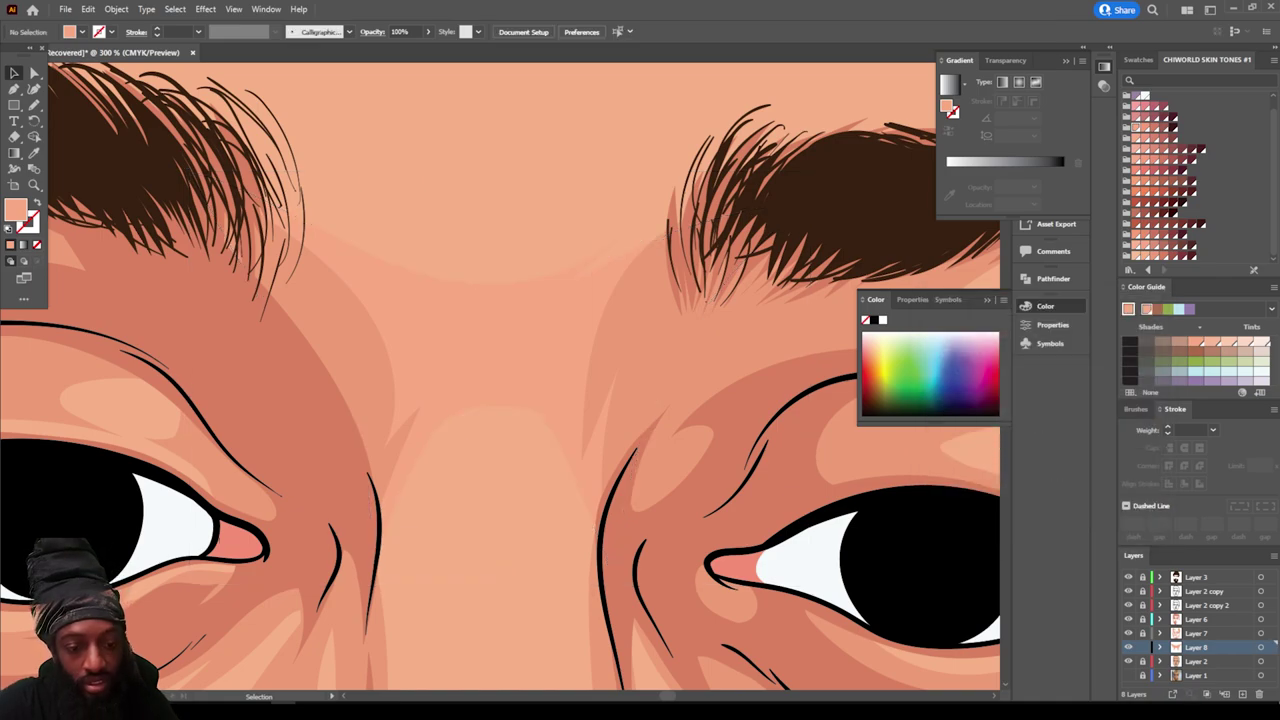
Step: Examine the new lighter tone over the whole portrait and around the nose
{"action": "key", "text": "ctrl+minus"}
{"action": "key", "text": "ctrl+minus"}
{"action": "key", "text": "ctrl+minus"}
{"action": "key", "text": "ctrl+minus"}
{"action": "key", "text": "ctrl+minus"}
{"action": "scroll", "coordinate": [500, 376], "scroll_direction": "down", "scroll_amount": 2}
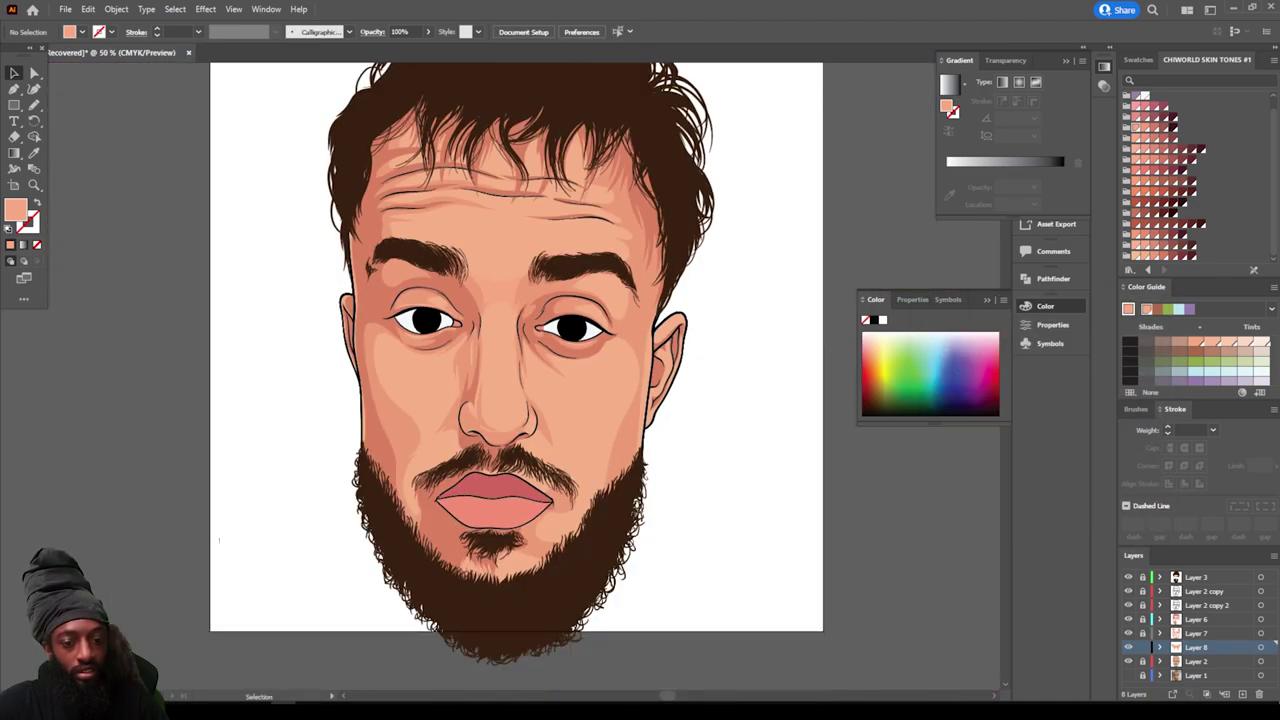
{"action": "key", "text": "ctrl+equal"}
{"action": "key", "text": "ctrl+equal"}
{"action": "key", "text": "ctrl+equal"}
{"action": "key", "text": "ctrl+equal"}
{"action": "key", "text": "n"}
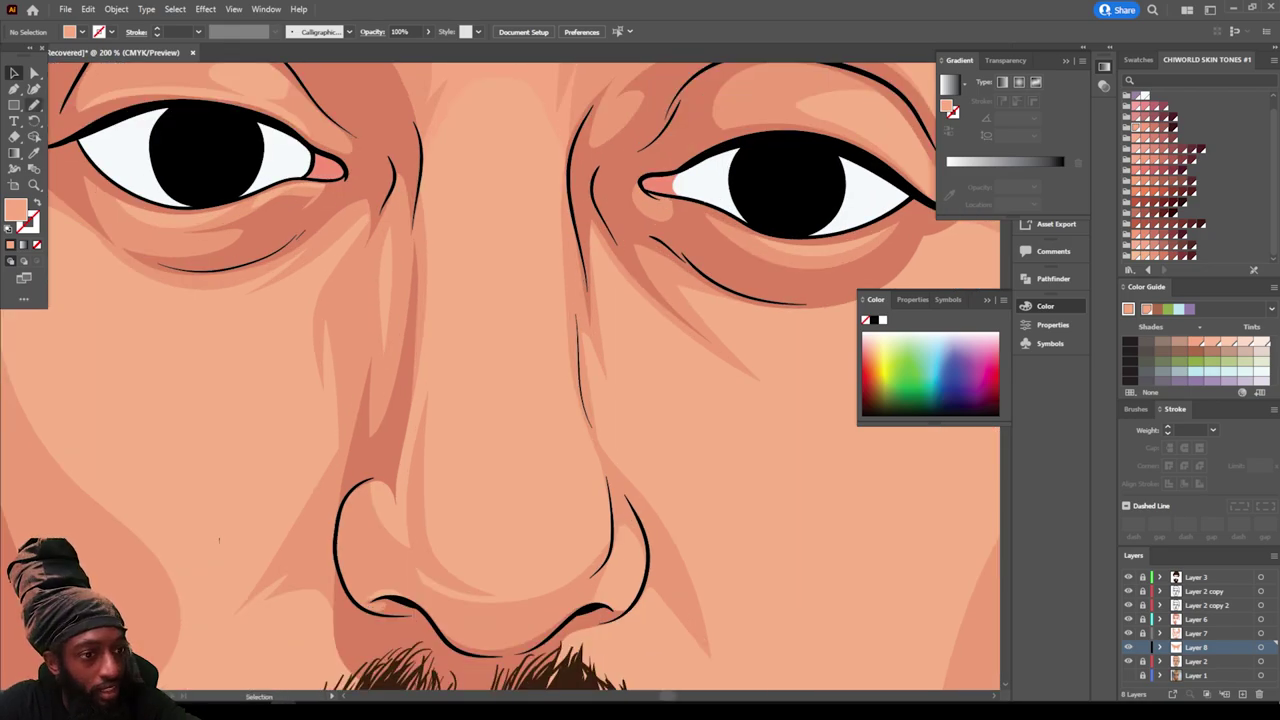
Step: Draw a filled mid-tone shape beside the nostril on the left side of the nose with the Pencil tool on Layer 8
{"action": "scroll", "coordinate": [500, 376], "scroll_direction": "up", "scroll_amount": 1}
{"action": "mouse_move", "coordinate": [382, 484]}
{"action": "left_mouse_down"}
{"action": "mouse_move", "coordinate": [370, 556]}
{"action": "mouse_move", "coordinate": [506, 650]}
{"action": "mouse_move", "coordinate": [446, 548]}
{"action": "mouse_move", "coordinate": [464, 418]}
{"action": "mouse_move", "coordinate": [440, 252]}
{"action": "mouse_move", "coordinate": [400, 356]}
{"action": "mouse_move", "coordinate": [382, 484]}
{"action": "mouse_move", "coordinate": [384, 285]}
{"action": "mouse_move", "coordinate": [396, 462]}
{"action": "left_mouse_up"}
{"action": "key", "text": "ctrl+minus"}
{"action": "key", "text": "ctrl+minus"}
{"action": "key", "text": "ctrl+minus"}
{"action": "key", "text": "ctrl+minus"}
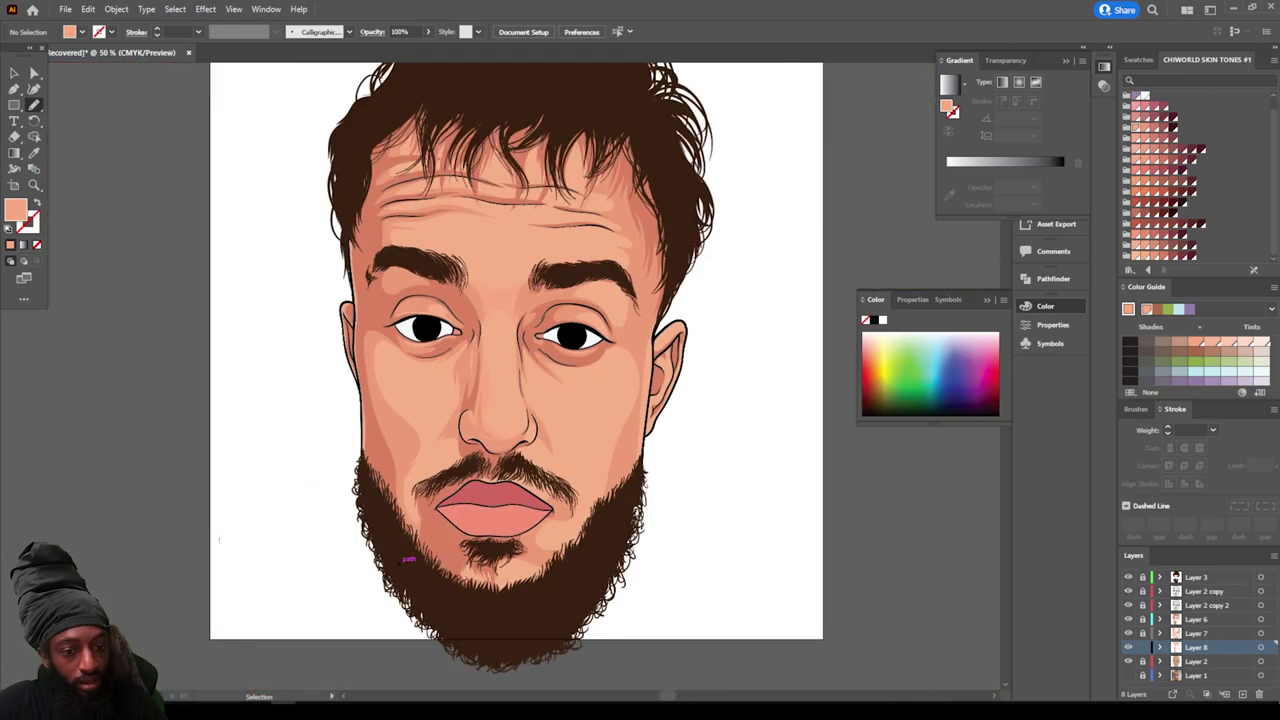
Step: Draw mid-tone blending shapes with the Pencil tool across the left cheek, from beneath the eye down to the moustache and beard
{"action": "key", "text": "ctrl+plus"}
{"action": "left_click_drag", "start_coordinate": [386, 667], "coordinate": [374, 557]}
{"action": "key", "text": "ctrl+plus"}
{"action": "key", "text": "ctrl+plus"}
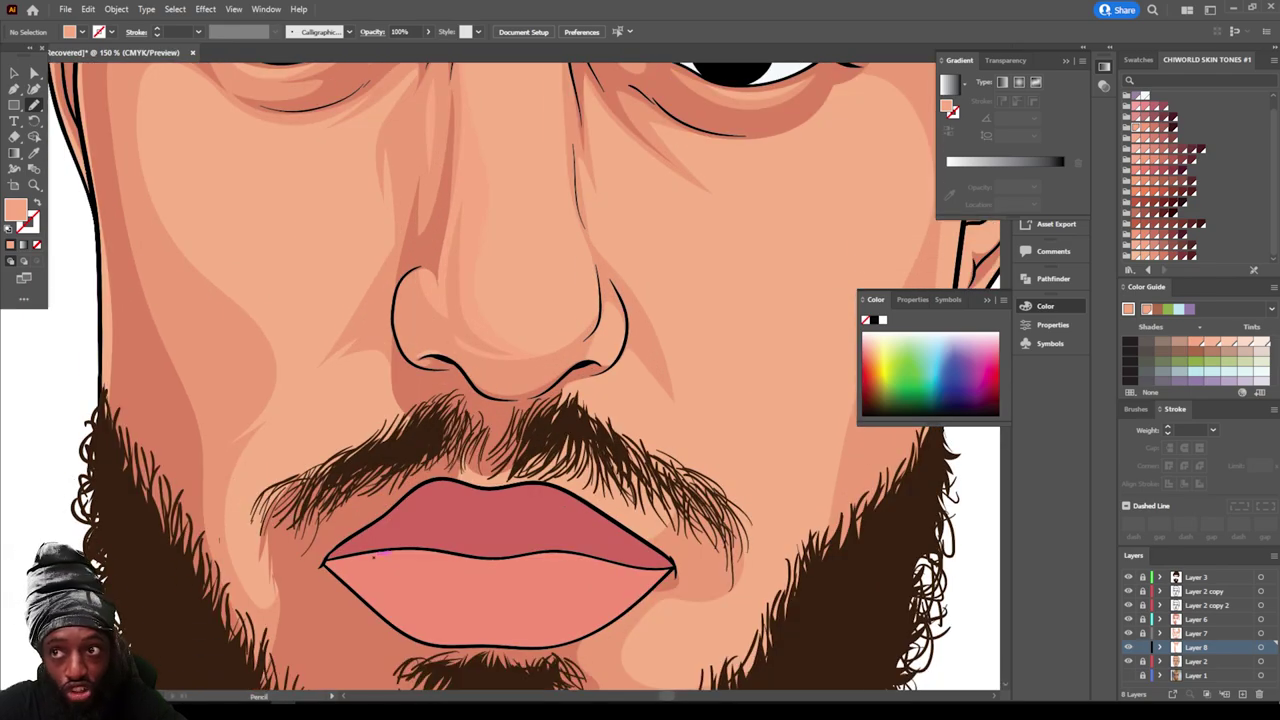
{"action": "mouse_move", "coordinate": [210, 468]}
{"action": "left_mouse_down"}
{"action": "mouse_move", "coordinate": [212, 510]}
{"action": "mouse_move", "coordinate": [300, 640]}
{"action": "mouse_move", "coordinate": [290, 605]}
{"action": "mouse_move", "coordinate": [242, 558]}
{"action": "mouse_move", "coordinate": [238, 478]}
{"action": "mouse_move", "coordinate": [280, 408]}
{"action": "mouse_move", "coordinate": [322, 372]}
{"action": "mouse_move", "coordinate": [368, 380]}
{"action": "mouse_move", "coordinate": [430, 455]}
{"action": "mouse_move", "coordinate": [400, 345]}
{"action": "mouse_move", "coordinate": [403, 140]}
{"action": "mouse_move", "coordinate": [320, 293]}
{"action": "mouse_move", "coordinate": [343, 252]}
{"action": "mouse_move", "coordinate": [272, 275]}
{"action": "mouse_move", "coordinate": [184, 152]}
{"action": "mouse_move", "coordinate": [176, 97]}
{"action": "mouse_move", "coordinate": [184, 330]}
{"action": "left_mouse_up"}
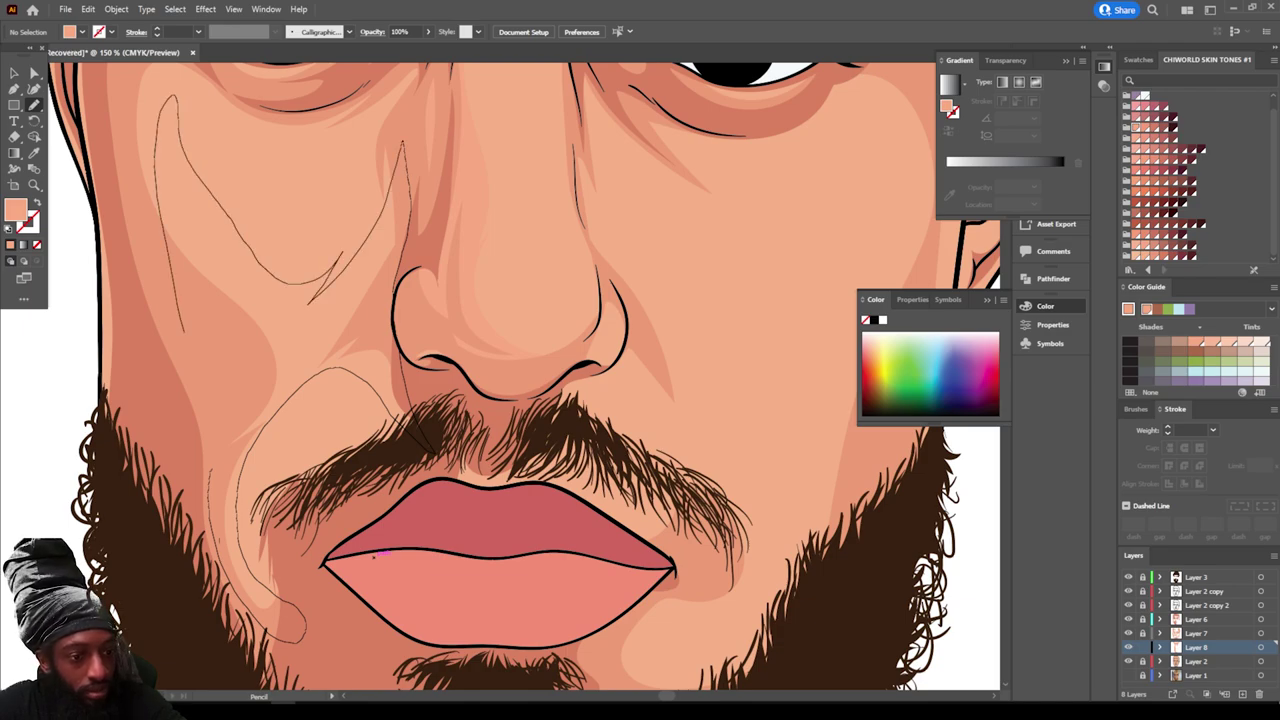
{"action": "scroll", "coordinate": [520, 380], "scroll_direction": "up", "scroll_amount": 5}
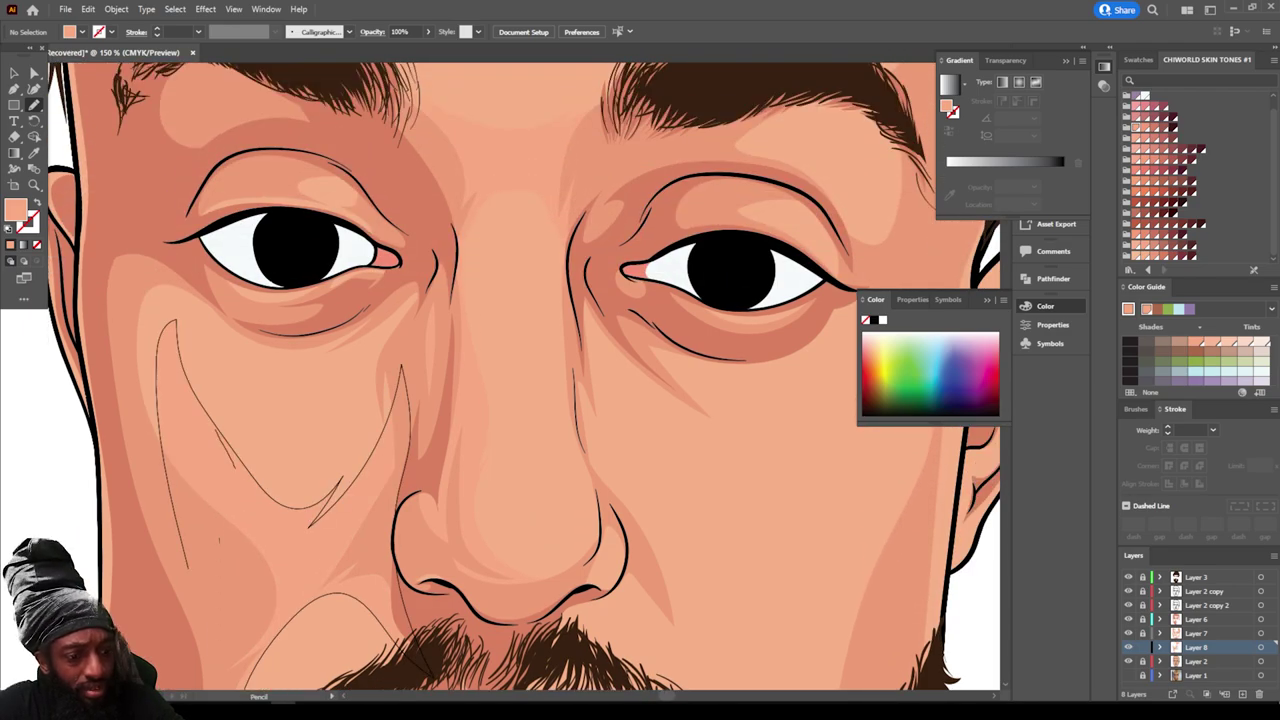
{"action": "mouse_move", "coordinate": [212, 410]}
{"action": "left_mouse_down"}
{"action": "mouse_move", "coordinate": [198, 338]}
{"action": "mouse_move", "coordinate": [228, 400]}
{"action": "mouse_move", "coordinate": [236, 334]}
{"action": "mouse_move", "coordinate": [330, 358]}
{"action": "mouse_move", "coordinate": [289, 317]}
{"action": "mouse_move", "coordinate": [127, 295]}
{"action": "mouse_move", "coordinate": [145, 453]}
{"action": "left_mouse_up"}
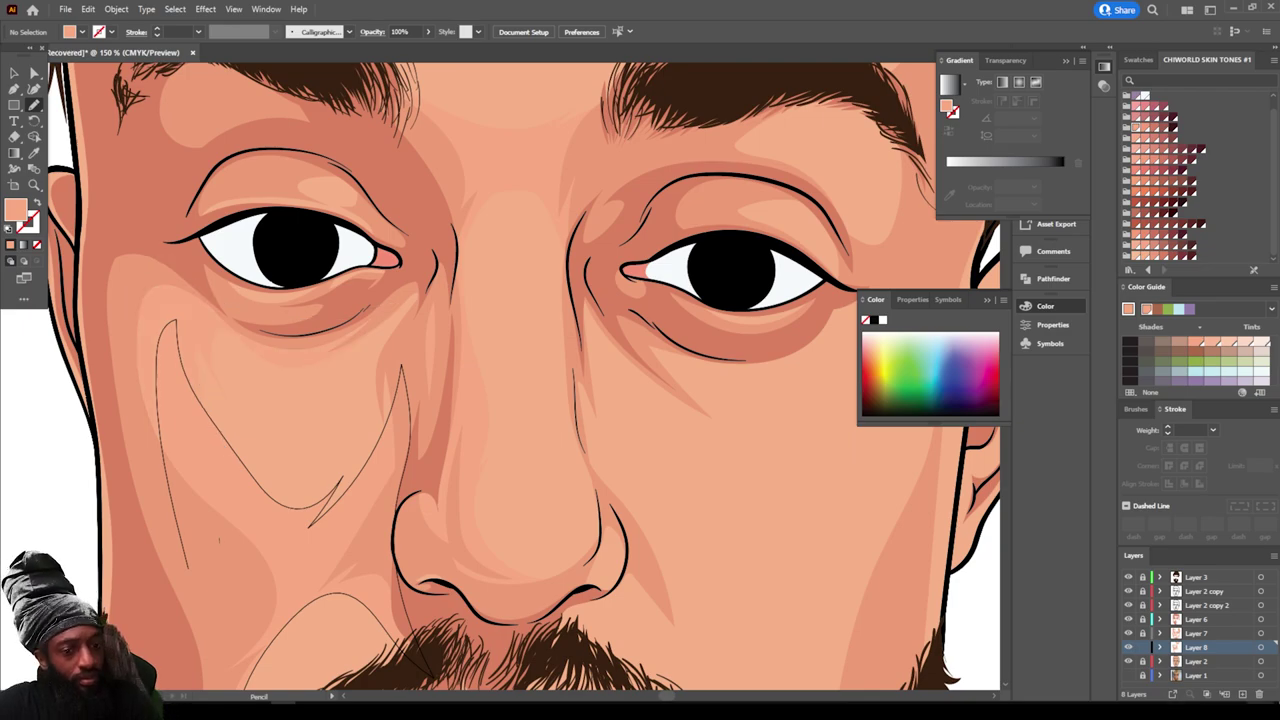
Step: Draw mid-tone pencil shapes on the right cheek, along the fold beside the nose and around the outer cheek near the ear
{"action": "key", "text": "ctrl+minus"}
{"action": "key", "text": "ctrl+minus"}
{"action": "key", "text": "ctrl+minus"}
{"action": "key", "text": "ctrl+minus"}
{"action": "key", "text": "ctrl+equal"}
{"action": "key", "text": "ctrl+equal"}
{"action": "key", "text": "ctrl+equal"}
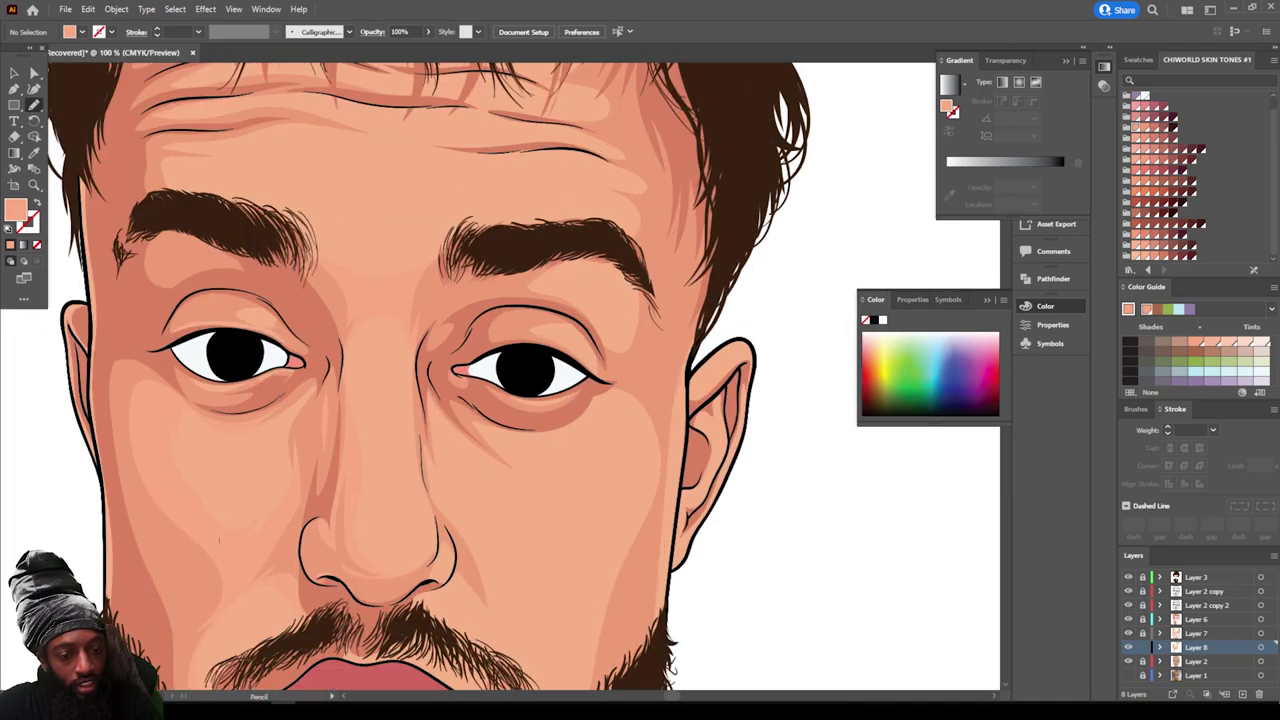
{"action": "scroll", "coordinate": [430, 376], "scroll_direction": "down", "scroll_amount": 5}
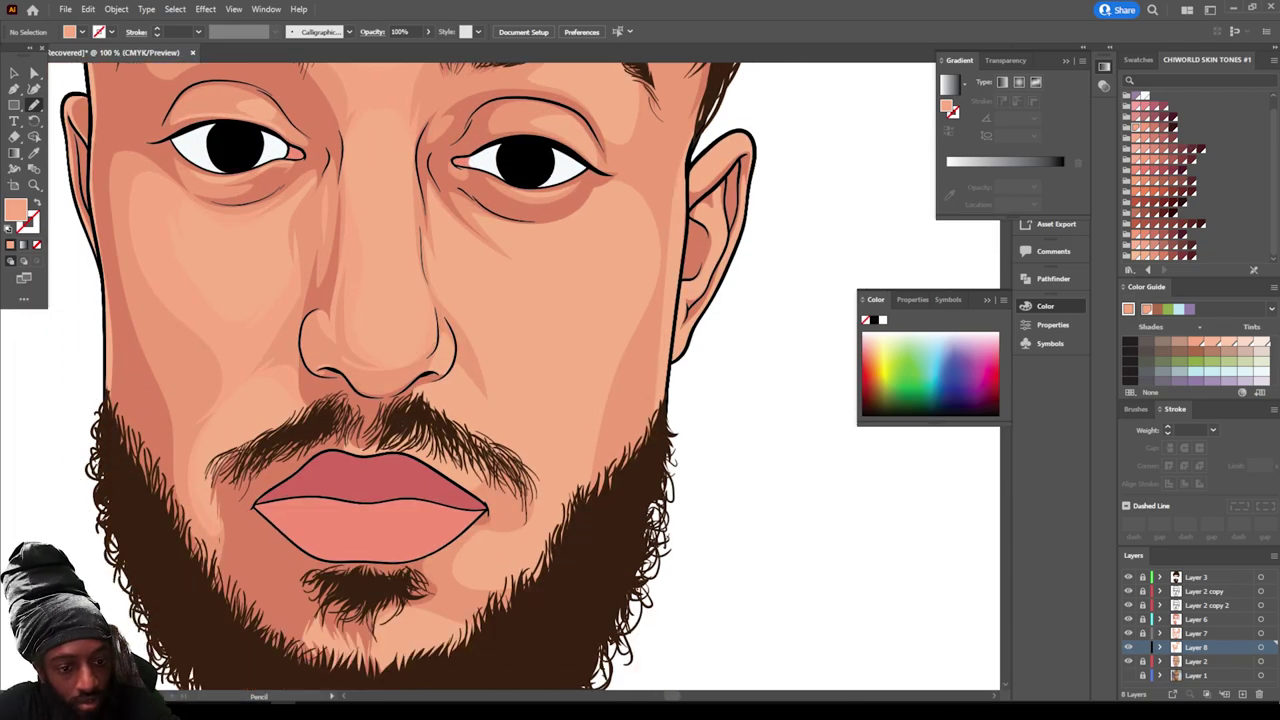
{"action": "mouse_move", "coordinate": [458, 344]}
{"action": "left_mouse_down"}
{"action": "mouse_move", "coordinate": [489, 393]}
{"action": "mouse_move", "coordinate": [515, 505]}
{"action": "left_mouse_up"}
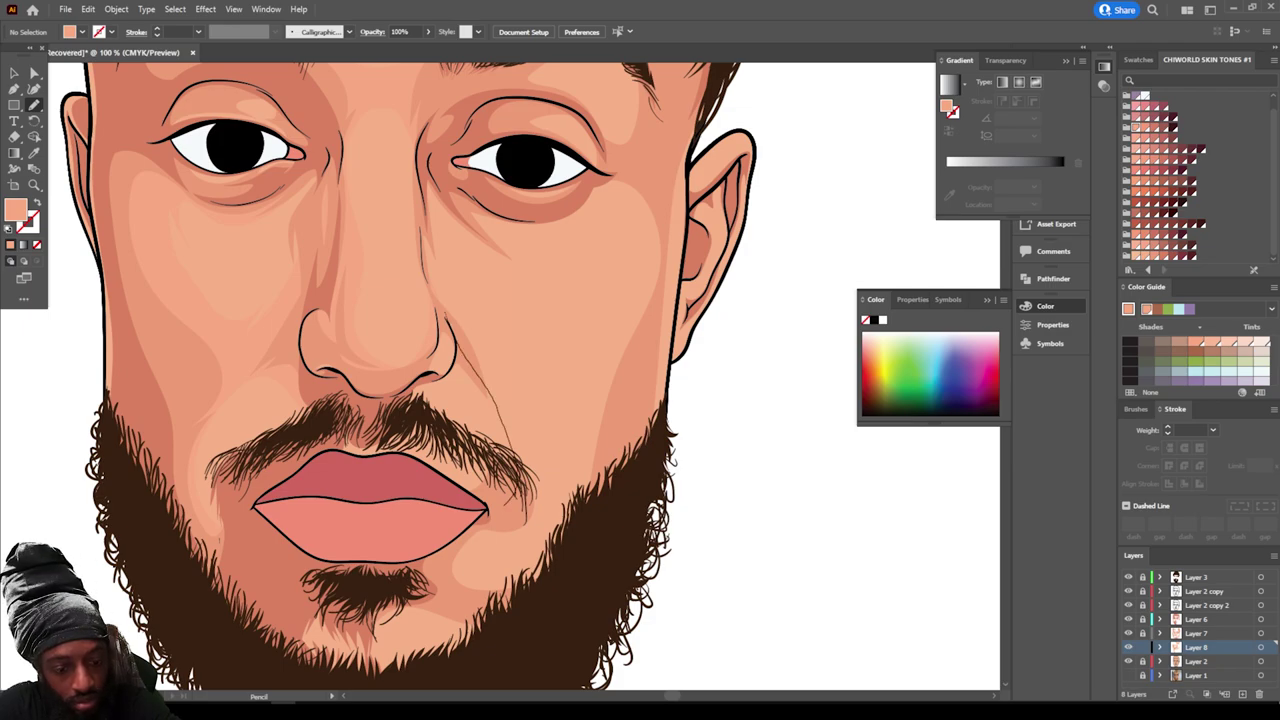
{"action": "mouse_move", "coordinate": [508, 598]}
{"action": "left_mouse_down"}
{"action": "mouse_move", "coordinate": [621, 424]}
{"action": "mouse_move", "coordinate": [541, 470]}
{"action": "mouse_move", "coordinate": [489, 361]}
{"action": "mouse_move", "coordinate": [446, 312]}
{"action": "left_mouse_up"}
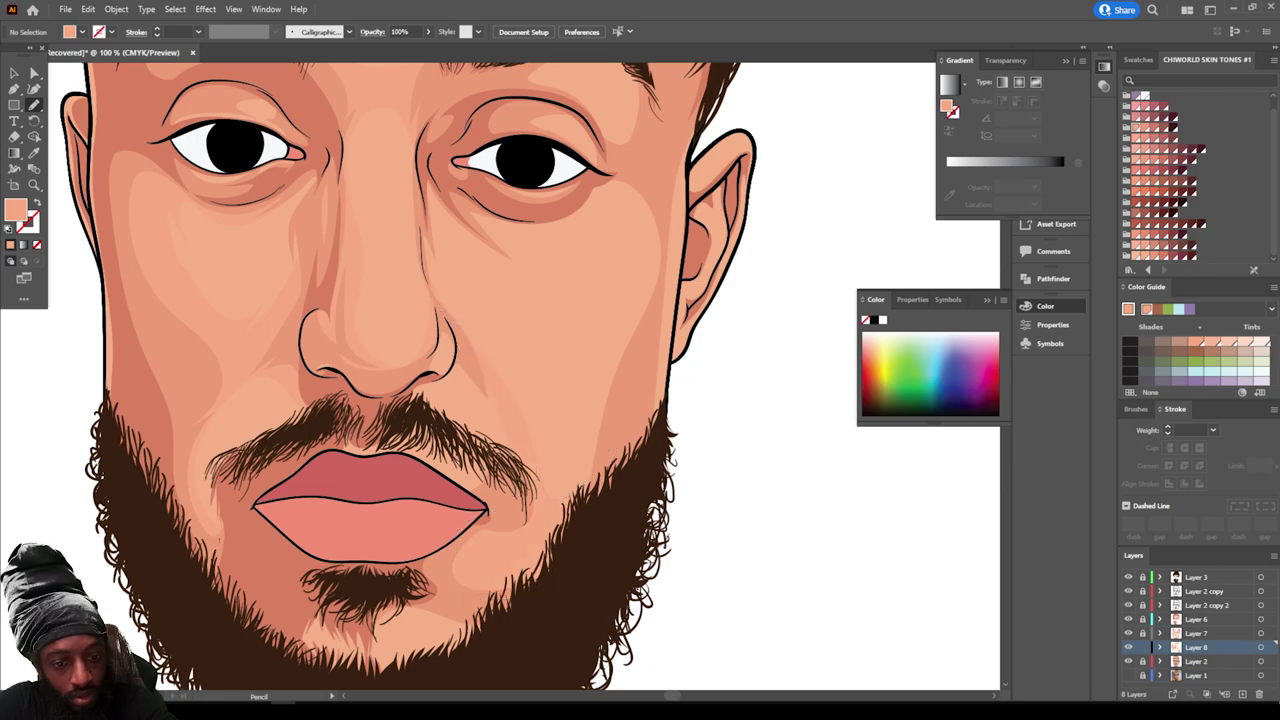
{"action": "mouse_move", "coordinate": [537, 404]}
{"action": "left_mouse_down"}
{"action": "mouse_move", "coordinate": [576, 338]}
{"action": "mouse_move", "coordinate": [523, 268]}
{"action": "mouse_move", "coordinate": [620, 284]}
{"action": "mouse_move", "coordinate": [562, 207]}
{"action": "mouse_move", "coordinate": [626, 167]}
{"action": "mouse_move", "coordinate": [640, 392]}
{"action": "mouse_move", "coordinate": [612, 466]}
{"action": "left_mouse_up"}
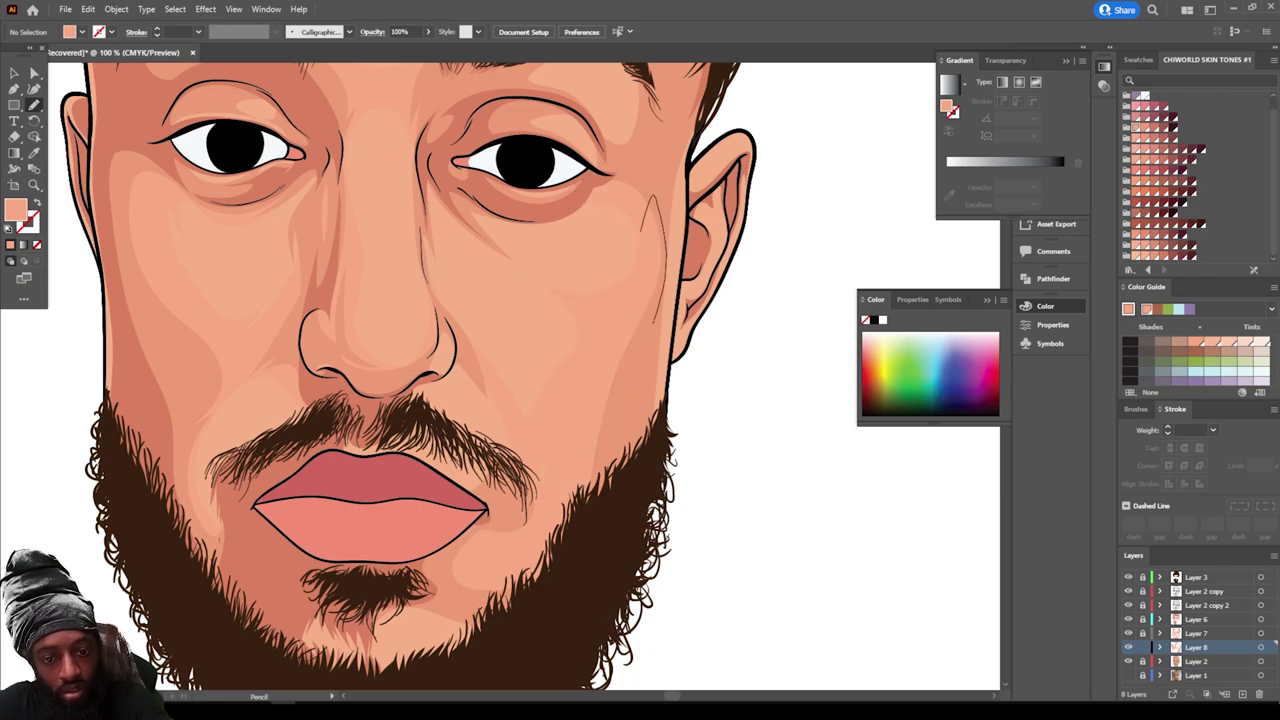
Step: Draw mid-tone pencil shapes on the forehead above the right eyebrow and above the left eyebrow
{"action": "key", "text": "ctrl+minus"}
{"action": "key", "text": "ctrl+minus"}
{"action": "key", "text": "ctrl+minus"}
{"action": "key", "text": "ctrl+plus"}
{"action": "key", "text": "ctrl+plus"}
{"action": "key", "text": "ctrl+plus"}
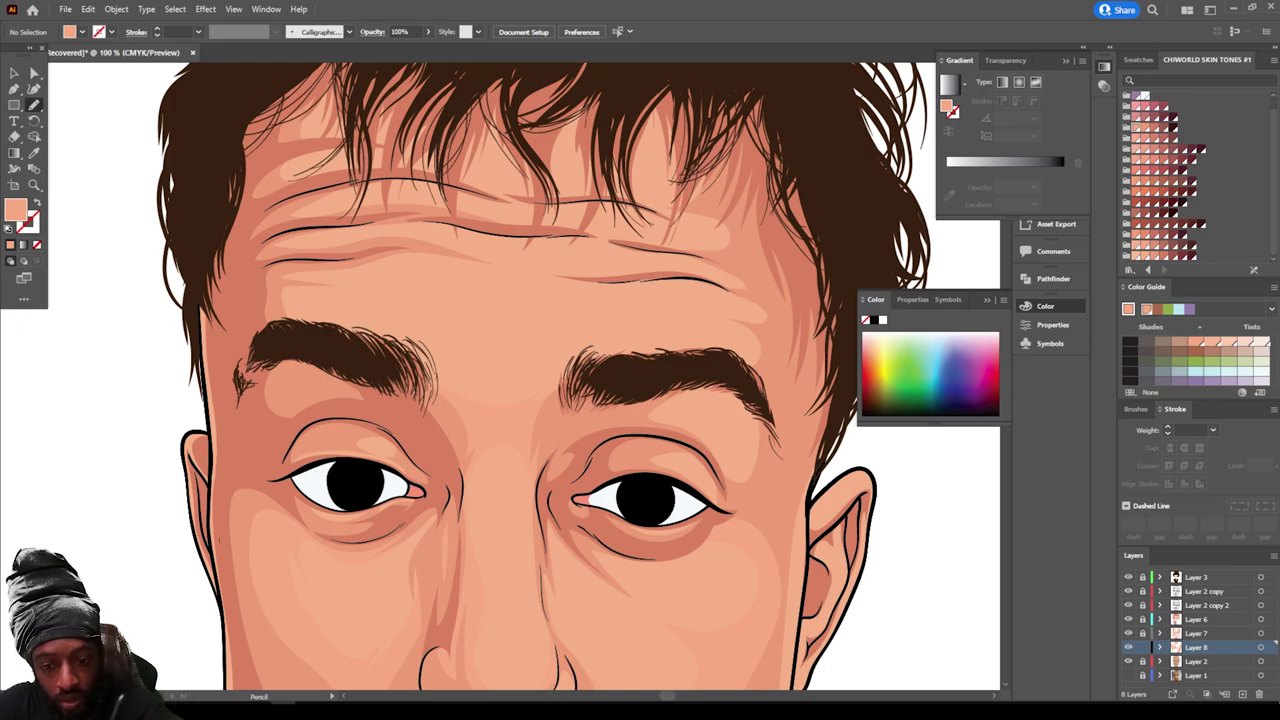
{"action": "mouse_move", "coordinate": [725, 345]}
{"action": "left_mouse_down"}
{"action": "mouse_move", "coordinate": [700, 321]}
{"action": "mouse_move", "coordinate": [660, 316]}
{"action": "mouse_move", "coordinate": [652, 290]}
{"action": "mouse_move", "coordinate": [515, 268]}
{"action": "mouse_move", "coordinate": [628, 266]}
{"action": "mouse_move", "coordinate": [495, 240]}
{"action": "mouse_move", "coordinate": [630, 224]}
{"action": "mouse_move", "coordinate": [448, 188]}
{"action": "mouse_move", "coordinate": [595, 100]}
{"action": "mouse_move", "coordinate": [775, 198]}
{"action": "mouse_move", "coordinate": [785, 388]}
{"action": "left_mouse_up"}
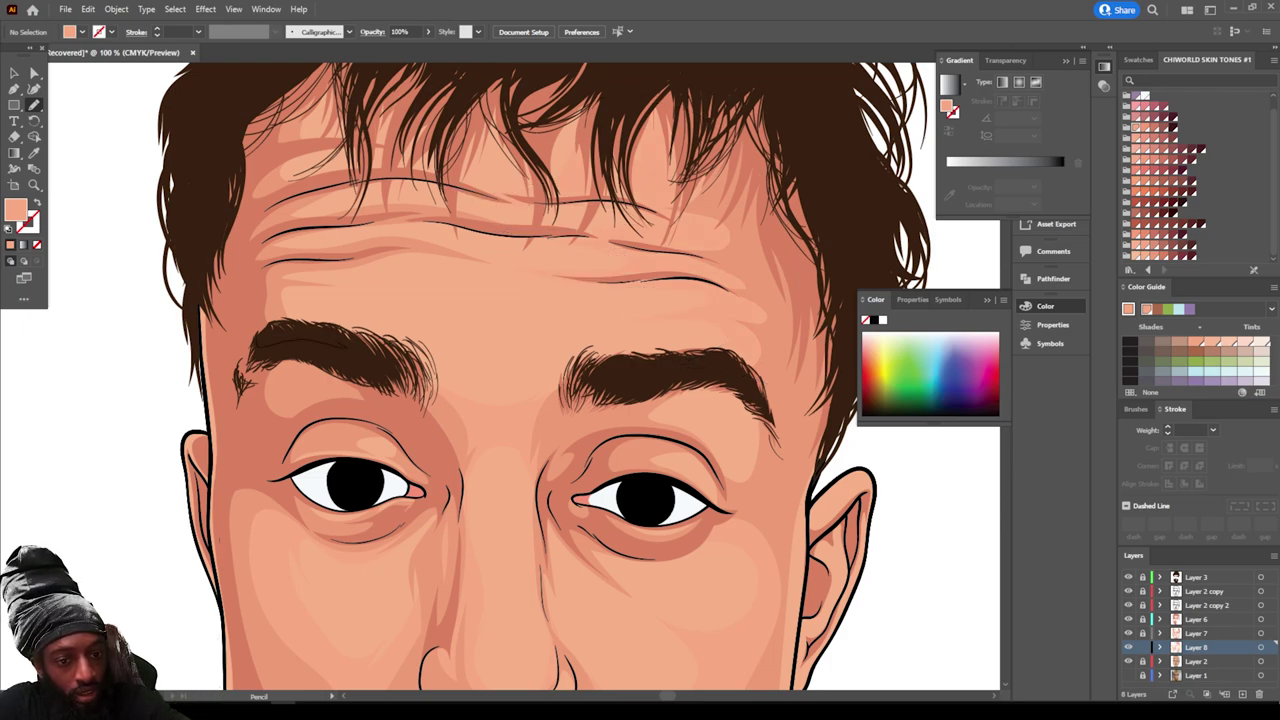
{"action": "mouse_move", "coordinate": [312, 318]}
{"action": "left_mouse_down"}
{"action": "mouse_move", "coordinate": [522, 312]}
{"action": "mouse_move", "coordinate": [322, 276]}
{"action": "mouse_move", "coordinate": [316, 254]}
{"action": "mouse_move", "coordinate": [366, 218]}
{"action": "mouse_move", "coordinate": [432, 206]}
{"action": "mouse_move", "coordinate": [248, 246]}
{"action": "mouse_move", "coordinate": [252, 270]}
{"action": "left_mouse_up"}
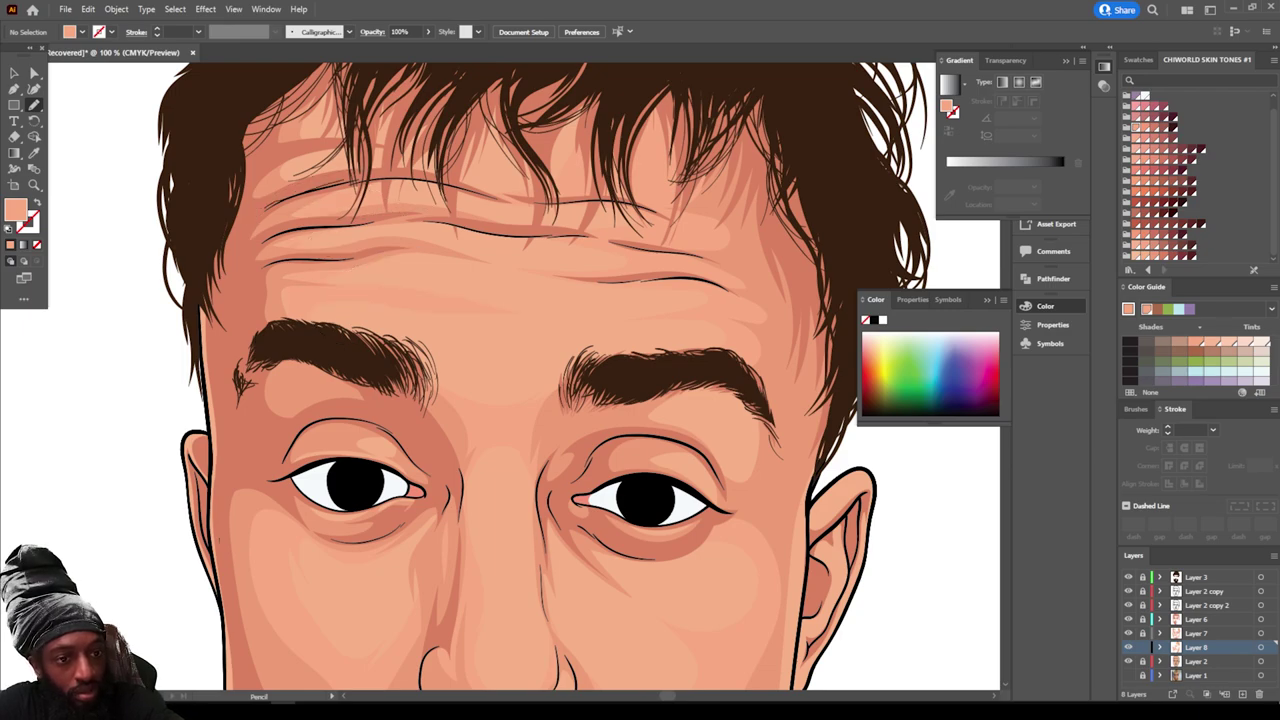
Step: Draw a mid-tone pencil shape on the lower right cheek, from beside the nostril down to the mouth corner and beard
{"action": "key", "text": "ctrl+minus"}
{"action": "key", "text": "ctrl+minus"}
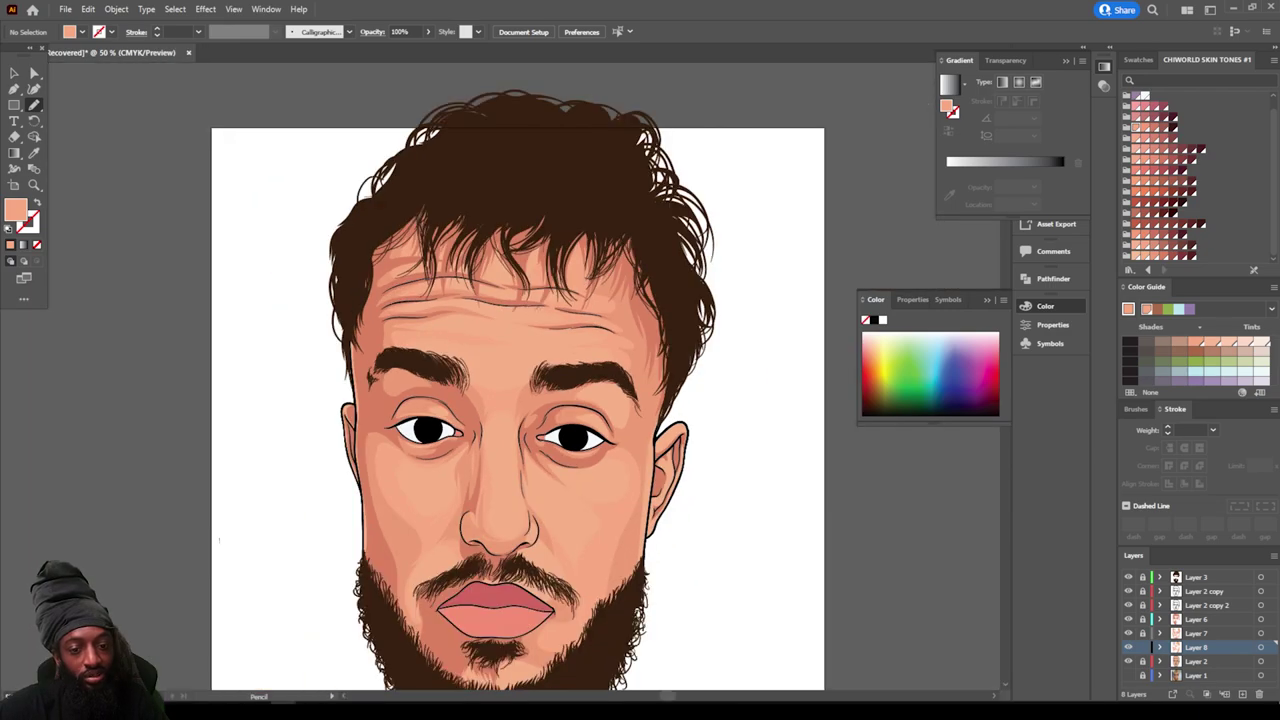
{"action": "key", "text": "ctrl+minus"}
{"action": "scroll", "coordinate": [502, 376], "scroll_direction": "down", "scroll_amount": 4}
{"action": "key", "text": "ctrl+plus"}
{"action": "key", "text": "ctrl+plus"}
{"action": "mouse_move", "coordinate": [545, 396]}
{"action": "left_mouse_down"}
{"action": "mouse_move", "coordinate": [598, 495]}
{"action": "mouse_move", "coordinate": [550, 406]}
{"action": "left_mouse_up"}
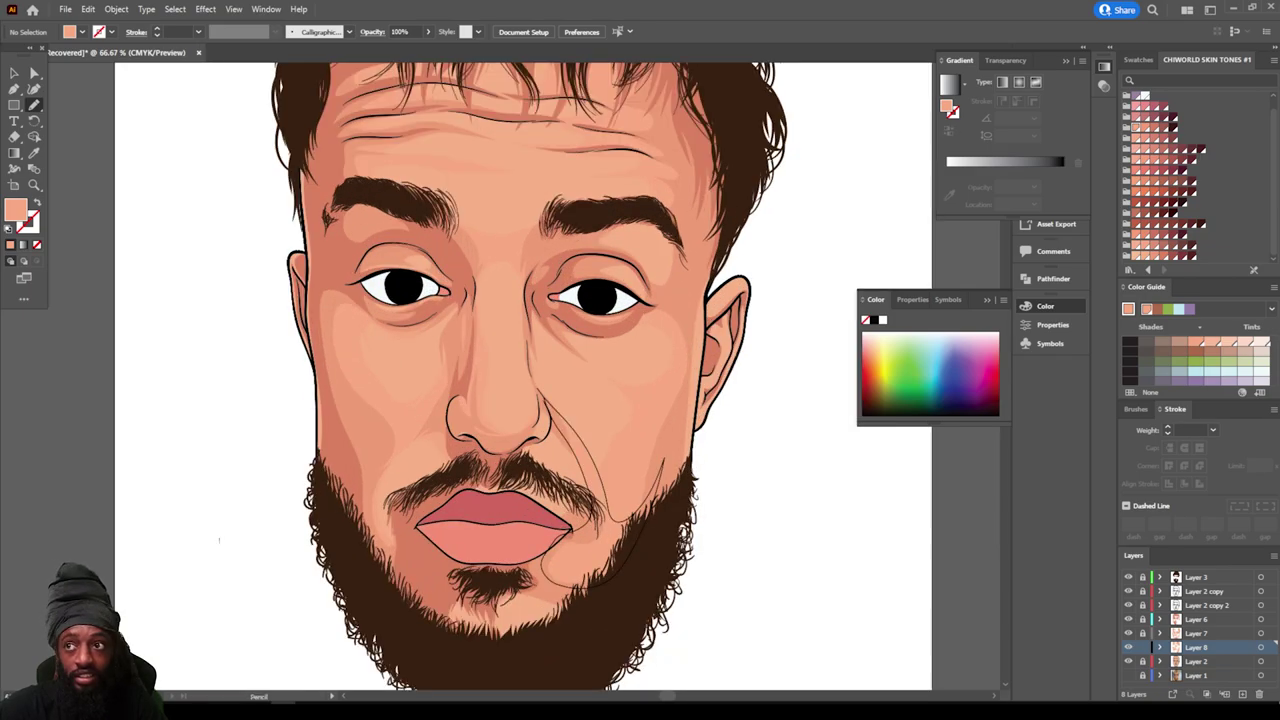
{"action": "key", "text": "ctrl+minus"}
{"action": "key", "text": "ctrl+minus"}
{"action": "scroll", "coordinate": [520, 400], "scroll_direction": "up", "scroll_amount": 1}
{"action": "key", "text": "ctrl+plus"}
{"action": "key", "text": "ctrl+plus"}
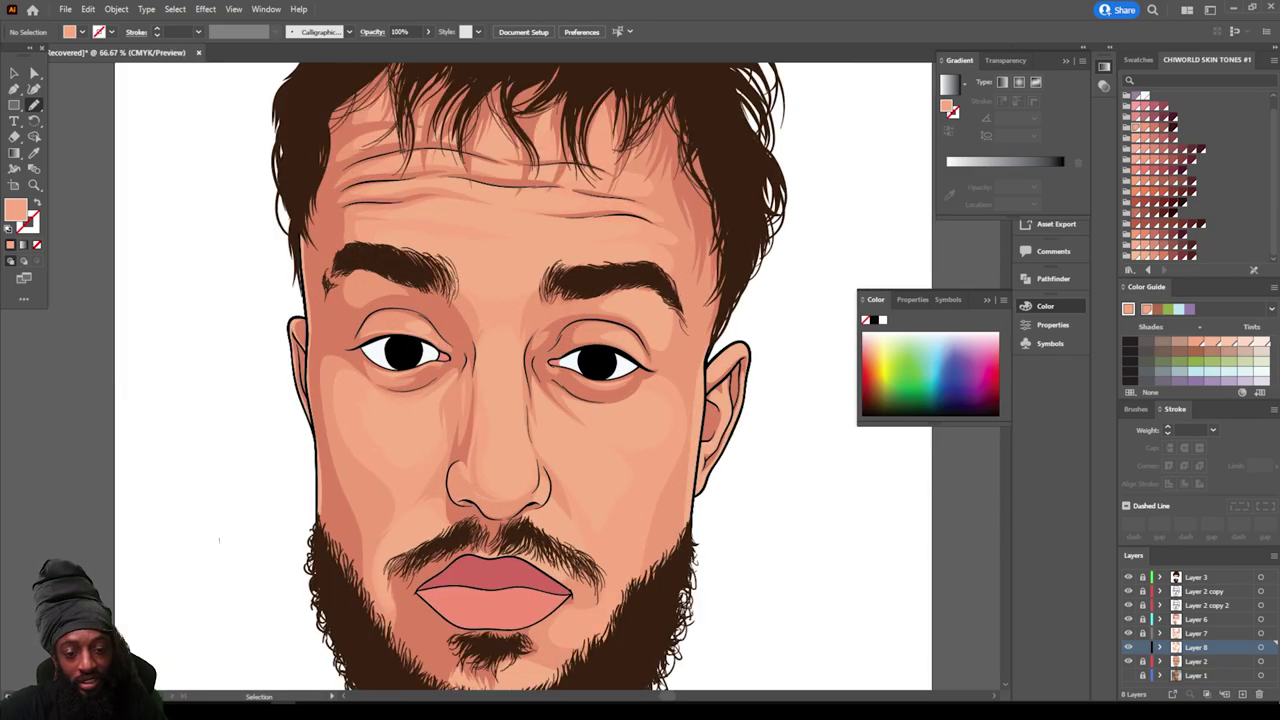
{"action": "scroll", "coordinate": [523, 376], "scroll_direction": "left", "scroll_amount": 1}
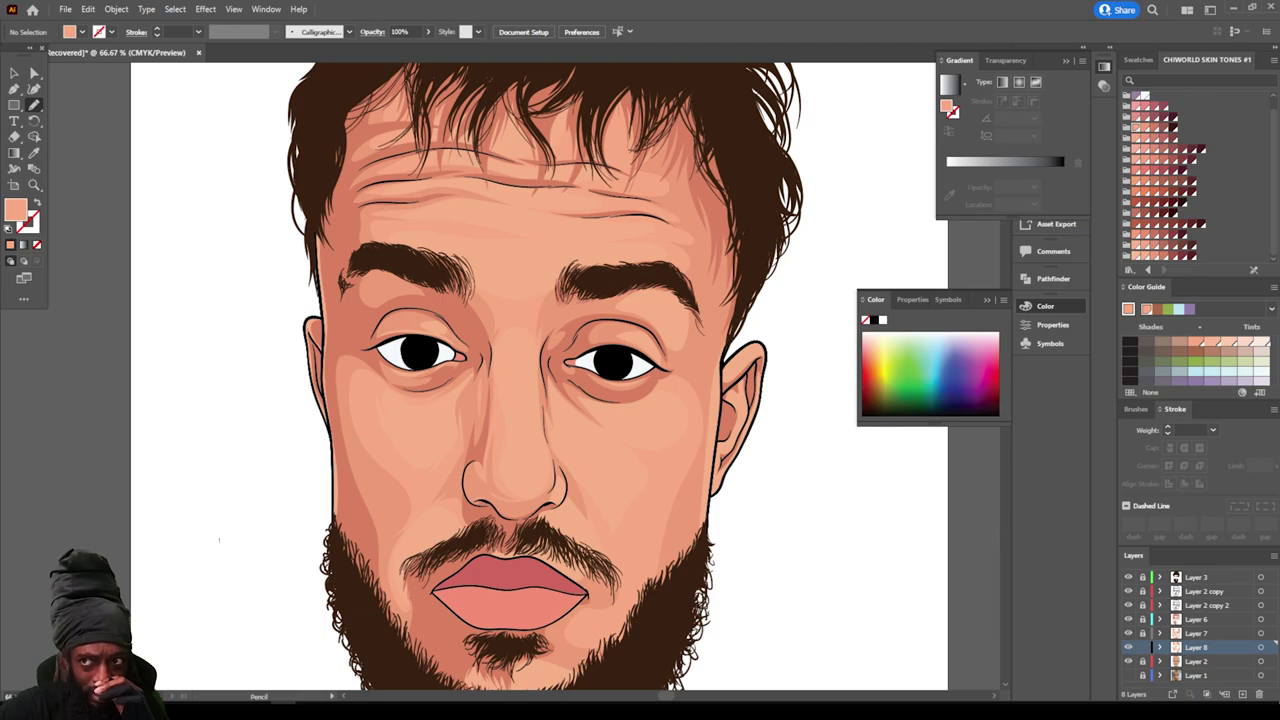
{"action": "key", "text": "ctrl+minus"}
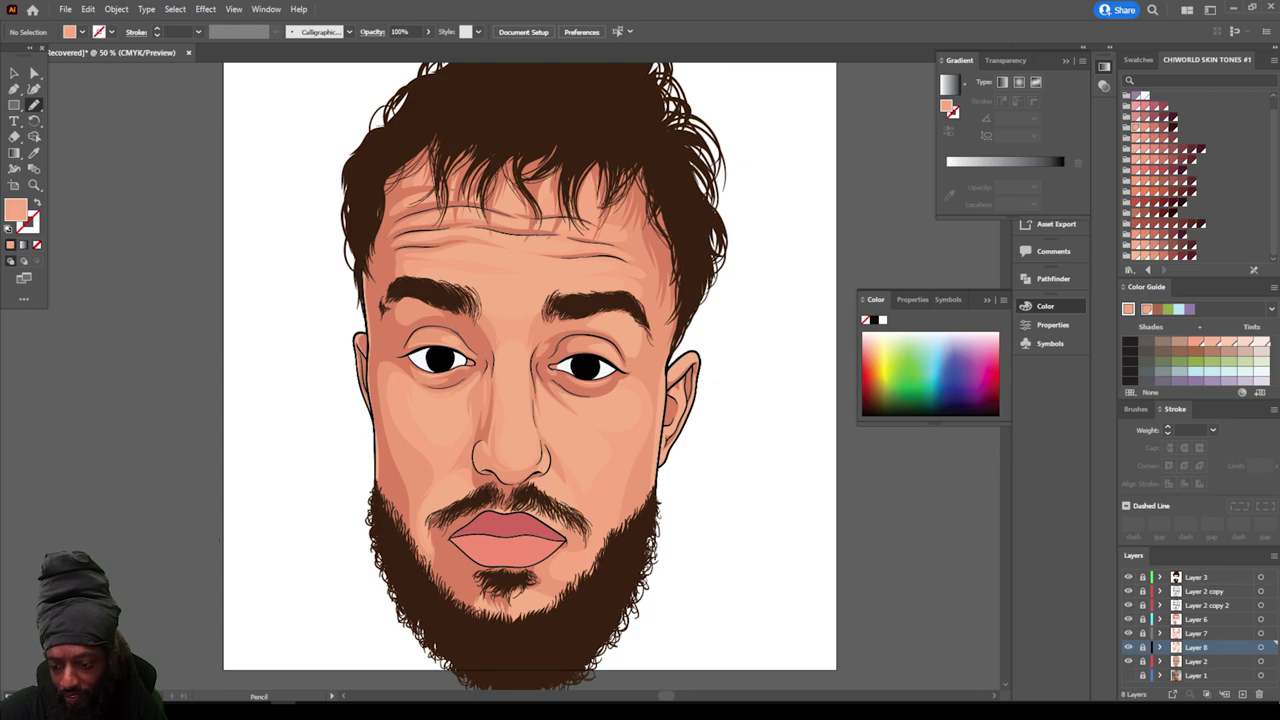
Step: On Layer 6, sample the dark skin shadow colour and draw a shadow shape between the nose and upper lip with the Pencil tool
{"action": "left_click", "coordinate": [1205, 619]}
{"action": "scroll", "coordinate": [530, 376], "scroll_direction": "down", "scroll_amount": 3}
{"action": "key", "text": "ctrl+plus"}
{"action": "key", "text": "ctrl+plus"}
{"action": "key", "text": "ctrl+plus"}
{"action": "key", "text": "ctrl+plus"}
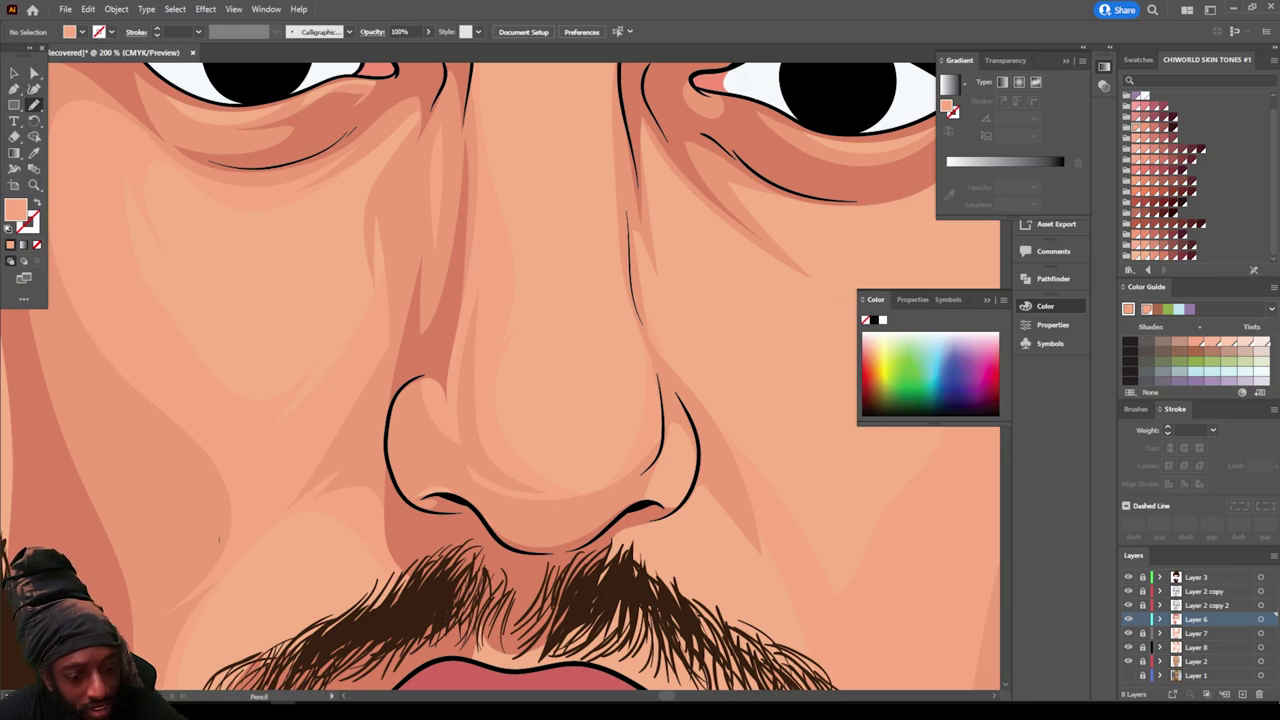
{"action": "left_click", "coordinate": [34, 153]}
{"action": "left_click", "coordinate": [407, 533]}
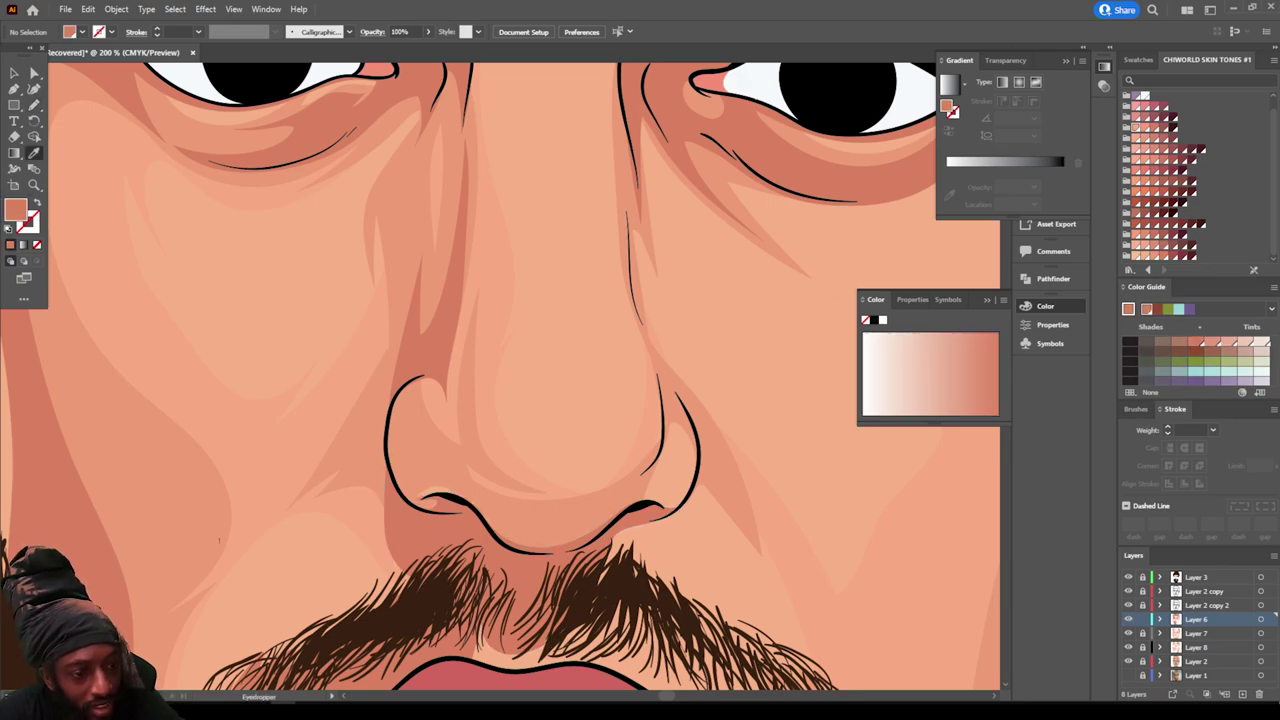
{"action": "key", "text": "n"}
{"action": "mouse_move", "coordinate": [498, 552]}
{"action": "left_mouse_down"}
{"action": "mouse_move", "coordinate": [544, 552]}
{"action": "mouse_move", "coordinate": [626, 486]}
{"action": "mouse_move", "coordinate": [572, 506]}
{"action": "mouse_move", "coordinate": [440, 472]}
{"action": "mouse_move", "coordinate": [482, 522]}
{"action": "left_mouse_up"}
{"action": "key", "text": "ctrl+minus"}
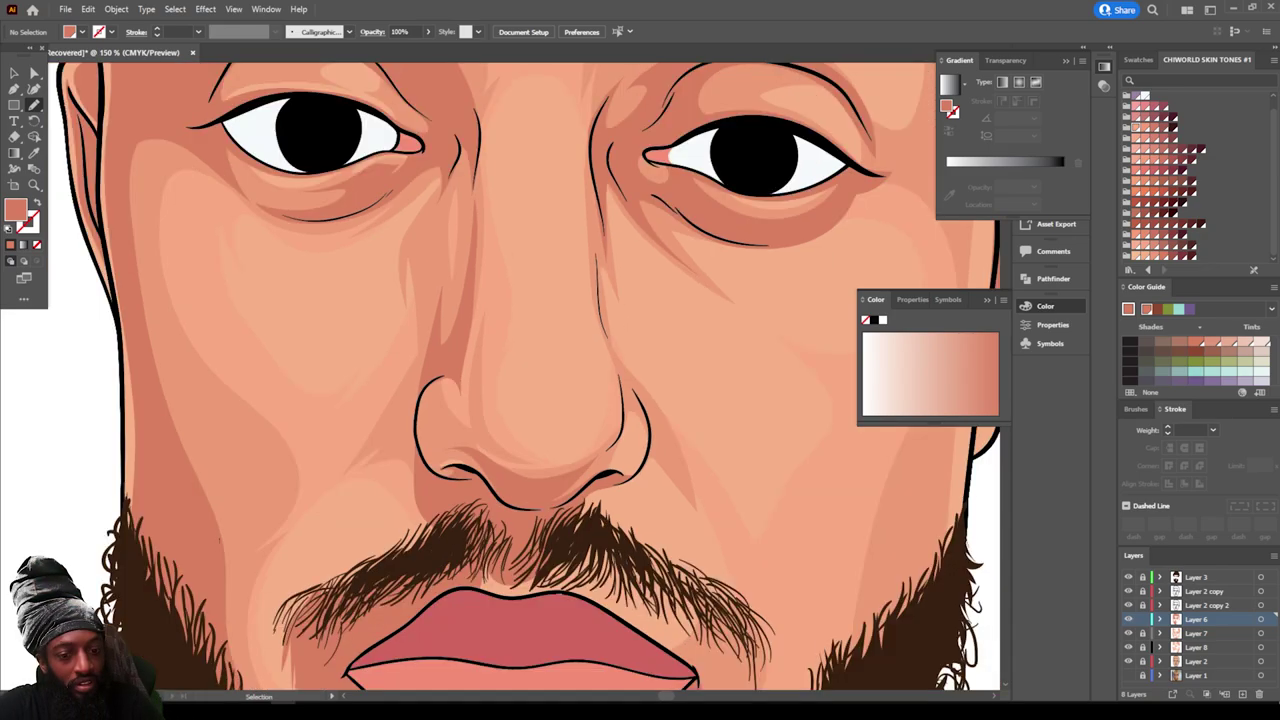
Step: Draw a dark shadow shape by the right corner of the mouth, below the end of the moustache
{"action": "key", "text": "ctrl+minus"}
{"action": "key", "text": "ctrl+minus"}
{"action": "key", "text": "ctrl+minus"}
{"action": "scroll", "coordinate": [530, 350], "scroll_direction": "down", "scroll_amount": 1}
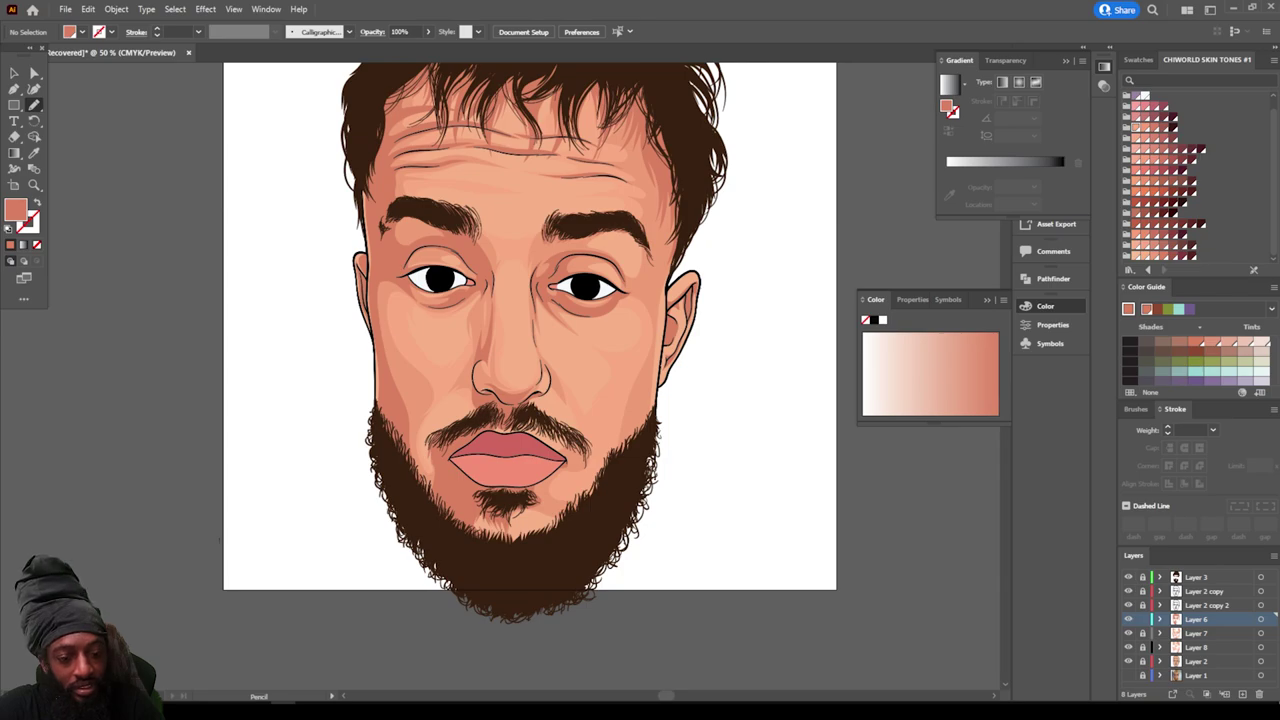
{"action": "key", "text": "ctrl+plus"}
{"action": "key", "text": "ctrl+plus"}
{"action": "key", "text": "ctrl+plus"}
{"action": "scroll", "coordinate": [470, 380], "scroll_direction": "down", "scroll_amount": 1}
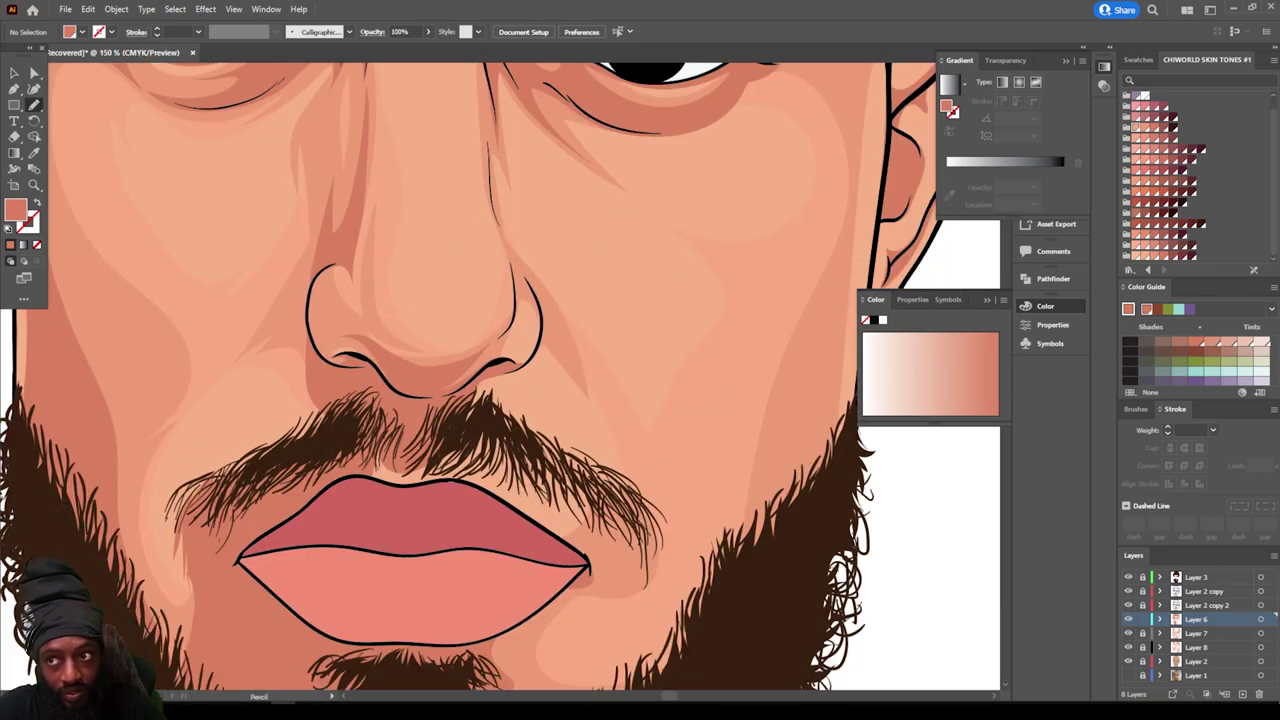
{"action": "mouse_move", "coordinate": [644, 592]}
{"action": "left_mouse_down"}
{"action": "mouse_move", "coordinate": [638, 518]}
{"action": "mouse_move", "coordinate": [612, 536]}
{"action": "mouse_move", "coordinate": [465, 450]}
{"action": "mouse_move", "coordinate": [467, 428]}
{"action": "mouse_move", "coordinate": [614, 488]}
{"action": "mouse_move", "coordinate": [663, 544]}
{"action": "mouse_move", "coordinate": [644, 524]}
{"action": "left_mouse_up"}
Step: Draw a dark shadow shape along the right temple, between the hairline and the top of the ear
{"action": "key", "text": "ctrl+minus"}
{"action": "key", "text": "ctrl+minus"}
{"action": "key", "text": "ctrl+minus"}
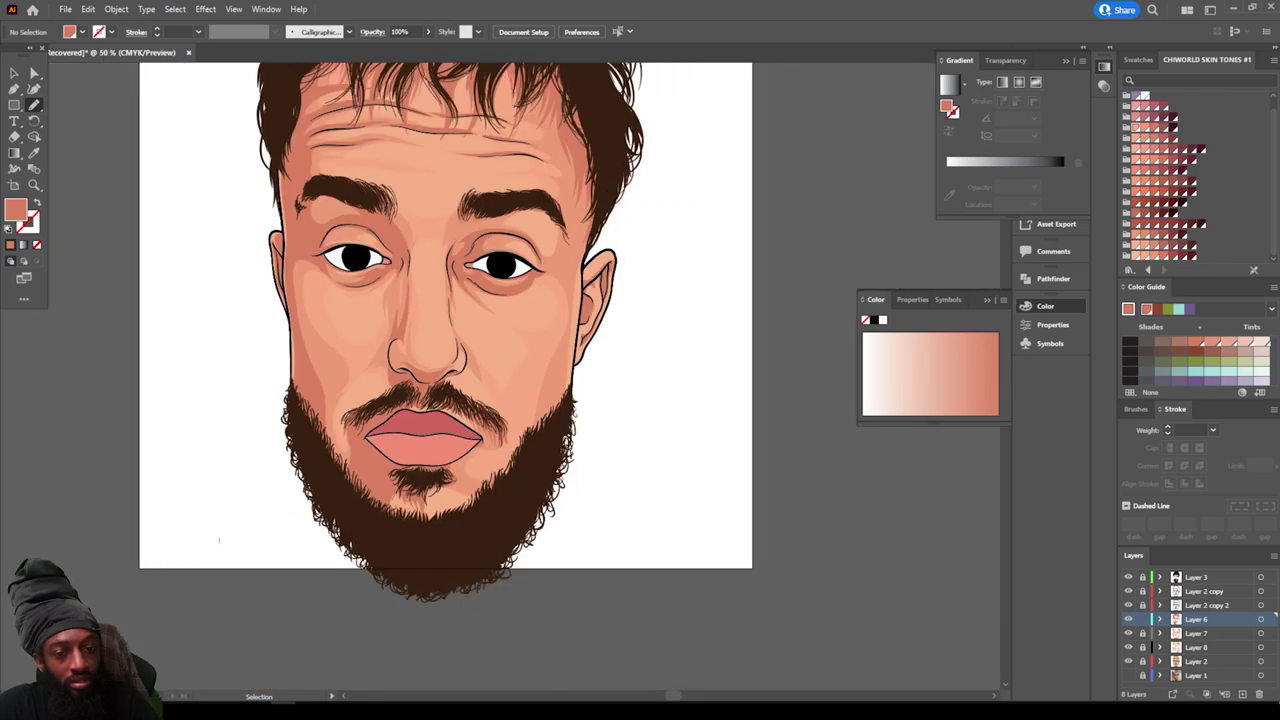
{"action": "key", "text": "ctrl+equal"}
{"action": "scroll", "coordinate": [219, 540], "scroll_direction": "up", "scroll_amount": 2}
{"action": "key", "text": "ctrl+plus"}
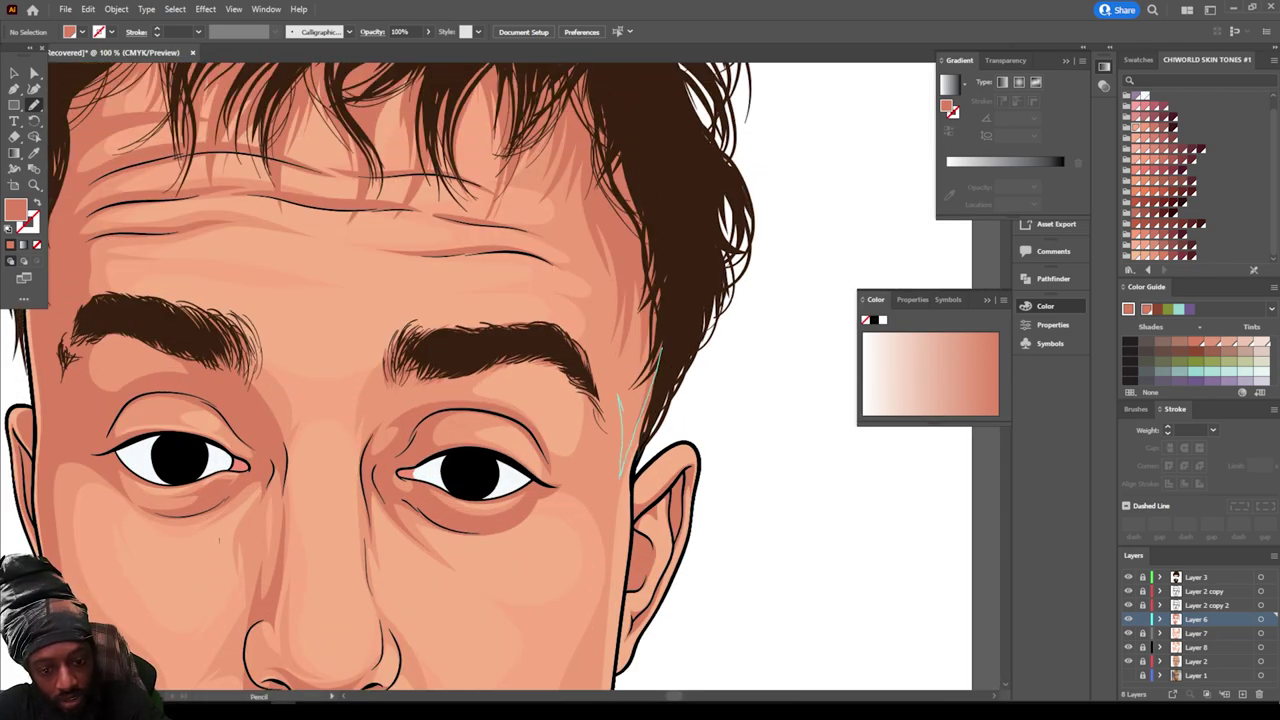
{"action": "key", "text": "ctrl+minus"}
{"action": "key", "text": "ctrl+minus"}
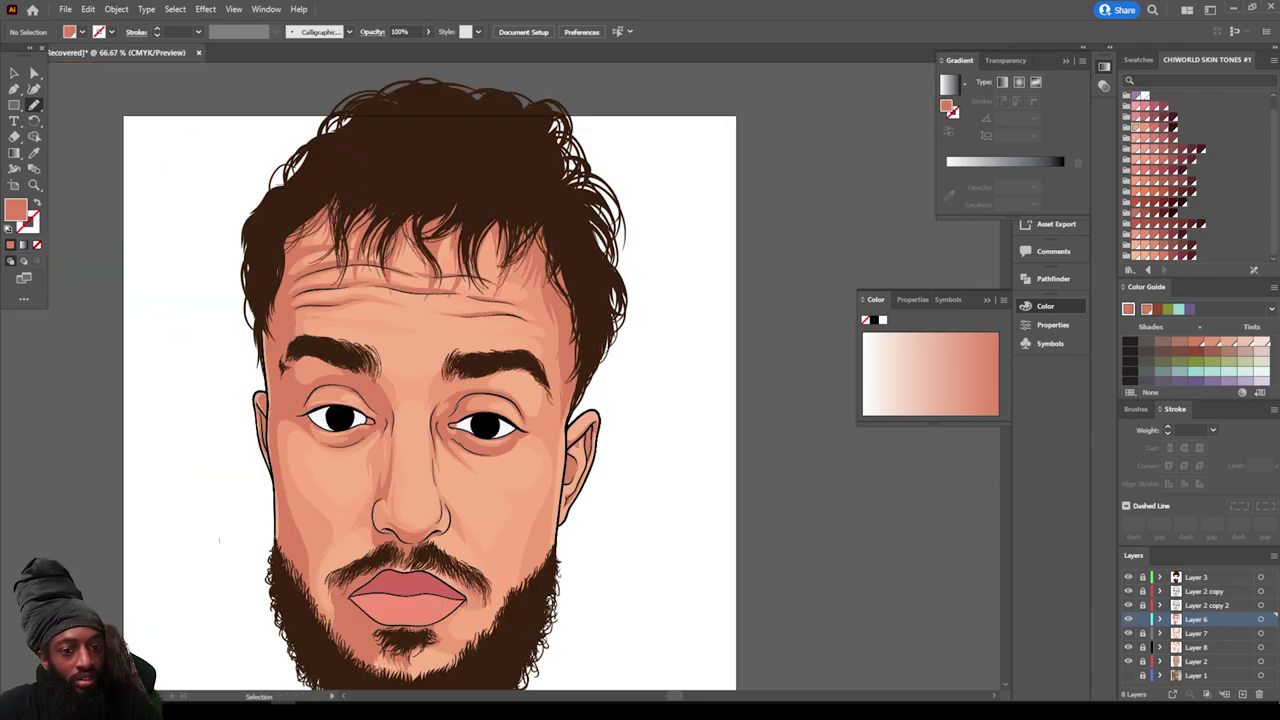
Step: Draw a dark shadow shape around the inner corner of the right eye, extending into the creases beneath it
{"action": "key", "text": "ctrl+minus"}
{"action": "key", "text": "ctrl+plus"}
{"action": "key", "text": "ctrl+plus"}
{"action": "scroll", "coordinate": [678, 398], "scroll_direction": "down", "scroll_amount": 2}
{"action": "key", "text": "ctrl+plus"}
{"action": "key", "text": "ctrl+plus"}
{"action": "key", "text": "ctrl+plus"}
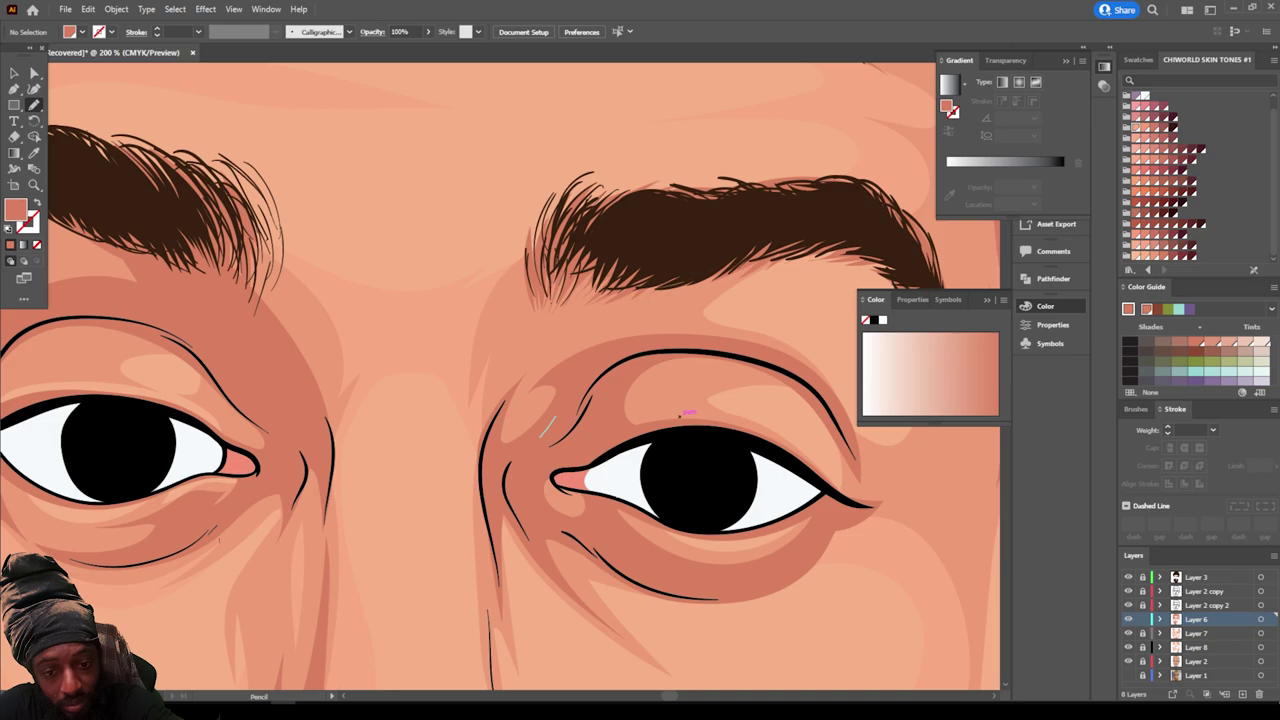
{"action": "mouse_move", "coordinate": [552, 420]}
{"action": "left_mouse_down"}
{"action": "mouse_move", "coordinate": [733, 251]}
{"action": "mouse_move", "coordinate": [655, 255]}
{"action": "mouse_move", "coordinate": [562, 312]}
{"action": "mouse_move", "coordinate": [503, 377]}
{"action": "mouse_move", "coordinate": [490, 430]}
{"action": "left_mouse_up"}
Step: Draw a long dark shadow shape down the right edge of the face, from the temple past the ear into the beard
{"action": "key", "text": "ctrl+minus"}
{"action": "key", "text": "ctrl+minus"}
{"action": "key", "text": "ctrl+minus"}
{"action": "key", "text": "ctrl+minus"}
{"action": "key", "text": "ctrl+minus"}
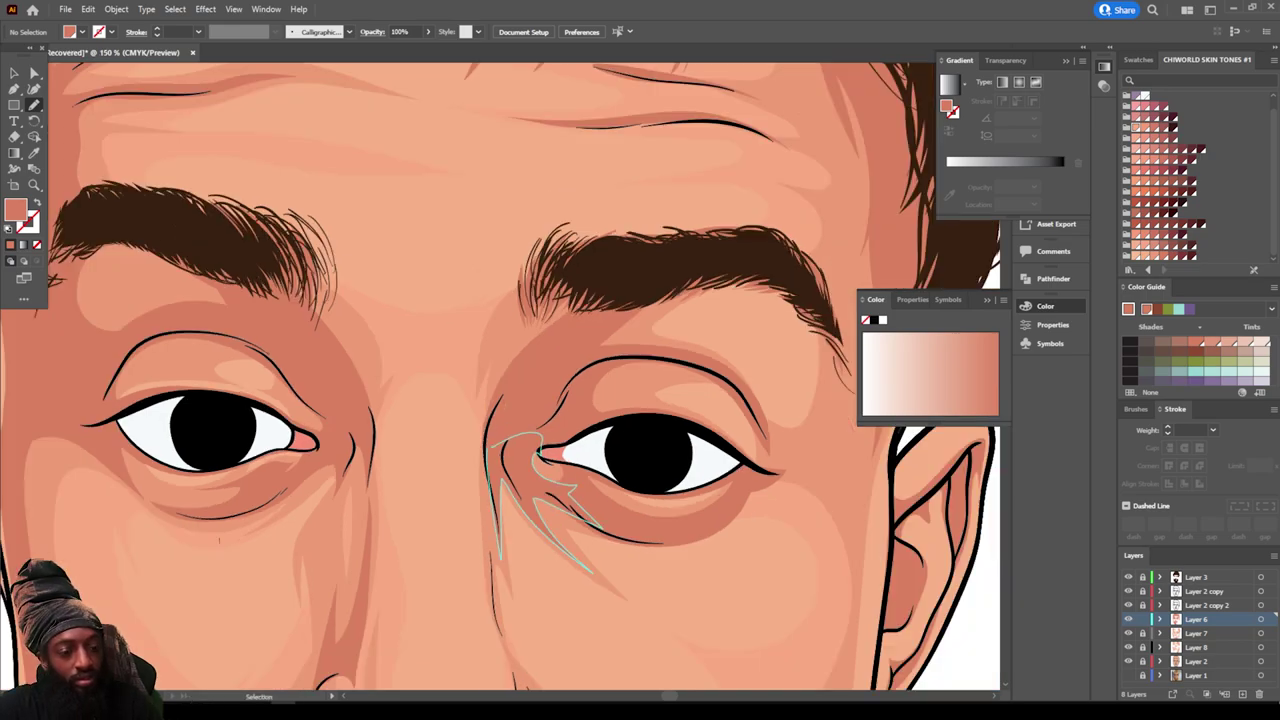
{"action": "scroll", "coordinate": [588, 557], "scroll_direction": "down", "scroll_amount": 2}
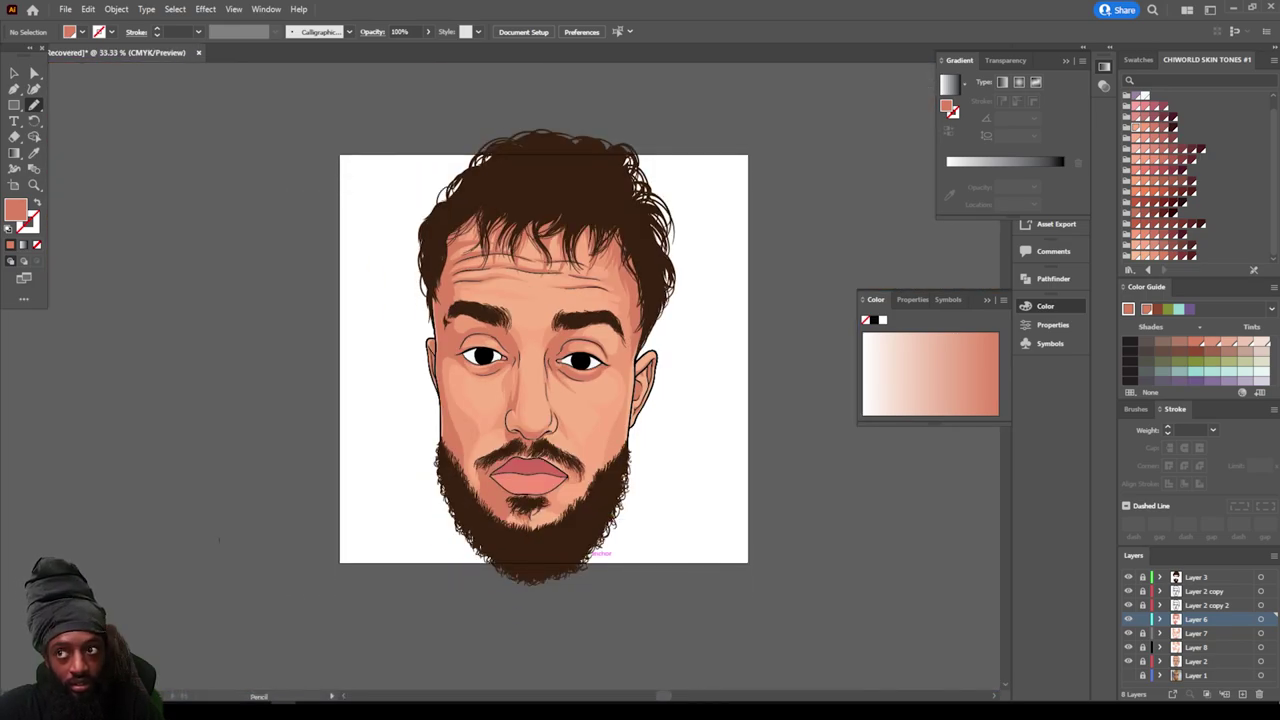
{"action": "scroll", "coordinate": [598, 553], "scroll_direction": "up", "scroll_amount": 4}
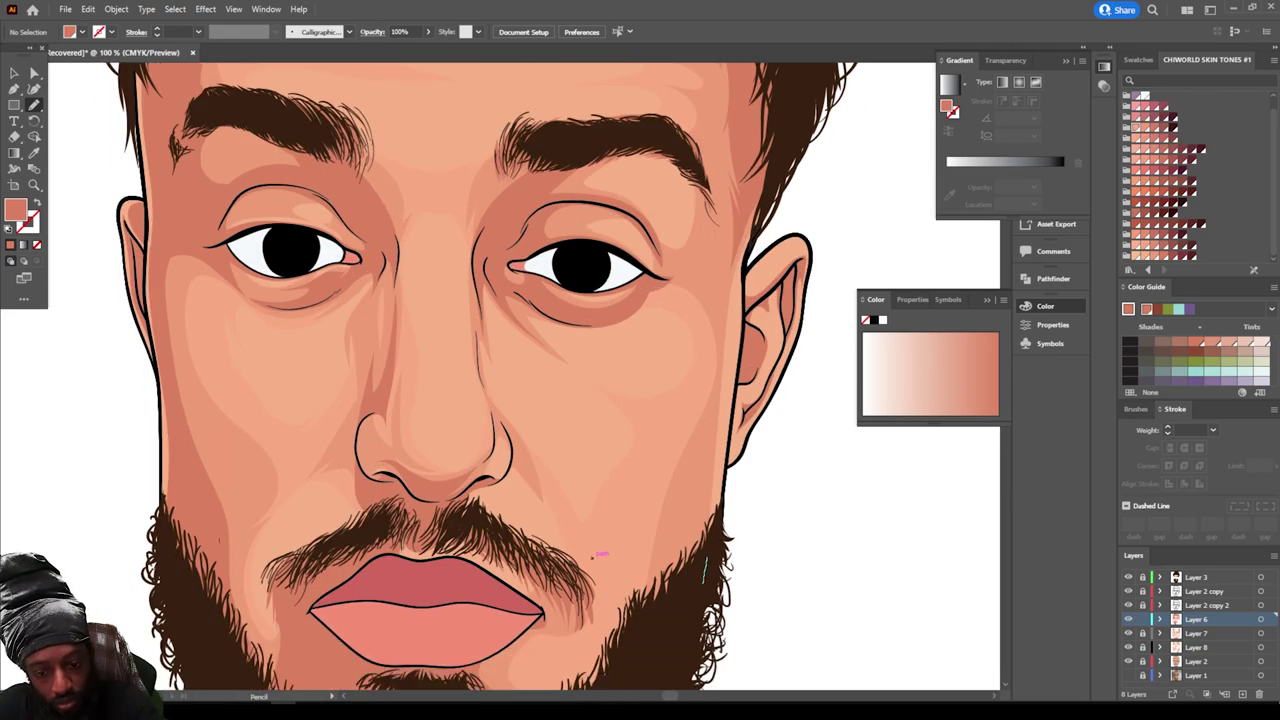
{"action": "mouse_move", "coordinate": [745, 248]}
{"action": "left_mouse_down"}
{"action": "mouse_move", "coordinate": [768, 175]}
{"action": "mouse_move", "coordinate": [735, 232]}
{"action": "mouse_move", "coordinate": [714, 400]}
{"action": "mouse_move", "coordinate": [665, 580]}
{"action": "mouse_move", "coordinate": [704, 583]}
{"action": "left_mouse_up"}
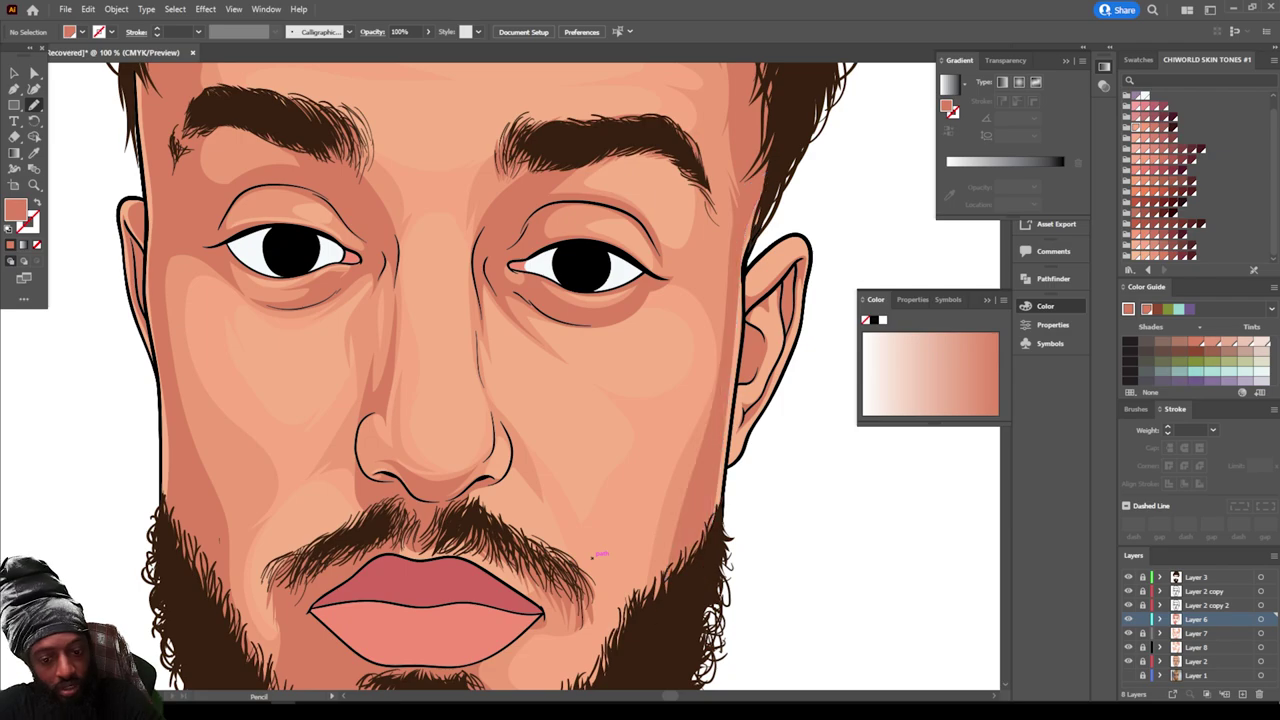
Step: Add a new layer directly above Layer 2 and choose a light peach fill from the skin-tone swatches
{"action": "key", "text": "ctrl+minus"}
{"action": "key", "text": "ctrl+minus"}
{"action": "key", "text": "ctrl+minus"}
{"action": "key", "text": "ctrl+minus"}
{"action": "key", "text": "ctrl+plus"}
{"action": "key", "text": "ctrl+plus"}
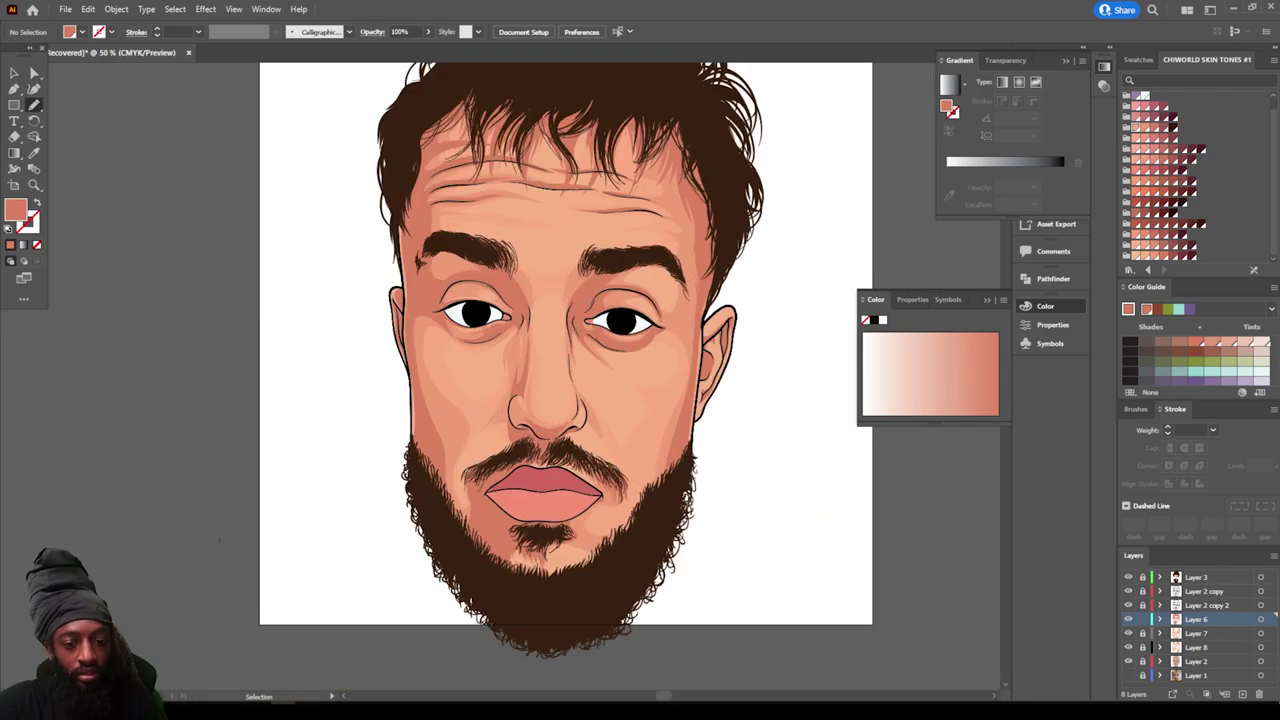
{"action": "scroll", "coordinate": [566, 376], "scroll_direction": "up", "scroll_amount": 2}
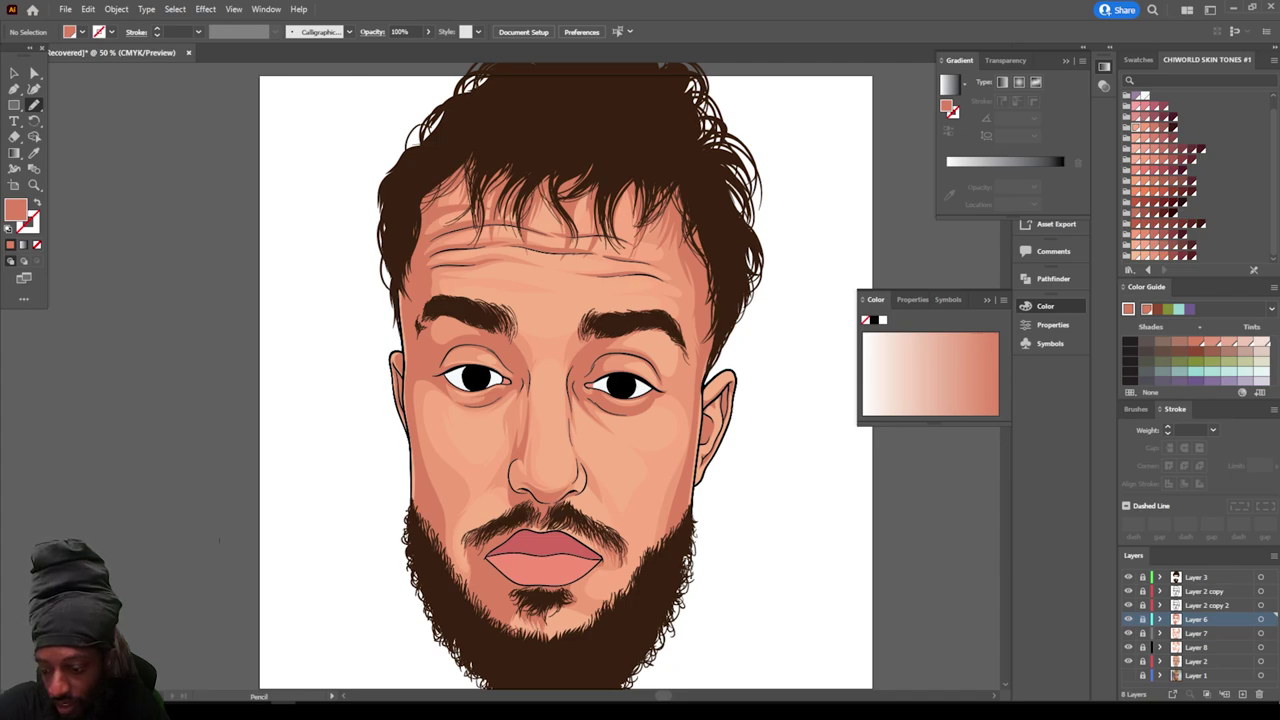
{"action": "left_click", "coordinate": [1222, 661]}
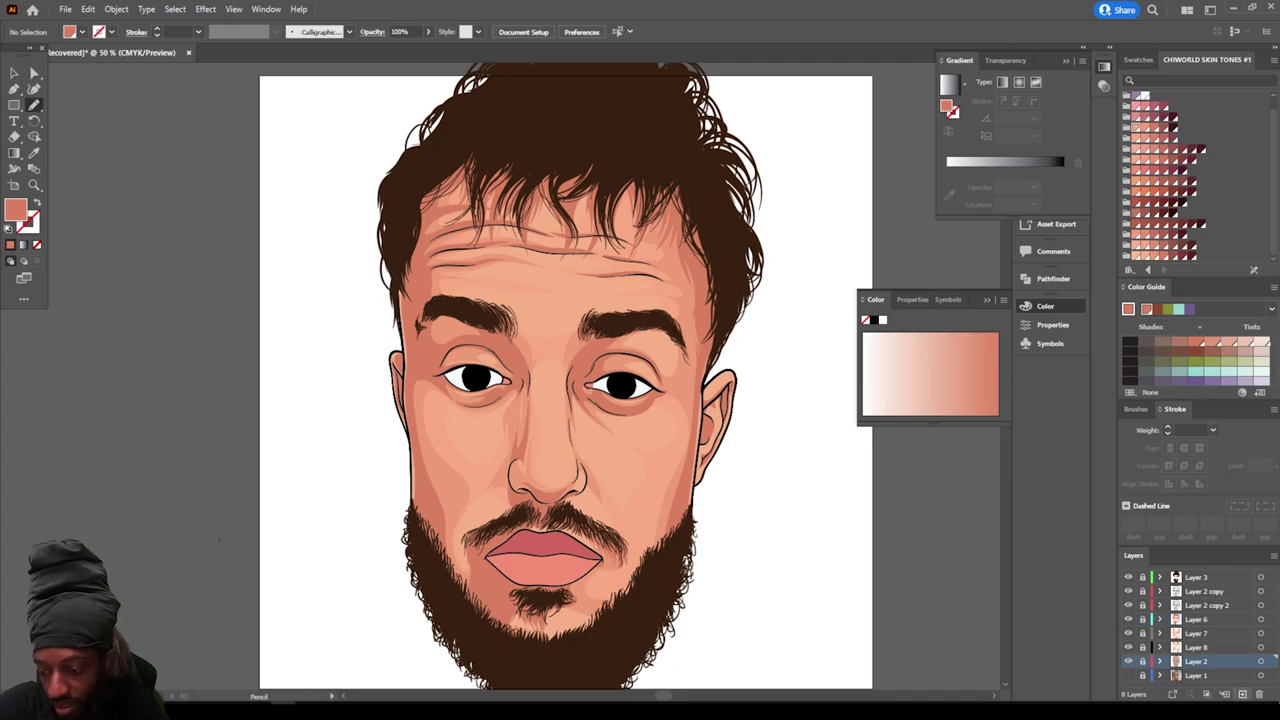
{"action": "left_click", "coordinate": [1224, 694]}
{"action": "left_click", "coordinate": [1146, 254]}
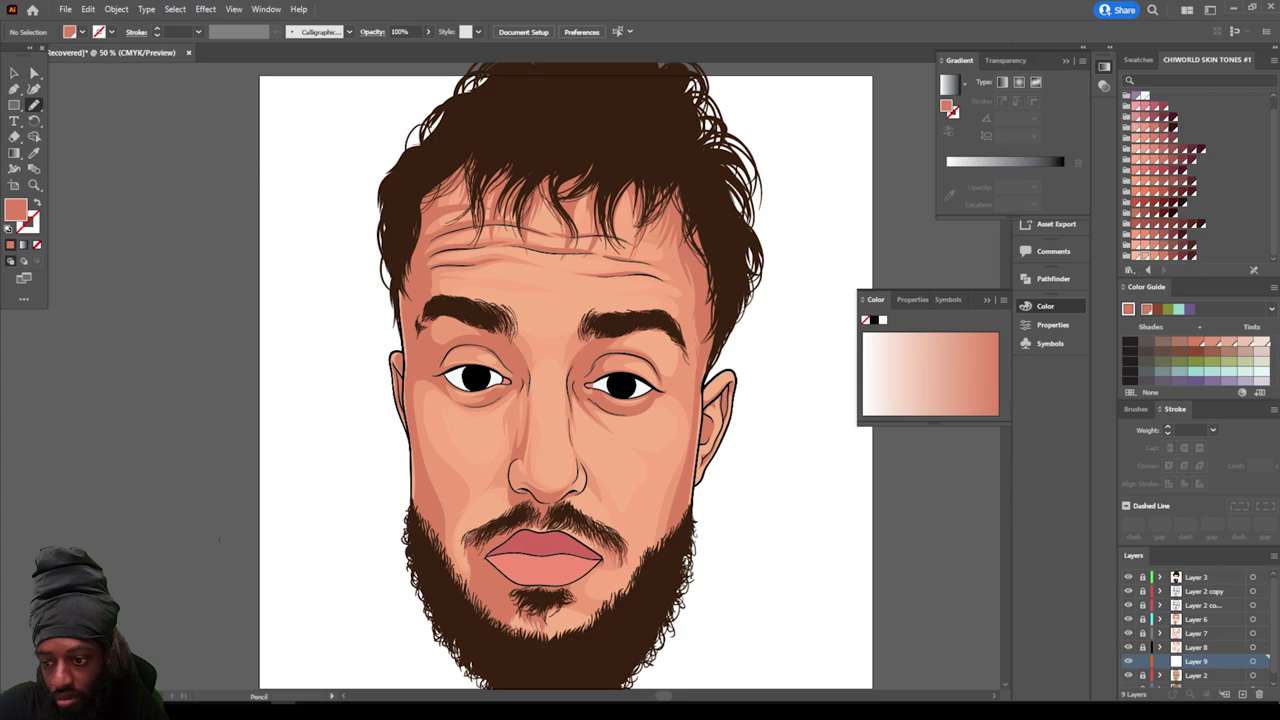
{"action": "left_click", "coordinate": [1136, 255]}
Step: Draw long, narrow light peach highlight shapes down the bridge of the nose to its tip
{"action": "scroll", "coordinate": [219, 540], "scroll_direction": "down", "scroll_amount": 2}
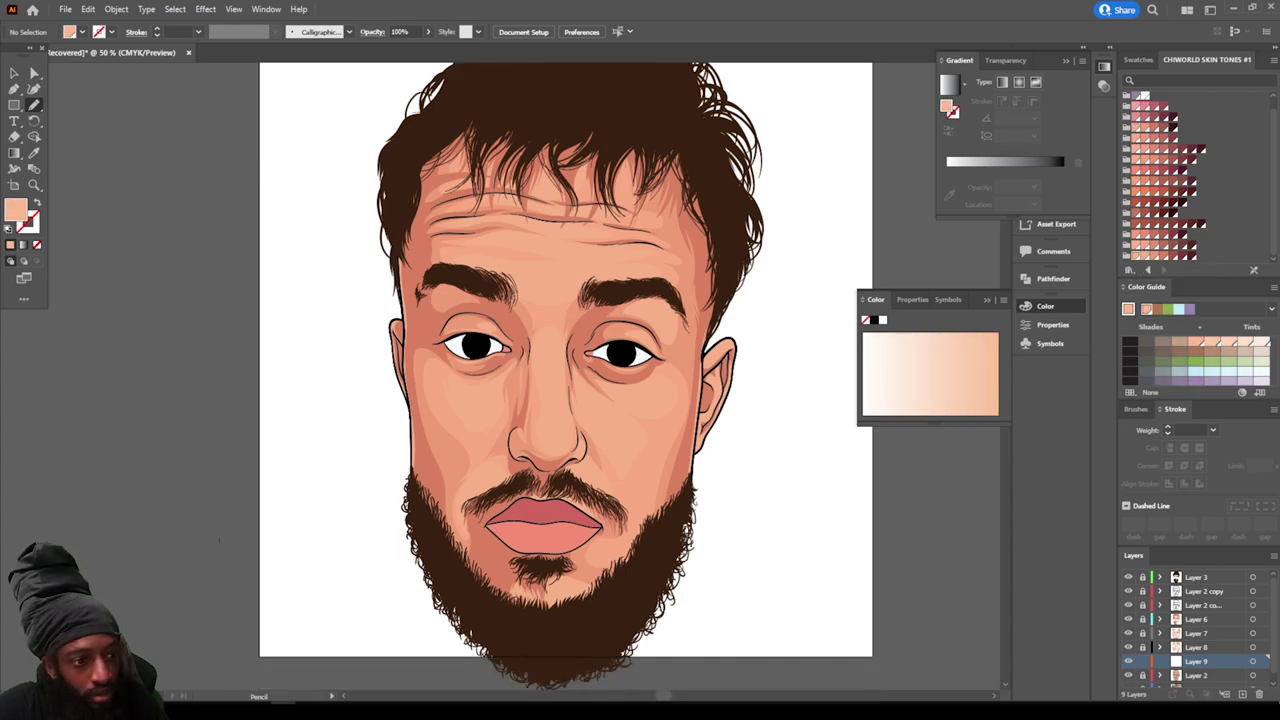
{"action": "key", "text": "ctrl+plus"}
{"action": "key", "text": "ctrl+plus"}
{"action": "key", "text": "ctrl+plus"}
{"action": "scroll", "coordinate": [234, 383], "scroll_direction": "up", "scroll_amount": 2}
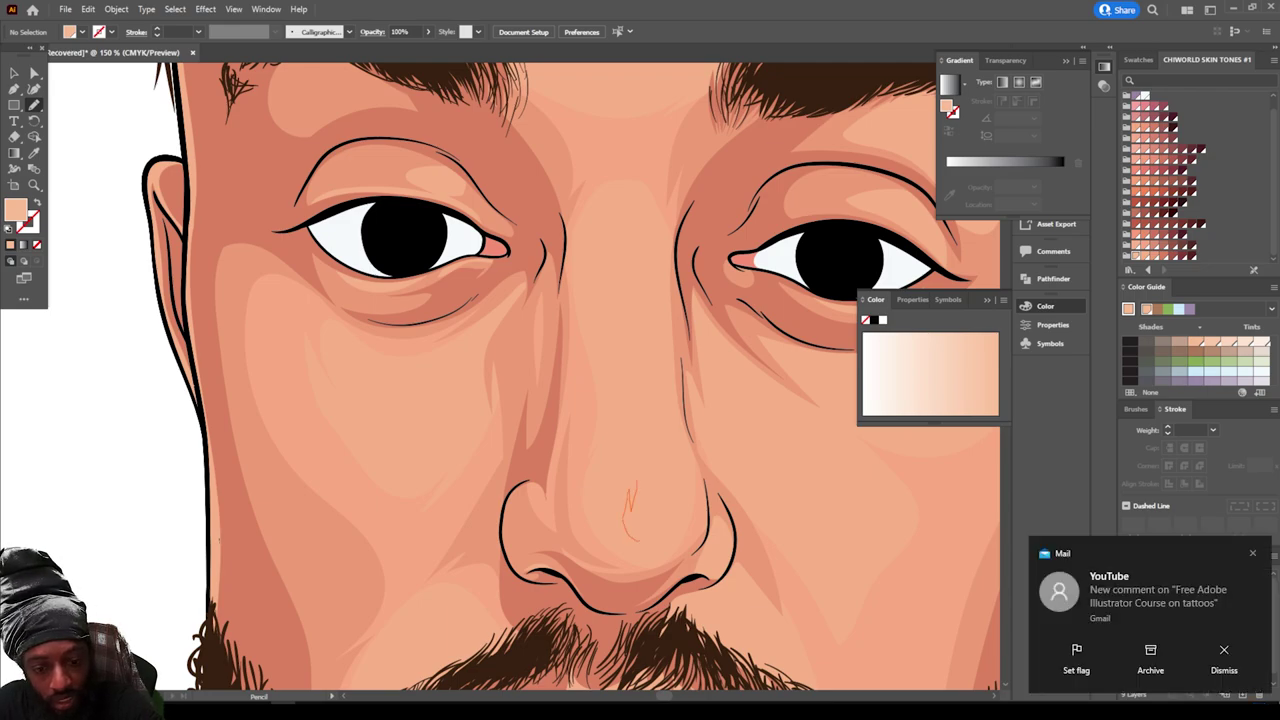
{"action": "mouse_move", "coordinate": [652, 444]}
{"action": "left_mouse_down"}
{"action": "mouse_move", "coordinate": [632, 220]}
{"action": "mouse_move", "coordinate": [636, 466]}
{"action": "left_mouse_up"}
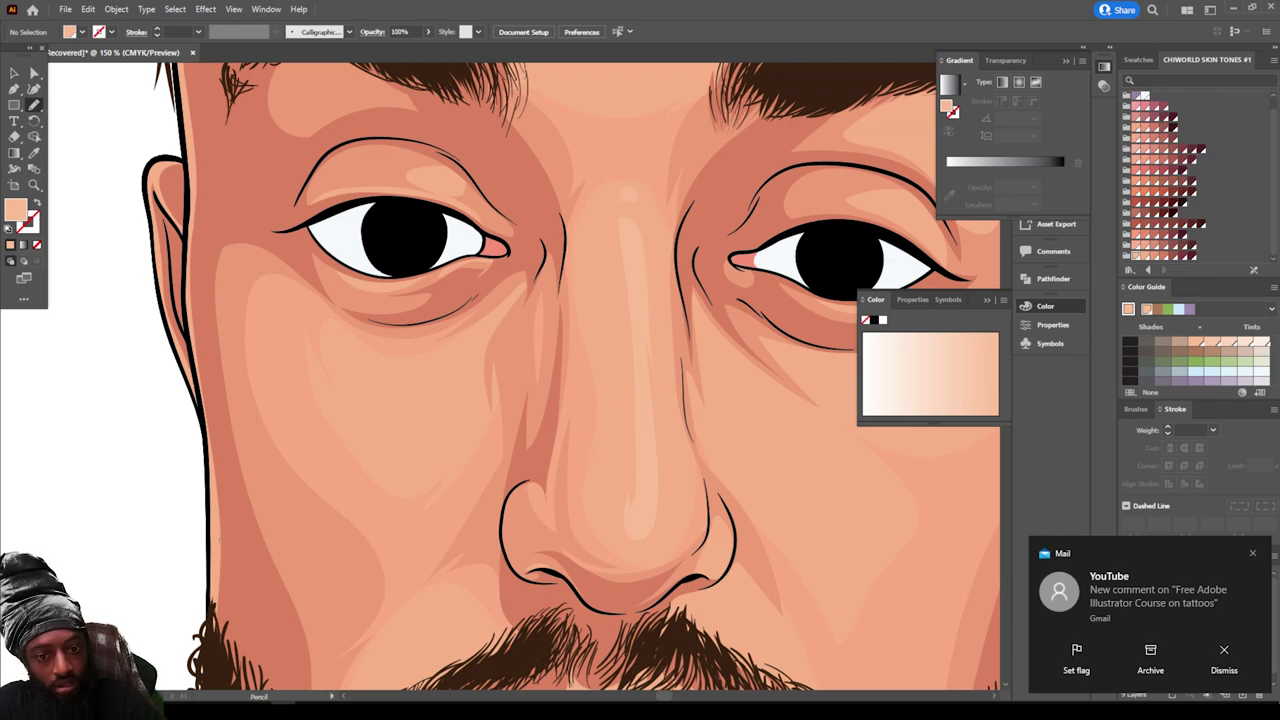
Step: Draw a light peach highlight on the left cheek, between the nostril and the moustache's outer end
{"action": "key", "text": "ctrl+minus"}
{"action": "key", "text": "ctrl+minus"}
{"action": "key", "text": "ctrl+minus"}
{"action": "key", "text": "ctrl+equal"}
{"action": "key", "text": "ctrl+equal"}
{"action": "key", "text": "ctrl+equal"}
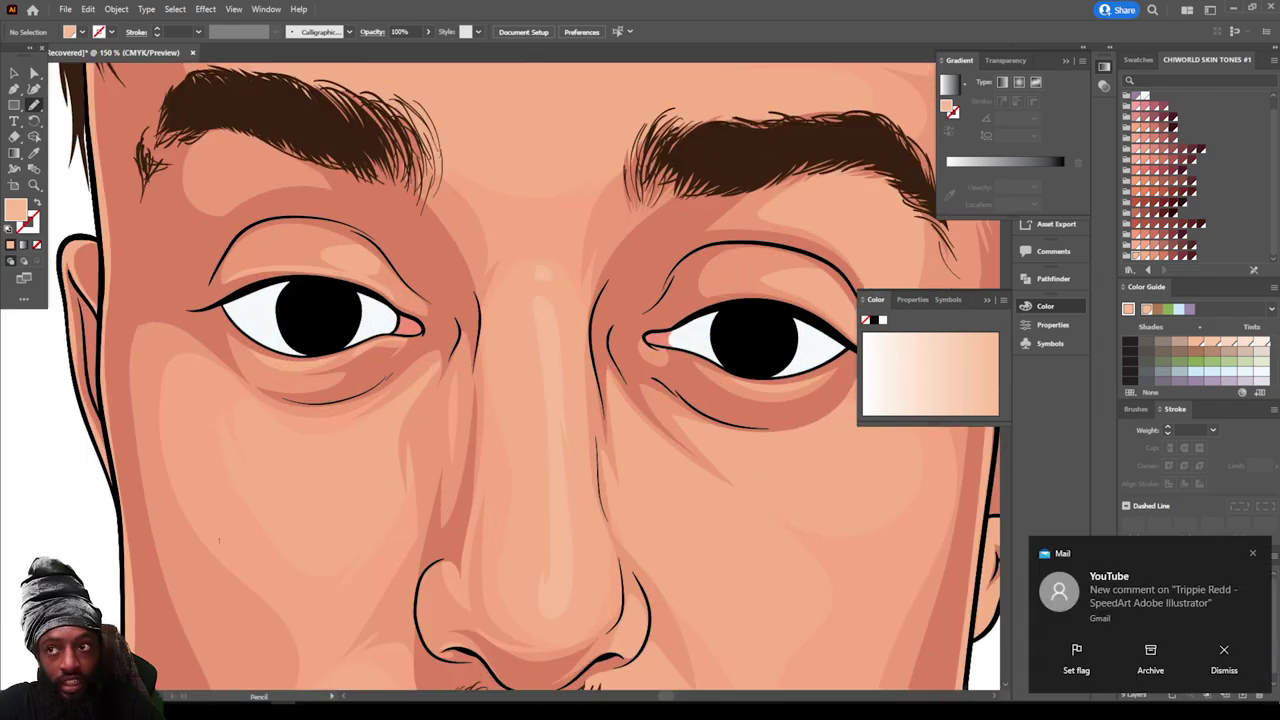
{"action": "scroll", "coordinate": [219, 540], "scroll_direction": "down", "scroll_amount": 3}
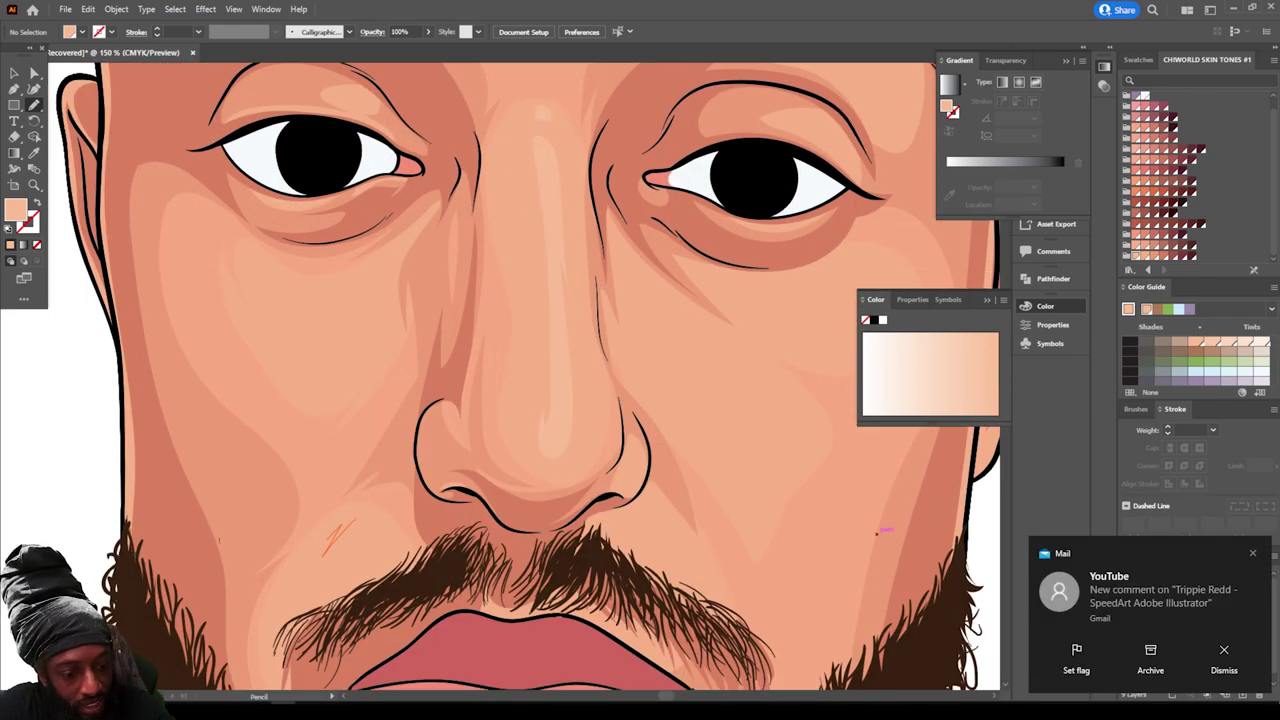
{"action": "left_click_drag", "start_coordinate": [325, 556], "coordinate": [383, 518]}
{"action": "scroll", "coordinate": [383, 518], "scroll_direction": "up", "scroll_amount": 5}
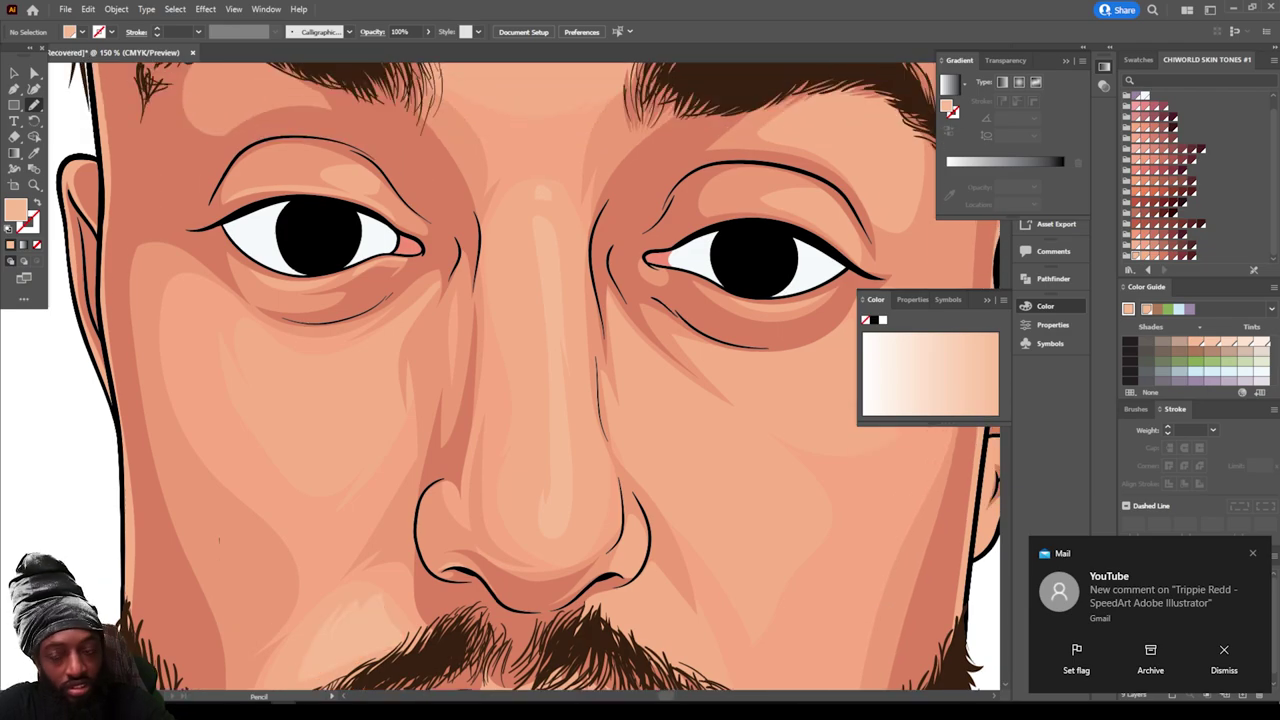
Step: Draw light peach highlight shapes on both cheeks beneath the eye bags
{"action": "scroll", "coordinate": [383, 518], "scroll_direction": "down", "scroll_amount": 4}
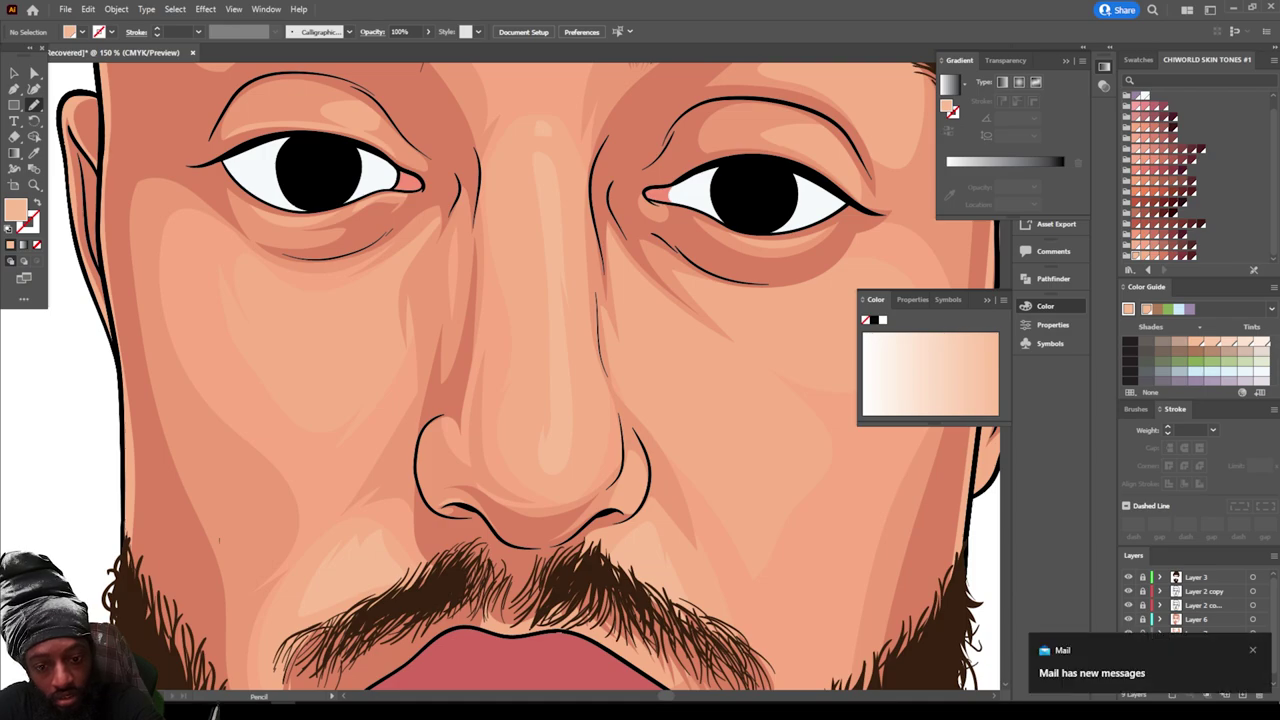
{"action": "mouse_move", "coordinate": [650, 312]}
{"action": "left_mouse_down"}
{"action": "mouse_move", "coordinate": [668, 376]}
{"action": "mouse_move", "coordinate": [770, 446]}
{"action": "mouse_move", "coordinate": [707, 346]}
{"action": "mouse_move", "coordinate": [658, 300]}
{"action": "mouse_move", "coordinate": [651, 311]}
{"action": "mouse_move", "coordinate": [757, 322]}
{"action": "mouse_move", "coordinate": [789, 297]}
{"action": "left_mouse_up"}
{"action": "key", "text": "ctrl+z"}
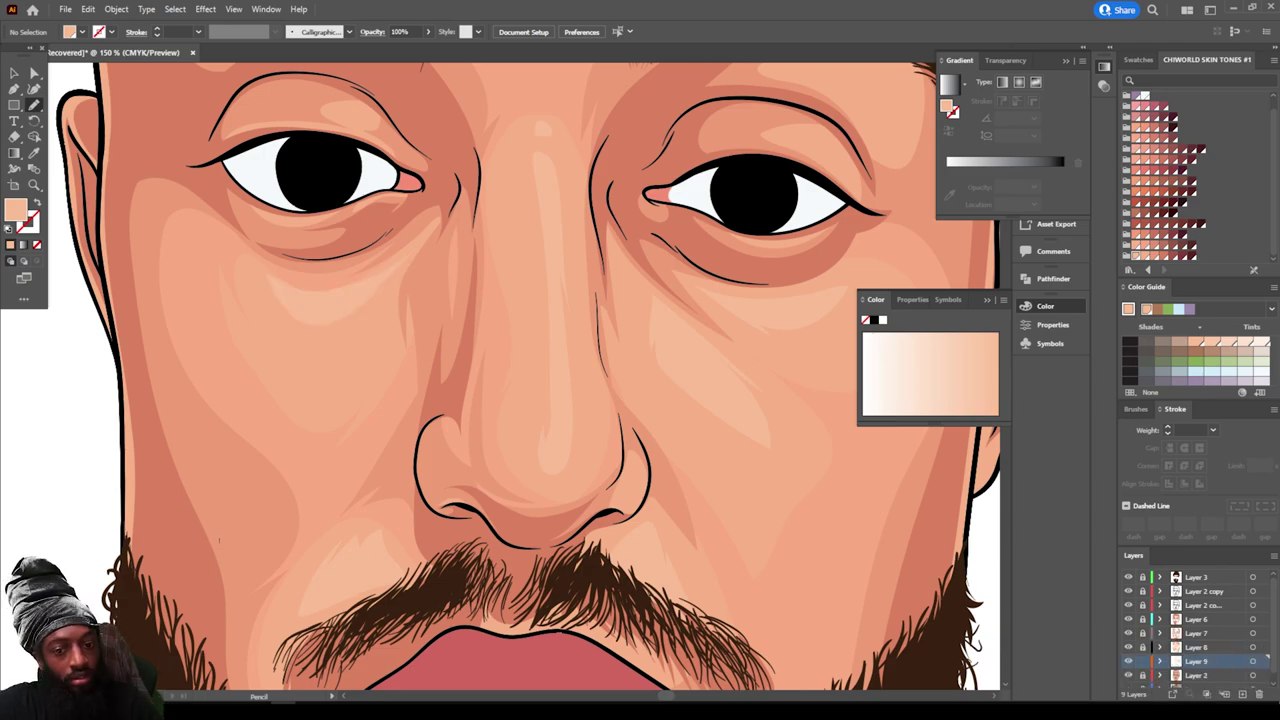
Step: Draw a broad light peach highlight across the lower forehead, dipping between the eyebrows
{"action": "key", "text": "ctrl+minus"}
{"action": "key", "text": "ctrl+minus"}
{"action": "key", "text": "ctrl+minus"}
{"action": "scroll", "coordinate": [500, 376], "scroll_direction": "up", "scroll_amount": 2}
{"action": "key", "text": "ctrl+equal"}
{"action": "key", "text": "ctrl+equal"}
{"action": "key", "text": "ctrl+equal"}
{"action": "scroll", "coordinate": [500, 376], "scroll_direction": "up", "scroll_amount": 2}
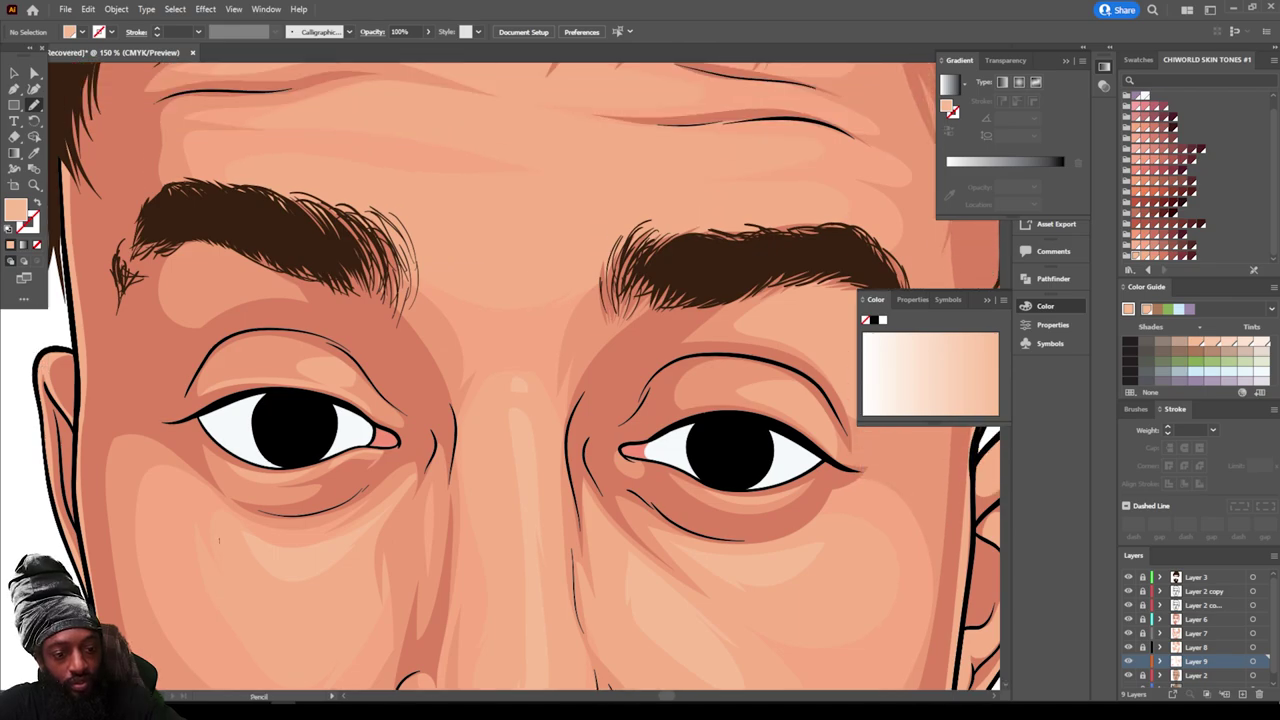
{"action": "scroll", "coordinate": [219, 540], "scroll_direction": "up", "scroll_amount": 3}
{"action": "mouse_move", "coordinate": [416, 309]}
{"action": "left_mouse_down"}
{"action": "mouse_move", "coordinate": [480, 340]}
{"action": "mouse_move", "coordinate": [588, 324]}
{"action": "mouse_move", "coordinate": [716, 263]}
{"action": "mouse_move", "coordinate": [580, 262]}
{"action": "left_mouse_up"}
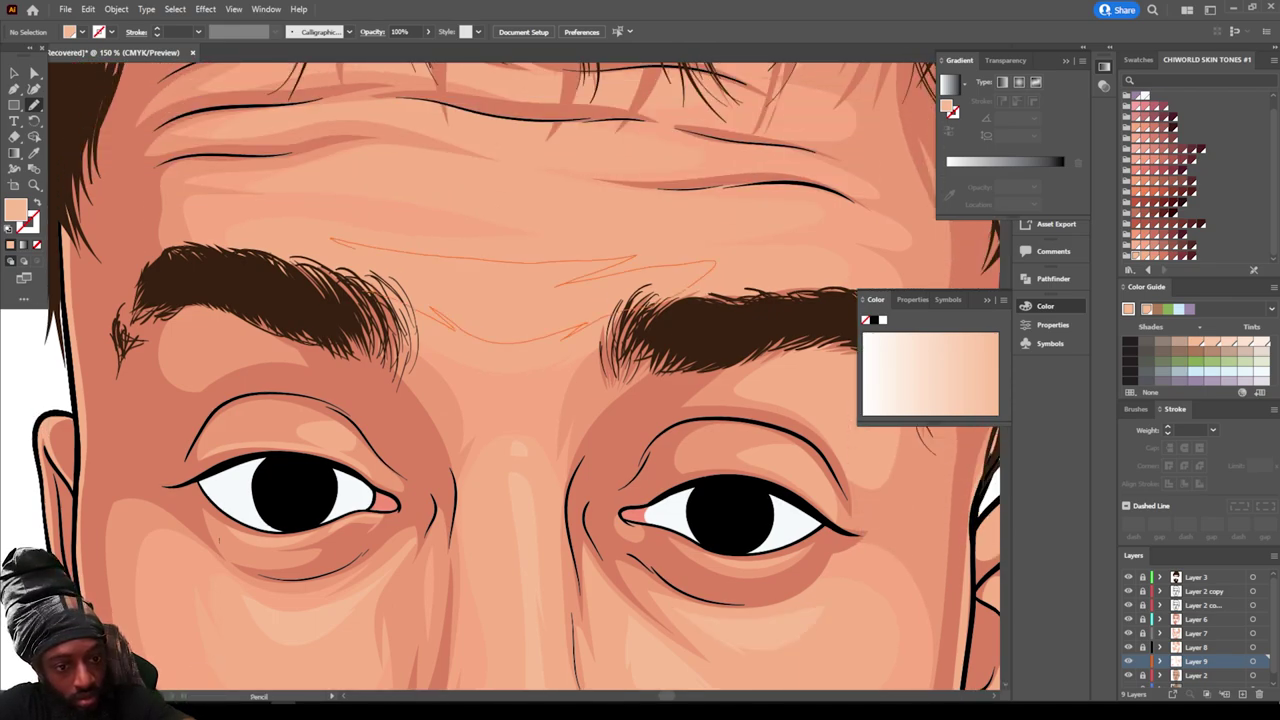
{"action": "key", "text": "ctrl+z"}
{"action": "key", "text": "ctrl+z"}
Step: Draw small light peach highlights below and between the forehead creases, up toward the hairline
{"action": "scroll", "coordinate": [516, 377], "scroll_direction": "up", "scroll_amount": 4}
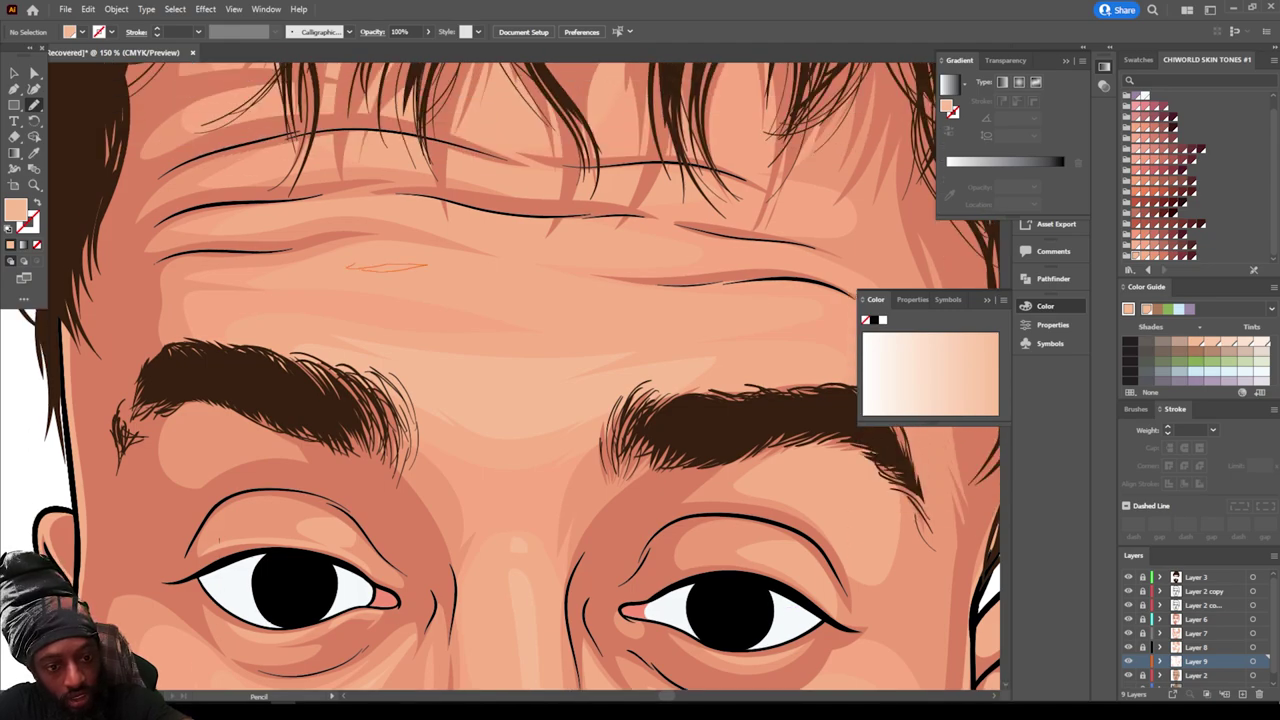
{"action": "mouse_move", "coordinate": [430, 264]}
{"action": "left_mouse_down"}
{"action": "mouse_move", "coordinate": [660, 312]}
{"action": "mouse_move", "coordinate": [350, 262]}
{"action": "left_mouse_up"}
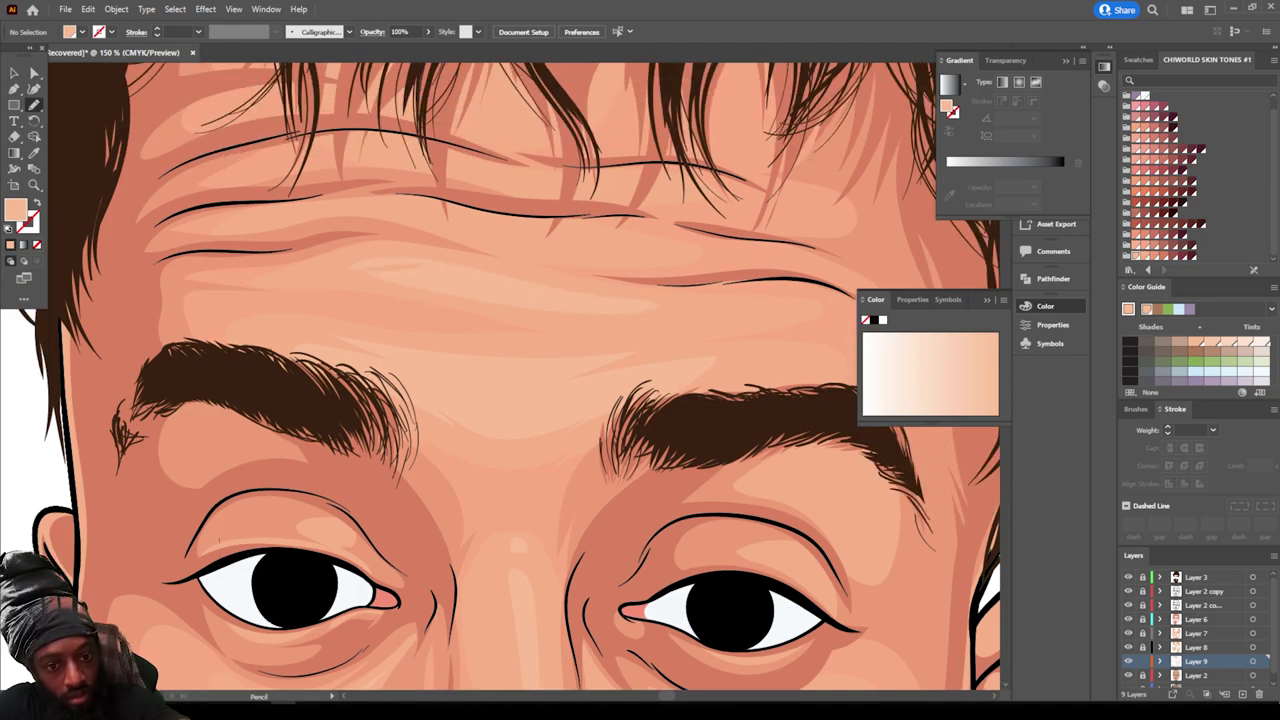
{"action": "mouse_move", "coordinate": [460, 233]}
{"action": "left_mouse_down"}
{"action": "mouse_move", "coordinate": [566, 235]}
{"action": "mouse_move", "coordinate": [446, 222]}
{"action": "left_mouse_up"}
{"action": "mouse_move", "coordinate": [455, 176]}
{"action": "left_mouse_down"}
{"action": "mouse_move", "coordinate": [540, 189]}
{"action": "mouse_move", "coordinate": [454, 164]}
{"action": "left_mouse_up"}
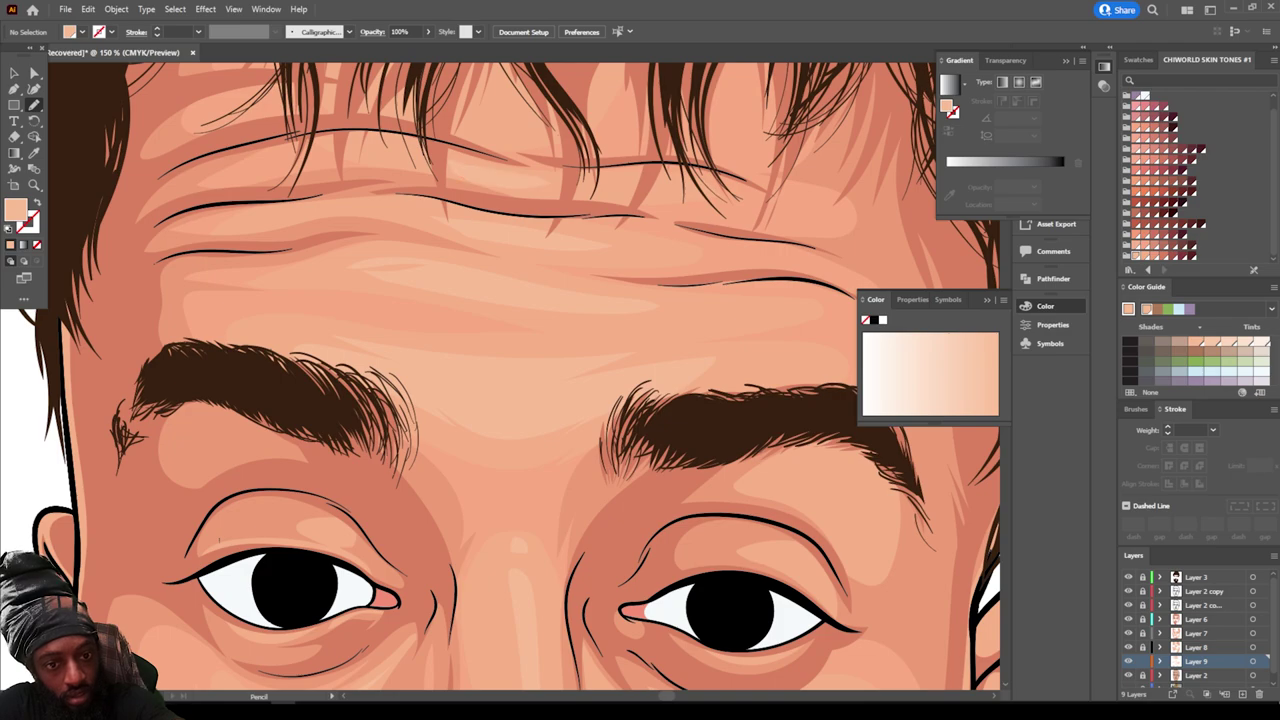
{"action": "left_click_drag", "start_coordinate": [537, 127], "coordinate": [468, 129]}
Step: Add a new layer directly above Layer 6 and choose a dark maroon fill from the skin-tone swatches
{"action": "key", "text": "ctrl+minus"}
{"action": "key", "text": "ctrl+minus"}
{"action": "key", "text": "ctrl+minus"}
{"action": "key", "text": "ctrl+minus"}
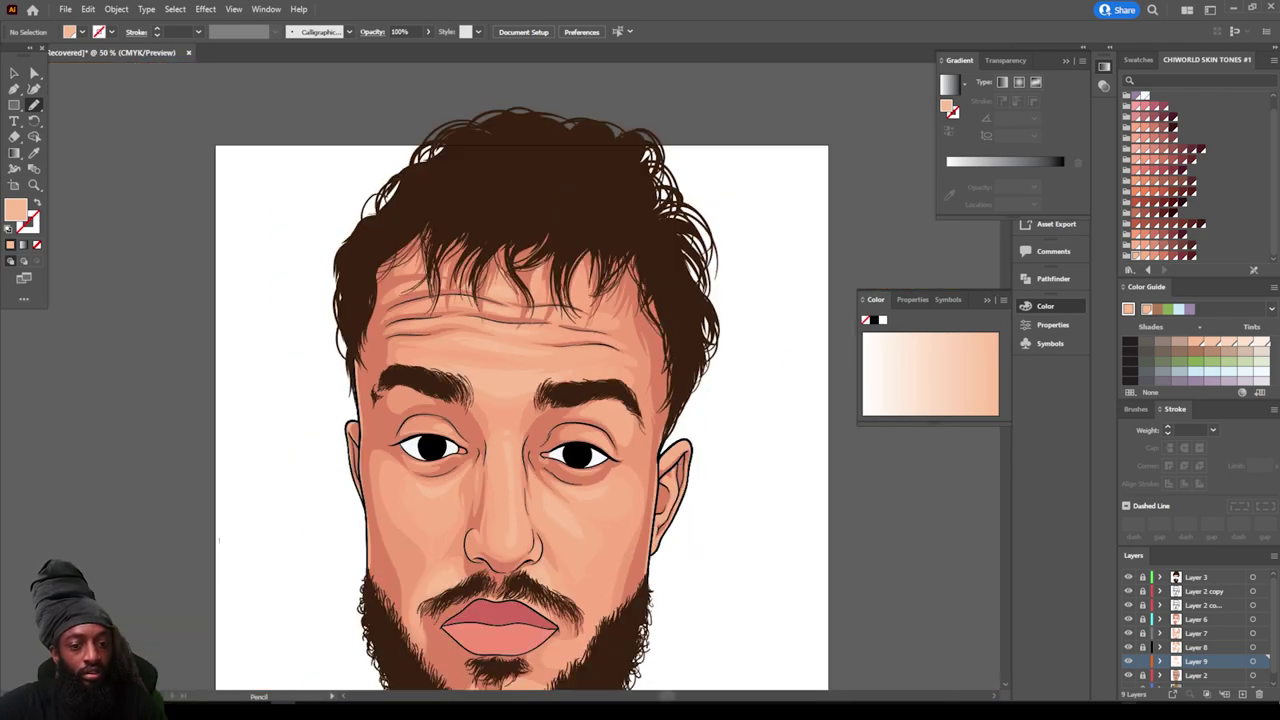
{"action": "scroll", "coordinate": [500, 376], "scroll_direction": "down", "scroll_amount": 5}
{"action": "key", "text": "ctrl+equal"}
{"action": "key", "text": "ctrl+equal"}
{"action": "scroll", "coordinate": [500, 376], "scroll_direction": "up", "scroll_amount": 3}
{"action": "key", "text": "ctrl+minus"}
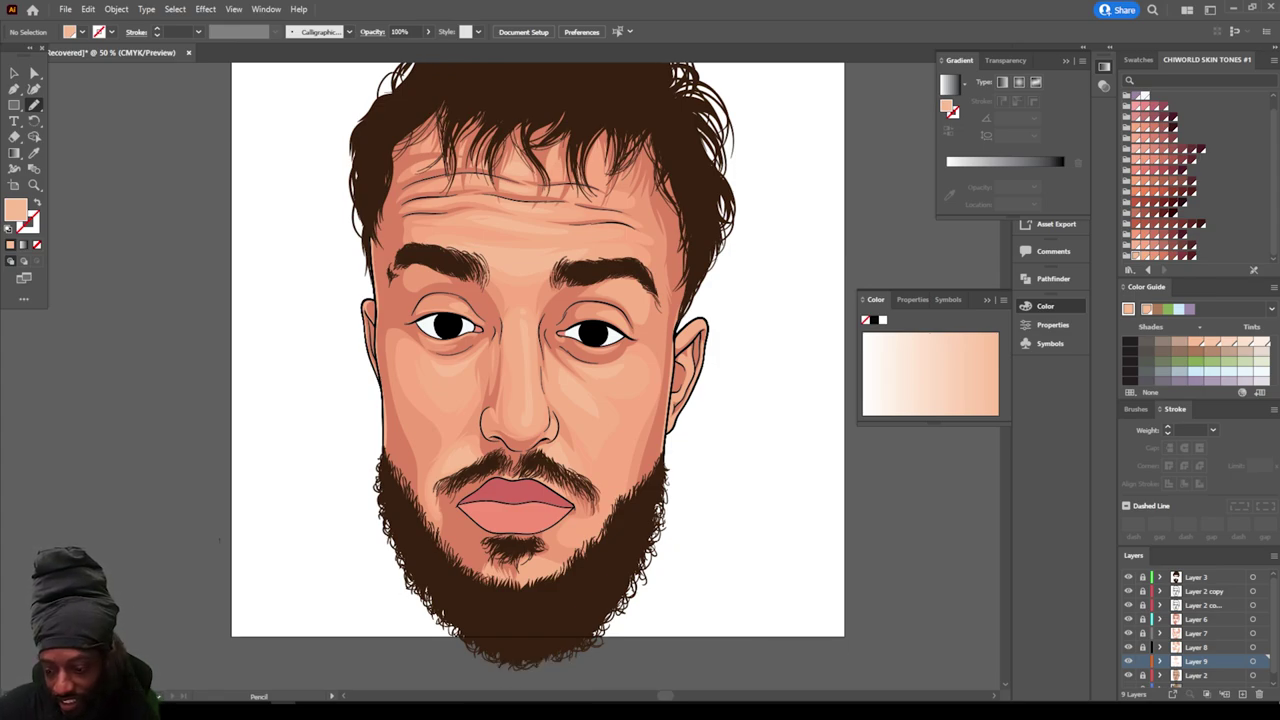
{"action": "left_click", "coordinate": [1197, 619]}
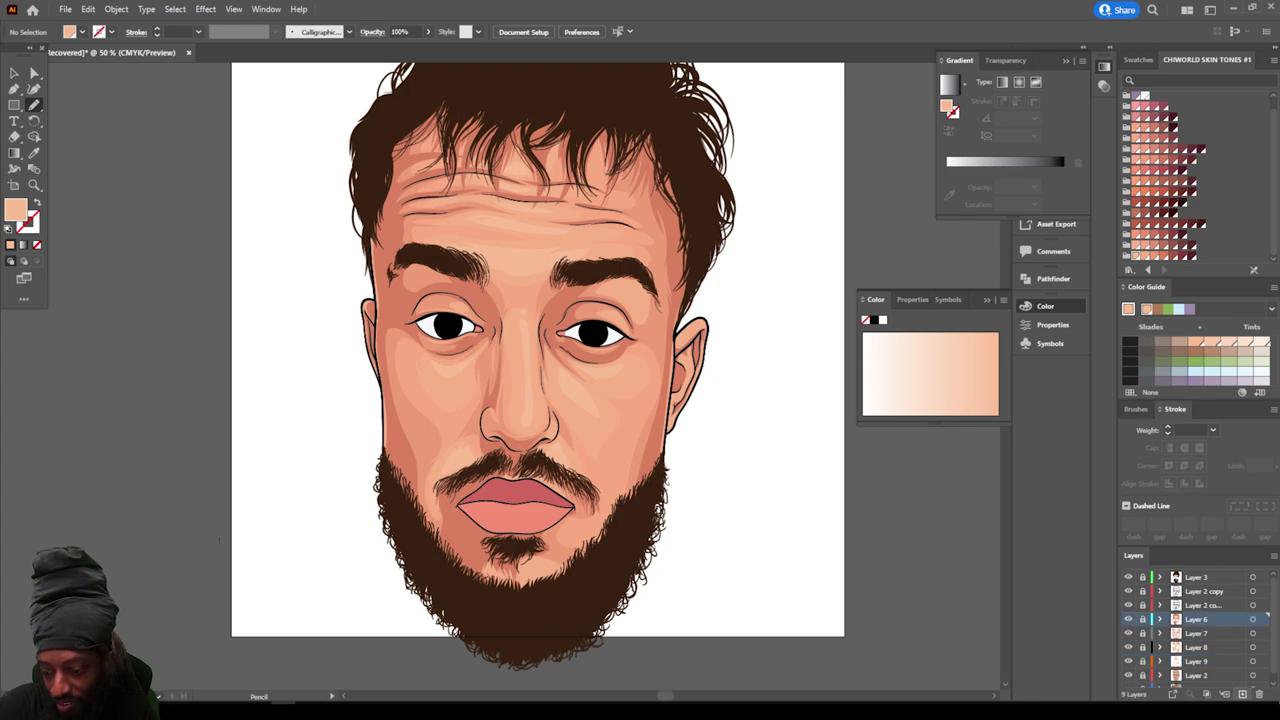
{"action": "left_click", "coordinate": [1242, 694]}
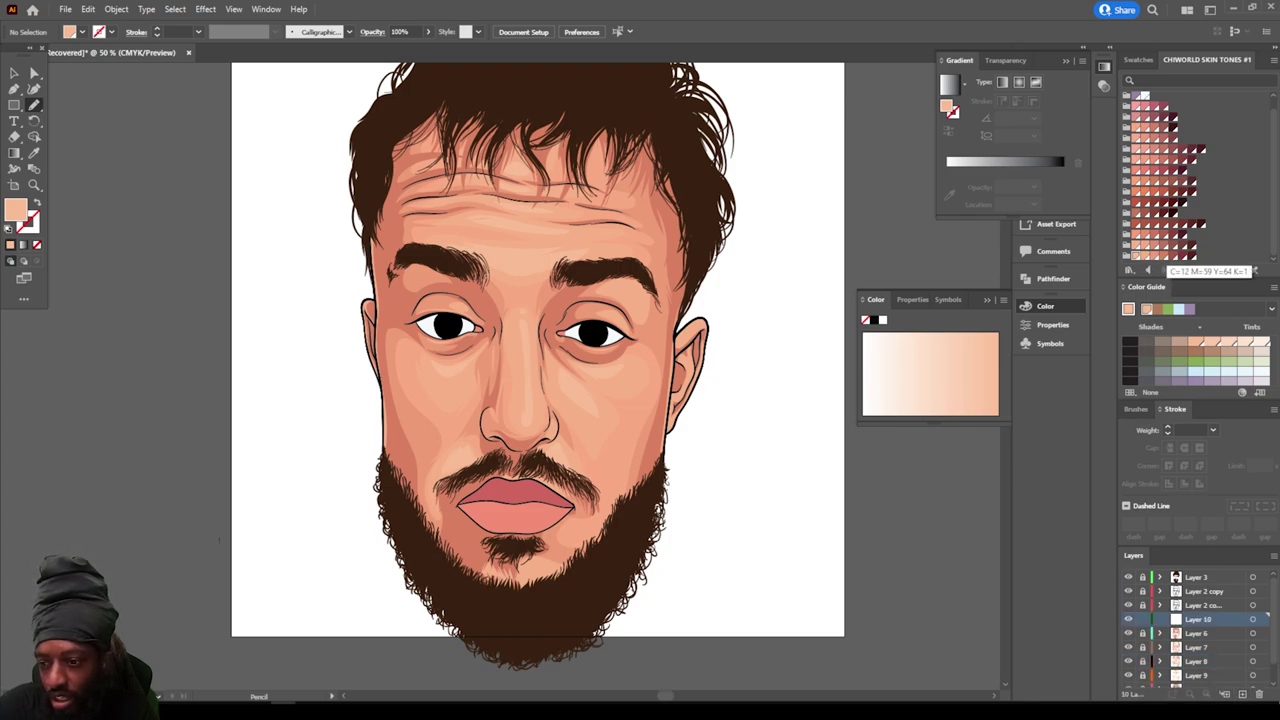
{"action": "left_click", "coordinate": [1180, 255]}
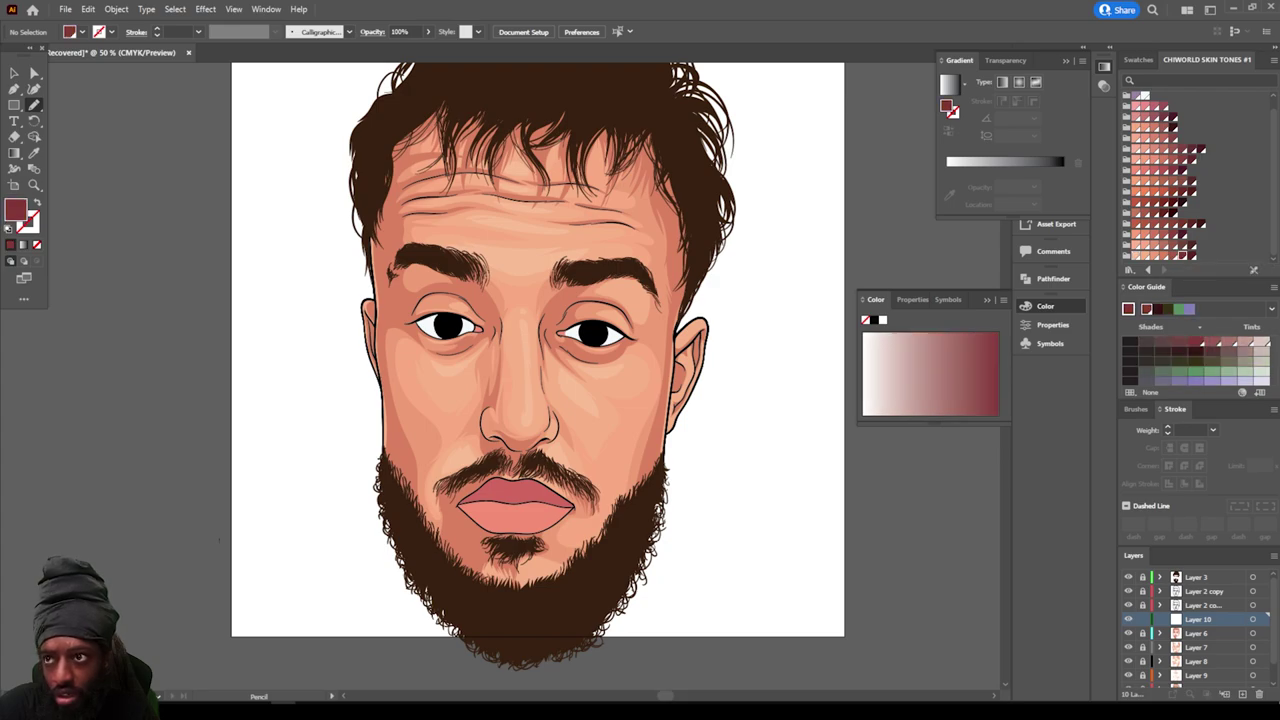
Step: Draw a dark maroon shadow shape around the right eye's inner corner, from the upper lid crease down beside the nose bridge
{"action": "scroll", "coordinate": [612, 303], "scroll_direction": "down", "scroll_amount": 1}
{"action": "scroll", "coordinate": [612, 303], "scroll_direction": "up", "scroll_amount": 4}
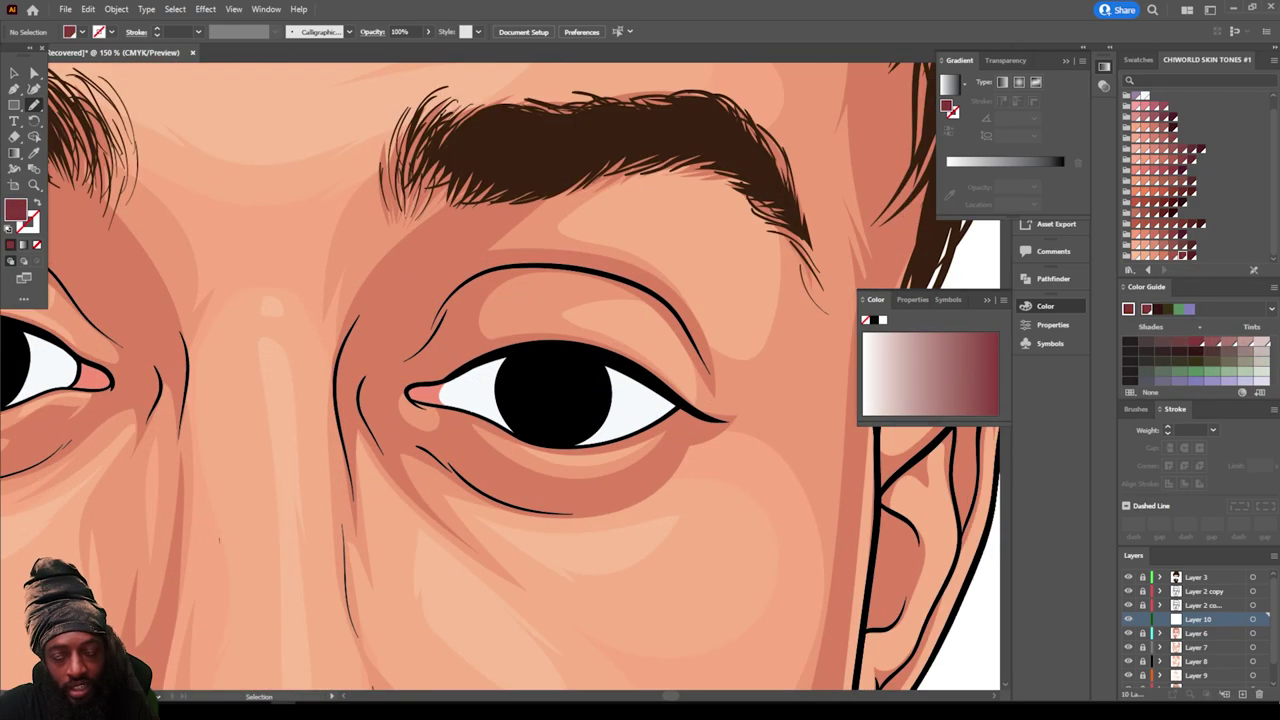
{"action": "scroll", "coordinate": [500, 376], "scroll_direction": "up", "scroll_amount": 2}
{"action": "scroll", "coordinate": [500, 376], "scroll_direction": "down", "scroll_amount": 3}
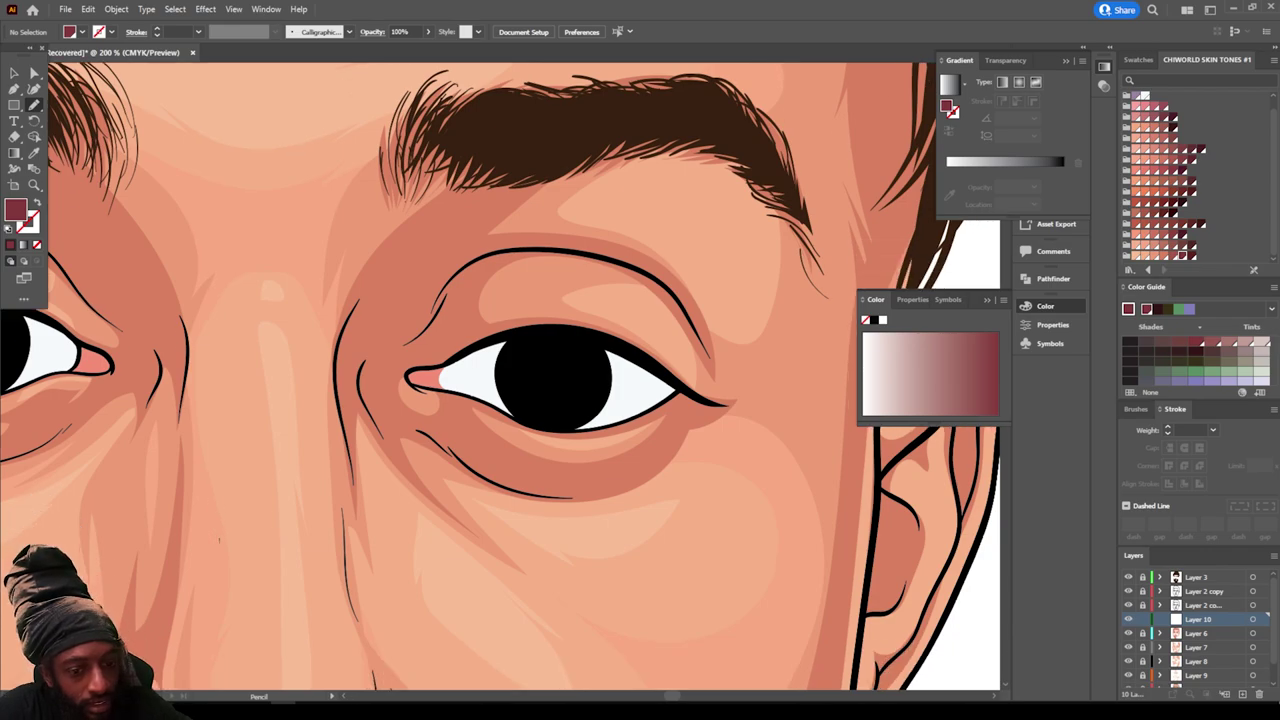
{"action": "scroll", "coordinate": [486, 382], "scroll_direction": "down", "scroll_amount": 2}
{"action": "scroll", "coordinate": [486, 382], "scroll_direction": "up", "scroll_amount": 2}
{"action": "scroll", "coordinate": [486, 382], "scroll_direction": "up", "scroll_amount": 6}
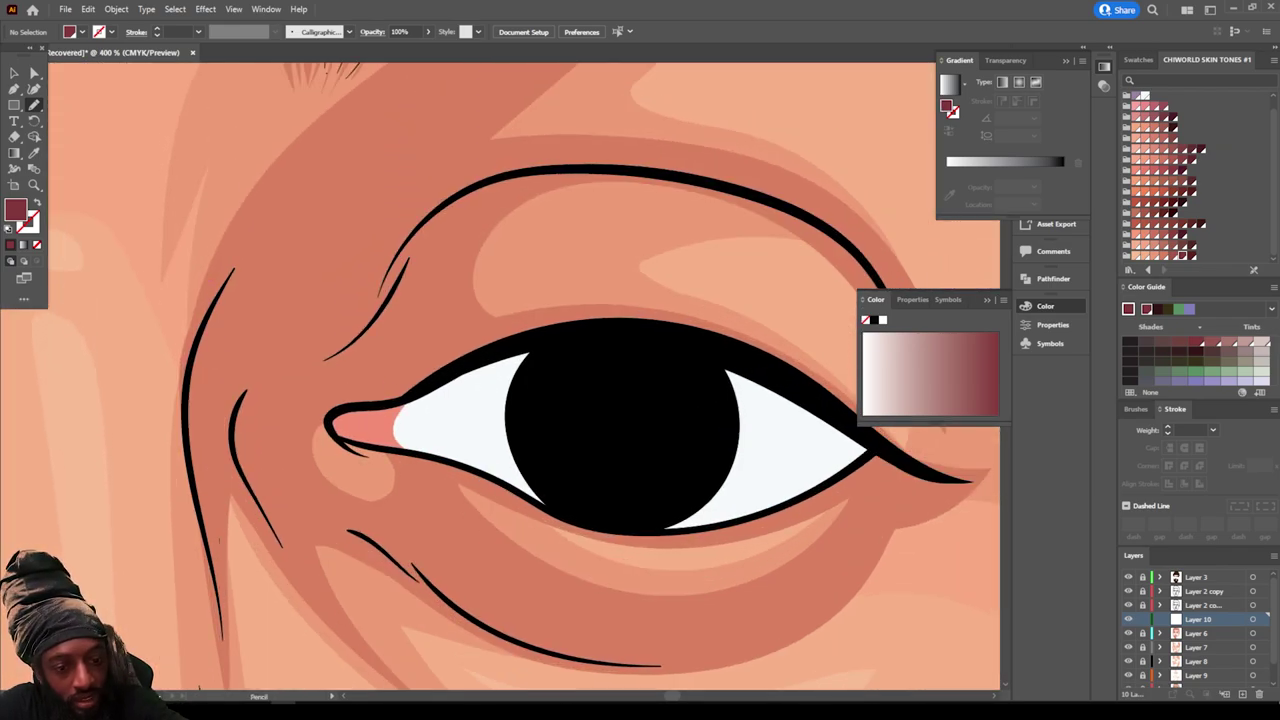
{"action": "left_click_drag", "start_coordinate": [385, 340], "coordinate": [455, 222]}
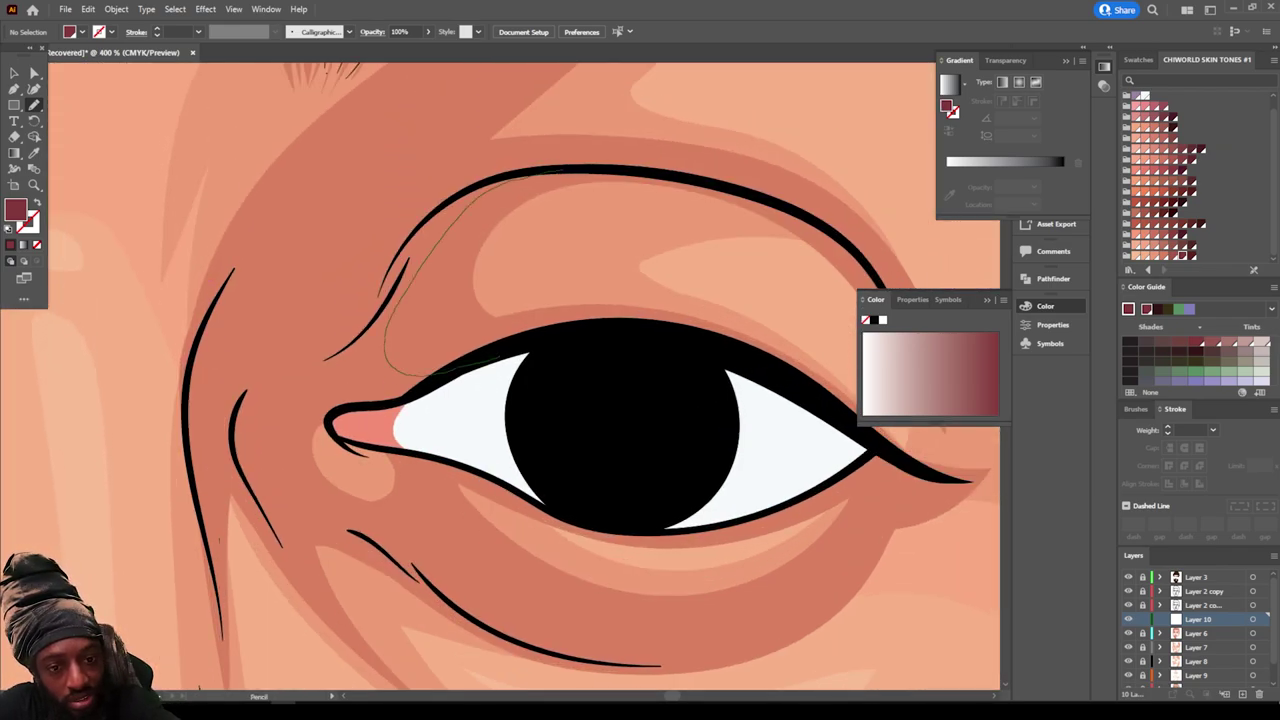
{"action": "mouse_move", "coordinate": [565, 170]}
{"action": "left_mouse_down"}
{"action": "mouse_move", "coordinate": [510, 159]}
{"action": "mouse_move", "coordinate": [390, 198]}
{"action": "mouse_move", "coordinate": [236, 315]}
{"action": "mouse_move", "coordinate": [300, 186]}
{"action": "mouse_move", "coordinate": [185, 320]}
{"action": "mouse_move", "coordinate": [167, 393]}
{"action": "mouse_move", "coordinate": [172, 466]}
{"action": "left_mouse_up"}
{"action": "mouse_move", "coordinate": [227, 664]}
{"action": "left_mouse_down"}
{"action": "mouse_move", "coordinate": [228, 522]}
{"action": "mouse_move", "coordinate": [280, 560]}
{"action": "left_mouse_up"}
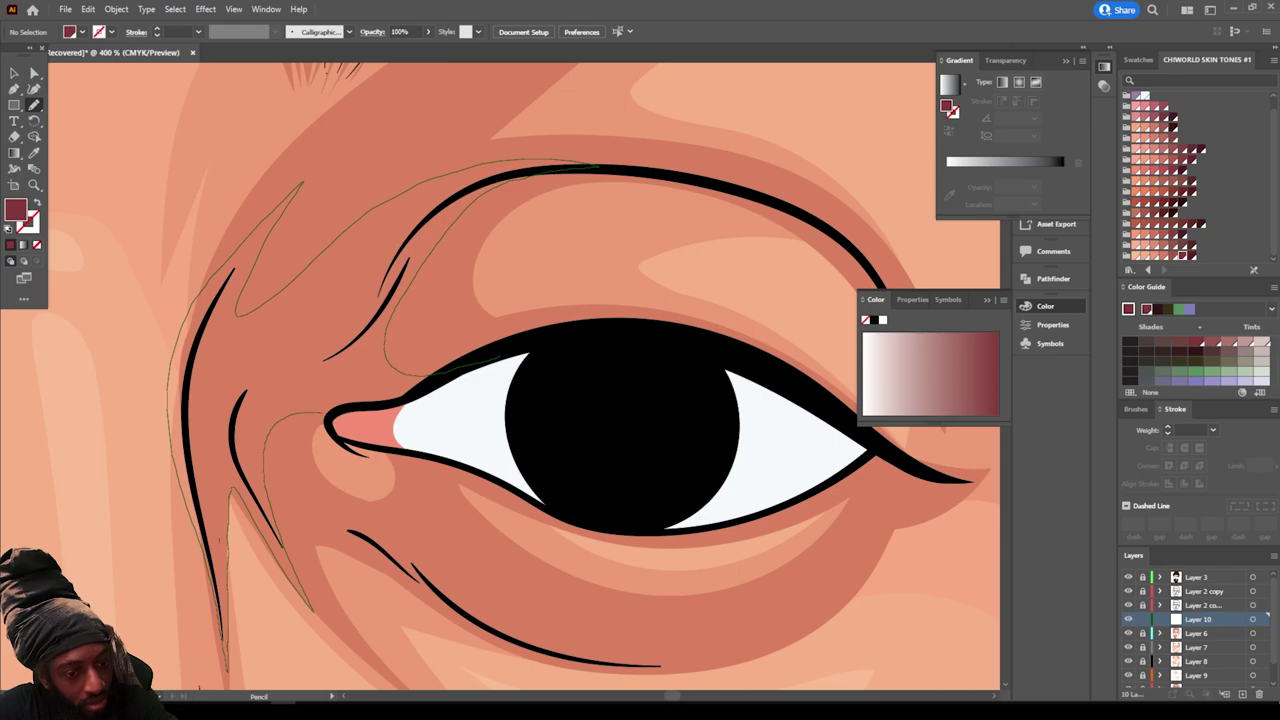
{"action": "left_click_drag", "start_coordinate": [322, 412], "coordinate": [500, 357]}
Step: Recolor the shadow shape at the right eye's inner corner with the C=27 M=74 Y=71 K=14 swatch and deselect it
{"action": "key", "text": "ctrl+minus"}
{"action": "key", "text": "ctrl+minus"}
{"action": "key", "text": "ctrl+minus"}
{"action": "key", "text": "ctrl+minus"}
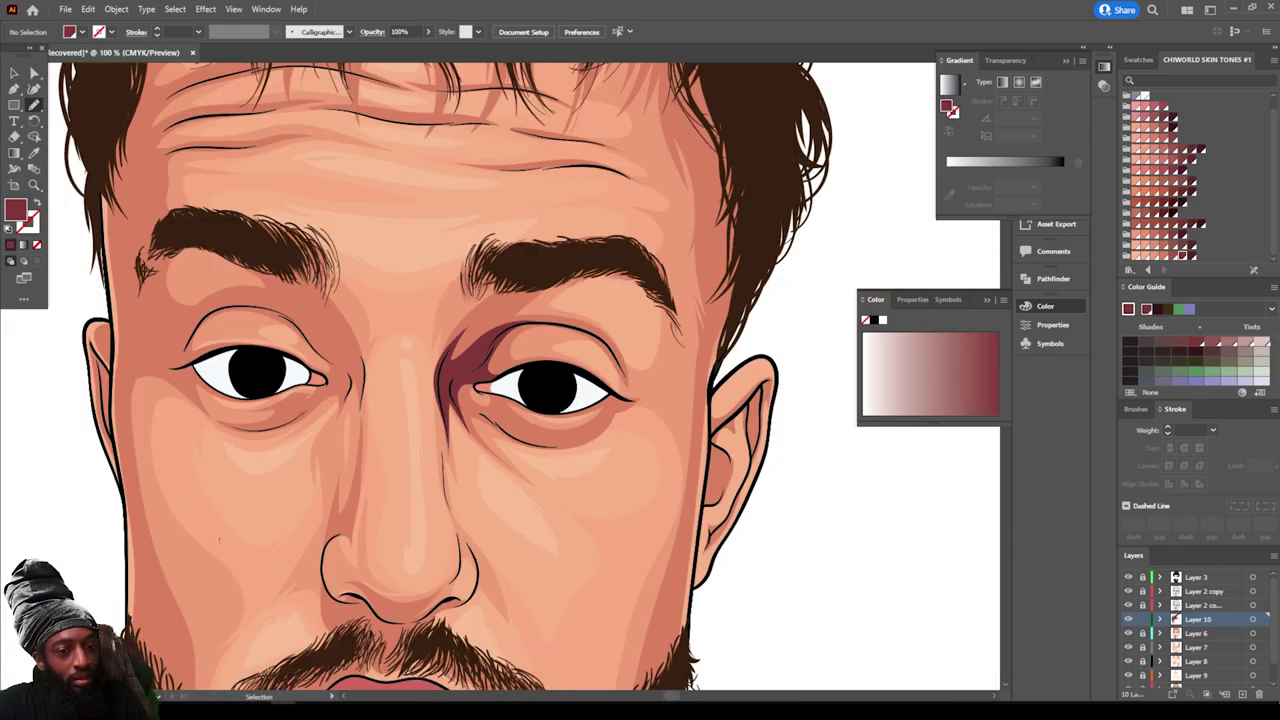
{"action": "key", "text": "ctrl+plus"}
{"action": "key", "text": "v"}
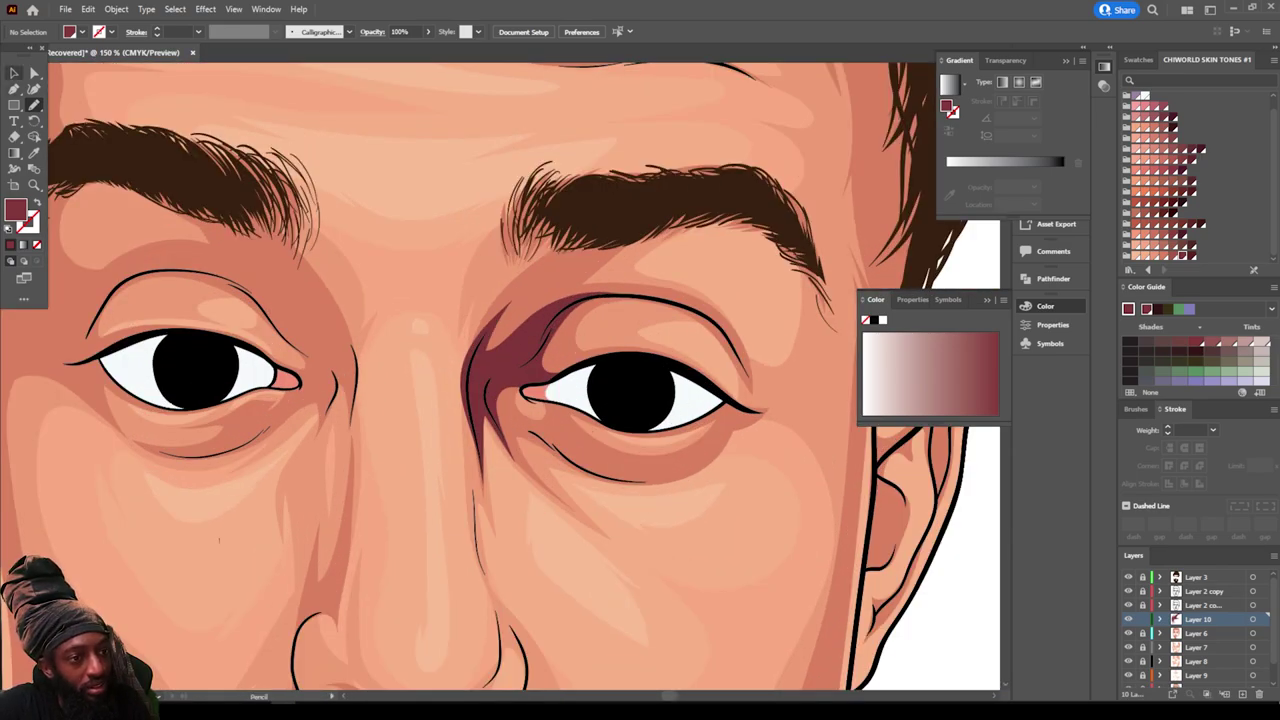
{"action": "left_click", "coordinate": [508, 358]}
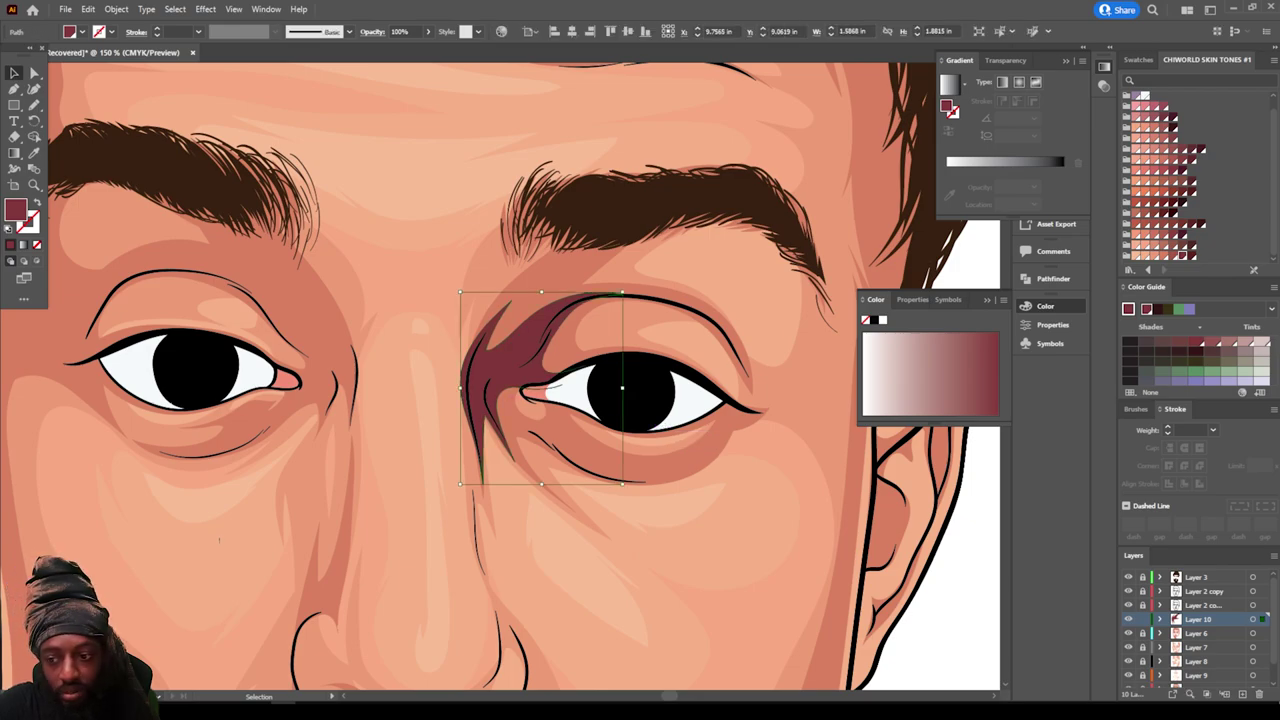
{"action": "left_click", "coordinate": [1172, 256]}
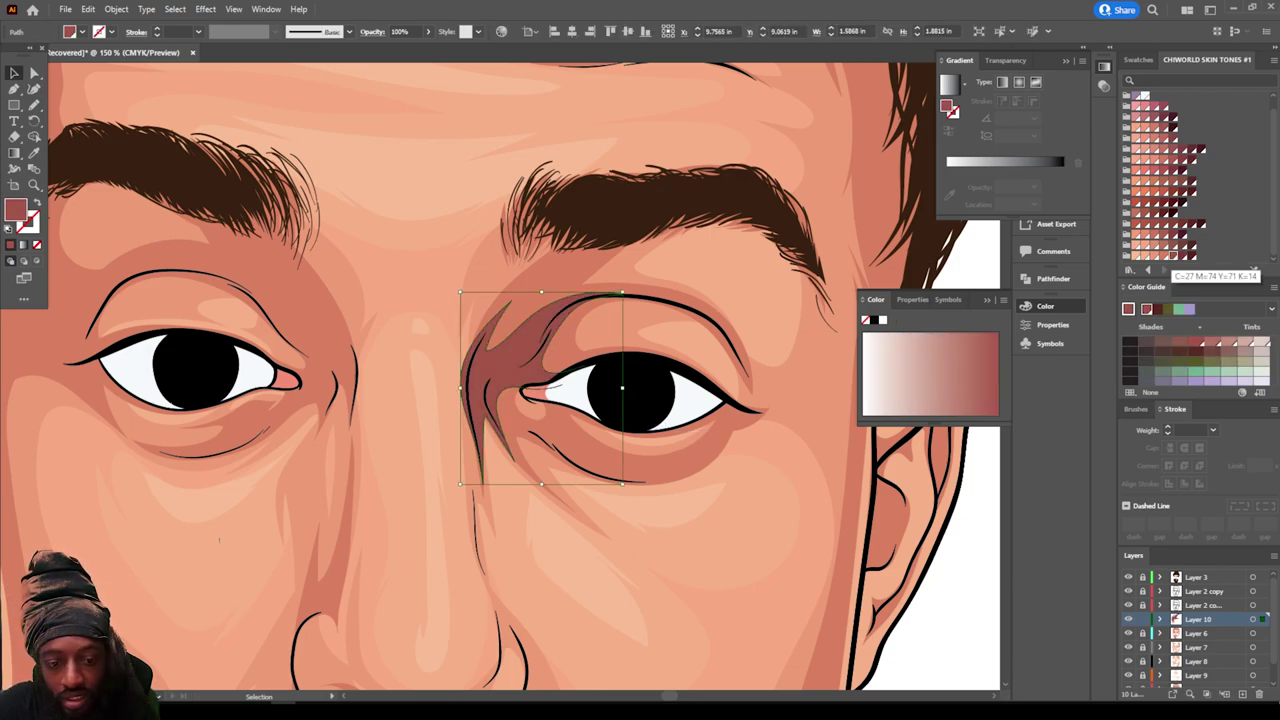
{"action": "key", "text": "ctrl+minus"}
{"action": "key", "text": "ctrl+minus"}
{"action": "key", "text": "ctrl+shift+a"}
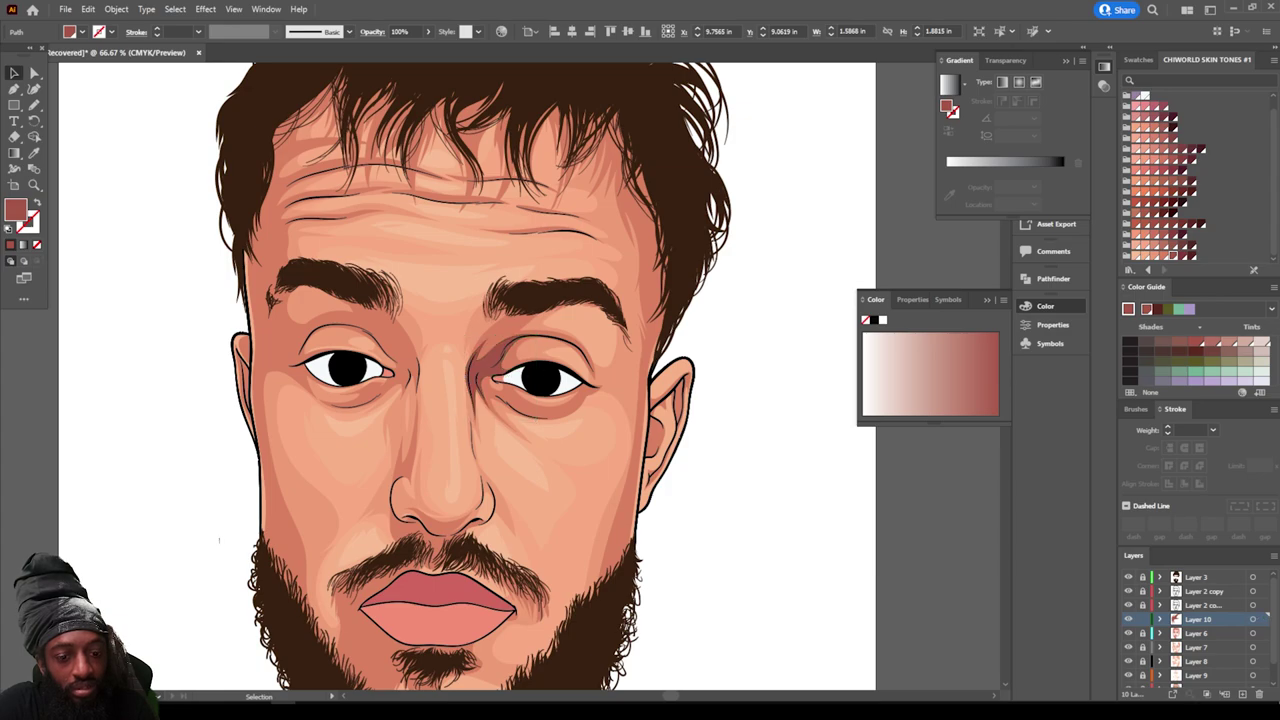
Step: Open Adjust Color Balance with a live preview for the shadow shape at the right eye's inner corner
{"action": "key", "text": "ctrl+minus"}
{"action": "key", "text": "ctrl+minus"}
{"action": "key", "text": "ctrl+plus"}
{"action": "key", "text": "ctrl+plus"}
{"action": "key", "text": "ctrl+plus"}
{"action": "key", "text": "ctrl+plus"}
{"action": "key", "text": "ctrl+plus"}
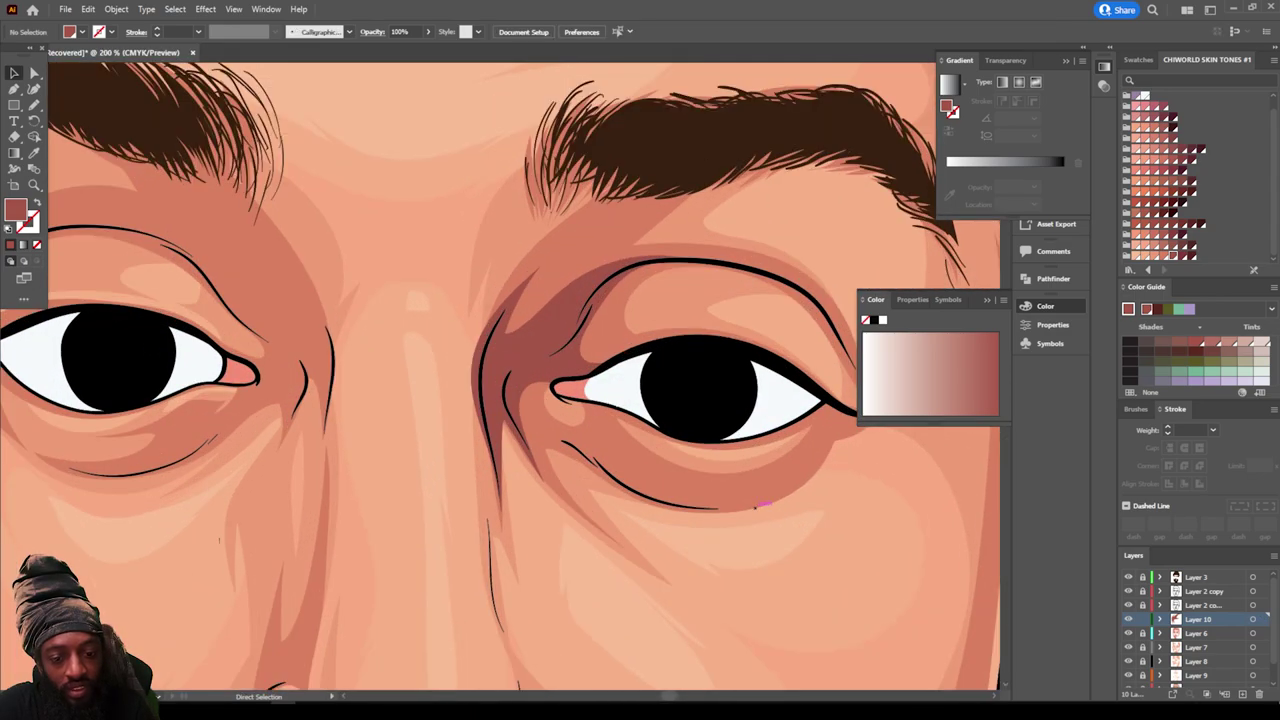
{"action": "left_click", "coordinate": [548, 323]}
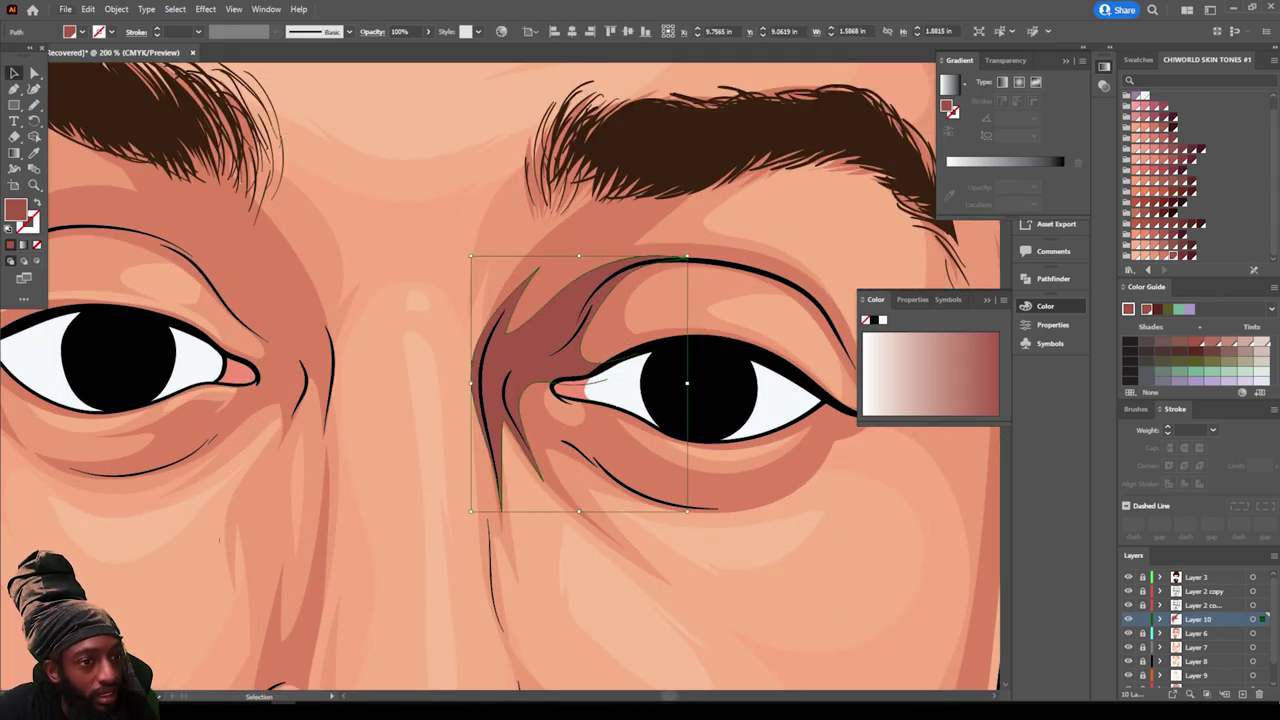
{"action": "left_click", "coordinate": [88, 9]}
{"action": "mouse_move", "coordinate": [200, 258]}
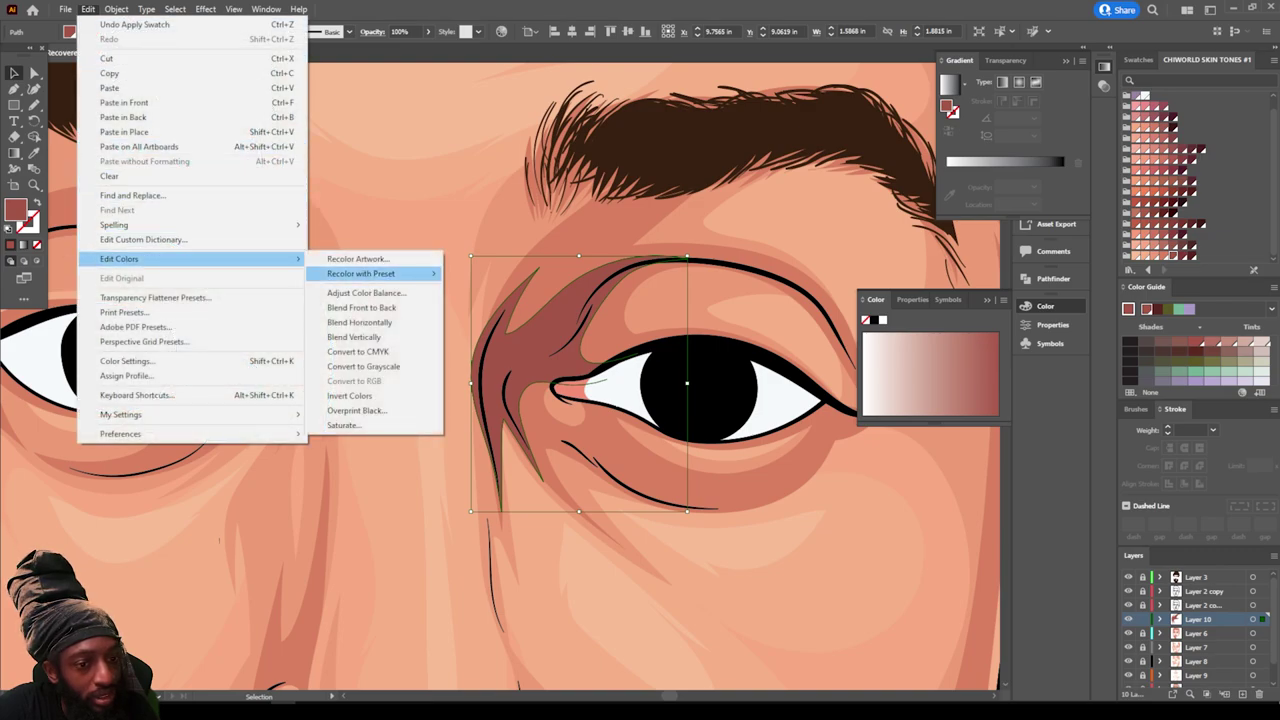
{"action": "left_click", "coordinate": [366, 293]}
{"action": "left_click", "coordinate": [936, 517]}
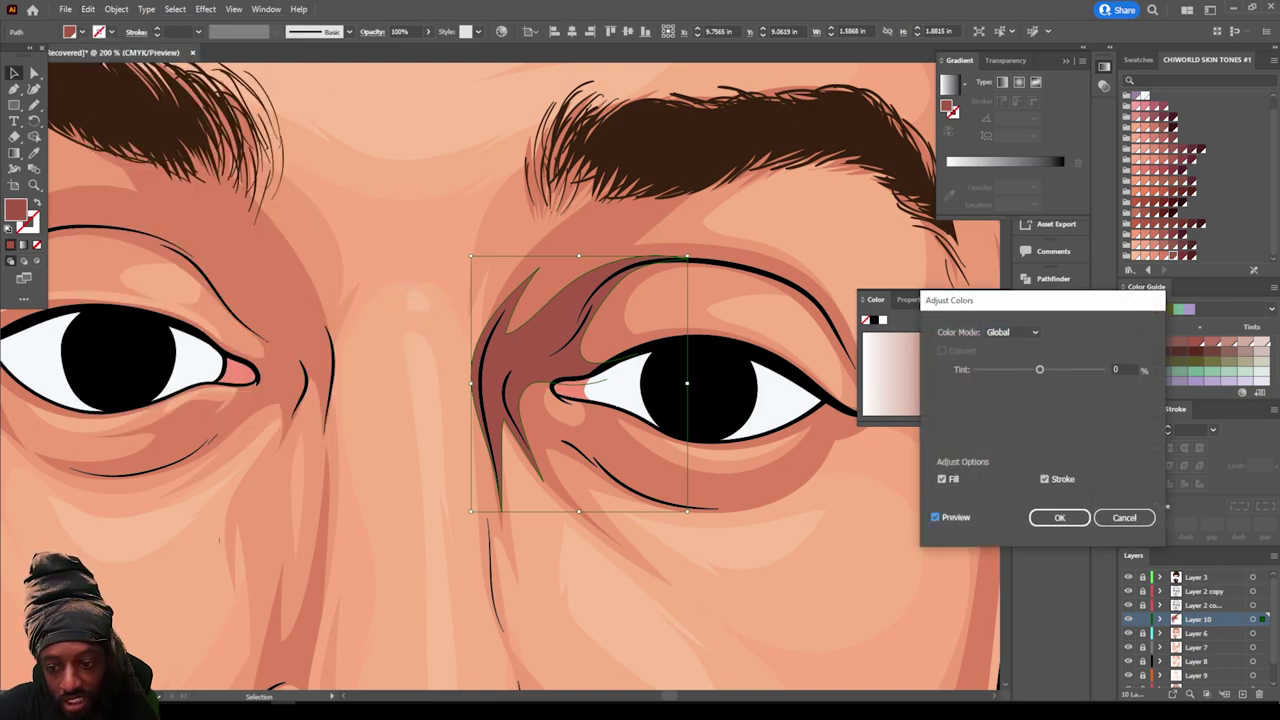
Step: Convert the shadow shape's color to CMYK with yellow adjusted by 5% and cyan by -3%, and deselect it
{"action": "left_click", "coordinate": [1012, 332]}
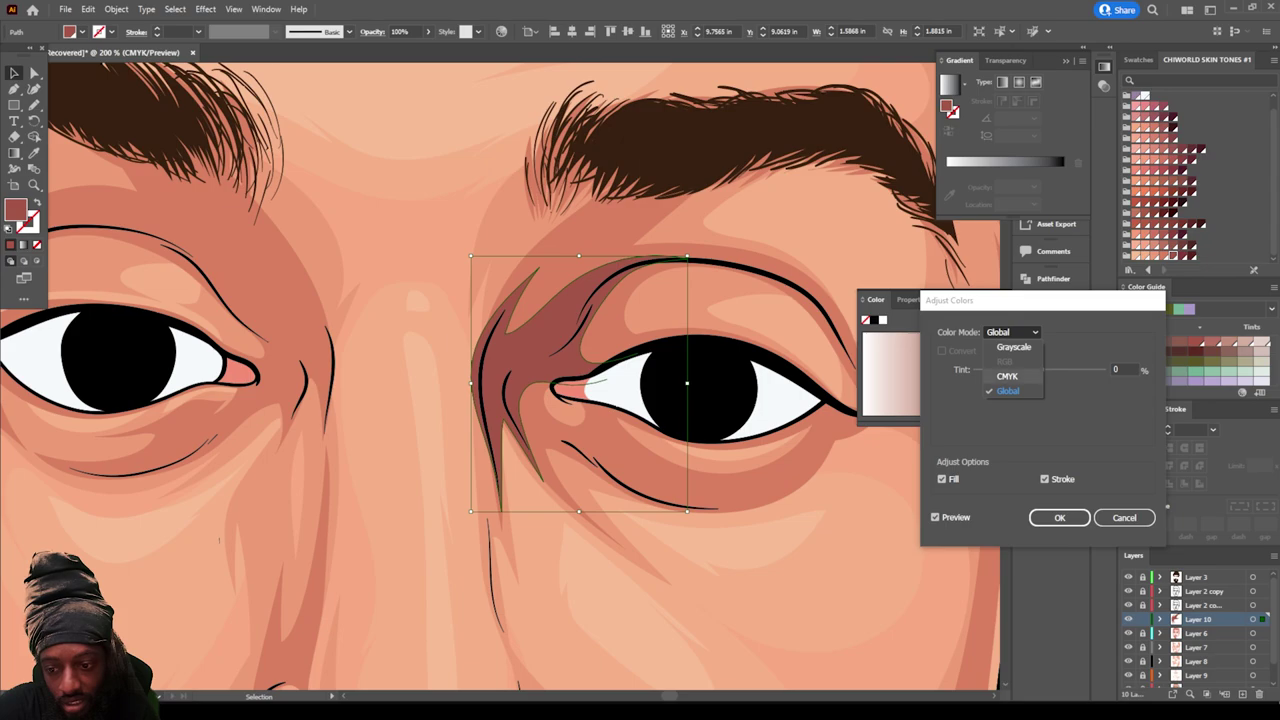
{"action": "left_click", "coordinate": [1006, 376]}
{"action": "left_click", "coordinate": [942, 351]}
{"action": "left_click_drag", "start_coordinate": [1040, 410], "coordinate": [1033, 410]}
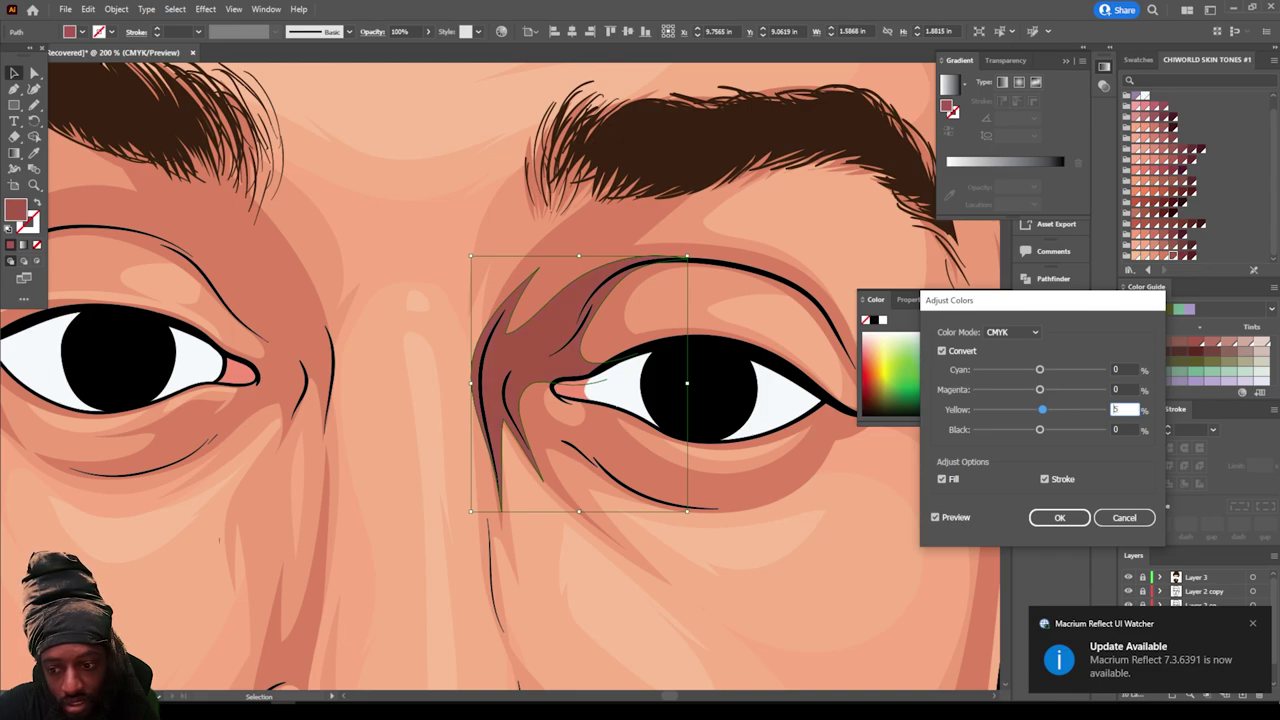
{"action": "left_click_drag", "start_coordinate": [1040, 370], "coordinate": [1033, 370]}
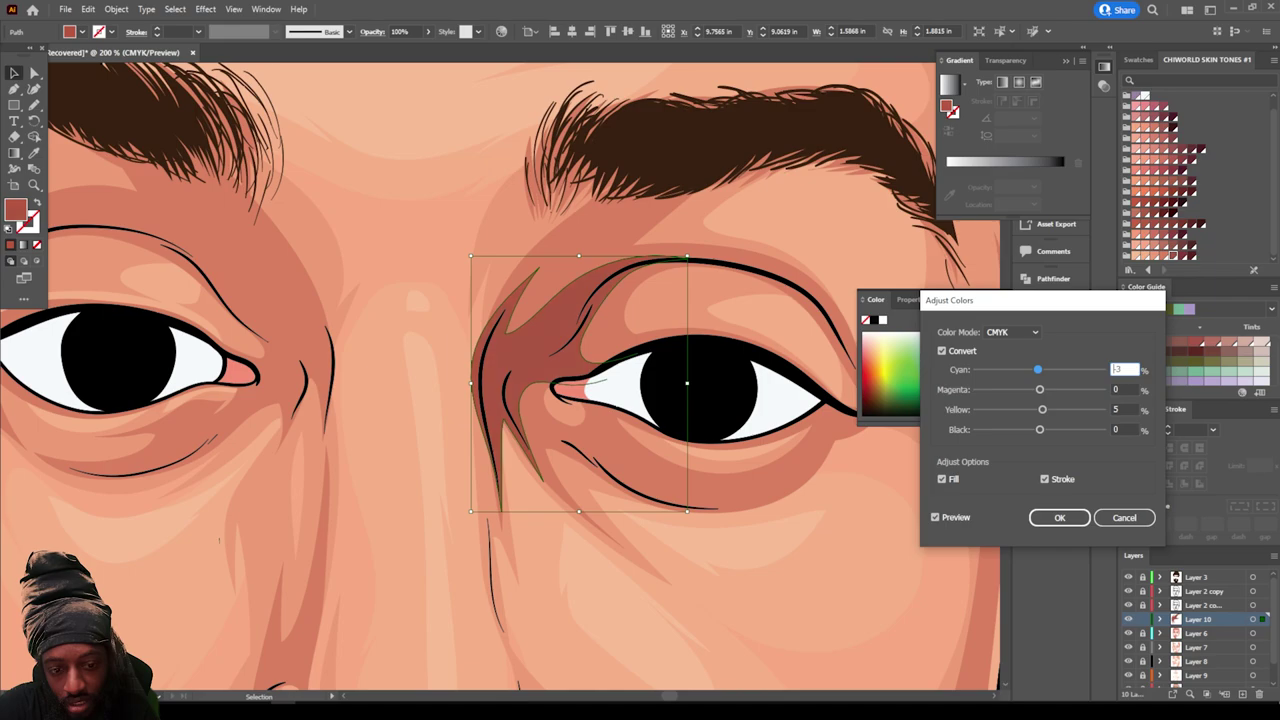
{"action": "left_click", "coordinate": [1060, 518]}
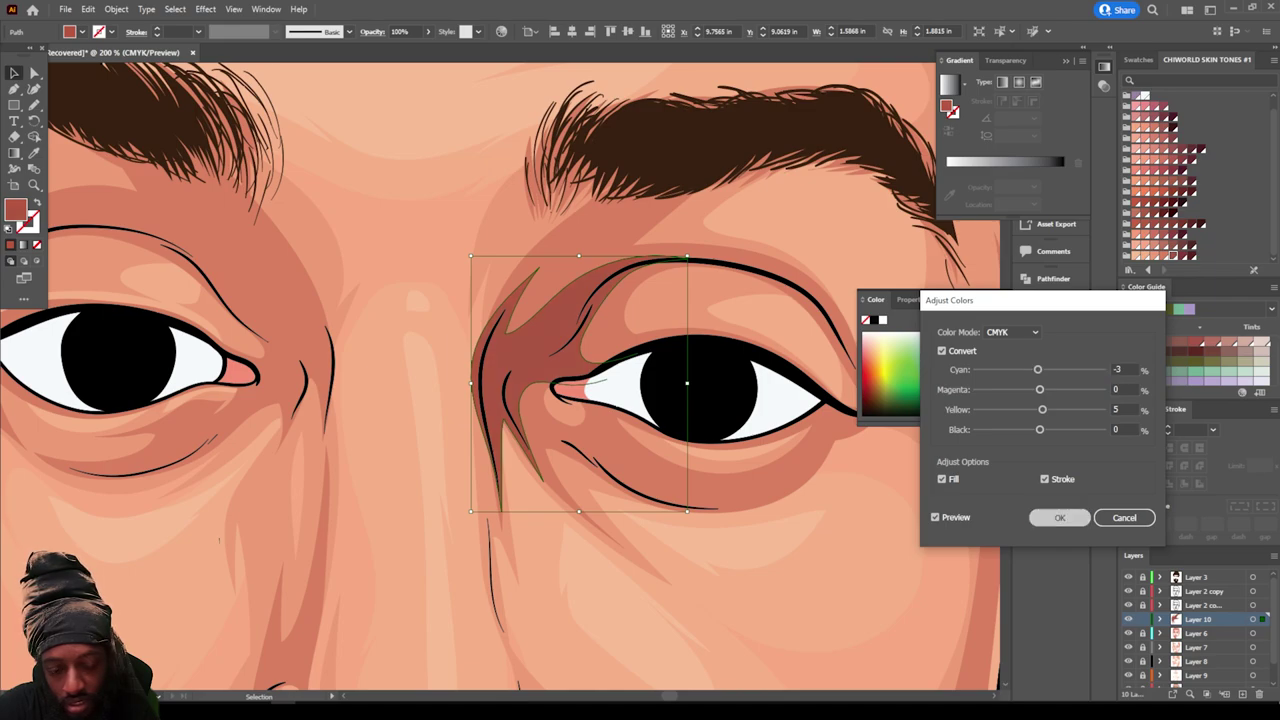
{"action": "left_click", "coordinate": [977, 586]}
Step: Draw a reddish-brown shadow shape around the left eye's inner corner, from below the tear duct up along the nose bridge to the eyebrow
{"action": "key", "text": "ctrl+minus"}
{"action": "key", "text": "ctrl+minus"}
{"action": "key", "text": "ctrl+minus"}
{"action": "key", "text": "ctrl+minus"}
{"action": "key", "text": "ctrl+plus"}
{"action": "key", "text": "ctrl+plus"}
{"action": "key", "text": "ctrl+plus"}
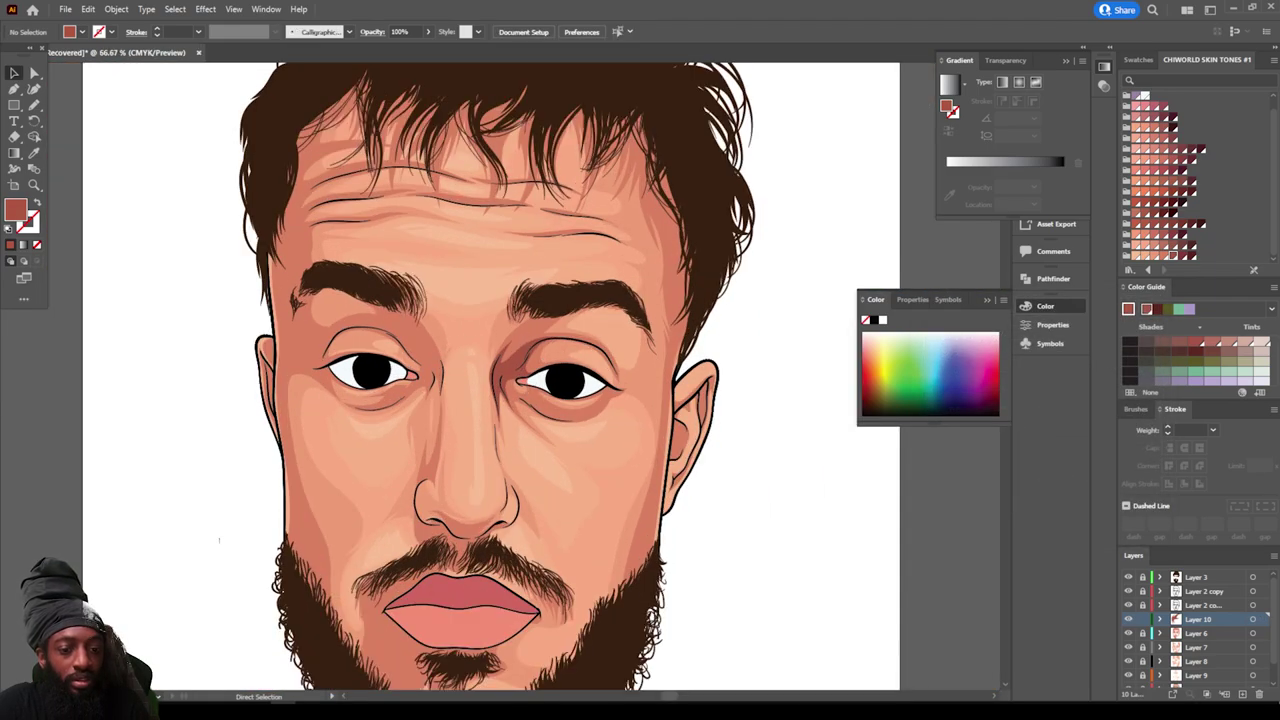
{"action": "scroll", "coordinate": [502, 376], "scroll_direction": "left", "scroll_amount": 1}
{"action": "key", "text": "ctrl+plus"}
{"action": "scroll", "coordinate": [502, 376], "scroll_direction": "left", "scroll_amount": 2}
{"action": "key", "text": "ctrl+plus"}
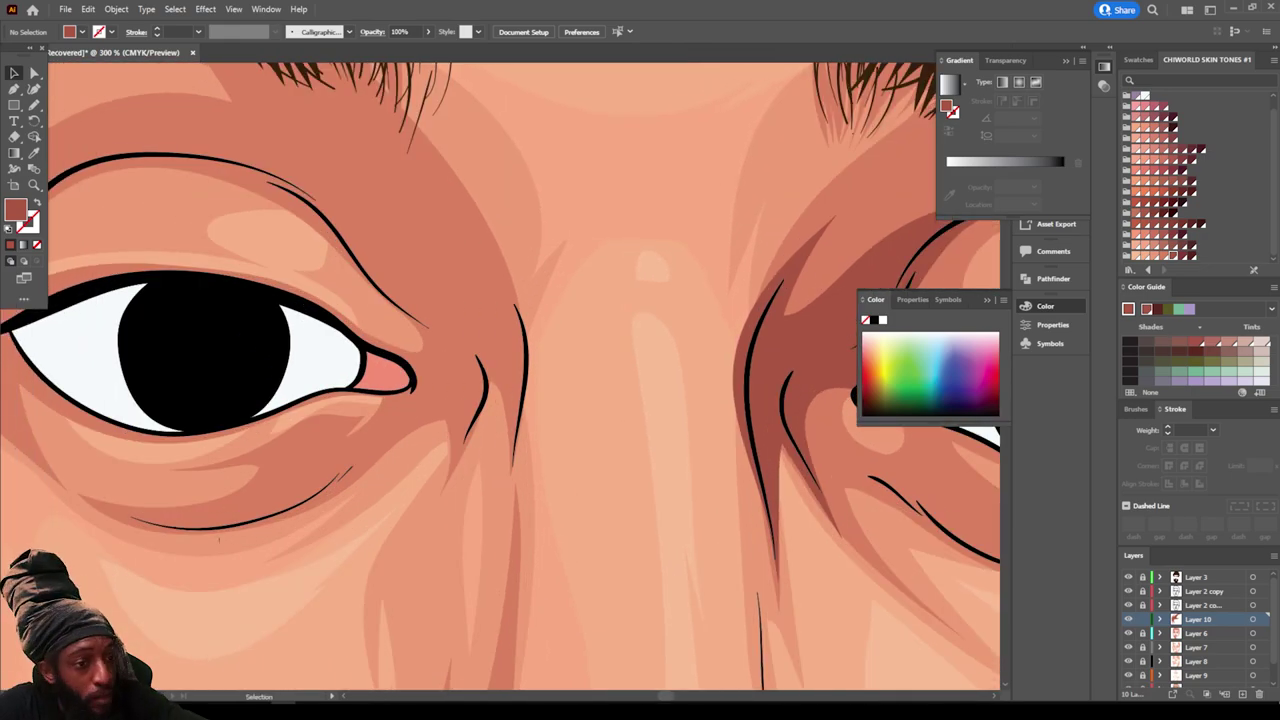
{"action": "key", "text": "n"}
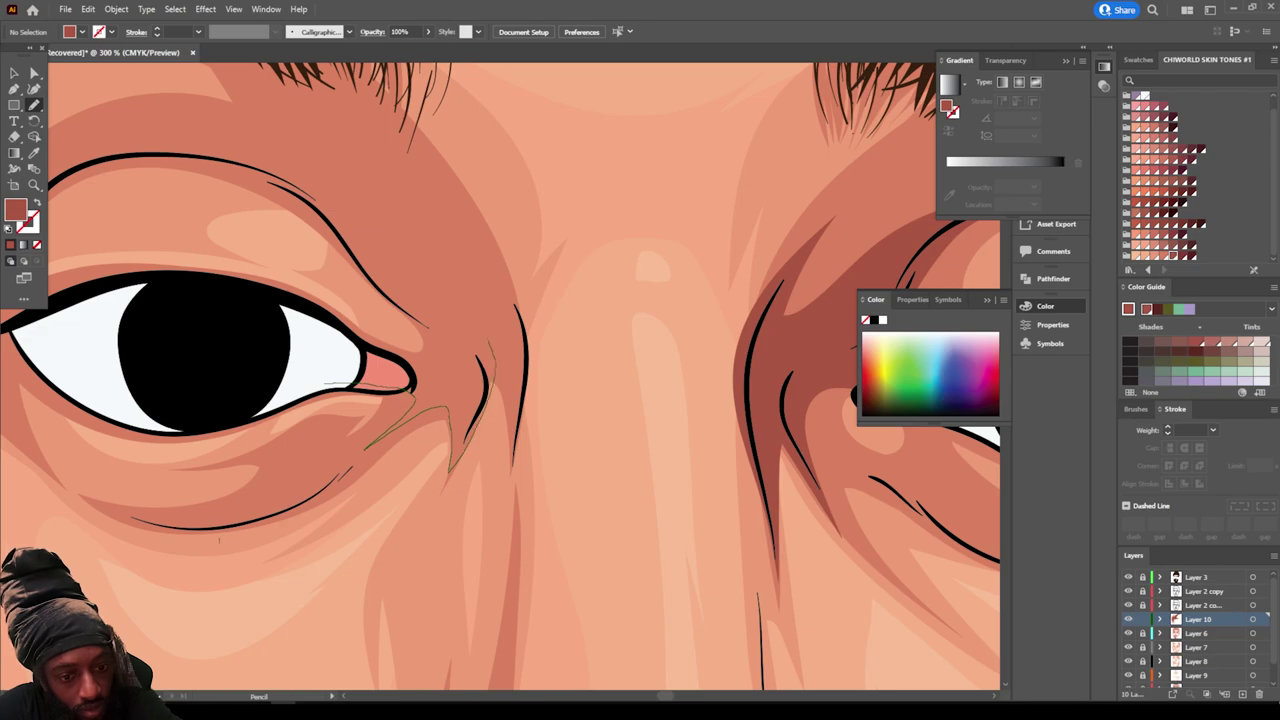
{"action": "left_click_drag", "start_coordinate": [496, 265], "coordinate": [487, 250]}
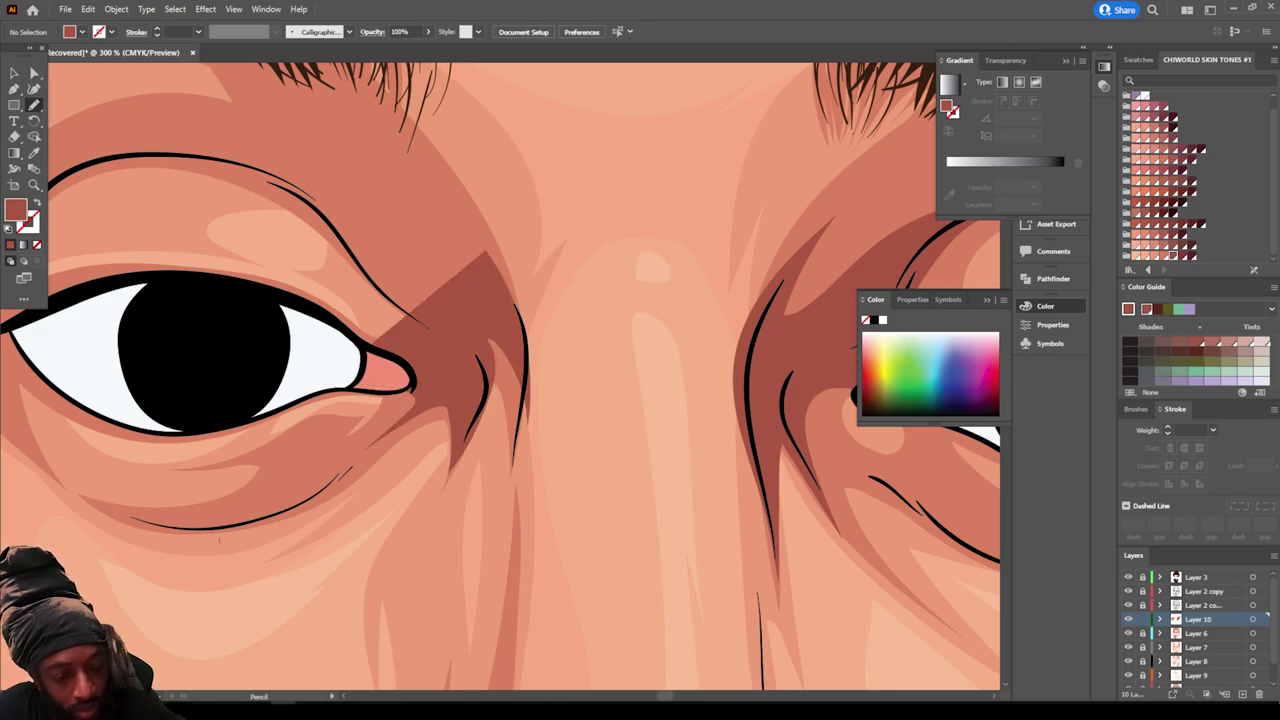
{"action": "key", "text": "ctrl+z"}
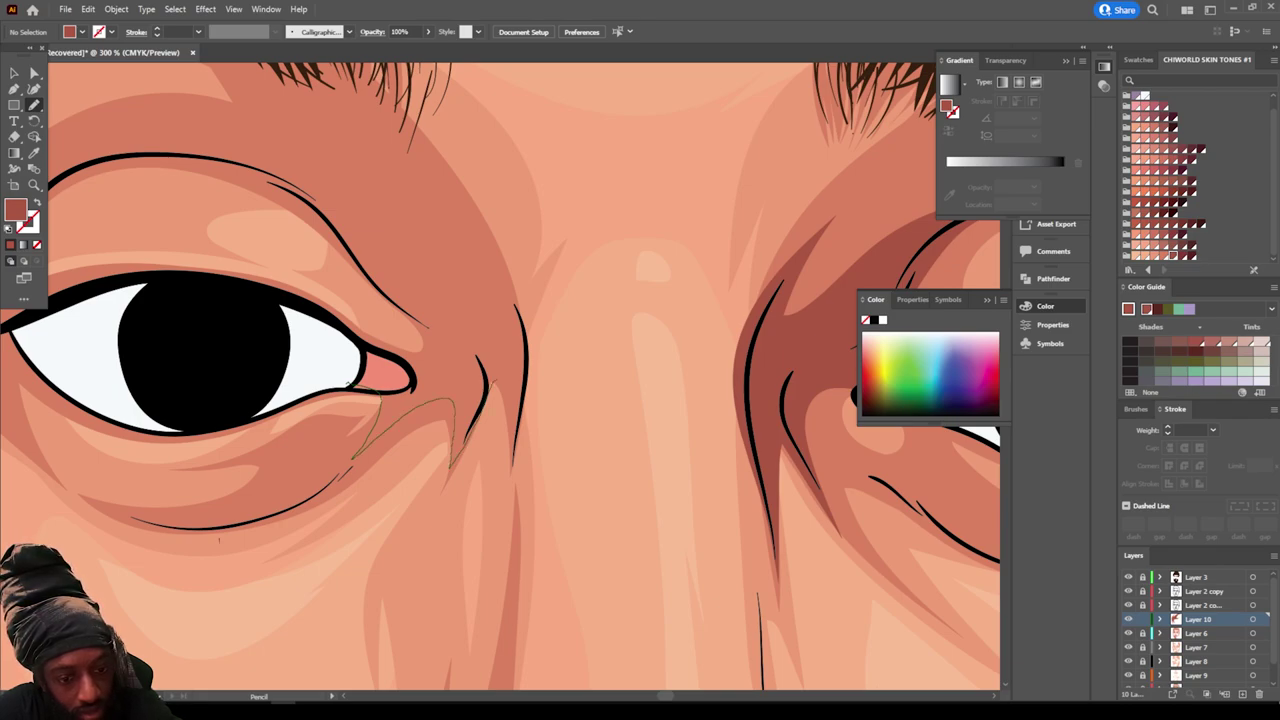
{"action": "mouse_move", "coordinate": [507, 472]}
{"action": "left_mouse_down"}
{"action": "mouse_move", "coordinate": [525, 414]}
{"action": "mouse_move", "coordinate": [468, 216]}
{"action": "mouse_move", "coordinate": [456, 262]}
{"action": "left_mouse_up"}
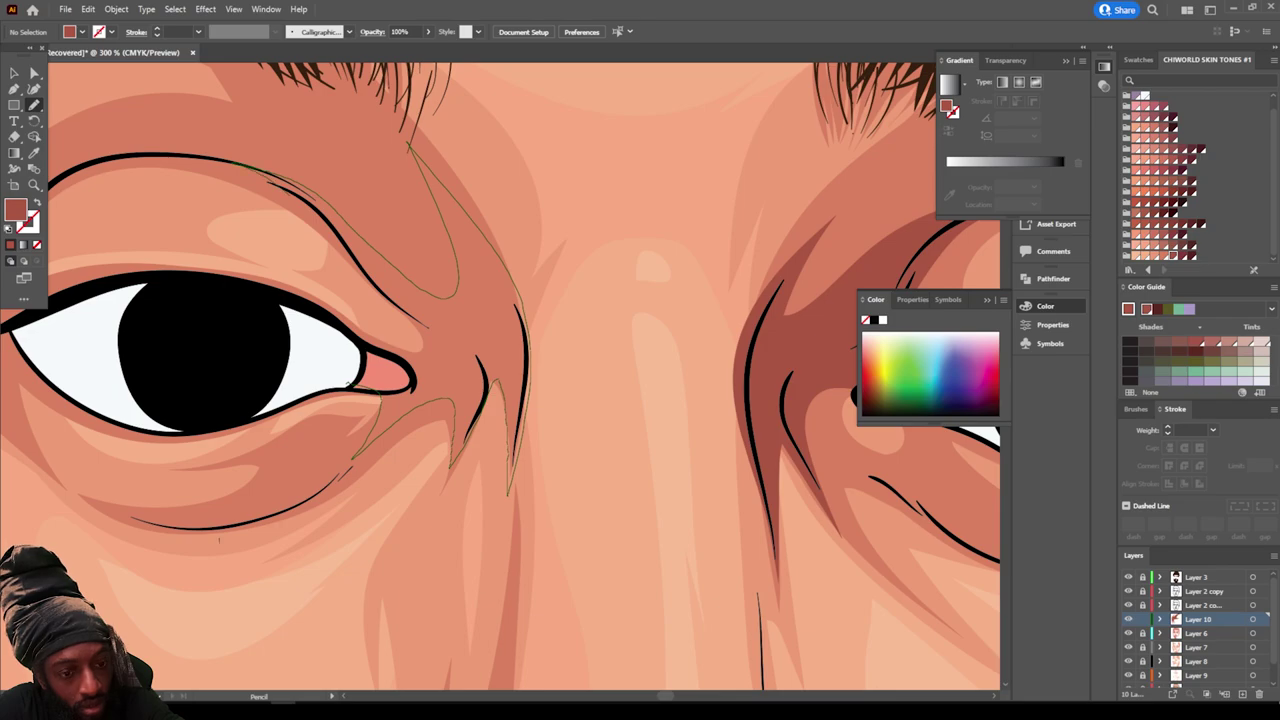
{"action": "mouse_move", "coordinate": [288, 194]}
{"action": "left_mouse_down"}
{"action": "mouse_move", "coordinate": [385, 301]}
{"action": "mouse_move", "coordinate": [352, 350]}
{"action": "left_mouse_up"}
Step: Draw a curved reddish-brown shadow shape under the right eye, following the eye-bag crease up to the outer corner
{"action": "key", "text": "ctrl+minus"}
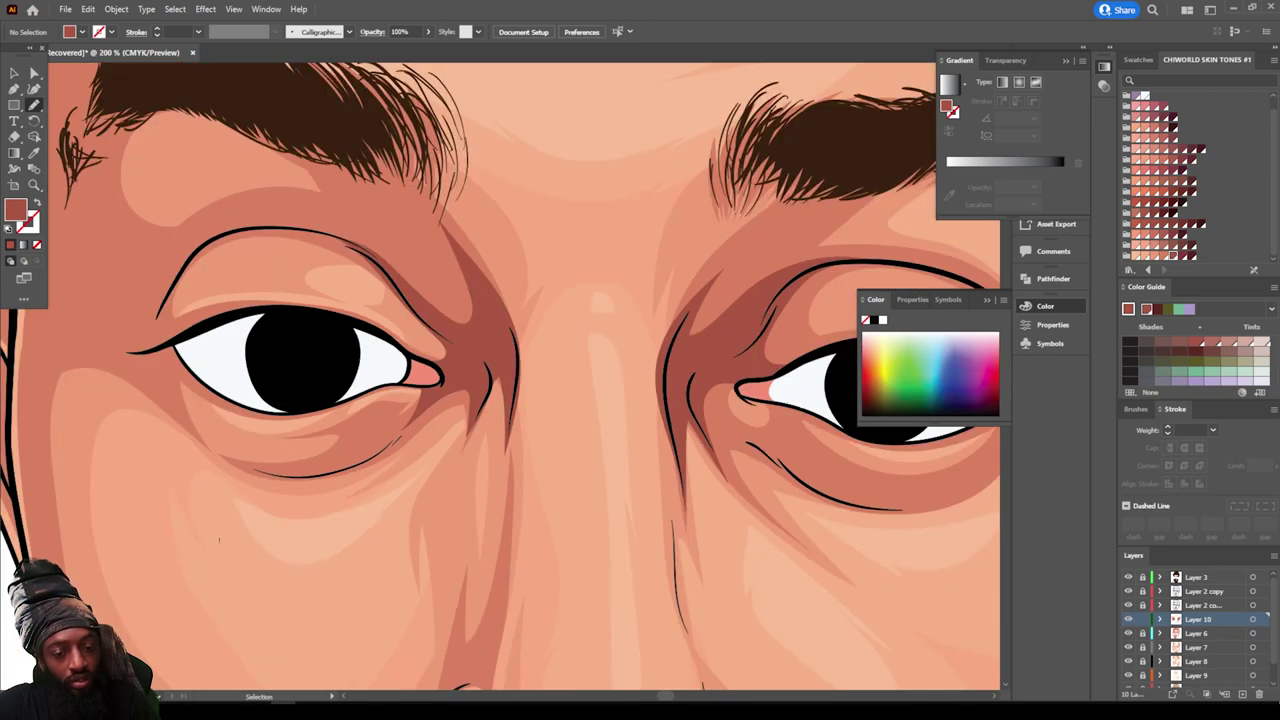
{"action": "key", "text": "ctrl+minus"}
{"action": "key", "text": "ctrl+minus"}
{"action": "key", "text": "ctrl+minus"}
{"action": "key", "text": "ctrl+minus"}
{"action": "key", "text": "ctrl+minus"}
{"action": "key", "text": "ctrl+plus"}
{"action": "key", "text": "ctrl+plus"}
{"action": "key", "text": "ctrl+plus"}
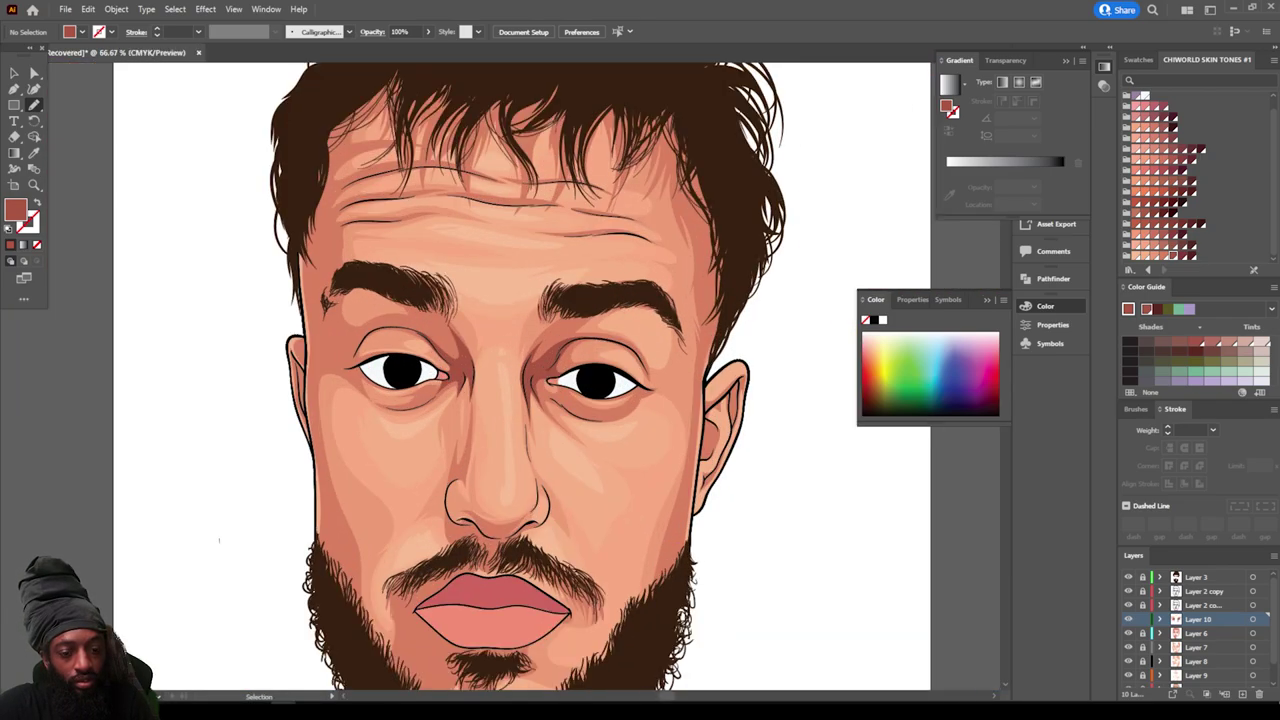
{"action": "left_click_drag", "start_coordinate": [745, 539], "coordinate": [657, 540]}
{"action": "key", "text": "ctrl+plus"}
{"action": "key", "text": "ctrl+plus"}
{"action": "key", "text": "ctrl+plus"}
{"action": "mouse_move", "coordinate": [456, 341]}
{"action": "left_mouse_down"}
{"action": "mouse_move", "coordinate": [644, 362]}
{"action": "mouse_move", "coordinate": [738, 316]}
{"action": "left_mouse_up"}
{"action": "mouse_move", "coordinate": [662, 414]}
{"action": "left_mouse_down"}
{"action": "mouse_move", "coordinate": [562, 458]}
{"action": "mouse_move", "coordinate": [453, 466]}
{"action": "mouse_move", "coordinate": [312, 410]}
{"action": "left_mouse_up"}
{"action": "mouse_move", "coordinate": [344, 450]}
{"action": "left_mouse_down"}
{"action": "mouse_move", "coordinate": [550, 511]}
{"action": "mouse_move", "coordinate": [734, 428]}
{"action": "left_mouse_up"}
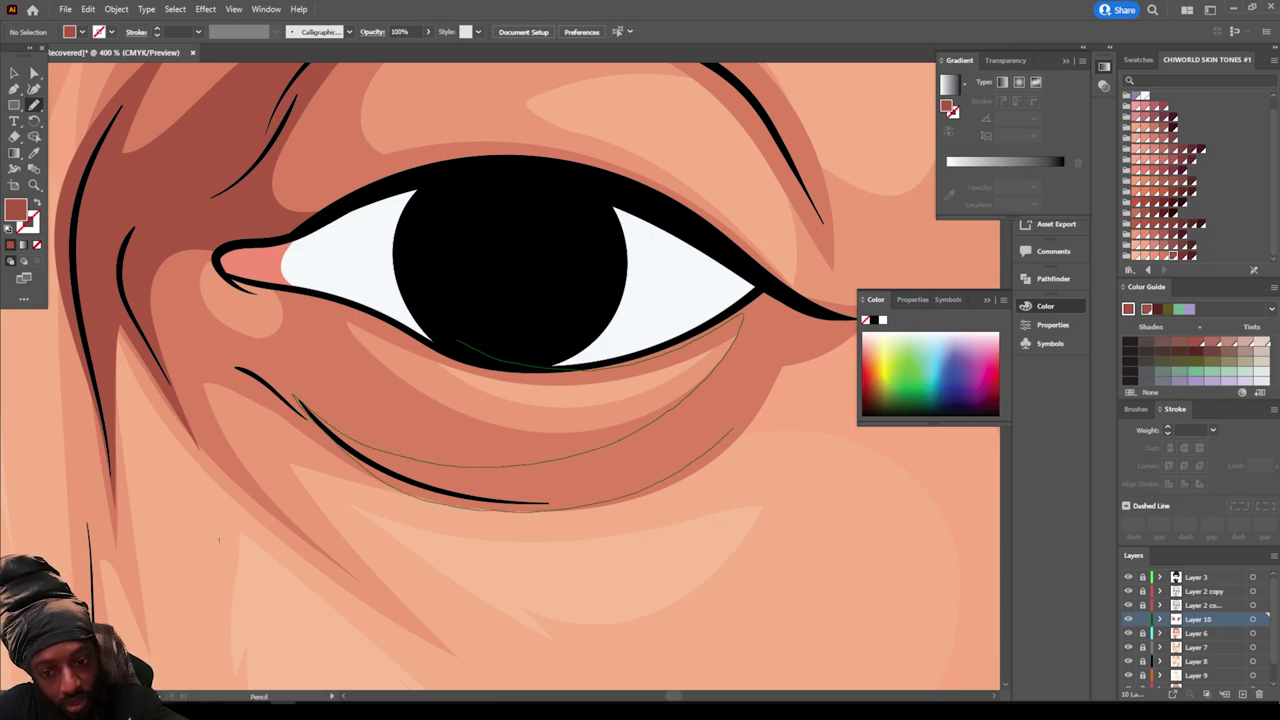
{"action": "left_click_drag", "start_coordinate": [855, 321], "coordinate": [458, 340]}
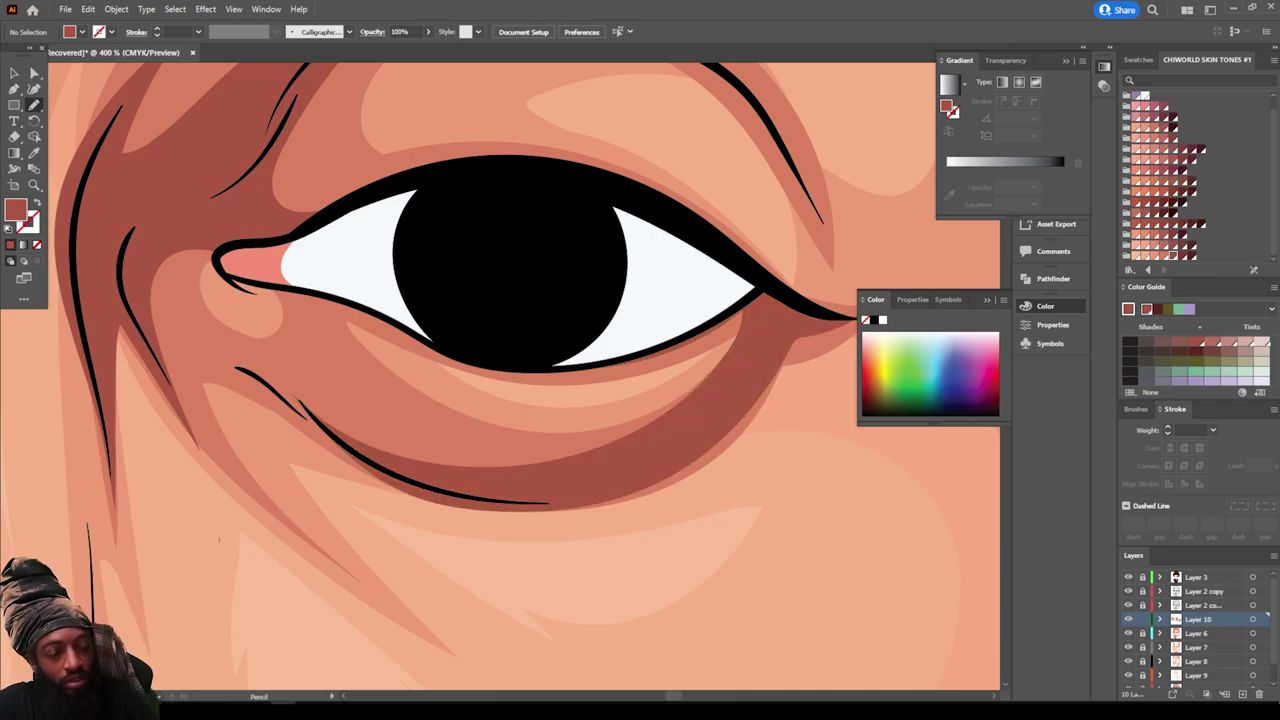
Step: Draw a reddish-brown shadow shape at the left eye's outer corner, extending along the lash line and down beside the lower lid
{"action": "key", "text": "ctrl+minus"}
{"action": "key", "text": "ctrl+minus"}
{"action": "key", "text": "ctrl+minus"}
{"action": "key", "text": "ctrl+minus"}
{"action": "key", "text": "ctrl+minus"}
{"action": "key", "text": "ctrl+minus"}
{"action": "scroll", "coordinate": [219, 540], "scroll_direction": "left", "scroll_amount": 3}
{"action": "key", "text": "ctrl+equal"}
{"action": "key", "text": "ctrl+equal"}
{"action": "key", "text": "ctrl+equal"}
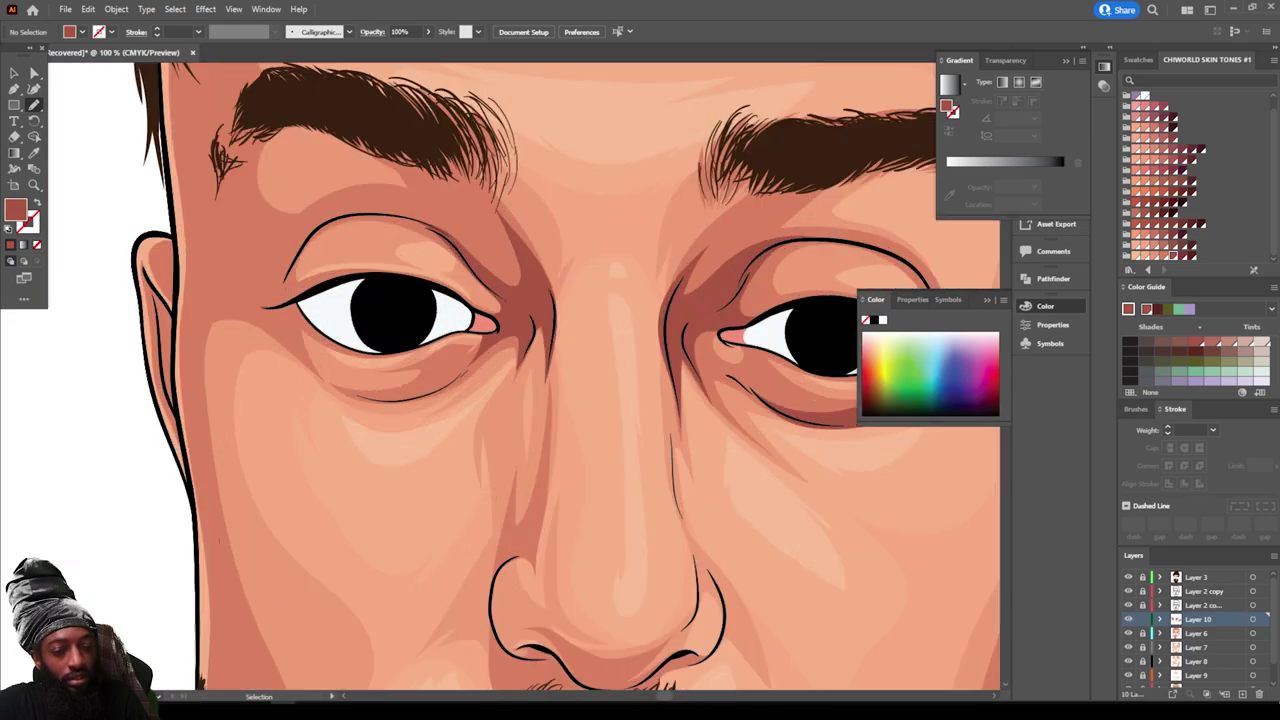
{"action": "key", "text": "ctrl+equal"}
{"action": "key", "text": "ctrl+equal"}
{"action": "key", "text": "ctrl+equal"}
{"action": "scroll", "coordinate": [219, 540], "scroll_direction": "up", "scroll_amount": 1}
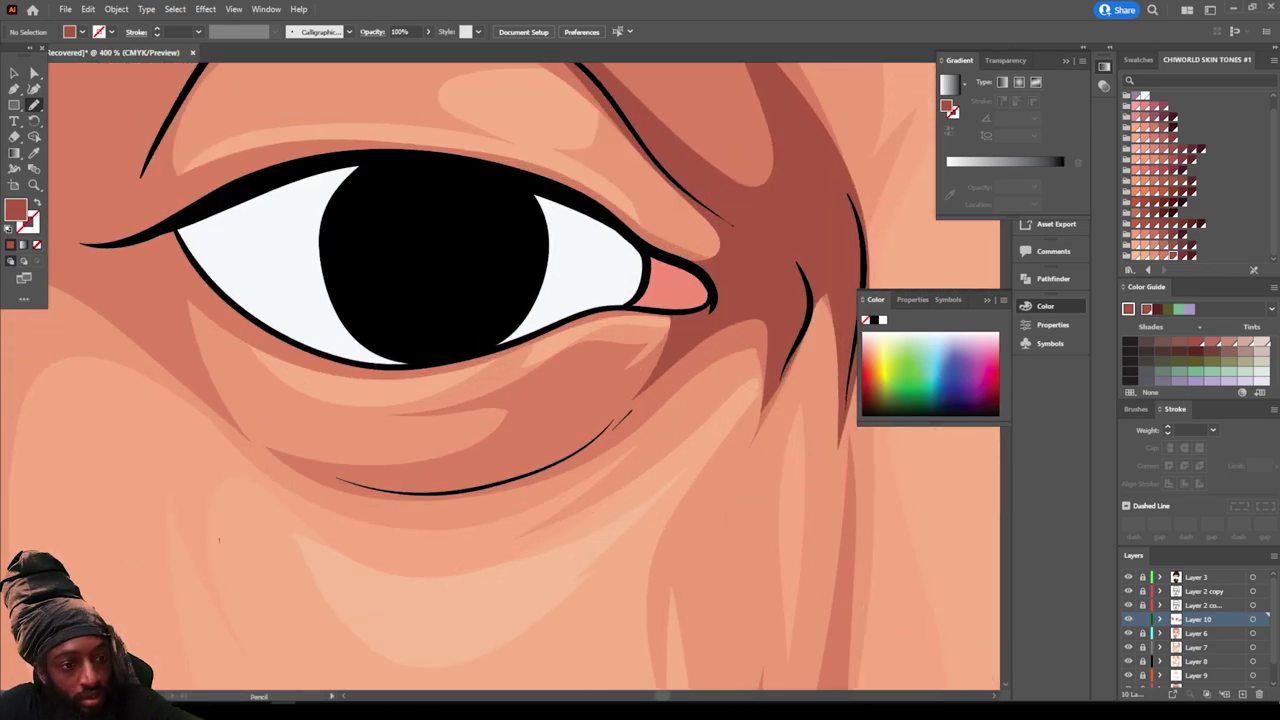
{"action": "mouse_move", "coordinate": [176, 248]}
{"action": "left_mouse_down"}
{"action": "mouse_move", "coordinate": [185, 321]}
{"action": "mouse_move", "coordinate": [228, 404]}
{"action": "mouse_move", "coordinate": [76, 244]}
{"action": "mouse_move", "coordinate": [335, 312]}
{"action": "mouse_move", "coordinate": [357, 306]}
{"action": "mouse_move", "coordinate": [98, 372]}
{"action": "mouse_move", "coordinate": [24, 378]}
{"action": "left_mouse_up"}
Step: Draw a reddish-brown shadow shape above the left eye's upper lid crease, running down to the outer corner
{"action": "scroll", "coordinate": [385, 315], "scroll_direction": "up", "scroll_amount": 3}
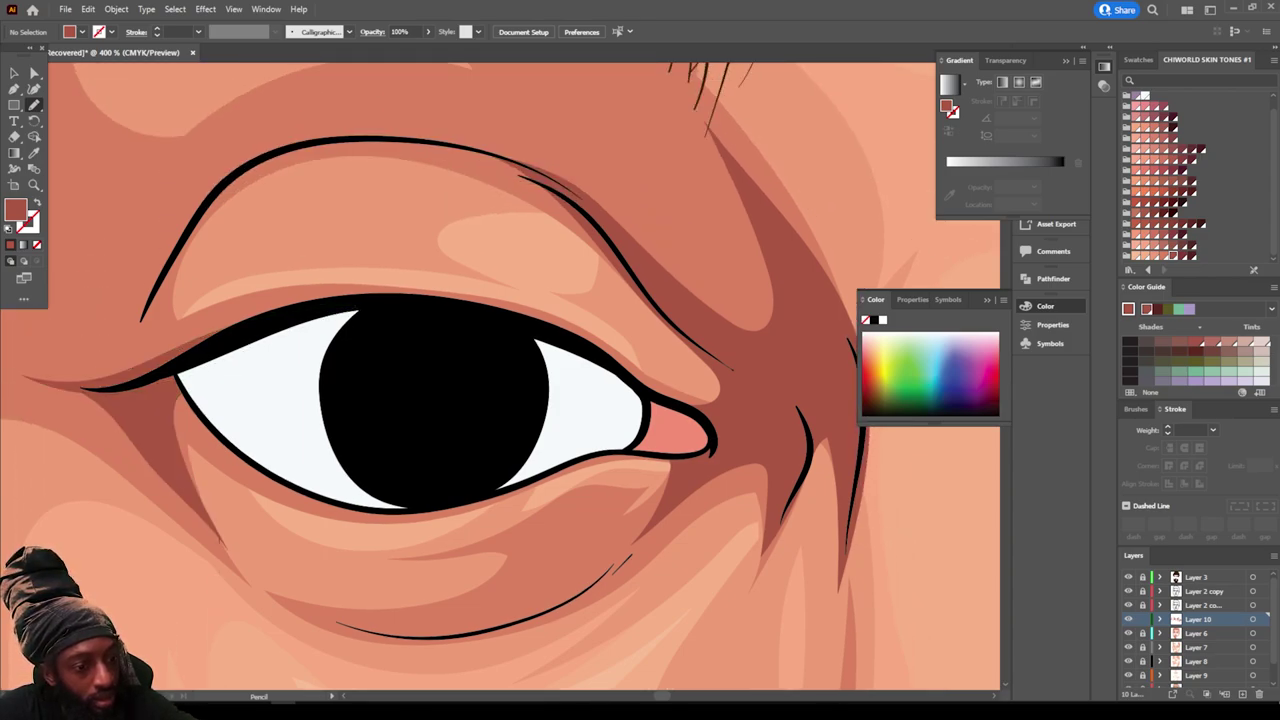
{"action": "left_click_drag", "start_coordinate": [118, 372], "coordinate": [196, 218]}
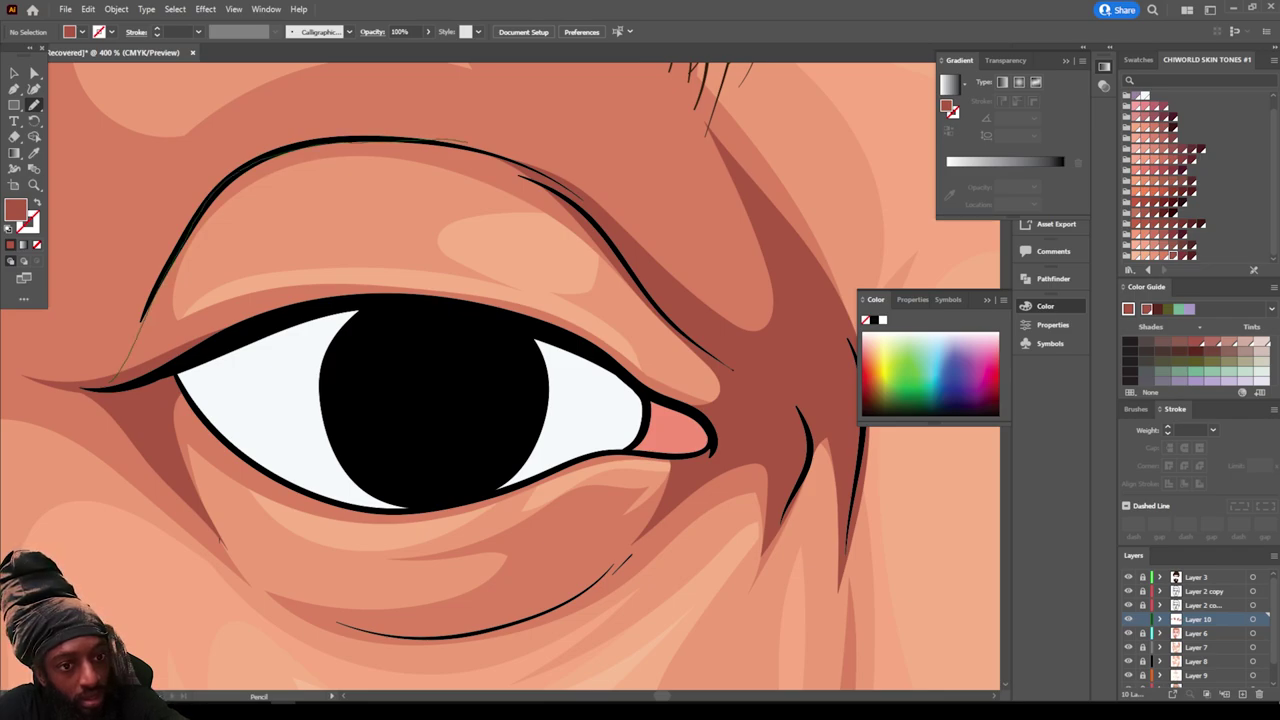
{"action": "mouse_move", "coordinate": [465, 140]}
{"action": "left_mouse_down"}
{"action": "mouse_move", "coordinate": [285, 128]}
{"action": "mouse_move", "coordinate": [178, 185]}
{"action": "mouse_move", "coordinate": [122, 300]}
{"action": "mouse_move", "coordinate": [60, 382]}
{"action": "left_mouse_up"}
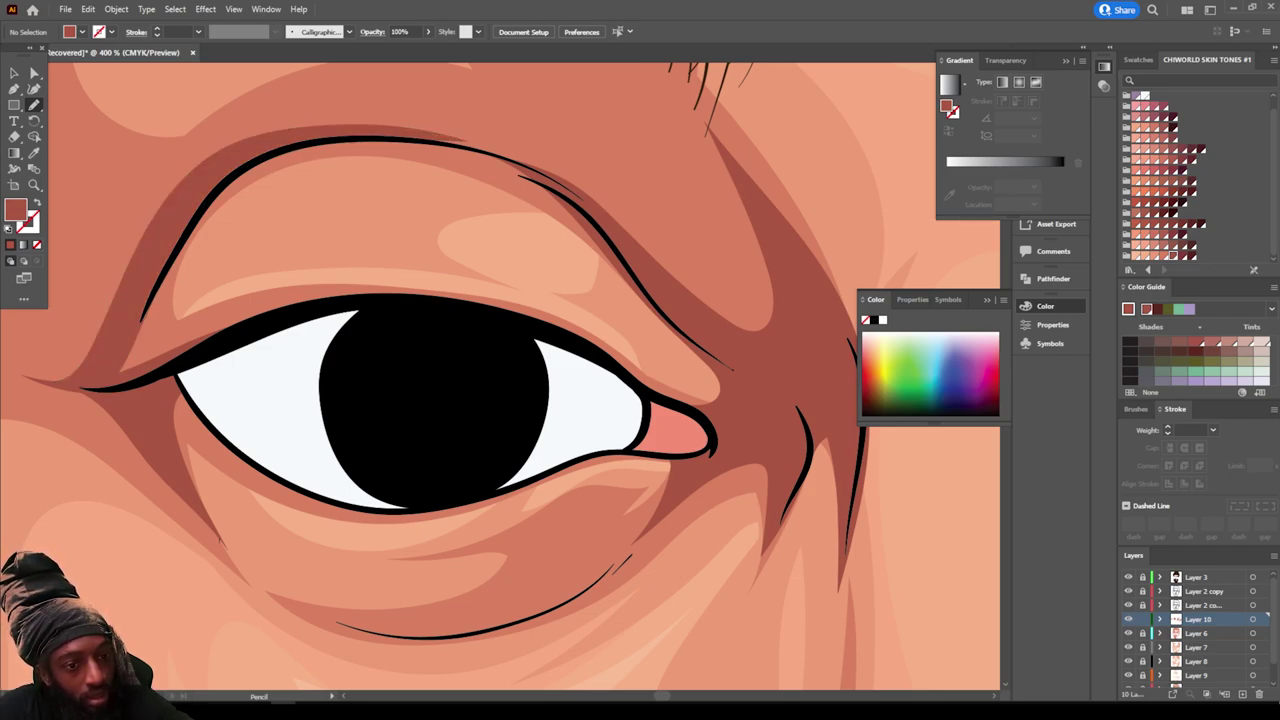
Step: Draw reddish-brown shadow shapes along the right temple hairline and beneath the neighboring fringe strands
{"action": "key", "text": "ctrl+minus"}
{"action": "key", "text": "ctrl+minus"}
{"action": "key", "text": "ctrl+minus"}
{"action": "key", "text": "ctrl+minus"}
{"action": "key", "text": "ctrl+minus"}
{"action": "key", "text": "ctrl+minus"}
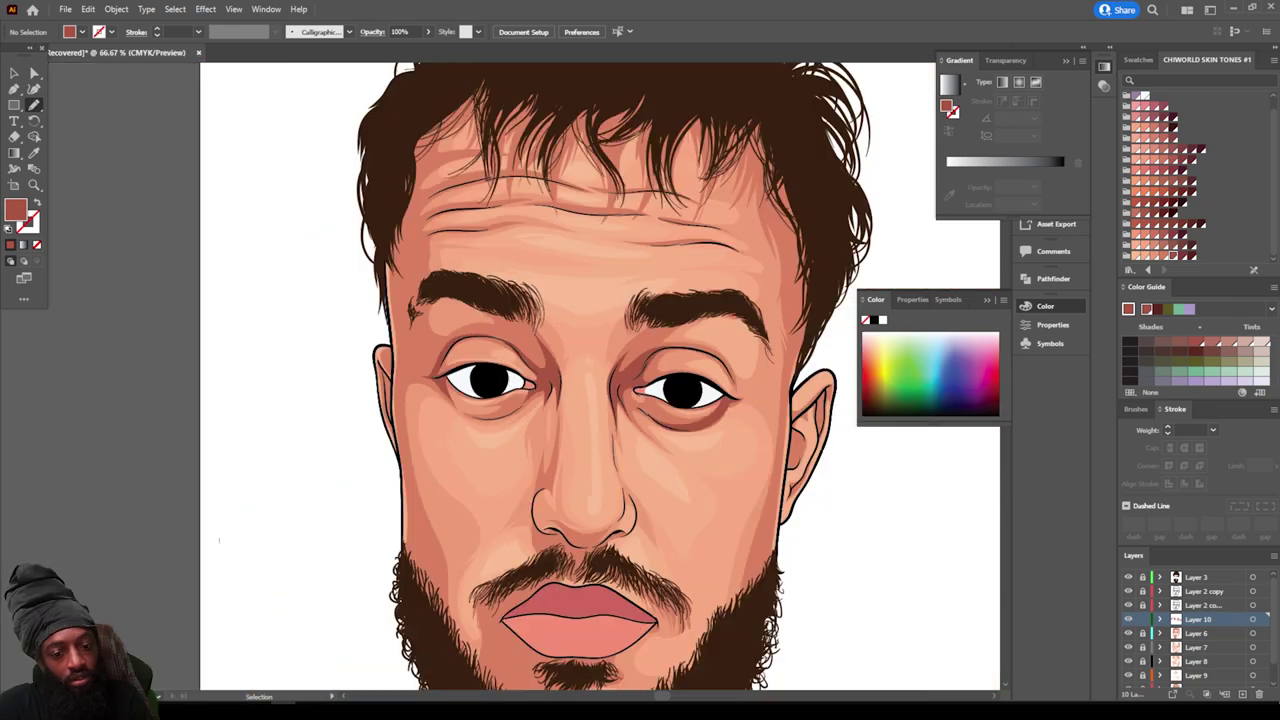
{"action": "key", "text": "ctrl+plus"}
{"action": "key", "text": "ctrl+plus"}
{"action": "key", "text": "ctrl+plus"}
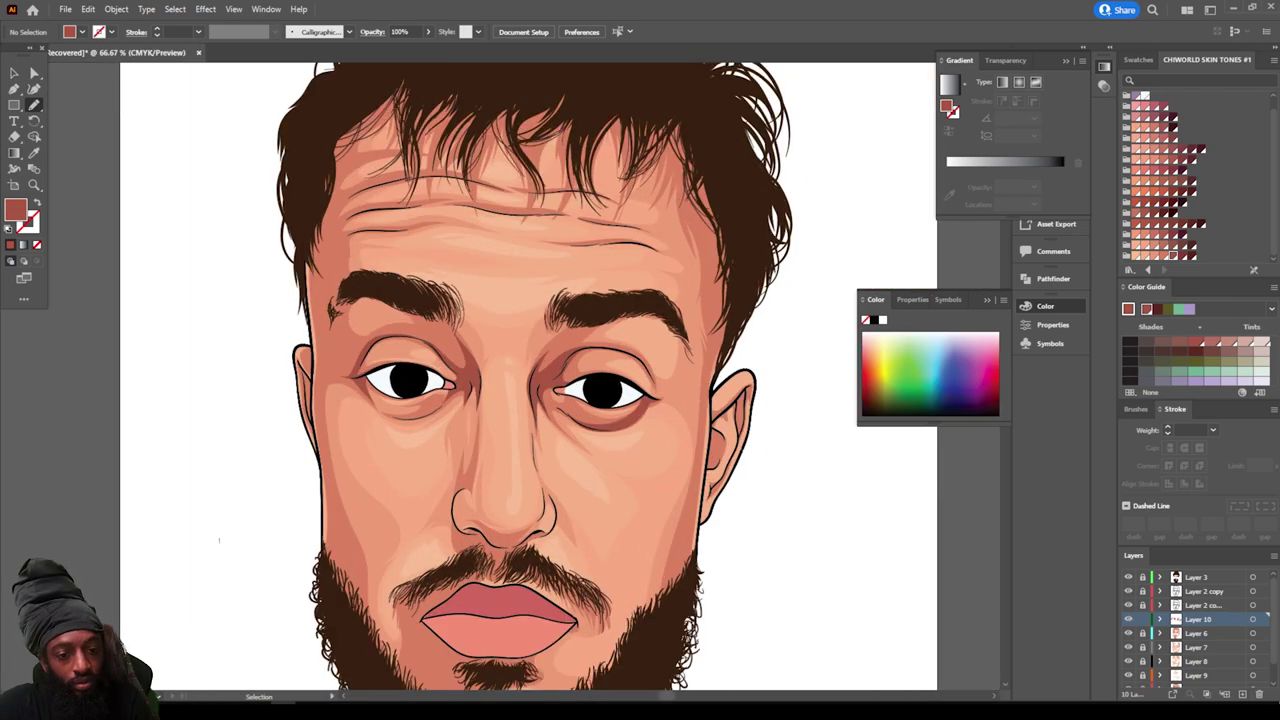
{"action": "scroll", "coordinate": [547, 484], "scroll_direction": "right", "scroll_amount": 3}
{"action": "scroll", "coordinate": [467, 430], "scroll_direction": "down", "scroll_amount": 5}
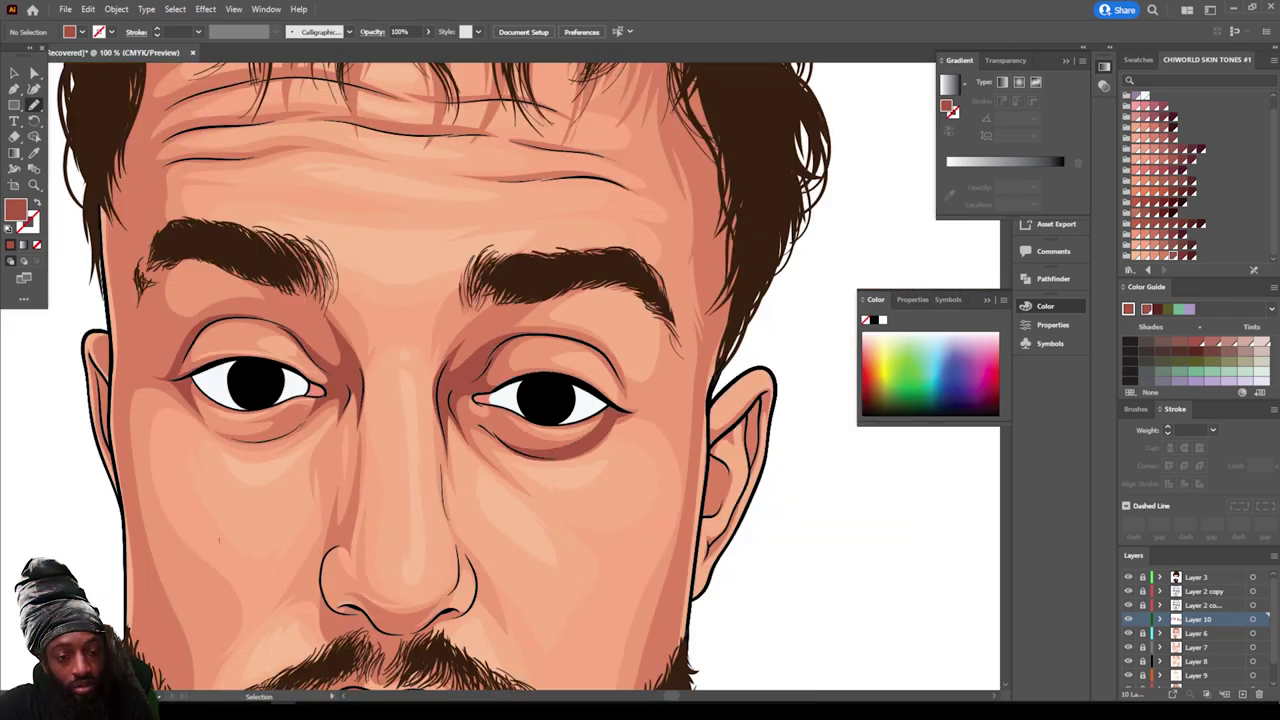
{"action": "scroll", "coordinate": [467, 302], "scroll_direction": "up", "scroll_amount": 5}
{"action": "scroll", "coordinate": [495, 381], "scroll_direction": "down", "scroll_amount": 1}
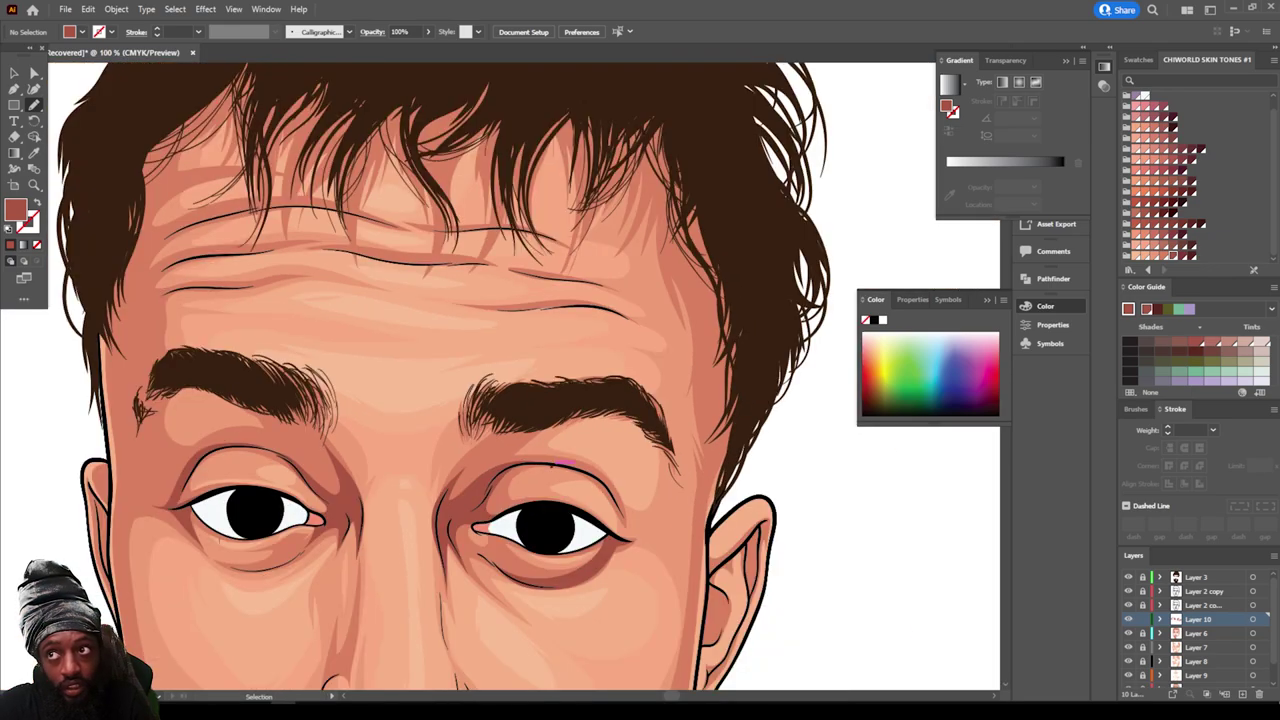
{"action": "scroll", "coordinate": [495, 381], "scroll_direction": "up", "scroll_amount": 2}
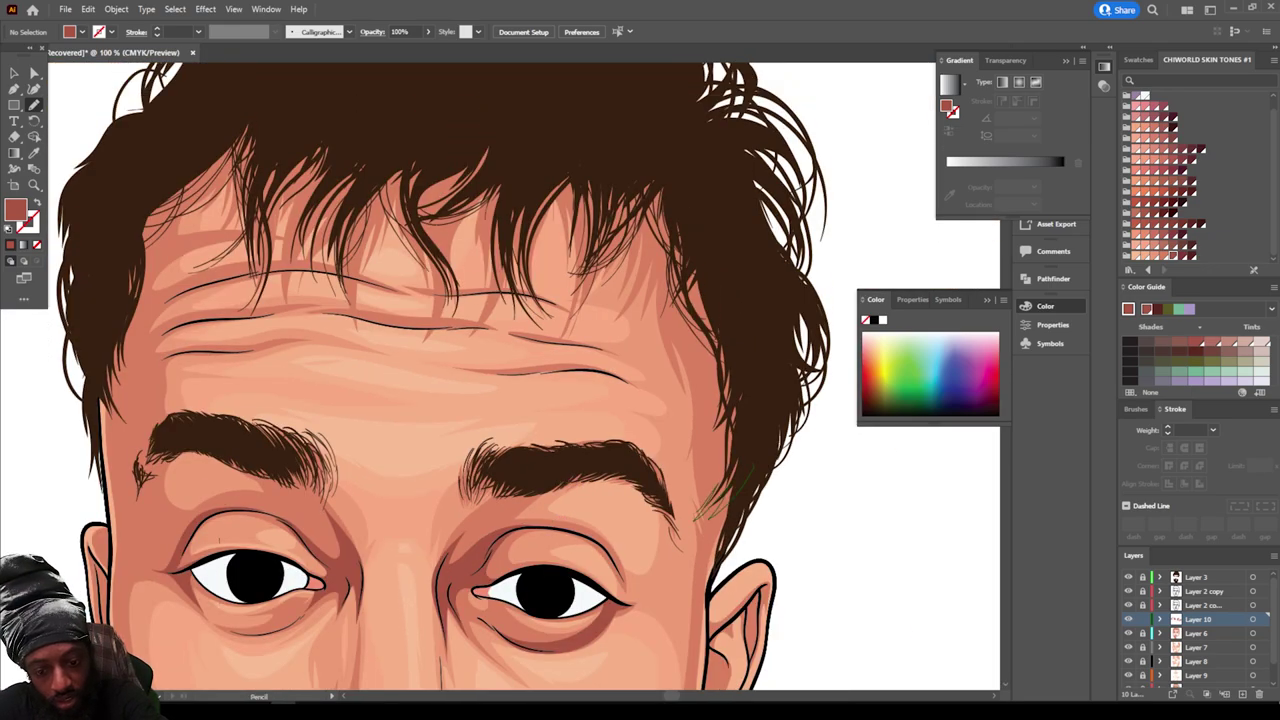
{"action": "mouse_move", "coordinate": [698, 517]}
{"action": "left_mouse_down"}
{"action": "mouse_move", "coordinate": [685, 323]}
{"action": "mouse_move", "coordinate": [706, 300]}
{"action": "left_mouse_up"}
{"action": "mouse_move", "coordinate": [705, 203]}
{"action": "left_mouse_down"}
{"action": "mouse_move", "coordinate": [693, 275]}
{"action": "mouse_move", "coordinate": [652, 343]}
{"action": "mouse_move", "coordinate": [664, 190]}
{"action": "mouse_move", "coordinate": [600, 332]}
{"action": "mouse_move", "coordinate": [627, 194]}
{"action": "mouse_move", "coordinate": [532, 315]}
{"action": "mouse_move", "coordinate": [528, 186]}
{"action": "left_mouse_up"}
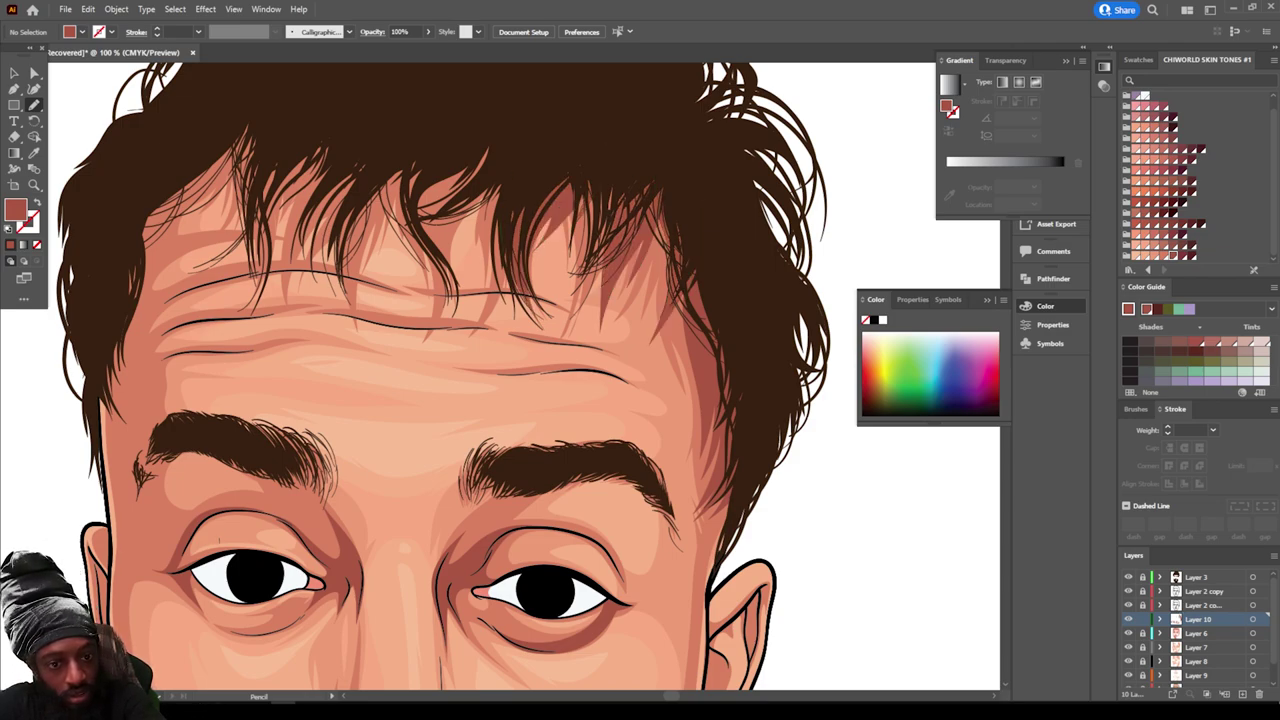
Step: Draw reddish-brown shadow shapes beneath the center and left fringe strands and down the left temple hairline
{"action": "left_click_drag", "start_coordinate": [471, 315], "coordinate": [490, 160]}
{"action": "mouse_move", "coordinate": [444, 268]}
{"action": "left_mouse_down"}
{"action": "mouse_move", "coordinate": [430, 270]}
{"action": "mouse_move", "coordinate": [400, 165]}
{"action": "mouse_move", "coordinate": [341, 311]}
{"action": "mouse_move", "coordinate": [350, 180]}
{"action": "left_mouse_up"}
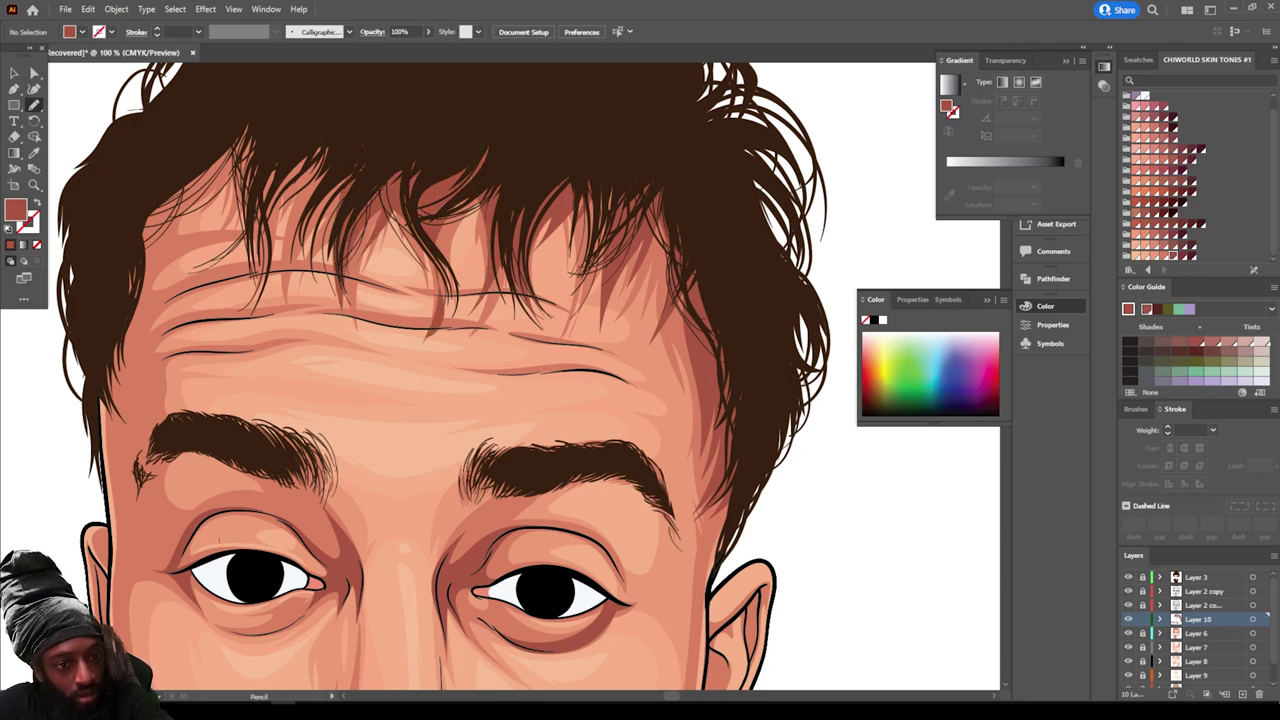
{"action": "left_click_drag", "start_coordinate": [302, 248], "coordinate": [304, 172]}
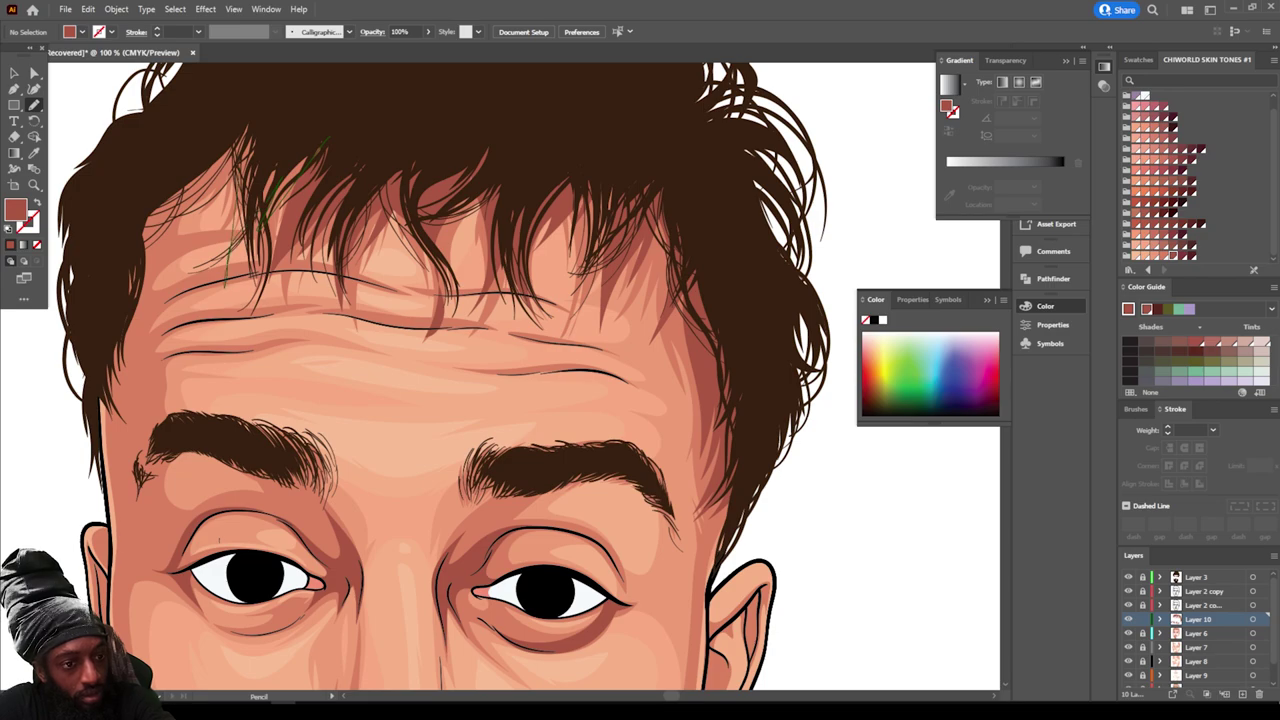
{"action": "left_click_drag", "start_coordinate": [248, 108], "coordinate": [326, 138]}
{"action": "mouse_move", "coordinate": [228, 168]}
{"action": "left_mouse_down"}
{"action": "mouse_move", "coordinate": [147, 264]}
{"action": "mouse_move", "coordinate": [226, 156]}
{"action": "left_mouse_up"}
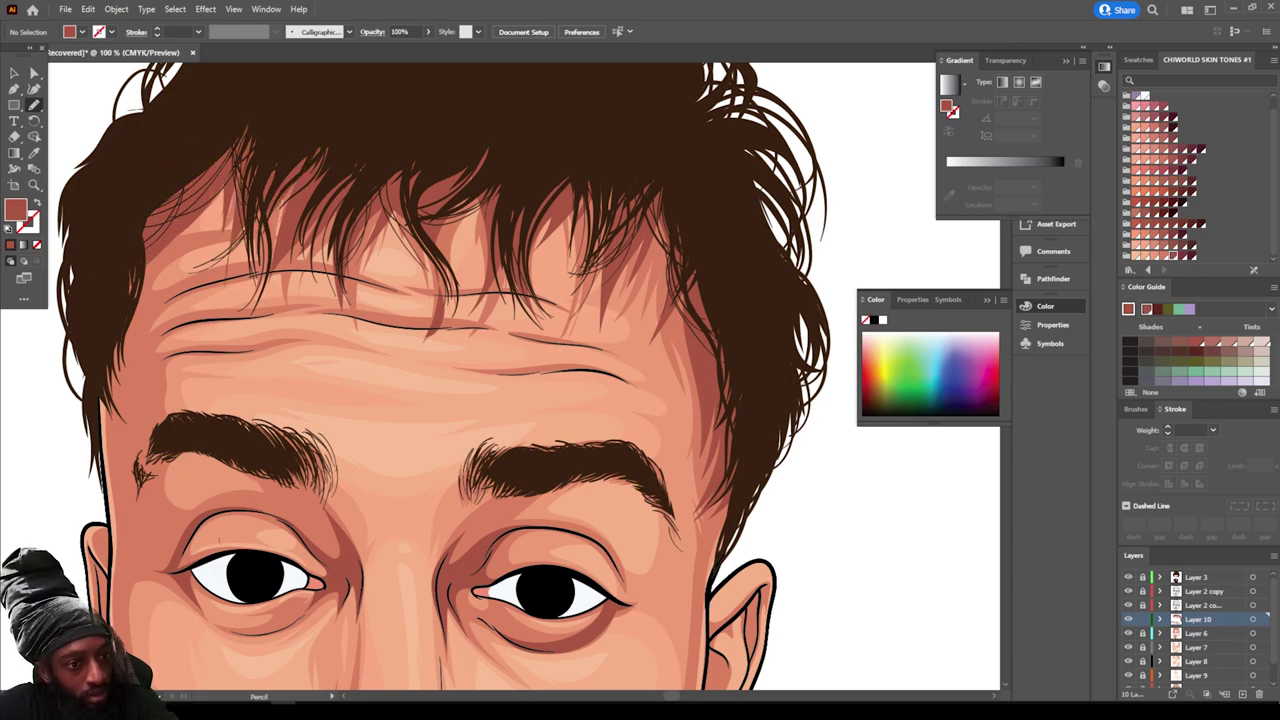
{"action": "mouse_move", "coordinate": [176, 236]}
{"action": "left_mouse_down"}
{"action": "mouse_move", "coordinate": [130, 420]}
{"action": "mouse_move", "coordinate": [118, 400]}
{"action": "left_mouse_up"}
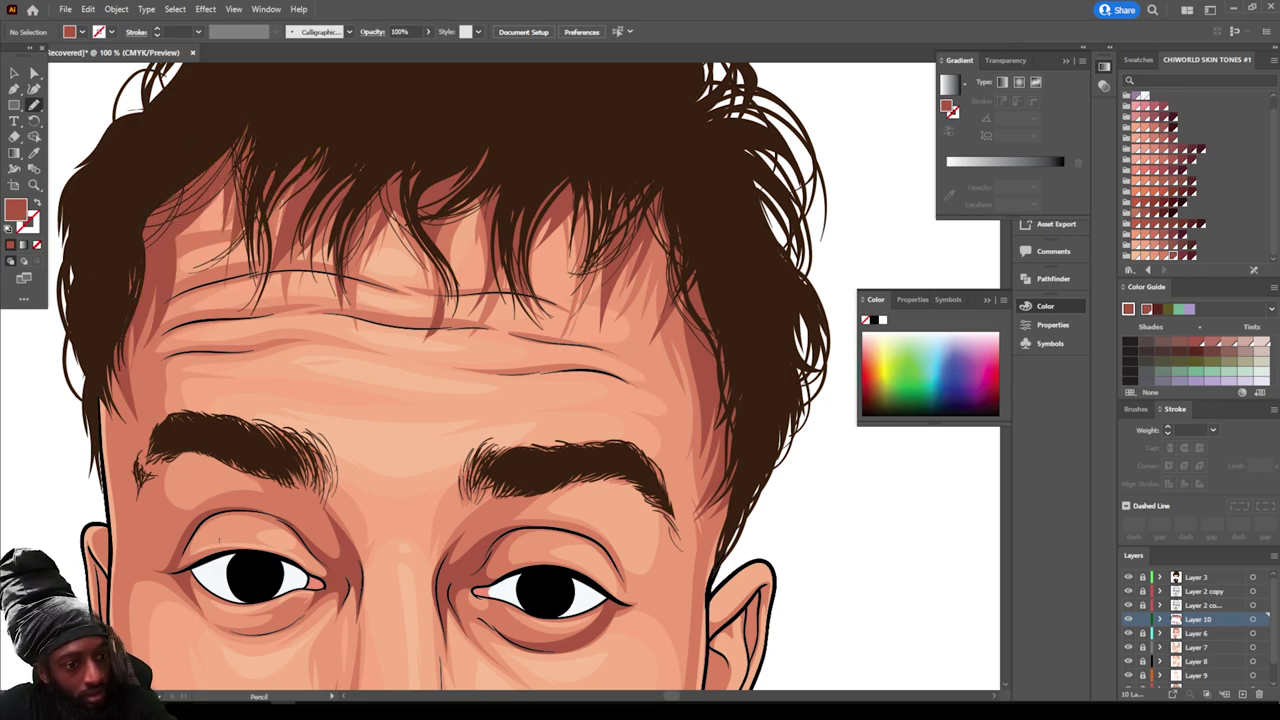
Step: Draw a reddish-brown shadow shape in the inner hollow of the right ear, beside the edge of the face
{"action": "key", "text": "ctrl+minus"}
{"action": "key", "text": "ctrl+minus"}
{"action": "key", "text": "ctrl+minus"}
{"action": "key", "text": "ctrl+minus"}
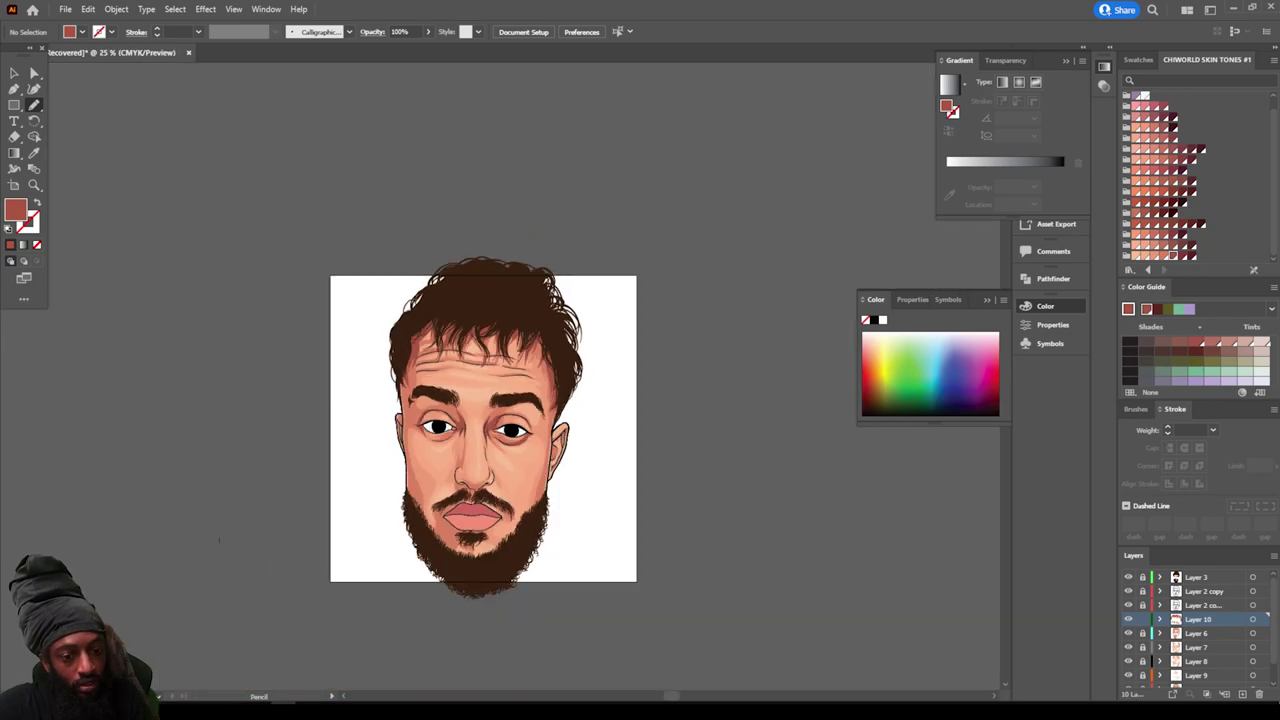
{"action": "scroll", "coordinate": [220, 541], "scroll_direction": "down", "scroll_amount": 3}
{"action": "key", "text": "ctrl+plus"}
{"action": "key", "text": "ctrl+plus"}
{"action": "key", "text": "ctrl+plus"}
{"action": "scroll", "coordinate": [220, 541], "scroll_direction": "right", "scroll_amount": 3}
{"action": "scroll", "coordinate": [219, 540], "scroll_direction": "up", "scroll_amount": 1}
{"action": "key", "text": "ctrl+plus"}
{"action": "key", "text": "ctrl+plus"}
{"action": "scroll", "coordinate": [219, 540], "scroll_direction": "right", "scroll_amount": 2}
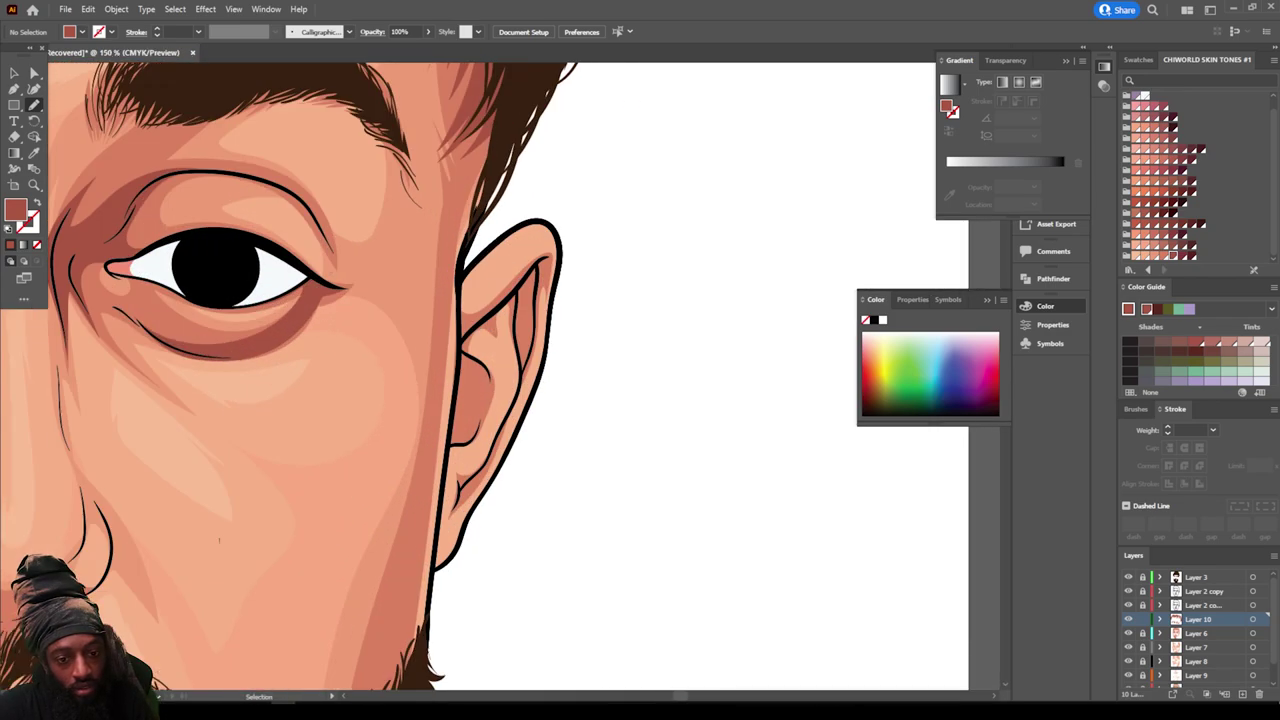
{"action": "key", "text": "ctrl+plus"}
{"action": "key", "text": "ctrl+plus"}
{"action": "key", "text": "ctrl+plus"}
{"action": "scroll", "coordinate": [219, 540], "scroll_direction": "up", "scroll_amount": 2}
{"action": "mouse_move", "coordinate": [392, 377]}
{"action": "left_mouse_down"}
{"action": "mouse_move", "coordinate": [446, 414]}
{"action": "mouse_move", "coordinate": [470, 520]}
{"action": "mouse_move", "coordinate": [383, 543]}
{"action": "mouse_move", "coordinate": [391, 380]}
{"action": "left_mouse_up"}
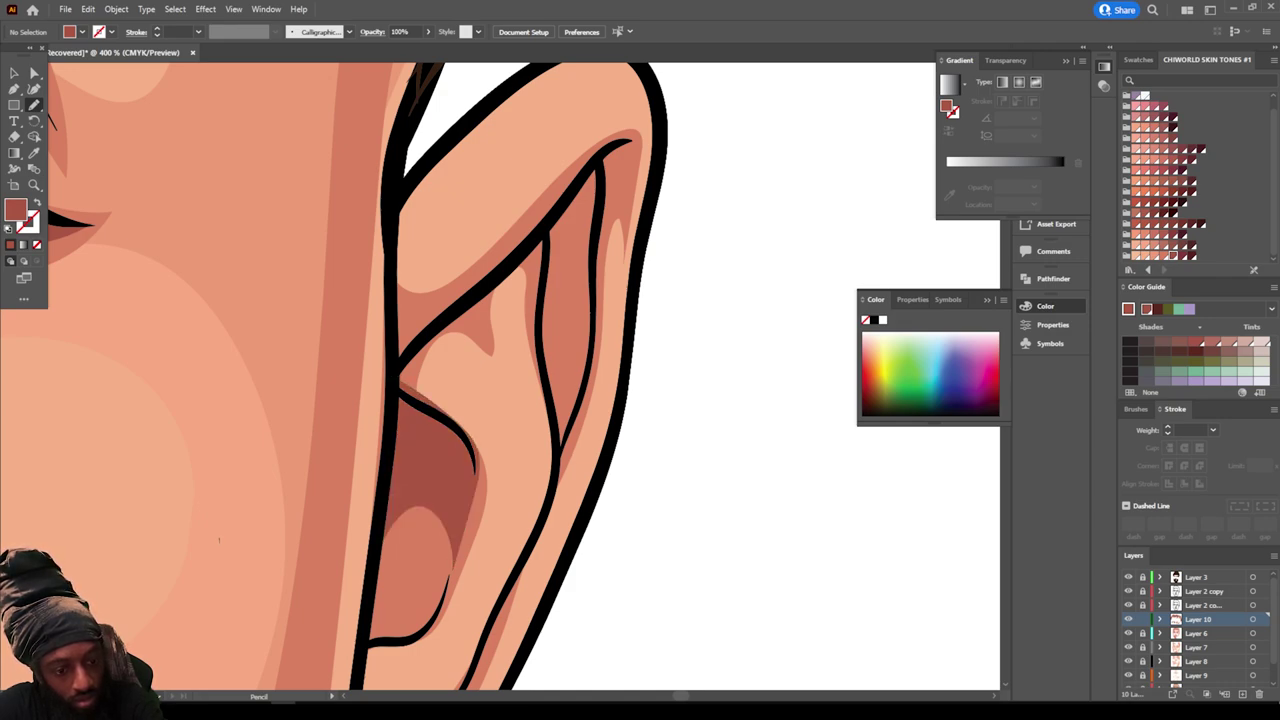
Step: Draw a reddish-brown shadow shape inside the narrow upper fold of the right ear
{"action": "scroll", "coordinate": [558, 562], "scroll_direction": "up", "scroll_amount": 2}
{"action": "mouse_move", "coordinate": [543, 314]}
{"action": "left_mouse_down"}
{"action": "mouse_move", "coordinate": [555, 518]}
{"action": "mouse_move", "coordinate": [578, 502]}
{"action": "mouse_move", "coordinate": [626, 226]}
{"action": "left_mouse_up"}
{"action": "key", "text": "ctrl+minus"}
{"action": "key", "text": "ctrl+minus"}
{"action": "key", "text": "ctrl+minus"}
{"action": "key", "text": "ctrl+minus"}
{"action": "key", "text": "ctrl+minus"}
{"action": "key", "text": "ctrl+minus"}
{"action": "key", "text": "ctrl+minus"}
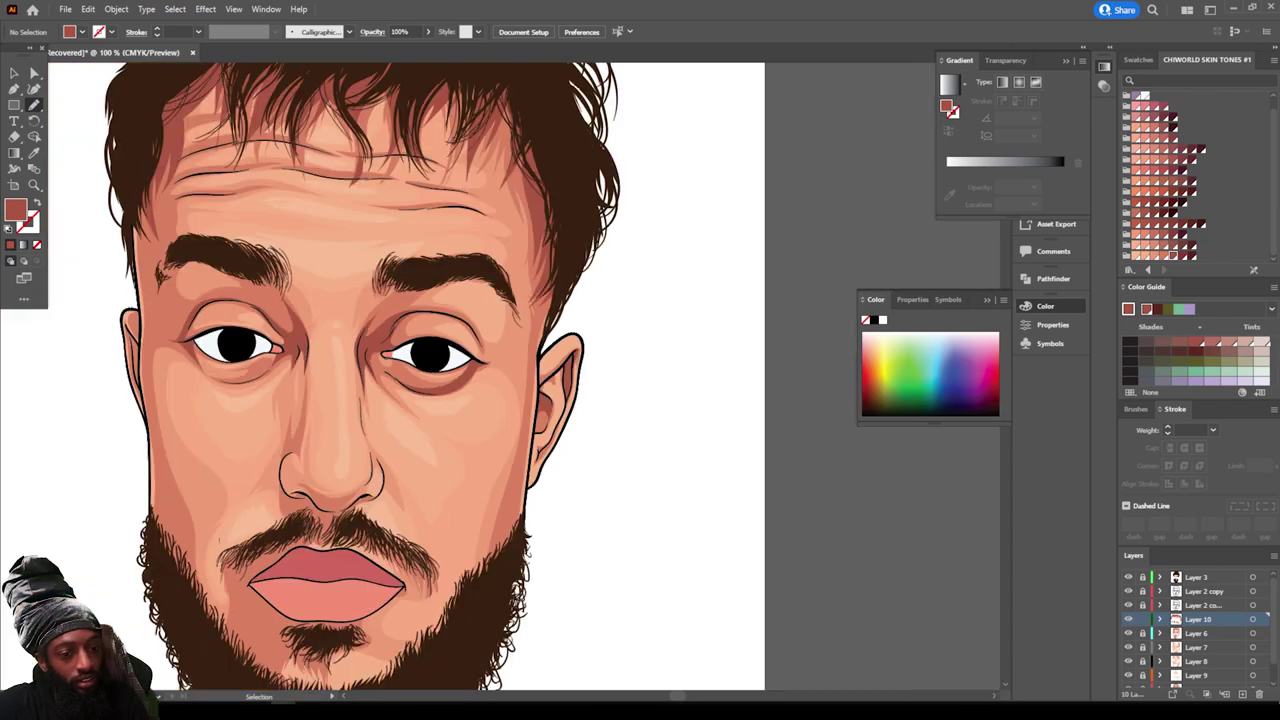
Step: Draw reddish-brown shadow shapes under both sides of the lower lip, running down to the chin hair
{"action": "scroll", "coordinate": [510, 376], "scroll_direction": "left", "scroll_amount": 1}
{"action": "scroll", "coordinate": [510, 376], "scroll_direction": "down", "scroll_amount": 2}
{"action": "key", "text": "ctrl+plus"}
{"action": "key", "text": "ctrl+plus"}
{"action": "key", "text": "ctrl+plus"}
{"action": "key", "text": "ctrl+plus"}
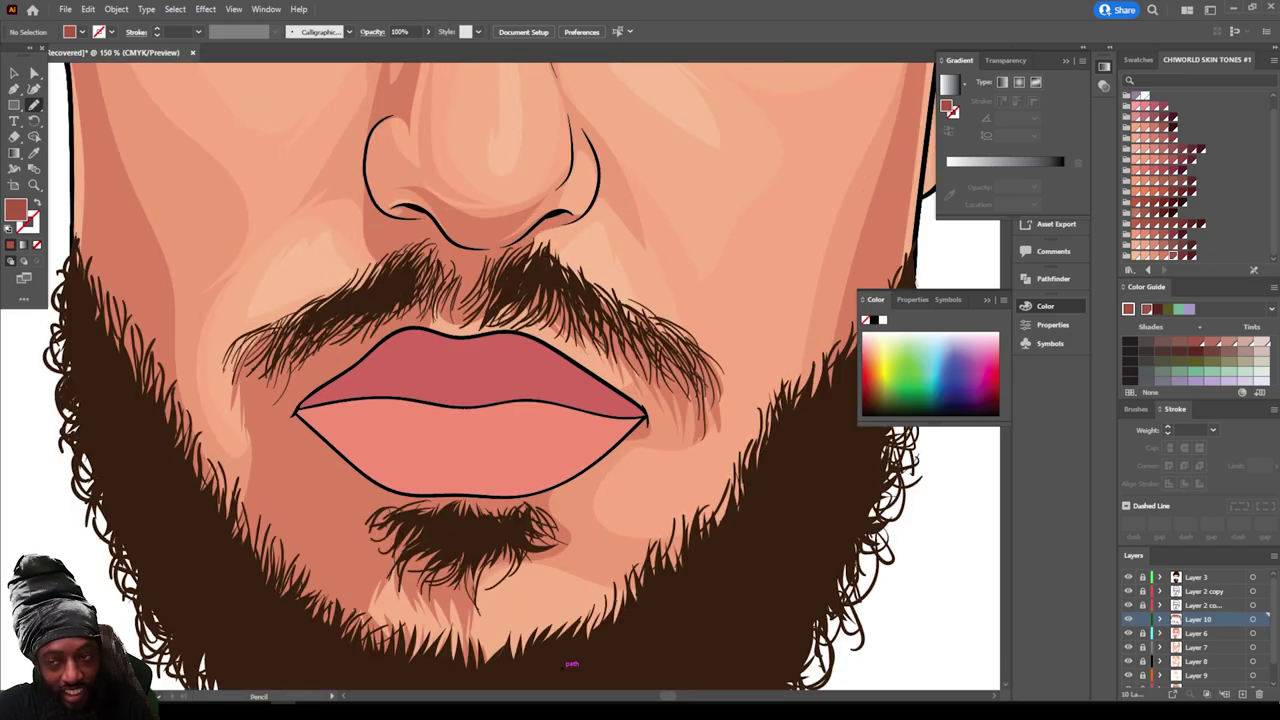
{"action": "scroll", "coordinate": [490, 390], "scroll_direction": "down", "scroll_amount": 1}
{"action": "left_click_drag", "start_coordinate": [602, 404], "coordinate": [566, 476]}
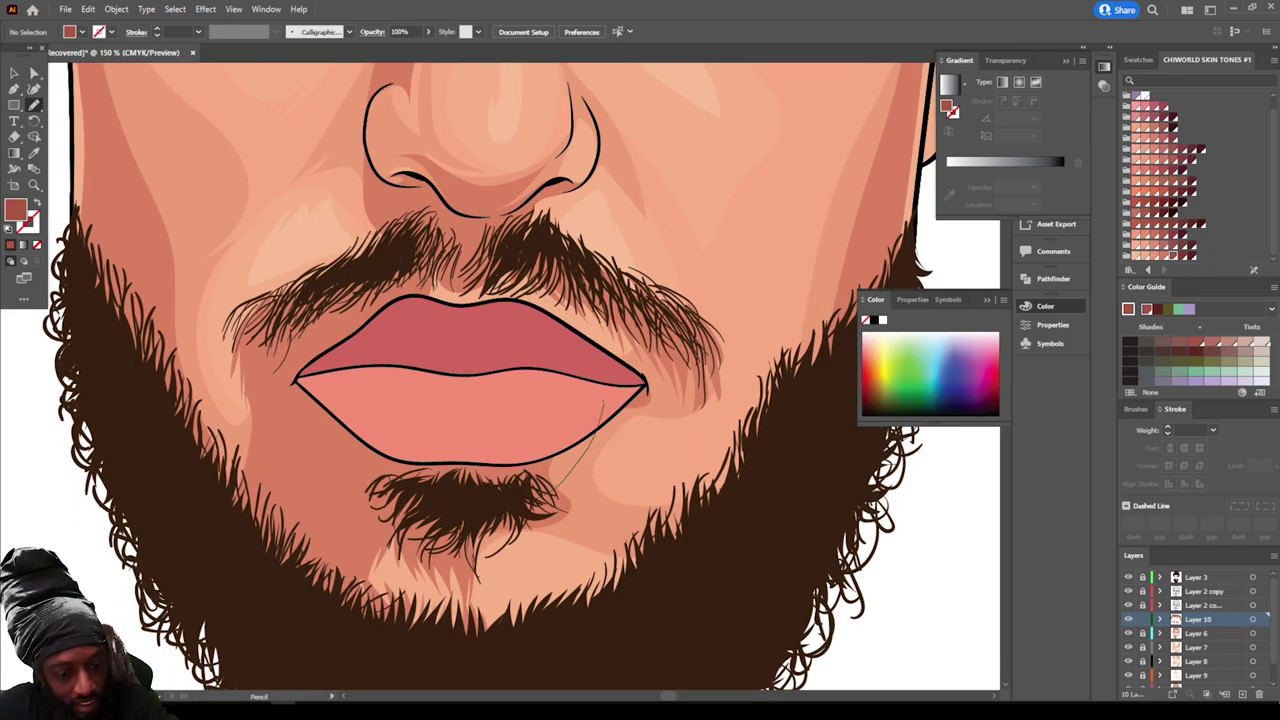
{"action": "mouse_move", "coordinate": [348, 457]}
{"action": "left_mouse_down"}
{"action": "mouse_move", "coordinate": [356, 371]}
{"action": "mouse_move", "coordinate": [384, 372]}
{"action": "left_mouse_up"}
Step: Draw a reddish-brown shadow shape beneath the nose, from the left nostril wing to the right nostril and down into the moustache
{"action": "scroll", "coordinate": [420, 380], "scroll_direction": "up", "scroll_amount": 4}
{"action": "scroll", "coordinate": [490, 390], "scroll_direction": "up", "scroll_amount": 1}
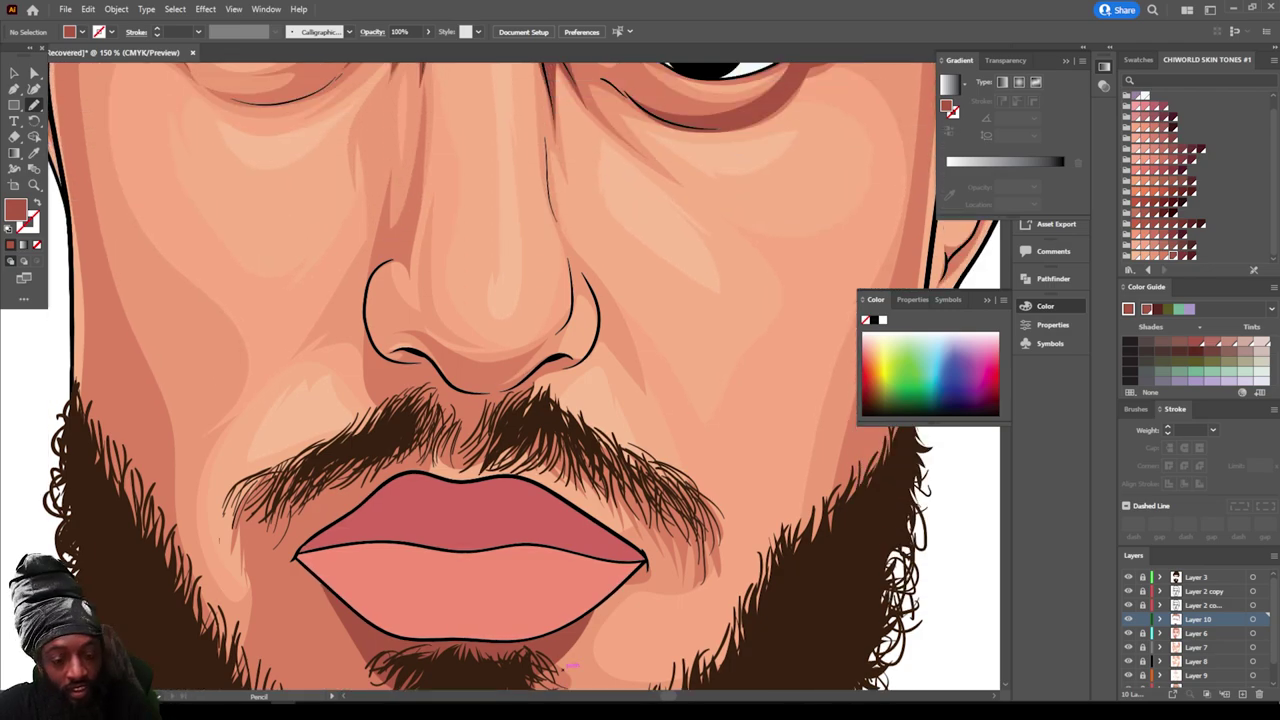
{"action": "key", "text": "ctrl+minus"}
{"action": "key", "text": "ctrl+minus"}
{"action": "key", "text": "ctrl+plus"}
{"action": "key", "text": "ctrl+plus"}
{"action": "key", "text": "ctrl+plus"}
{"action": "key", "text": "ctrl+plus"}
{"action": "key", "text": "ctrl+plus"}
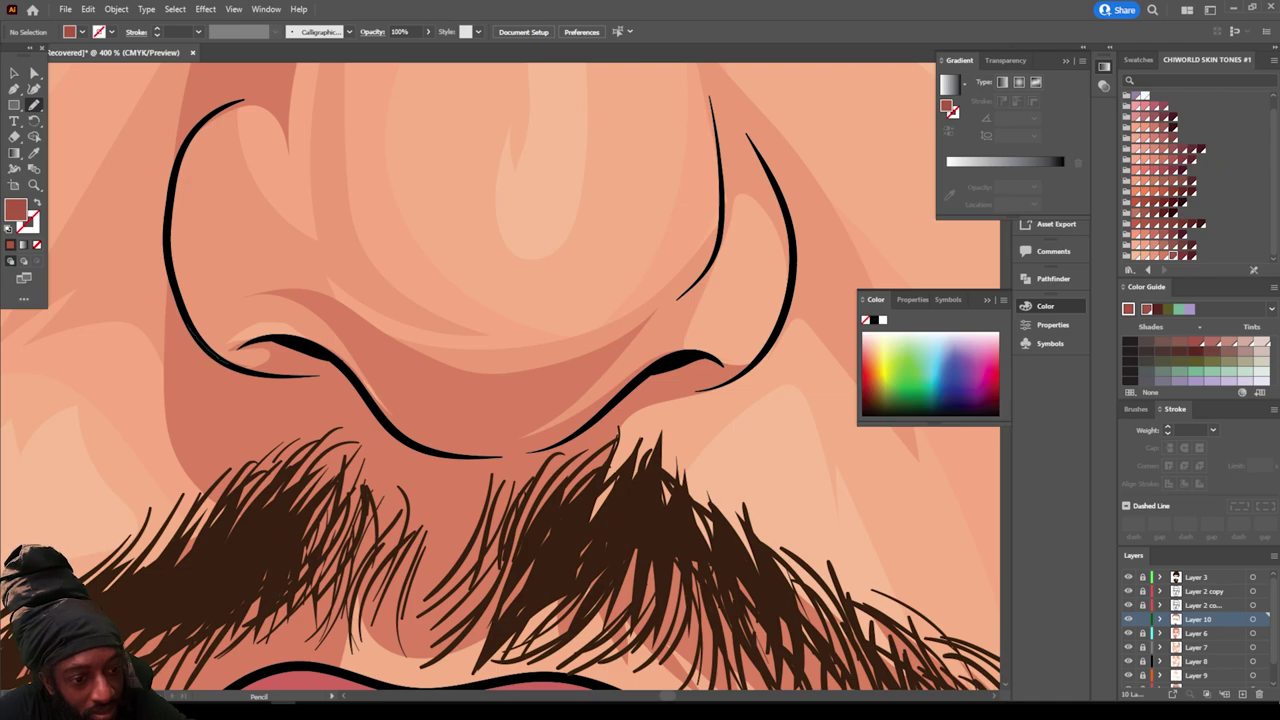
{"action": "mouse_move", "coordinate": [308, 352]}
{"action": "left_mouse_down"}
{"action": "mouse_move", "coordinate": [498, 448]}
{"action": "mouse_move", "coordinate": [568, 434]}
{"action": "mouse_move", "coordinate": [708, 370]}
{"action": "mouse_move", "coordinate": [690, 412]}
{"action": "mouse_move", "coordinate": [608, 434]}
{"action": "mouse_move", "coordinate": [538, 542]}
{"action": "mouse_move", "coordinate": [402, 618]}
{"action": "left_mouse_up"}
{"action": "mouse_move", "coordinate": [260, 458]}
{"action": "left_mouse_down"}
{"action": "mouse_move", "coordinate": [183, 412]}
{"action": "mouse_move", "coordinate": [153, 274]}
{"action": "left_mouse_up"}
Step: Draw a large reddish-brown shadow shape down the left edge of the face, from the temple past the eye into the beard
{"action": "key", "text": "ctrl+minus"}
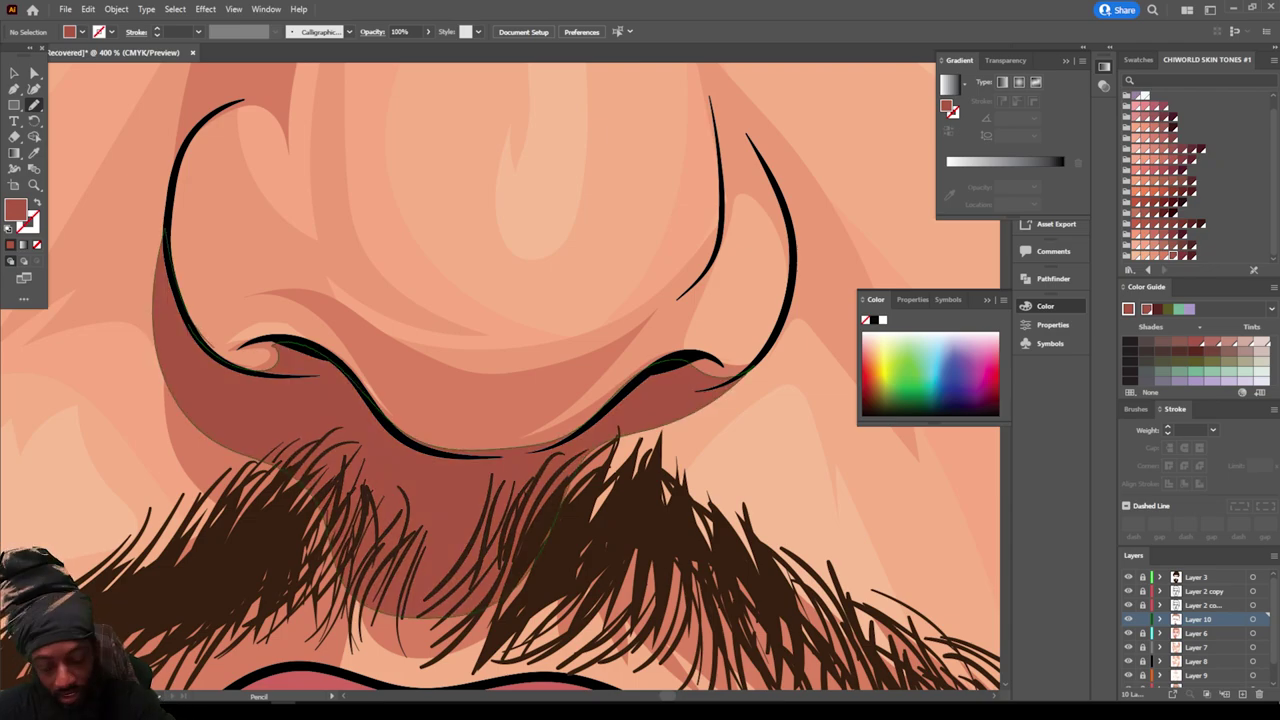
{"action": "key", "text": "ctrl+minus"}
{"action": "key", "text": "ctrl+minus"}
{"action": "key", "text": "ctrl+minus"}
{"action": "key", "text": "ctrl+minus"}
{"action": "key", "text": "ctrl+minus"}
{"action": "key", "text": "ctrl+minus"}
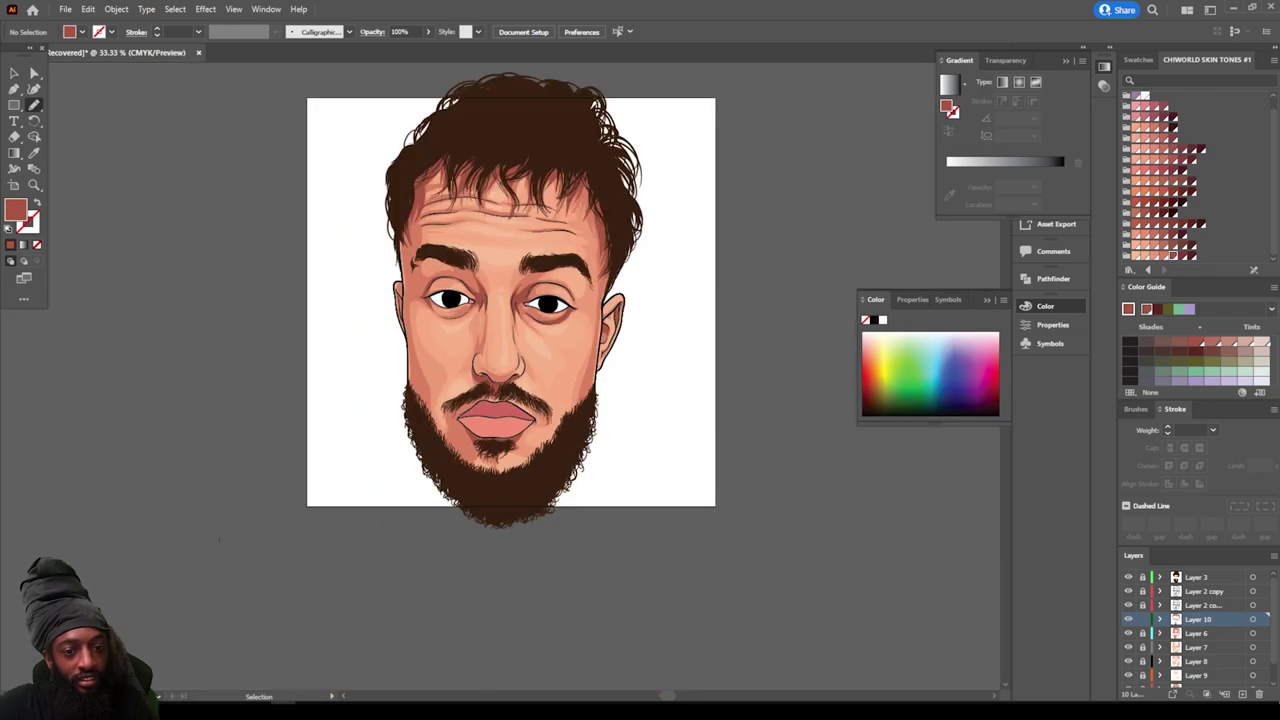
{"action": "scroll", "coordinate": [480, 530], "scroll_direction": "up", "scroll_amount": 2}
{"action": "key", "text": "ctrl+plus"}
{"action": "key", "text": "ctrl+plus"}
{"action": "scroll", "coordinate": [219, 540], "scroll_direction": "up", "scroll_amount": 1}
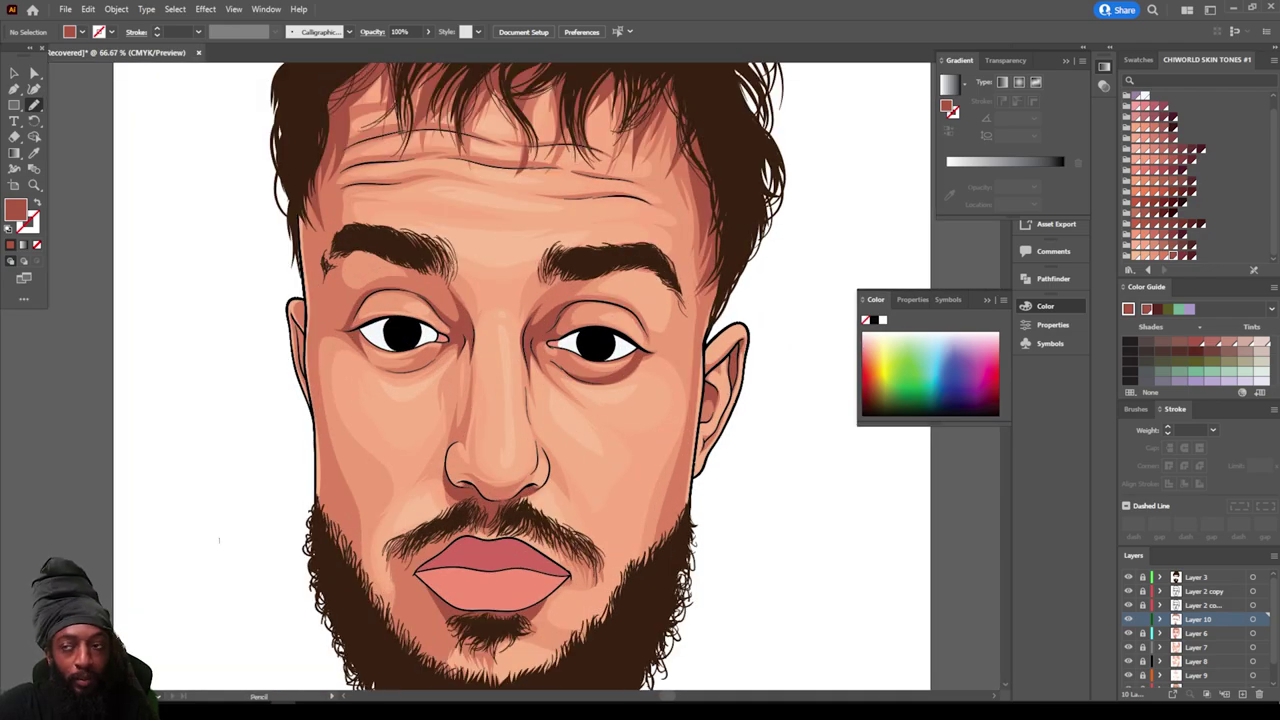
{"action": "scroll", "coordinate": [219, 540], "scroll_direction": "down", "scroll_amount": 2}
{"action": "key", "text": "ctrl+minus"}
{"action": "scroll", "coordinate": [219, 540], "scroll_direction": "left", "scroll_amount": 3}
{"action": "key", "text": "ctrl+plus"}
{"action": "scroll", "coordinate": [219, 540], "scroll_direction": "up", "scroll_amount": 1}
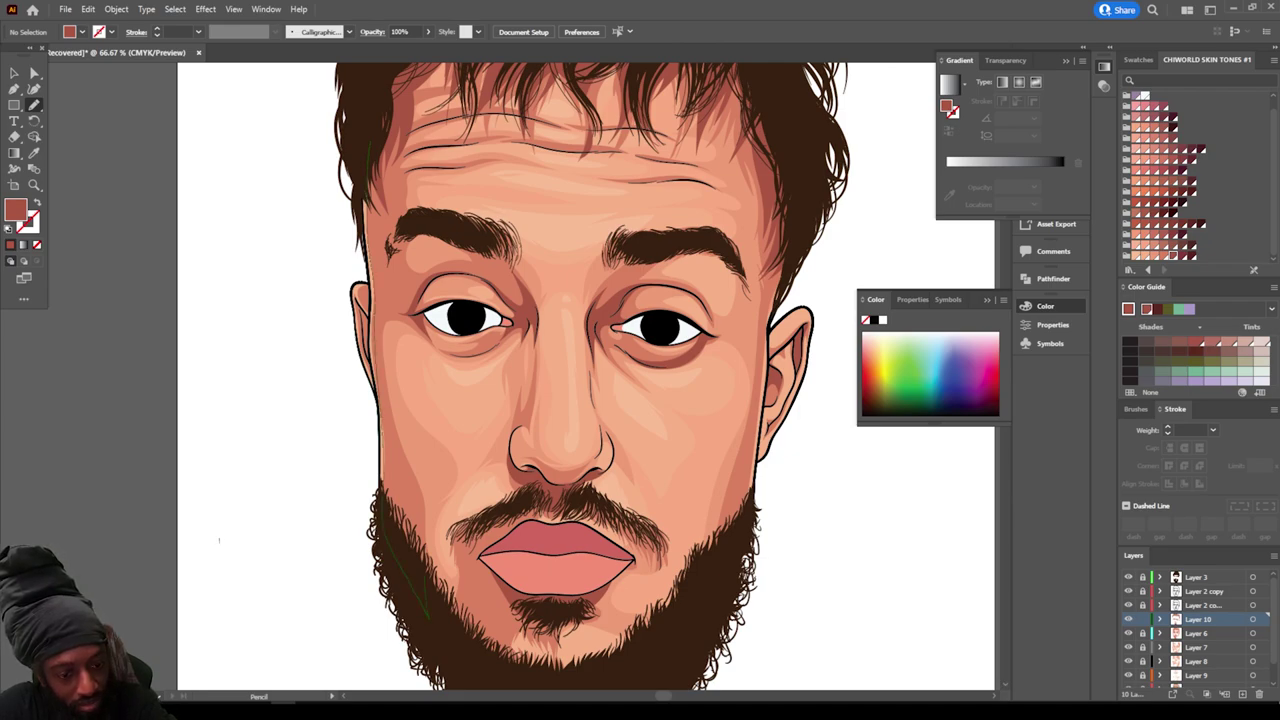
{"action": "left_click_drag", "start_coordinate": [408, 472], "coordinate": [381, 386]}
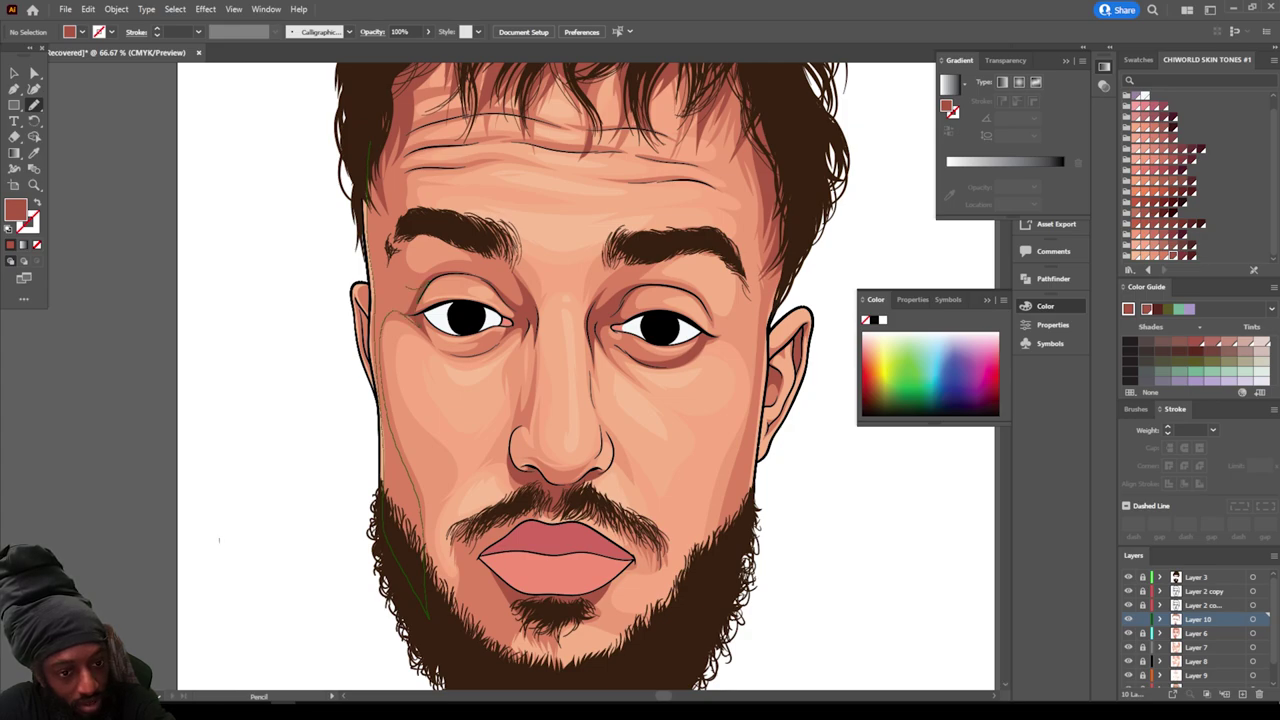
{"action": "mouse_move", "coordinate": [391, 250]}
{"action": "left_mouse_down"}
{"action": "mouse_move", "coordinate": [397, 174]}
{"action": "mouse_move", "coordinate": [371, 146]}
{"action": "left_mouse_up"}
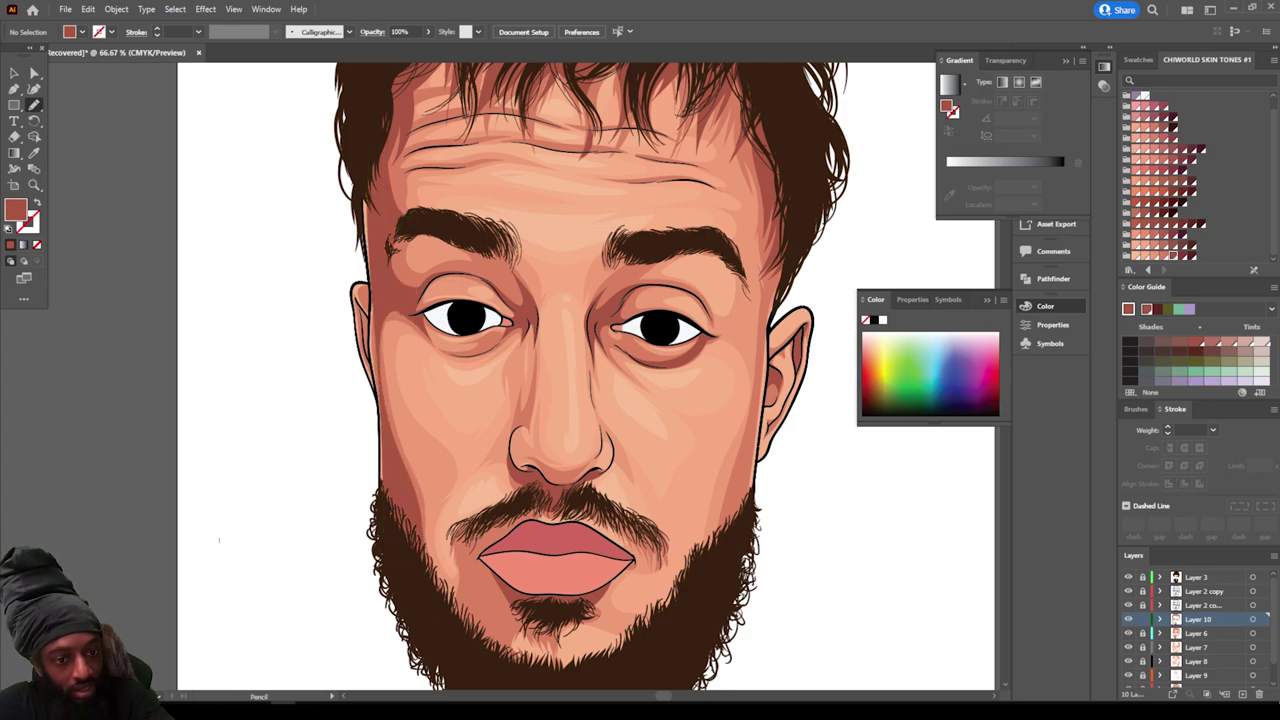
Step: Draw a small reddish-brown shadow shape in the crease between the nose tip and the right nostril wing
{"action": "key", "text": "ctrl+minus"}
{"action": "key", "text": "ctrl+minus"}
{"action": "key", "text": "ctrl+minus"}
{"action": "key", "text": "ctrl+plus"}
{"action": "key", "text": "ctrl+plus"}
{"action": "key", "text": "ctrl+plus"}
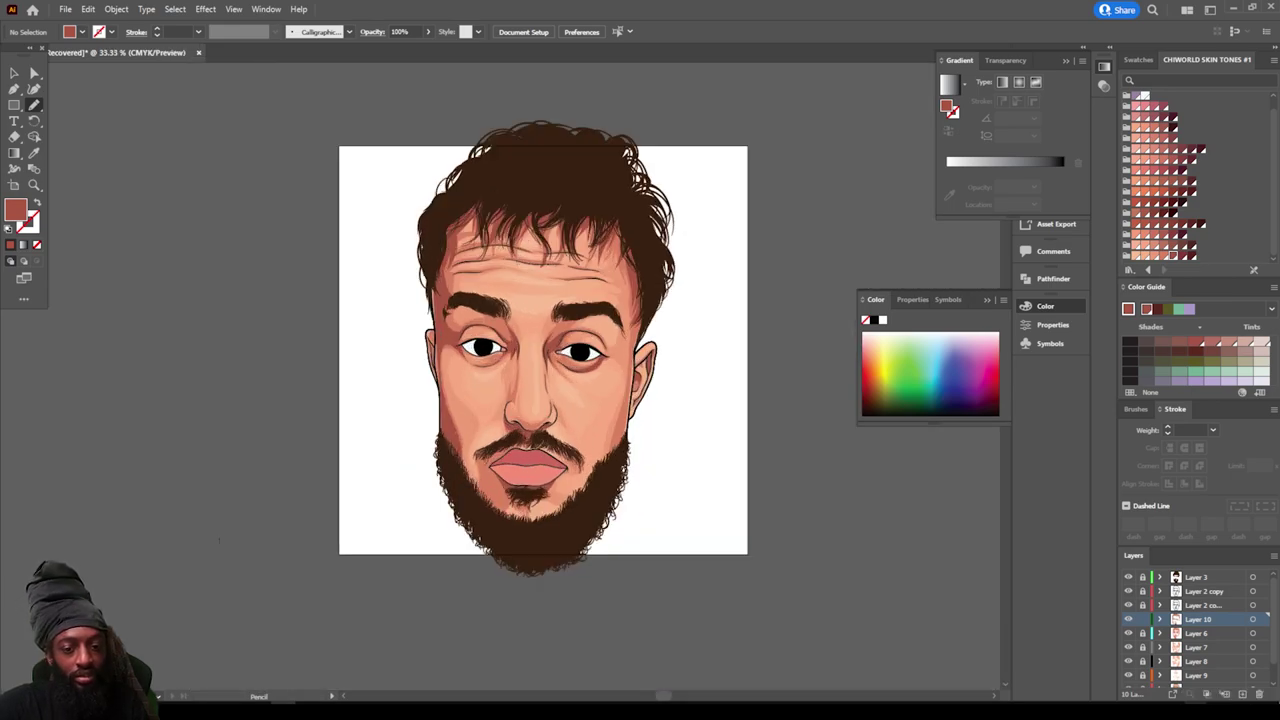
{"action": "scroll", "coordinate": [219, 540], "scroll_direction": "right", "scroll_amount": 1}
{"action": "key", "text": "ctrl+plus"}
{"action": "key", "text": "ctrl+plus"}
{"action": "key", "text": "ctrl+plus"}
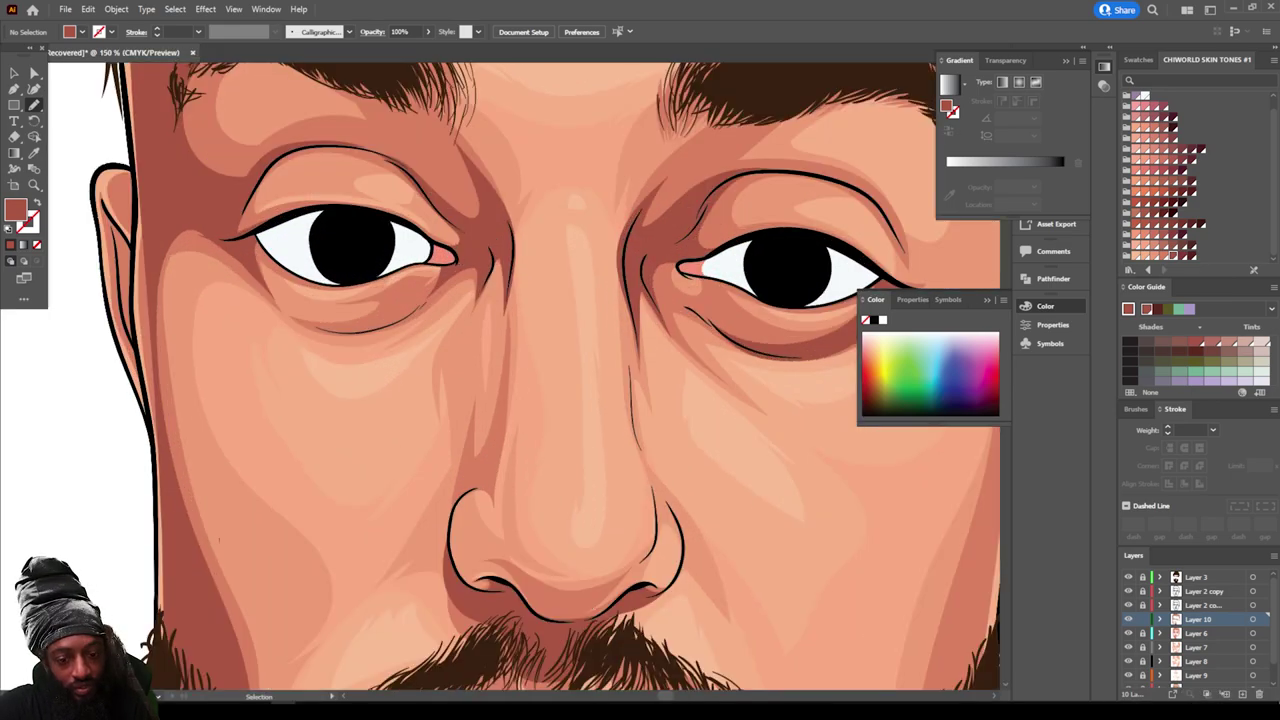
{"action": "scroll", "coordinate": [219, 540], "scroll_direction": "right", "scroll_amount": 2}
{"action": "scroll", "coordinate": [219, 540], "scroll_direction": "down", "scroll_amount": 2}
{"action": "scroll", "coordinate": [530, 430], "scroll_direction": "up", "scroll_amount": 3}
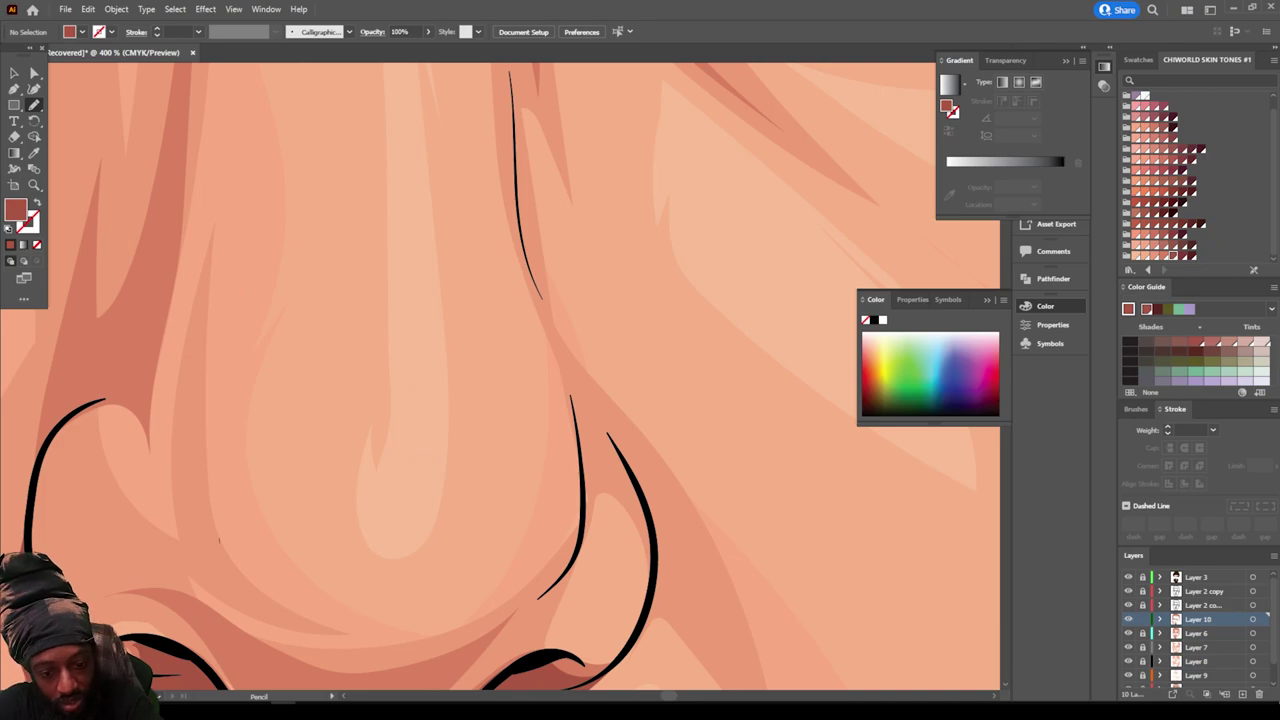
{"action": "mouse_move", "coordinate": [590, 481]}
{"action": "left_mouse_down"}
{"action": "mouse_move", "coordinate": [632, 487]}
{"action": "mouse_move", "coordinate": [603, 417]}
{"action": "mouse_move", "coordinate": [569, 394]}
{"action": "mouse_move", "coordinate": [587, 519]}
{"action": "left_mouse_up"}
Step: Create a new layer directly above the lower Layer 2 copy
{"action": "key", "text": "ctrl+minus"}
{"action": "key", "text": "ctrl+minus"}
{"action": "key", "text": "ctrl+minus"}
{"action": "key", "text": "ctrl+minus"}
{"action": "key", "text": "ctrl+minus"}
{"action": "key", "text": "ctrl+minus"}
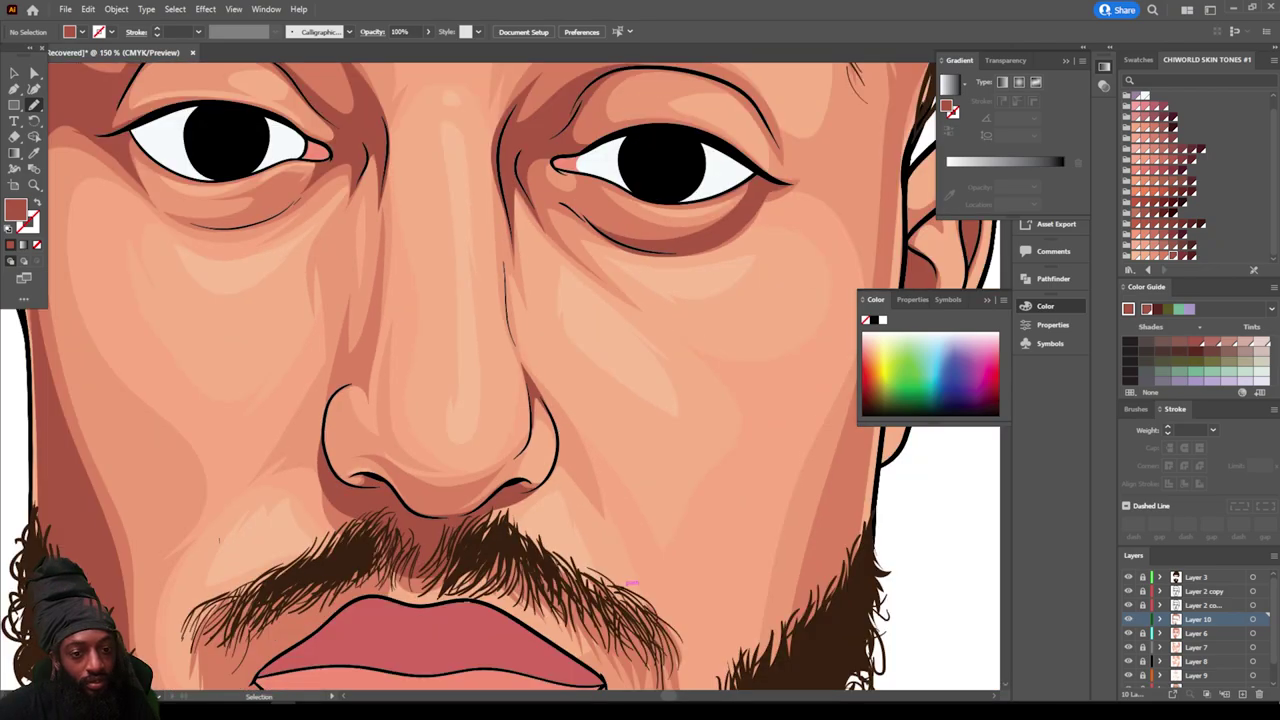
{"action": "scroll", "coordinate": [600, 558], "scroll_direction": "up", "scroll_amount": 2}
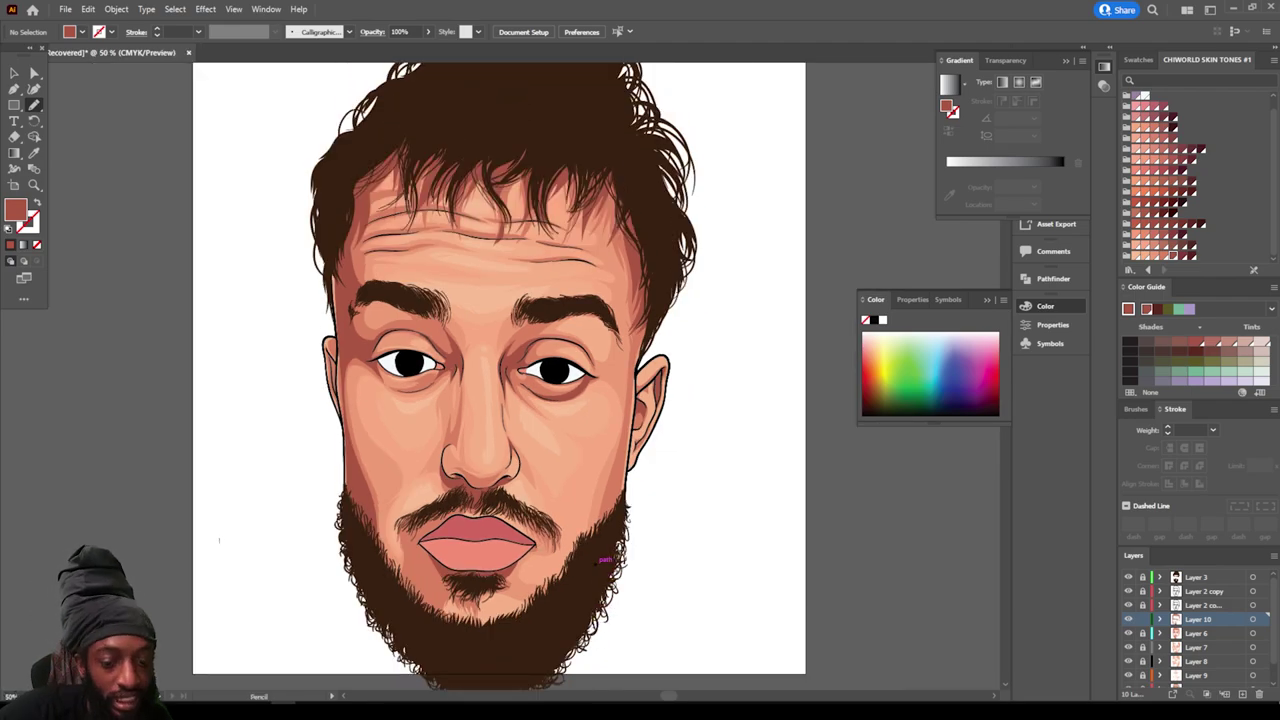
{"action": "scroll", "coordinate": [600, 558], "scroll_direction": "up", "scroll_amount": 1}
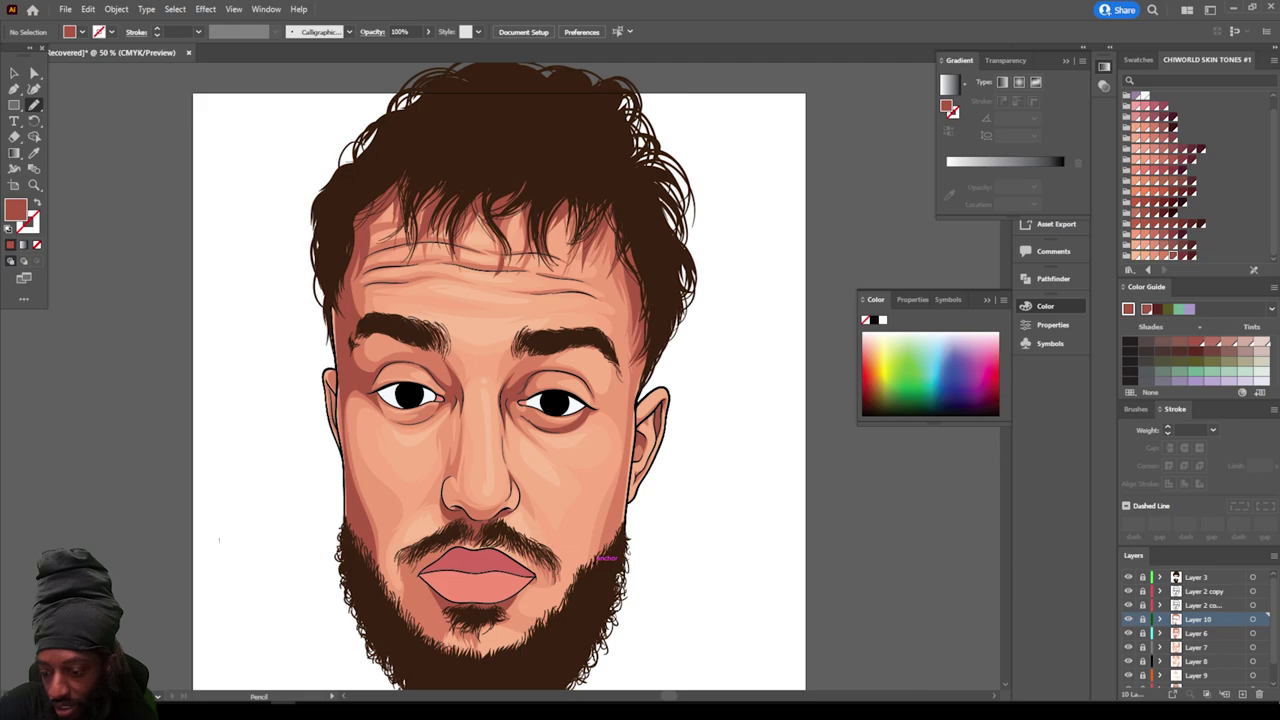
{"action": "left_click", "coordinate": [1204, 605]}
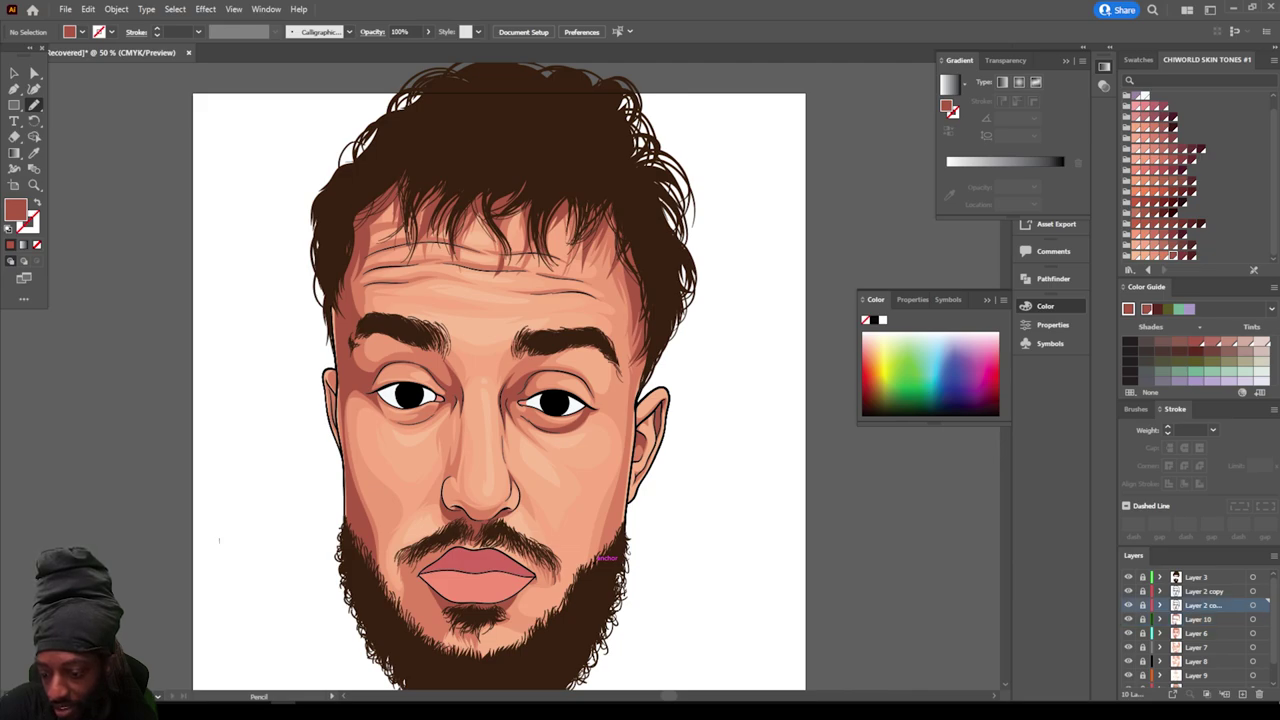
{"action": "left_click", "coordinate": [1242, 694]}
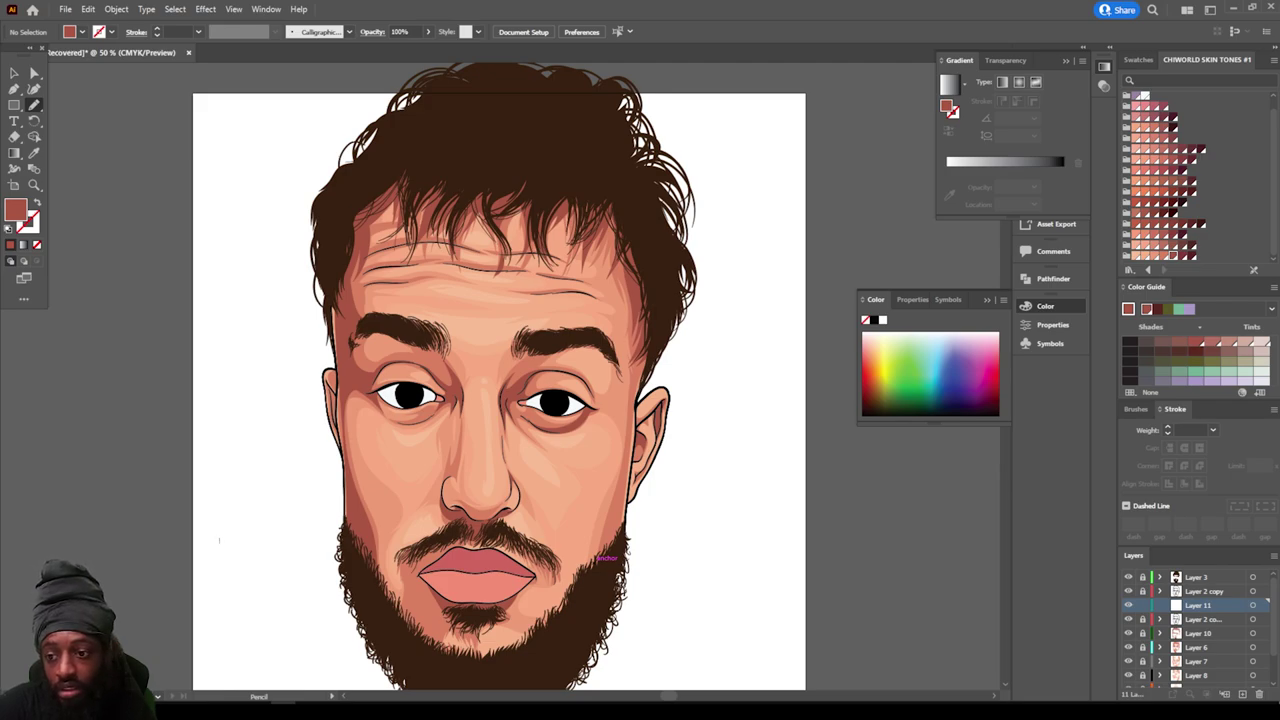
Step: Set the fill to muted purple and draw a shadow shape across the upper white of the right eye
{"action": "left_click", "coordinate": [1137, 96]}
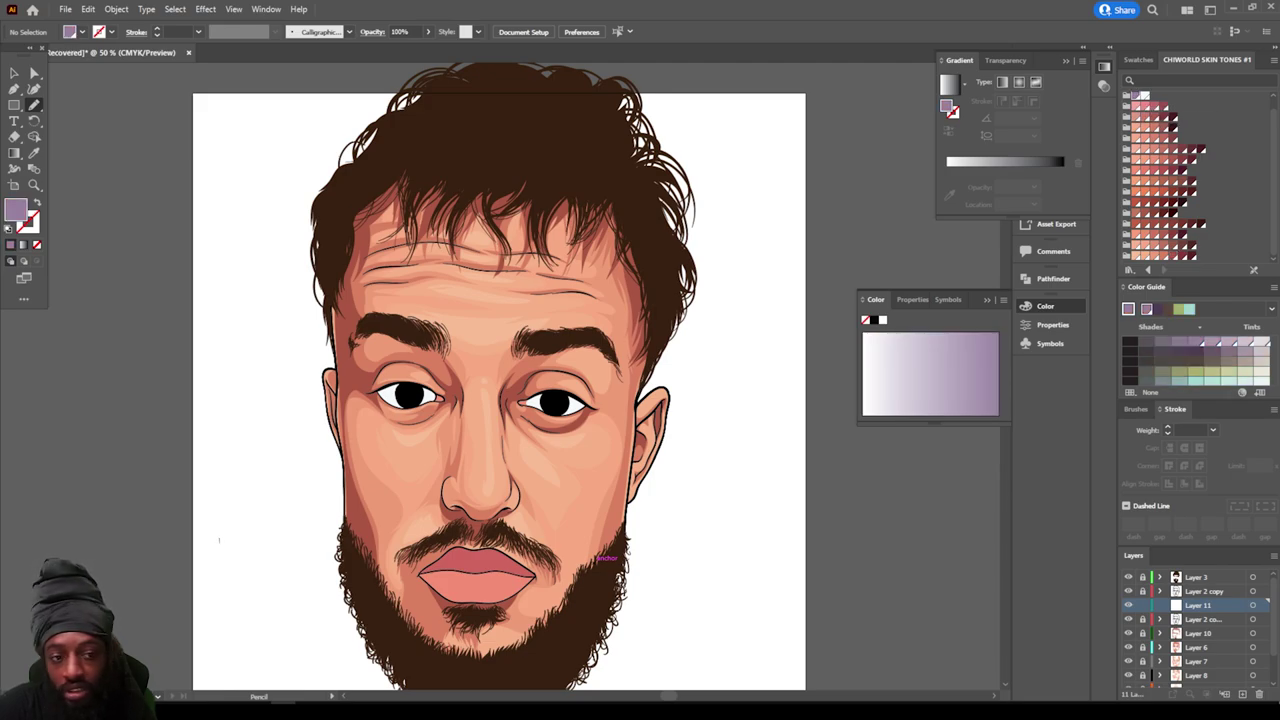
{"action": "key", "text": "ctrl+equal"}
{"action": "key", "text": "ctrl+equal"}
{"action": "key", "text": "ctrl+equal"}
{"action": "key", "text": "ctrl+equal"}
{"action": "key", "text": "ctrl+equal"}
{"action": "key", "text": "ctrl+equal"}
{"action": "key", "text": "ctrl+equal"}
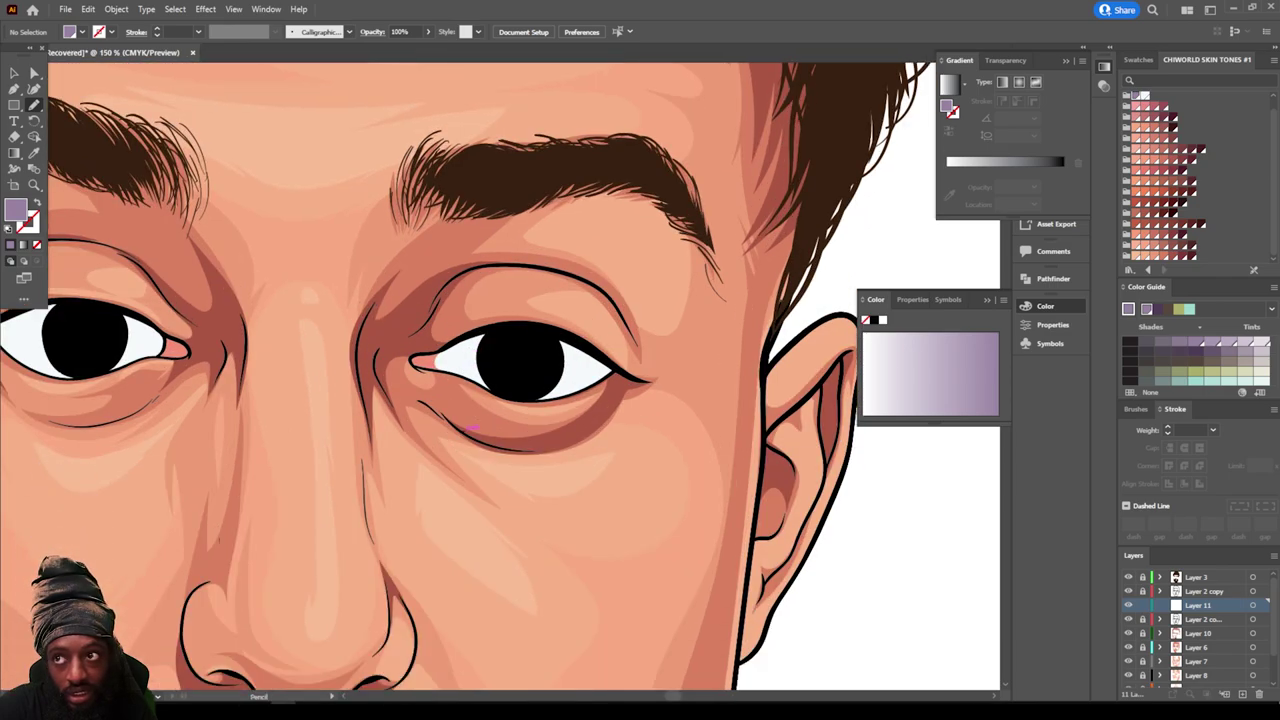
{"action": "scroll", "coordinate": [219, 540], "scroll_direction": "up", "scroll_amount": 2}
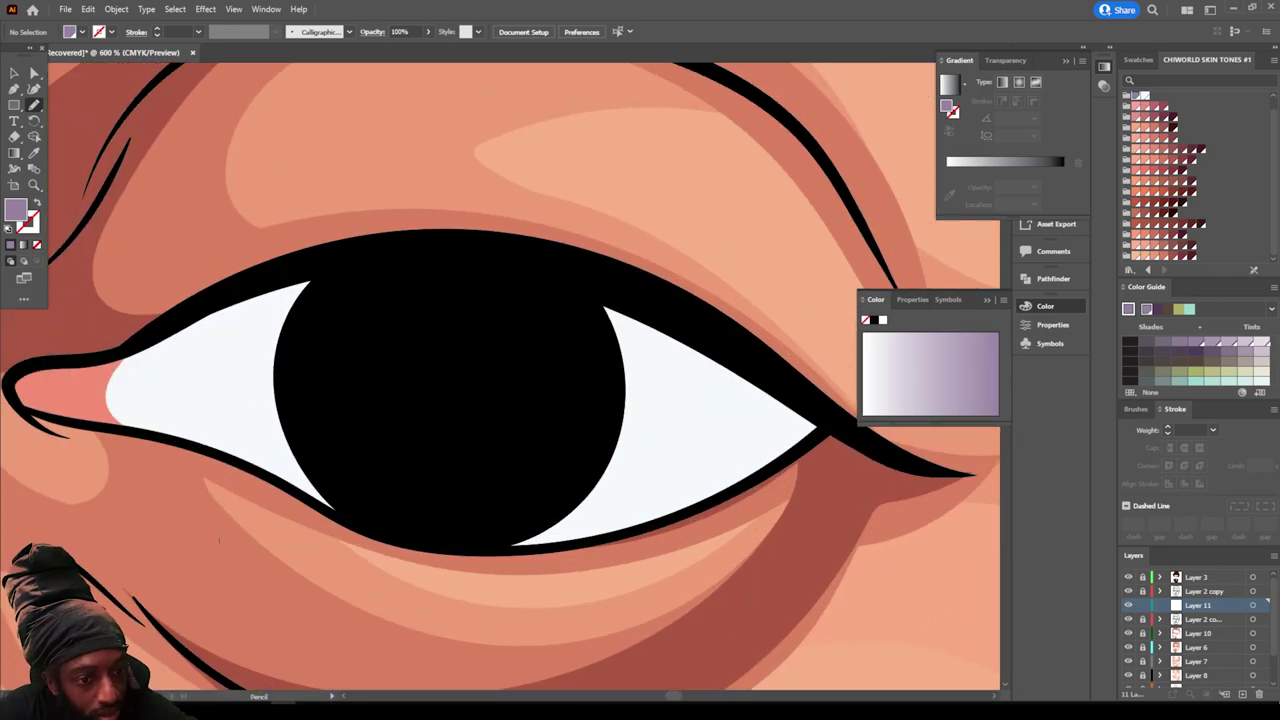
{"action": "left_click_drag", "start_coordinate": [304, 270], "coordinate": [344, 259]}
{"action": "mouse_move", "coordinate": [262, 284]}
{"action": "left_mouse_down"}
{"action": "mouse_move", "coordinate": [115, 359]}
{"action": "mouse_move", "coordinate": [115, 419]}
{"action": "mouse_move", "coordinate": [243, 468]}
{"action": "mouse_move", "coordinate": [210, 418]}
{"action": "mouse_move", "coordinate": [262, 385]}
{"action": "mouse_move", "coordinate": [560, 394]}
{"action": "mouse_move", "coordinate": [680, 427]}
{"action": "mouse_move", "coordinate": [714, 472]}
{"action": "mouse_move", "coordinate": [639, 523]}
{"action": "mouse_move", "coordinate": [822, 429]}
{"action": "mouse_move", "coordinate": [800, 399]}
{"action": "mouse_move", "coordinate": [563, 288]}
{"action": "mouse_move", "coordinate": [378, 252]}
{"action": "mouse_move", "coordinate": [340, 260]}
{"action": "left_mouse_up"}
Step: Draw a muted purple shadow shape along the upper and outer white of the left eye, continuing to its inner corner
{"action": "key", "text": "ctrl+minus"}
{"action": "key", "text": "ctrl+minus"}
{"action": "key", "text": "ctrl+minus"}
{"action": "key", "text": "ctrl+minus"}
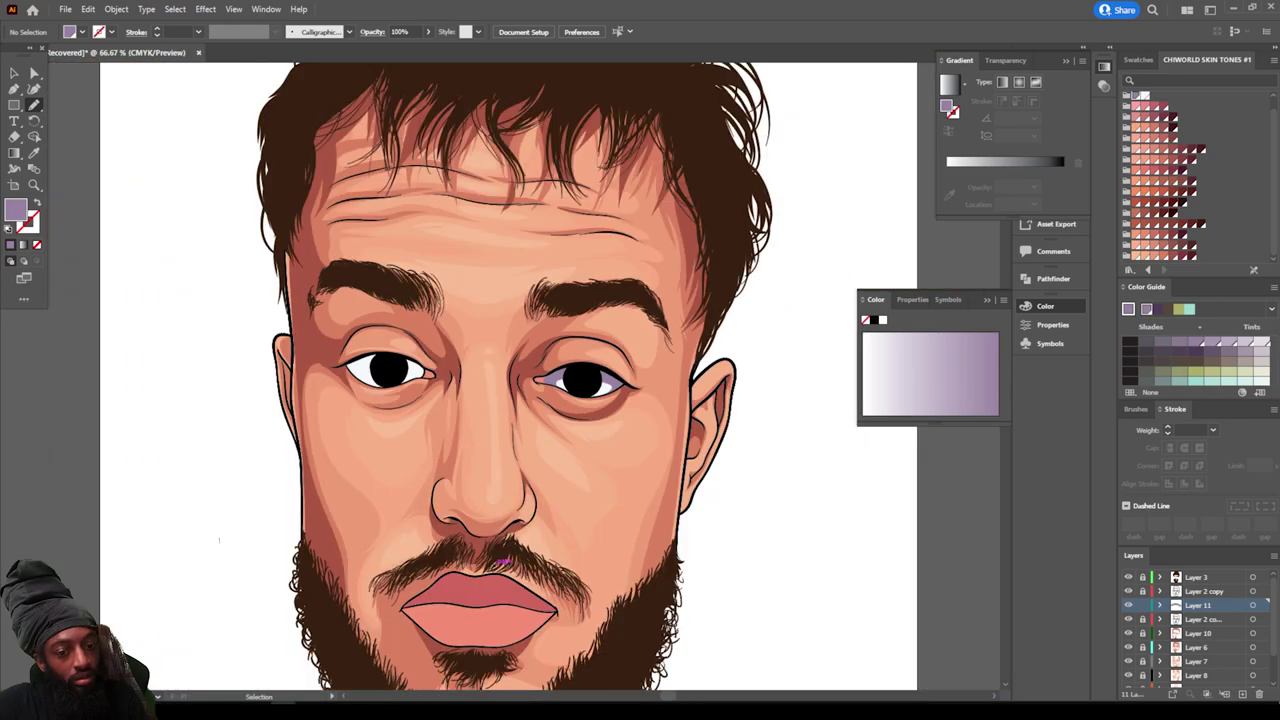
{"action": "key", "text": "ctrl+equal"}
{"action": "key", "text": "ctrl+equal"}
{"action": "key", "text": "ctrl+equal"}
{"action": "key", "text": "ctrl+equal"}
{"action": "scroll", "coordinate": [500, 560], "scroll_direction": "up", "scroll_amount": 3}
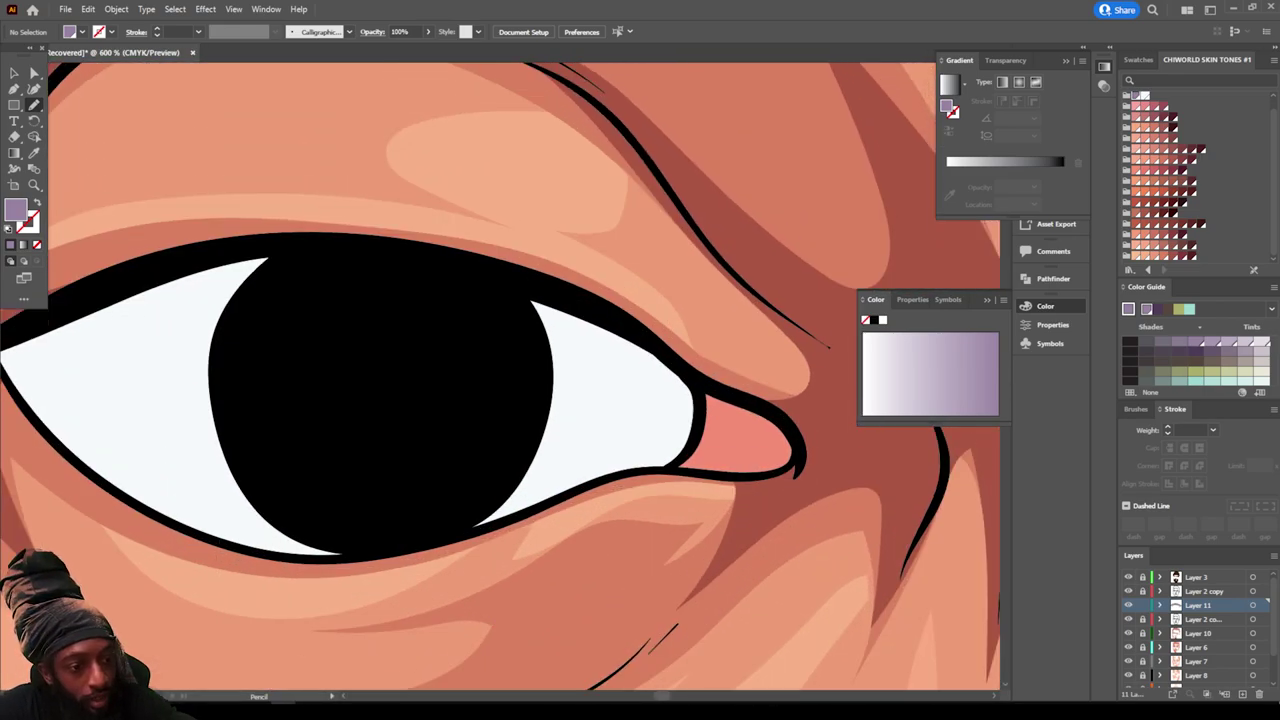
{"action": "scroll", "coordinate": [493, 562], "scroll_direction": "up", "scroll_amount": 1}
{"action": "scroll", "coordinate": [493, 562], "scroll_direction": "left", "scroll_amount": 2}
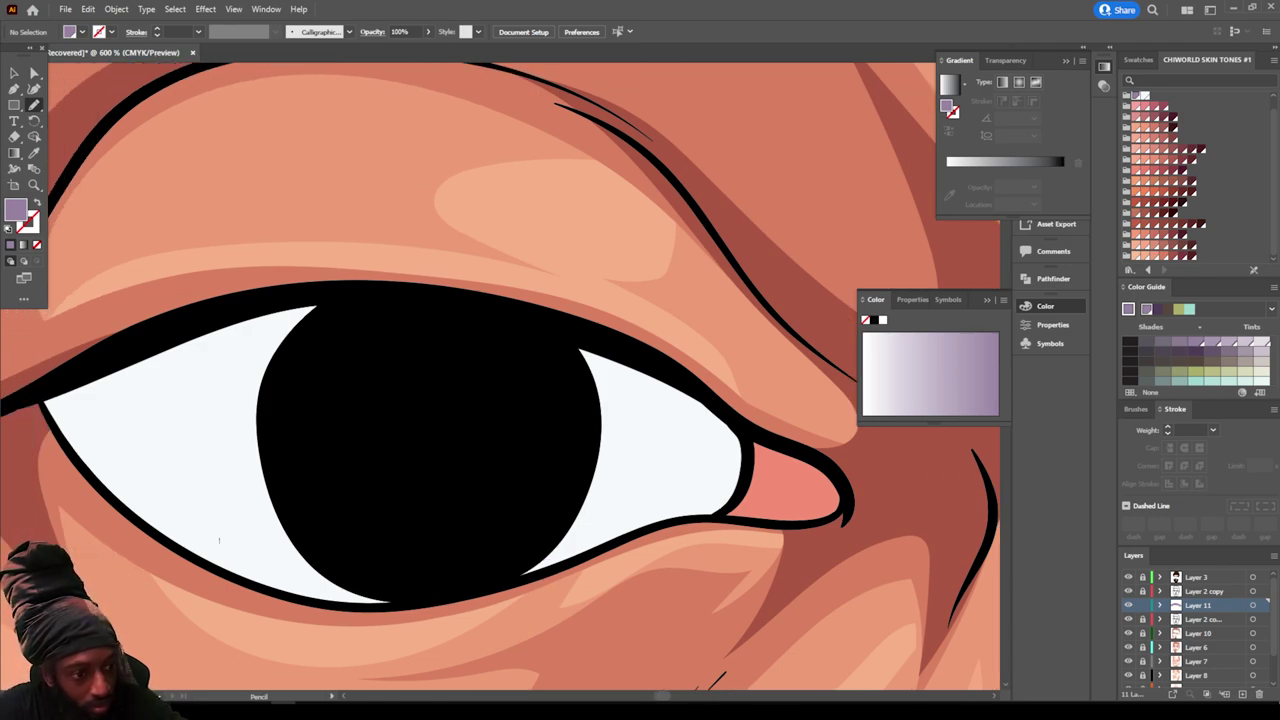
{"action": "mouse_move", "coordinate": [90, 470]}
{"action": "left_mouse_down"}
{"action": "mouse_move", "coordinate": [150, 528]}
{"action": "mouse_move", "coordinate": [240, 576]}
{"action": "mouse_move", "coordinate": [158, 416]}
{"action": "mouse_move", "coordinate": [454, 376]}
{"action": "mouse_move", "coordinate": [692, 452]}
{"action": "mouse_move", "coordinate": [645, 530]}
{"action": "mouse_move", "coordinate": [698, 518]}
{"action": "mouse_move", "coordinate": [746, 460]}
{"action": "mouse_move", "coordinate": [638, 366]}
{"action": "mouse_move", "coordinate": [250, 305]}
{"action": "mouse_move", "coordinate": [44, 400]}
{"action": "left_mouse_up"}
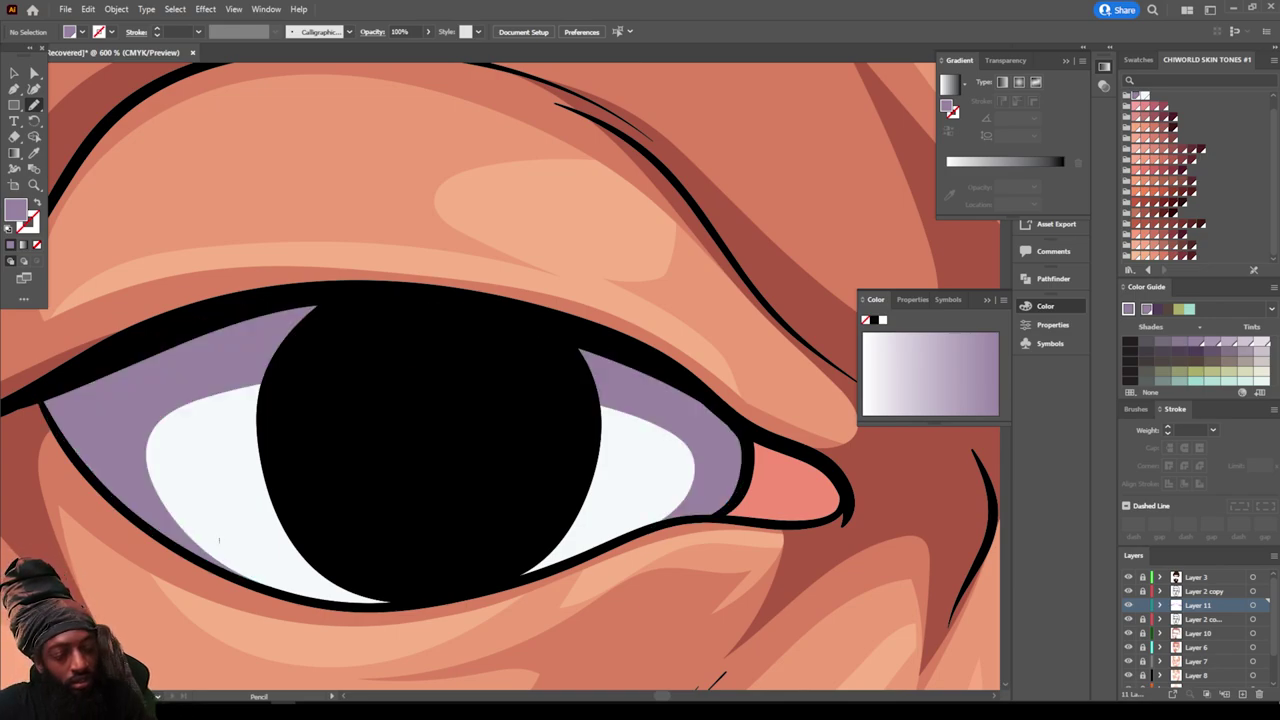
Step: Switch the fill to dark red and draw a shadow shape along the upper part of the right eye's pink inner corner
{"action": "key", "text": "ctrl+minus"}
{"action": "key", "text": "ctrl+minus"}
{"action": "key", "text": "ctrl+minus"}
{"action": "key", "text": "ctrl+minus"}
{"action": "key", "text": "ctrl+minus"}
{"action": "key", "text": "ctrl+minus"}
{"action": "key", "text": "ctrl+minus"}
{"action": "scroll", "coordinate": [219, 541], "scroll_direction": "down", "scroll_amount": 1}
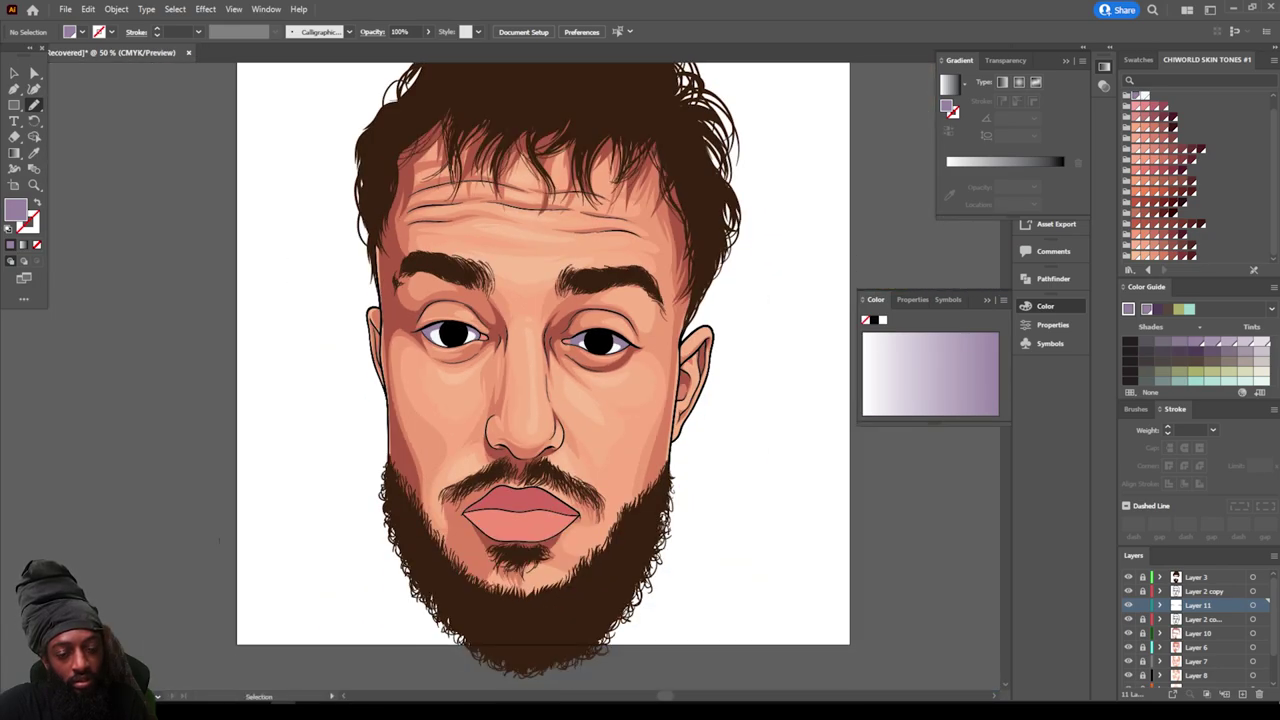
{"action": "key", "text": "ctrl+plus"}
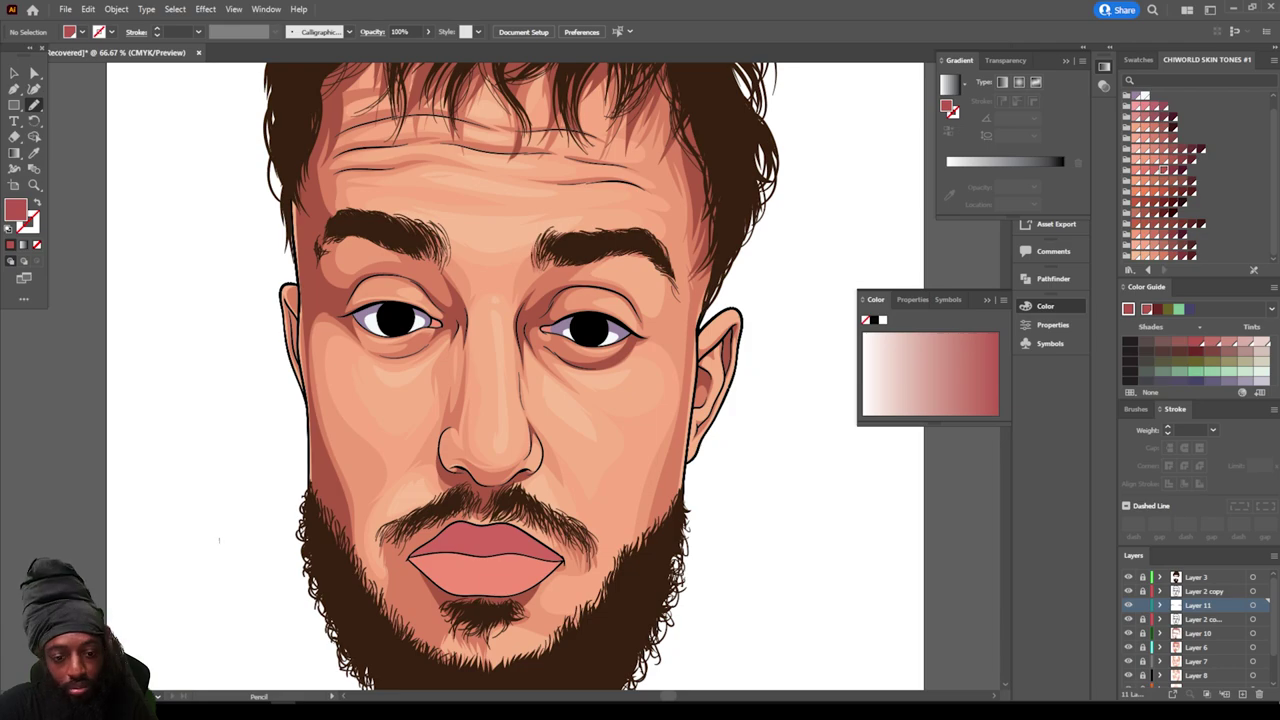
{"action": "key", "text": "ctrl+plus"}
{"action": "key", "text": "ctrl+plus"}
{"action": "key", "text": "ctrl+plus"}
{"action": "key", "text": "ctrl+plus"}
{"action": "key", "text": "ctrl+plus"}
{"action": "key", "text": "ctrl+plus"}
{"action": "key", "text": "ctrl+plus"}
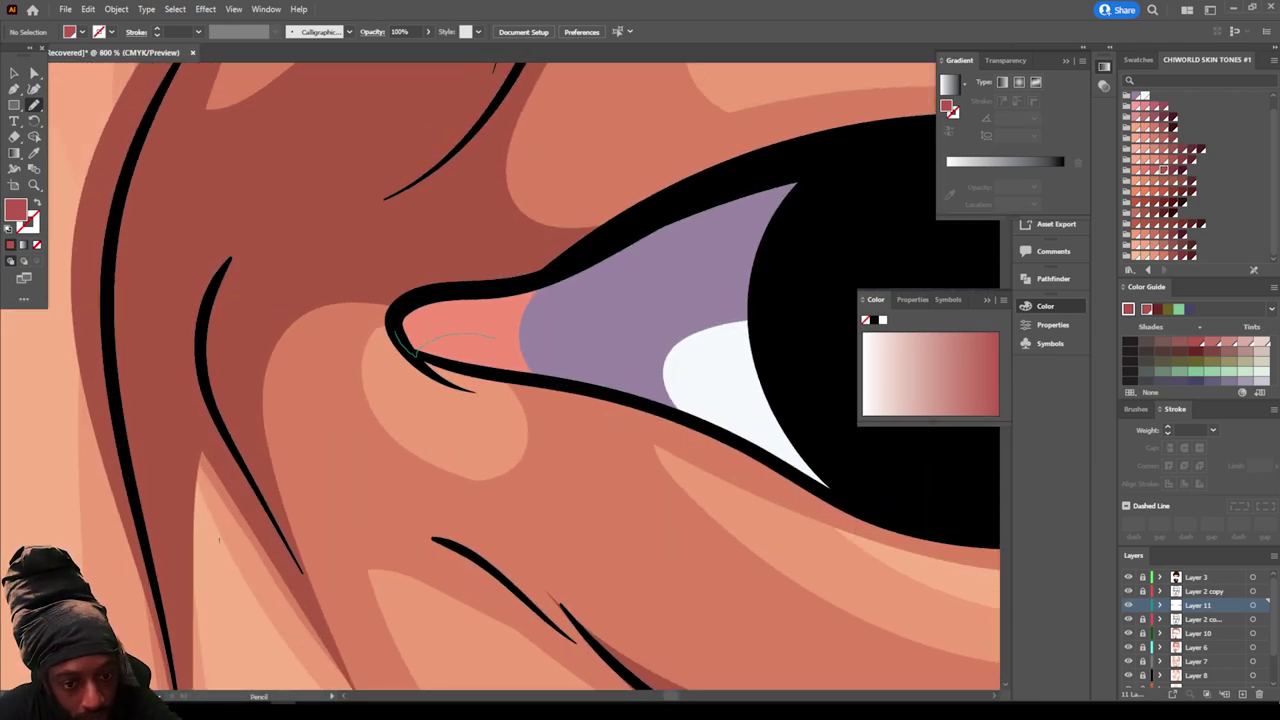
{"action": "left_click_drag", "start_coordinate": [522, 346], "coordinate": [400, 322]}
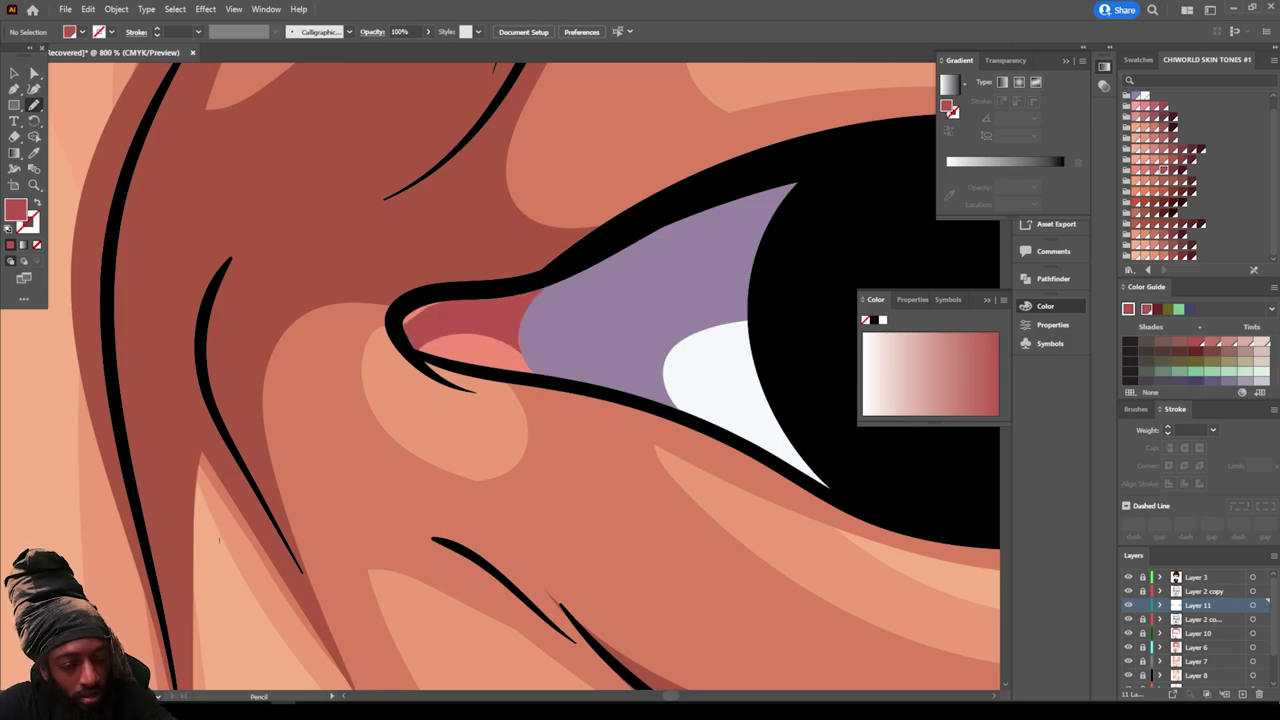
Step: Draw a dark red shadow shape along the upper and inner part of the left eye's pink inner corner
{"action": "key", "text": "ctrl+minus"}
{"action": "key", "text": "ctrl+minus"}
{"action": "key", "text": "ctrl+minus"}
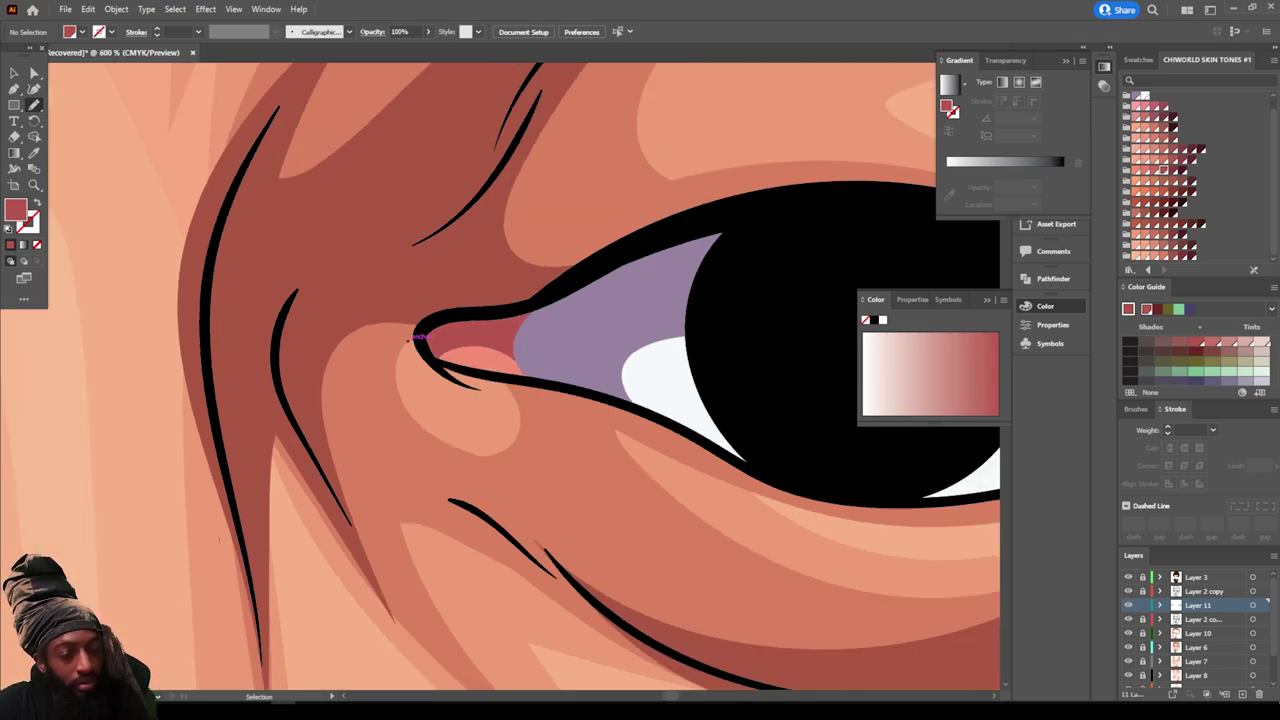
{"action": "scroll", "coordinate": [306, 335], "scroll_direction": "up", "scroll_amount": 3}
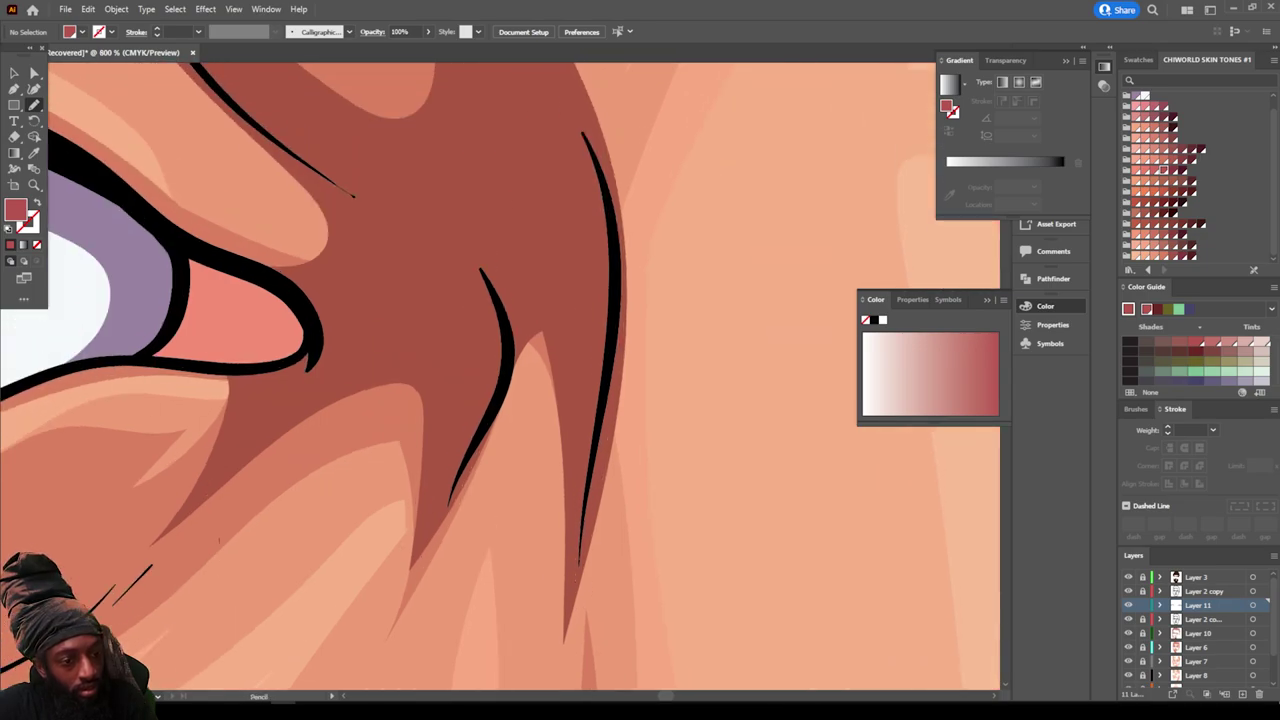
{"action": "mouse_move", "coordinate": [307, 325]}
{"action": "left_mouse_down"}
{"action": "mouse_move", "coordinate": [272, 366]}
{"action": "mouse_move", "coordinate": [220, 363]}
{"action": "left_mouse_up"}
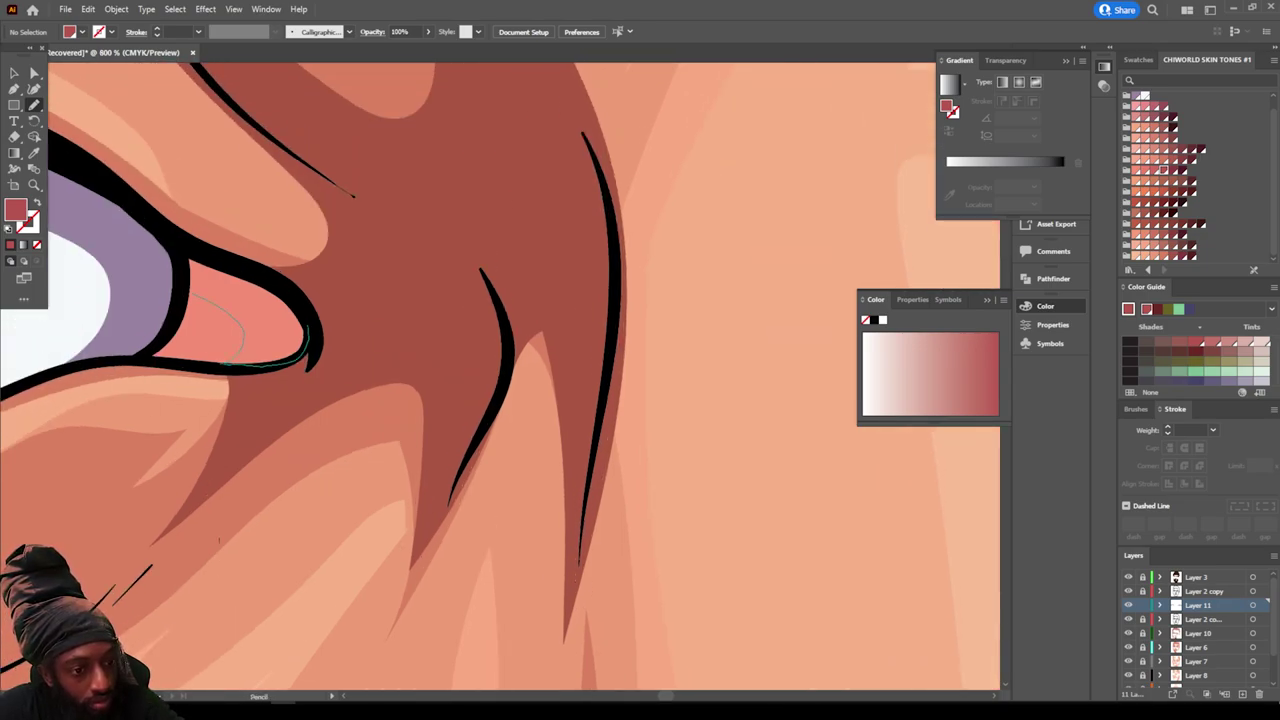
{"action": "left_click_drag", "start_coordinate": [189, 294], "coordinate": [194, 254]}
{"action": "key", "text": "ctrl+minus"}
{"action": "key", "text": "ctrl+minus"}
{"action": "key", "text": "ctrl+minus"}
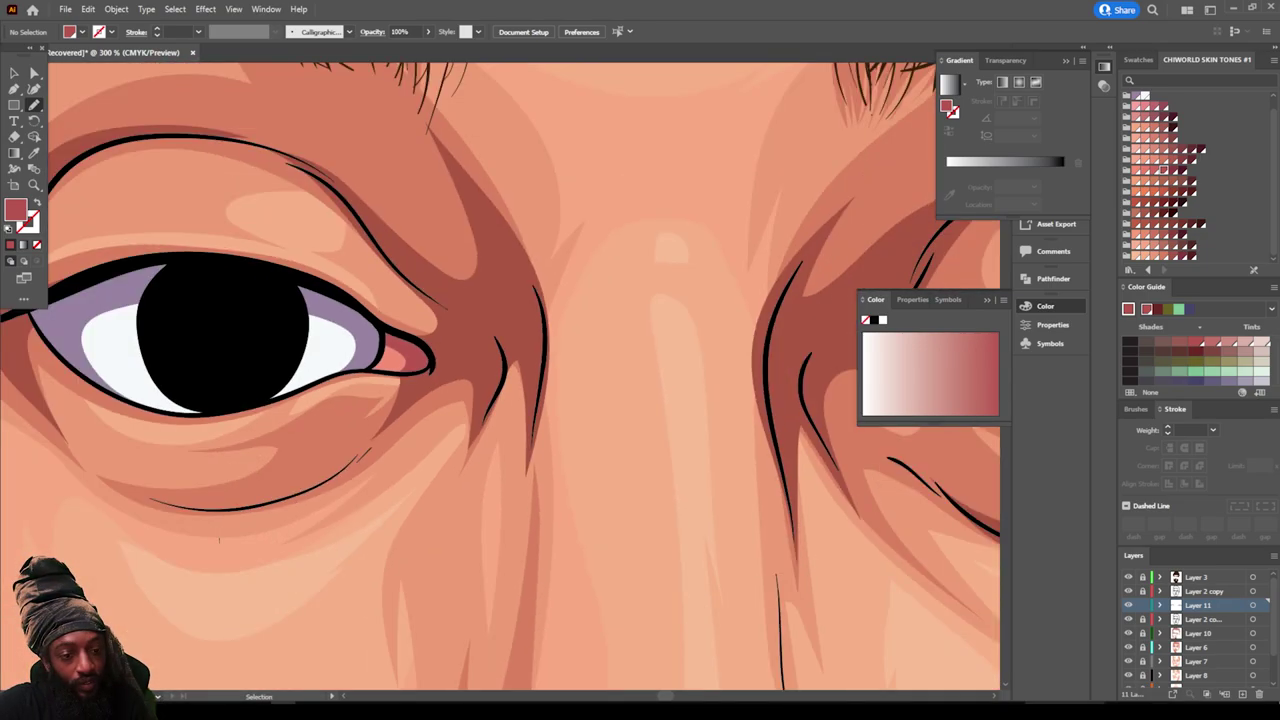
Step: Draw a dark red shadow shape on the right side of the lower lip, tapering along its lower edge toward the middle
{"action": "key", "text": "ctrl+minus"}
{"action": "key", "text": "ctrl+minus"}
{"action": "key", "text": "ctrl+minus"}
{"action": "key", "text": "ctrl+minus"}
{"action": "key", "text": "ctrl+minus"}
{"action": "key", "text": "ctrl+minus"}
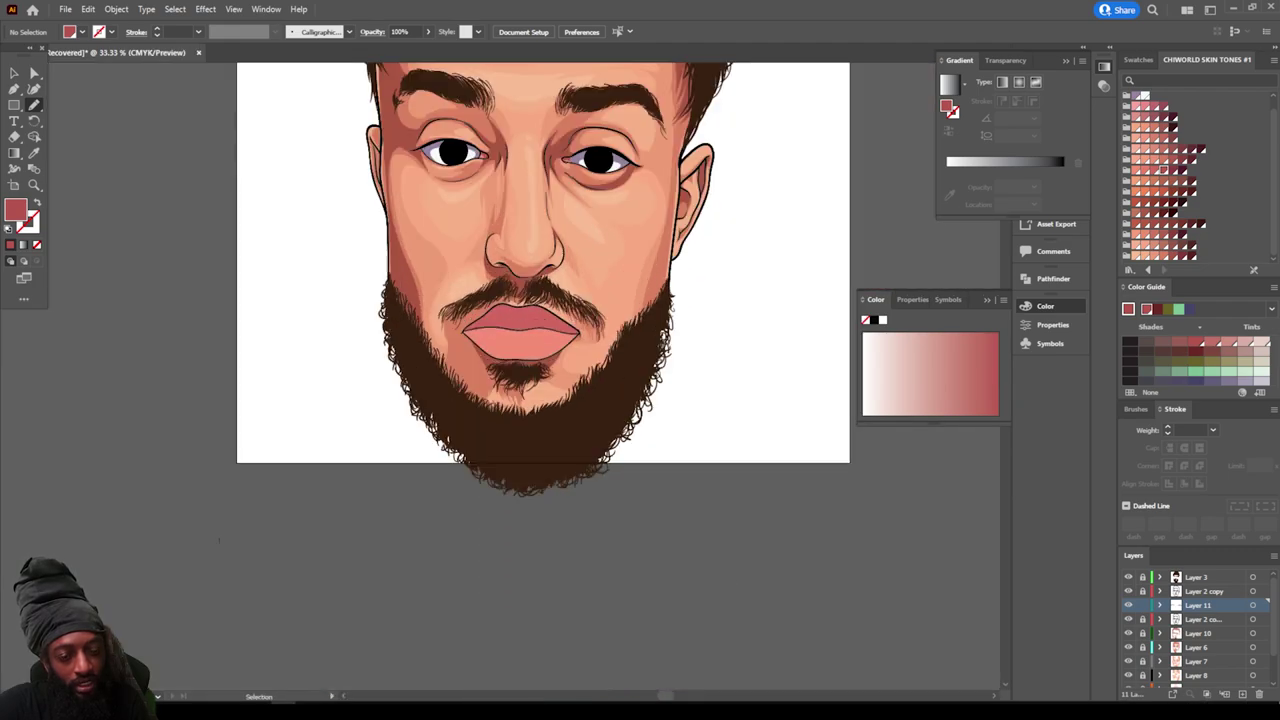
{"action": "key", "text": "ctrl+plus"}
{"action": "key", "text": "ctrl+plus"}
{"action": "key", "text": "ctrl+plus"}
{"action": "key", "text": "ctrl+plus"}
{"action": "key", "text": "ctrl+plus"}
{"action": "key", "text": "ctrl+plus"}
{"action": "key", "text": "ctrl+plus"}
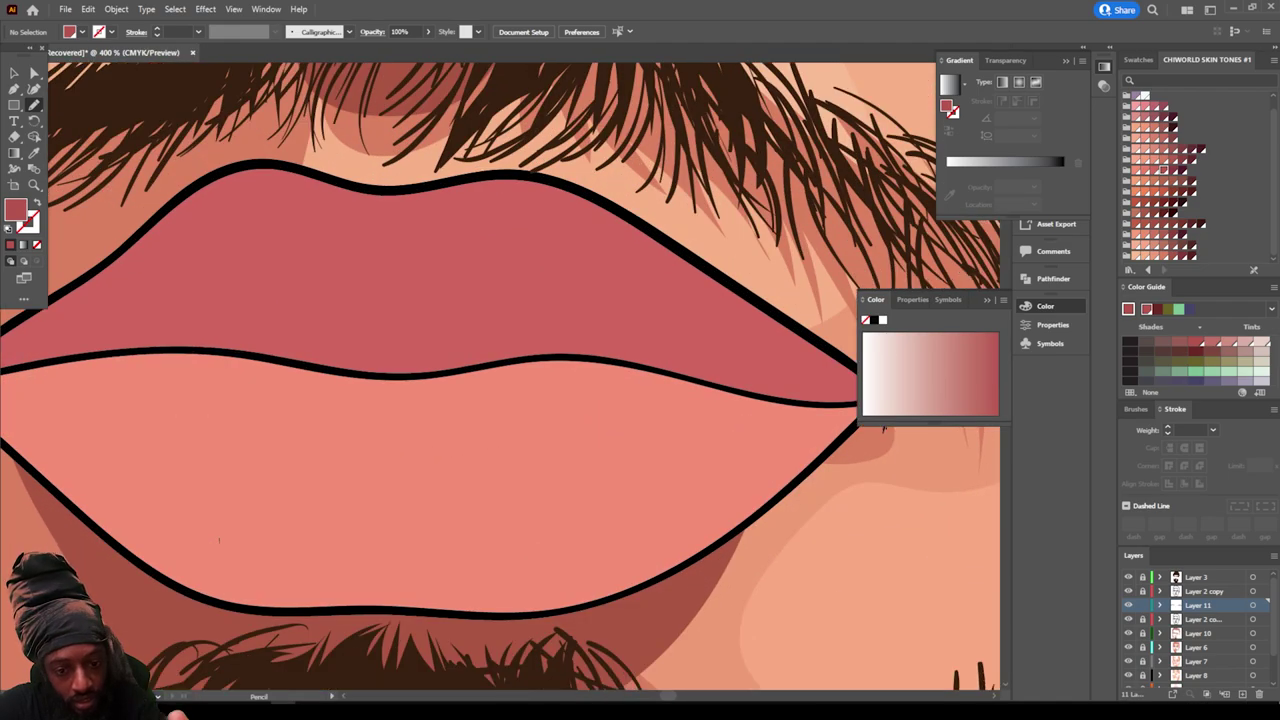
{"action": "scroll", "coordinate": [219, 540], "scroll_direction": "up", "scroll_amount": 1}
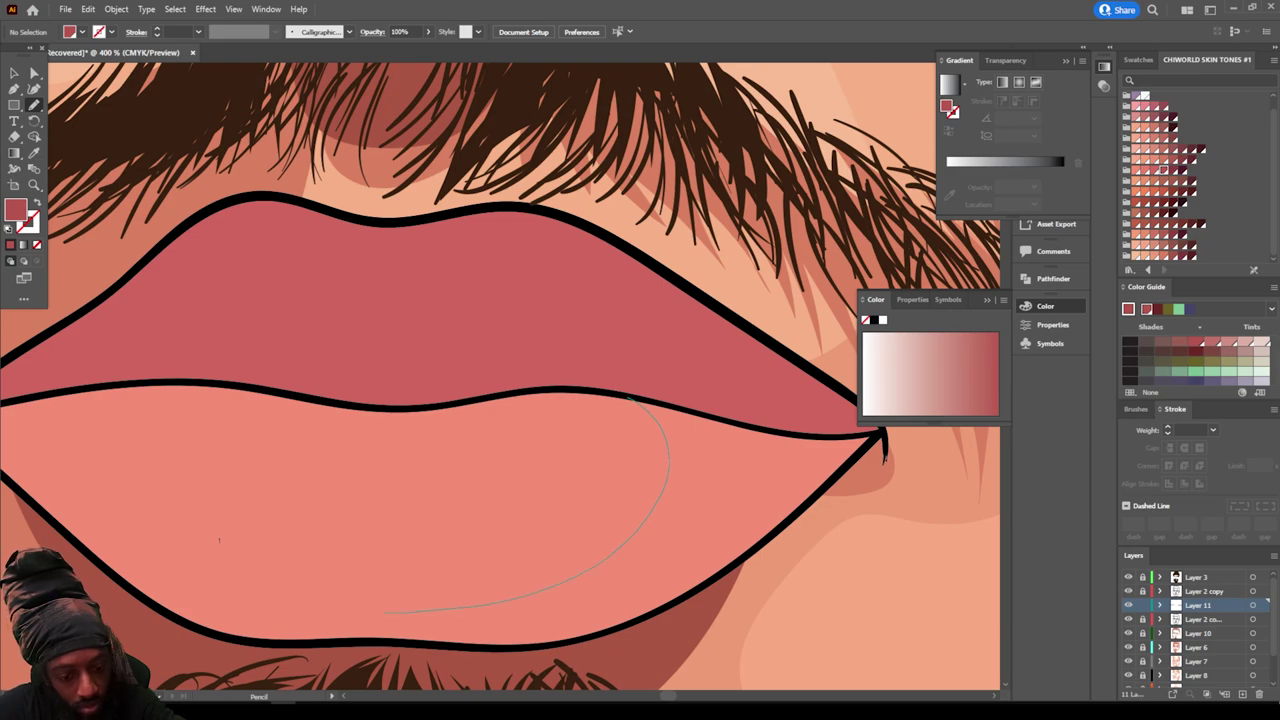
{"action": "left_click_drag", "start_coordinate": [384, 612], "coordinate": [290, 614]}
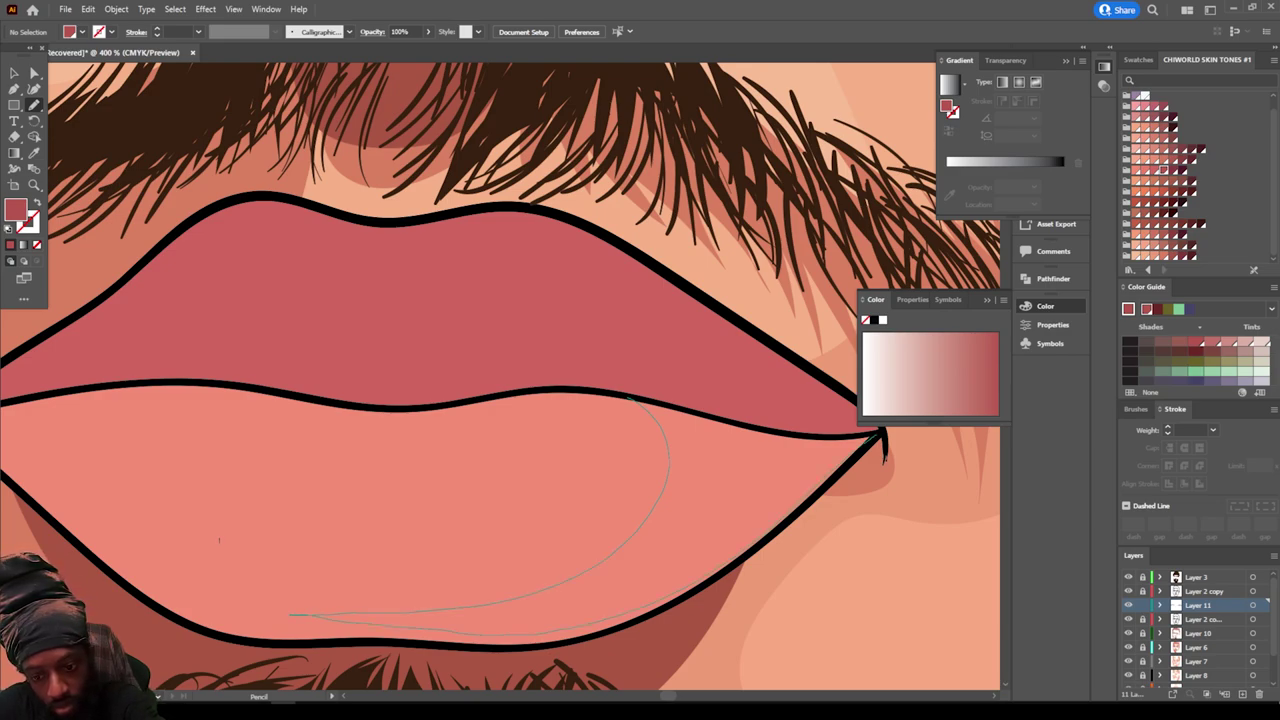
{"action": "left_click_drag", "start_coordinate": [672, 410], "coordinate": [638, 401]}
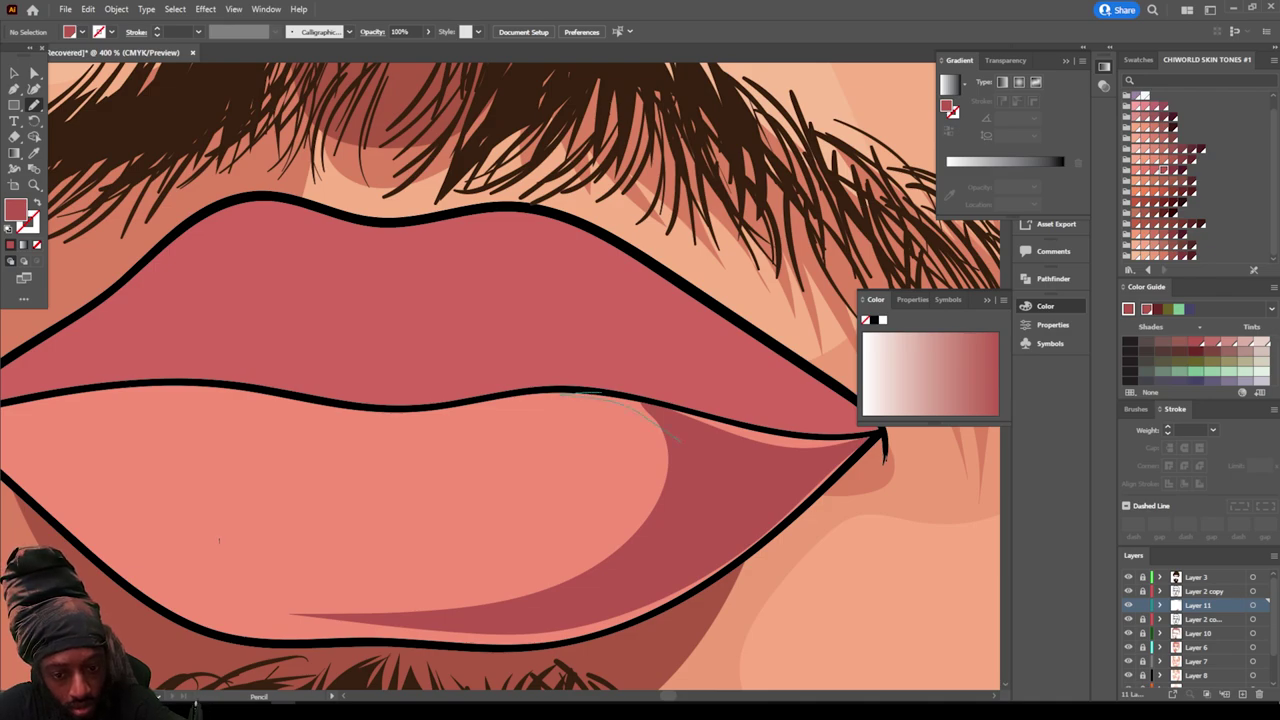
Step: Draw a matching dark red shadow shape on the left side of the lower lip, tapering along its lower edge
{"action": "key", "text": "ctrl+minus"}
{"action": "key", "text": "ctrl+minus"}
{"action": "left_click_drag", "start_coordinate": [561, 608], "coordinate": [700, 605]}
{"action": "key", "text": "ctrl+plus"}
{"action": "key", "text": "ctrl+plus"}
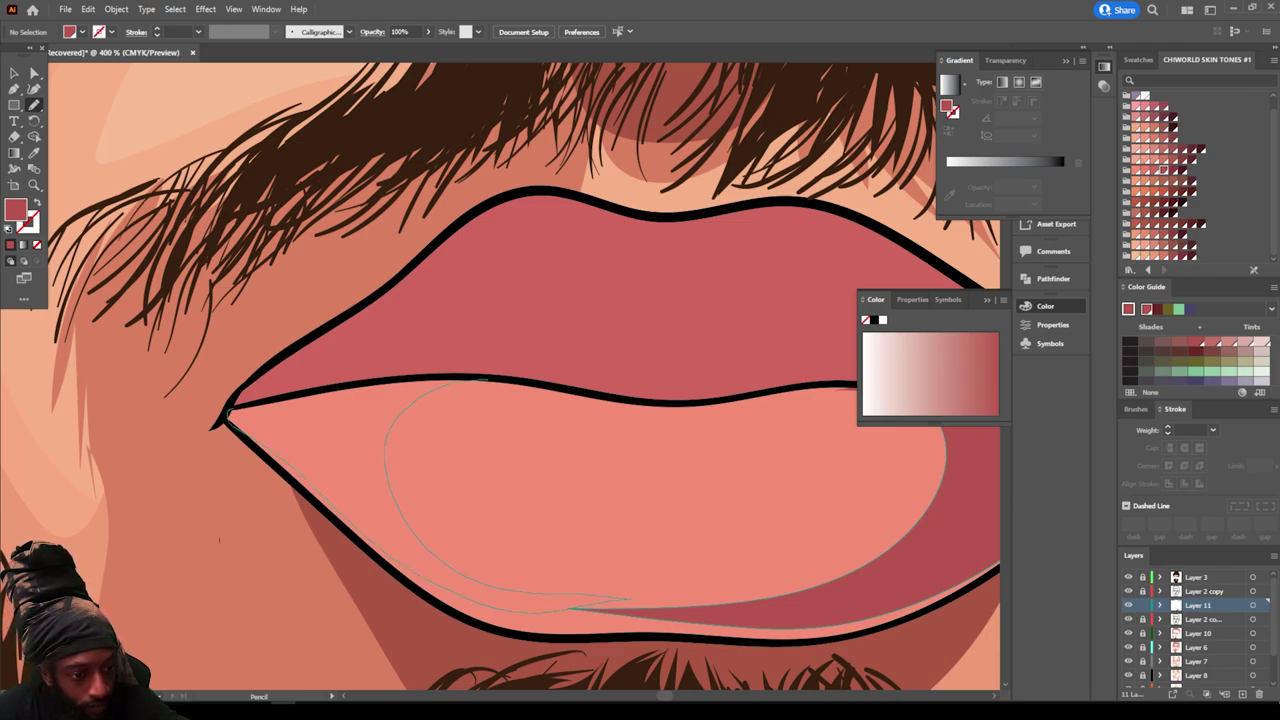
{"action": "left_click_drag", "start_coordinate": [294, 398], "coordinate": [485, 378]}
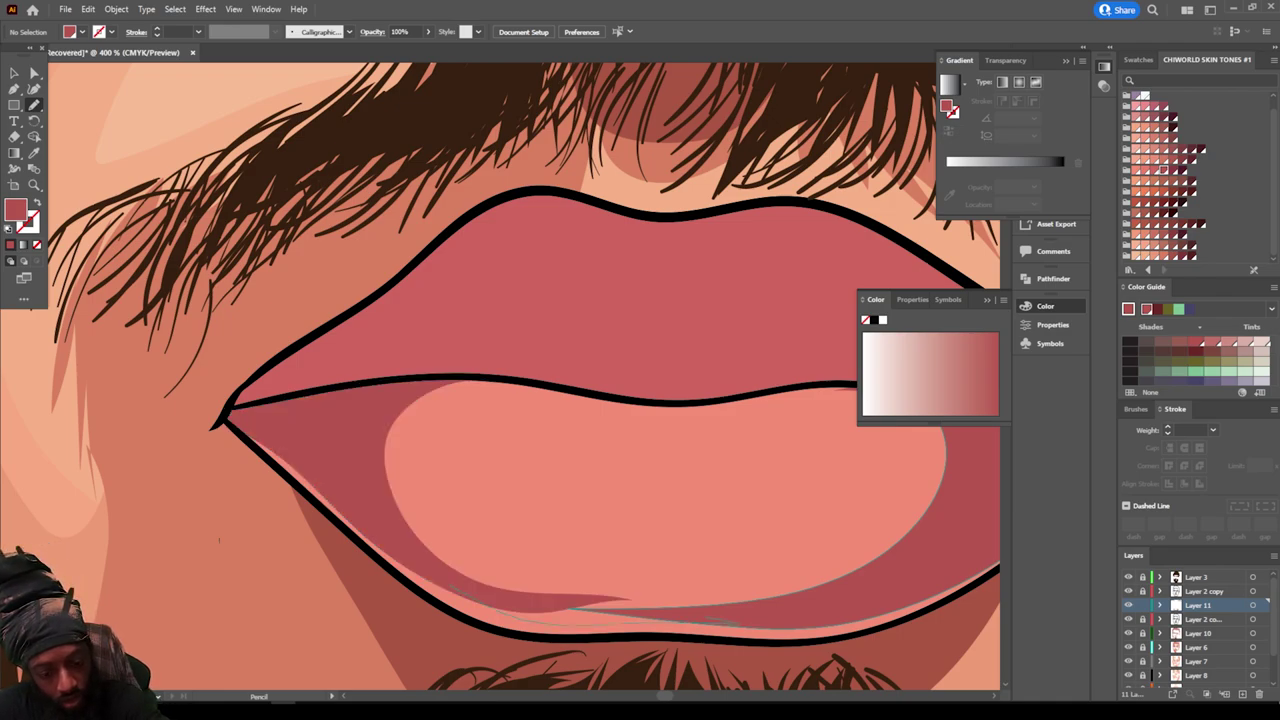
Step: Examine how the lower lip's side shadows look against the rest of the face
{"action": "key", "text": "ctrl+minus"}
{"action": "key", "text": "ctrl+minus"}
{"action": "key", "text": "ctrl+minus"}
{"action": "key", "text": "ctrl+minus"}
{"action": "key", "text": "ctrl+minus"}
{"action": "key", "text": "ctrl+minus"}
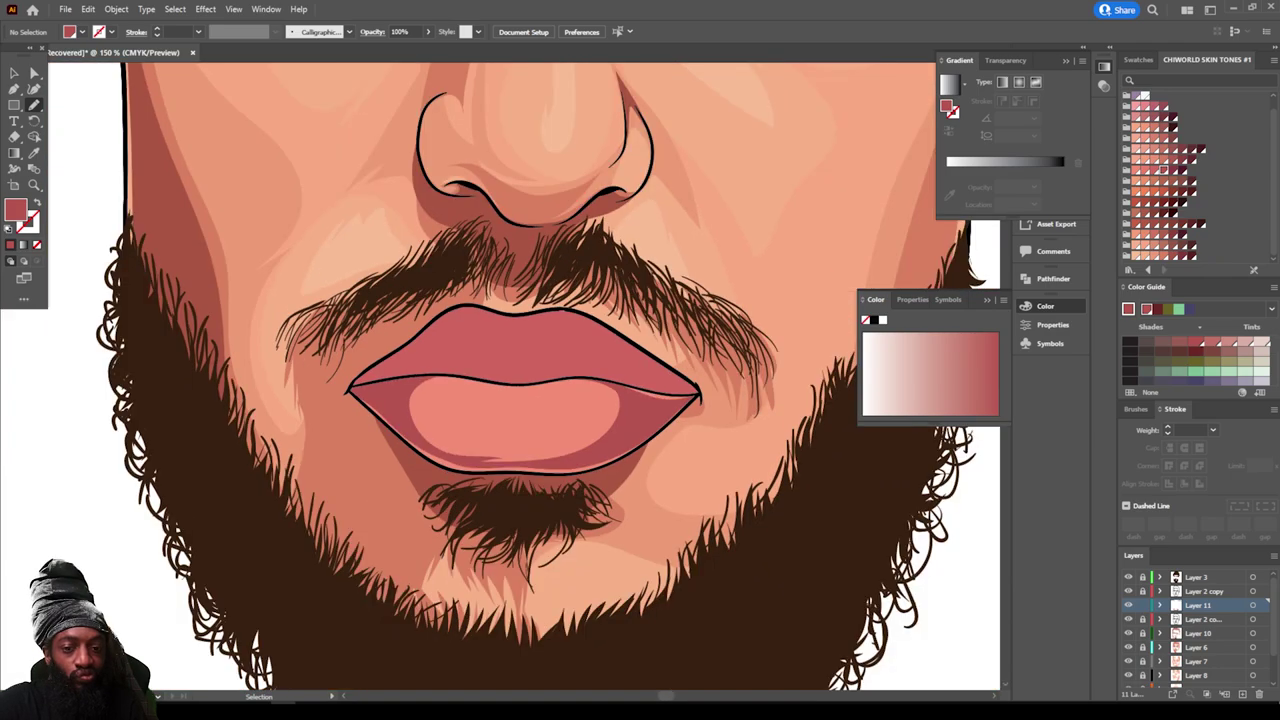
{"action": "key", "text": "ctrl+plus"}
{"action": "key", "text": "ctrl+plus"}
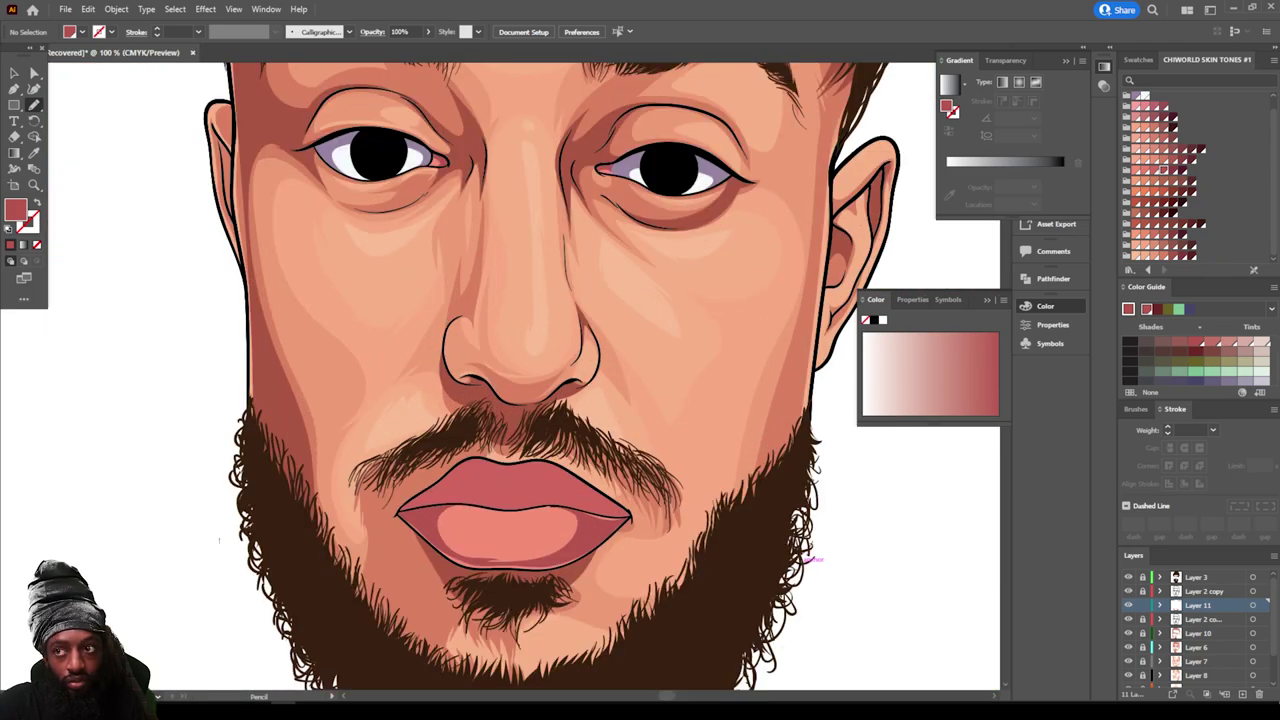
{"action": "key", "text": "ctrl+minus"}
{"action": "key", "text": "ctrl+minus"}
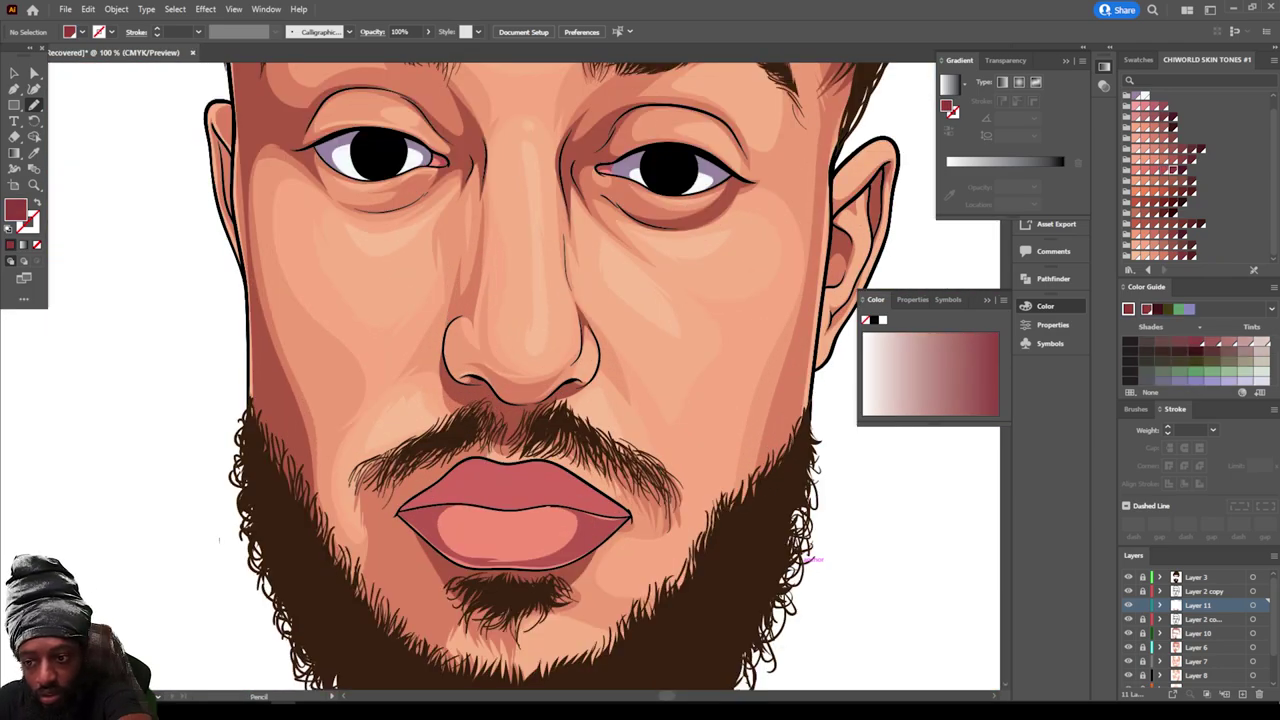
Step: Draw a dark maroon shadow shape along the lower half of the upper lip, running from one mouth corner to the other
{"action": "key", "text": "ctrl+plus"}
{"action": "key", "text": "ctrl+plus"}
{"action": "key", "text": "ctrl+plus"}
{"action": "key", "text": "ctrl+plus"}
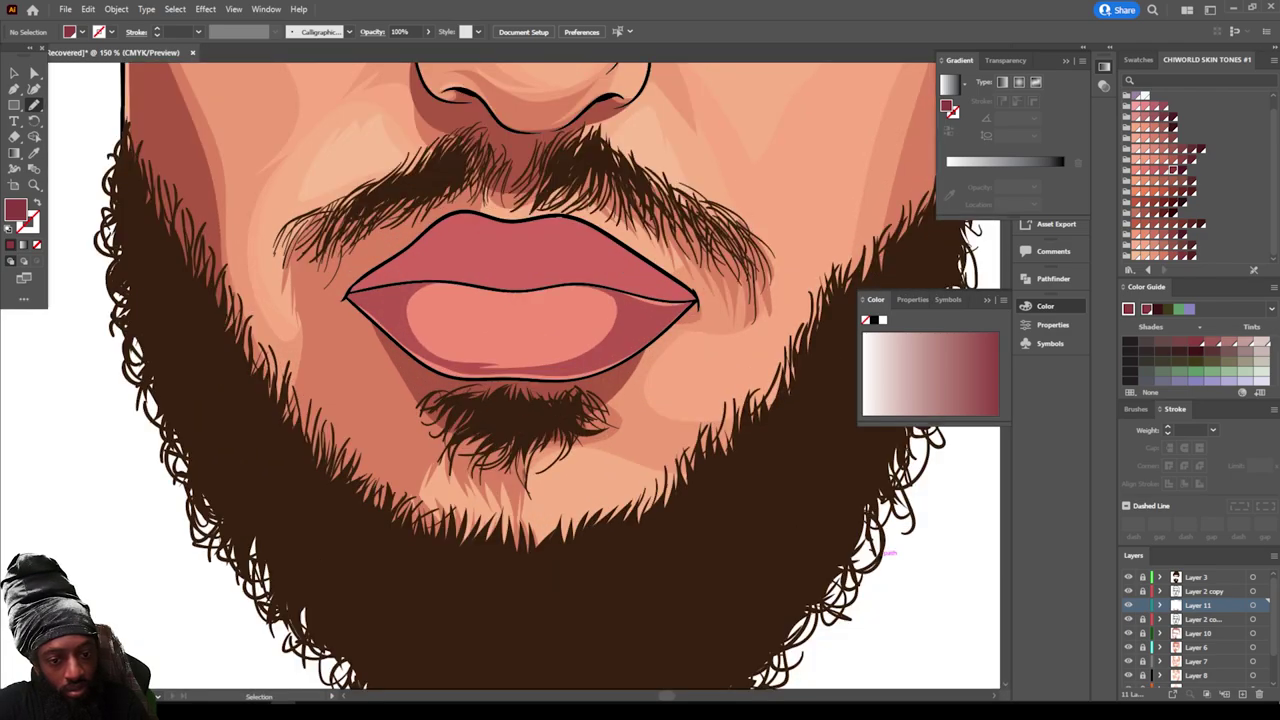
{"action": "scroll", "coordinate": [500, 376], "scroll_direction": "up", "scroll_amount": 3}
{"action": "key", "text": "ctrl+plus"}
{"action": "scroll", "coordinate": [500, 376], "scroll_direction": "up", "scroll_amount": 3}
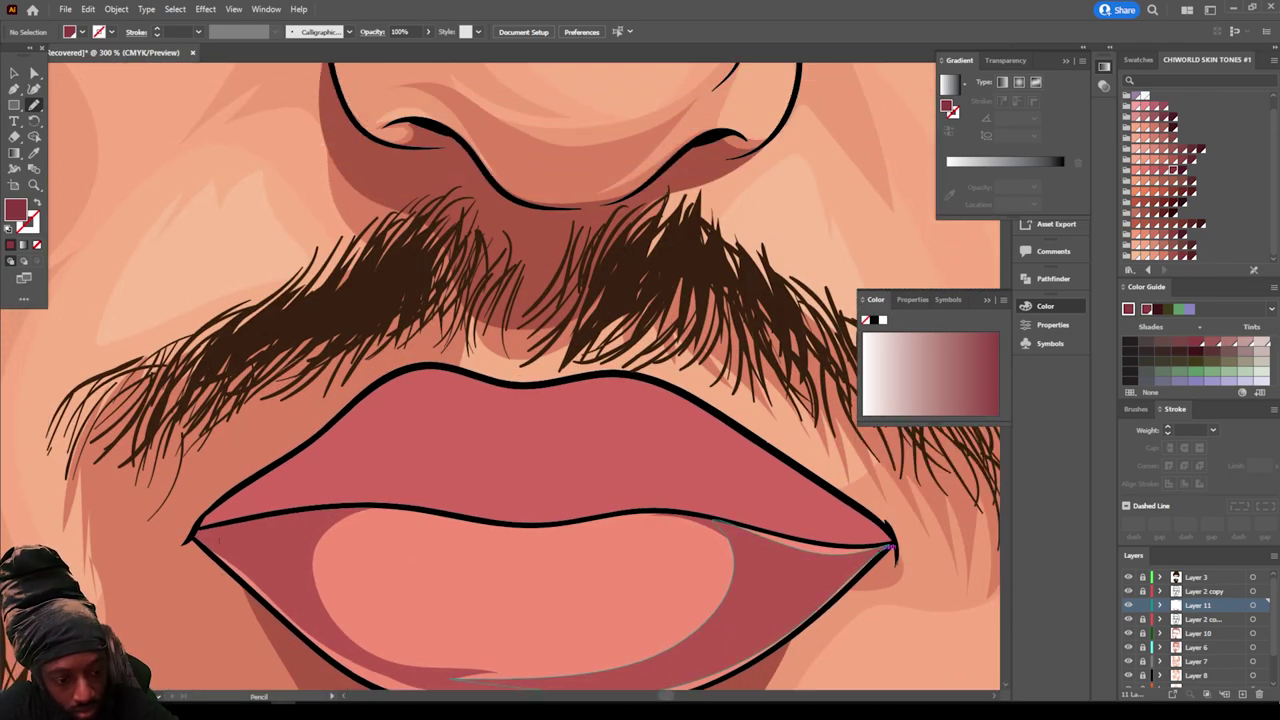
{"action": "left_click_drag", "start_coordinate": [266, 514], "coordinate": [318, 510]}
{"action": "left_click_drag", "start_coordinate": [450, 517], "coordinate": [714, 514]}
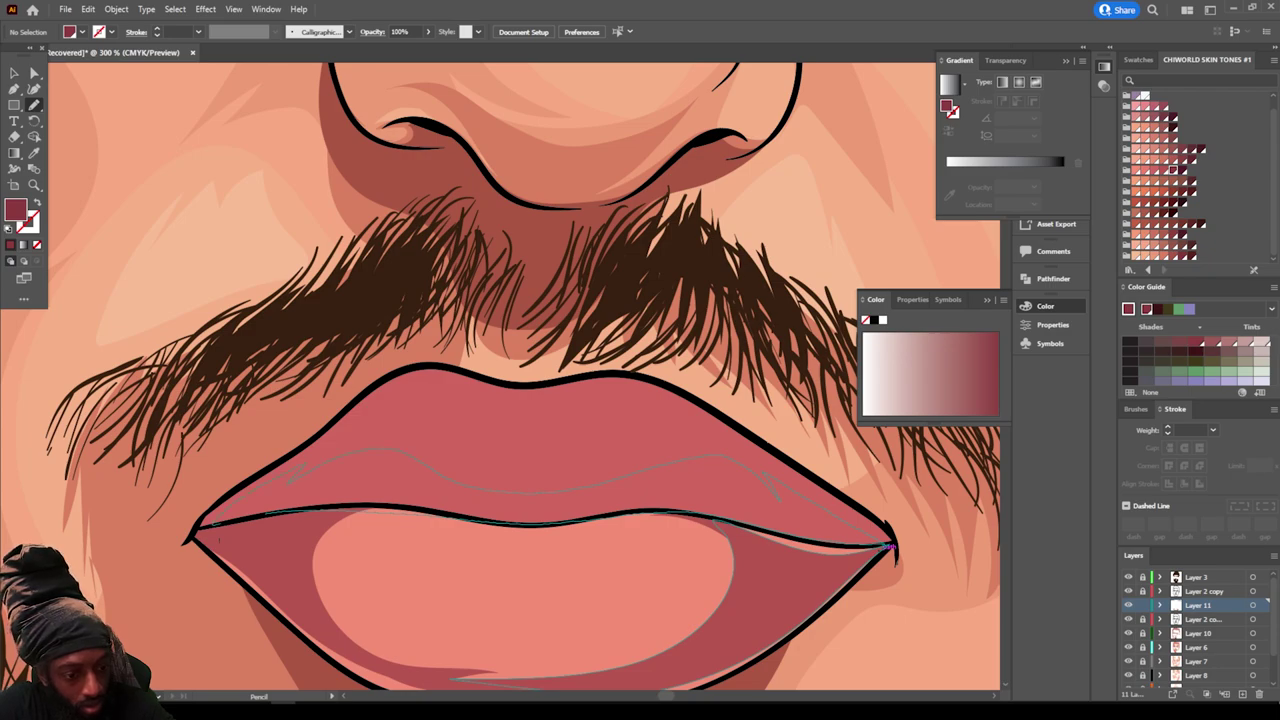
{"action": "left_click_drag", "start_coordinate": [215, 530], "coordinate": [214, 528]}
Step: Review the shading of both lips against the whole portrait
{"action": "key", "text": "ctrl+minus"}
{"action": "key", "text": "ctrl+minus"}
{"action": "key", "text": "ctrl+minus"}
{"action": "key", "text": "ctrl+minus"}
{"action": "key", "text": "ctrl+minus"}
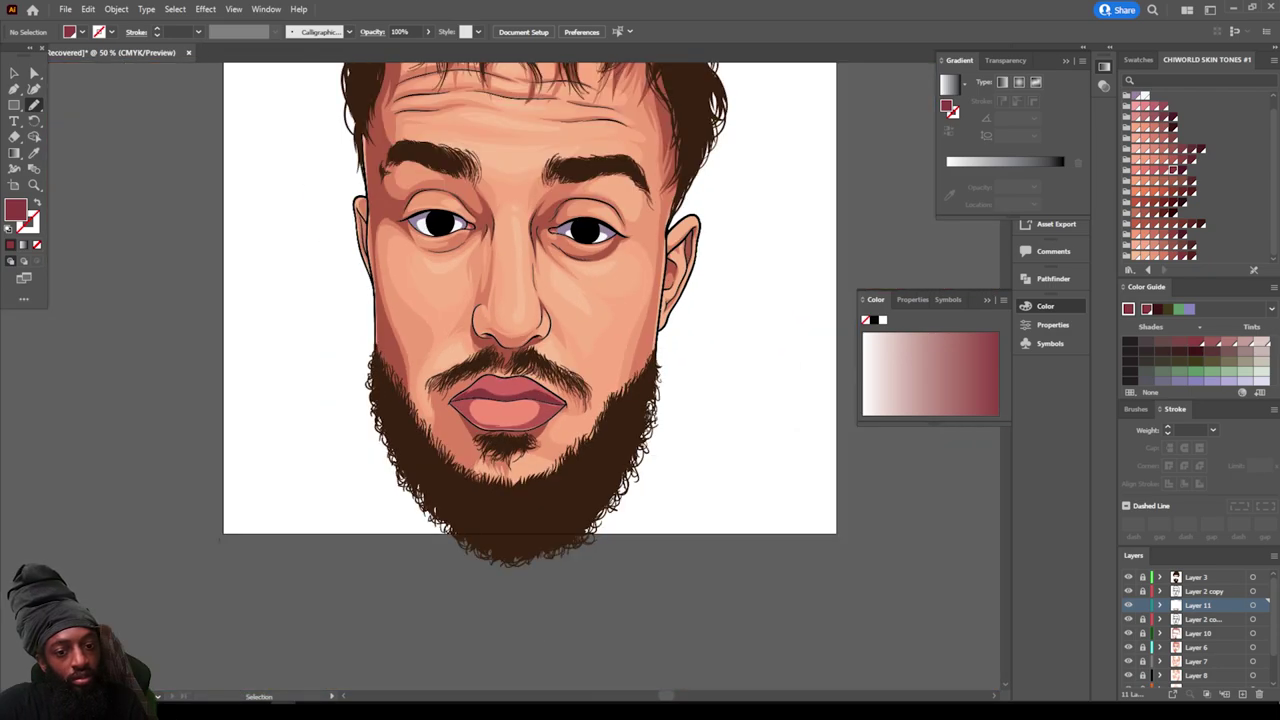
{"action": "key", "text": "ctrl+minus"}
{"action": "scroll", "coordinate": [219, 541], "scroll_direction": "up", "scroll_amount": 3}
{"action": "key", "text": "ctrl+plus"}
{"action": "key", "text": "ctrl+plus"}
{"action": "scroll", "coordinate": [219, 541], "scroll_direction": "up", "scroll_amount": 1}
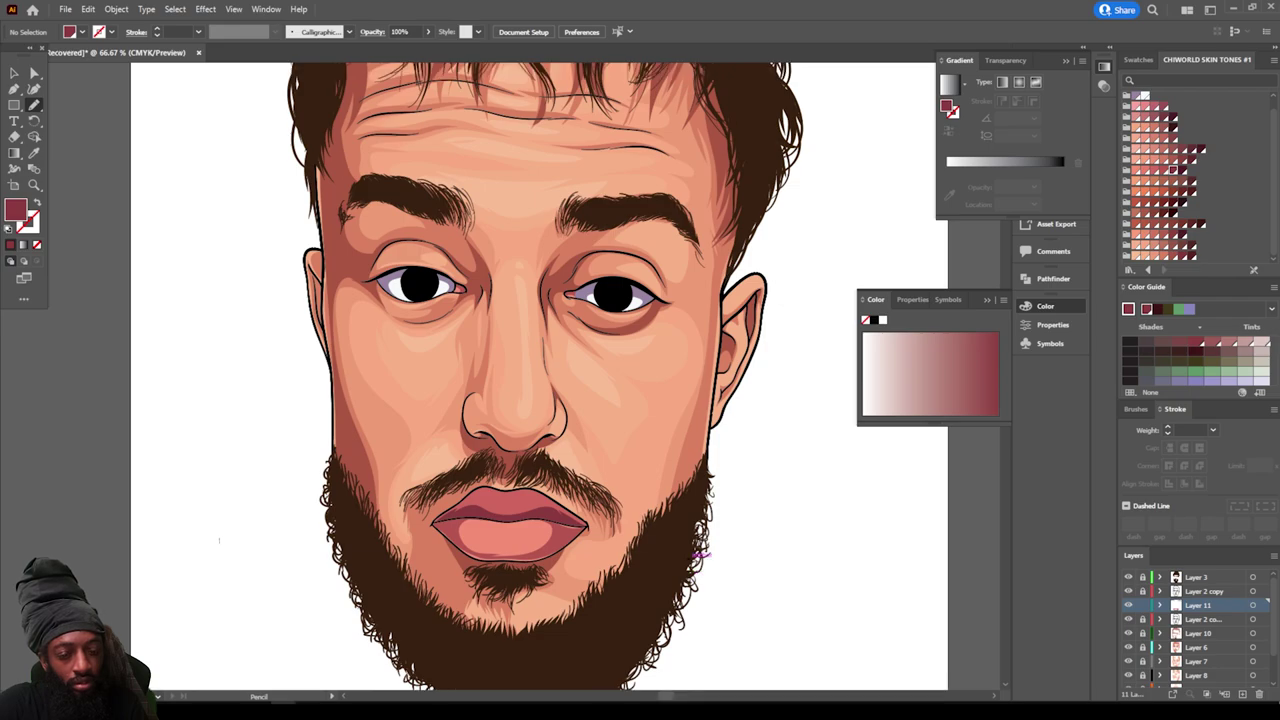
{"action": "key", "text": "ctrl+minus"}
{"action": "scroll", "coordinate": [219, 541], "scroll_direction": "up", "scroll_amount": 2}
{"action": "key", "text": "ctrl+plus"}
{"action": "scroll", "coordinate": [219, 541], "scroll_direction": "down", "scroll_amount": 3}
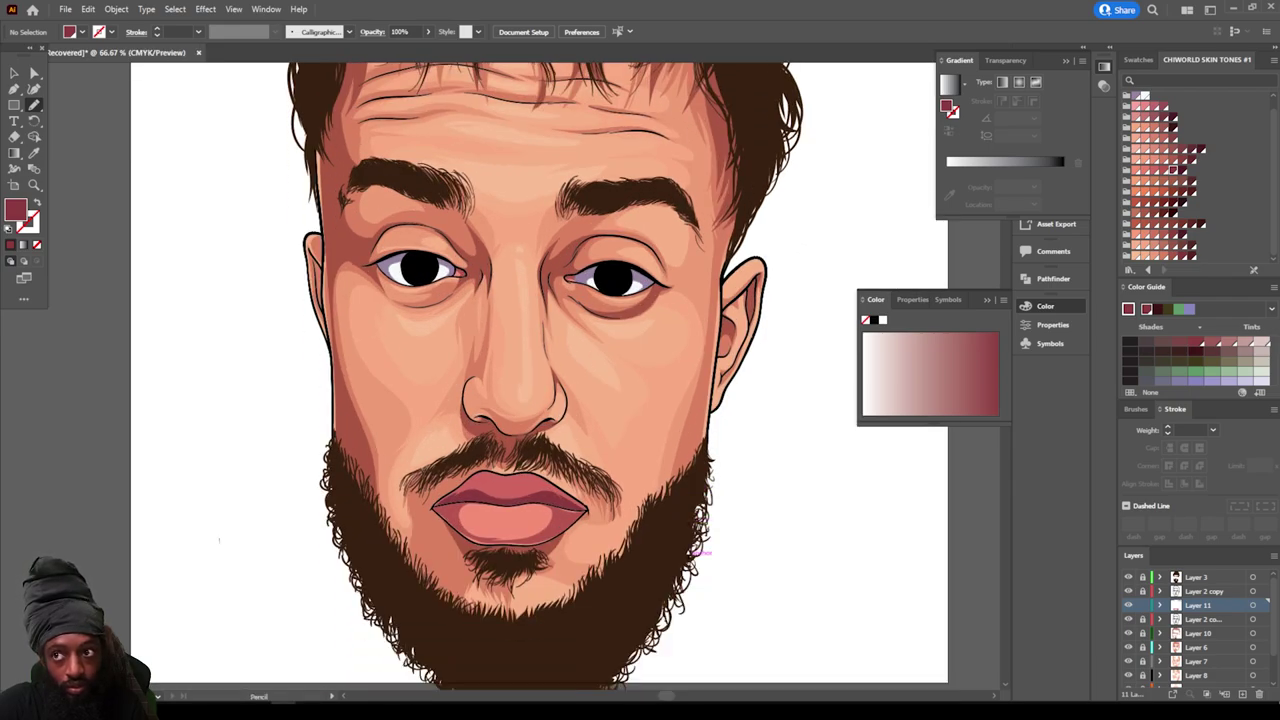
Step: Set the fill to salmon pink and draw a jagged highlight about 0.86 by 0.21 in on the lower lip's upper right
{"action": "key", "text": "ctrl+plus"}
{"action": "key", "text": "ctrl+plus"}
{"action": "key", "text": "ctrl+plus"}
{"action": "key", "text": "ctrl+plus"}
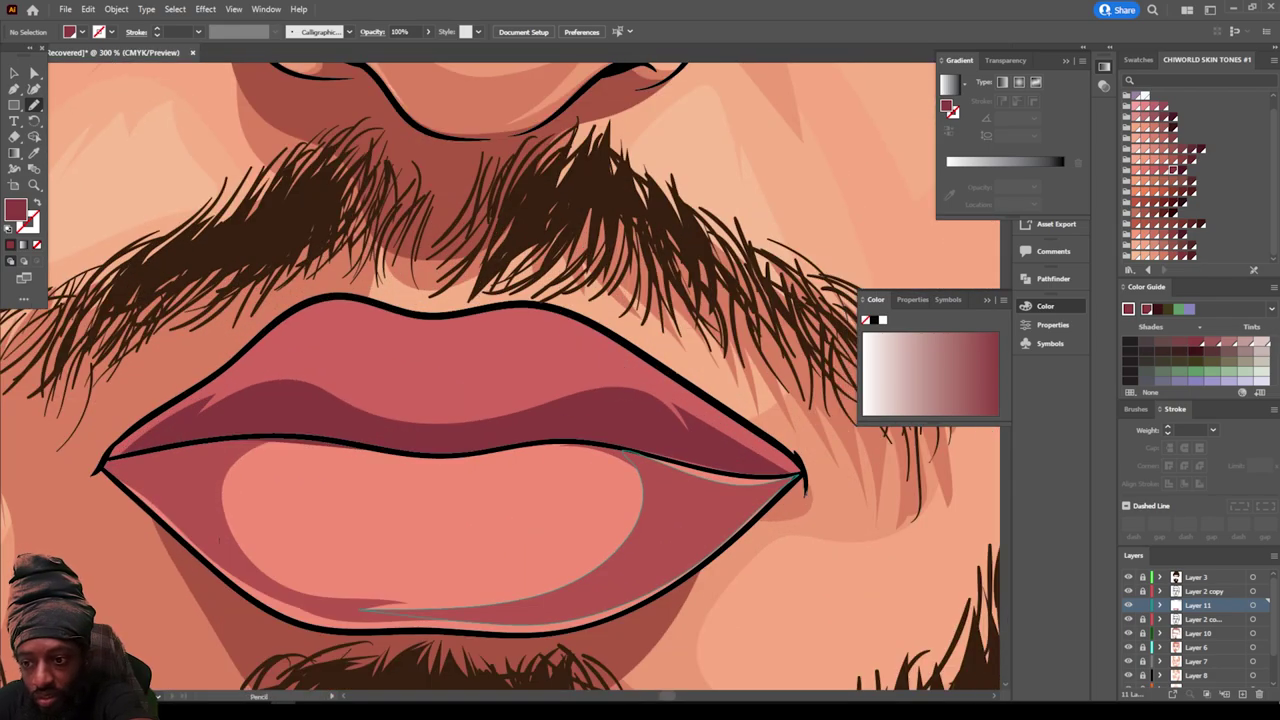
{"action": "left_click", "coordinate": [1136, 170]}
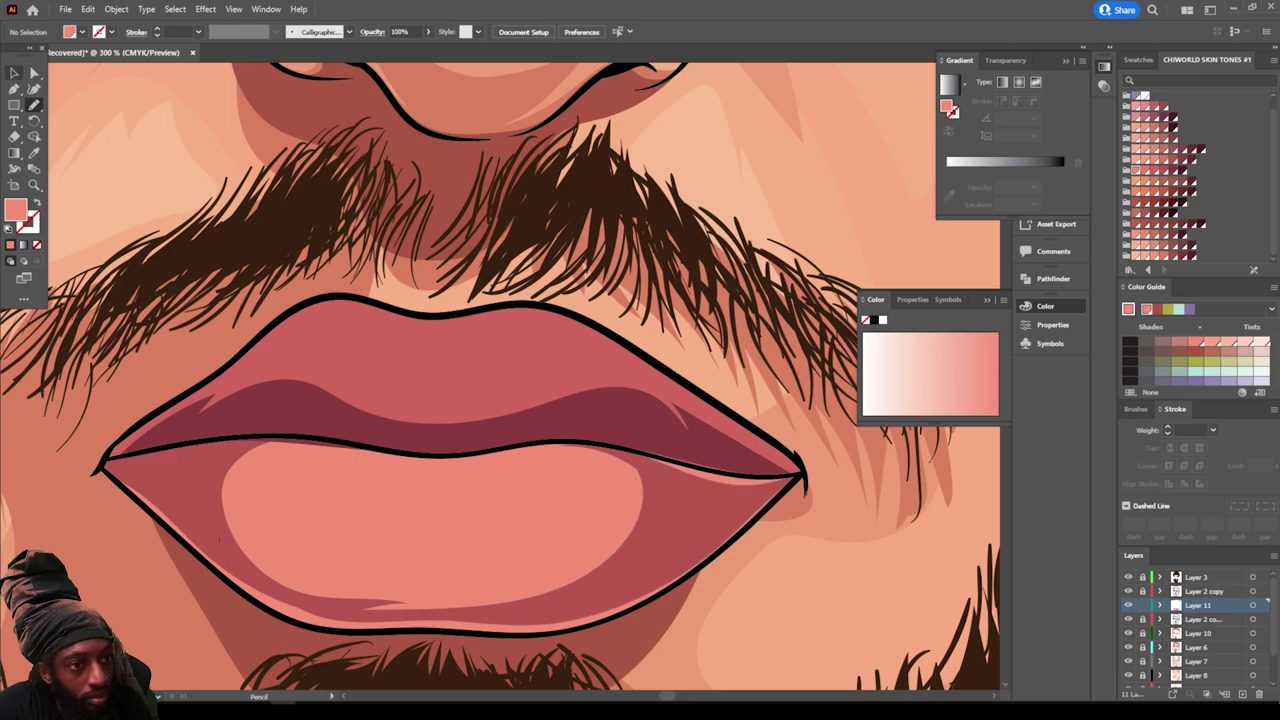
Step: Recolor the lower lip highlight to the light peach-pink F4B7A2 and deselect it
{"action": "left_click", "coordinate": [14, 73]}
{"action": "left_click", "coordinate": [560, 484]}
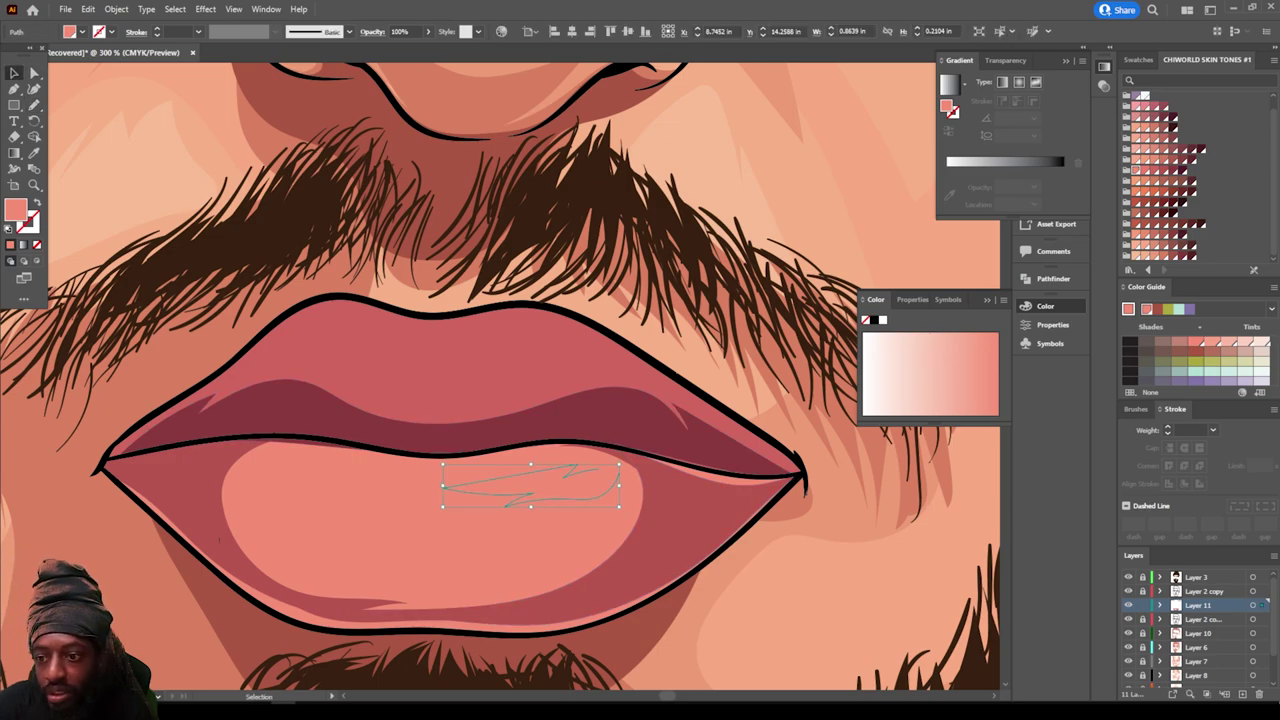
{"action": "left_click", "coordinate": [1136, 106]}
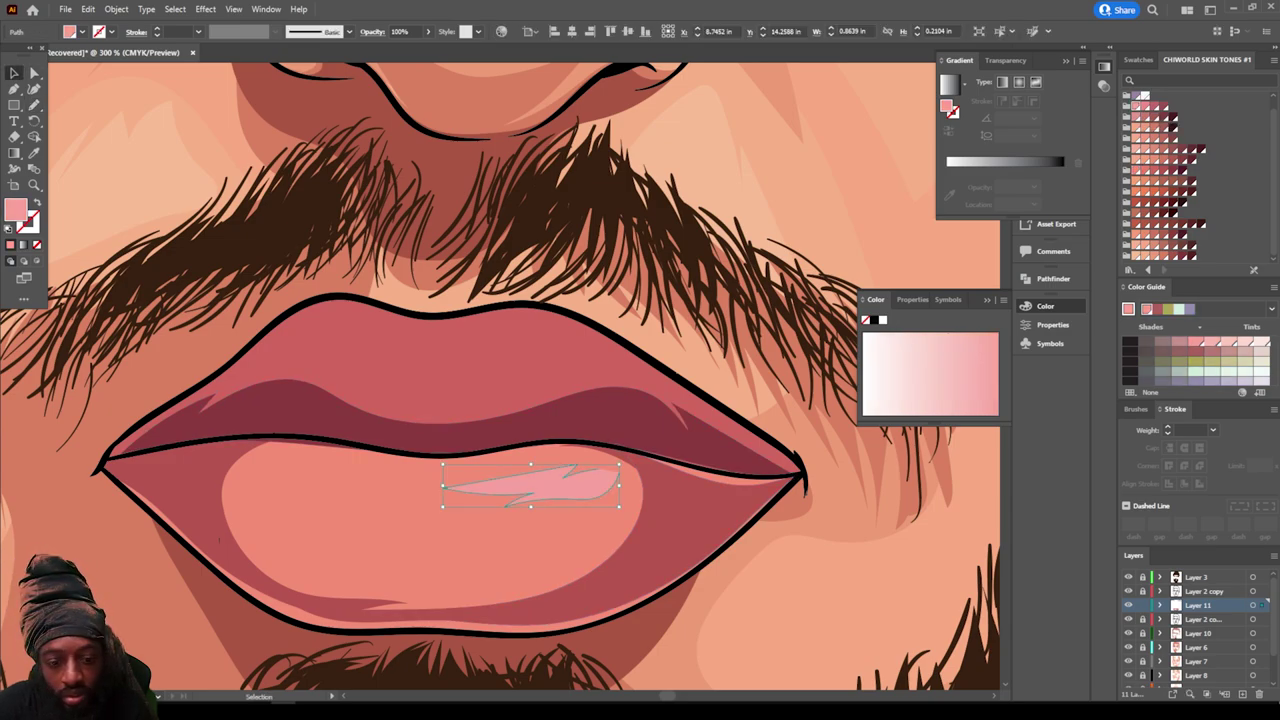
{"action": "double_click", "coordinate": [16, 210]}
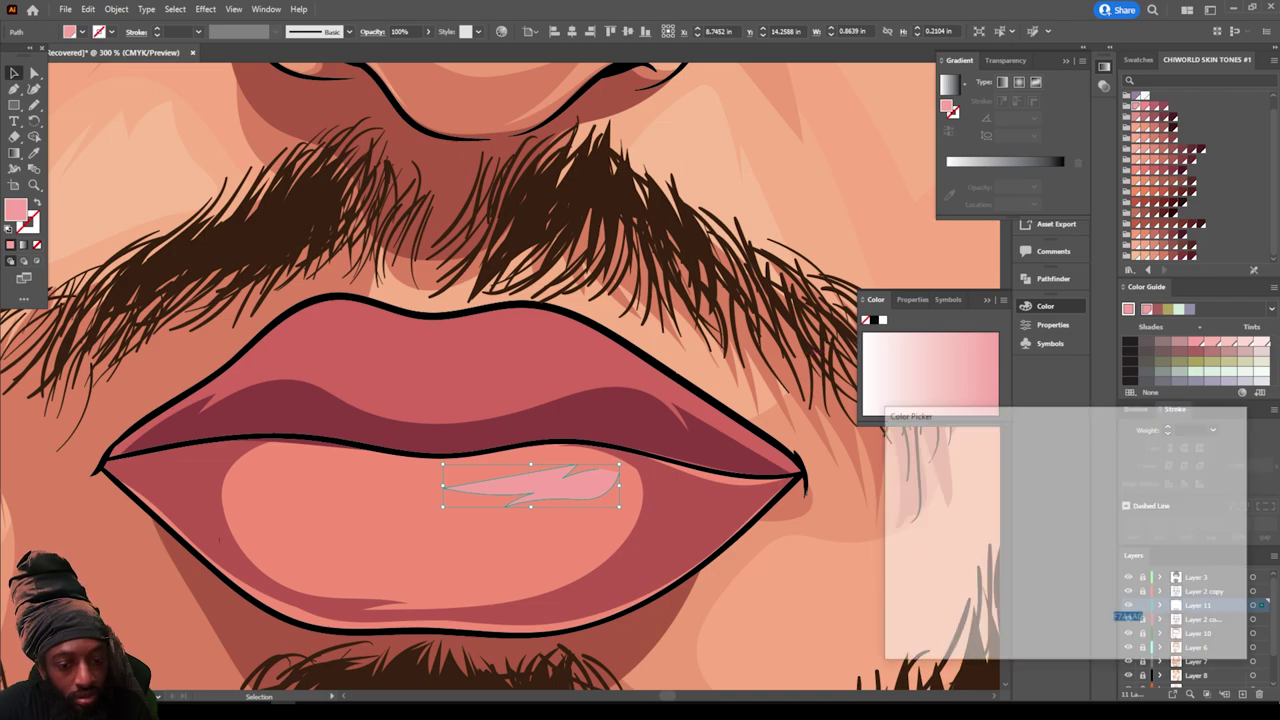
{"action": "left_click_drag", "start_coordinate": [1083, 605], "coordinate": [1083, 615]}
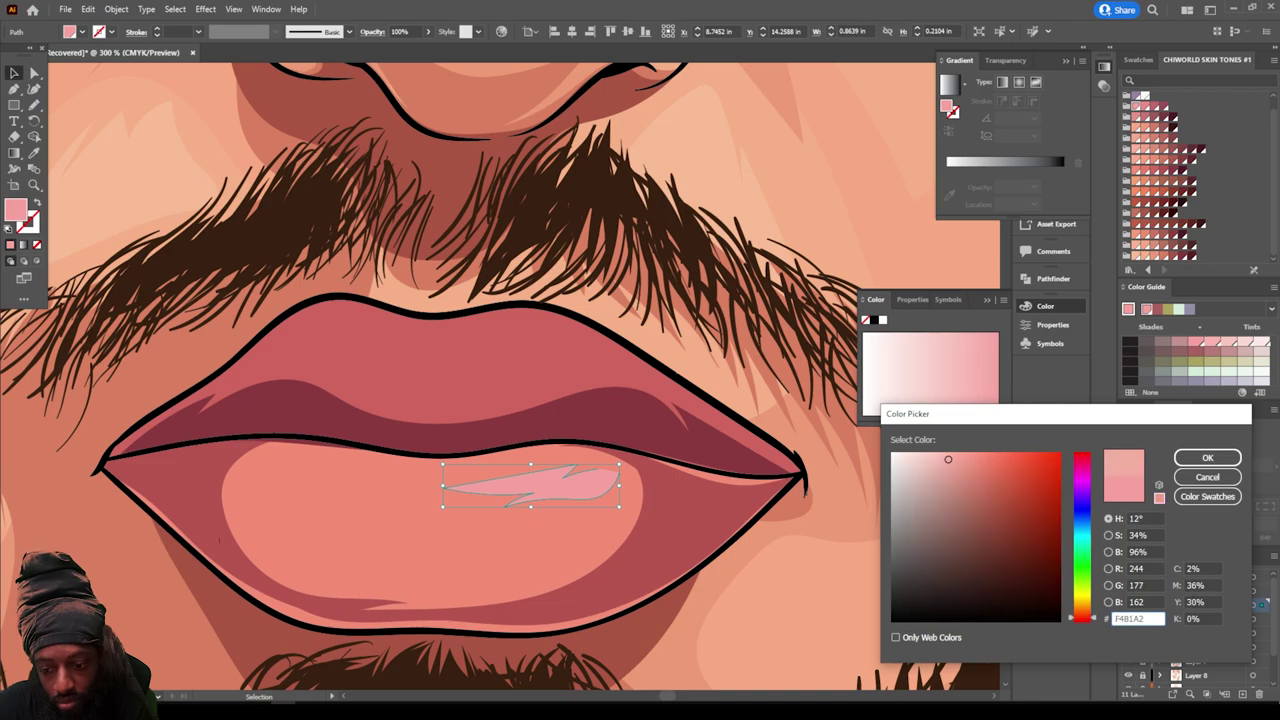
{"action": "left_click", "coordinate": [1207, 458]}
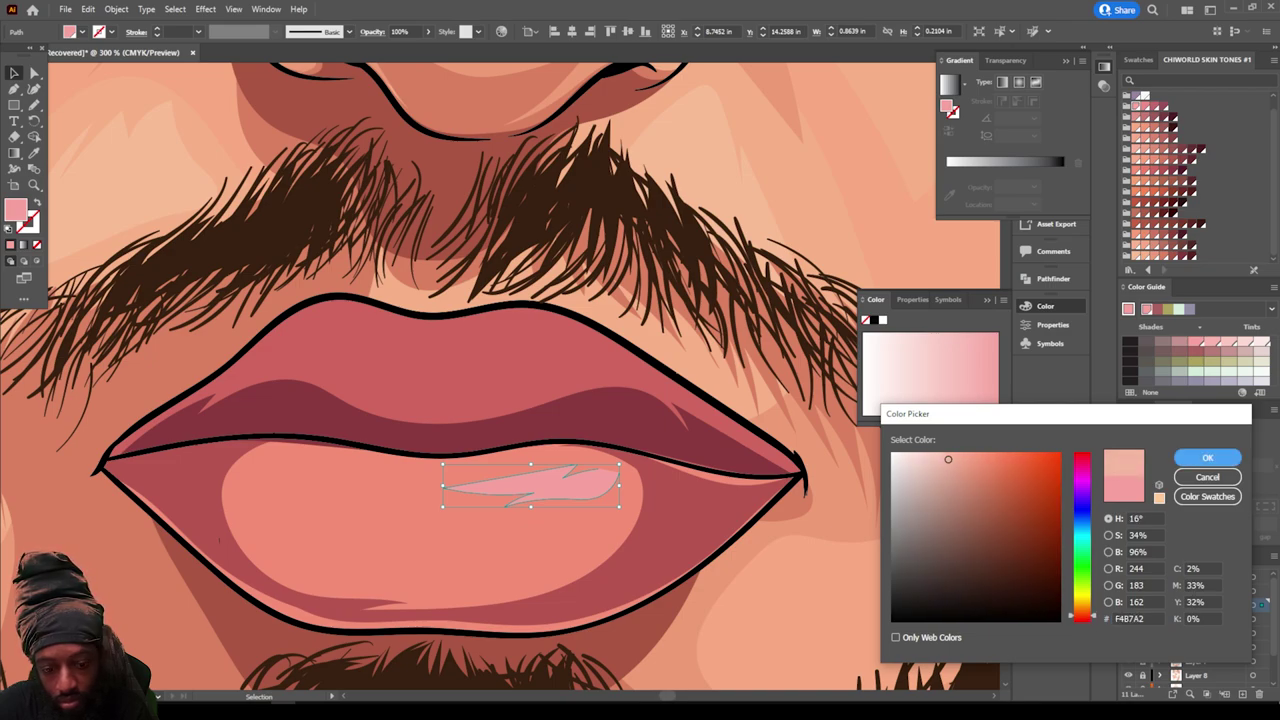
{"action": "key", "text": "Return"}
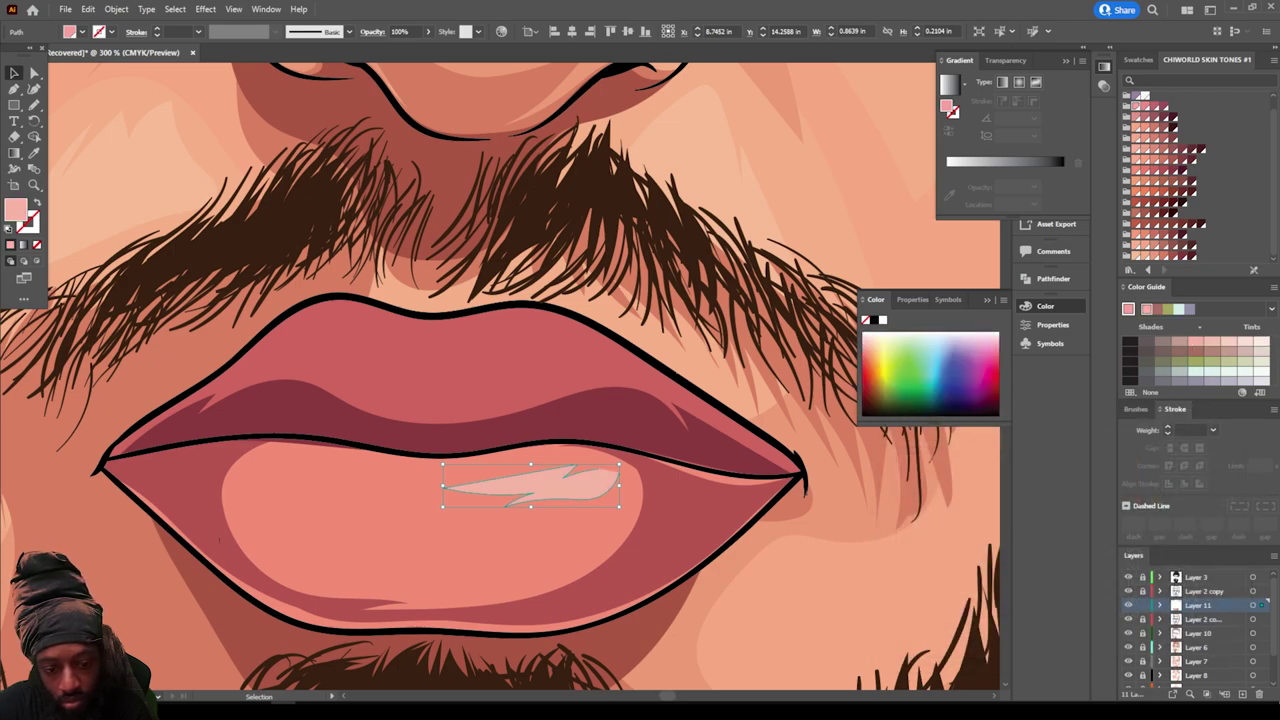
{"action": "key", "text": "ctrl+shift+a"}
Step: Create a new layer directly above Layer 3, on top of all other layers
{"action": "key", "text": "ctrl+minus"}
{"action": "key", "text": "ctrl+minus"}
{"action": "key", "text": "ctrl+minus"}
{"action": "key", "text": "ctrl+minus"}
{"action": "key", "text": "ctrl+minus"}
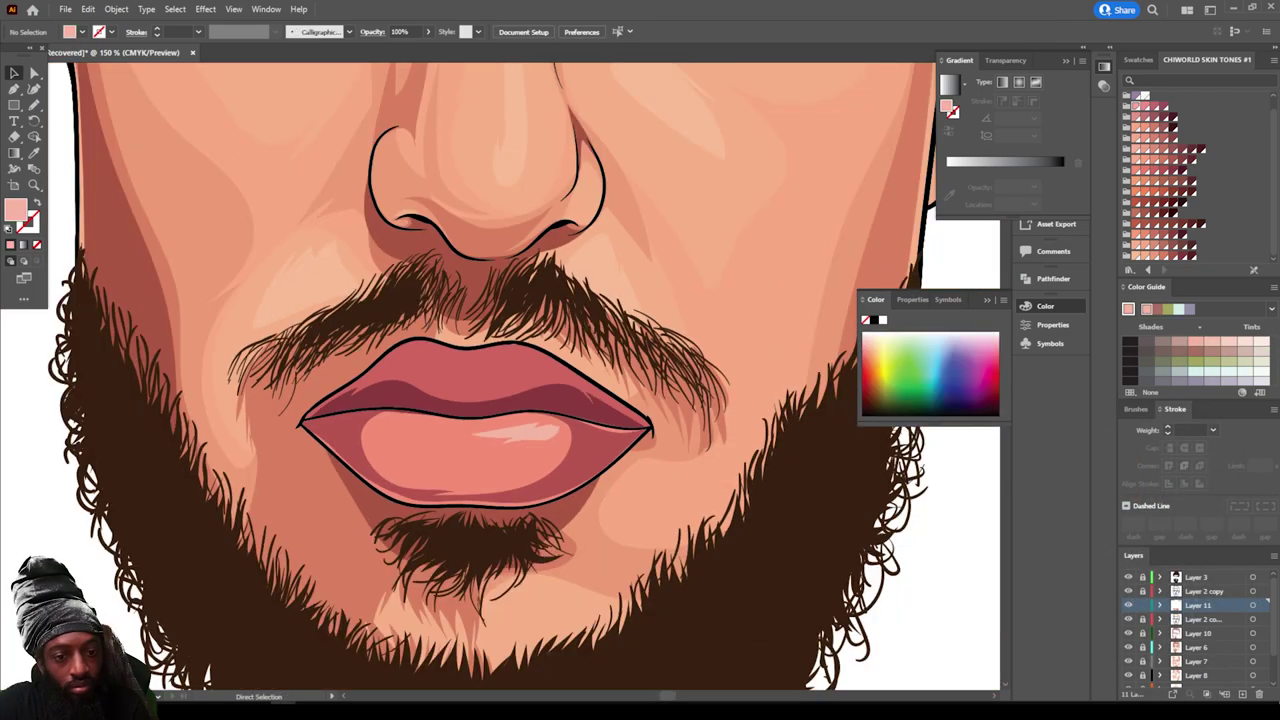
{"action": "scroll", "coordinate": [515, 350], "scroll_direction": "up", "scroll_amount": 2}
{"action": "key", "text": "ctrl+equal"}
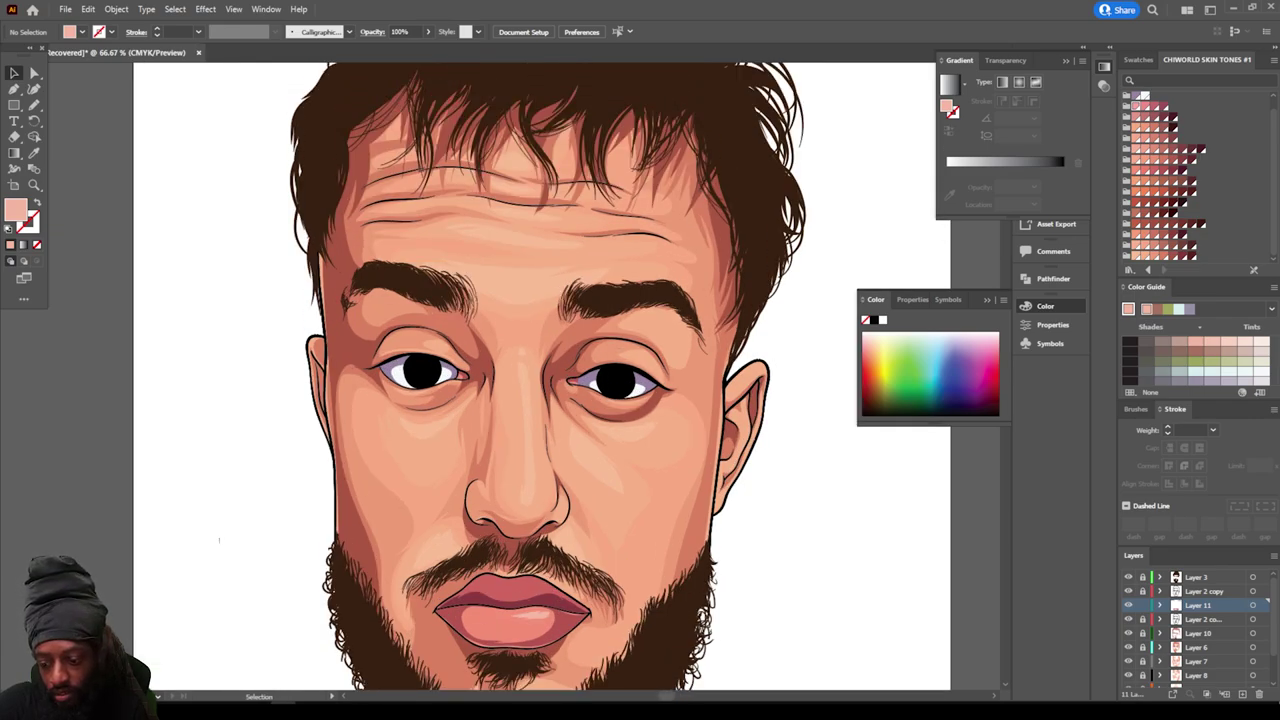
{"action": "left_click", "coordinate": [1197, 577]}
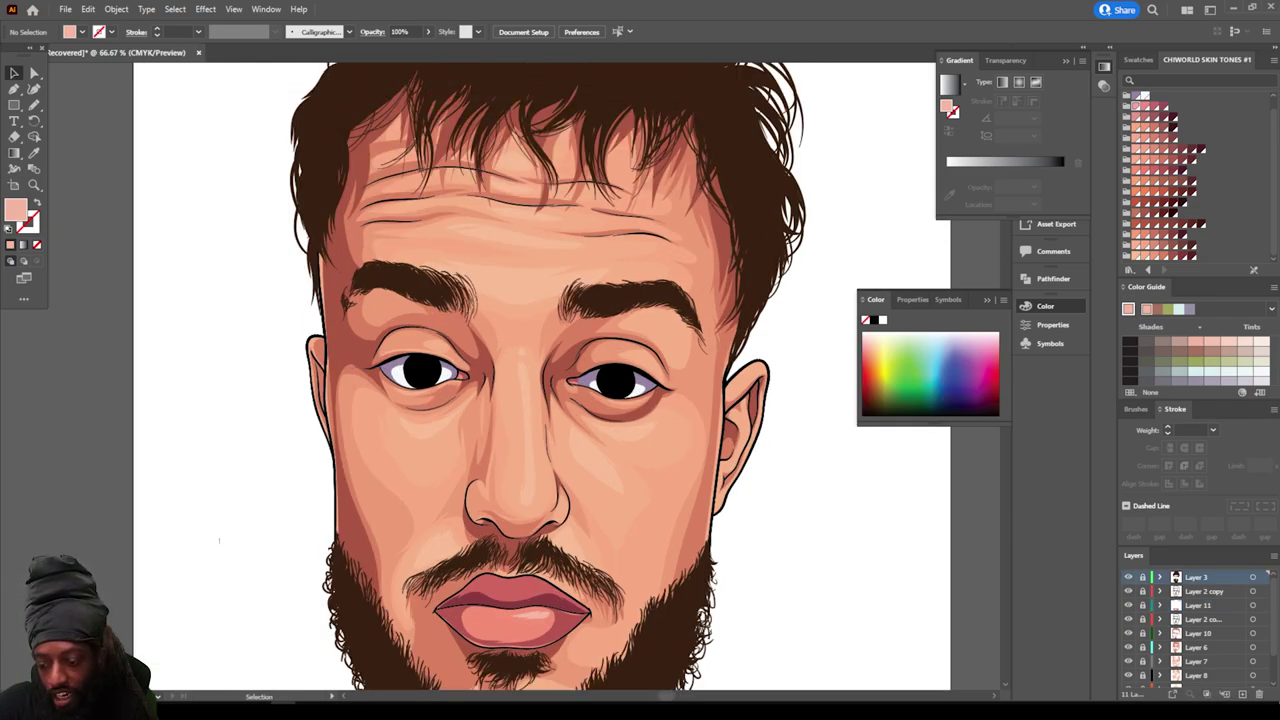
{"action": "left_click", "coordinate": [1241, 693]}
Step: Switch to the Pencil tool for drawing over the irises and check its options without changing them
{"action": "key", "text": "ctrl+equal"}
{"action": "key", "text": "ctrl+equal"}
{"action": "key", "text": "ctrl+equal"}
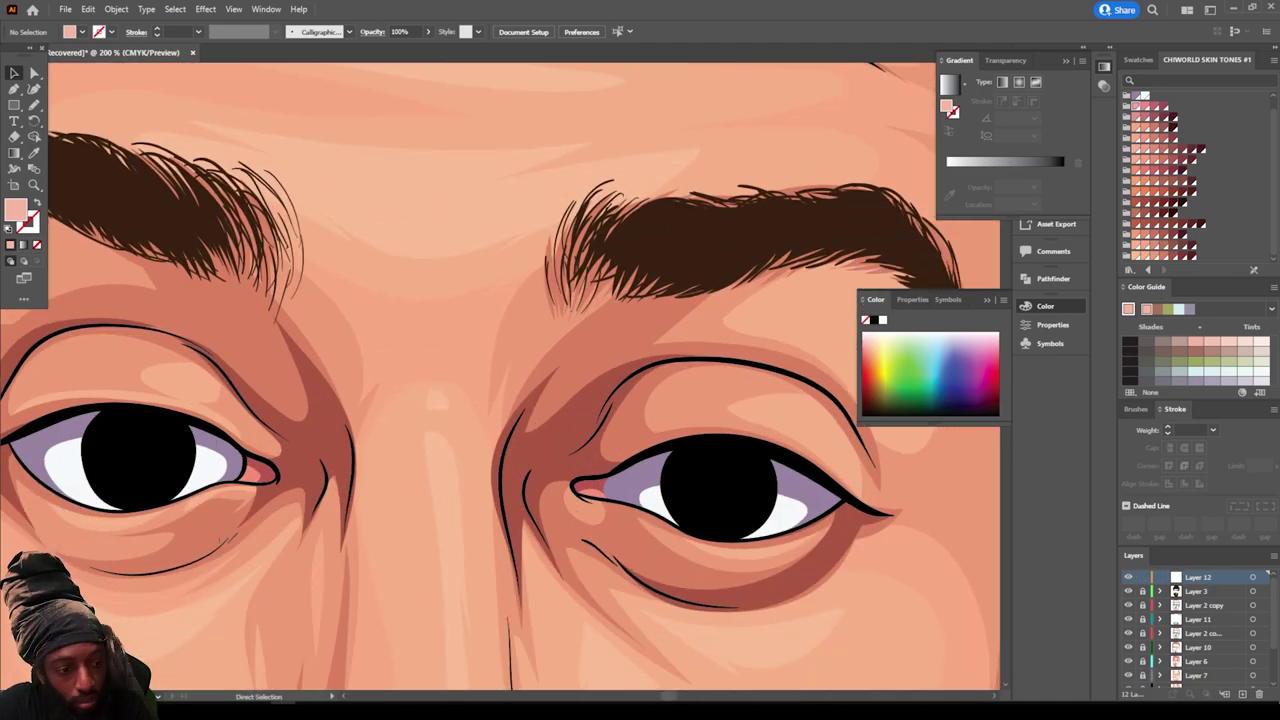
{"action": "scroll", "coordinate": [500, 376], "scroll_direction": "left", "scroll_amount": 1}
{"action": "double_click", "coordinate": [16, 210]}
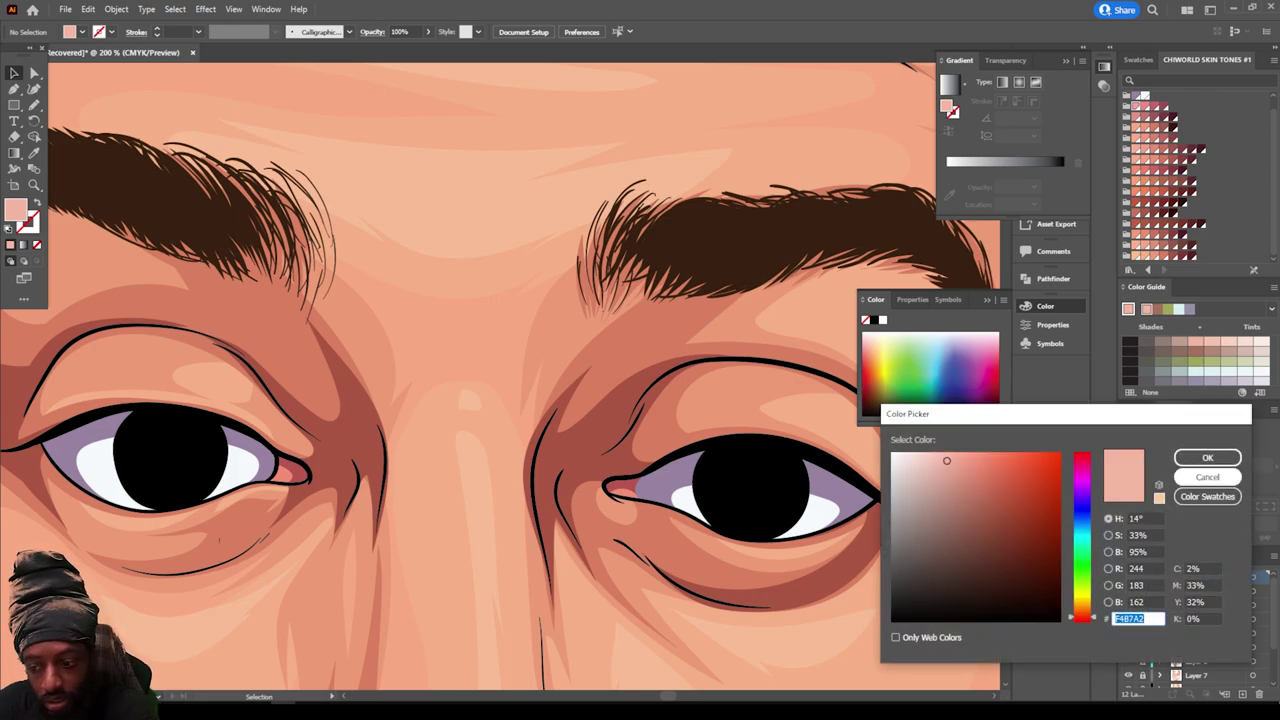
{"action": "key", "text": "Return"}
{"action": "key", "text": "n"}
{"action": "double_click", "coordinate": [34, 105]}
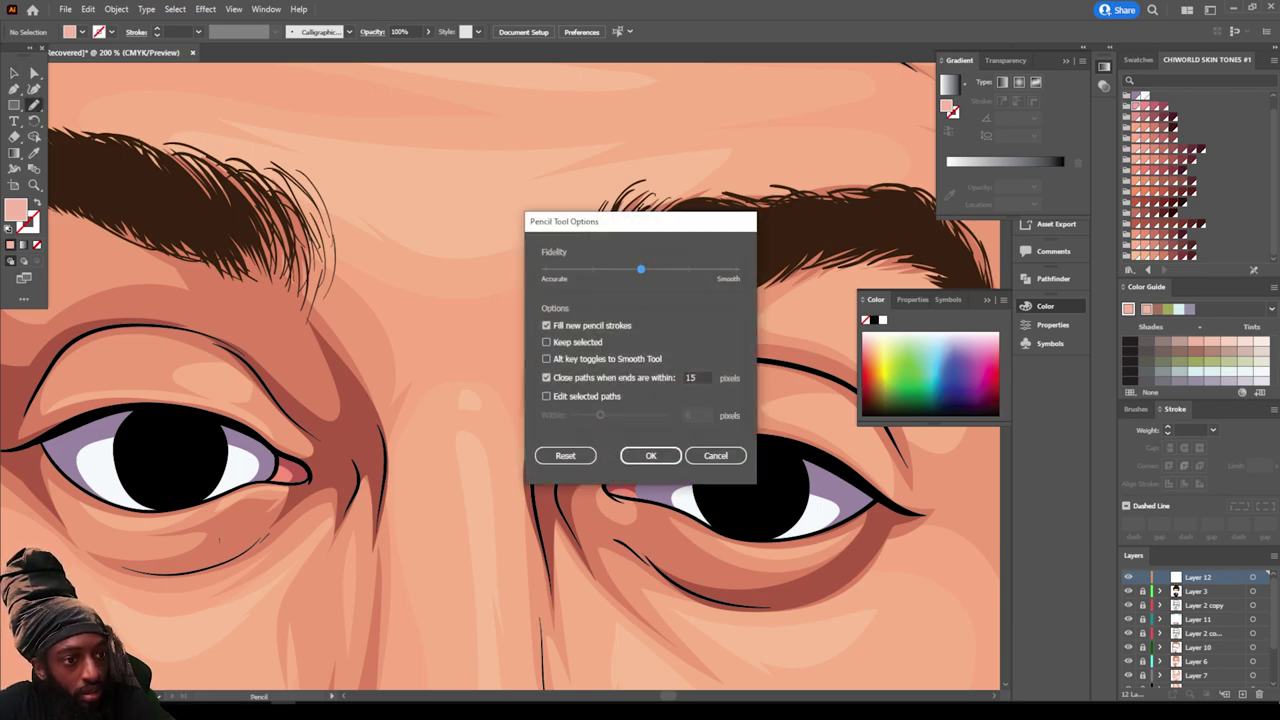
{"action": "left_click", "coordinate": [716, 456]}
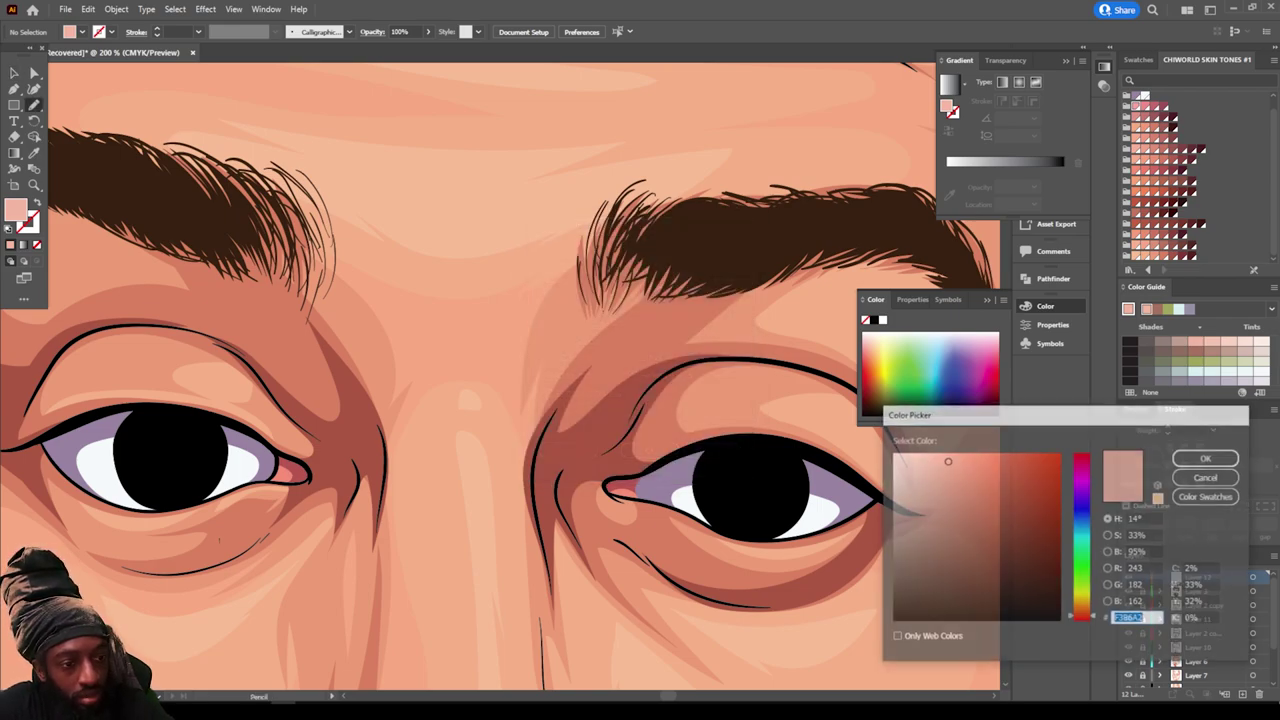
Step: Set the fill to dark reddish brown 541C0E and draw a curved reflection in the lower part of each black iris
{"action": "type", "text": "491C10"}
{"action": "left_click_drag", "start_coordinate": [1023, 573], "coordinate": [1028, 583]}
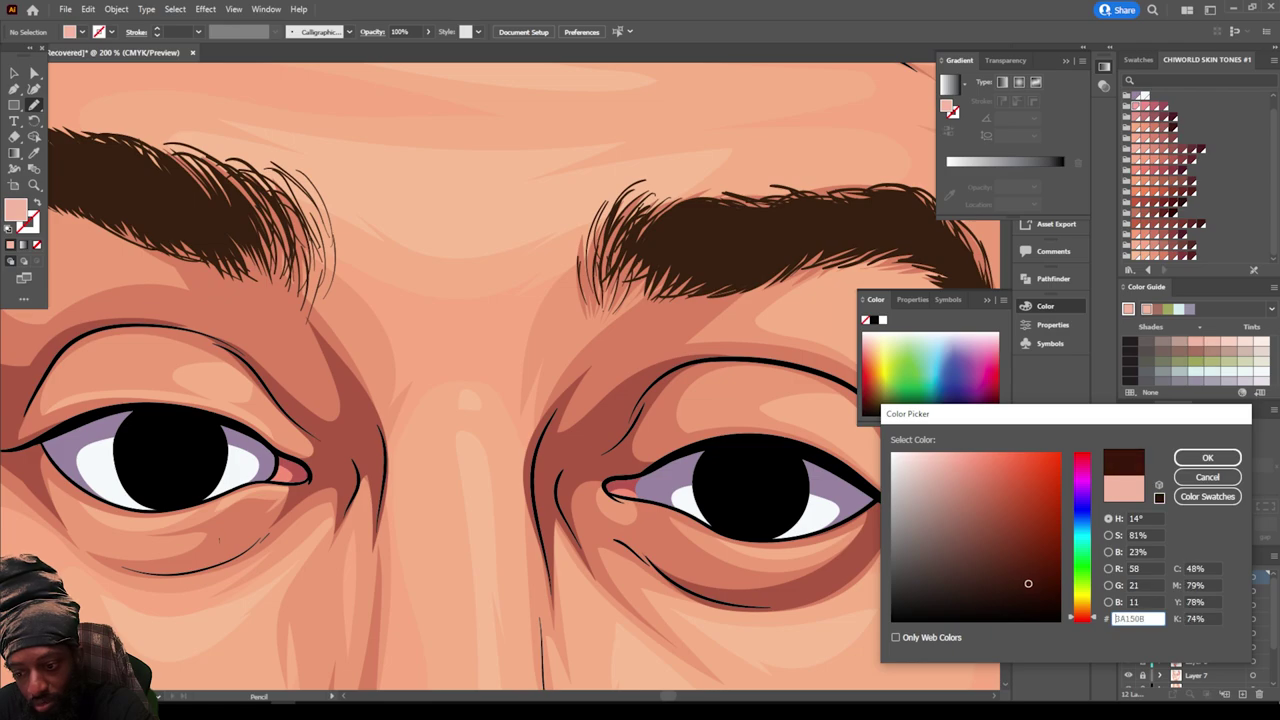
{"action": "left_click", "coordinate": [1208, 458]}
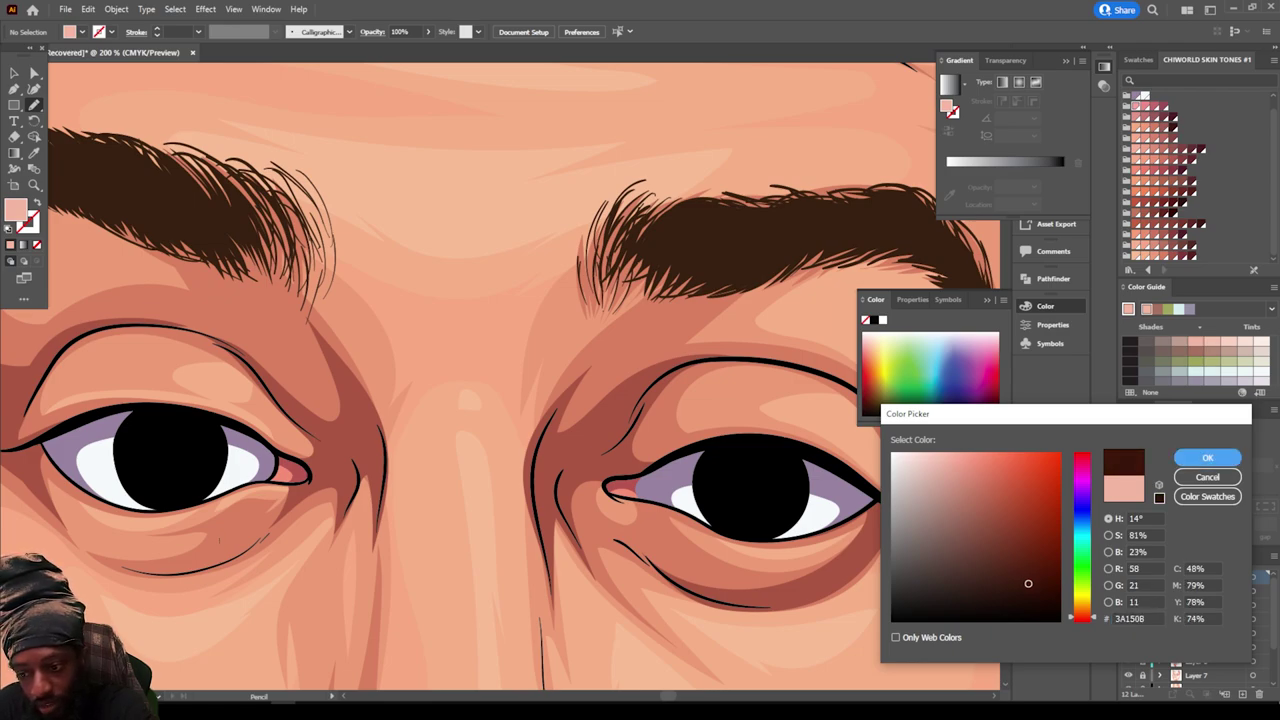
{"action": "left_click", "coordinate": [1033, 568]}
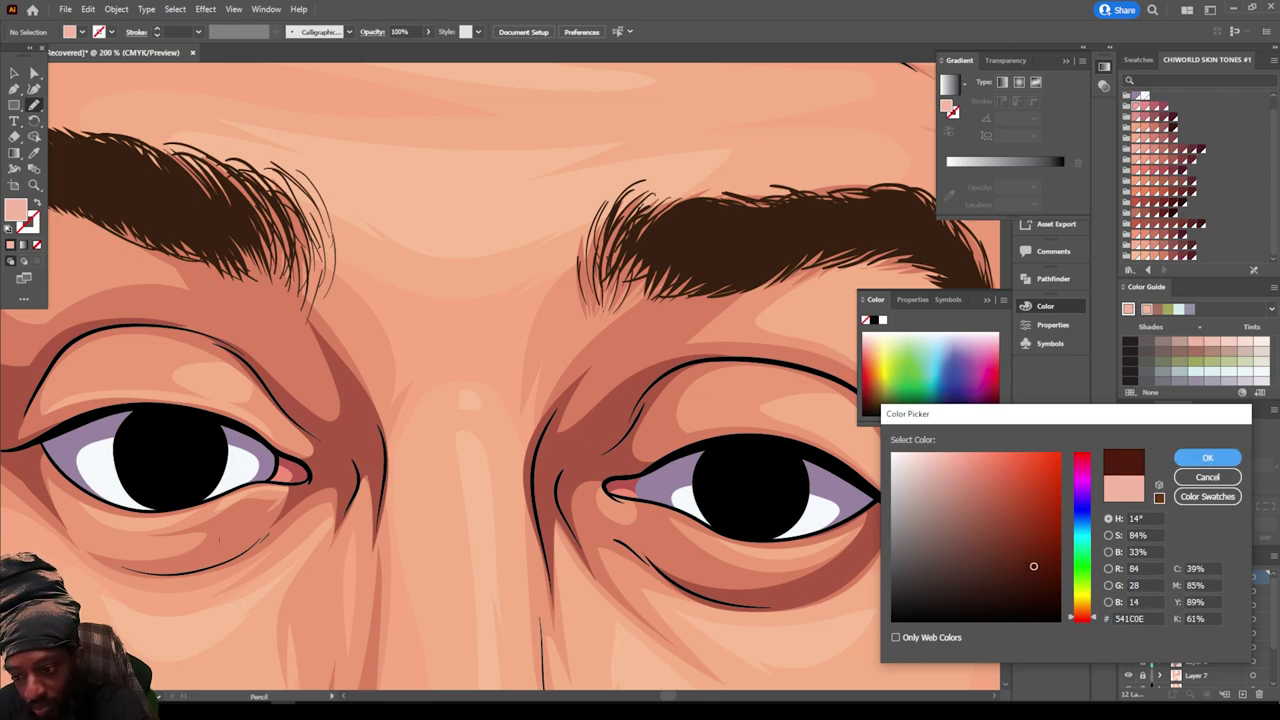
{"action": "key", "text": "Return"}
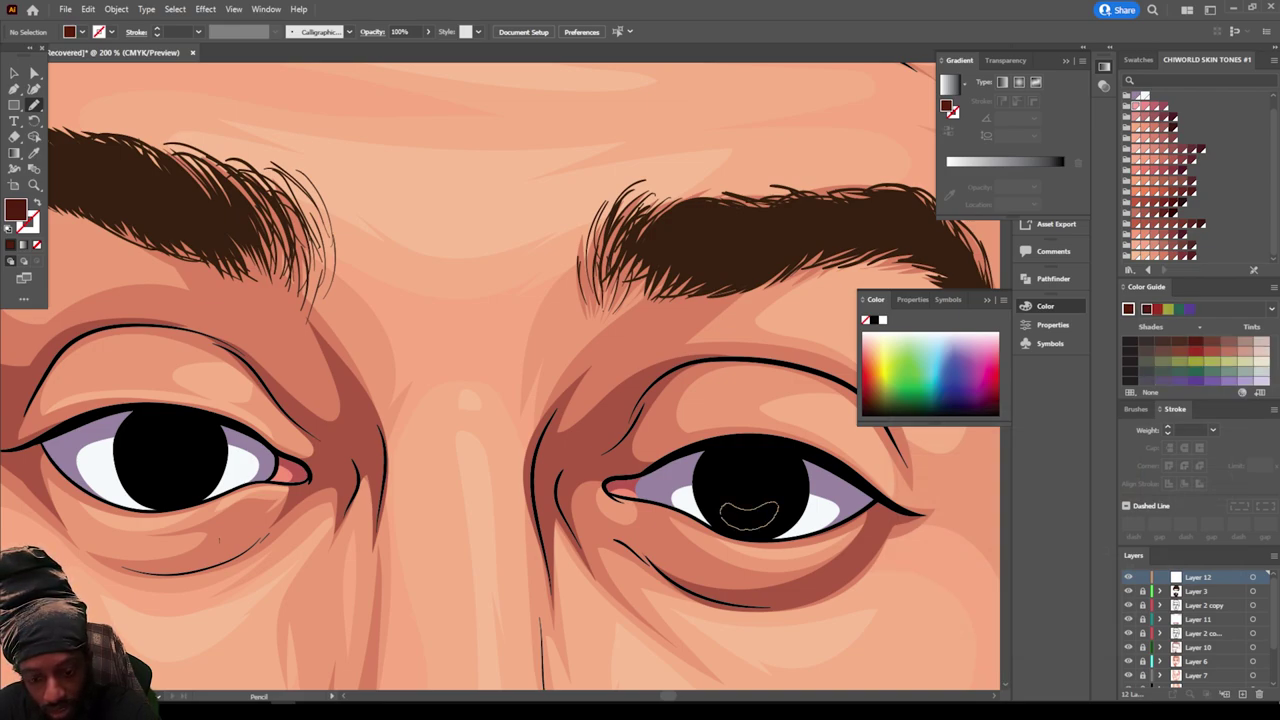
{"action": "left_click_drag", "start_coordinate": [722, 508], "coordinate": [723, 505]}
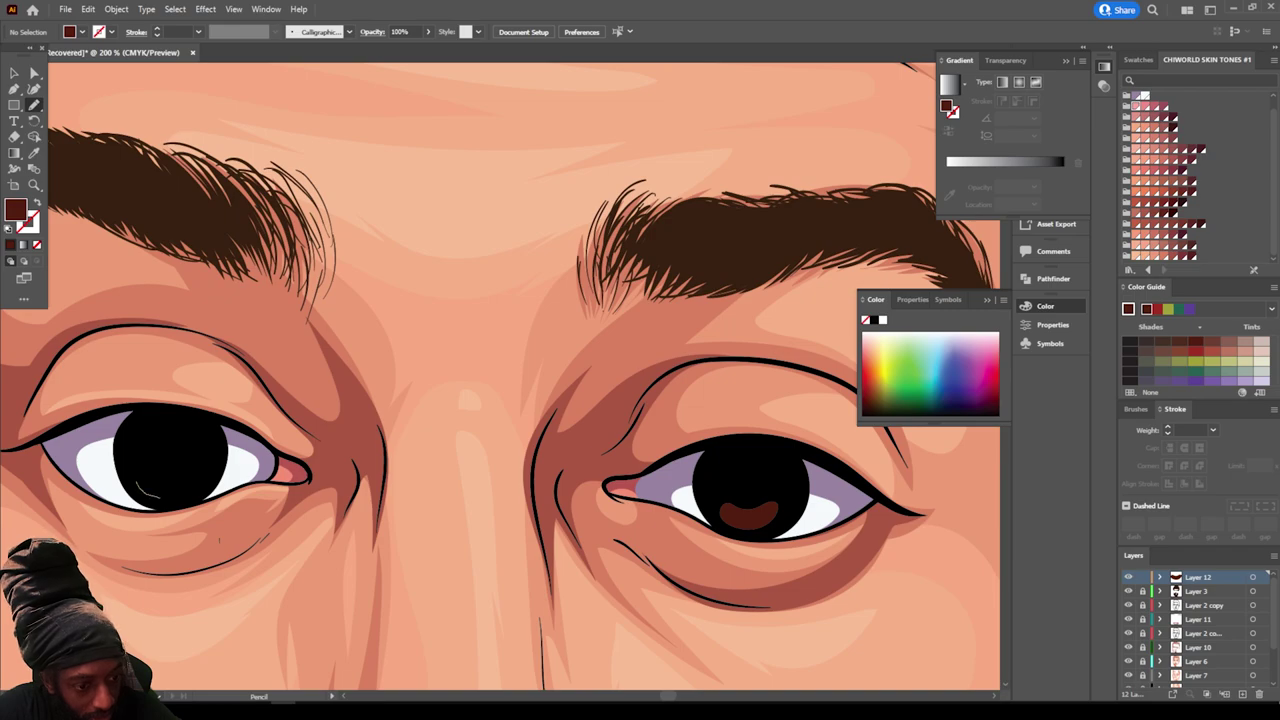
{"action": "left_click_drag", "start_coordinate": [144, 469], "coordinate": [137, 480]}
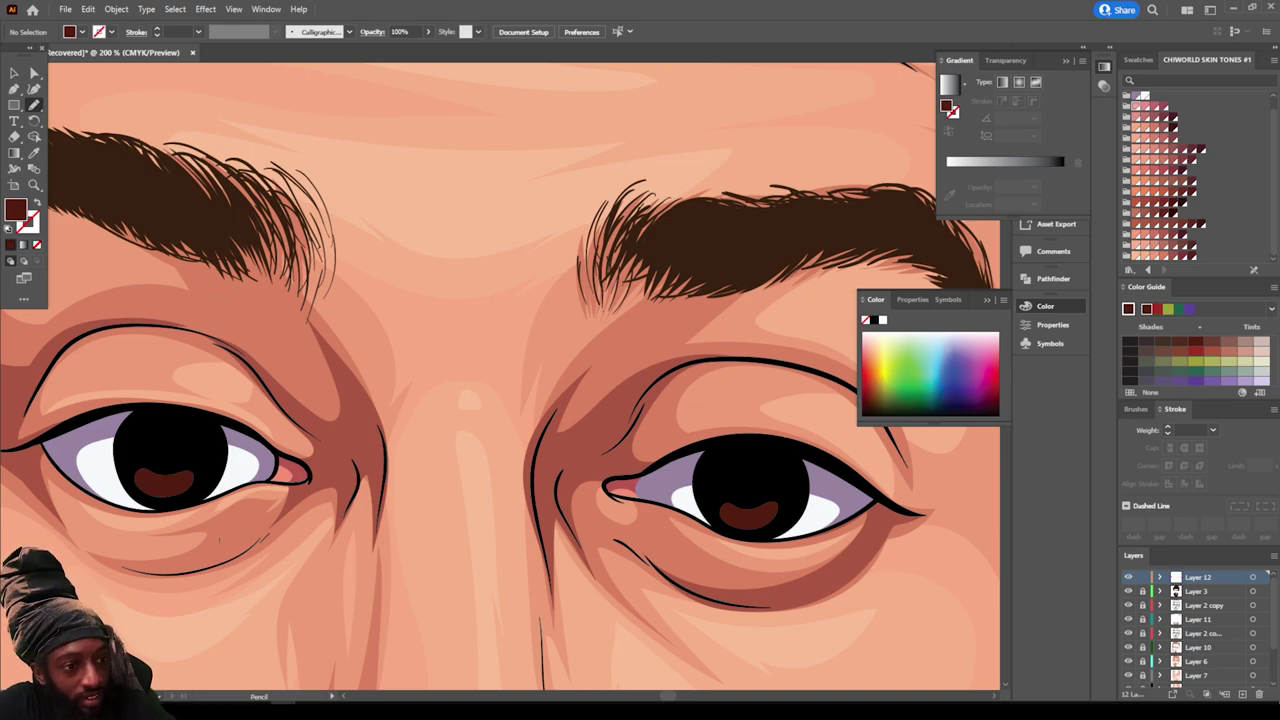
Step: Set the fill to white and draw a small round highlight in the upper right of each iris
{"action": "double_click", "coordinate": [16, 209]}
{"action": "left_click", "coordinate": [907, 467]}
{"action": "left_click_drag", "start_coordinate": [907, 467], "coordinate": [891, 452]}
{"action": "left_click", "coordinate": [1207, 458]}
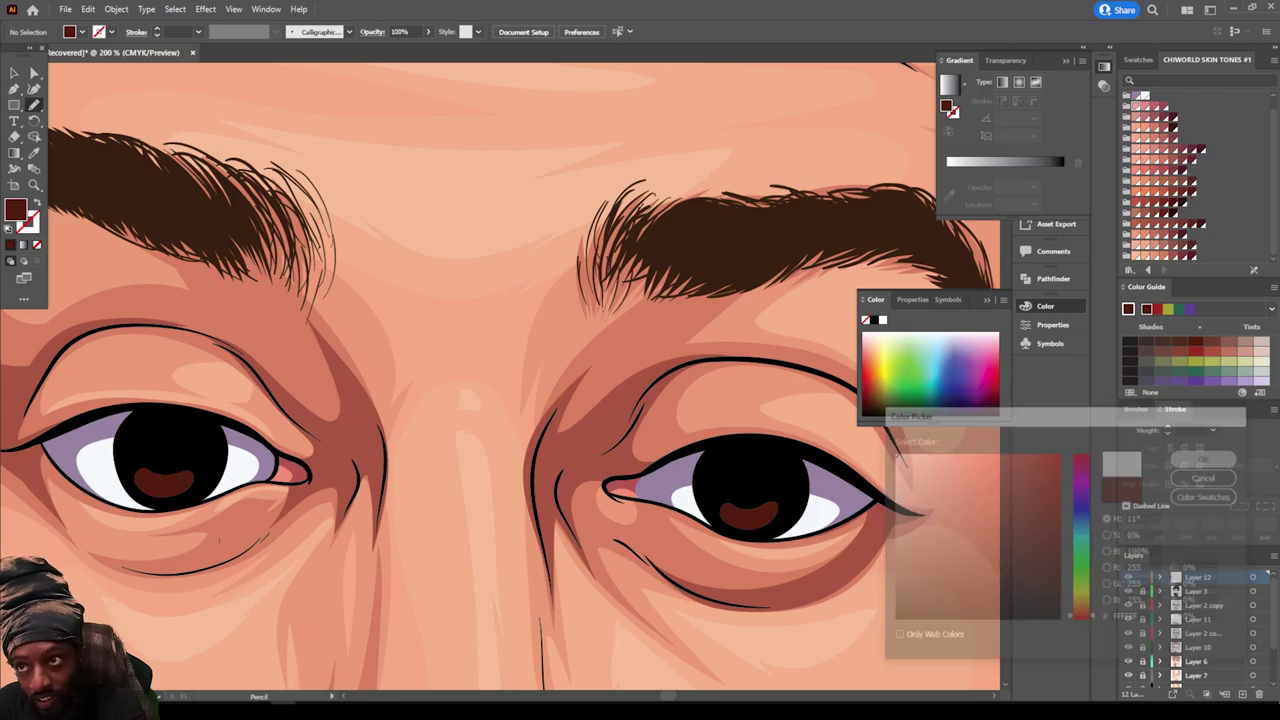
{"action": "left_click_drag", "start_coordinate": [786, 468], "coordinate": [776, 463]}
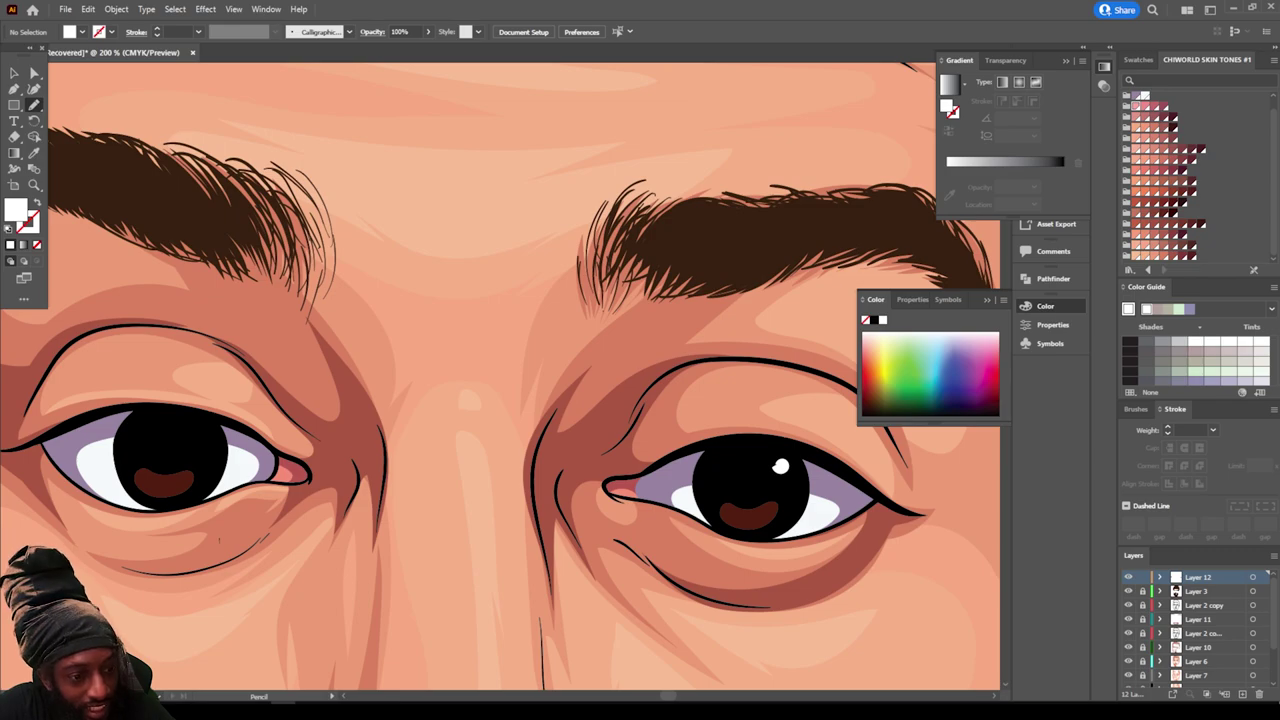
{"action": "left_click_drag", "start_coordinate": [190, 426], "coordinate": [192, 425]}
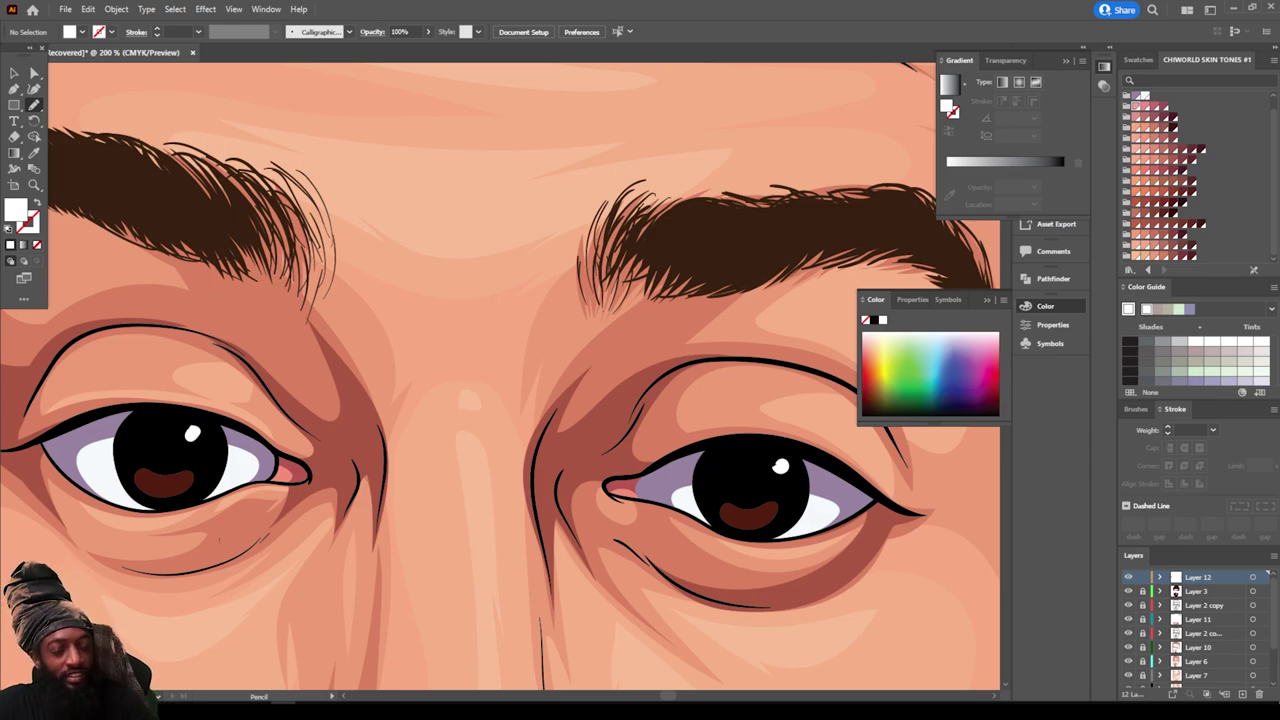
Step: Review the new iris reflections and highlights against the whole portrait
{"action": "key", "text": "ctrl+minus"}
{"action": "key", "text": "ctrl+minus"}
{"action": "key", "text": "ctrl+minus"}
{"action": "key", "text": "ctrl+minus"}
{"action": "key", "text": "ctrl+minus"}
{"action": "scroll", "coordinate": [219, 540], "scroll_direction": "down", "scroll_amount": 2}
{"action": "key", "text": "ctrl+equal"}
{"action": "key", "text": "ctrl+equal"}
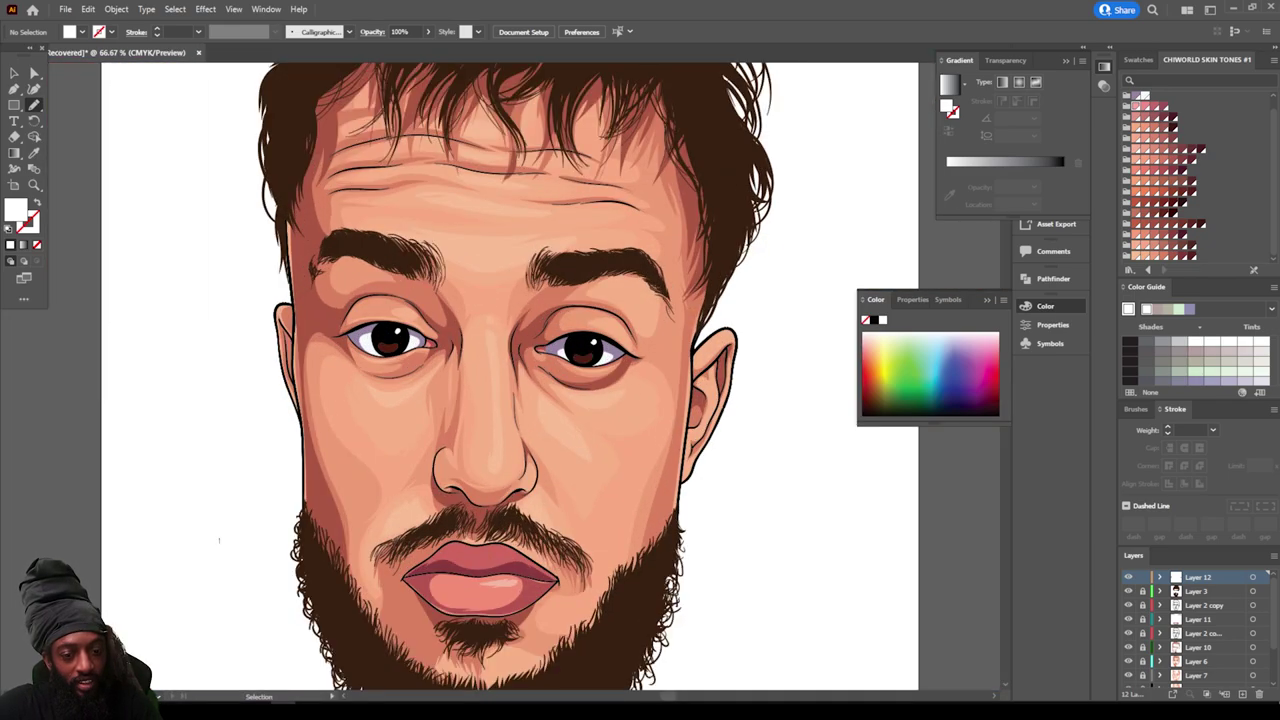
{"action": "key", "text": "ctrl+minus"}
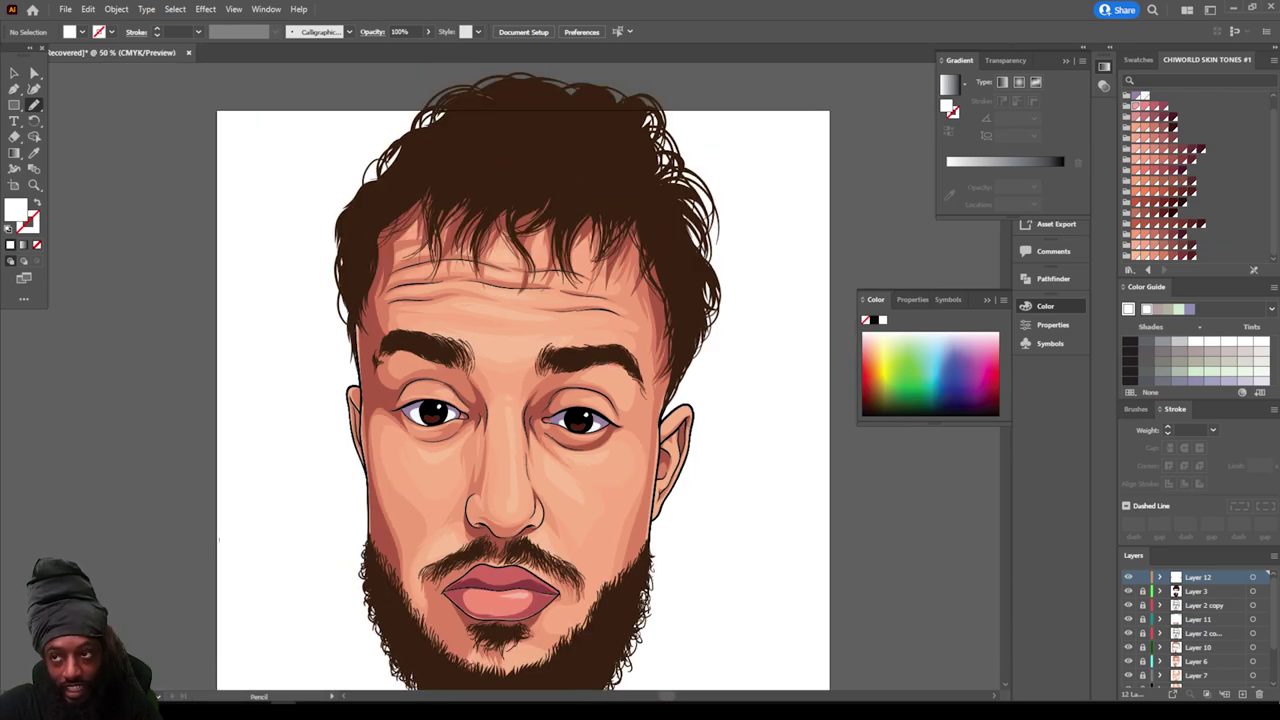
{"action": "scroll", "coordinate": [524, 377], "scroll_direction": "down", "scroll_amount": 2}
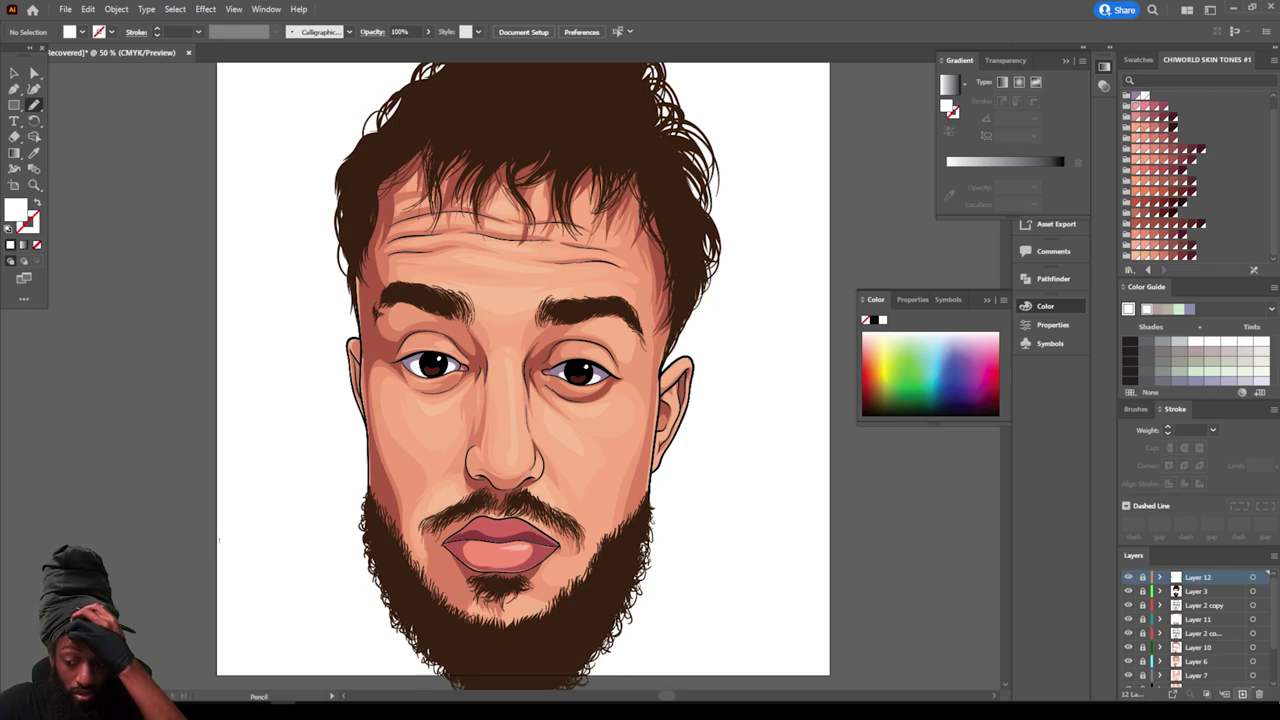
Step: Create a new layer above all others and set the fill to a white linear gradient from the Fades swatch library
{"action": "left_click", "coordinate": [1243, 694]}
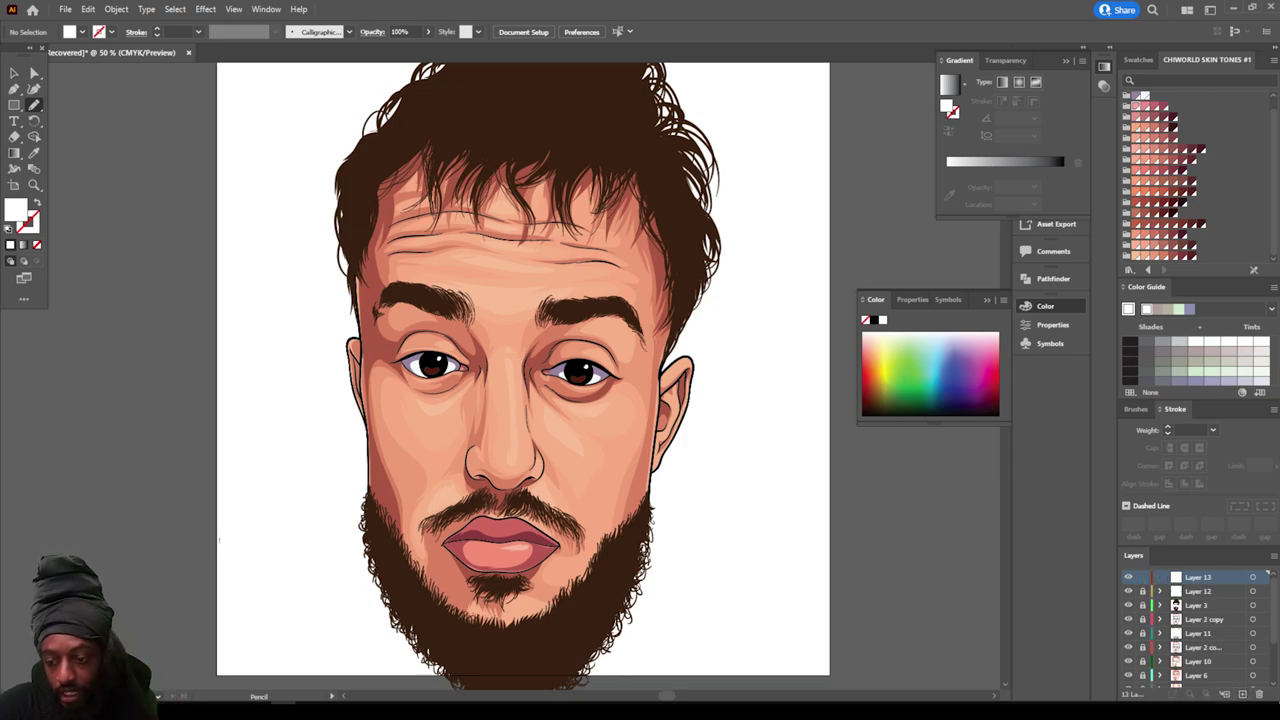
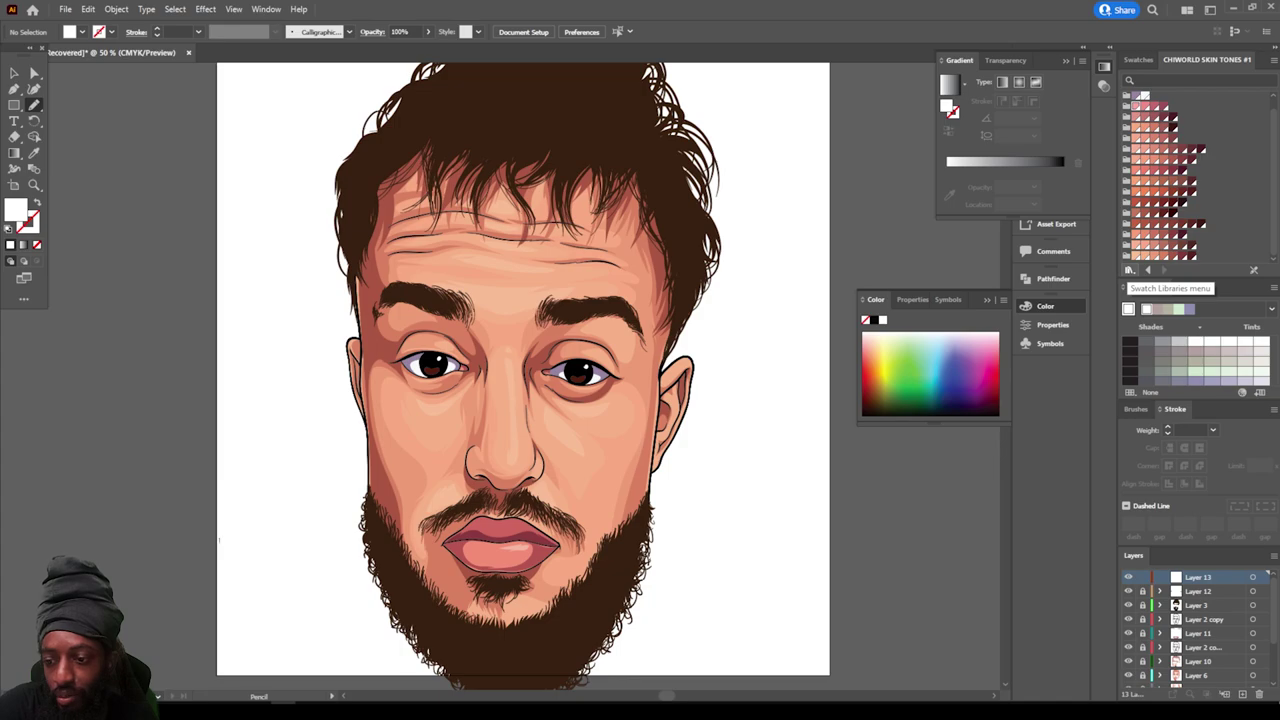
{"action": "left_click", "coordinate": [1129, 270]}
{"action": "mouse_move", "coordinate": [1165, 315]}
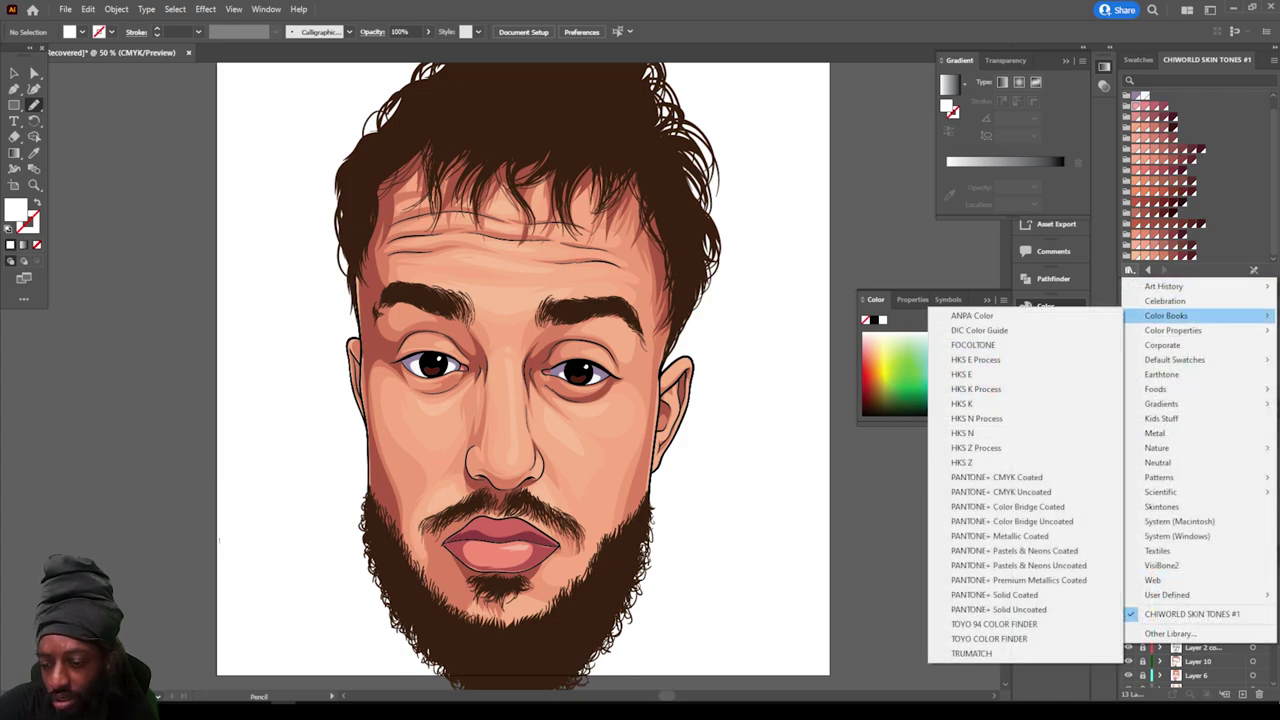
{"action": "mouse_move", "coordinate": [1162, 418]}
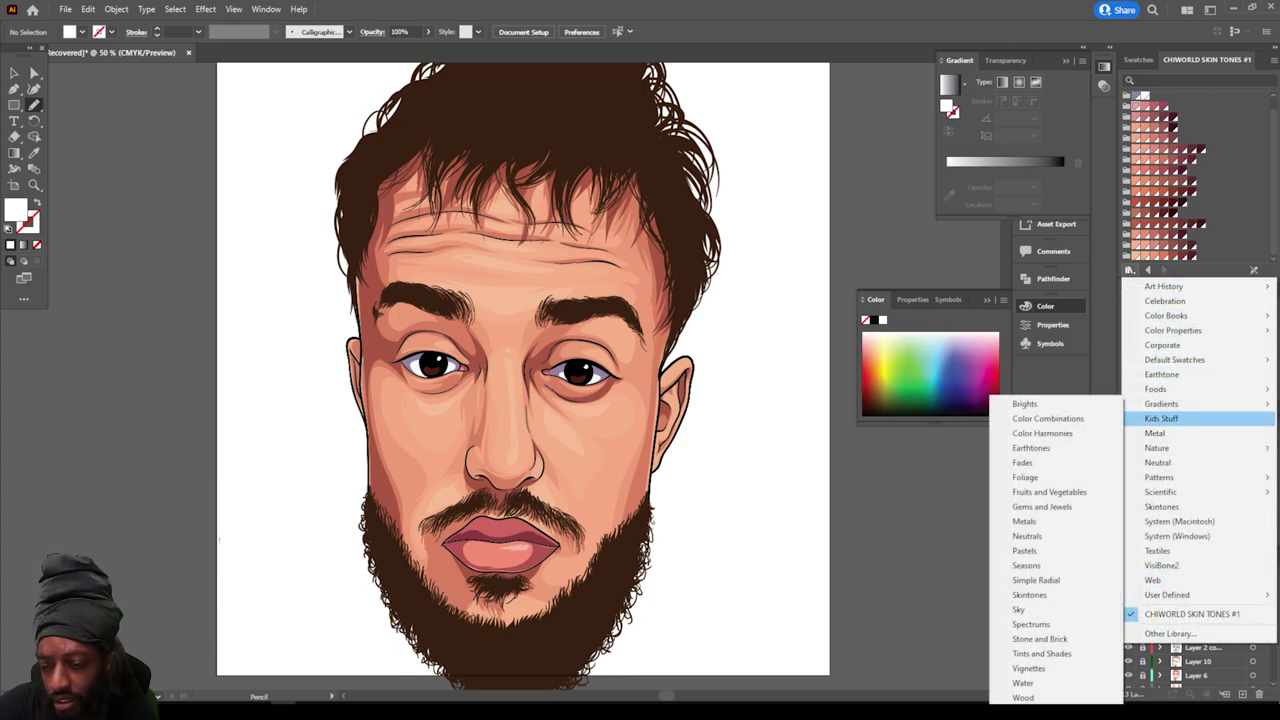
{"action": "left_click", "coordinate": [1042, 433]}
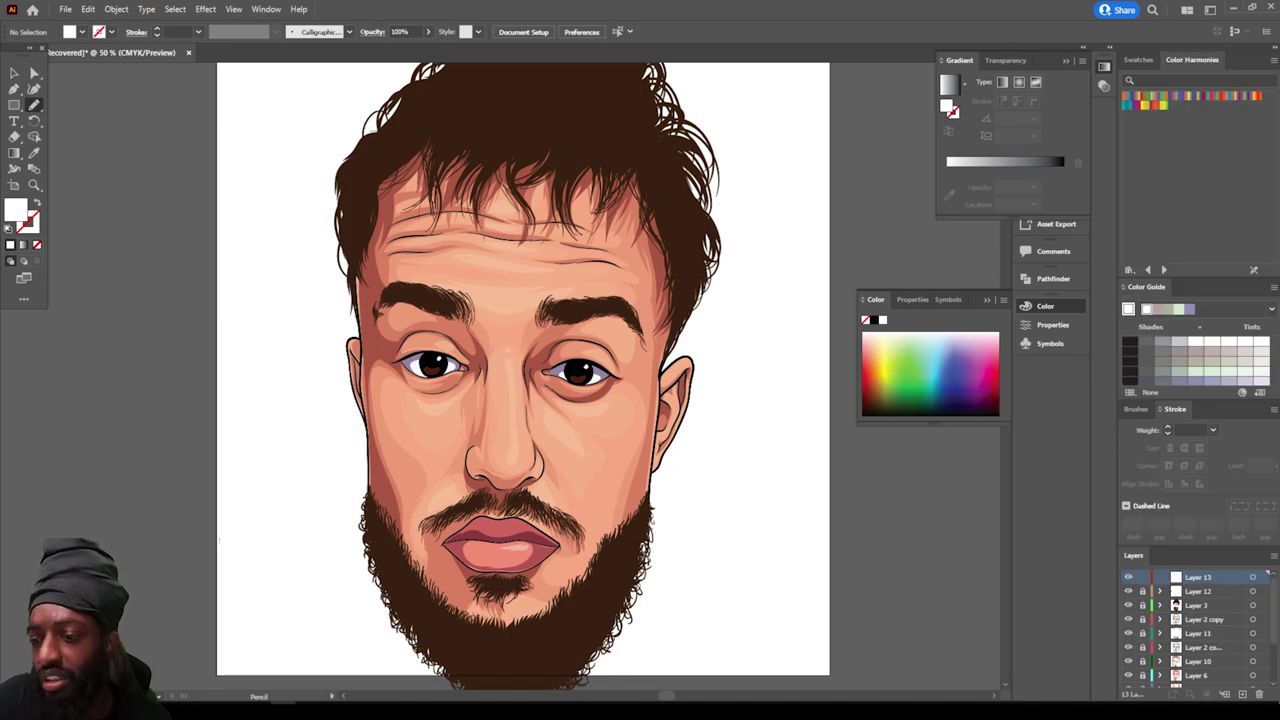
{"action": "left_click", "coordinate": [1164, 270]}
{"action": "left_click", "coordinate": [1164, 270]}
{"action": "left_click", "coordinate": [1164, 270]}
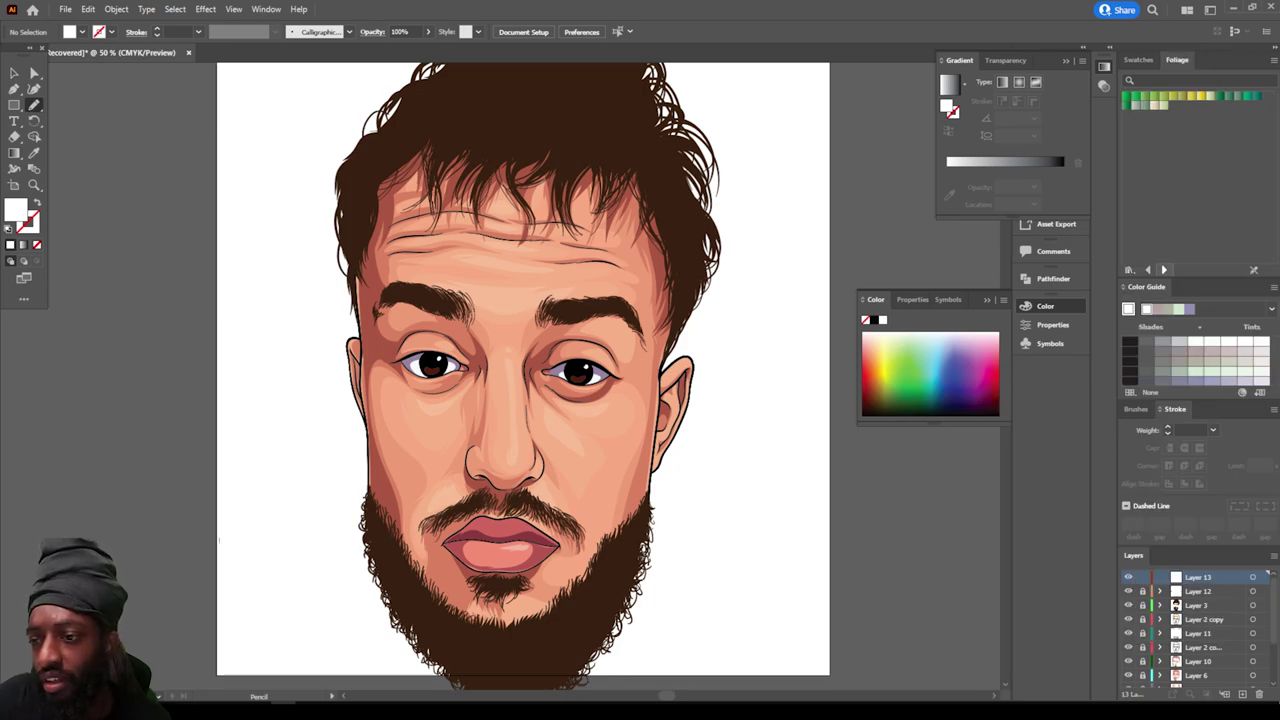
{"action": "left_click", "coordinate": [1164, 270]}
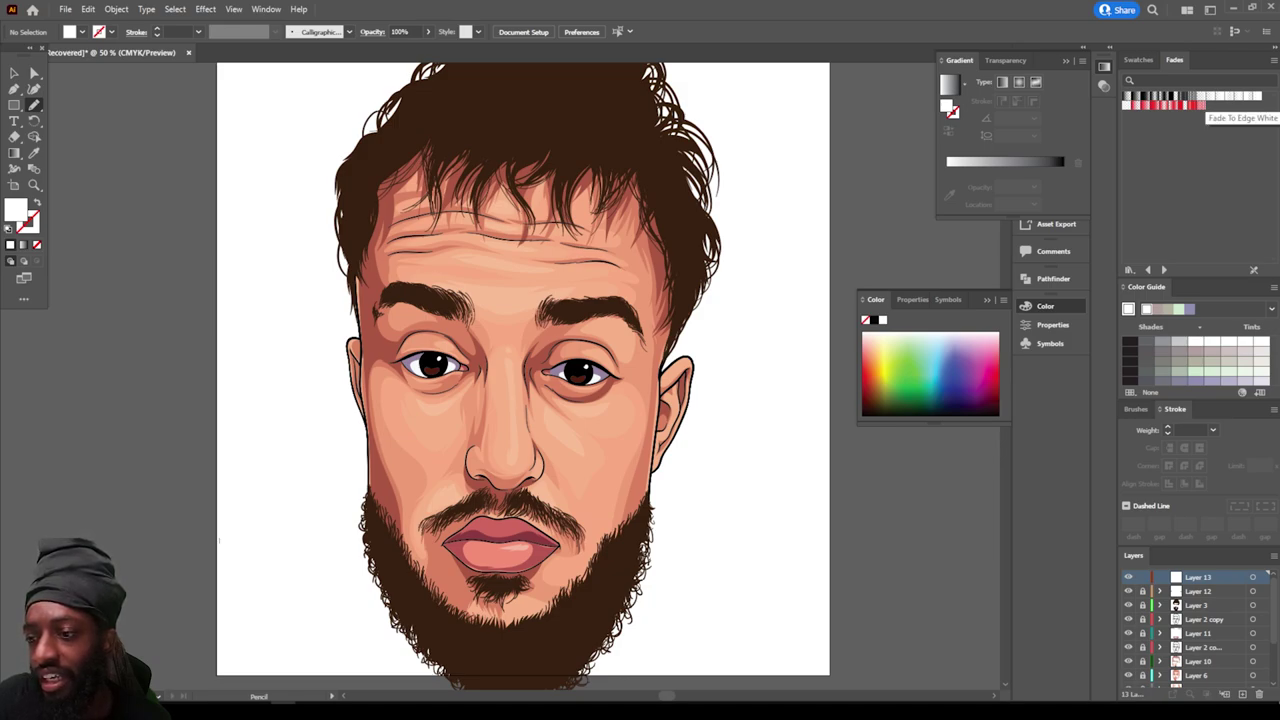
{"action": "left_click", "coordinate": [1239, 96]}
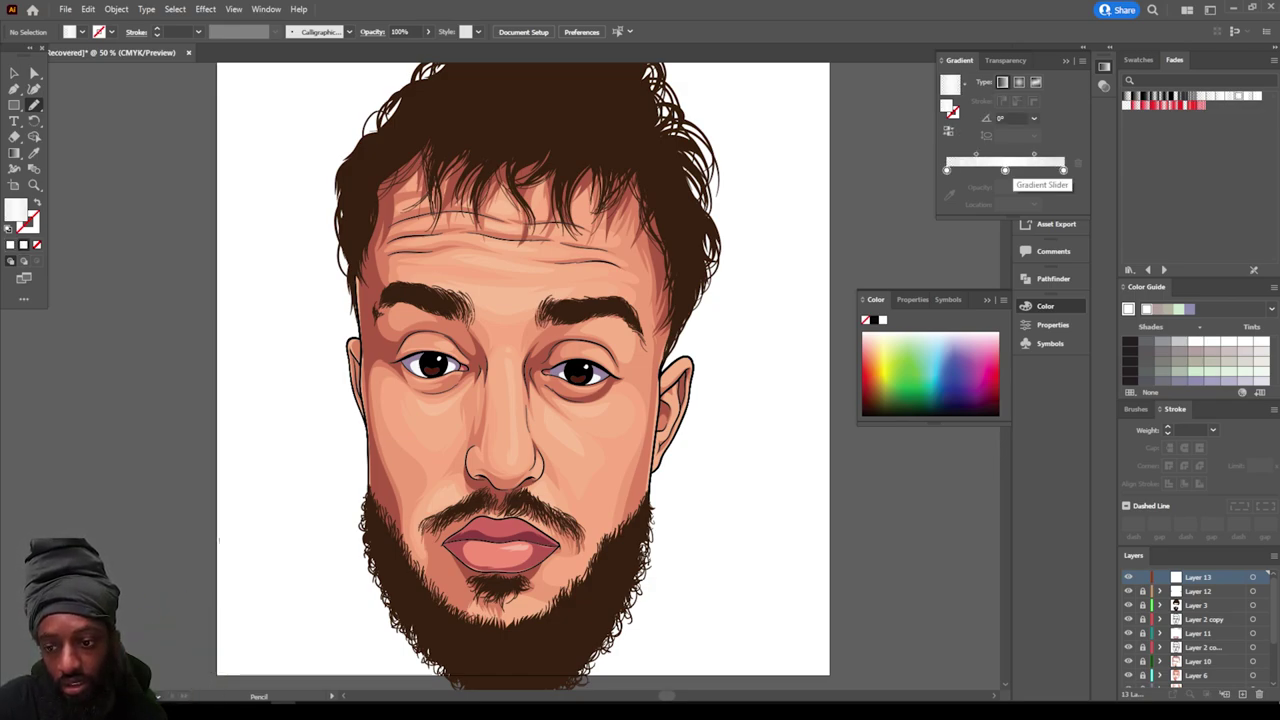
Step: Recolor the gradient's middle stop to orange with C 0, M 32, Y 77 and K 0
{"action": "double_click", "coordinate": [1005, 170]}
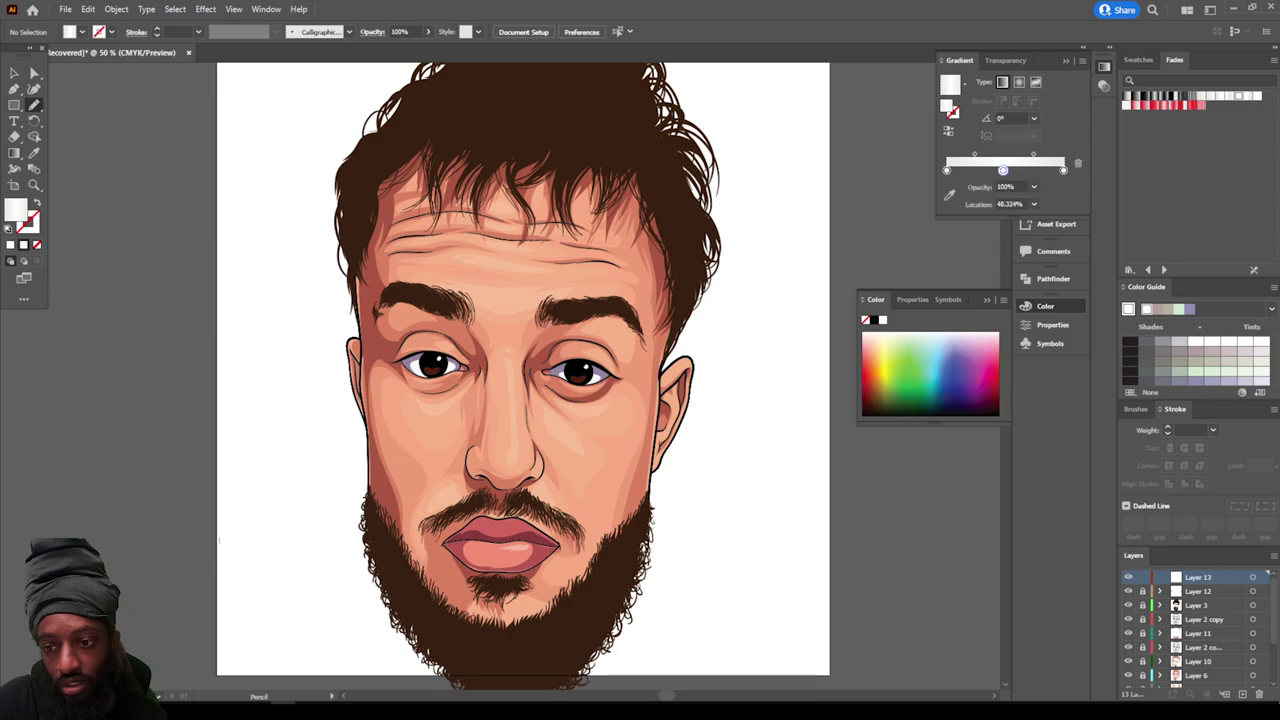
{"action": "left_click", "coordinate": [999, 254]}
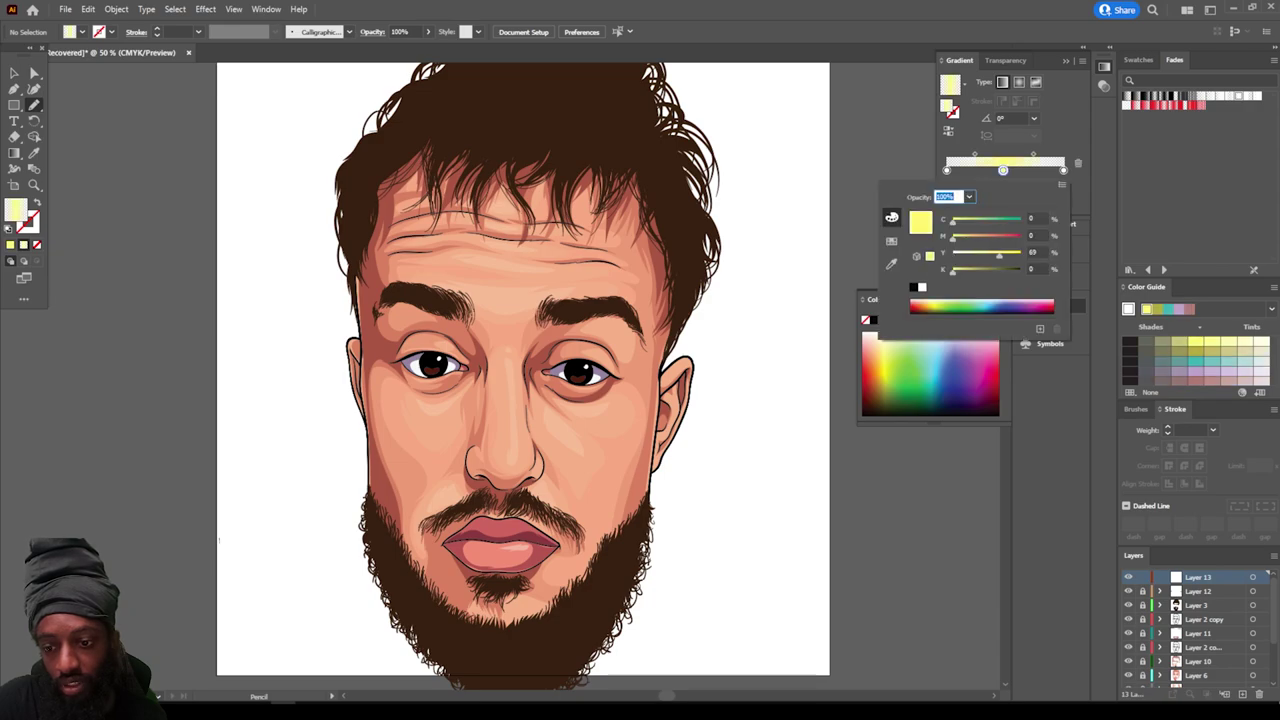
{"action": "left_click_drag", "start_coordinate": [952, 237], "coordinate": [974, 237]}
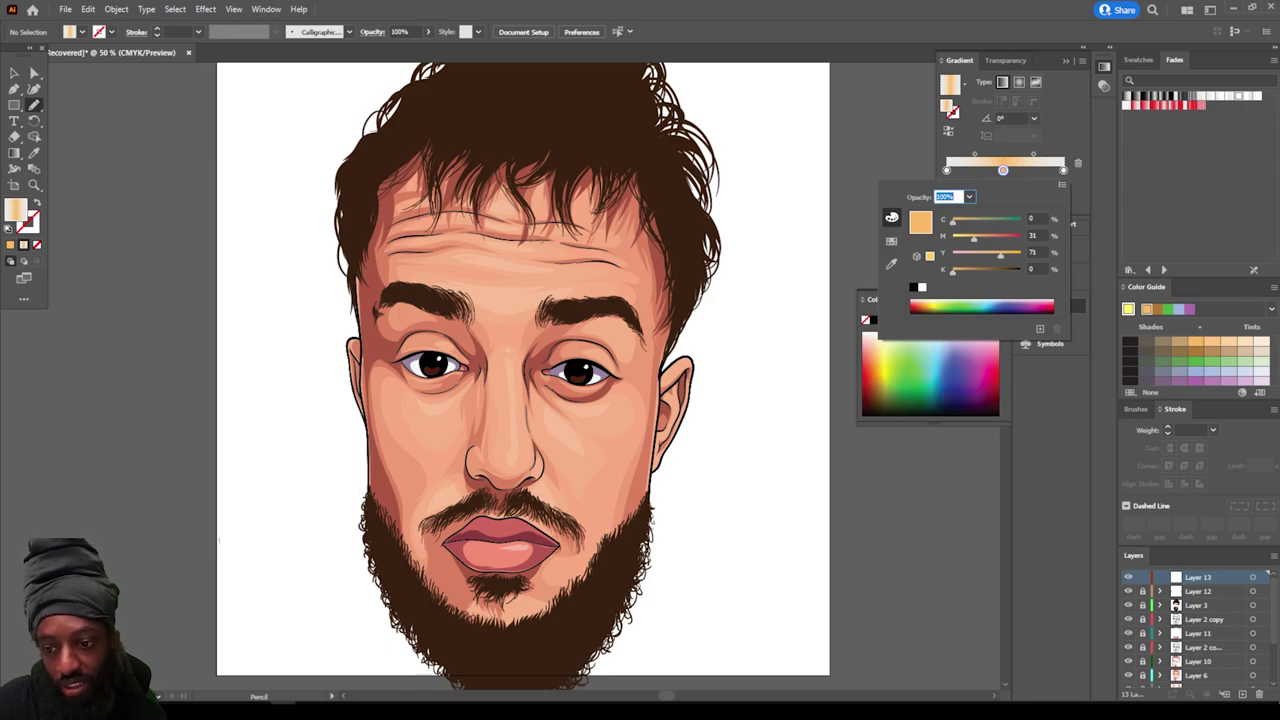
{"action": "left_click_drag", "start_coordinate": [1001, 256], "coordinate": [977, 239]}
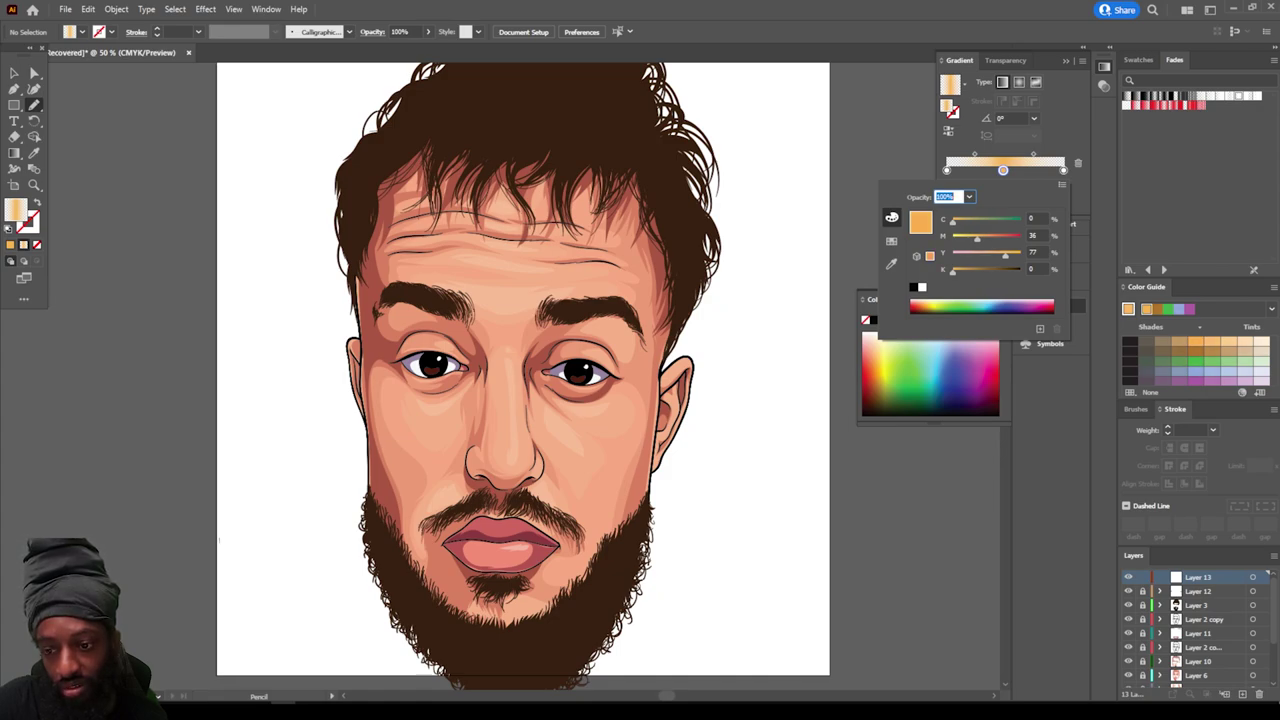
{"action": "left_click_drag", "start_coordinate": [977, 239], "coordinate": [973, 239]}
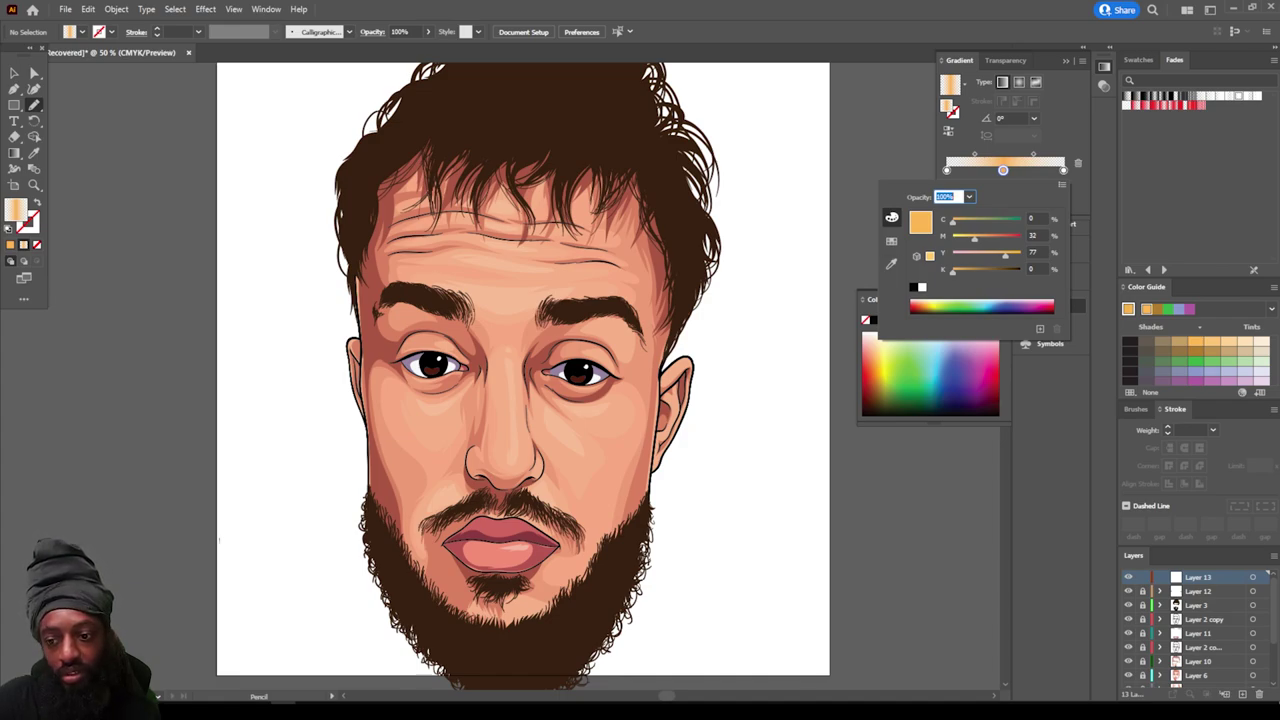
Step: Adjust the gradient midpoints around the orange stop to about 46% before it and 45% after it
{"action": "left_click", "coordinate": [1025, 152]}
{"action": "left_click_drag", "start_coordinate": [1033, 154], "coordinate": [976, 154]}
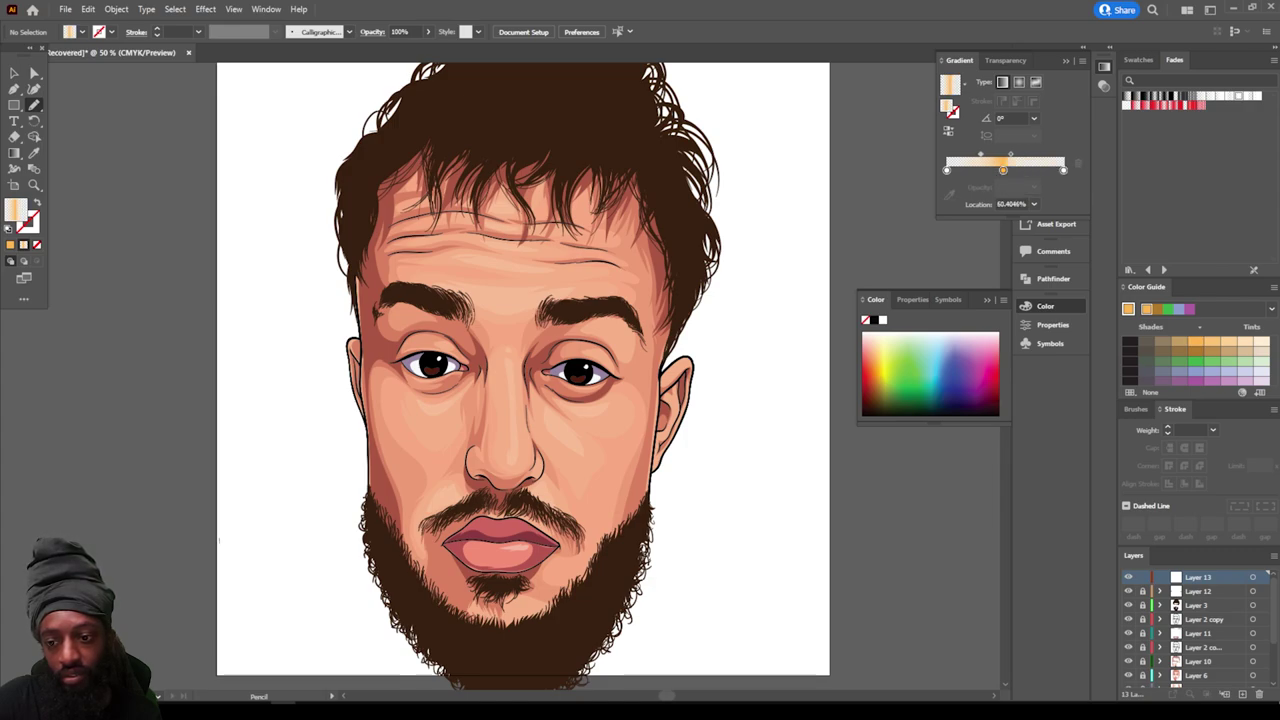
{"action": "type", "text": "87"}
{"action": "key", "text": "Return"}
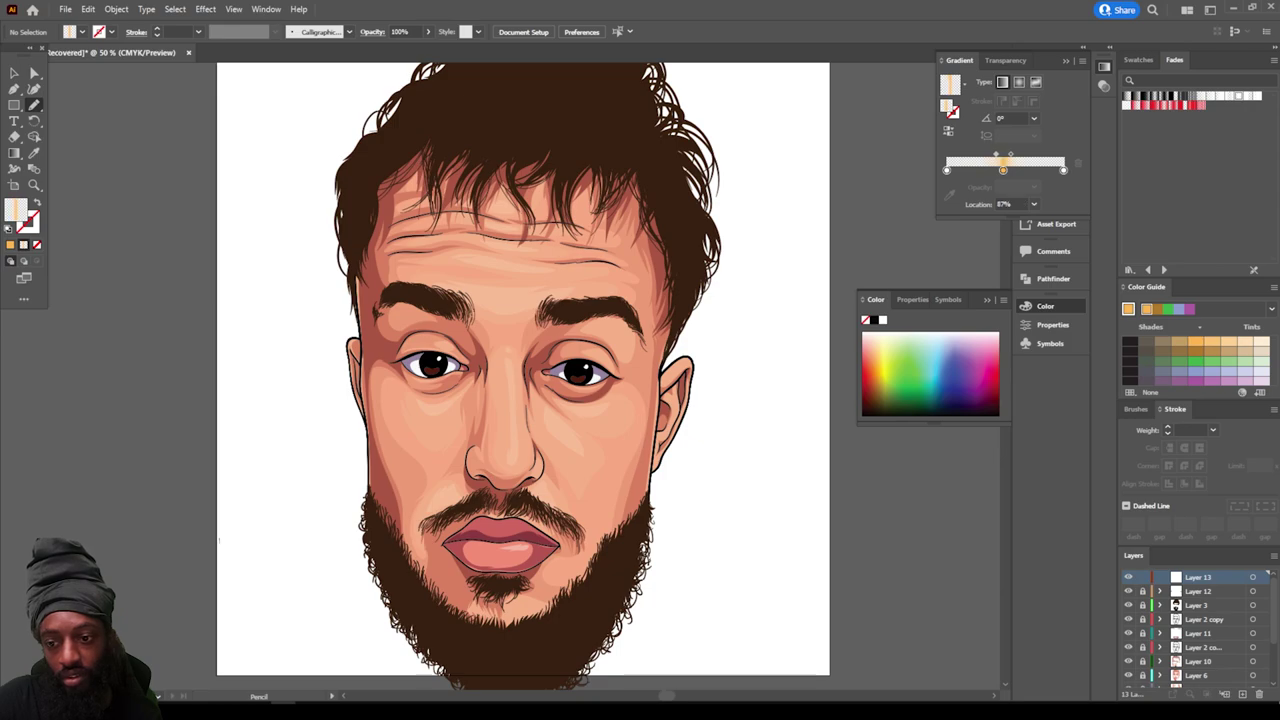
{"action": "left_click_drag", "start_coordinate": [996, 154], "coordinate": [989, 154]}
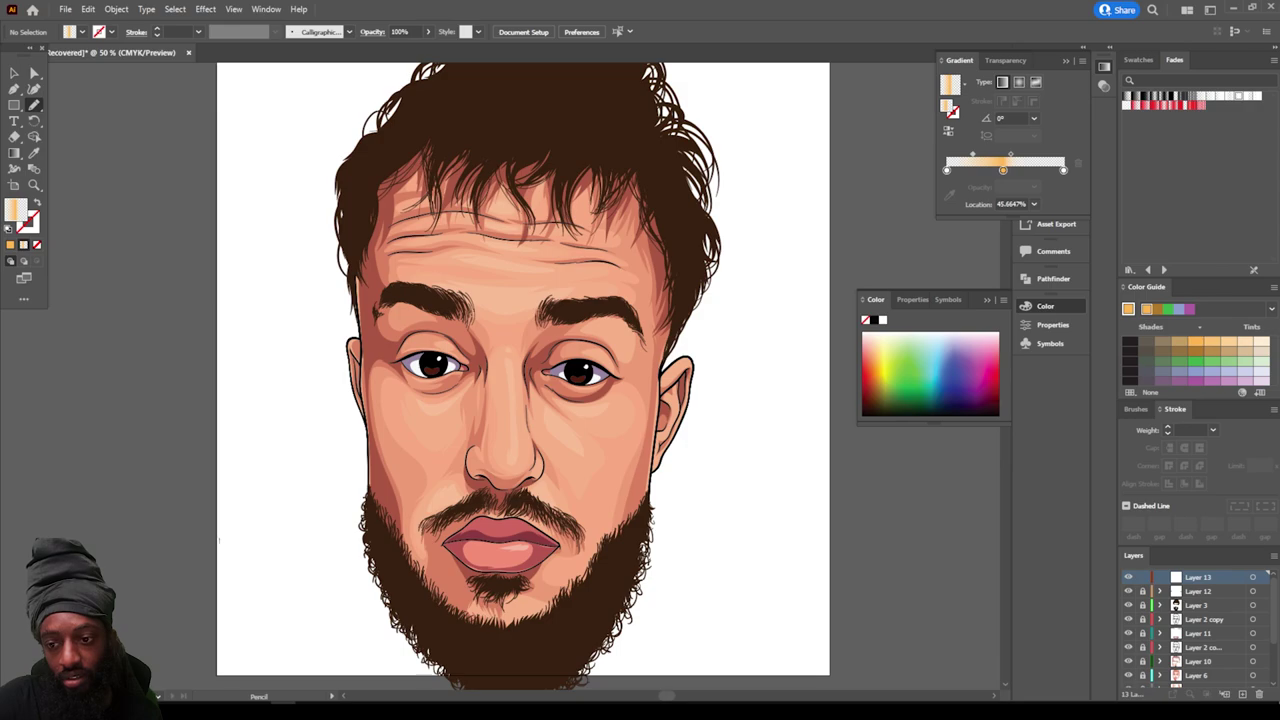
{"action": "left_click_drag", "start_coordinate": [1010, 155], "coordinate": [1020, 155]}
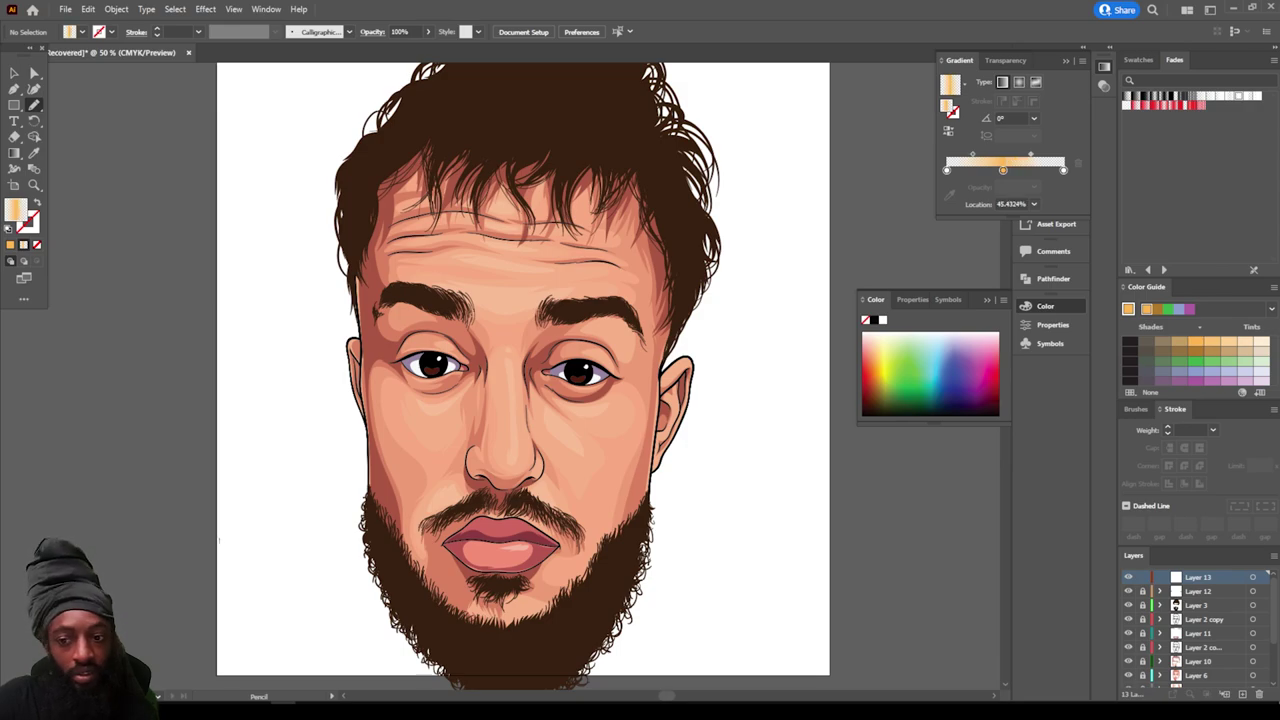
Step: Switch to the Paintbrush tool and move the orange-white gradient from the fill to the stroke
{"action": "left_click", "coordinate": [34, 104]}
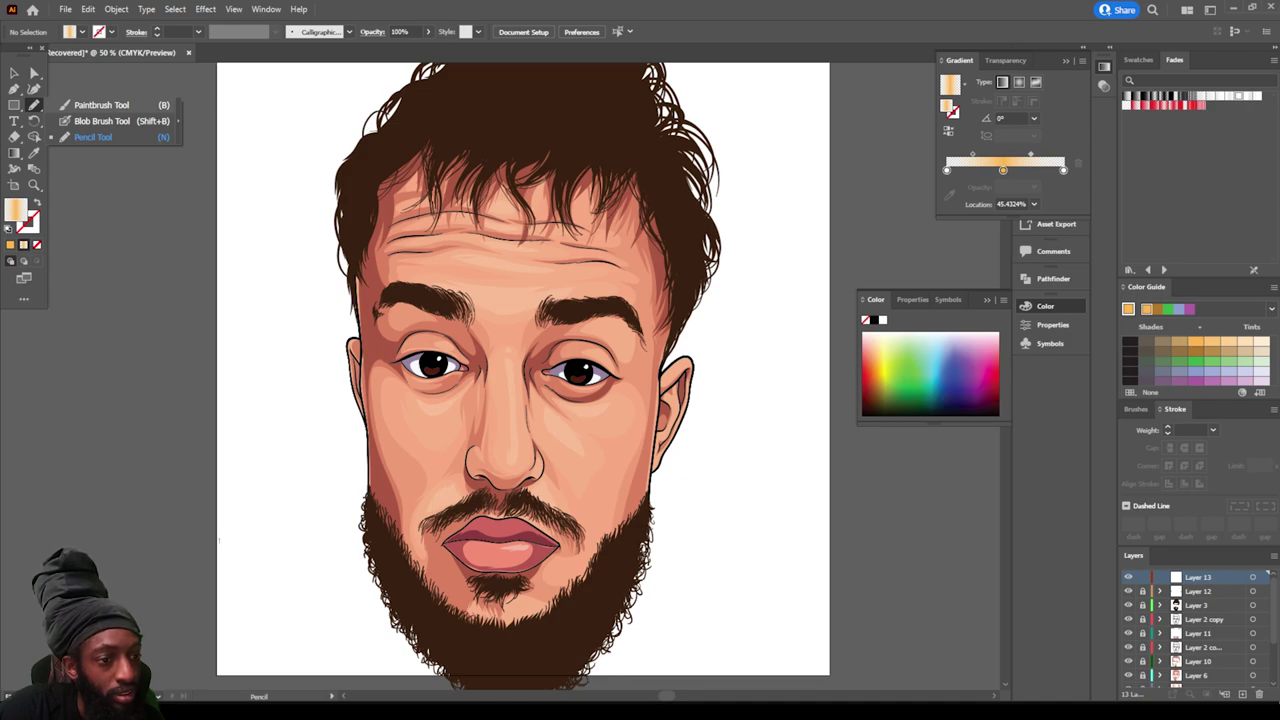
{"action": "left_click", "coordinate": [100, 105]}
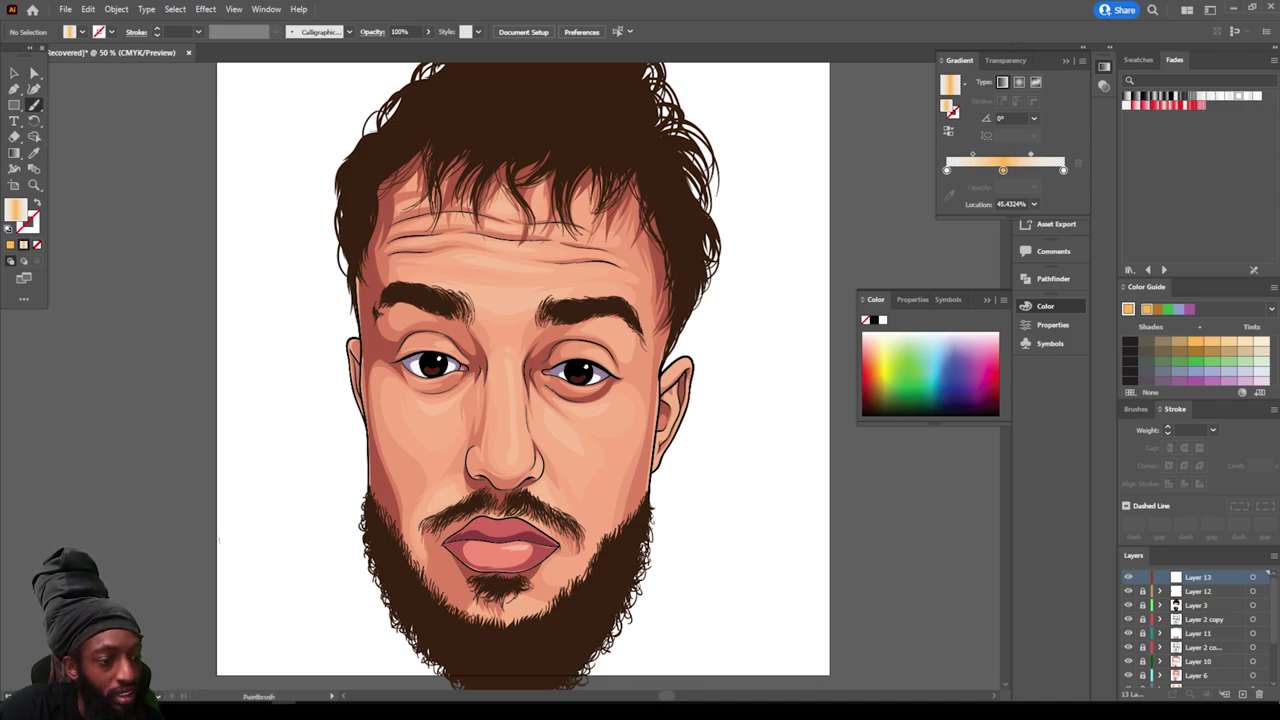
{"action": "left_click", "coordinate": [37, 203]}
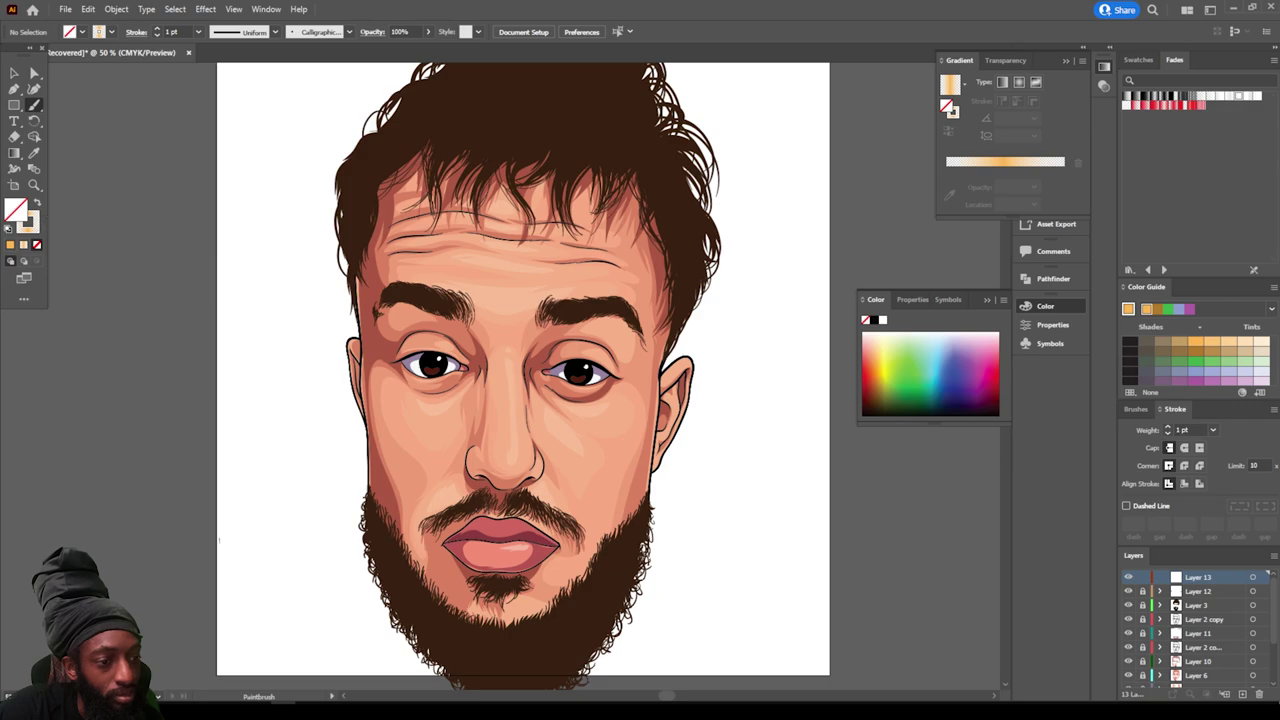
Step: Paint thin 1 pt gradient highlight strands over the middle of the fringe, following the direction of the hair
{"action": "scroll", "coordinate": [378, 252], "scroll_direction": "up", "scroll_amount": 3}
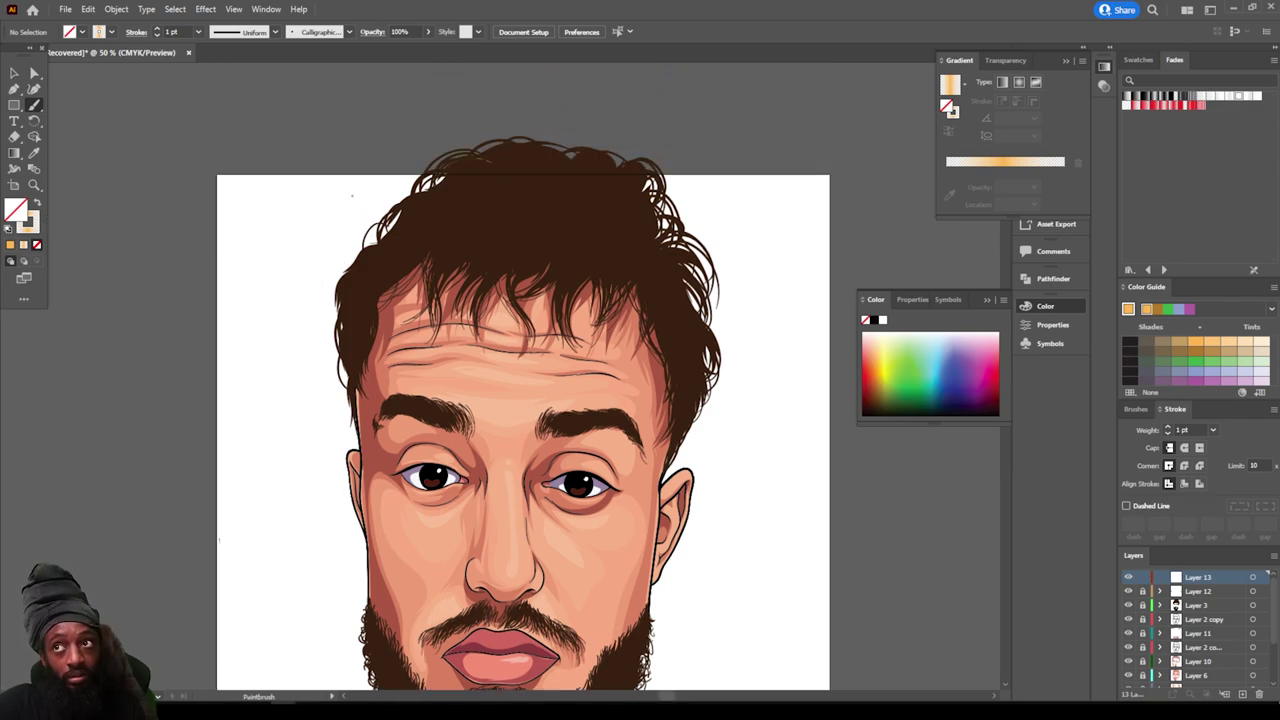
{"action": "scroll", "coordinate": [378, 252], "scroll_direction": "up", "scroll_amount": 5}
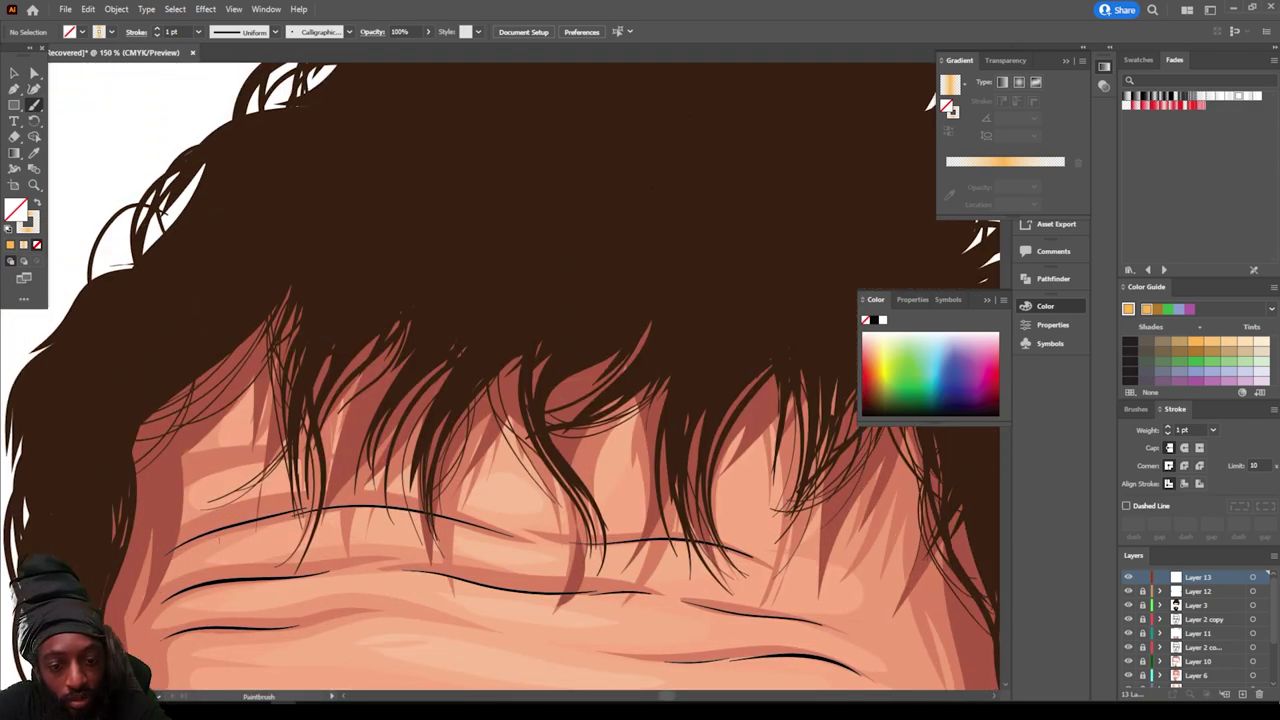
{"action": "mouse_move", "coordinate": [534, 388]}
{"action": "left_mouse_down"}
{"action": "mouse_move", "coordinate": [617, 319]}
{"action": "mouse_move", "coordinate": [526, 366]}
{"action": "left_mouse_up"}
{"action": "left_click_drag", "start_coordinate": [606, 318], "coordinate": [488, 388]}
{"action": "mouse_move", "coordinate": [550, 338]}
{"action": "left_mouse_down"}
{"action": "mouse_move", "coordinate": [462, 402]}
{"action": "mouse_move", "coordinate": [441, 435]}
{"action": "left_mouse_up"}
{"action": "key", "text": "ctrl+minus"}
{"action": "key", "text": "ctrl+minus"}
{"action": "key", "text": "ctrl+minus"}
{"action": "key", "text": "ctrl+minus"}
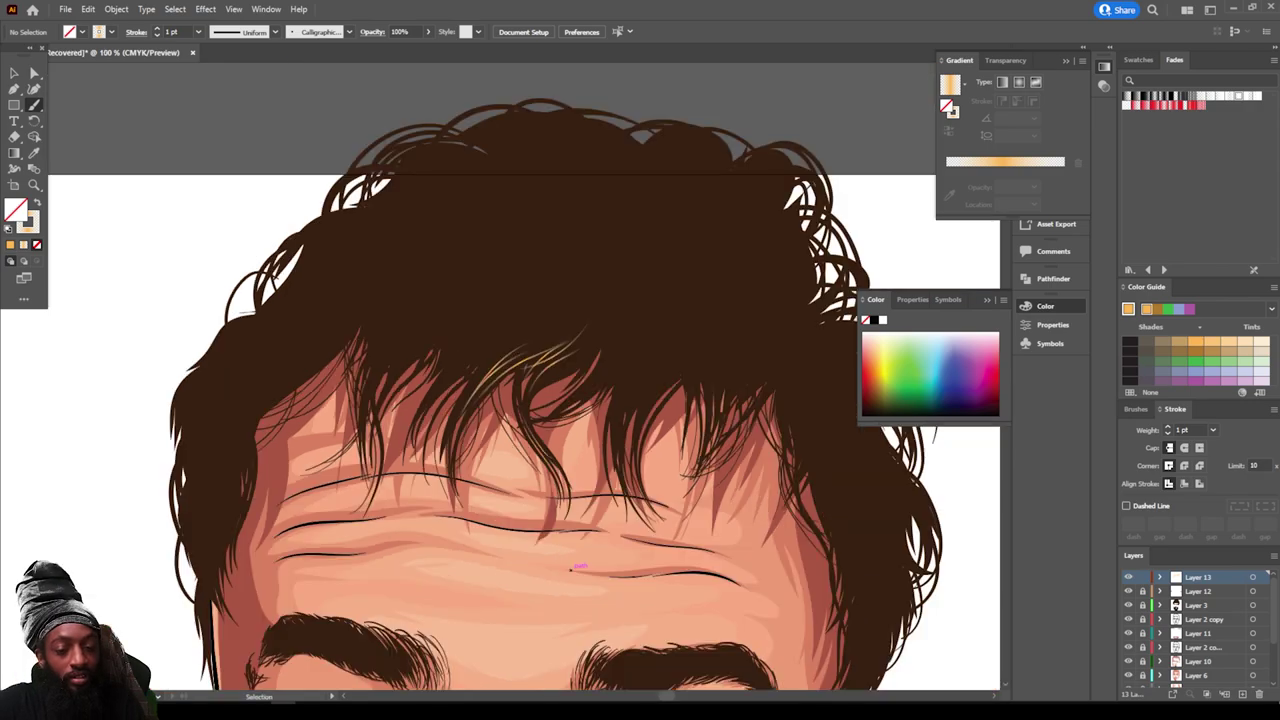
Step: Set the brush stroke weight to 3 pt and paint a thicker highlight strand beside the first ones in the fringe
{"action": "scroll", "coordinate": [219, 541], "scroll_direction": "down", "scroll_amount": 4}
{"action": "key", "text": "ctrl+plus"}
{"action": "key", "text": "ctrl+plus"}
{"action": "key", "text": "ctrl+plus"}
{"action": "key", "text": "ctrl+plus"}
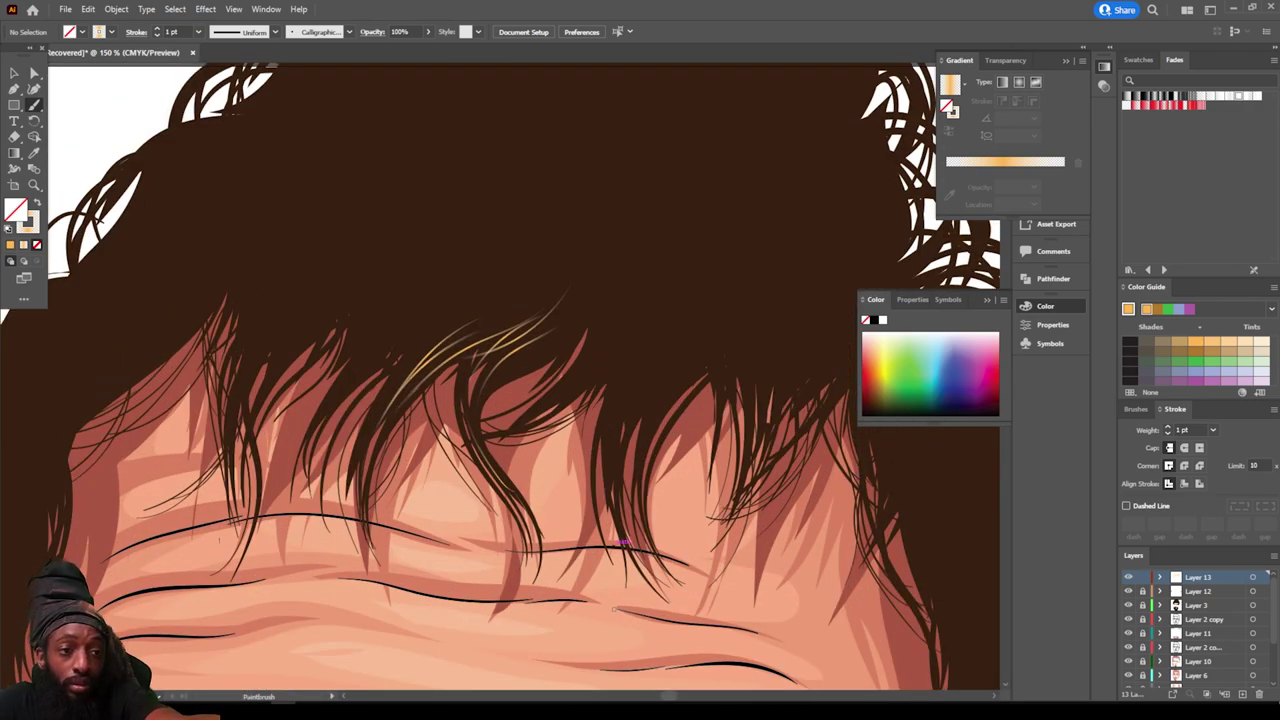
{"action": "left_click", "coordinate": [198, 31]}
{"action": "left_click", "coordinate": [218, 119]}
{"action": "scroll", "coordinate": [537, 336], "scroll_direction": "up", "scroll_amount": 2}
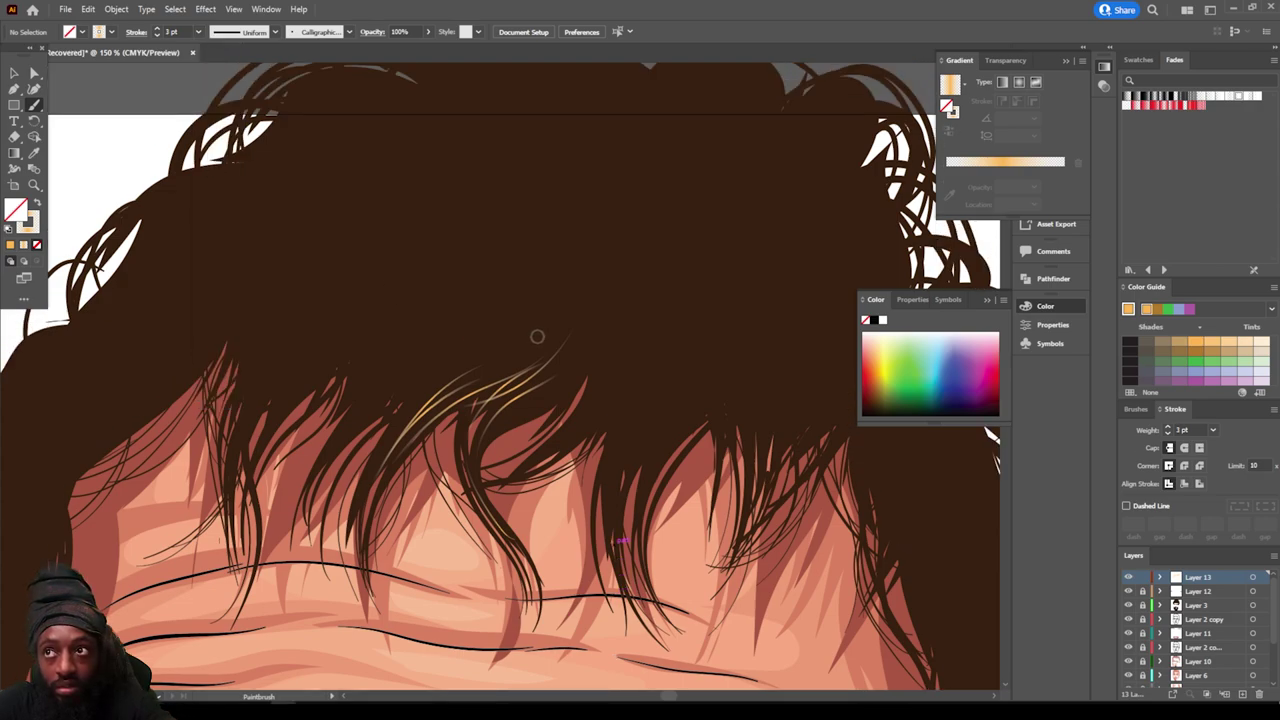
{"action": "scroll", "coordinate": [537, 336], "scroll_direction": "up", "scroll_amount": 1}
{"action": "left_click_drag", "start_coordinate": [515, 352], "coordinate": [370, 452]}
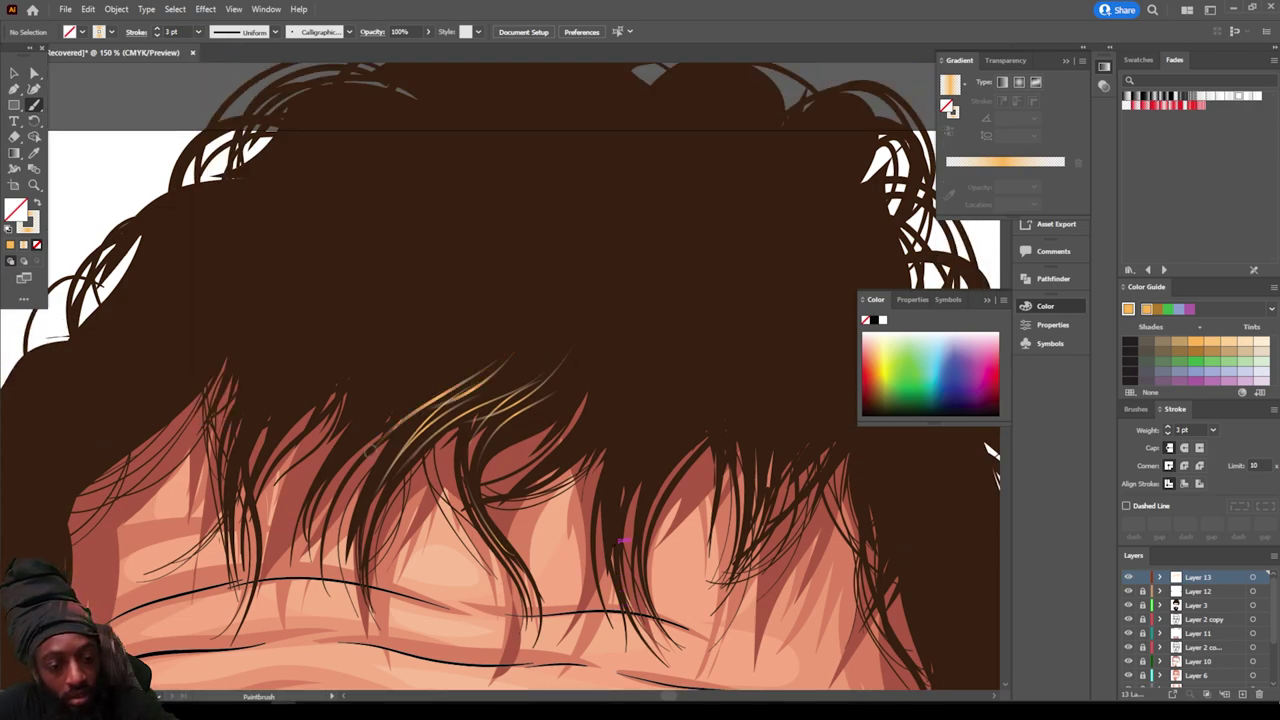
Step: Paint curved 3 pt highlight strands sweeping back from the left part of the fringe
{"action": "mouse_move", "coordinate": [488, 331]}
{"action": "left_mouse_down"}
{"action": "mouse_move", "coordinate": [332, 368]}
{"action": "mouse_move", "coordinate": [252, 440]}
{"action": "left_mouse_up"}
{"action": "left_click_drag", "start_coordinate": [402, 311], "coordinate": [247, 425]}
{"action": "left_click_drag", "start_coordinate": [464, 288], "coordinate": [328, 317]}
{"action": "mouse_move", "coordinate": [424, 289]}
{"action": "left_mouse_down"}
{"action": "mouse_move", "coordinate": [287, 317]}
{"action": "mouse_move", "coordinate": [244, 380]}
{"action": "left_mouse_up"}
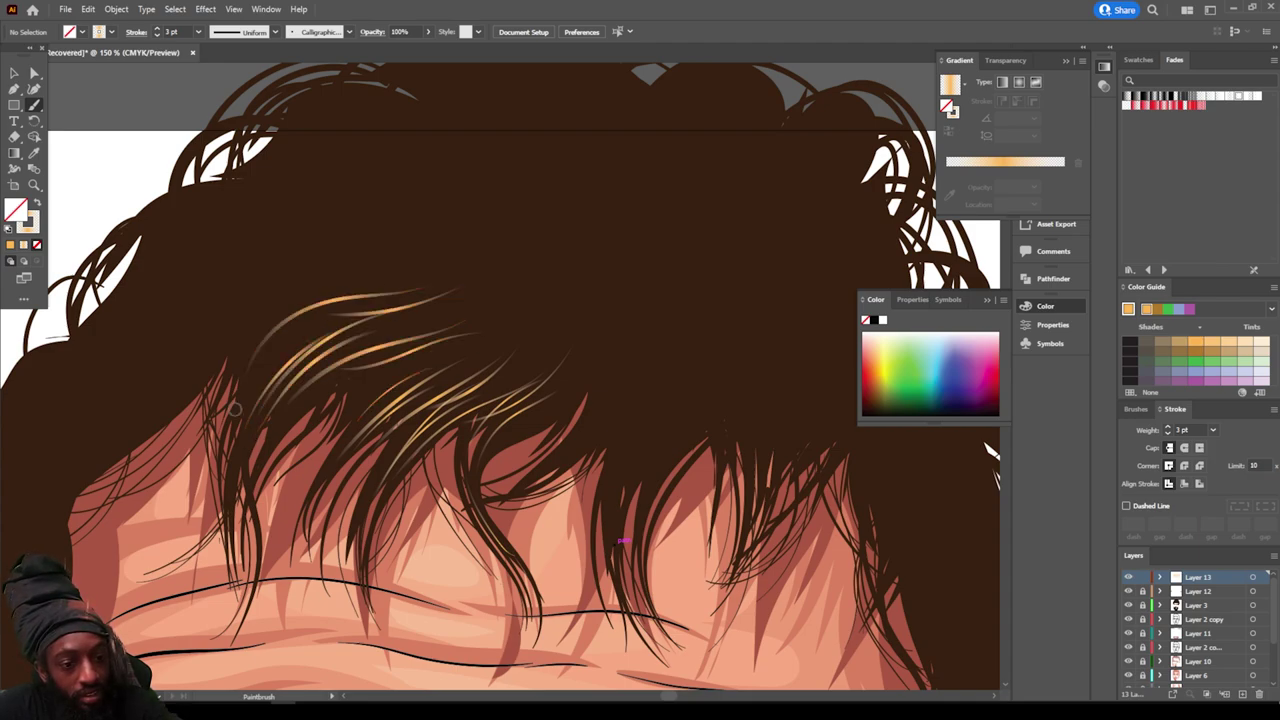
{"action": "left_click_drag", "start_coordinate": [292, 292], "coordinate": [236, 384]}
{"action": "left_click_drag", "start_coordinate": [330, 278], "coordinate": [246, 354]}
{"action": "left_click_drag", "start_coordinate": [384, 262], "coordinate": [230, 344]}
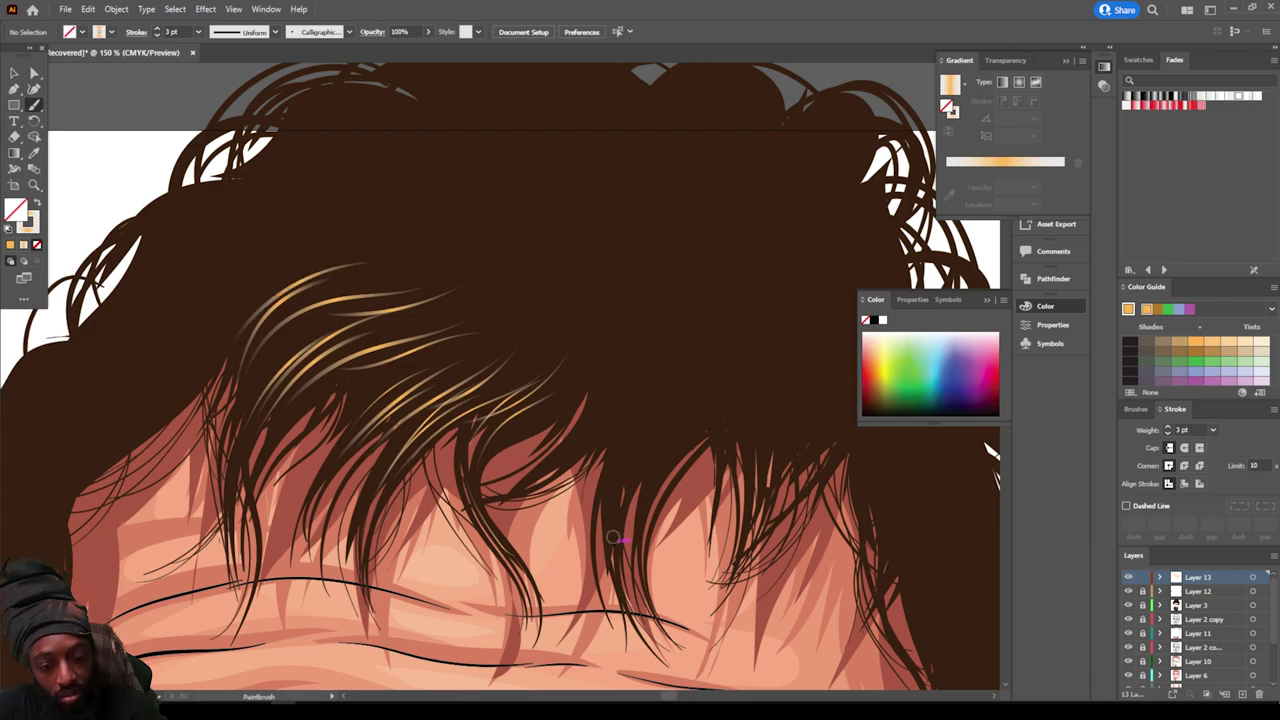
Step: Paint a cluster of six highlight strands where the fringe parts right of the forehead's center
{"action": "mouse_move", "coordinate": [644, 574]}
{"action": "left_mouse_down"}
{"action": "mouse_move", "coordinate": [655, 482]}
{"action": "mouse_move", "coordinate": [696, 427]}
{"action": "left_mouse_up"}
{"action": "mouse_move", "coordinate": [627, 550]}
{"action": "left_mouse_down"}
{"action": "mouse_move", "coordinate": [677, 438]}
{"action": "mouse_move", "coordinate": [611, 538]}
{"action": "mouse_move", "coordinate": [704, 368]}
{"action": "left_mouse_up"}
{"action": "left_click_drag", "start_coordinate": [594, 474], "coordinate": [696, 382]}
{"action": "left_click_drag", "start_coordinate": [550, 471], "coordinate": [662, 397]}
{"action": "left_click_drag", "start_coordinate": [544, 466], "coordinate": [683, 369]}
{"action": "left_click_drag", "start_coordinate": [518, 497], "coordinate": [655, 397]}
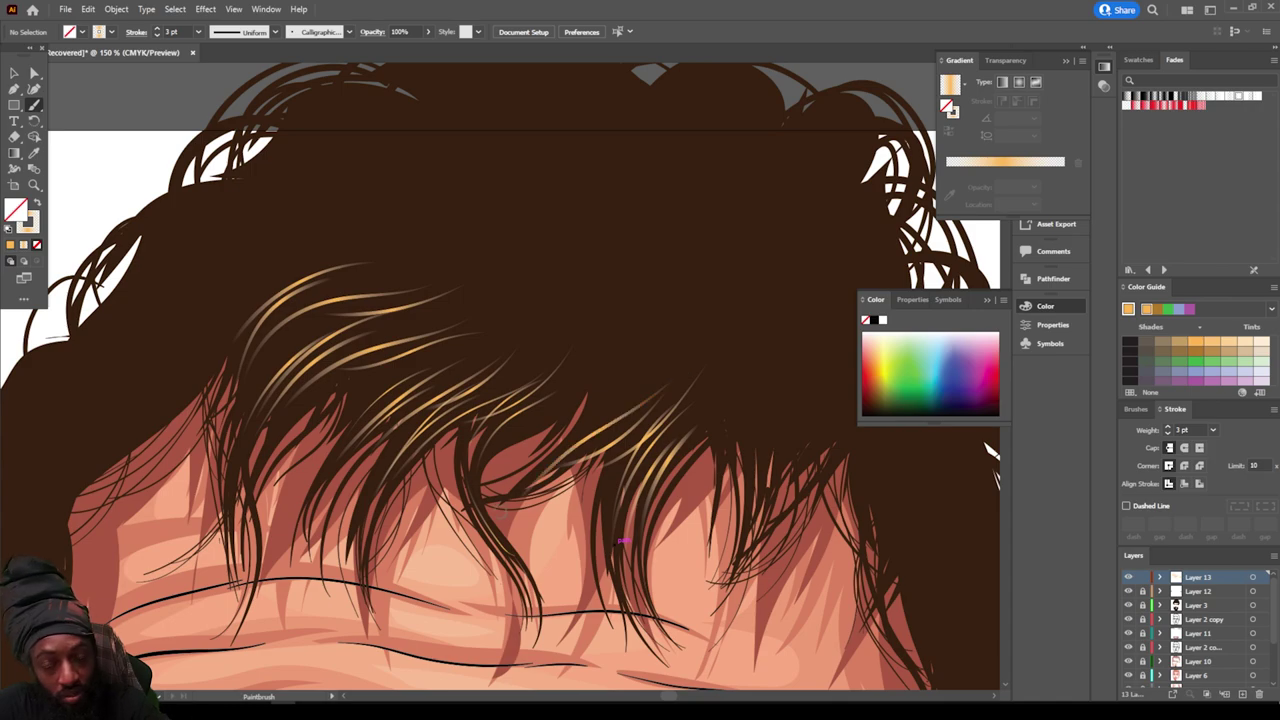
Step: Paint diagonal highlight strands at the right end of the fringe, above the temple
{"action": "key", "text": "ctrl+minus"}
{"action": "key", "text": "ctrl+minus"}
{"action": "key", "text": "ctrl+minus"}
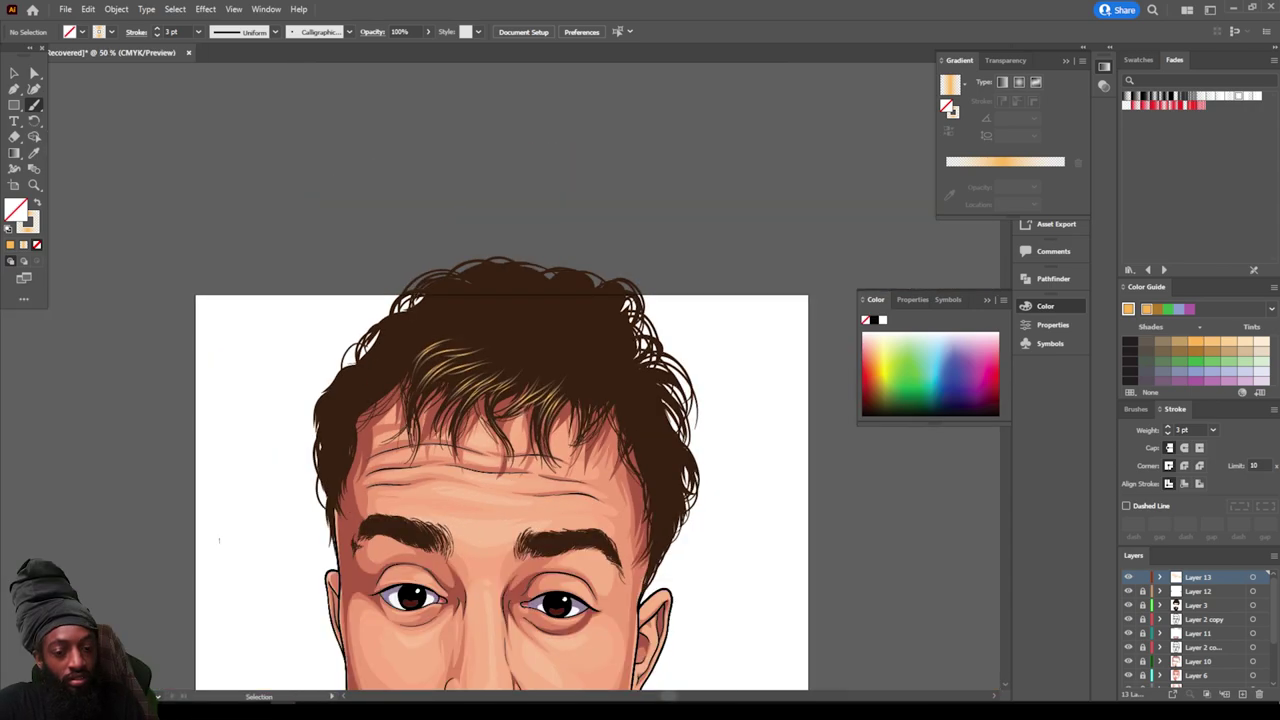
{"action": "scroll", "coordinate": [500, 376], "scroll_direction": "down", "scroll_amount": 6}
{"action": "key", "text": "ctrl+plus"}
{"action": "key", "text": "ctrl+plus"}
{"action": "scroll", "coordinate": [777, 451], "scroll_direction": "right", "scroll_amount": 3}
{"action": "scroll", "coordinate": [657, 338], "scroll_direction": "up", "scroll_amount": 8}
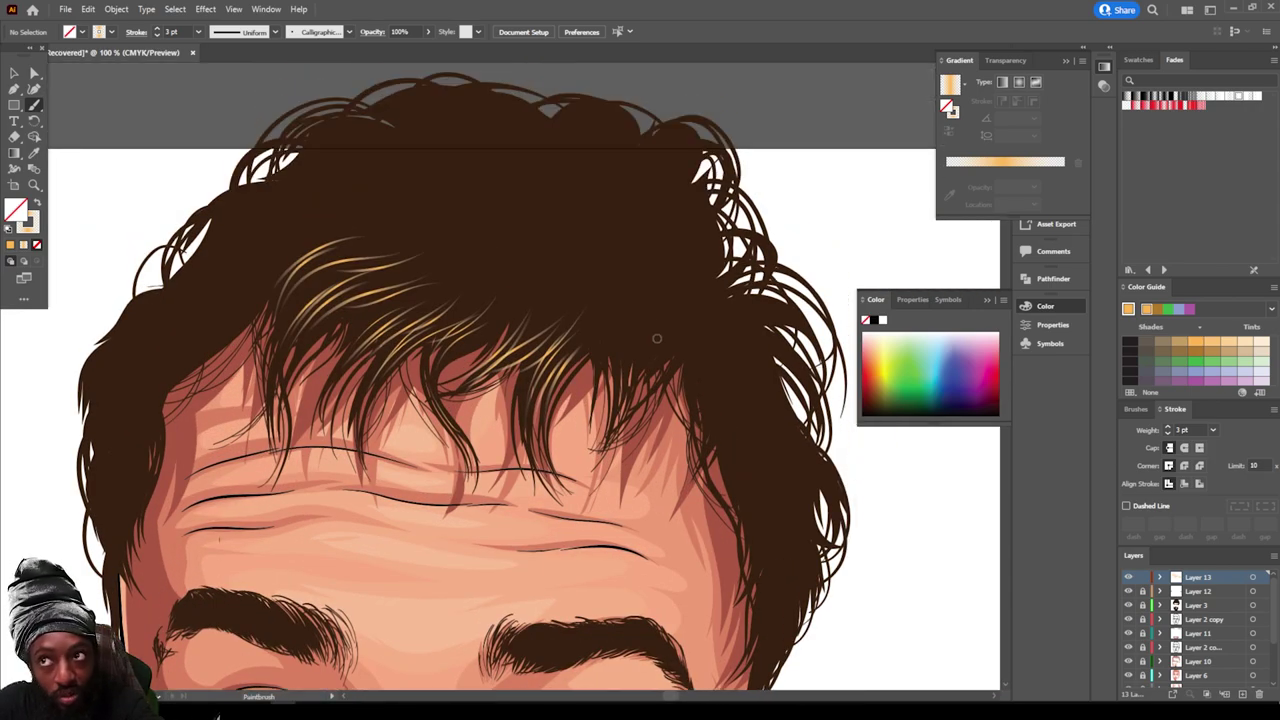
{"action": "mouse_move", "coordinate": [627, 428]}
{"action": "left_mouse_down"}
{"action": "mouse_move", "coordinate": [652, 328]}
{"action": "mouse_move", "coordinate": [637, 356]}
{"action": "mouse_move", "coordinate": [636, 325]}
{"action": "left_mouse_up"}
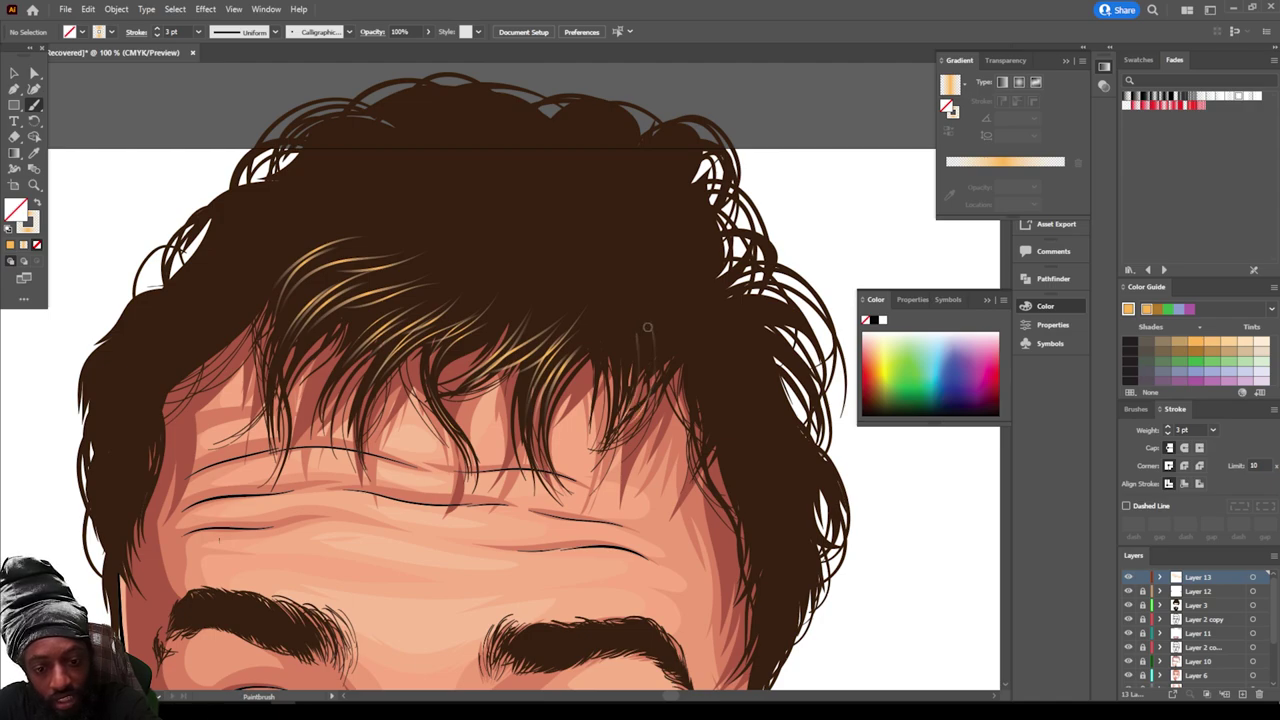
{"action": "scroll", "coordinate": [647, 327], "scroll_direction": "up", "scroll_amount": 2}
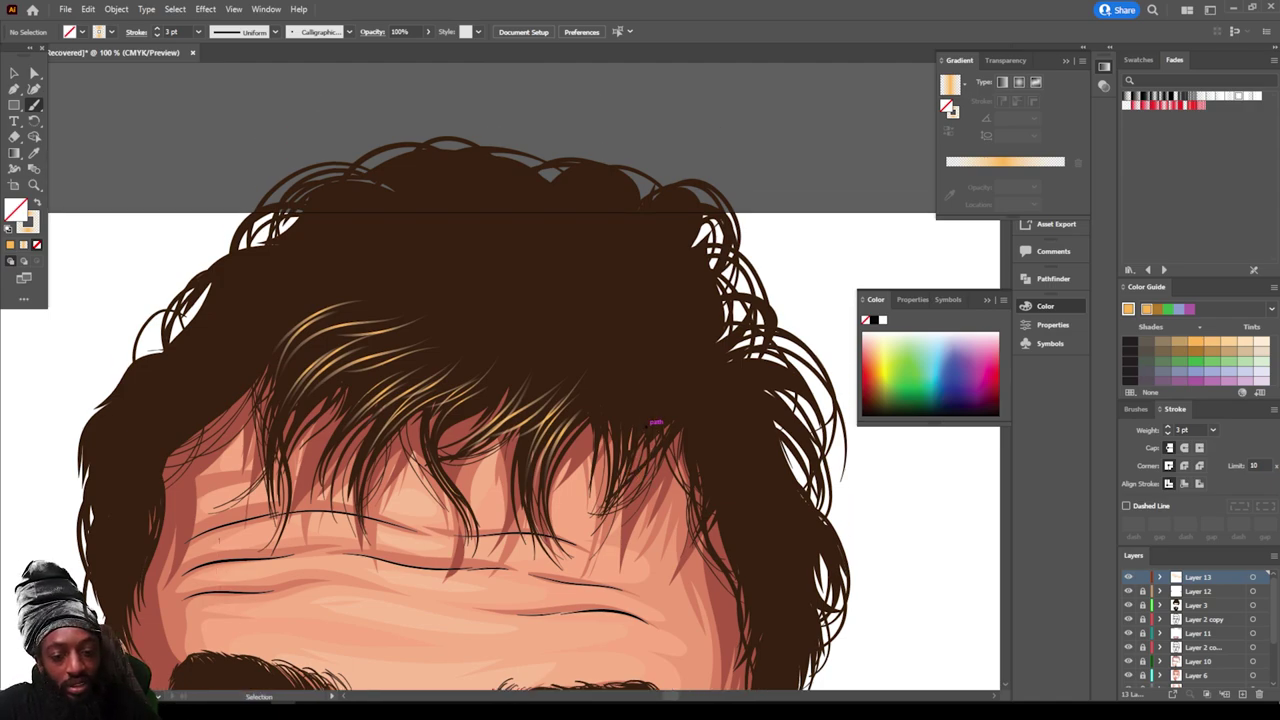
{"action": "key", "text": "ctrl+plus"}
{"action": "scroll", "coordinate": [786, 465], "scroll_direction": "right", "scroll_amount": 3}
{"action": "scroll", "coordinate": [786, 465], "scroll_direction": "up", "scroll_amount": 3}
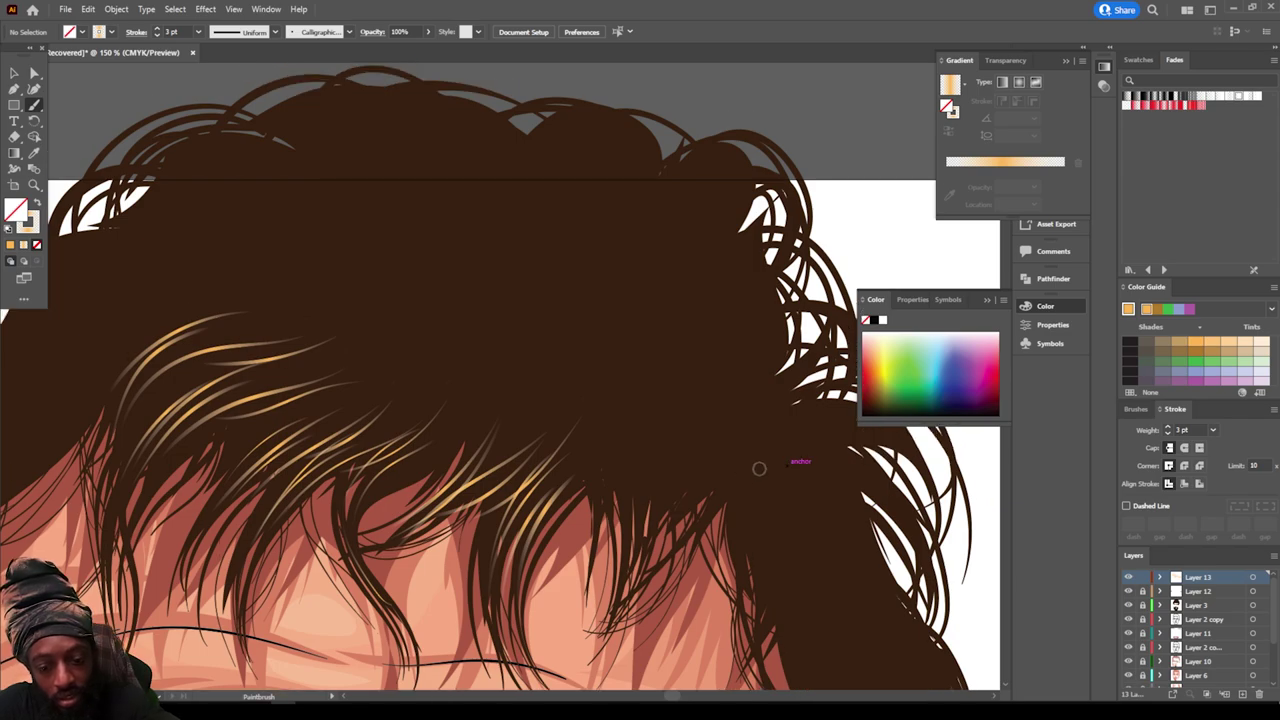
{"action": "mouse_move", "coordinate": [754, 461]}
{"action": "left_mouse_down"}
{"action": "mouse_move", "coordinate": [698, 515]}
{"action": "mouse_move", "coordinate": [740, 455]}
{"action": "mouse_move", "coordinate": [655, 548]}
{"action": "left_mouse_up"}
{"action": "left_click_drag", "start_coordinate": [684, 488], "coordinate": [614, 590]}
{"action": "left_click_drag", "start_coordinate": [655, 500], "coordinate": [646, 536]}
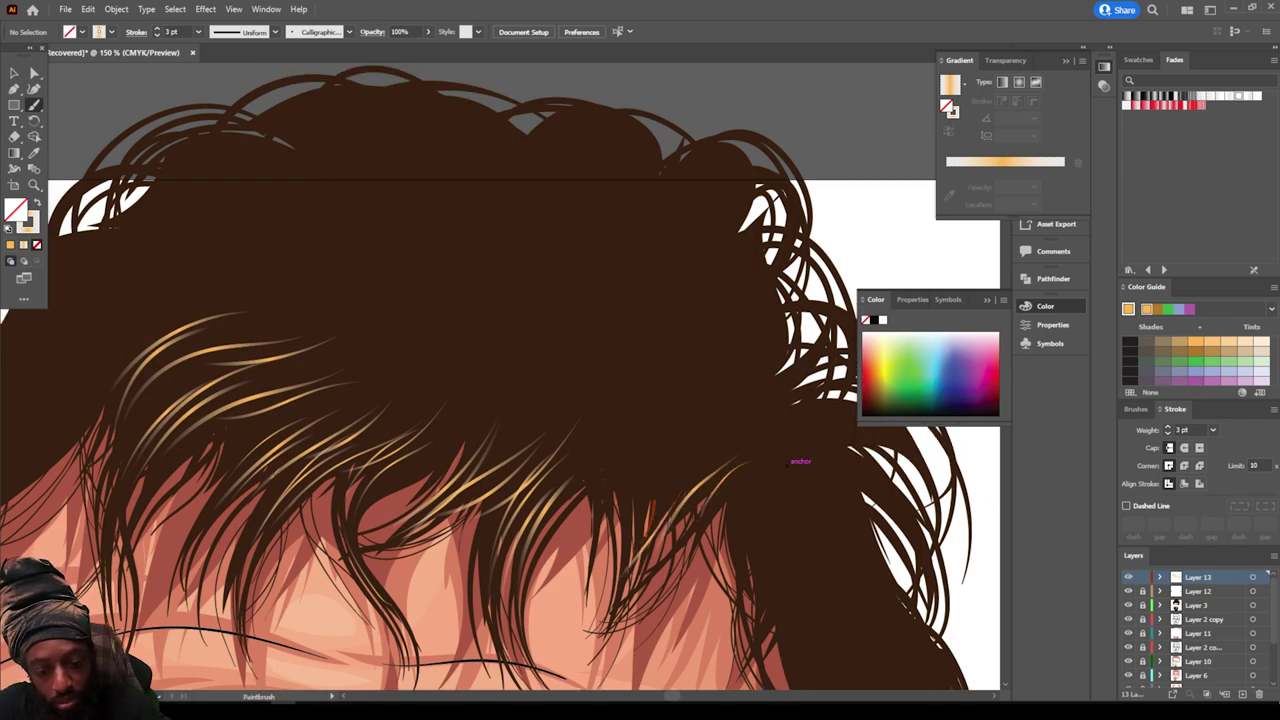
{"action": "left_click_drag", "start_coordinate": [638, 418], "coordinate": [645, 503]}
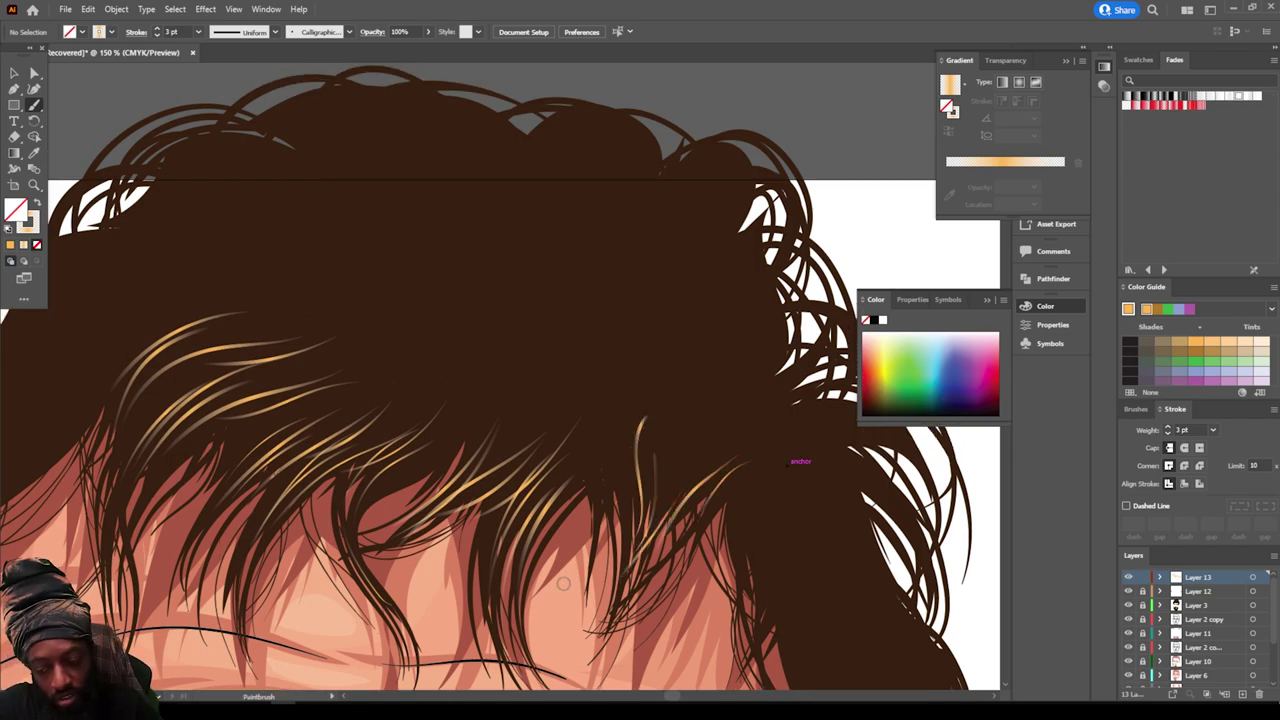
{"action": "key", "text": "ctrl+z"}
{"action": "key", "text": "ctrl+z"}
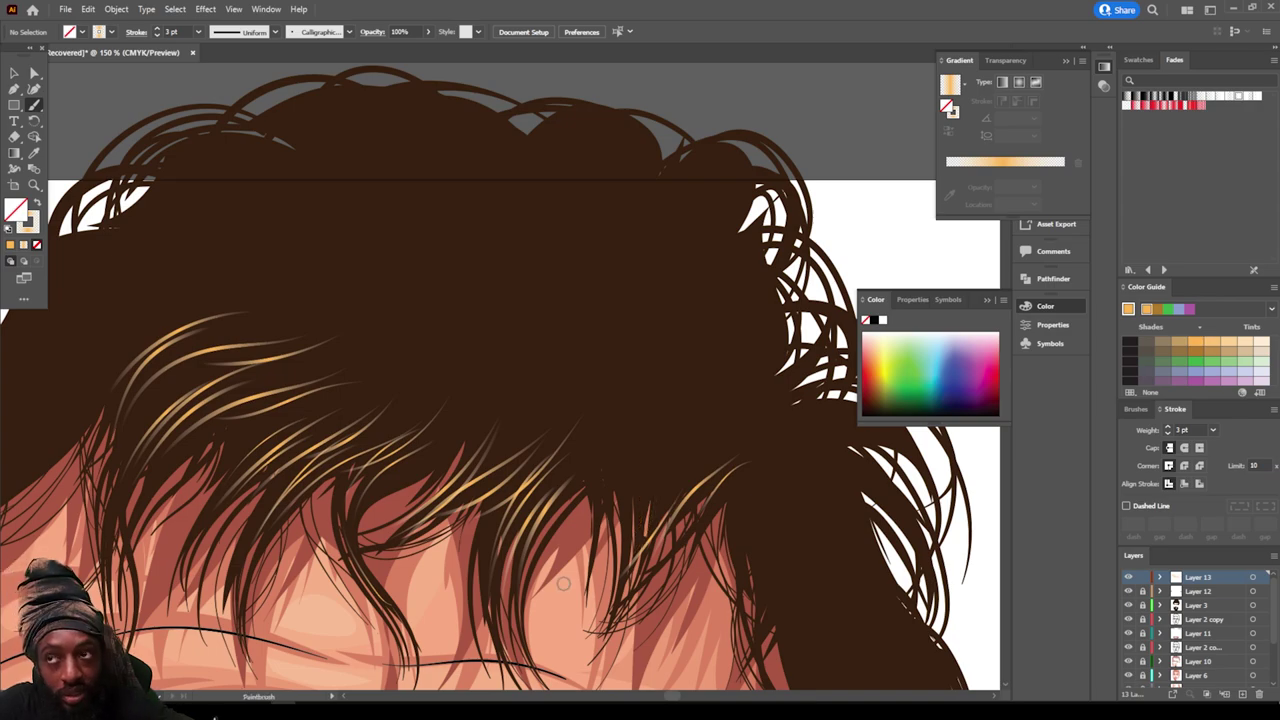
{"action": "left_click_drag", "start_coordinate": [612, 268], "coordinate": [690, 400]}
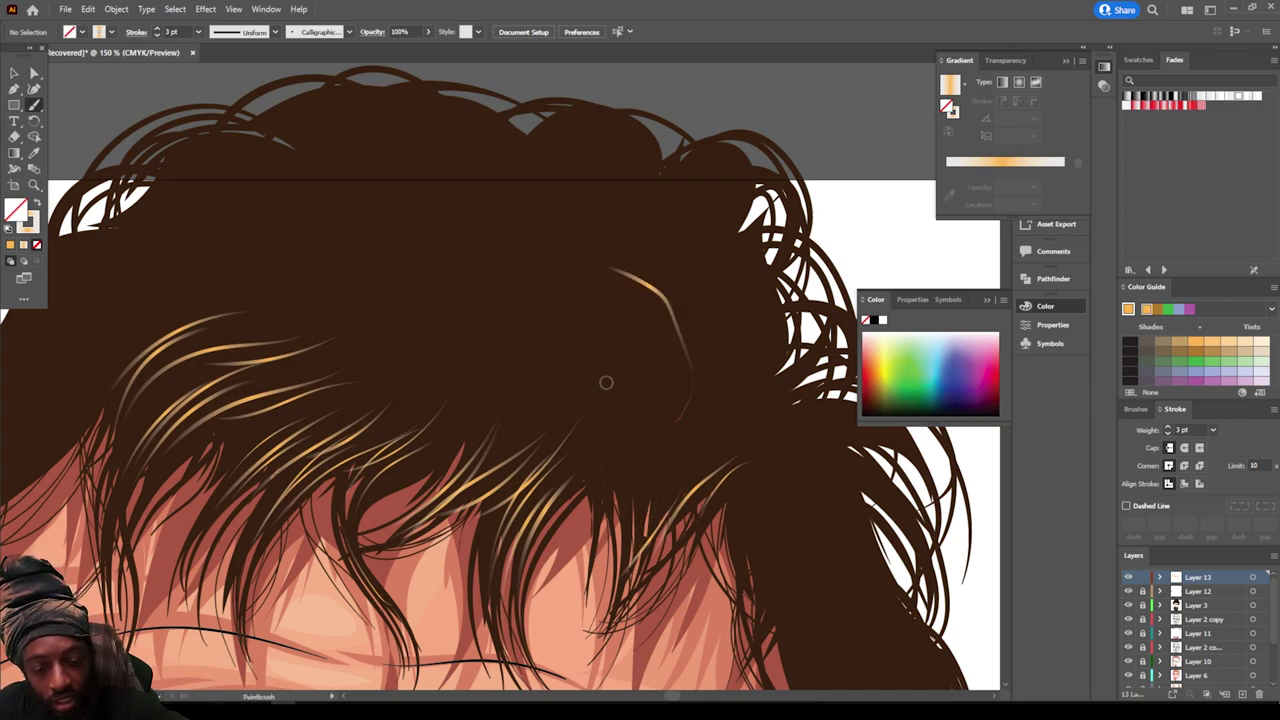
{"action": "key", "text": "ctrl+z"}
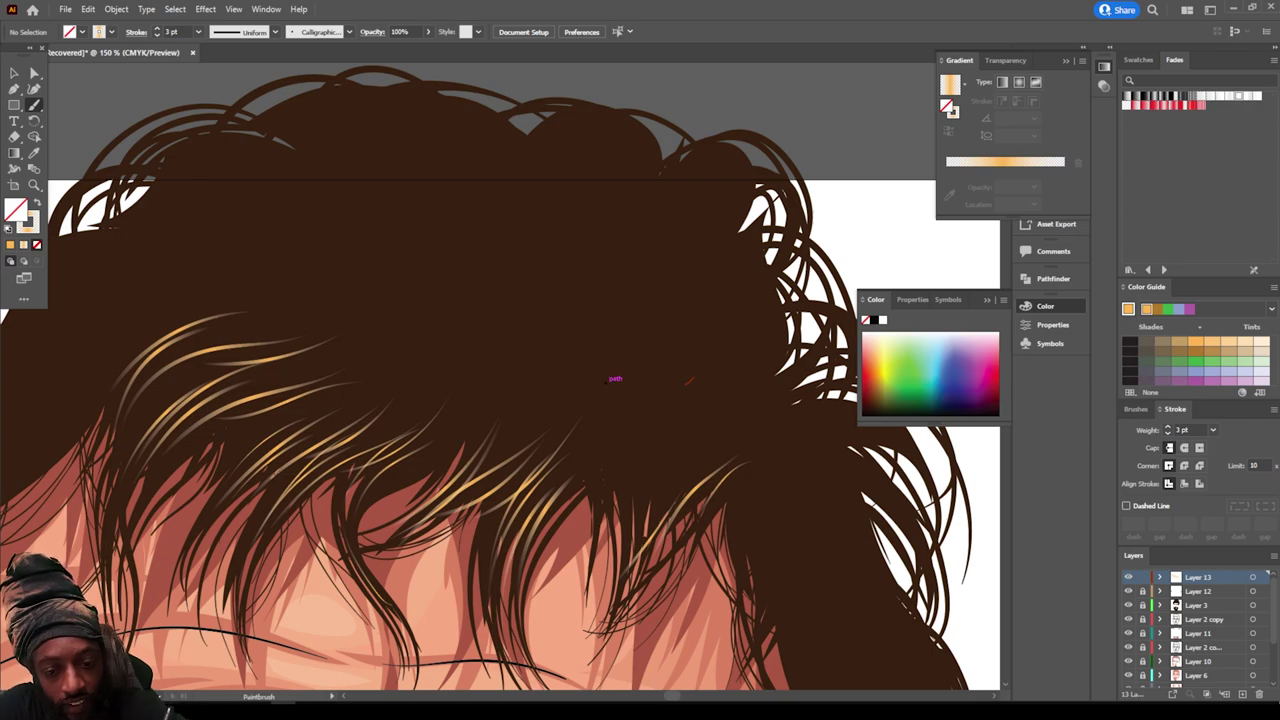
Step: Paint long wavy highlight strands across the middle and upper left of the dark hair mass
{"action": "left_click_drag", "start_coordinate": [688, 385], "coordinate": [582, 409]}
{"action": "left_click_drag", "start_coordinate": [662, 374], "coordinate": [535, 373]}
{"action": "left_click_drag", "start_coordinate": [630, 360], "coordinate": [500, 295]}
{"action": "left_click_drag", "start_coordinate": [597, 310], "coordinate": [422, 284]}
{"action": "mouse_move", "coordinate": [414, 266]}
{"action": "left_mouse_down"}
{"action": "mouse_move", "coordinate": [442, 256]}
{"action": "mouse_move", "coordinate": [564, 268]}
{"action": "left_mouse_up"}
{"action": "left_click_drag", "start_coordinate": [554, 251], "coordinate": [382, 273]}
{"action": "mouse_move", "coordinate": [495, 220]}
{"action": "left_mouse_down"}
{"action": "mouse_move", "coordinate": [370, 251]}
{"action": "mouse_move", "coordinate": [302, 220]}
{"action": "left_mouse_up"}
{"action": "mouse_move", "coordinate": [418, 204]}
{"action": "left_mouse_down"}
{"action": "mouse_move", "coordinate": [368, 193]}
{"action": "mouse_move", "coordinate": [237, 242]}
{"action": "mouse_move", "coordinate": [476, 352]}
{"action": "mouse_move", "coordinate": [310, 375]}
{"action": "left_mouse_up"}
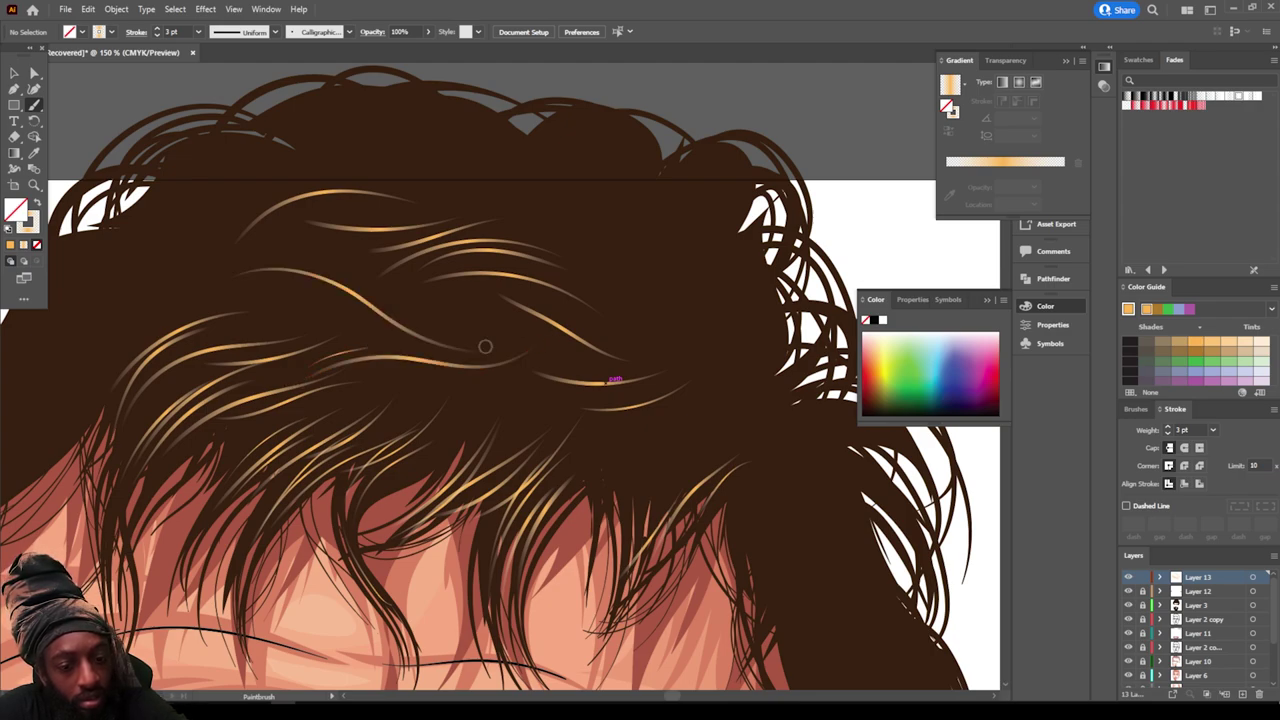
Step: Add three gently curved highlight strands just above the right half of the fringe
{"action": "left_click_drag", "start_coordinate": [648, 394], "coordinate": [580, 432]}
{"action": "left_click_drag", "start_coordinate": [728, 392], "coordinate": [598, 430]}
{"action": "left_click_drag", "start_coordinate": [590, 404], "coordinate": [457, 437]}
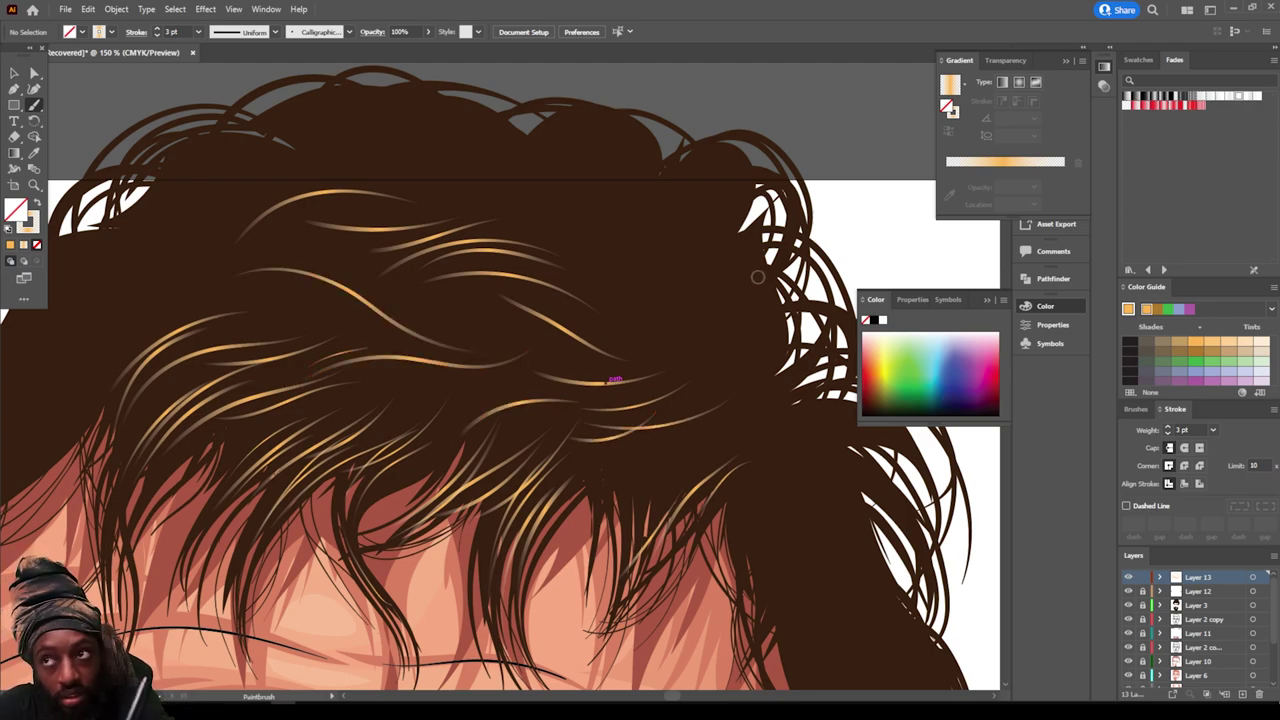
Step: Paint wavy highlight strands across the crown, including a large curl near the hair's upper right edge
{"action": "mouse_move", "coordinate": [758, 278]}
{"action": "left_mouse_down"}
{"action": "mouse_move", "coordinate": [743, 330]}
{"action": "mouse_move", "coordinate": [731, 305]}
{"action": "mouse_move", "coordinate": [592, 232]}
{"action": "left_mouse_up"}
{"action": "mouse_move", "coordinate": [722, 216]}
{"action": "left_mouse_down"}
{"action": "mouse_move", "coordinate": [583, 215]}
{"action": "mouse_move", "coordinate": [521, 174]}
{"action": "mouse_move", "coordinate": [448, 168]}
{"action": "left_mouse_up"}
{"action": "mouse_move", "coordinate": [512, 156]}
{"action": "left_mouse_down"}
{"action": "mouse_move", "coordinate": [430, 152]}
{"action": "mouse_move", "coordinate": [408, 164]}
{"action": "left_mouse_up"}
{"action": "left_click_drag", "start_coordinate": [460, 129], "coordinate": [338, 160]}
{"action": "left_click_drag", "start_coordinate": [412, 141], "coordinate": [298, 124]}
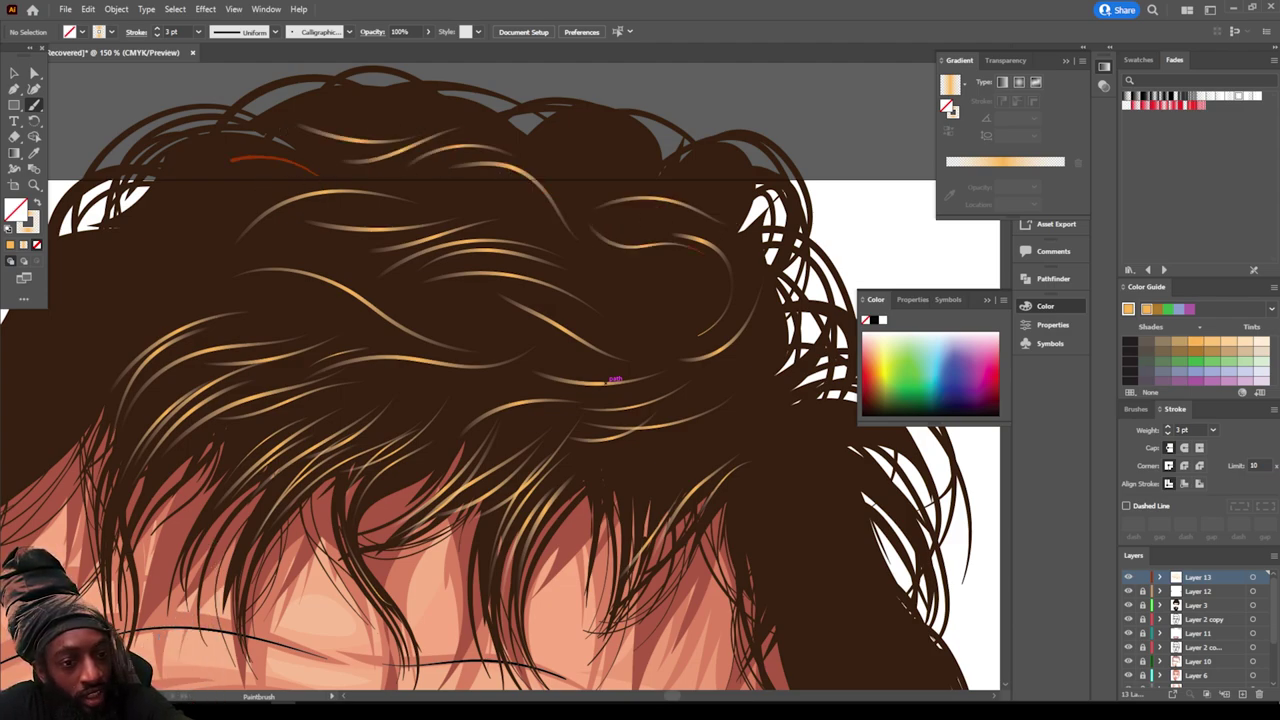
Step: Examine the new hair highlights against the whole portrait and look for areas still lacking strands
{"action": "key", "text": "ctrl+minus"}
{"action": "key", "text": "ctrl+minus"}
{"action": "key", "text": "ctrl+minus"}
{"action": "scroll", "coordinate": [462, 450], "scroll_direction": "down", "scroll_amount": 2}
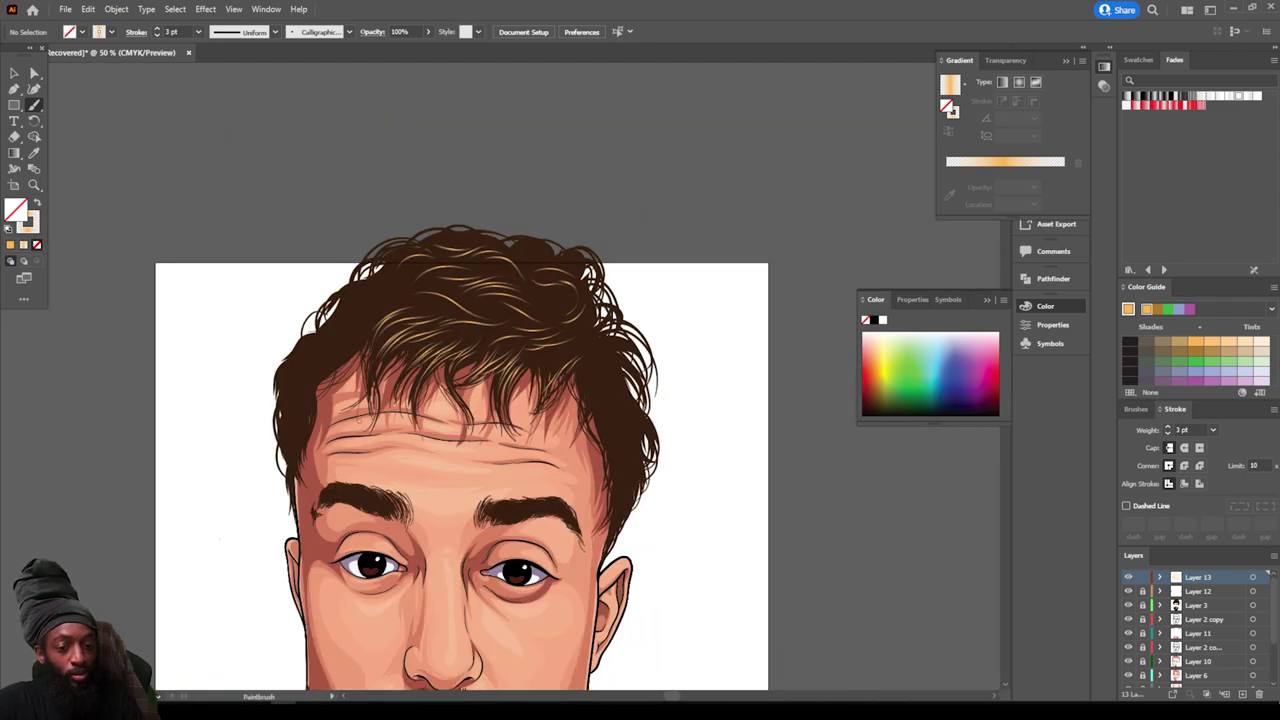
{"action": "key", "text": "ctrl+minus"}
{"action": "key", "text": "ctrl+minus"}
{"action": "key", "text": "ctrl+plus"}
{"action": "key", "text": "ctrl+plus"}
{"action": "key", "text": "ctrl+plus"}
{"action": "key", "text": "ctrl+plus"}
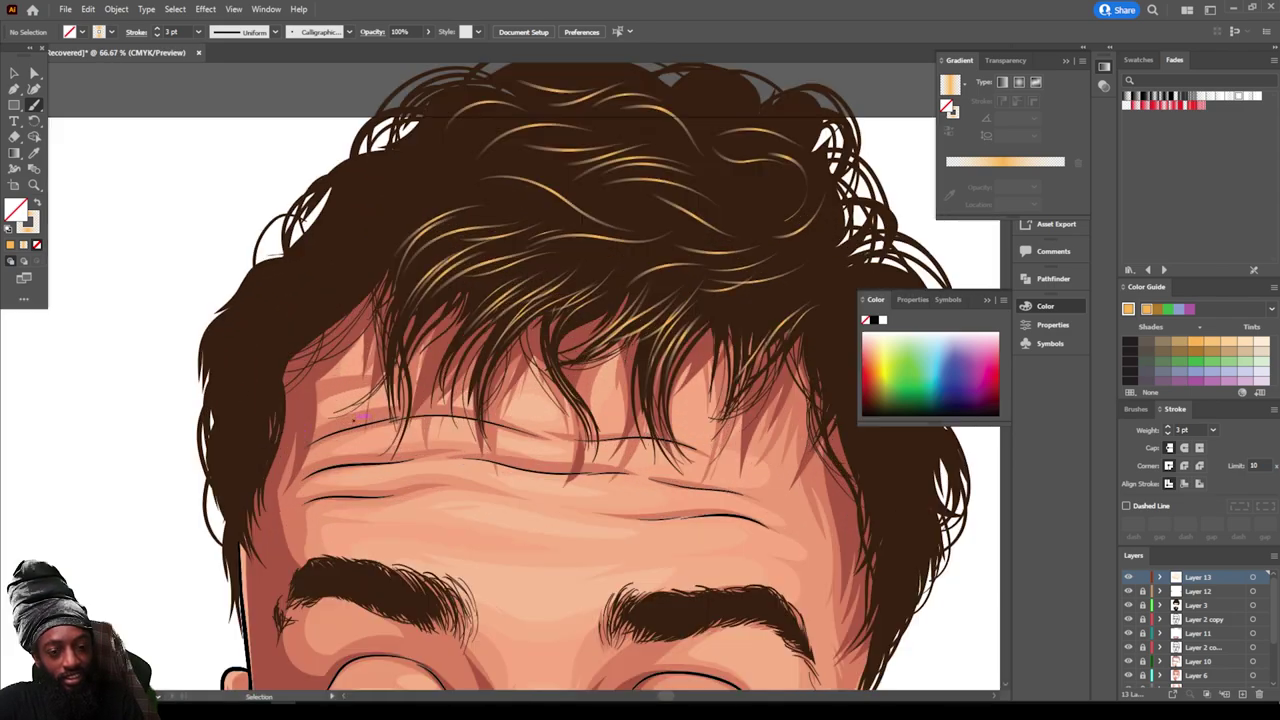
{"action": "scroll", "coordinate": [362, 414], "scroll_direction": "right", "scroll_amount": 1}
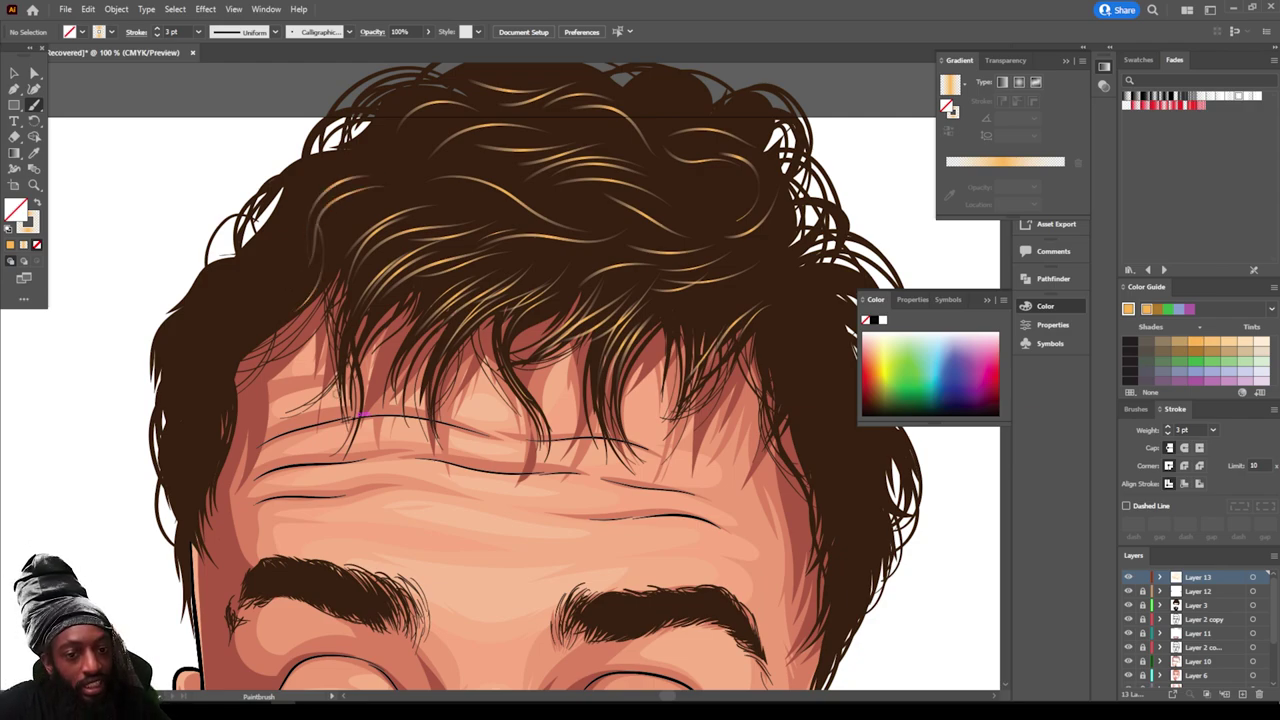
Step: Paint S-shaped highlight strands on the upper left side of the hair
{"action": "key", "text": "v"}
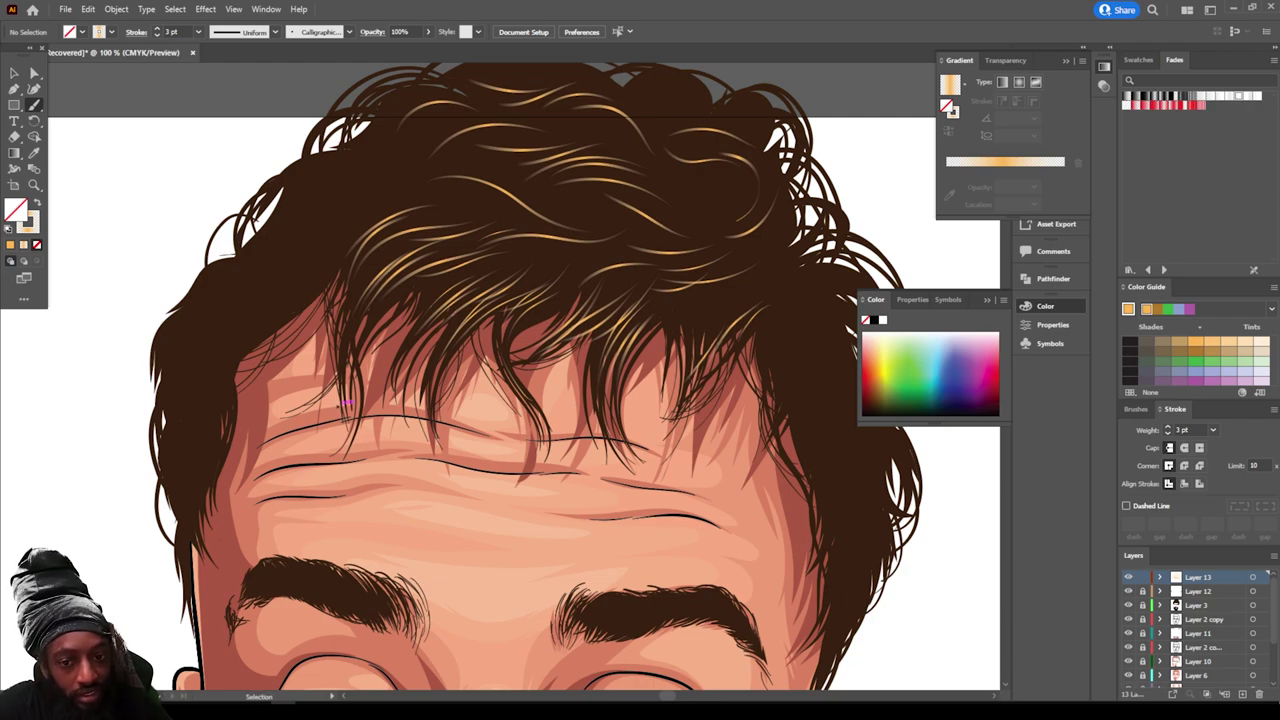
{"action": "mouse_move", "coordinate": [314, 285]}
{"action": "left_mouse_down"}
{"action": "mouse_move", "coordinate": [371, 184]}
{"action": "mouse_move", "coordinate": [388, 182]}
{"action": "mouse_move", "coordinate": [323, 209]}
{"action": "left_mouse_up"}
{"action": "mouse_move", "coordinate": [340, 156]}
{"action": "left_mouse_down"}
{"action": "mouse_move", "coordinate": [299, 206]}
{"action": "mouse_move", "coordinate": [274, 285]}
{"action": "mouse_move", "coordinate": [320, 184]}
{"action": "left_mouse_up"}
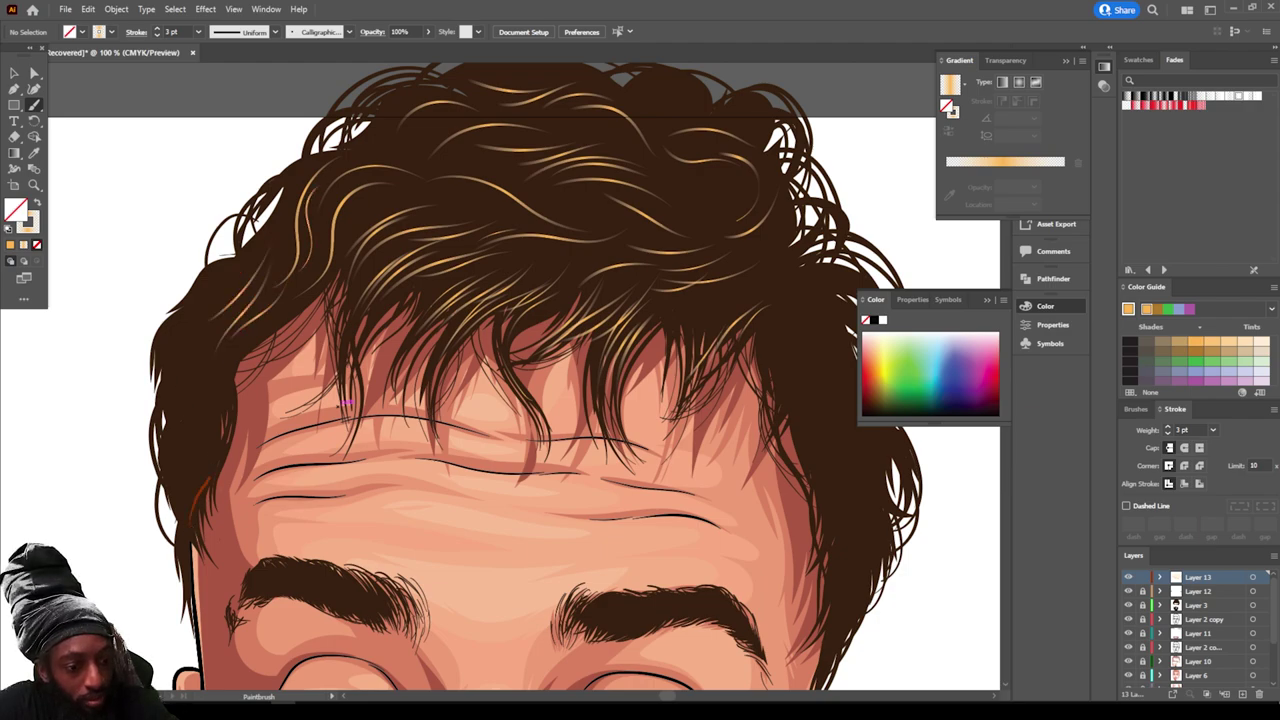
{"action": "left_click_drag", "start_coordinate": [210, 479], "coordinate": [232, 410]}
{"action": "mouse_move", "coordinate": [188, 498]}
{"action": "left_mouse_down"}
{"action": "mouse_move", "coordinate": [211, 430]}
{"action": "mouse_move", "coordinate": [208, 366]}
{"action": "mouse_move", "coordinate": [205, 432]}
{"action": "left_mouse_up"}
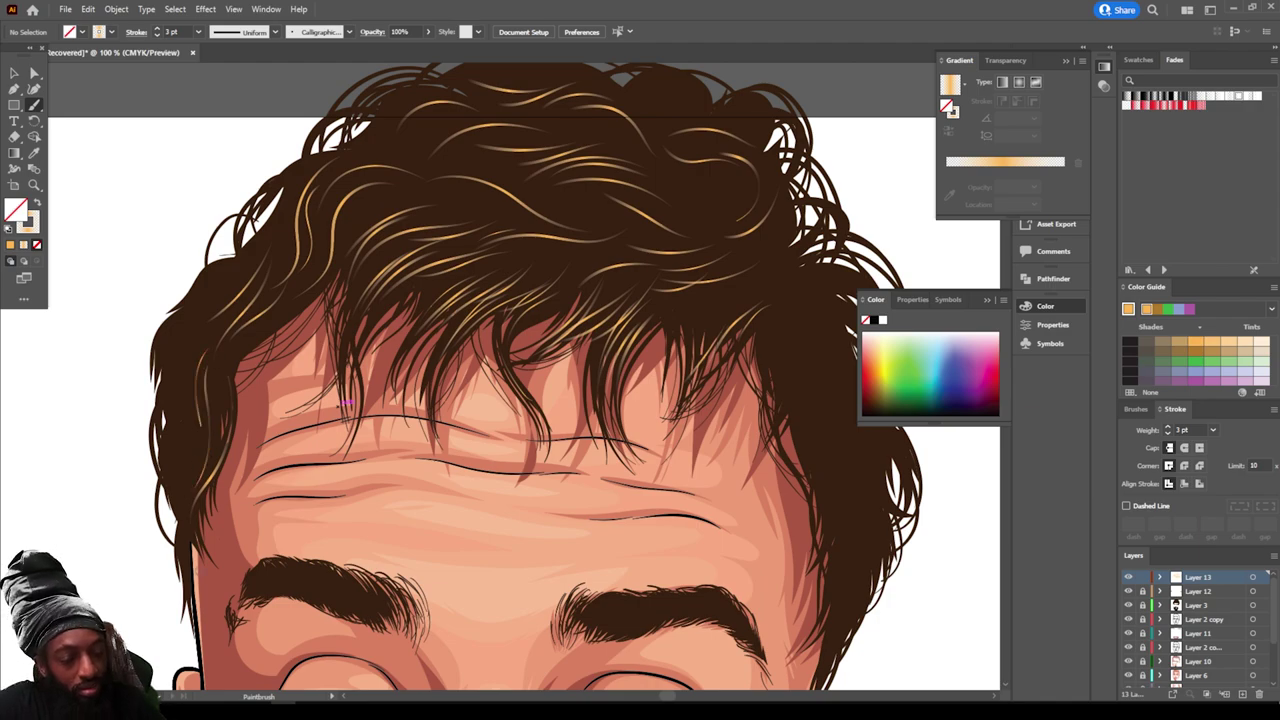
{"action": "key", "text": "ctrl+z"}
{"action": "key", "text": "ctrl+z"}
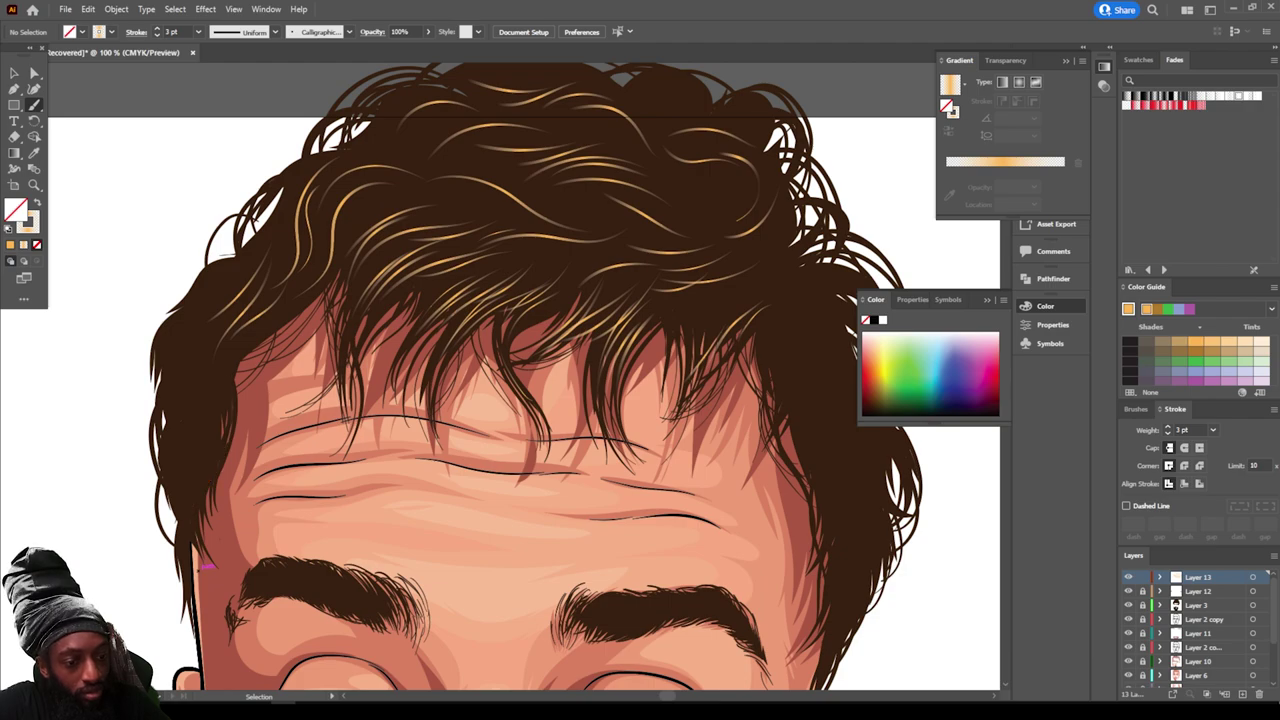
Step: Paint long highlight strands following the hair down the left side toward the sideburn
{"action": "mouse_move", "coordinate": [189, 520]}
{"action": "left_mouse_down"}
{"action": "mouse_move", "coordinate": [208, 442]}
{"action": "mouse_move", "coordinate": [187, 372]}
{"action": "mouse_move", "coordinate": [213, 277]}
{"action": "left_mouse_up"}
{"action": "mouse_move", "coordinate": [228, 400]}
{"action": "left_mouse_down"}
{"action": "mouse_move", "coordinate": [230, 358]}
{"action": "mouse_move", "coordinate": [276, 314]}
{"action": "left_mouse_up"}
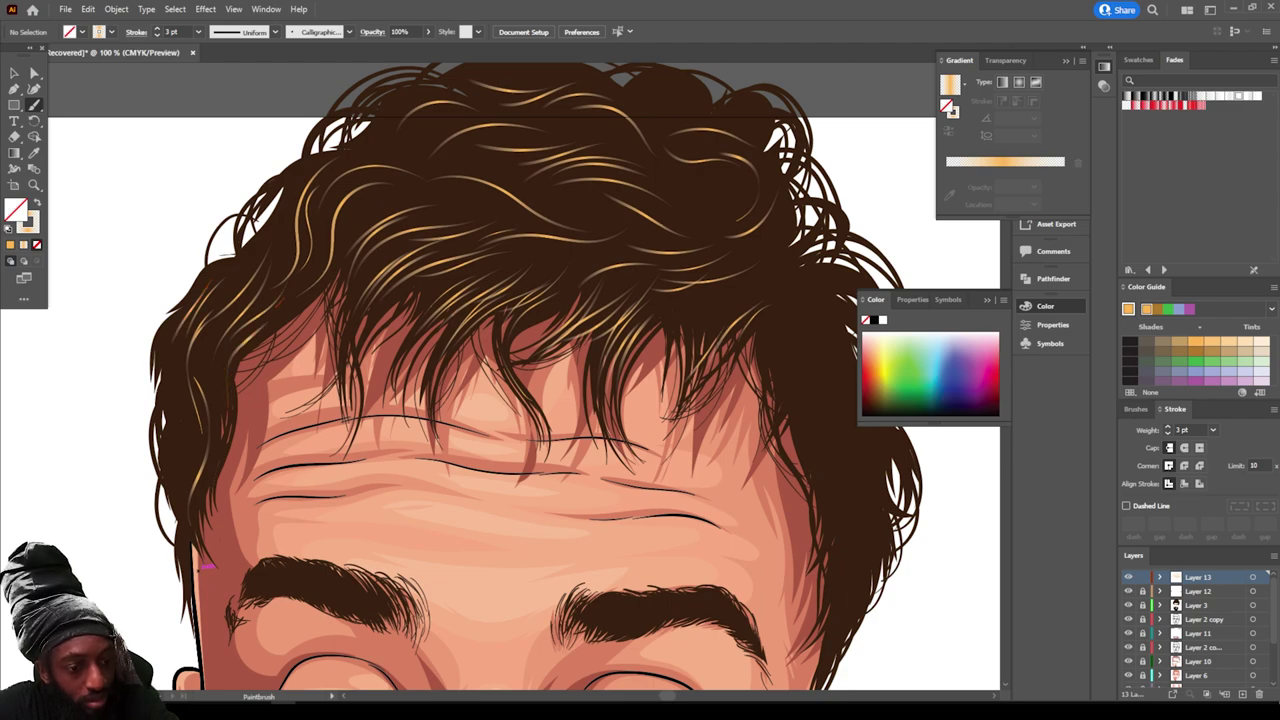
{"action": "key", "text": "ctrl+minus"}
{"action": "key", "text": "ctrl+minus"}
Step: Paint curved highlight strands down the right side of the hair, from above the temple to the sideburn
{"action": "left_click_drag", "start_coordinate": [534, 480], "coordinate": [518, 416]}
{"action": "key", "text": "ctrl+equal"}
{"action": "key", "text": "ctrl+equal"}
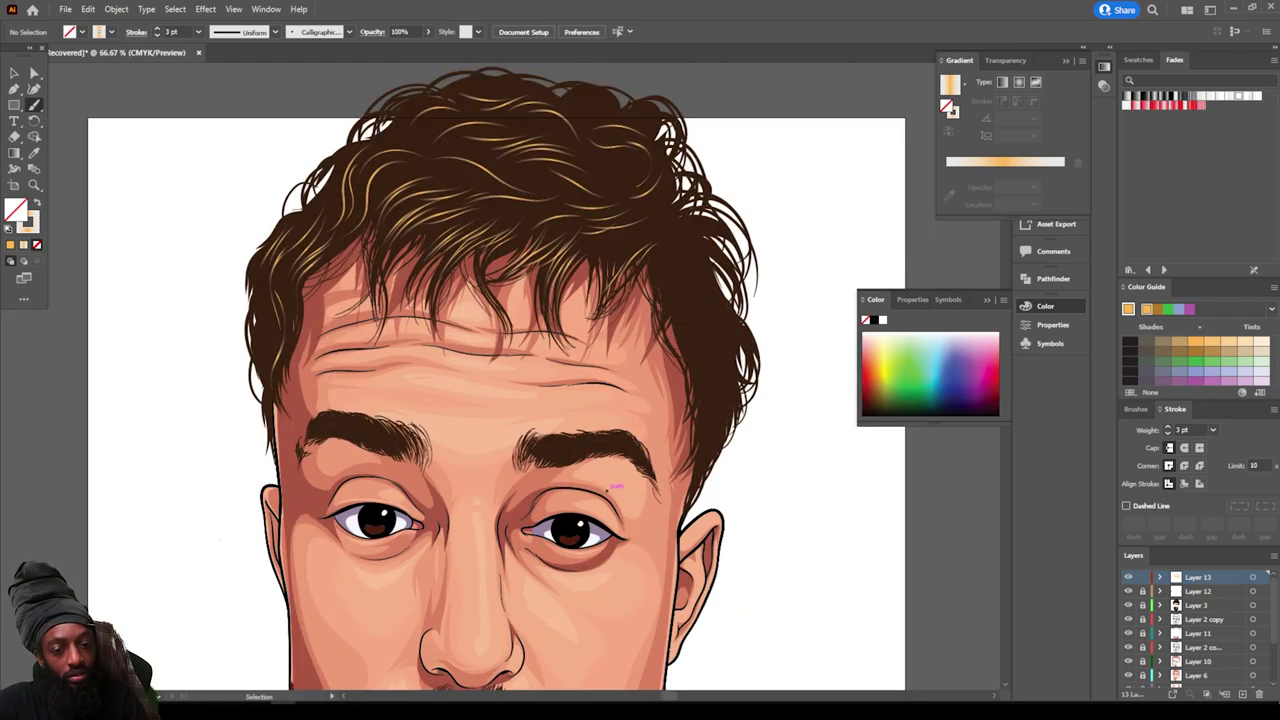
{"action": "left_click_drag", "start_coordinate": [688, 497], "coordinate": [610, 573]}
{"action": "left_click_drag", "start_coordinate": [720, 553], "coordinate": [737, 441]}
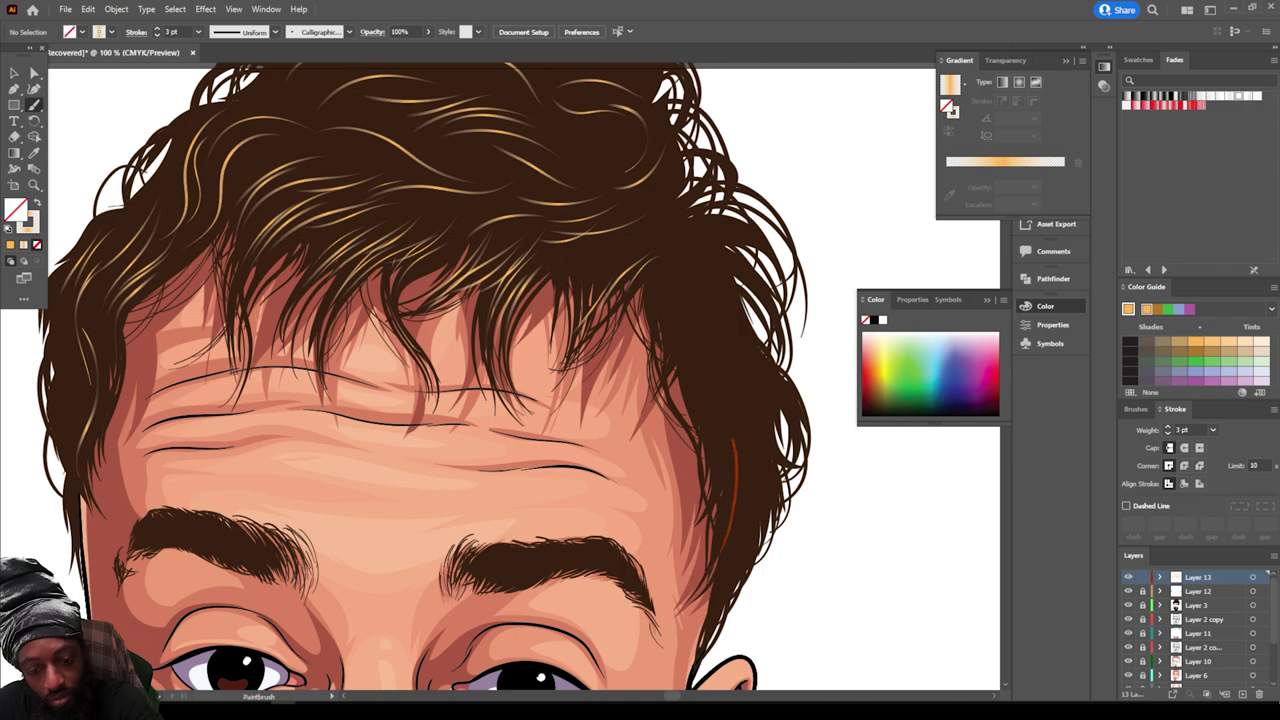
{"action": "mouse_move", "coordinate": [728, 514]}
{"action": "left_mouse_down"}
{"action": "mouse_move", "coordinate": [712, 393]}
{"action": "mouse_move", "coordinate": [750, 475]}
{"action": "mouse_move", "coordinate": [693, 368]}
{"action": "left_mouse_up"}
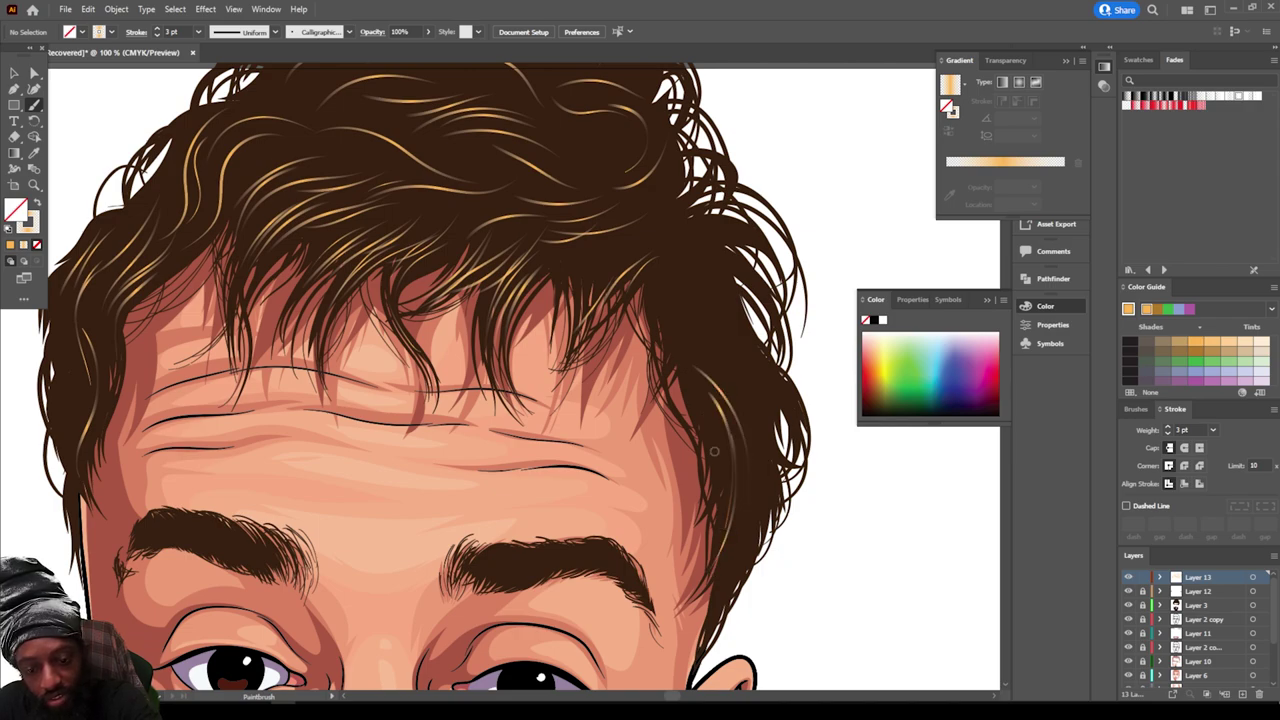
{"action": "left_click_drag", "start_coordinate": [716, 450], "coordinate": [694, 394]}
{"action": "mouse_move", "coordinate": [747, 506]}
{"action": "left_mouse_down"}
{"action": "mouse_move", "coordinate": [732, 426]}
{"action": "mouse_move", "coordinate": [687, 369]}
{"action": "left_mouse_up"}
{"action": "left_click_drag", "start_coordinate": [755, 428], "coordinate": [694, 357]}
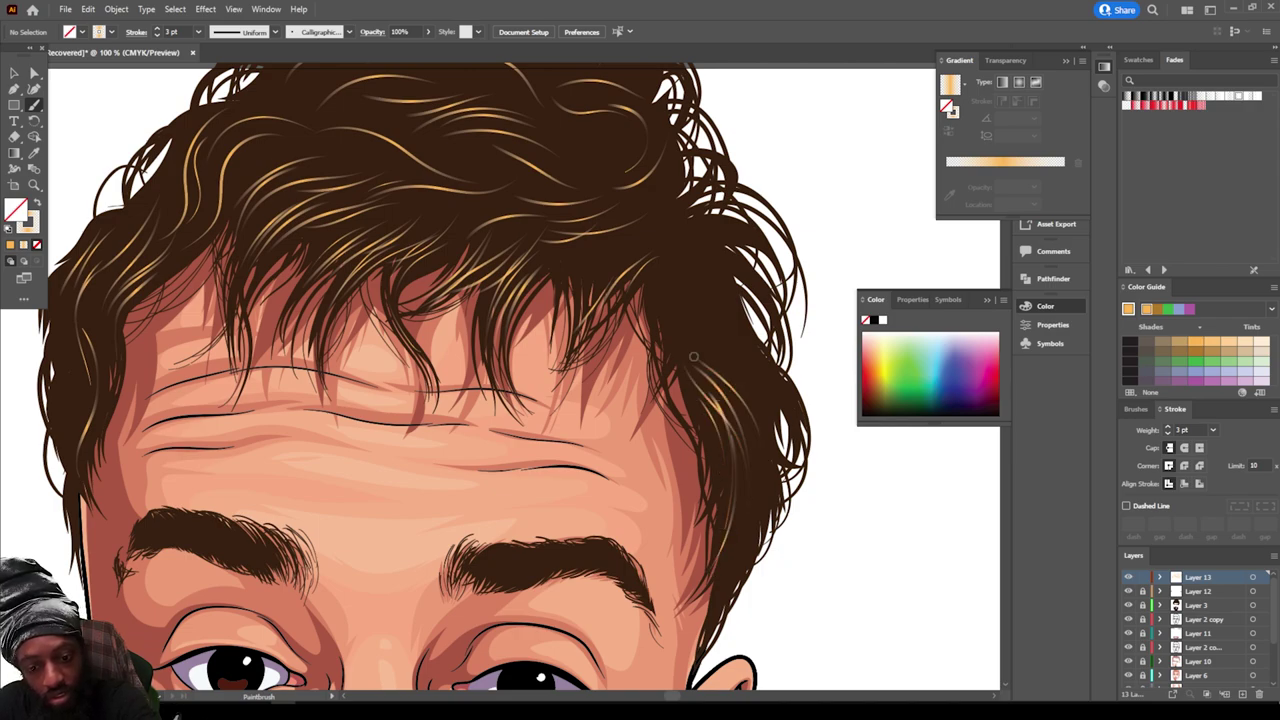
{"action": "mouse_move", "coordinate": [766, 398]}
{"action": "left_mouse_down"}
{"action": "mouse_move", "coordinate": [698, 350]}
{"action": "mouse_move", "coordinate": [705, 324]}
{"action": "left_mouse_up"}
{"action": "mouse_move", "coordinate": [771, 359]}
{"action": "left_mouse_down"}
{"action": "mouse_move", "coordinate": [682, 251]}
{"action": "mouse_move", "coordinate": [690, 237]}
{"action": "left_mouse_up"}
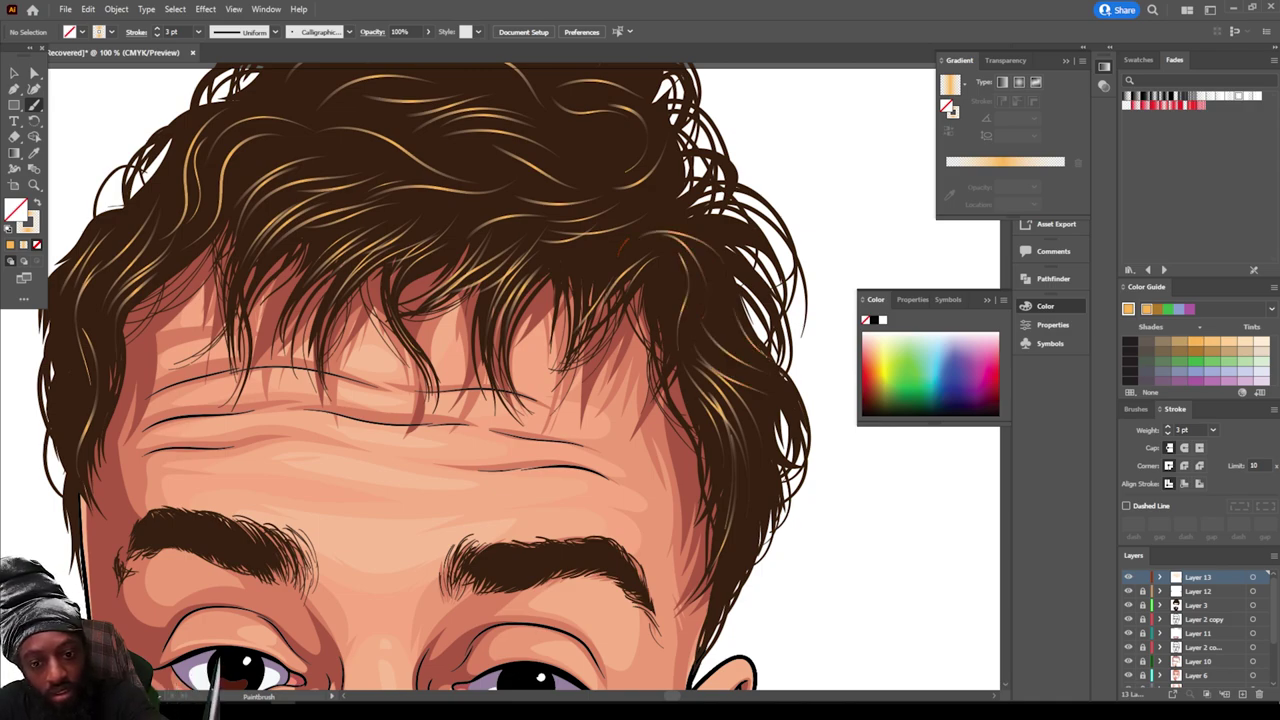
Step: Paint short, thin highlight strands through both eyebrows
{"action": "key", "text": "ctrl+minus"}
{"action": "key", "text": "ctrl+minus"}
{"action": "key", "text": "ctrl+minus"}
{"action": "key", "text": "ctrl+minus"}
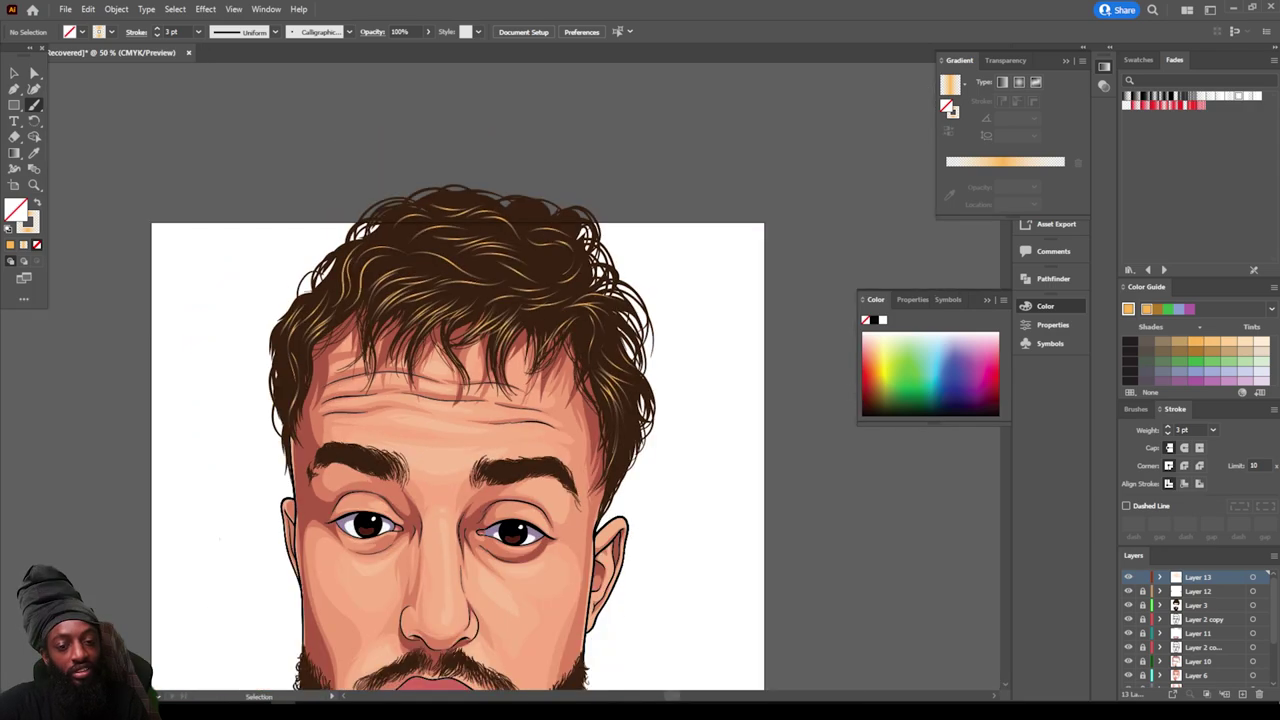
{"action": "key", "text": "ctrl+equal"}
{"action": "key", "text": "ctrl+equal"}
{"action": "key", "text": "ctrl+equal"}
{"action": "key", "text": "ctrl+equal"}
{"action": "scroll", "coordinate": [646, 593], "scroll_direction": "down", "scroll_amount": 2}
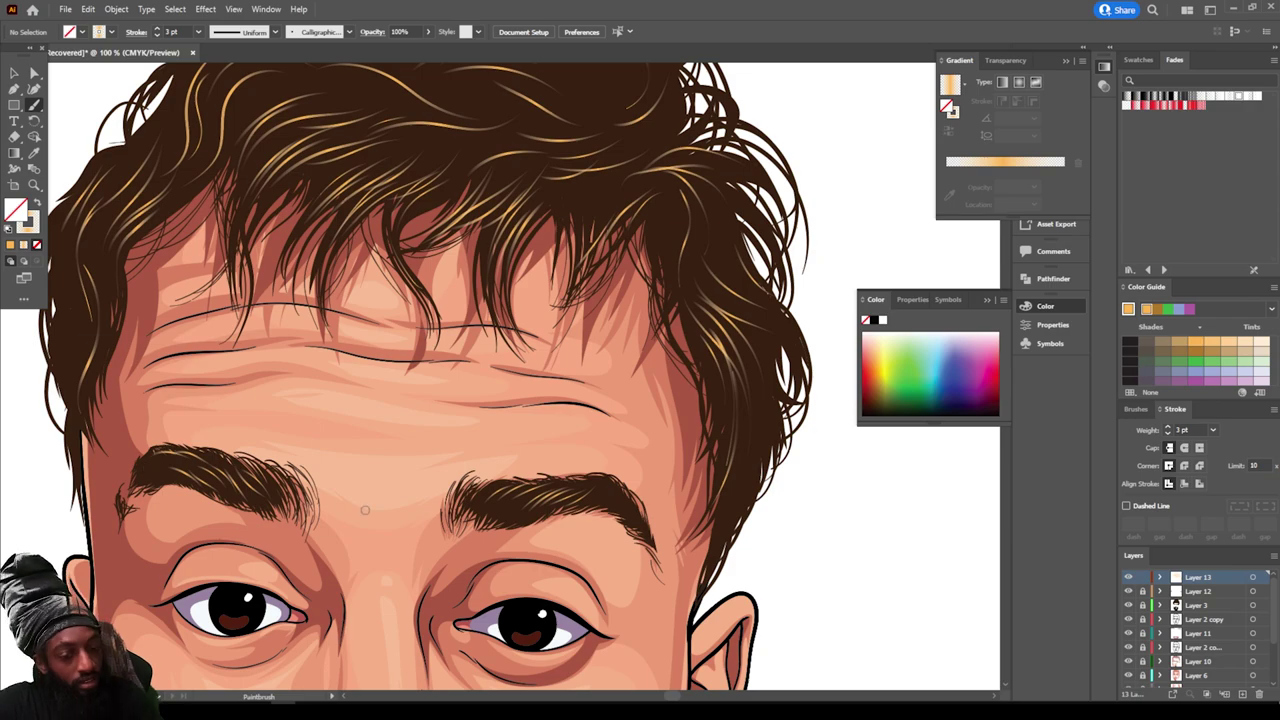
Step: Paint short highlight strands across both halves of the mustache, following the hair direction
{"action": "key", "text": "ctrl+minus"}
{"action": "key", "text": "ctrl+minus"}
{"action": "key", "text": "ctrl+minus"}
{"action": "key", "text": "ctrl+minus"}
{"action": "scroll", "coordinate": [636, 515], "scroll_direction": "down", "scroll_amount": 3}
{"action": "key", "text": "ctrl+plus"}
{"action": "key", "text": "ctrl+plus"}
{"action": "key", "text": "ctrl+plus"}
{"action": "key", "text": "ctrl+plus"}
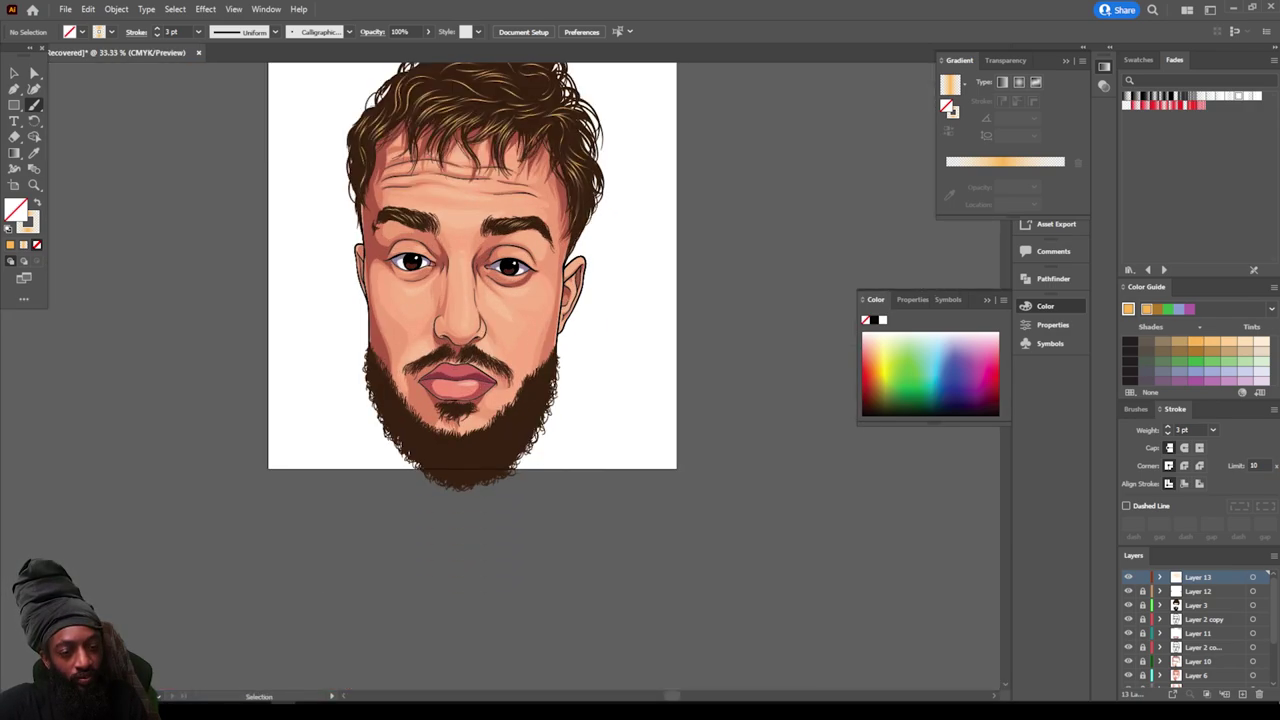
{"action": "scroll", "coordinate": [614, 585], "scroll_direction": "up", "scroll_amount": 1}
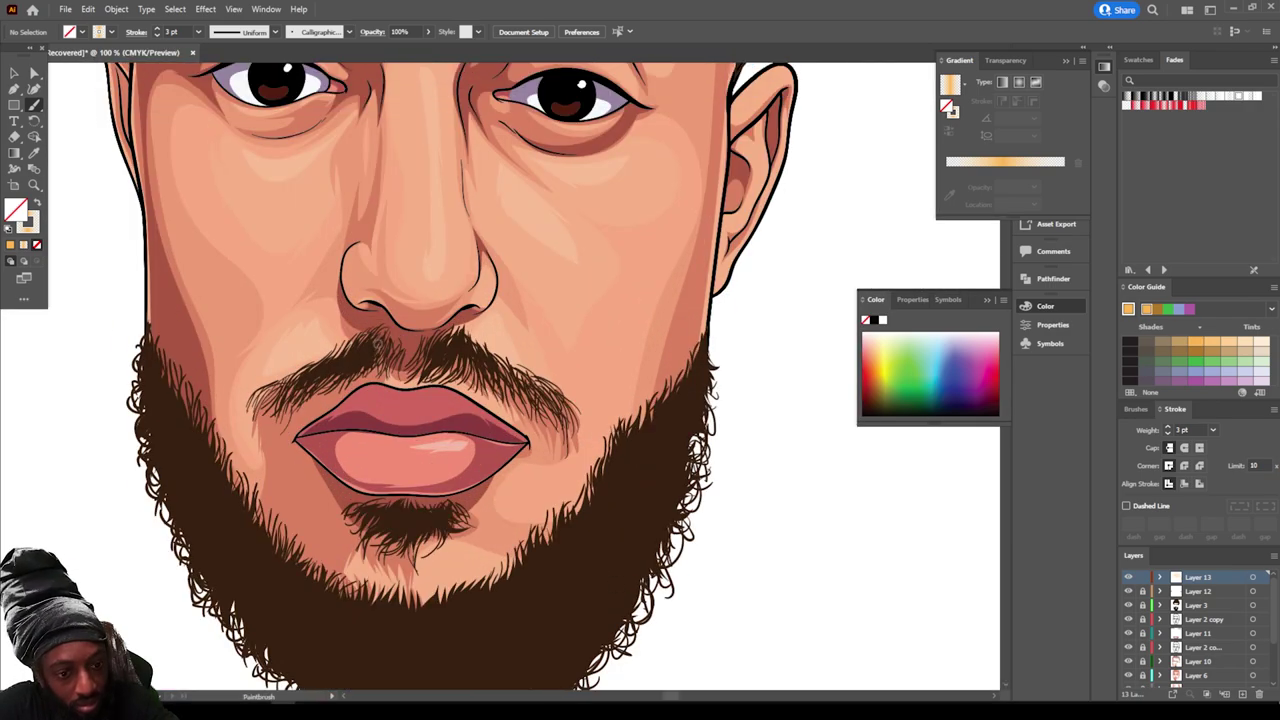
{"action": "mouse_move", "coordinate": [378, 344]}
{"action": "left_mouse_down"}
{"action": "mouse_move", "coordinate": [361, 372]}
{"action": "mouse_move", "coordinate": [275, 402]}
{"action": "left_mouse_up"}
{"action": "mouse_move", "coordinate": [512, 372]}
{"action": "left_mouse_down"}
{"action": "mouse_move", "coordinate": [540, 406]}
{"action": "mouse_move", "coordinate": [518, 394]}
{"action": "left_mouse_up"}
{"action": "mouse_move", "coordinate": [480, 354]}
{"action": "left_mouse_down"}
{"action": "mouse_move", "coordinate": [500, 390]}
{"action": "mouse_move", "coordinate": [490, 386]}
{"action": "left_mouse_up"}
{"action": "mouse_move", "coordinate": [458, 334]}
{"action": "left_mouse_down"}
{"action": "mouse_move", "coordinate": [444, 368]}
{"action": "mouse_move", "coordinate": [482, 350]}
{"action": "mouse_move", "coordinate": [422, 380]}
{"action": "mouse_move", "coordinate": [466, 368]}
{"action": "left_mouse_up"}
{"action": "left_click_drag", "start_coordinate": [385, 347], "coordinate": [375, 356]}
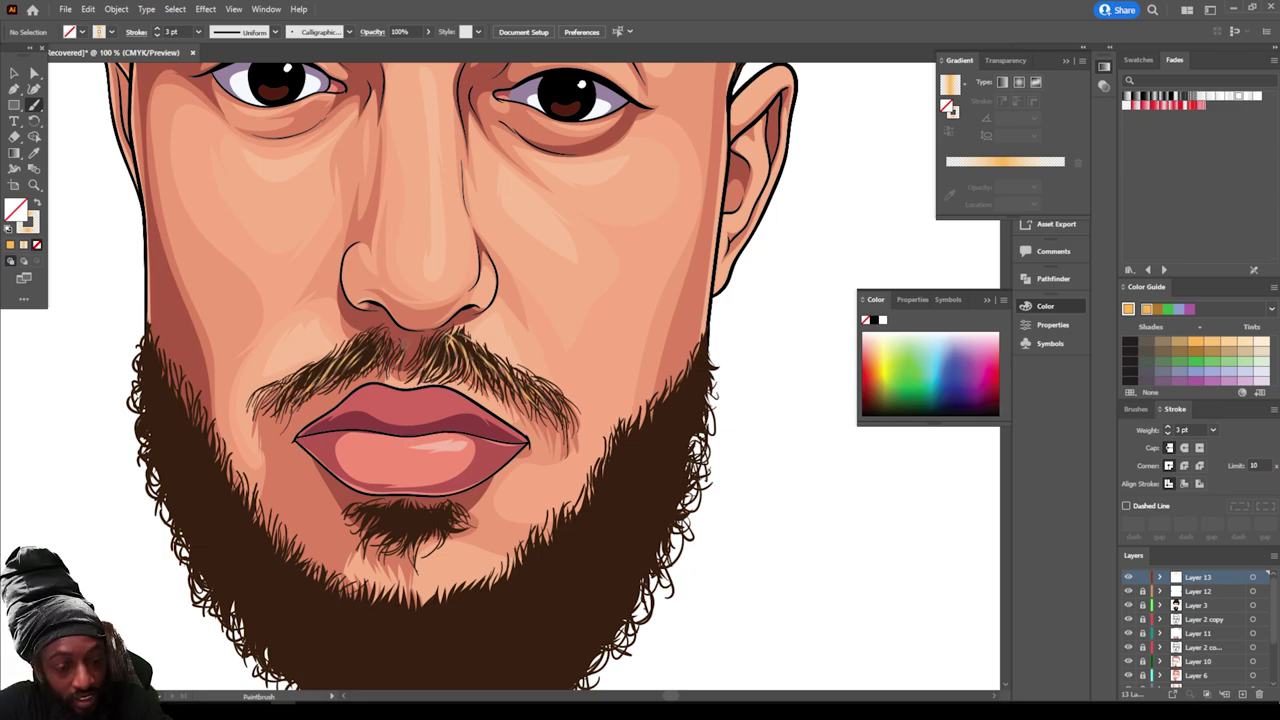
Step: Paint short highlight strands through the small hair patch below the lower lip
{"action": "key", "text": "ctrl+minus"}
{"action": "key", "text": "ctrl+minus"}
{"action": "key", "text": "ctrl+minus"}
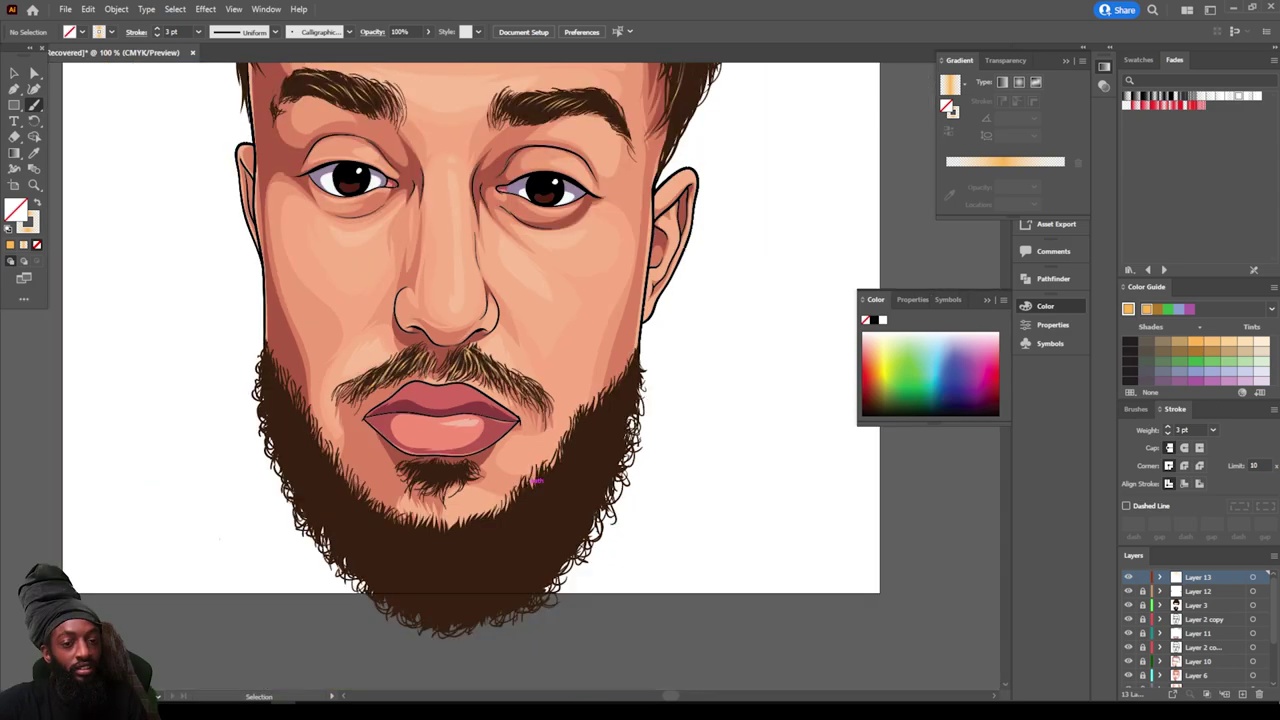
{"action": "key", "text": "ctrl+plus"}
{"action": "key", "text": "ctrl+plus"}
{"action": "key", "text": "ctrl+plus"}
{"action": "key", "text": "ctrl+plus"}
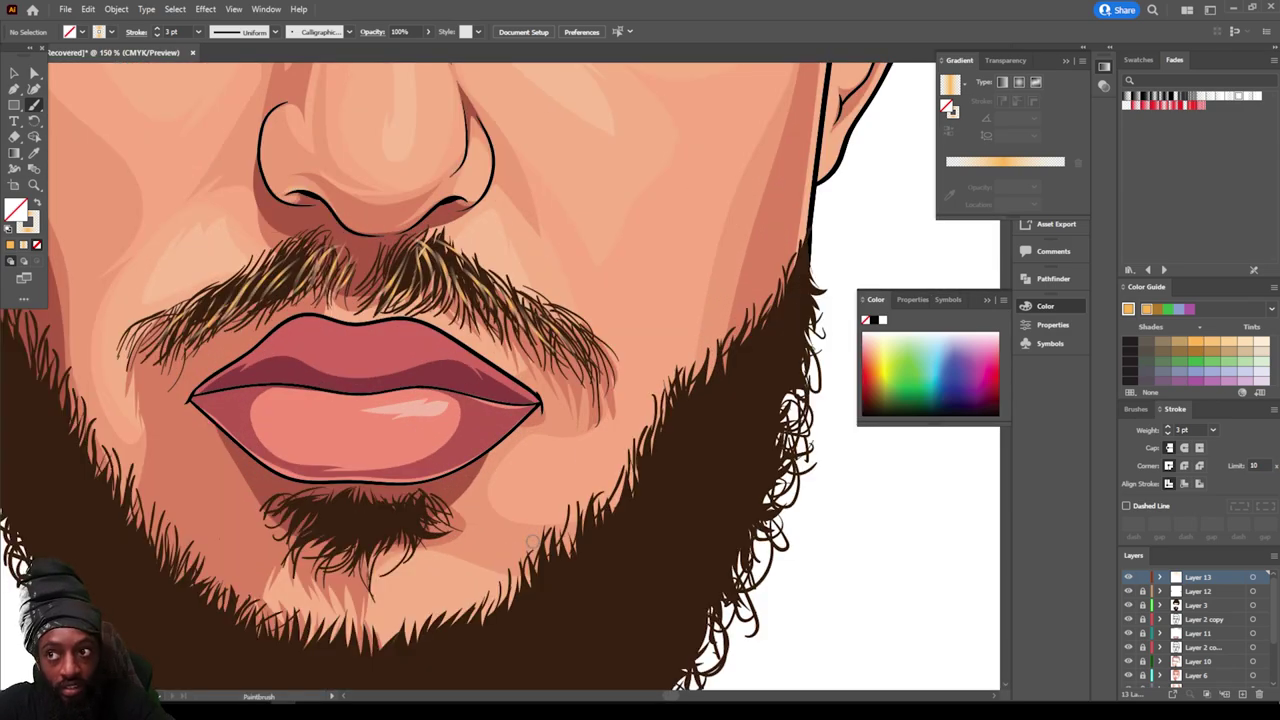
{"action": "mouse_move", "coordinate": [434, 506]}
{"action": "left_mouse_down"}
{"action": "mouse_move", "coordinate": [368, 537]}
{"action": "mouse_move", "coordinate": [377, 514]}
{"action": "mouse_move", "coordinate": [320, 540]}
{"action": "left_mouse_up"}
{"action": "left_click_drag", "start_coordinate": [342, 513], "coordinate": [301, 516]}
{"action": "left_click_drag", "start_coordinate": [319, 500], "coordinate": [281, 523]}
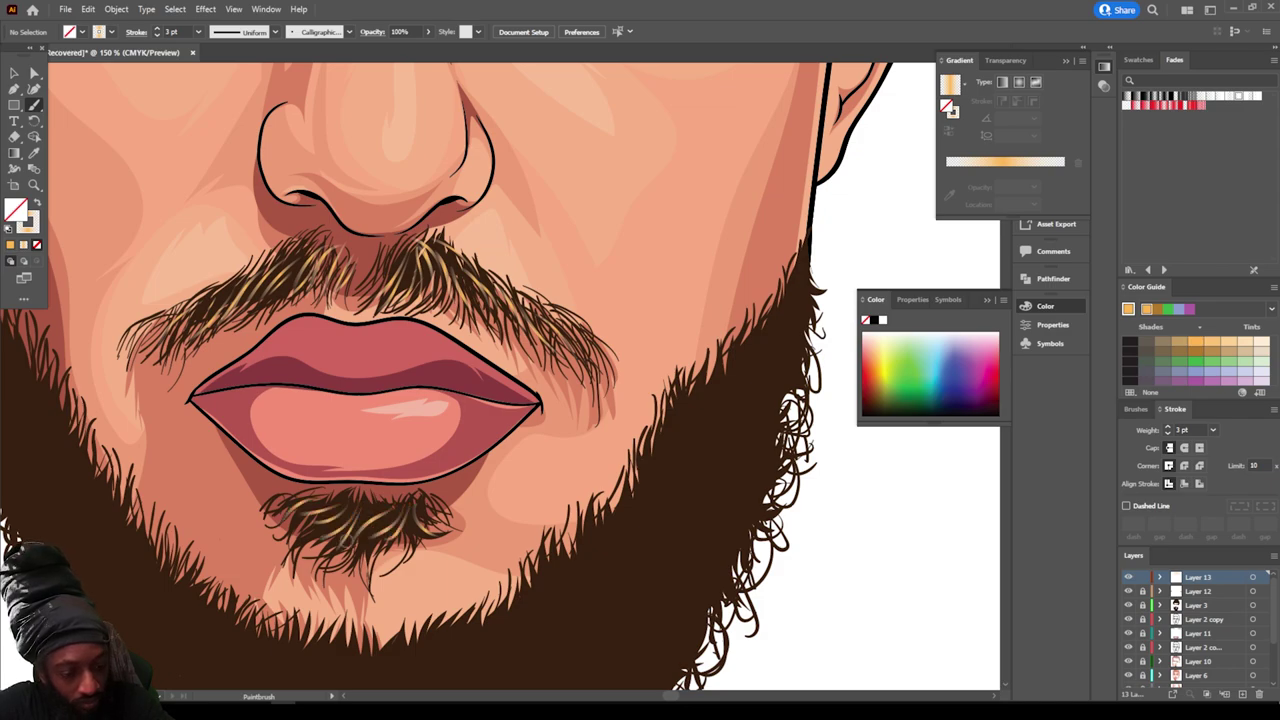
{"action": "mouse_move", "coordinate": [381, 521]}
{"action": "left_mouse_down"}
{"action": "mouse_move", "coordinate": [361, 562]}
{"action": "mouse_move", "coordinate": [332, 537]}
{"action": "left_mouse_up"}
{"action": "left_click_drag", "start_coordinate": [361, 515], "coordinate": [329, 539]}
Step: Paint short curled highlight strands along the left side of the beard, from the sideburn toward the chin
{"action": "key", "text": "ctrl+minus"}
{"action": "key", "text": "ctrl+minus"}
{"action": "key", "text": "ctrl+minus"}
{"action": "key", "text": "ctrl+minus"}
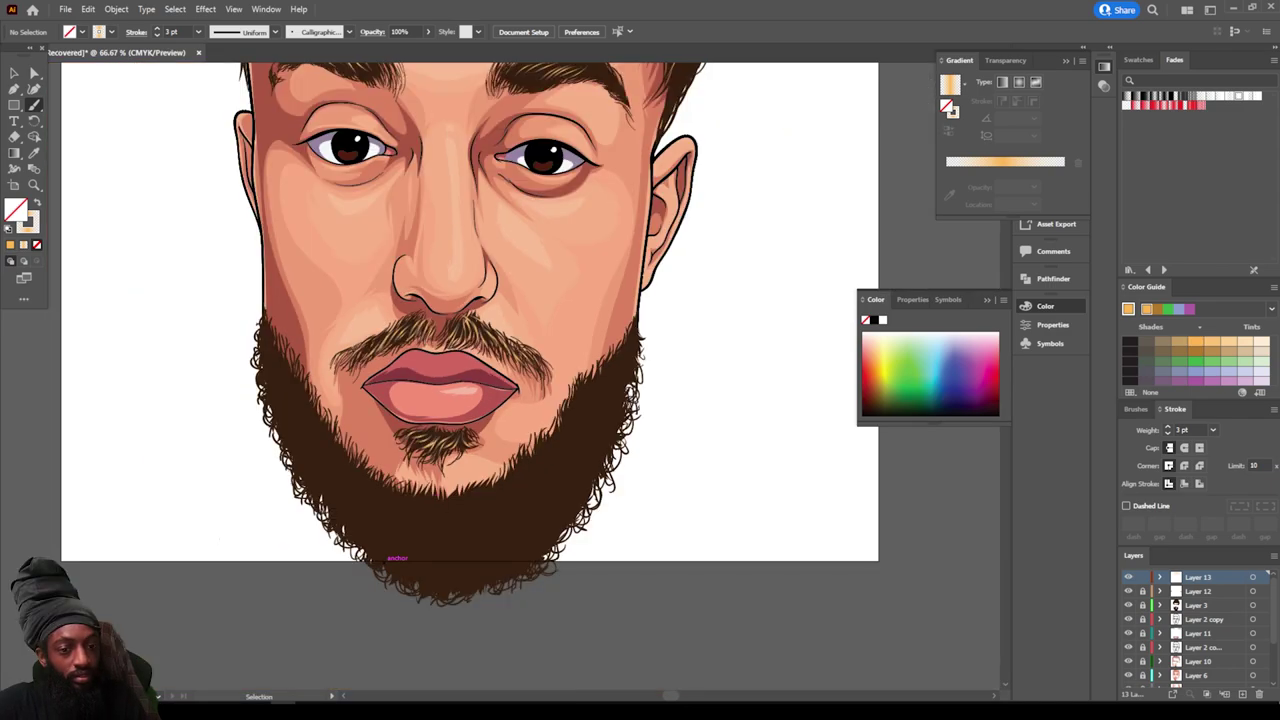
{"action": "key", "text": "ctrl+plus"}
{"action": "key", "text": "ctrl+plus"}
{"action": "scroll", "coordinate": [380, 590], "scroll_direction": "down", "scroll_amount": 2}
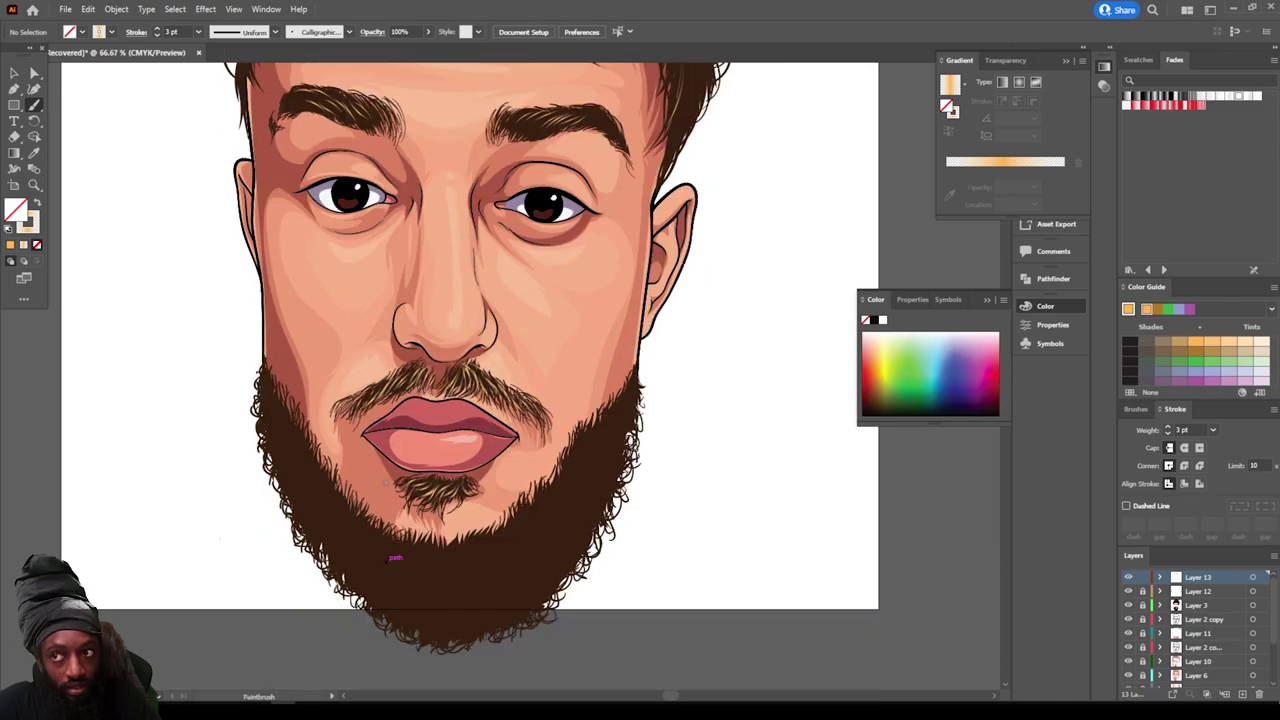
{"action": "left_click_drag", "start_coordinate": [387, 562], "coordinate": [379, 556]}
{"action": "mouse_move", "coordinate": [383, 567]}
{"action": "left_mouse_down"}
{"action": "mouse_move", "coordinate": [371, 544]}
{"action": "mouse_move", "coordinate": [353, 557]}
{"action": "mouse_move", "coordinate": [346, 514]}
{"action": "mouse_move", "coordinate": [318, 508]}
{"action": "left_mouse_up"}
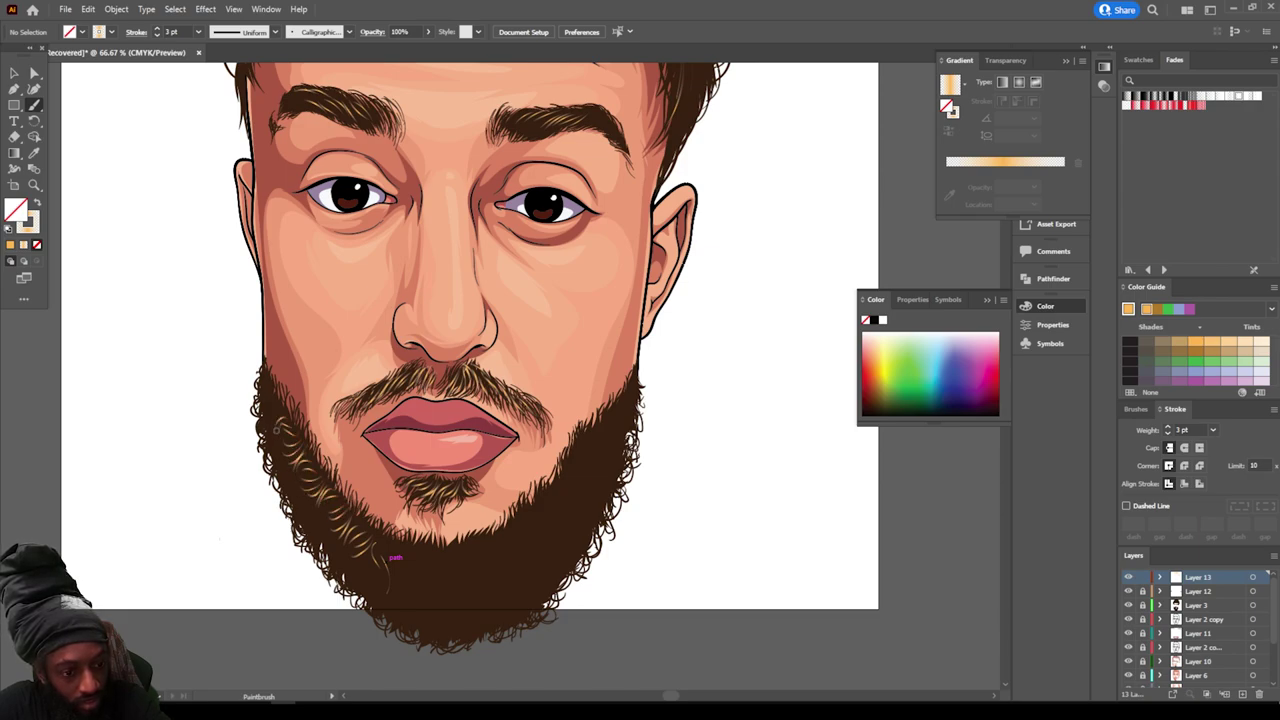
Step: Examine the beard, eyebrow and hair highlights against the whole portrait for overall balance
{"action": "key", "text": "ctrl+minus"}
{"action": "key", "text": "ctrl+minus"}
{"action": "key", "text": "ctrl+minus"}
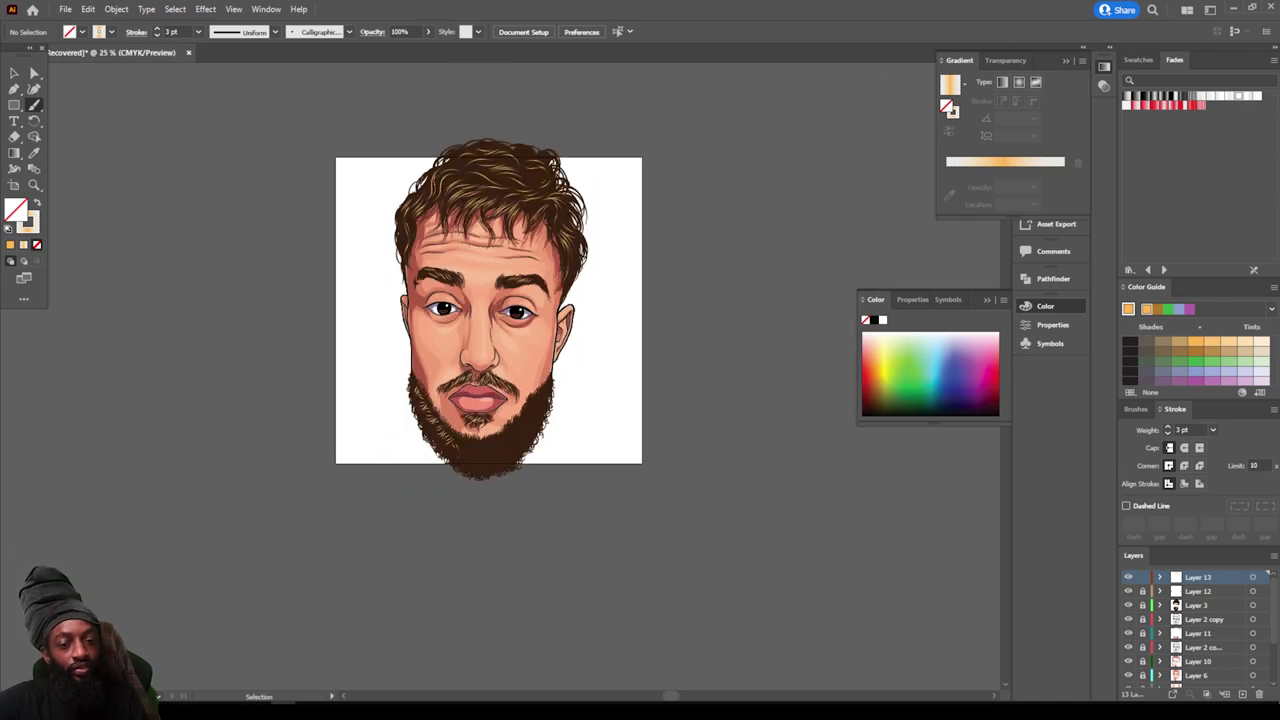
{"action": "scroll", "coordinate": [693, 531], "scroll_direction": "down", "scroll_amount": 1}
{"action": "key", "text": "ctrl+equal"}
{"action": "key", "text": "ctrl+equal"}
{"action": "key", "text": "ctrl+equal"}
{"action": "scroll", "coordinate": [672, 590], "scroll_direction": "up", "scroll_amount": 3}
{"action": "key", "text": "ctrl+minus"}
{"action": "key", "text": "ctrl+minus"}
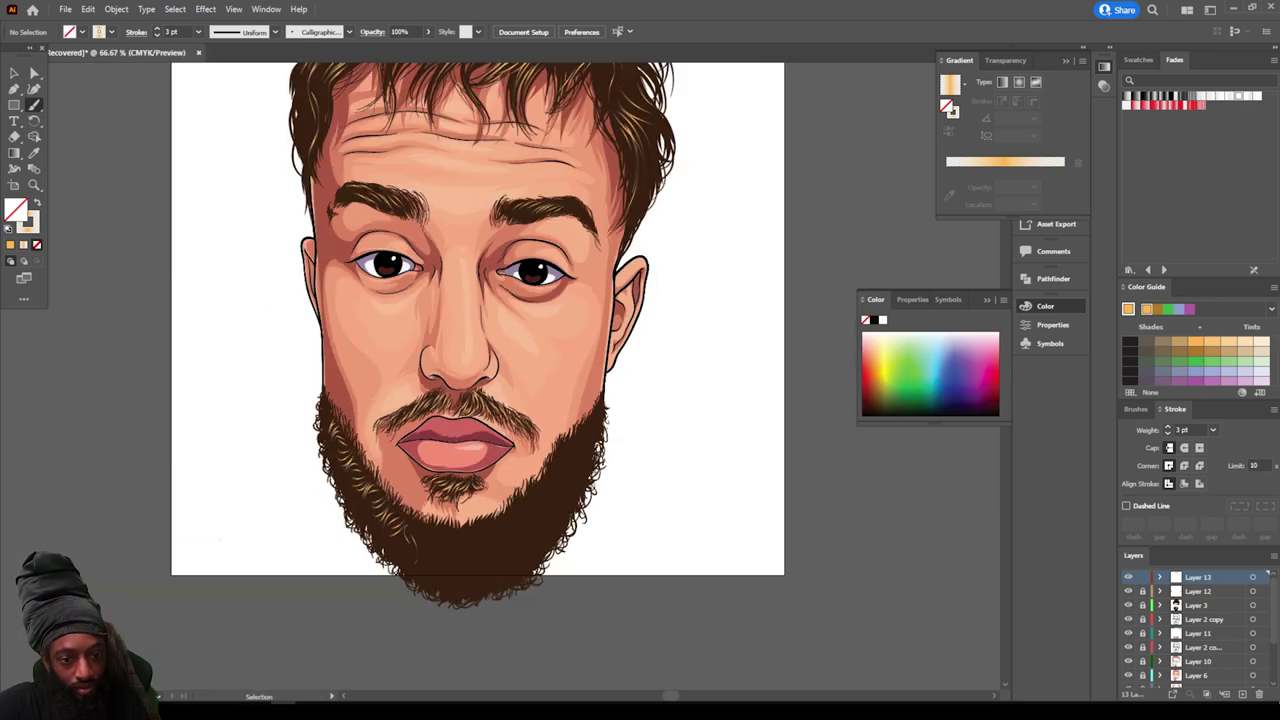
{"action": "scroll", "coordinate": [672, 518], "scroll_direction": "up", "scroll_amount": 2}
{"action": "key", "text": "ctrl+plus"}
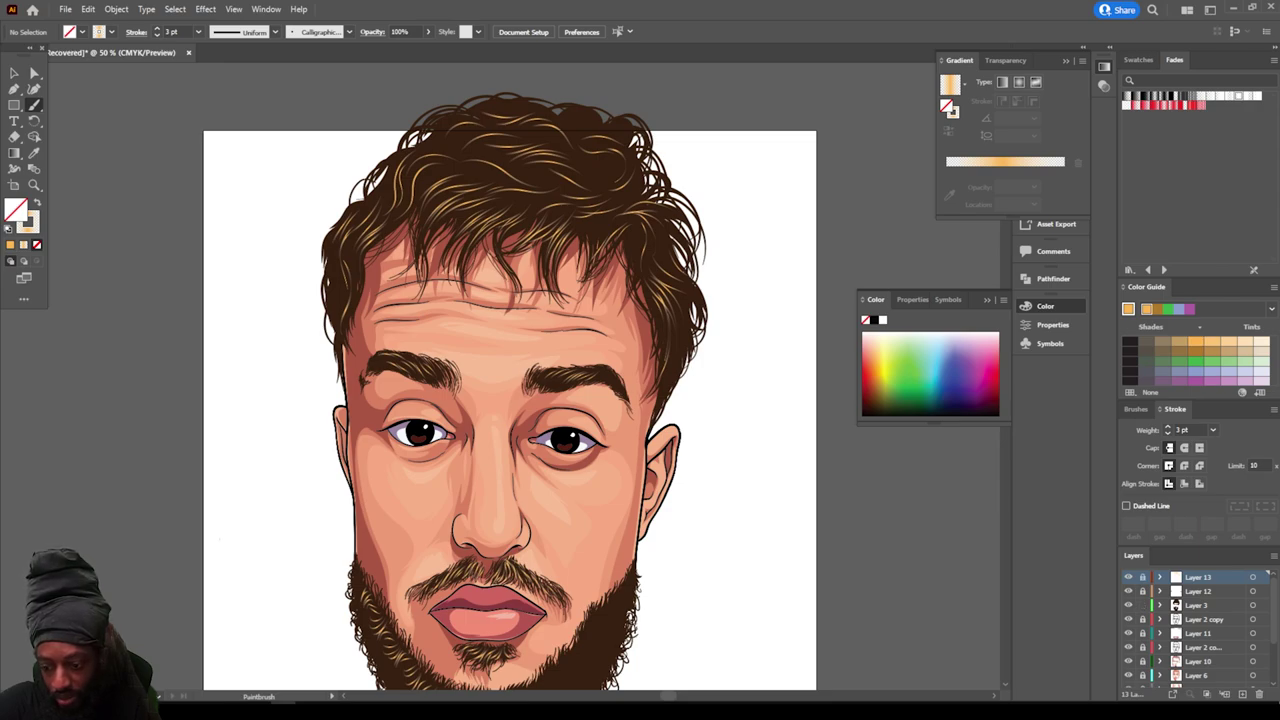
Step: Lock Layer 13 and select all the dark brown hair, eyebrow and beard shapes on Layer 3
{"action": "key", "text": "ctrl+minus"}
{"action": "key", "text": "ctrl+minus"}
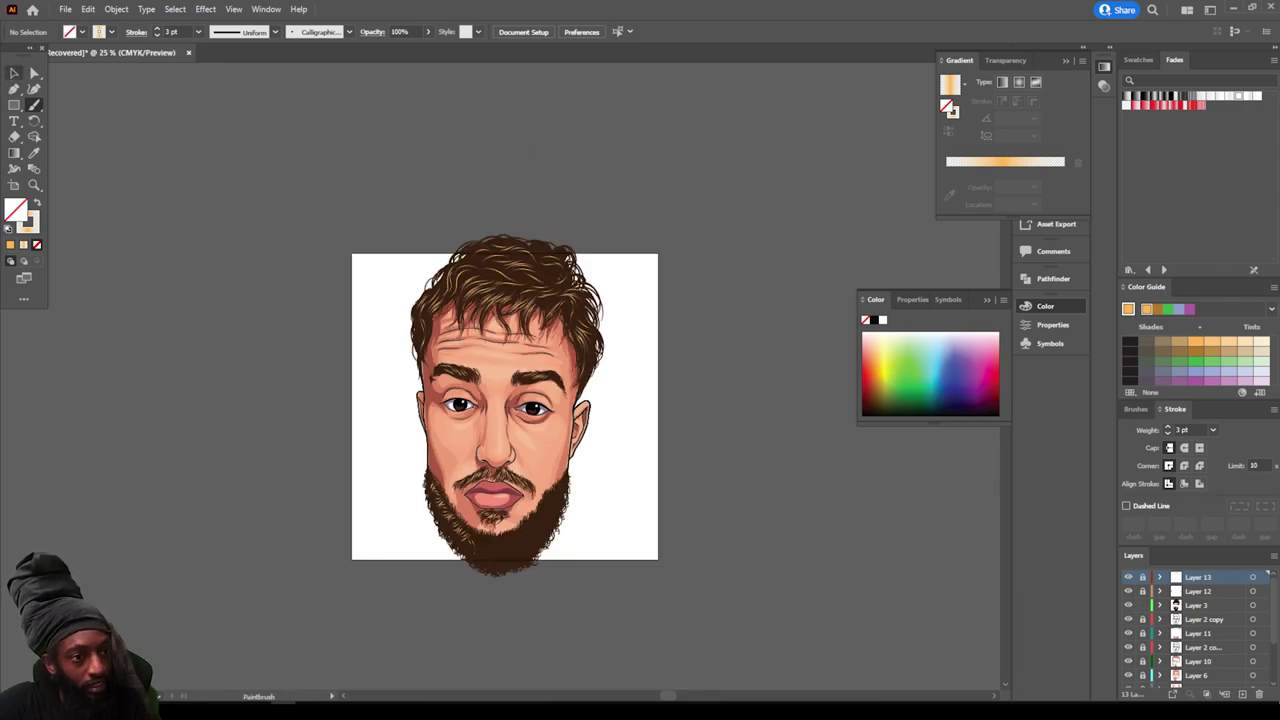
{"action": "key", "text": "v"}
{"action": "scroll", "coordinate": [1195, 628], "scroll_direction": "down", "scroll_amount": 3}
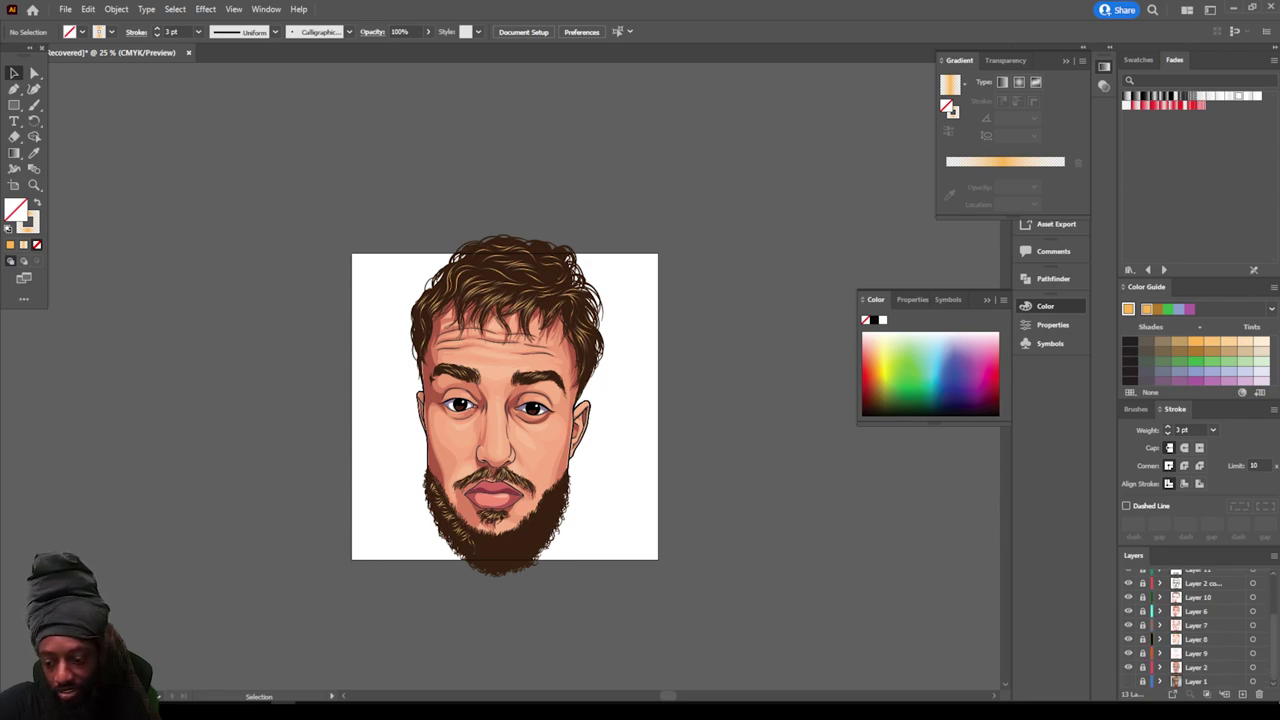
{"action": "scroll", "coordinate": [505, 430], "scroll_direction": "up", "scroll_amount": 2}
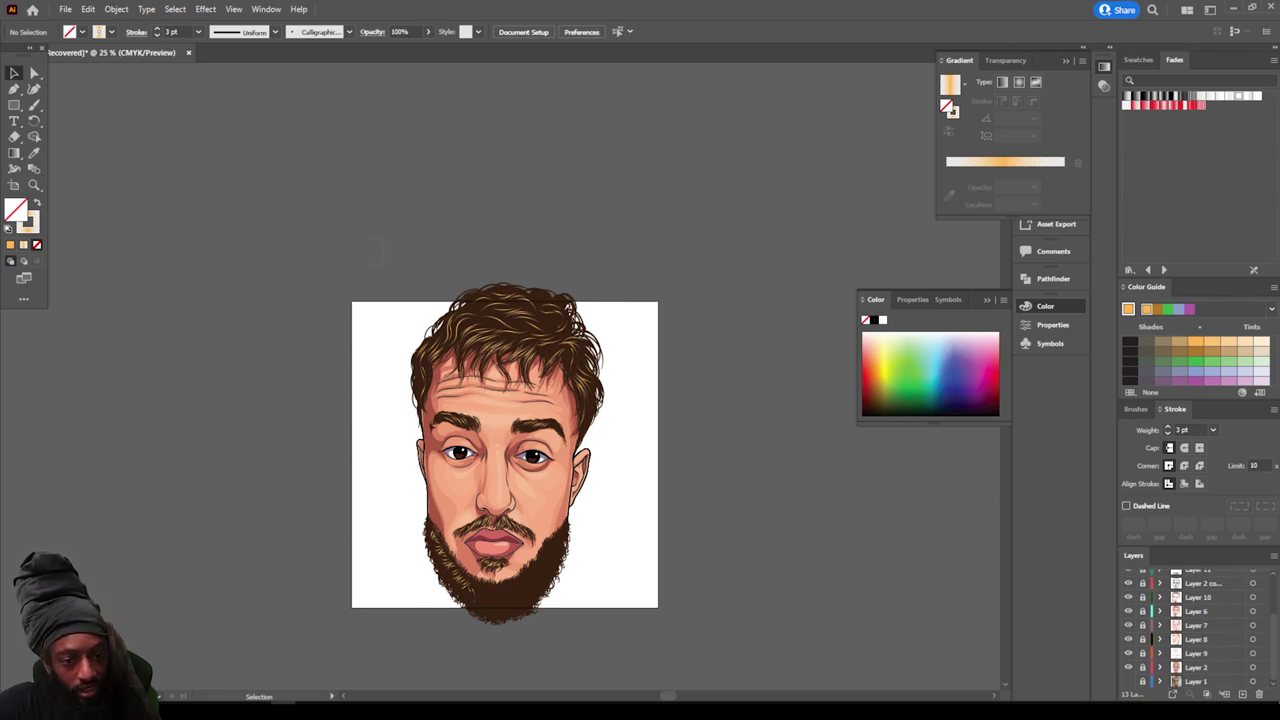
{"action": "left_click_drag", "start_coordinate": [383, 265], "coordinate": [672, 638]}
{"action": "scroll", "coordinate": [505, 455], "scroll_direction": "down", "scroll_amount": 3}
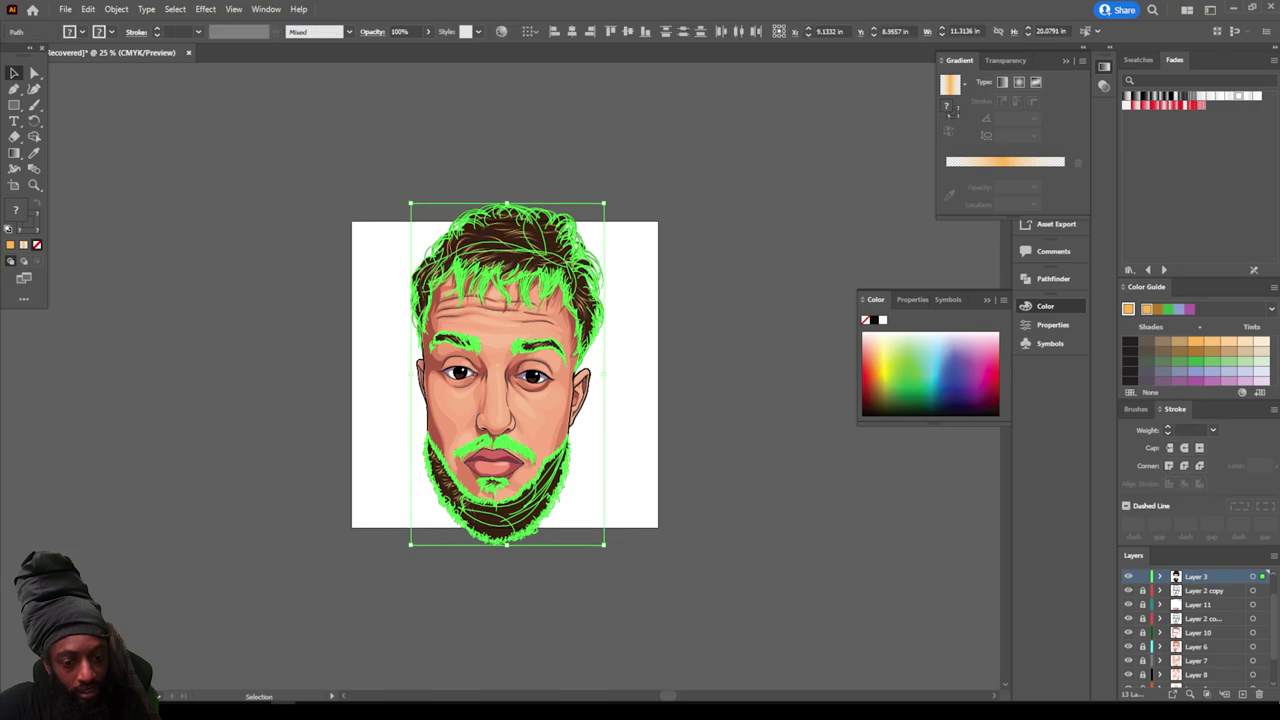
Step: Recolor the selected hair shapes with the Color Harmony preset, setting hue 28°, saturation 99% and brightness 27%
{"action": "key", "text": "ctrl+plus"}
{"action": "key", "text": "ctrl+plus"}
{"action": "scroll", "coordinate": [500, 376], "scroll_direction": "down", "scroll_amount": 4}
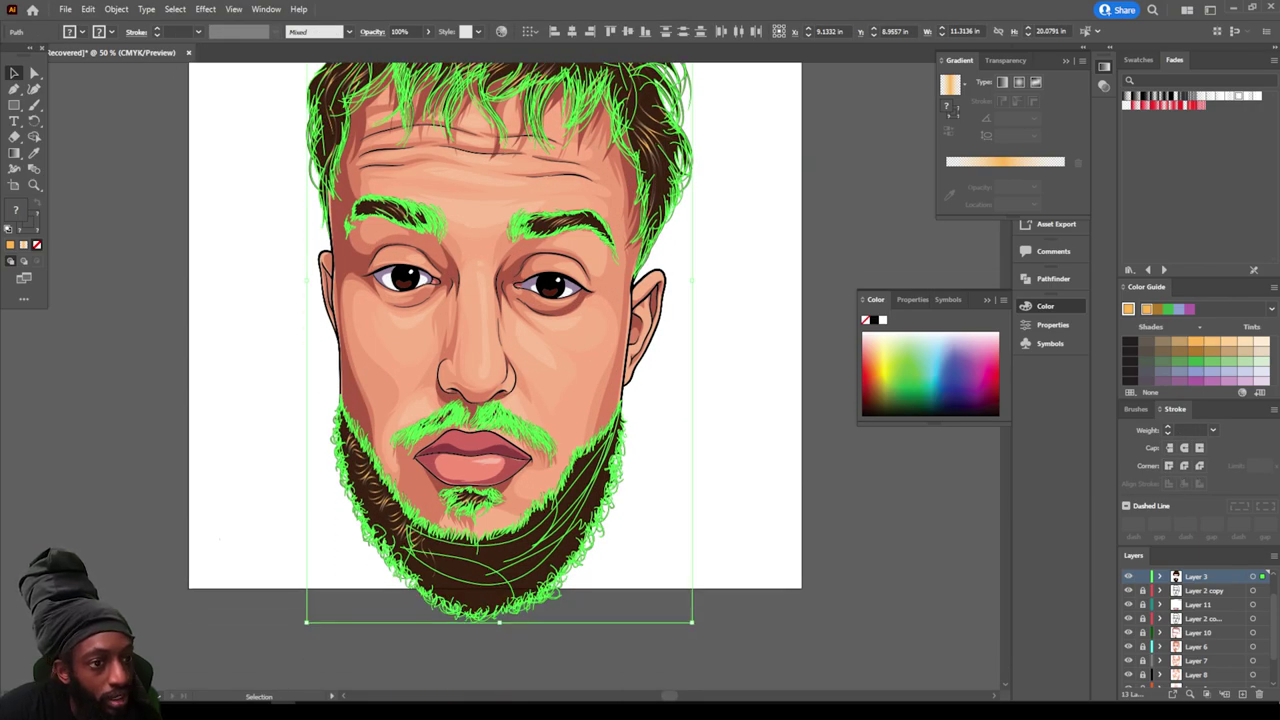
{"action": "left_click", "coordinate": [88, 9]}
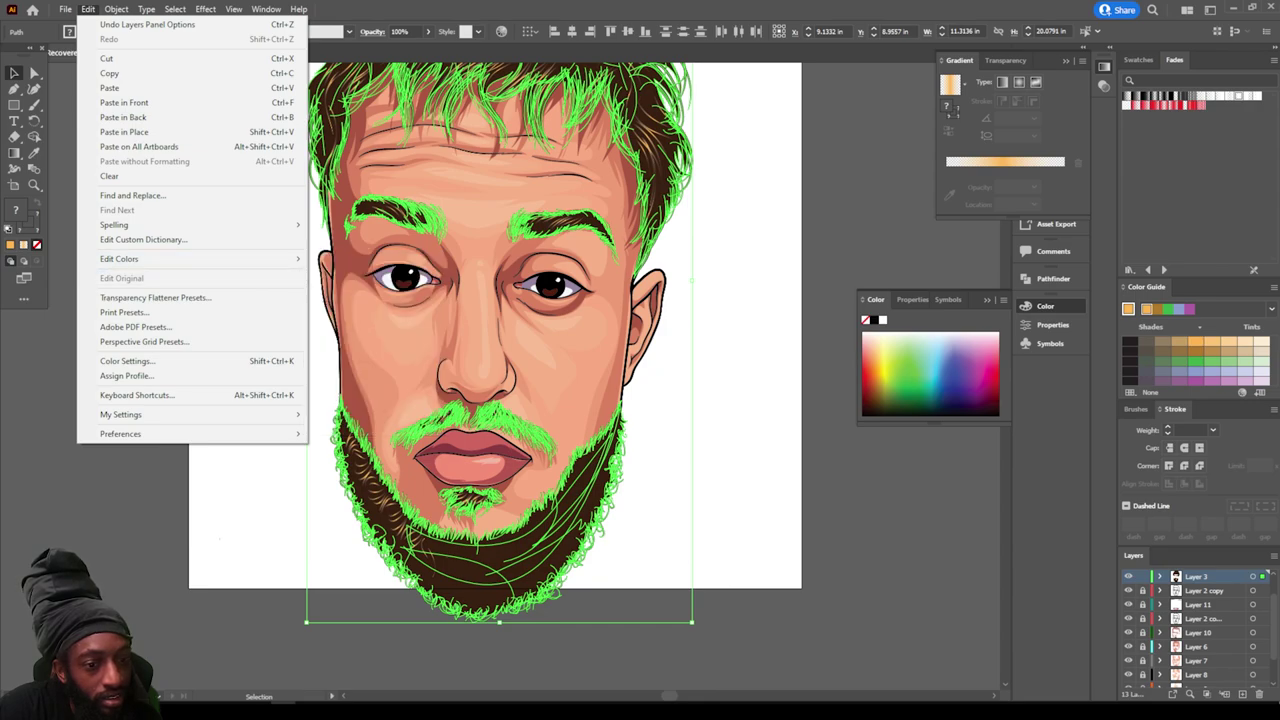
{"action": "mouse_move", "coordinate": [250, 259]}
{"action": "mouse_move", "coordinate": [380, 273]}
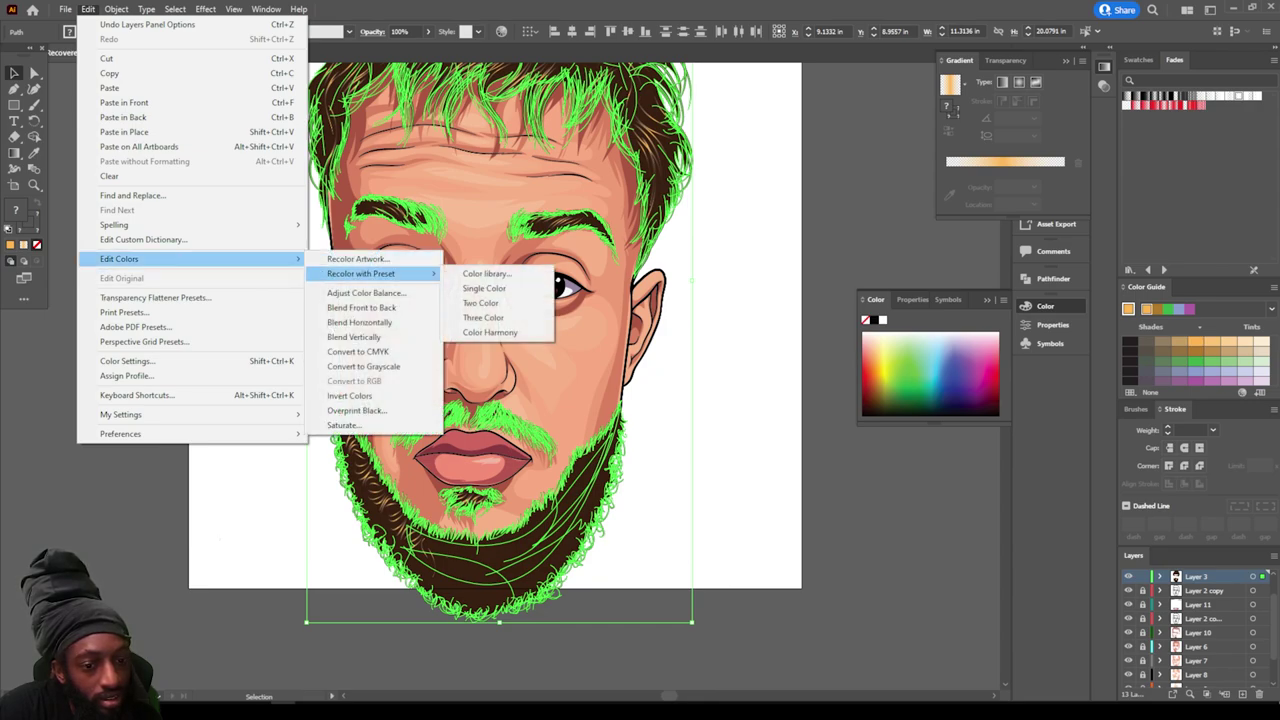
{"action": "left_click", "coordinate": [490, 332]}
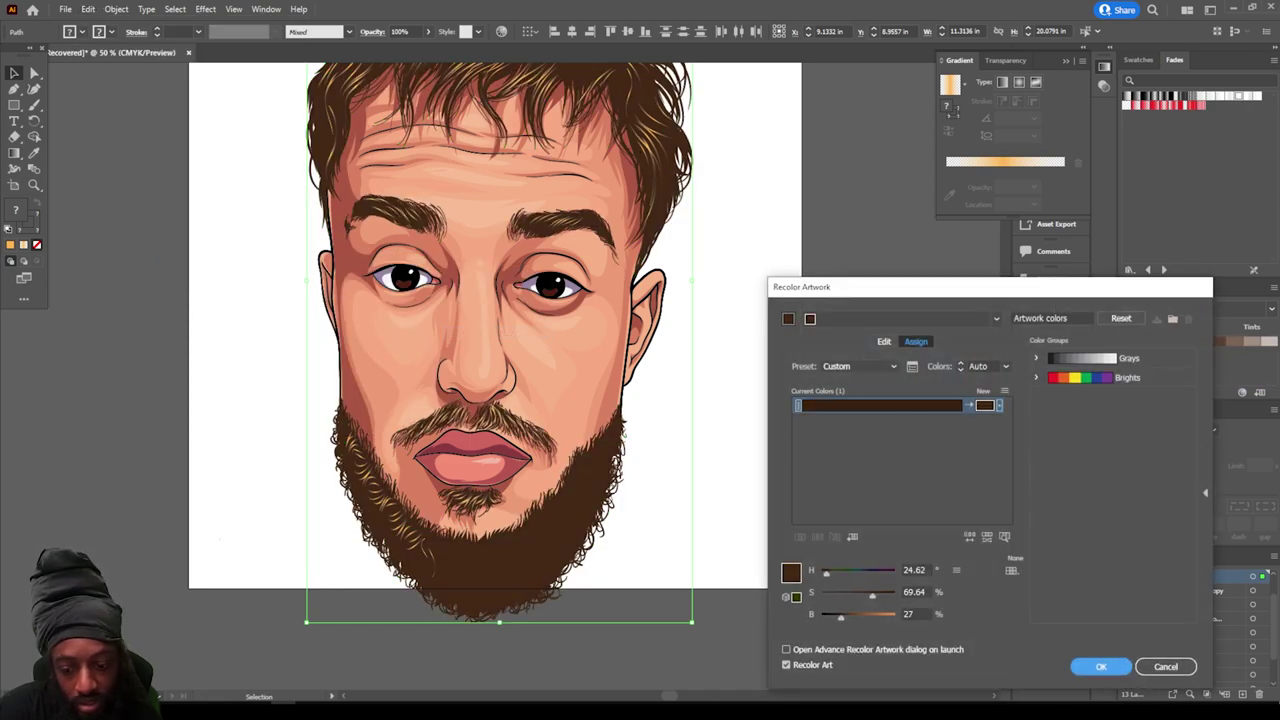
{"action": "left_click_drag", "start_coordinate": [872, 596], "coordinate": [883, 596]}
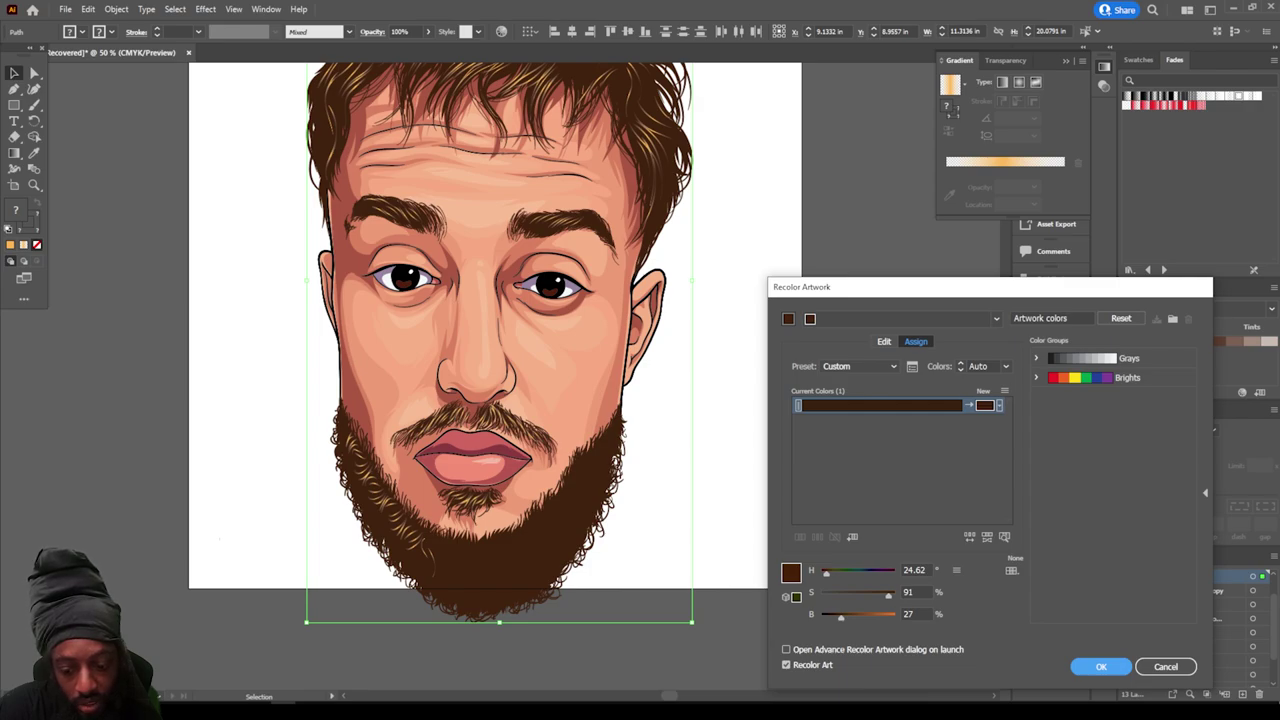
{"action": "left_click_drag", "start_coordinate": [841, 617], "coordinate": [848, 617]}
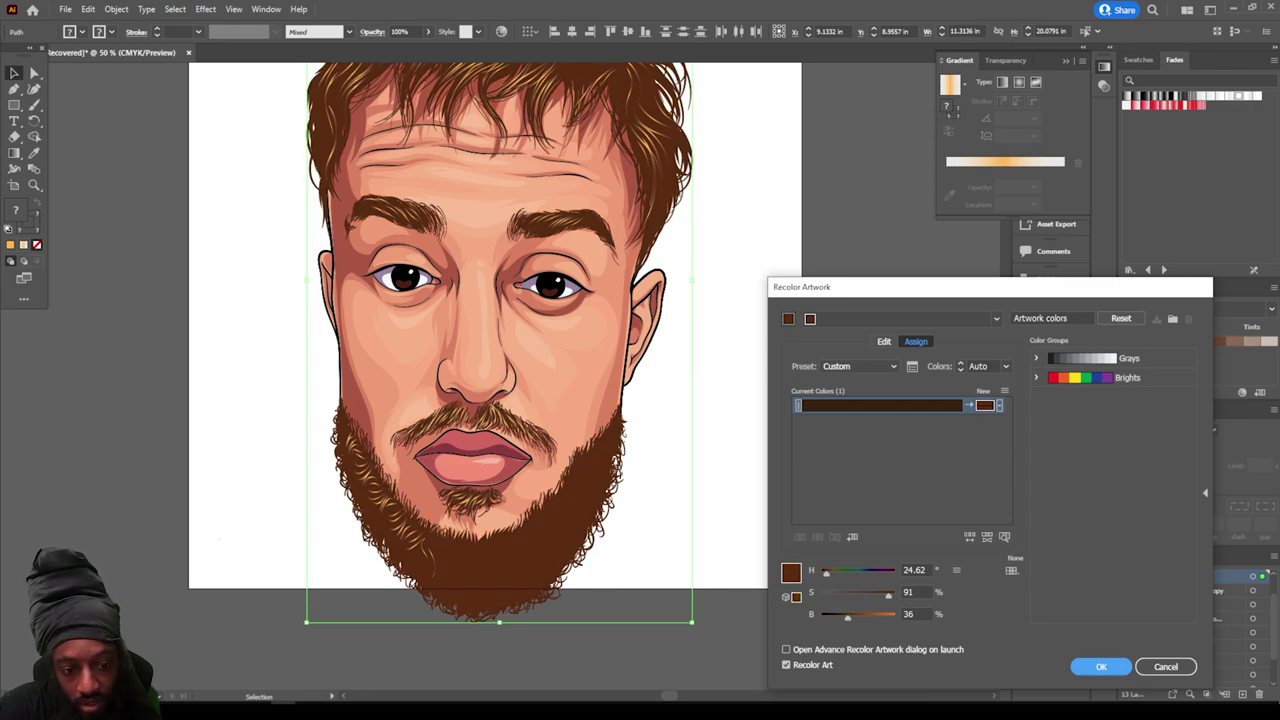
{"action": "left_click_drag", "start_coordinate": [848, 617], "coordinate": [843, 617]}
{"action": "left_click_drag", "start_coordinate": [826, 573], "coordinate": [830, 573]}
{"action": "left_click_drag", "start_coordinate": [830, 573], "coordinate": [827, 573]}
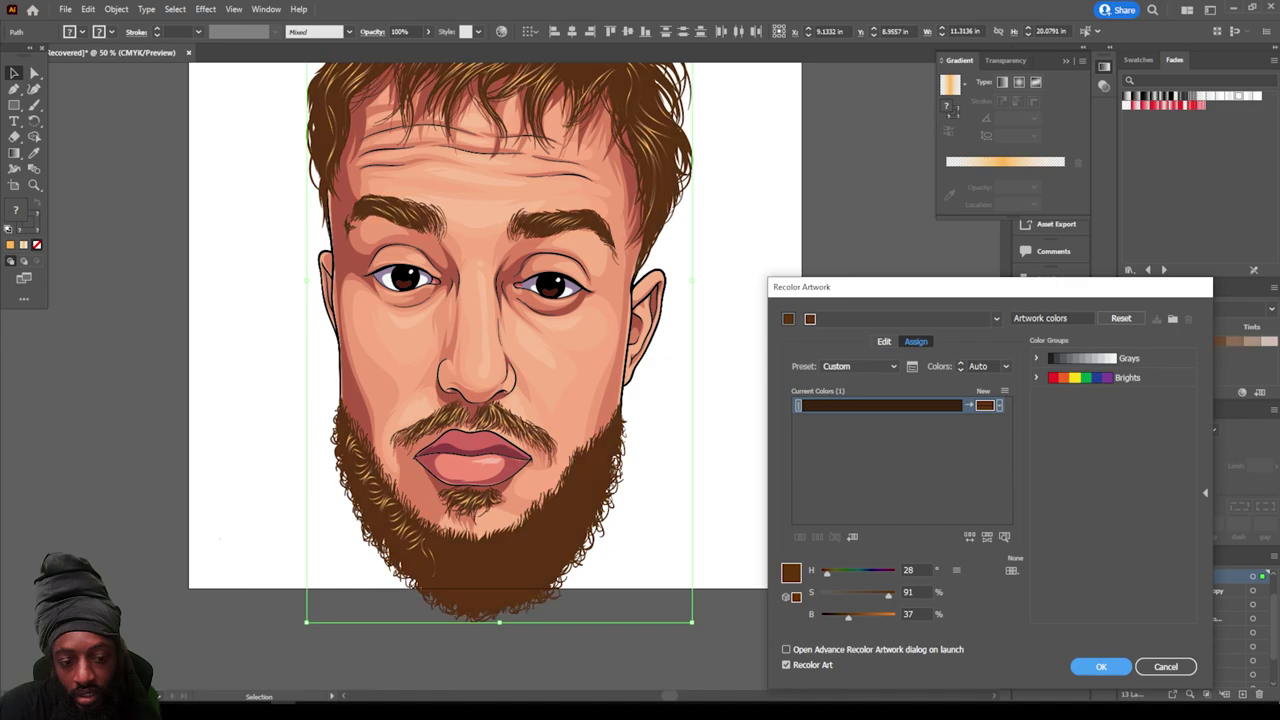
{"action": "left_click_drag", "start_coordinate": [848, 618], "coordinate": [840, 617]}
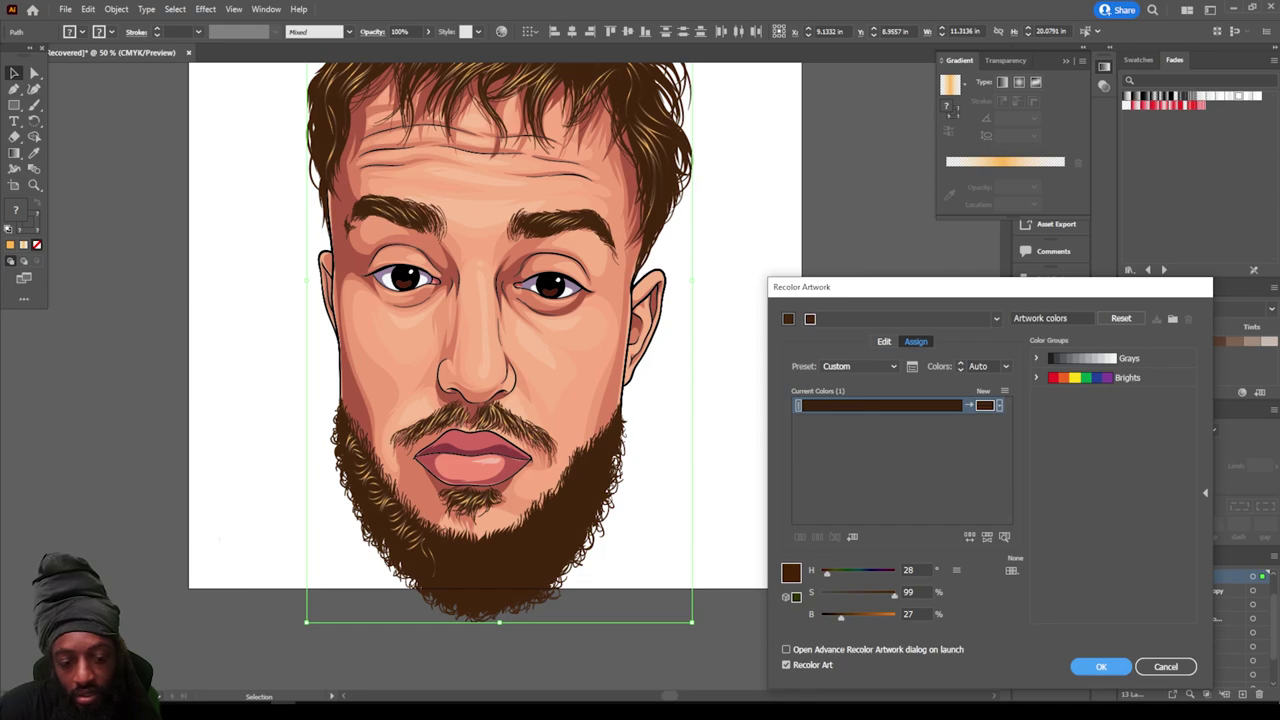
{"action": "left_click", "coordinate": [1101, 666]}
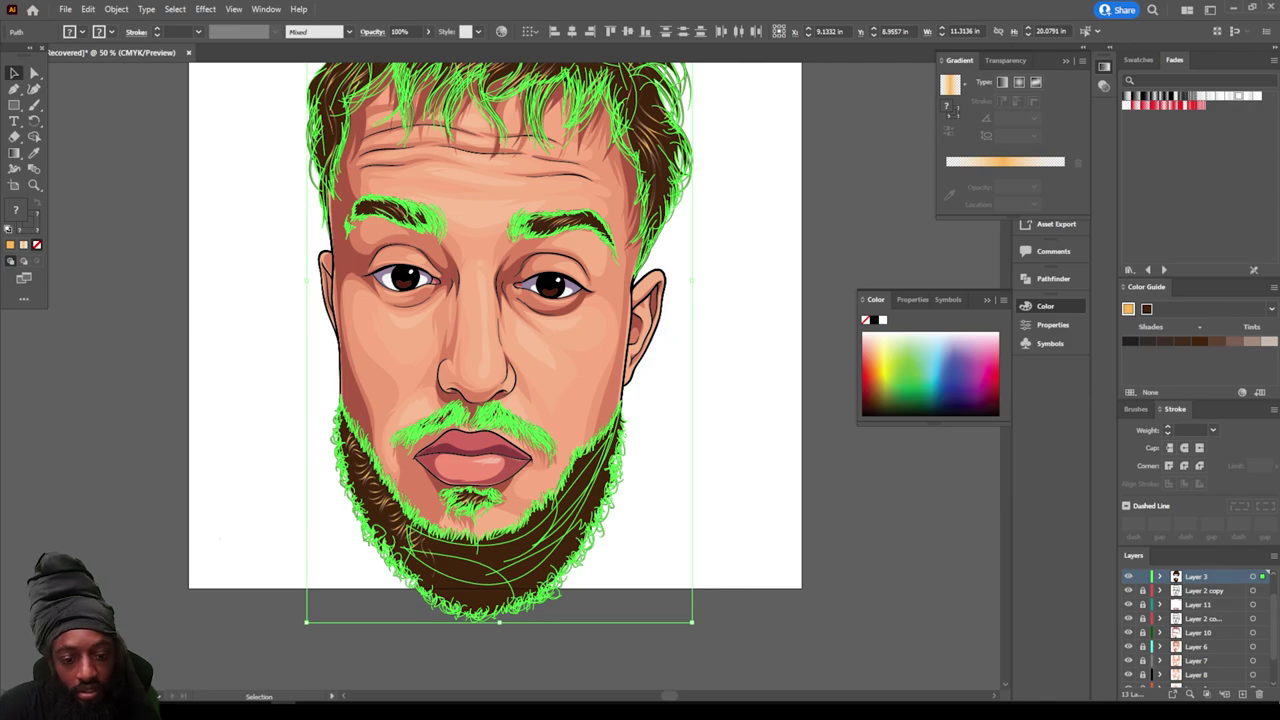
Step: Deselect the hair to check its new brown against the whole portrait, and lock Layer 3
{"action": "key", "text": "ctrl+shift+a"}
{"action": "key", "text": "ctrl+minus"}
{"action": "key", "text": "ctrl+minus"}
{"action": "key", "text": "ctrl+minus"}
{"action": "scroll", "coordinate": [497, 376], "scroll_direction": "up", "scroll_amount": 2}
{"action": "key", "text": "ctrl+plus"}
{"action": "key", "text": "ctrl+plus"}
{"action": "key", "text": "ctrl+plus"}
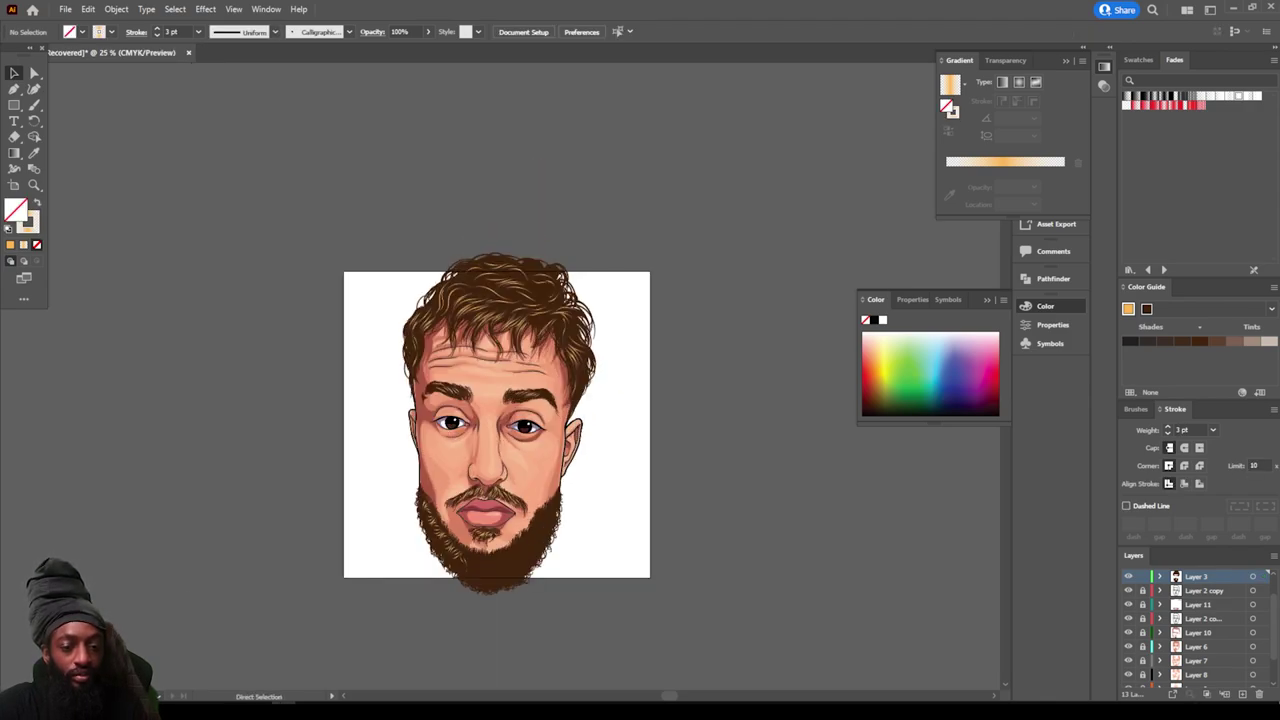
{"action": "scroll", "coordinate": [495, 377], "scroll_direction": "down", "scroll_amount": 2}
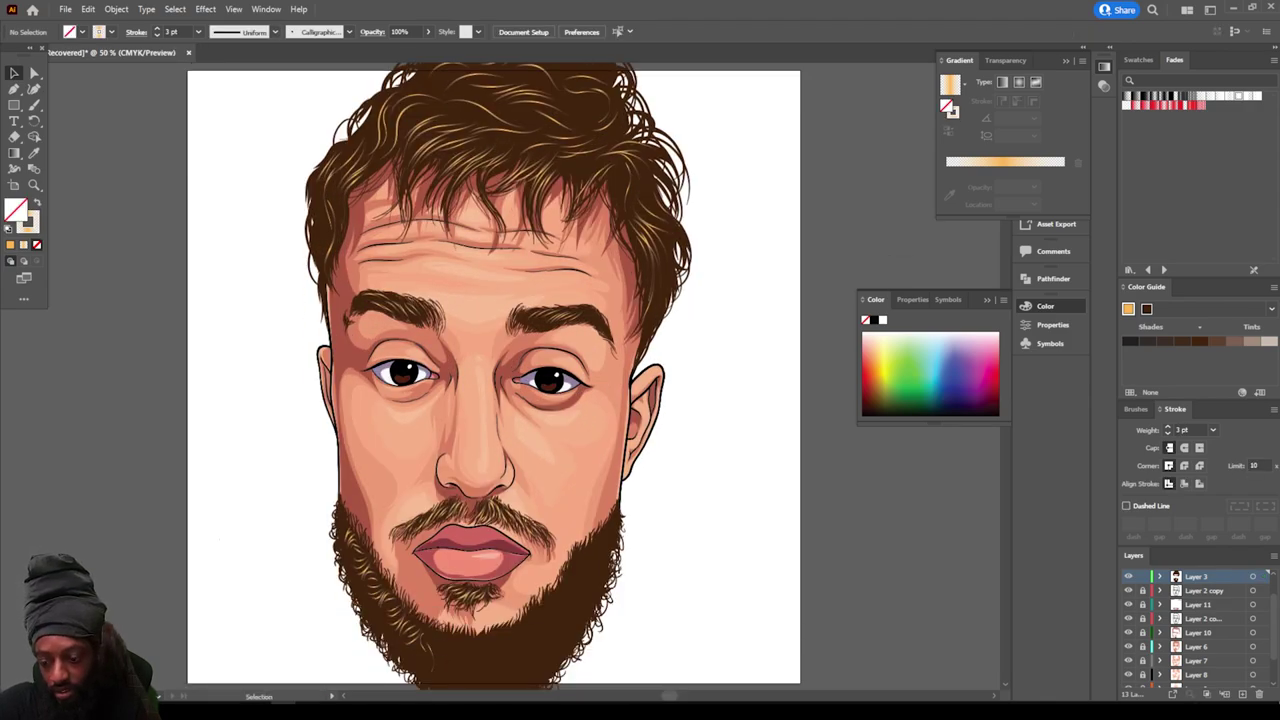
{"action": "scroll", "coordinate": [1197, 628], "scroll_direction": "up", "scroll_amount": 1}
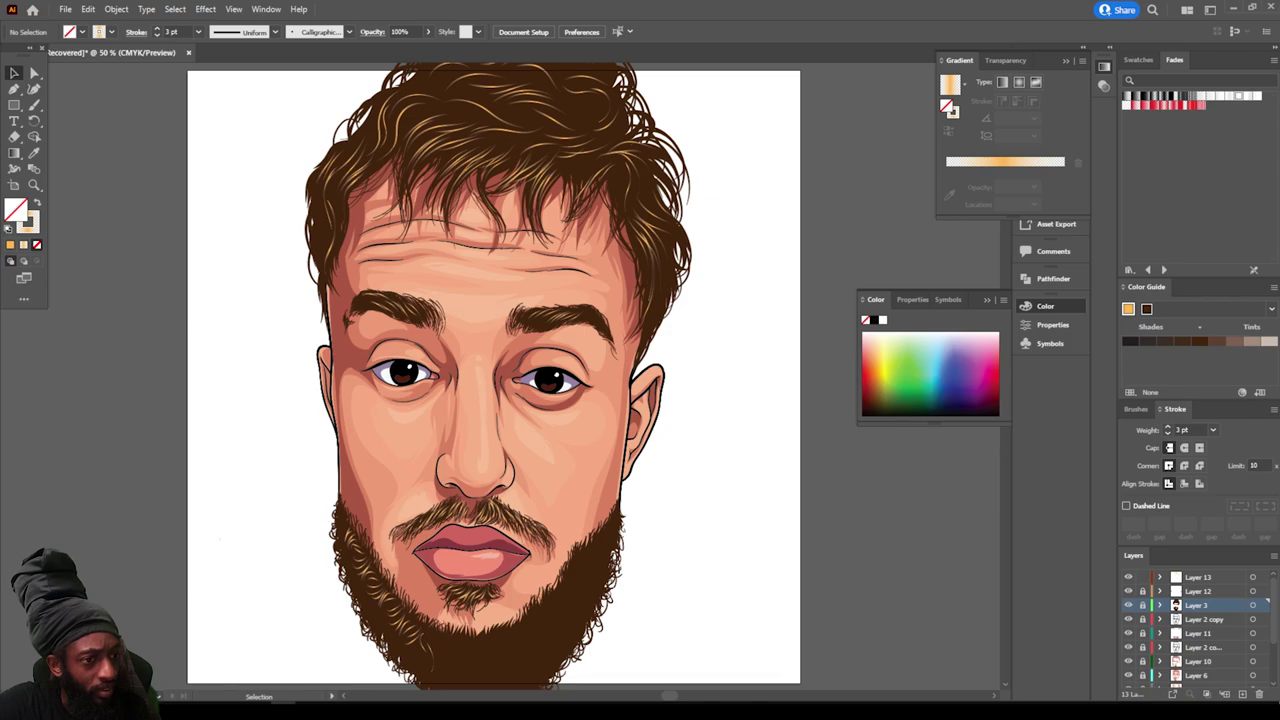
Step: Activate Layer 13 and paint Paintbrush highlight strands along the beard's upper chin edge with a 3 pt stroke
{"action": "left_click", "coordinate": [34, 105]}
{"action": "scroll", "coordinate": [495, 377], "scroll_direction": "down", "scroll_amount": 3}
{"action": "key", "text": "ctrl+plus"}
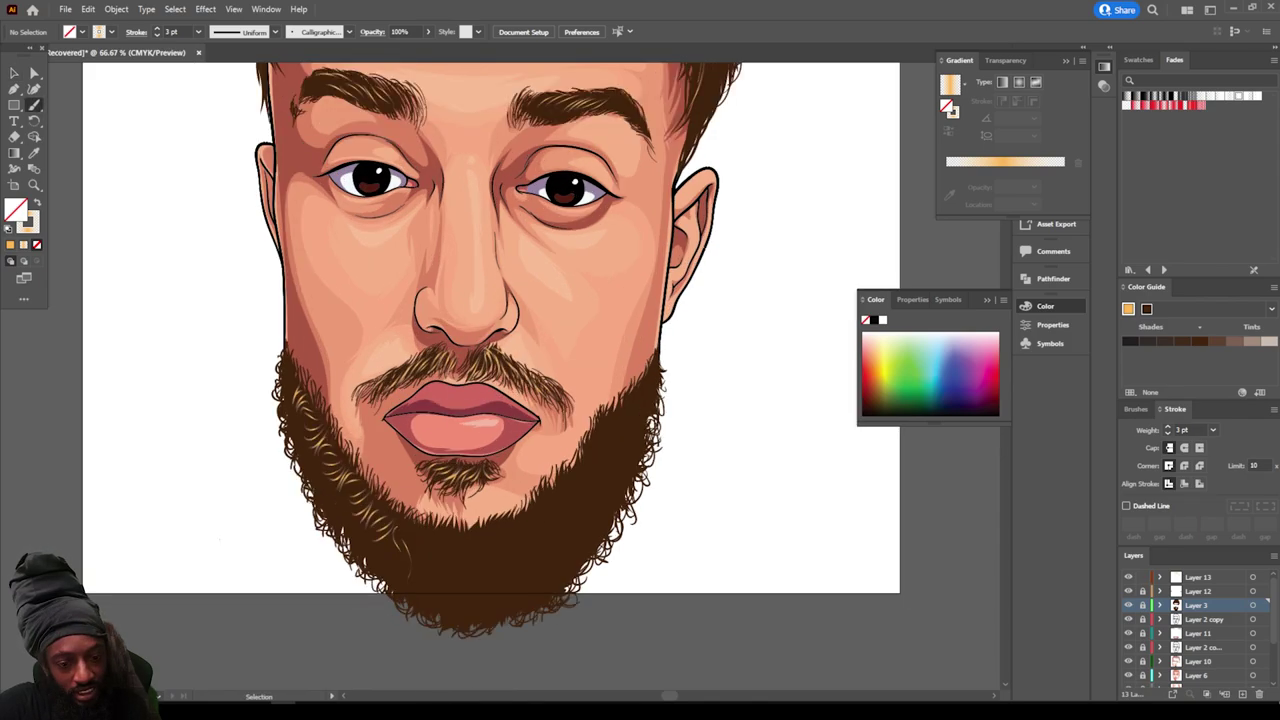
{"action": "key", "text": "ctrl+equal"}
{"action": "scroll", "coordinate": [571, 376], "scroll_direction": "down", "scroll_amount": 2}
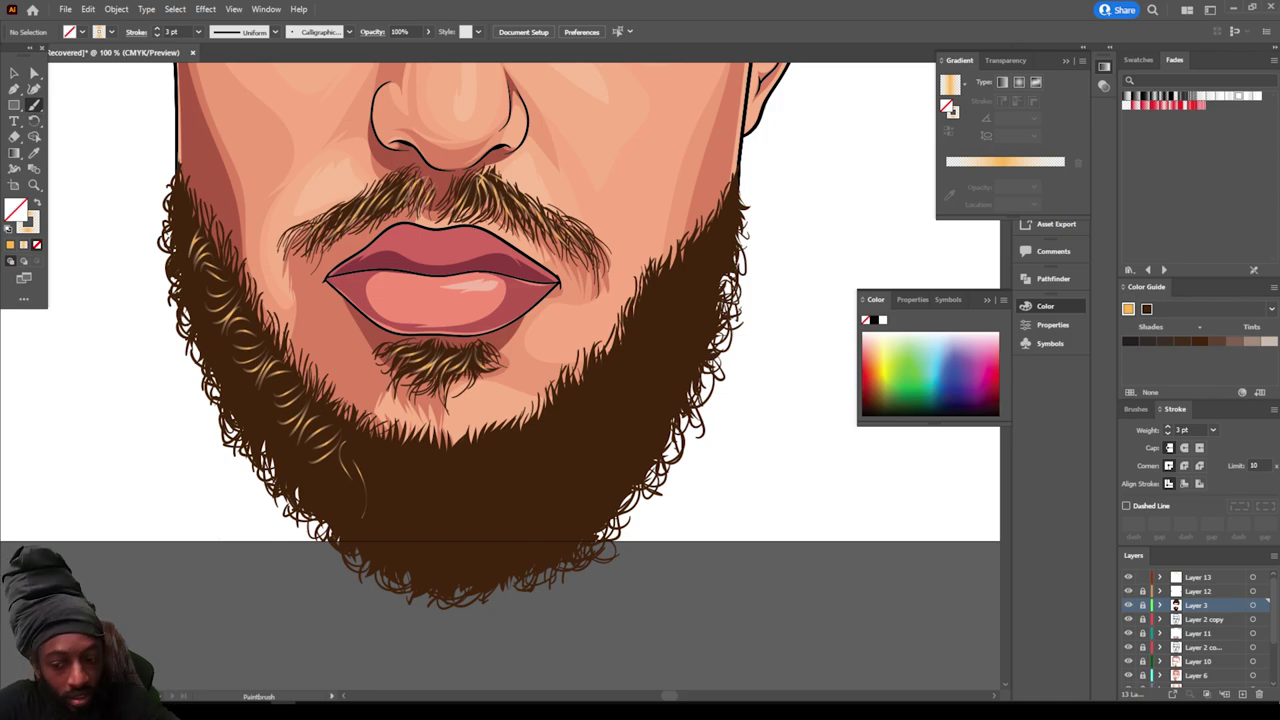
{"action": "left_click", "coordinate": [1200, 577]}
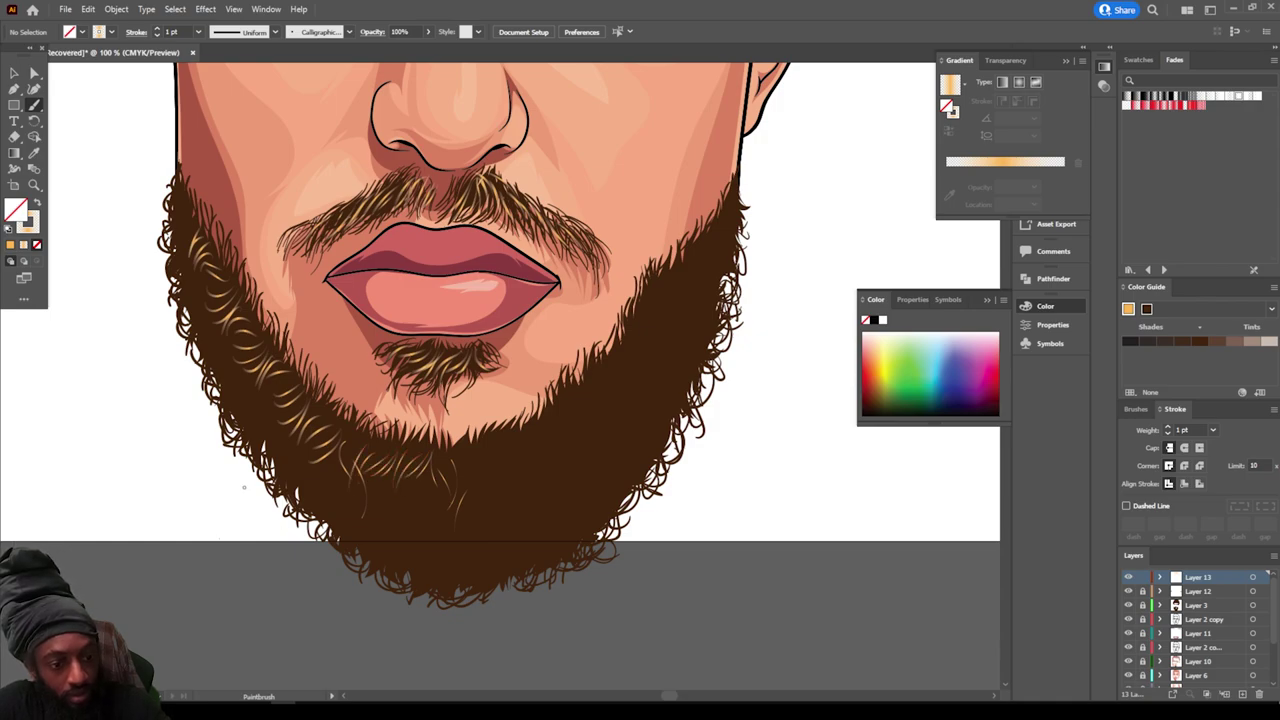
{"action": "left_click", "coordinate": [198, 31]}
{"action": "left_click", "coordinate": [214, 119]}
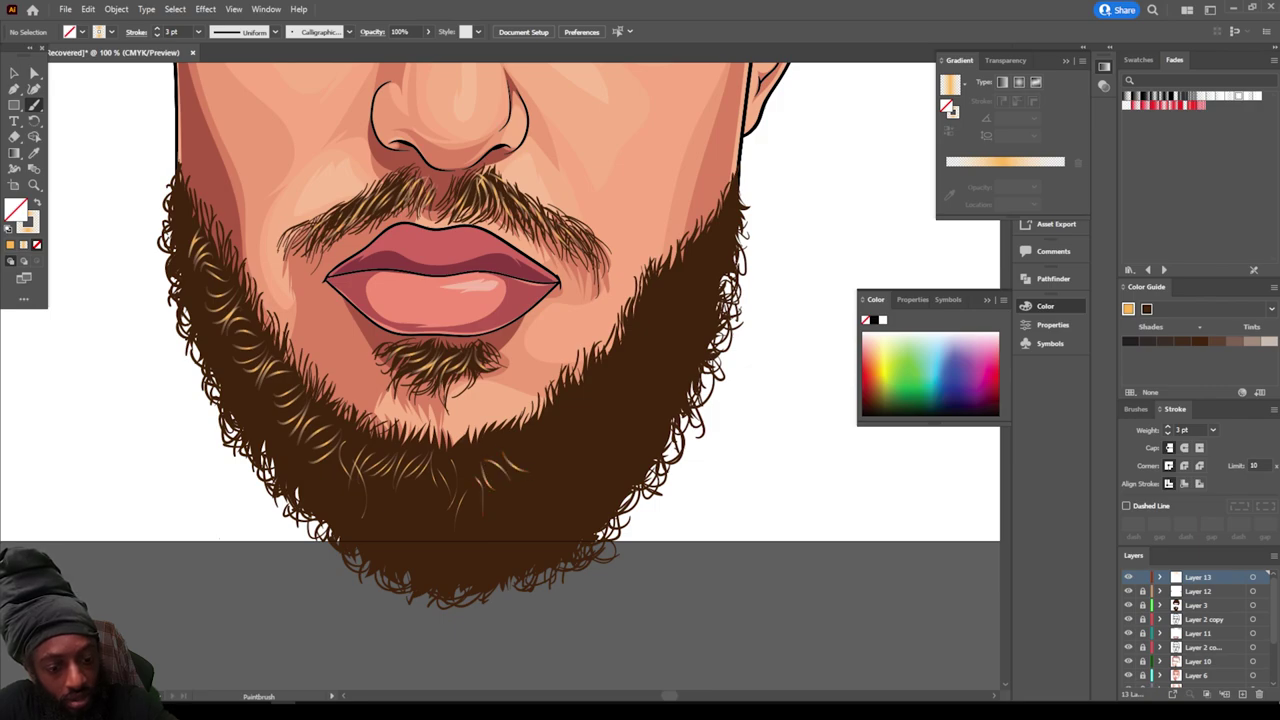
Step: Paint curved gradient highlight strands from the chin up the inner right side of the beard to the sideburn
{"action": "left_click_drag", "start_coordinate": [544, 467], "coordinate": [518, 447]}
{"action": "mouse_move", "coordinate": [550, 458]}
{"action": "left_mouse_down"}
{"action": "mouse_move", "coordinate": [520, 444]}
{"action": "mouse_move", "coordinate": [558, 427]}
{"action": "left_mouse_up"}
{"action": "mouse_move", "coordinate": [582, 430]}
{"action": "left_mouse_down"}
{"action": "mouse_move", "coordinate": [551, 418]}
{"action": "mouse_move", "coordinate": [565, 411]}
{"action": "left_mouse_up"}
{"action": "mouse_move", "coordinate": [621, 426]}
{"action": "left_mouse_down"}
{"action": "mouse_move", "coordinate": [588, 421]}
{"action": "mouse_move", "coordinate": [608, 380]}
{"action": "left_mouse_up"}
{"action": "left_click_drag", "start_coordinate": [642, 388], "coordinate": [604, 374]}
{"action": "mouse_move", "coordinate": [648, 371]}
{"action": "left_mouse_down"}
{"action": "mouse_move", "coordinate": [625, 351]}
{"action": "mouse_move", "coordinate": [656, 336]}
{"action": "left_mouse_up"}
{"action": "mouse_move", "coordinate": [673, 350]}
{"action": "left_mouse_down"}
{"action": "mouse_move", "coordinate": [649, 306]}
{"action": "mouse_move", "coordinate": [665, 299]}
{"action": "mouse_move", "coordinate": [686, 318]}
{"action": "mouse_move", "coordinate": [691, 293]}
{"action": "mouse_move", "coordinate": [694, 259]}
{"action": "left_mouse_up"}
{"action": "mouse_move", "coordinate": [720, 264]}
{"action": "left_mouse_down"}
{"action": "mouse_move", "coordinate": [700, 251]}
{"action": "mouse_move", "coordinate": [713, 231]}
{"action": "left_mouse_up"}
{"action": "left_click_drag", "start_coordinate": [730, 248], "coordinate": [727, 216]}
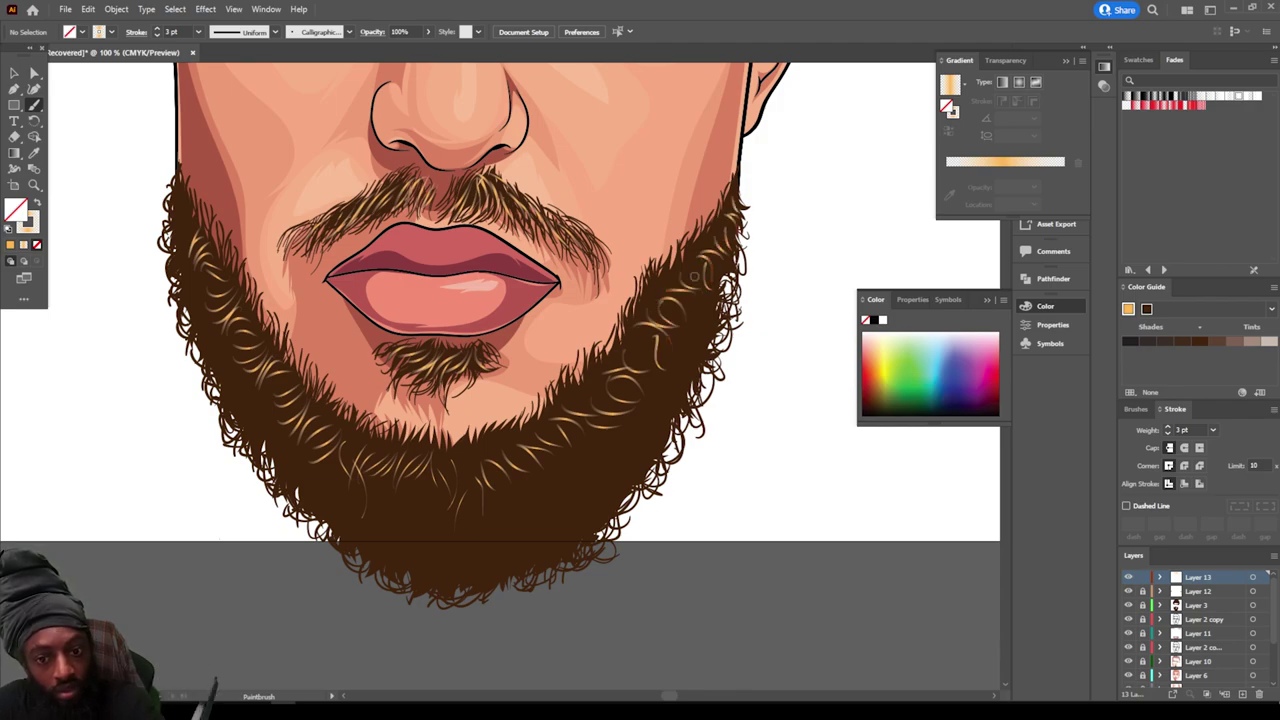
Step: Add short highlight strands where the beard meets the skin, from the right jaw down to the chin's center
{"action": "key", "text": "ctrl+minus"}
{"action": "key", "text": "ctrl+minus"}
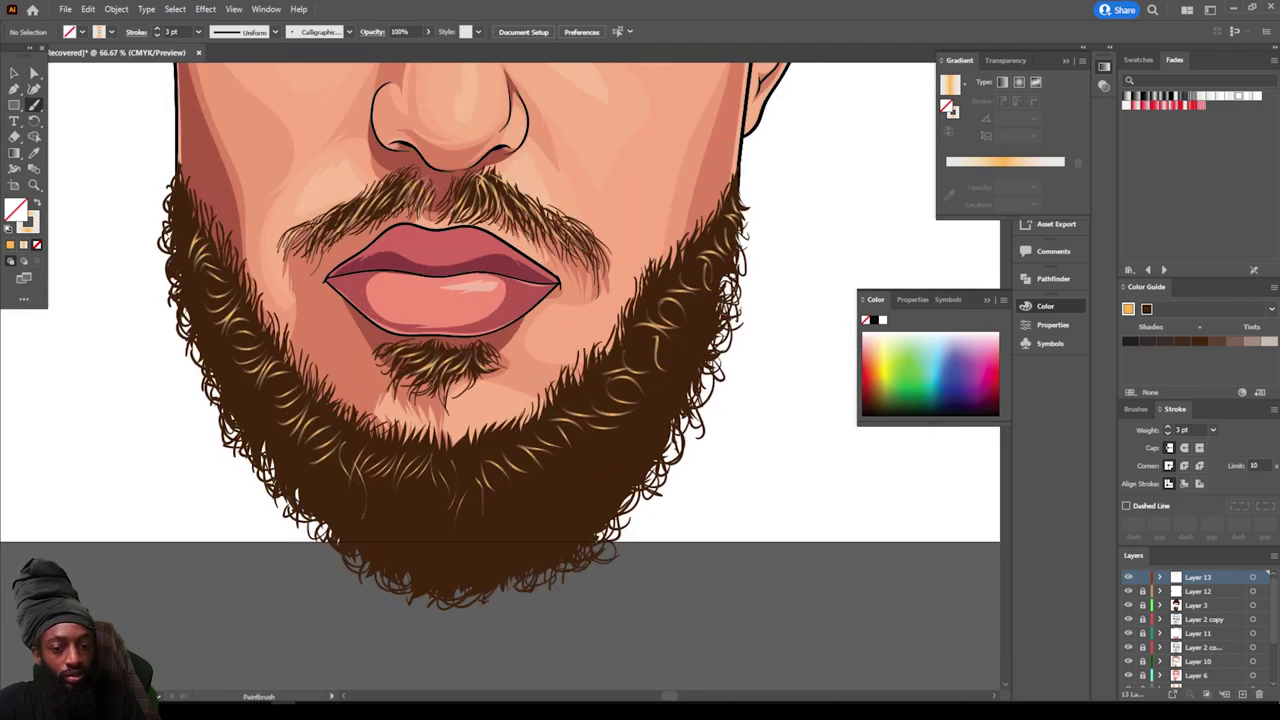
{"action": "key", "text": "ctrl+plus"}
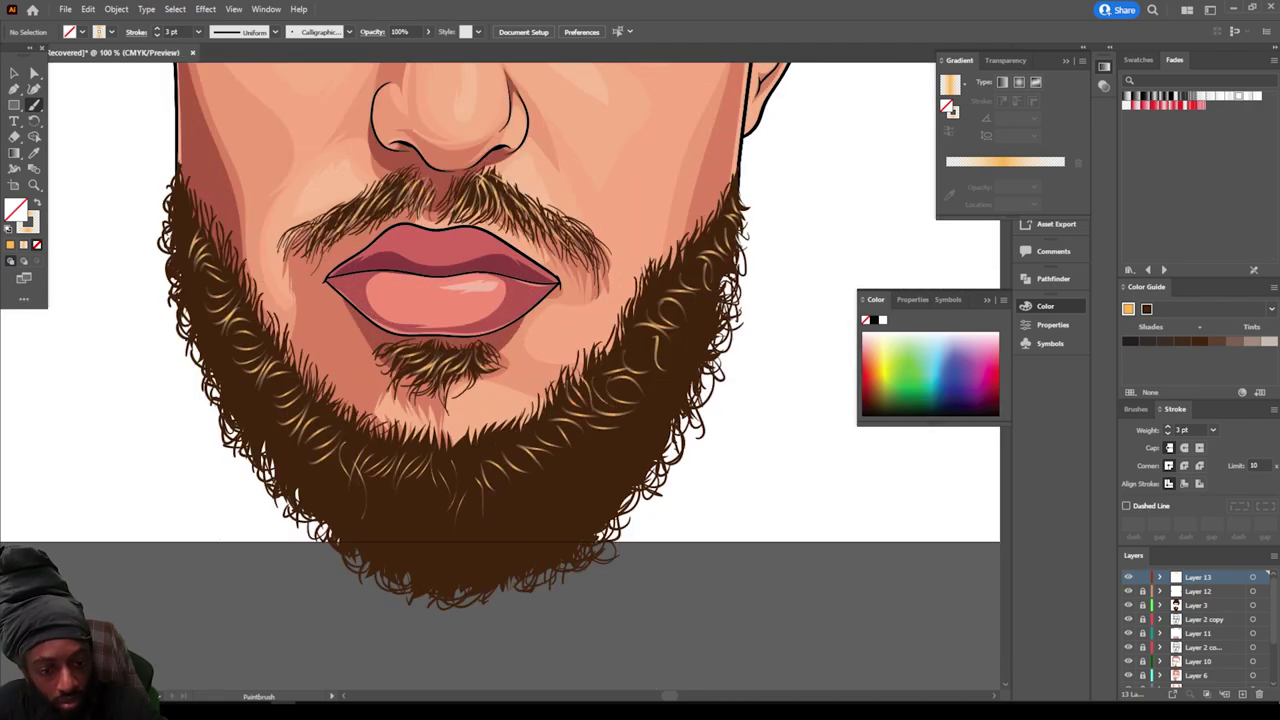
{"action": "left_click_drag", "start_coordinate": [547, 410], "coordinate": [537, 441]}
{"action": "left_click_drag", "start_coordinate": [536, 415], "coordinate": [508, 453]}
{"action": "left_click_drag", "start_coordinate": [513, 430], "coordinate": [498, 473]}
{"action": "left_click_drag", "start_coordinate": [497, 440], "coordinate": [481, 476]}
{"action": "left_click_drag", "start_coordinate": [485, 448], "coordinate": [471, 480]}
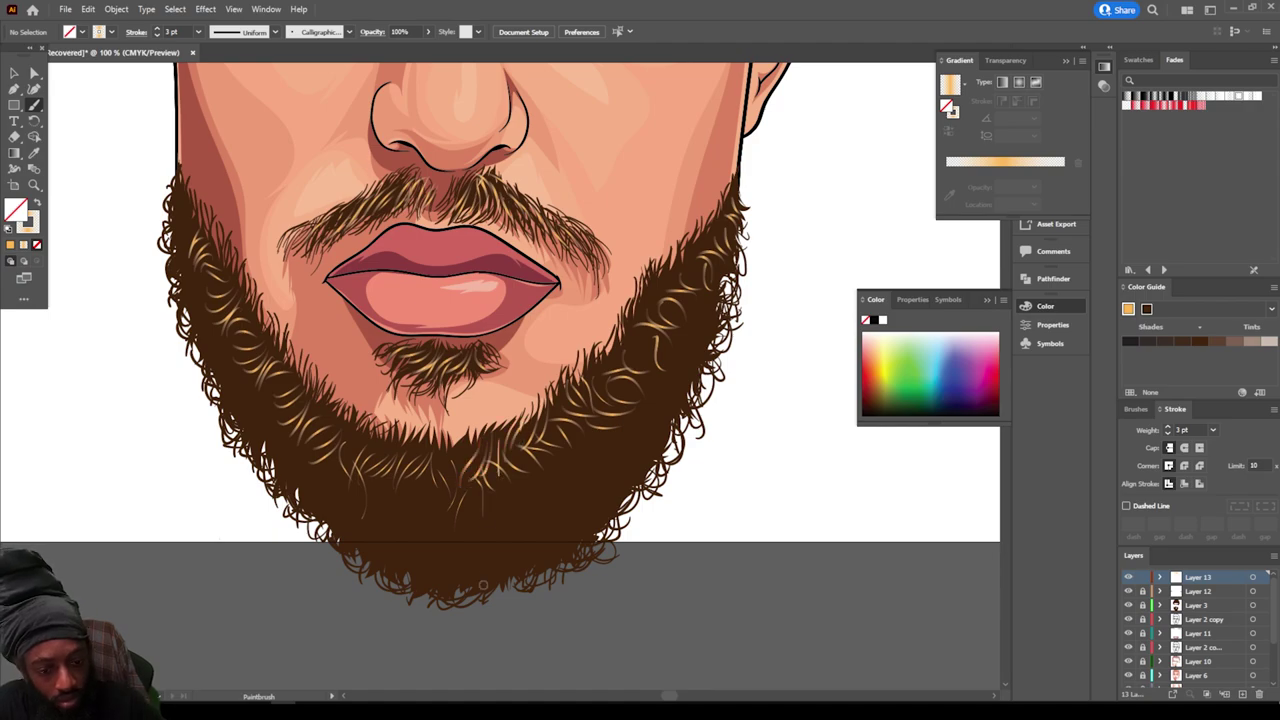
{"action": "key", "text": "v"}
{"action": "key", "text": "b"}
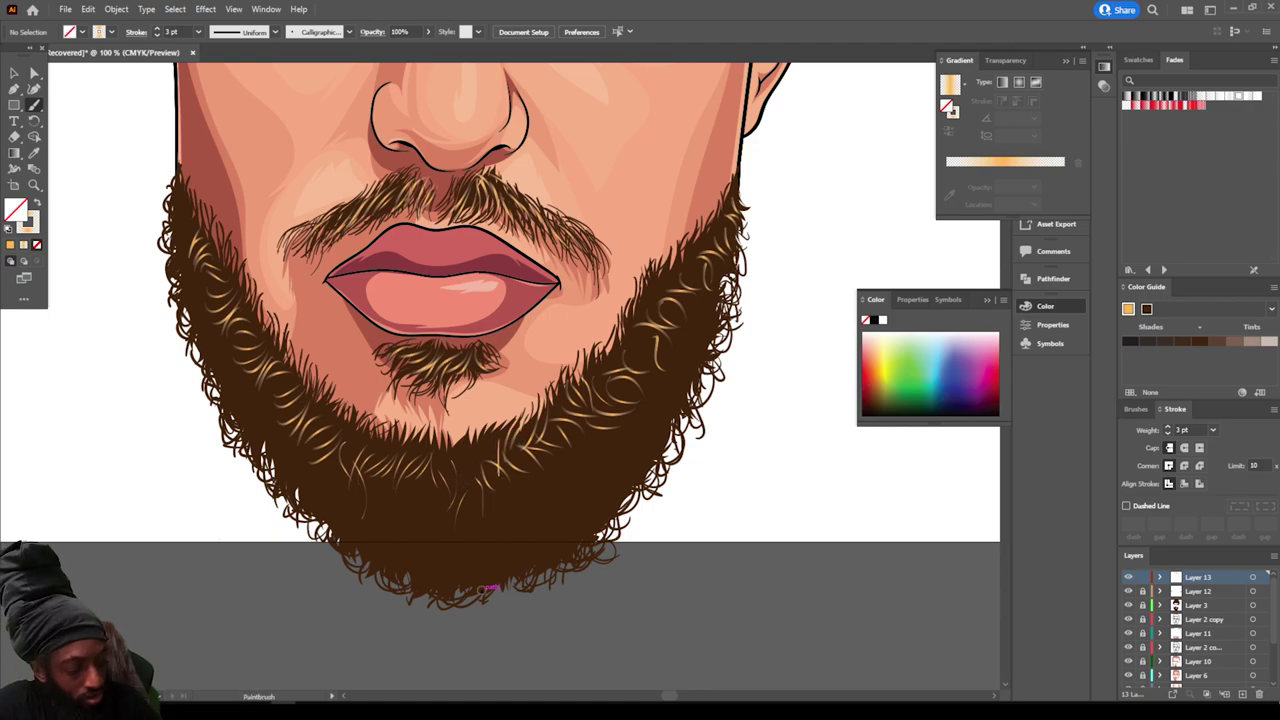
{"action": "key", "text": "v"}
{"action": "key", "text": "b"}
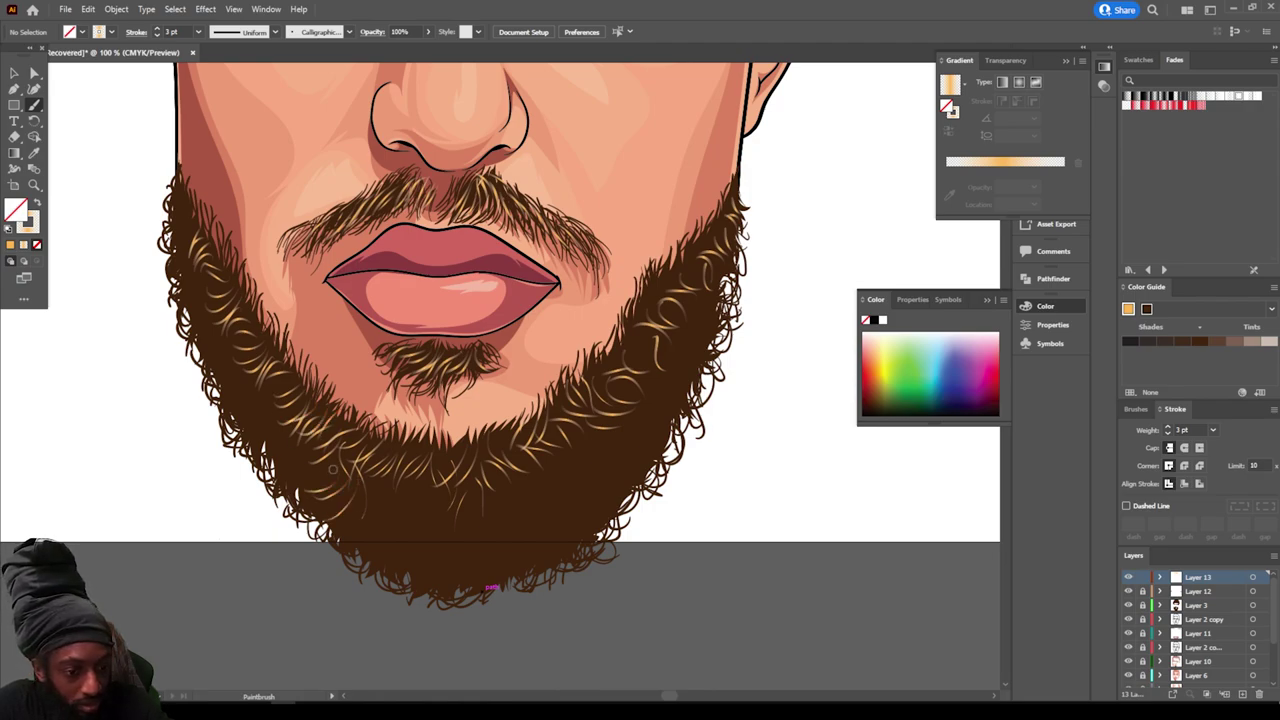
Step: Fill the outer left side of the beard with curly highlight strands from the lower jaw up to the sideburn
{"action": "mouse_move", "coordinate": [281, 449]}
{"action": "left_mouse_down"}
{"action": "mouse_move", "coordinate": [311, 446]}
{"action": "mouse_move", "coordinate": [286, 424]}
{"action": "left_mouse_up"}
{"action": "left_click_drag", "start_coordinate": [248, 442], "coordinate": [275, 419]}
{"action": "mouse_move", "coordinate": [240, 424]}
{"action": "left_mouse_down"}
{"action": "mouse_move", "coordinate": [274, 408]}
{"action": "mouse_move", "coordinate": [270, 393]}
{"action": "left_mouse_up"}
{"action": "mouse_move", "coordinate": [232, 394]}
{"action": "left_mouse_down"}
{"action": "mouse_move", "coordinate": [268, 380]}
{"action": "mouse_move", "coordinate": [250, 368]}
{"action": "left_mouse_up"}
{"action": "mouse_move", "coordinate": [206, 372]}
{"action": "left_mouse_down"}
{"action": "mouse_move", "coordinate": [232, 360]}
{"action": "mouse_move", "coordinate": [190, 300]}
{"action": "mouse_move", "coordinate": [185, 182]}
{"action": "left_mouse_up"}
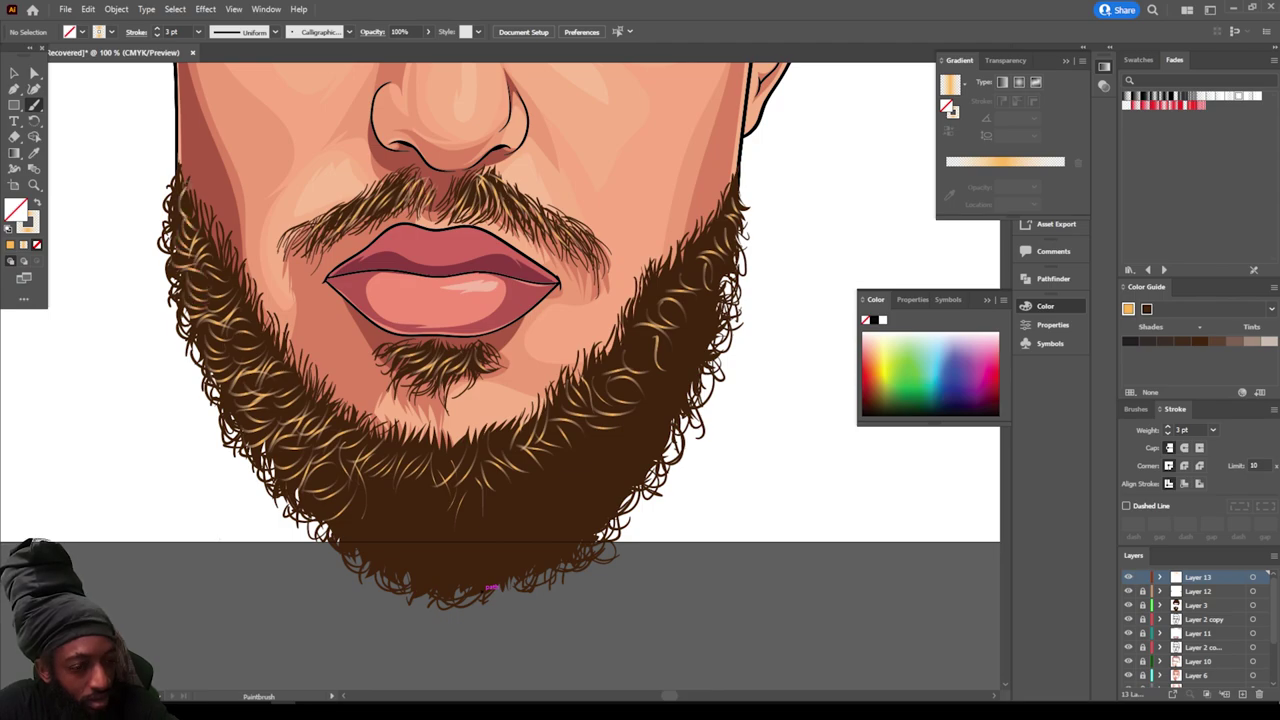
{"action": "scroll", "coordinate": [803, 630], "scroll_direction": "down", "scroll_amount": 4}
{"action": "scroll", "coordinate": [750, 573], "scroll_direction": "up", "scroll_amount": 4}
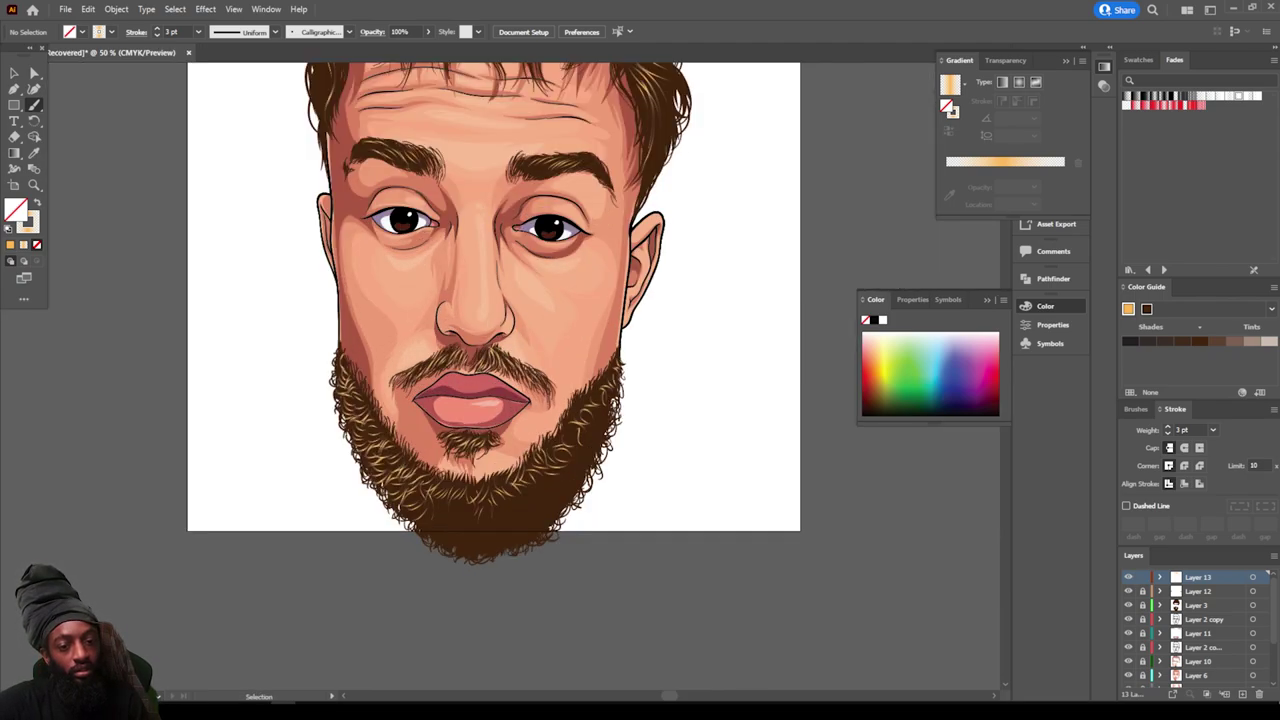
Step: Paint longer highlight strands down through the center of the chin beard and across its lower right part
{"action": "left_click_drag", "start_coordinate": [417, 542], "coordinate": [410, 628]}
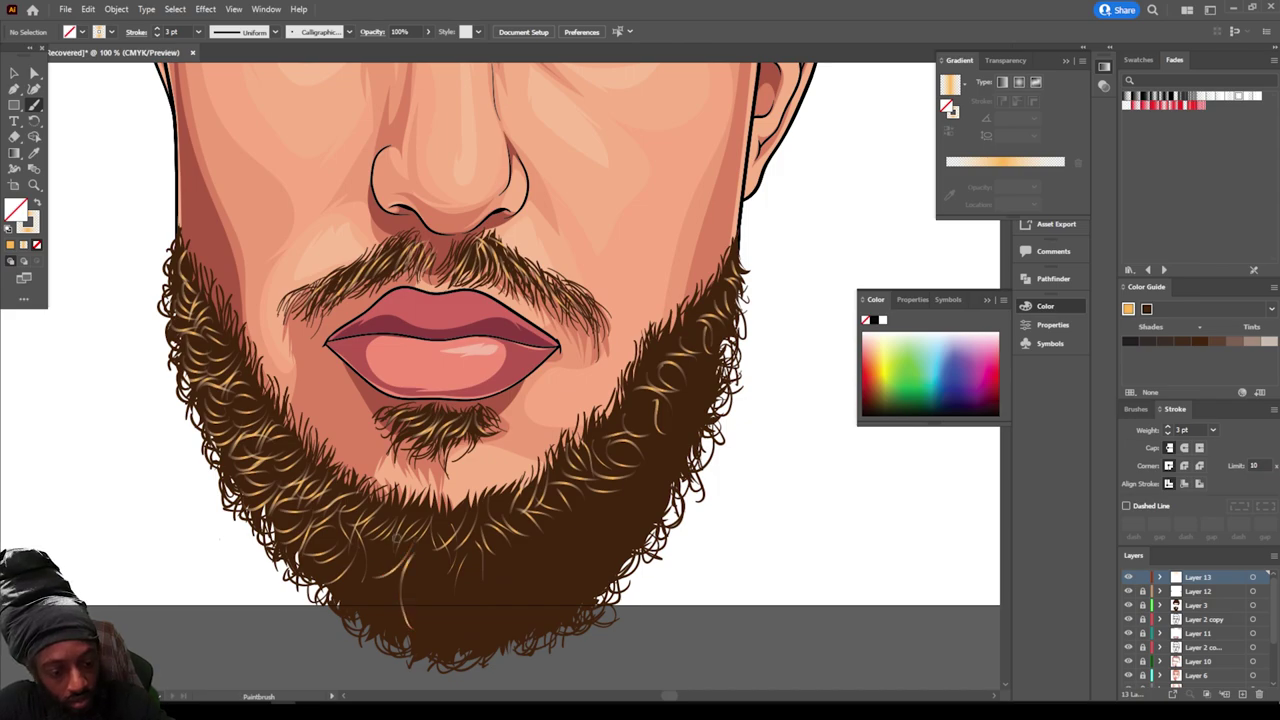
{"action": "left_click_drag", "start_coordinate": [391, 543], "coordinate": [362, 595]}
{"action": "left_click_drag", "start_coordinate": [455, 567], "coordinate": [447, 632]}
{"action": "mouse_move", "coordinate": [475, 551]}
{"action": "left_mouse_down"}
{"action": "mouse_move", "coordinate": [458, 598]}
{"action": "mouse_move", "coordinate": [487, 583]}
{"action": "mouse_move", "coordinate": [438, 608]}
{"action": "left_mouse_up"}
{"action": "left_click_drag", "start_coordinate": [417, 552], "coordinate": [423, 583]}
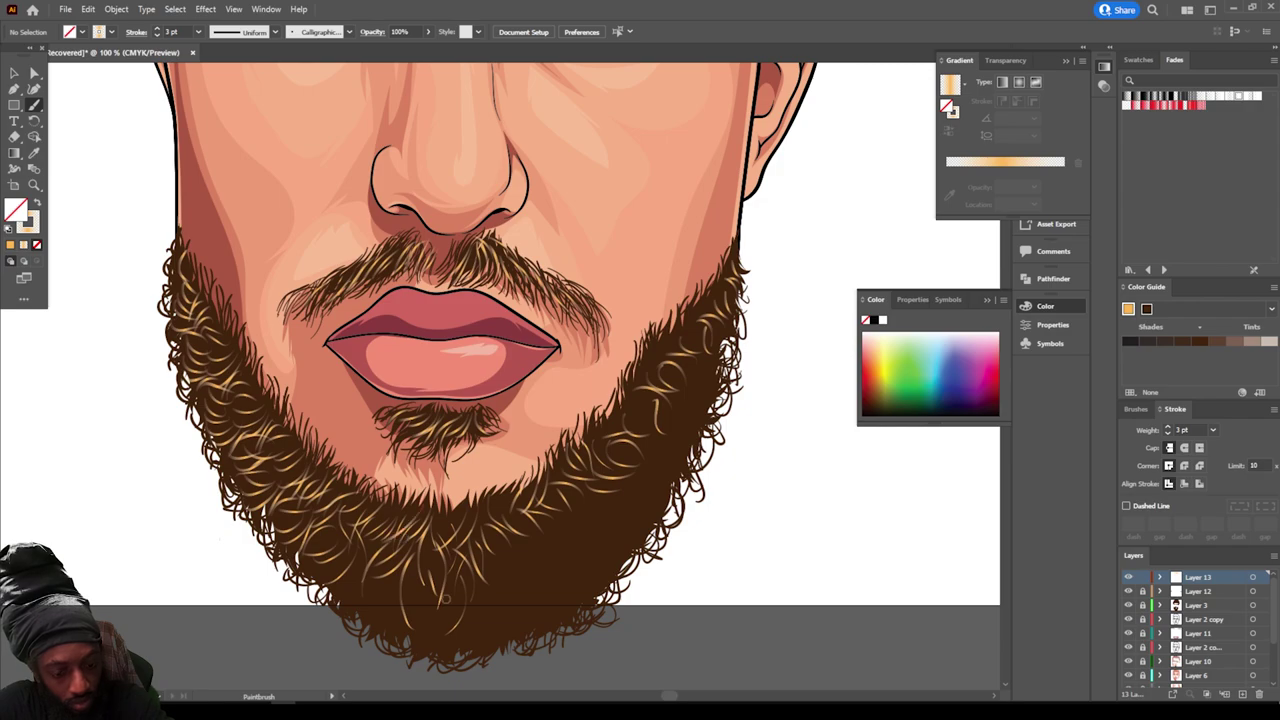
{"action": "left_click_drag", "start_coordinate": [507, 562], "coordinate": [527, 590]}
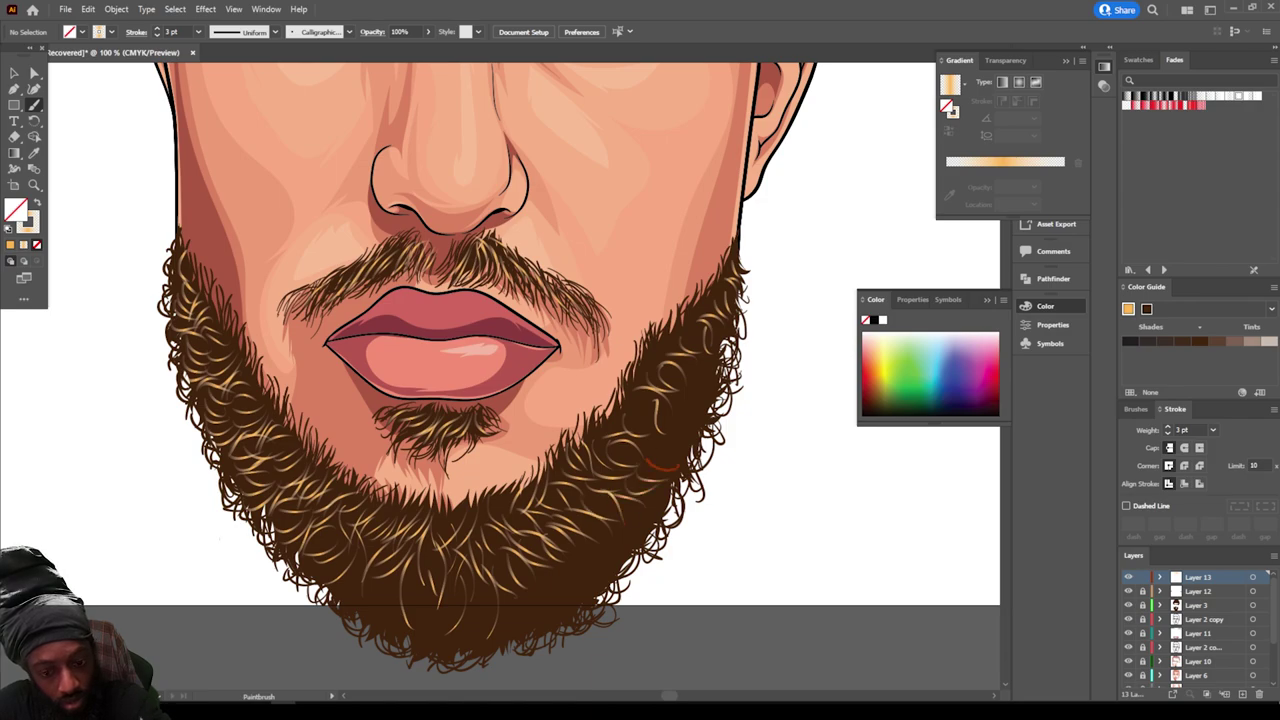
Step: Paint curly highlight strands through the outer right side of the beard from the lower jaw up to the sideburn
{"action": "left_click_drag", "start_coordinate": [647, 461], "coordinate": [680, 467]}
{"action": "mouse_move", "coordinate": [677, 430]}
{"action": "left_mouse_down"}
{"action": "mouse_move", "coordinate": [682, 460]}
{"action": "mouse_move", "coordinate": [686, 436]}
{"action": "left_mouse_up"}
{"action": "mouse_move", "coordinate": [676, 402]}
{"action": "left_mouse_down"}
{"action": "mouse_move", "coordinate": [702, 420]}
{"action": "mouse_move", "coordinate": [708, 391]}
{"action": "left_mouse_up"}
{"action": "mouse_move", "coordinate": [692, 366]}
{"action": "left_mouse_down"}
{"action": "mouse_move", "coordinate": [724, 384]}
{"action": "mouse_move", "coordinate": [713, 356]}
{"action": "left_mouse_up"}
{"action": "left_click_drag", "start_coordinate": [702, 308], "coordinate": [731, 325]}
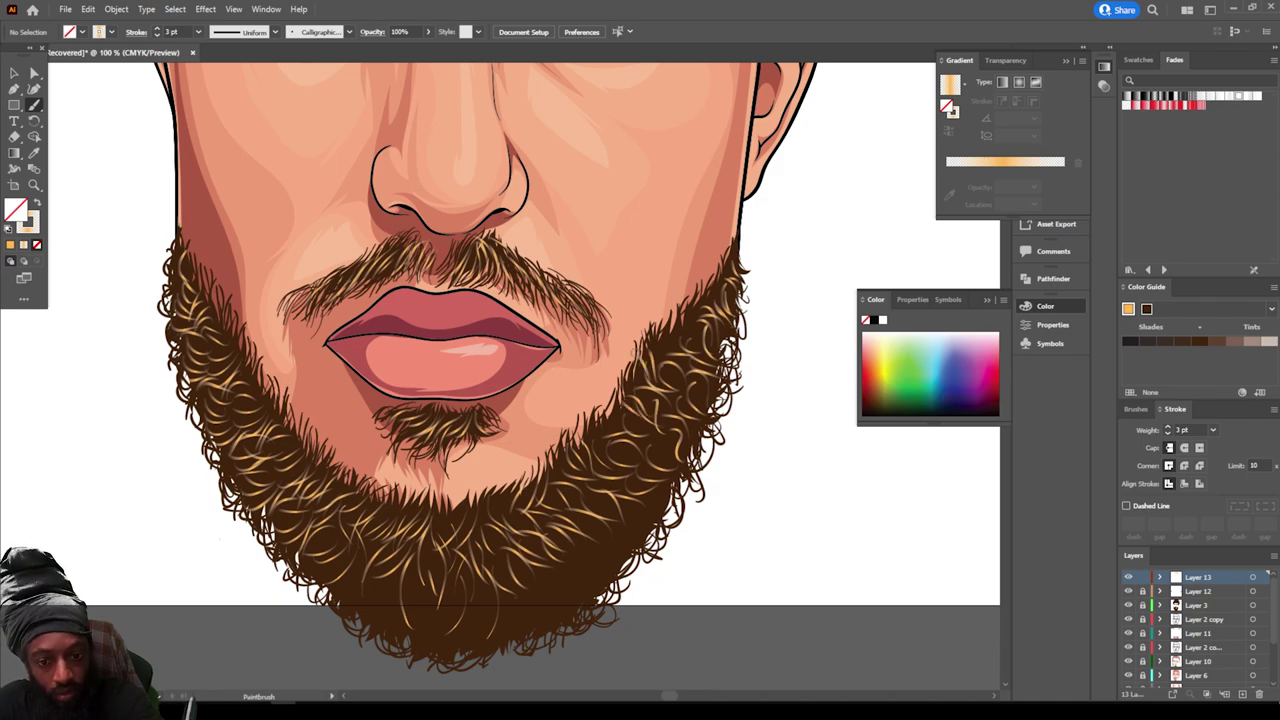
{"action": "key", "text": "ctrl+minus"}
{"action": "key", "text": "ctrl+minus"}
{"action": "key", "text": "ctrl+minus"}
{"action": "key", "text": "ctrl+minus"}
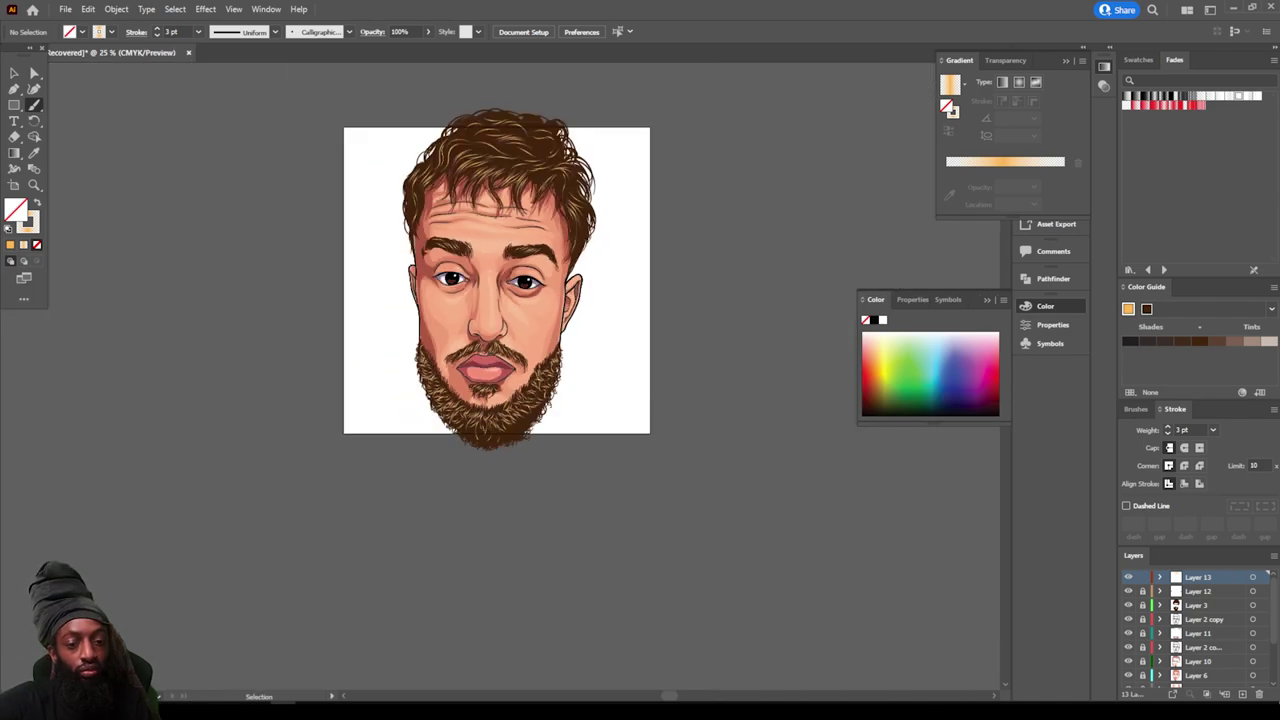
Step: Fill the remaining dark area at the bottom of the beard with highlight strands
{"action": "scroll", "coordinate": [790, 531], "scroll_direction": "up", "scroll_amount": 3}
{"action": "key", "text": "ctrl+equal"}
{"action": "key", "text": "ctrl+equal"}
{"action": "key", "text": "ctrl+equal"}
{"action": "left_click_drag", "start_coordinate": [790, 531], "coordinate": [790, 435]}
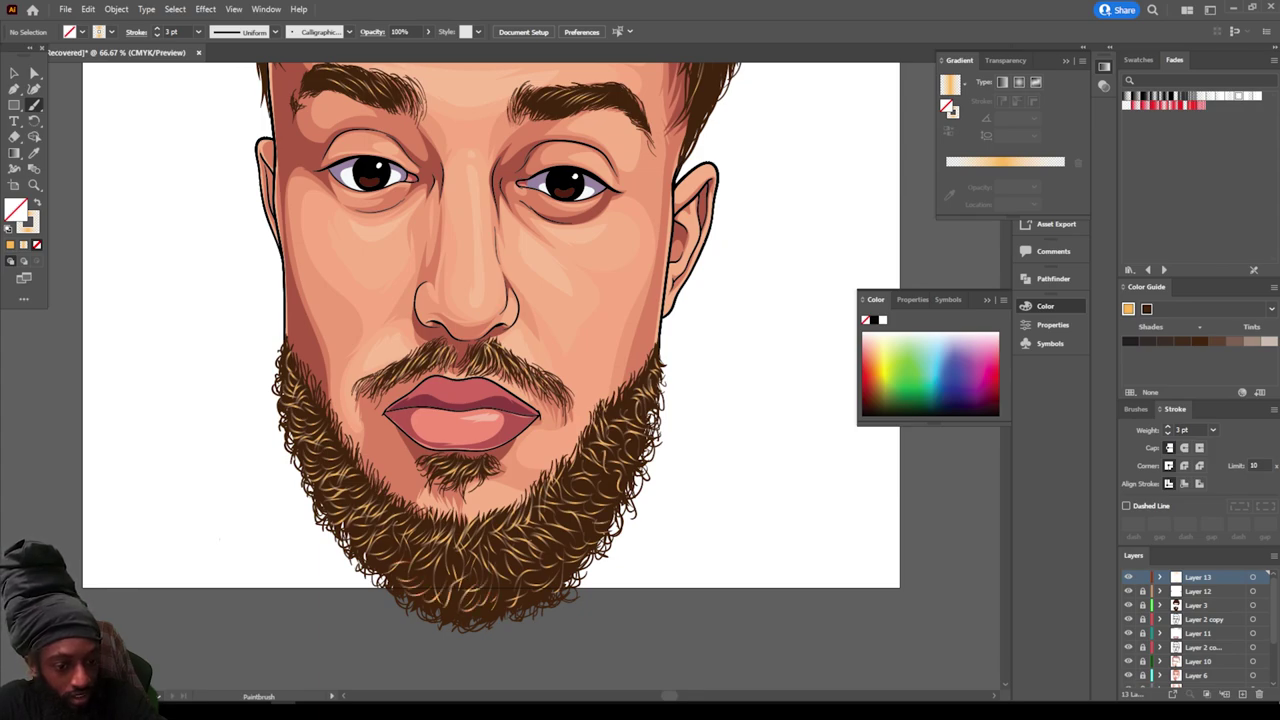
{"action": "scroll", "coordinate": [661, 527], "scroll_direction": "down", "scroll_amount": 3}
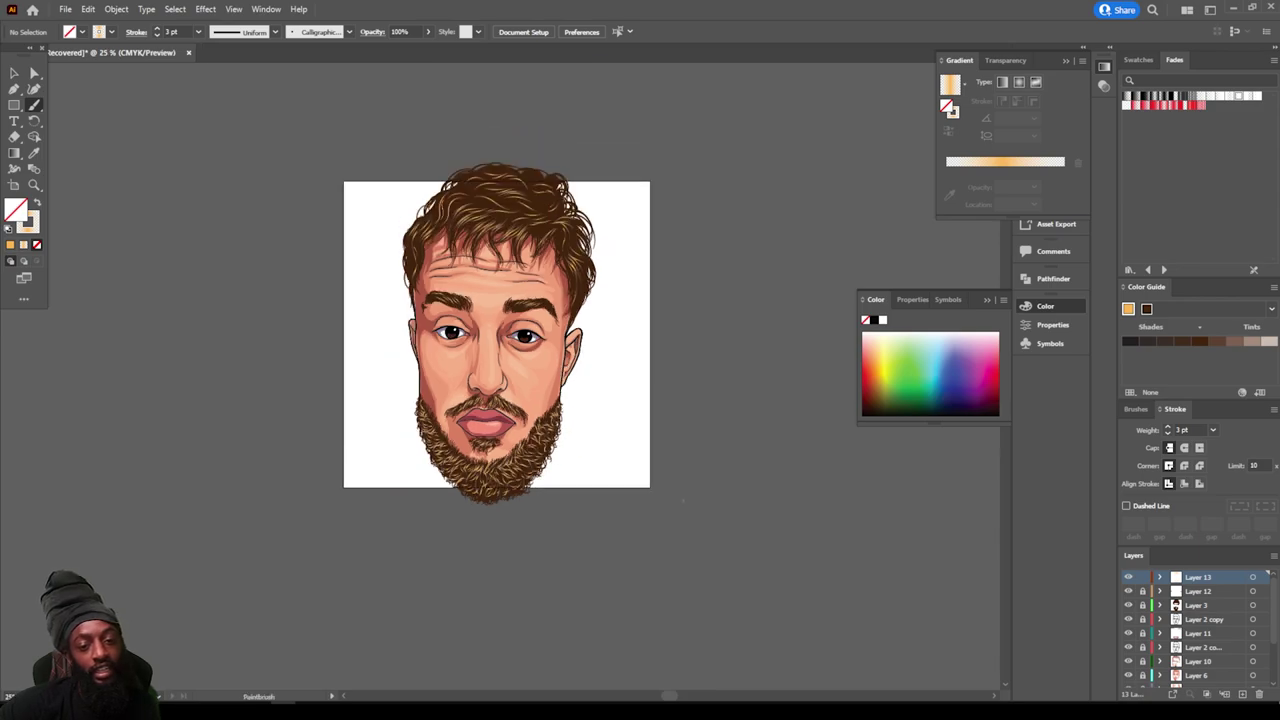
Step: Paint dense highlight strands through the hair at the right temple, following the curve of the locks
{"action": "scroll", "coordinate": [683, 462], "scroll_direction": "up", "scroll_amount": 4}
{"action": "scroll", "coordinate": [683, 462], "scroll_direction": "up", "scroll_amount": 3}
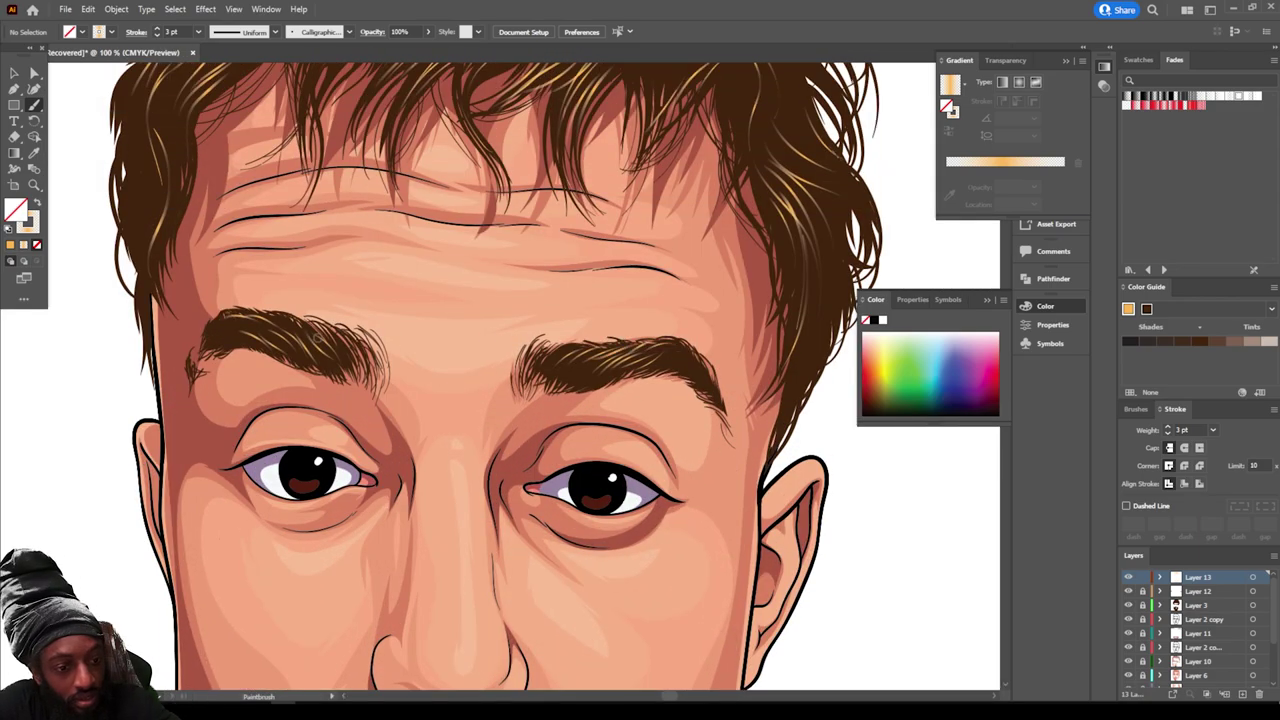
{"action": "scroll", "coordinate": [273, 325], "scroll_direction": "up", "scroll_amount": 5}
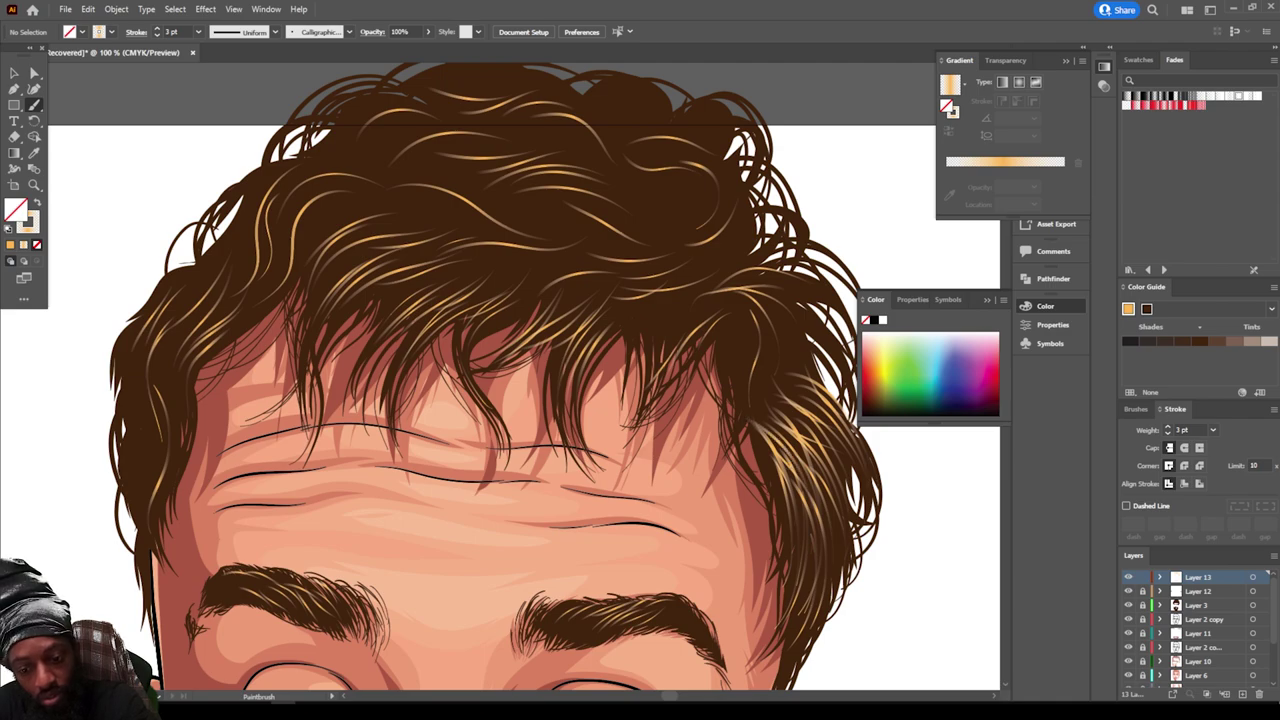
{"action": "left_click_drag", "start_coordinate": [845, 433], "coordinate": [753, 402]}
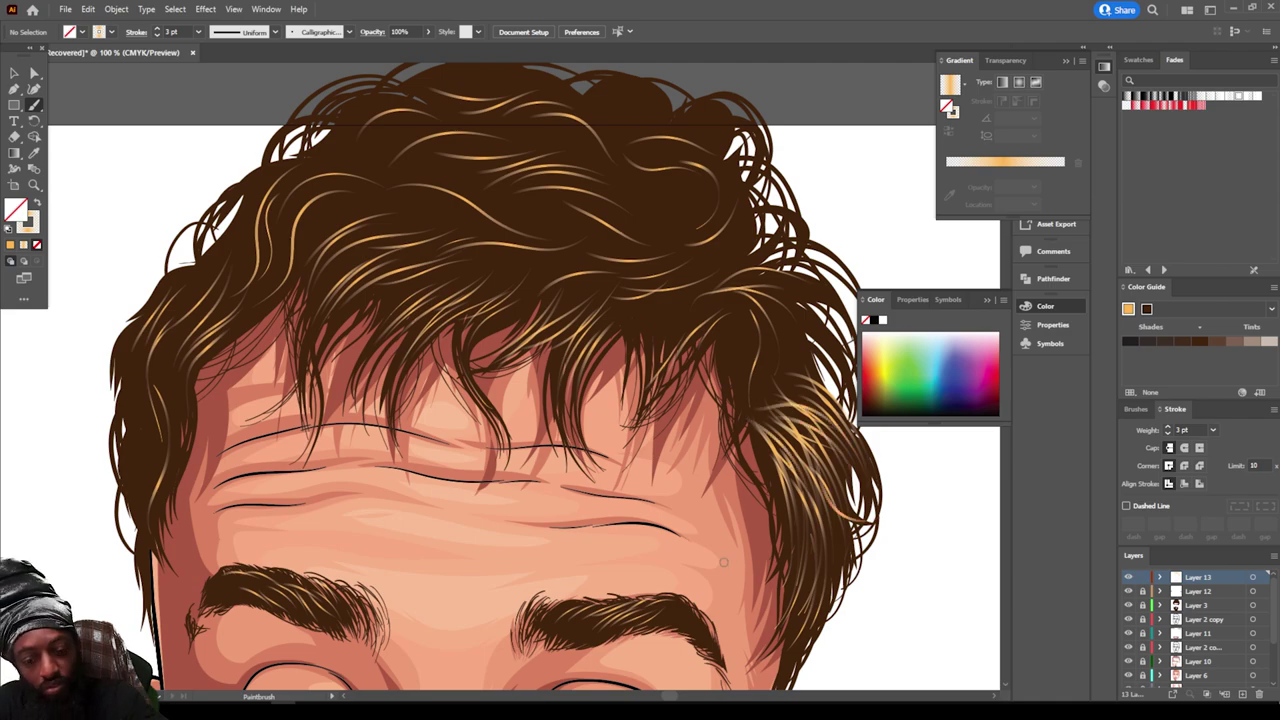
{"action": "key", "text": "ctrl+minus"}
{"action": "key", "text": "ctrl+minus"}
{"action": "key", "text": "ctrl+minus"}
{"action": "scroll", "coordinate": [766, 623], "scroll_direction": "down", "scroll_amount": 4}
Step: Paint highlight strands through the hair at the left temple, from beside the forehead up to the hairline
{"action": "key", "text": "ctrl+equal"}
{"action": "key", "text": "ctrl+equal"}
{"action": "scroll", "coordinate": [766, 623], "scroll_direction": "up", "scroll_amount": 7}
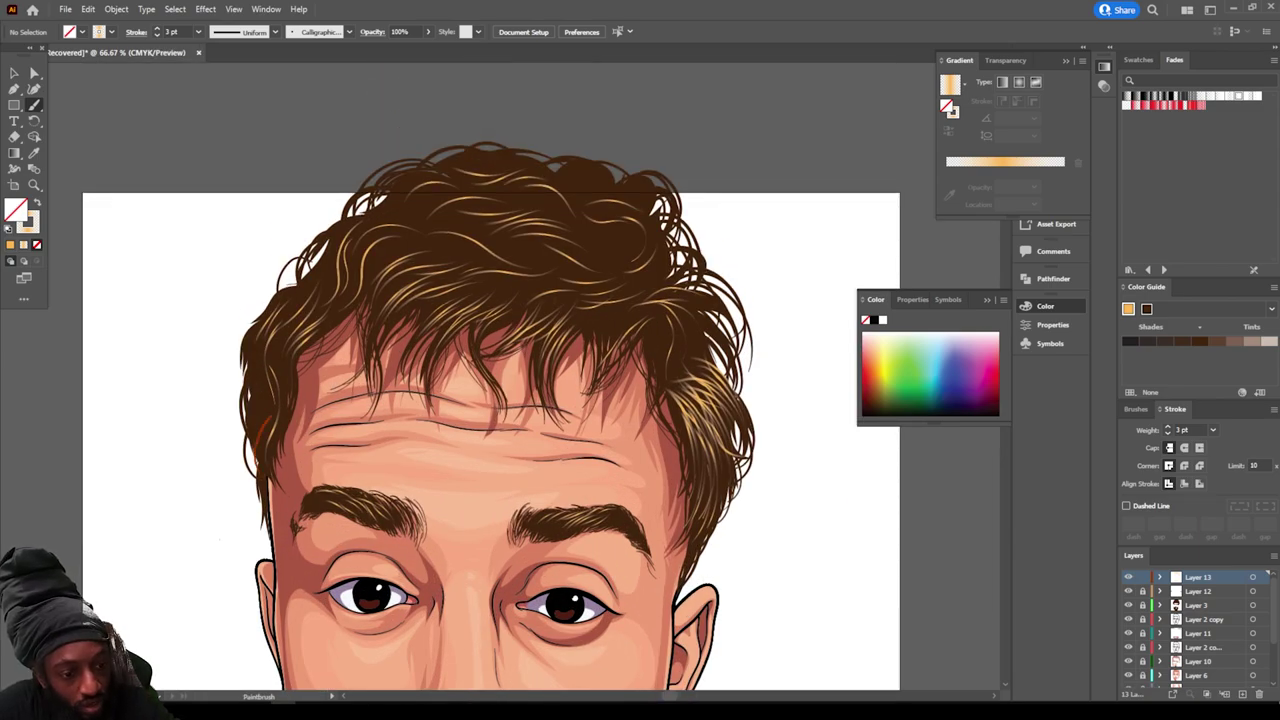
{"action": "mouse_move", "coordinate": [270, 418]}
{"action": "left_mouse_down"}
{"action": "mouse_move", "coordinate": [284, 376]}
{"action": "mouse_move", "coordinate": [296, 323]}
{"action": "left_mouse_up"}
{"action": "left_click_drag", "start_coordinate": [262, 371], "coordinate": [294, 330]}
{"action": "left_click_drag", "start_coordinate": [252, 421], "coordinate": [276, 346]}
{"action": "mouse_move", "coordinate": [249, 392]}
{"action": "left_mouse_down"}
{"action": "mouse_move", "coordinate": [251, 363]}
{"action": "mouse_move", "coordinate": [298, 318]}
{"action": "mouse_move", "coordinate": [254, 356]}
{"action": "mouse_move", "coordinate": [255, 337]}
{"action": "left_mouse_up"}
{"action": "mouse_move", "coordinate": [292, 298]}
{"action": "left_mouse_down"}
{"action": "mouse_move", "coordinate": [250, 346]}
{"action": "mouse_move", "coordinate": [263, 323]}
{"action": "left_mouse_up"}
{"action": "key", "text": "ctrl+minus"}
{"action": "key", "text": "ctrl+minus"}
{"action": "key", "text": "ctrl+minus"}
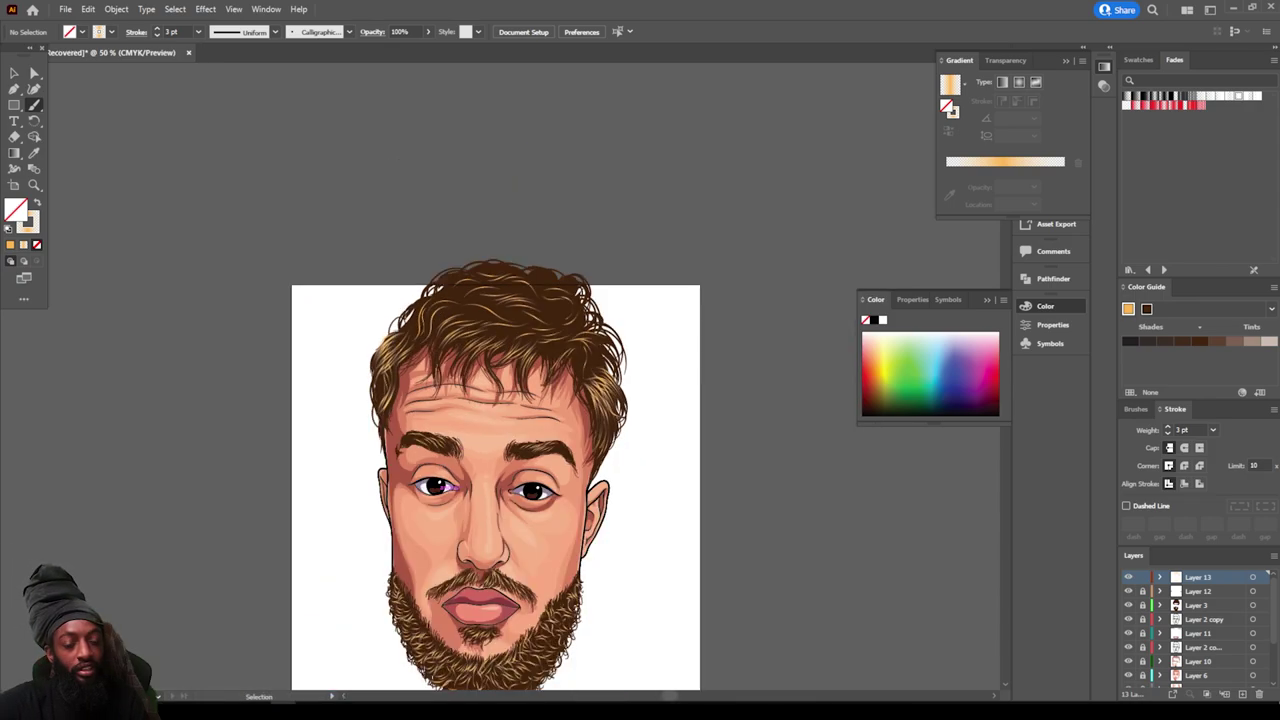
Step: Paint long sweeping highlight strands above the fringe, running from the middle of the hair to its left side
{"action": "scroll", "coordinate": [685, 321], "scroll_direction": "down", "scroll_amount": 3}
{"action": "key", "text": "ctrl+equal"}
{"action": "key", "text": "ctrl+equal"}
{"action": "key", "text": "ctrl+equal"}
{"action": "scroll", "coordinate": [685, 331], "scroll_direction": "up", "scroll_amount": 2}
{"action": "key", "text": "ctrl+equal"}
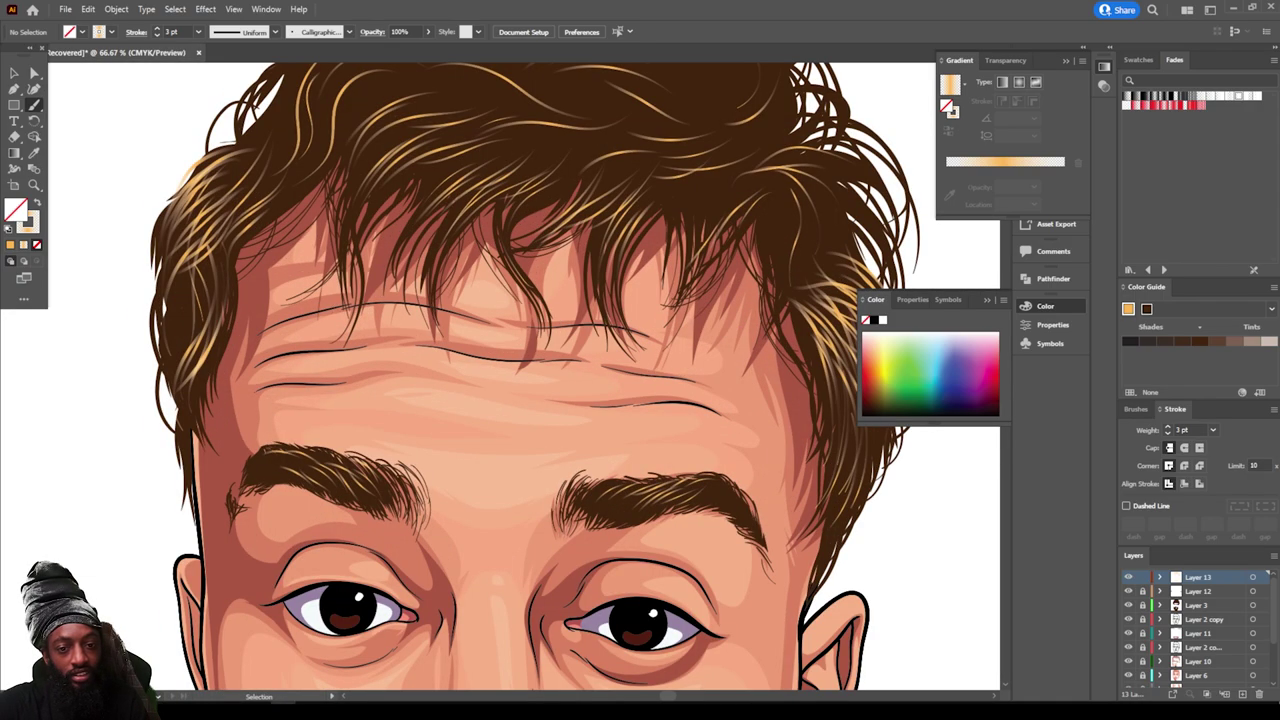
{"action": "scroll", "coordinate": [643, 345], "scroll_direction": "up", "scroll_amount": 5}
{"action": "scroll", "coordinate": [772, 439], "scroll_direction": "up", "scroll_amount": 2}
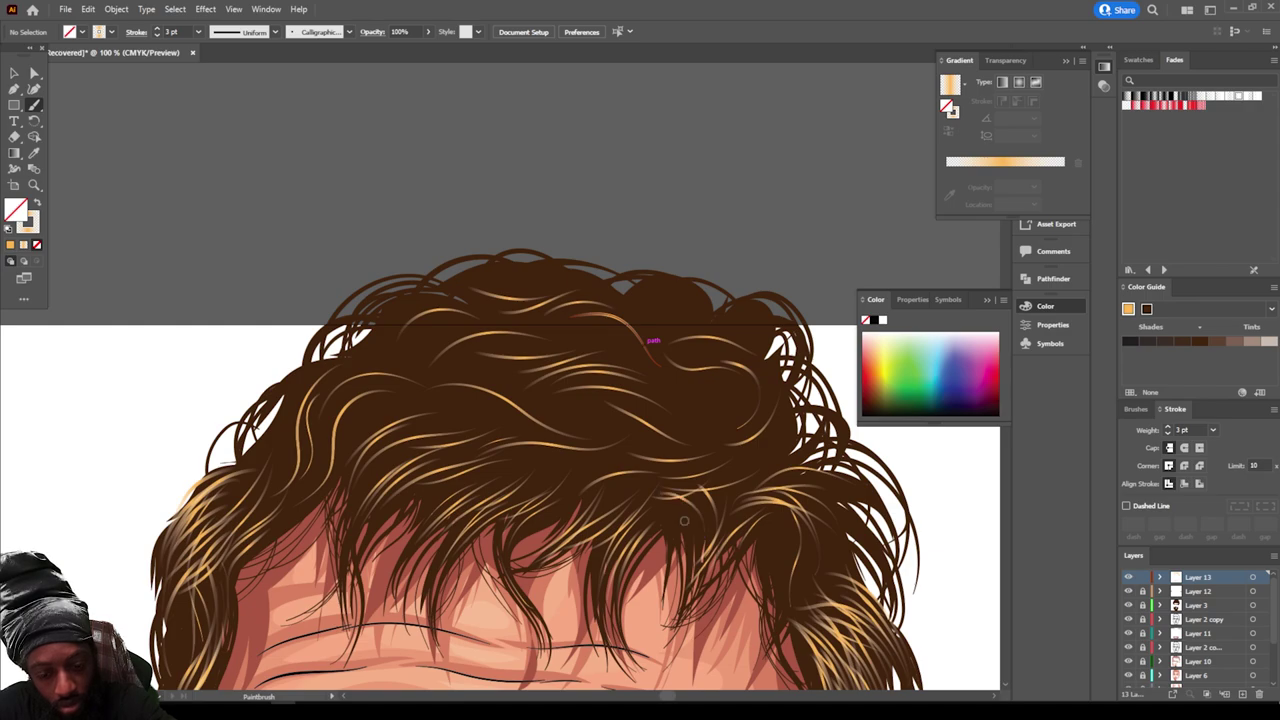
{"action": "left_click_drag", "start_coordinate": [643, 481], "coordinate": [609, 503]}
{"action": "mouse_move", "coordinate": [631, 483]}
{"action": "left_mouse_down"}
{"action": "mouse_move", "coordinate": [572, 496]}
{"action": "mouse_move", "coordinate": [524, 475]}
{"action": "left_mouse_up"}
{"action": "mouse_move", "coordinate": [598, 467]}
{"action": "left_mouse_down"}
{"action": "mouse_move", "coordinate": [551, 462]}
{"action": "mouse_move", "coordinate": [477, 487]}
{"action": "left_mouse_up"}
{"action": "mouse_move", "coordinate": [571, 452]}
{"action": "left_mouse_down"}
{"action": "mouse_move", "coordinate": [441, 504]}
{"action": "mouse_move", "coordinate": [504, 452]}
{"action": "mouse_move", "coordinate": [428, 500]}
{"action": "left_mouse_up"}
{"action": "left_click_drag", "start_coordinate": [552, 432], "coordinate": [420, 491]}
{"action": "mouse_move", "coordinate": [496, 427]}
{"action": "left_mouse_down"}
{"action": "mouse_move", "coordinate": [378, 487]}
{"action": "mouse_move", "coordinate": [345, 475]}
{"action": "left_mouse_up"}
{"action": "left_click_drag", "start_coordinate": [423, 448], "coordinate": [308, 487]}
{"action": "left_click_drag", "start_coordinate": [424, 443], "coordinate": [282, 500]}
{"action": "mouse_move", "coordinate": [414, 435]}
{"action": "left_mouse_down"}
{"action": "mouse_move", "coordinate": [289, 485]}
{"action": "mouse_move", "coordinate": [278, 502]}
{"action": "left_mouse_up"}
Step: Paint long wavy highlight strands across the middle and right side of the hair above the fringe
{"action": "left_click_drag", "start_coordinate": [601, 454], "coordinate": [481, 437]}
{"action": "left_click_drag", "start_coordinate": [647, 446], "coordinate": [521, 425]}
{"action": "left_click_drag", "start_coordinate": [722, 456], "coordinate": [592, 430]}
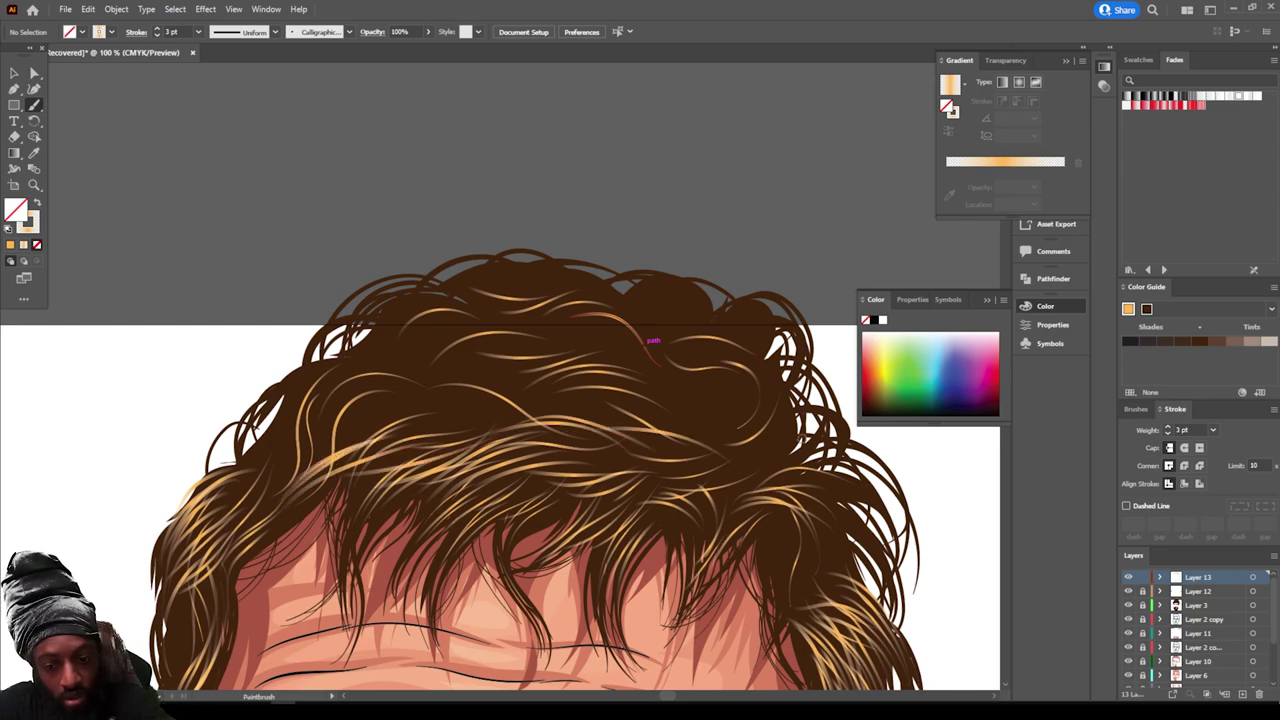
{"action": "mouse_move", "coordinate": [812, 442]}
{"action": "left_mouse_down"}
{"action": "mouse_move", "coordinate": [718, 461]}
{"action": "mouse_move", "coordinate": [749, 422]}
{"action": "left_mouse_up"}
{"action": "mouse_move", "coordinate": [837, 441]}
{"action": "left_mouse_down"}
{"action": "mouse_move", "coordinate": [748, 422]}
{"action": "mouse_move", "coordinate": [820, 426]}
{"action": "mouse_move", "coordinate": [713, 422]}
{"action": "left_mouse_up"}
{"action": "mouse_move", "coordinate": [760, 399]}
{"action": "left_mouse_down"}
{"action": "mouse_move", "coordinate": [681, 428]}
{"action": "mouse_move", "coordinate": [633, 409]}
{"action": "left_mouse_up"}
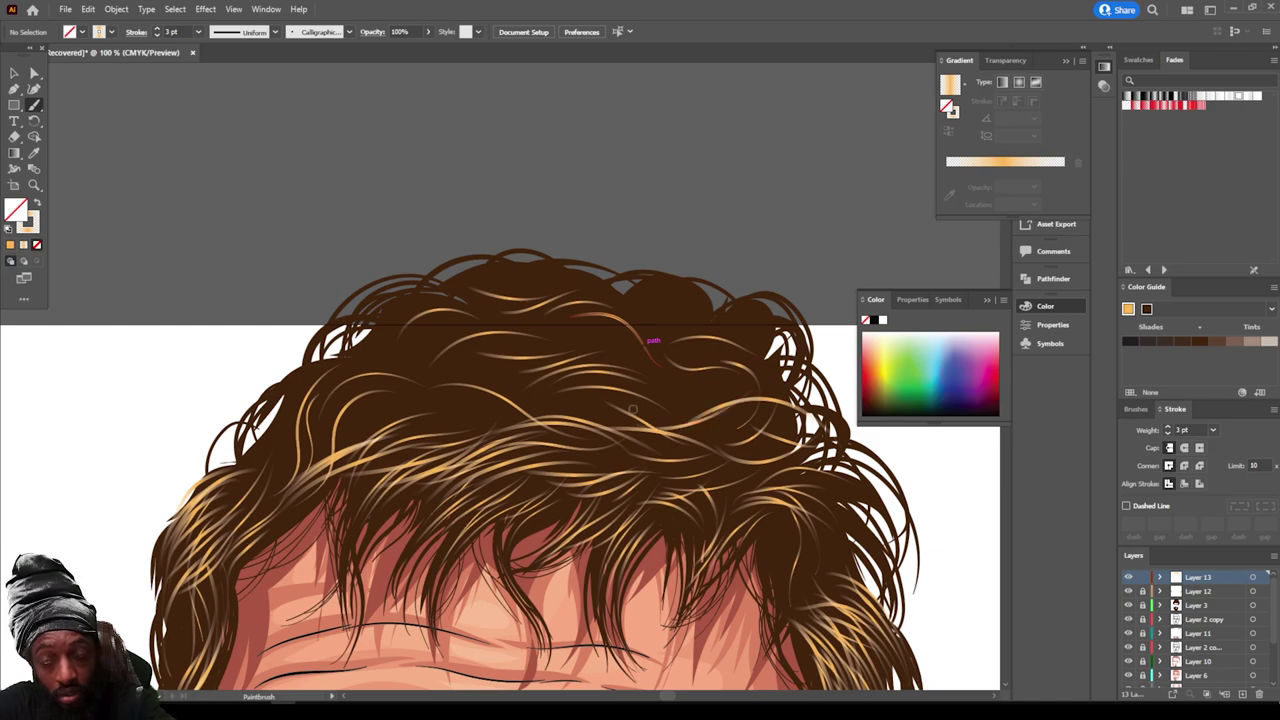
{"action": "mouse_move", "coordinate": [699, 432]}
{"action": "left_mouse_down"}
{"action": "mouse_move", "coordinate": [611, 391]}
{"action": "mouse_move", "coordinate": [522, 379]}
{"action": "left_mouse_up"}
{"action": "left_click_drag", "start_coordinate": [712, 370], "coordinate": [578, 400]}
{"action": "left_click_drag", "start_coordinate": [688, 352], "coordinate": [524, 368]}
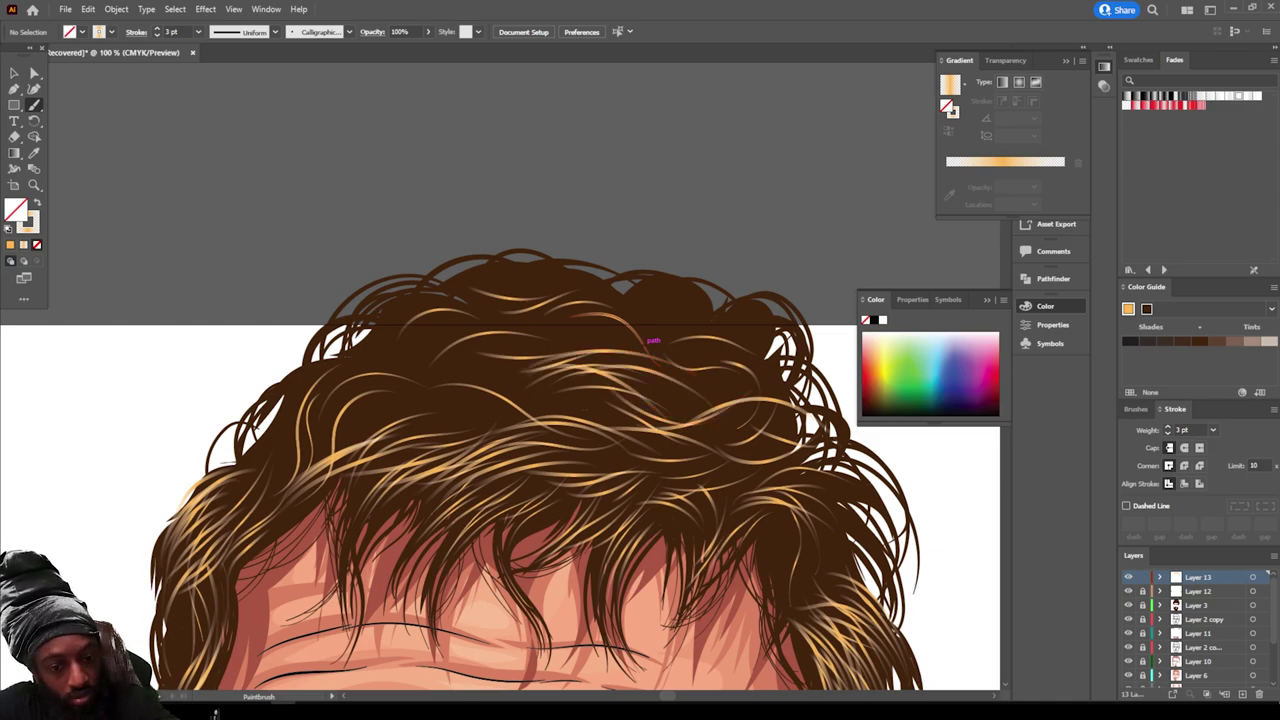
Step: Paint flowing highlight strands across the left half of the hair, from the temple up toward the crown
{"action": "left_click_drag", "start_coordinate": [578, 412], "coordinate": [476, 392]}
{"action": "mouse_move", "coordinate": [572, 364]}
{"action": "left_mouse_down"}
{"action": "mouse_move", "coordinate": [445, 370]}
{"action": "mouse_move", "coordinate": [370, 398]}
{"action": "left_mouse_up"}
{"action": "mouse_move", "coordinate": [466, 409]}
{"action": "left_mouse_down"}
{"action": "mouse_move", "coordinate": [365, 405]}
{"action": "mouse_move", "coordinate": [315, 425]}
{"action": "mouse_move", "coordinate": [260, 486]}
{"action": "left_mouse_up"}
{"action": "left_click_drag", "start_coordinate": [291, 417], "coordinate": [262, 479]}
{"action": "mouse_move", "coordinate": [342, 380]}
{"action": "left_mouse_down"}
{"action": "mouse_move", "coordinate": [266, 450]}
{"action": "mouse_move", "coordinate": [275, 423]}
{"action": "left_mouse_up"}
{"action": "mouse_move", "coordinate": [340, 374]}
{"action": "left_mouse_down"}
{"action": "mouse_move", "coordinate": [241, 464]}
{"action": "mouse_move", "coordinate": [253, 419]}
{"action": "left_mouse_up"}
{"action": "left_click_drag", "start_coordinate": [421, 386], "coordinate": [325, 370]}
{"action": "left_click_drag", "start_coordinate": [368, 340], "coordinate": [335, 400]}
{"action": "left_click_drag", "start_coordinate": [422, 330], "coordinate": [342, 376]}
{"action": "left_click_drag", "start_coordinate": [504, 326], "coordinate": [360, 374]}
{"action": "left_click_drag", "start_coordinate": [468, 310], "coordinate": [379, 345]}
{"action": "left_click_drag", "start_coordinate": [534, 343], "coordinate": [368, 362]}
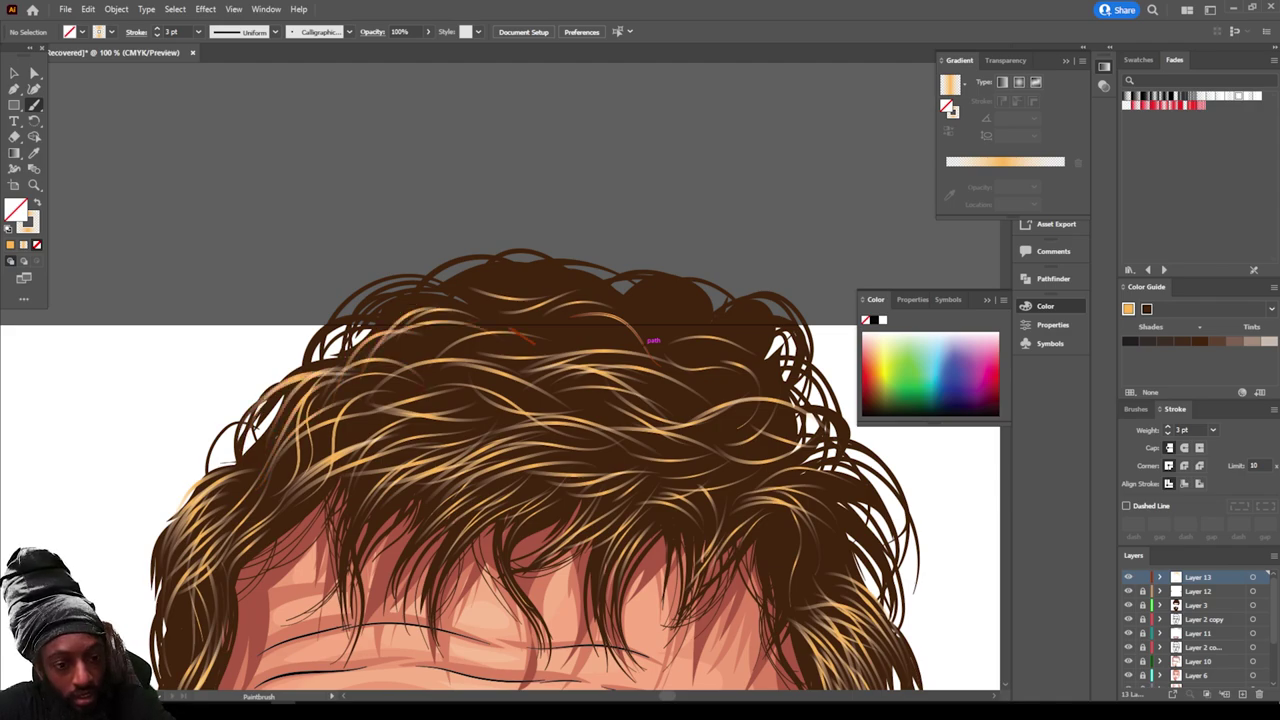
Step: Layer overlapping highlight strands across the upper left and center of the hair below the crown
{"action": "left_click_drag", "start_coordinate": [508, 325], "coordinate": [368, 310]}
{"action": "left_click_drag", "start_coordinate": [393, 312], "coordinate": [354, 374]}
{"action": "left_click_drag", "start_coordinate": [472, 338], "coordinate": [360, 350]}
{"action": "mouse_move", "coordinate": [442, 320]}
{"action": "left_mouse_down"}
{"action": "mouse_move", "coordinate": [314, 343]}
{"action": "mouse_move", "coordinate": [324, 374]}
{"action": "left_mouse_up"}
{"action": "left_click_drag", "start_coordinate": [455, 320], "coordinate": [331, 339]}
{"action": "left_click_drag", "start_coordinate": [575, 348], "coordinate": [498, 337]}
{"action": "left_click_drag", "start_coordinate": [568, 350], "coordinate": [446, 295]}
{"action": "left_click_drag", "start_coordinate": [534, 322], "coordinate": [406, 293]}
{"action": "left_click_drag", "start_coordinate": [498, 304], "coordinate": [406, 291]}
{"action": "left_click_drag", "start_coordinate": [663, 362], "coordinate": [589, 300]}
{"action": "mouse_move", "coordinate": [734, 410]}
{"action": "left_mouse_down"}
{"action": "mouse_move", "coordinate": [605, 336]}
{"action": "mouse_move", "coordinate": [531, 329]}
{"action": "left_mouse_up"}
{"action": "mouse_move", "coordinate": [606, 357]}
{"action": "left_mouse_down"}
{"action": "mouse_move", "coordinate": [503, 334]}
{"action": "mouse_move", "coordinate": [507, 320]}
{"action": "left_mouse_up"}
{"action": "key", "text": "ctrl+minus"}
{"action": "key", "text": "ctrl+minus"}
{"action": "key", "text": "ctrl+minus"}
{"action": "key", "text": "ctrl+minus"}
{"action": "scroll", "coordinate": [850, 530], "scroll_direction": "down", "scroll_amount": 1}
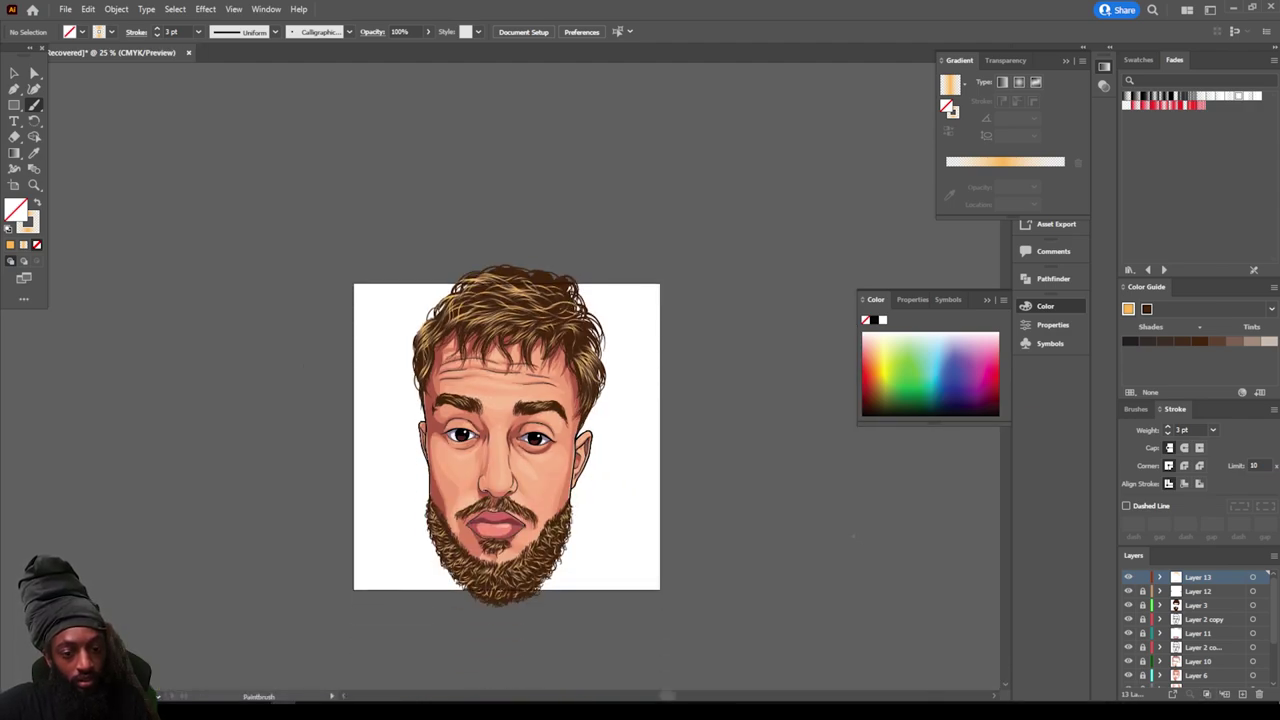
Step: Paint highlight strands through the upper right hair and along the top of the crown
{"action": "key", "text": "ctrl+equal"}
{"action": "key", "text": "ctrl+equal"}
{"action": "scroll", "coordinate": [818, 455], "scroll_direction": "down", "scroll_amount": 1}
{"action": "scroll", "coordinate": [818, 455], "scroll_direction": "up", "scroll_amount": 3}
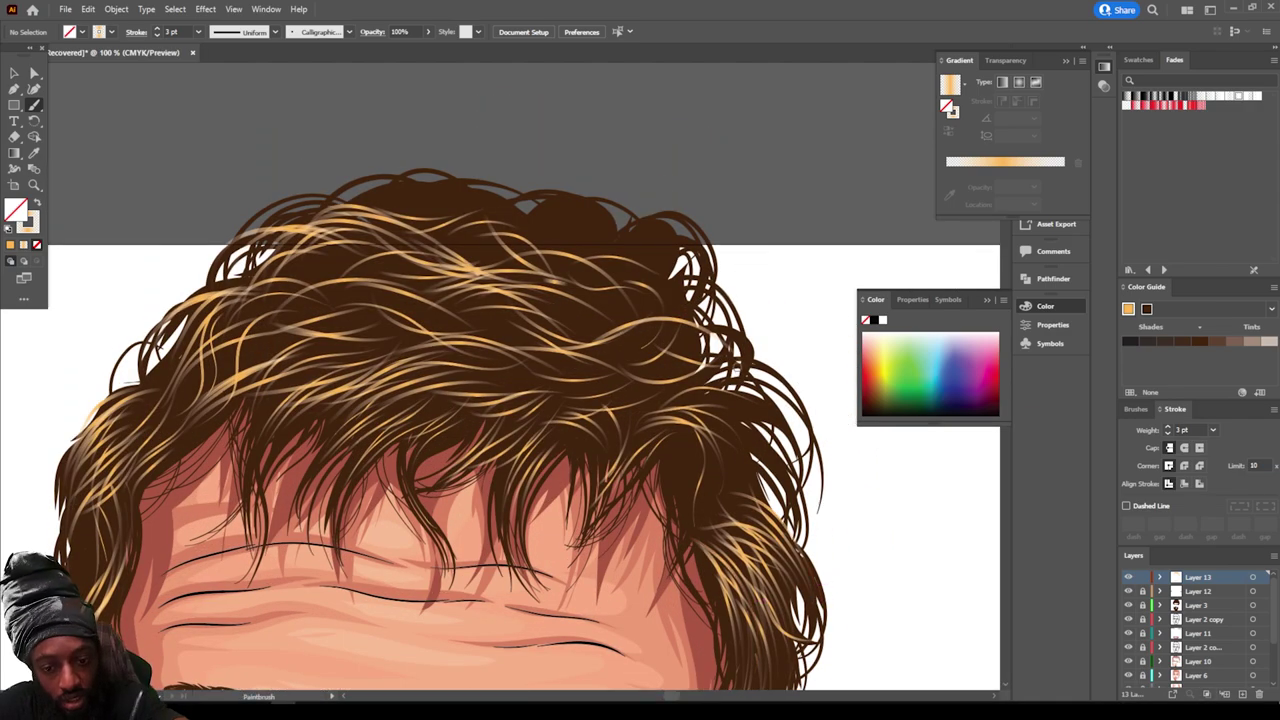
{"action": "left_click_drag", "start_coordinate": [742, 332], "coordinate": [634, 347]}
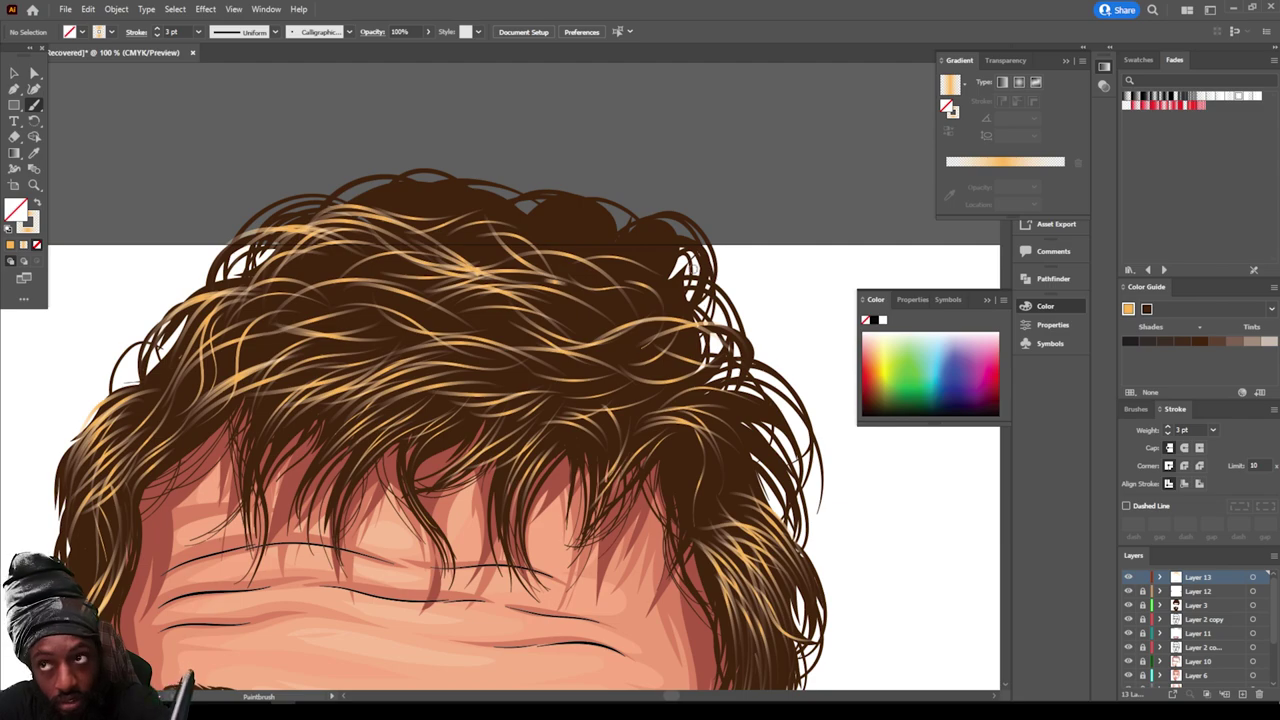
{"action": "mouse_move", "coordinate": [692, 268]}
{"action": "left_mouse_down"}
{"action": "mouse_move", "coordinate": [646, 291]}
{"action": "mouse_move", "coordinate": [590, 241]}
{"action": "mouse_move", "coordinate": [543, 250]}
{"action": "left_mouse_up"}
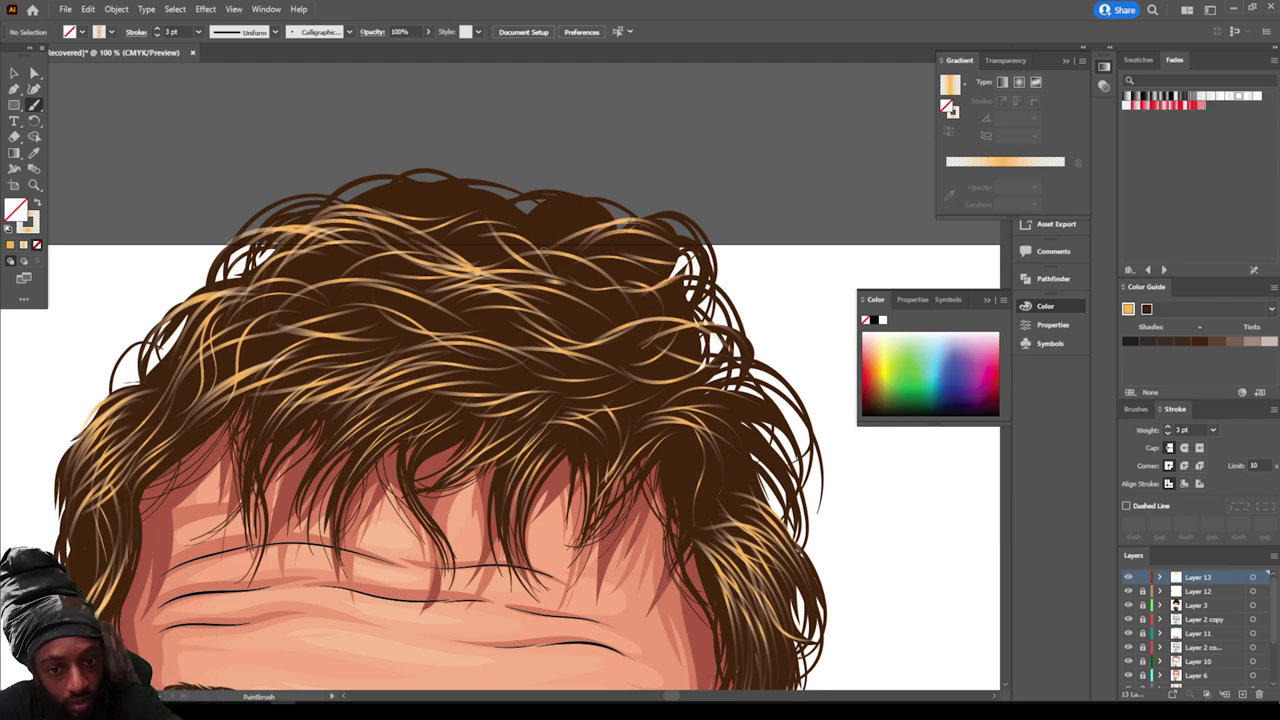
{"action": "mouse_move", "coordinate": [642, 252]}
{"action": "left_mouse_down"}
{"action": "mouse_move", "coordinate": [522, 235]}
{"action": "mouse_move", "coordinate": [524, 216]}
{"action": "mouse_move", "coordinate": [461, 196]}
{"action": "mouse_move", "coordinate": [368, 214]}
{"action": "mouse_move", "coordinate": [340, 198]}
{"action": "left_mouse_up"}
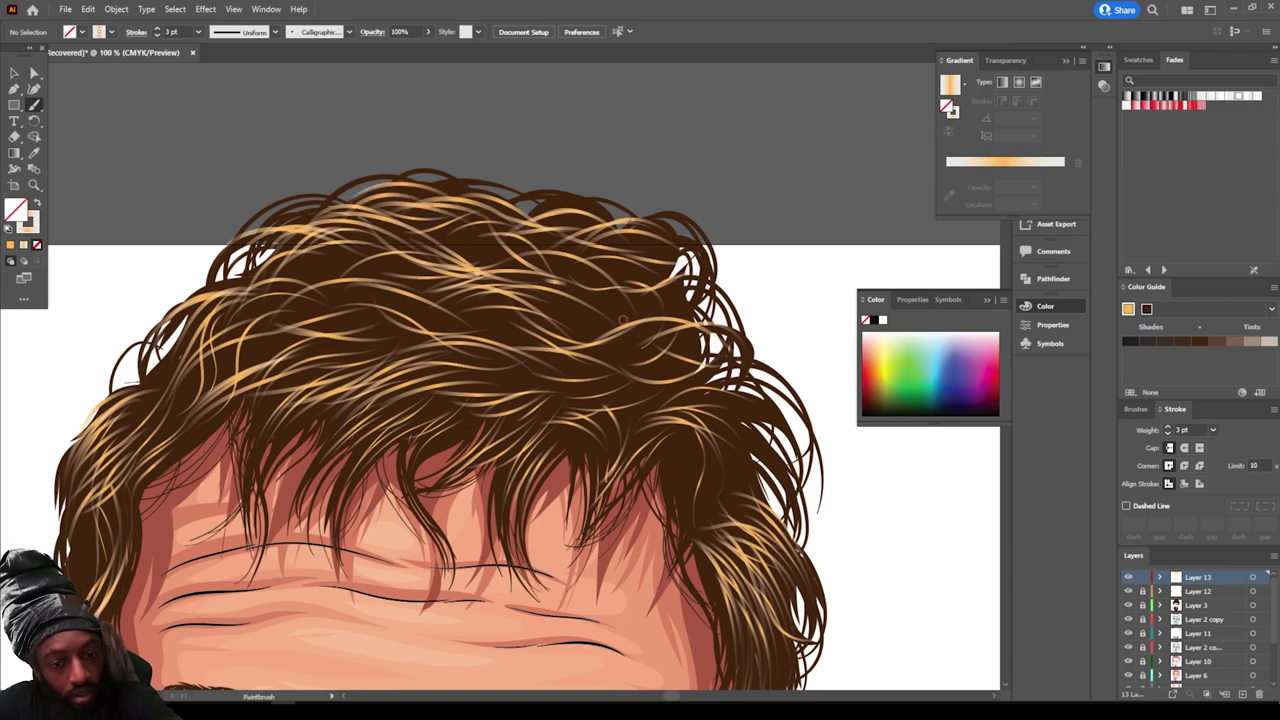
Step: Paint wavy highlight strands through the dark gaps in the center and right side of the hair
{"action": "left_click_drag", "start_coordinate": [690, 326], "coordinate": [552, 337]}
{"action": "left_click_drag", "start_coordinate": [646, 308], "coordinate": [504, 298]}
{"action": "left_click_drag", "start_coordinate": [601, 314], "coordinate": [466, 356]}
{"action": "mouse_move", "coordinate": [544, 324]}
{"action": "left_mouse_down"}
{"action": "mouse_move", "coordinate": [433, 291]}
{"action": "mouse_move", "coordinate": [315, 282]}
{"action": "left_mouse_up"}
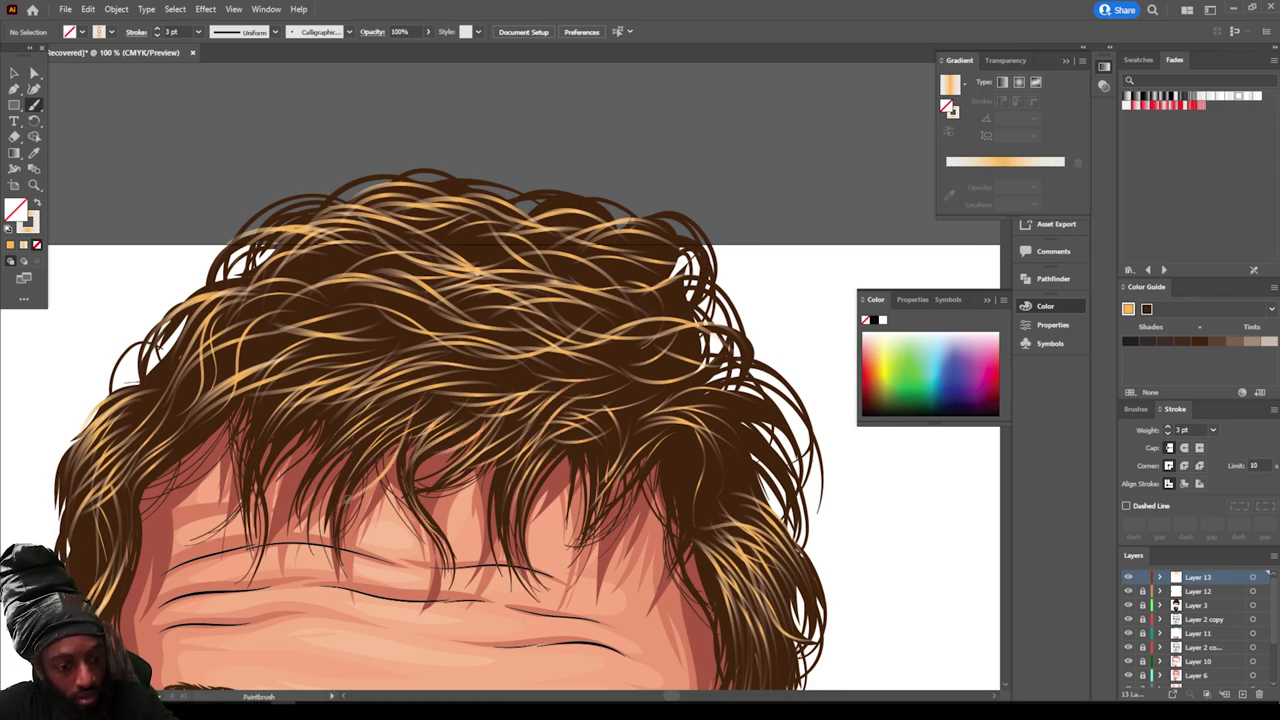
Step: Layer curved highlight strands over the left fringe and the hair above it, and add one strand at the hair's right side
{"action": "mouse_move", "coordinate": [388, 402]}
{"action": "left_mouse_down"}
{"action": "mouse_move", "coordinate": [300, 478]}
{"action": "mouse_move", "coordinate": [409, 386]}
{"action": "left_mouse_up"}
{"action": "left_click_drag", "start_coordinate": [312, 450], "coordinate": [379, 397]}
{"action": "mouse_move", "coordinate": [399, 411]}
{"action": "left_mouse_down"}
{"action": "mouse_move", "coordinate": [494, 399]}
{"action": "mouse_move", "coordinate": [406, 363]}
{"action": "left_mouse_up"}
{"action": "mouse_move", "coordinate": [516, 372]}
{"action": "left_mouse_down"}
{"action": "mouse_move", "coordinate": [364, 346]}
{"action": "mouse_move", "coordinate": [286, 396]}
{"action": "mouse_move", "coordinate": [260, 492]}
{"action": "left_mouse_up"}
{"action": "mouse_move", "coordinate": [350, 354]}
{"action": "left_mouse_down"}
{"action": "mouse_move", "coordinate": [246, 436]}
{"action": "mouse_move", "coordinate": [248, 487]}
{"action": "left_mouse_up"}
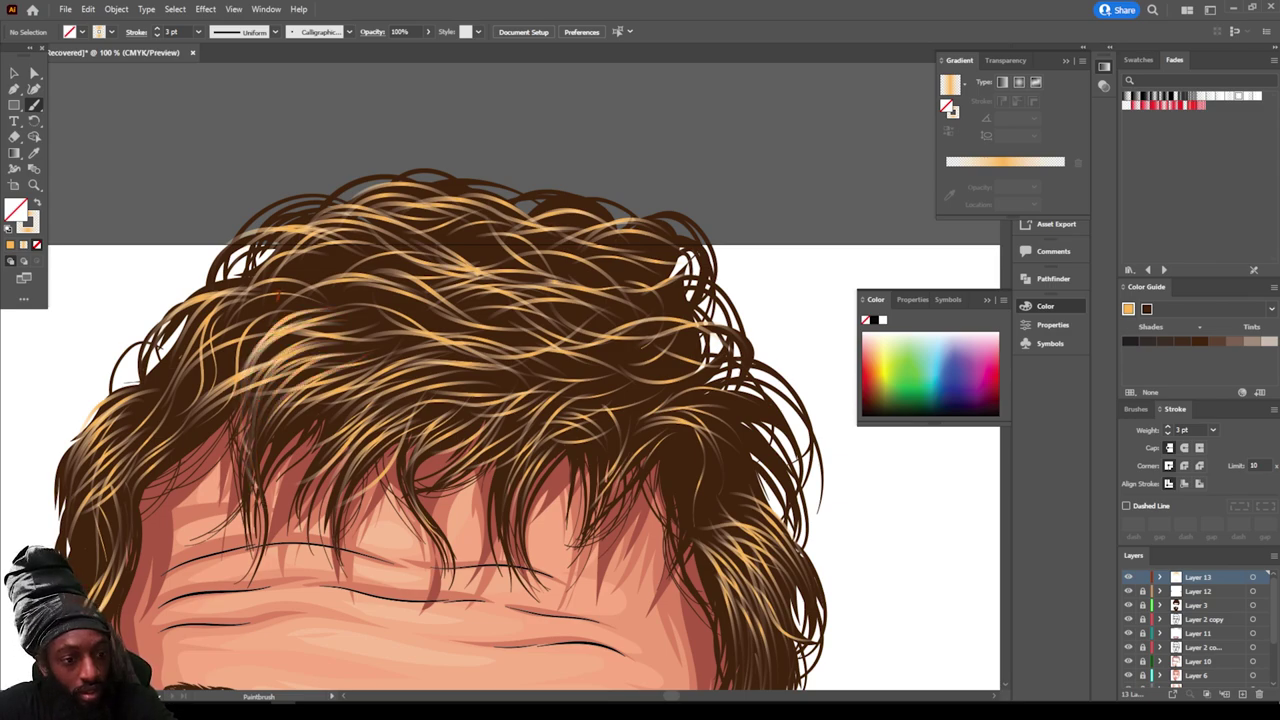
{"action": "mouse_move", "coordinate": [327, 270]}
{"action": "left_mouse_down"}
{"action": "mouse_move", "coordinate": [355, 296]}
{"action": "mouse_move", "coordinate": [231, 343]}
{"action": "left_mouse_up"}
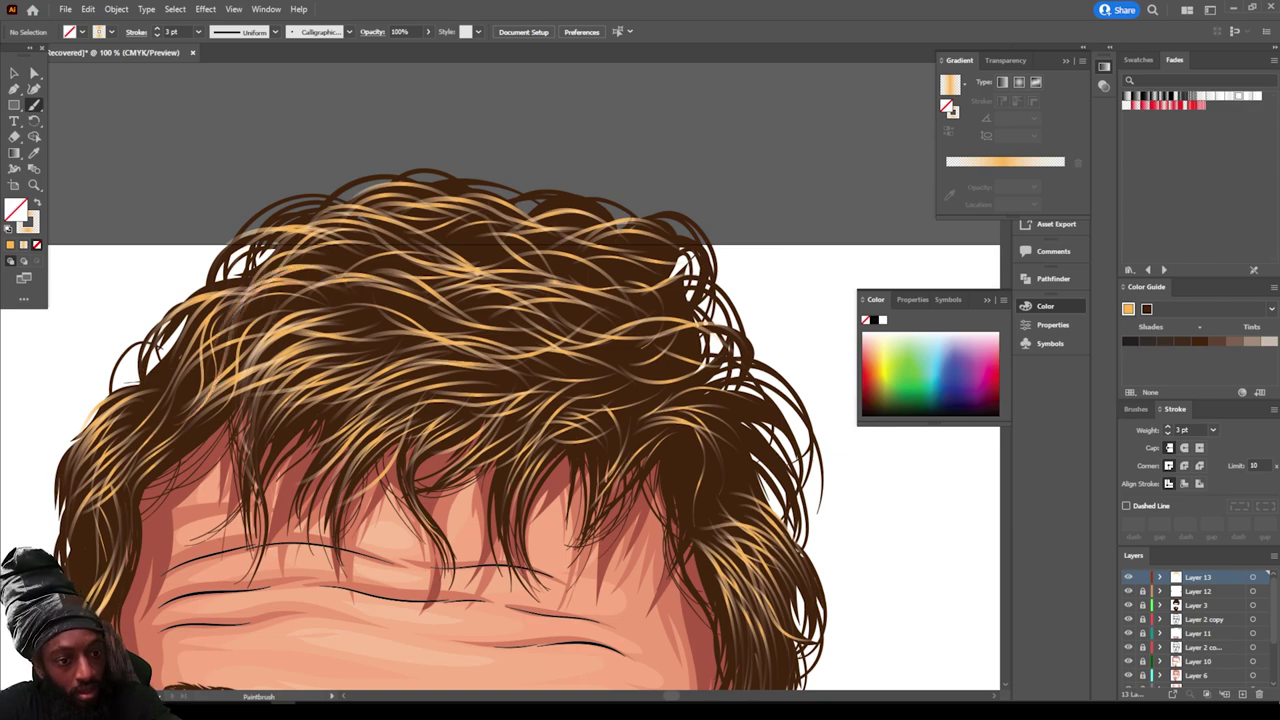
{"action": "left_click_drag", "start_coordinate": [357, 292], "coordinate": [232, 316]}
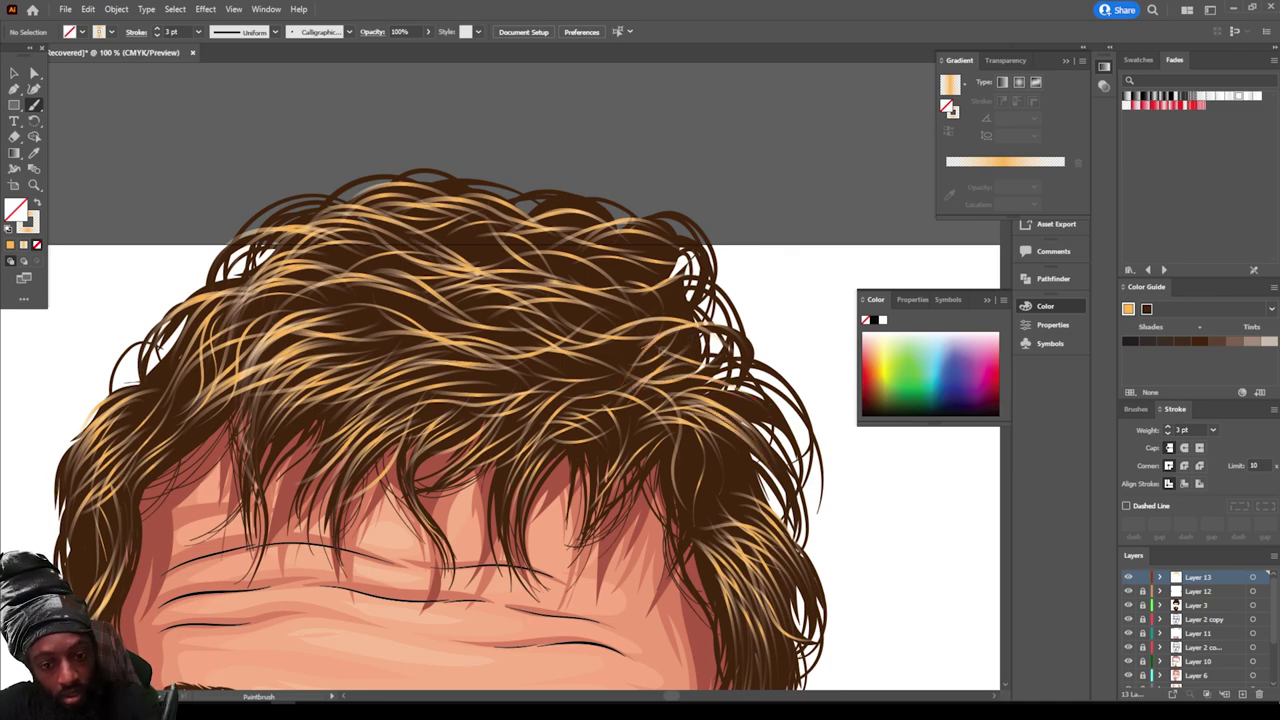
{"action": "left_click_drag", "start_coordinate": [698, 316], "coordinate": [593, 379]}
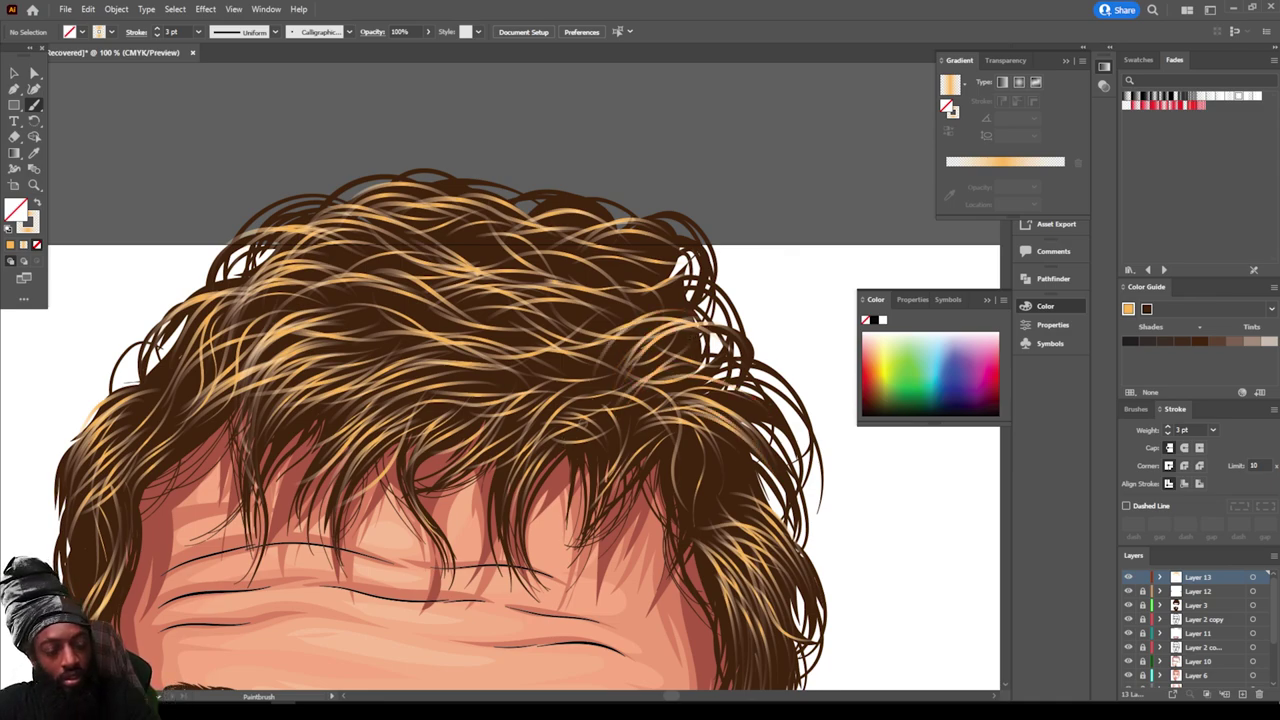
Step: Add short highlight strands along the right side of the beard up to the sideburn and along the left jaw
{"action": "key", "text": "ctrl+minus"}
{"action": "key", "text": "ctrl+minus"}
{"action": "key", "text": "ctrl+minus"}
{"action": "scroll", "coordinate": [757, 462], "scroll_direction": "down", "scroll_amount": 4}
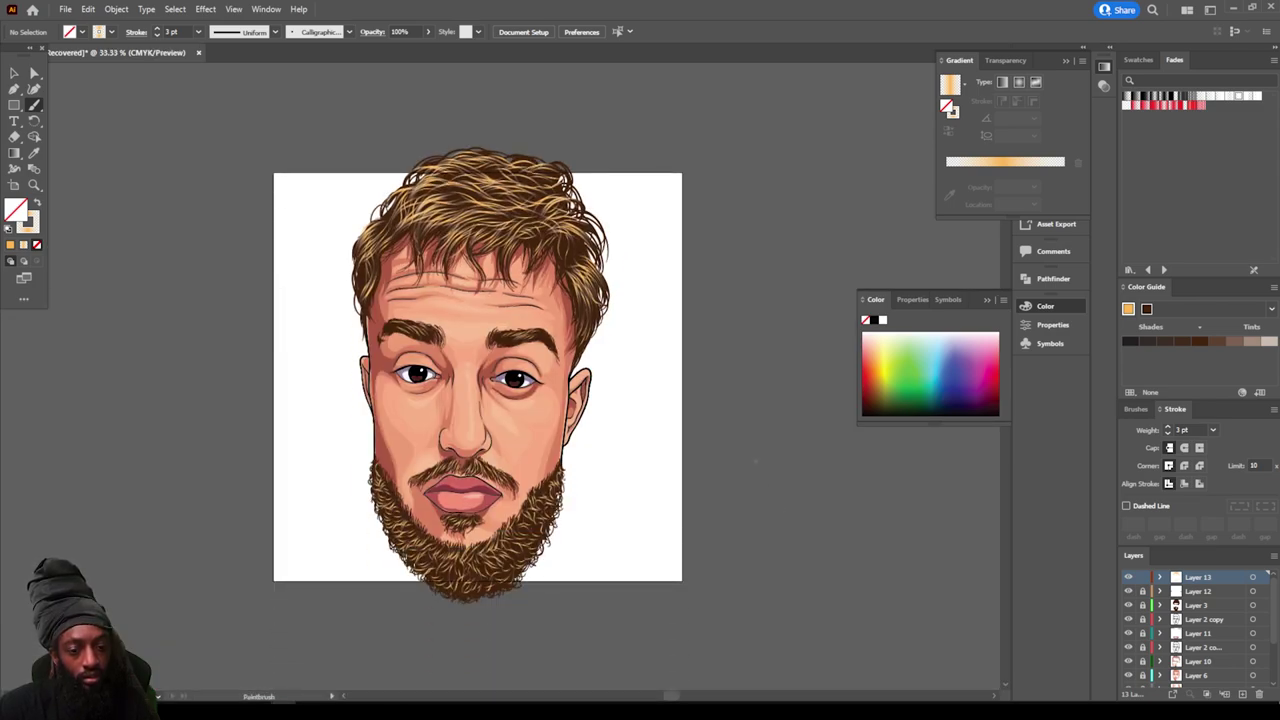
{"action": "key", "text": "ctrl+equal"}
{"action": "left_click_drag", "start_coordinate": [756, 462], "coordinate": [757, 350]}
{"action": "key", "text": "ctrl+equal"}
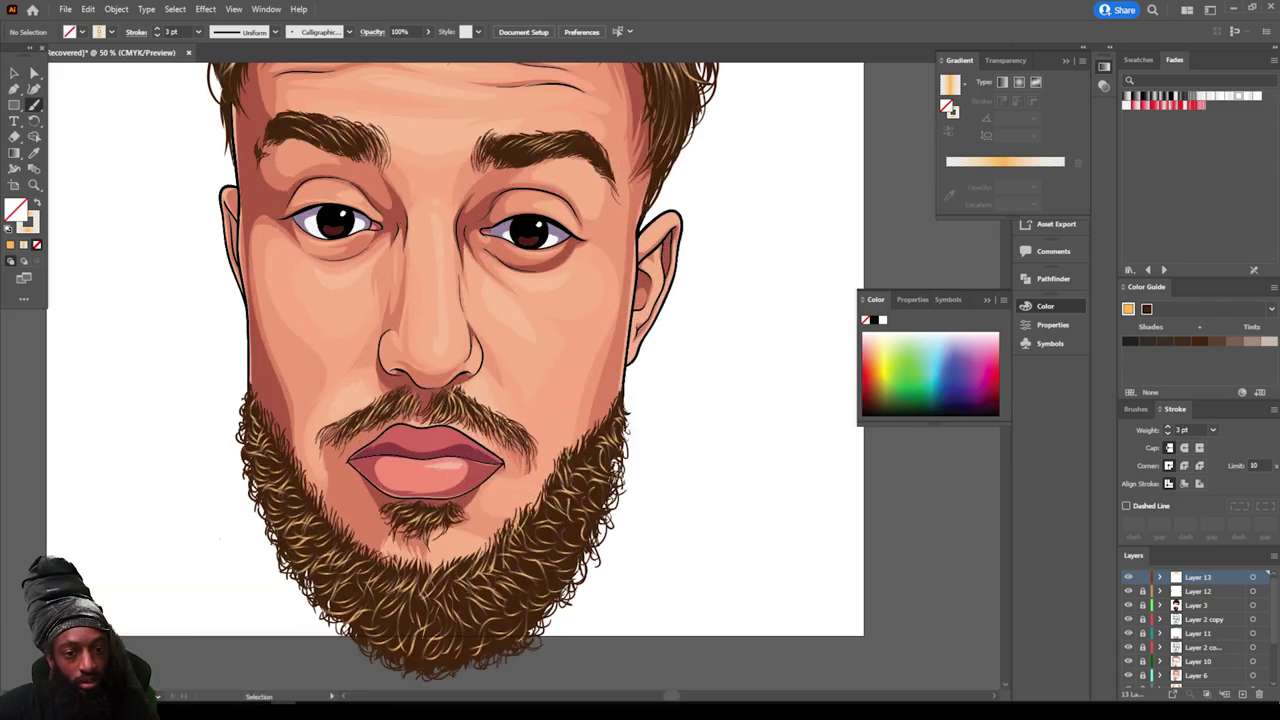
{"action": "left_click_drag", "start_coordinate": [686, 432], "coordinate": [749, 322]}
{"action": "key", "text": "ctrl+equal"}
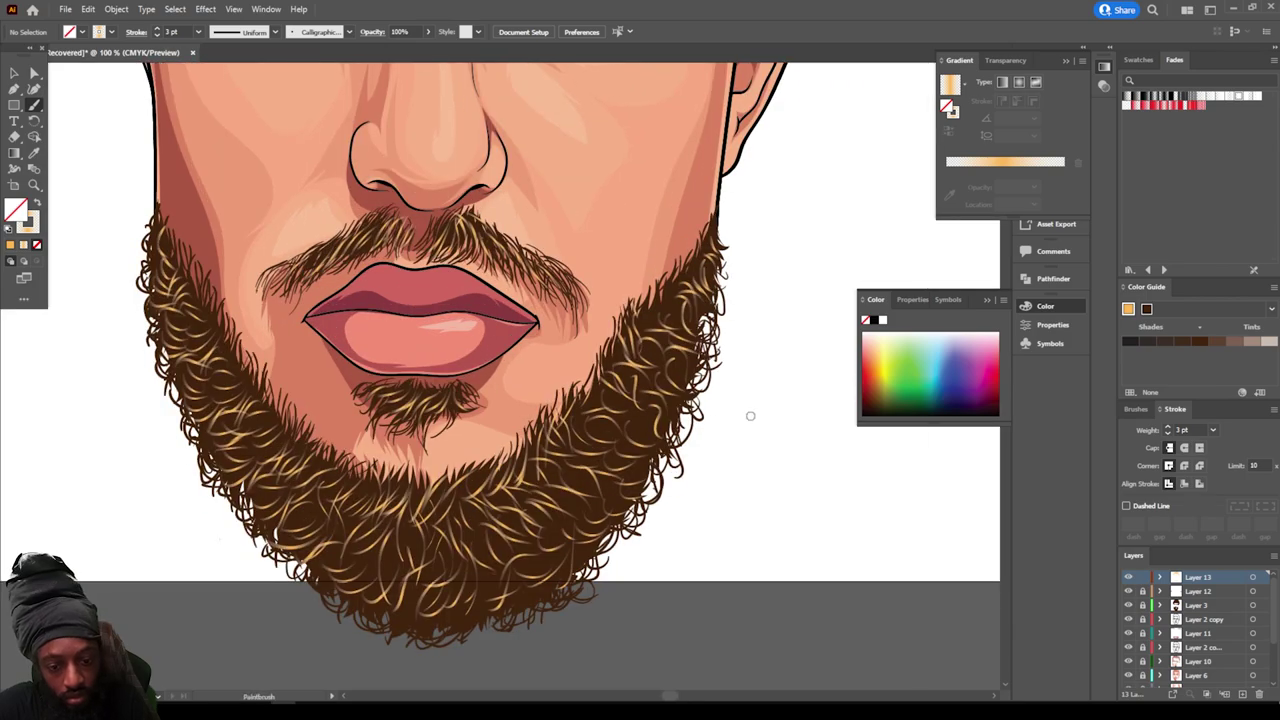
{"action": "left_click_drag", "start_coordinate": [749, 417], "coordinate": [749, 482]}
{"action": "left_click_drag", "start_coordinate": [627, 469], "coordinate": [645, 499]}
{"action": "left_click_drag", "start_coordinate": [602, 461], "coordinate": [663, 469]}
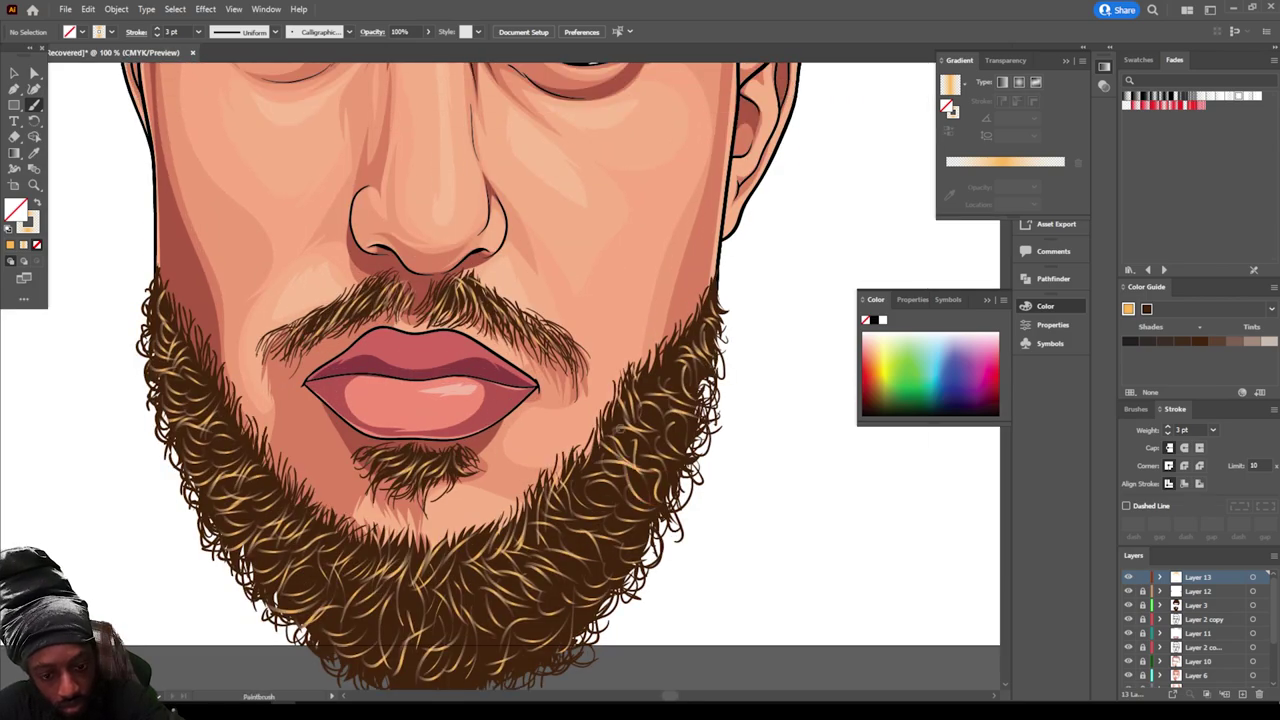
{"action": "mouse_move", "coordinate": [620, 429]}
{"action": "left_mouse_down"}
{"action": "mouse_move", "coordinate": [671, 438]}
{"action": "mouse_move", "coordinate": [692, 330]}
{"action": "left_mouse_up"}
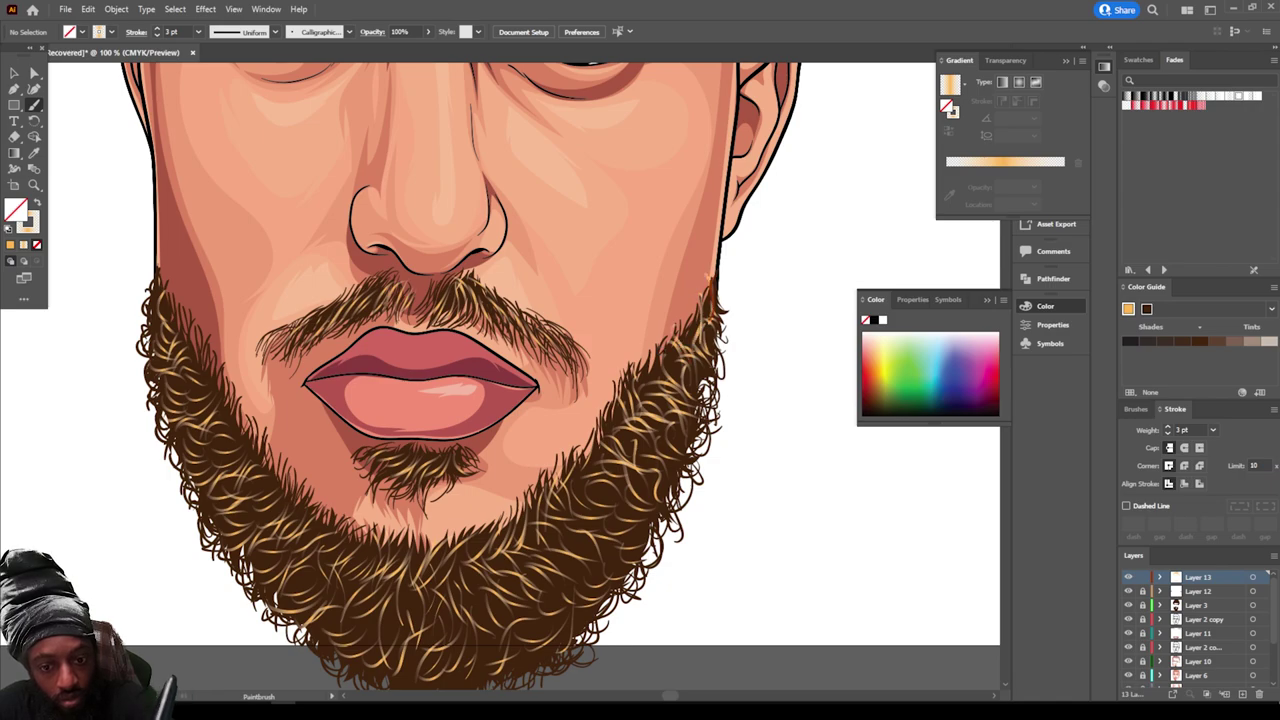
{"action": "left_click_drag", "start_coordinate": [712, 285], "coordinate": [557, 533]}
{"action": "left_click_drag", "start_coordinate": [252, 466], "coordinate": [238, 486]}
{"action": "mouse_move", "coordinate": [238, 424]}
{"action": "left_mouse_down"}
{"action": "mouse_move", "coordinate": [234, 458]}
{"action": "mouse_move", "coordinate": [204, 360]}
{"action": "left_mouse_up"}
Step: Review the whole portrait to check the hair and beard highlights together
{"action": "key", "text": "ctrl+minus"}
{"action": "key", "text": "ctrl+minus"}
{"action": "key", "text": "ctrl+minus"}
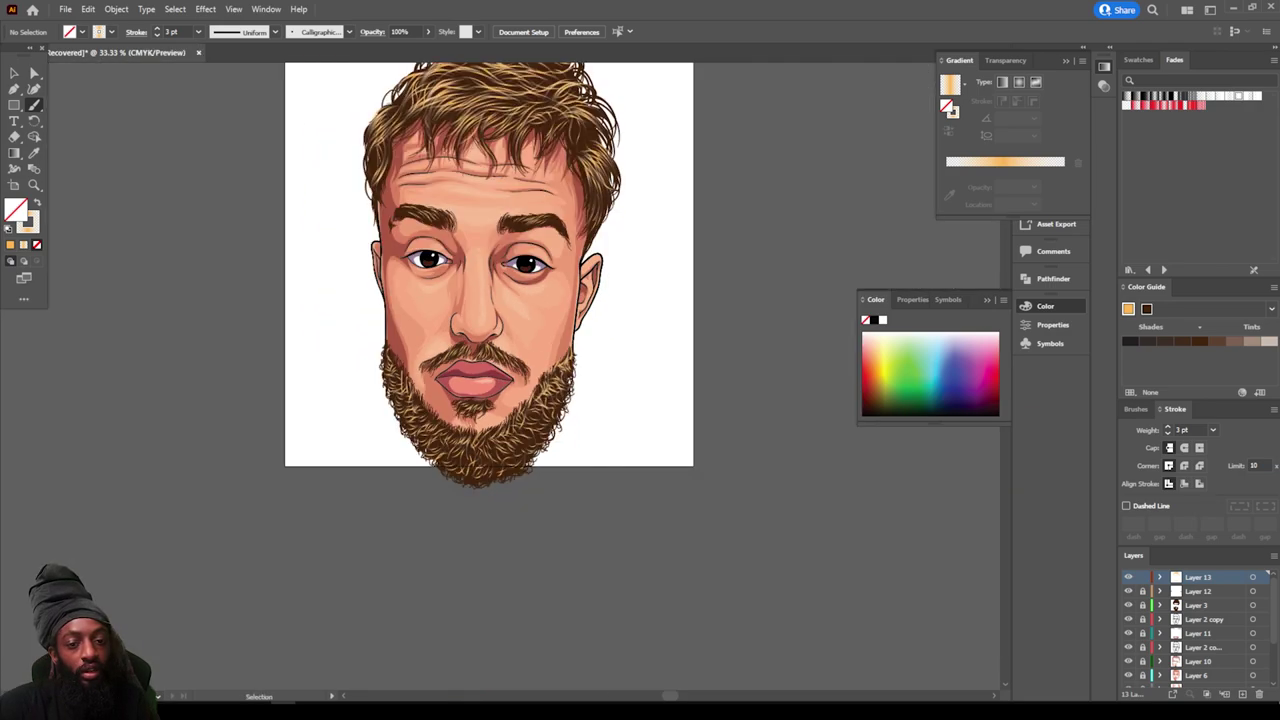
{"action": "scroll", "coordinate": [703, 521], "scroll_direction": "up", "scroll_amount": 6}
{"action": "key", "text": "ctrl+equal"}
{"action": "scroll", "coordinate": [703, 521], "scroll_direction": "left", "scroll_amount": 1}
{"action": "scroll", "coordinate": [703, 521], "scroll_direction": "up", "scroll_amount": 1}
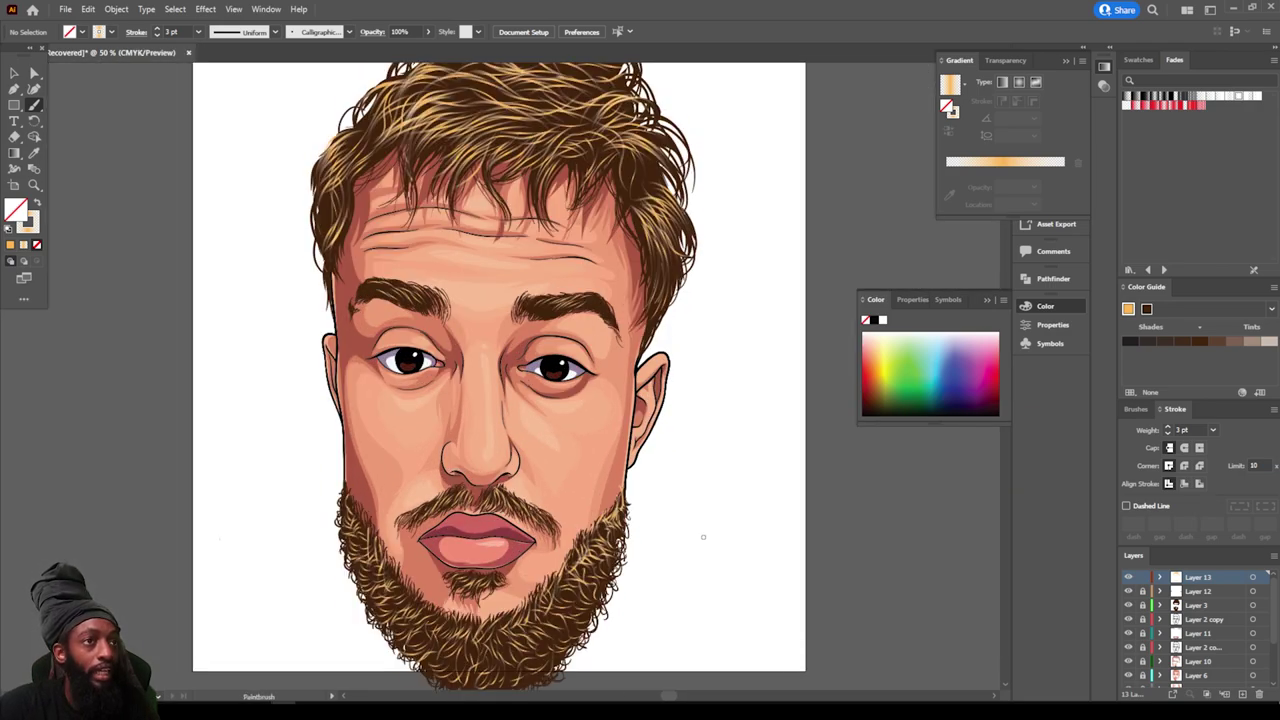